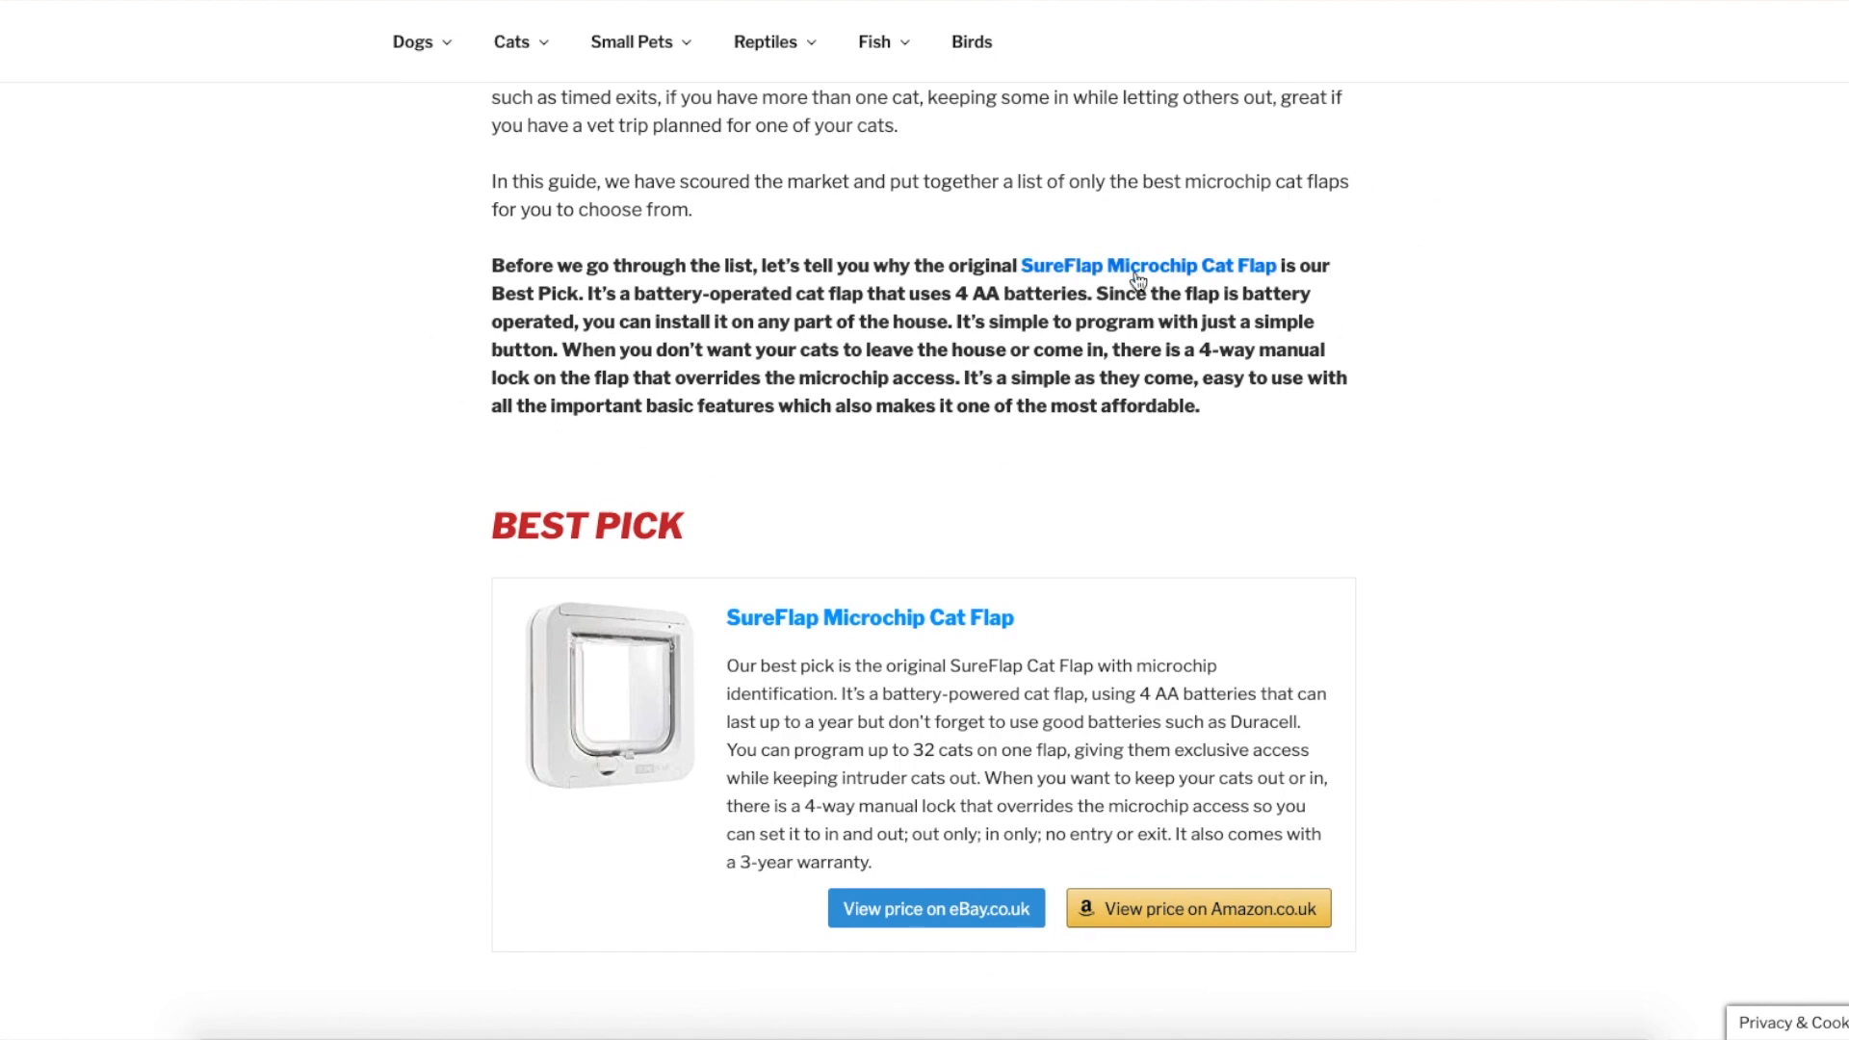
# Examine the Best Pick and Runner-up product boxes and the comparison table in the published microchip cat flap article
pyautogui.scroll(-4, 1152, 348)
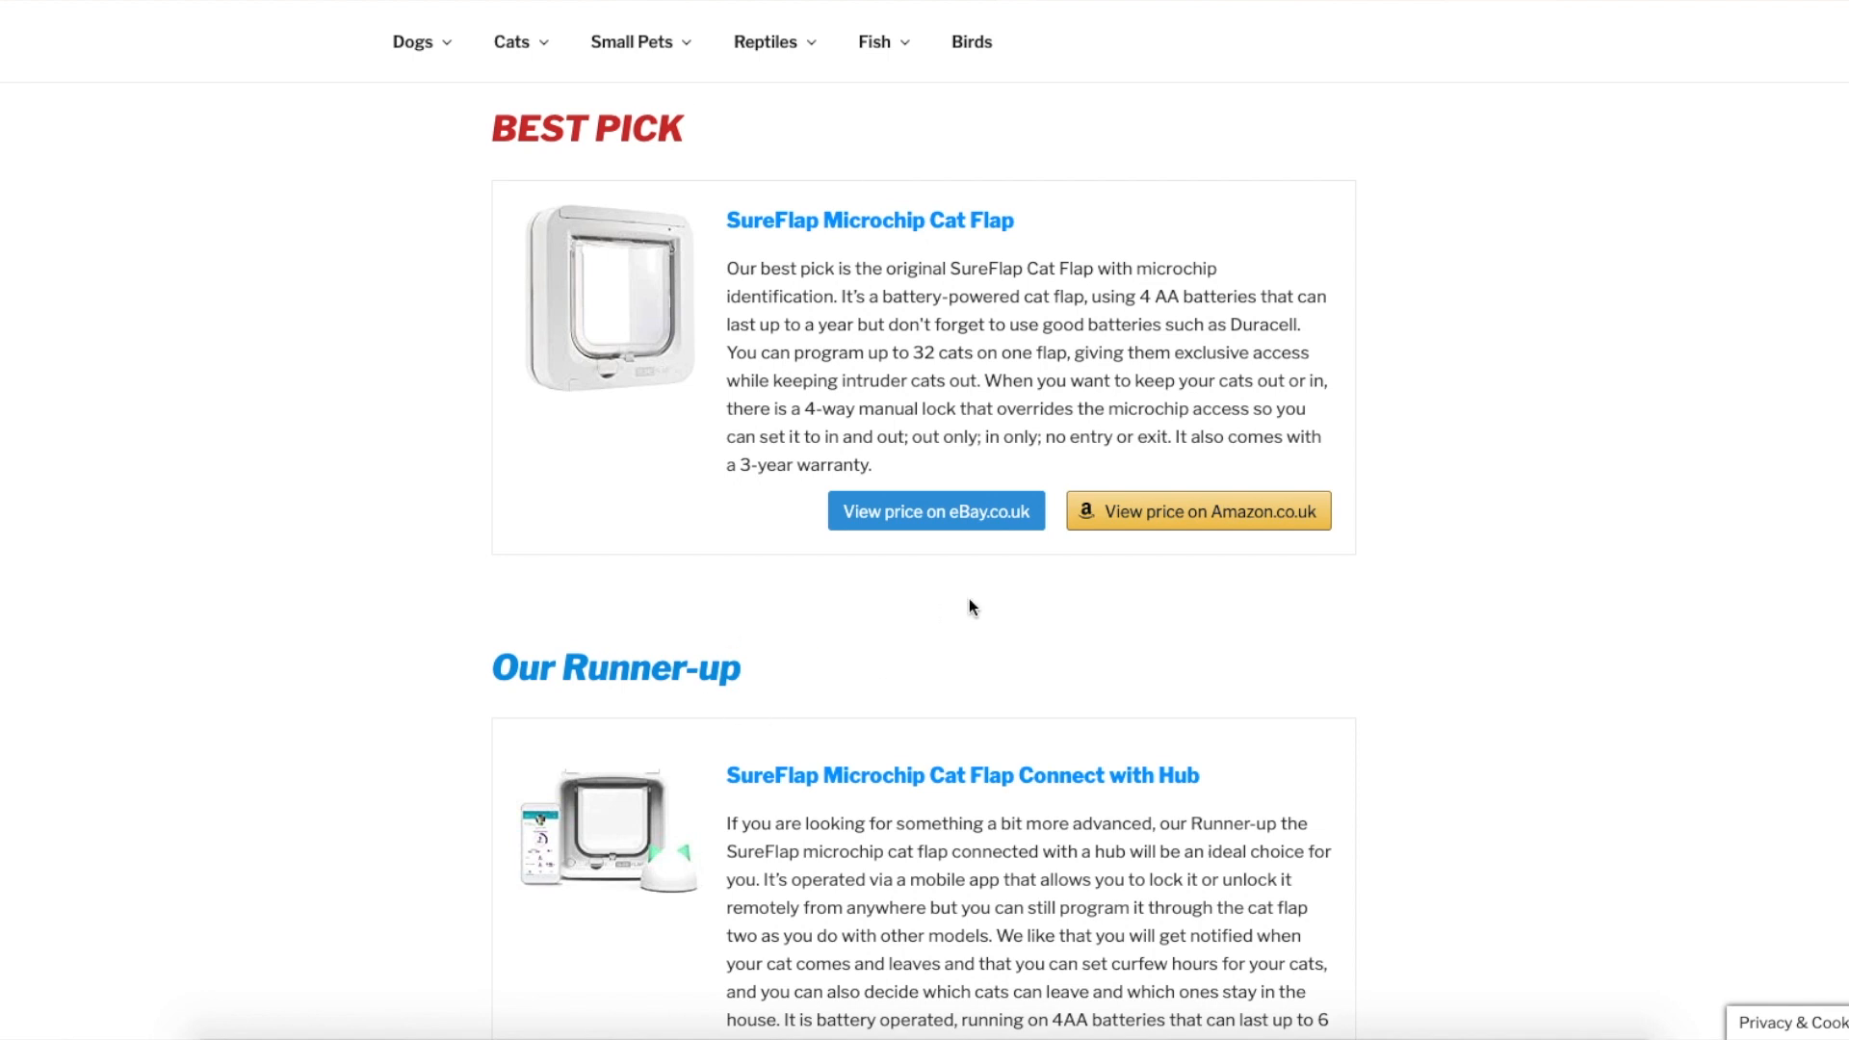
pyautogui.scroll(-1, 969, 598)
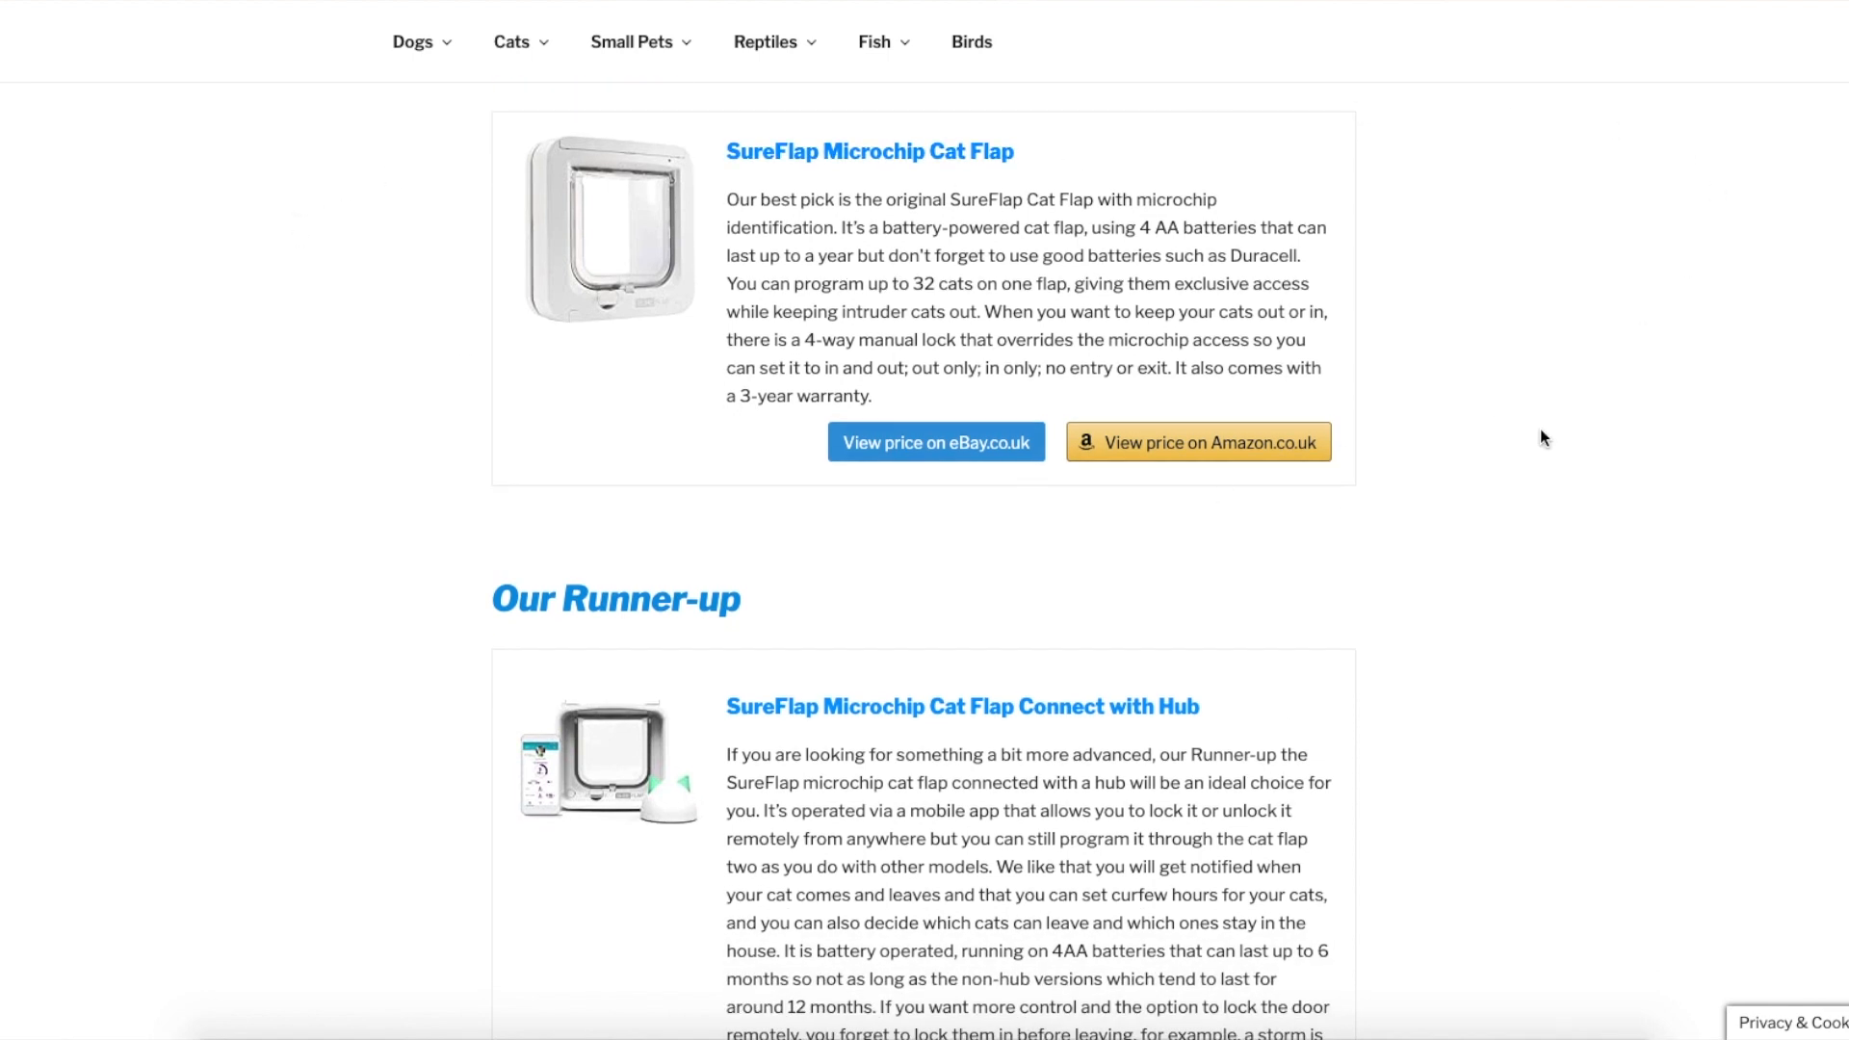
pyautogui.scroll(1, 942, 438)
pyautogui.moveTo(814, 364); pyautogui.dragTo(996, 456)
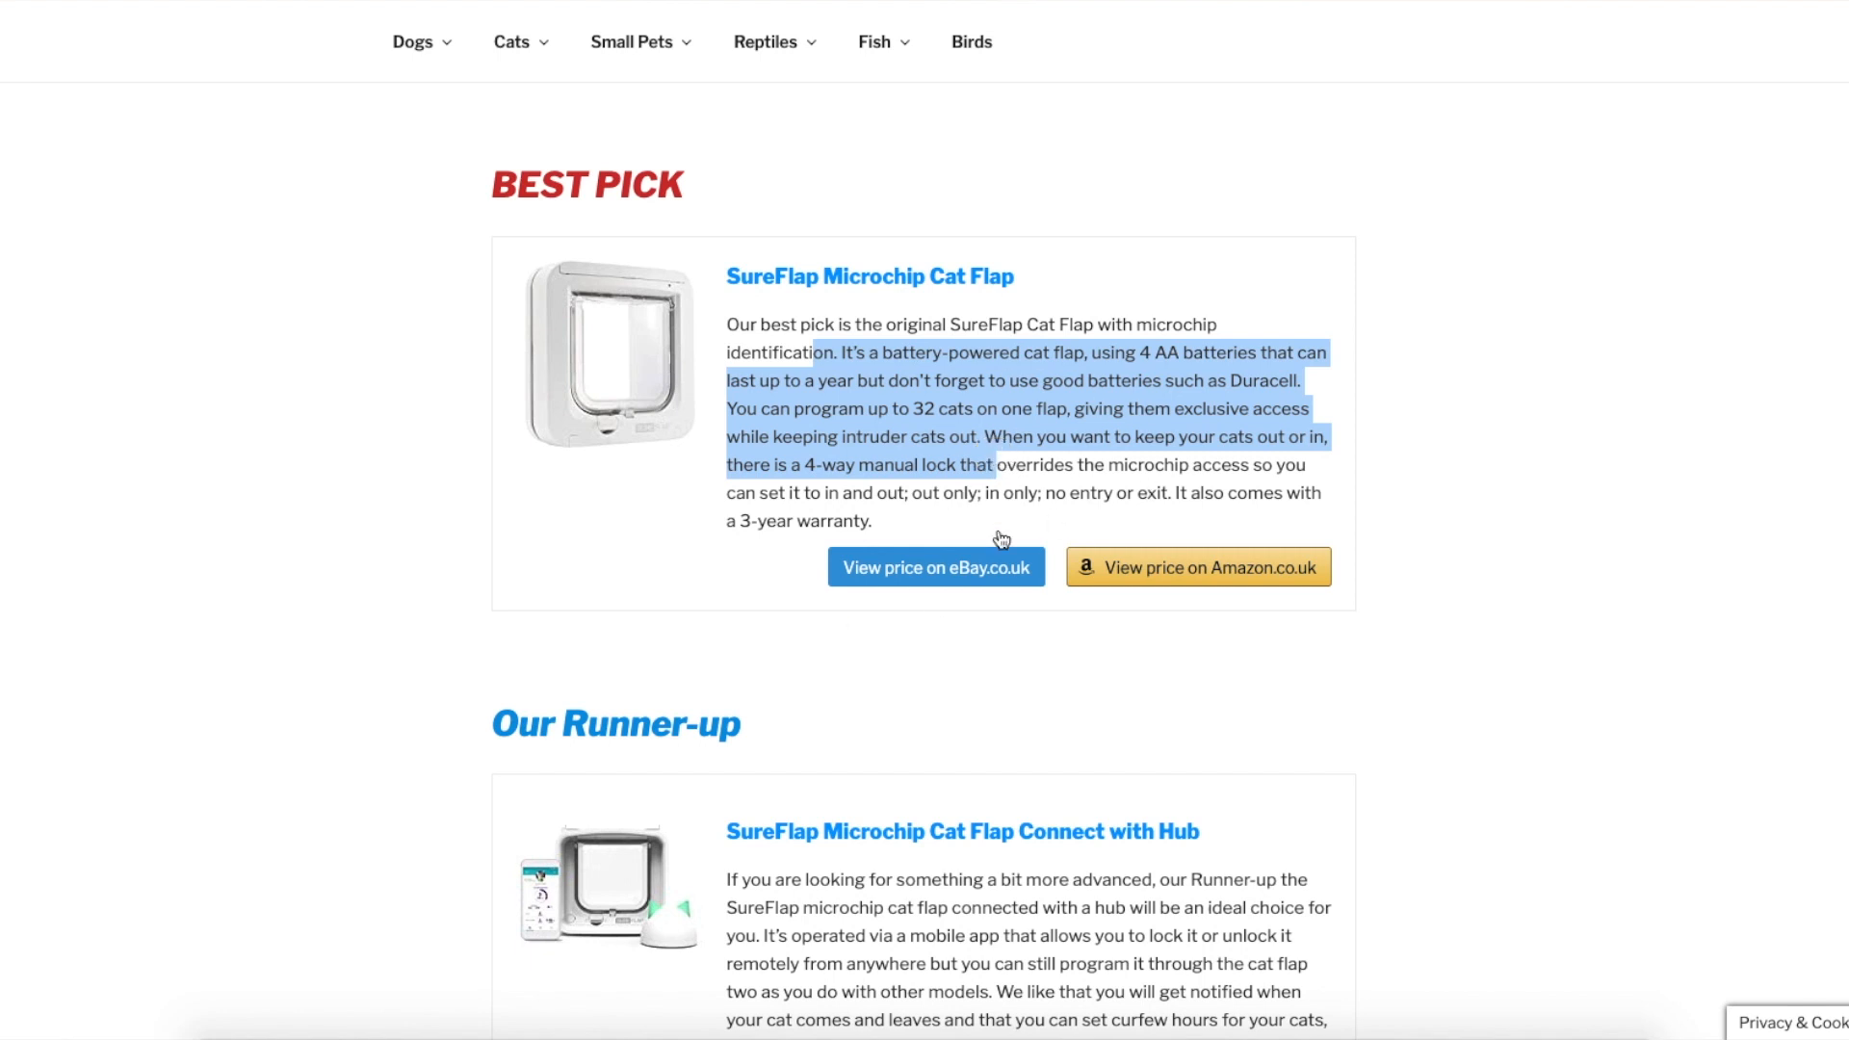
pyautogui.scroll(-4, 936, 602)
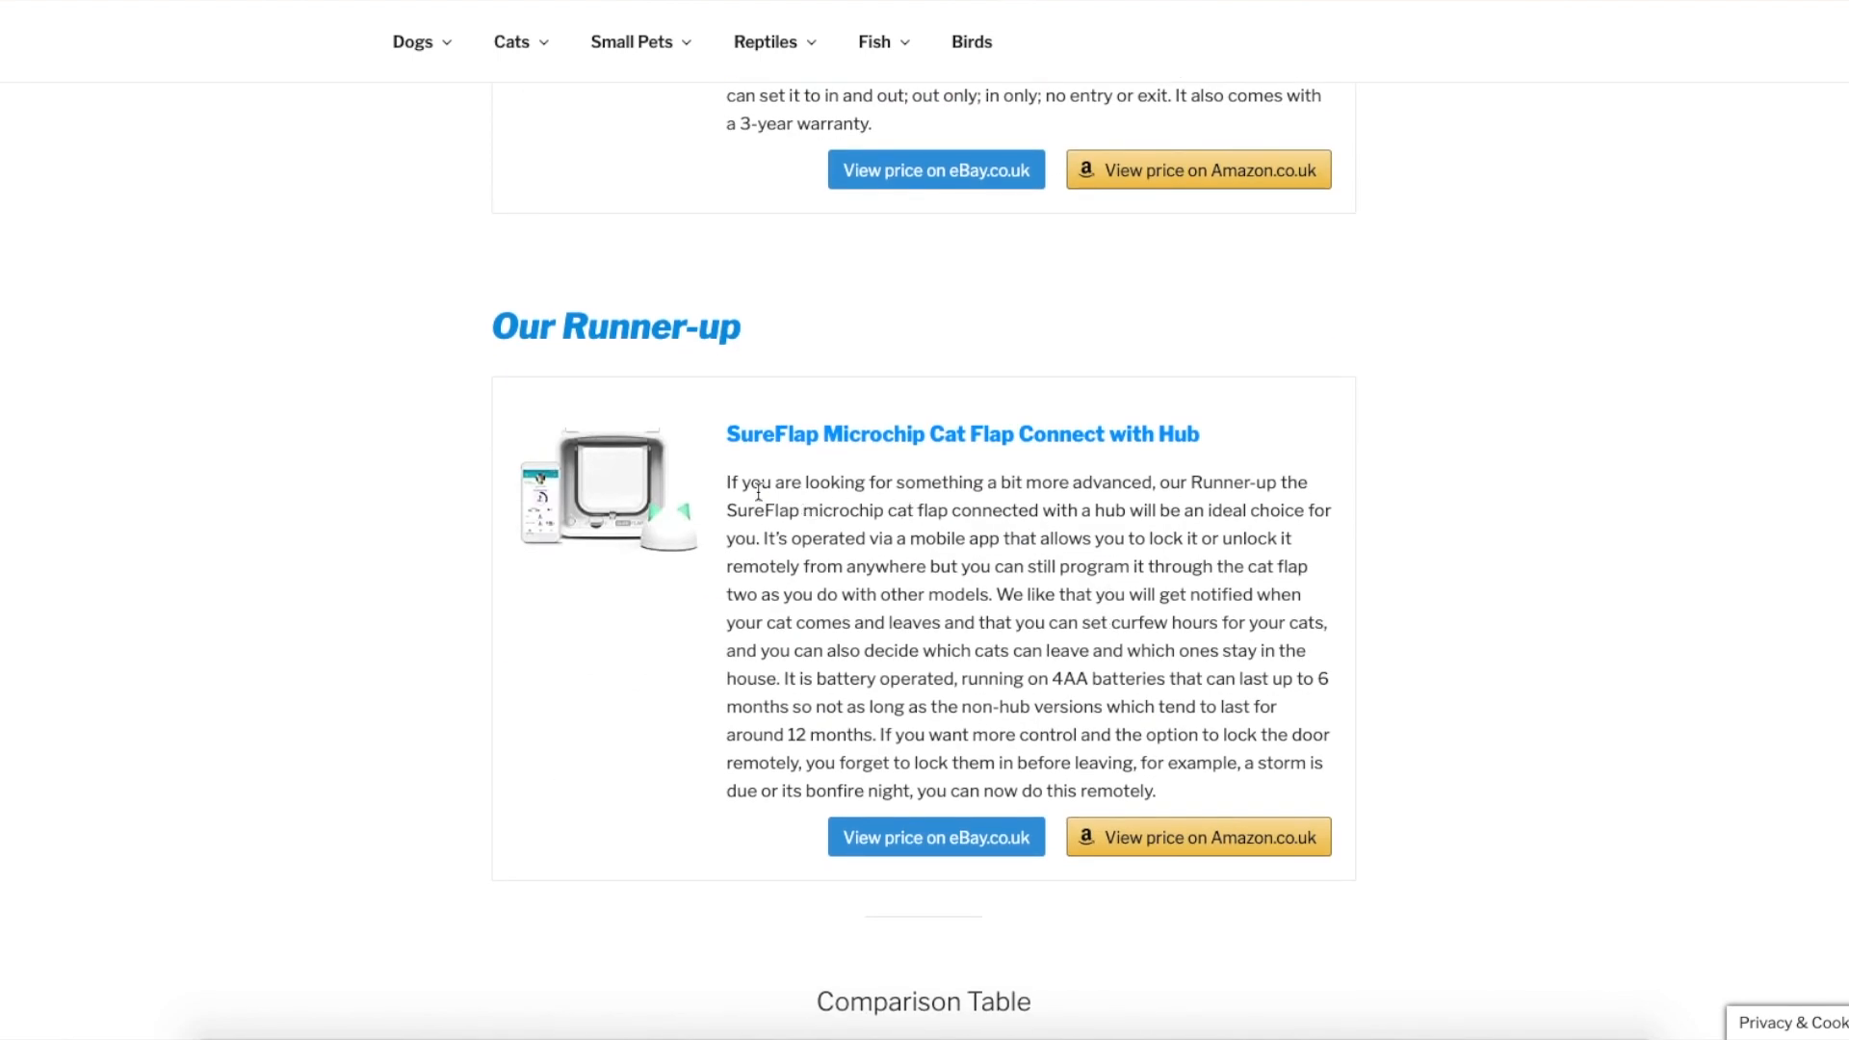
pyautogui.moveTo(989, 594); pyautogui.dragTo(1063, 532)
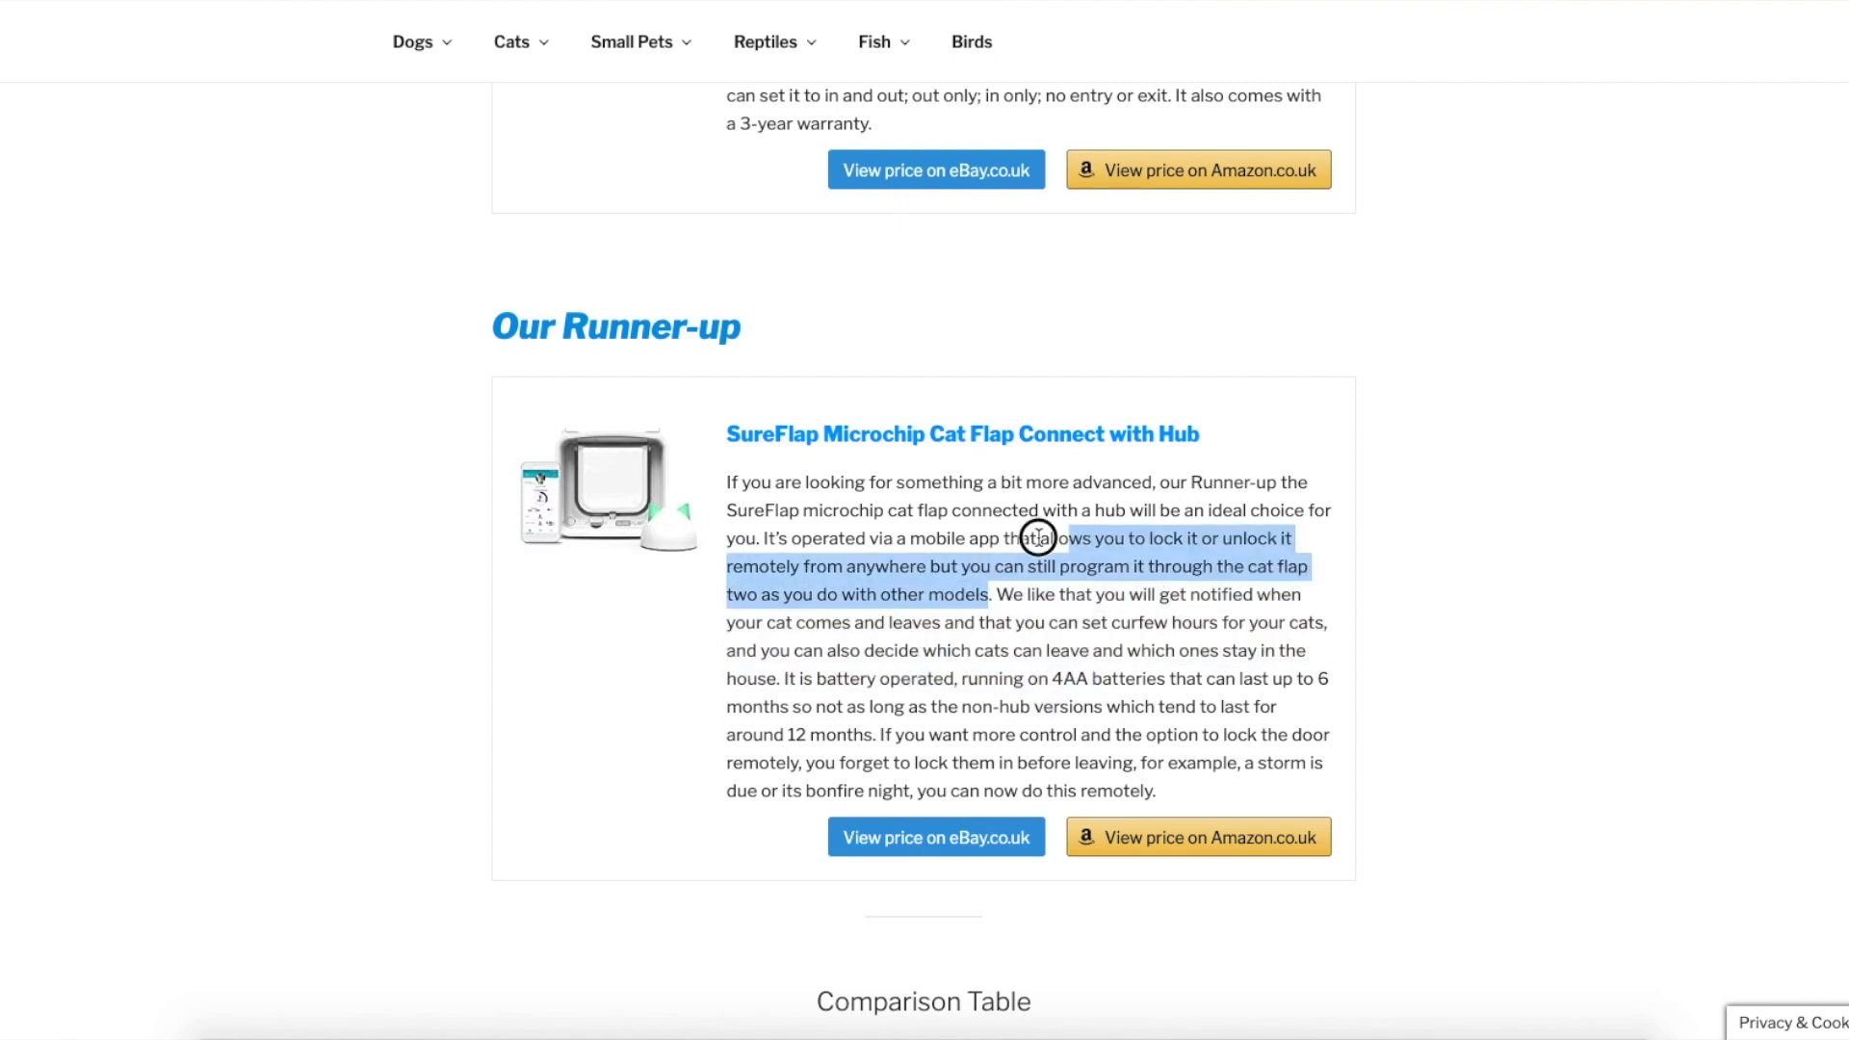
pyautogui.click(1034, 550)
pyautogui.scroll(-8, 1034, 550)
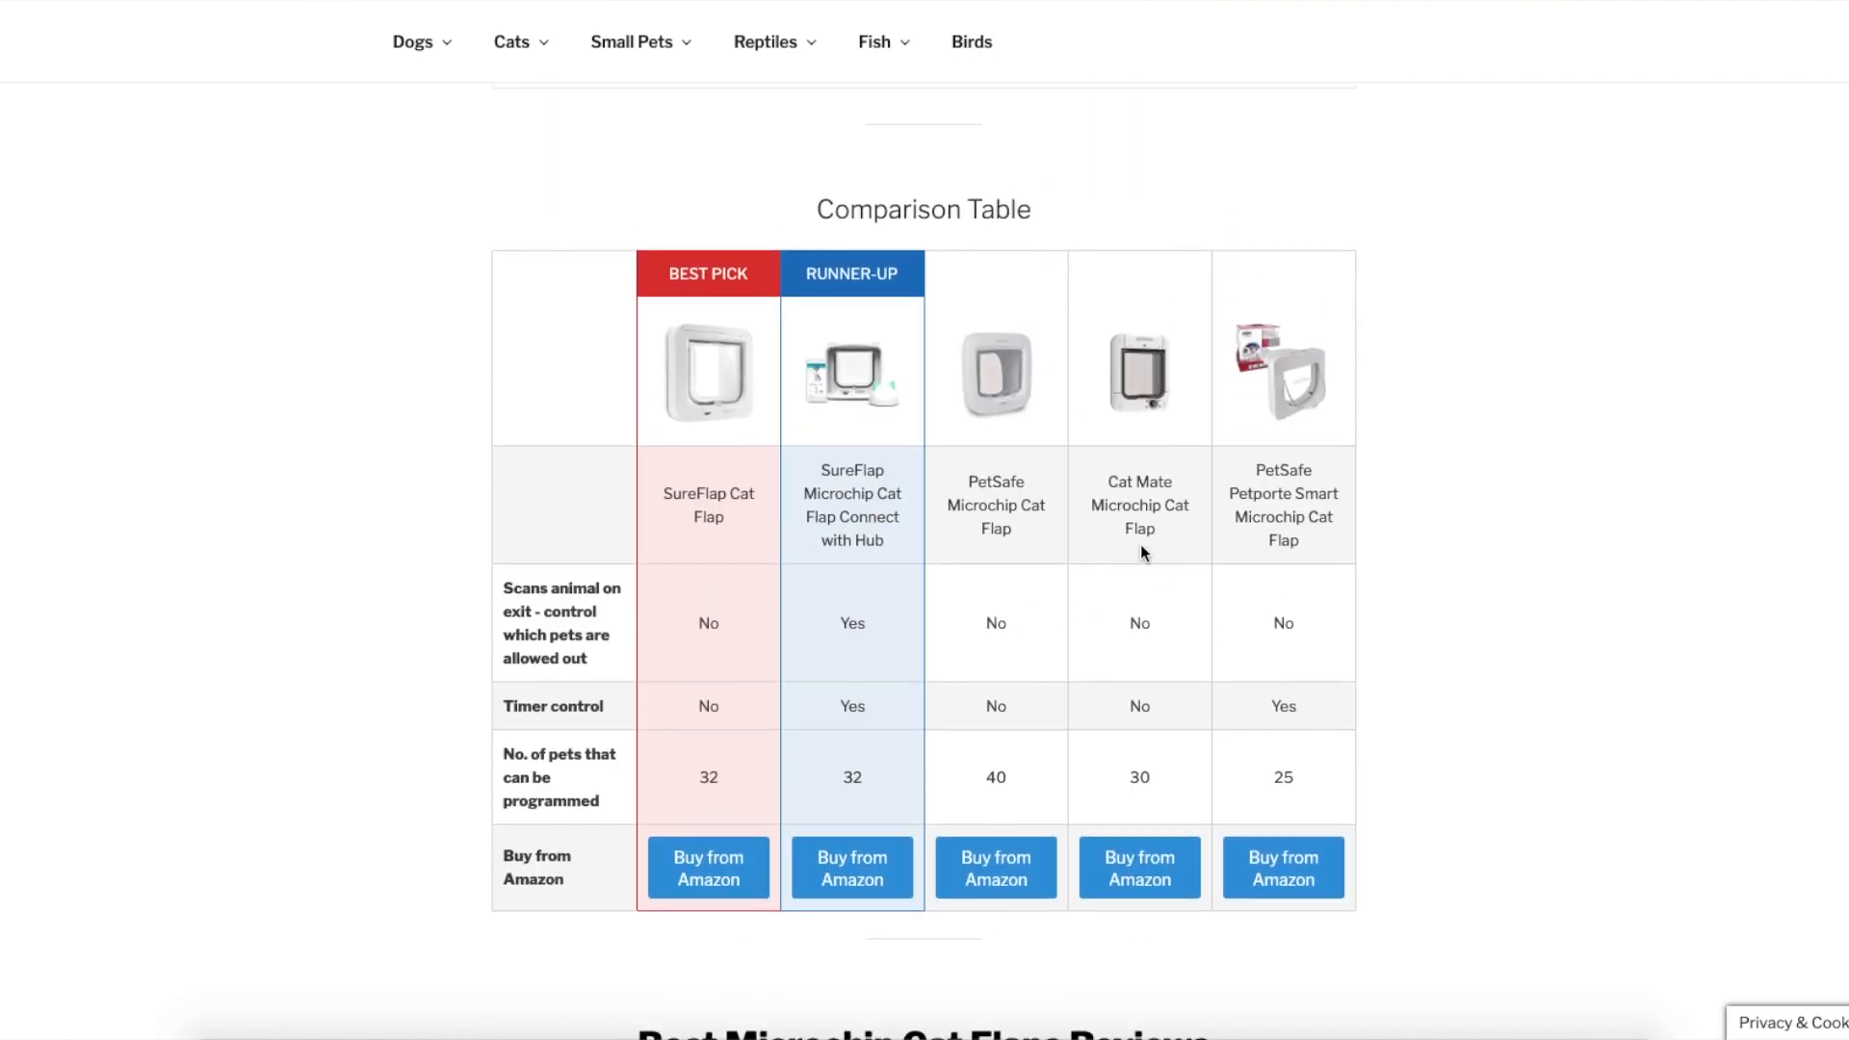
# Examine the SureFlap Microchip Cat Flap review, including its heading, Amazon link, pros, cons and recommendation section
pyautogui.scroll(-9, 1838, 590)
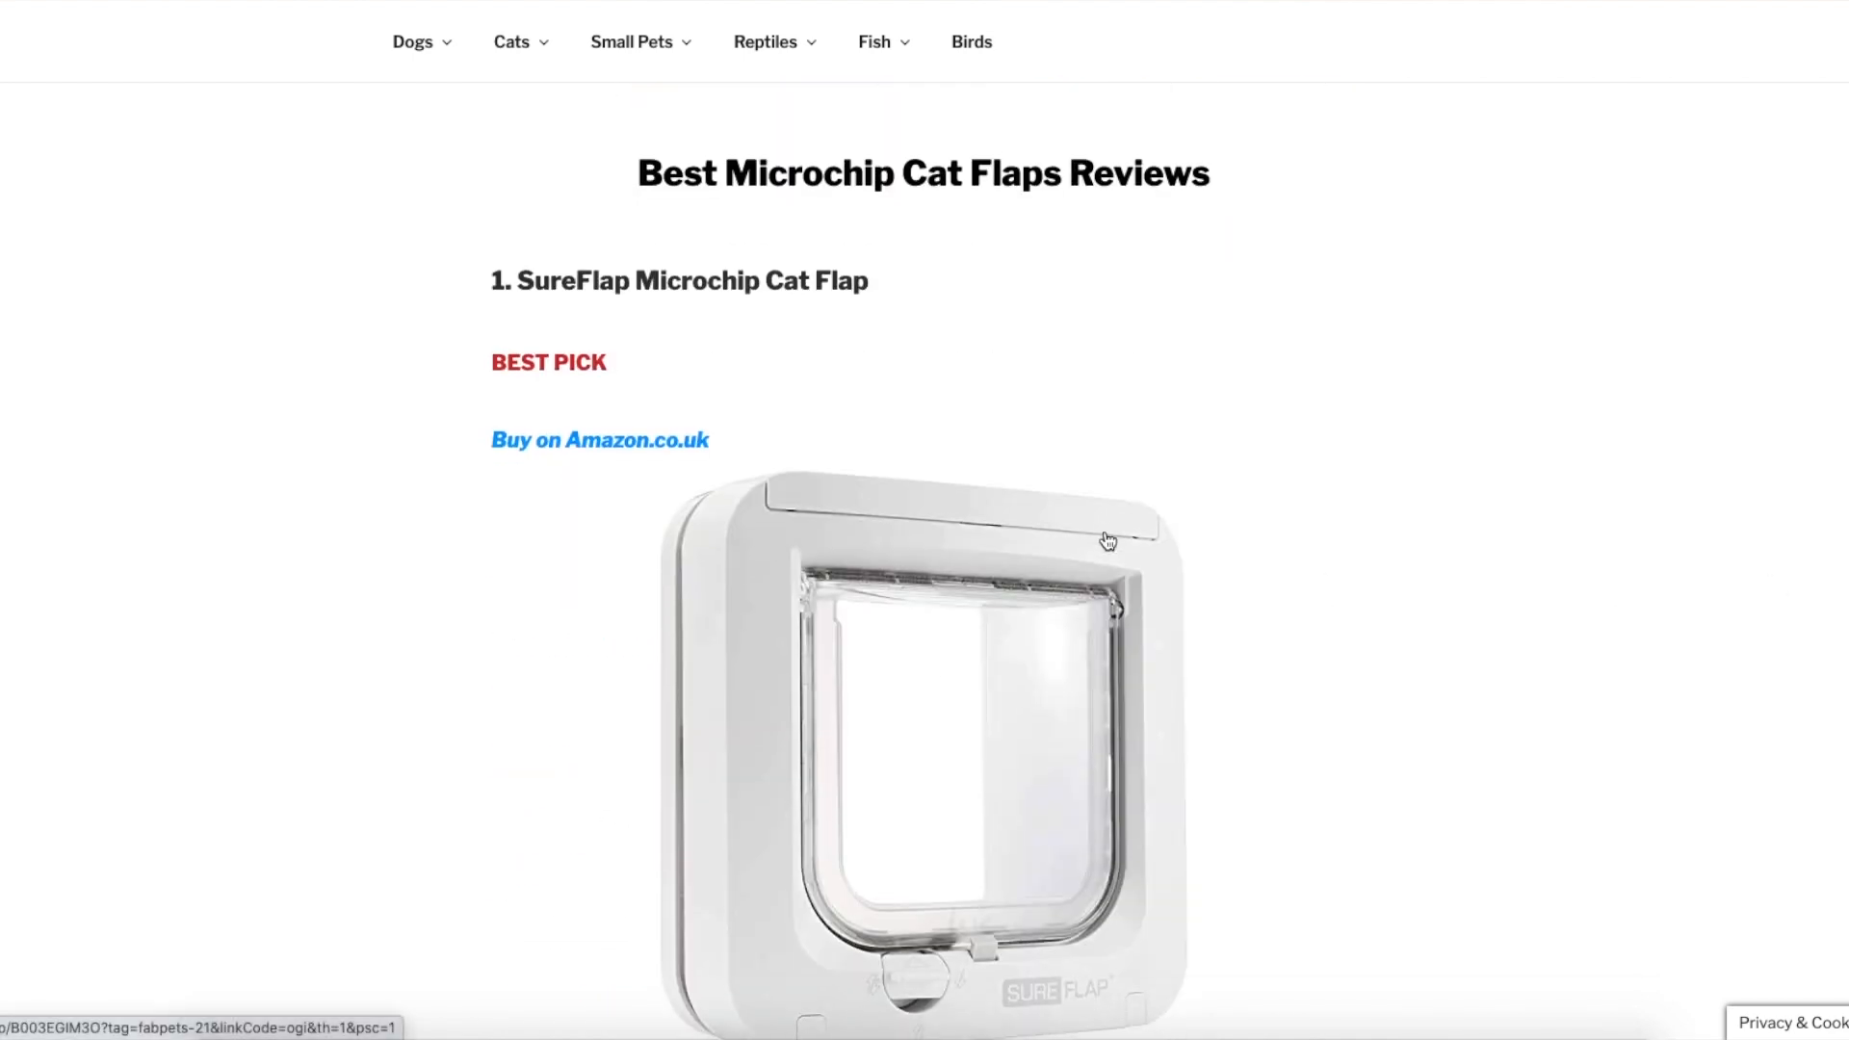
pyautogui.scroll(-1, 1216, 343)
pyautogui.moveTo(734, 337); pyautogui.dragTo(491, 343)
pyautogui.moveTo(609, 265); pyautogui.dragTo(520, 265)
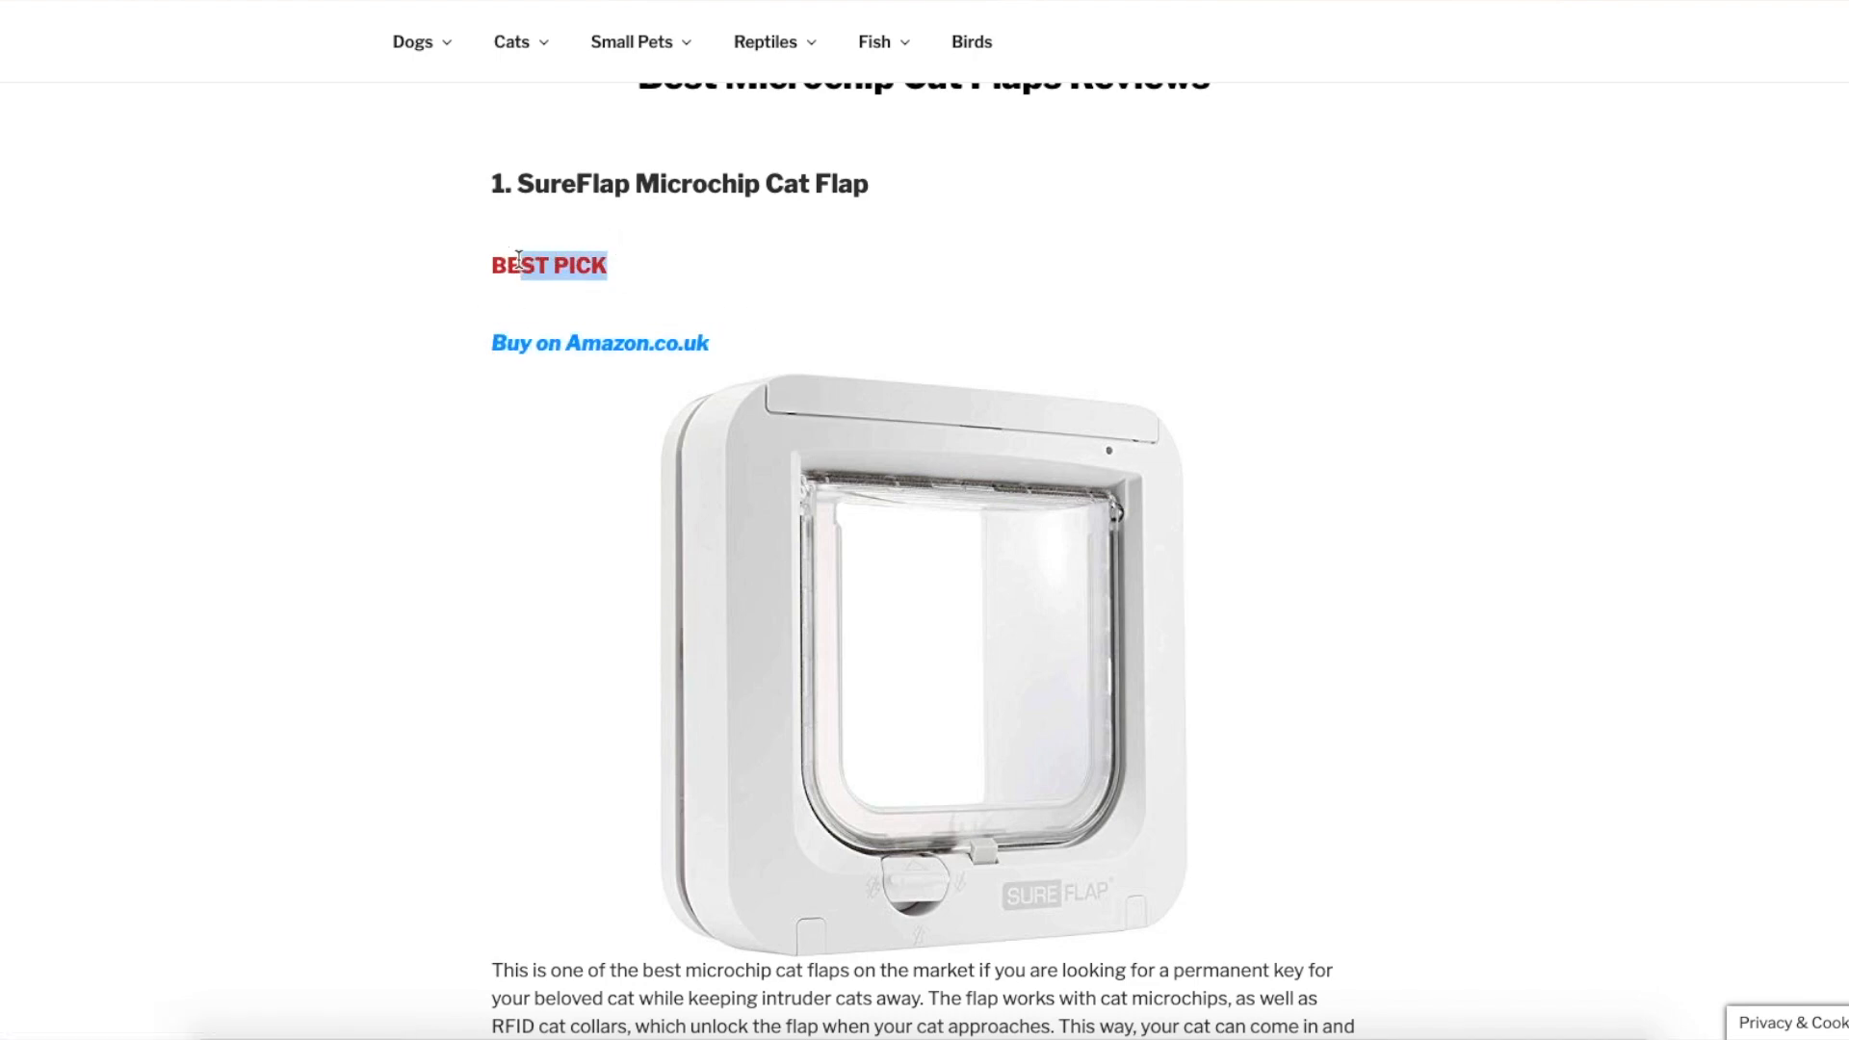
pyautogui.scroll(-10, 915, 265)
pyautogui.scroll(-8, 918, 258)
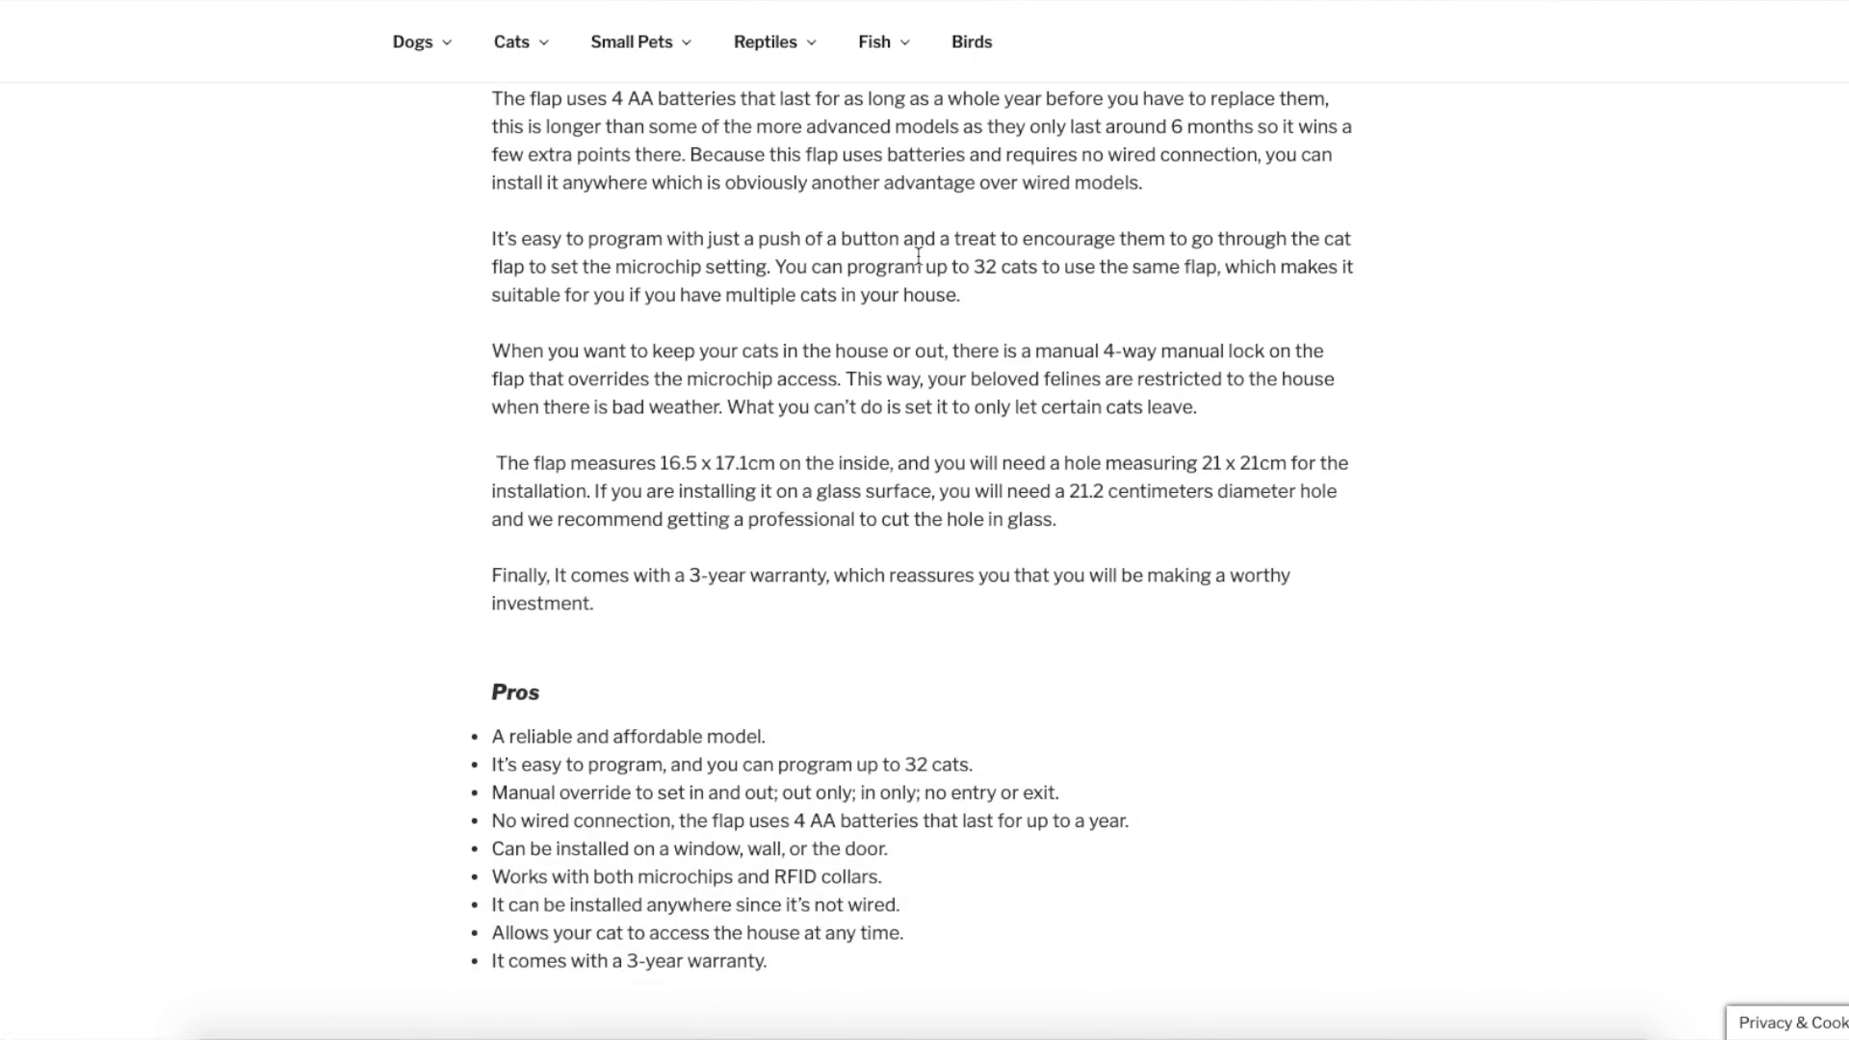
pyautogui.scroll(-4, 813, 343)
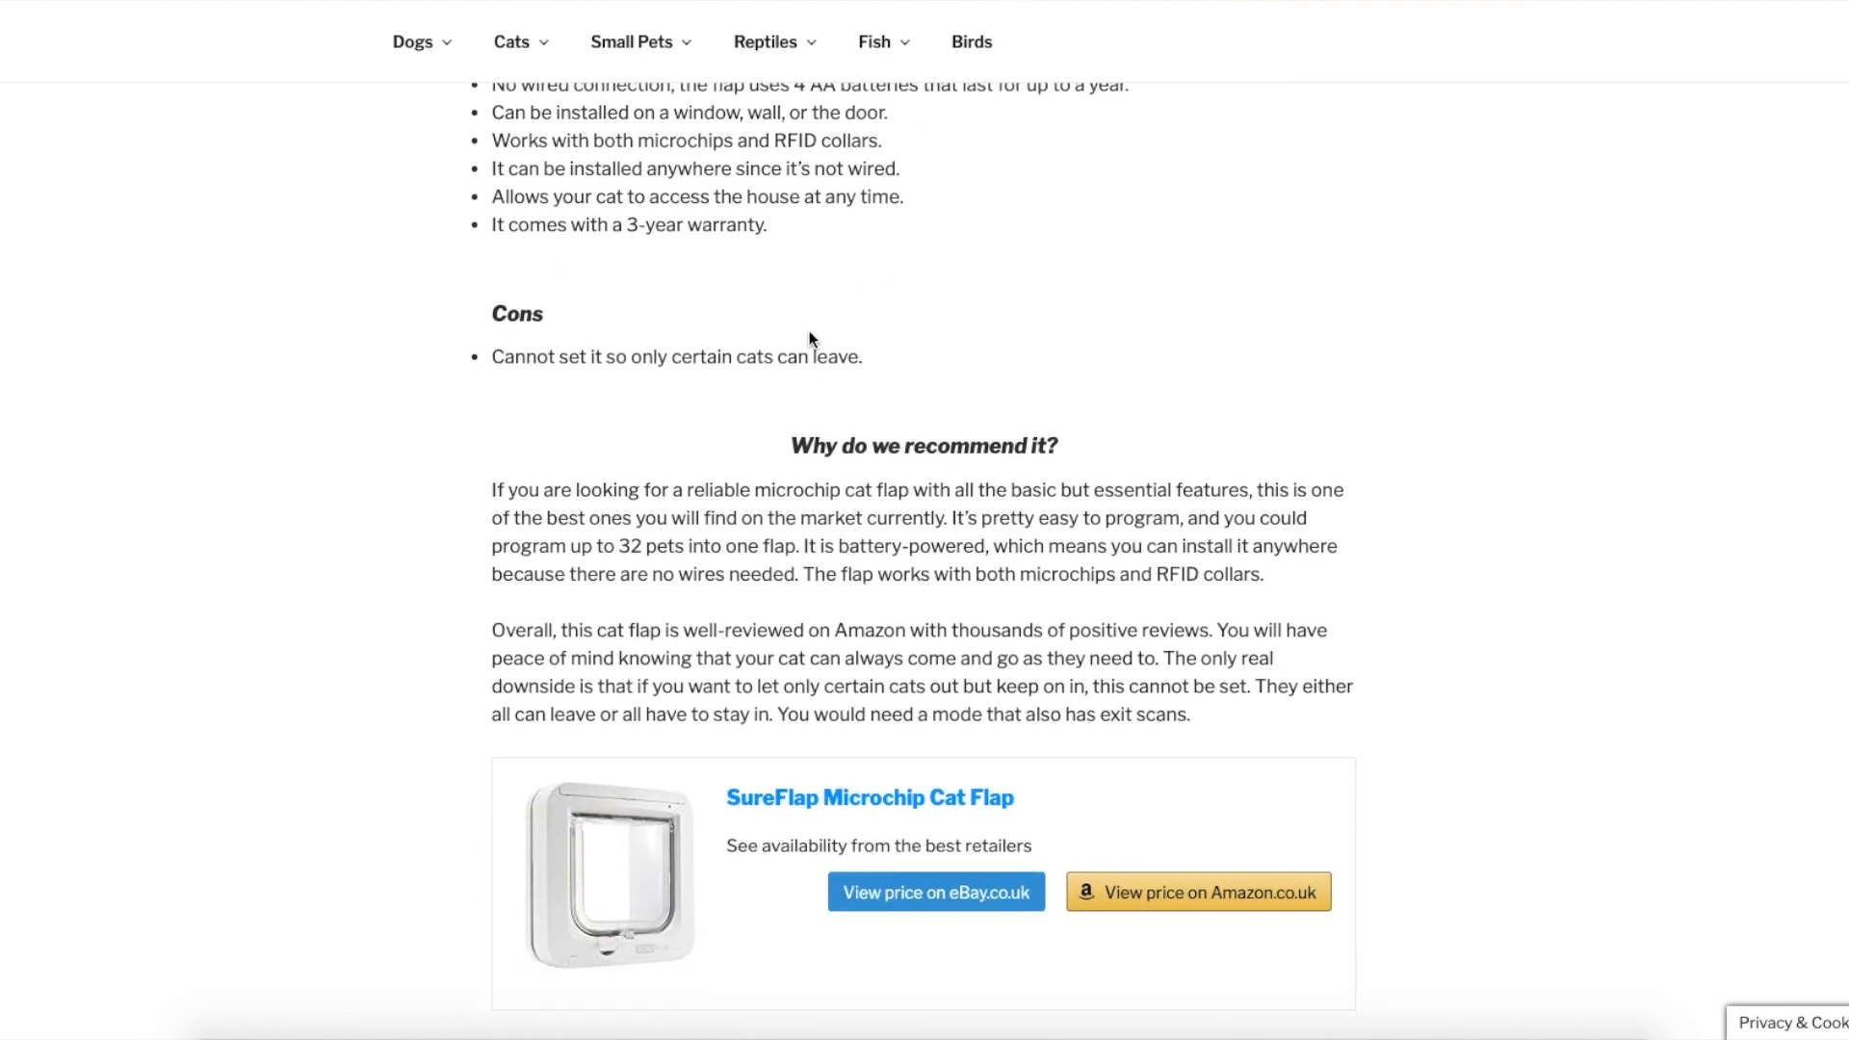
pyautogui.click(817, 339)
pyautogui.moveTo(818, 339); pyautogui.dragTo(1074, 575)
pyautogui.scroll(-3, 1071, 568)
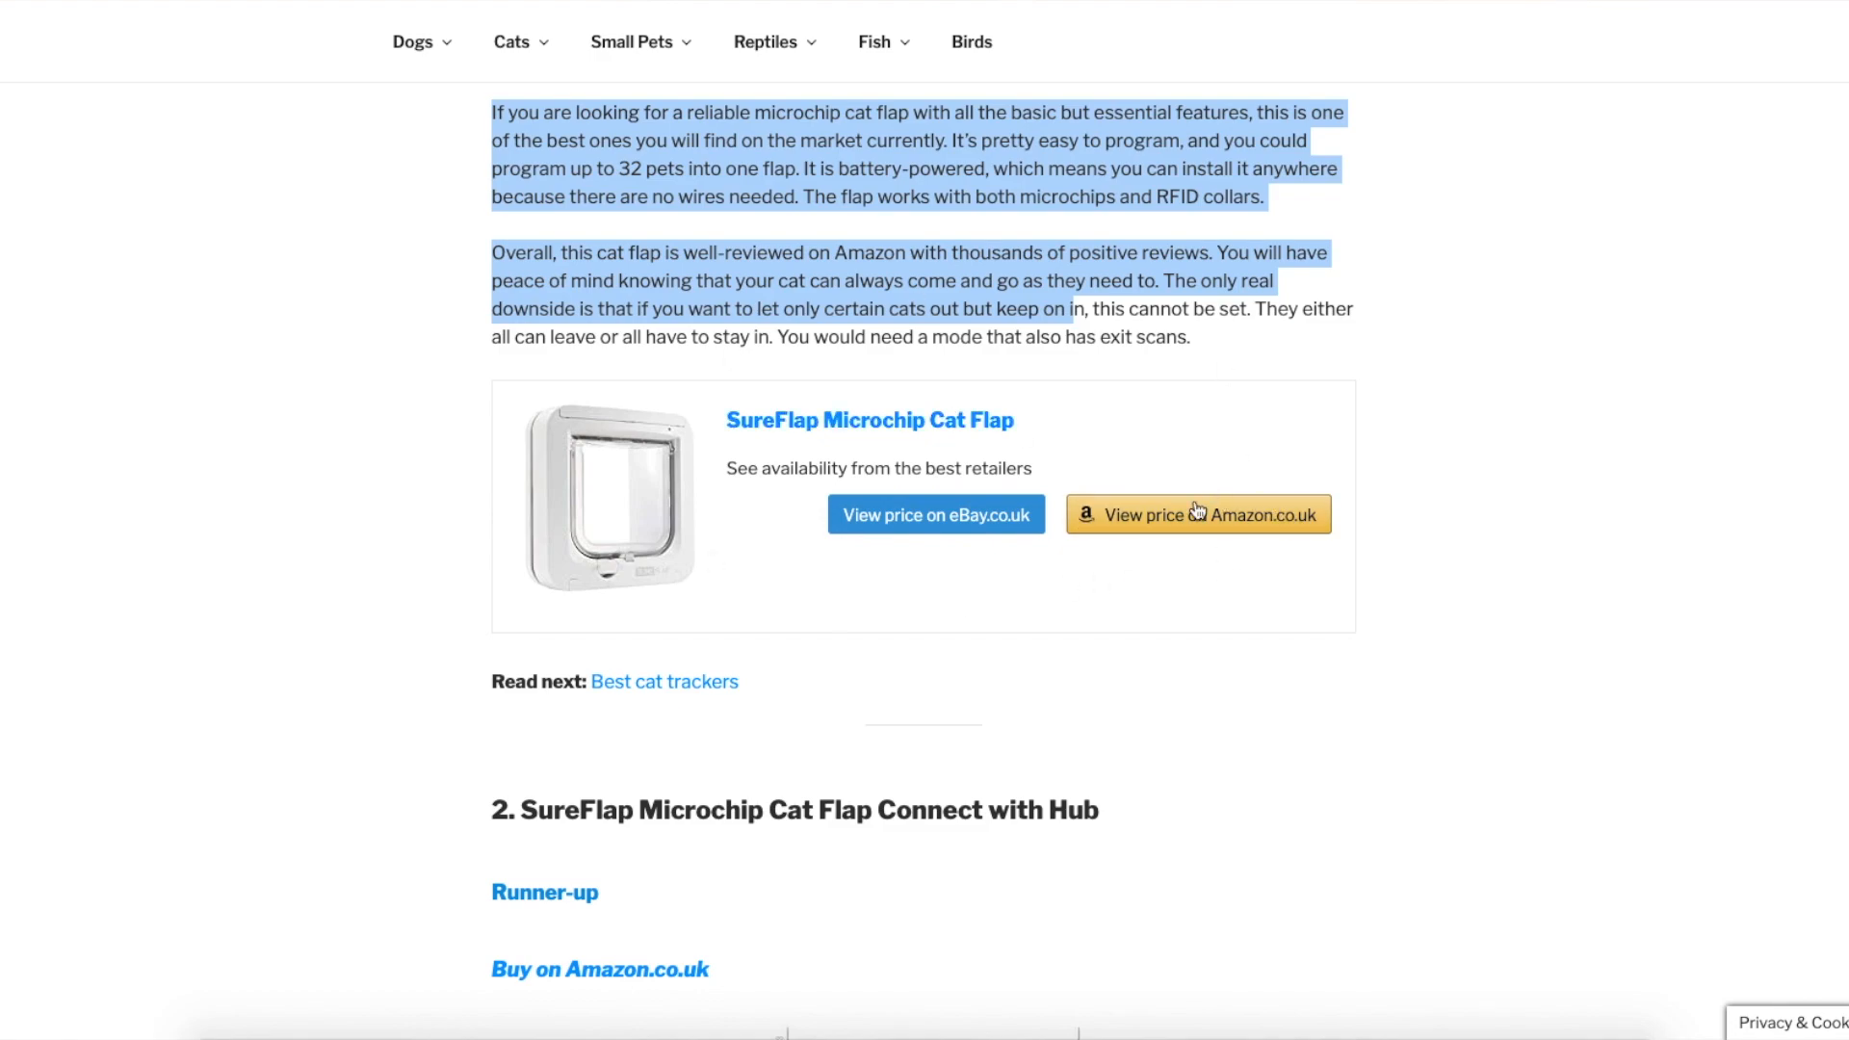
# Look through the remaining cat flap reviews and the buyer's guide down to the conclusion of the article
pyautogui.scroll(-8, 1136, 637)
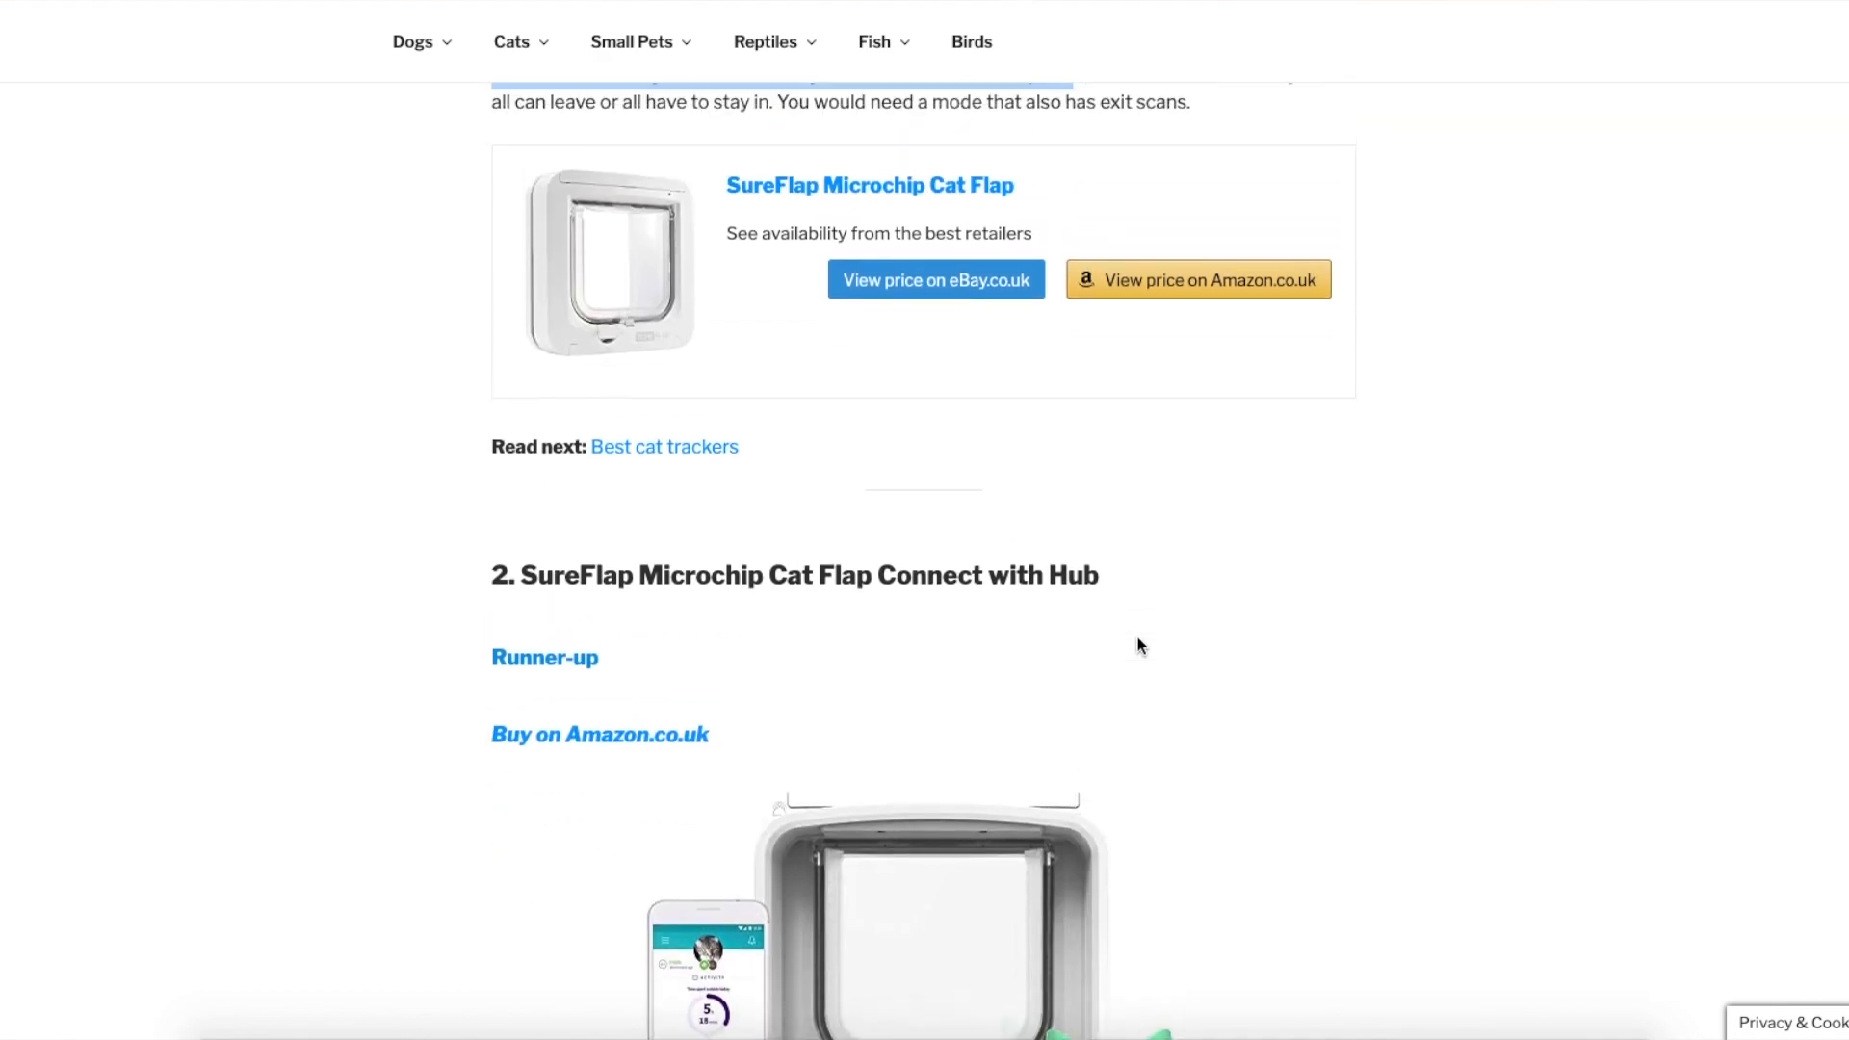
pyautogui.scroll(-20, 1138, 646)
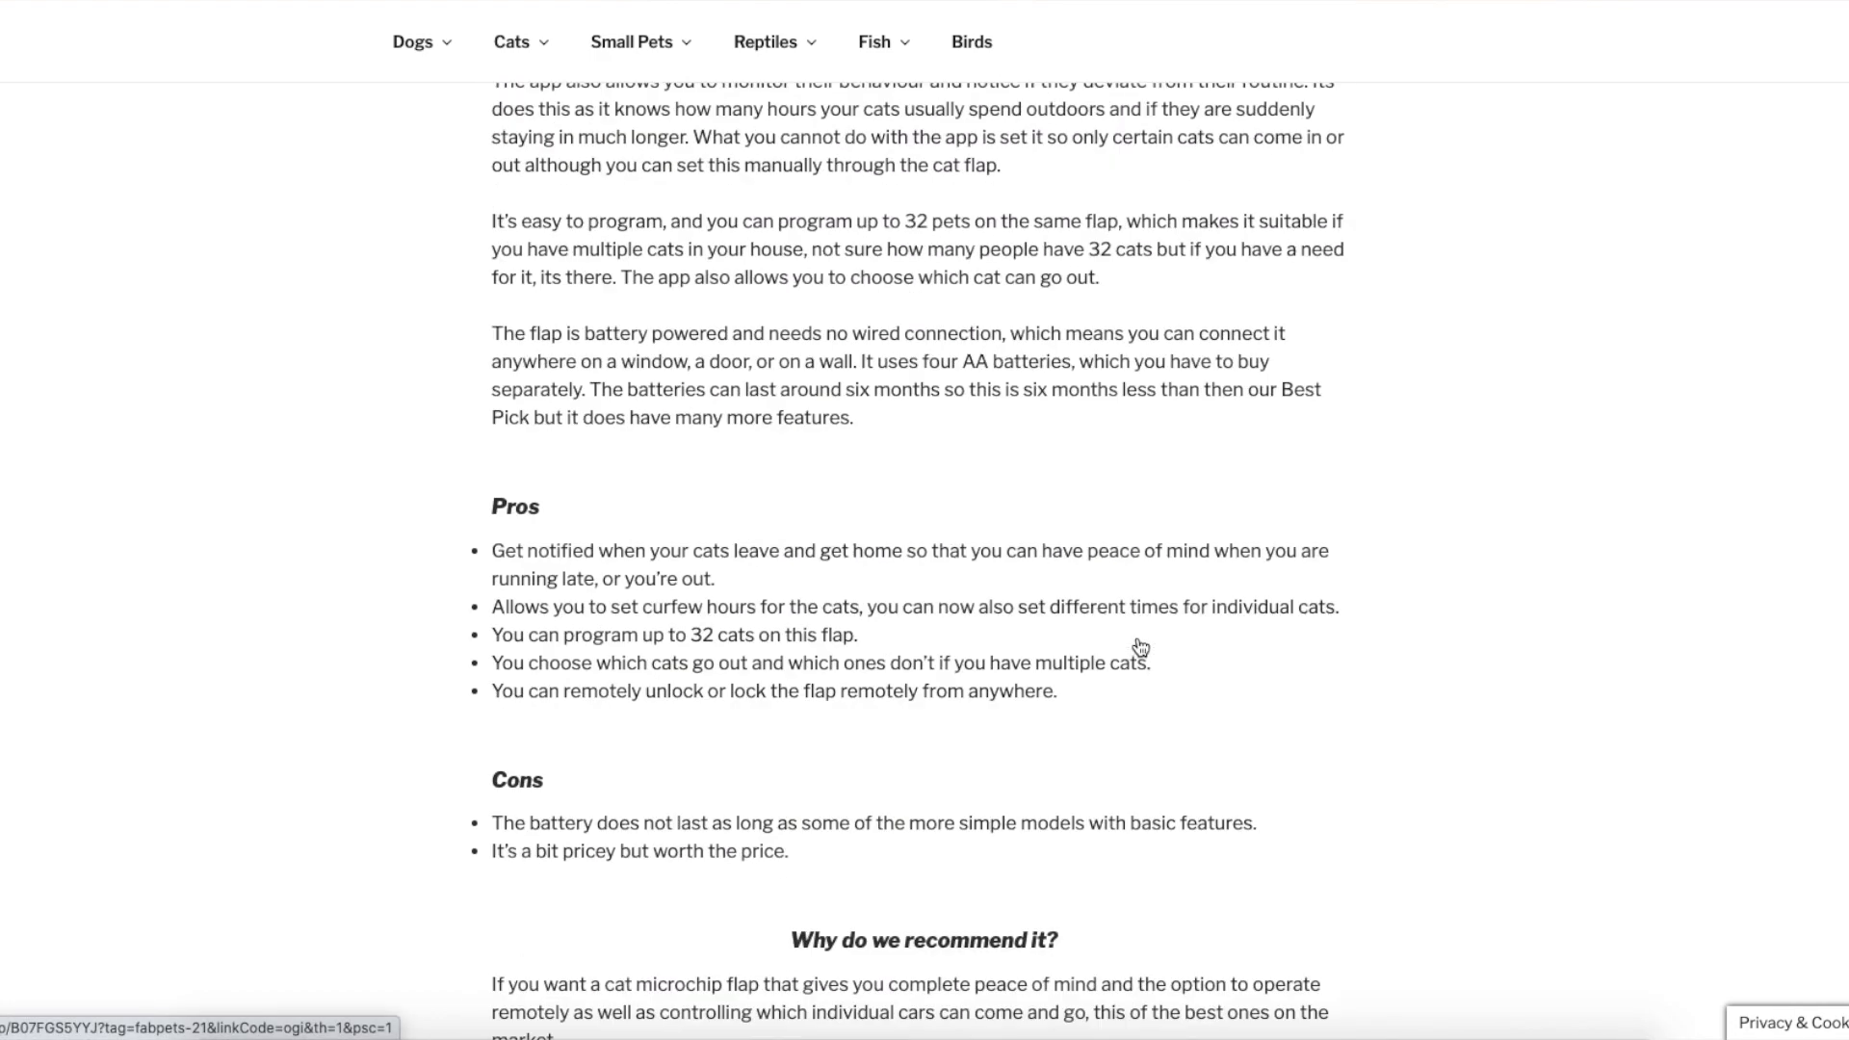
pyautogui.scroll(-20, 1138, 637)
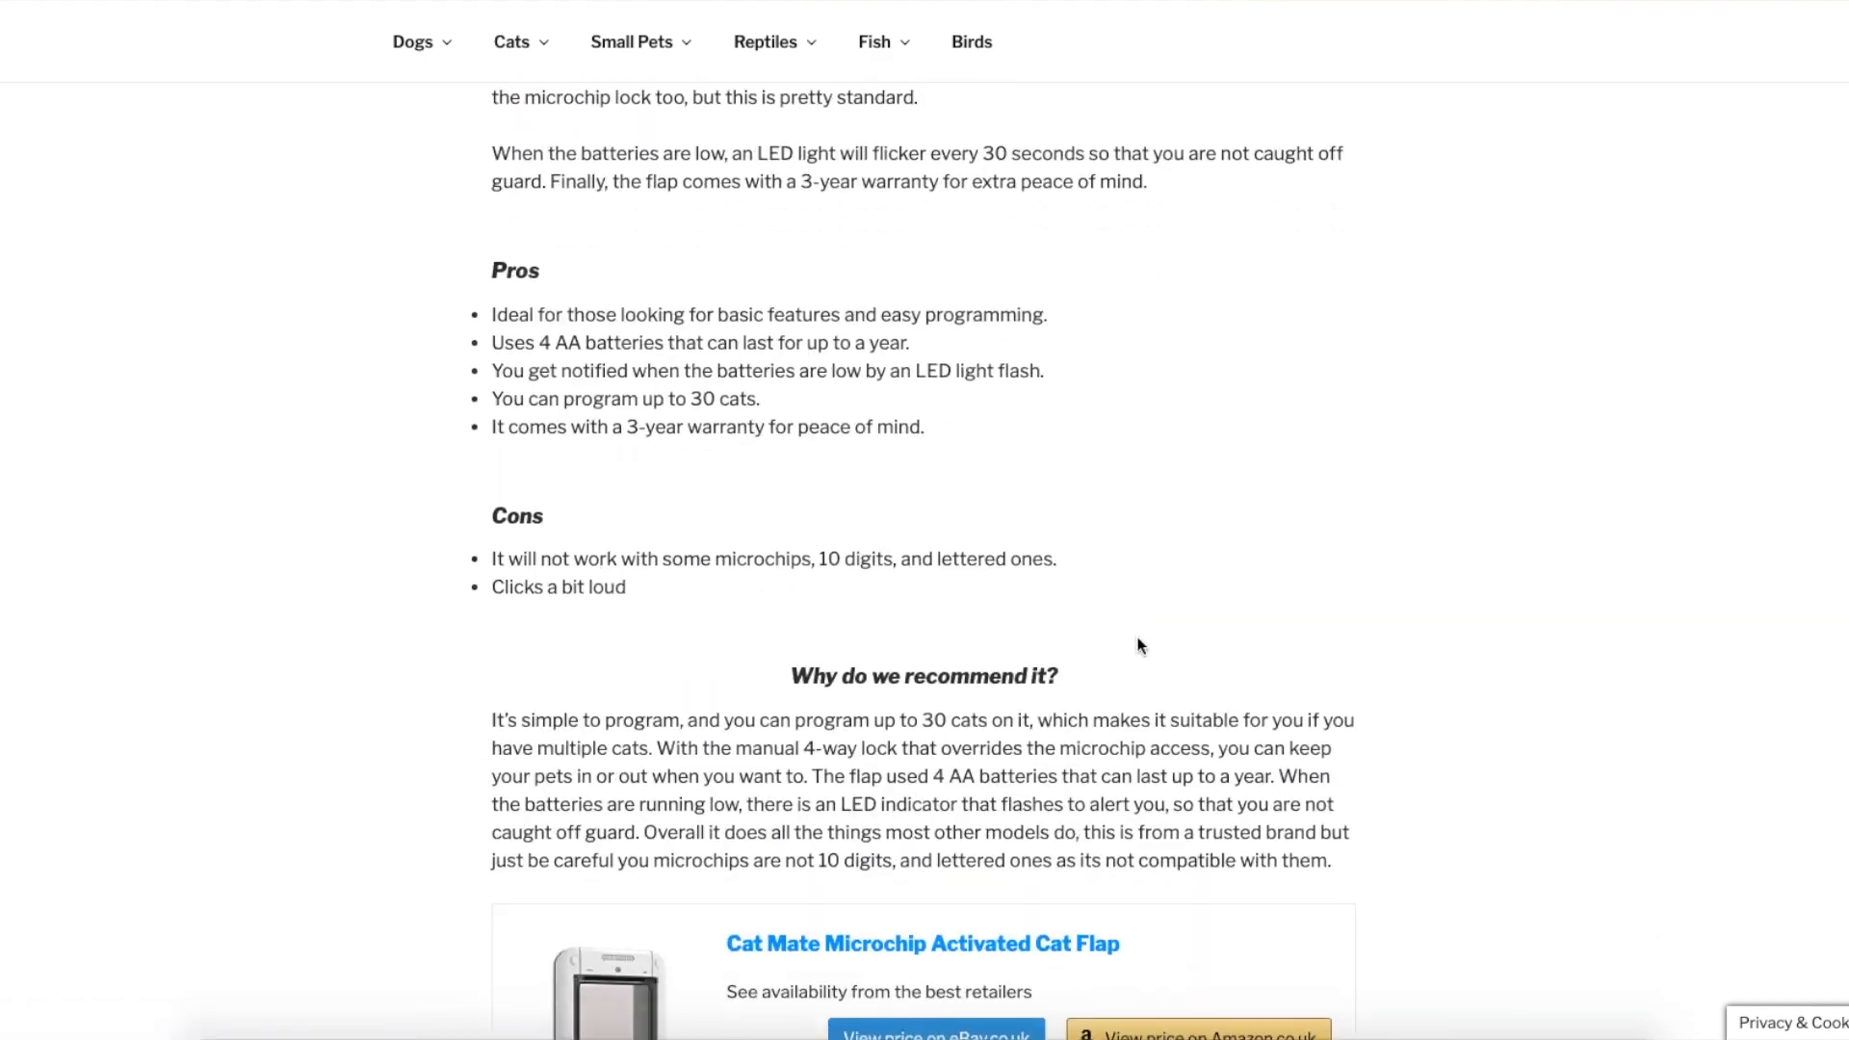
pyautogui.scroll(2, 1137, 638)
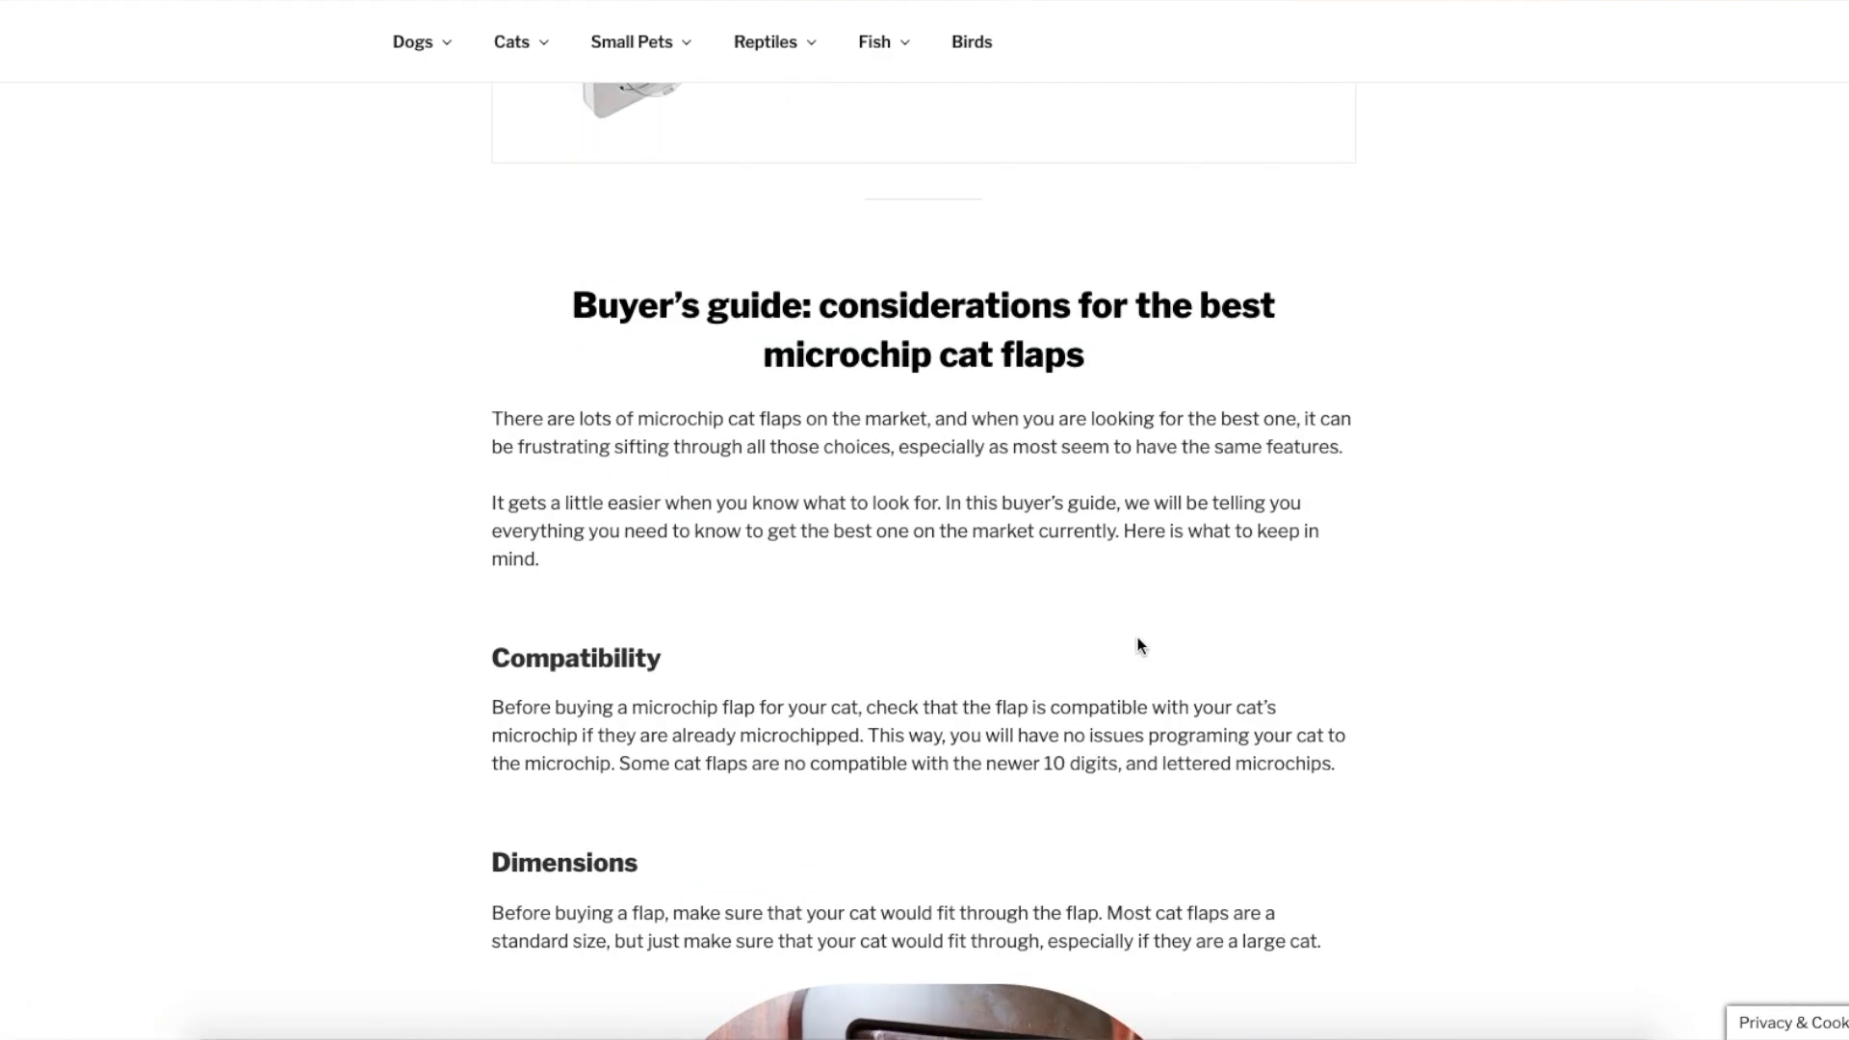
pyautogui.scroll(-3, 1020, 376)
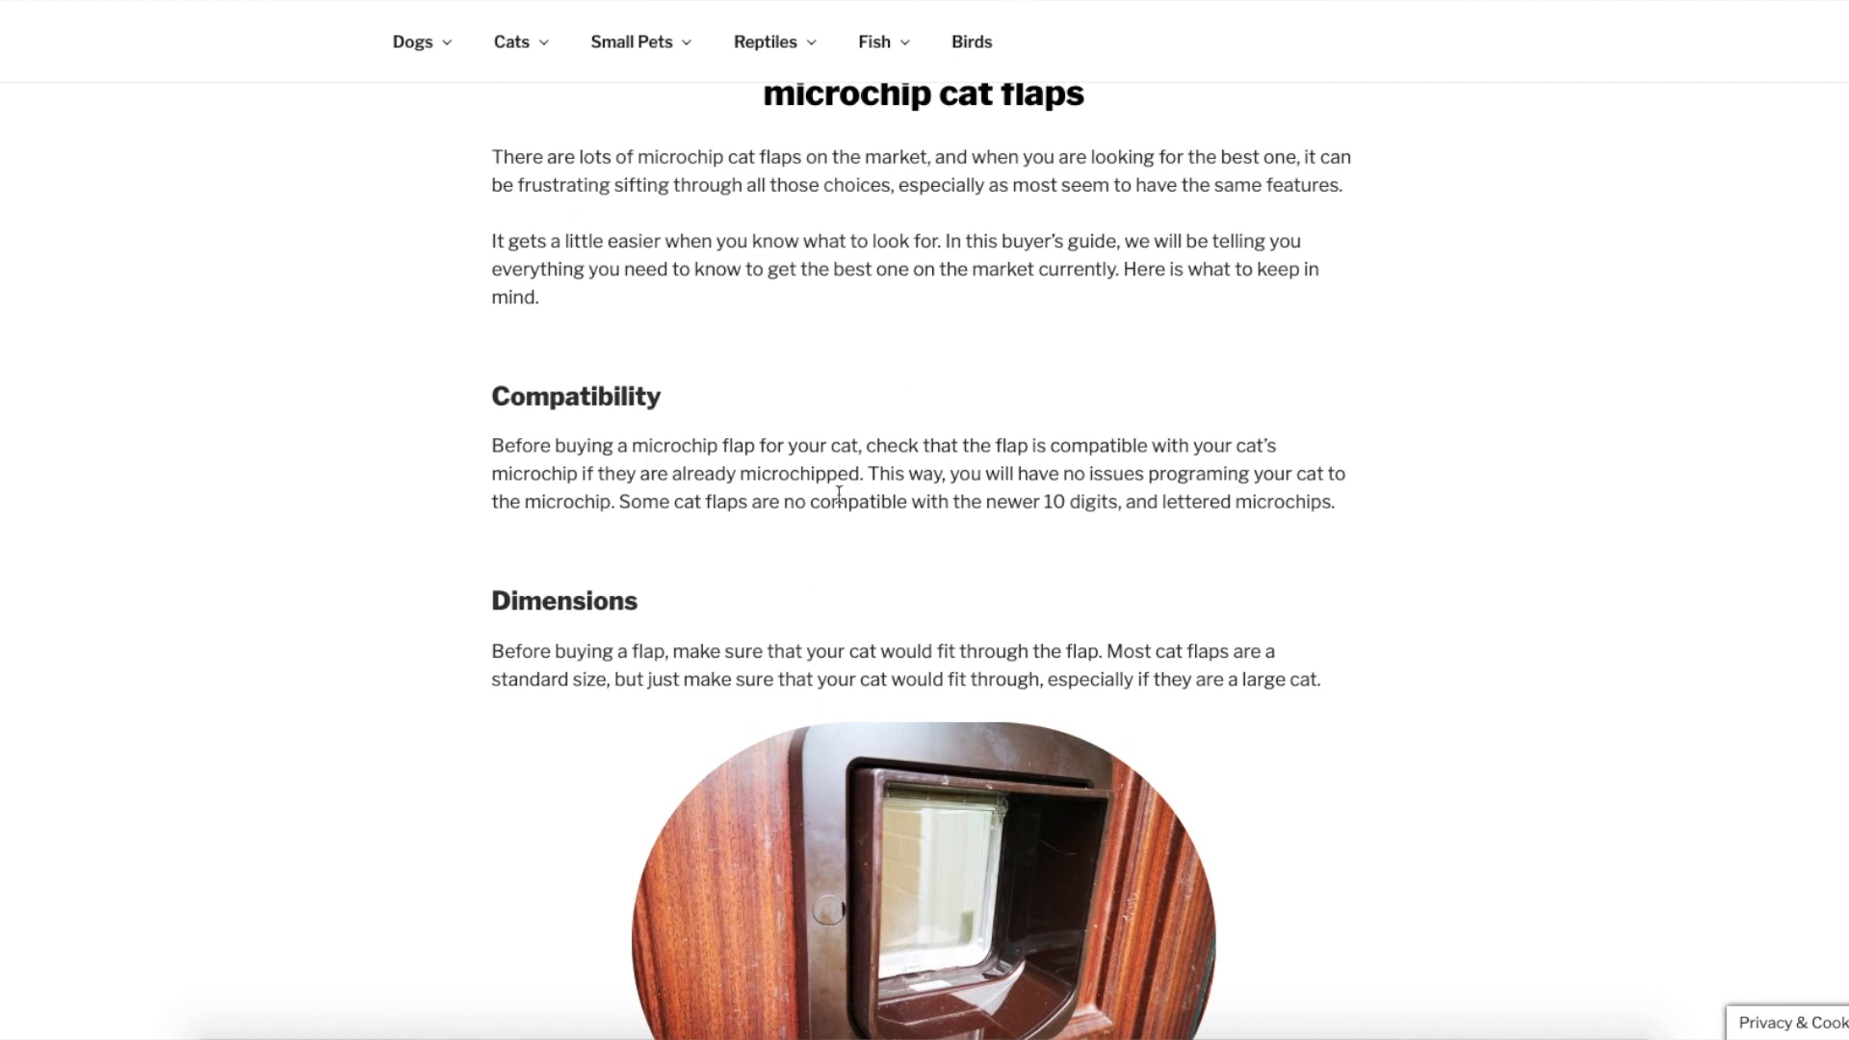
pyautogui.scroll(-4, 808, 407)
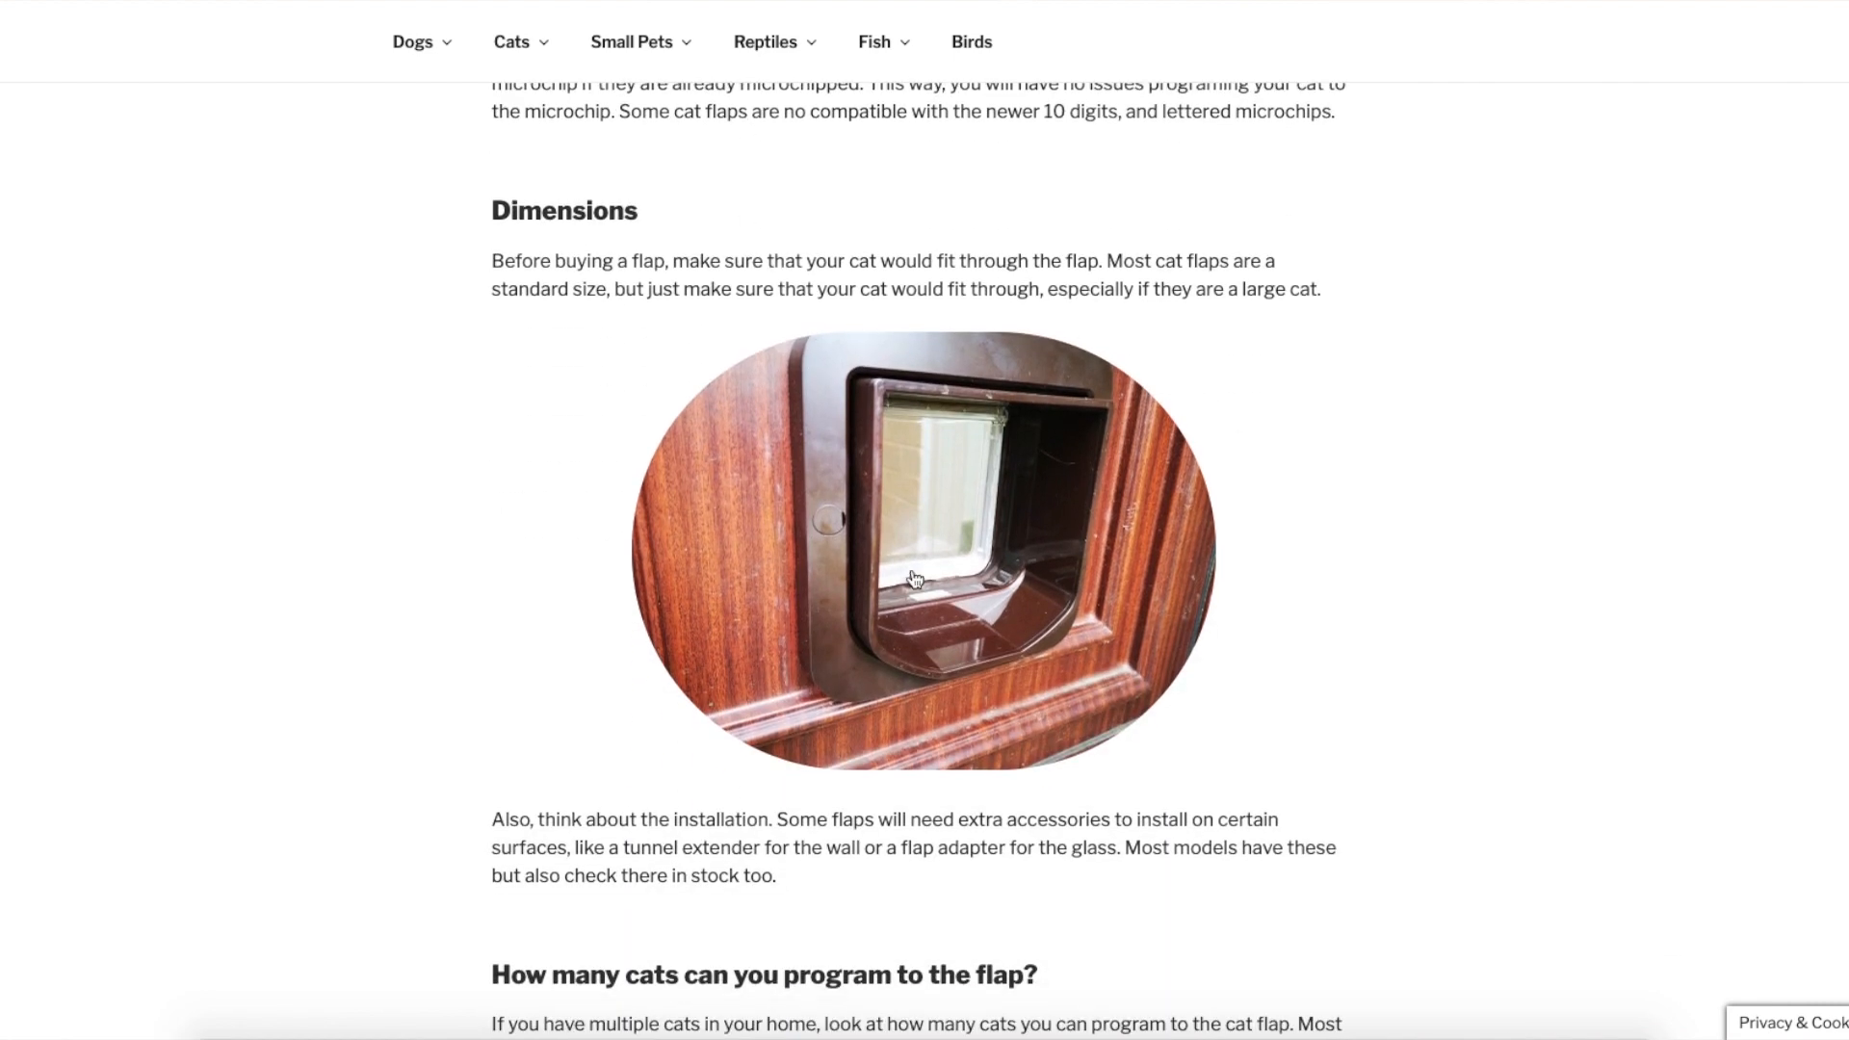
pyautogui.scroll(-16, 903, 631)
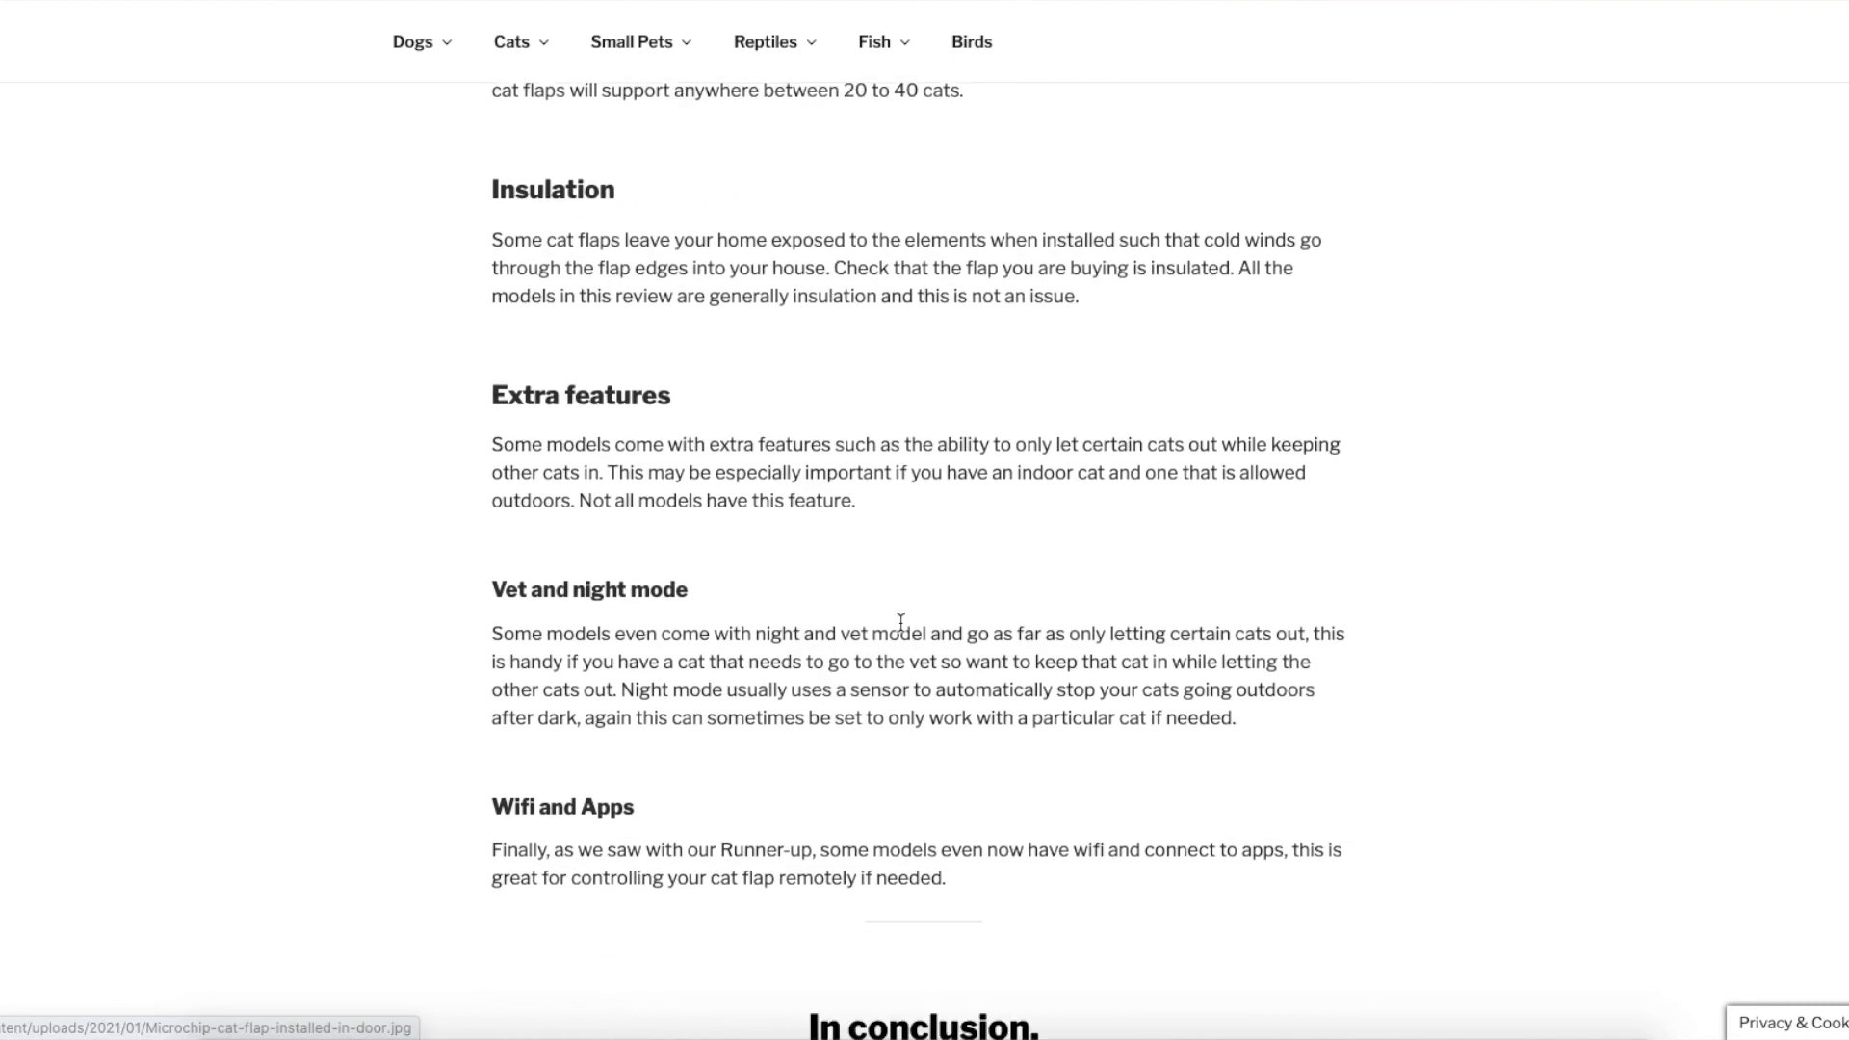
pyautogui.scroll(-5, 1004, 572)
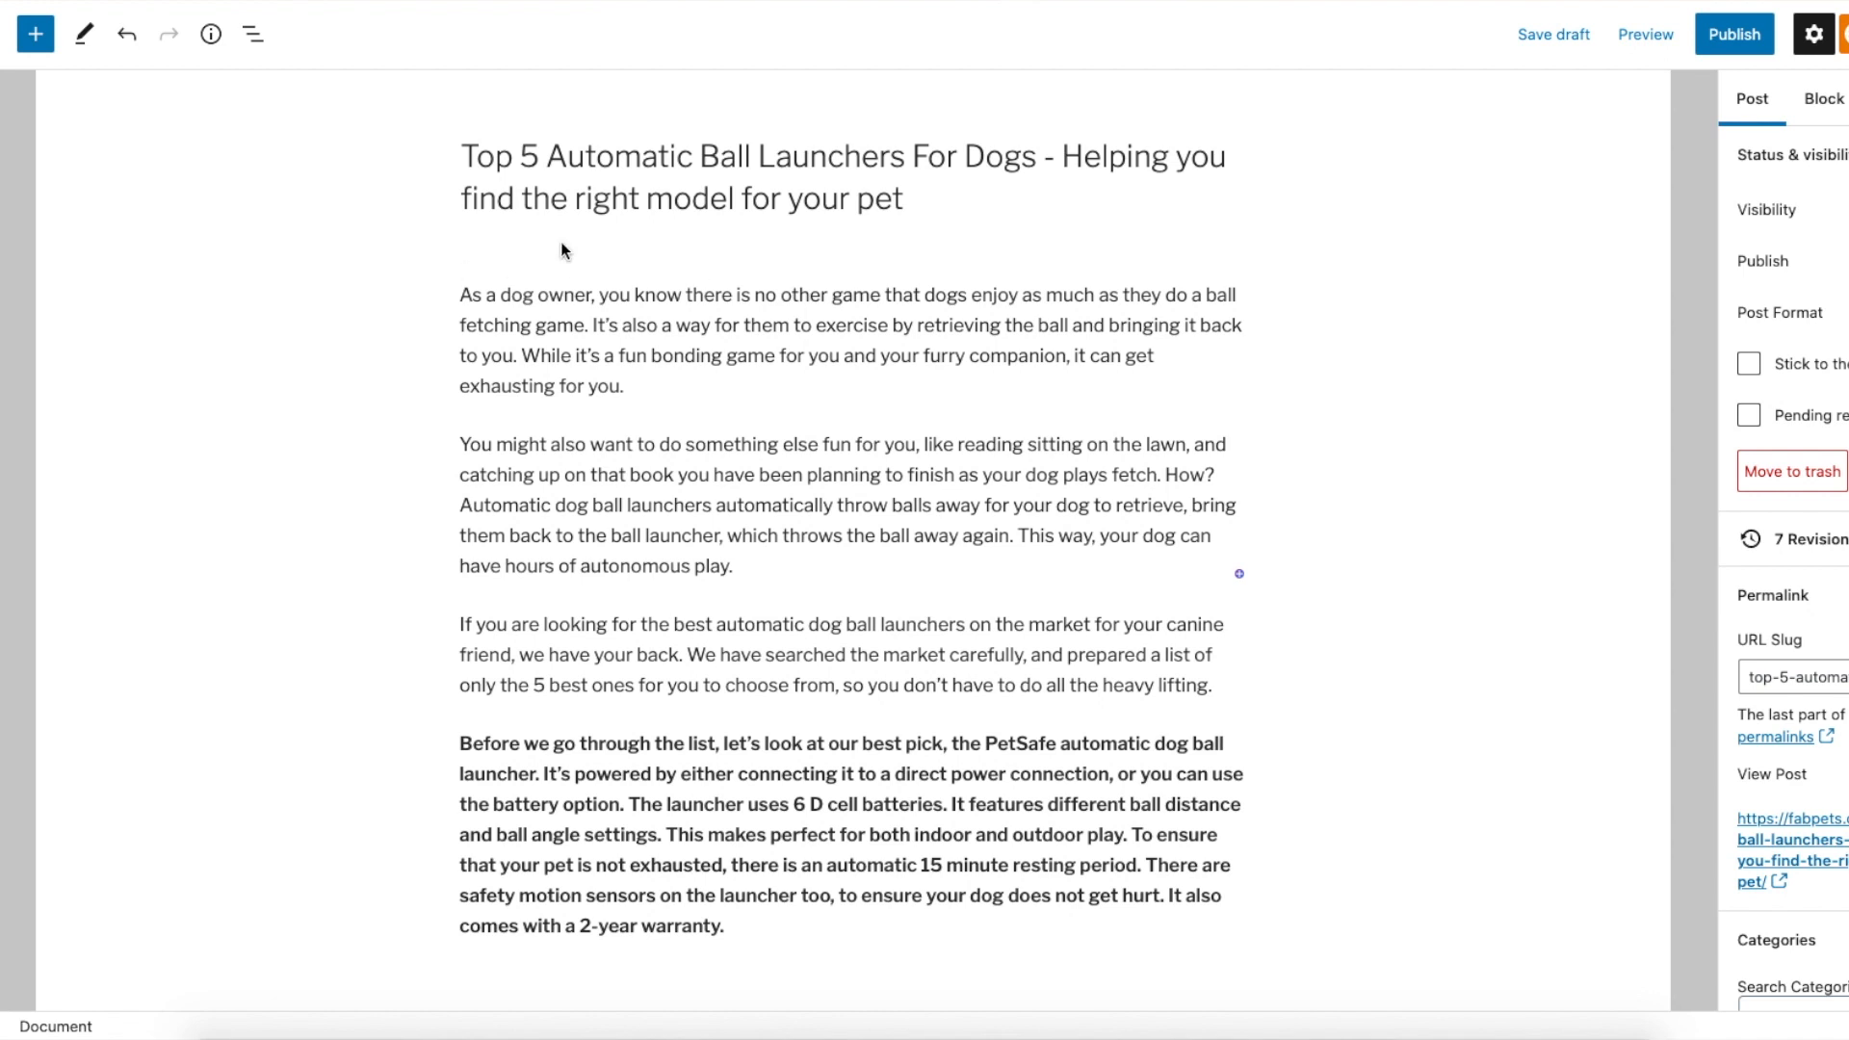
# In the WordPress editor, examine the ball launcher draft's introduction, Best Pick, comparison table and Runner-up sections with their headings
pyautogui.scroll(-1, 925, 306)
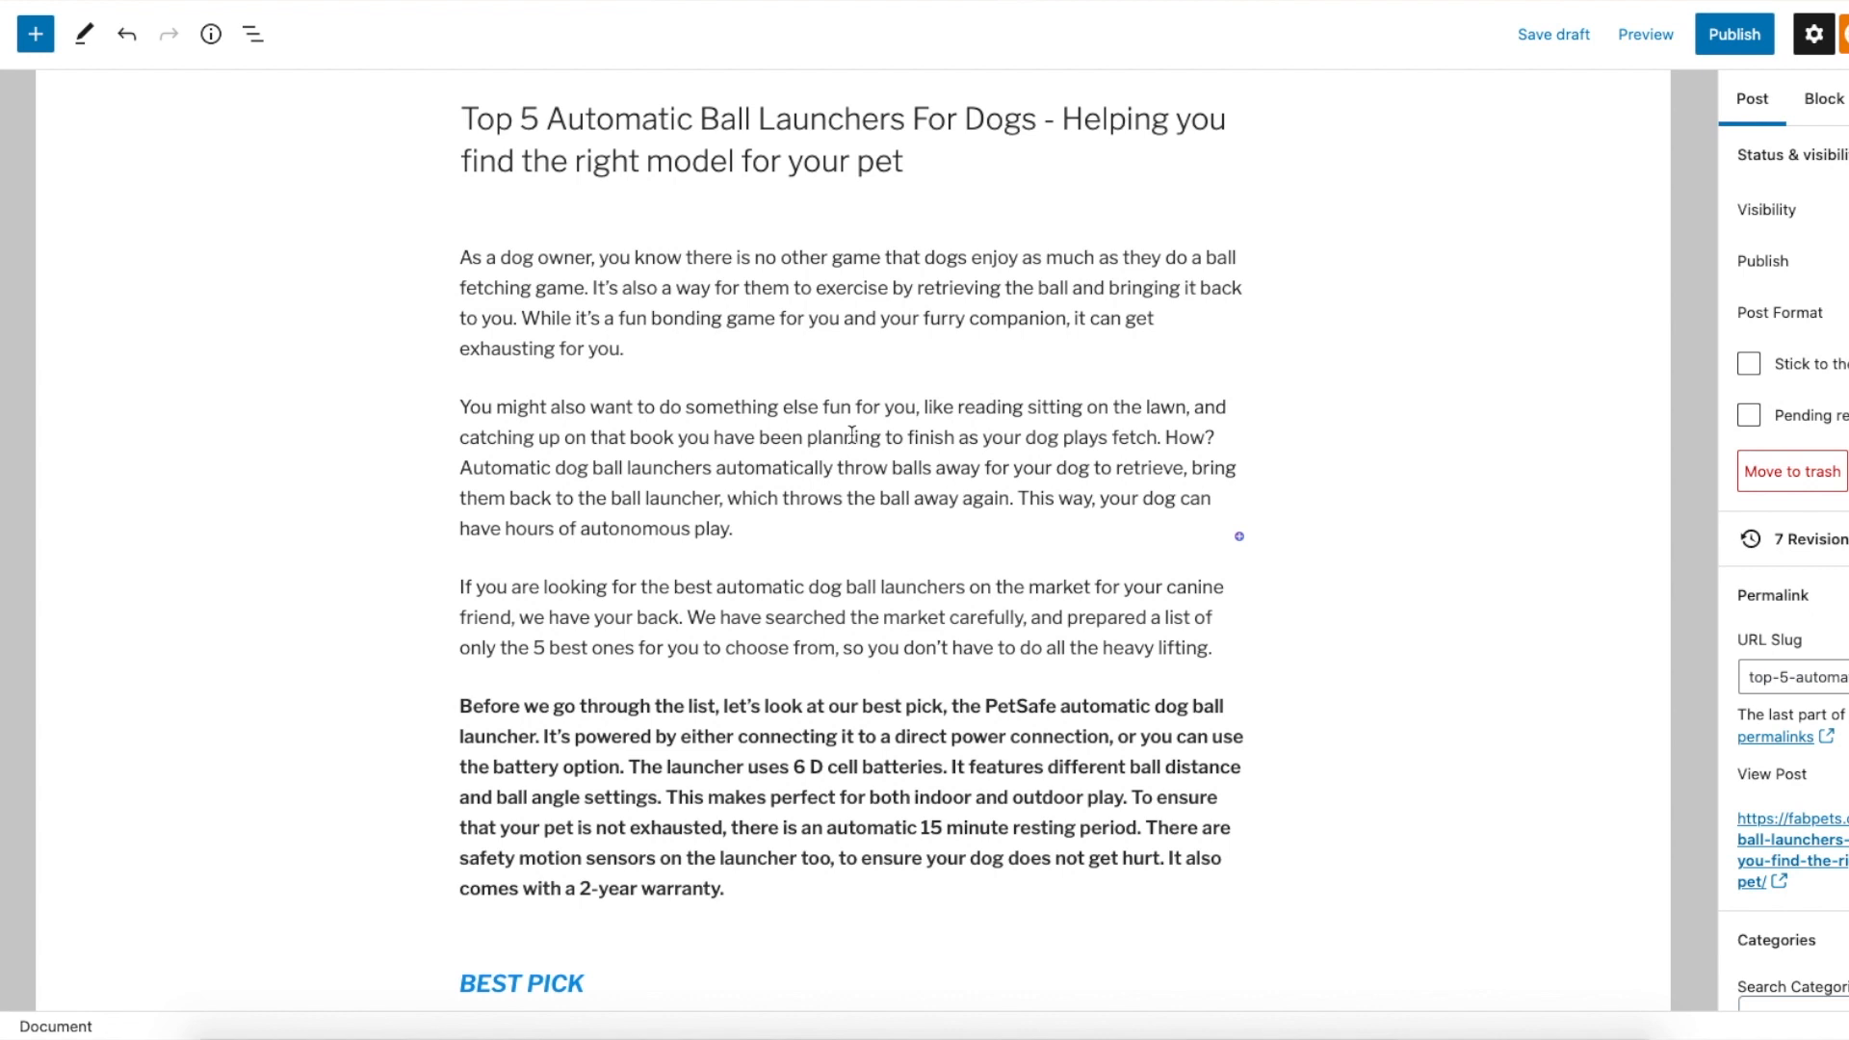
pyautogui.scroll(-5, 758, 384)
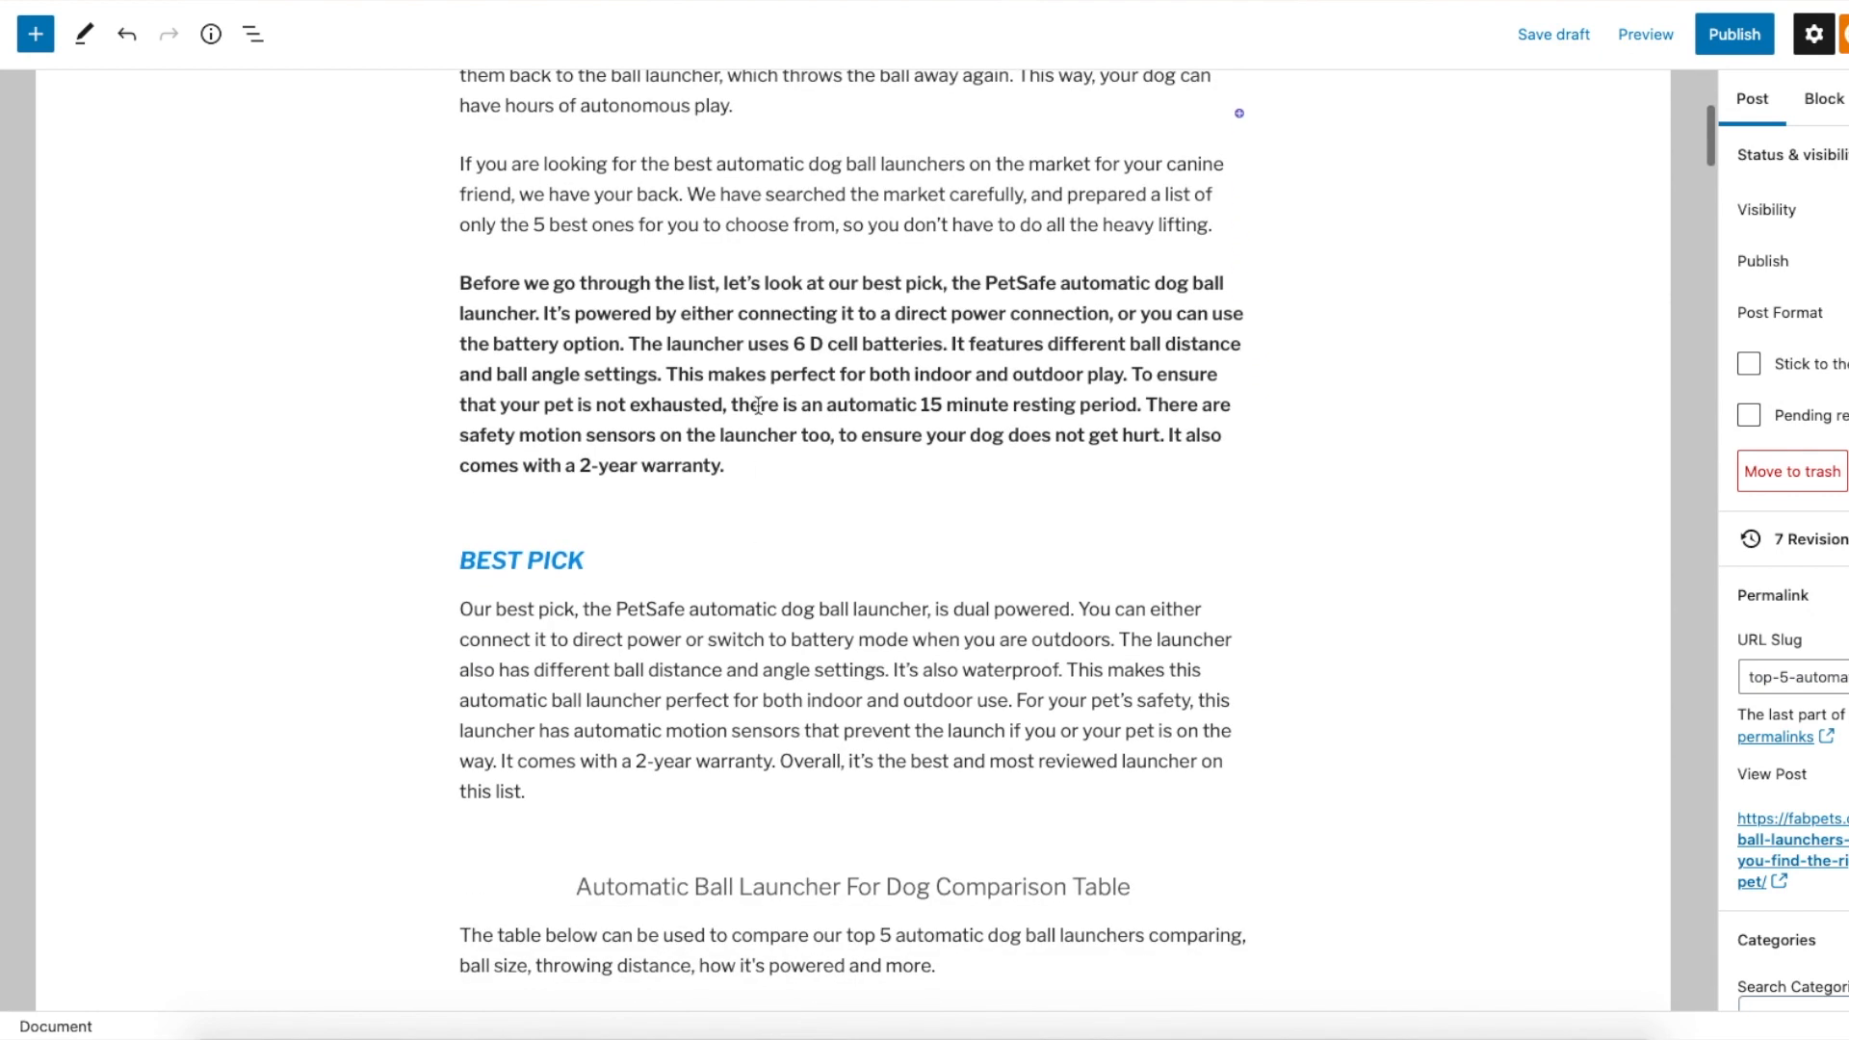
pyautogui.scroll(-1, 756, 405)
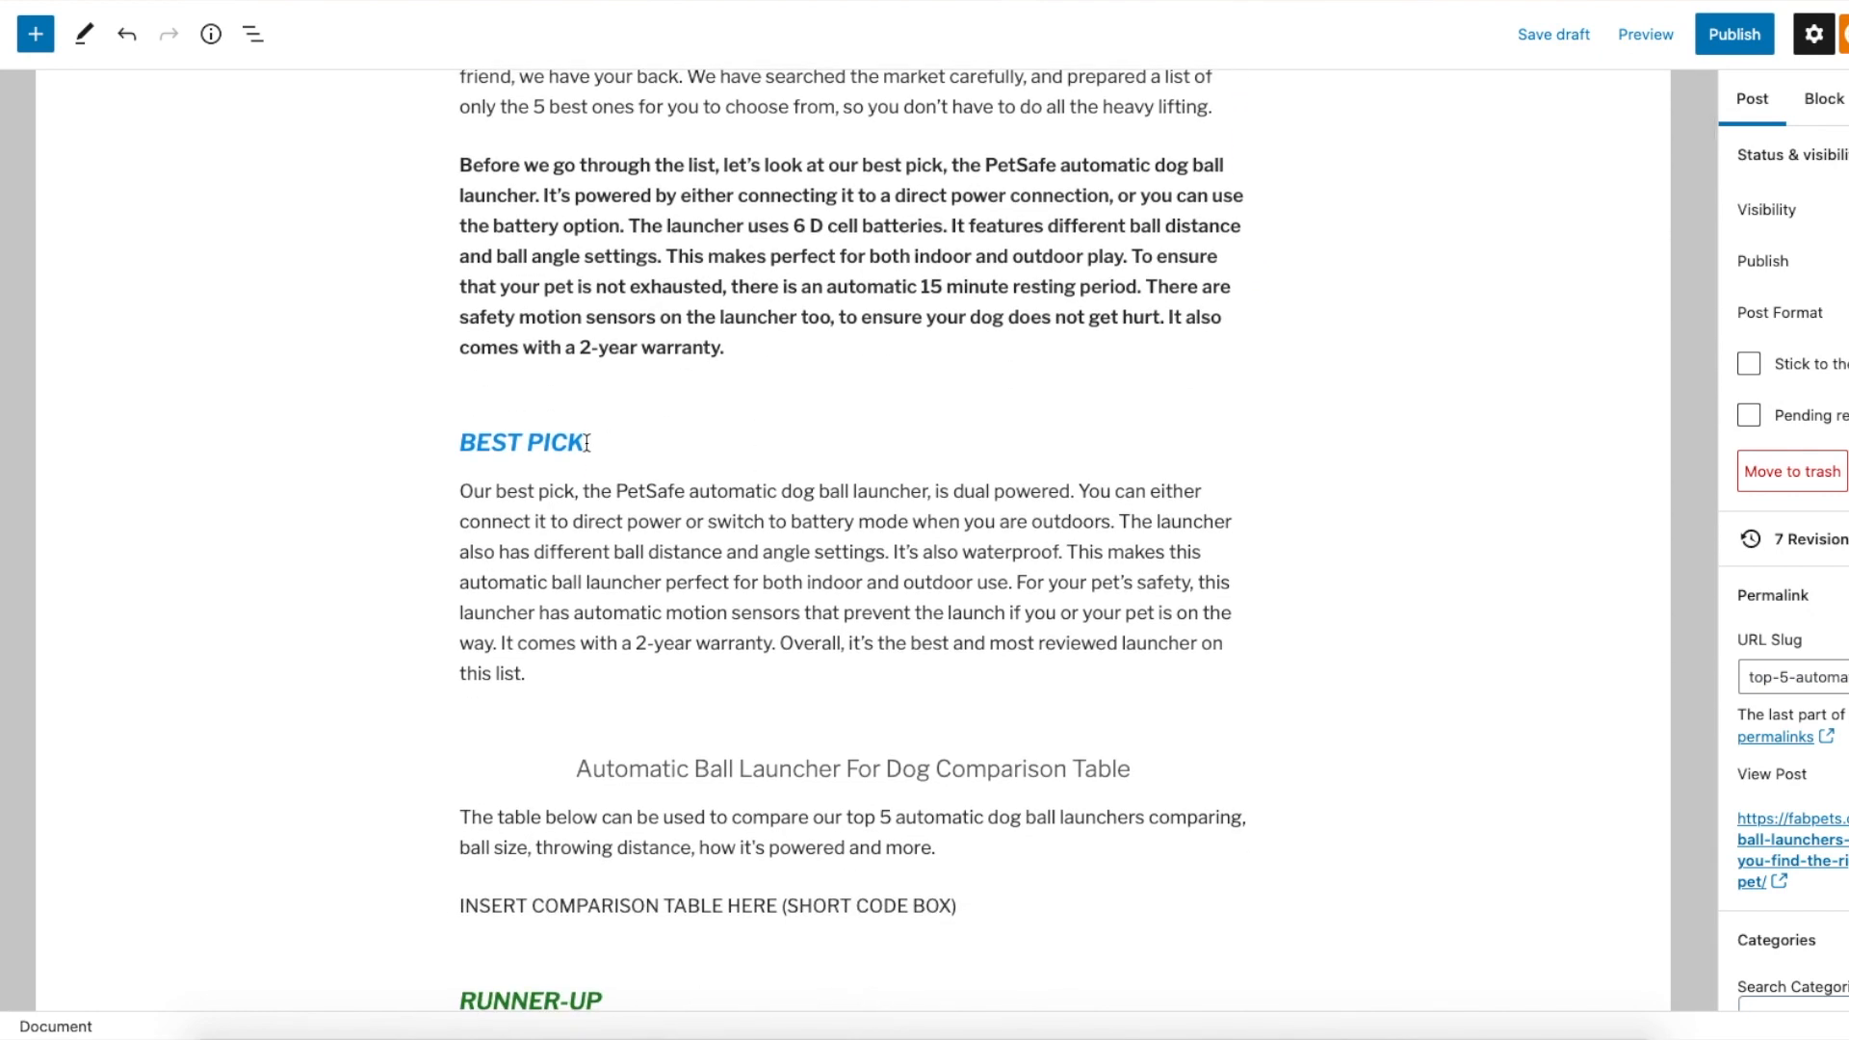
pyautogui.moveTo(587, 442); pyautogui.dragTo(446, 441)
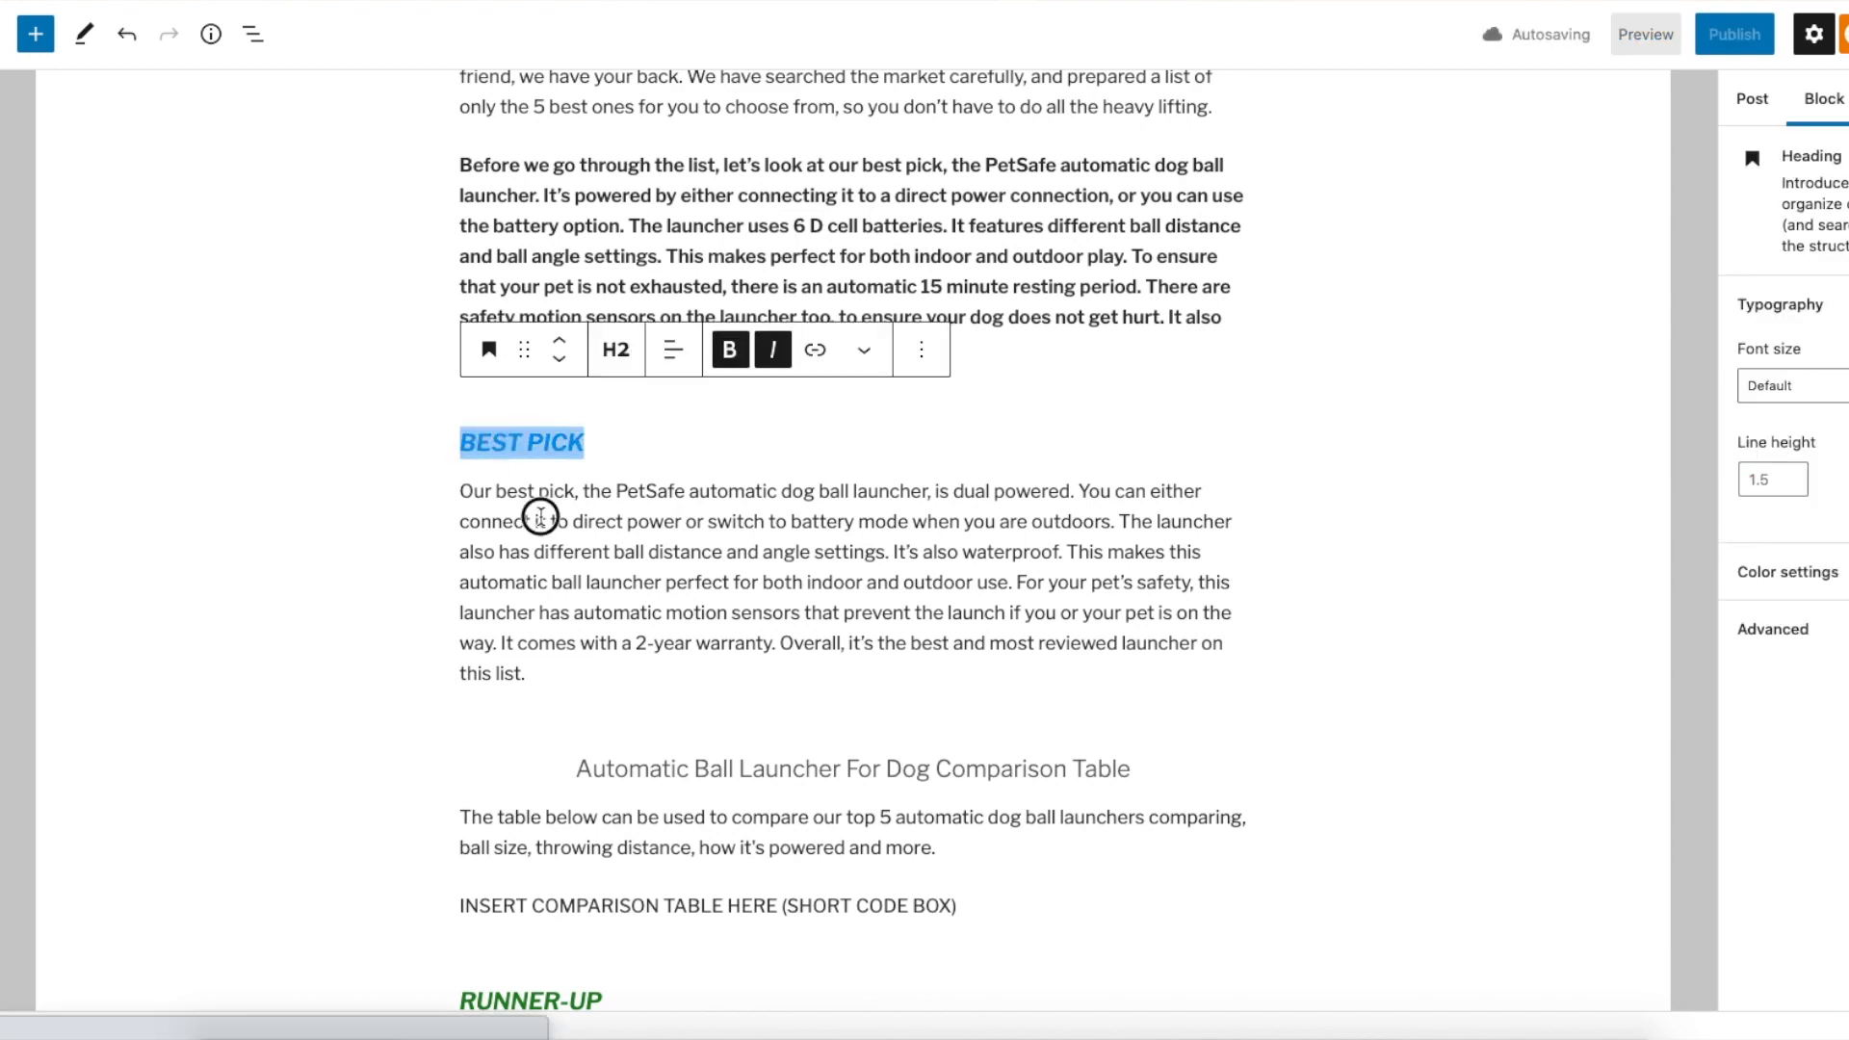
pyautogui.click(539, 515)
pyautogui.scroll(-4, 539, 515)
pyautogui.click(714, 393)
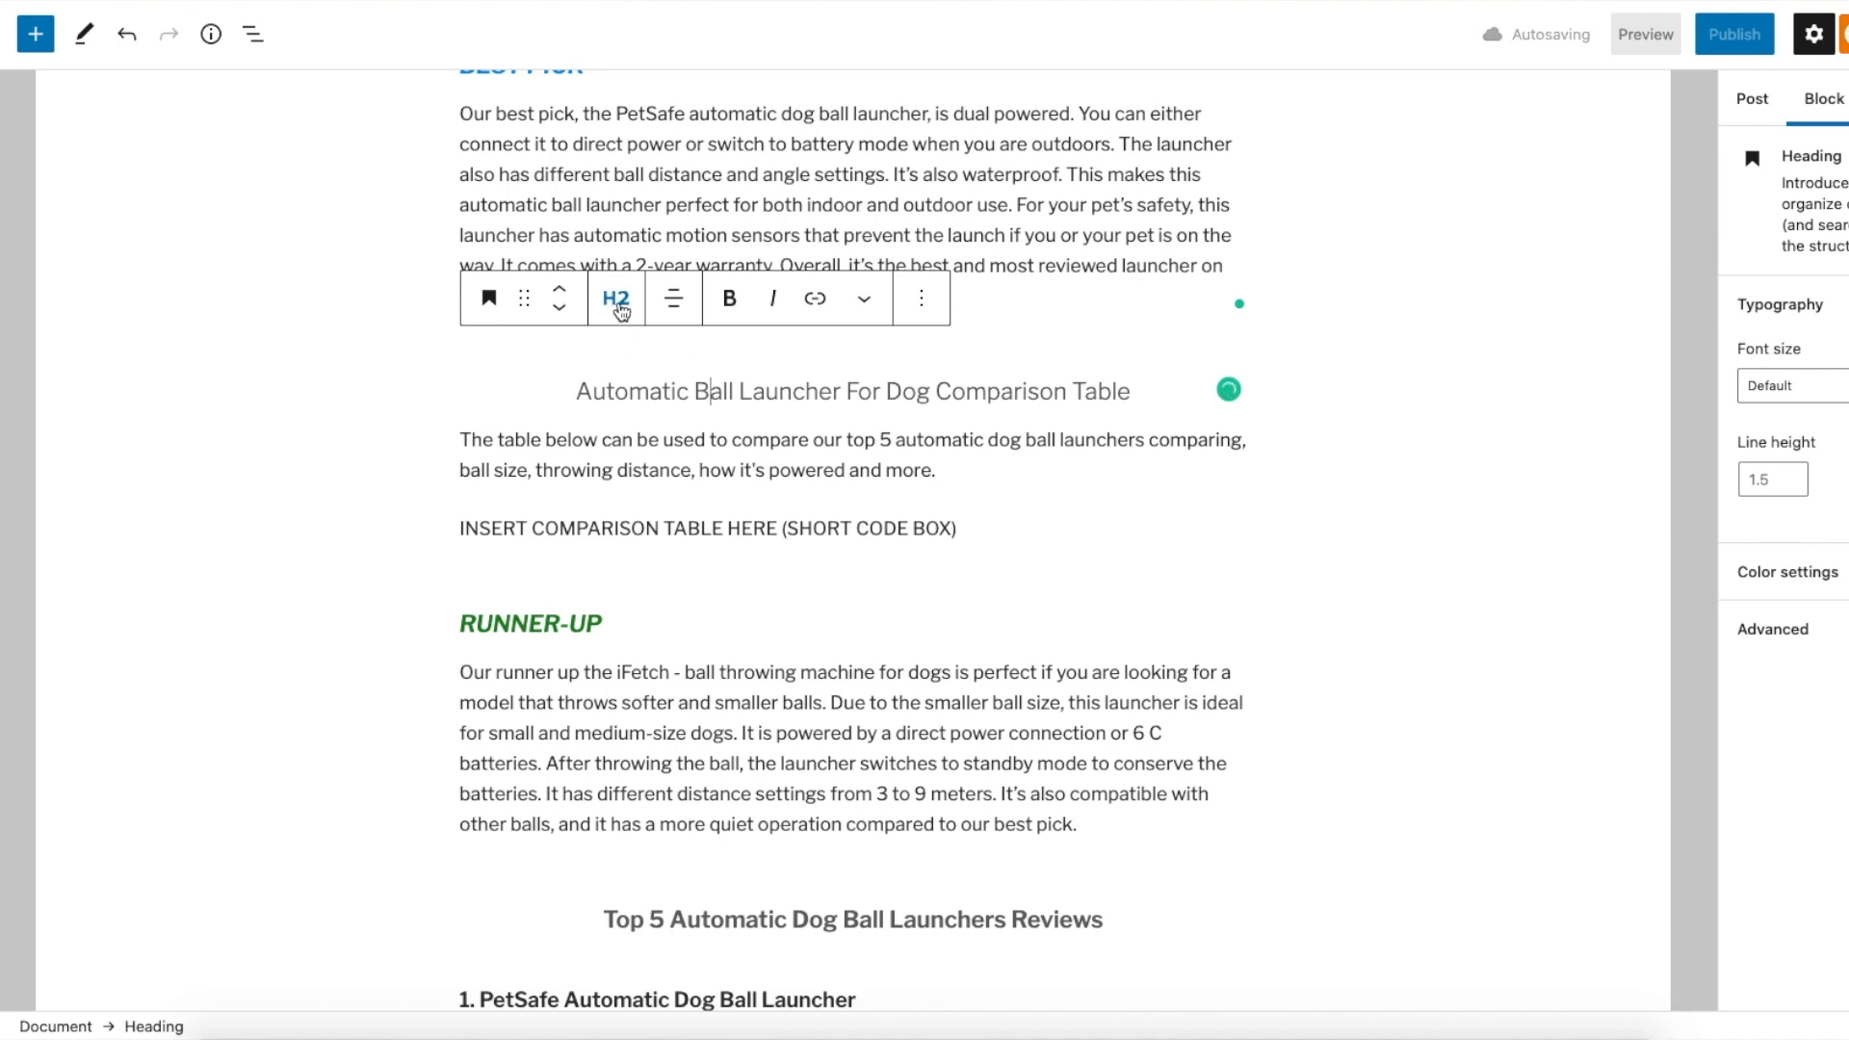
pyautogui.scroll(-2, 621, 310)
pyautogui.moveTo(603, 438); pyautogui.dragTo(530, 428)
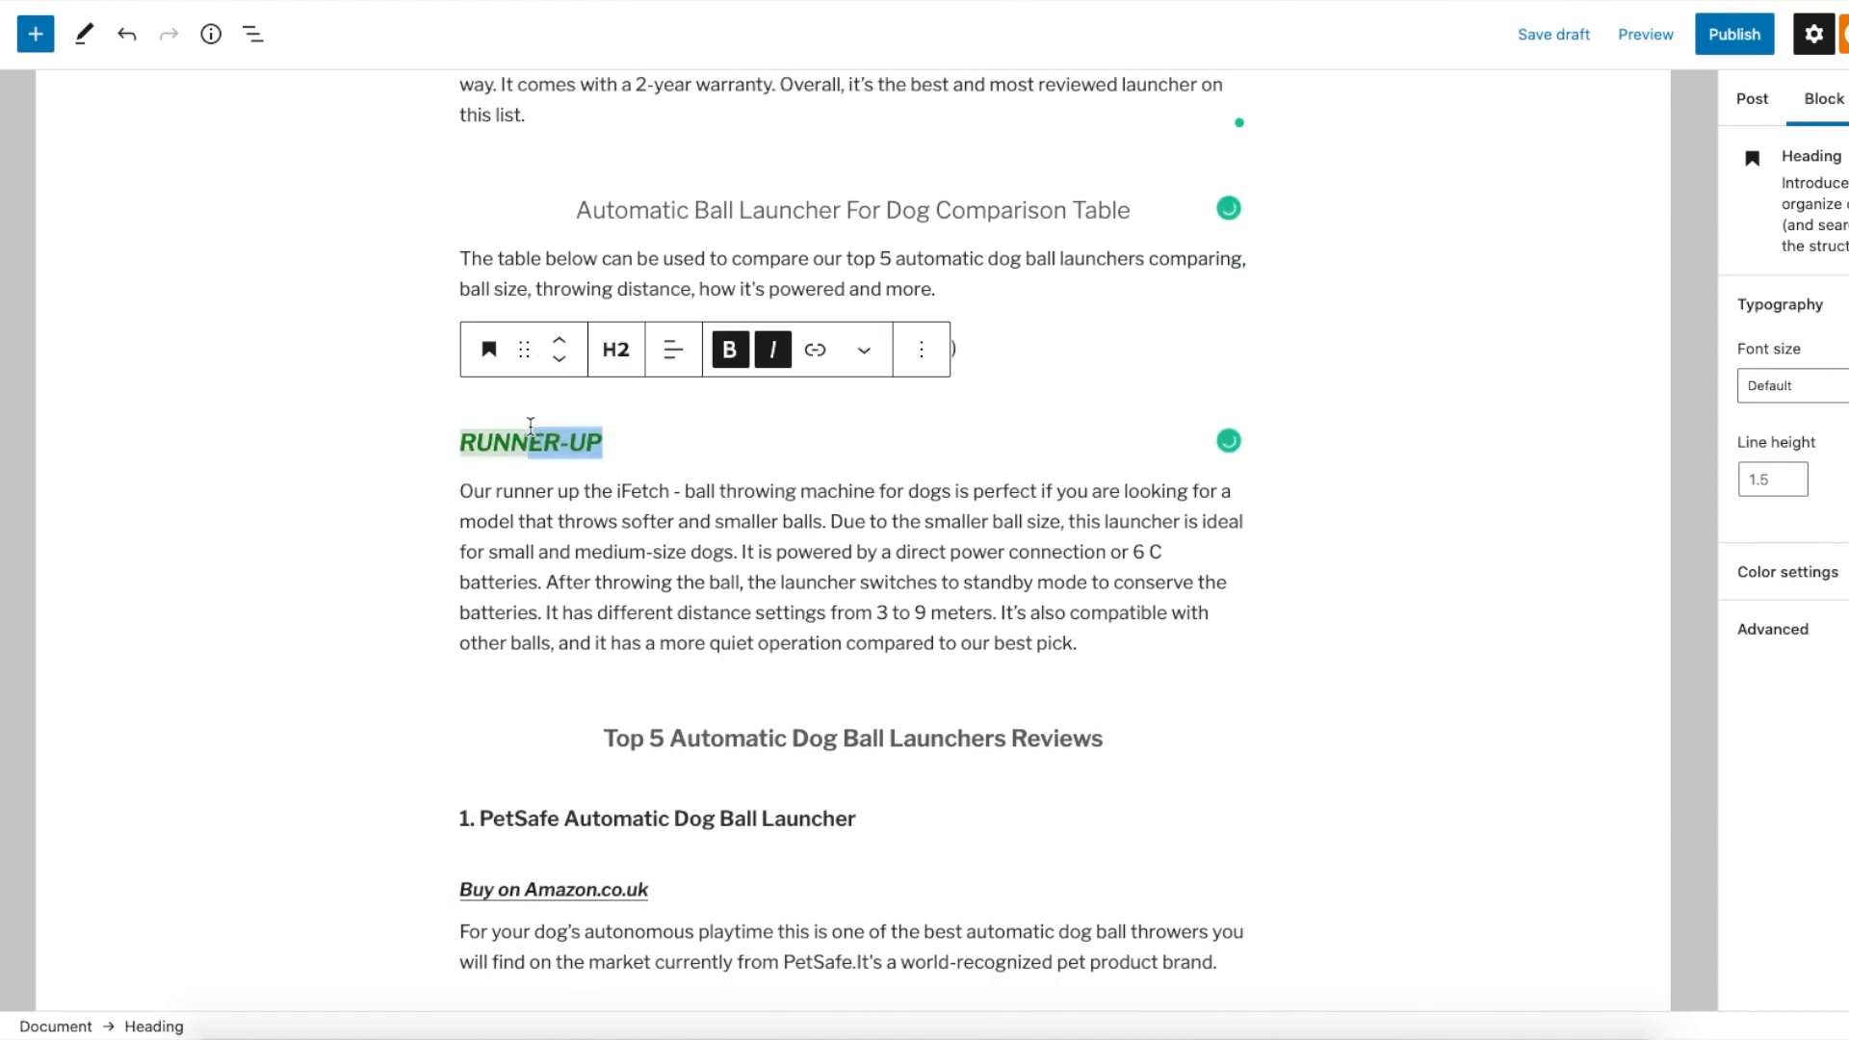
# Examine the draft's PetSafe Automatic Dog Ball Launcher review, including its headings, pros, cons and "Why do we recommend it?" section
pyautogui.scroll(-5, 530, 428)
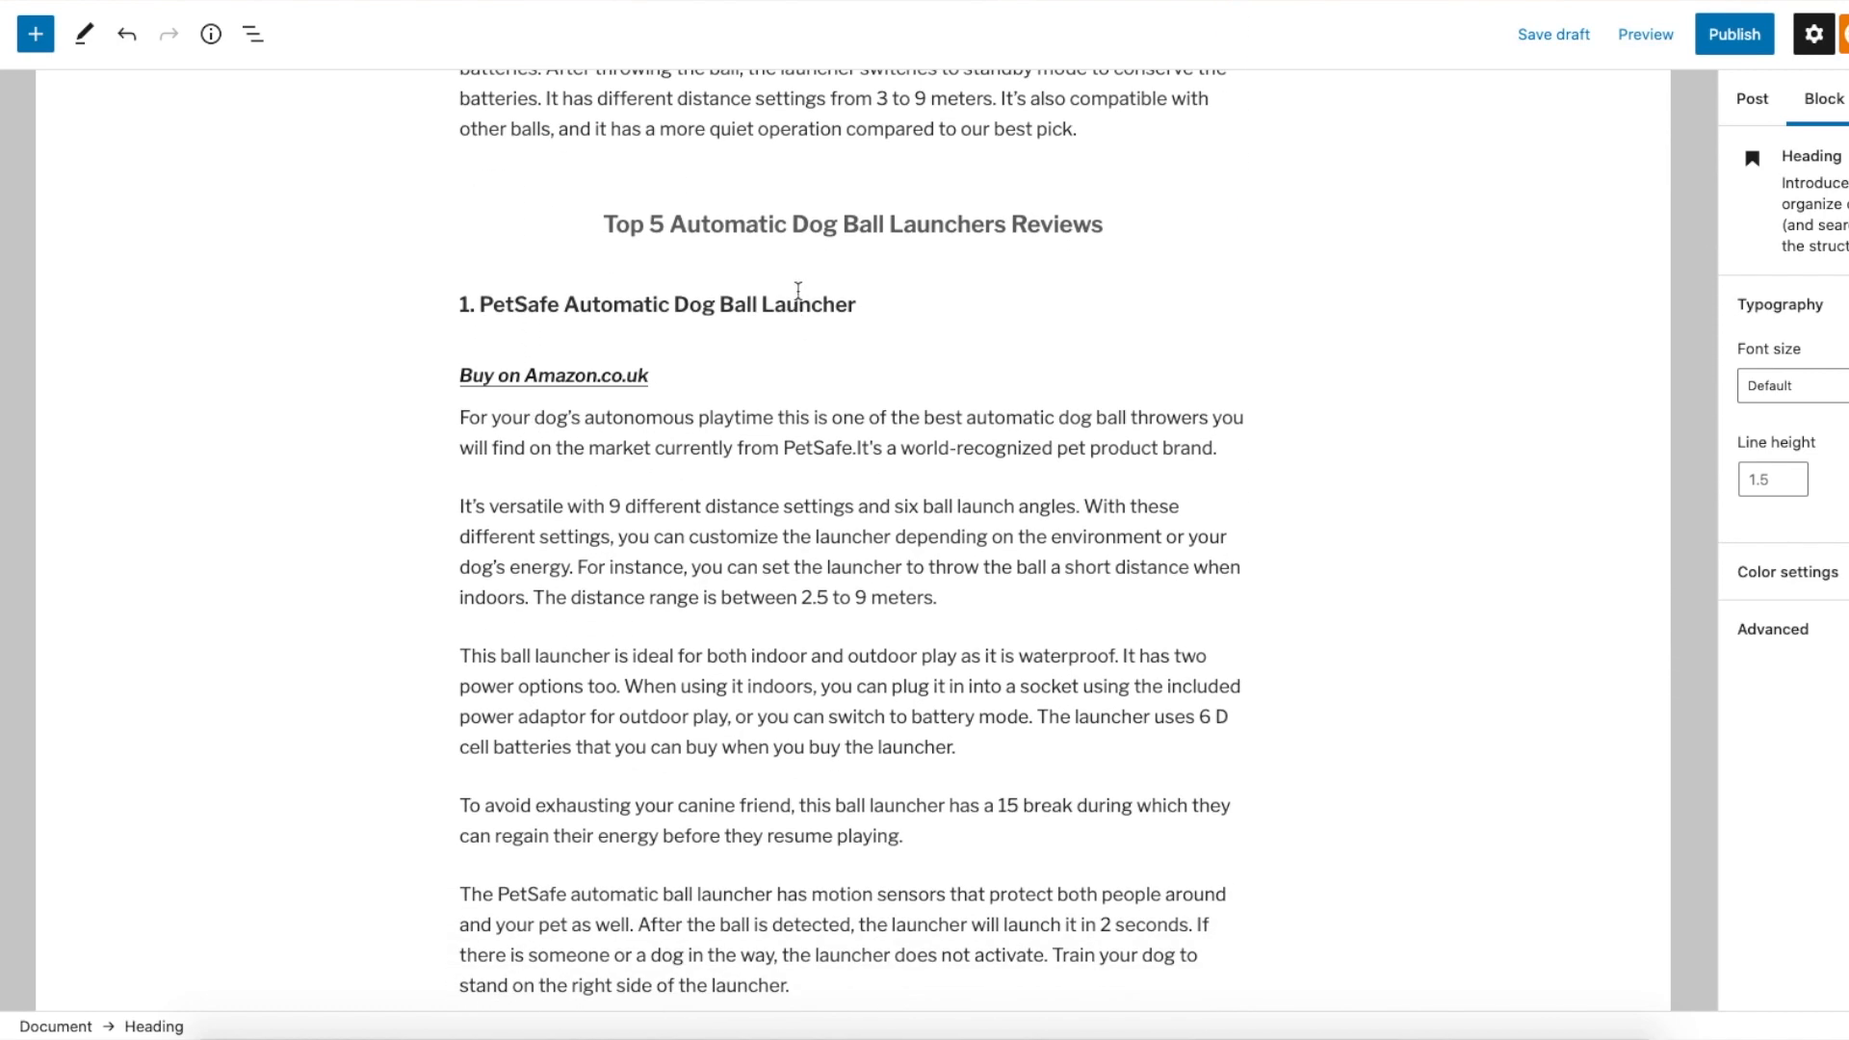
pyautogui.moveTo(874, 302); pyautogui.dragTo(456, 321)
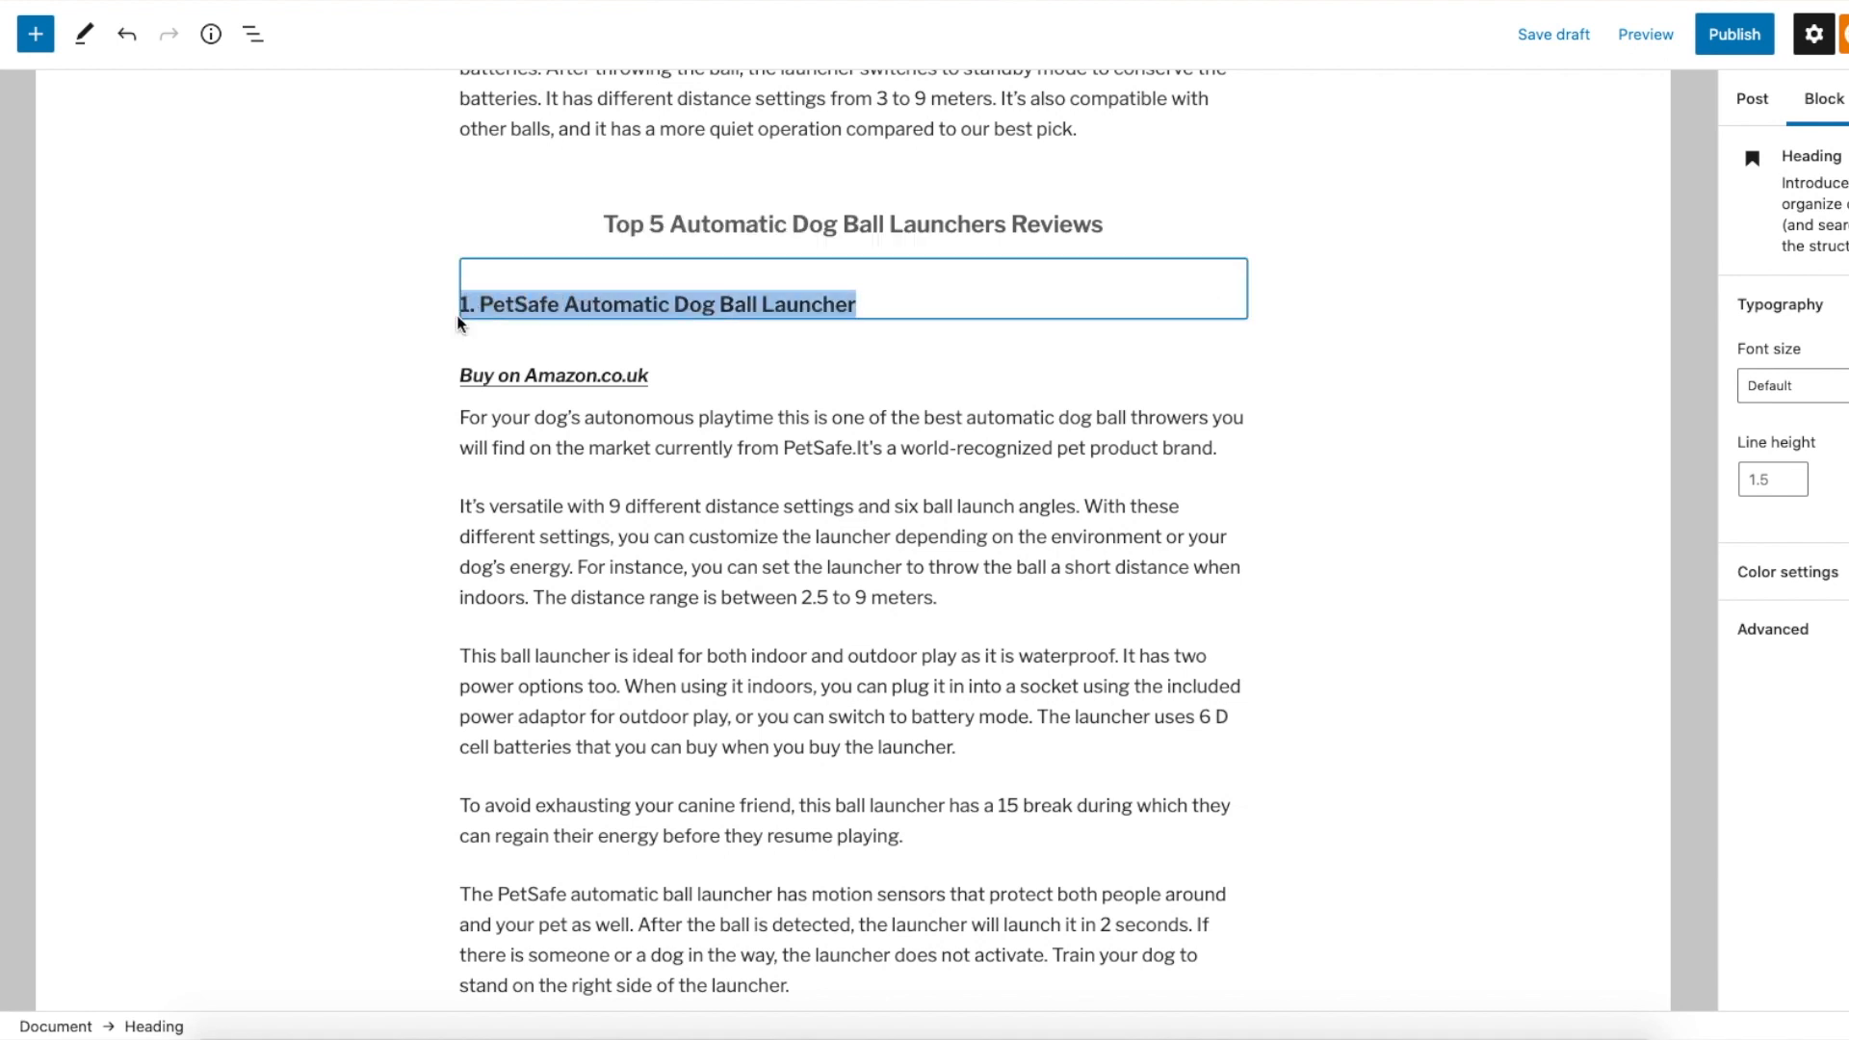
pyautogui.click(993, 504)
pyautogui.moveTo(1111, 224); pyautogui.dragTo(636, 229)
pyautogui.click(898, 476)
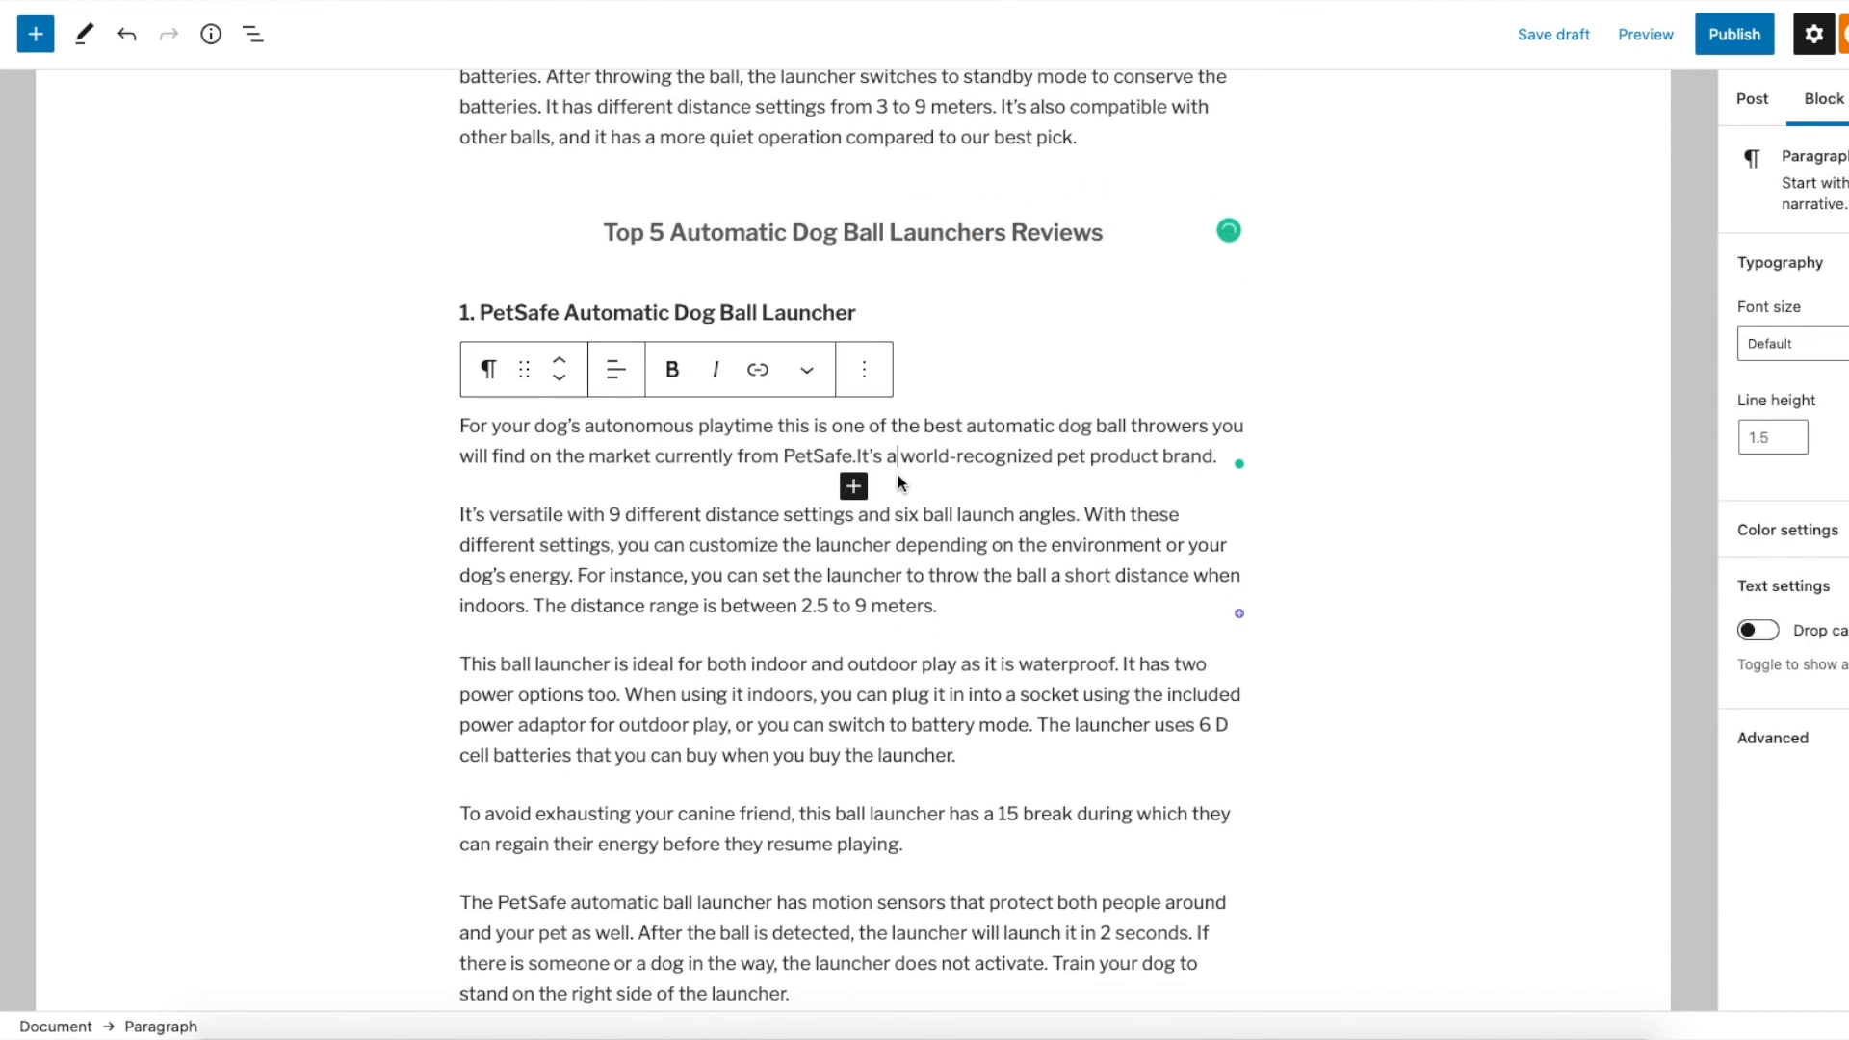
pyautogui.scroll(-1, 898, 474)
pyautogui.scroll(-10, 897, 474)
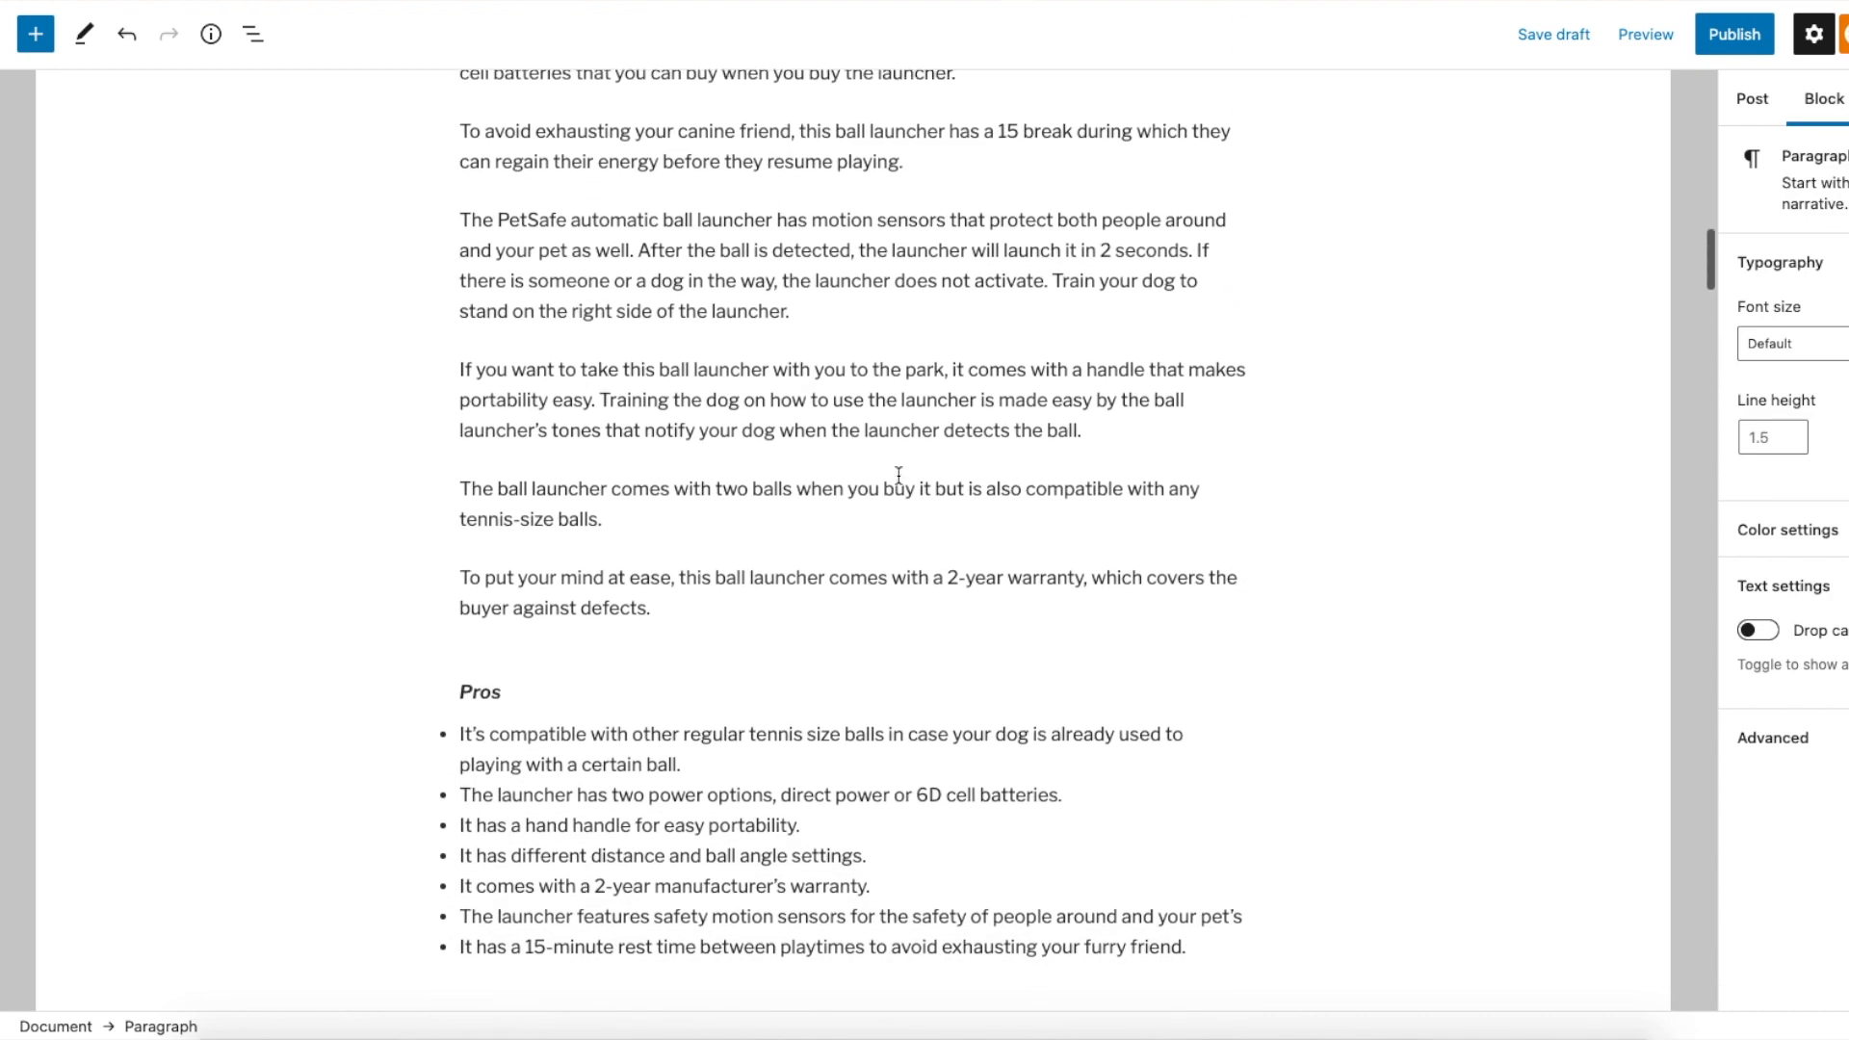
pyautogui.scroll(-4, 660, 355)
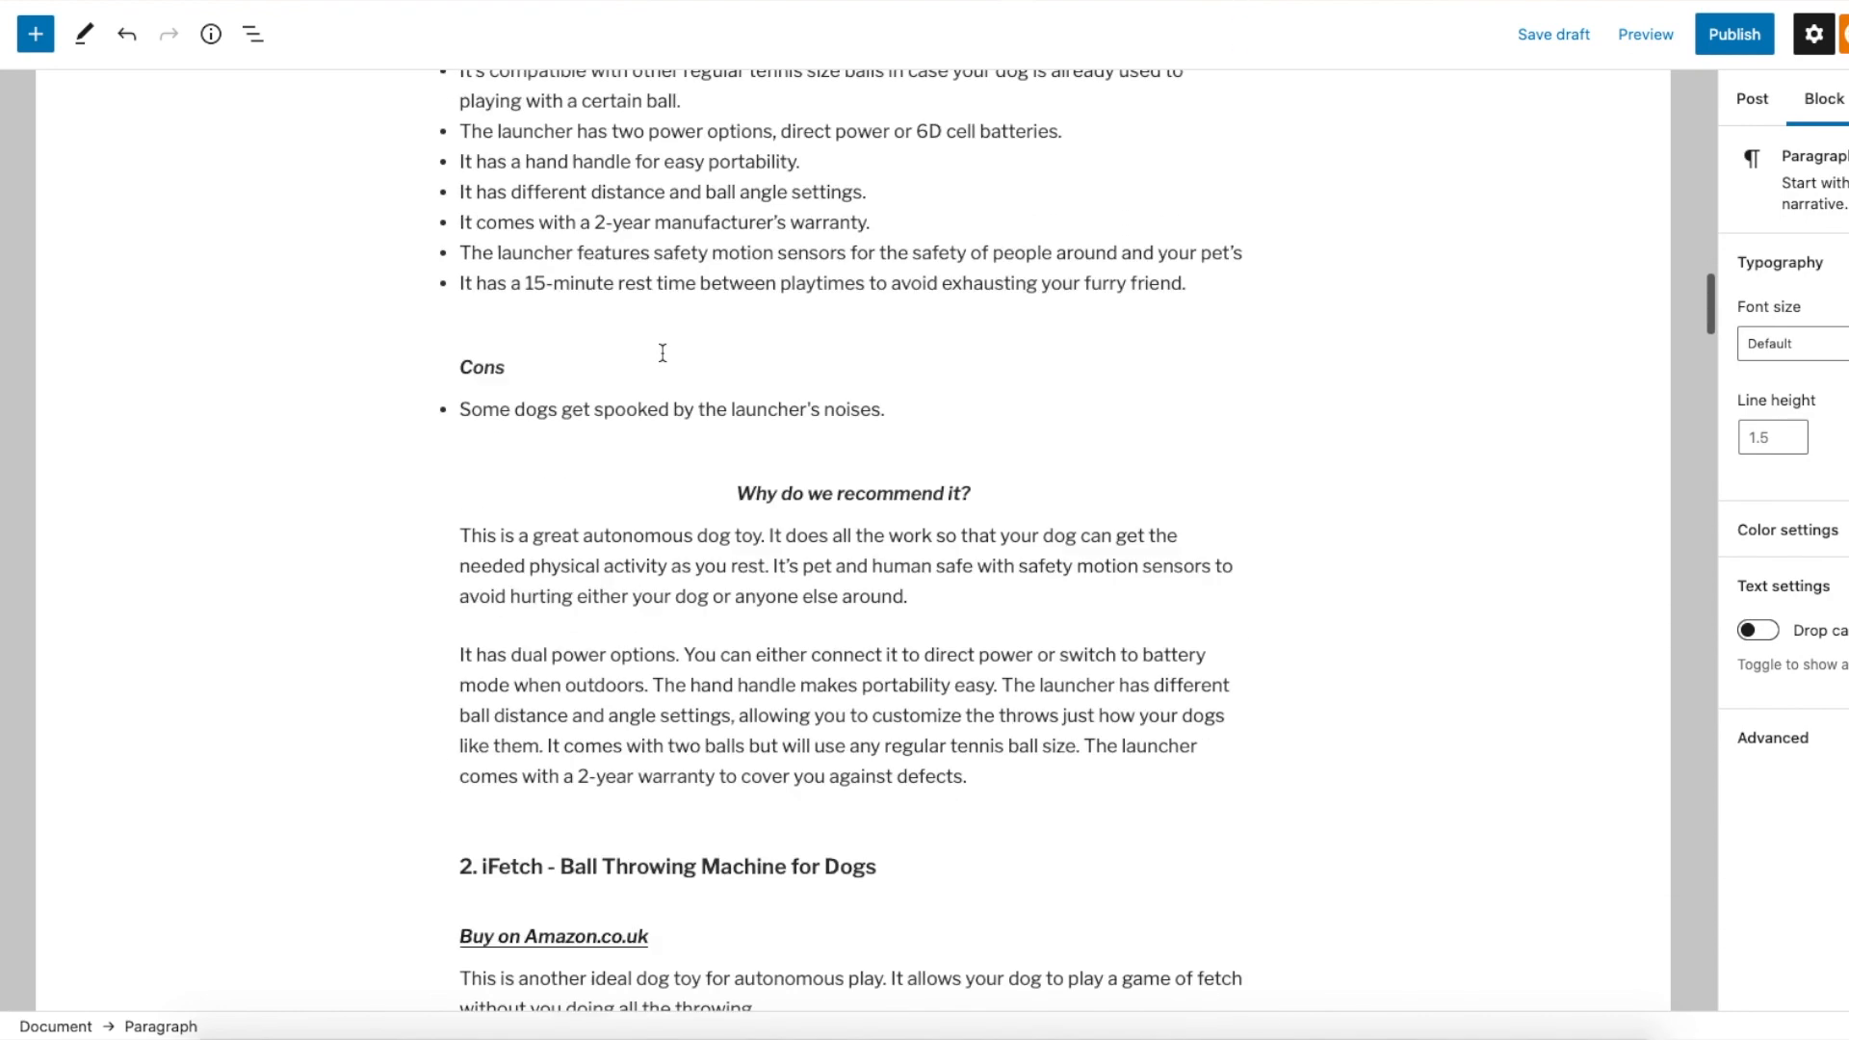
pyautogui.scroll(2, 662, 352)
pyautogui.scroll(1, 662, 352)
pyautogui.scroll(-4, 900, 593)
pyautogui.click(847, 380)
pyautogui.moveTo(731, 376); pyautogui.dragTo(988, 367)
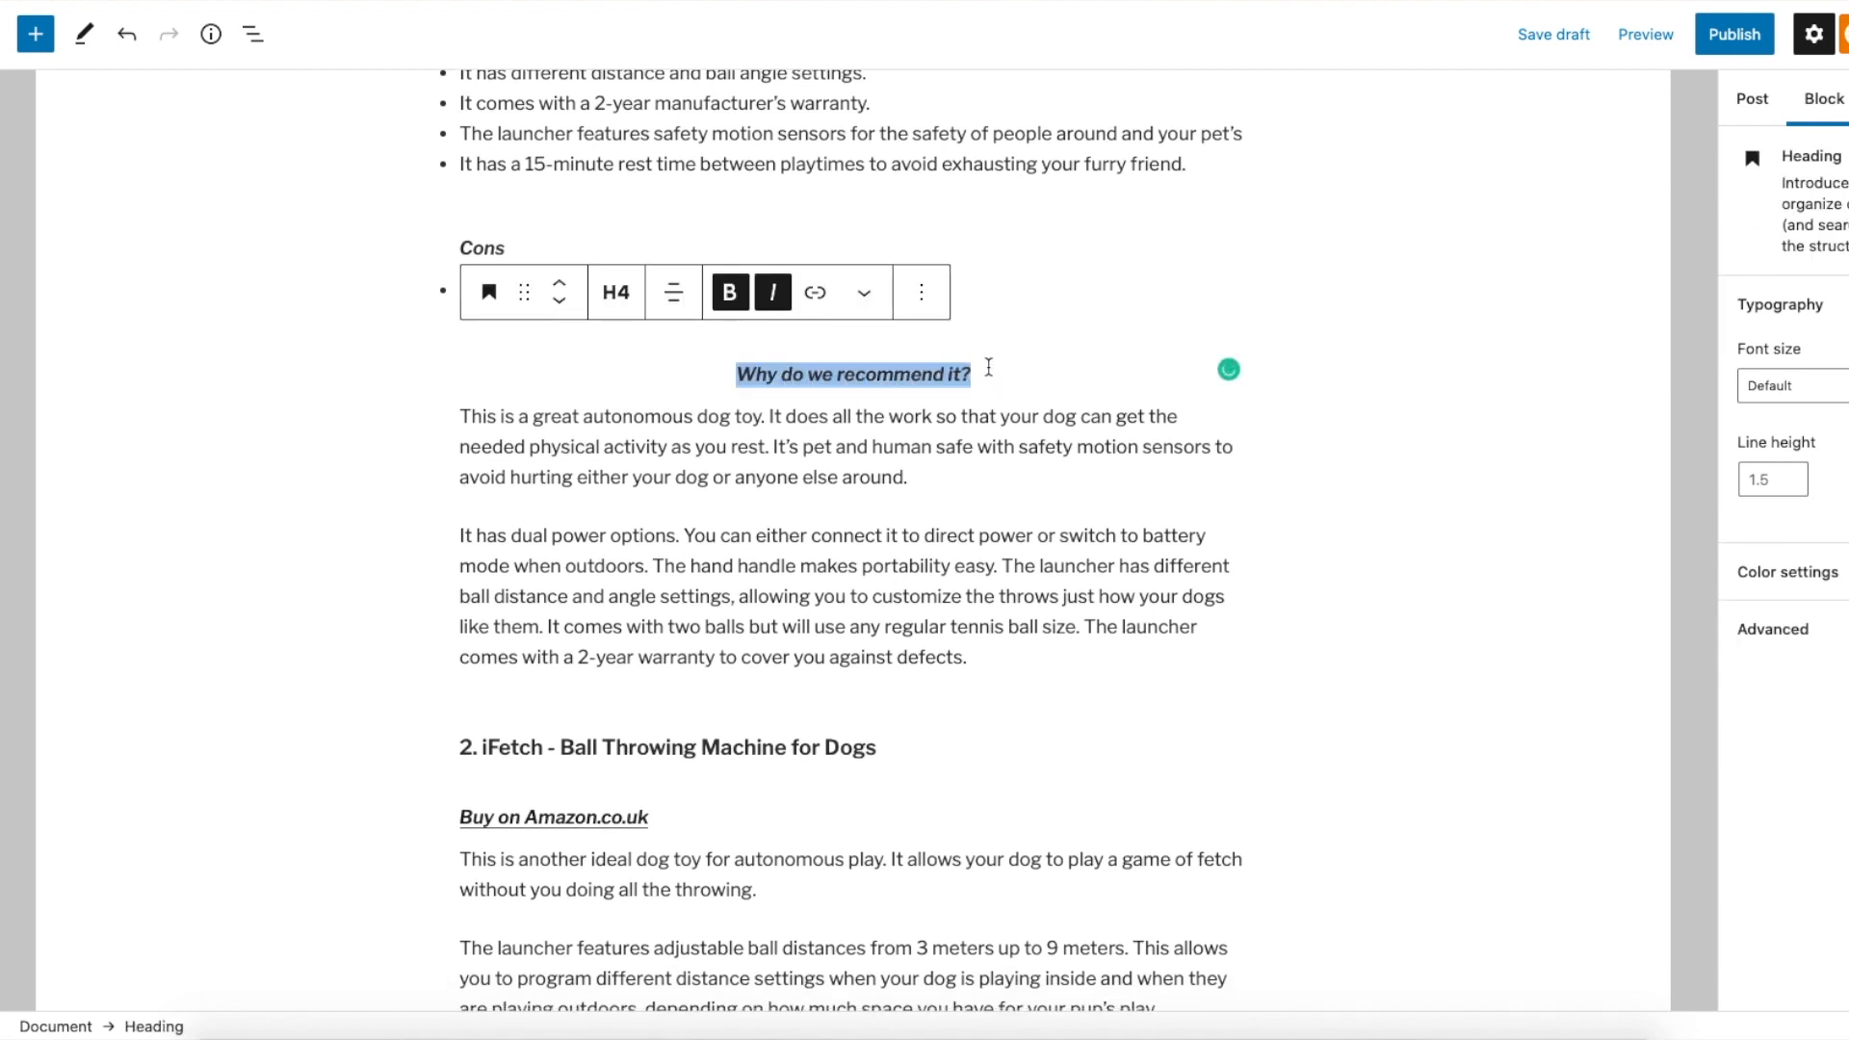
# Look through the draft's remaining reviews from the iFetch ball throwing machine onward, and return to the article's introduction
pyautogui.scroll(-4, 1050, 606)
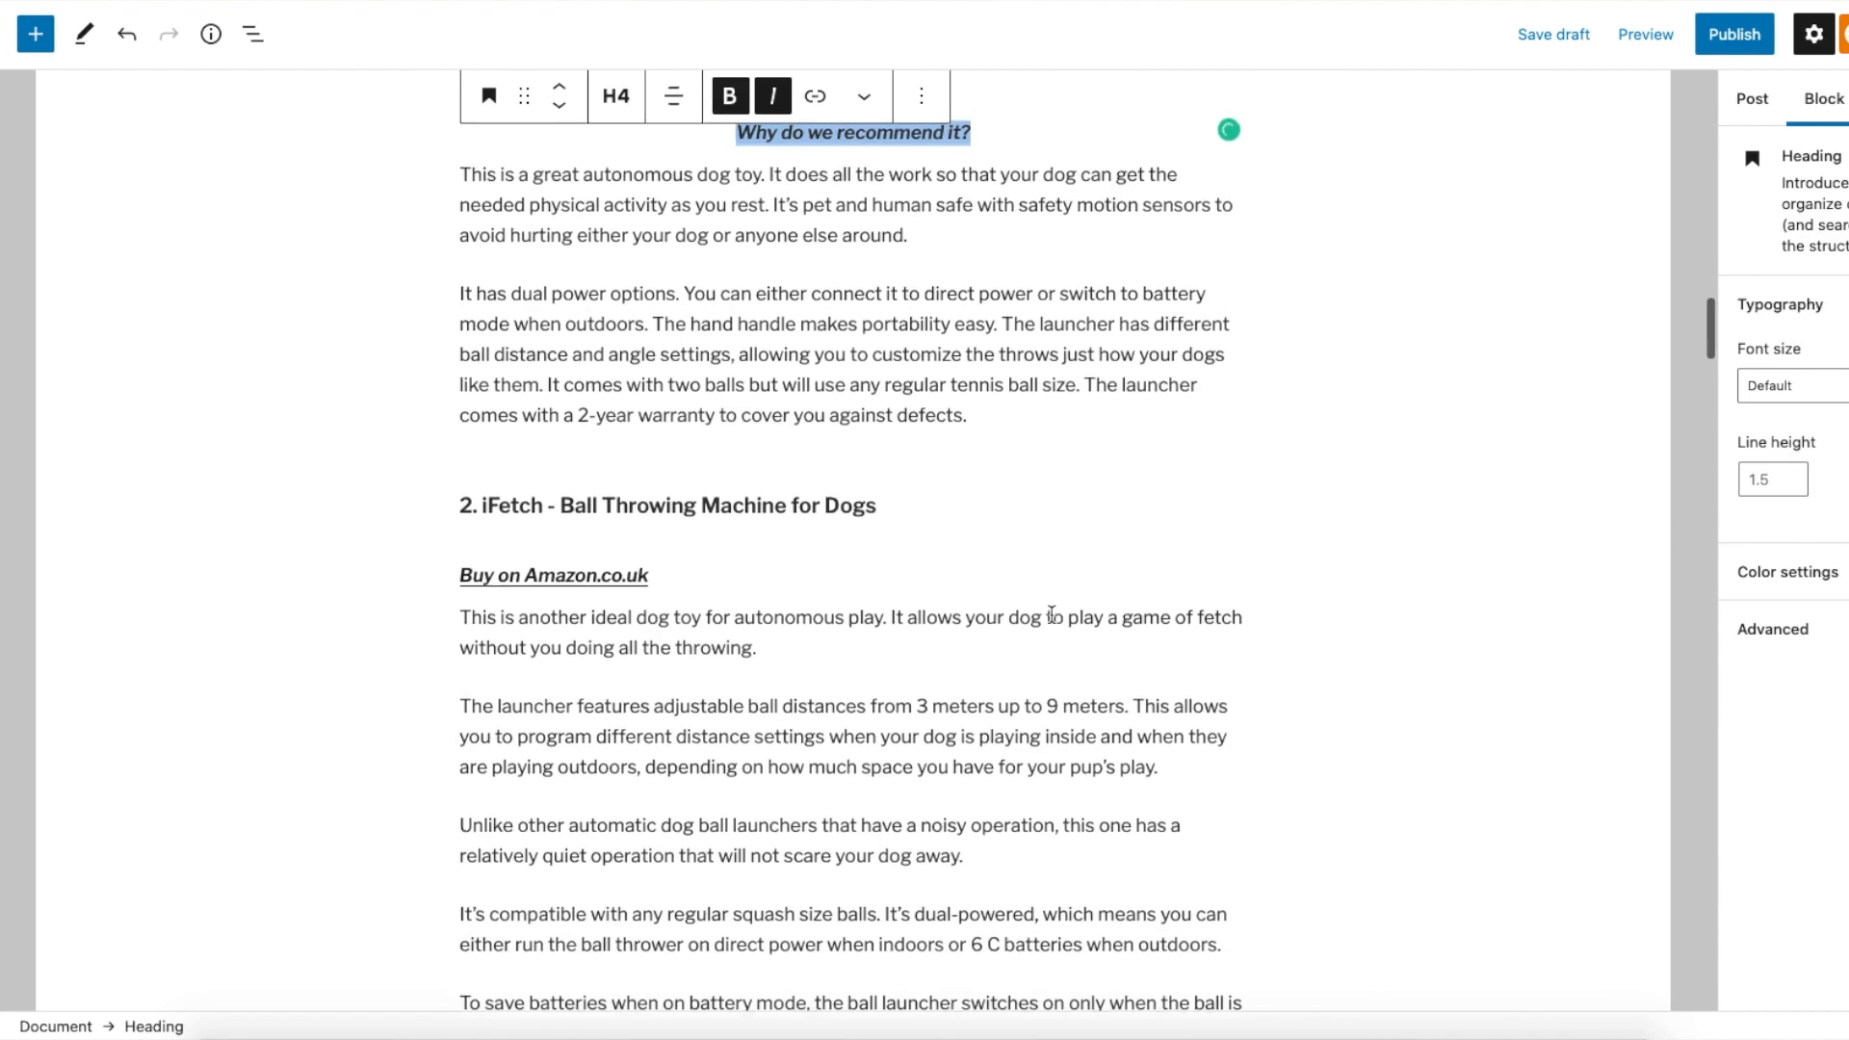
pyautogui.scroll(-1, 1047, 582)
pyautogui.tripleClick(798, 266)
pyautogui.scroll(-18, 857, 445)
pyautogui.scroll(-15, 856, 443)
pyautogui.scroll(10, 856, 443)
pyautogui.scroll(15, 855, 443)
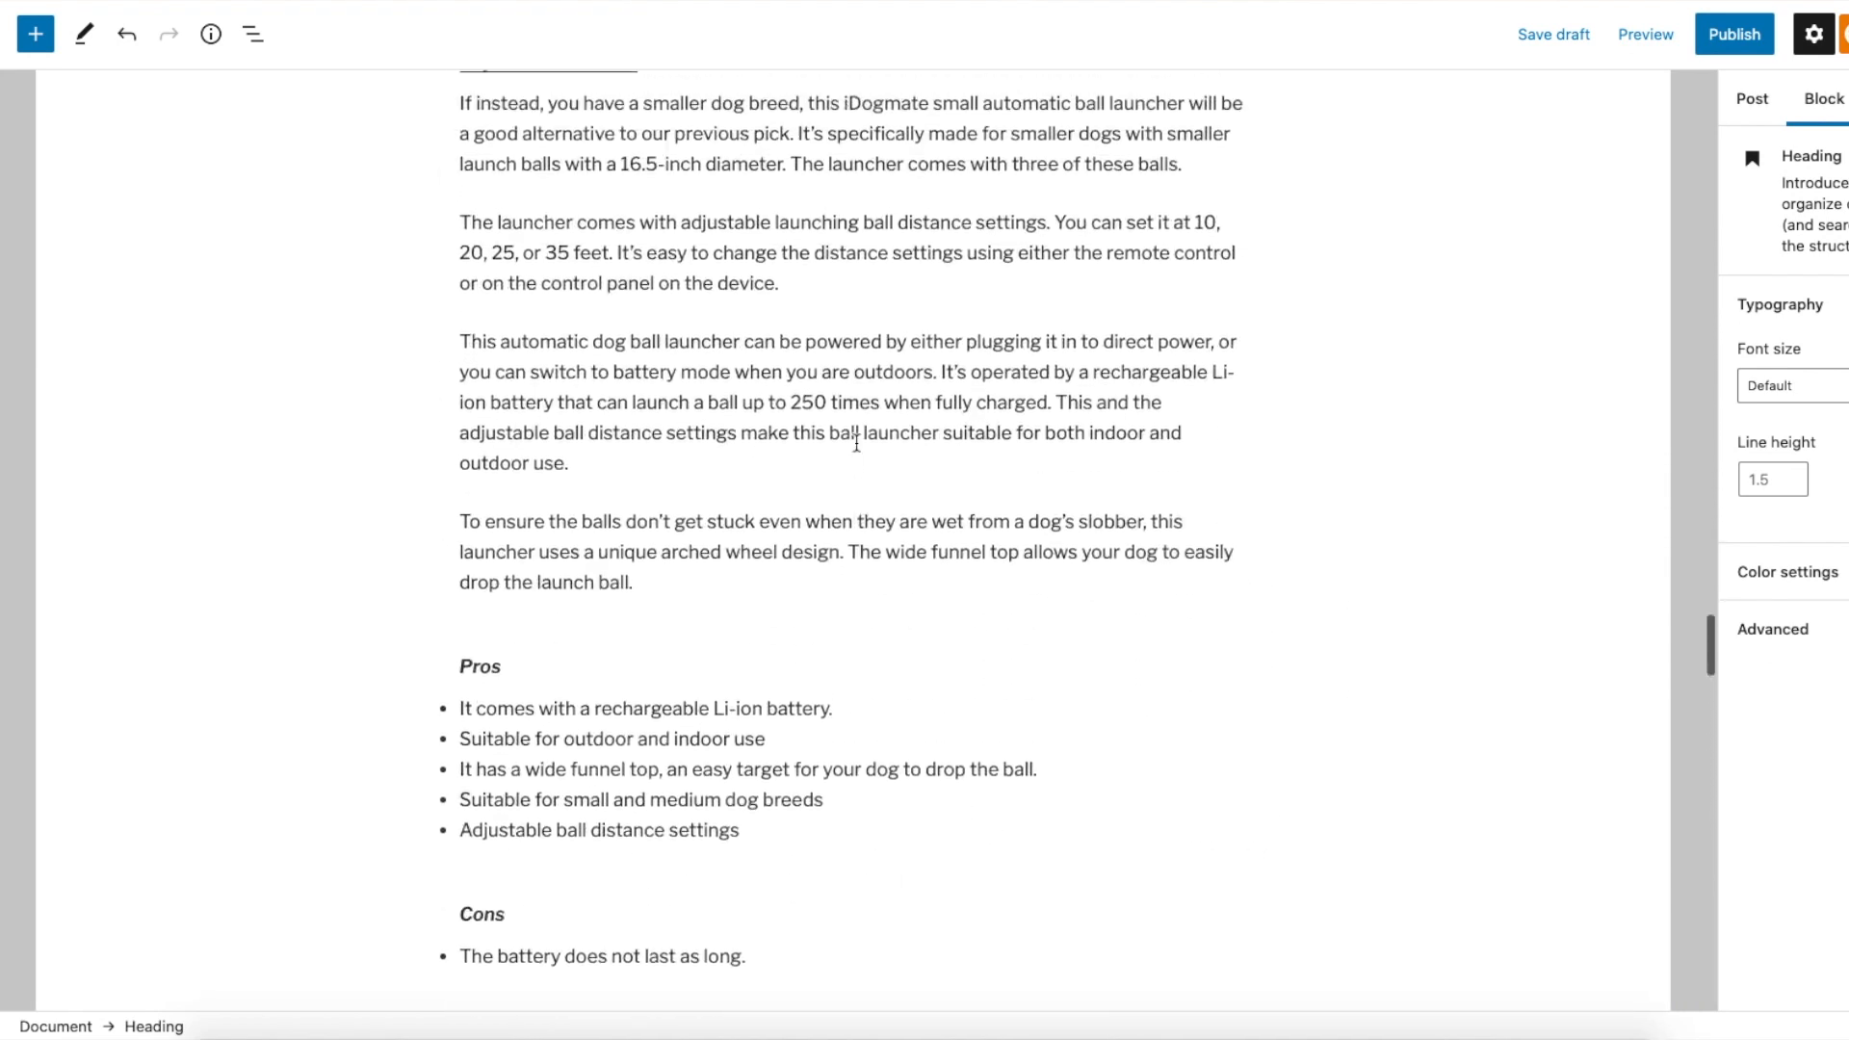
pyautogui.scroll(20, 856, 445)
pyautogui.scroll(20, 855, 443)
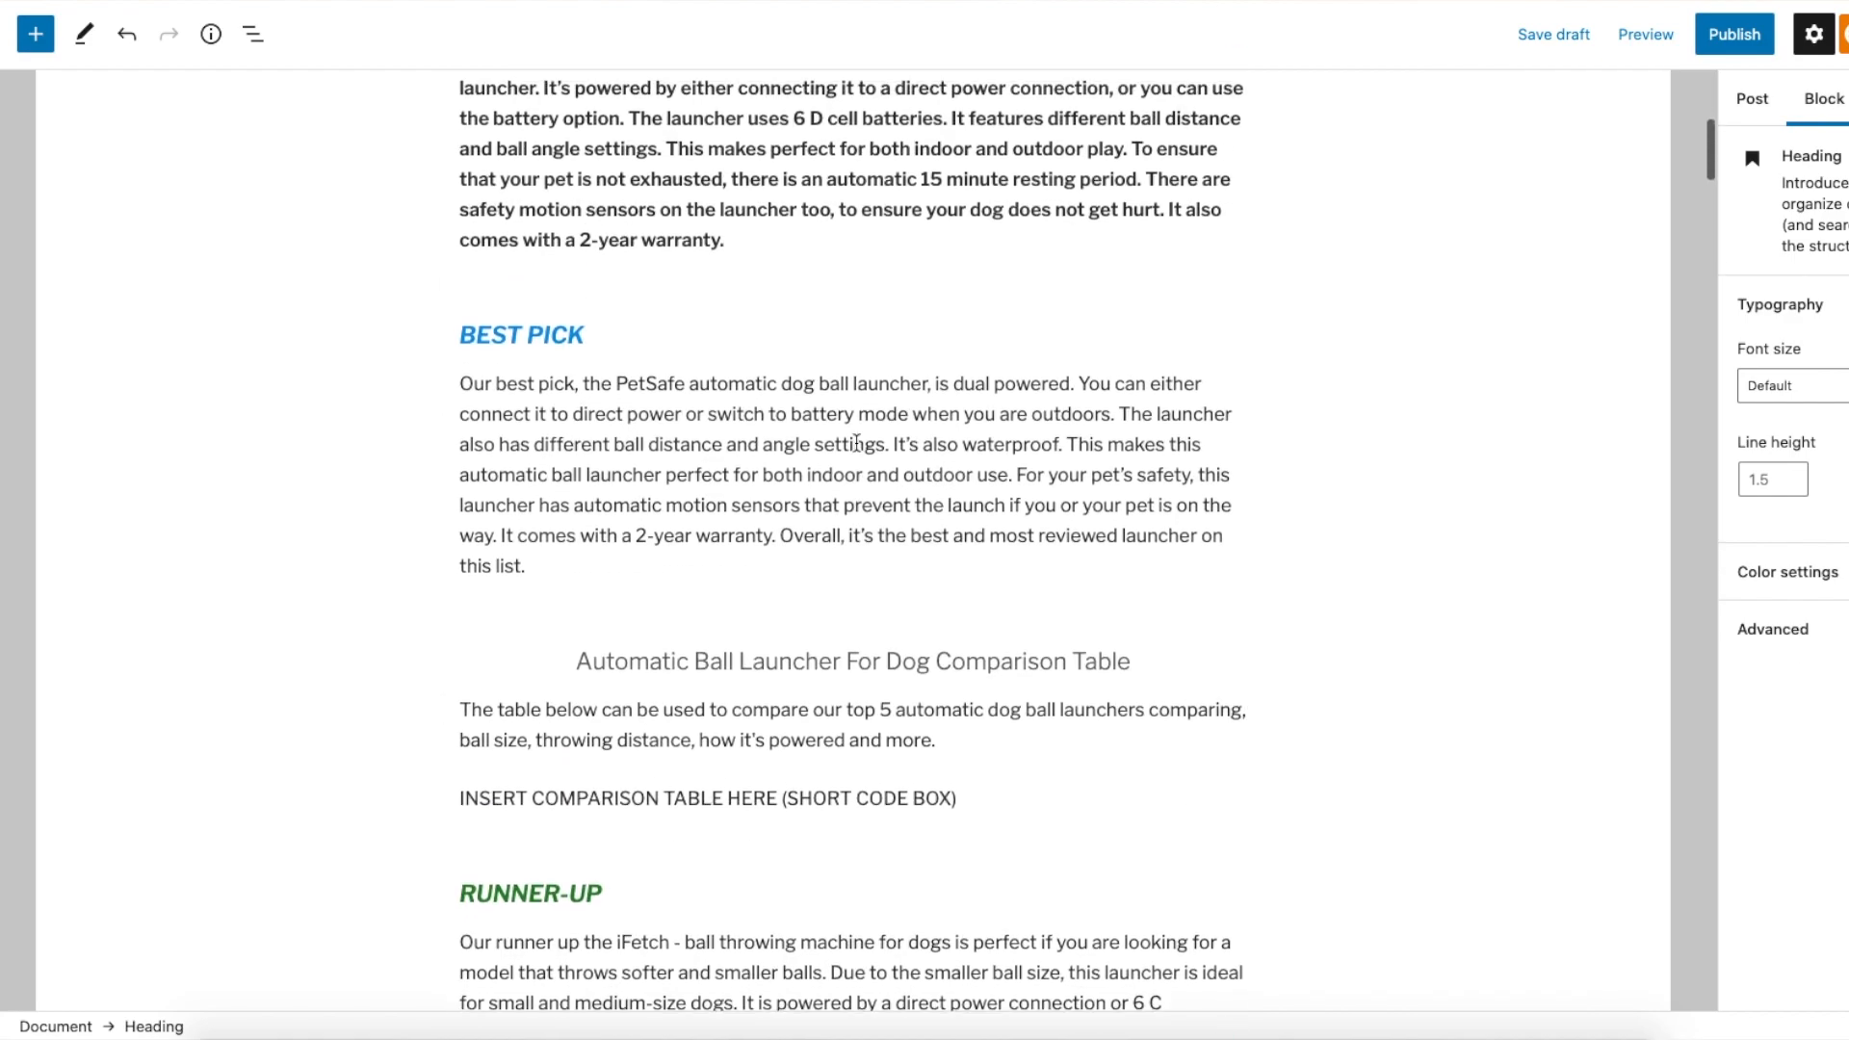
pyautogui.scroll(5, 856, 443)
pyautogui.scroll(3, 856, 443)
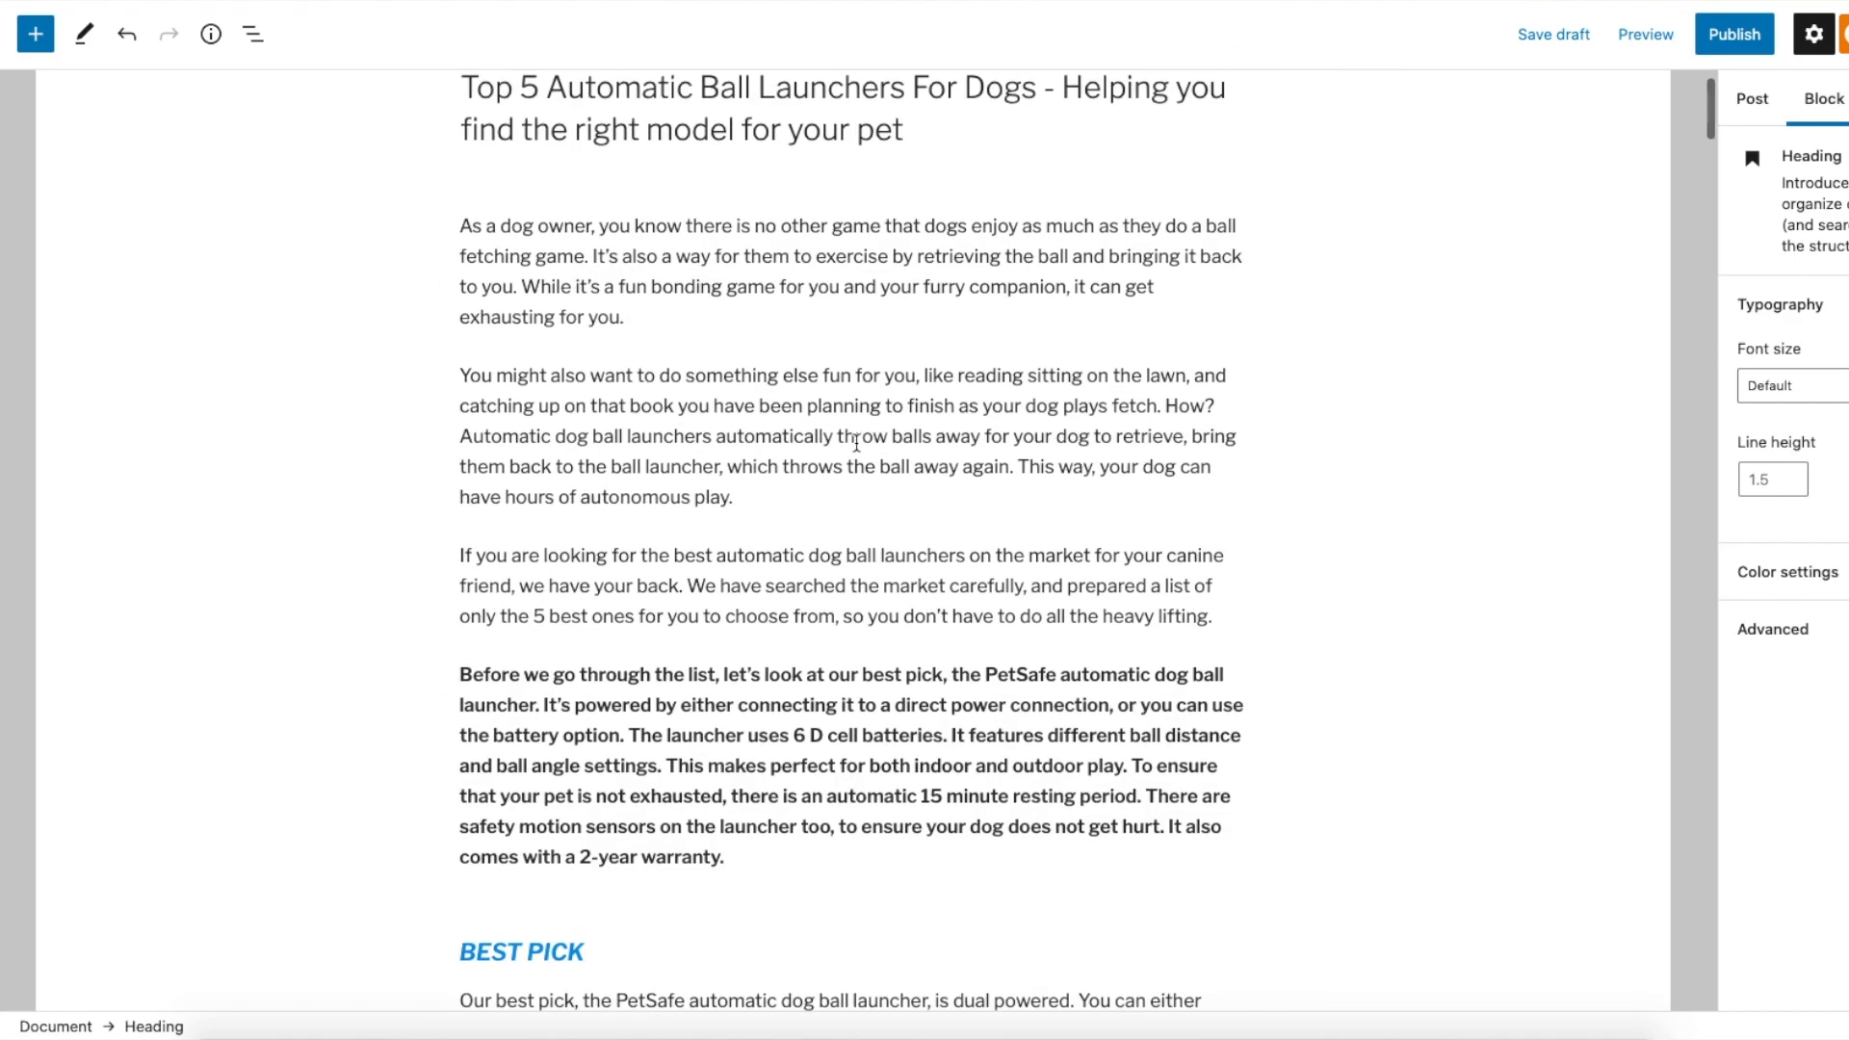
# Look through the ball launcher draft's introduction down to the BEST PICK heading and its paragraph
pyautogui.scroll(-5, 856, 443)
pyautogui.scroll(-6, 856, 443)
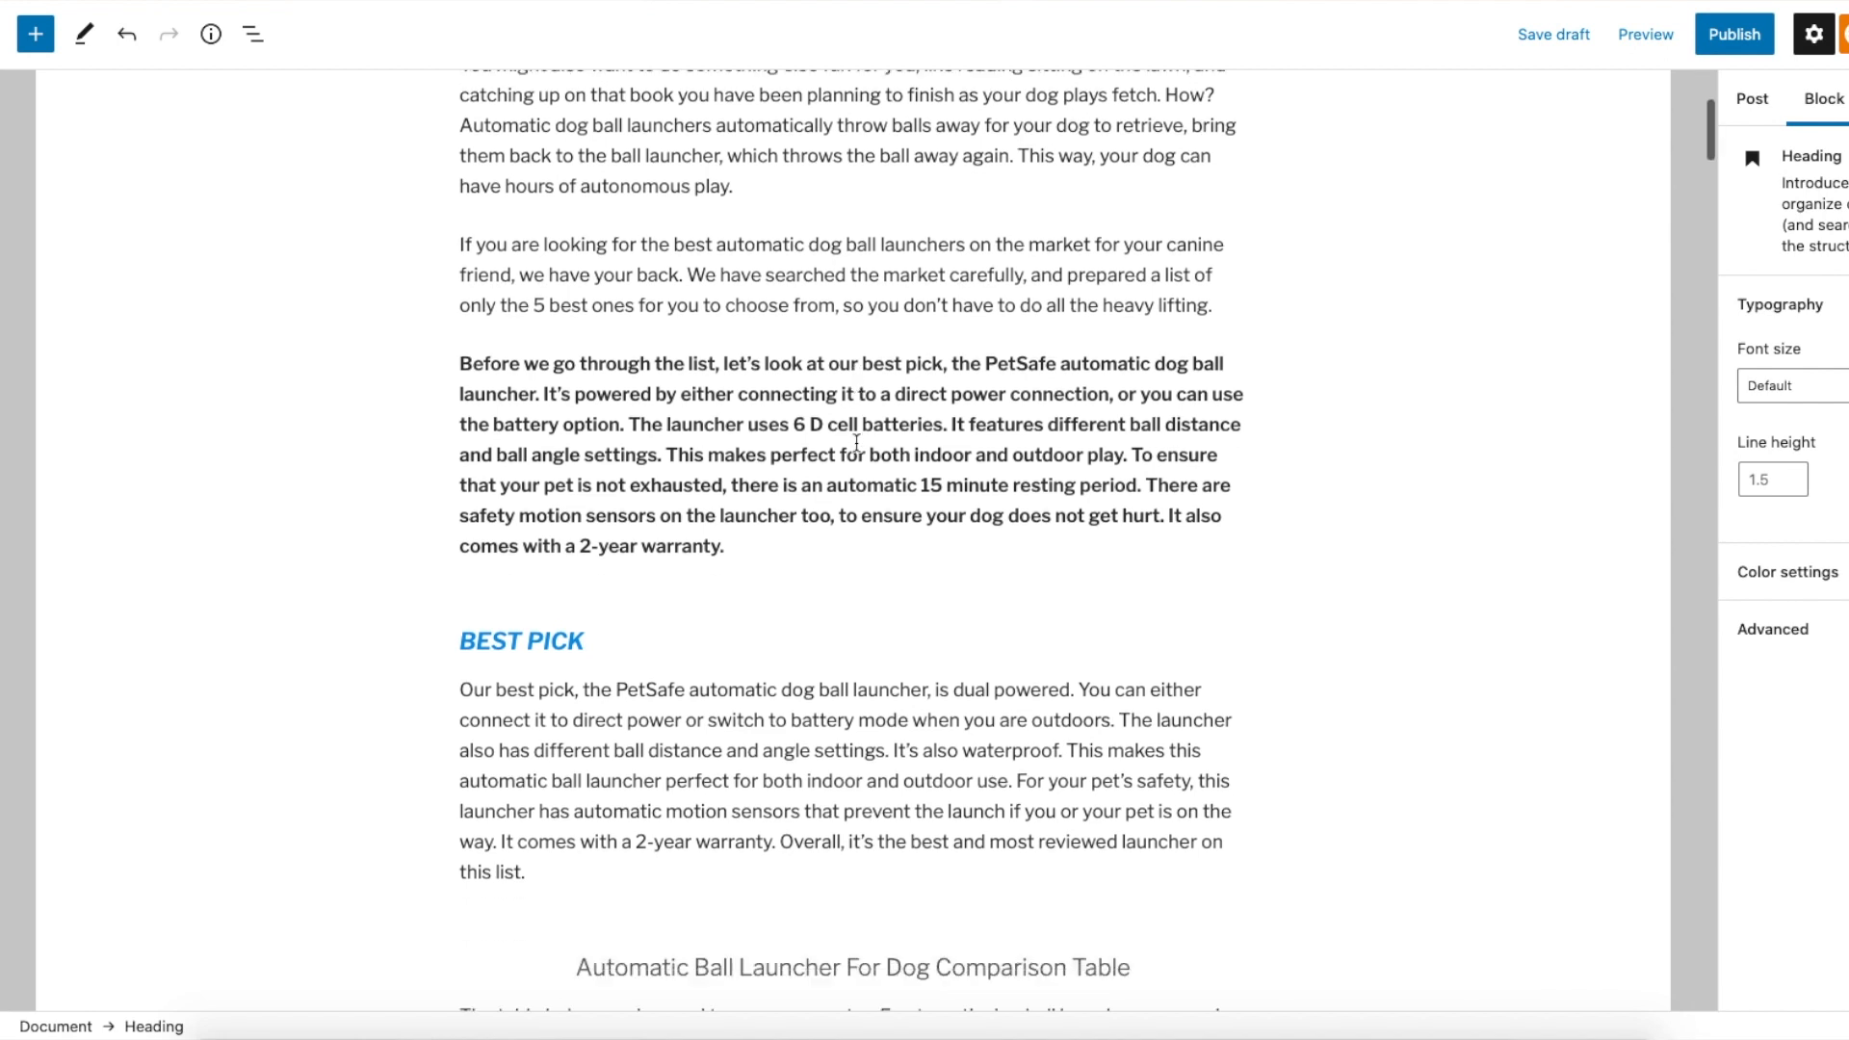
pyautogui.scroll(1, 716, 399)
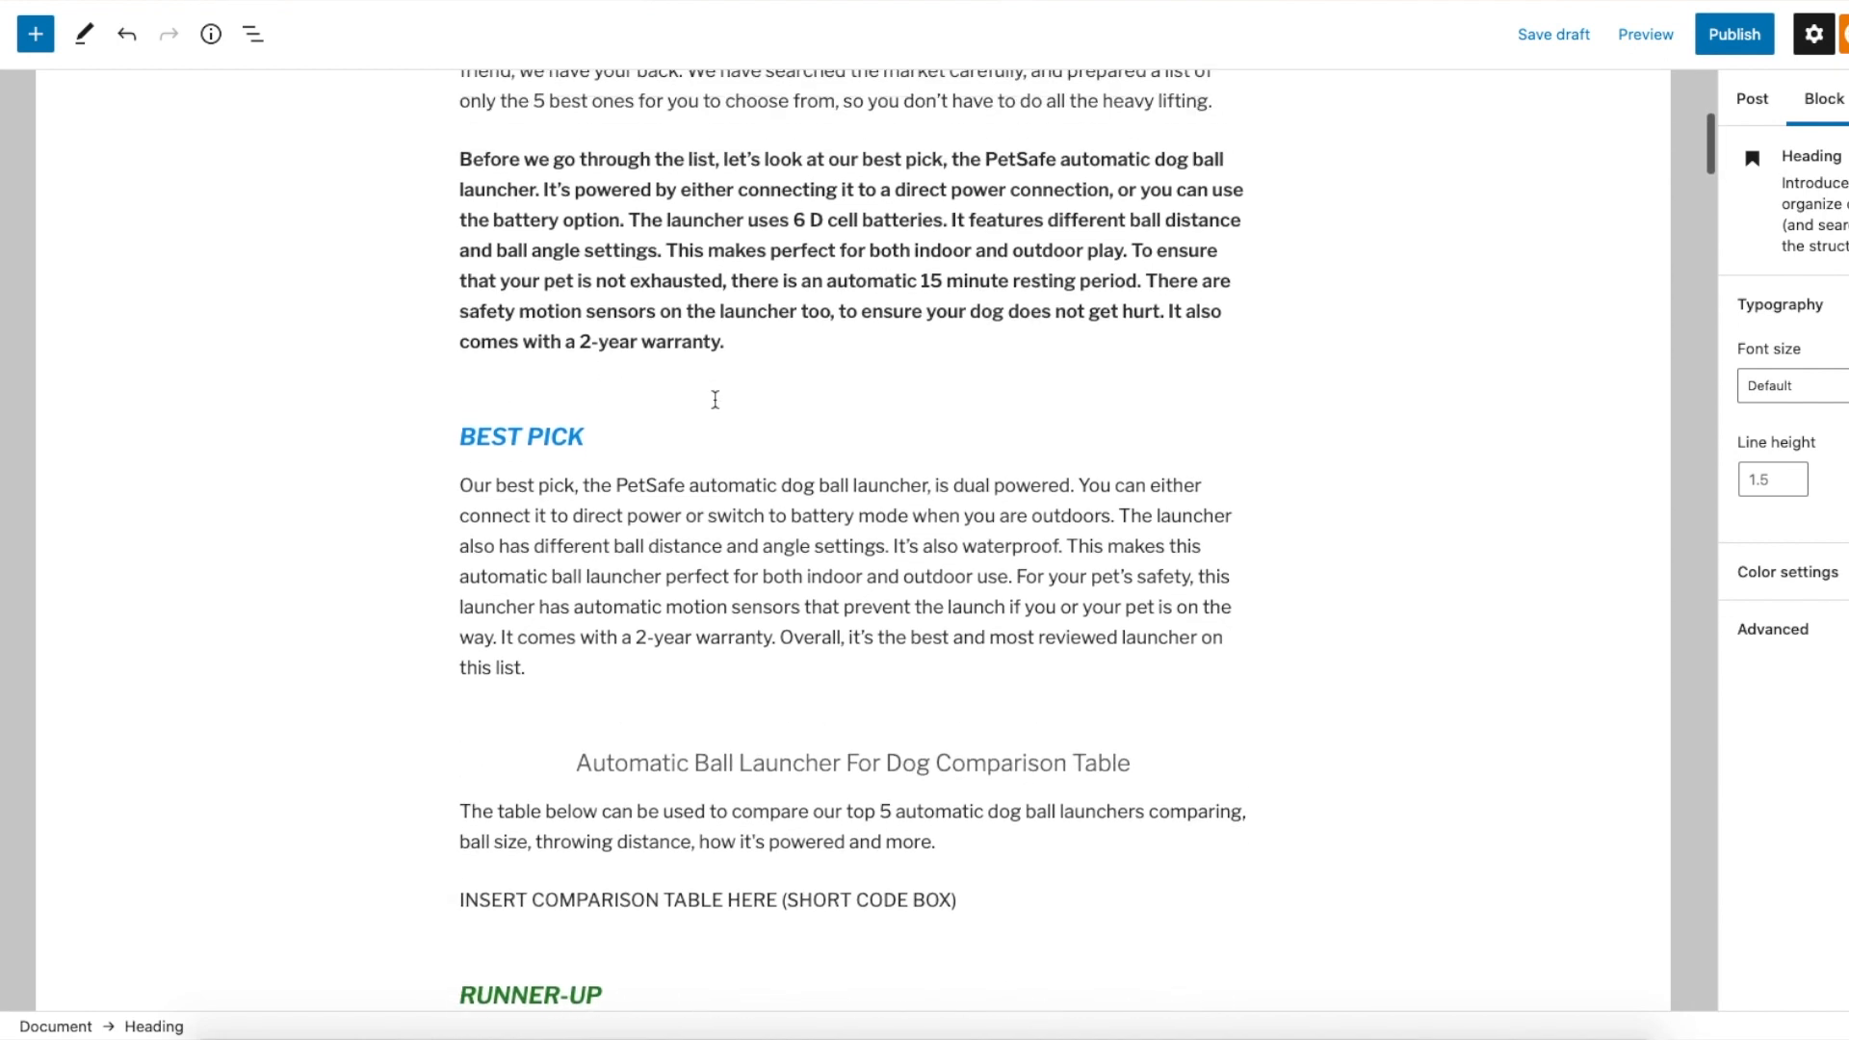
pyautogui.moveTo(623, 443); pyautogui.dragTo(475, 444)
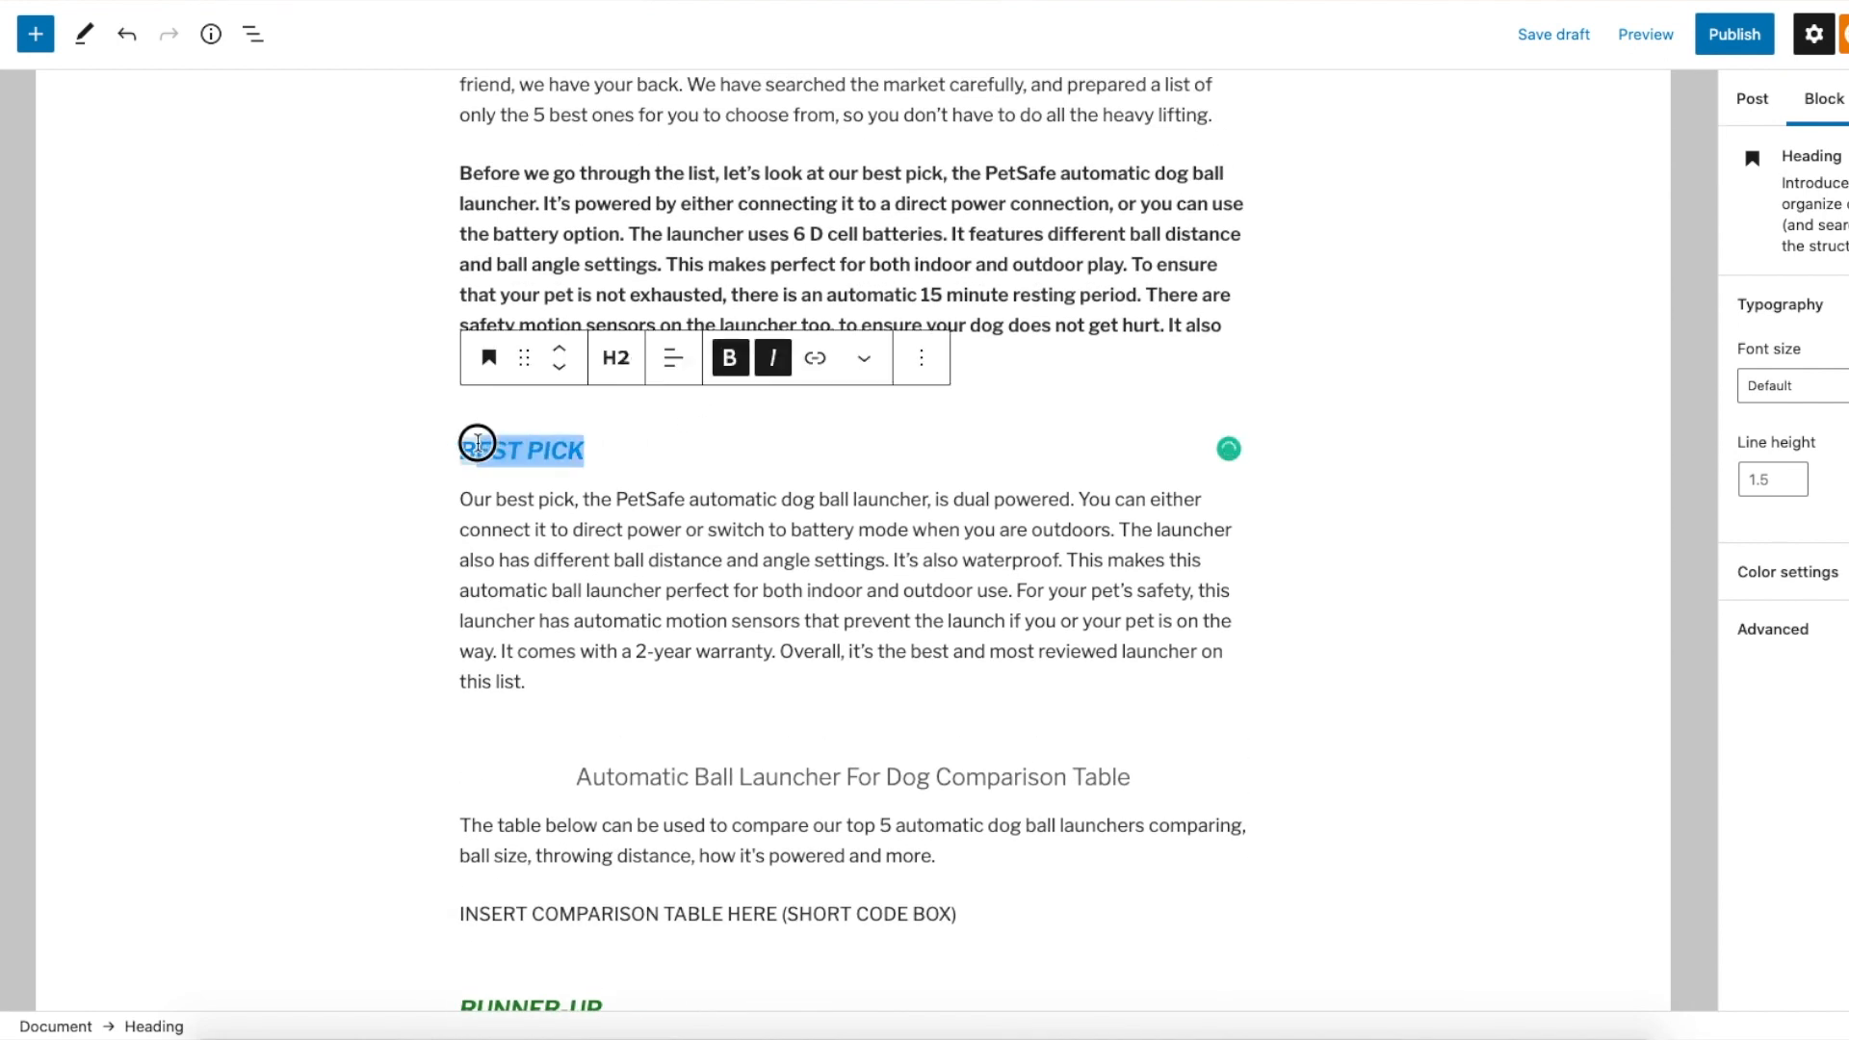
pyautogui.scroll(-1, 572, 478)
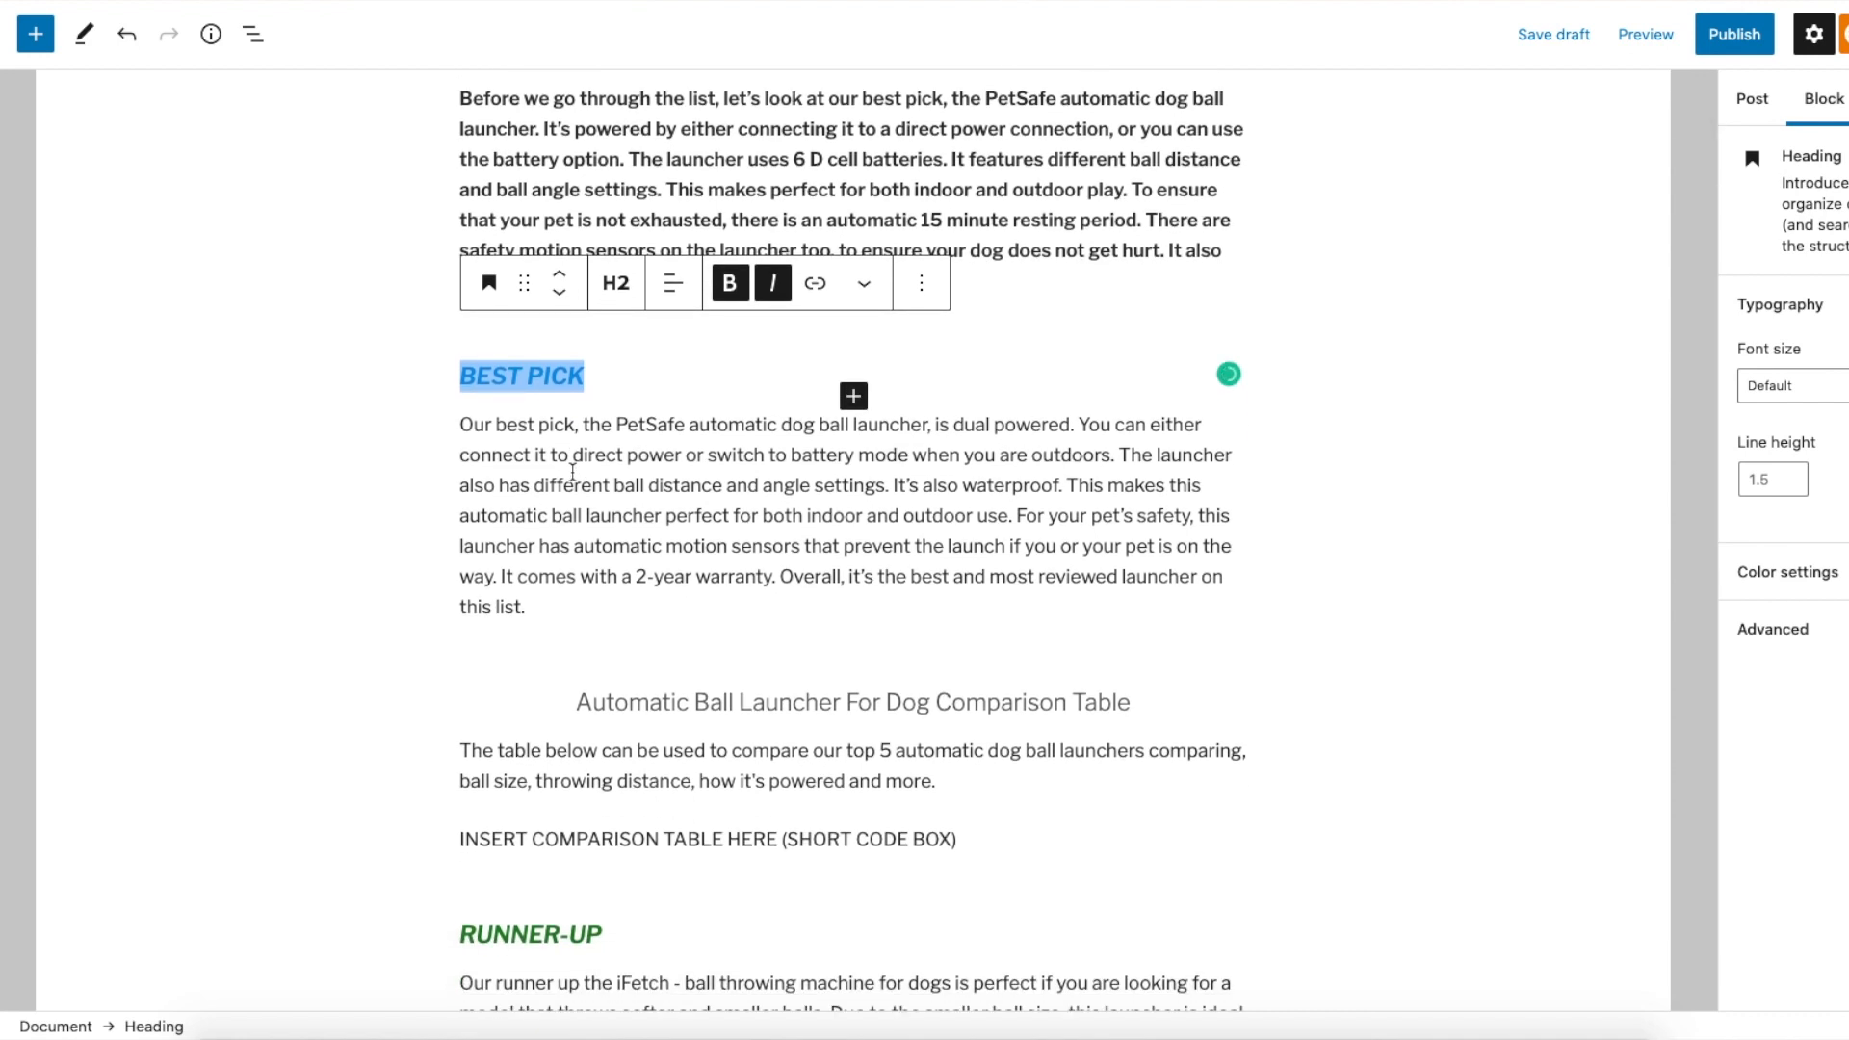
pyautogui.click(597, 370)
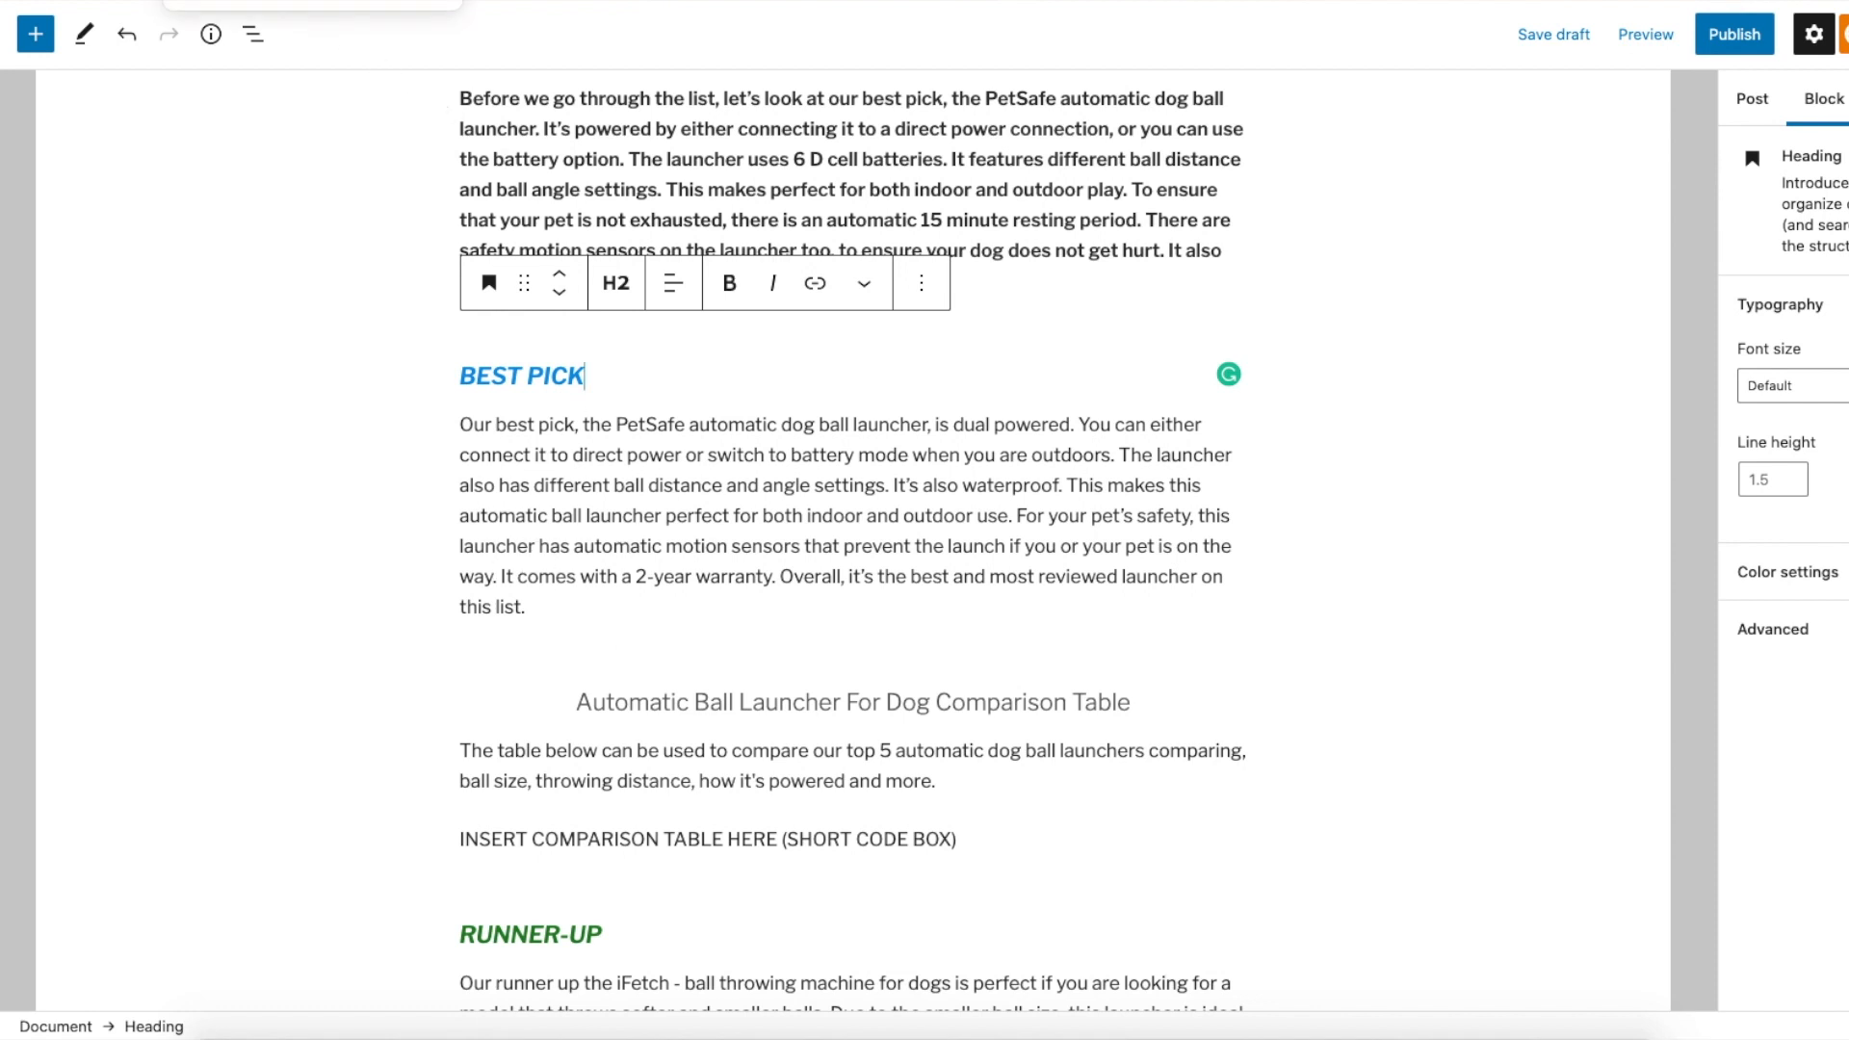
# Switch to Google Docs to examine the image and Best Pick & Runner Up Box shortcode templates, and return to the draft's Best Pick paragraph
pyautogui.click(241, 1)
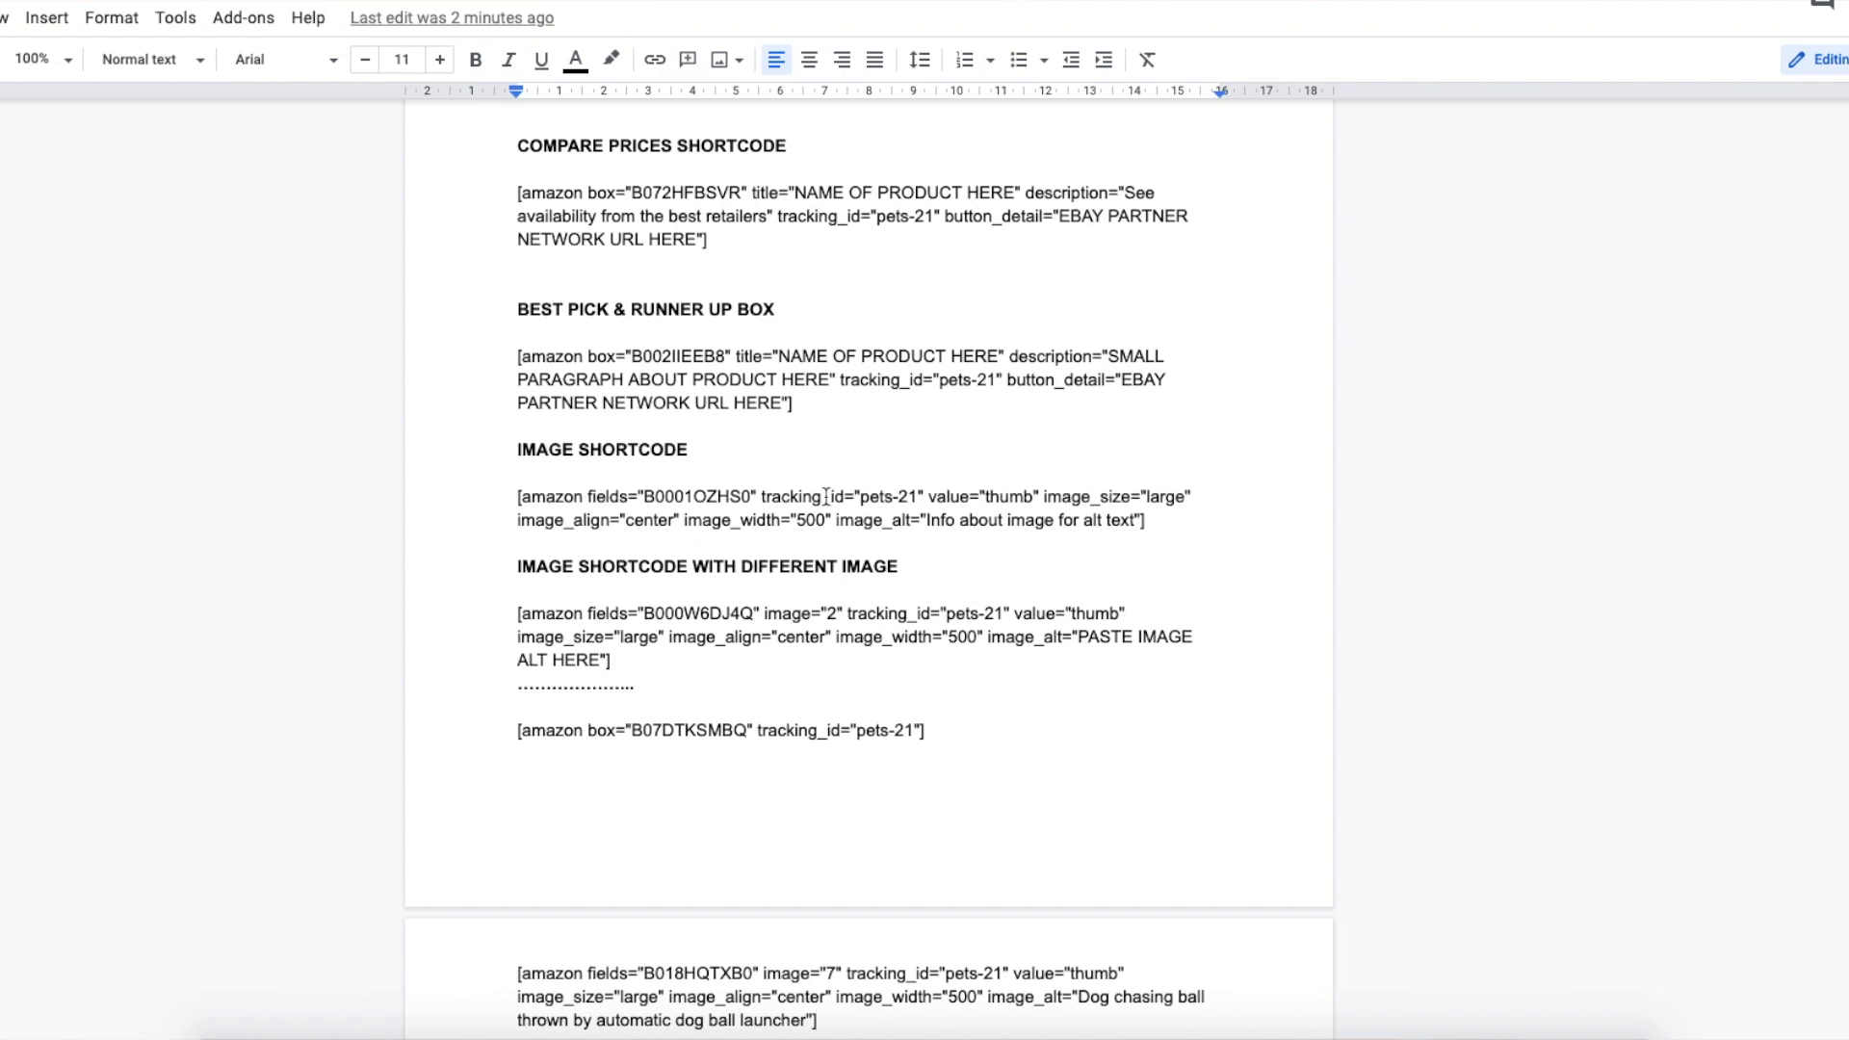
pyautogui.moveTo(507, 494); pyautogui.dragTo(1148, 520)
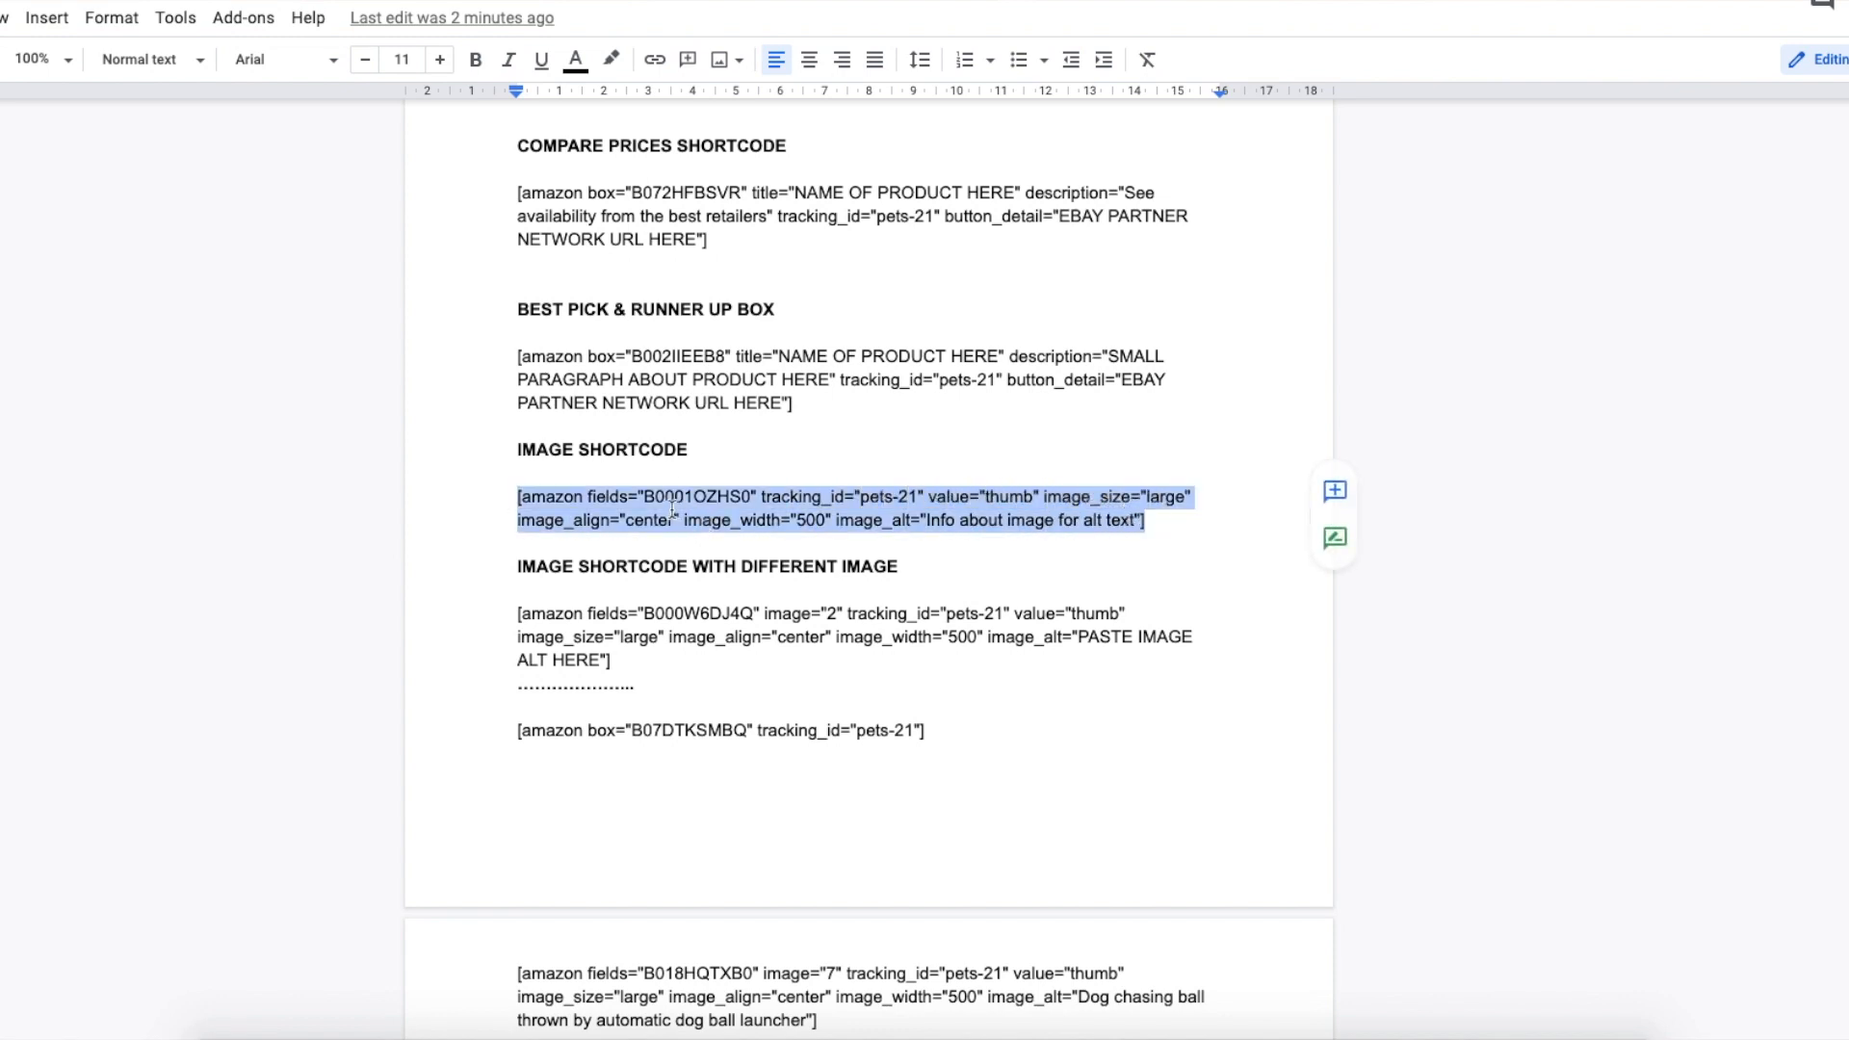
pyautogui.click(751, 494)
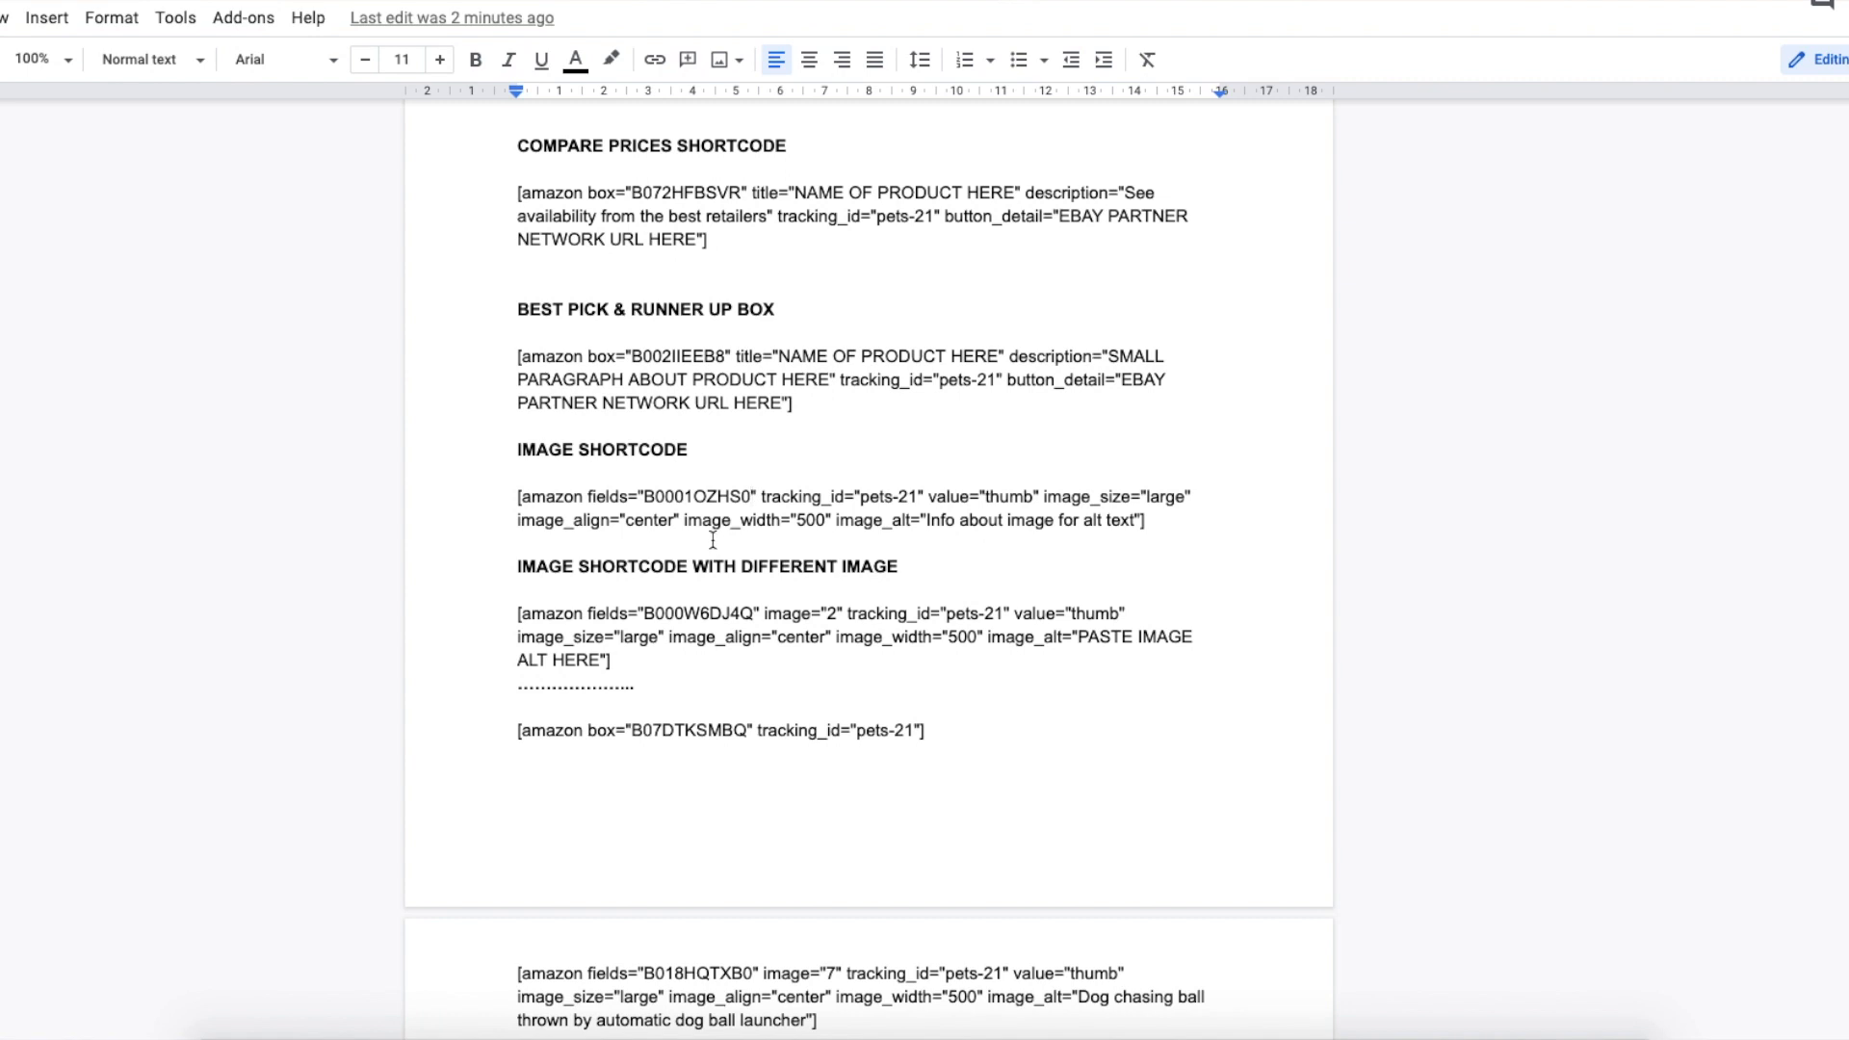
pyautogui.moveTo(518, 362); pyautogui.dragTo(792, 402)
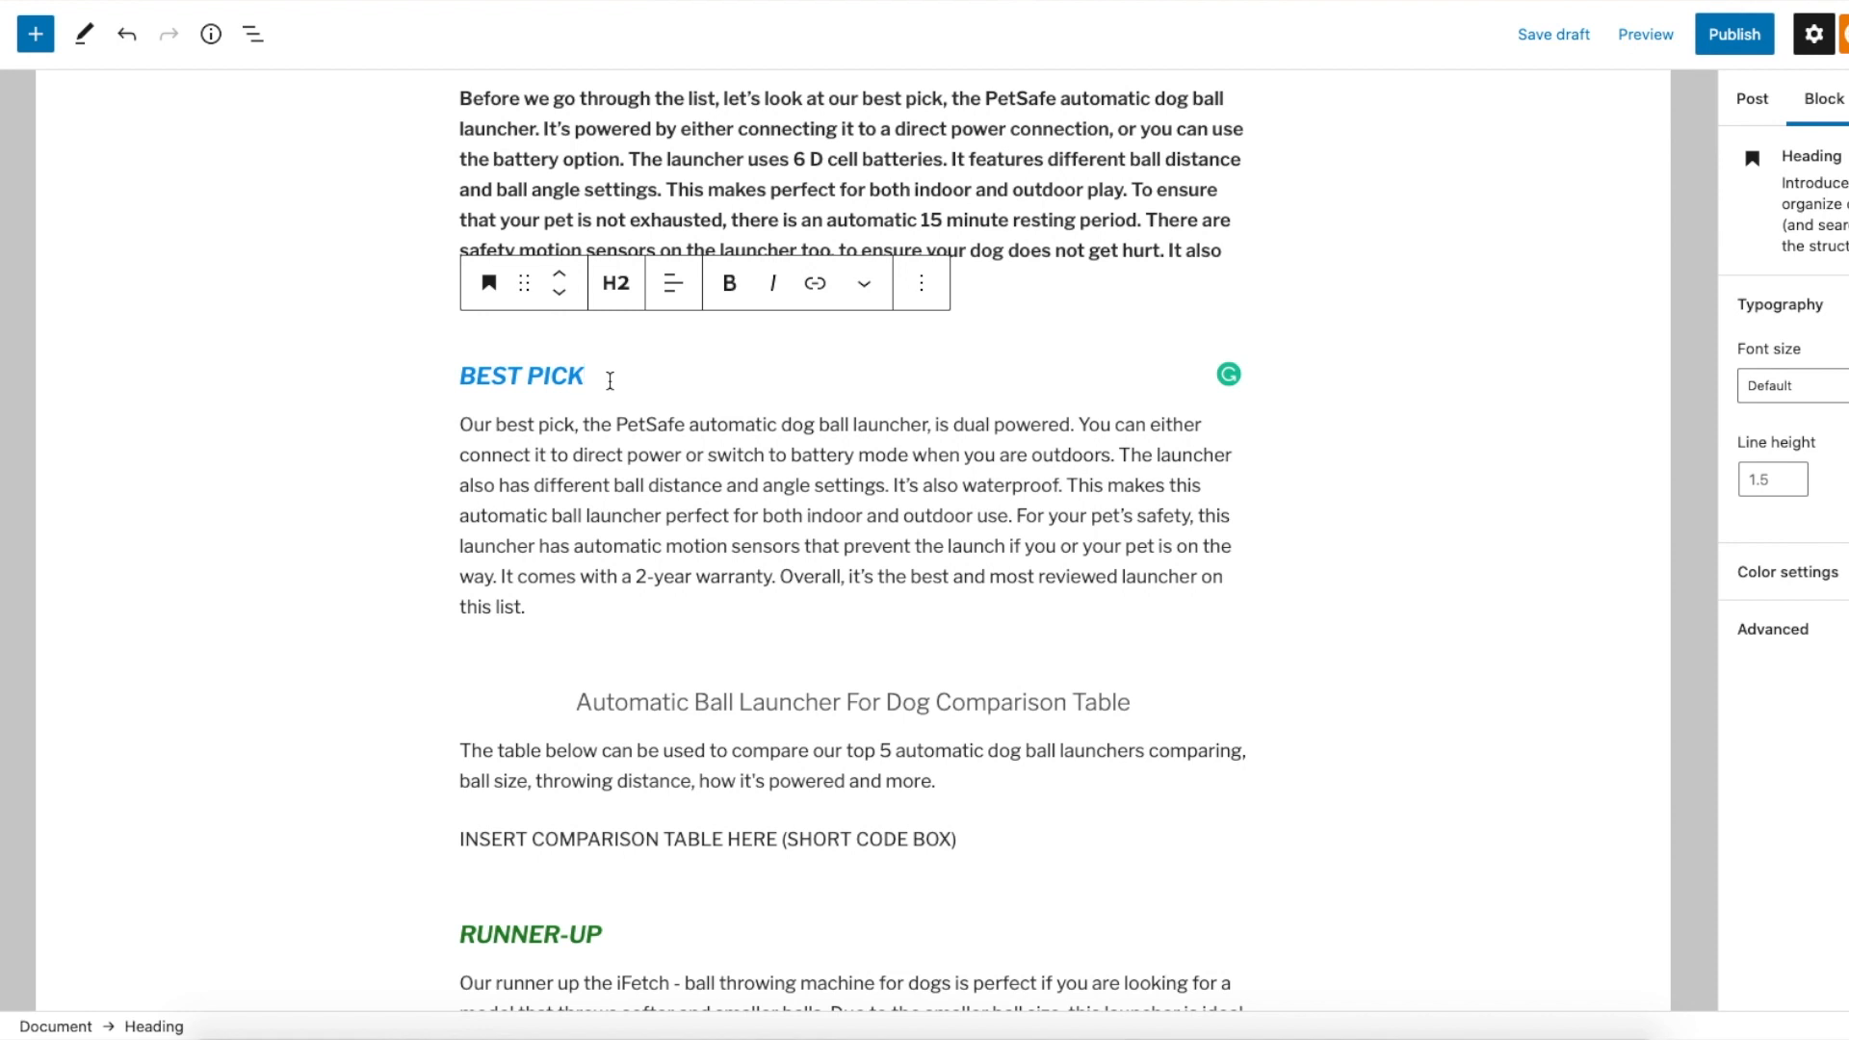
pyautogui.moveTo(460, 424); pyautogui.dragTo(549, 608)
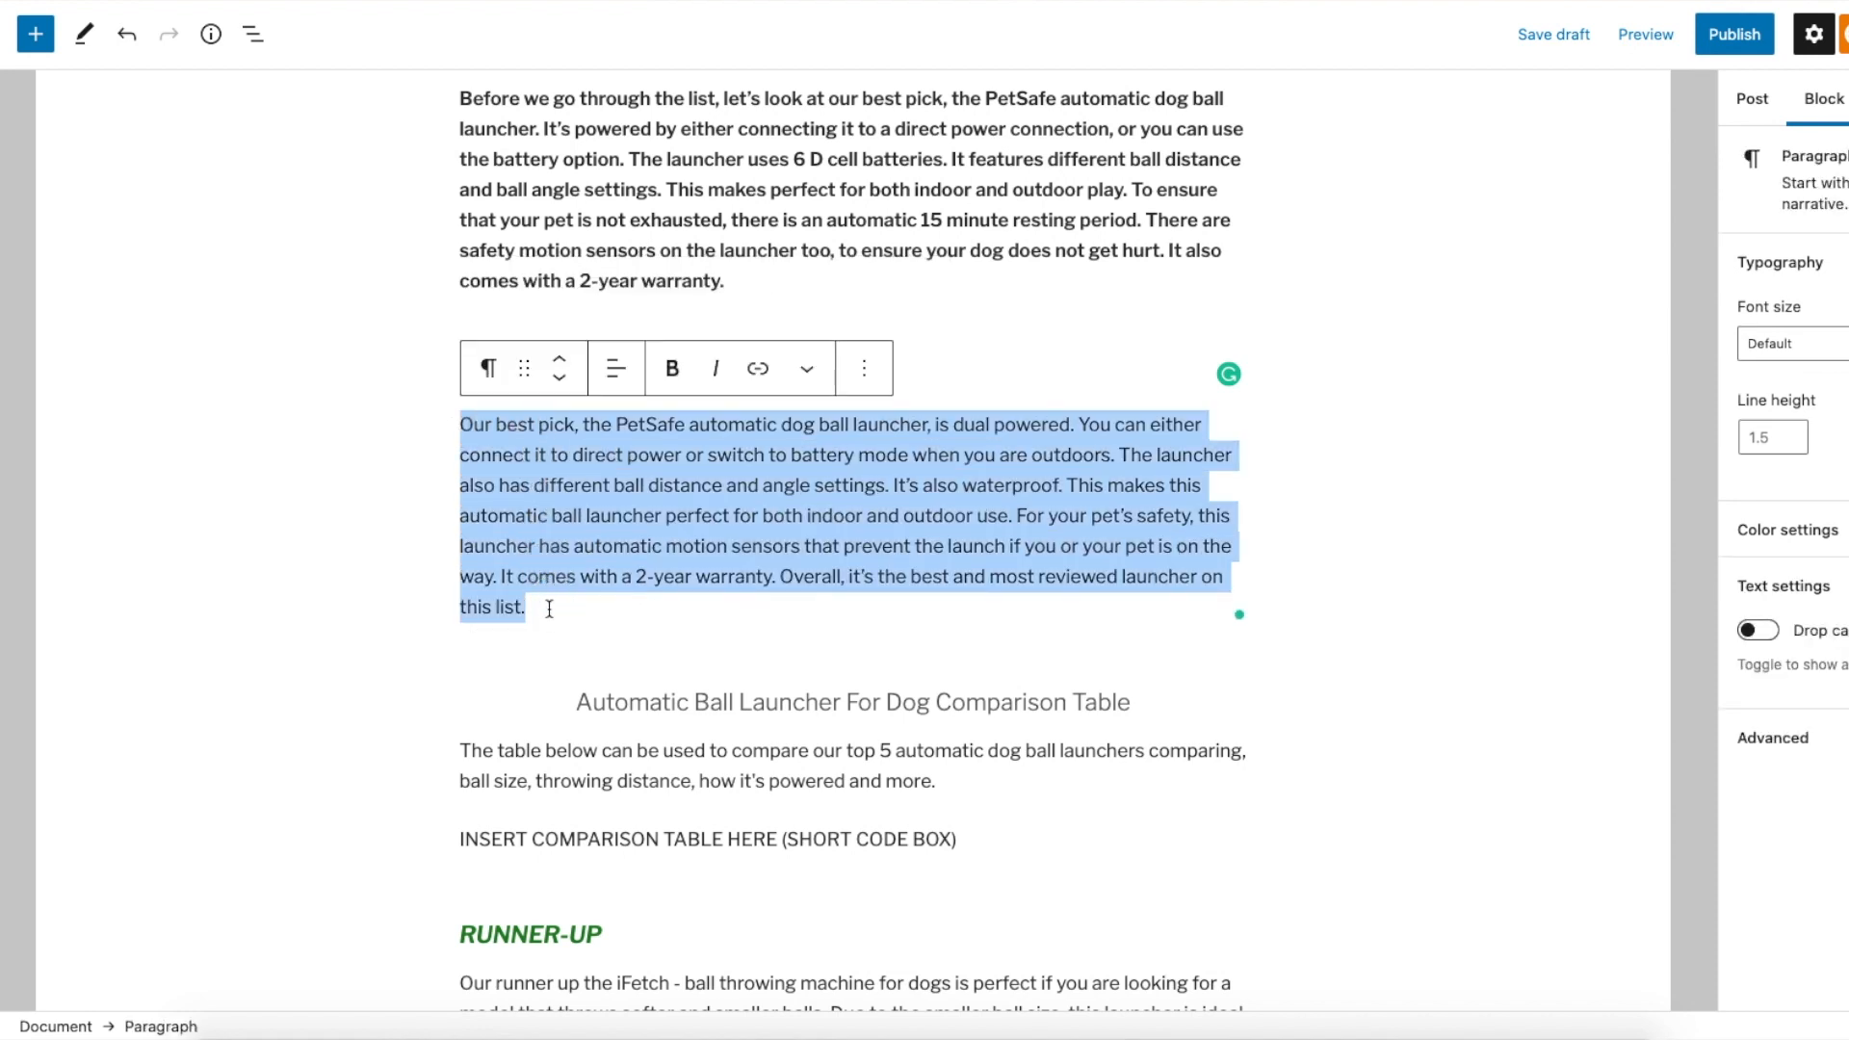
pyautogui.click(1326, 348)
pyautogui.click(601, 370)
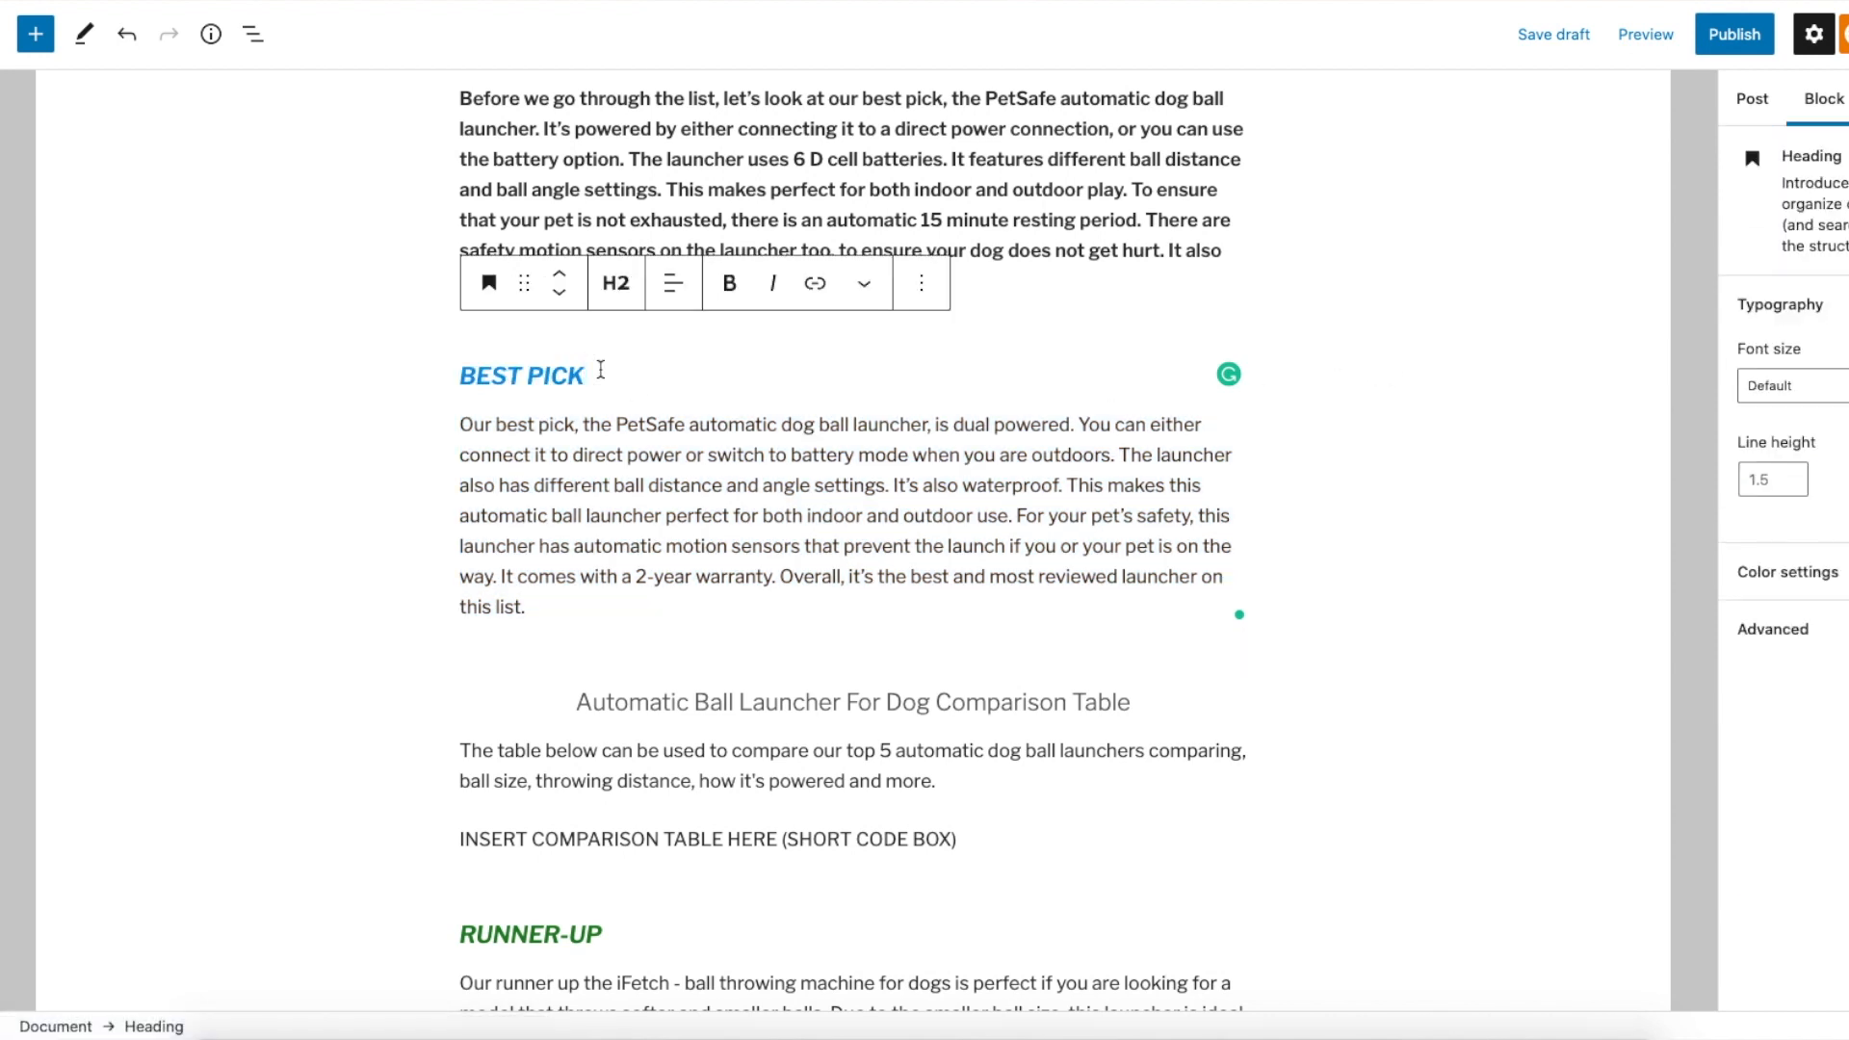
pyautogui.press('Return')
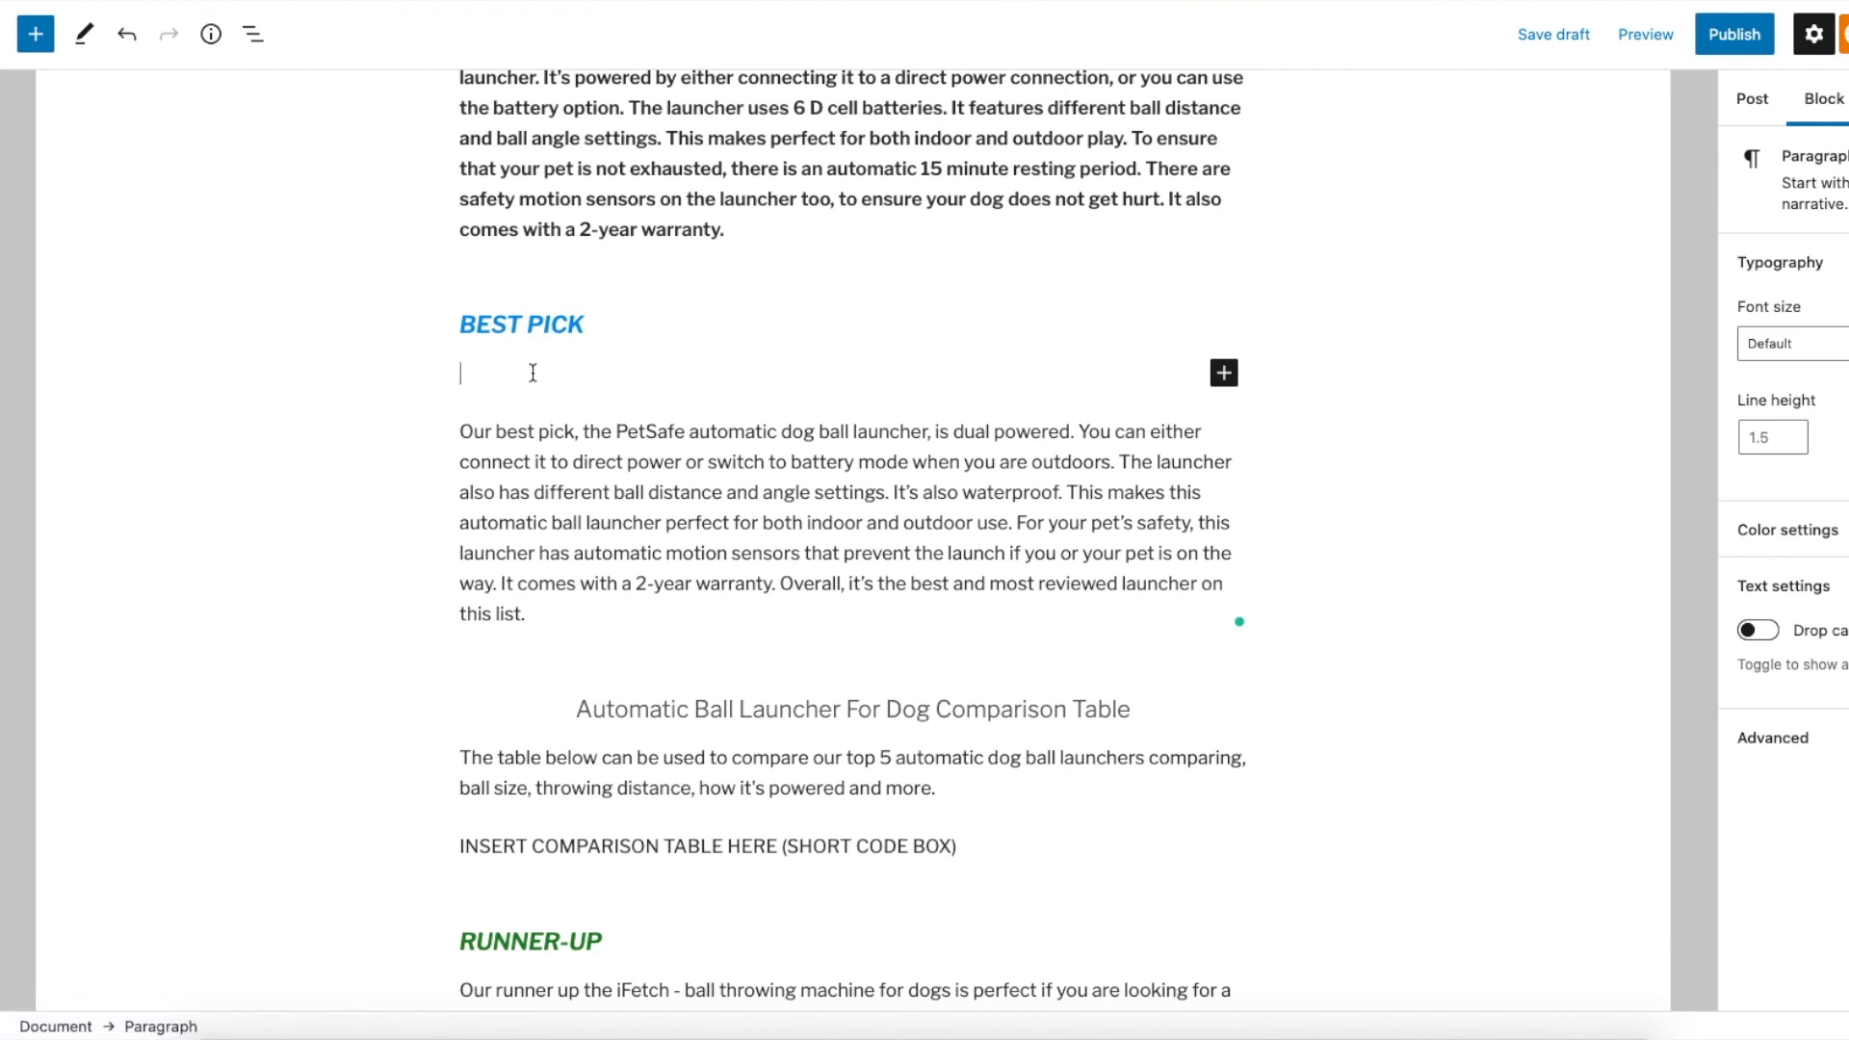
pyautogui.click(36, 38)
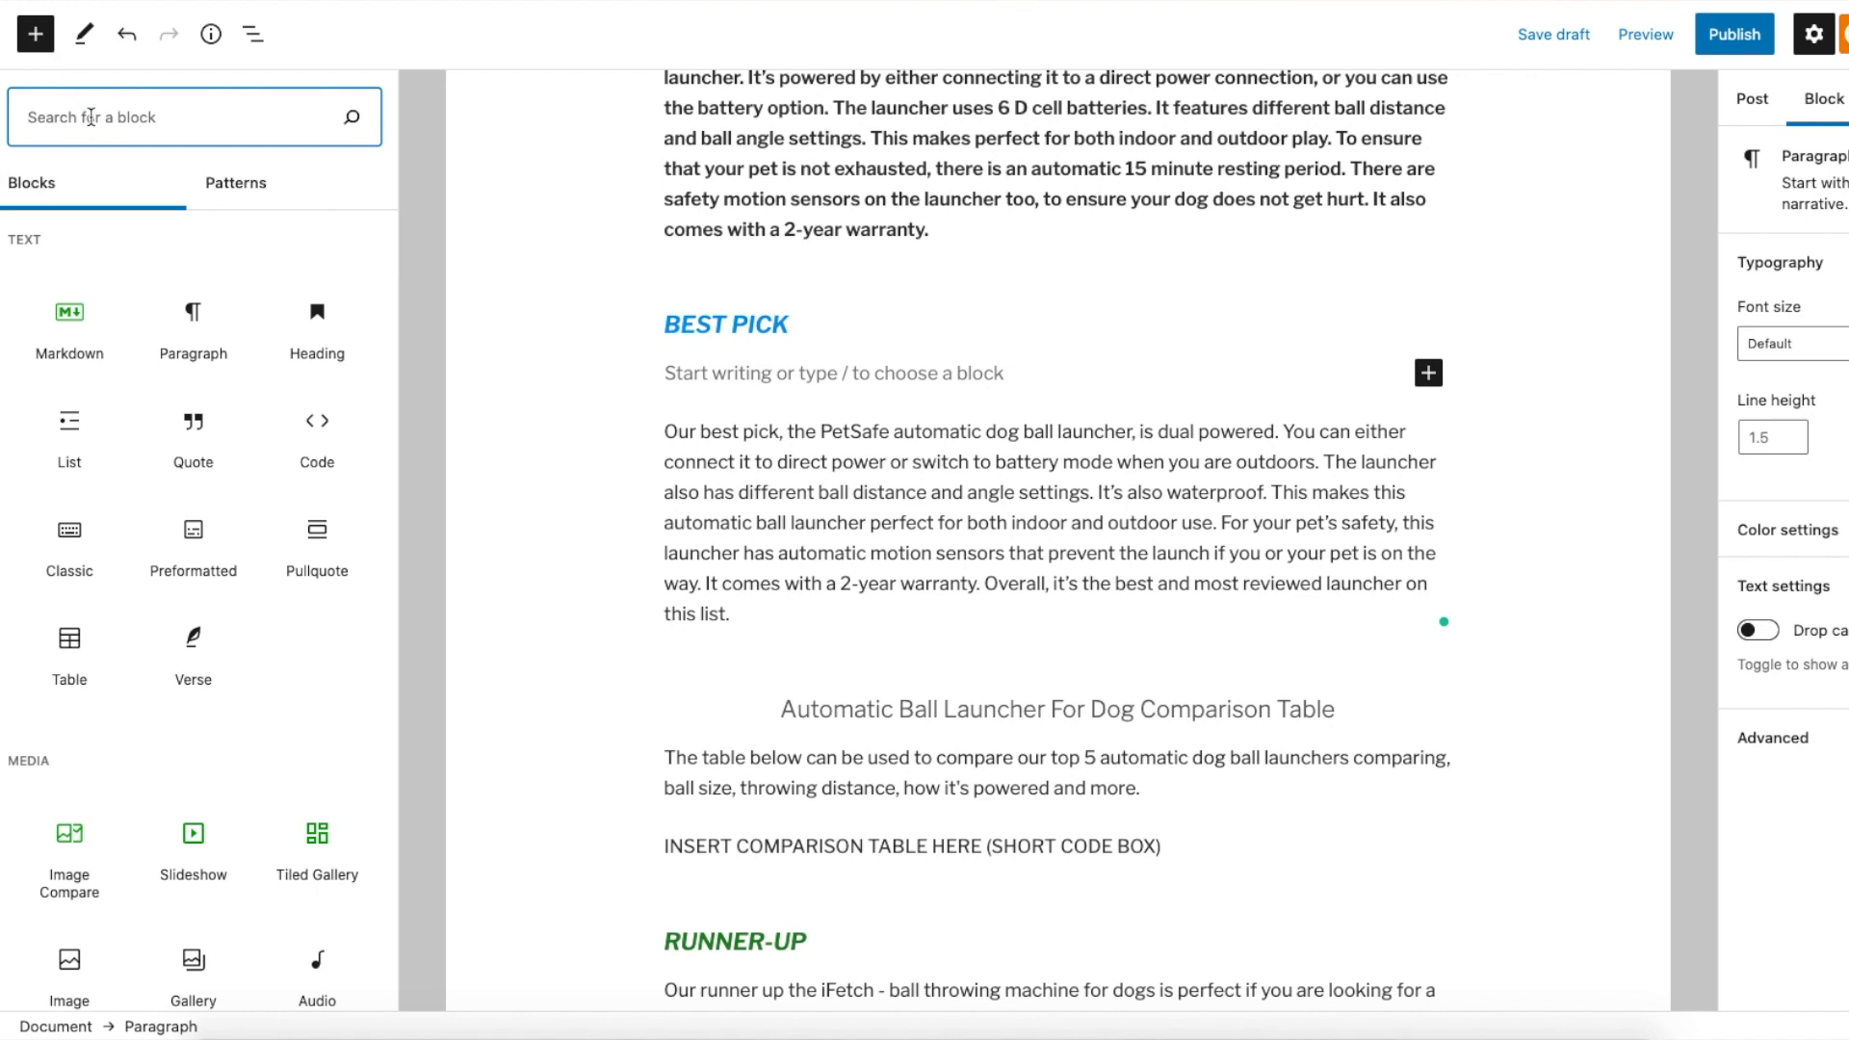
pyautogui.write('short')
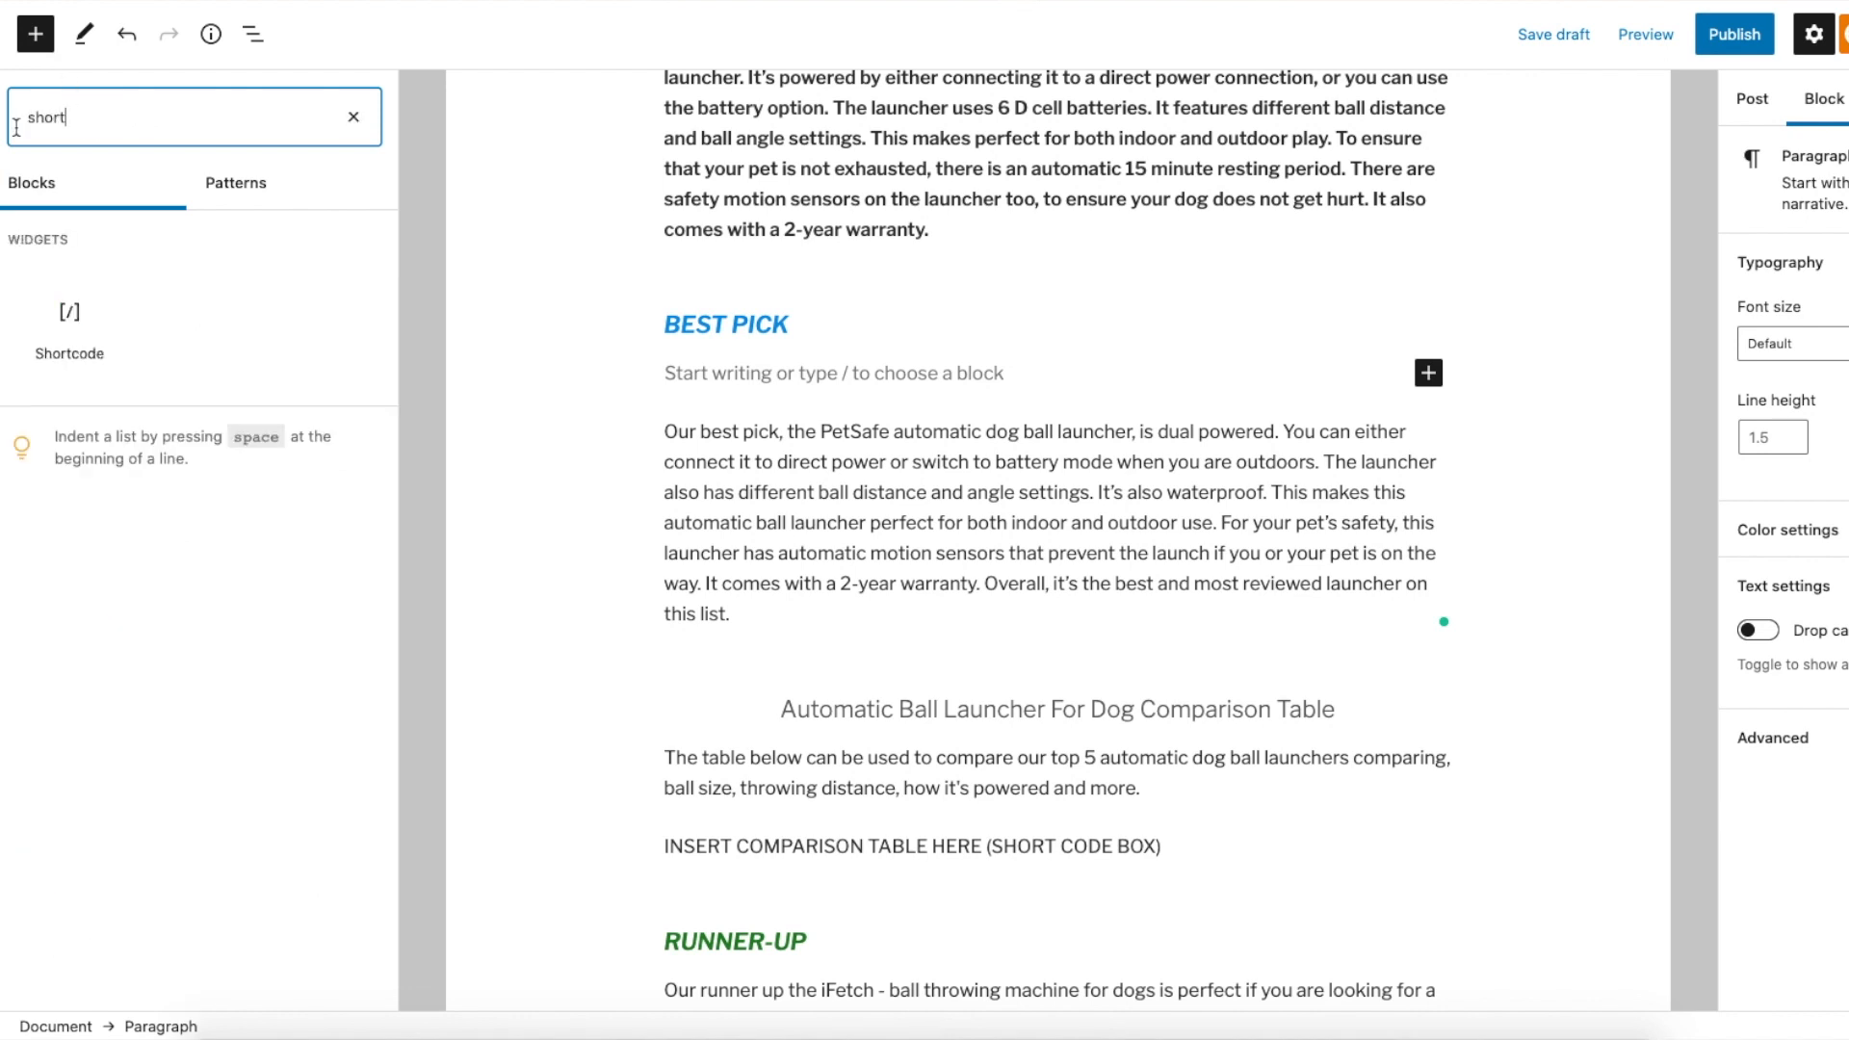
pyautogui.click(70, 311)
pyautogui.click(1246, 577)
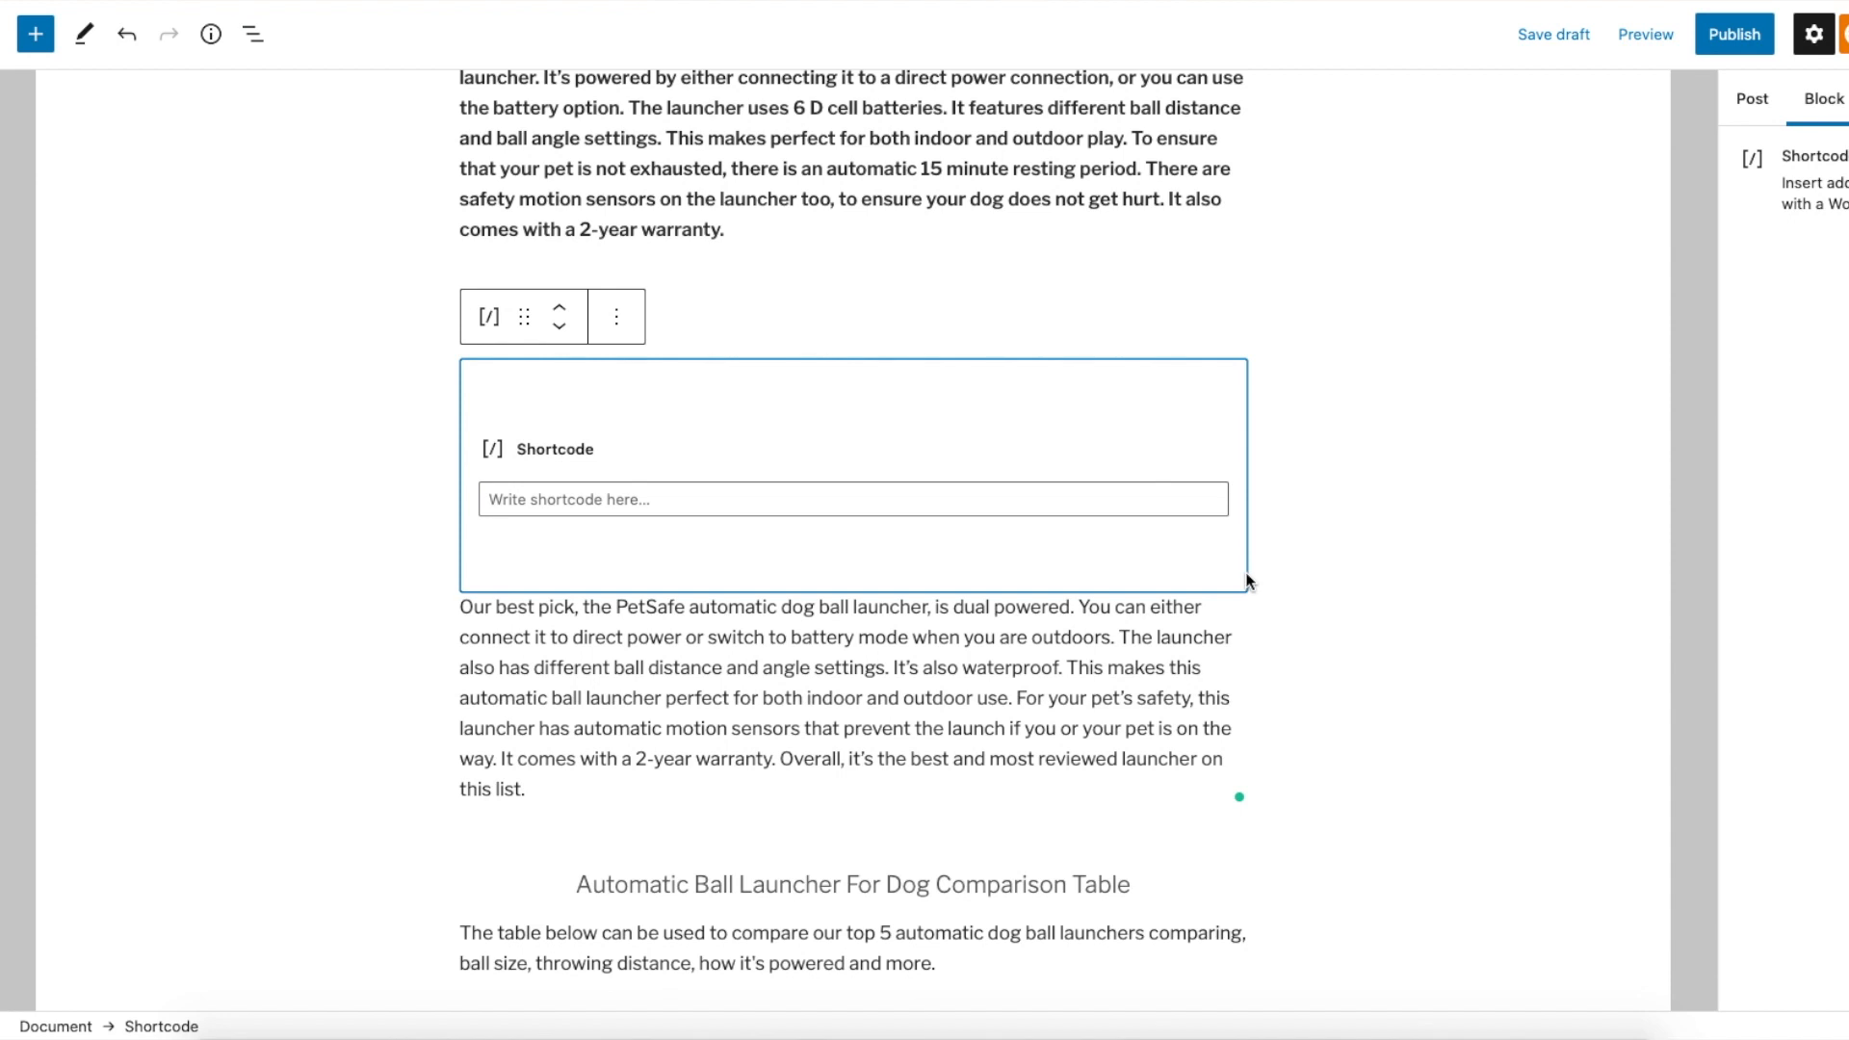
pyautogui.press('BackSpace')
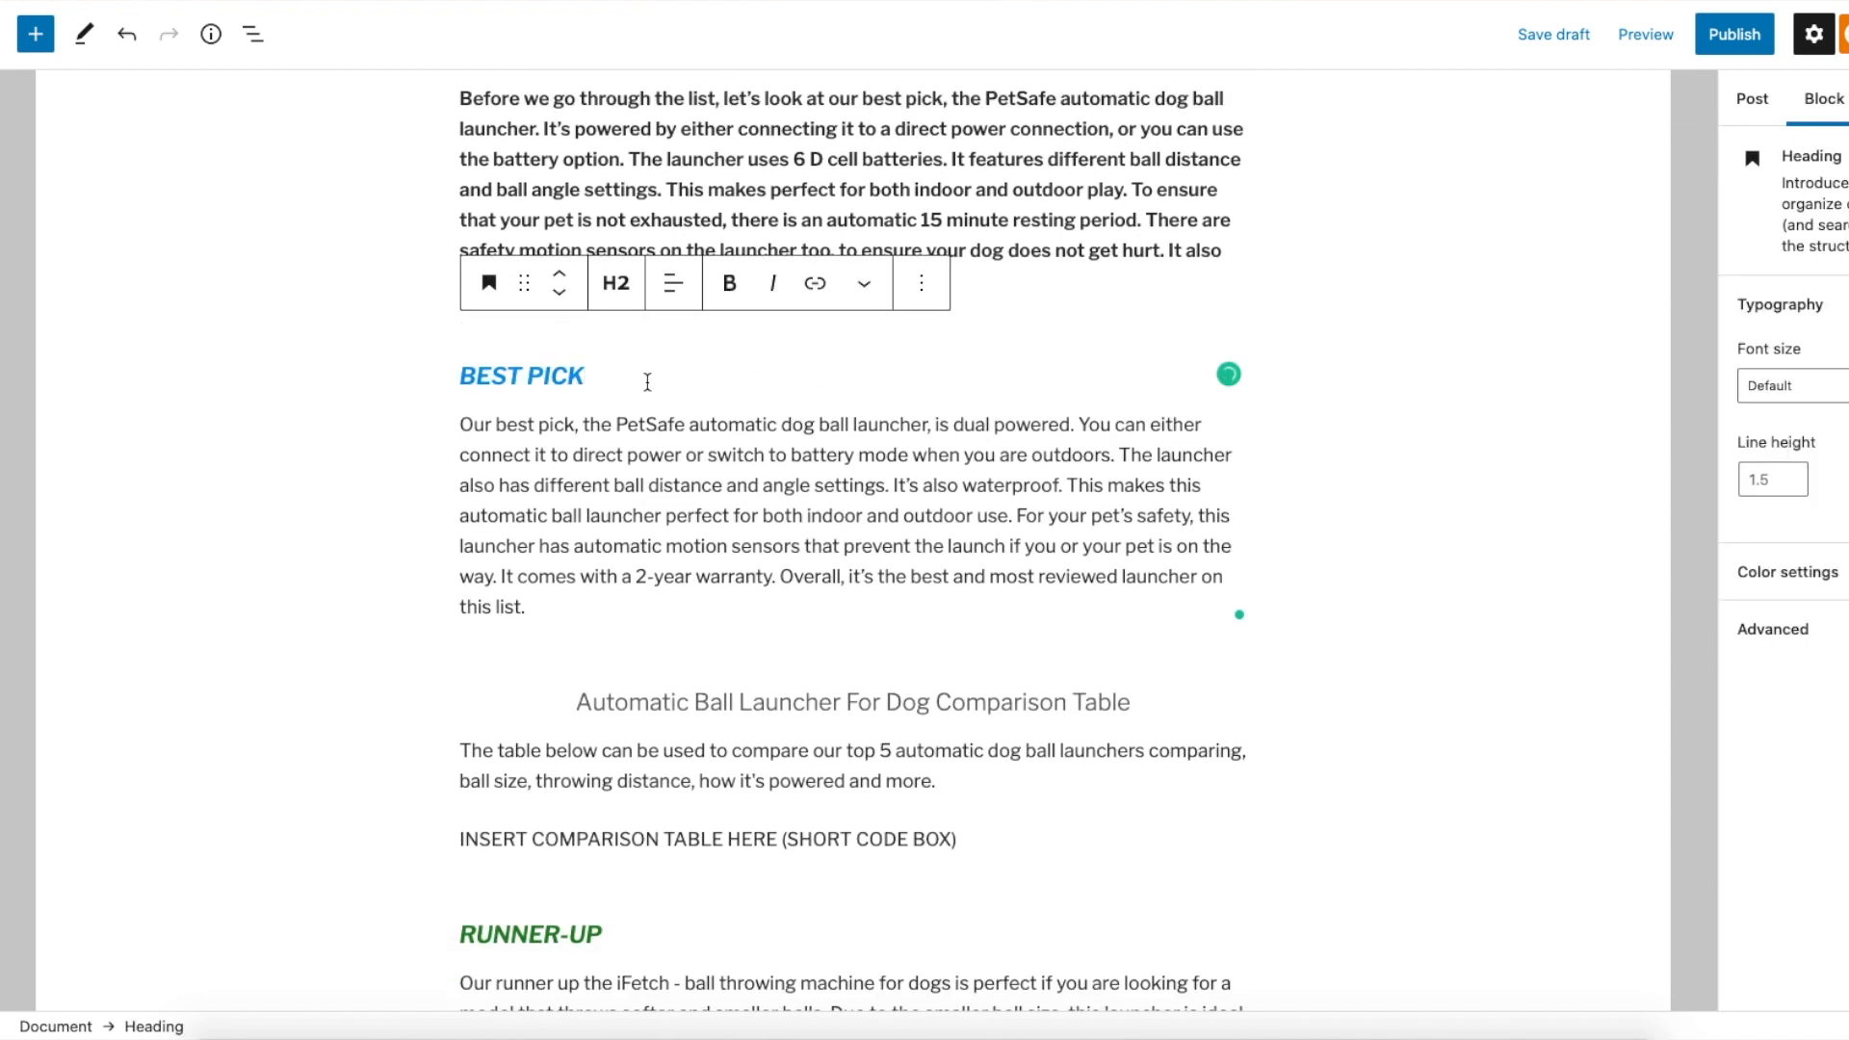
# Insert a Shortcode block directly below the BEST PICK heading
pyautogui.press('Return')
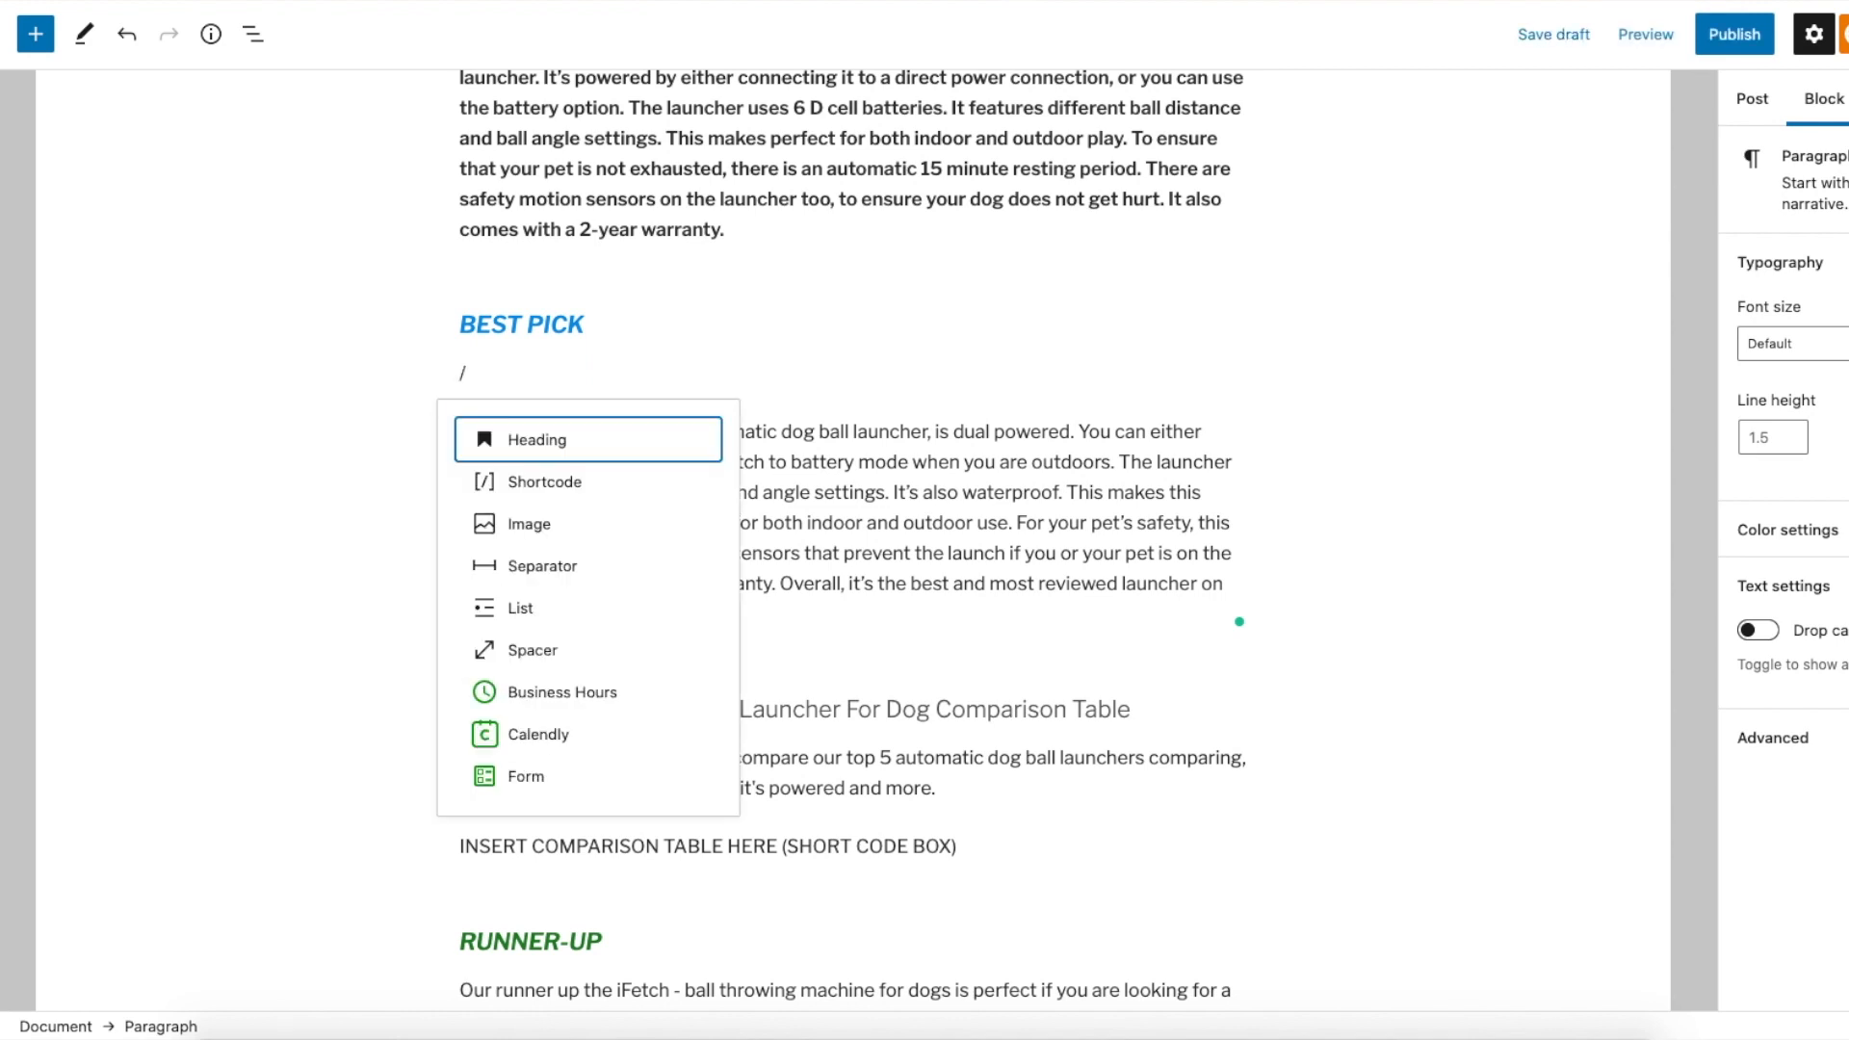
pyautogui.write('sho')
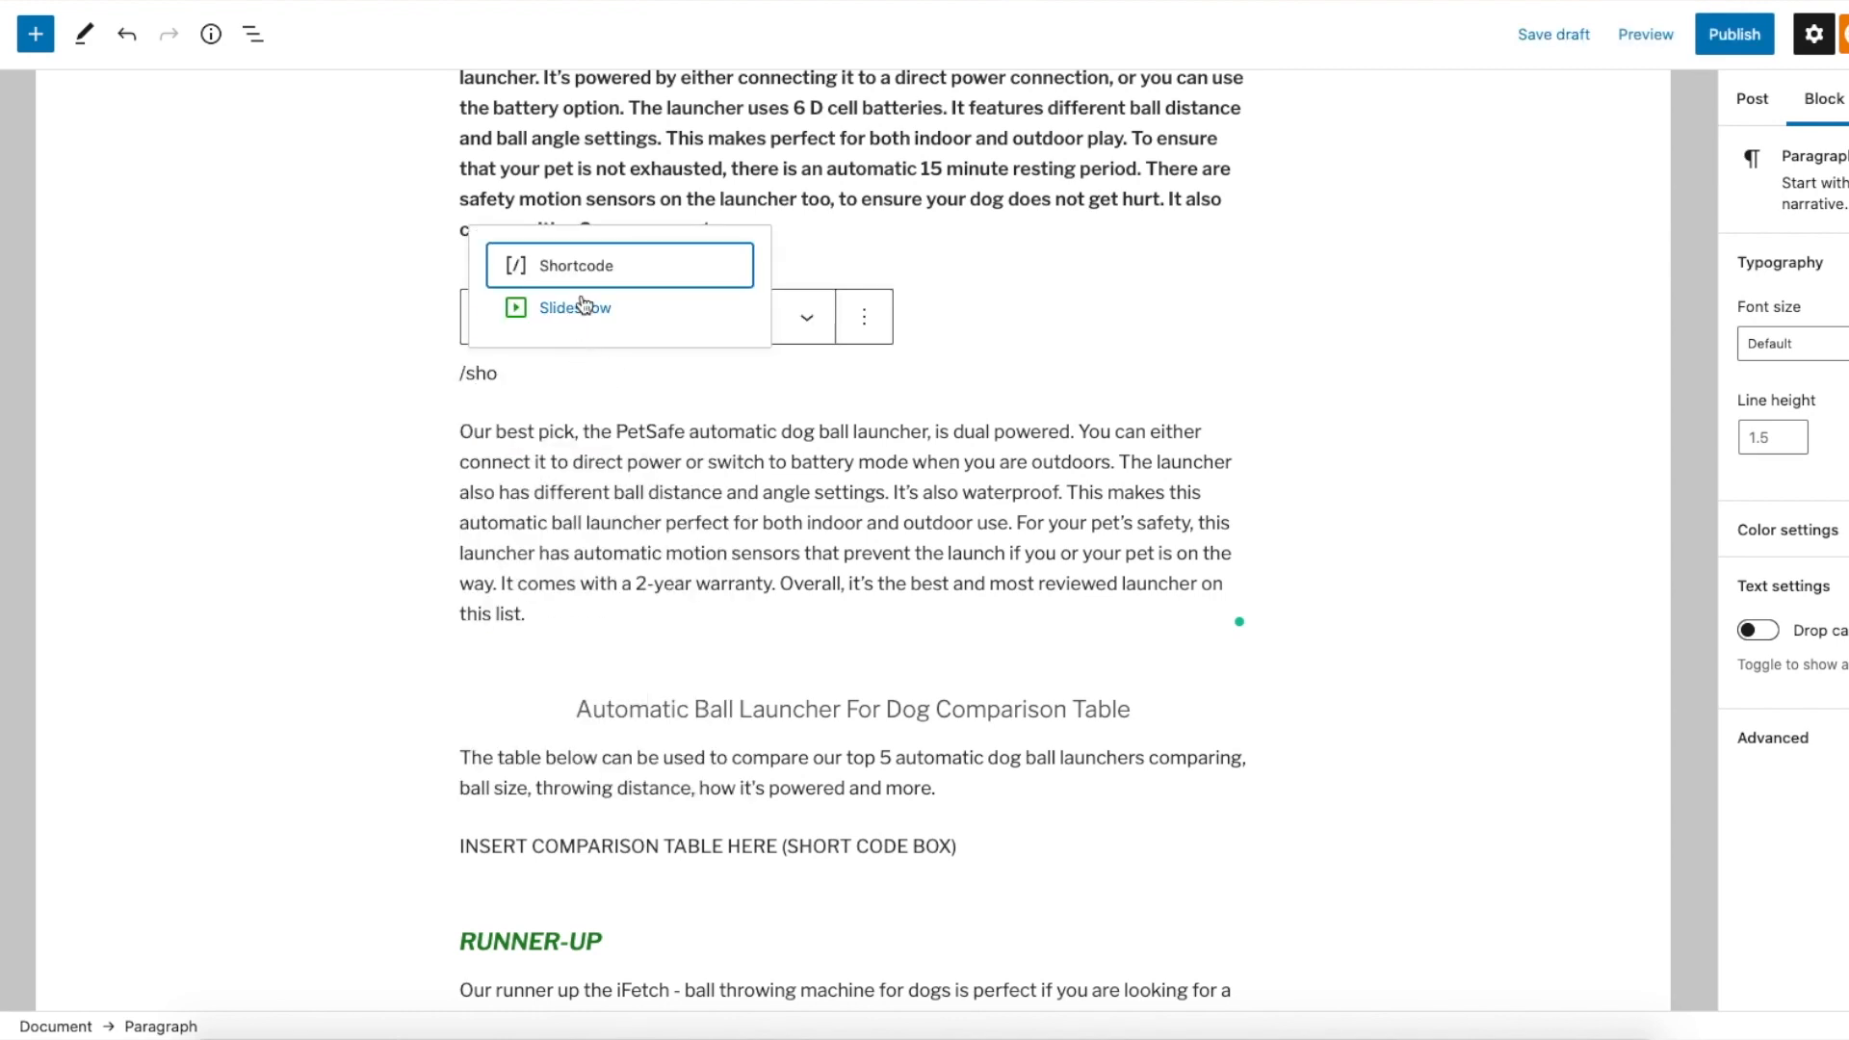
pyautogui.click(574, 271)
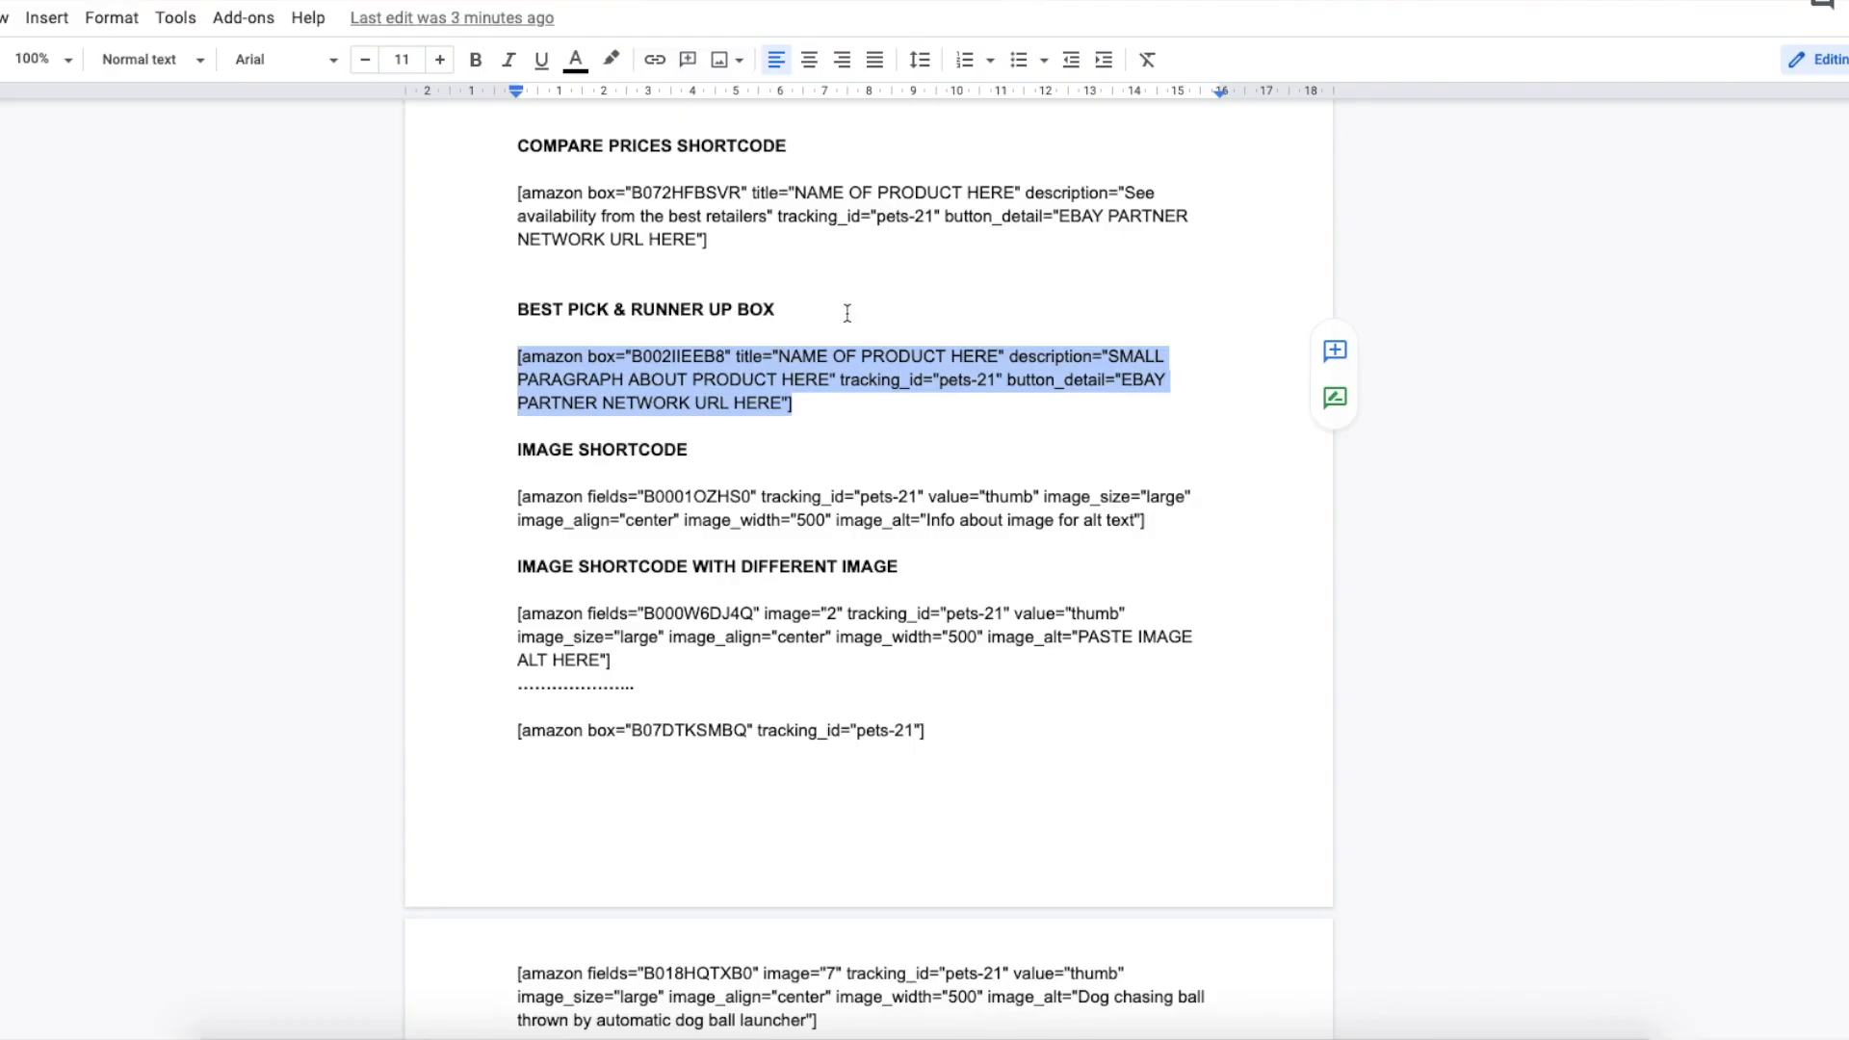
# Copy the Best Pick & Runner Up Box shortcode from the Google Docs template into the draft's Shortcode block
pyautogui.click(820, 357)
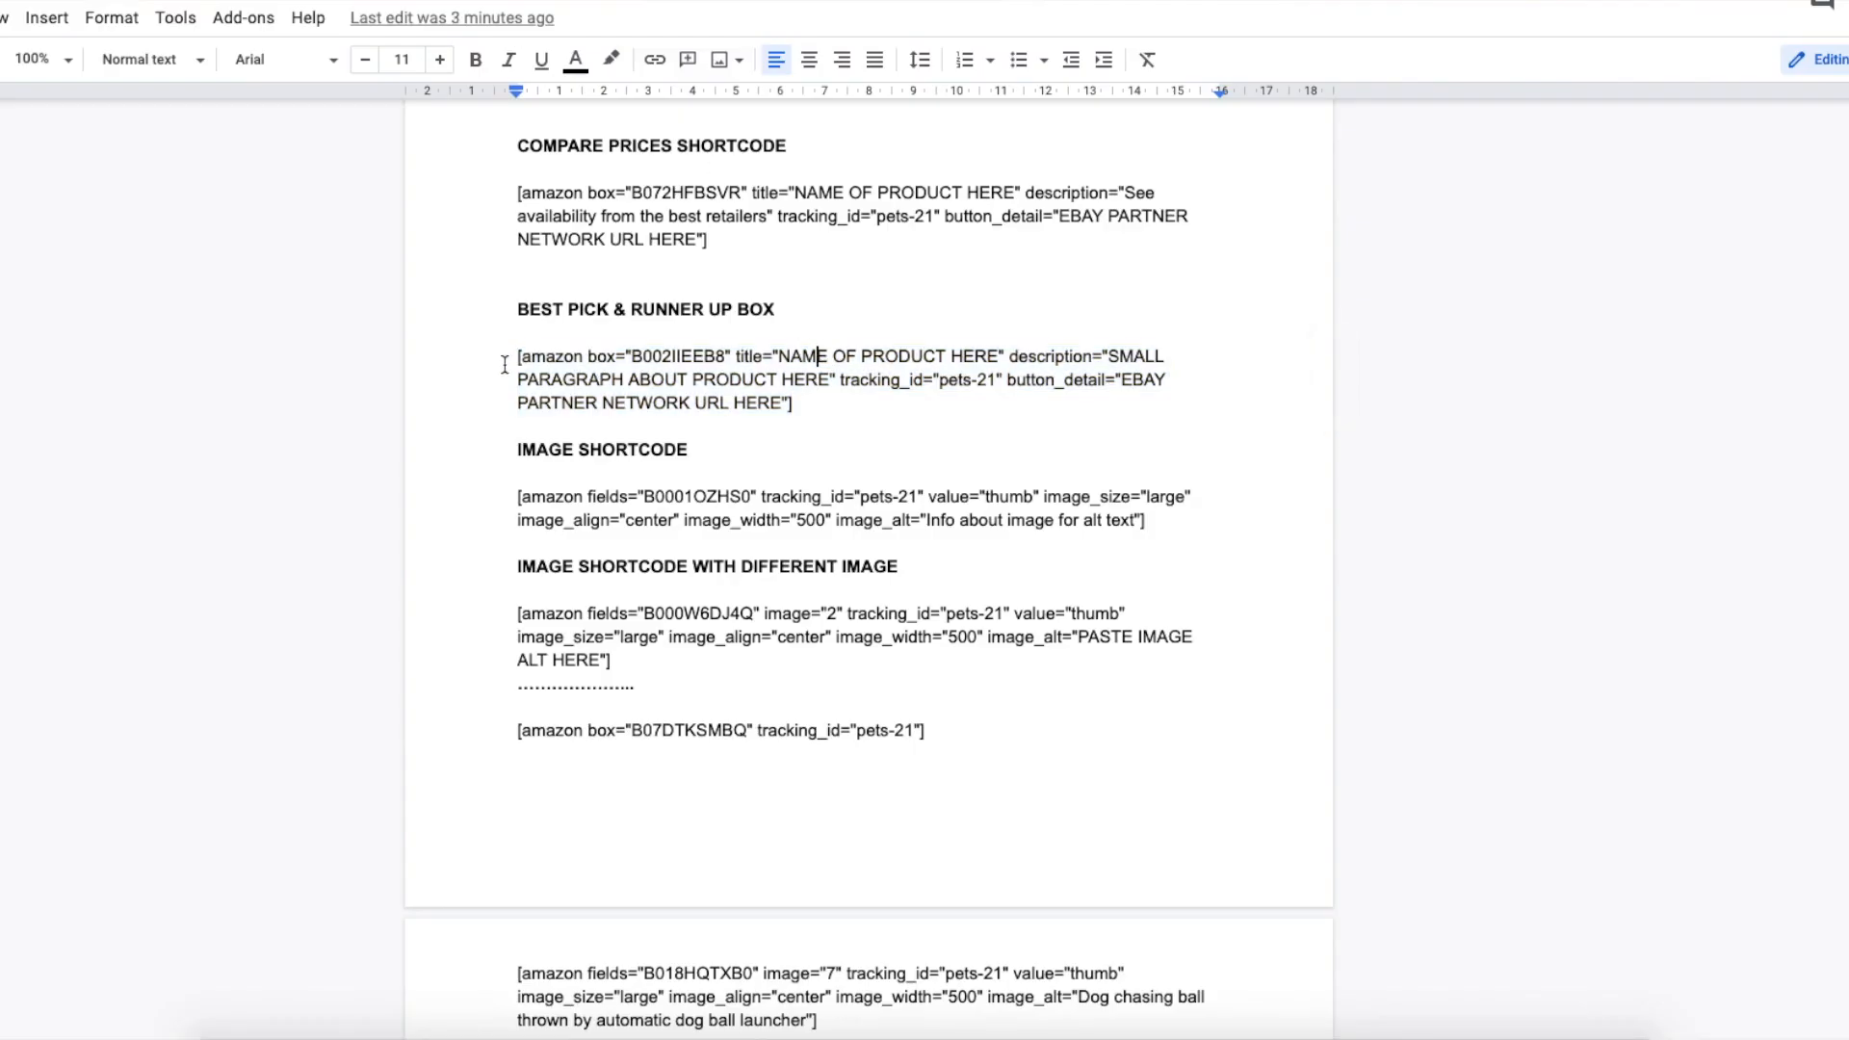
pyautogui.moveTo(520, 358); pyautogui.dragTo(791, 397)
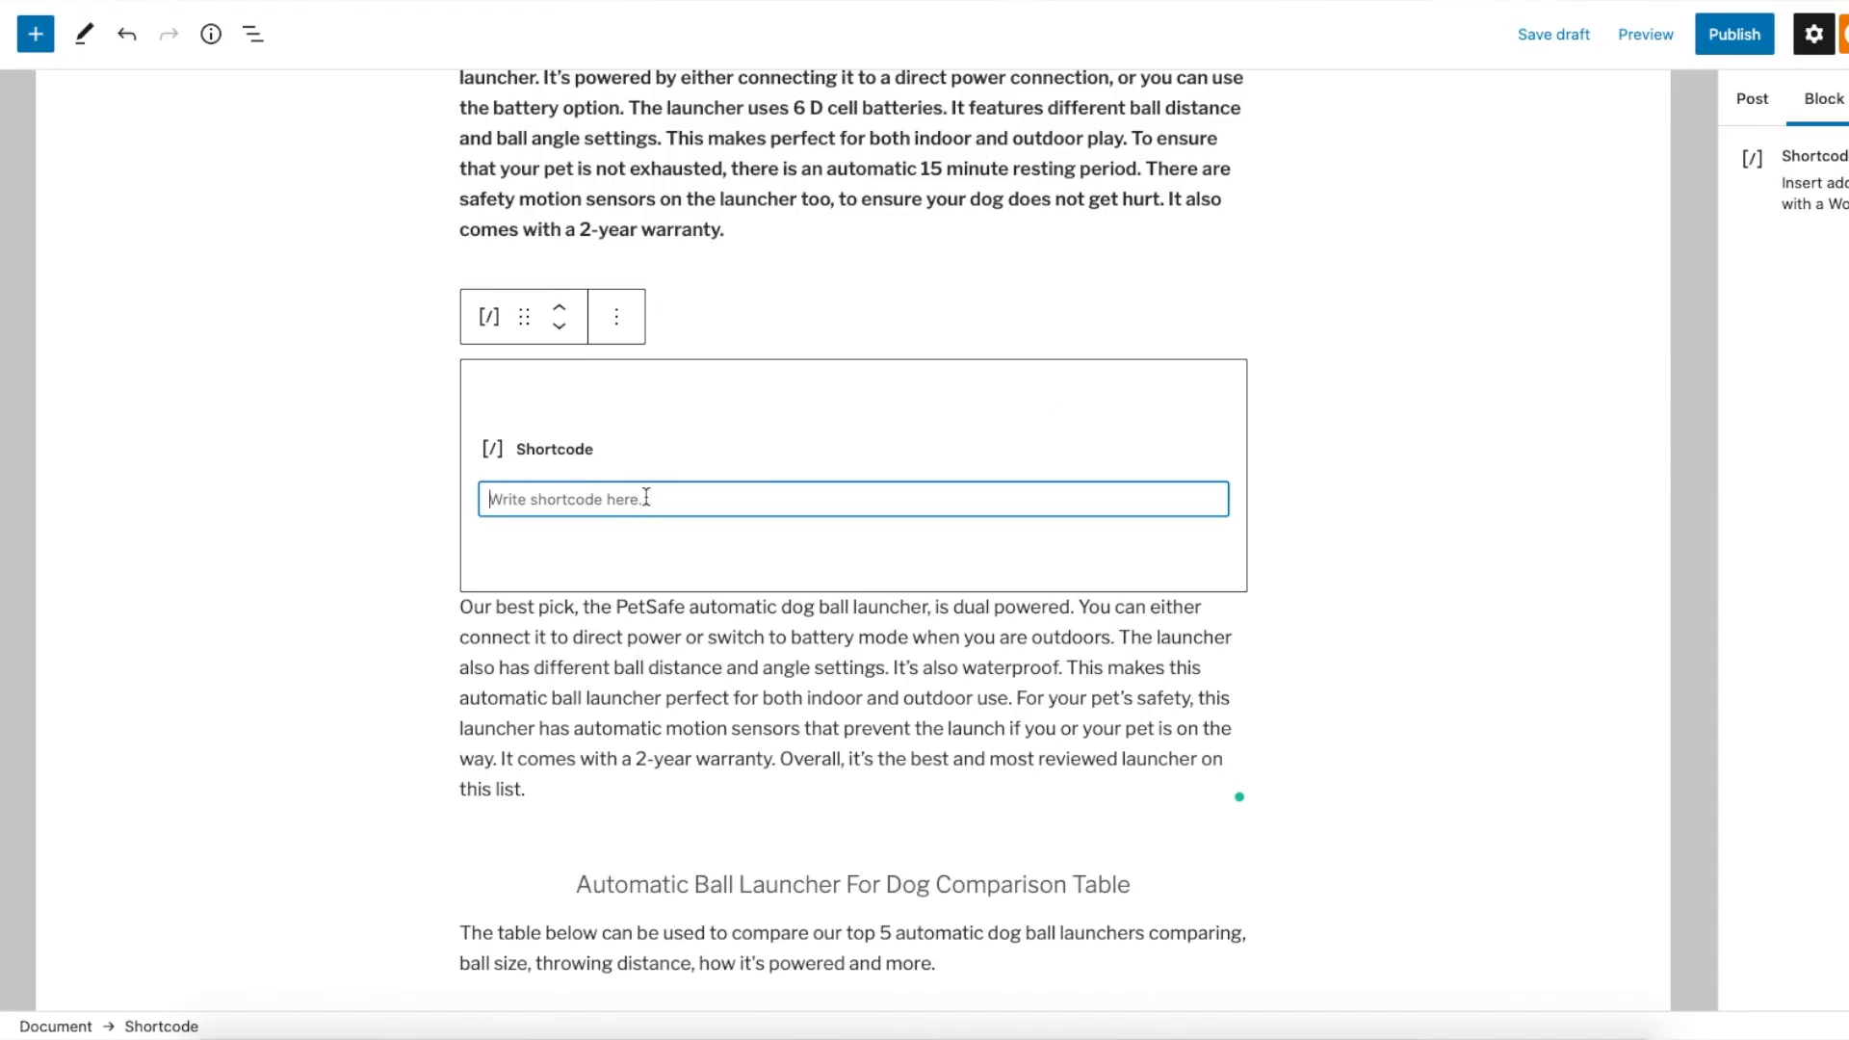
pyautogui.write('[amazon box="B002IIEEB8" title="NAME OF PRODUCT HERE" description="SMALL PARAGRAPH ABOUT PRODUCT HERE" tracking_id="pets-21" button_detail="EBAY PARTNER NETWORK URL HERE"]')
pyautogui.click(1353, 389)
pyautogui.scroll(-2, 811, 397)
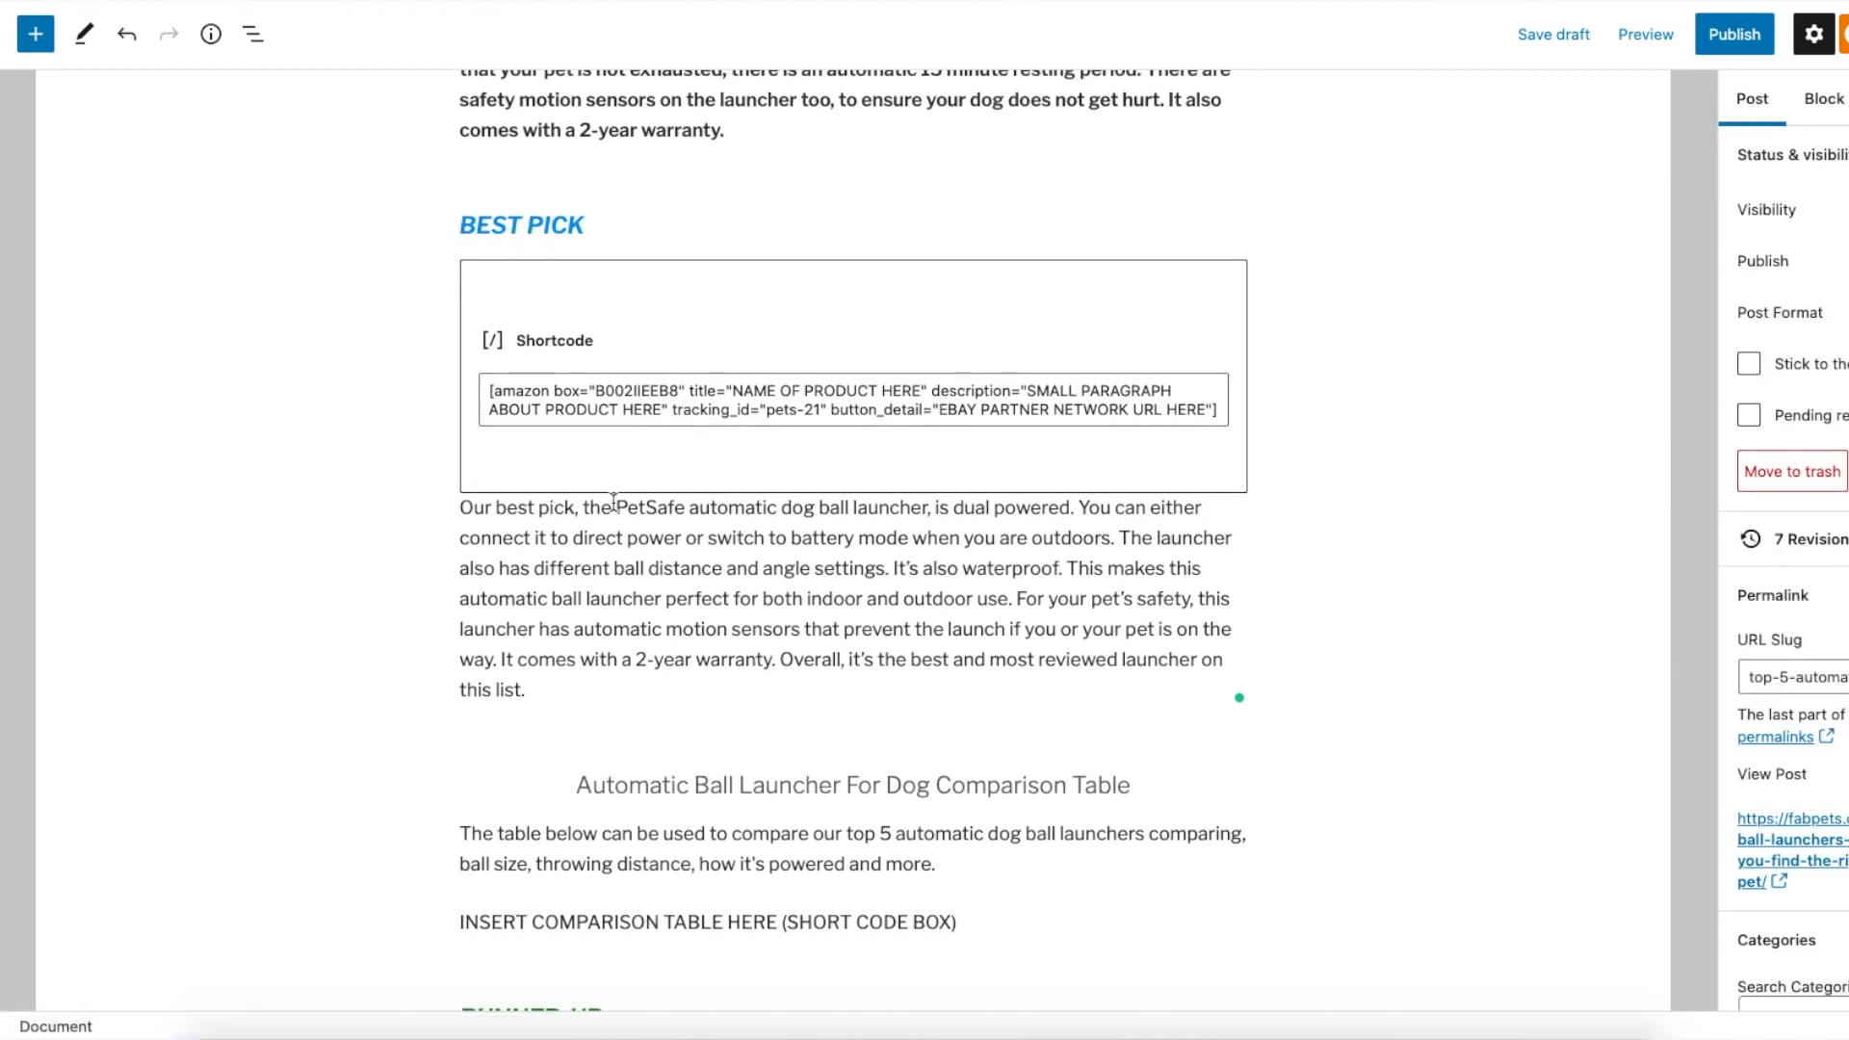
# Replace the title placeholder in the Best Pick shortcode with "PetSafe automatic dog ball launcher", copied from the paragraph below
pyautogui.moveTo(618, 502); pyautogui.dragTo(925, 495)
pyautogui.hotkey('ctrl', 'c')
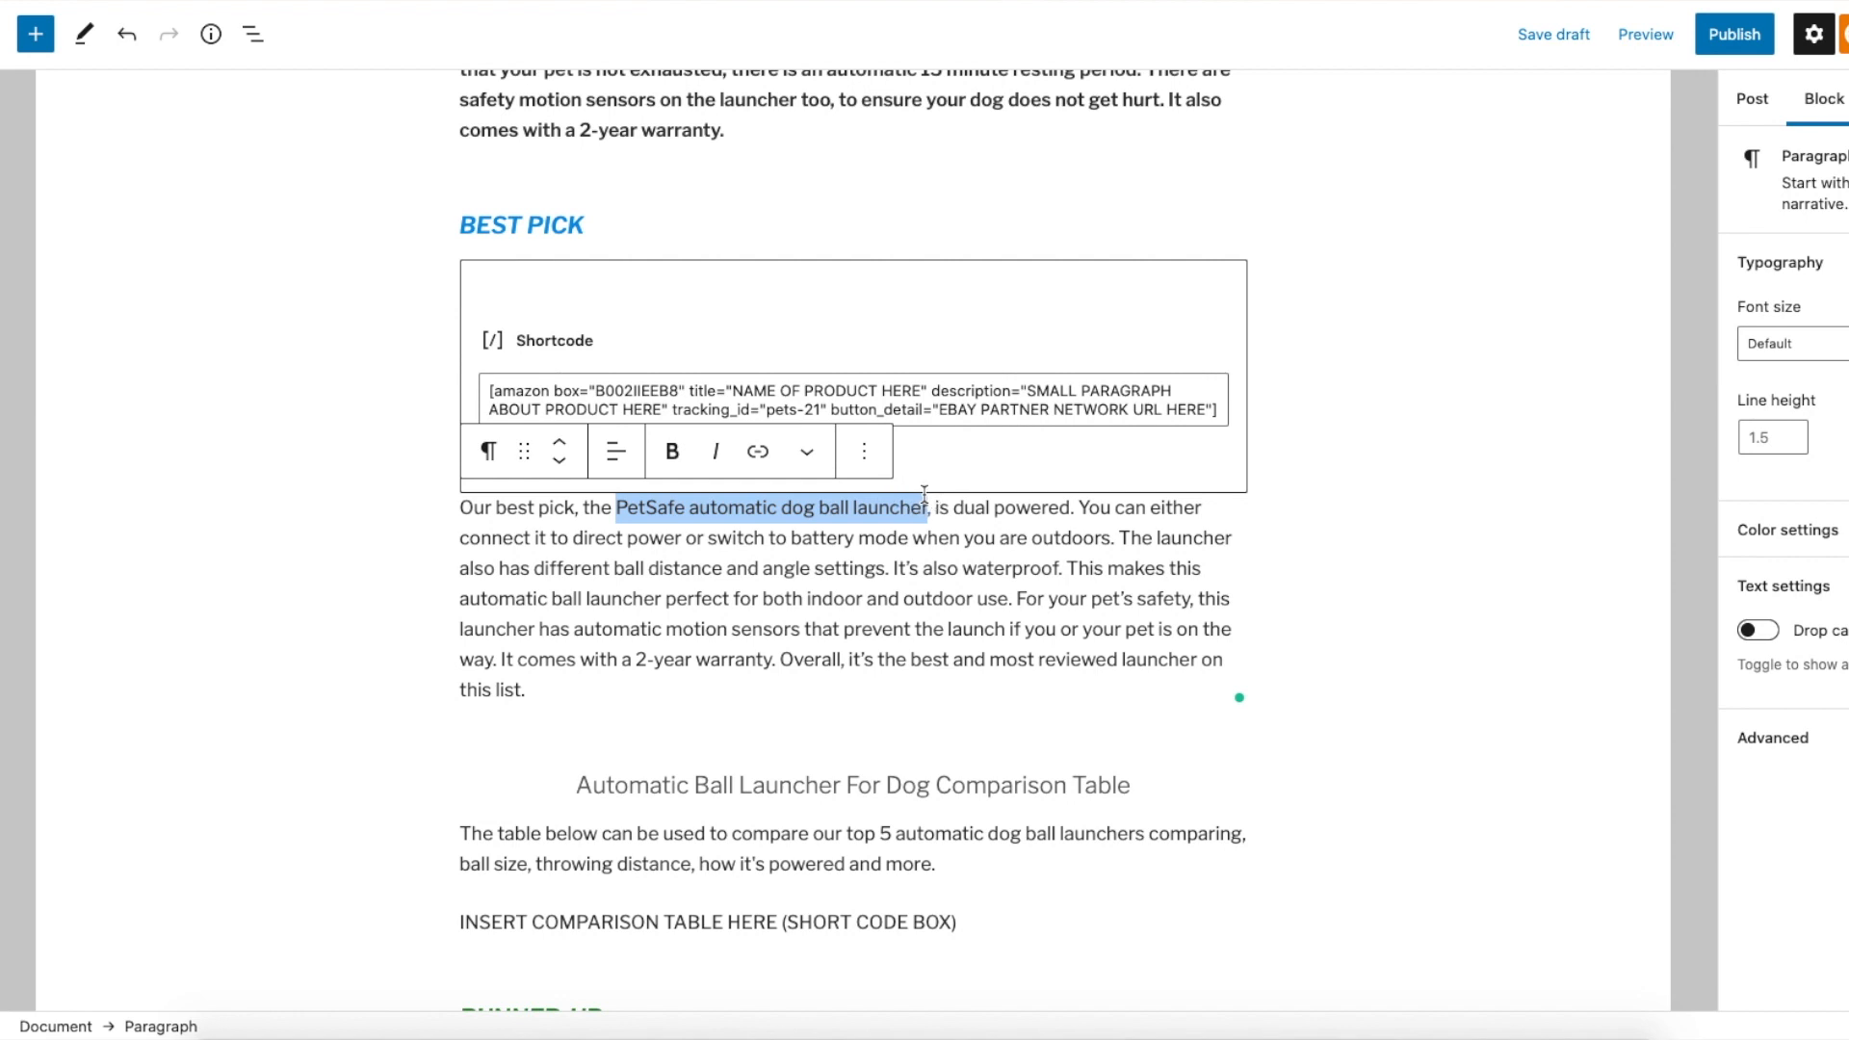
pyautogui.click(728, 391)
pyautogui.moveTo(734, 391); pyautogui.dragTo(918, 384)
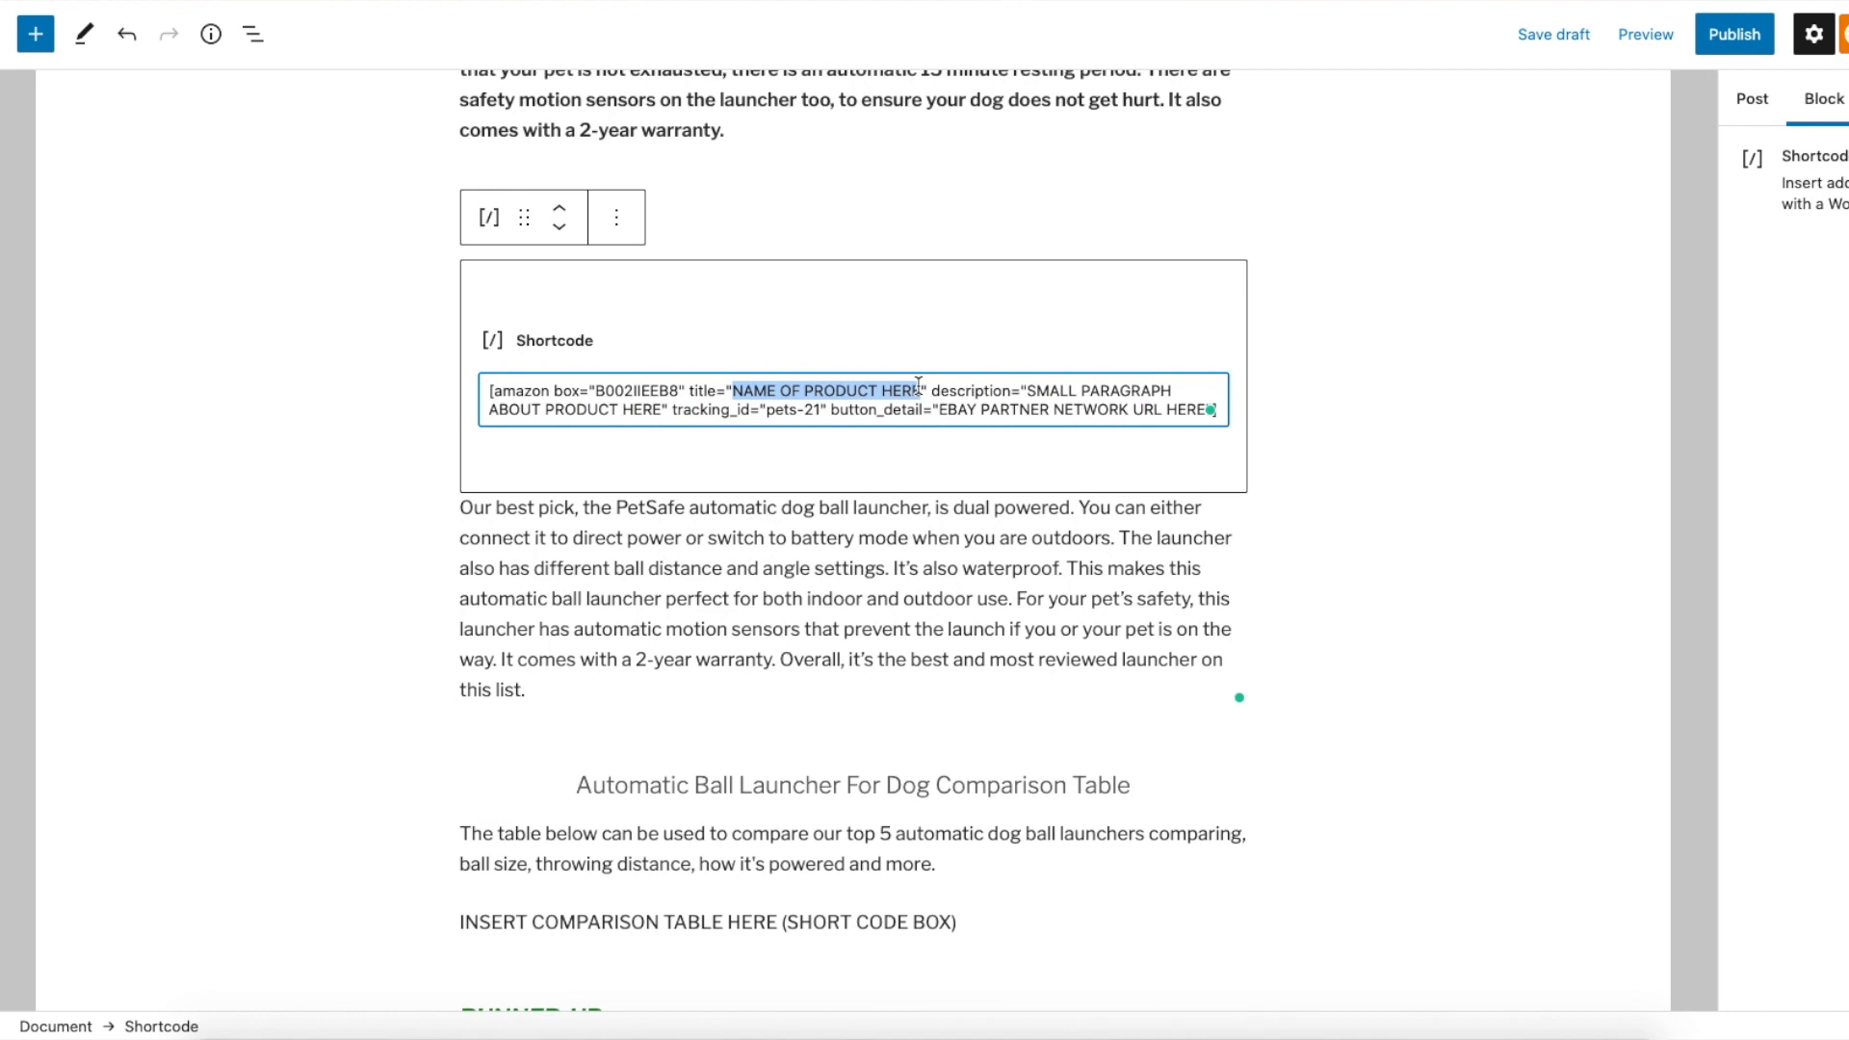
pyautogui.hotkey('ctrl', 'v')
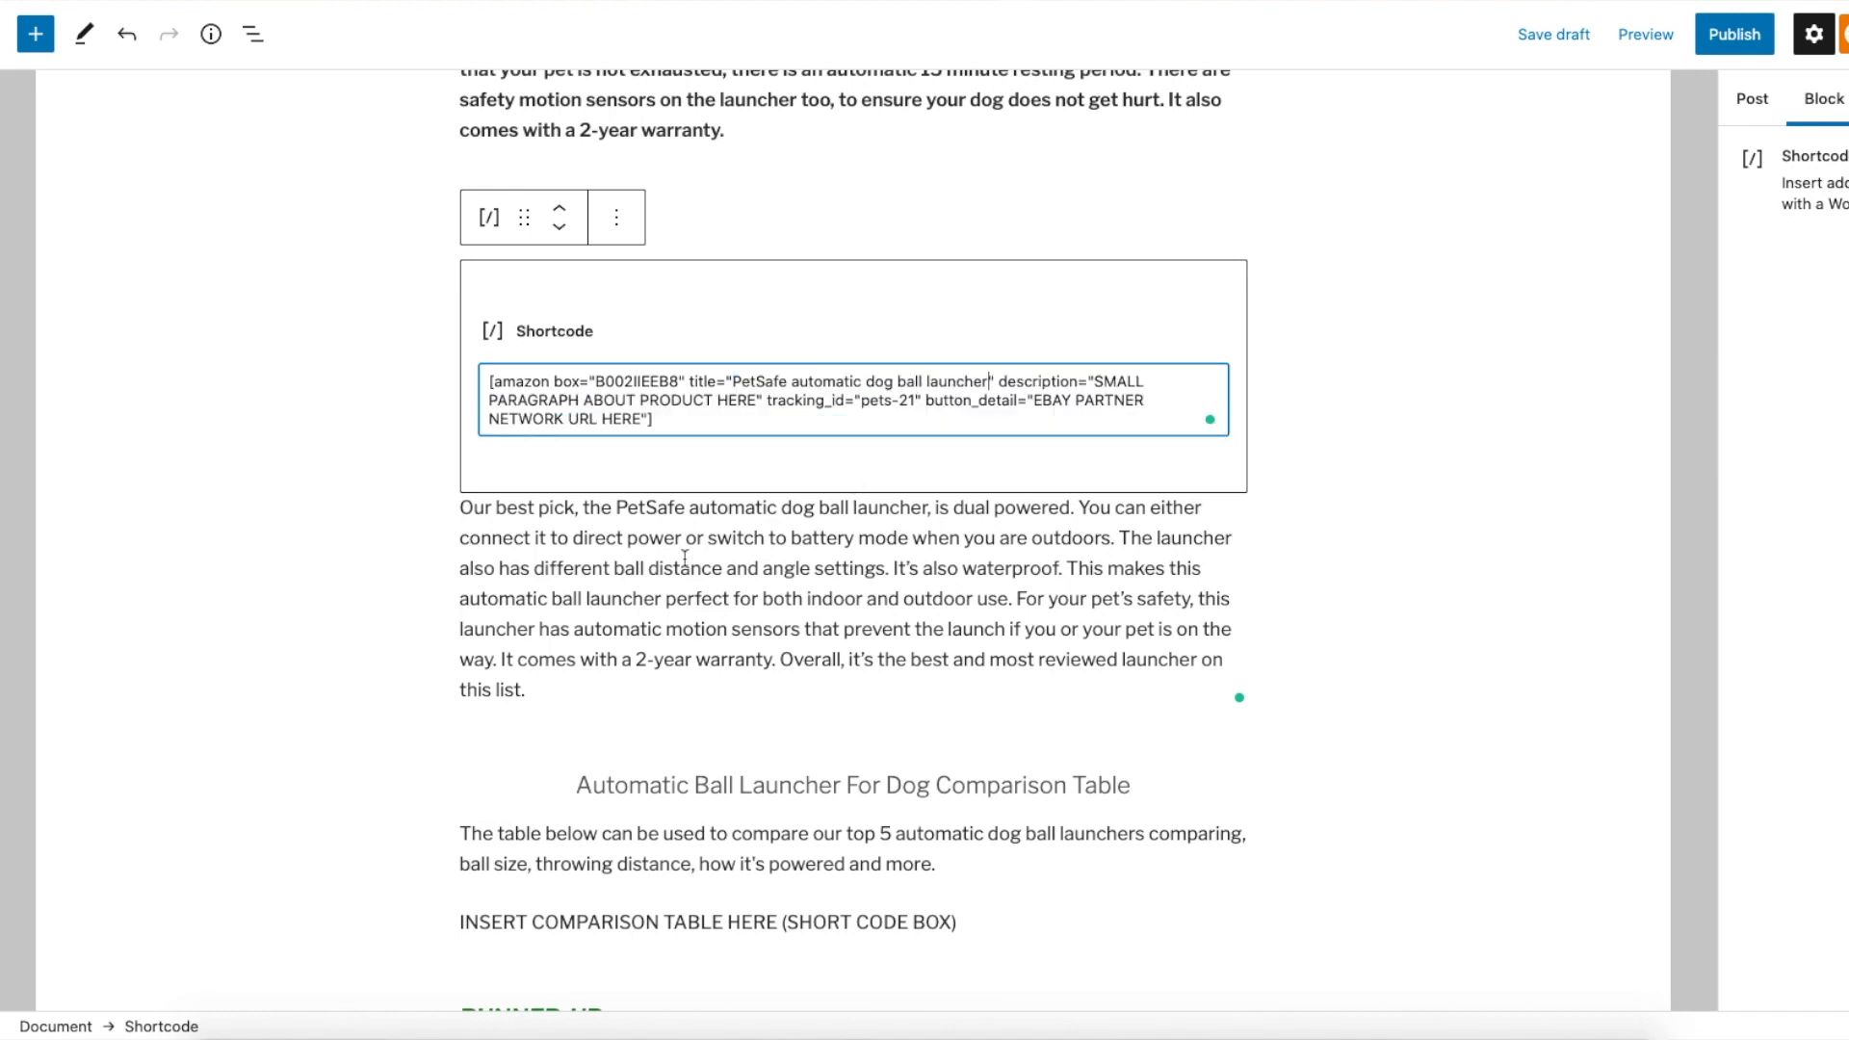
# Move the whole Best Pick paragraph into the shortcode's description in place of the placeholder, and remove the empty paragraph left below
pyautogui.moveTo(461, 507); pyautogui.dragTo(529, 686)
pyautogui.hotkey('ctrl', 'x')
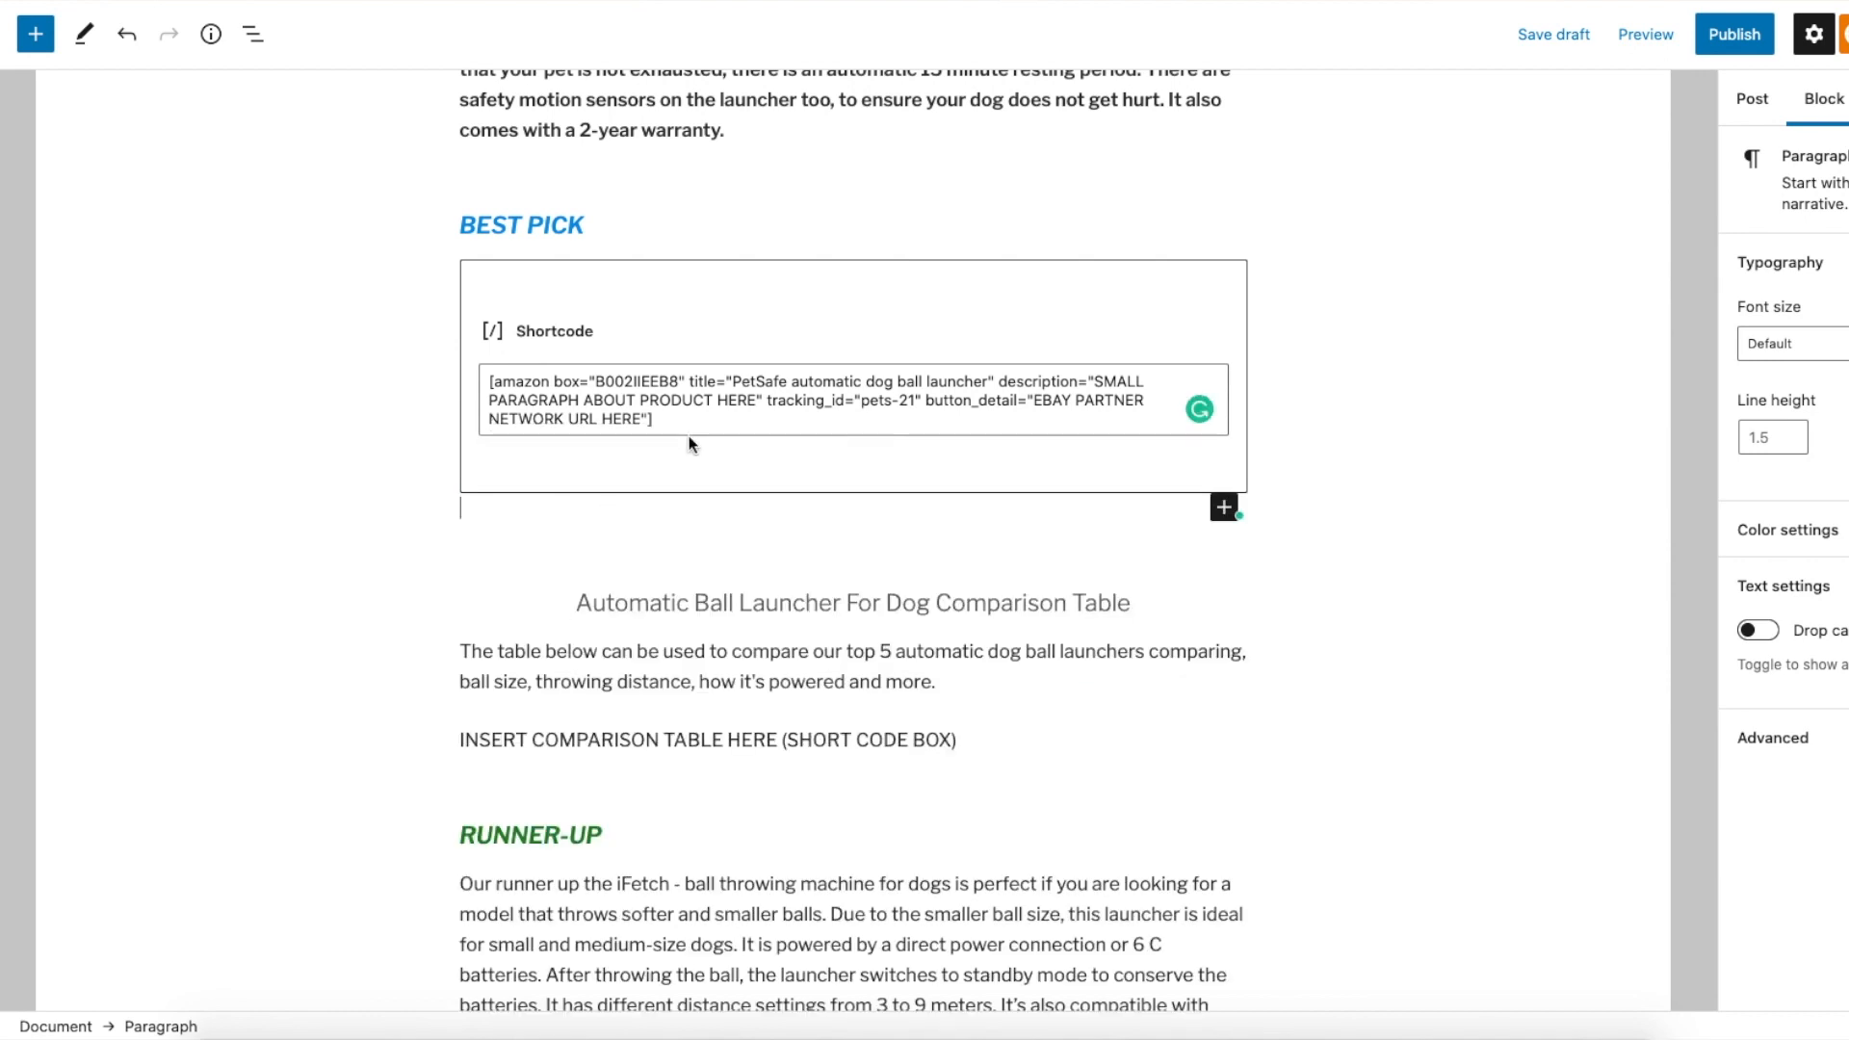
pyautogui.moveTo(1093, 382); pyautogui.dragTo(754, 395)
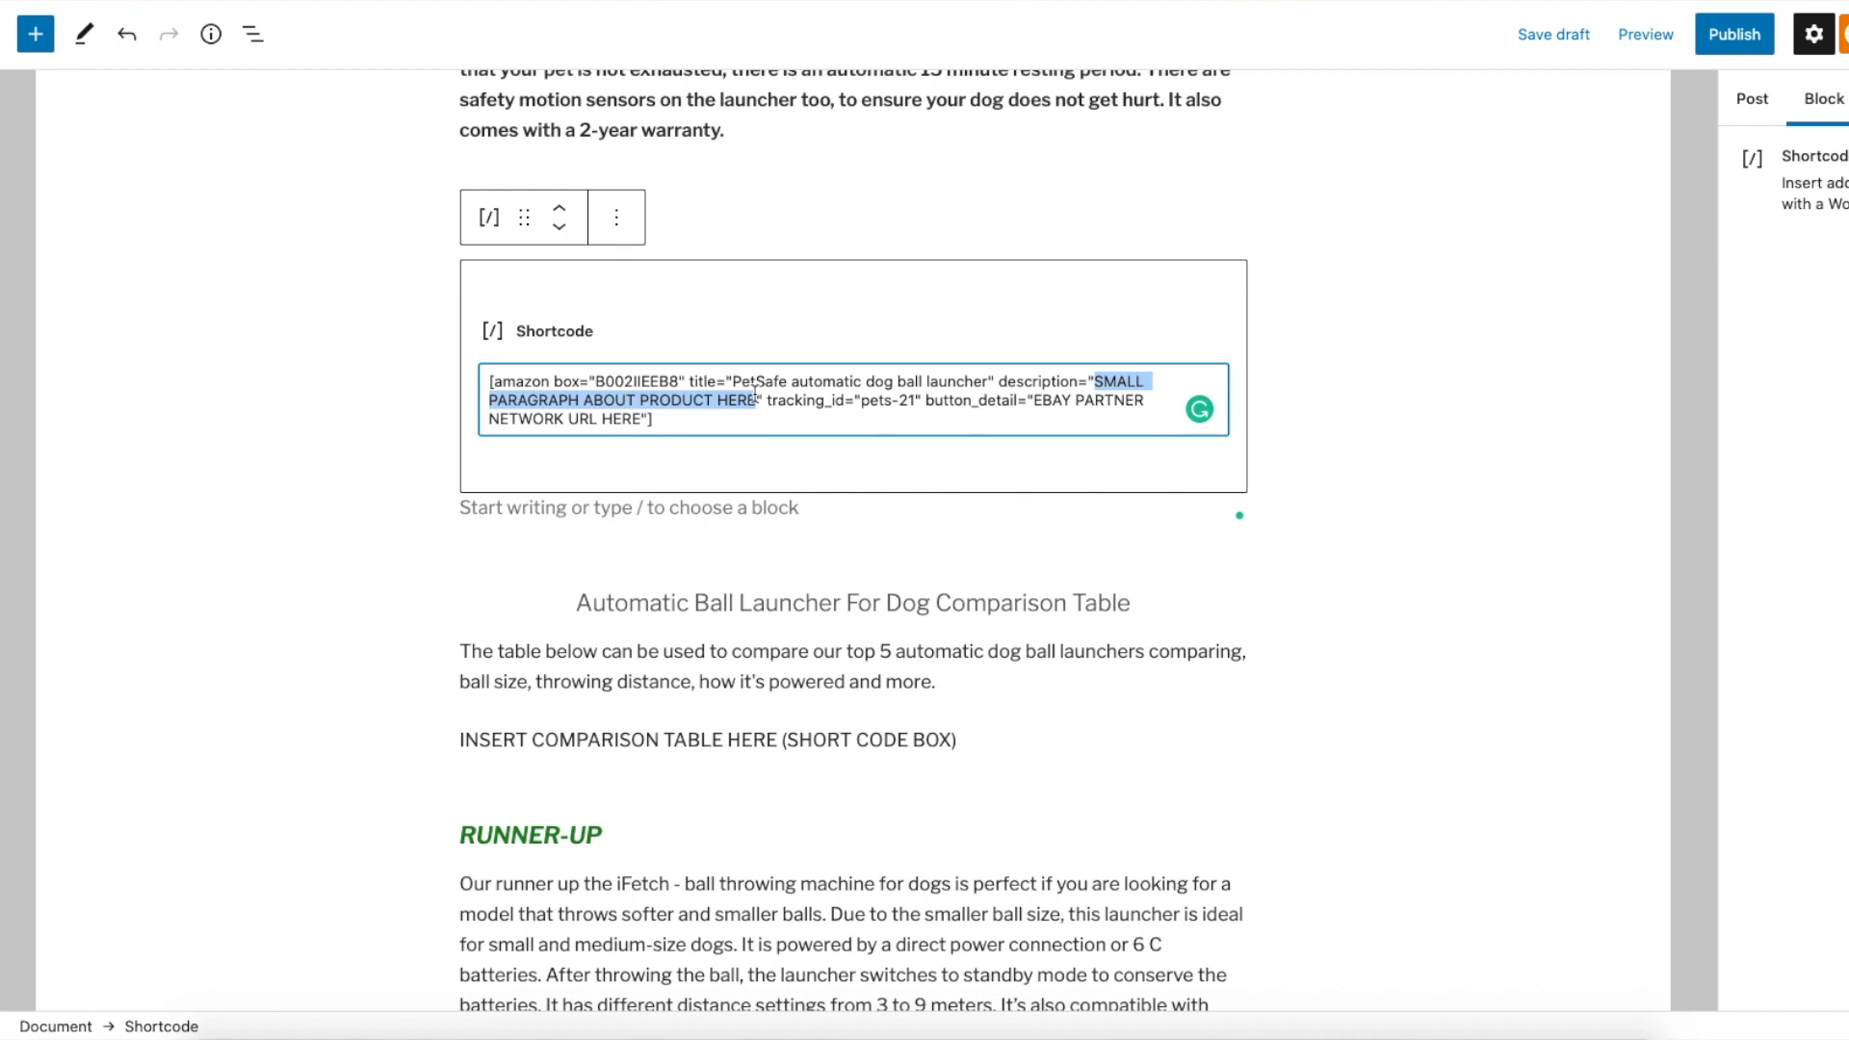
pyautogui.hotkey('ctrl', 'v')
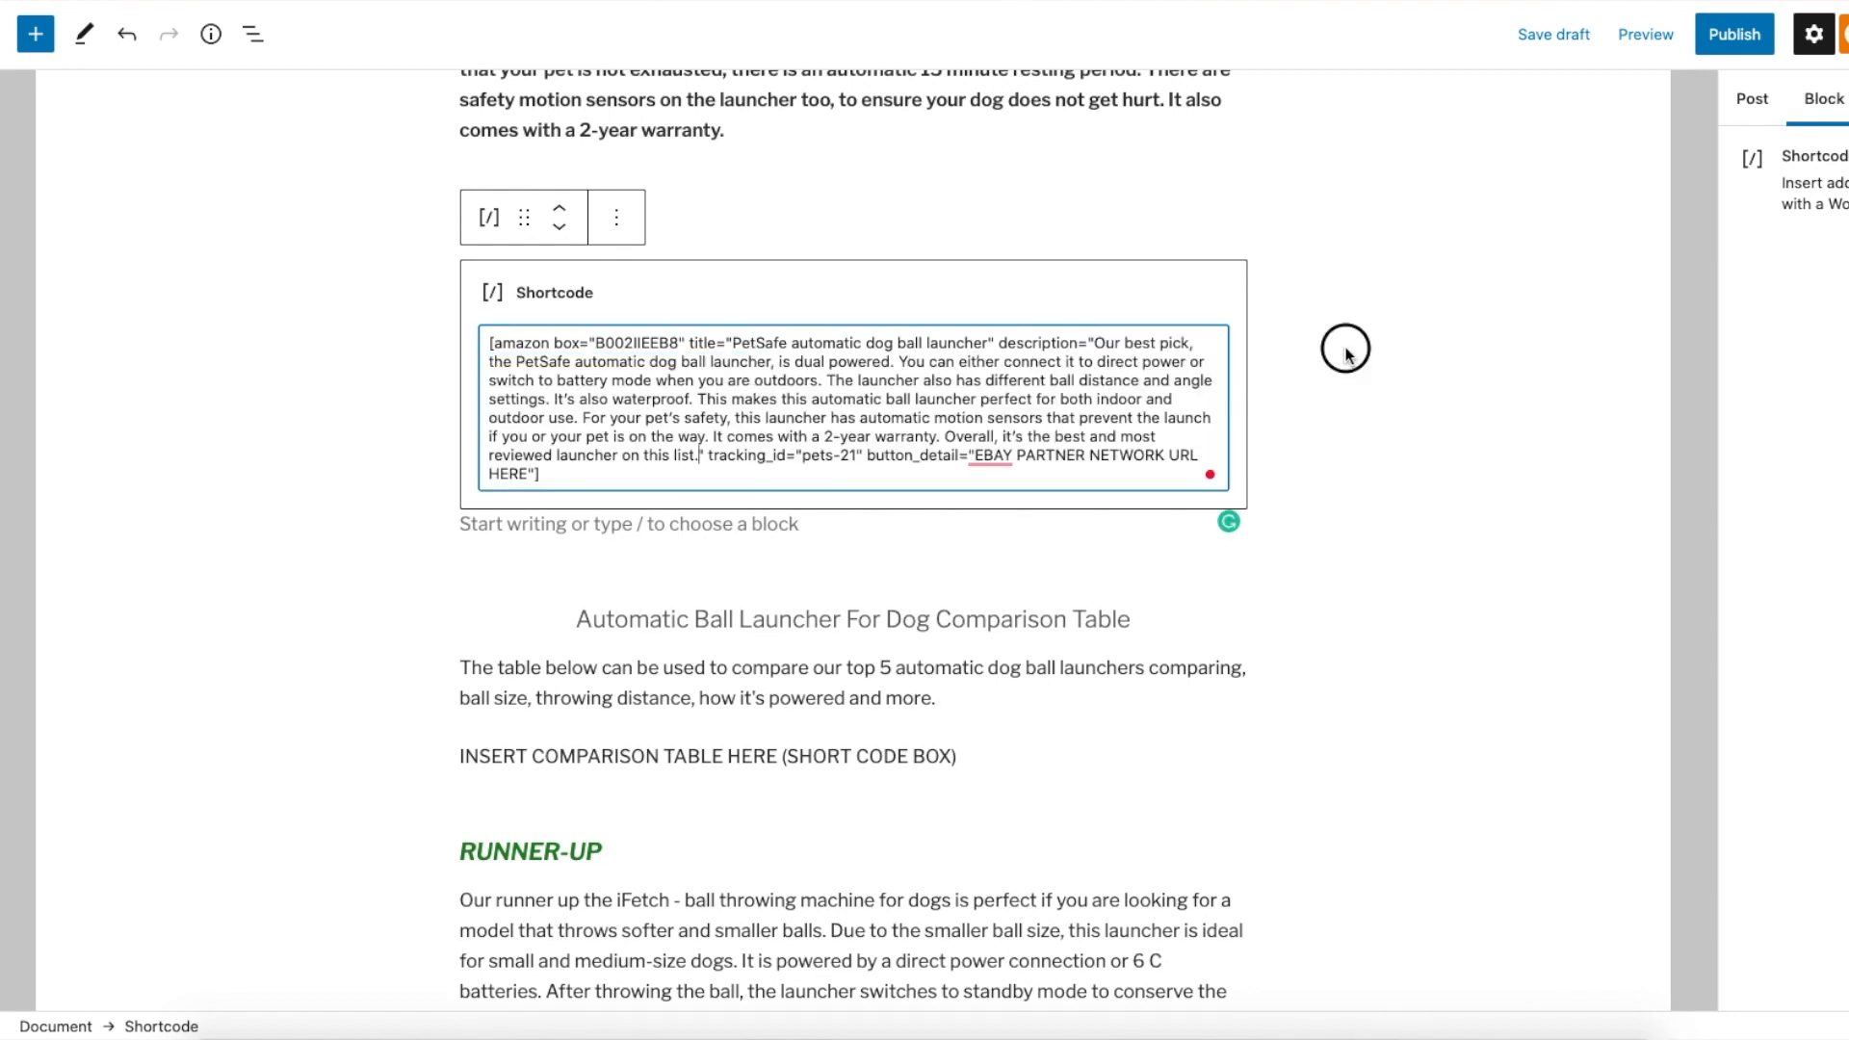
pyautogui.click(617, 524)
pyautogui.press('BackSpace')
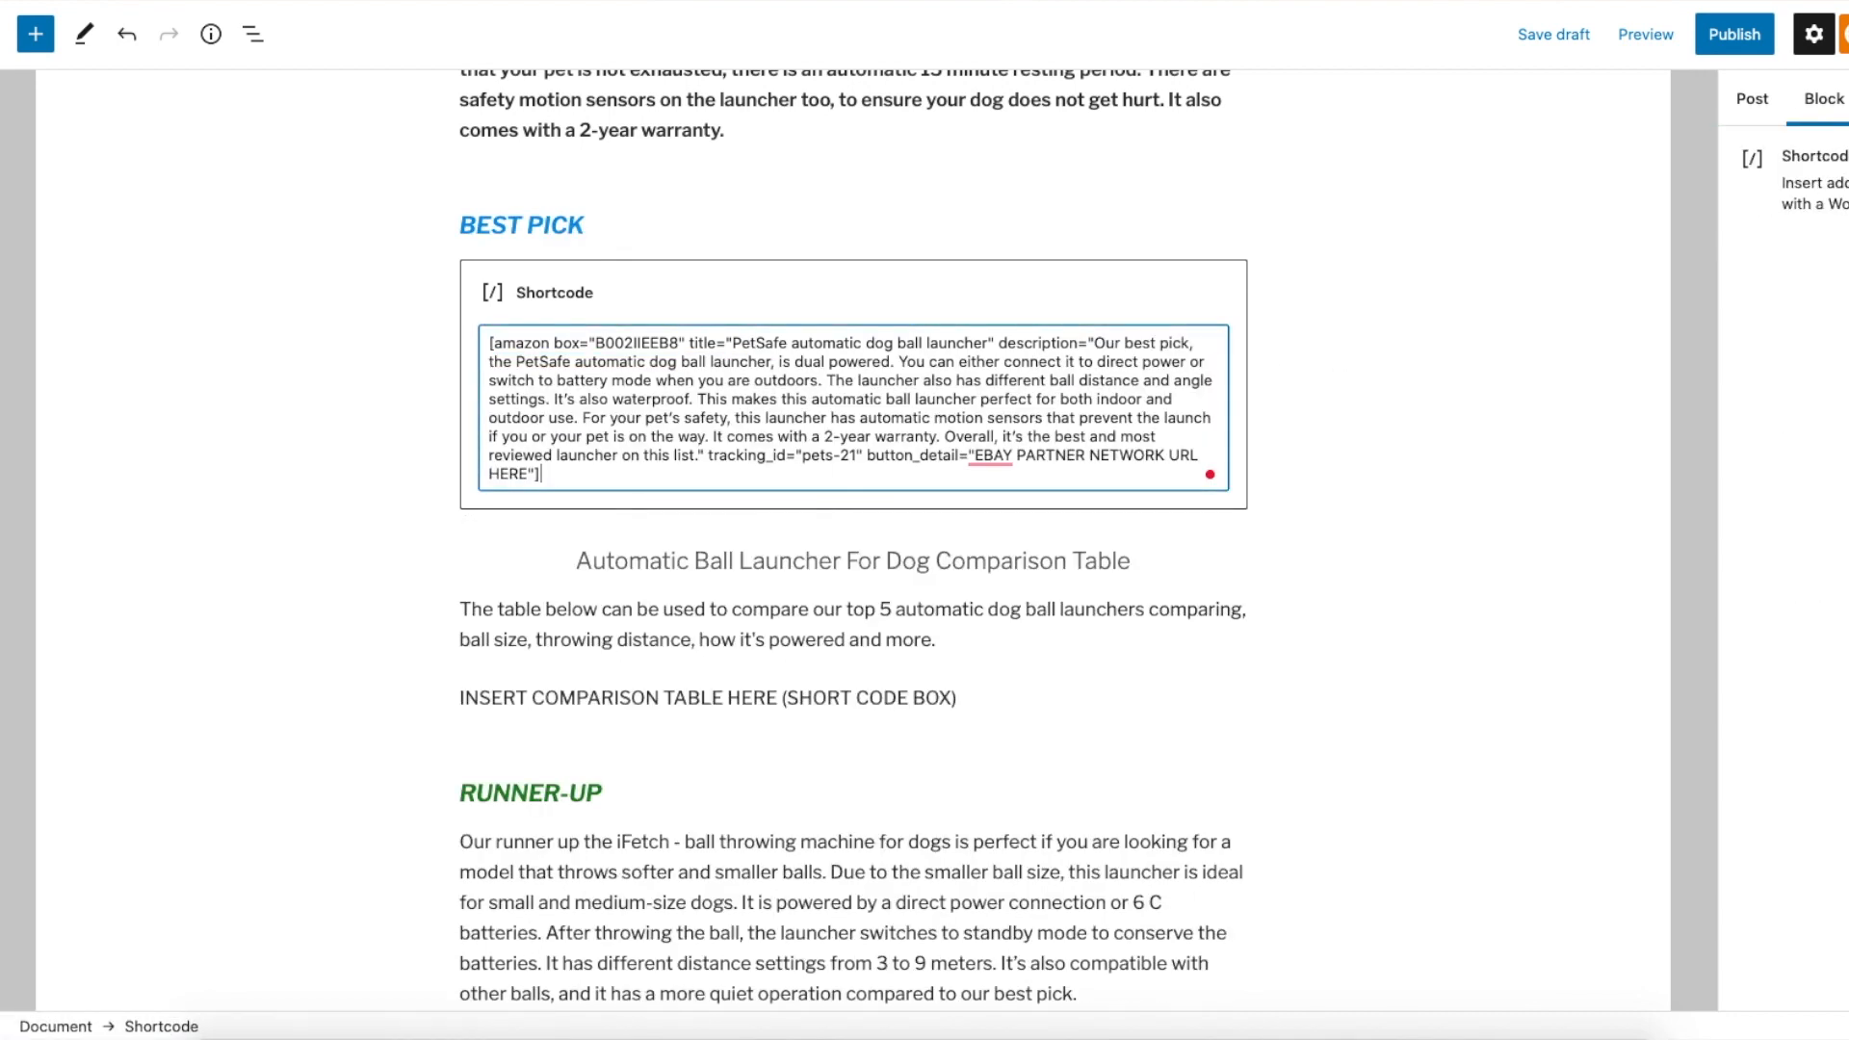
# Examine the product ID in the Best Pick shortcode's box attribute and look over the comparison table and Runner-up sections
pyautogui.moveTo(594, 345); pyautogui.dragTo(679, 333)
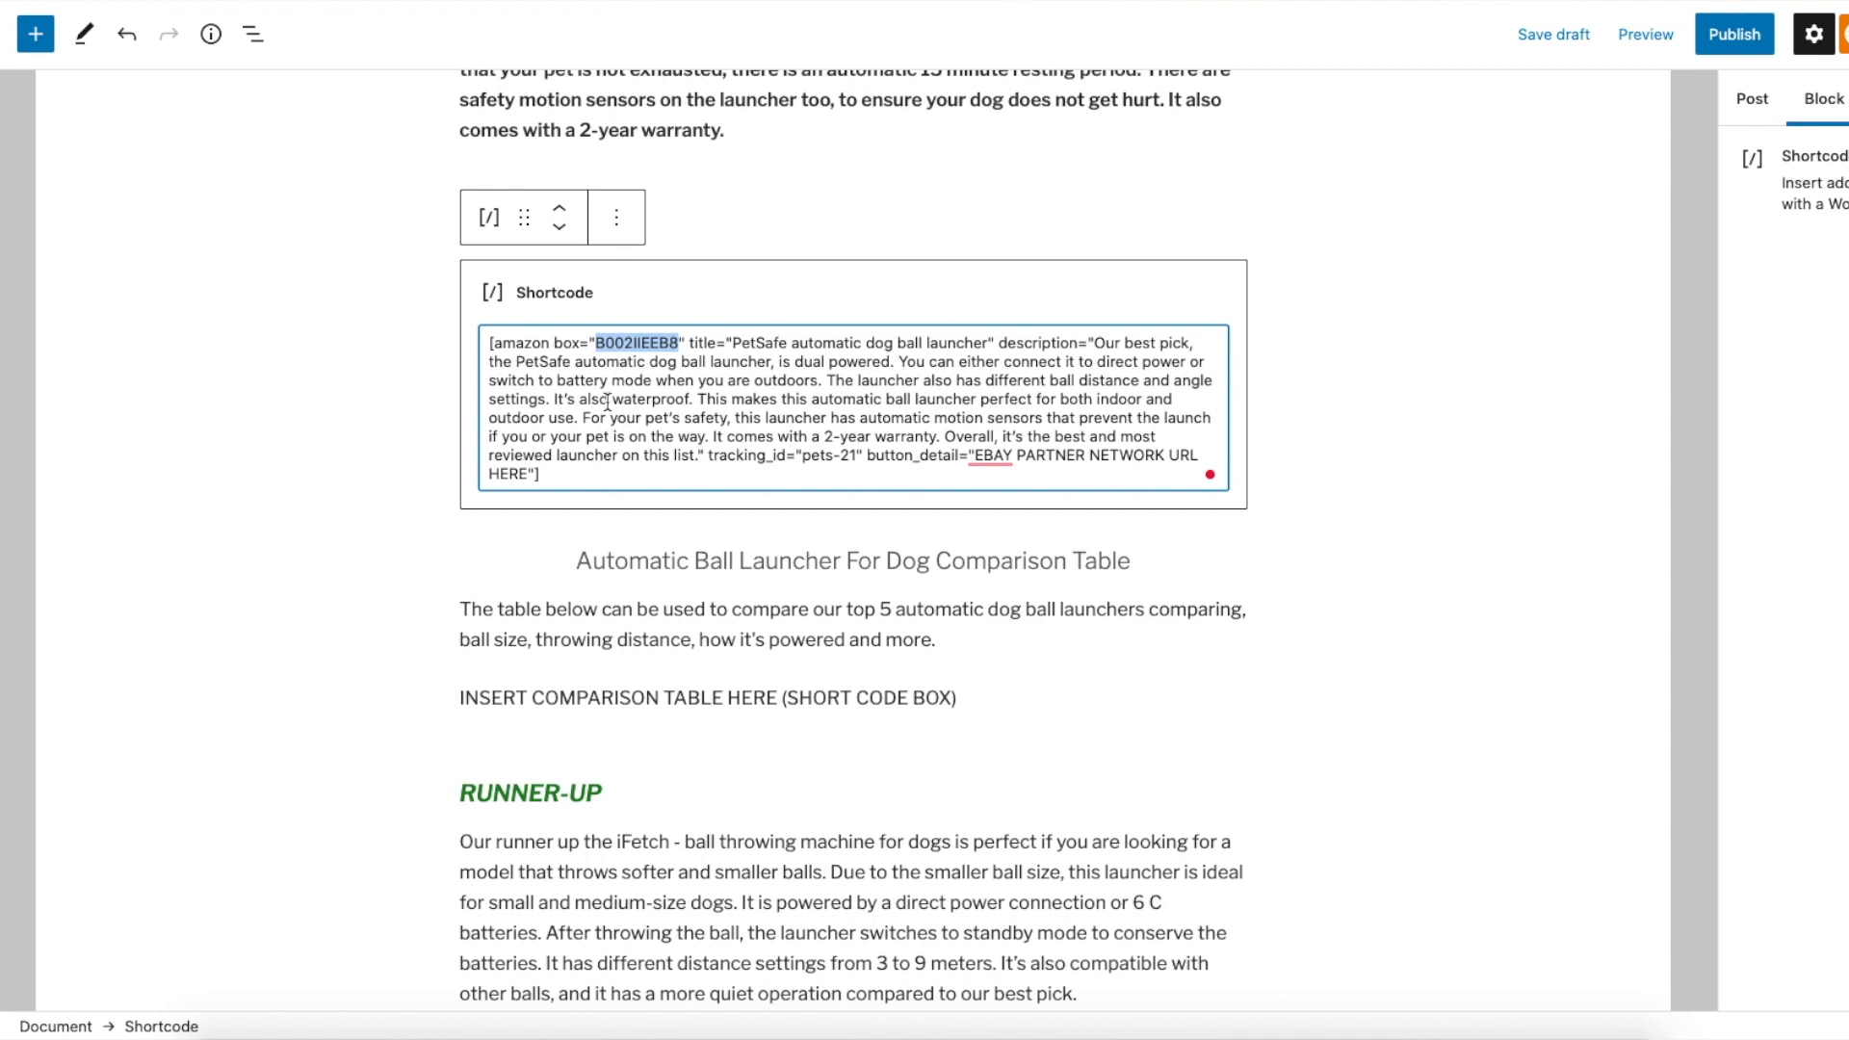
pyautogui.moveTo(597, 344); pyautogui.dragTo(678, 341)
pyautogui.click(1288, 424)
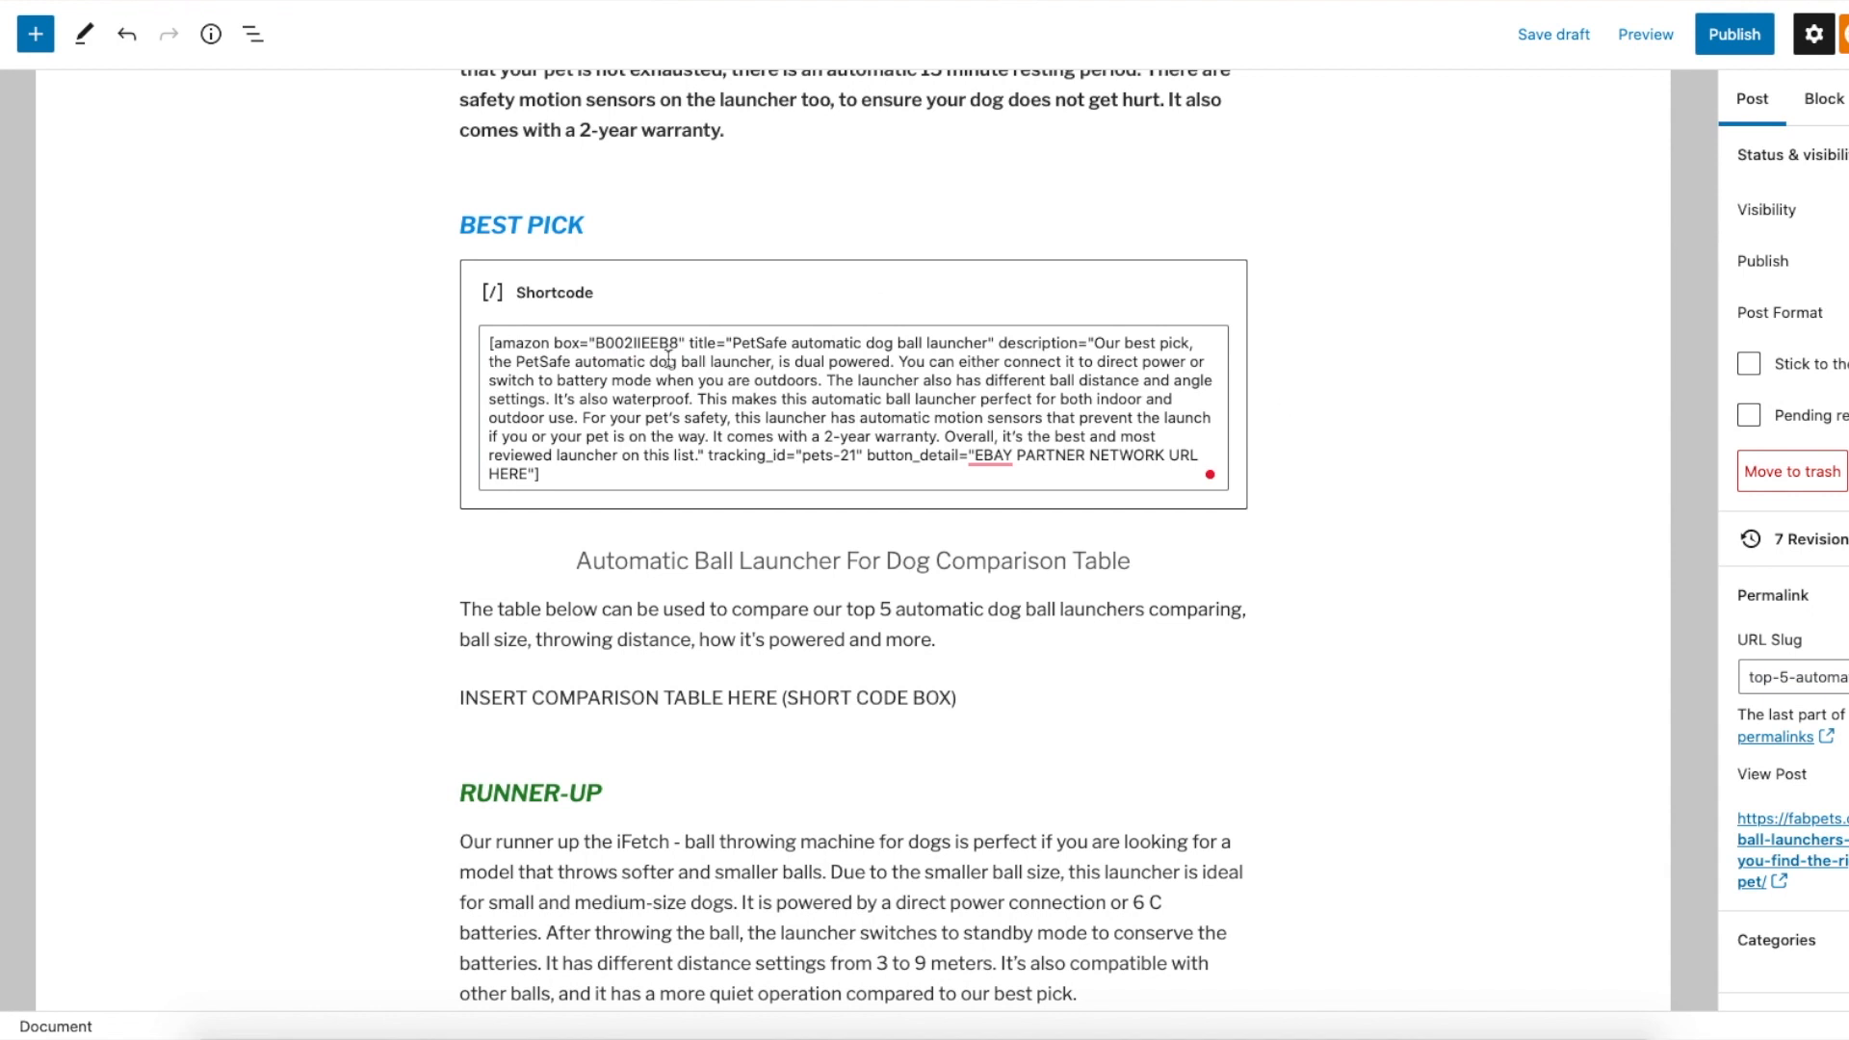
pyautogui.scroll(-3, 963, 507)
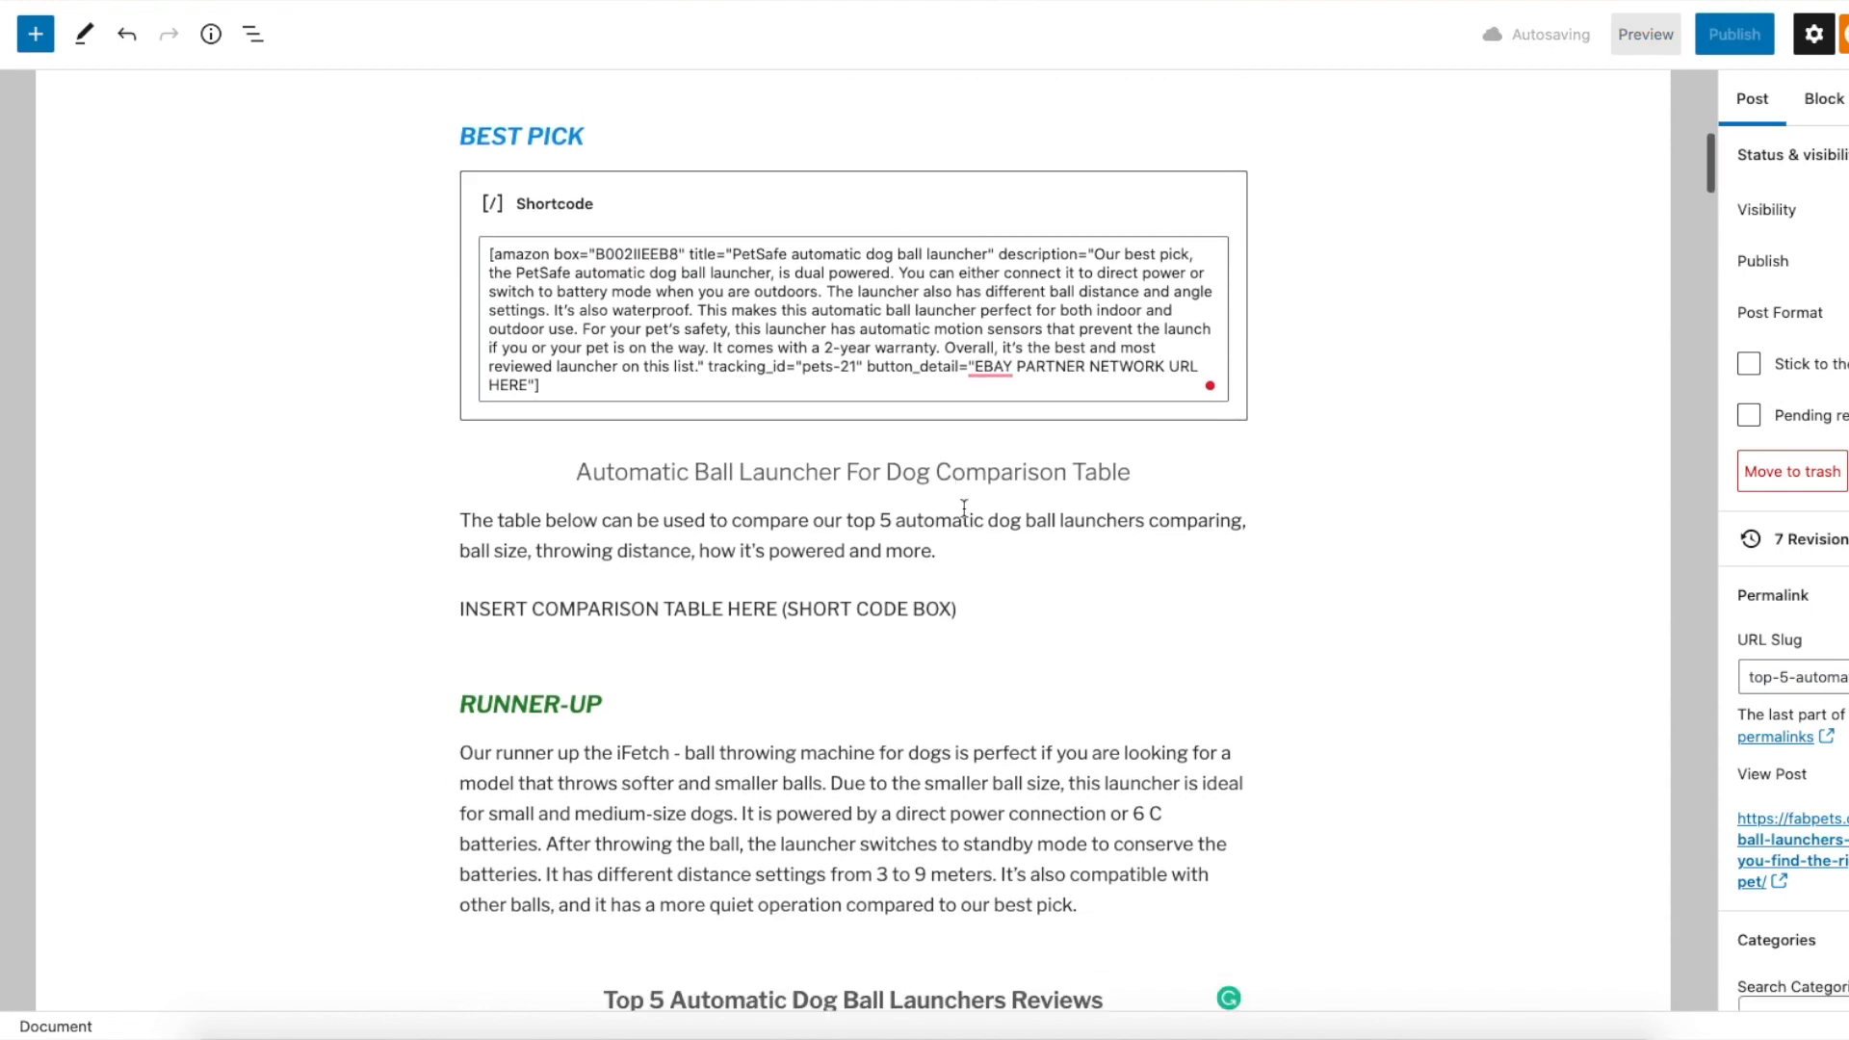
pyautogui.scroll(2, 799, 331)
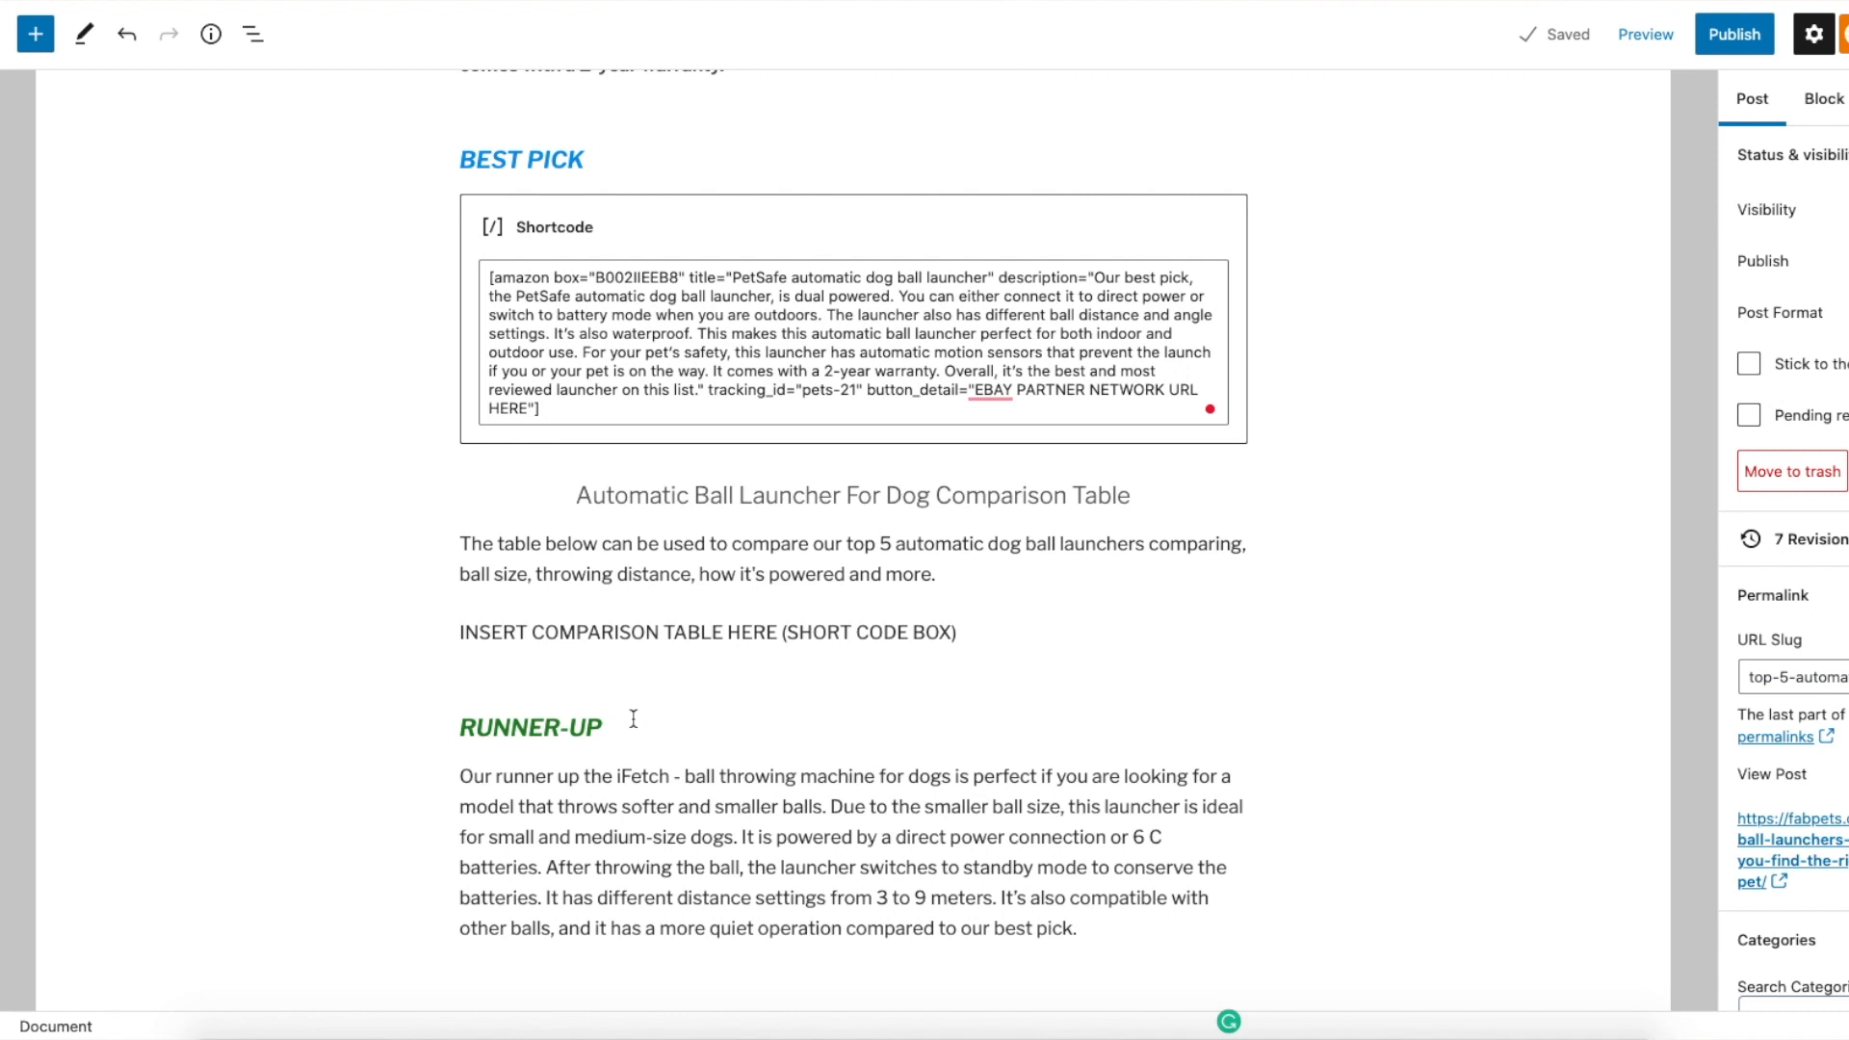
# Add a Shortcode block under the RUNNER-UP heading and paste the Best Pick & Runner Up Box shortcode template into it
pyautogui.click(630, 720)
pyautogui.scroll(-3, 628, 718)
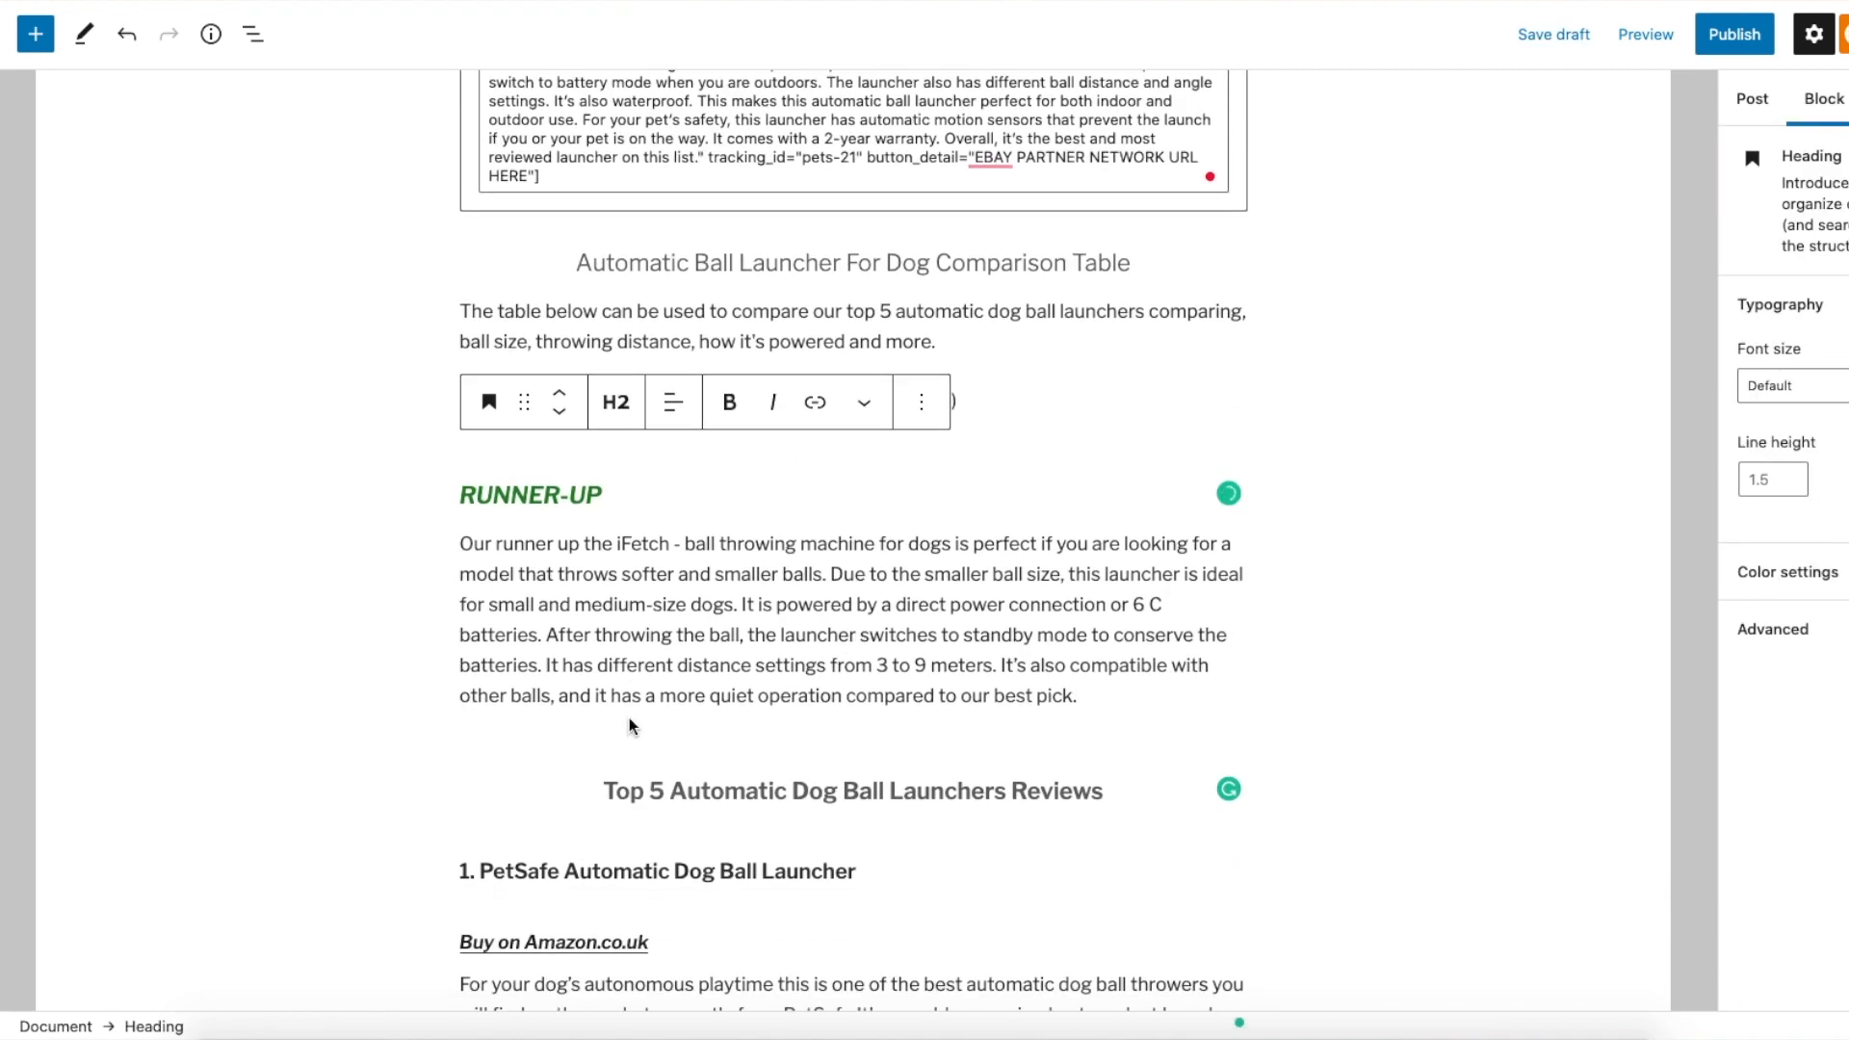
pyautogui.press('Return')
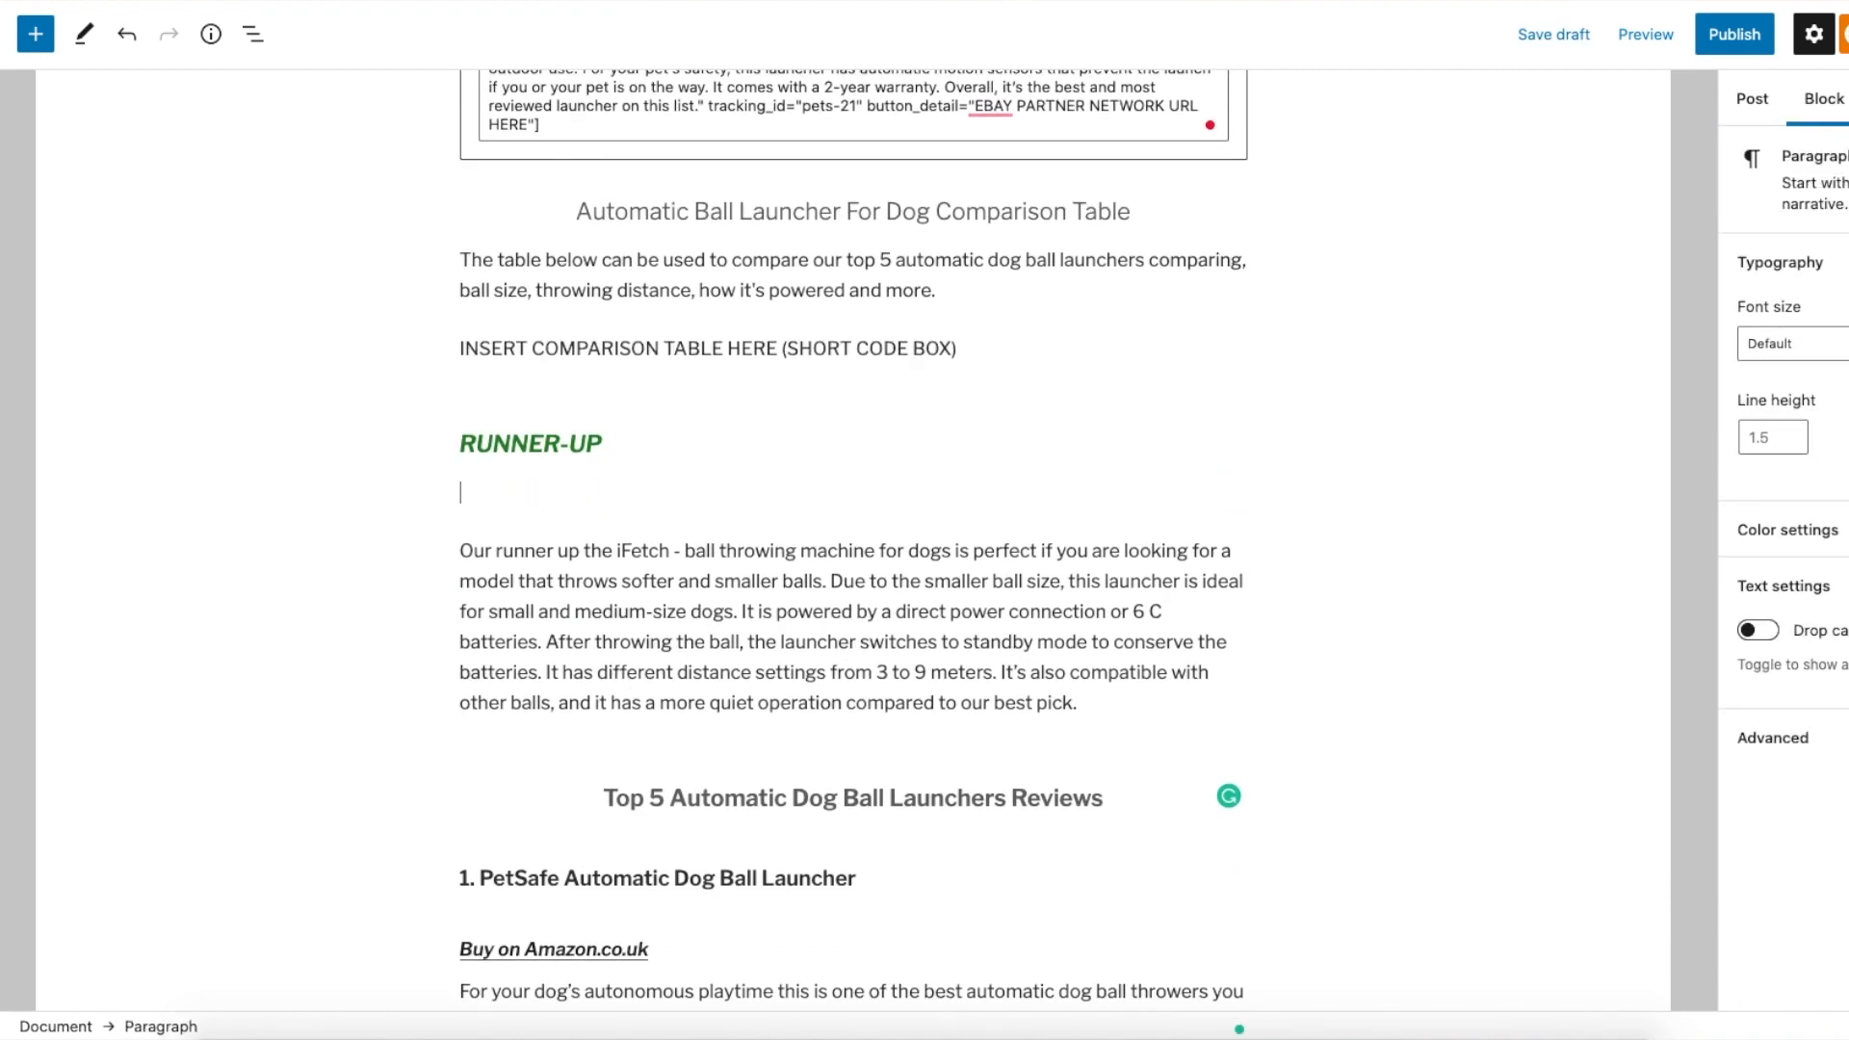
pyautogui.write('/short')
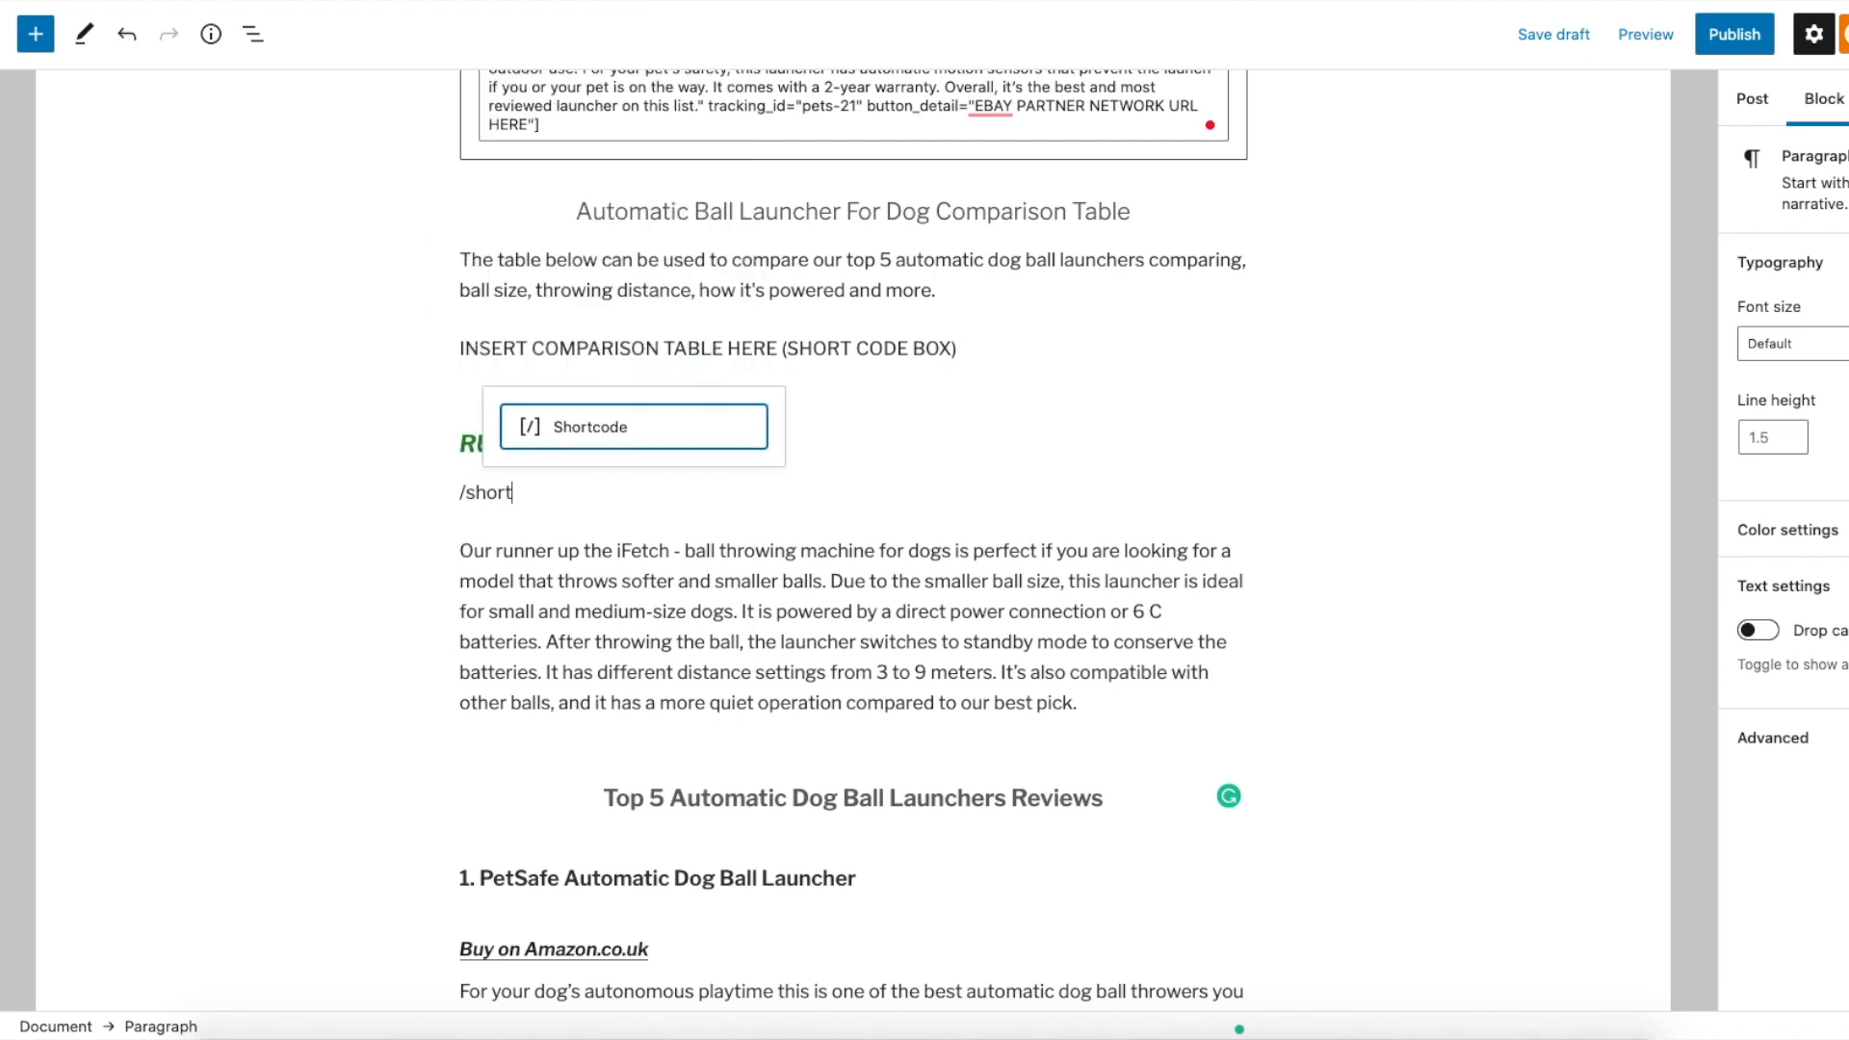
pyautogui.click(610, 445)
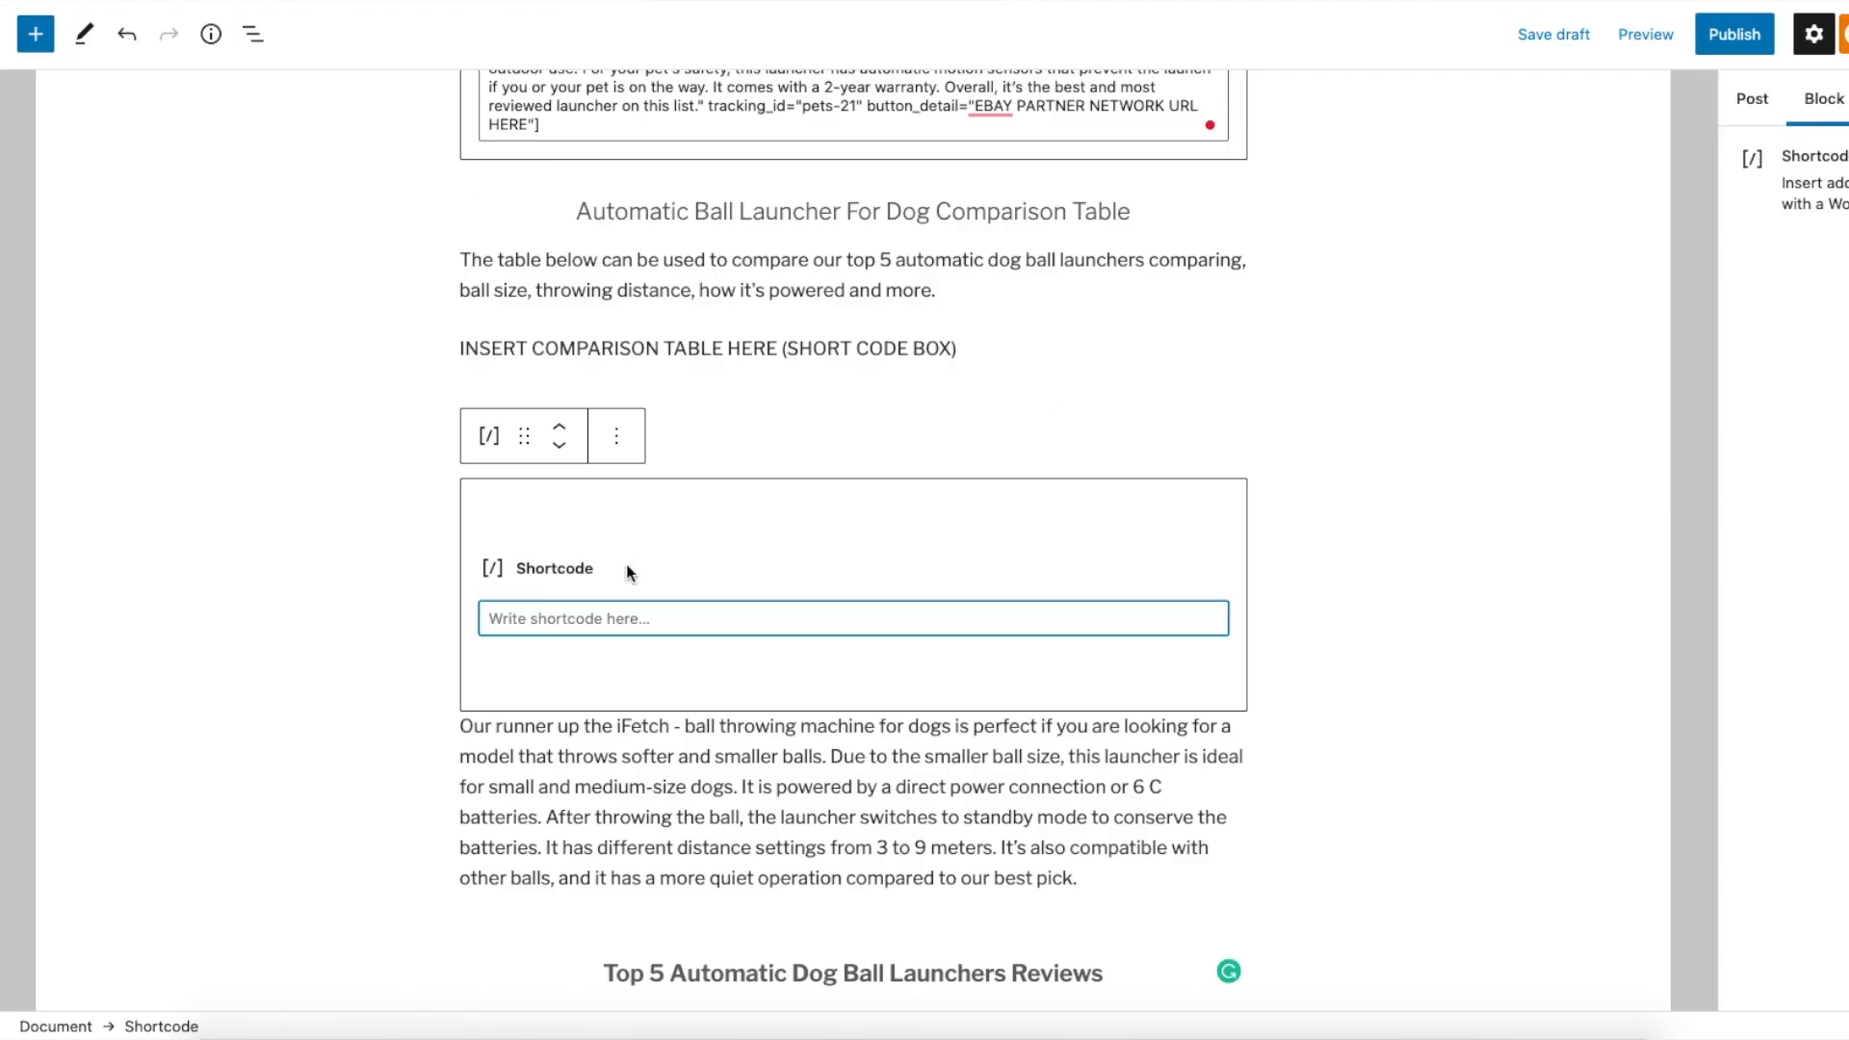
pyautogui.write('[amazon box="B002IIIEB8" title="NAME OF PRODUCT HERE" description="SMALL PARAGRAPH ABOUT PRODUCT HERE" tracking_id="pets-21" button_detail="EBAY PARTNER NETWORK URL HERE"]')
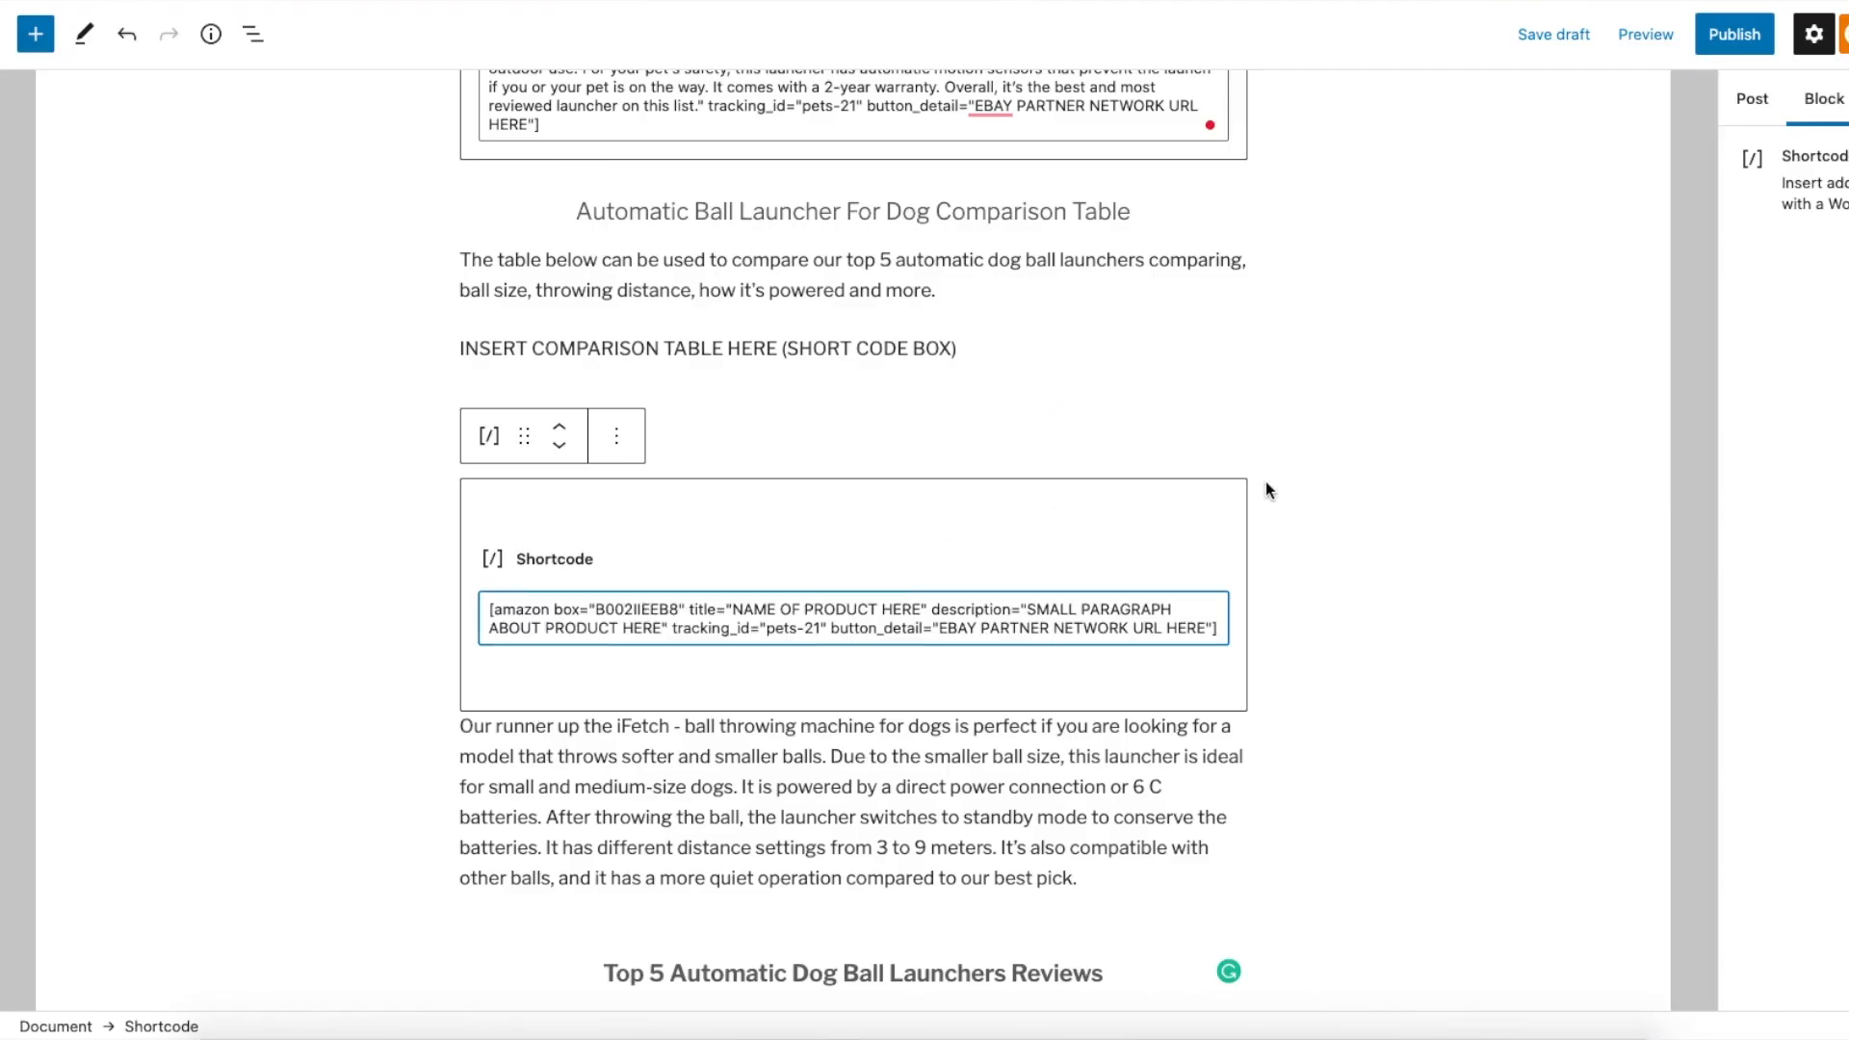
pyautogui.click(1303, 484)
# Replace the title placeholder in the Runner-up shortcode with "iFetch ball throwing machine", copied from the paragraph below without its hyphen
pyautogui.scroll(-3, 1303, 484)
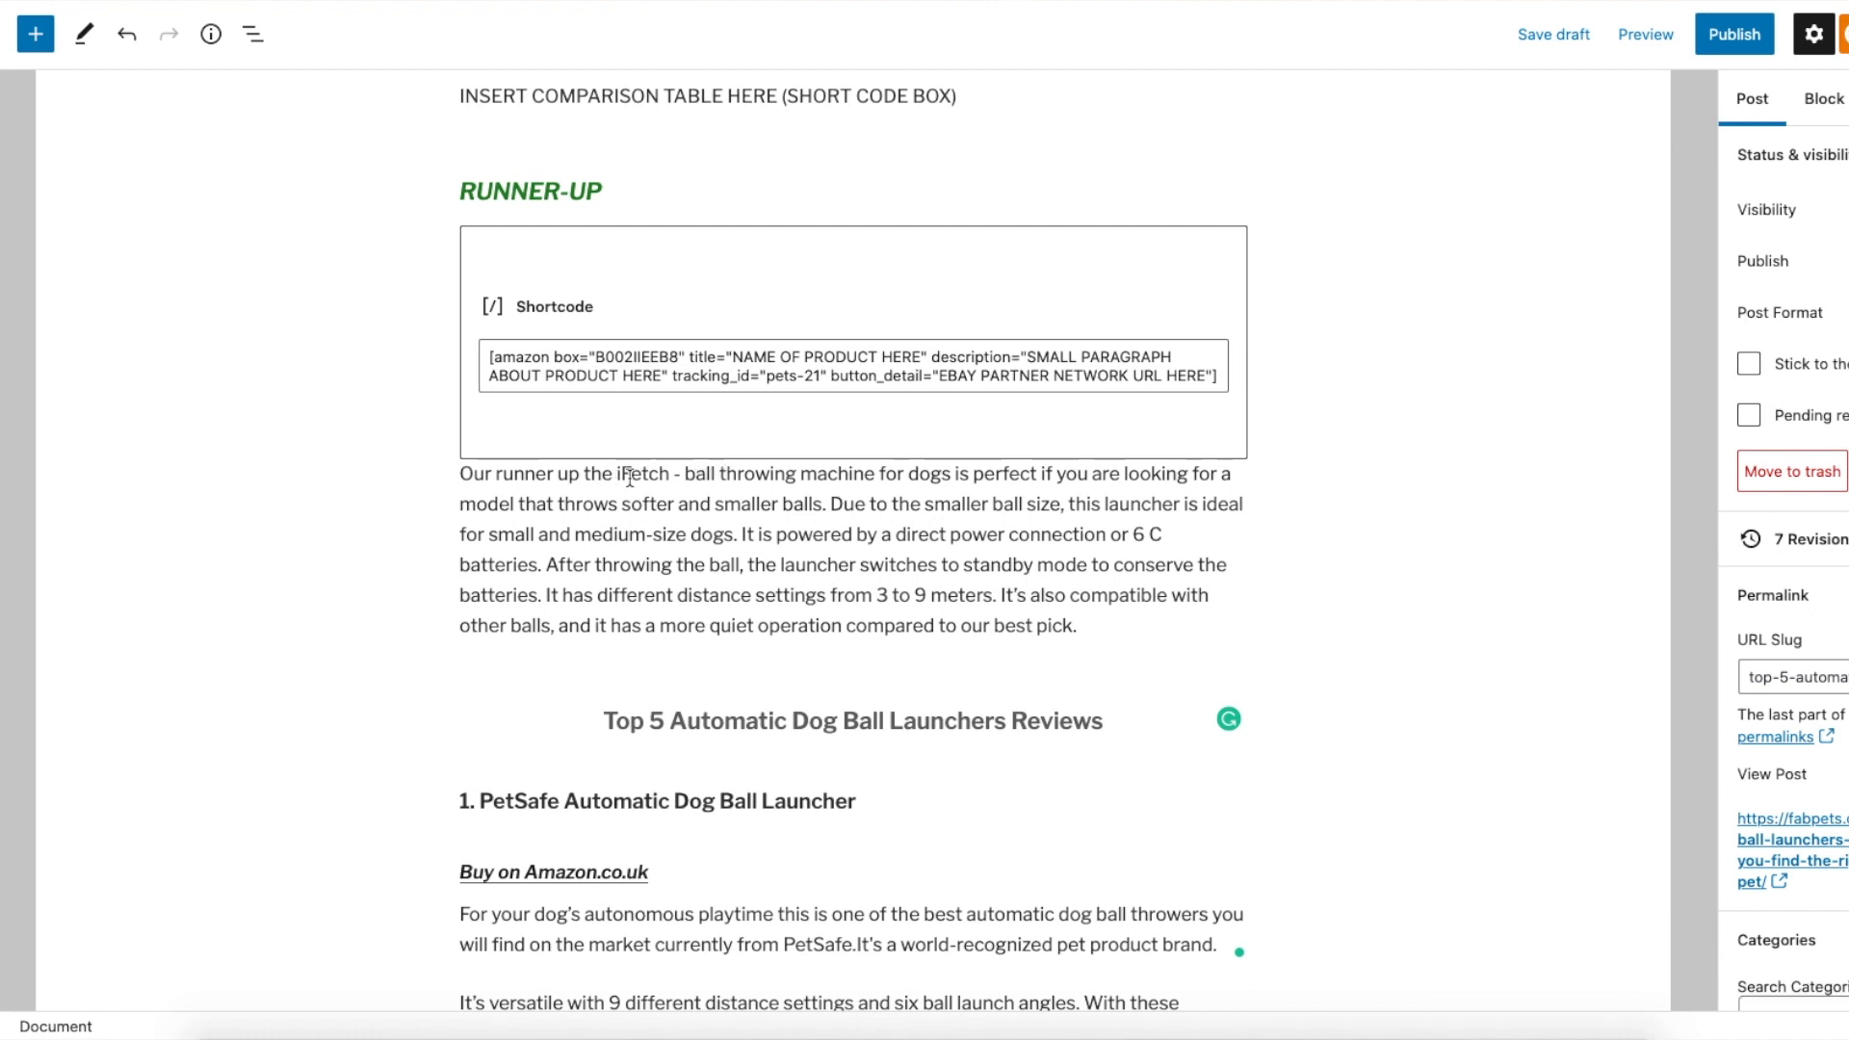
pyautogui.scroll(-1, 706, 539)
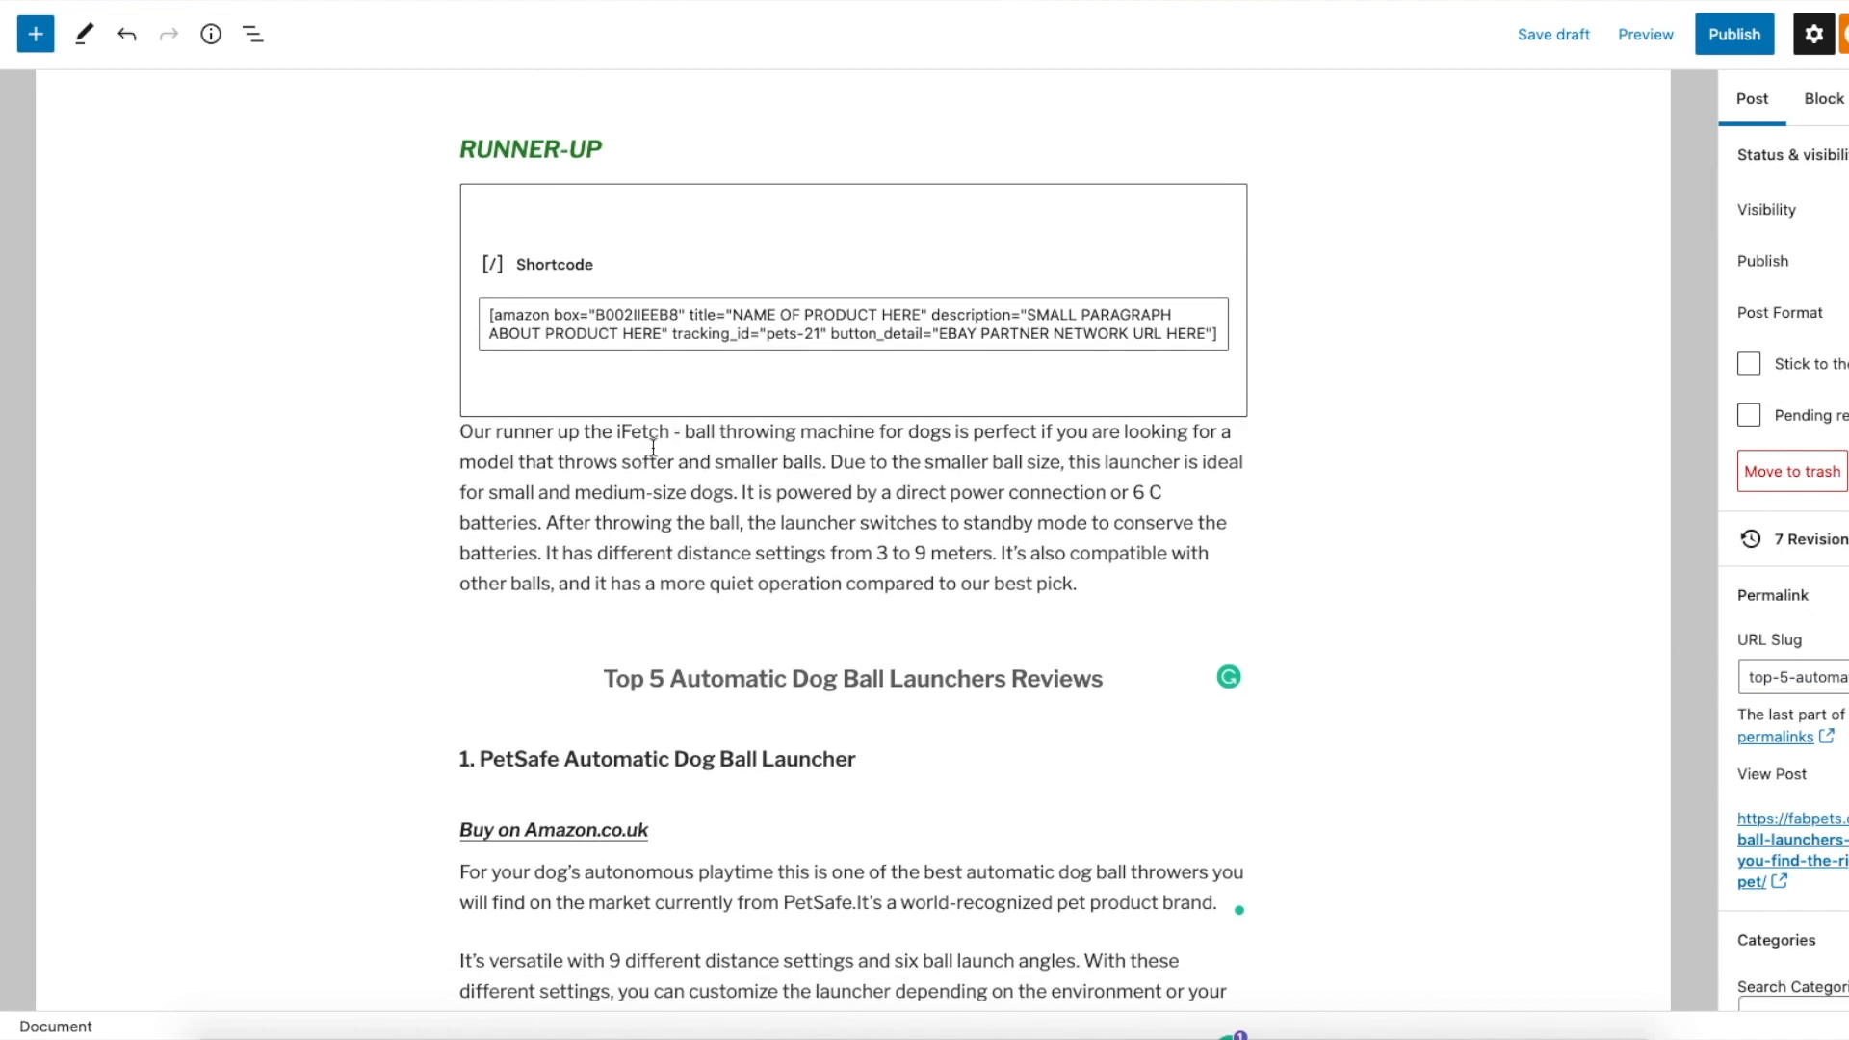
pyautogui.moveTo(616, 429)
pyautogui.mouseDown()
pyautogui.moveTo(867, 424)
pyautogui.moveTo(616, 429)
pyautogui.mouseUp()
pyautogui.hotkey('ctrl', 'c')
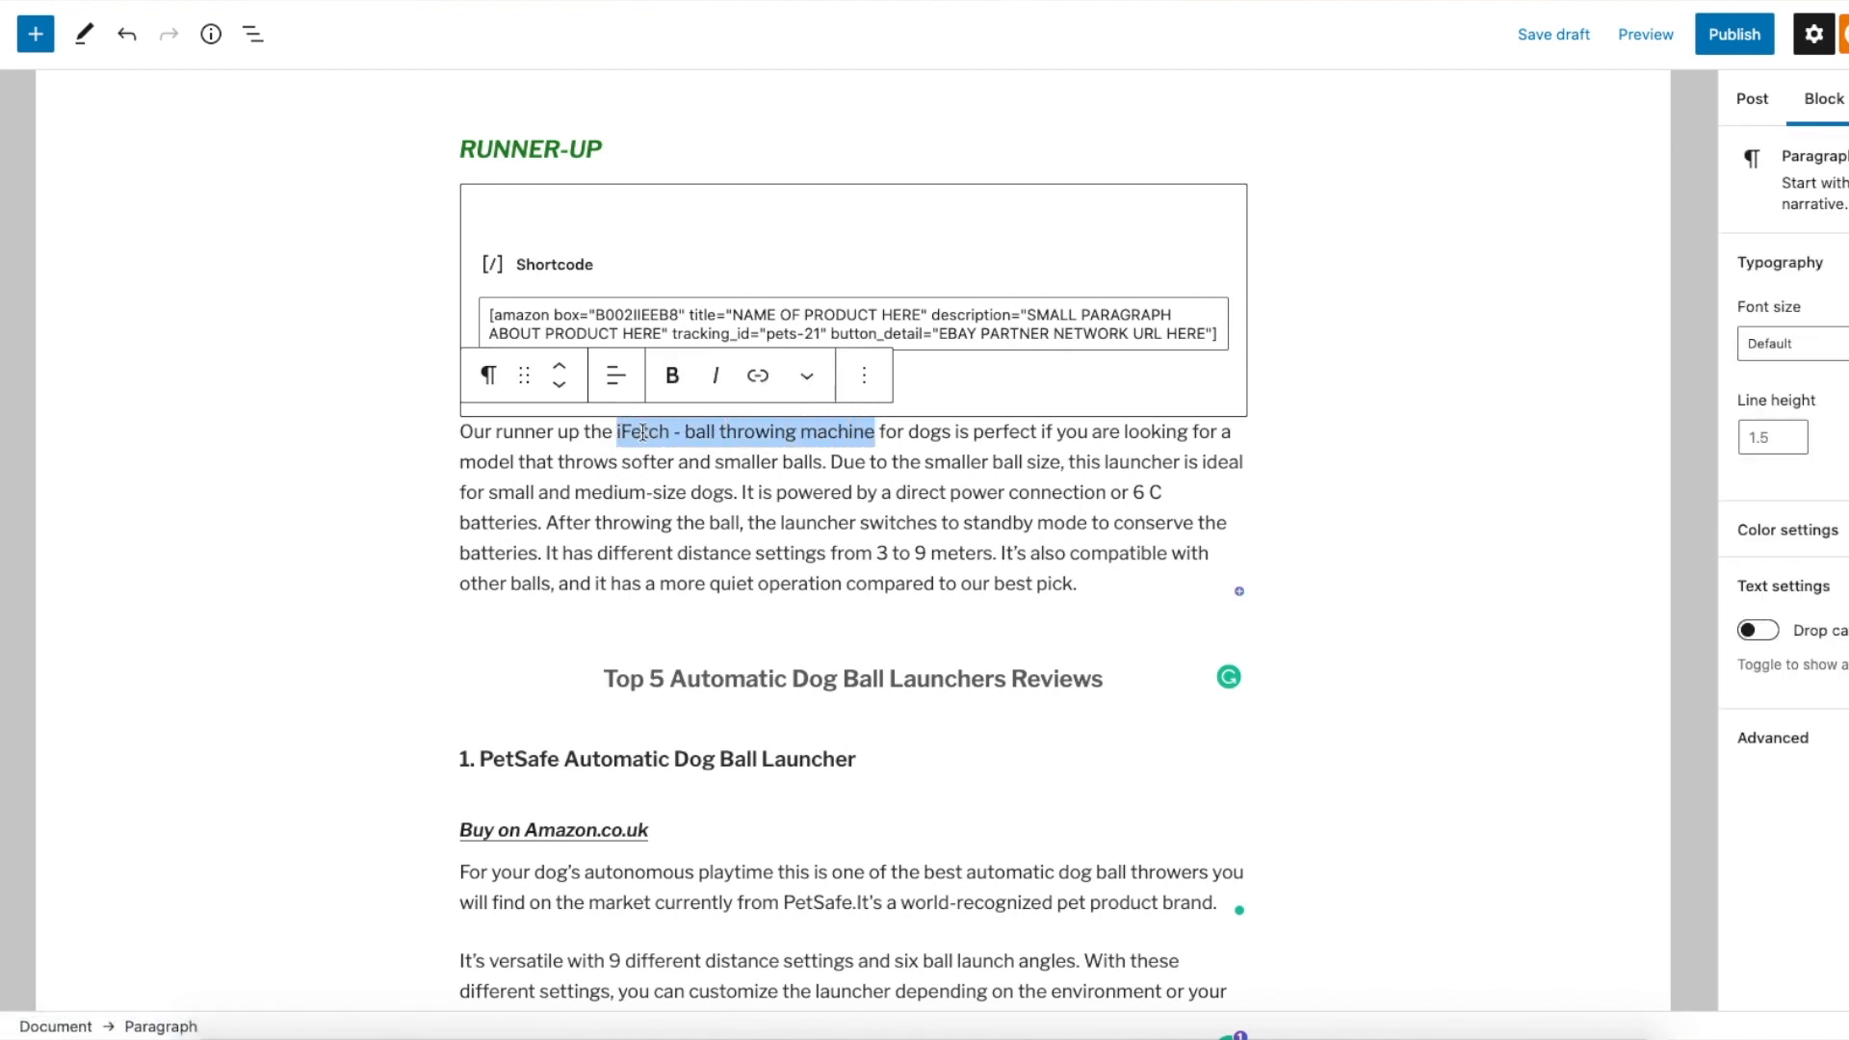
pyautogui.moveTo(731, 308); pyautogui.dragTo(920, 306)
pyautogui.hotkey('ctrl', 'v')
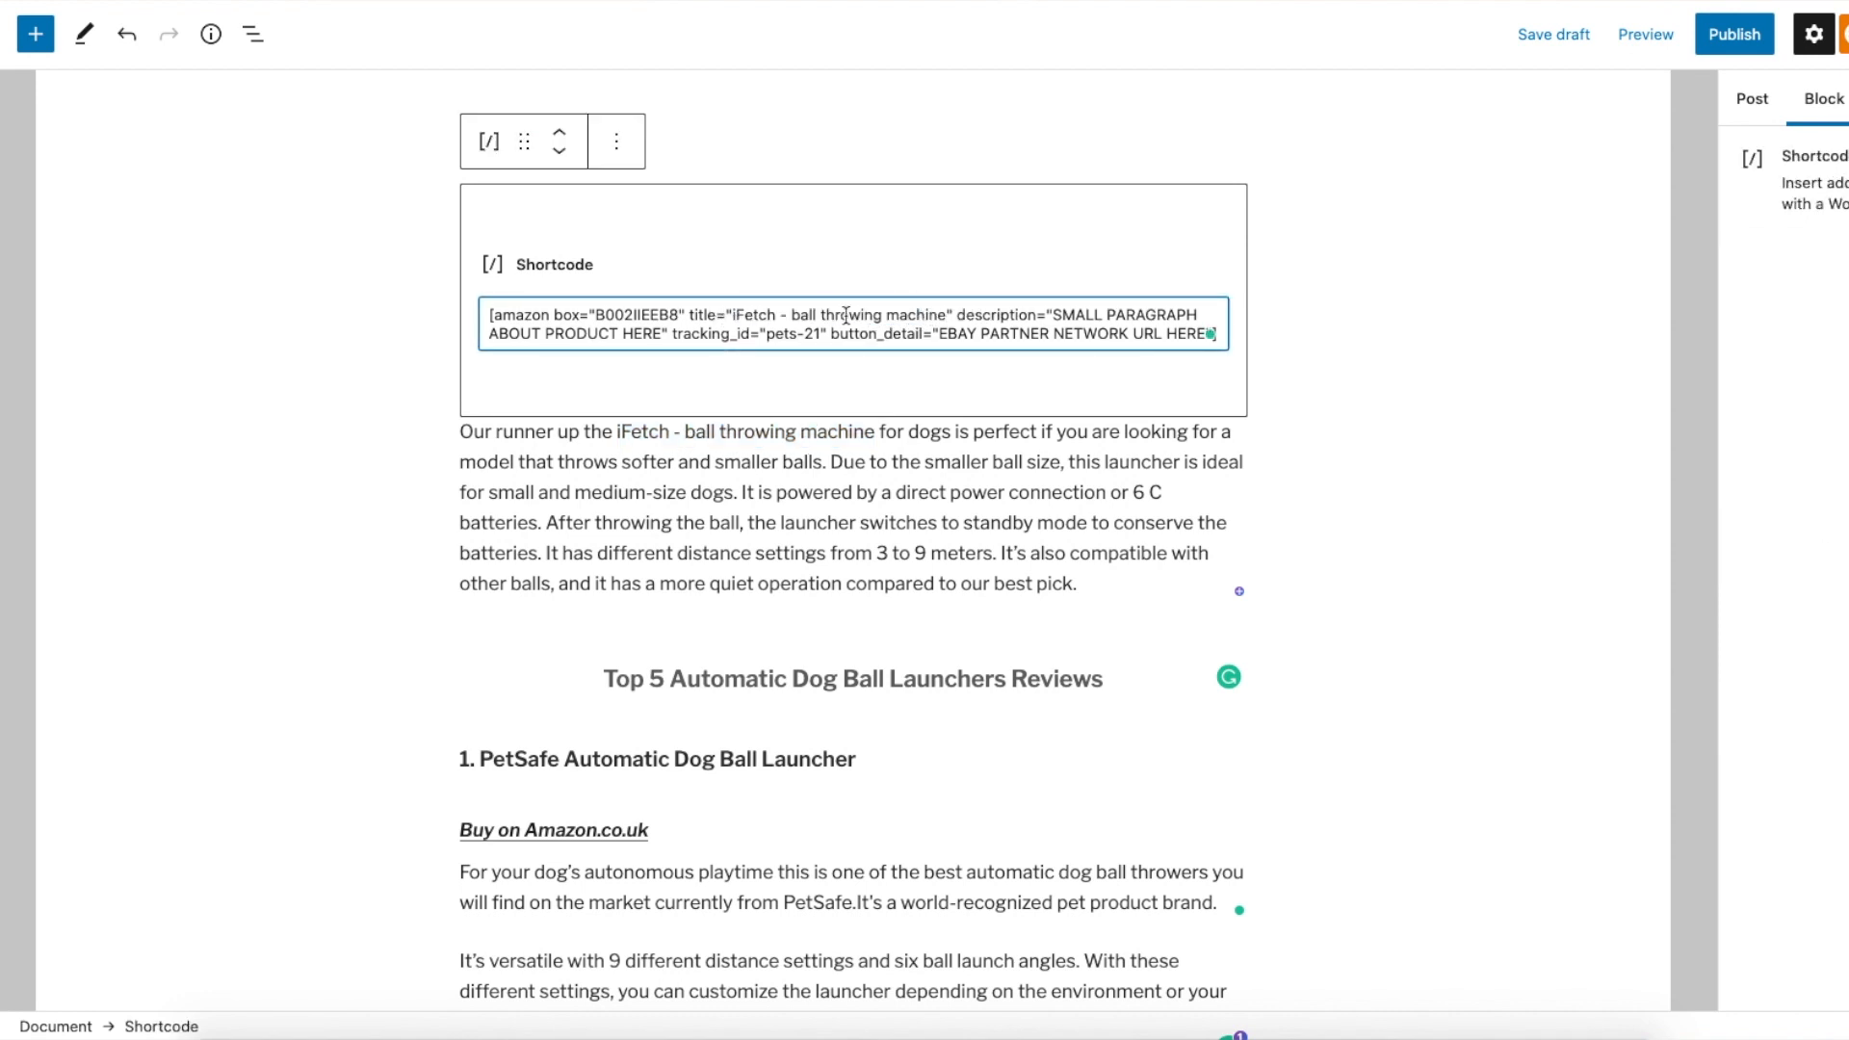
pyautogui.click(791, 314)
pyautogui.press('BackSpace')
pyautogui.press('BackSpace')
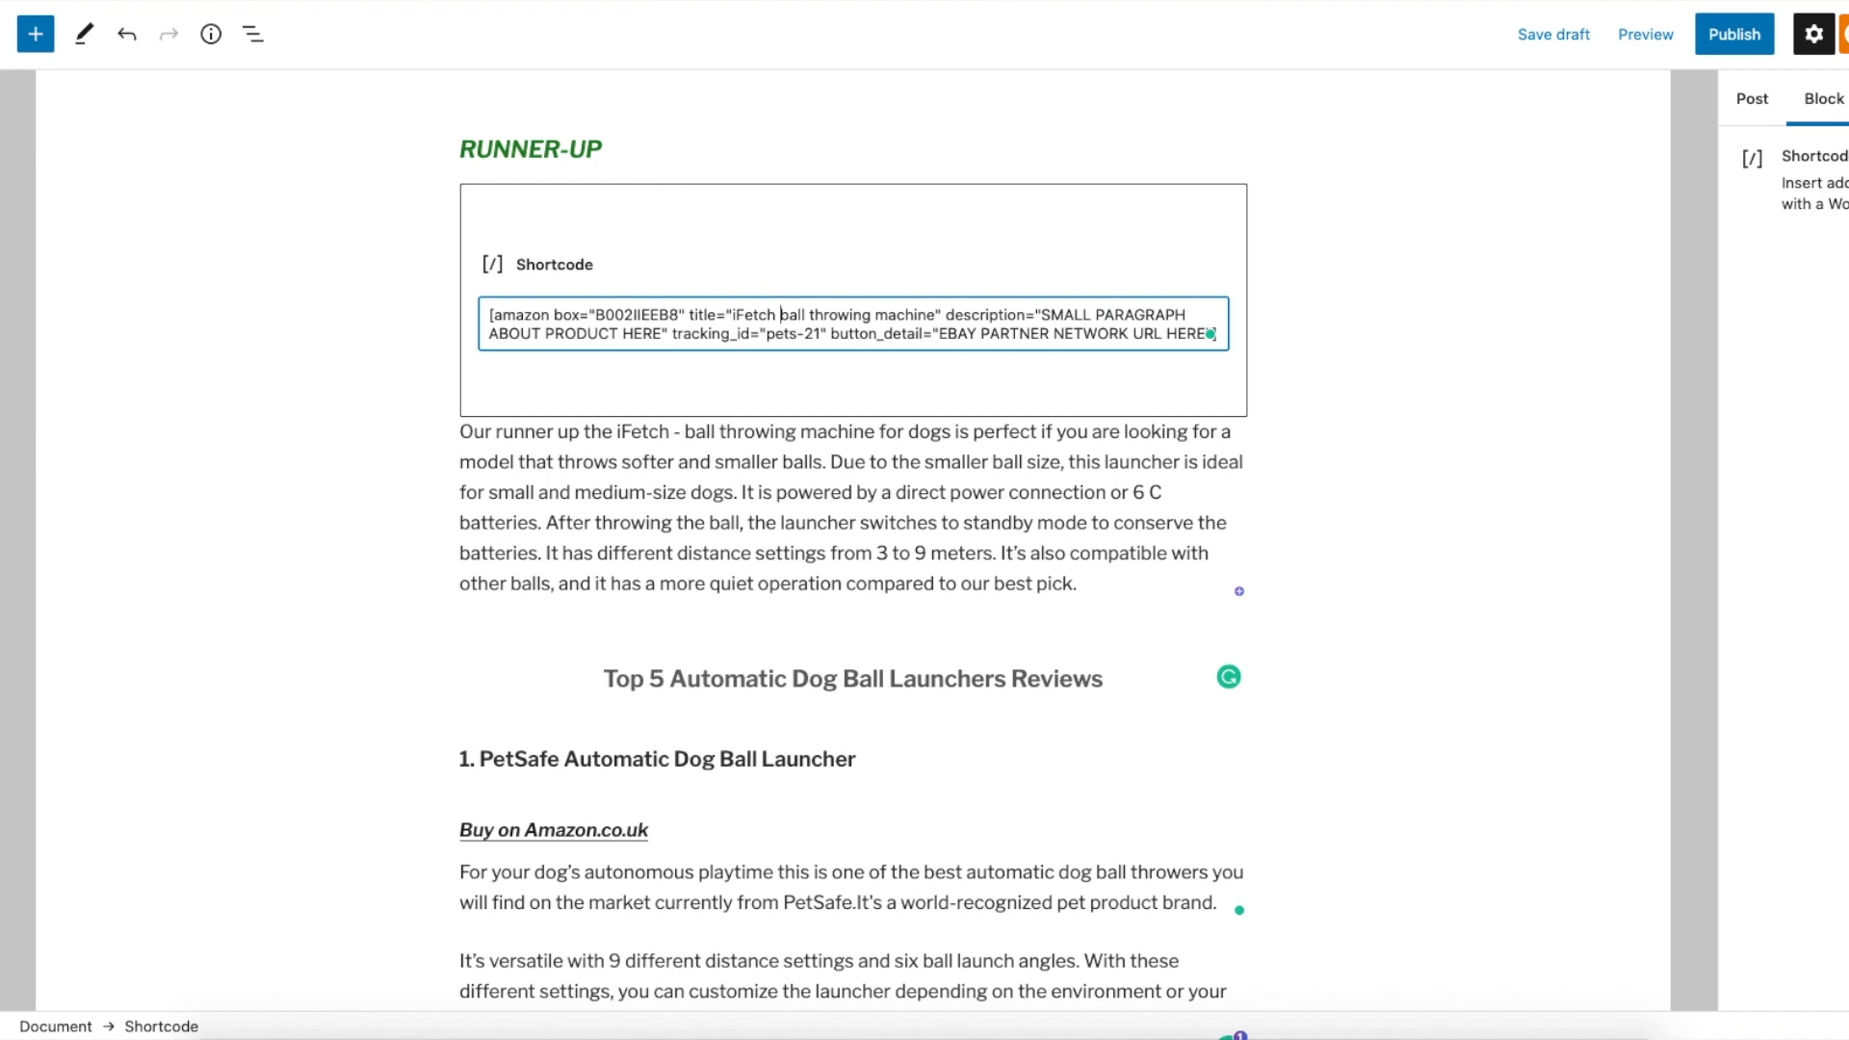
# Move the whole Runner-up paragraph into the shortcode's description in place of the placeholder, and remove the empty paragraph left below
pyautogui.click(1378, 326)
pyautogui.moveTo(469, 433); pyautogui.dragTo(1084, 584)
pyautogui.hotkey('ctrl', 'c')
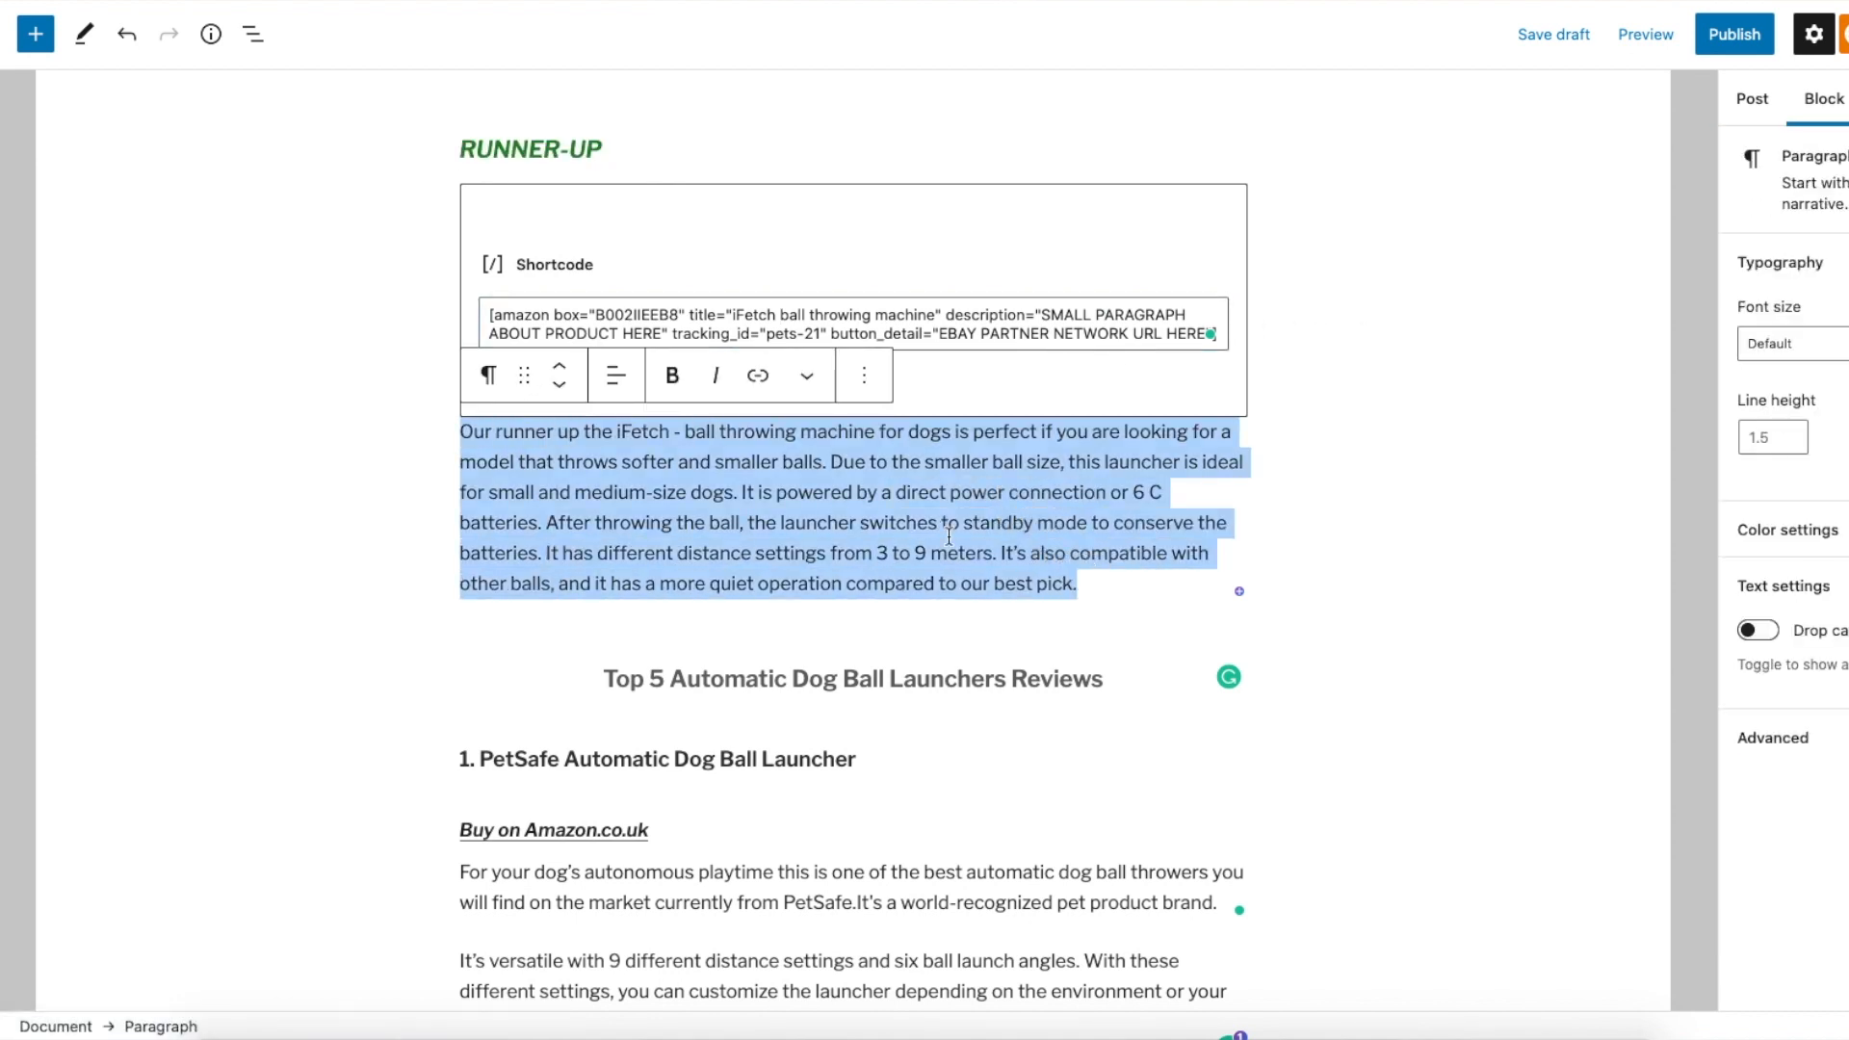
pyautogui.press('BackSpace')
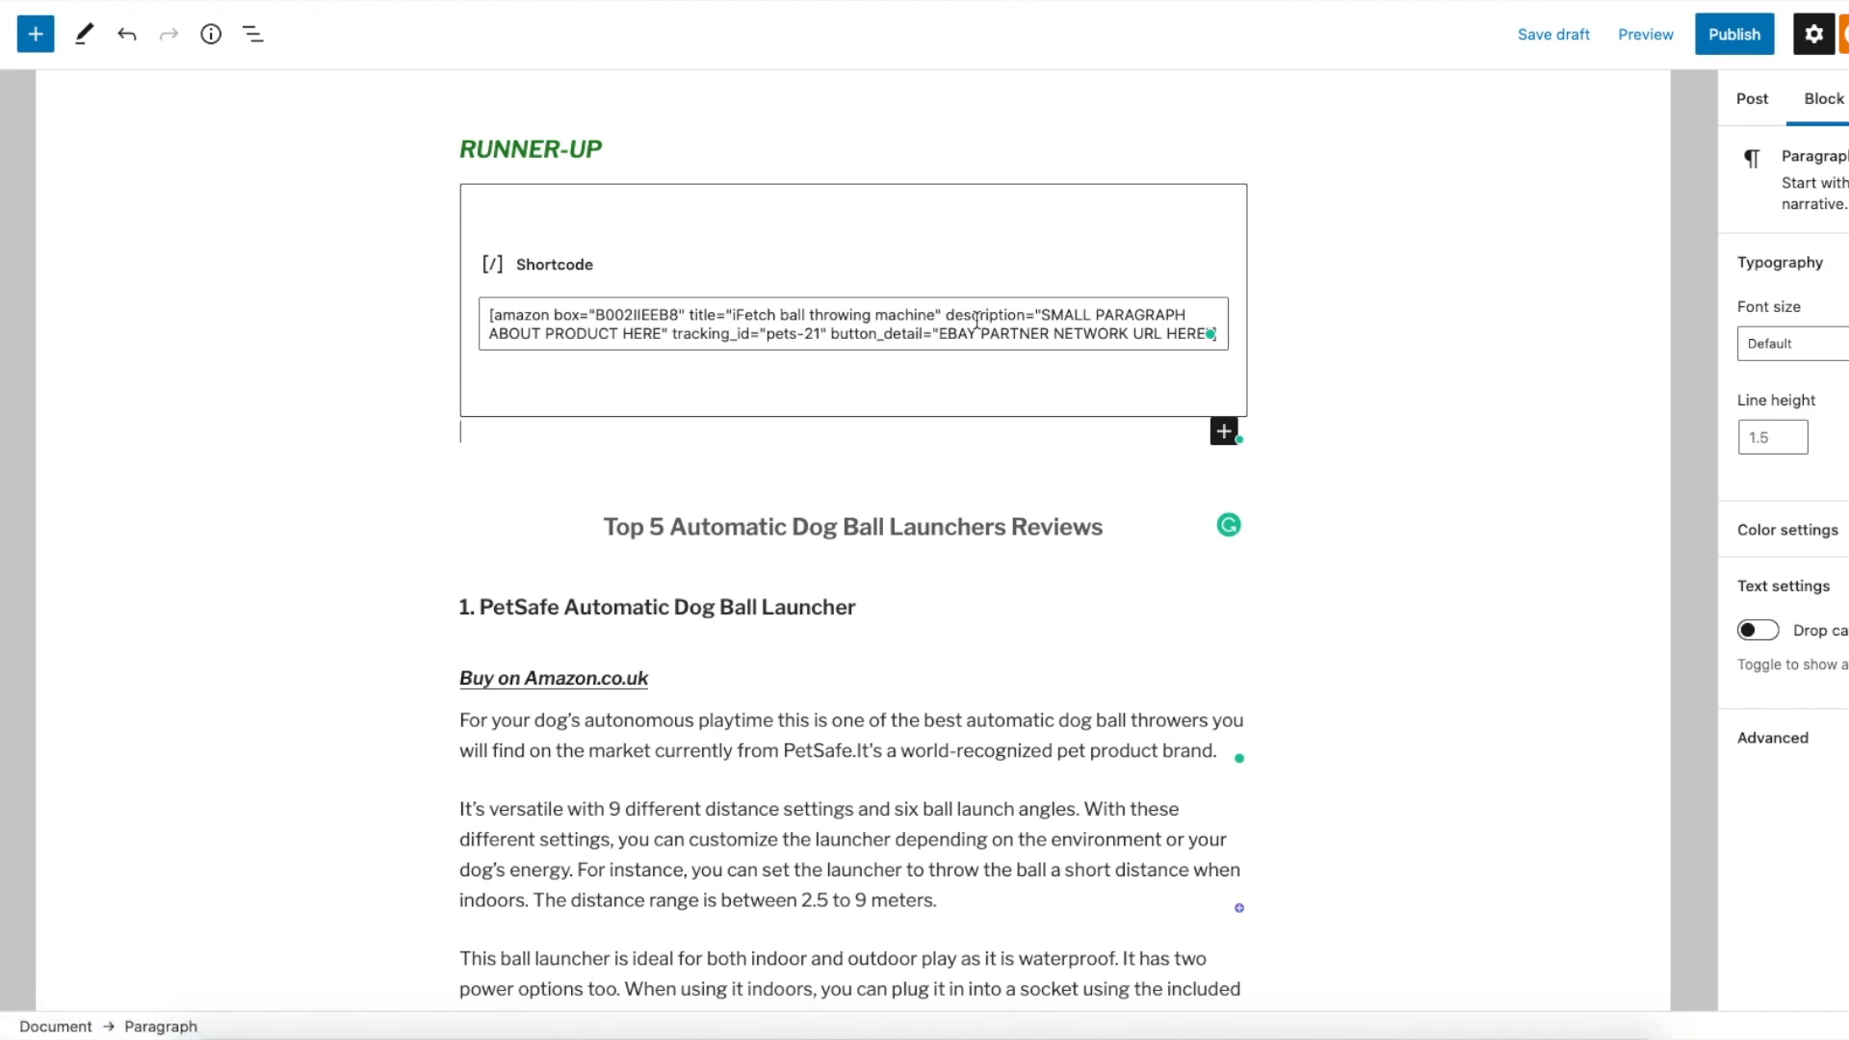
pyautogui.moveTo(1044, 316); pyautogui.dragTo(662, 332)
pyautogui.hotkey('ctrl', 'v')
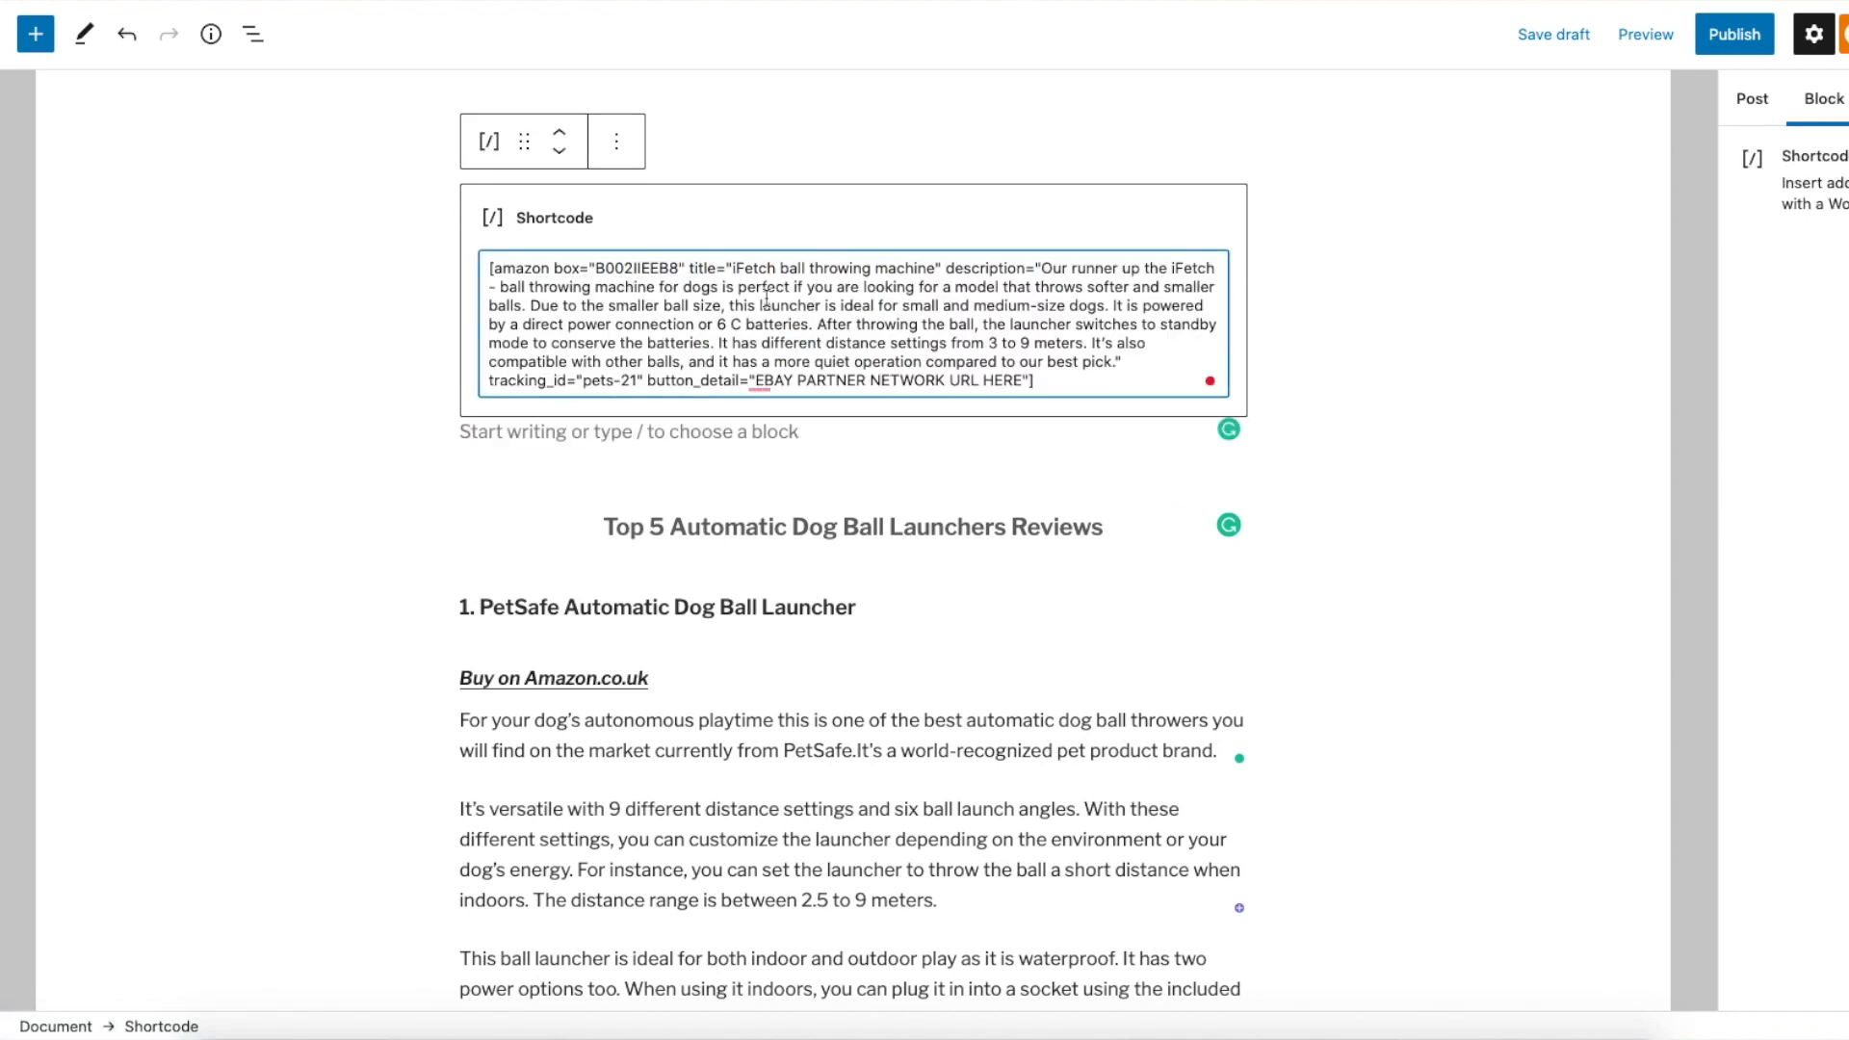
pyautogui.click(1397, 258)
pyautogui.scroll(-1, 878, 345)
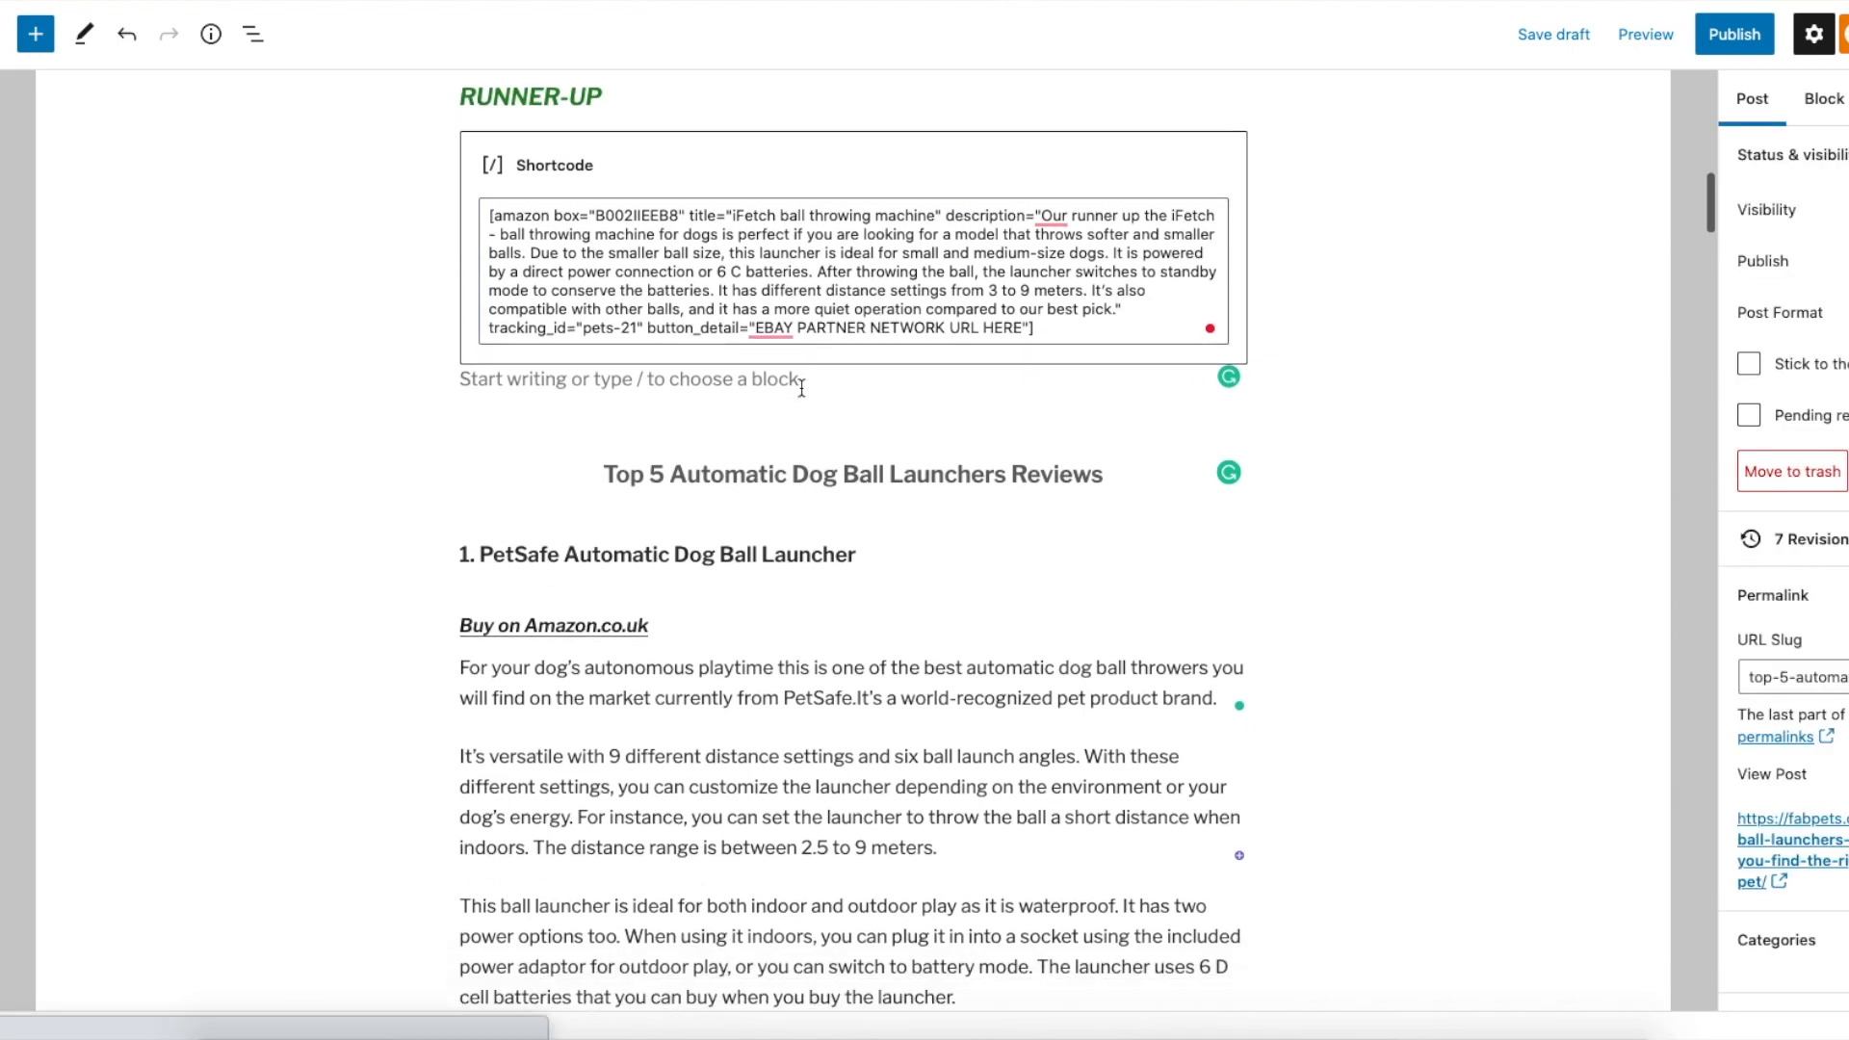
pyautogui.click(801, 388)
pyautogui.press('BackSpace')
# Check the Amazon link of the first review, PetSafe Automatic Dog Ball Launcher, and insert a Shortcode block directly below that link
pyautogui.scroll(-5, 662, 337)
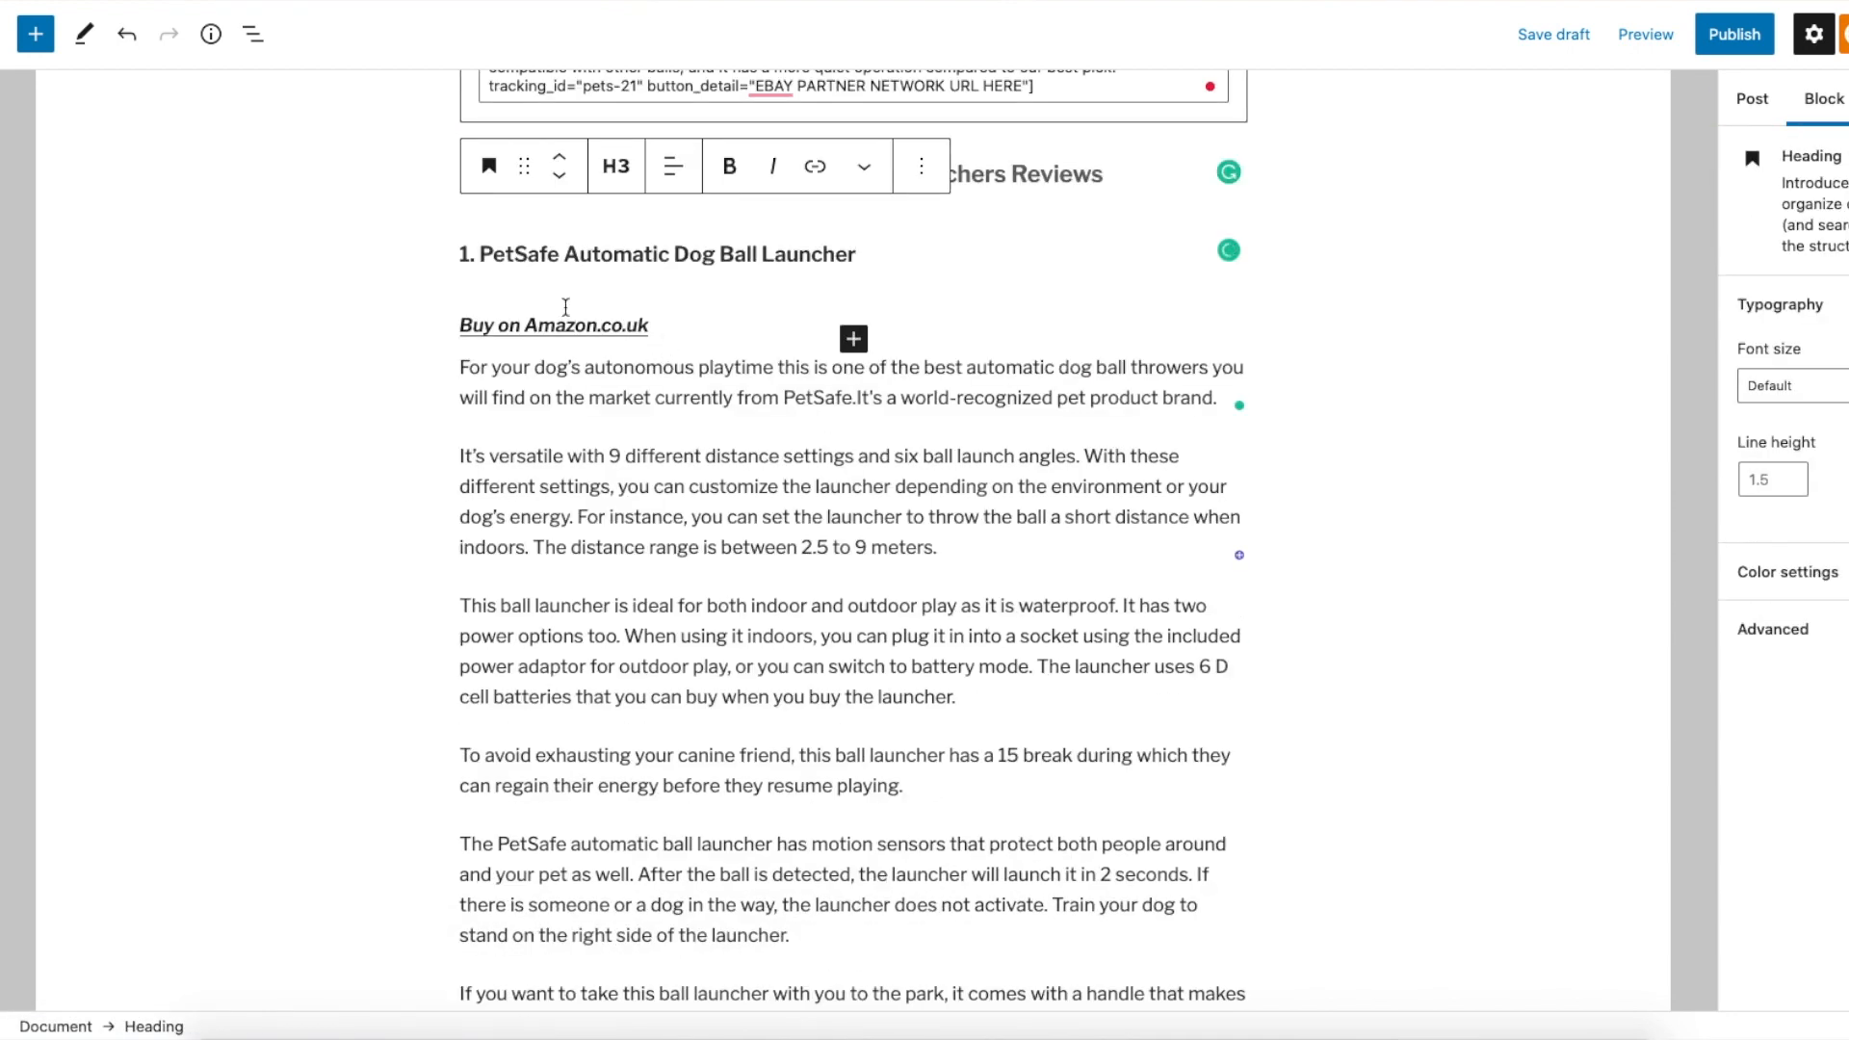
pyautogui.moveTo(506, 252); pyautogui.dragTo(735, 250)
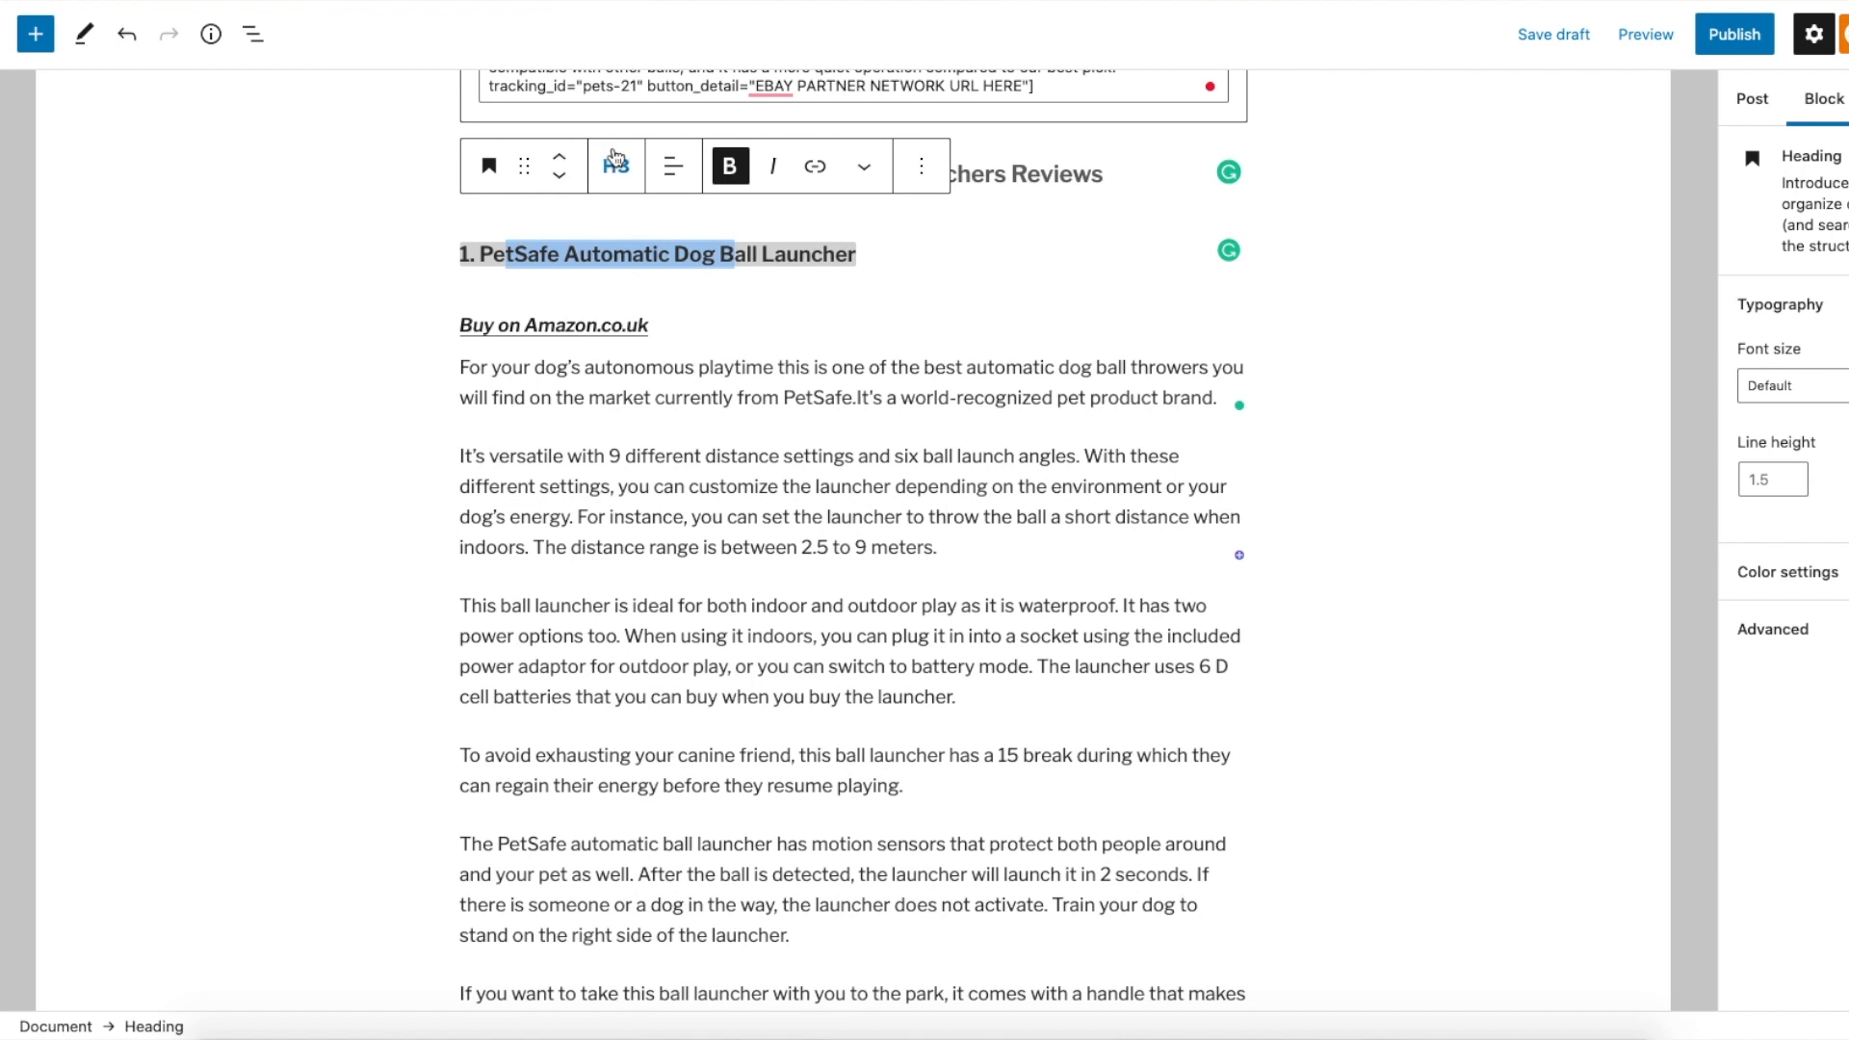
pyautogui.moveTo(654, 319); pyautogui.dragTo(464, 323)
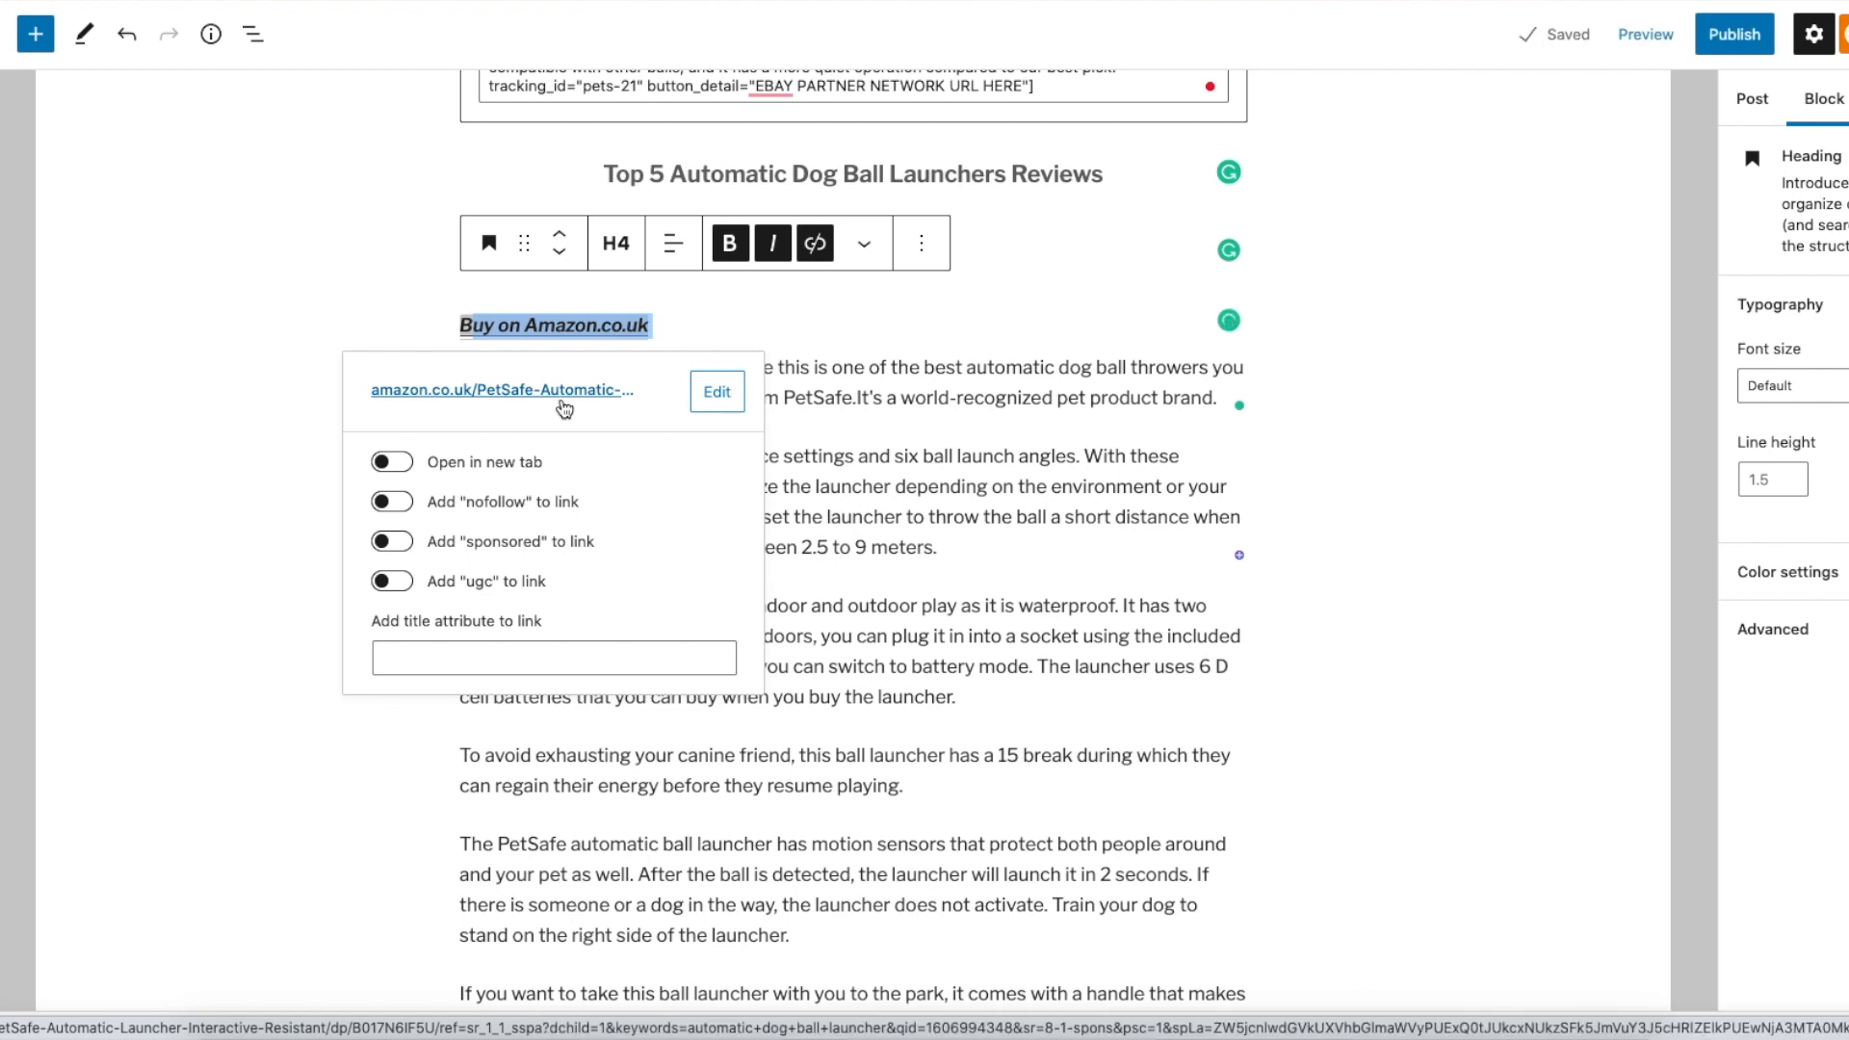
pyautogui.click(750, 289)
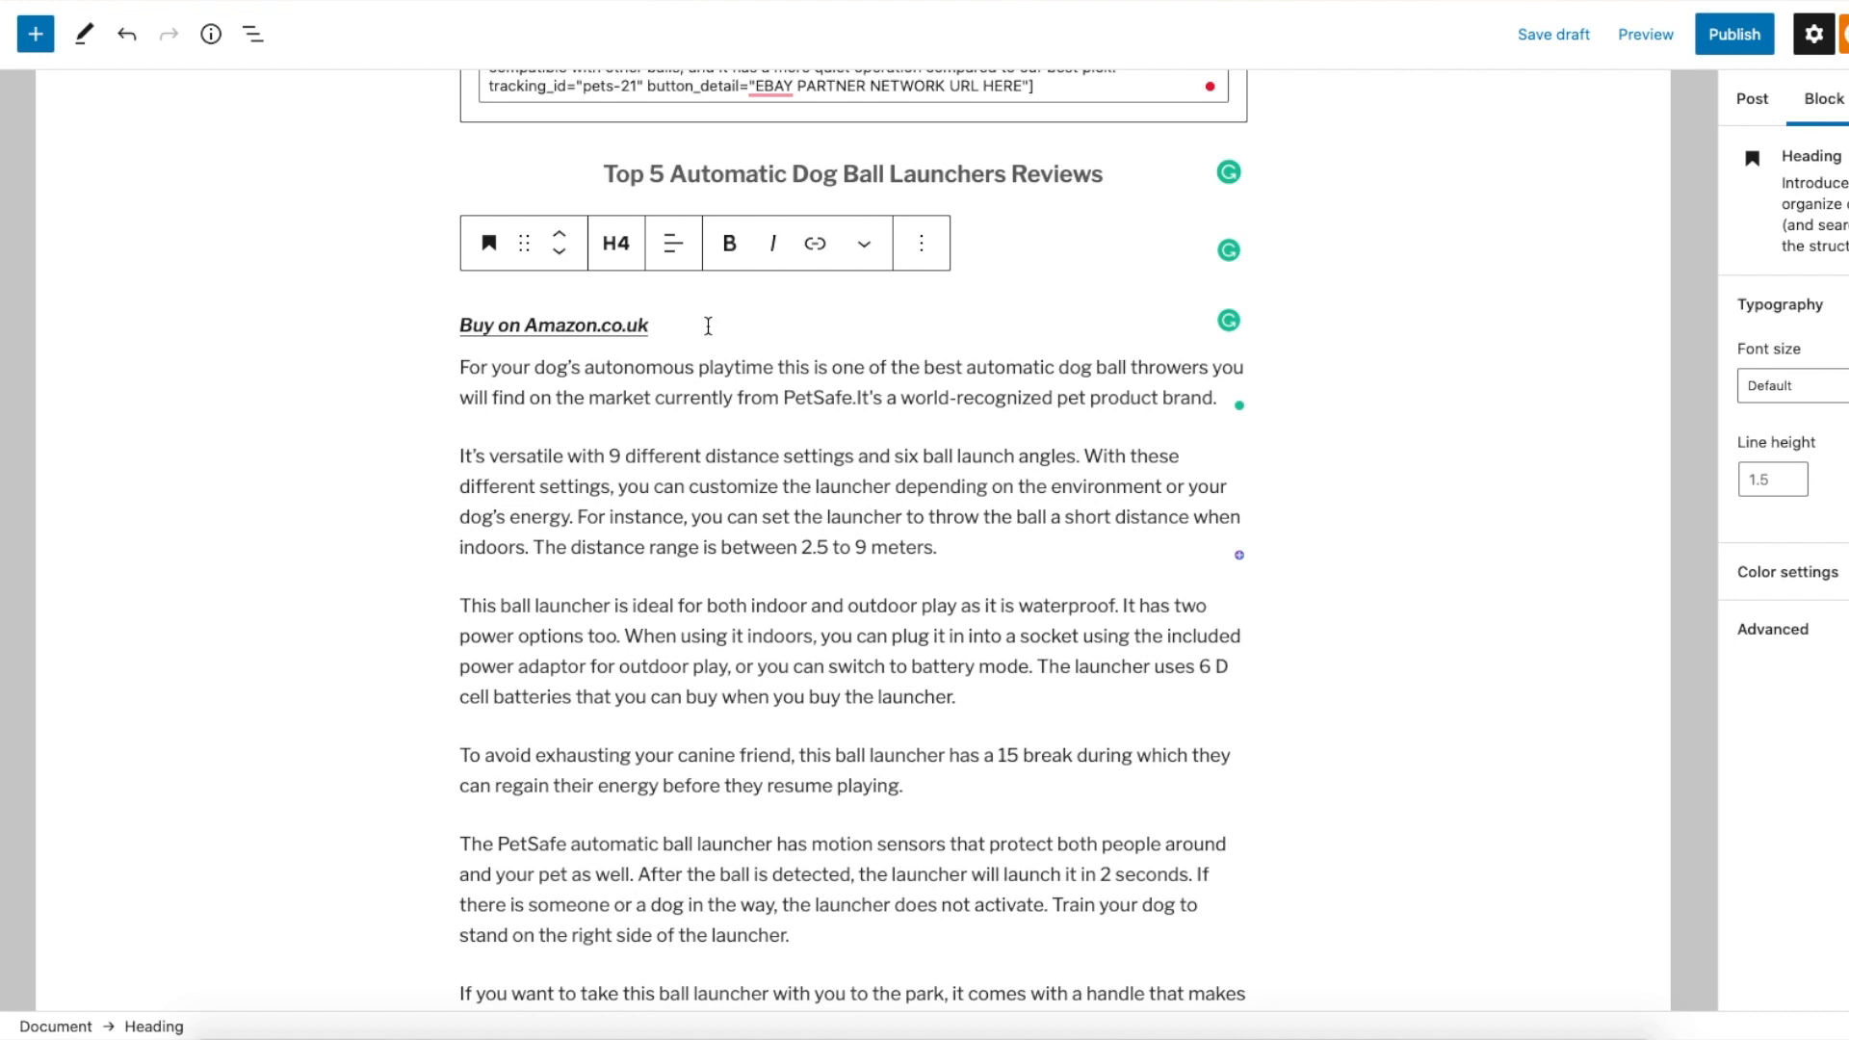
pyautogui.press('Return')
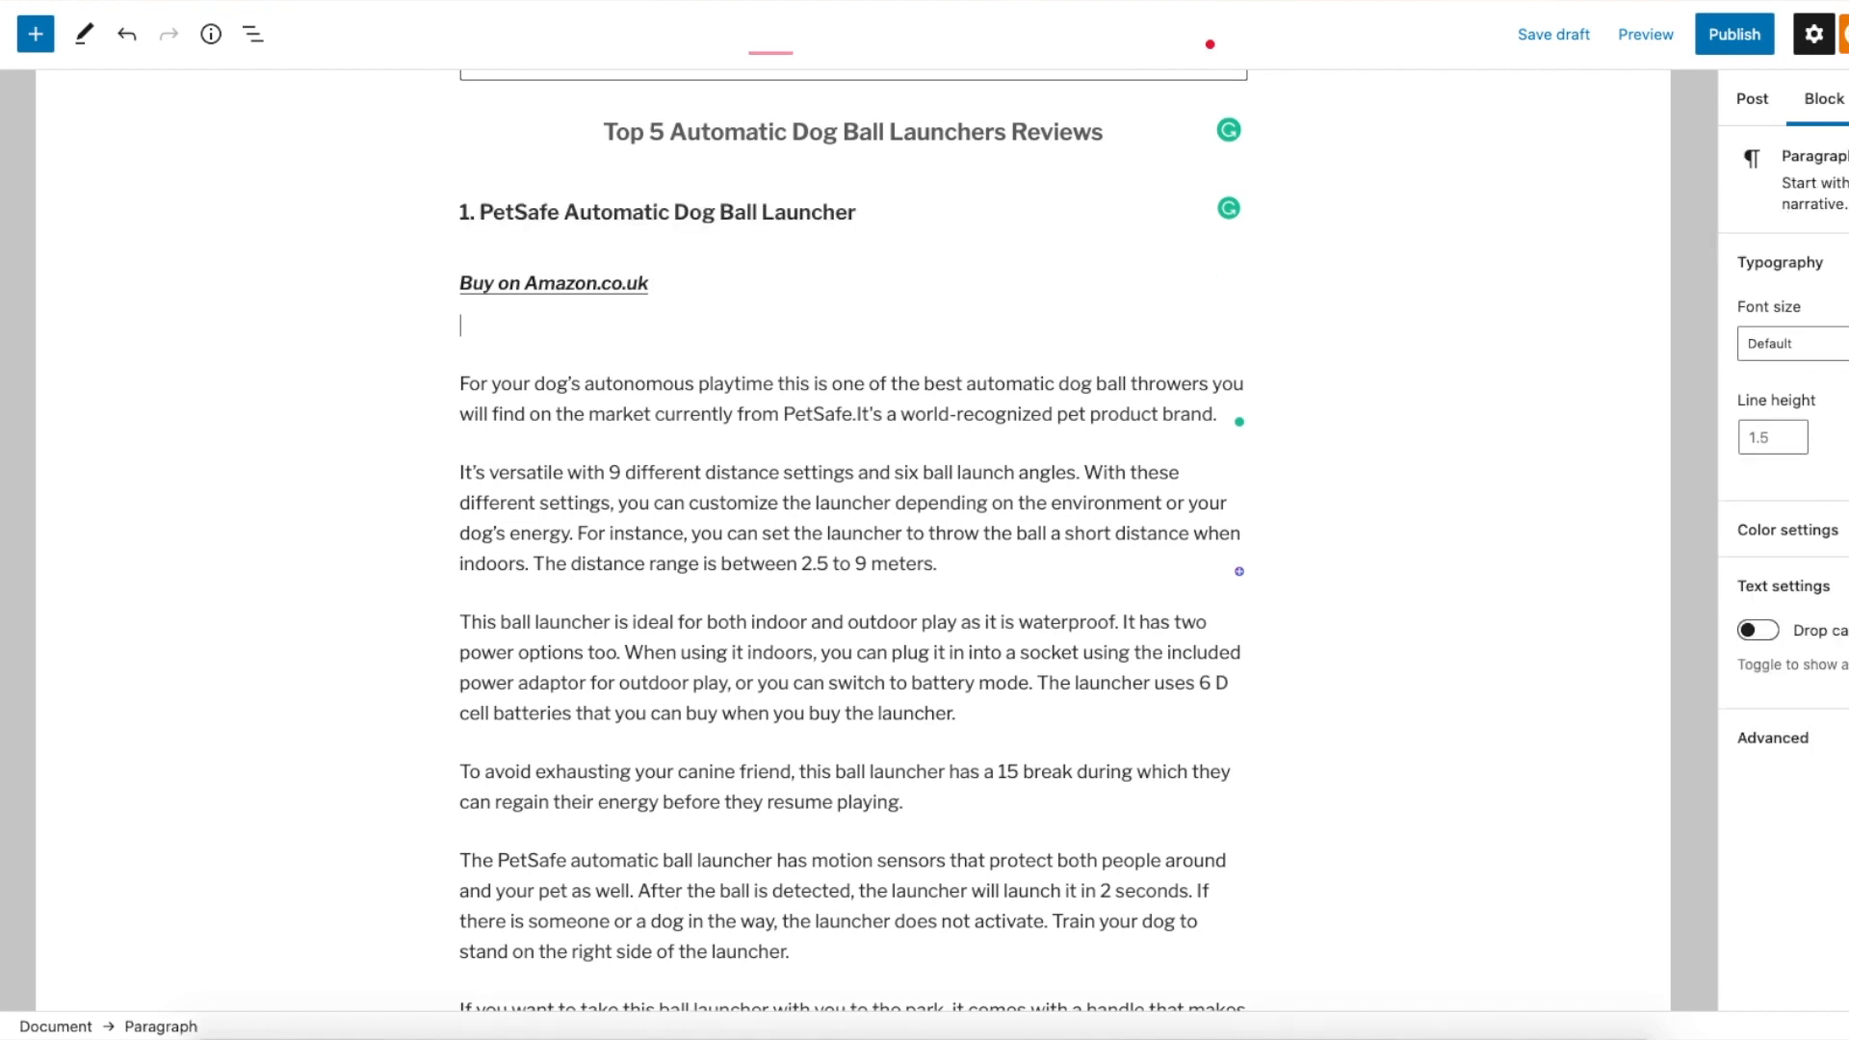
pyautogui.write('/')
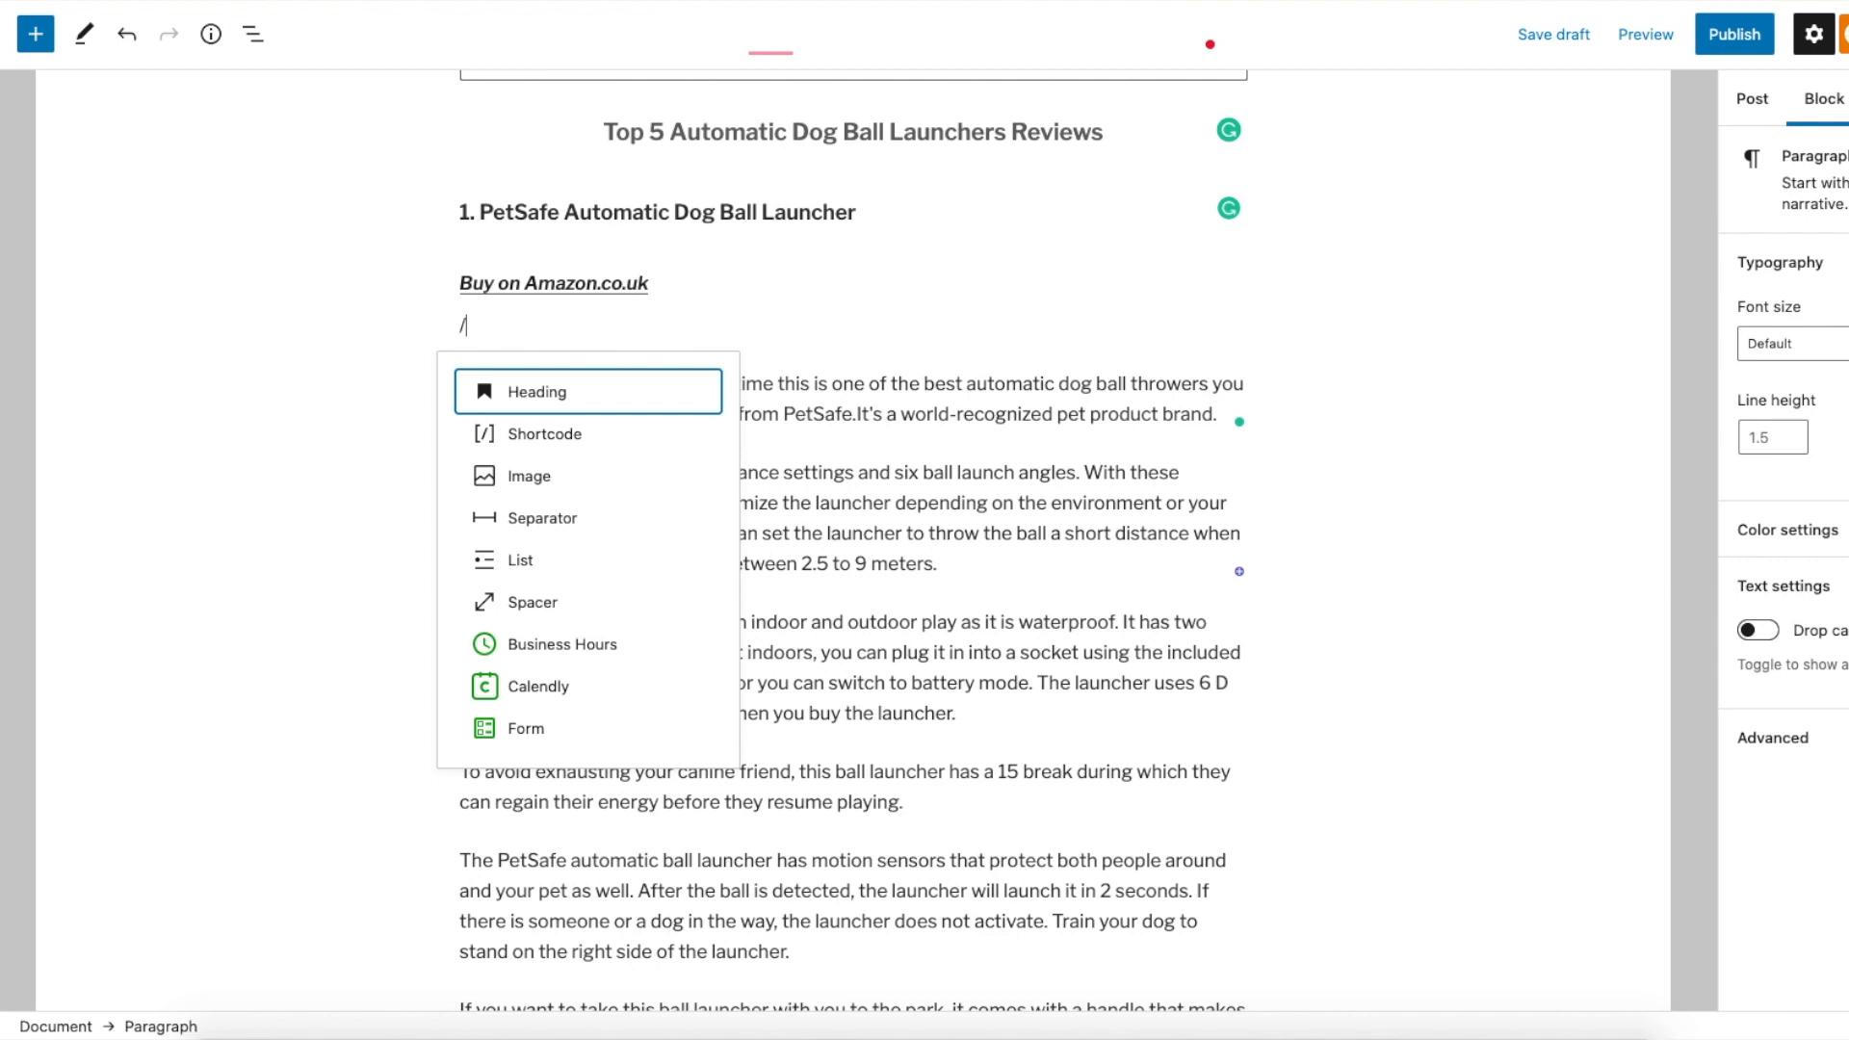
pyautogui.write('short')
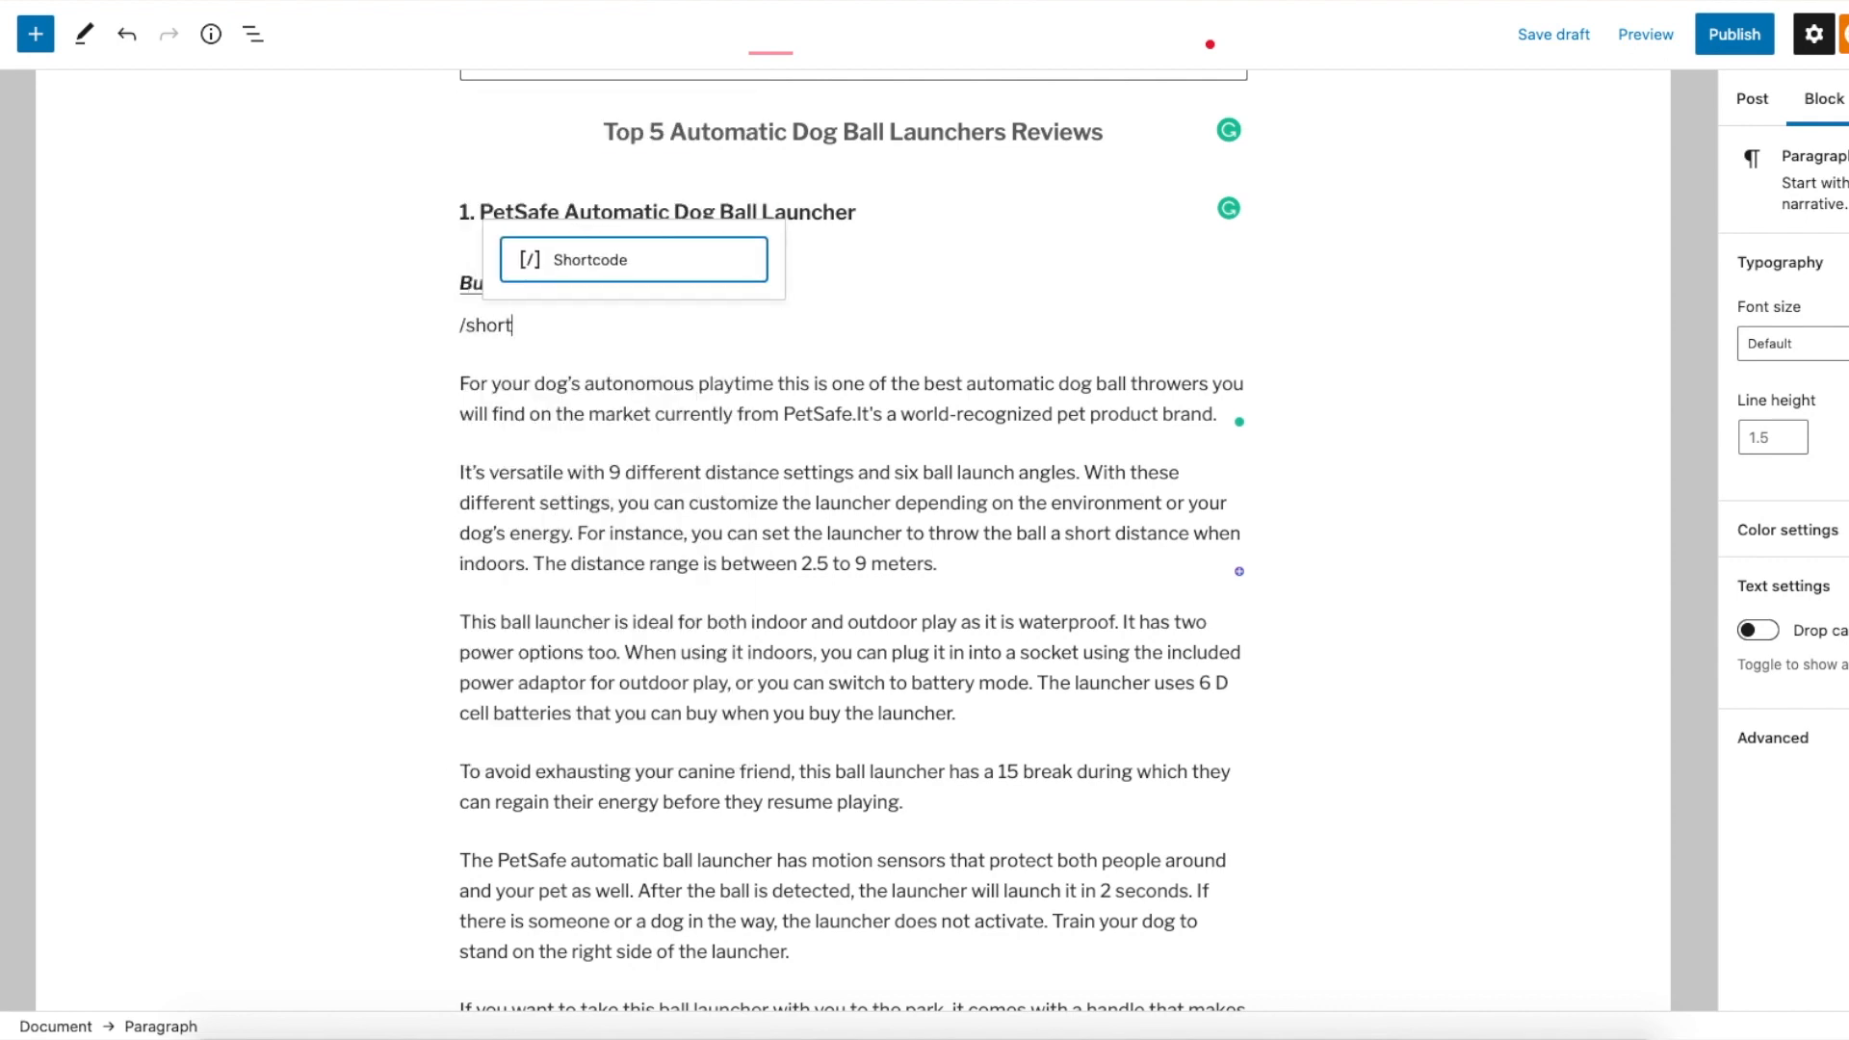
pyautogui.click(632, 277)
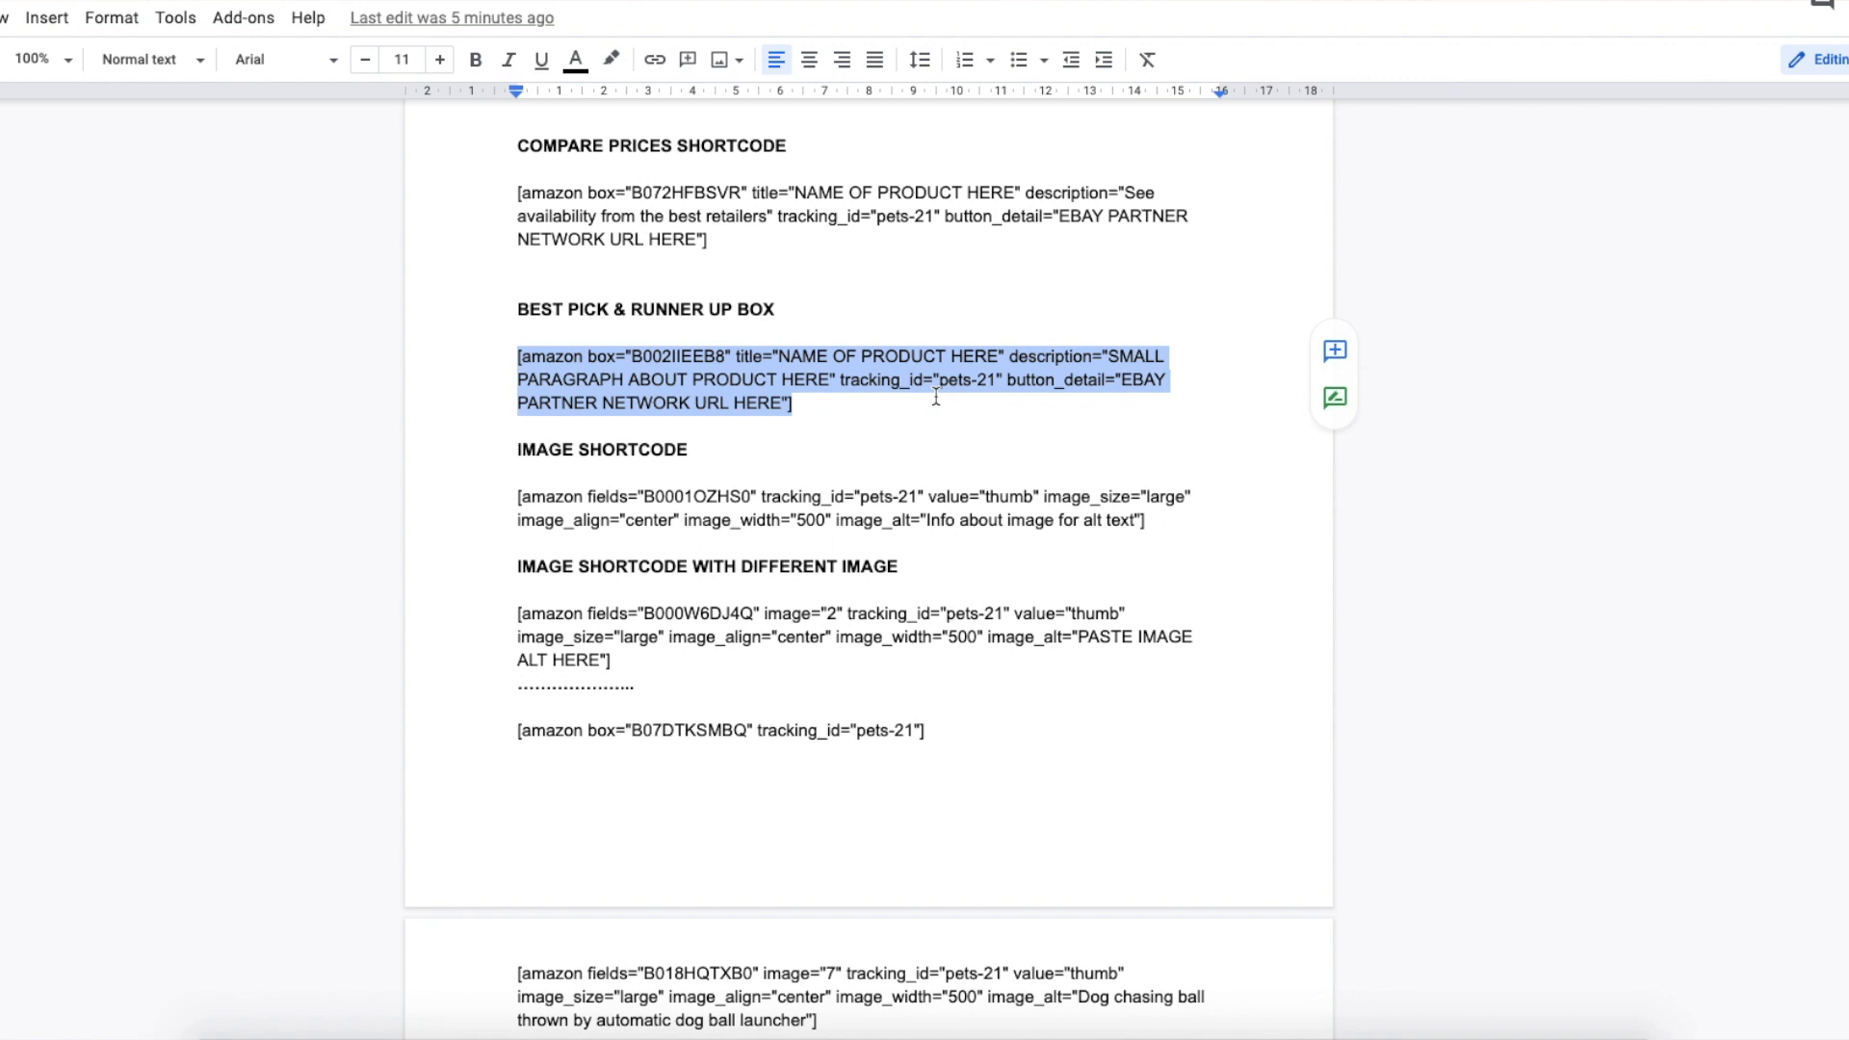
# Copy the Image Shortcode from the Google Docs template into the new Shortcode block of the PetSafe review
pyautogui.scroll(1, 935, 397)
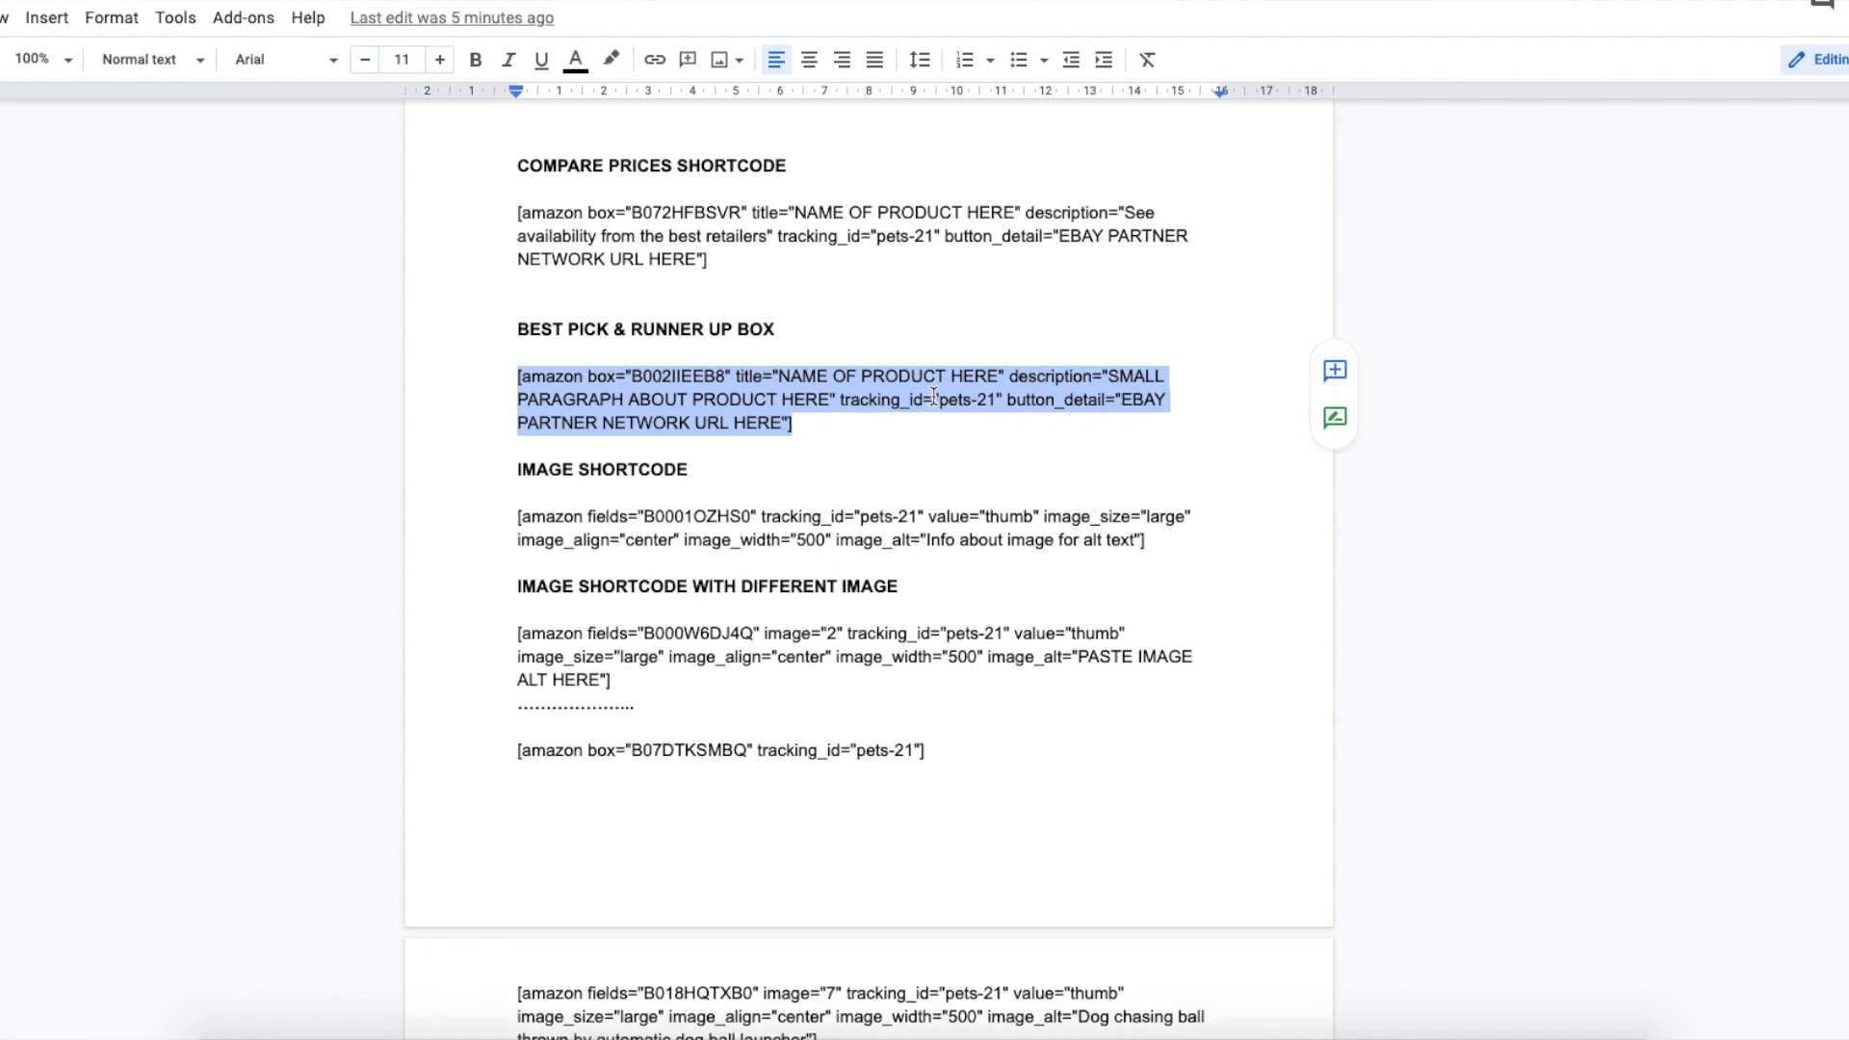
pyautogui.moveTo(536, 469); pyautogui.dragTo(644, 472)
pyautogui.moveTo(498, 522); pyautogui.dragTo(1141, 537)
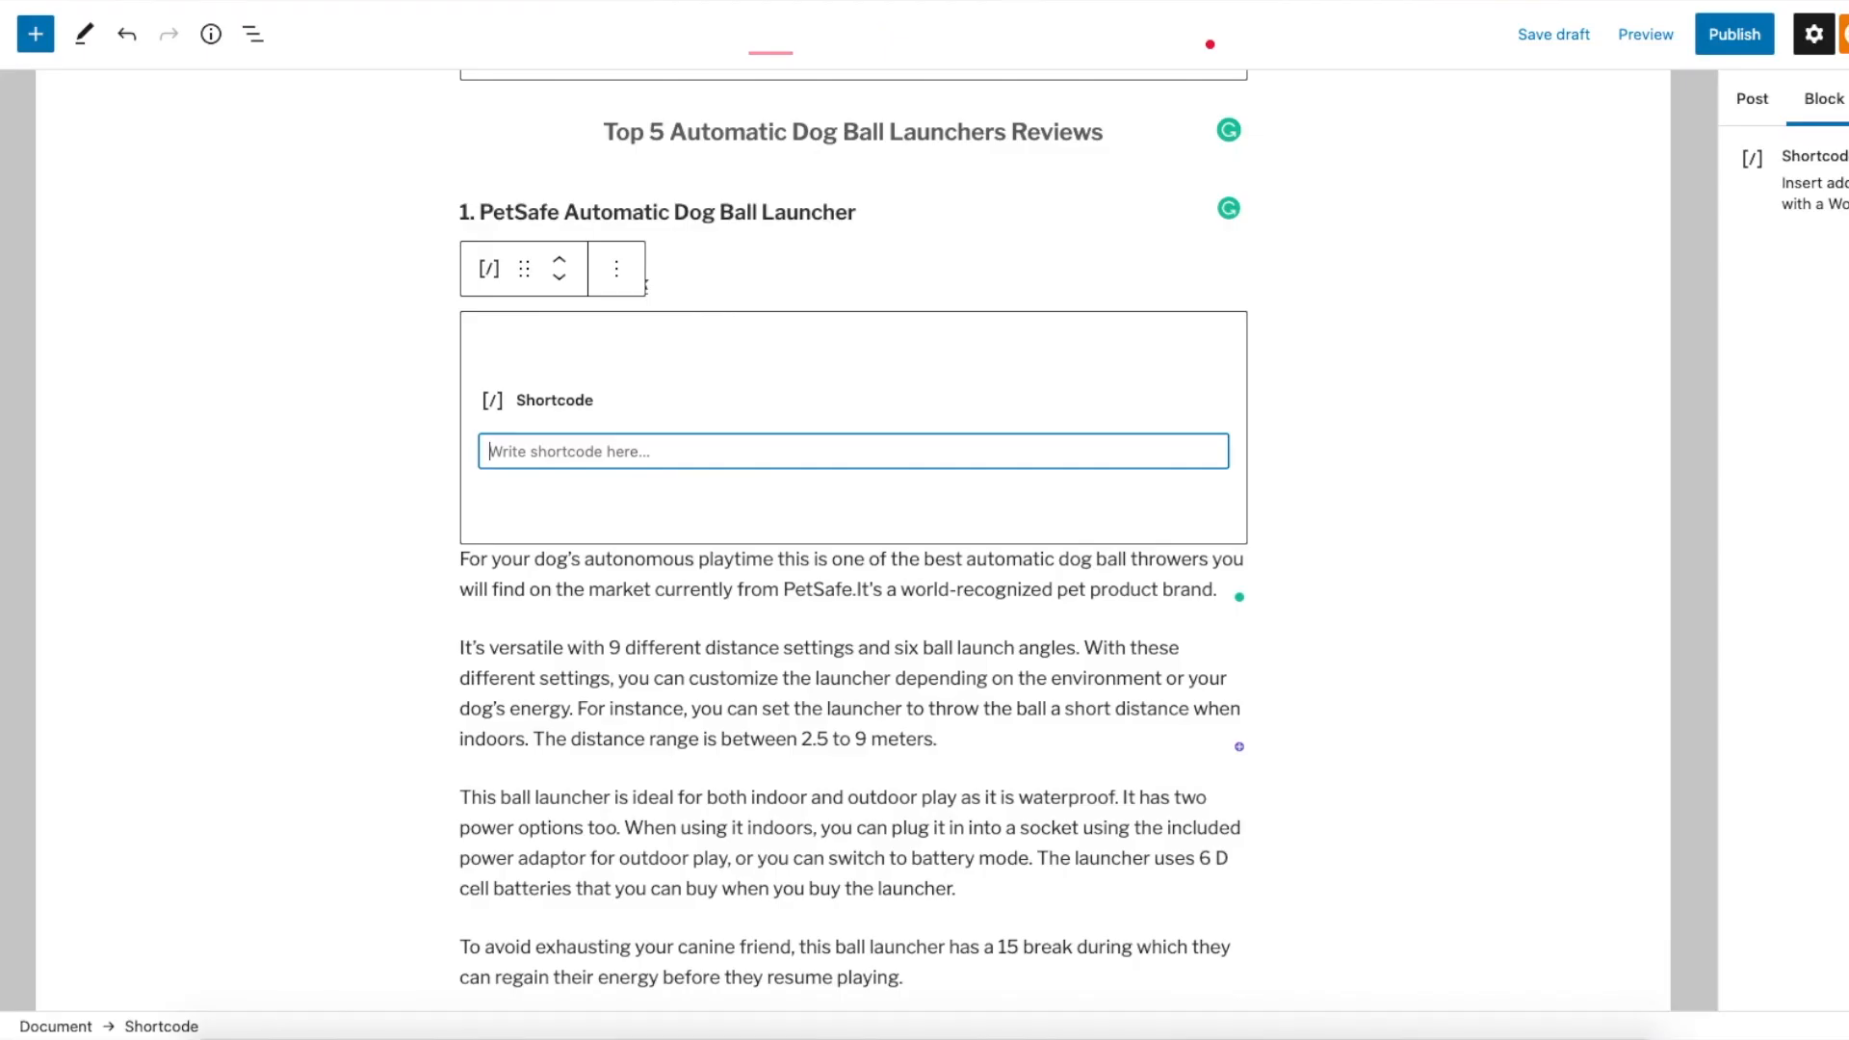
pyautogui.write('[amazon fields="B0001OZHS0" tracking_id="pets-21" value="thumb" image_size="large" image_align="center" image_width="500" image_alt="Info about image for alt text"]')
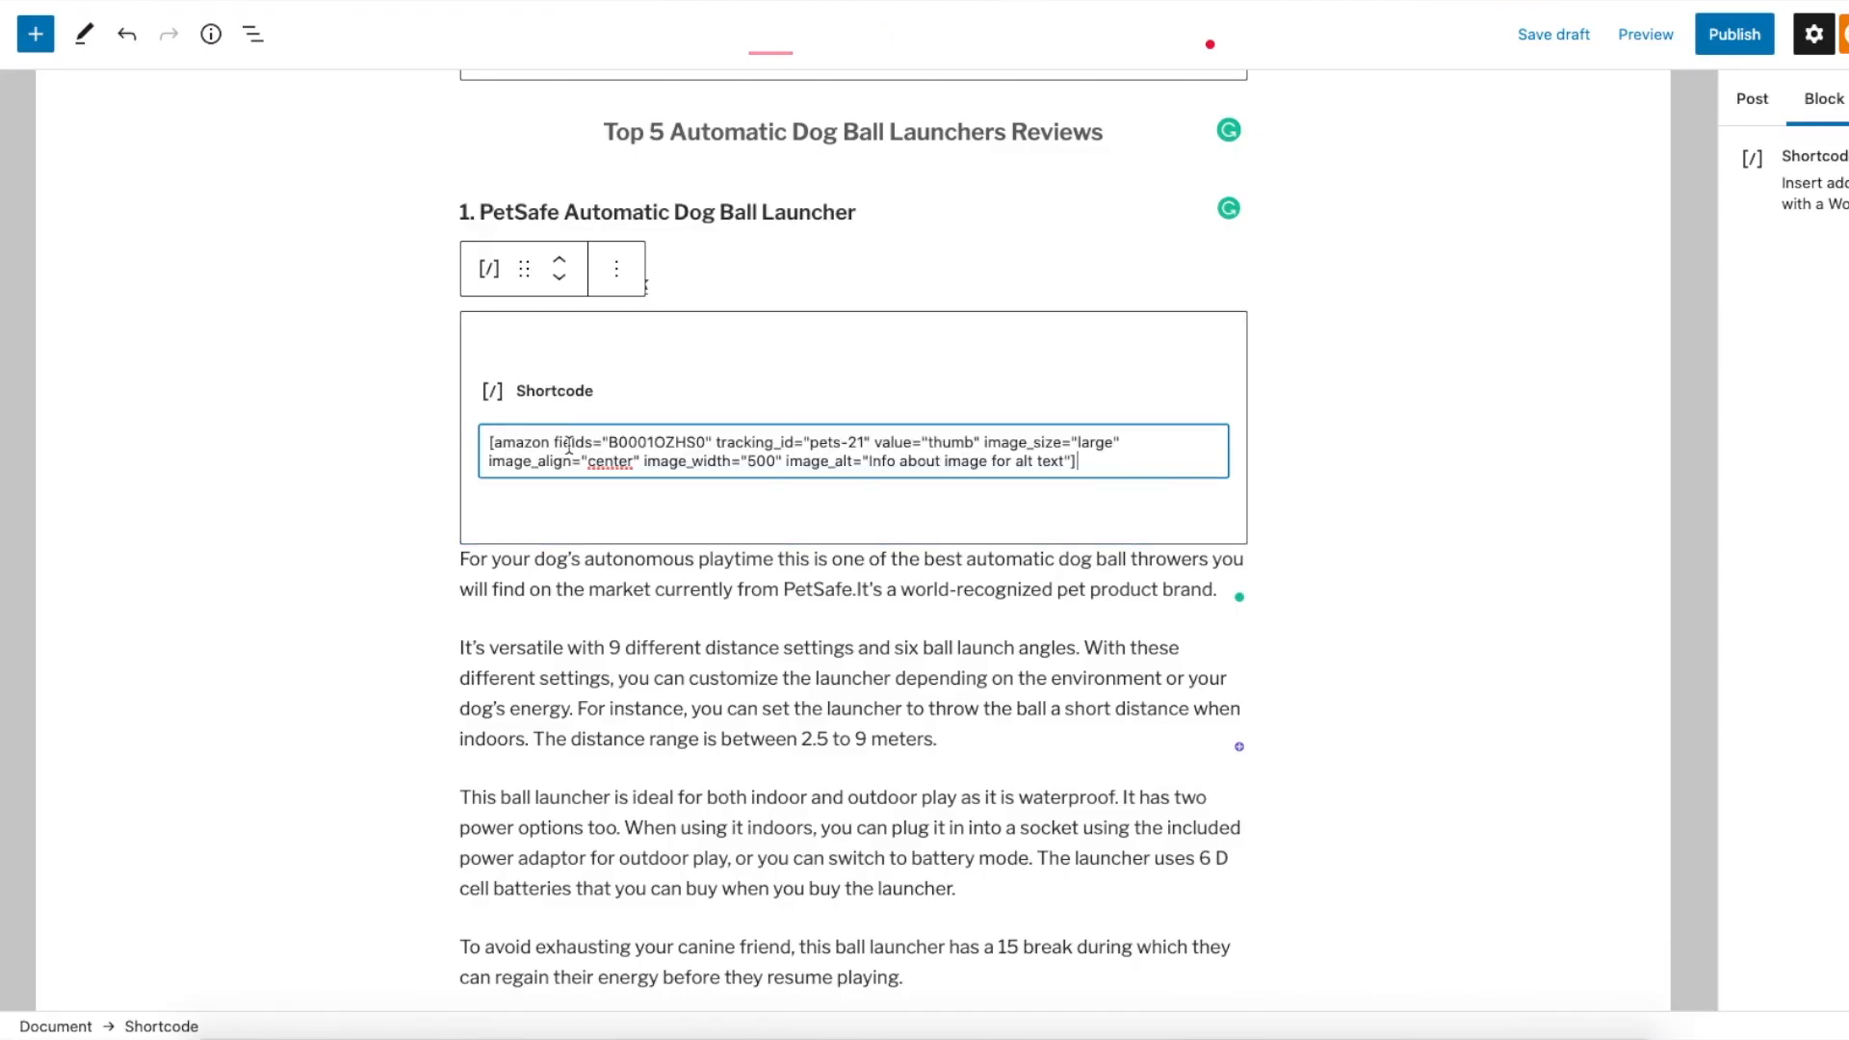
pyautogui.click(1423, 429)
# Insert an empty Shortcode block after the last "Why do we recommend it?" paragraph of the PetSafe review
pyautogui.scroll(-1, 1423, 429)
pyautogui.scroll(-8, 1423, 430)
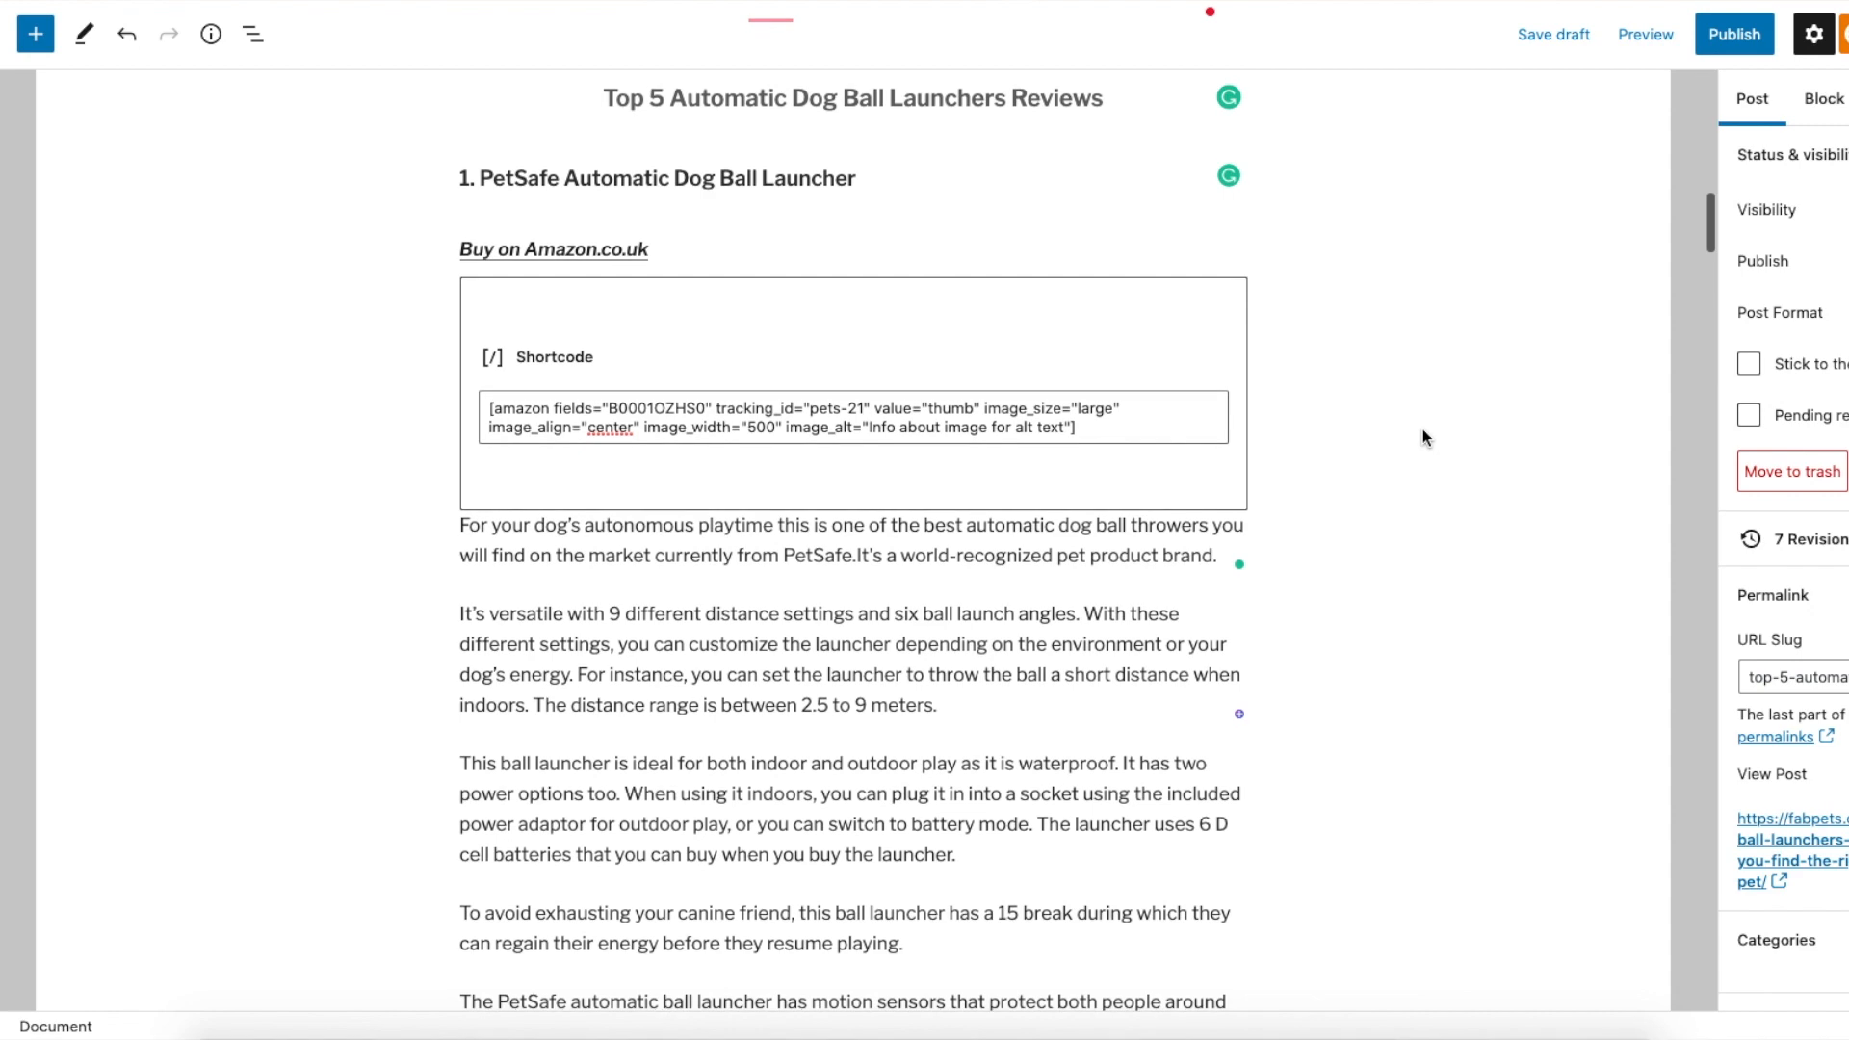
pyautogui.scroll(-8, 1423, 429)
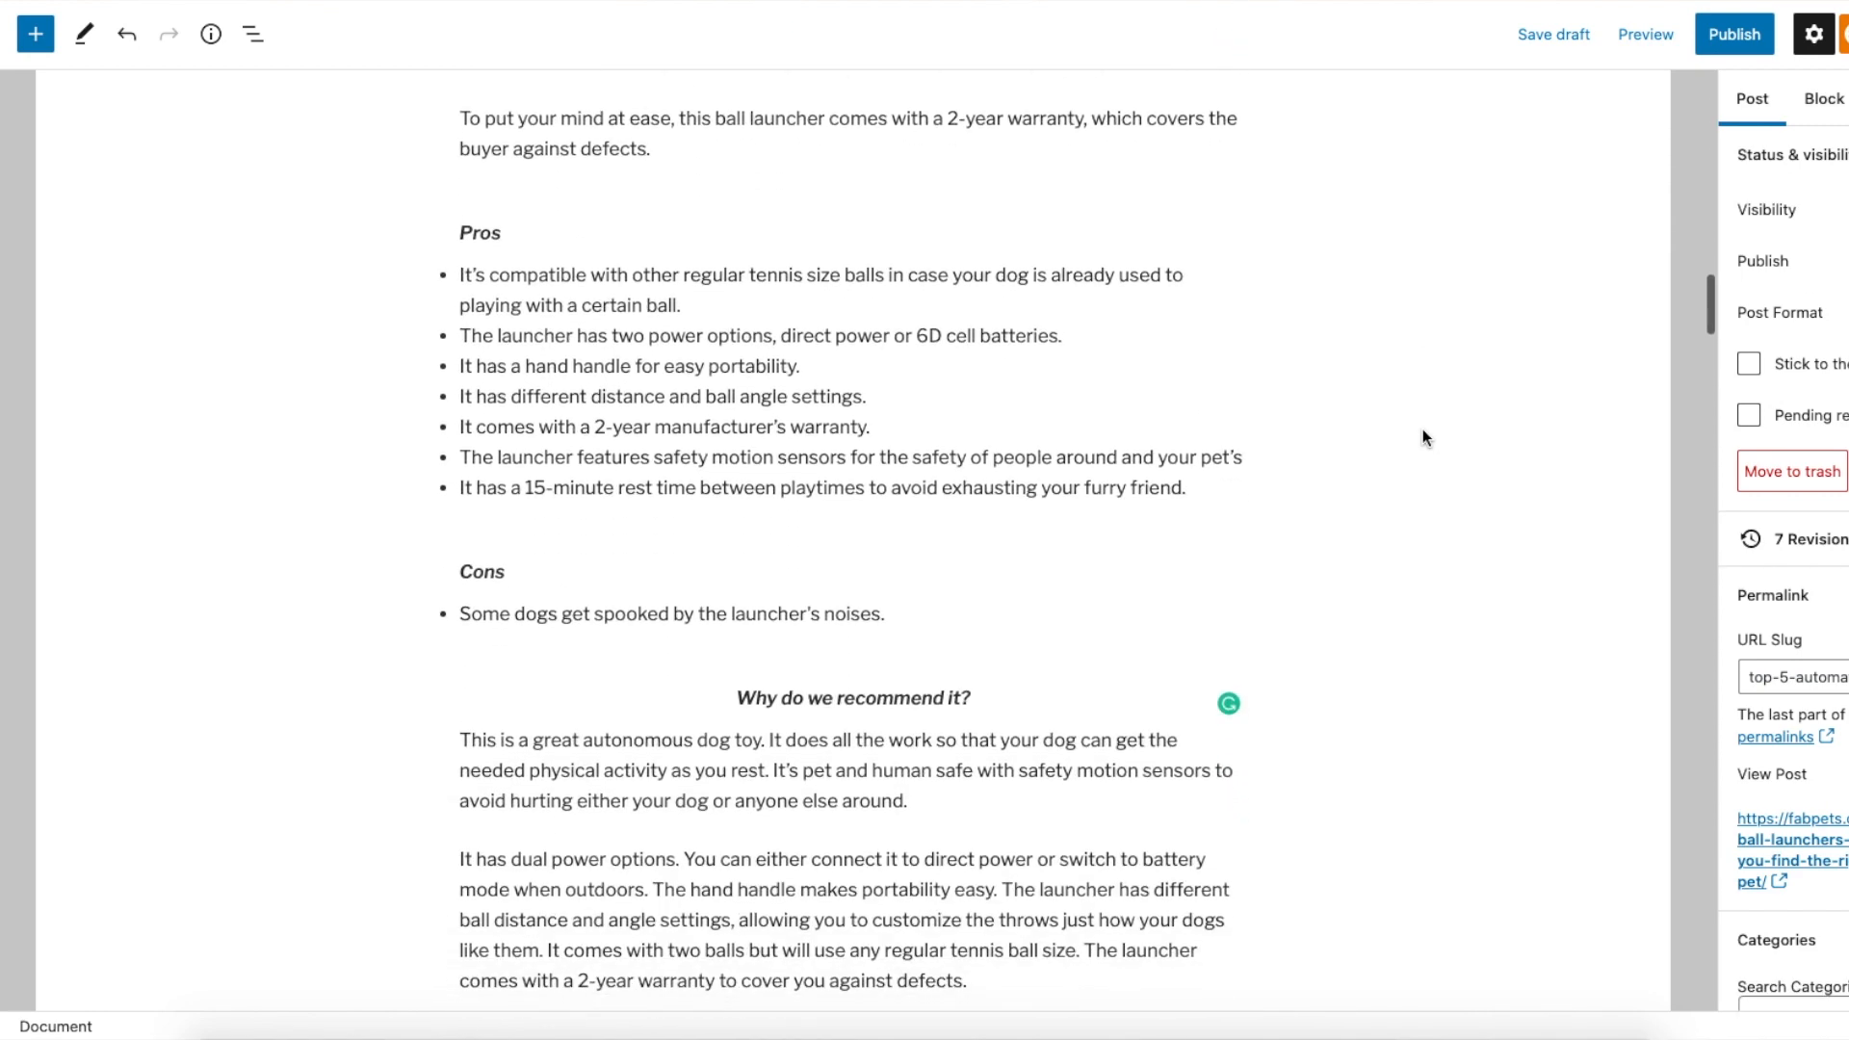
pyautogui.click(1006, 656)
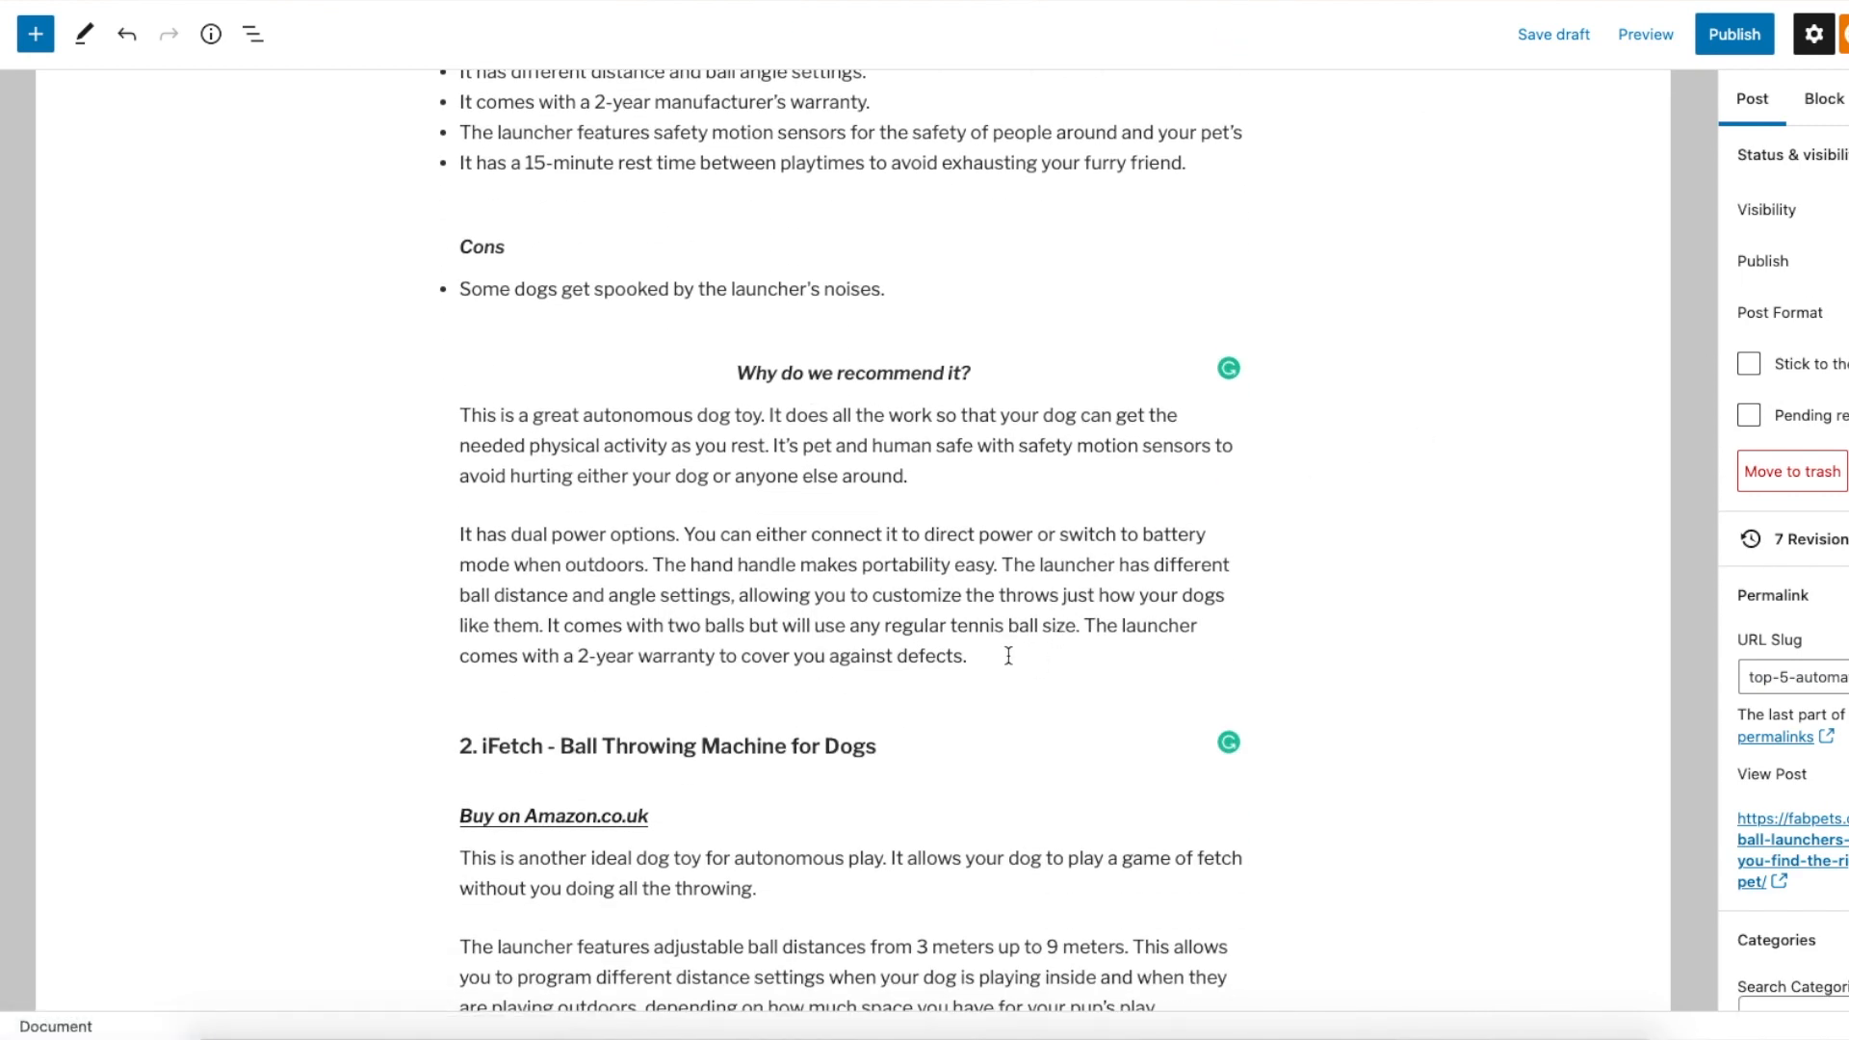
pyautogui.press('Return')
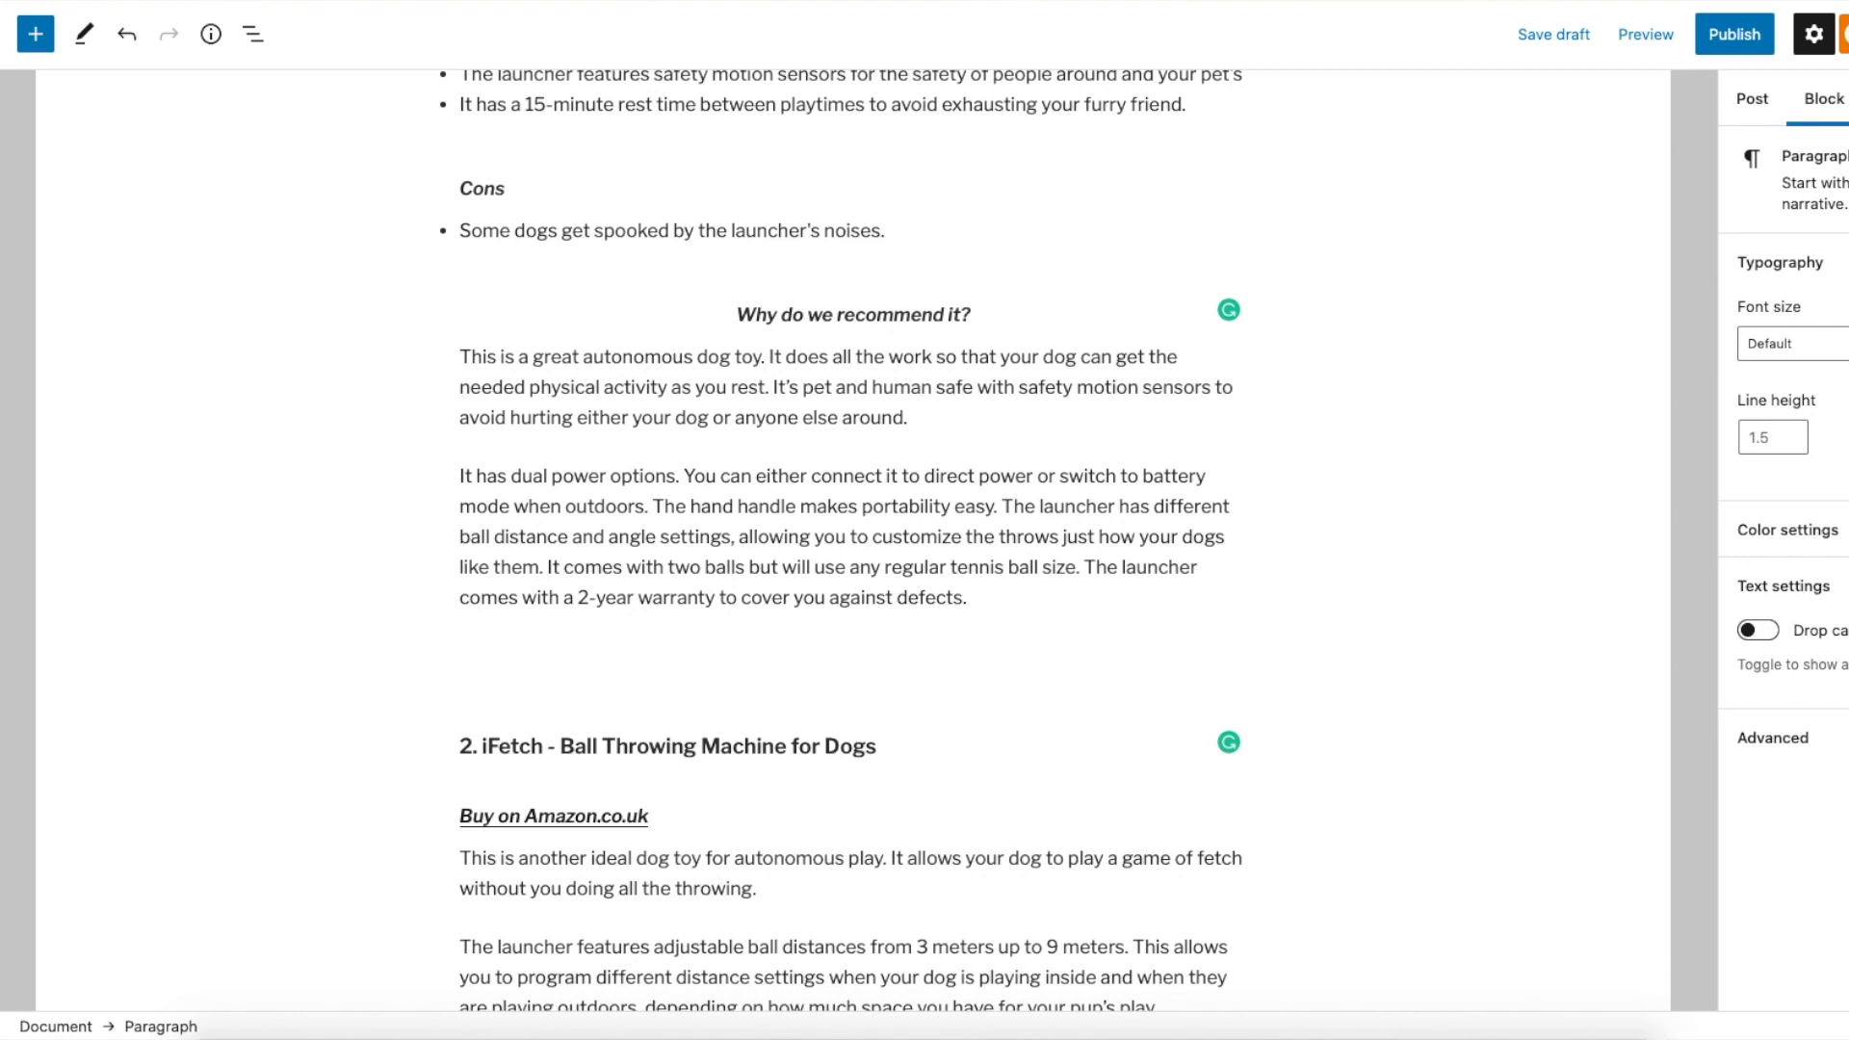
pyautogui.write('/short')
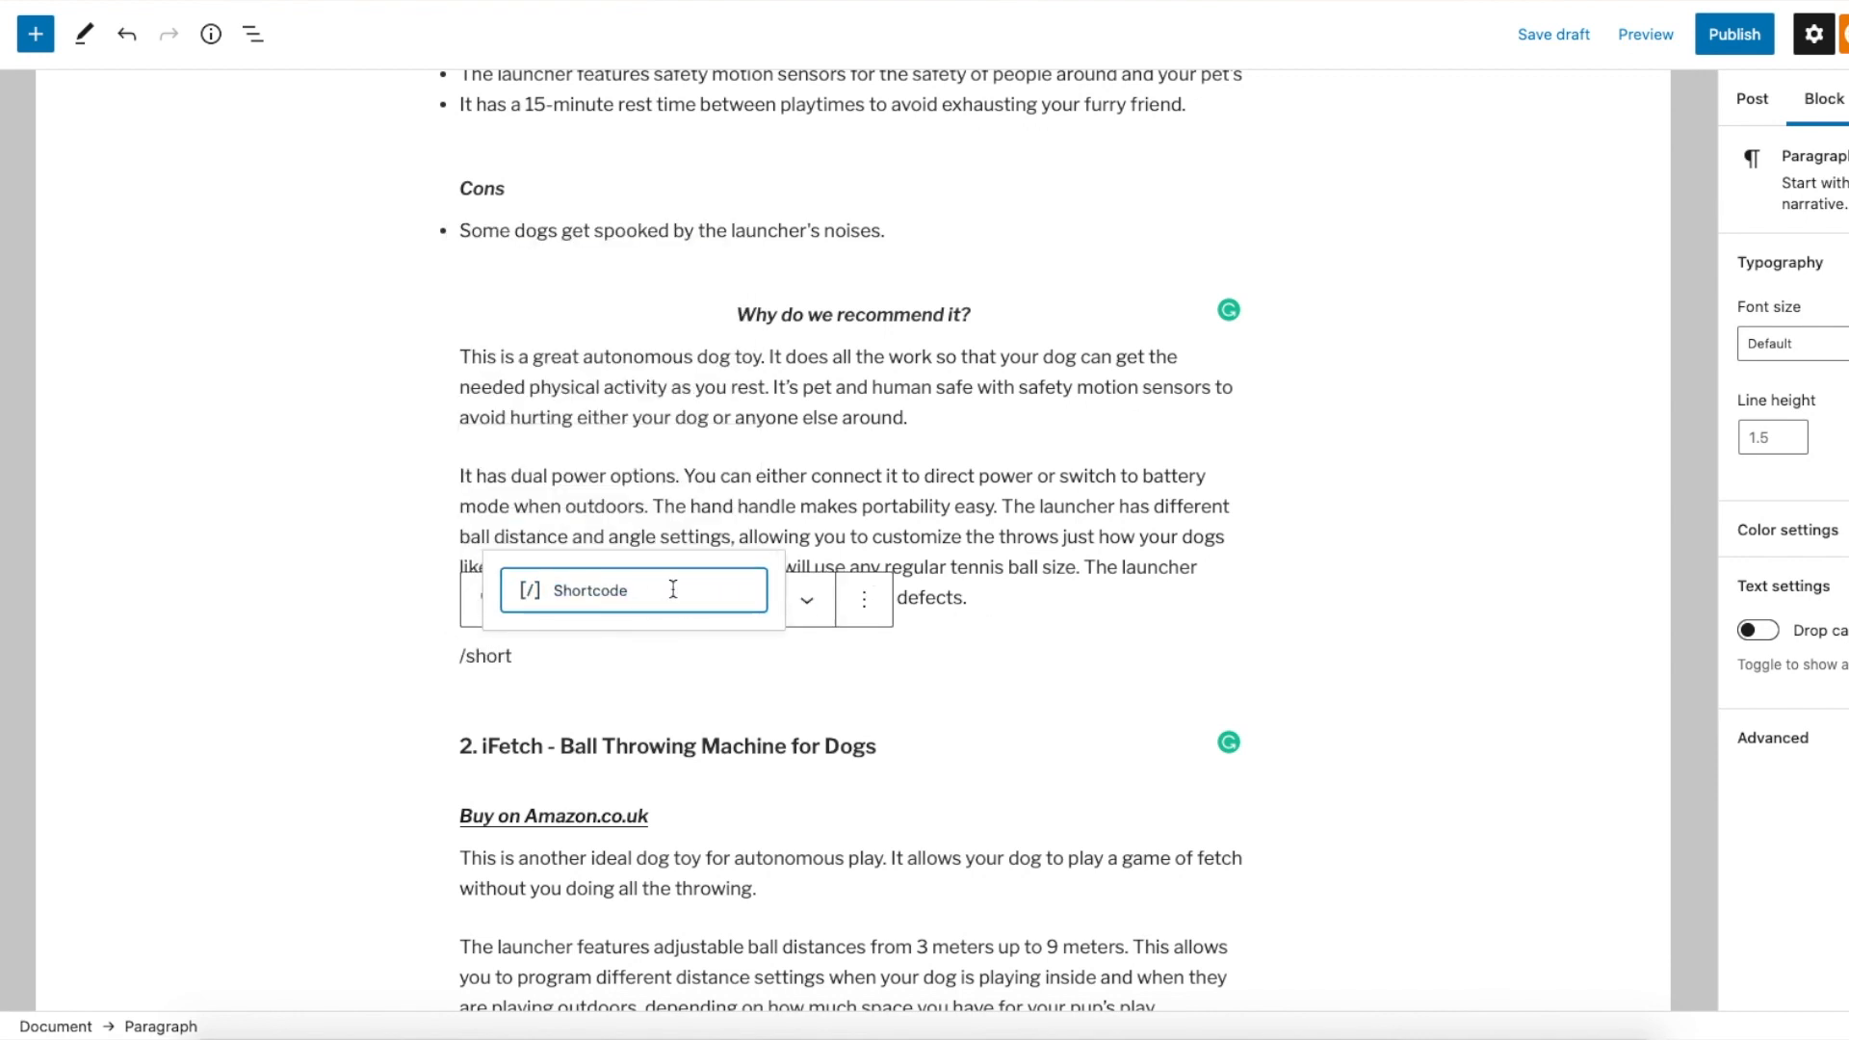
pyautogui.press('Return')
pyautogui.click(1056, 782)
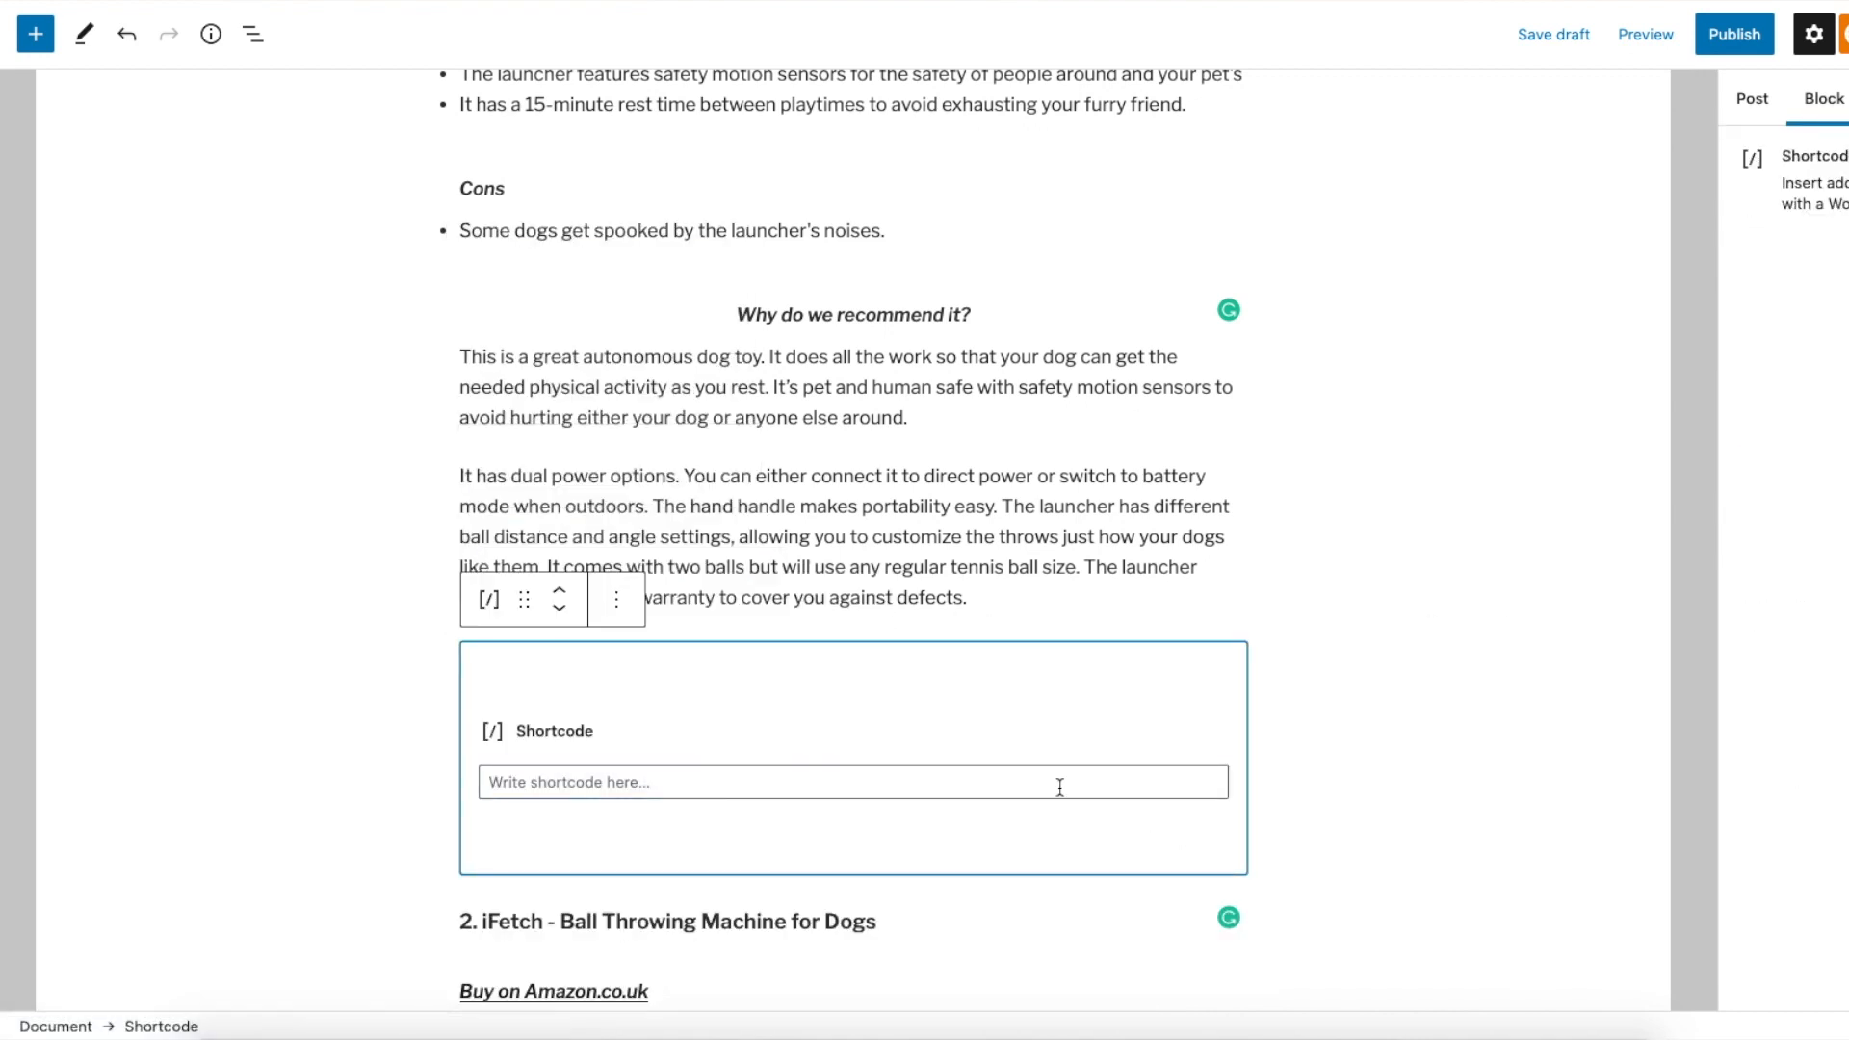
# Insert a Separator block between the empty Shortcode block and the "2. iFetch - Ball Throwing Machine for Dogs" heading
pyautogui.scroll(-1, 1057, 788)
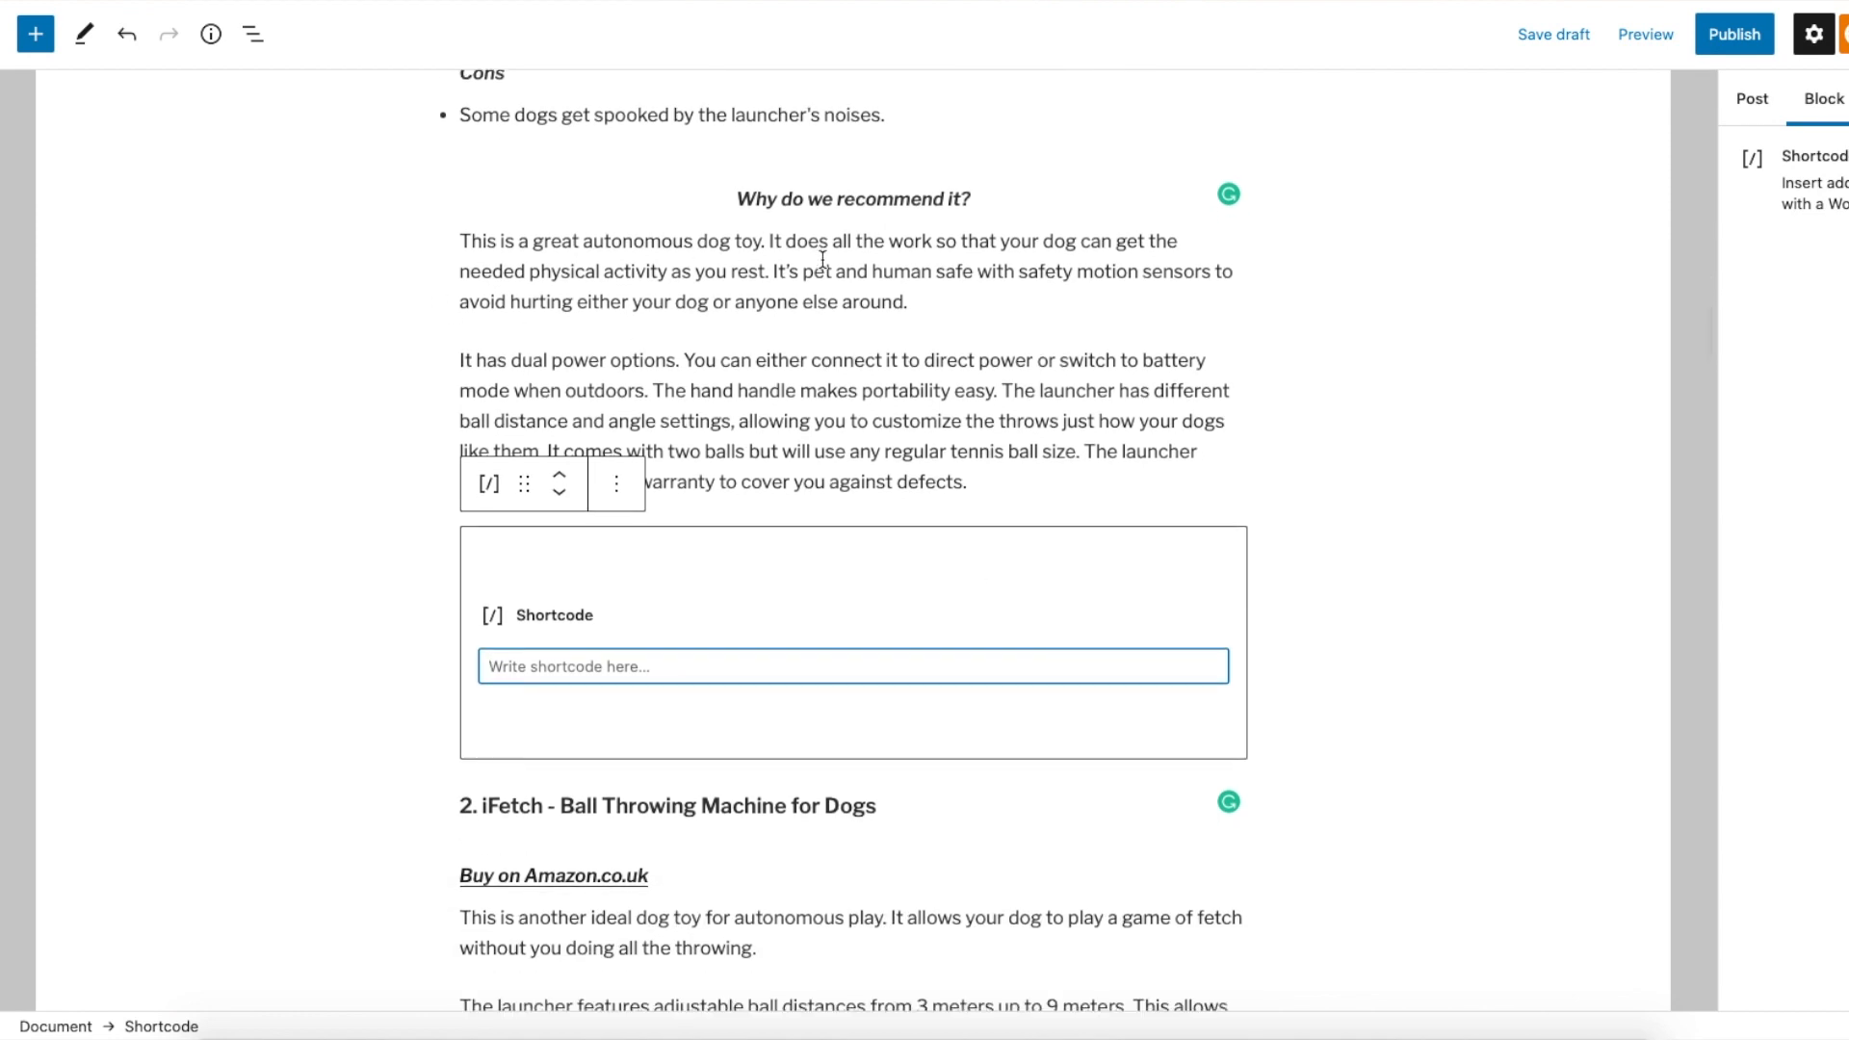
pyautogui.click(1237, 719)
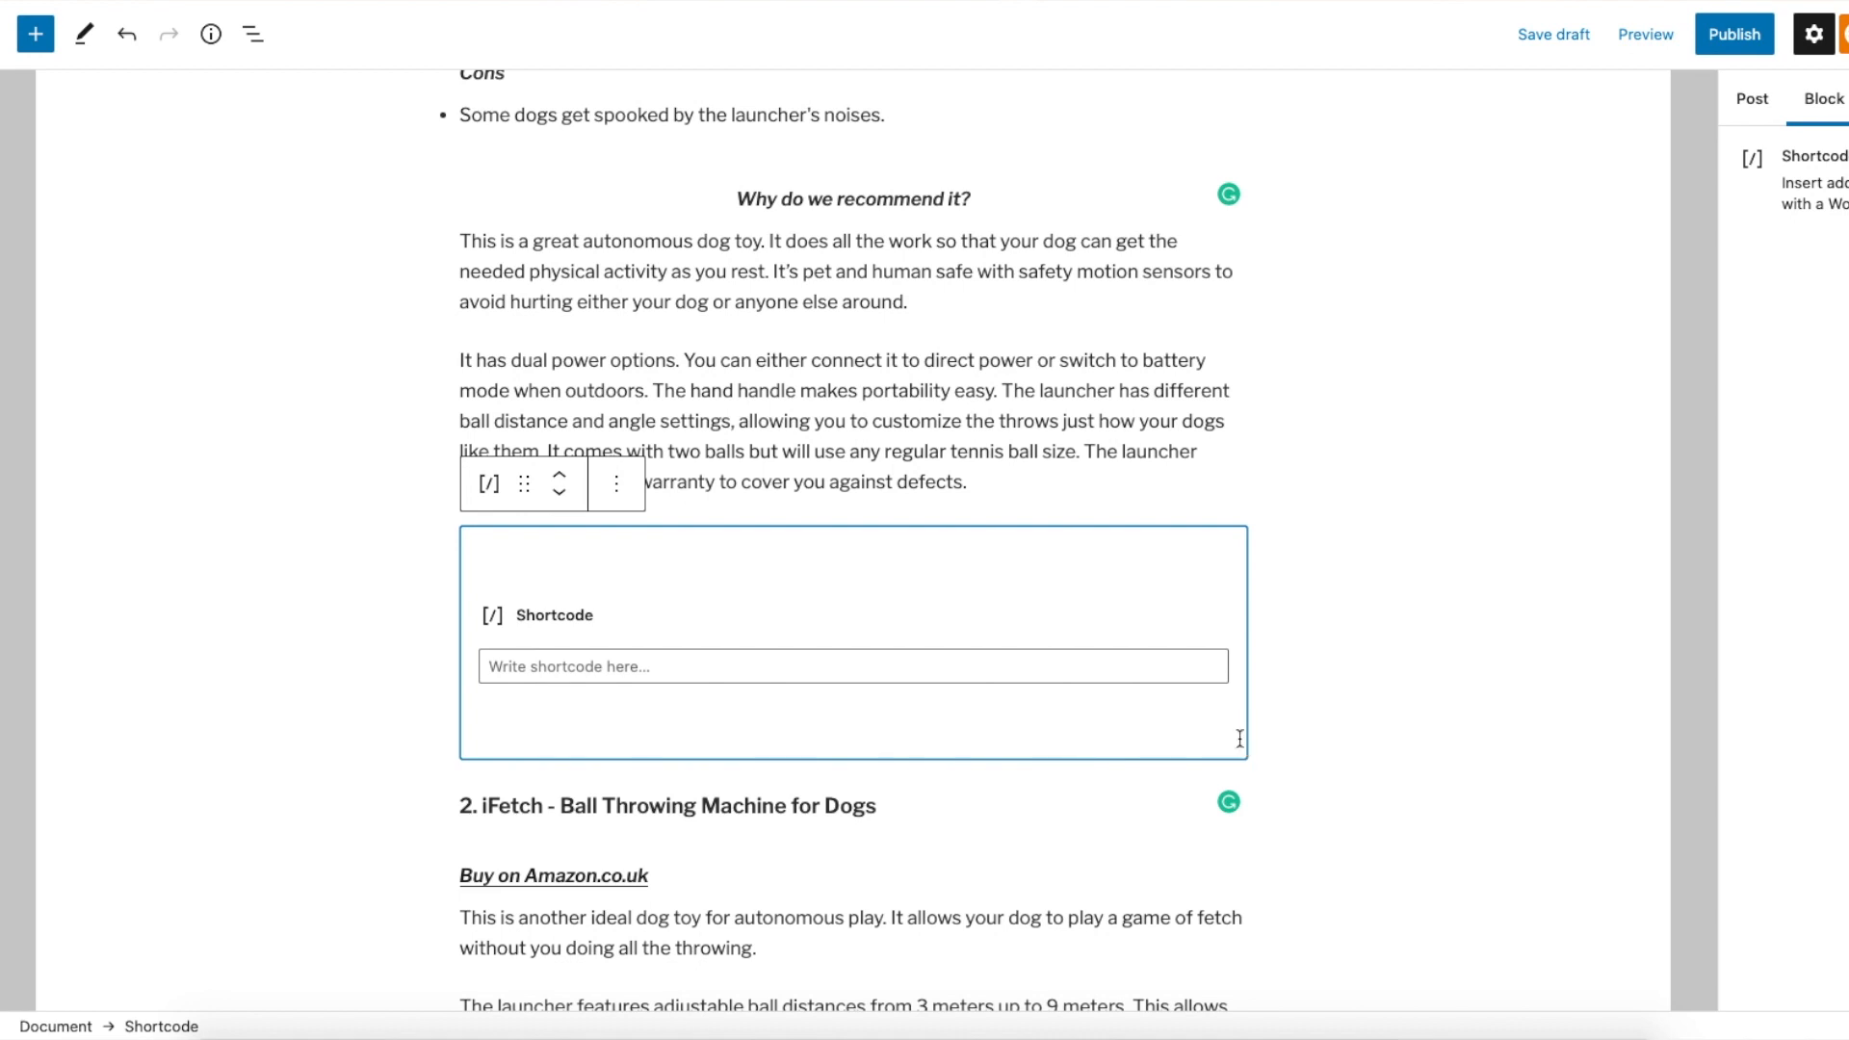
pyautogui.press('Return')
pyautogui.write('/div')
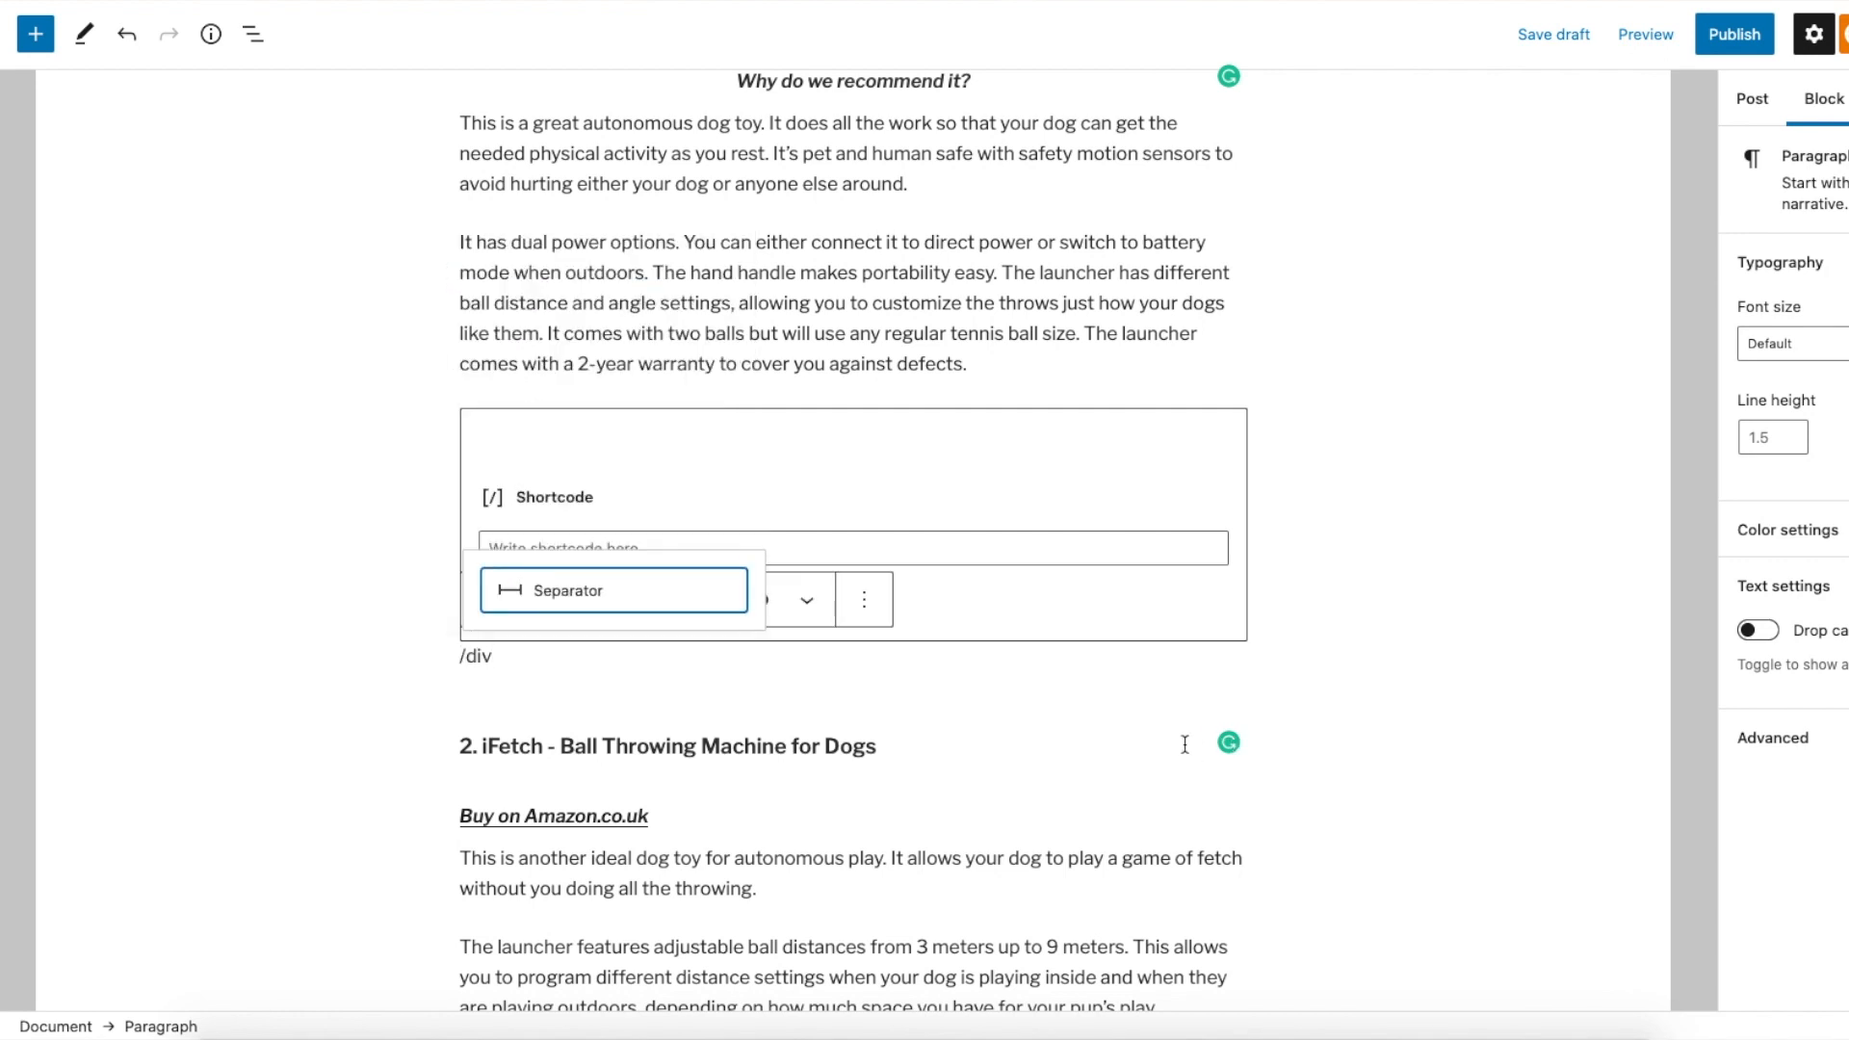
pyautogui.click(574, 599)
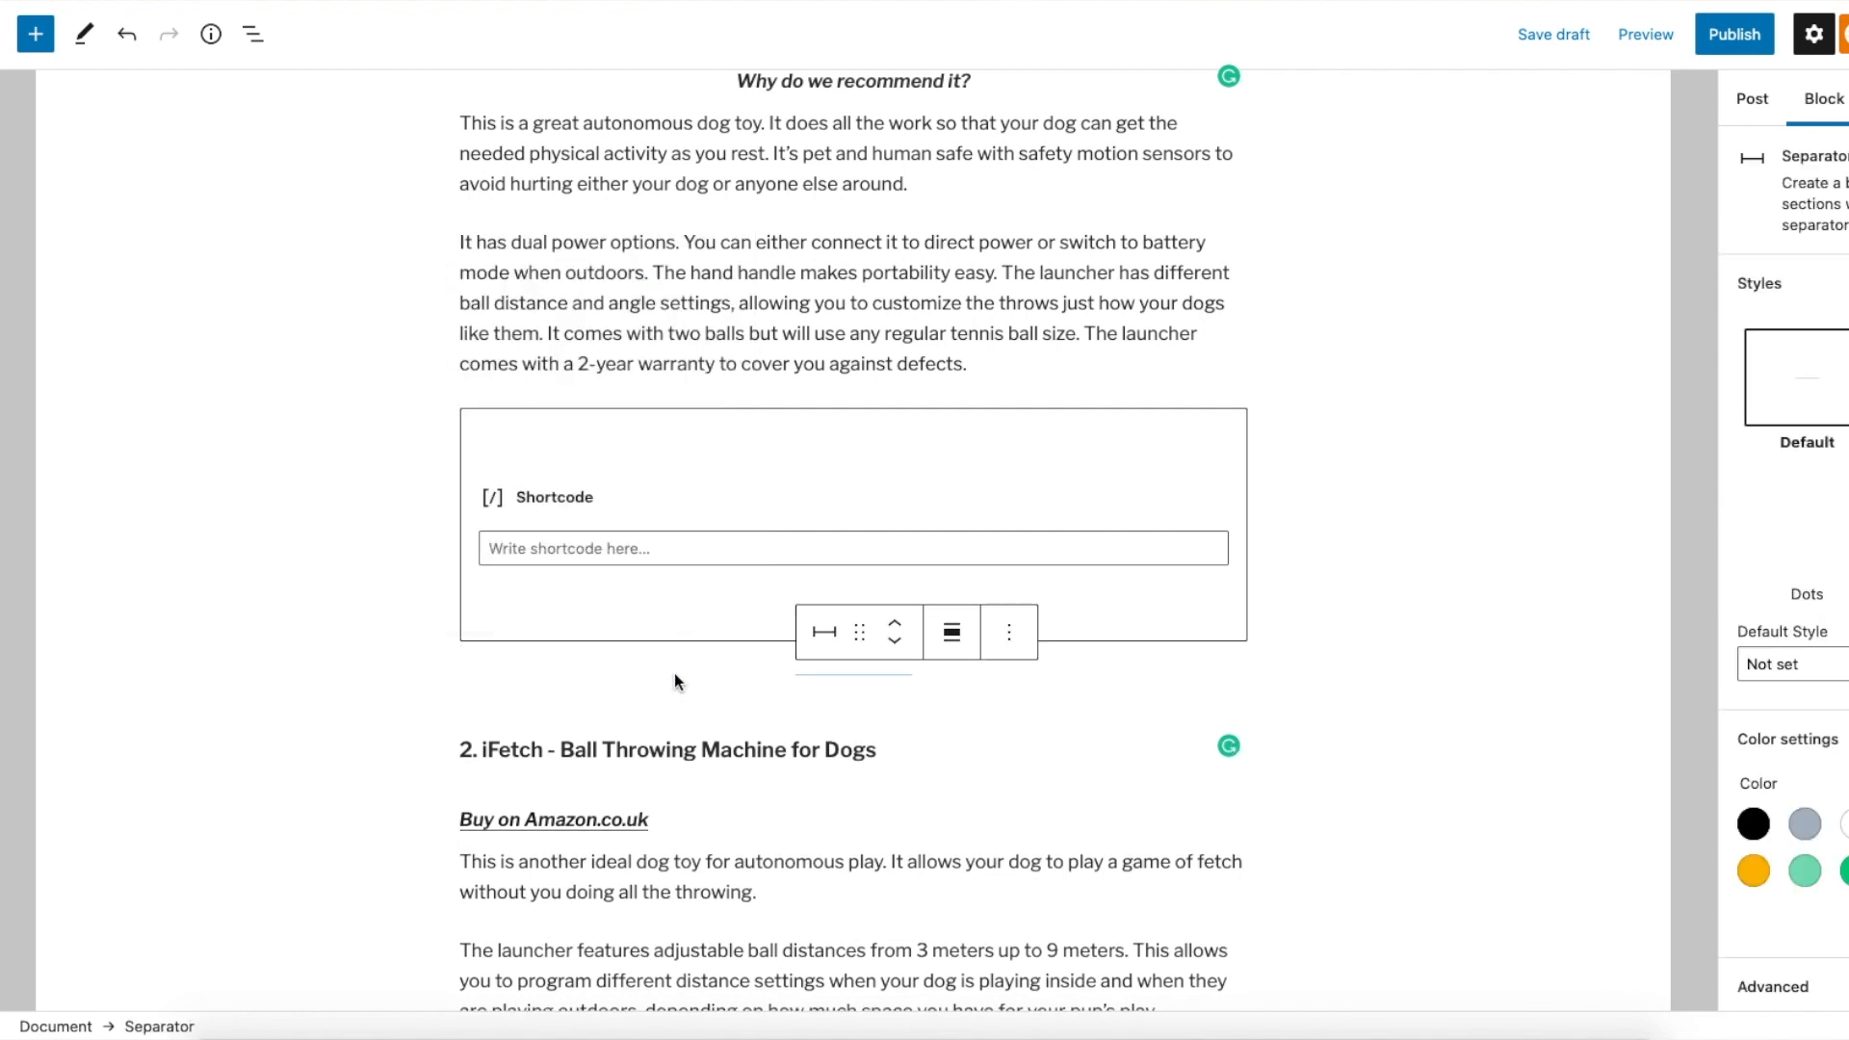
# Insert a Shortcode block directly below the "Buy on Amazon.co.uk" link of the "2. iFetch - Ball Throwing Machine for Dogs" review
pyautogui.click(1193, 614)
pyautogui.click(1279, 586)
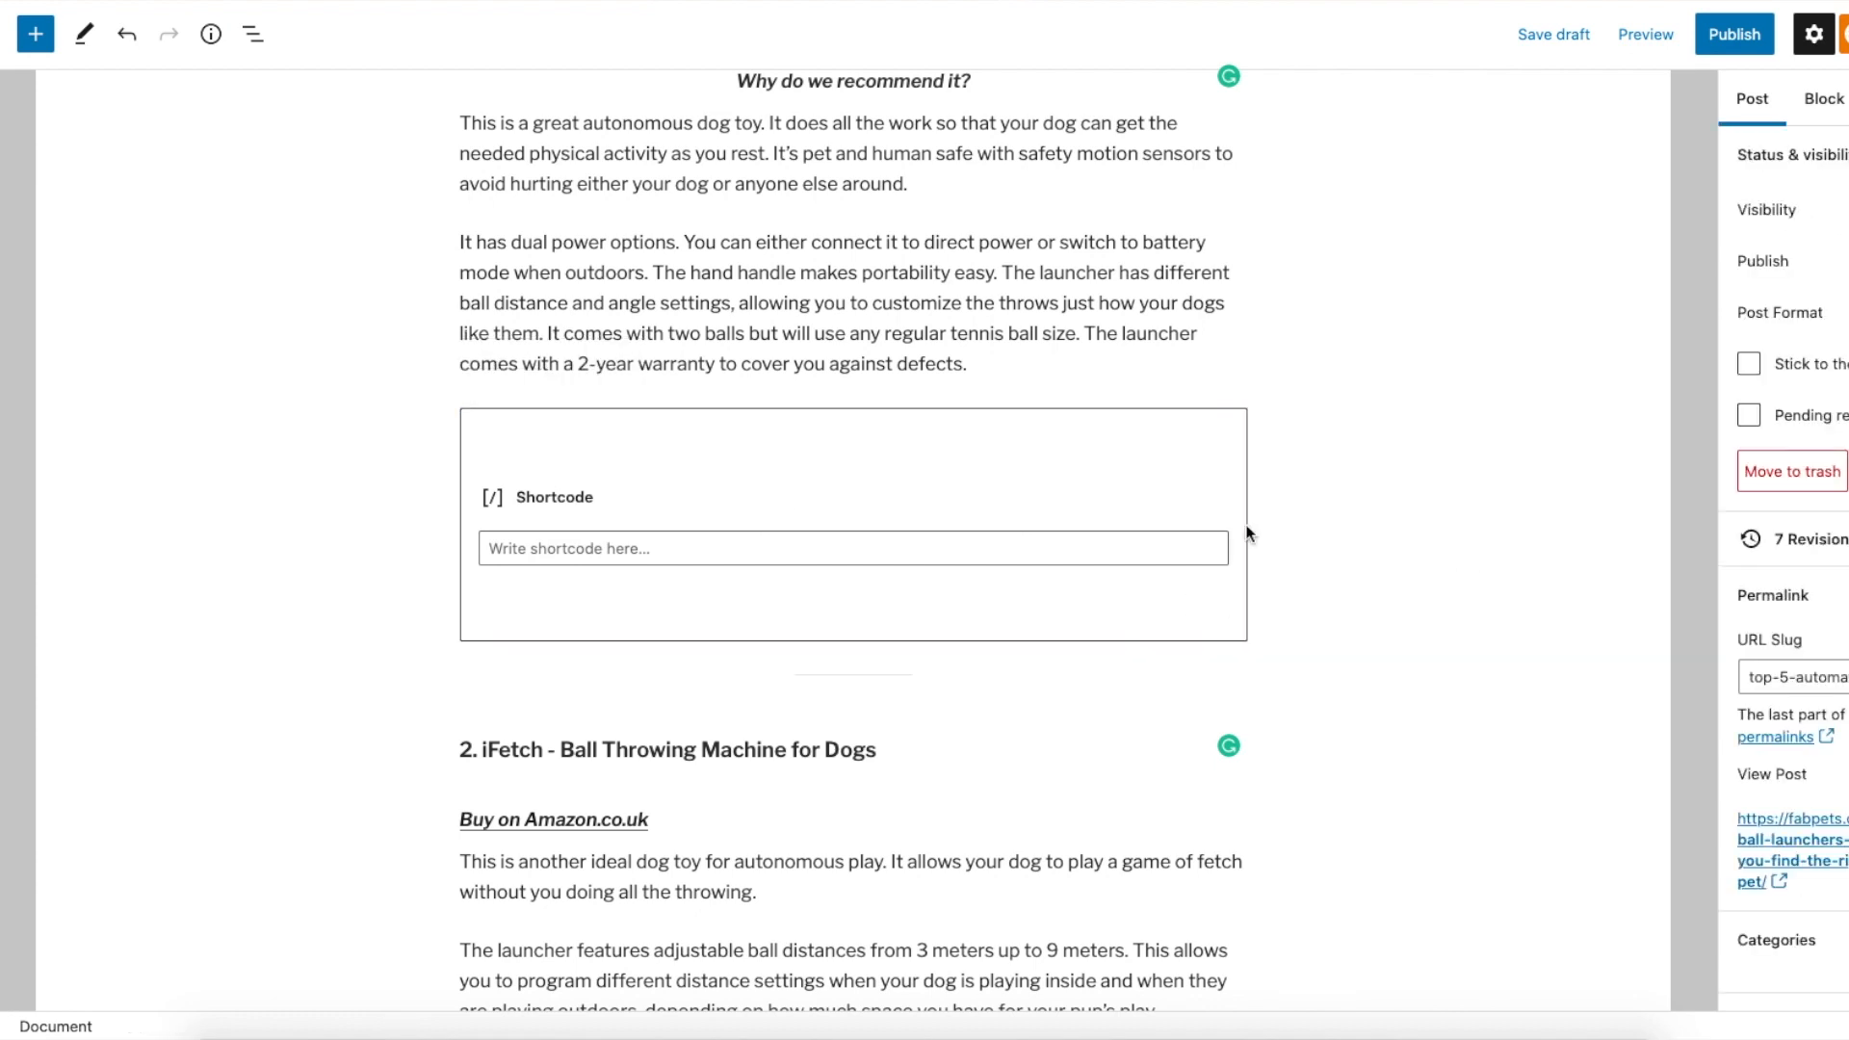
pyautogui.scroll(-1, 1338, 481)
pyautogui.scroll(-3, 1338, 482)
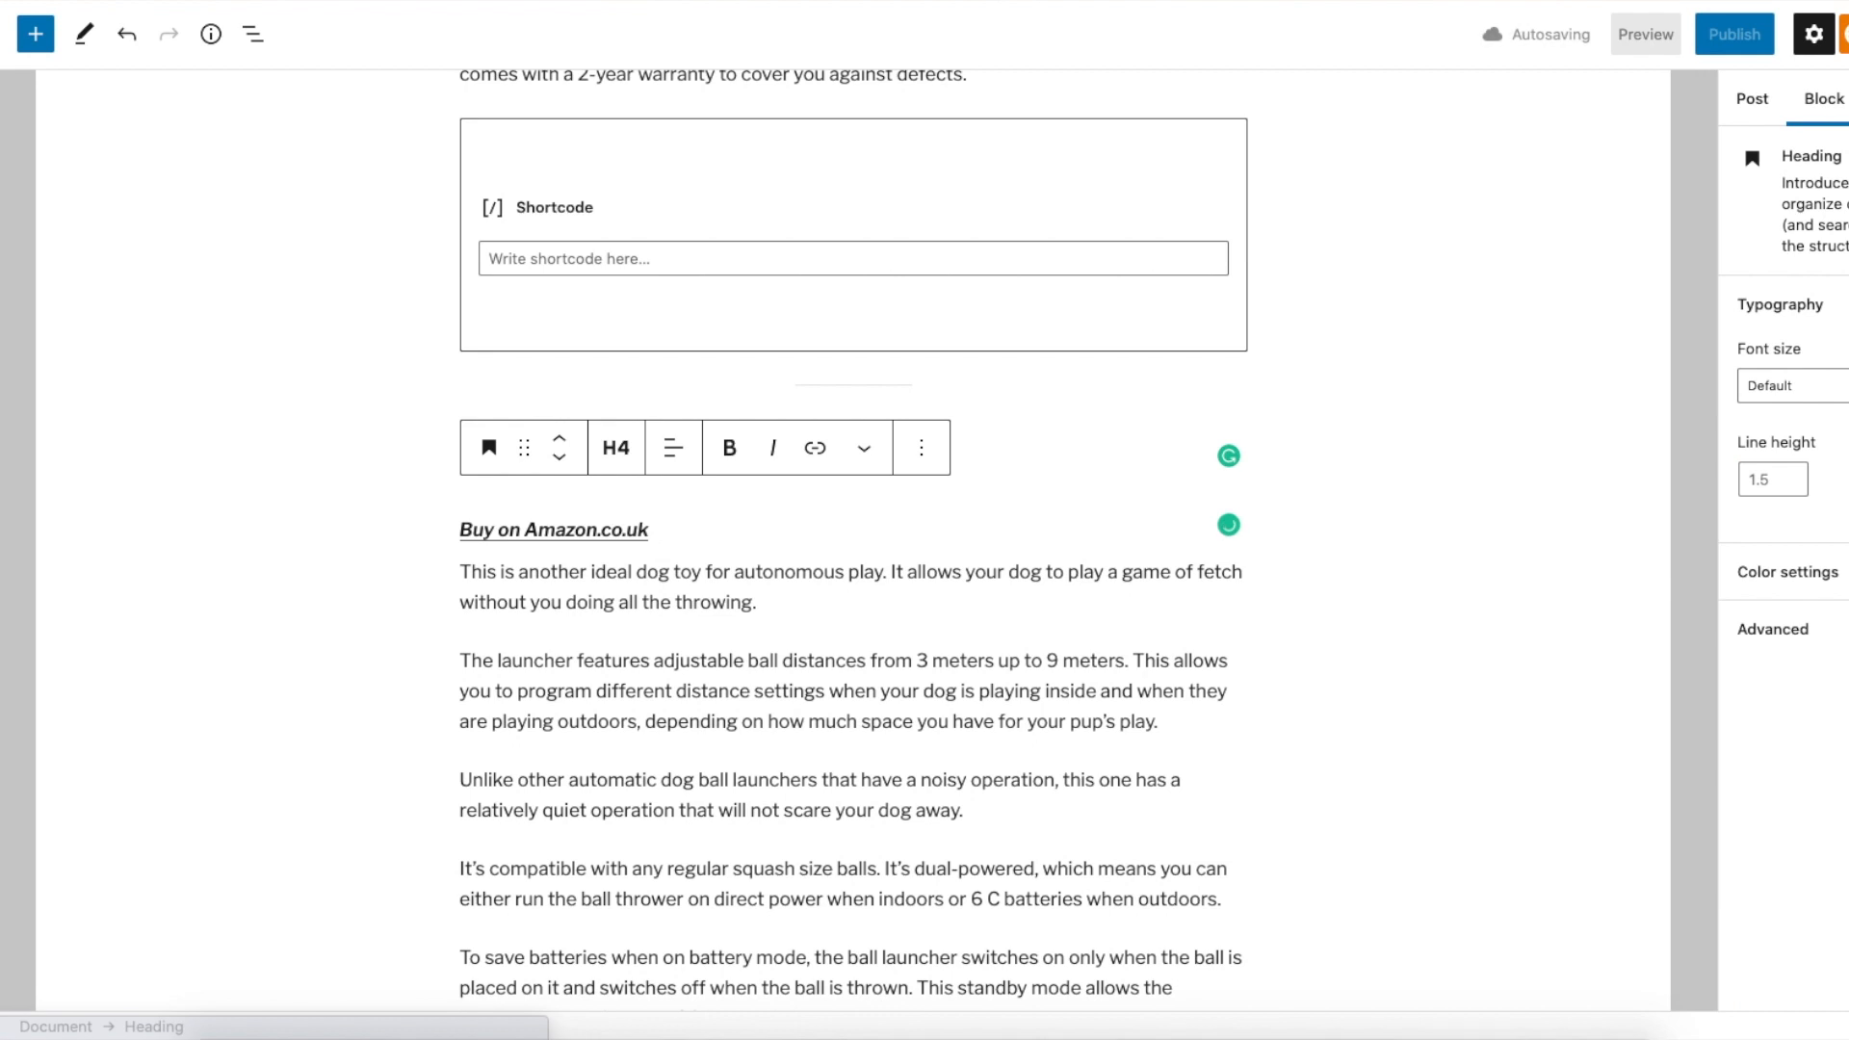
pyautogui.press('Return')
pyautogui.write('/')
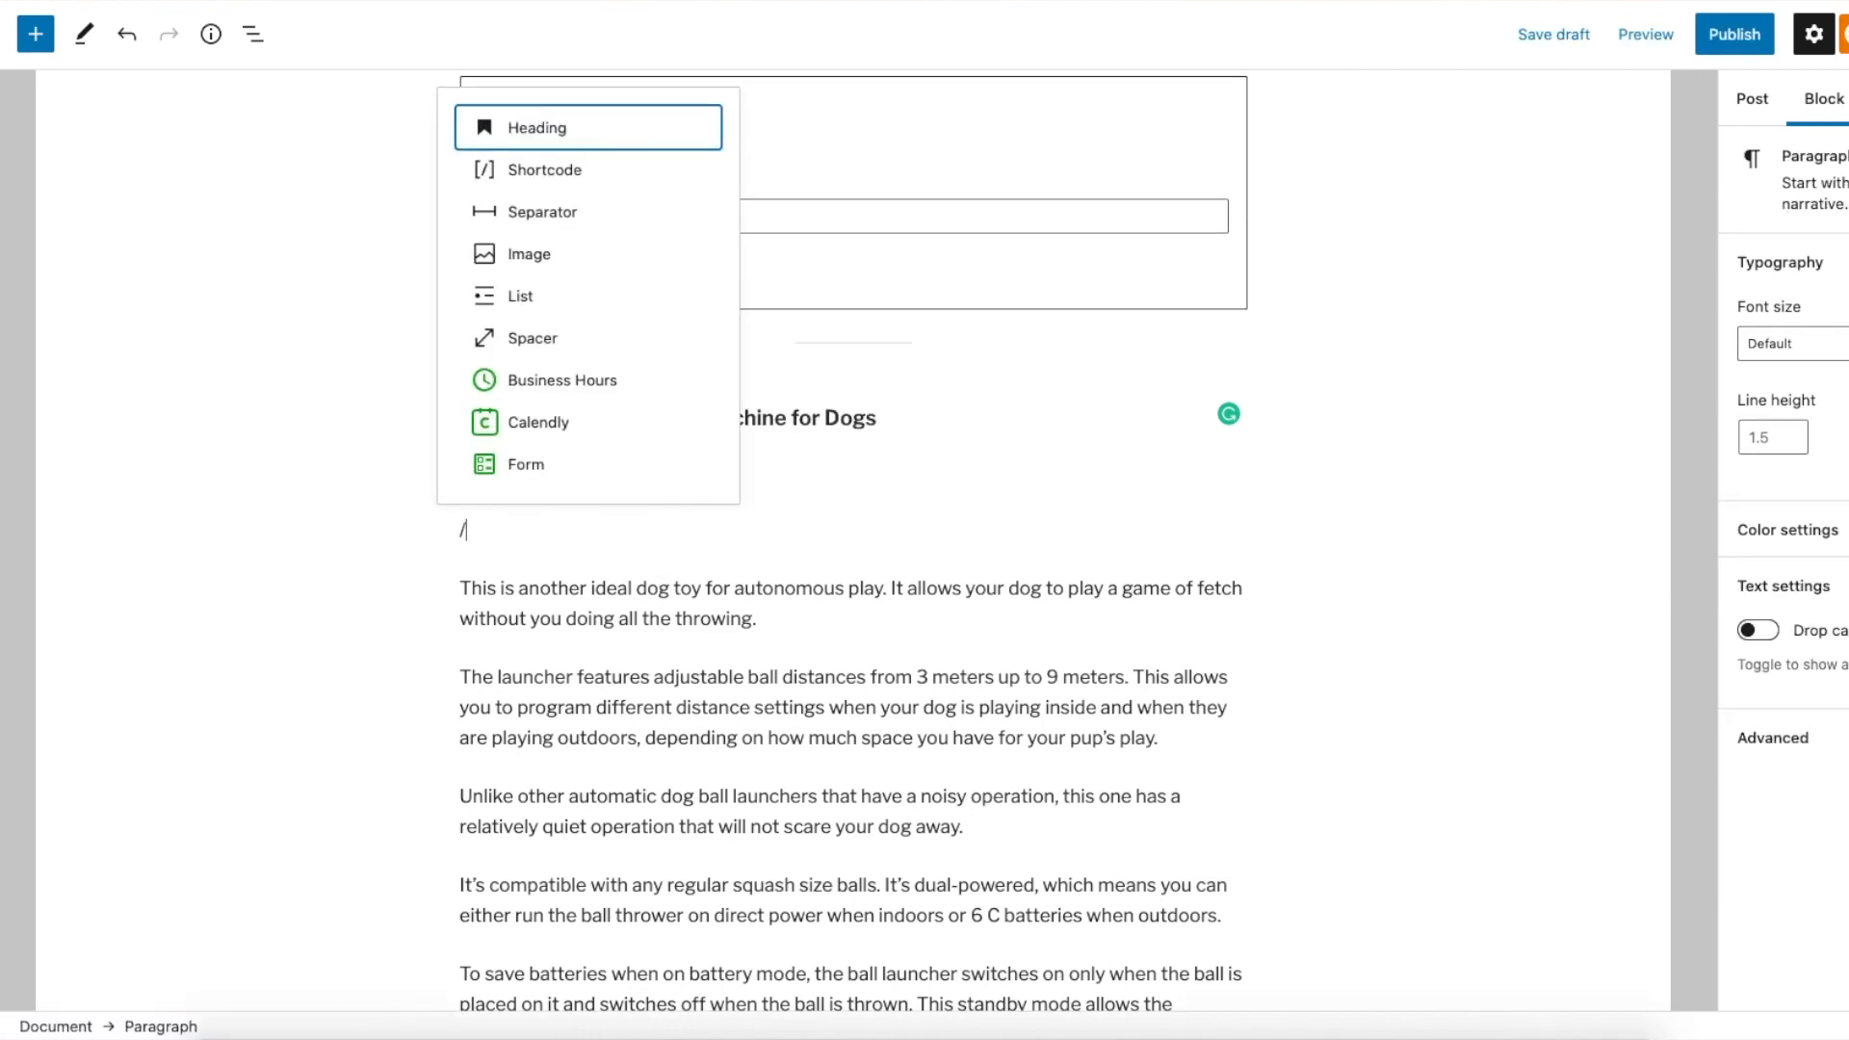
pyautogui.write('short')
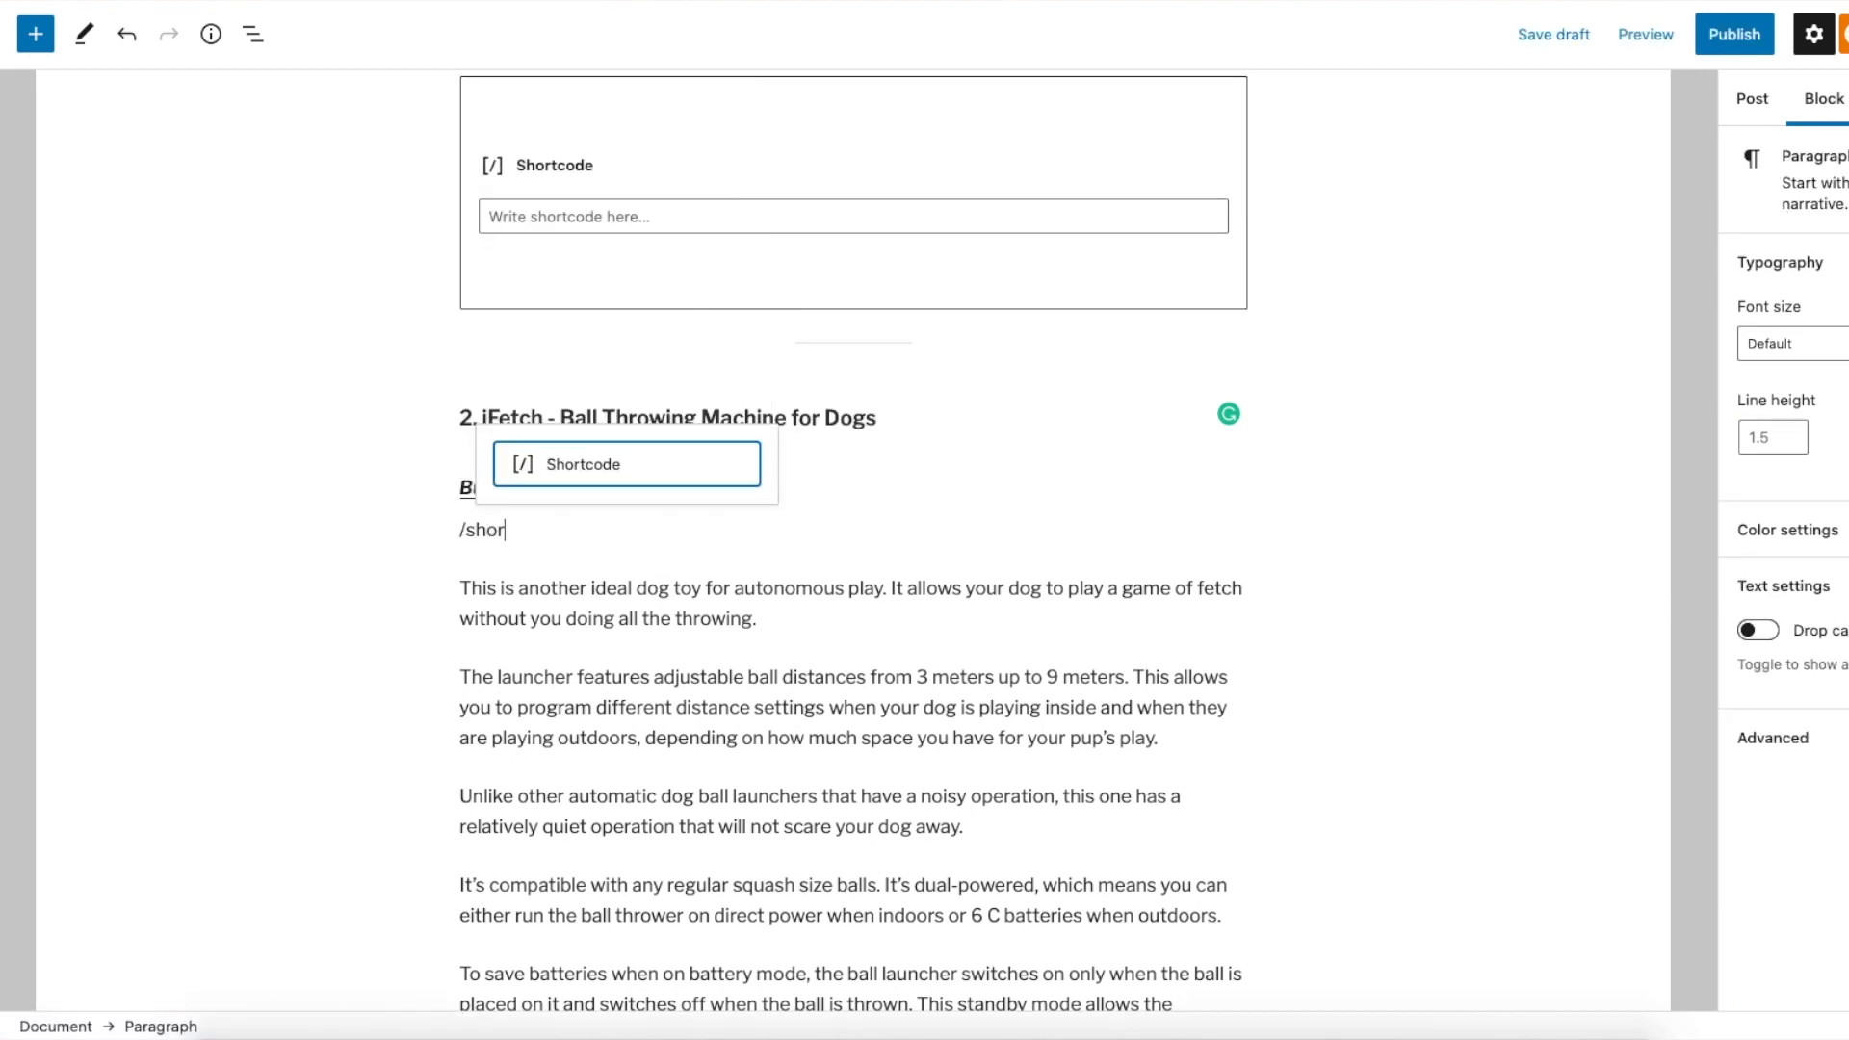
pyautogui.press('Return')
# Paste the Image Shortcode with fields "B0001OZHS0", large size, center alignment and width 500 into the new iFetch Shortcode block
pyautogui.click(628, 651)
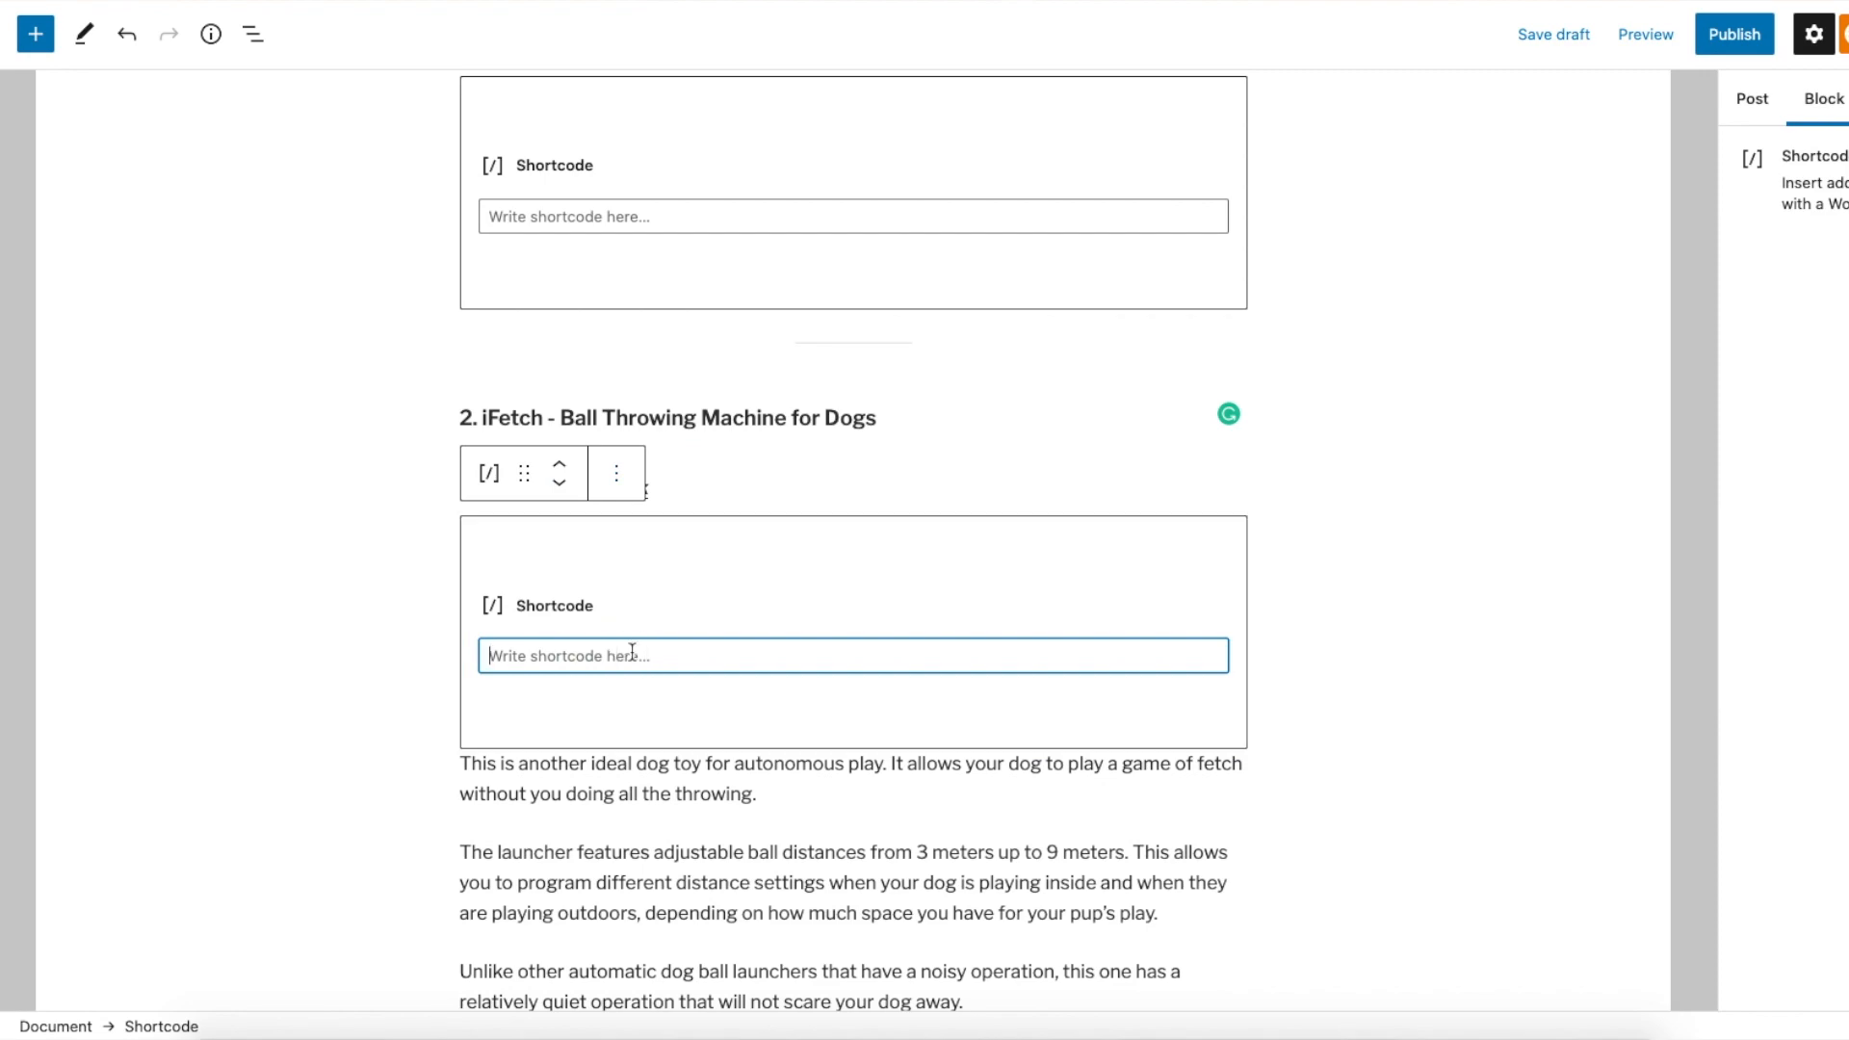
pyautogui.write('[amazon fields="B0001OZHS0" tracking_id="pets-21" value="thumb" image_size="large" image_align="center" image_width="500" image_alt="Info about image for alt text"]')
pyautogui.click(1415, 627)
# Insert an empty Shortcode block after the last "Why do we recommend it?" paragraph of the iFetch review
pyautogui.scroll(-5, 1415, 629)
pyautogui.scroll(-10, 1415, 627)
pyautogui.scroll(3, 1415, 627)
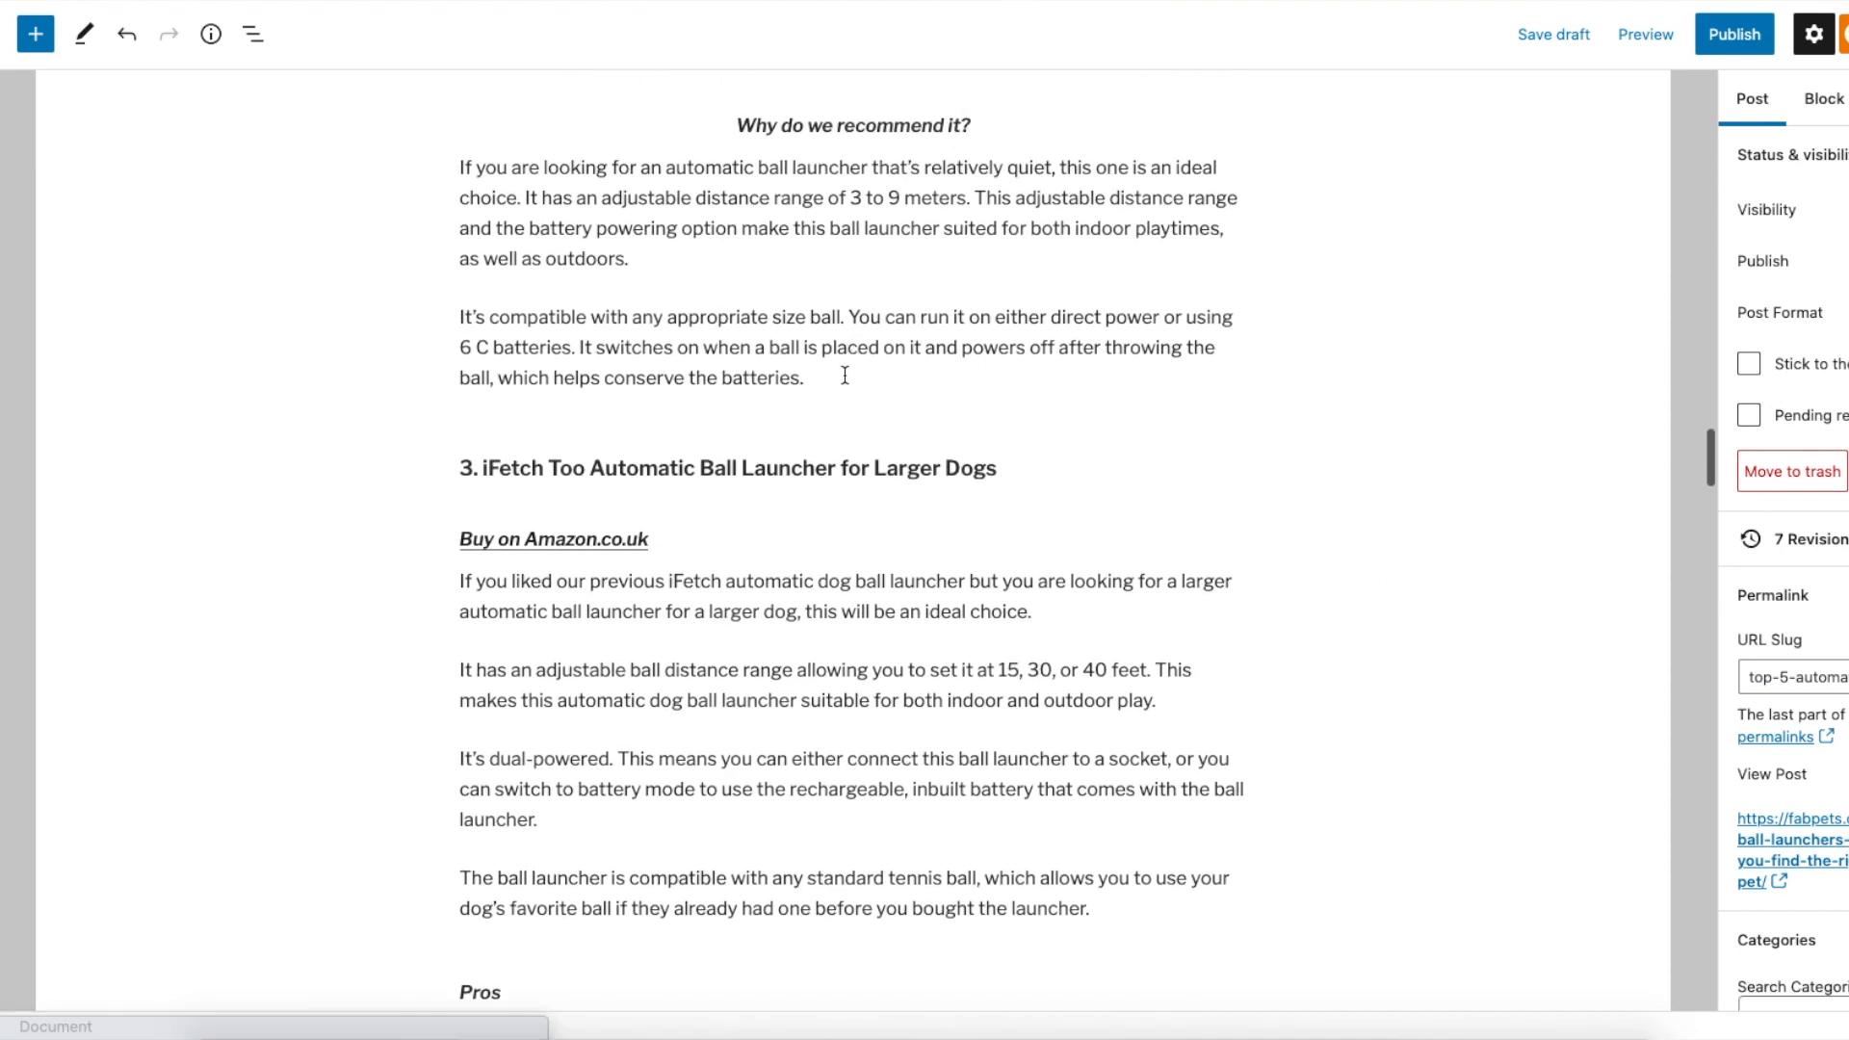
pyautogui.click(845, 375)
pyautogui.scroll(4, 845, 375)
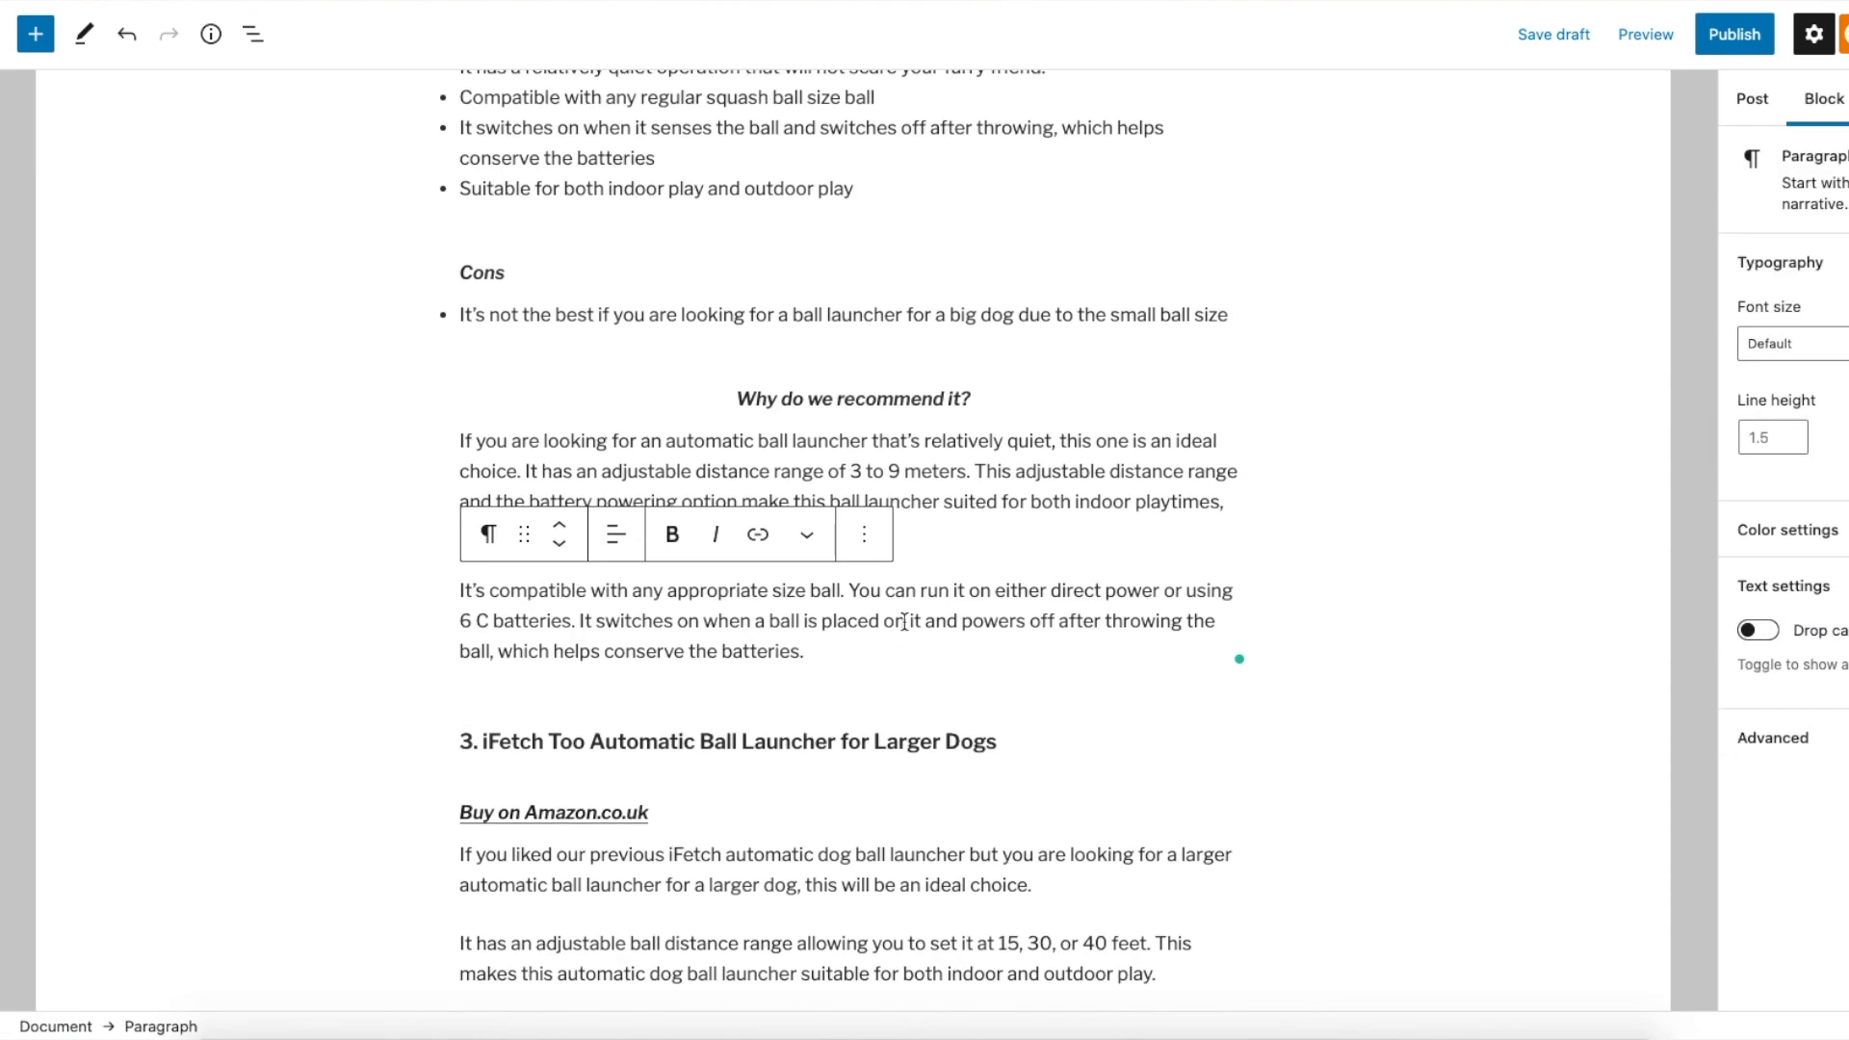
pyautogui.press('Return')
pyautogui.write('/sh')
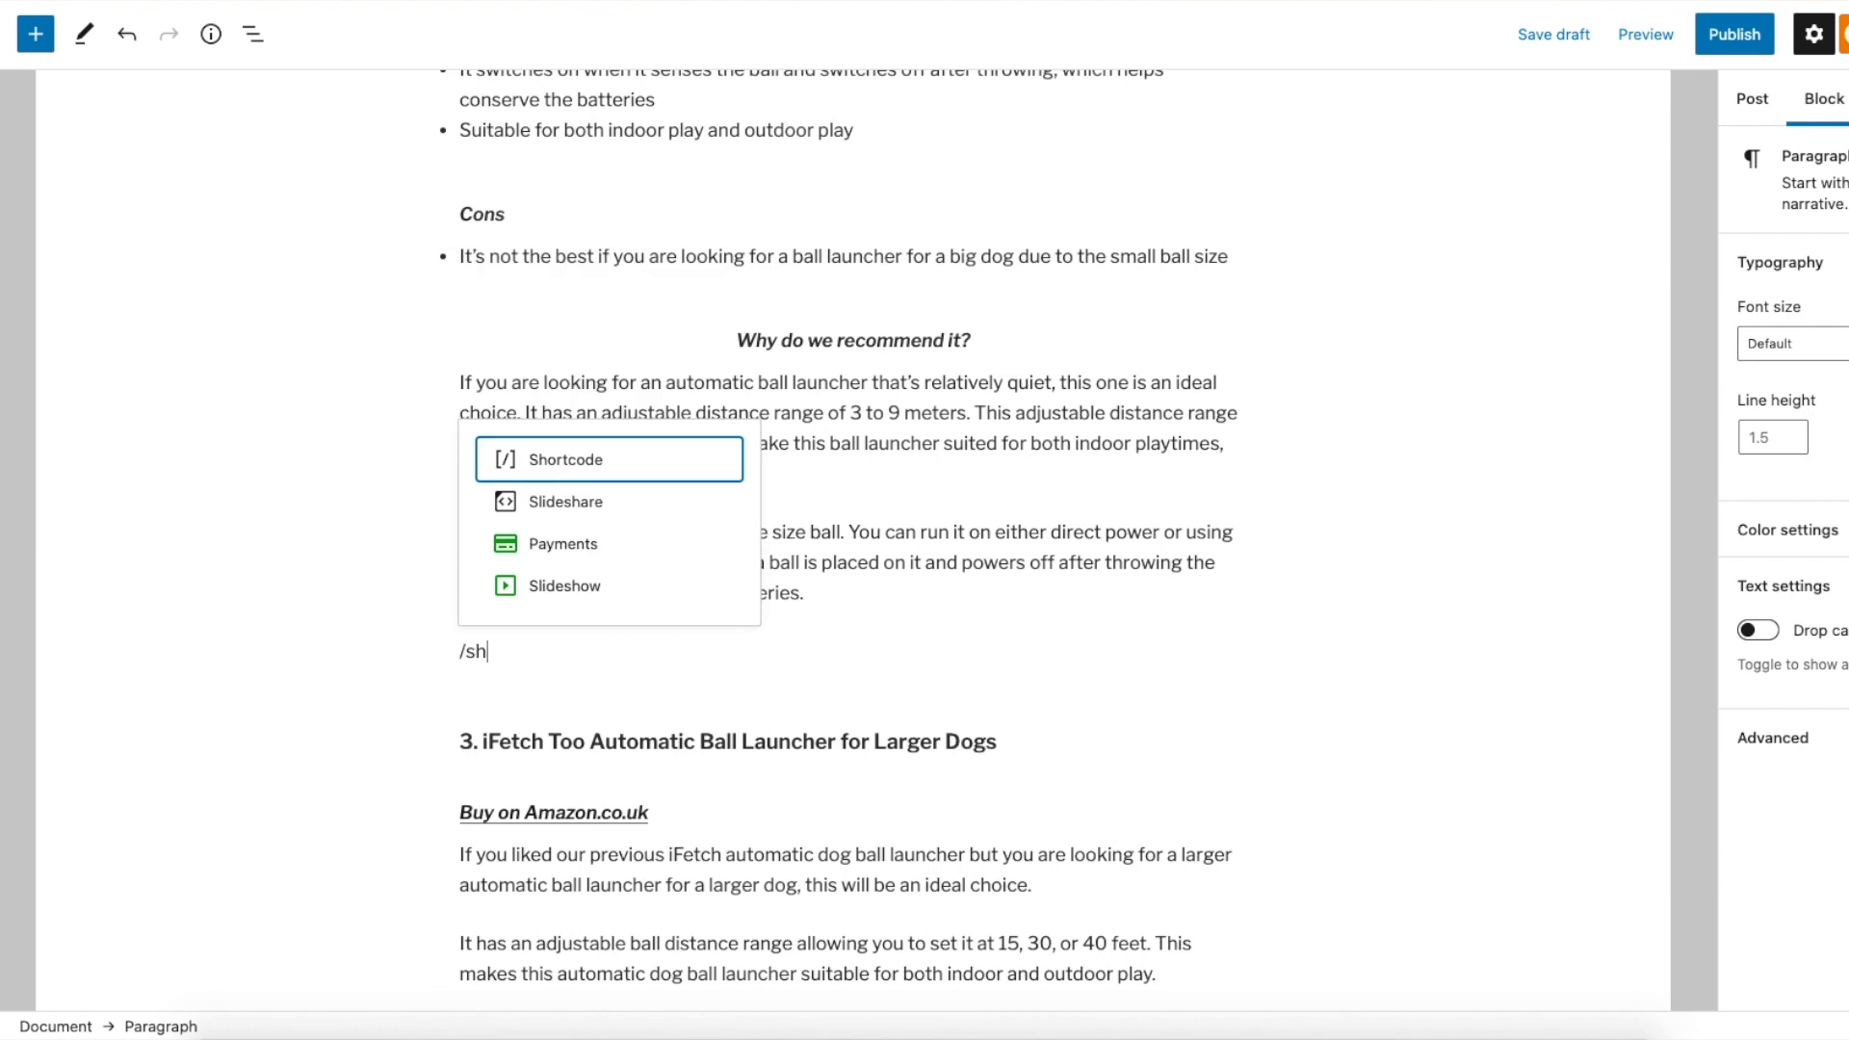
pyautogui.write('ort')
pyautogui.press('Return')
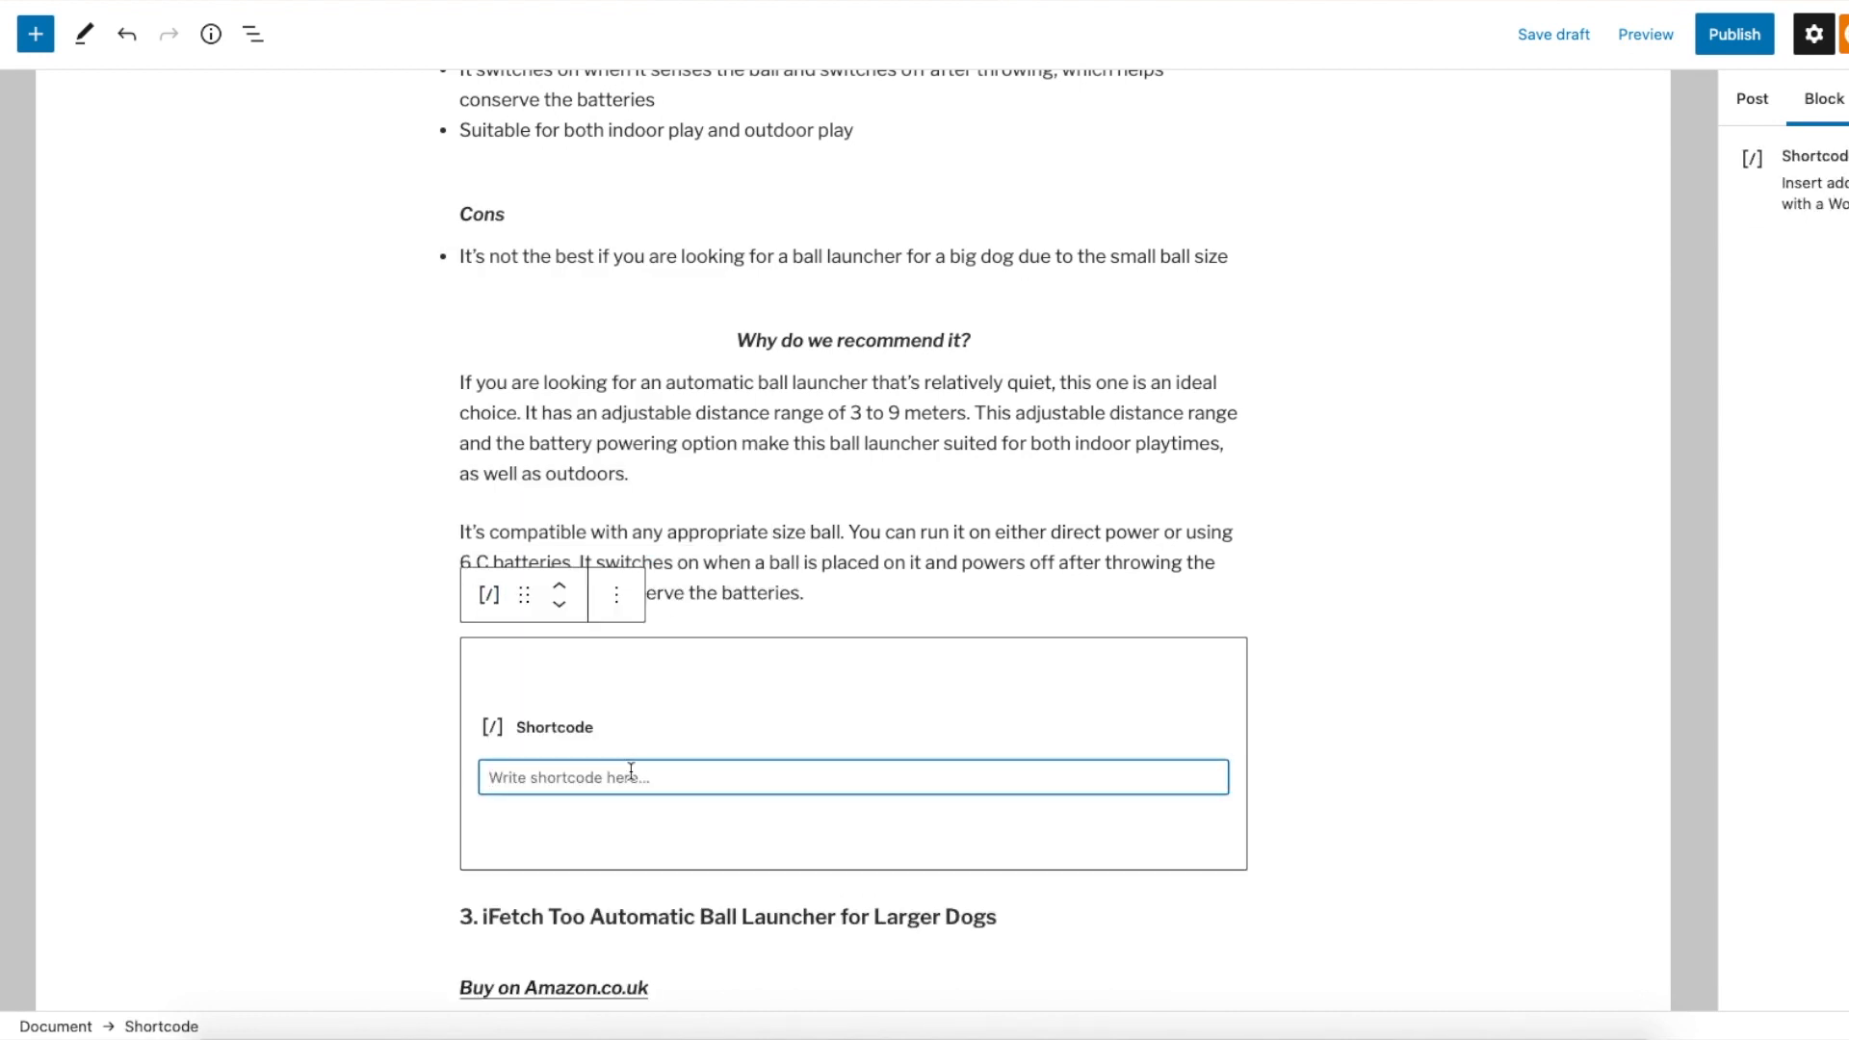
pyautogui.click(1222, 828)
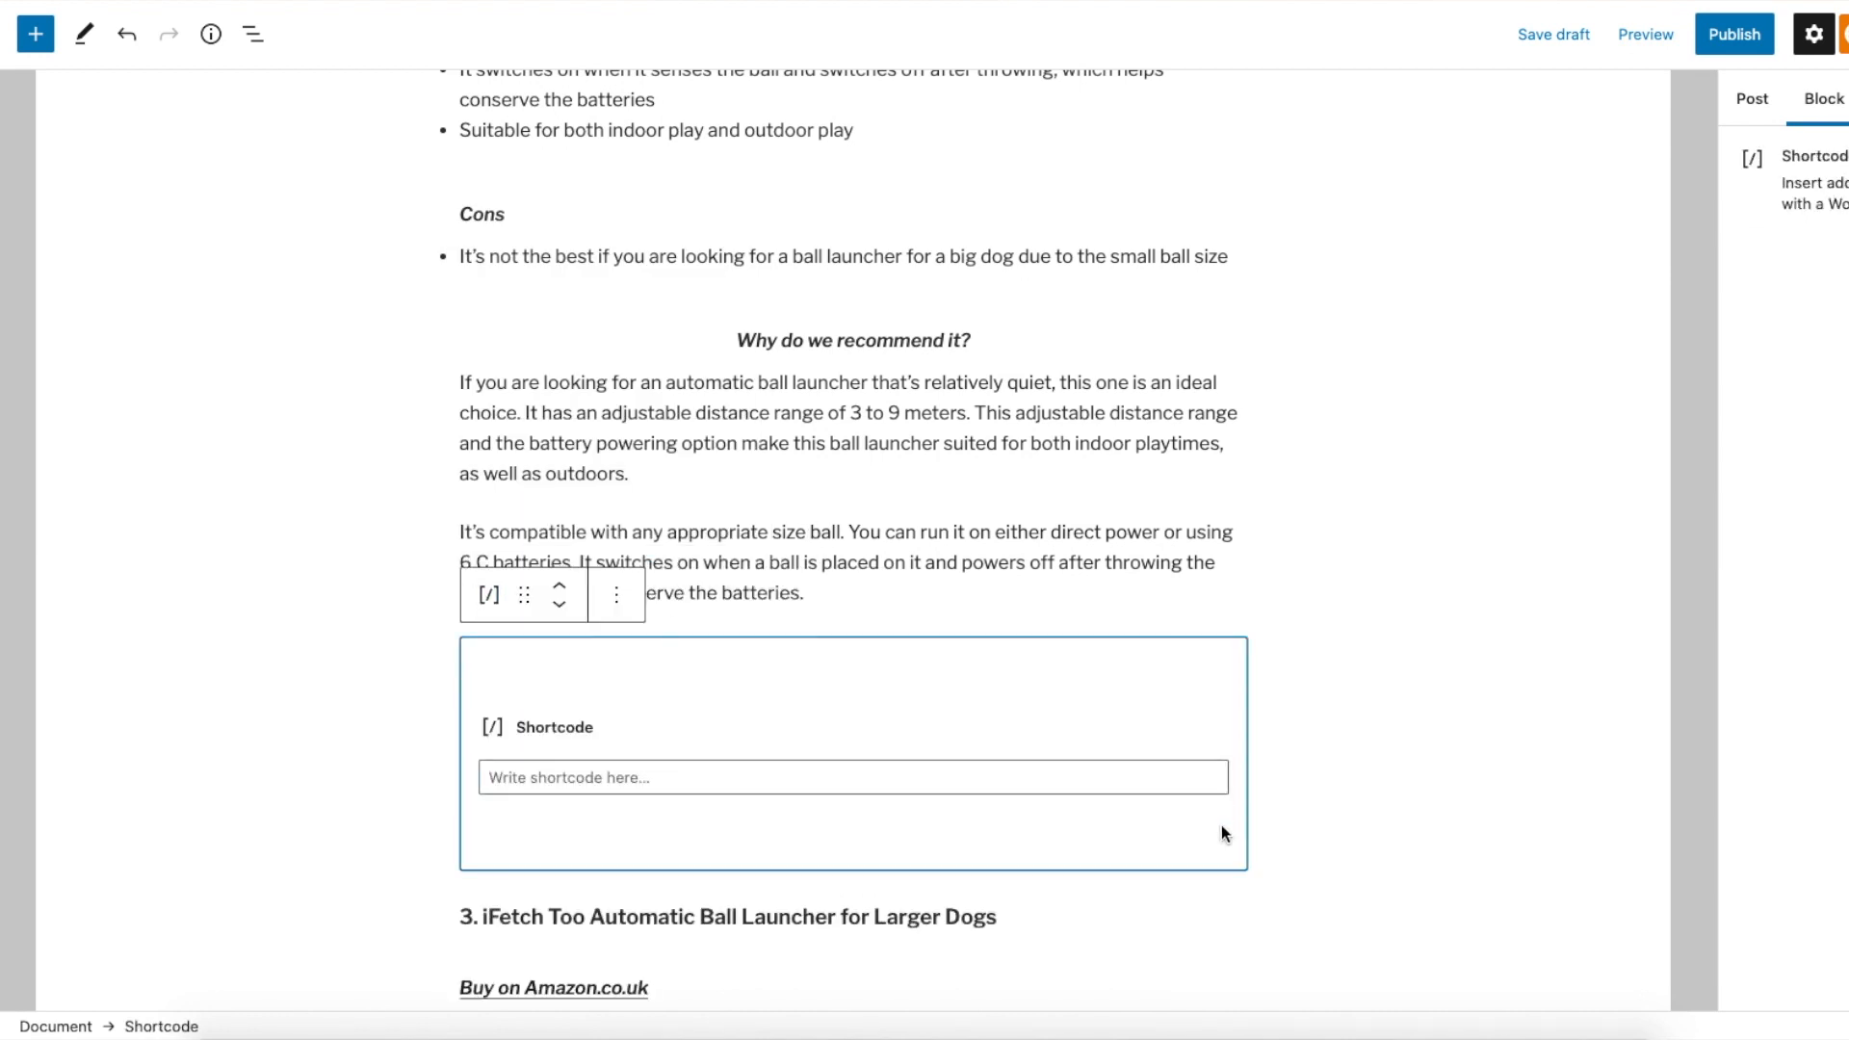
# Insert a Separator block between the empty Shortcode block and the "3. iFetch Too Automatic Ball Launcher for Larger Dogs" heading
pyautogui.press('Return')
pyautogui.scroll(-3, 1219, 826)
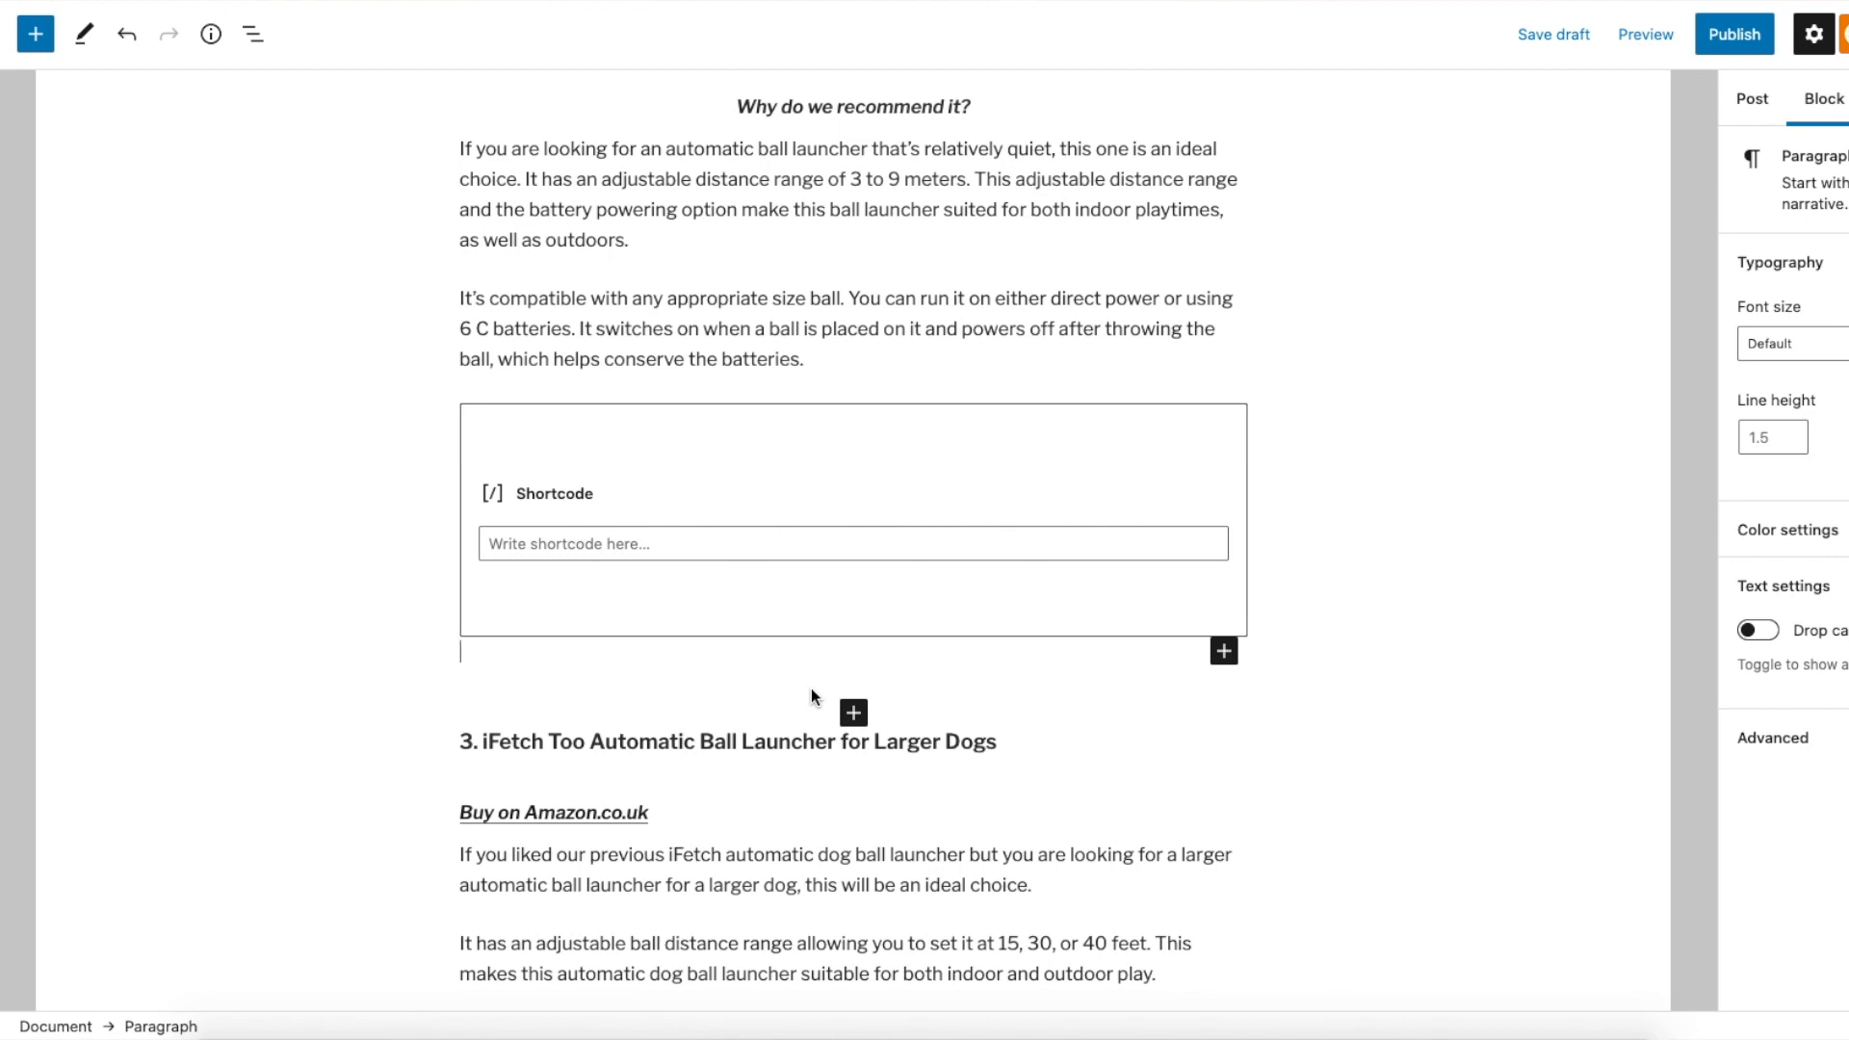
pyautogui.write('/')
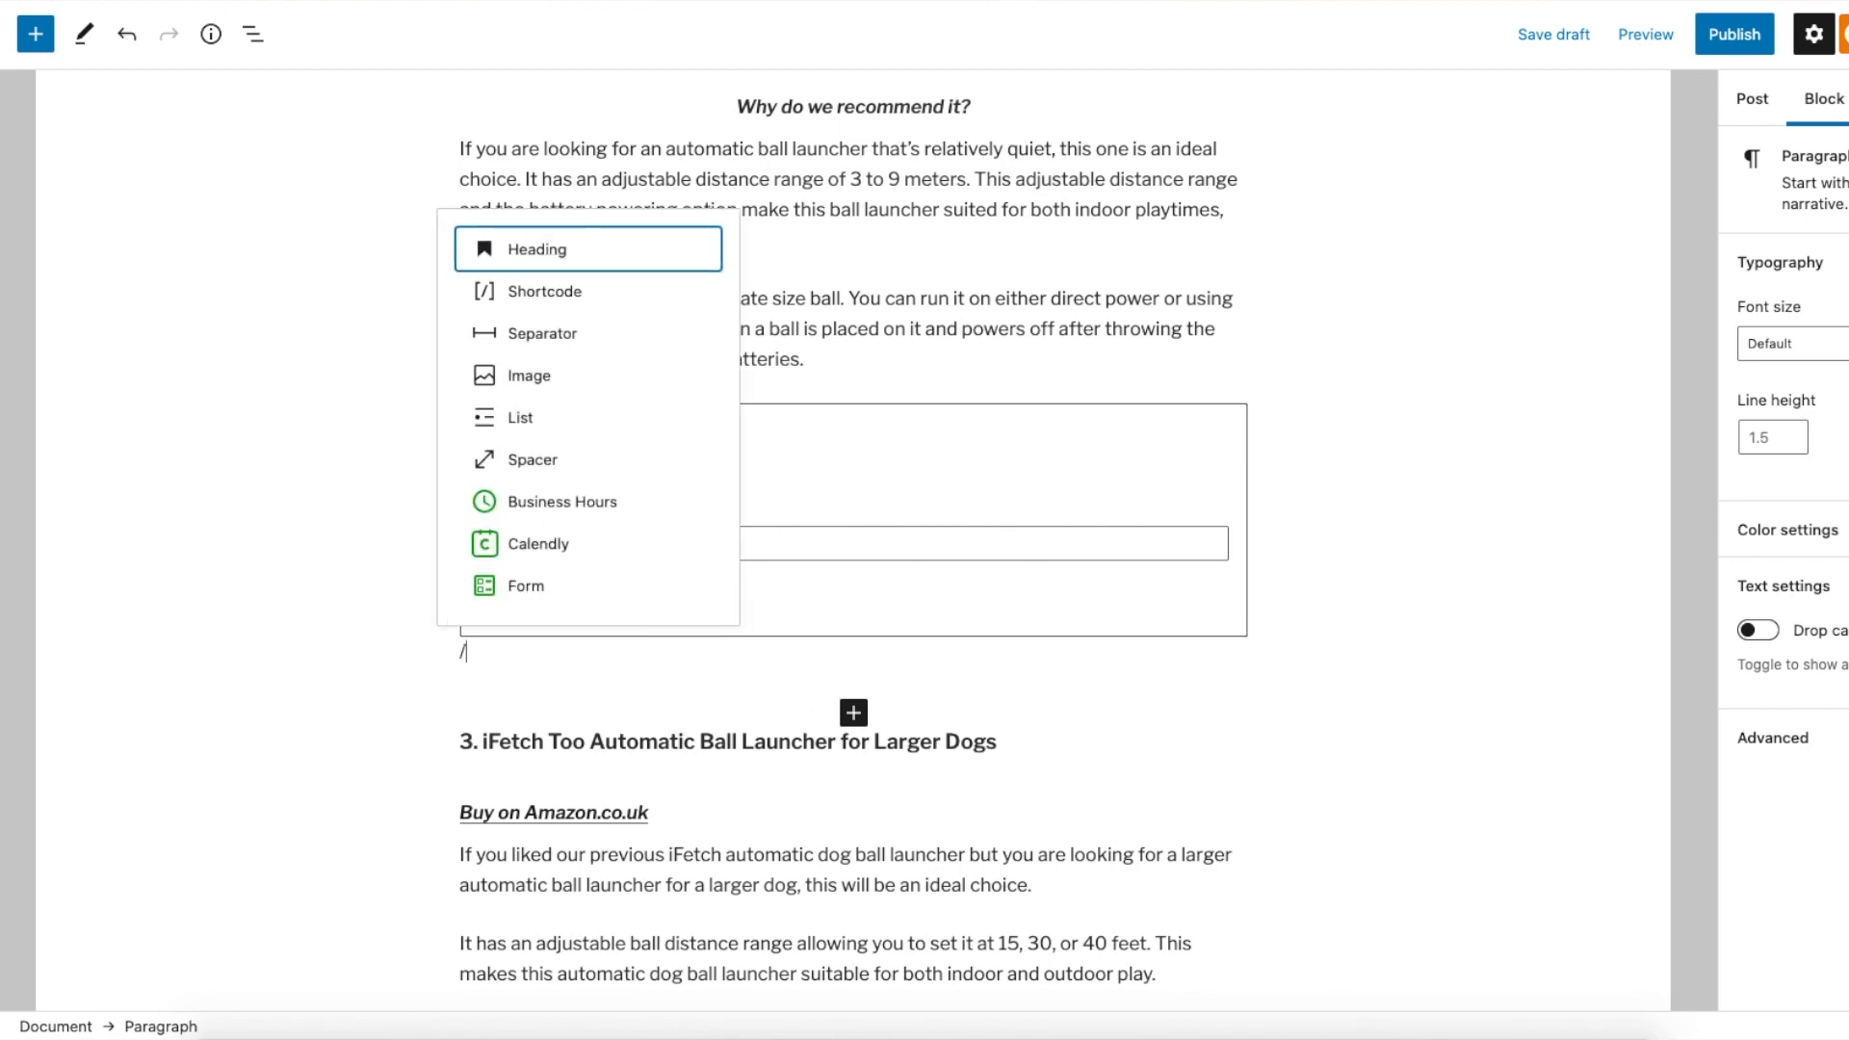
pyautogui.write('div')
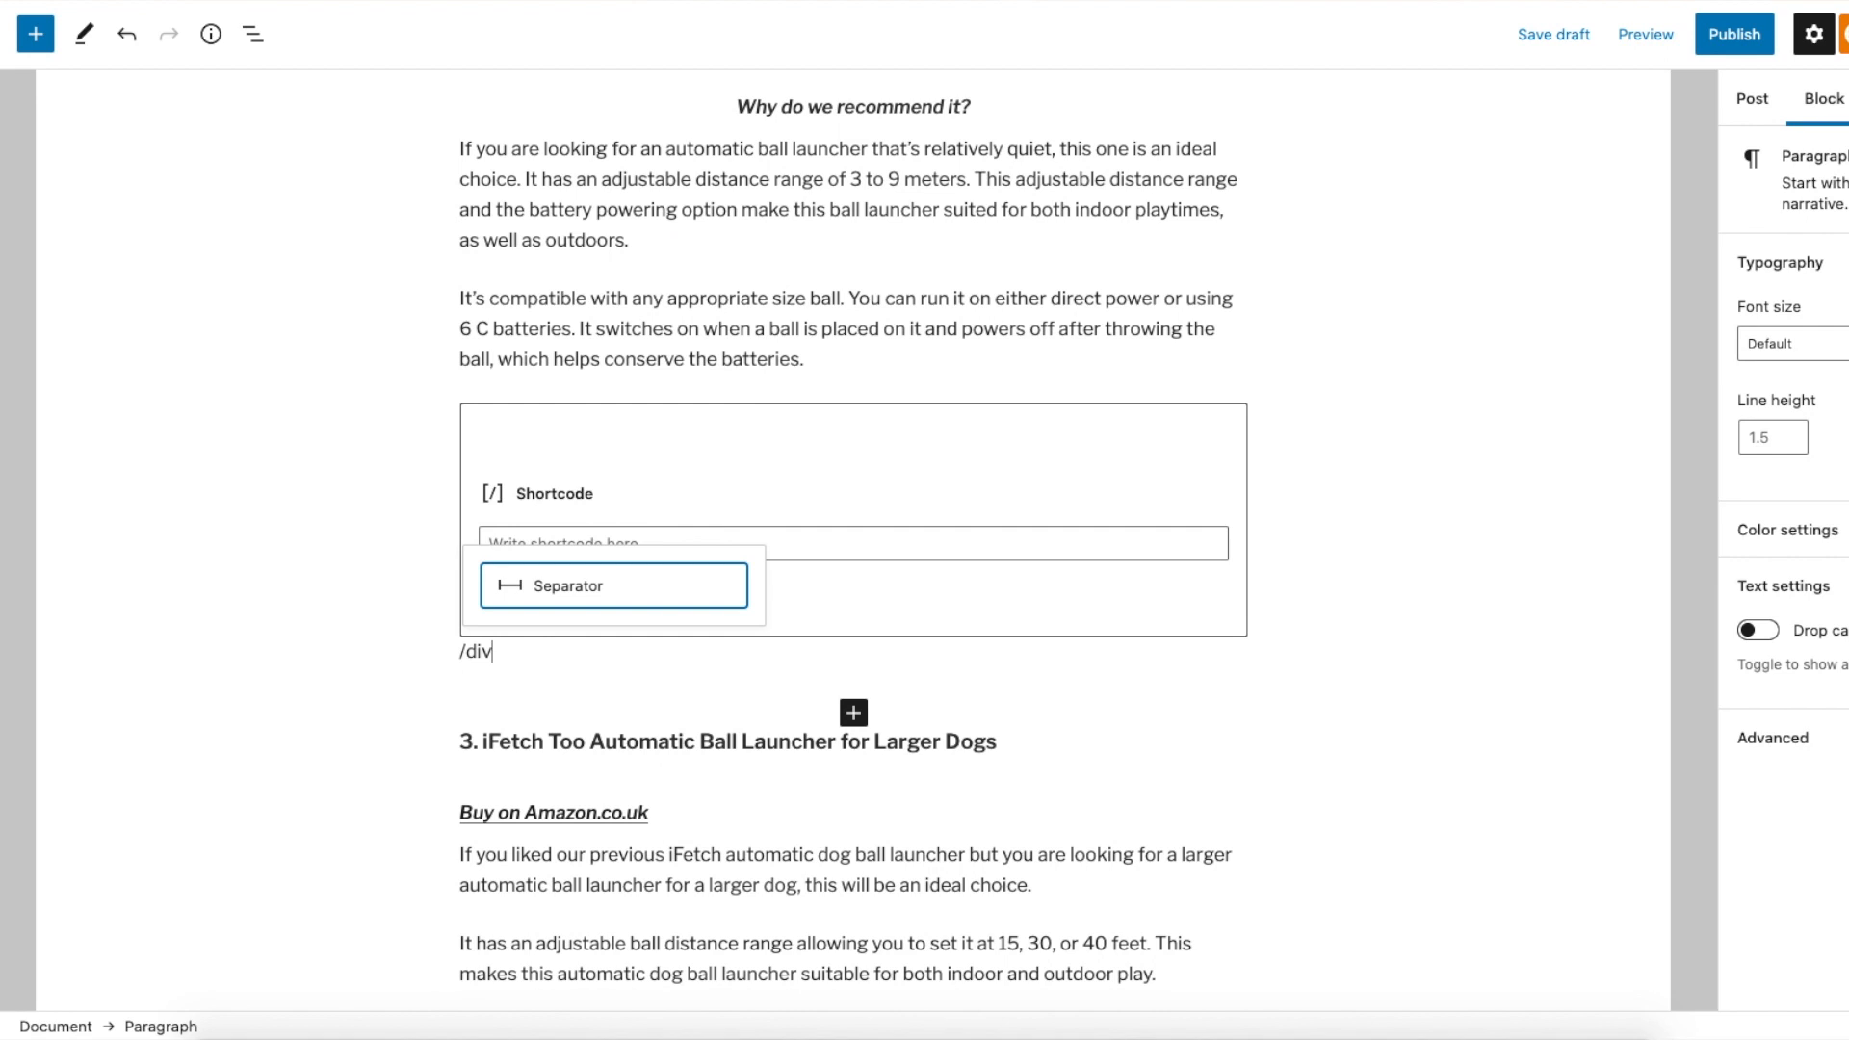
pyautogui.click(643, 589)
pyautogui.click(1609, 603)
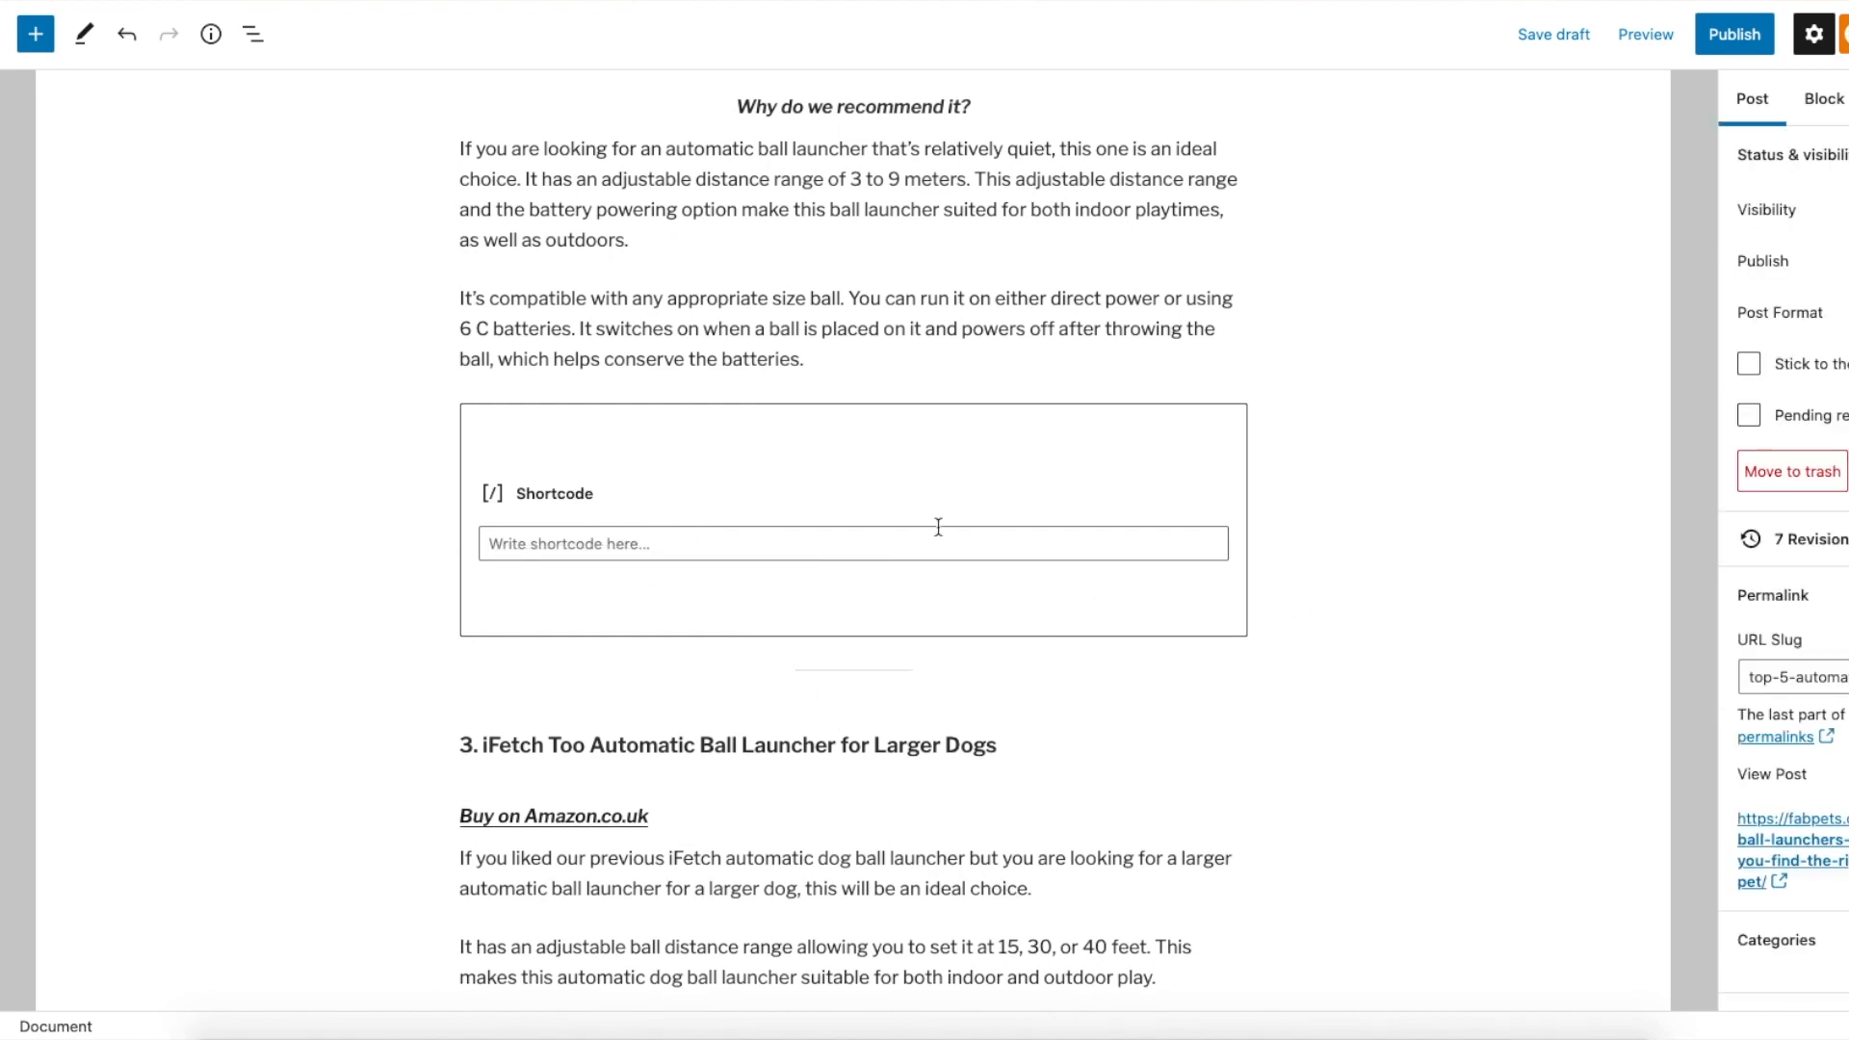
# Insert a Shortcode block in the "3. iFetch Too Automatic Ball Launcher for Larger Dogs" review
pyautogui.scroll(-3, 832, 615)
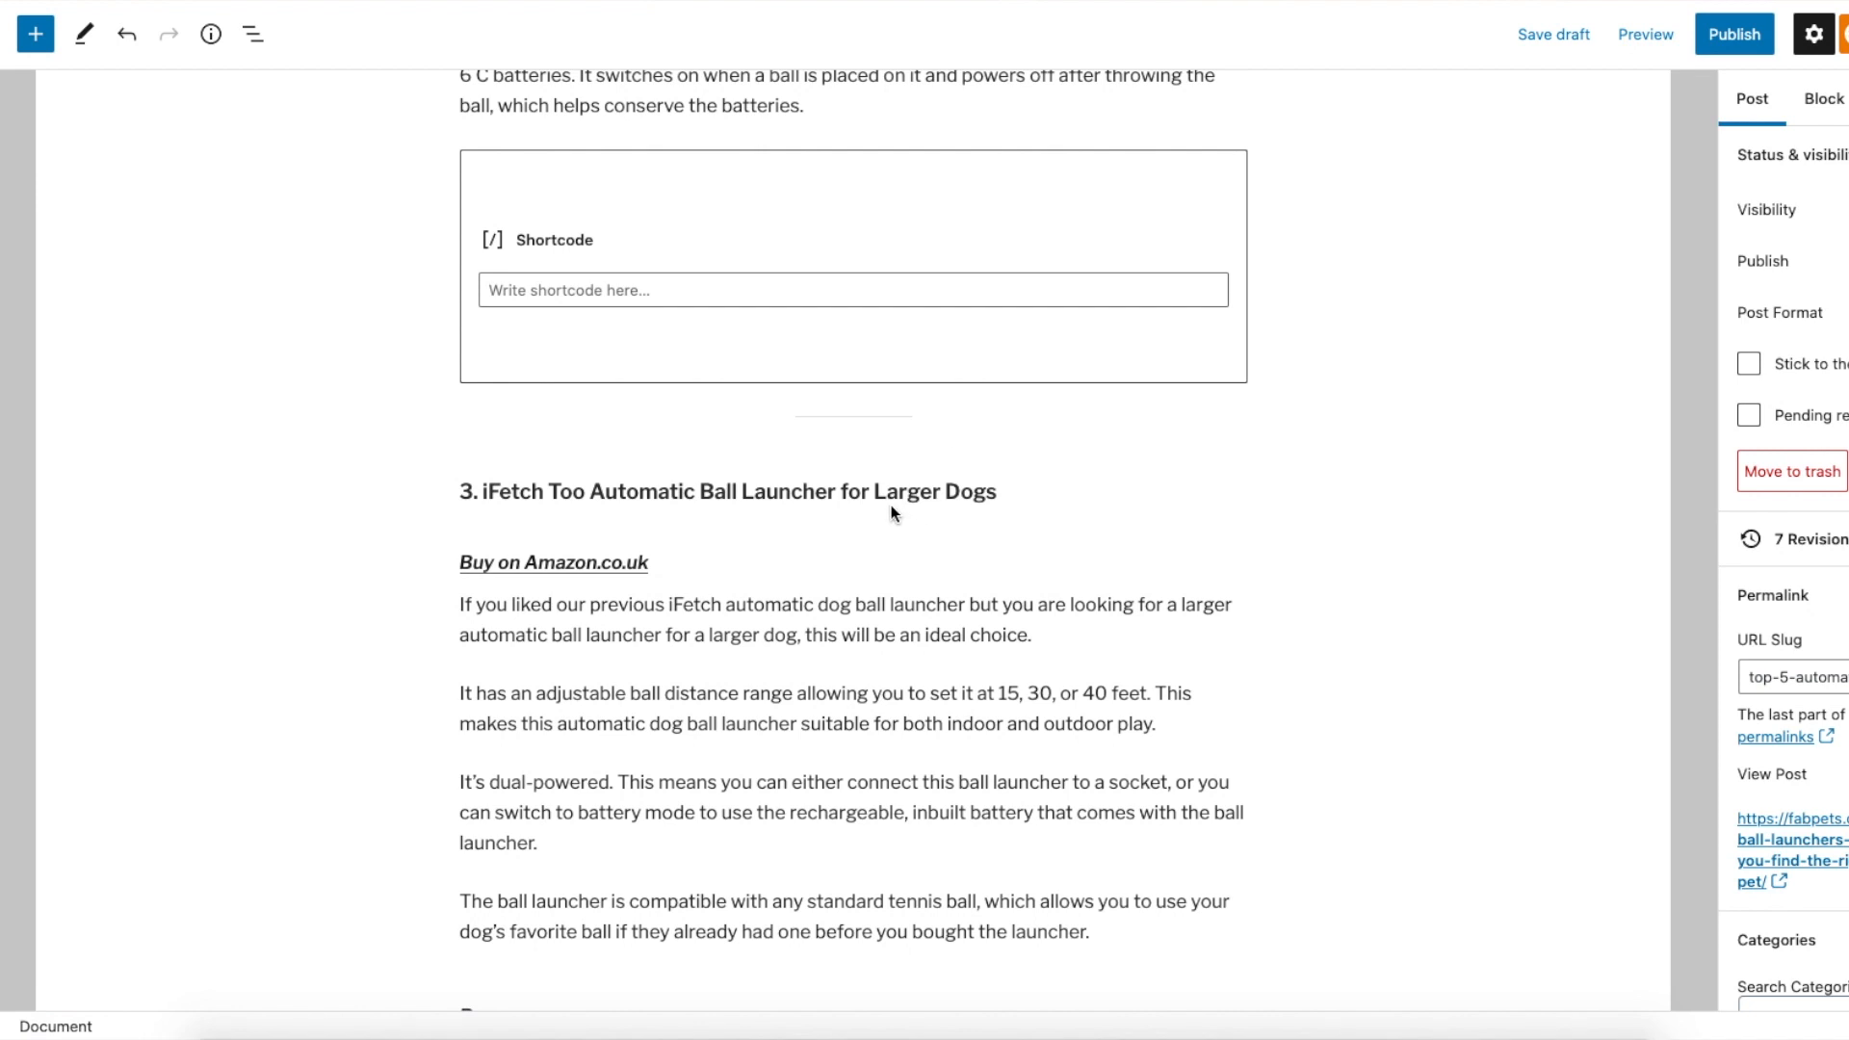
pyautogui.scroll(-1, 904, 525)
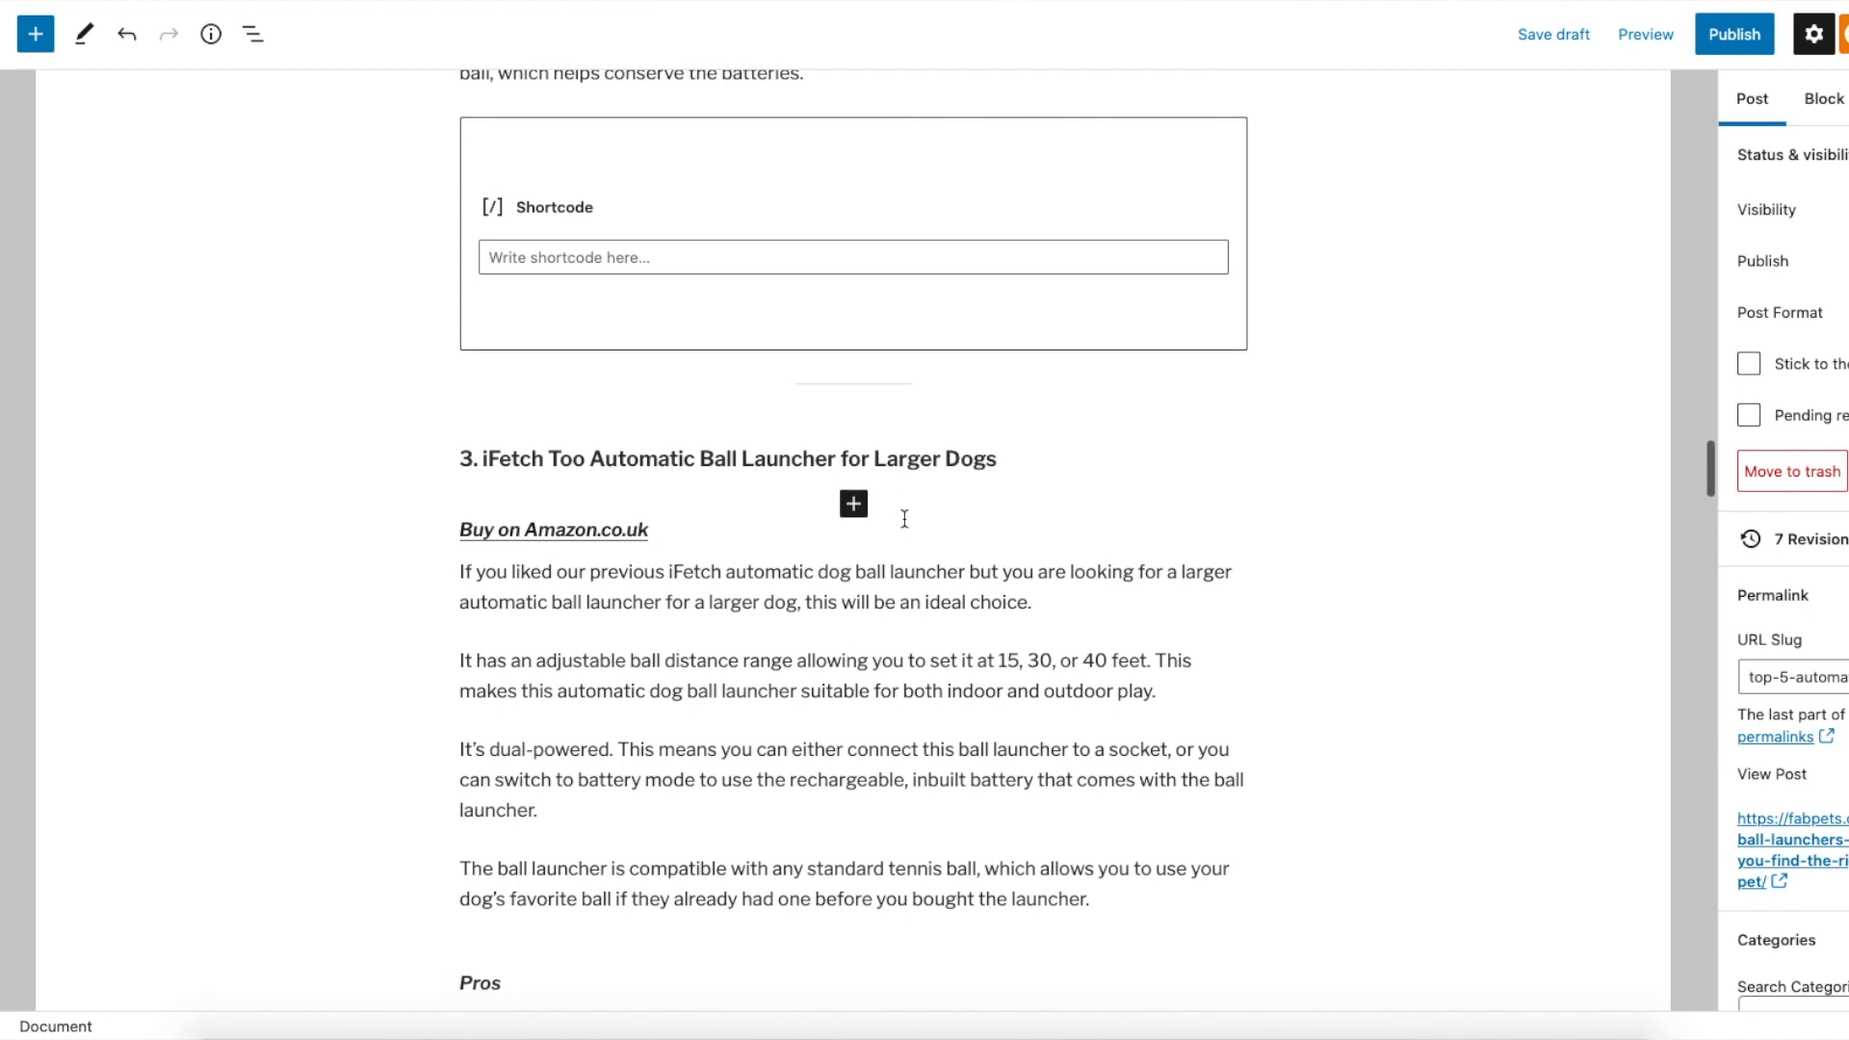
pyautogui.scroll(-2, 768, 510)
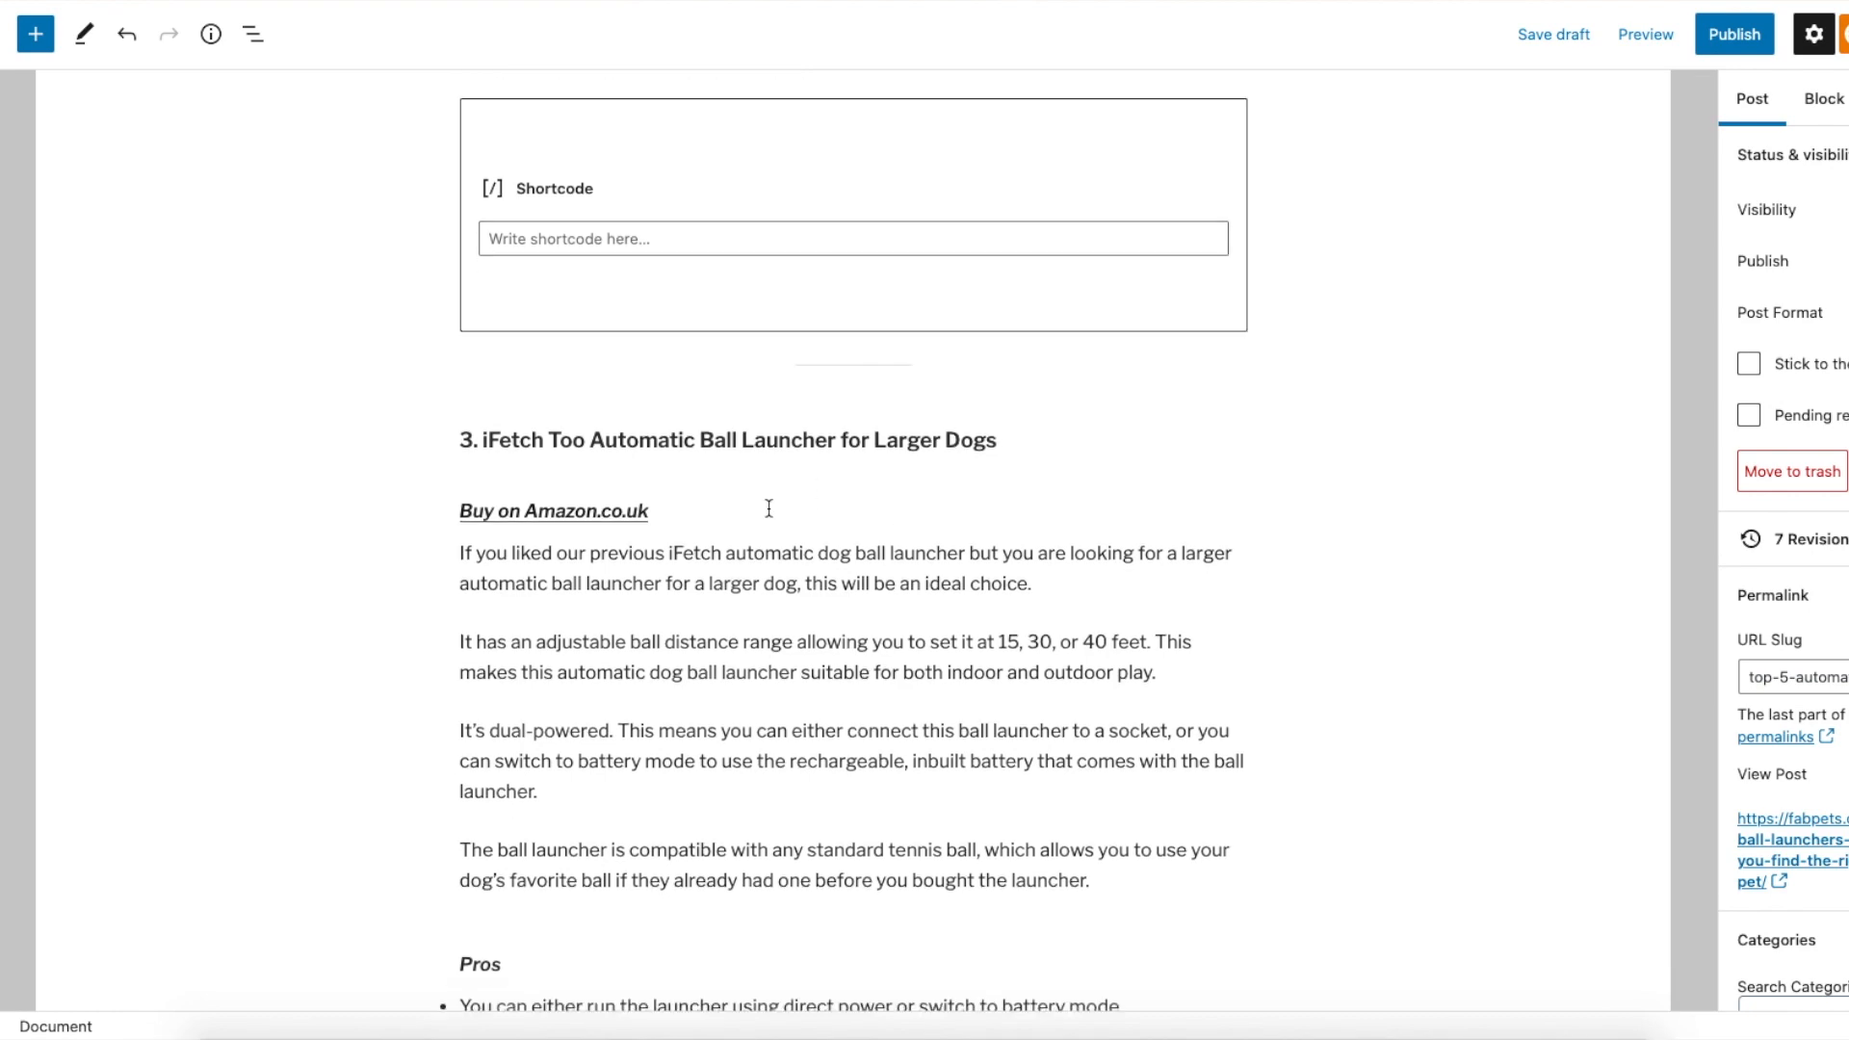
pyautogui.click(699, 450)
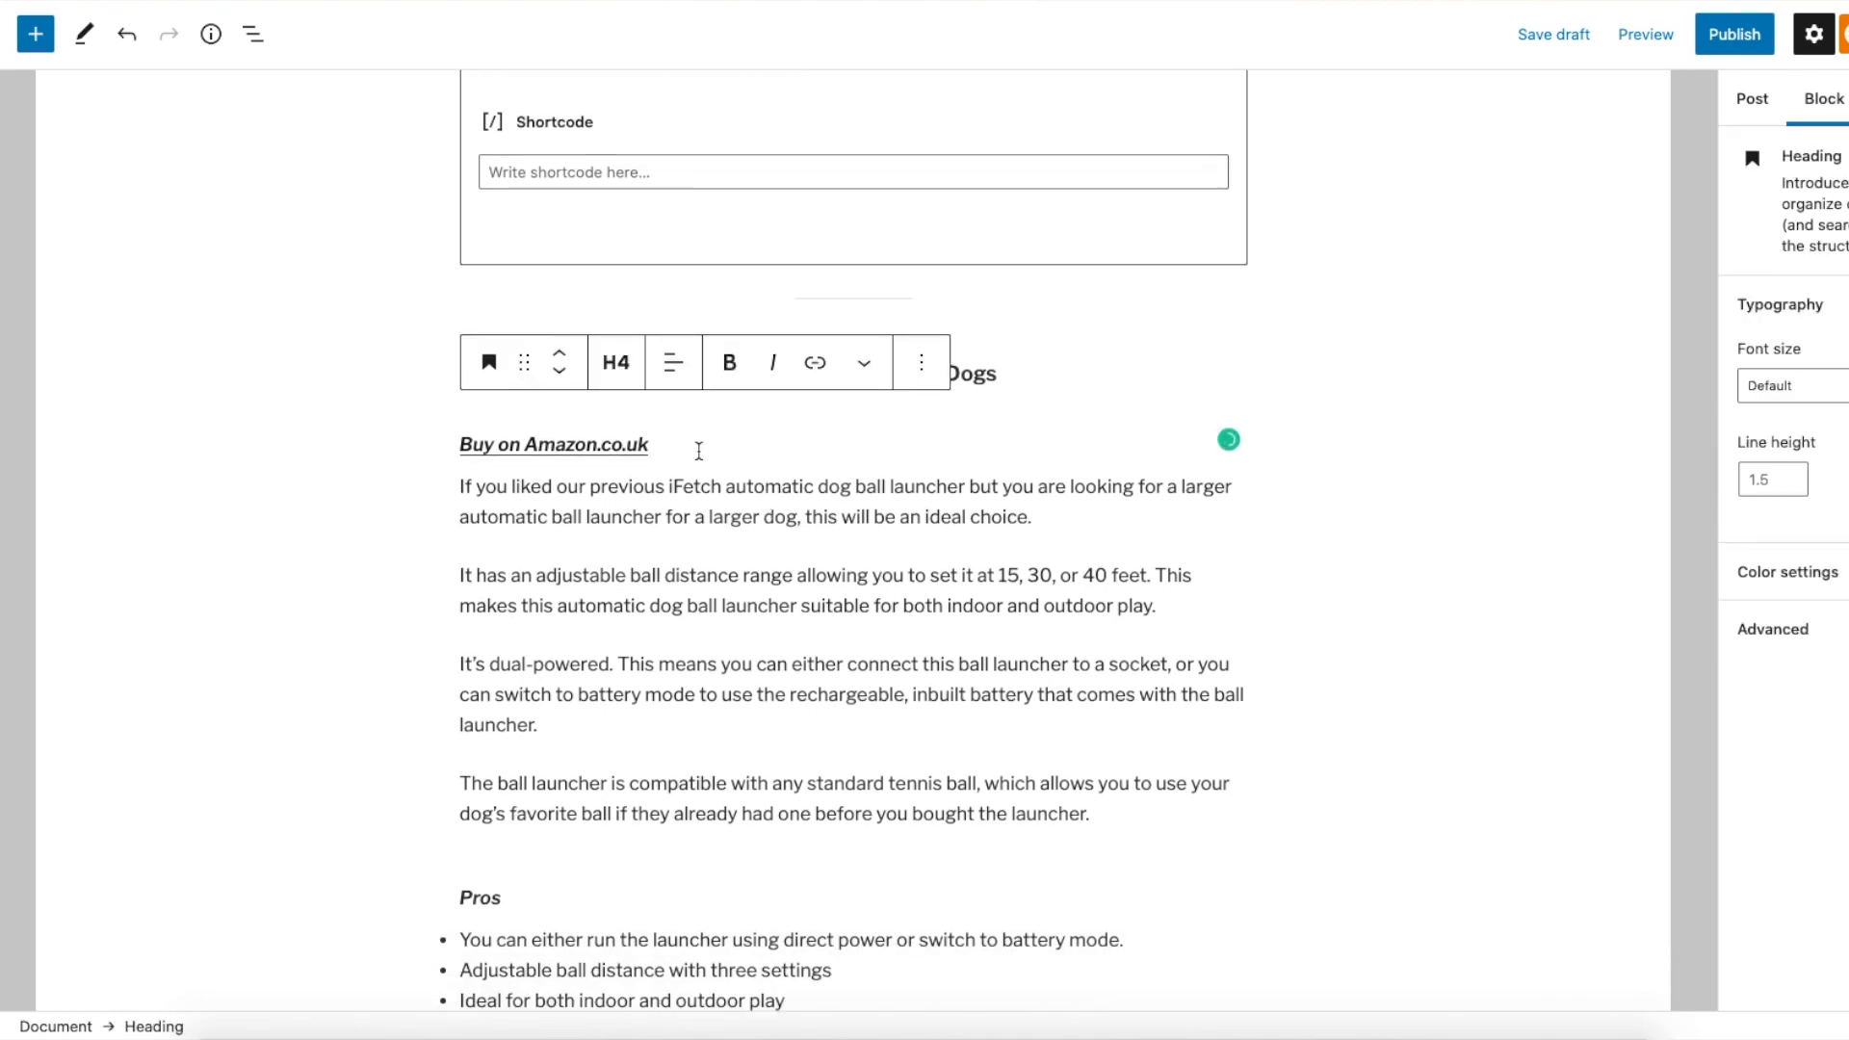
pyautogui.scroll(-20, 694, 442)
pyautogui.click(751, 478)
pyautogui.press('Return')
pyautogui.write('short')
# Add empty Shortcode blocks and Separators at the ends of the fourth and fifth reviews, up to the "Buyer's guide" heading
pyautogui.scroll(-15, 768, 502)
pyautogui.click(1006, 561)
pyautogui.press('Return')
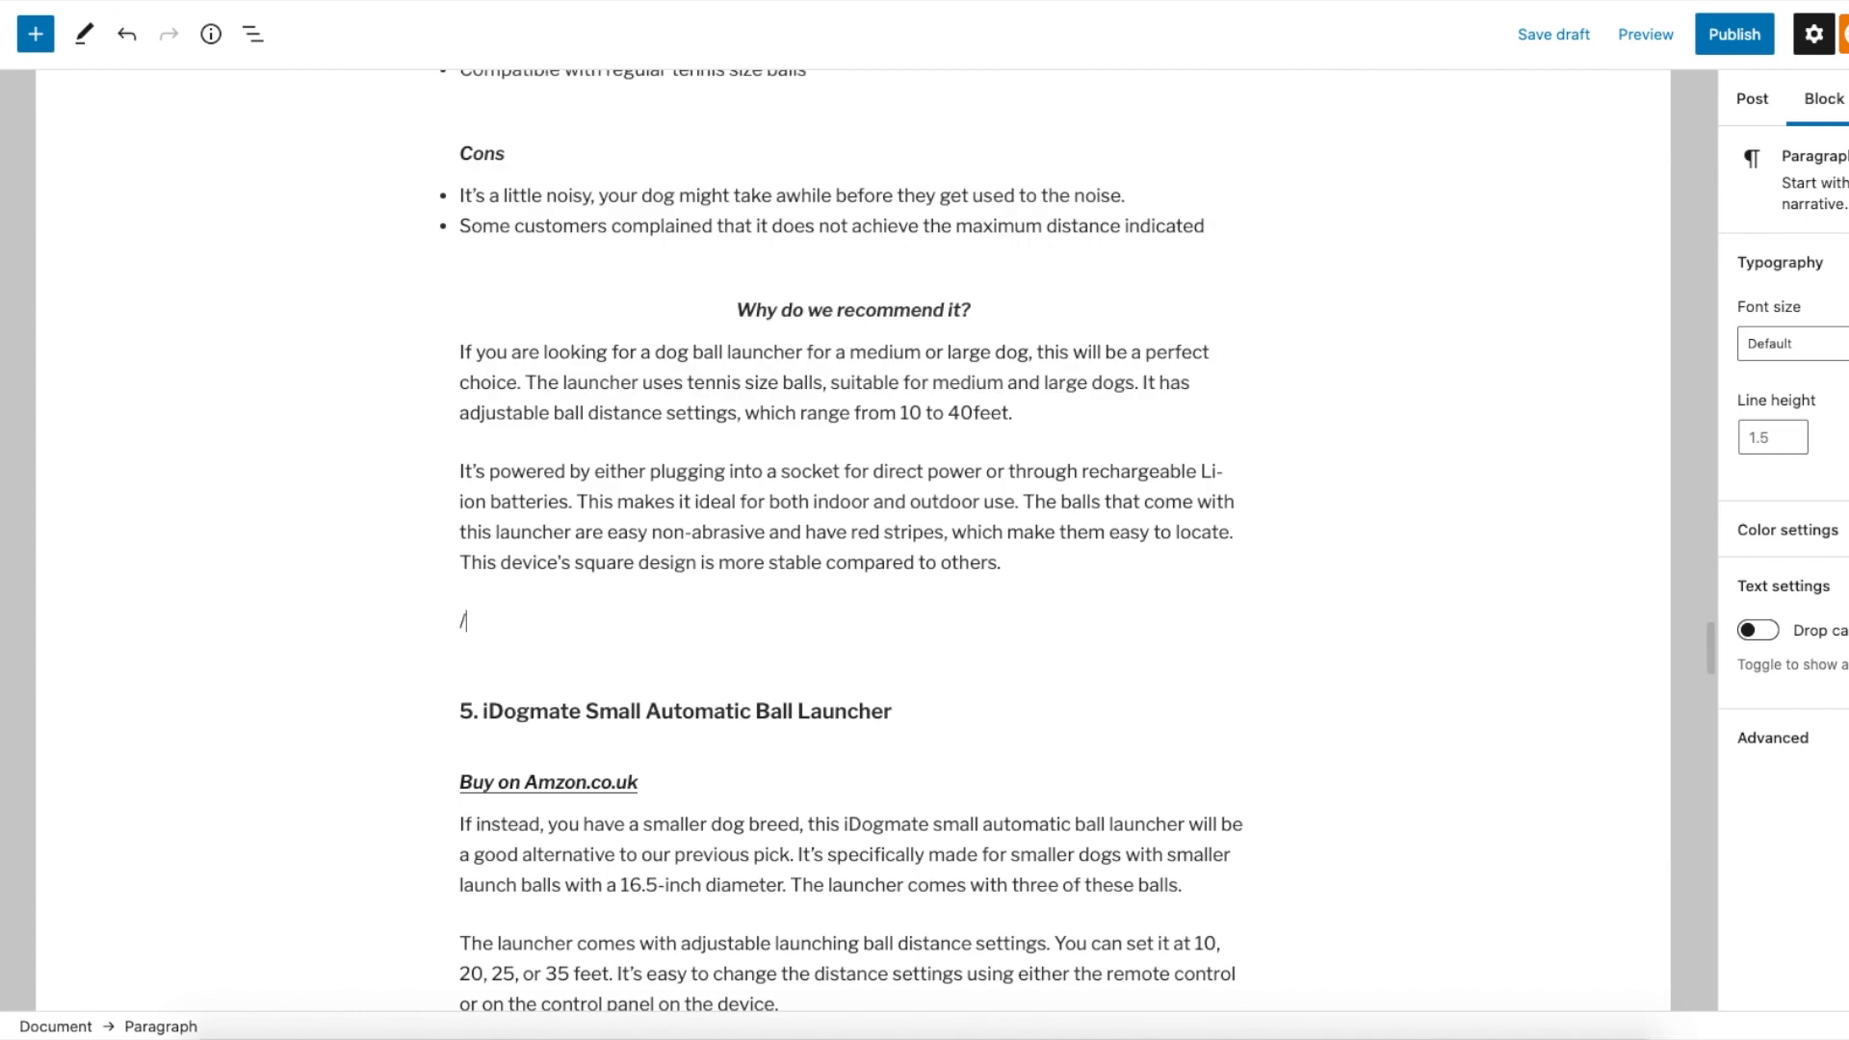
pyautogui.click(726, 535)
pyautogui.scroll(-15, 726, 535)
pyautogui.scroll(-2, 935, 391)
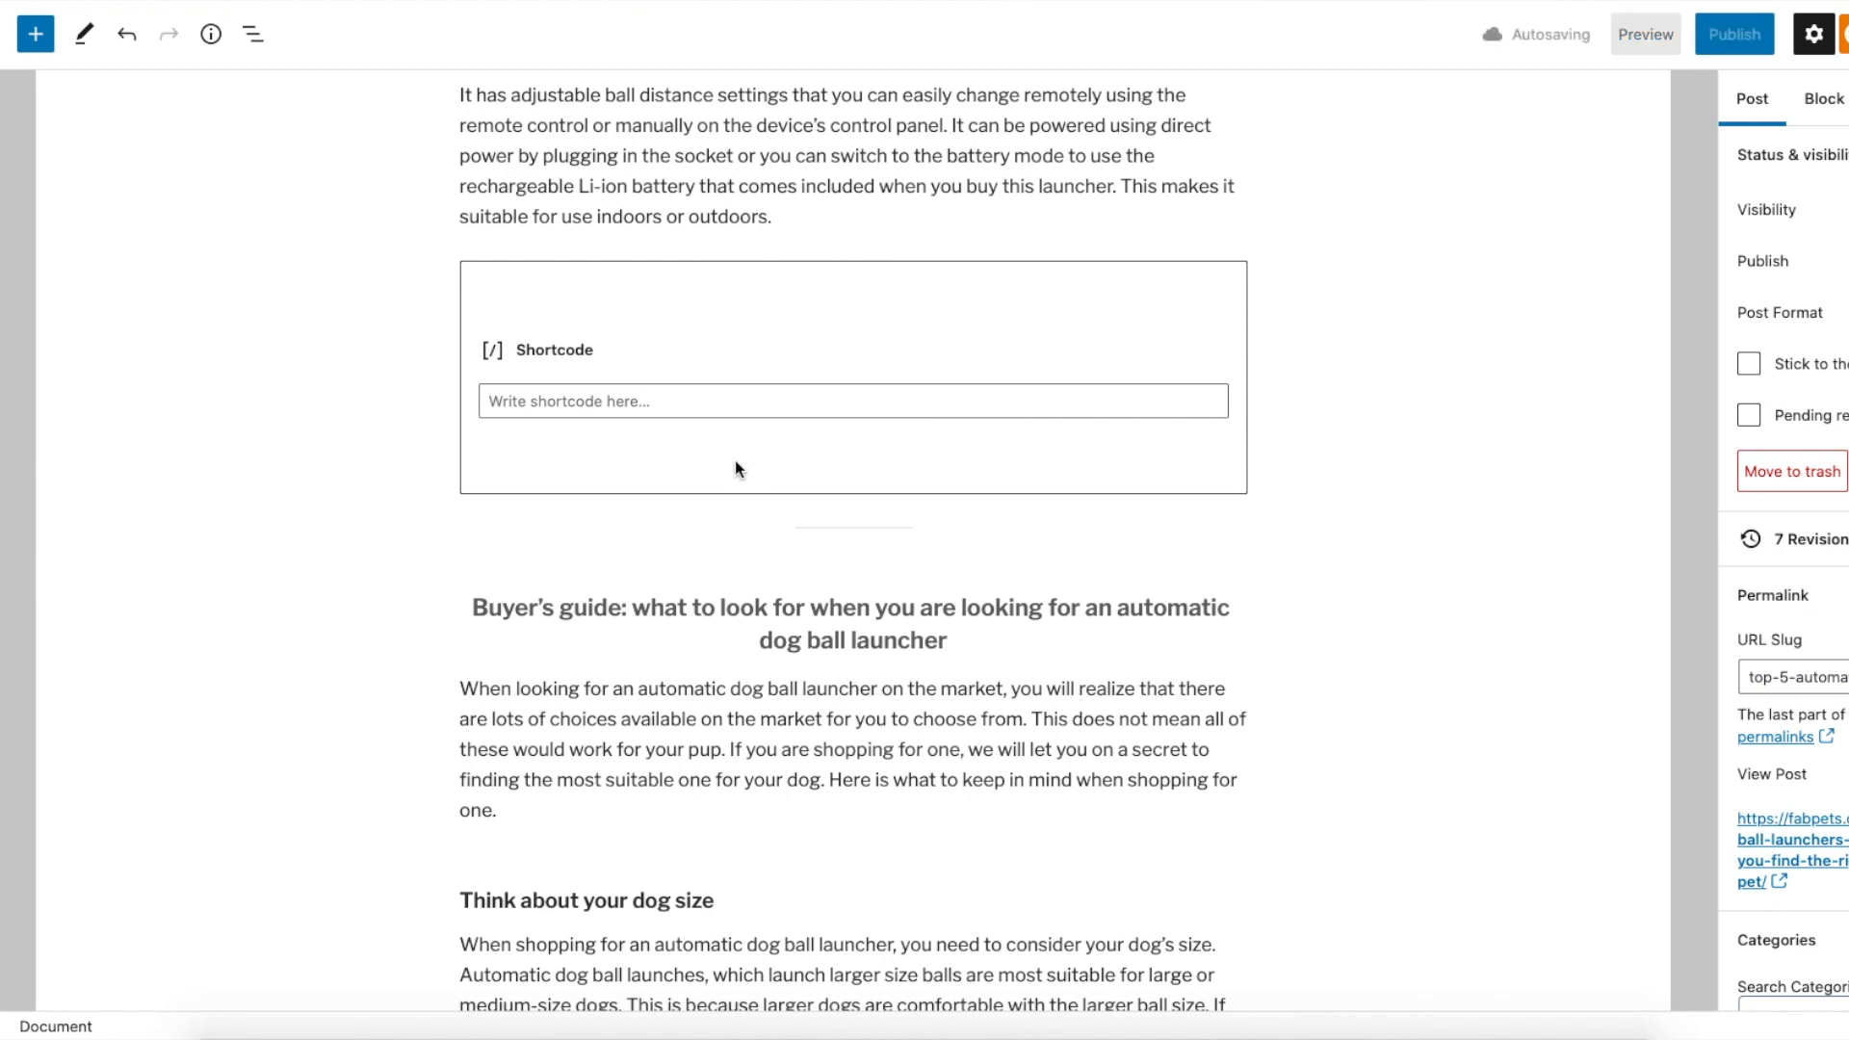
# Insert a Separator block between the "Price" paragraph and the "In conclusion," heading
pyautogui.scroll(-4, 813, 534)
pyautogui.scroll(-5, 814, 532)
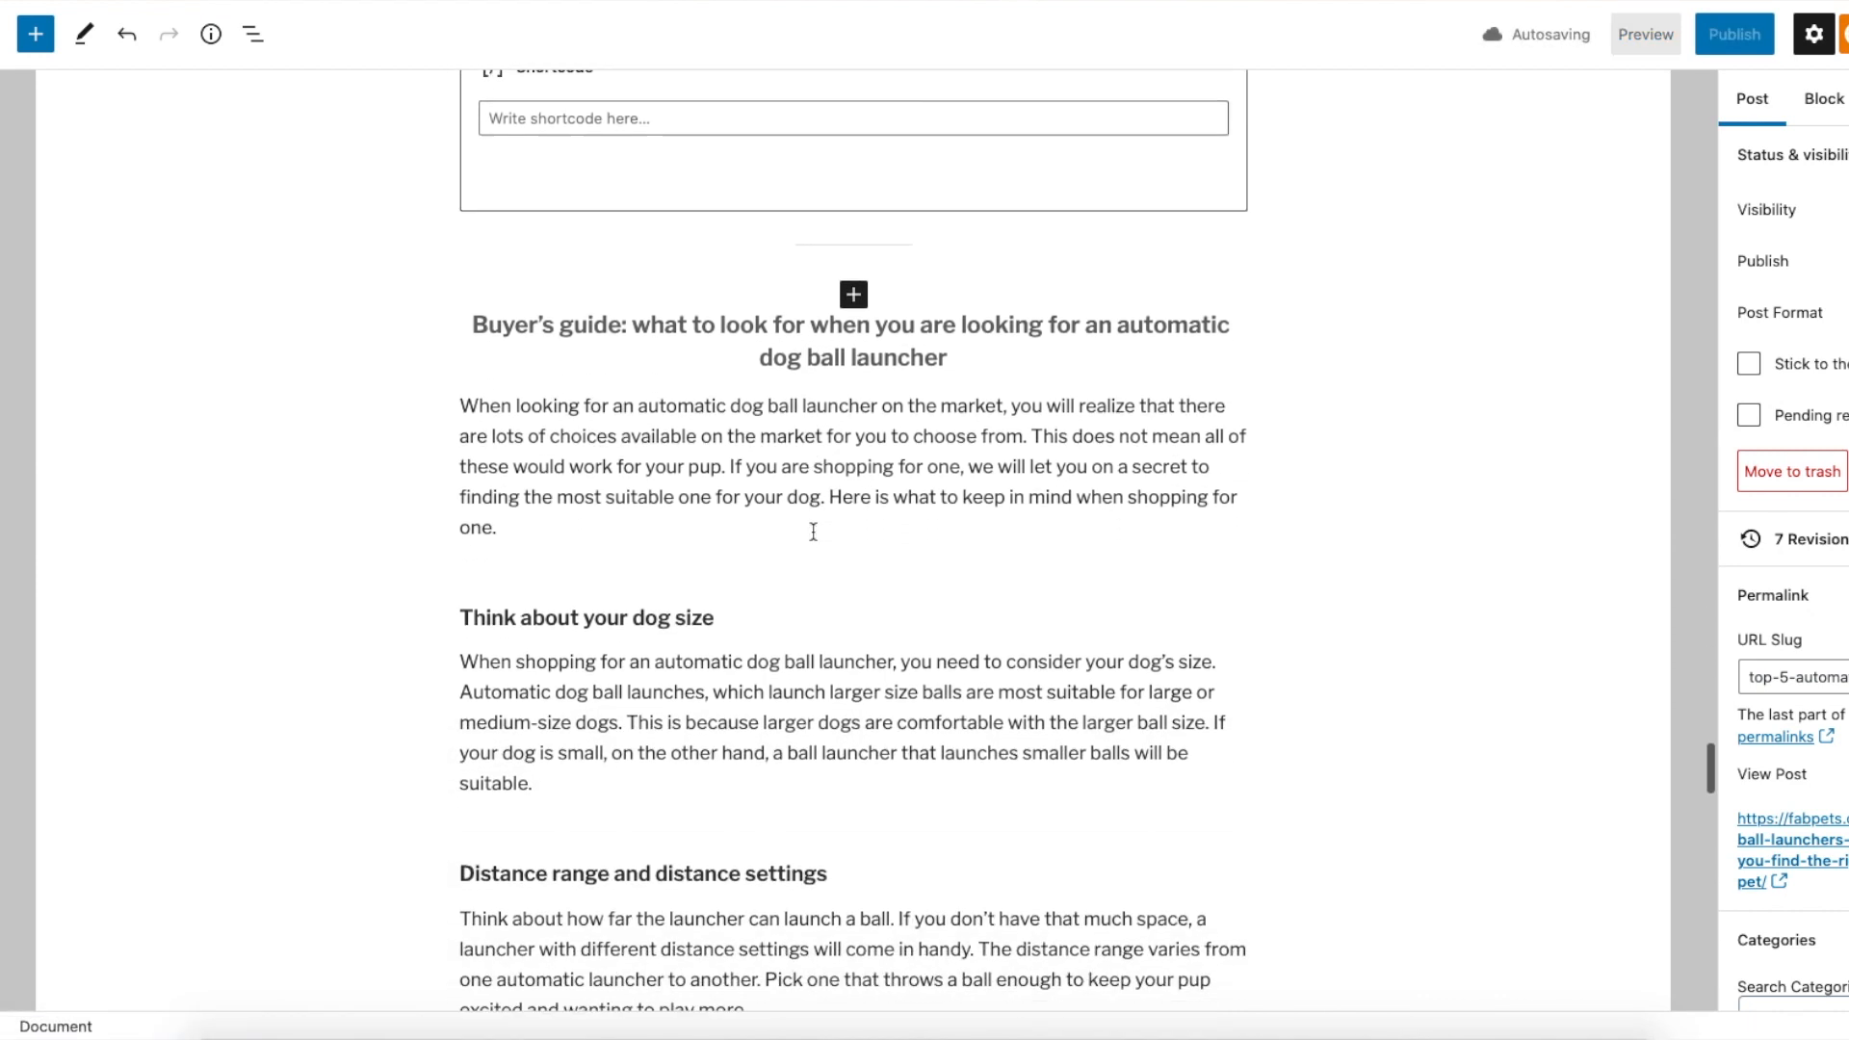
pyautogui.scroll(-20, 814, 532)
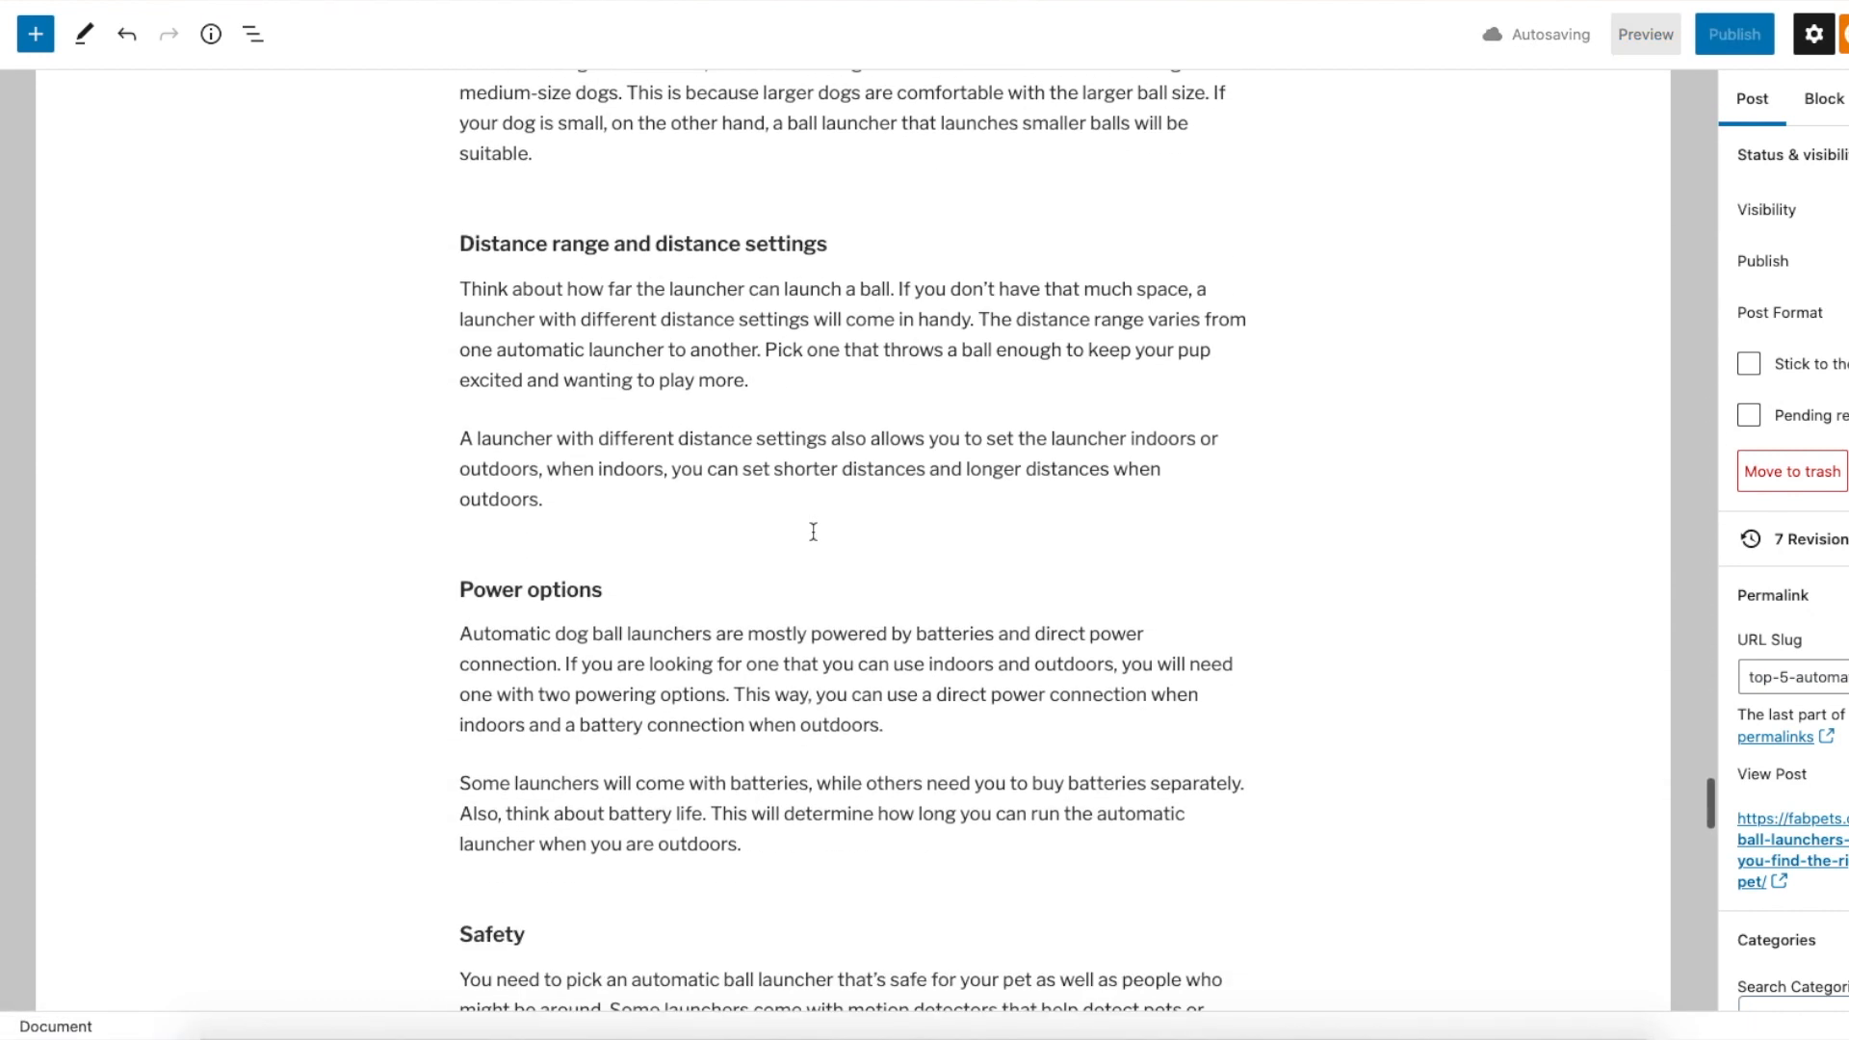
pyautogui.scroll(-5, 811, 538)
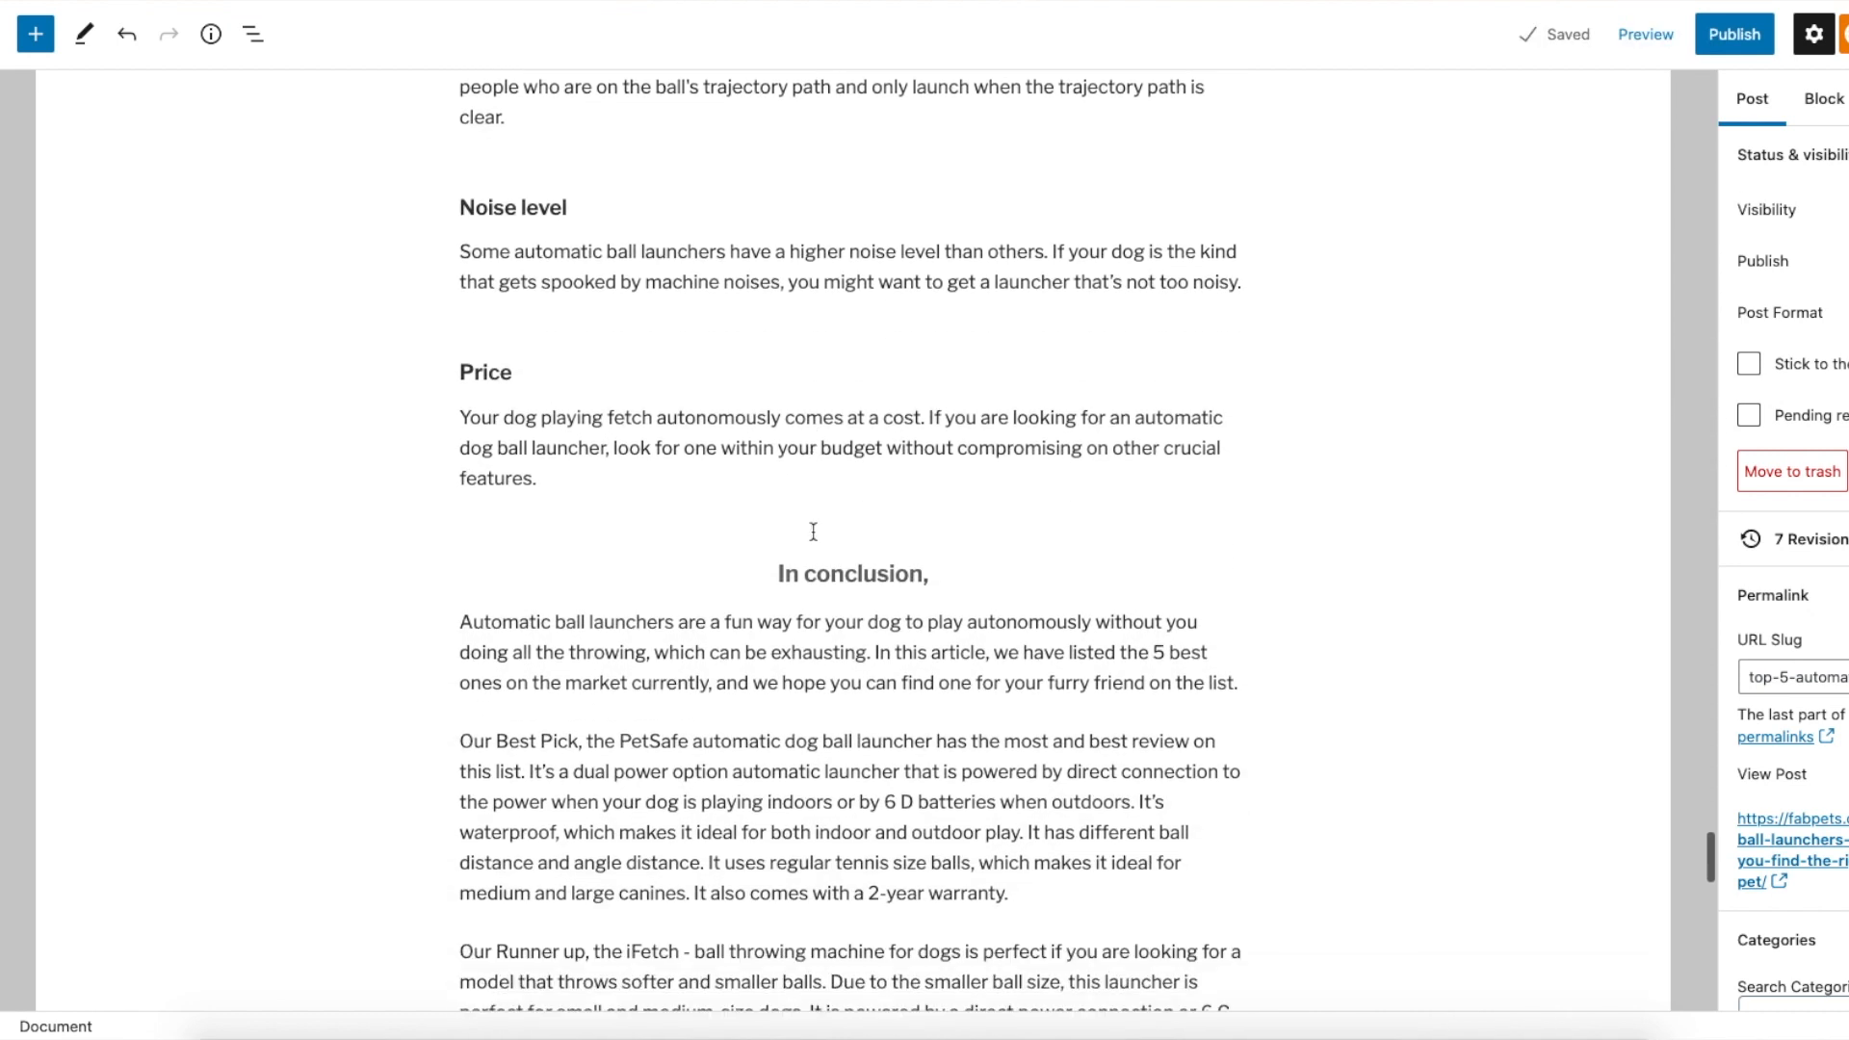
pyautogui.click(577, 404)
pyautogui.press('Return')
pyautogui.write('/div')
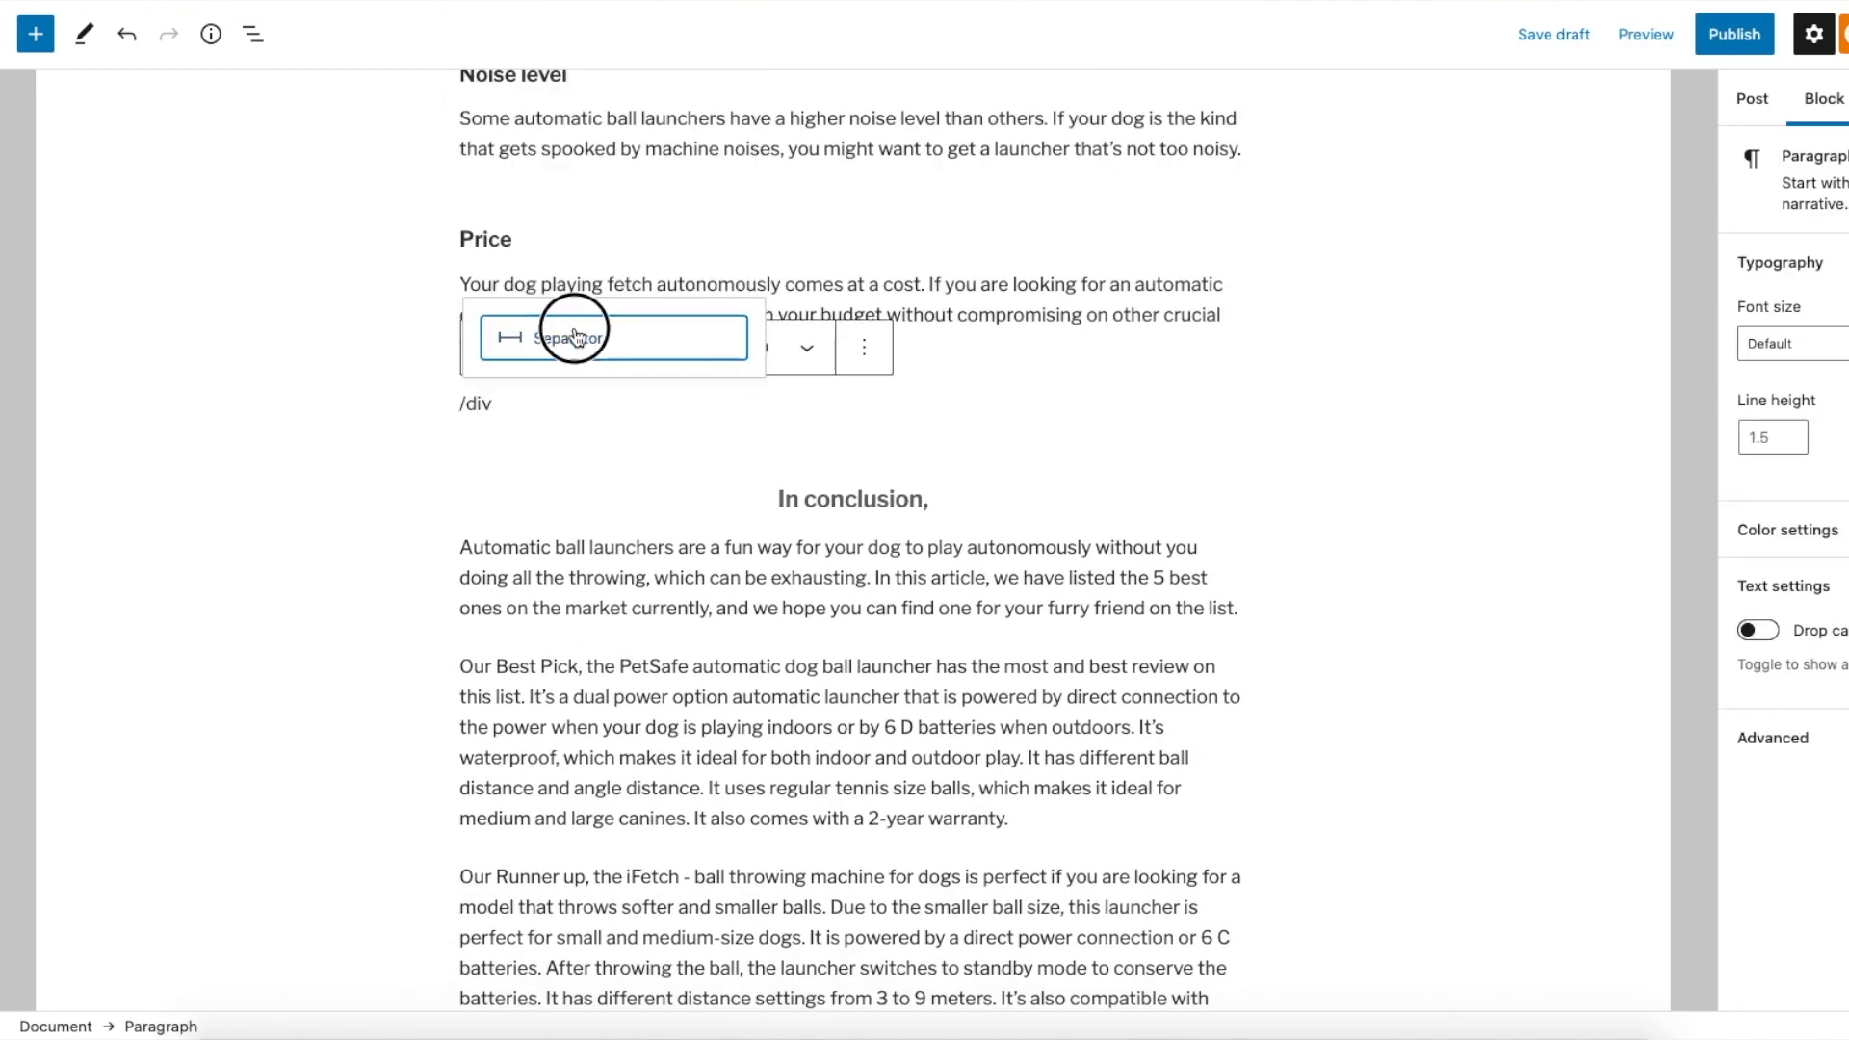
pyautogui.click(574, 337)
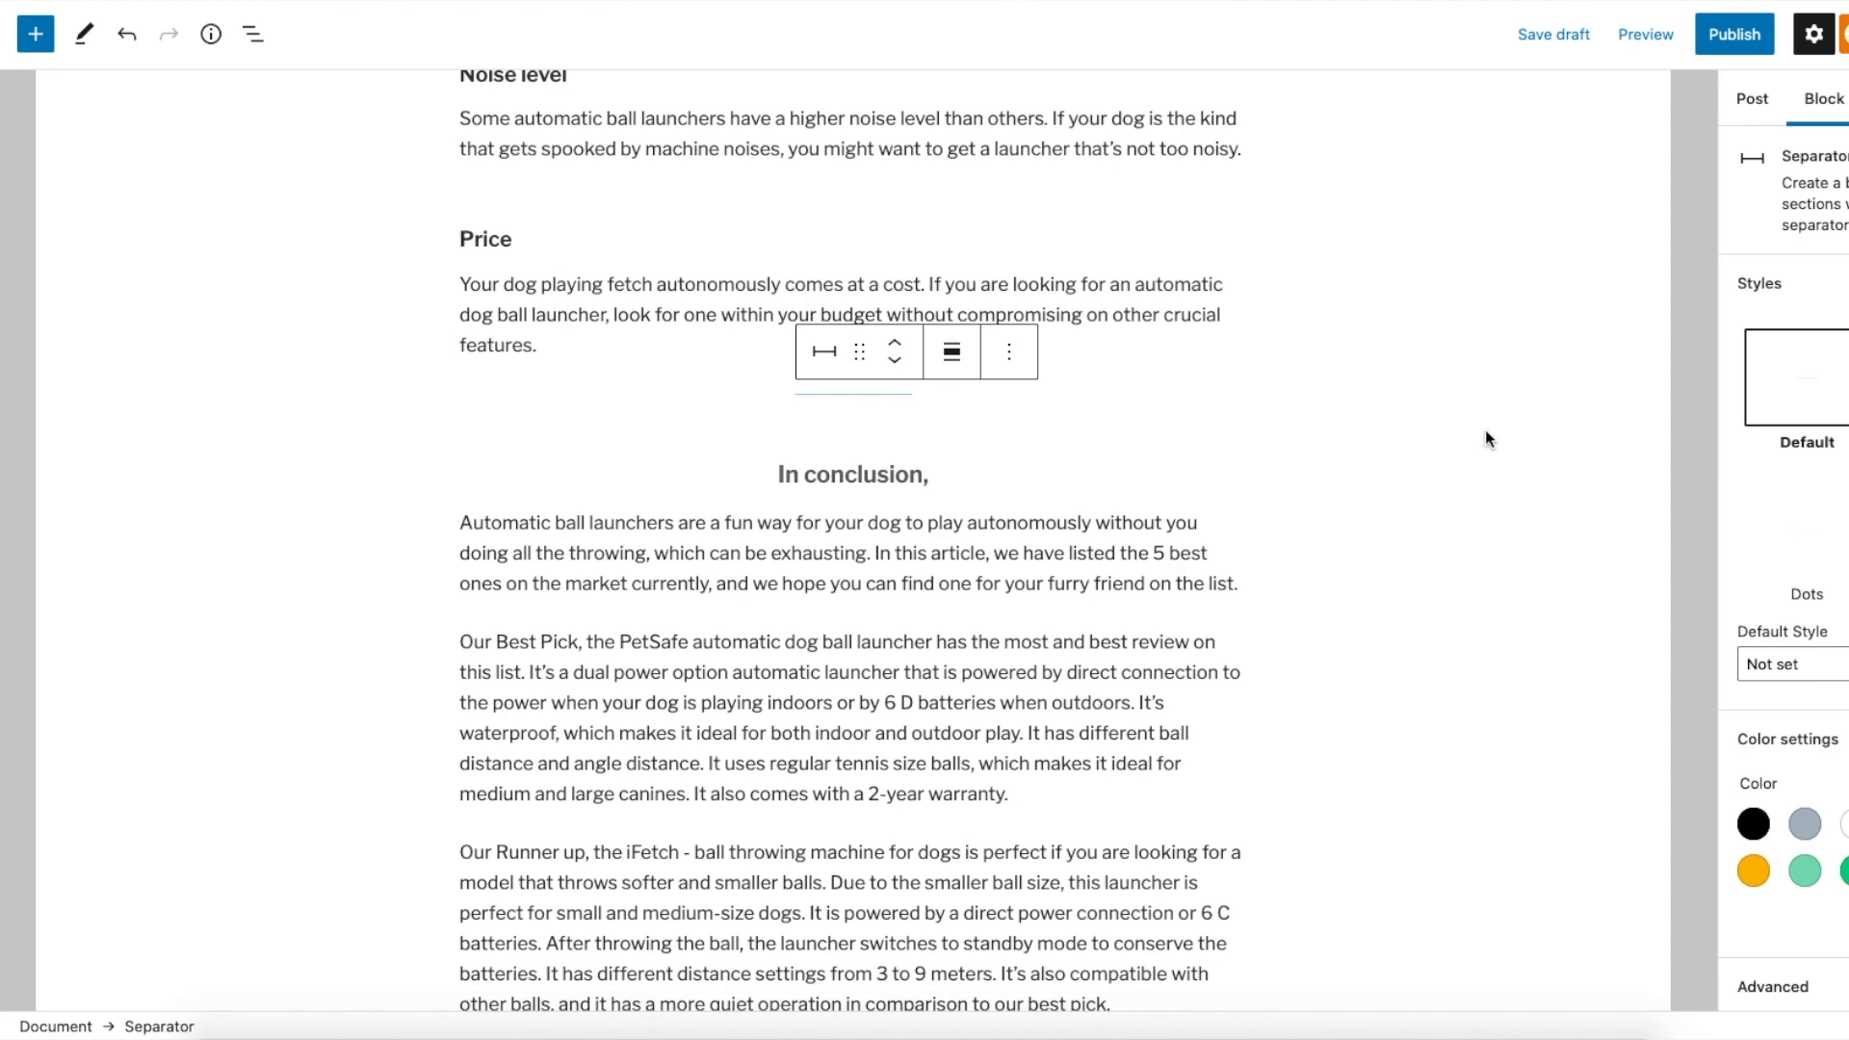
pyautogui.click(1487, 430)
# Make the "Our Best Pick" and "Our Runner up" paragraphs of the conclusion bold
pyautogui.scroll(-6, 1135, 508)
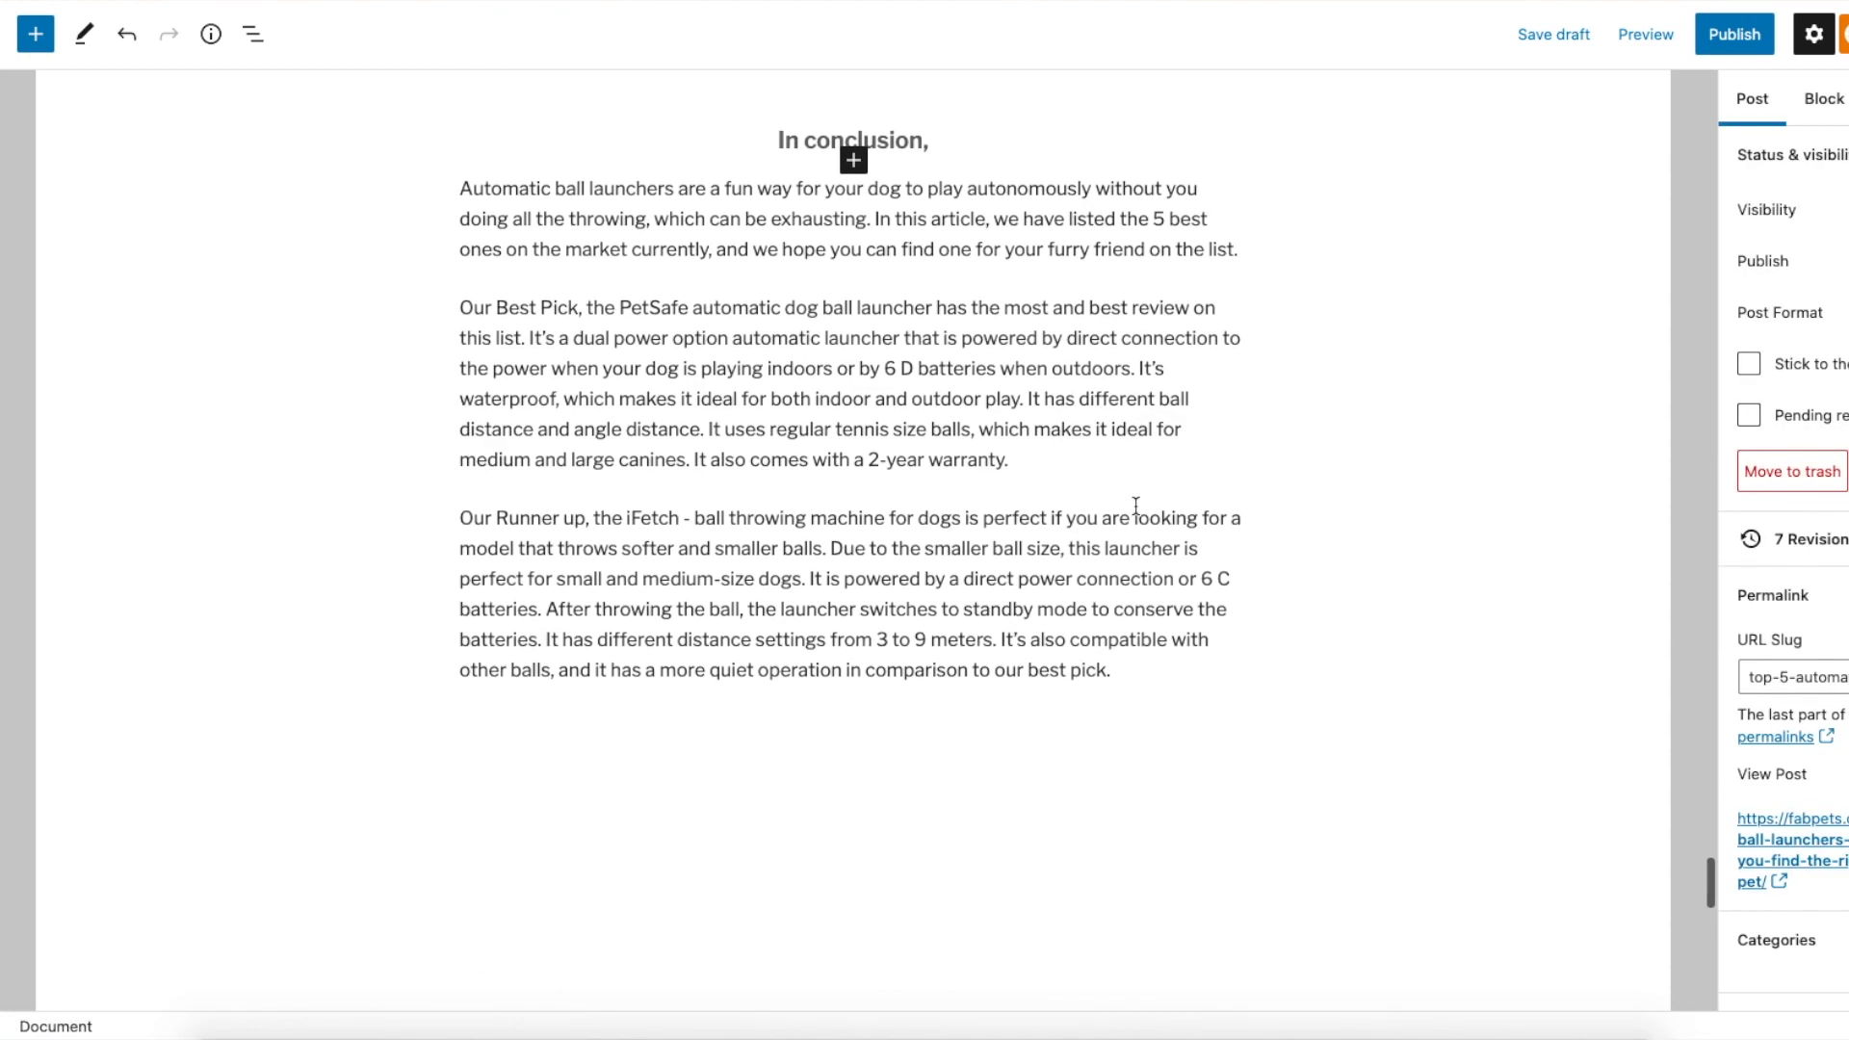
pyautogui.tripleClick(727, 359)
pyautogui.click(678, 254)
pyautogui.doubleClick(790, 604)
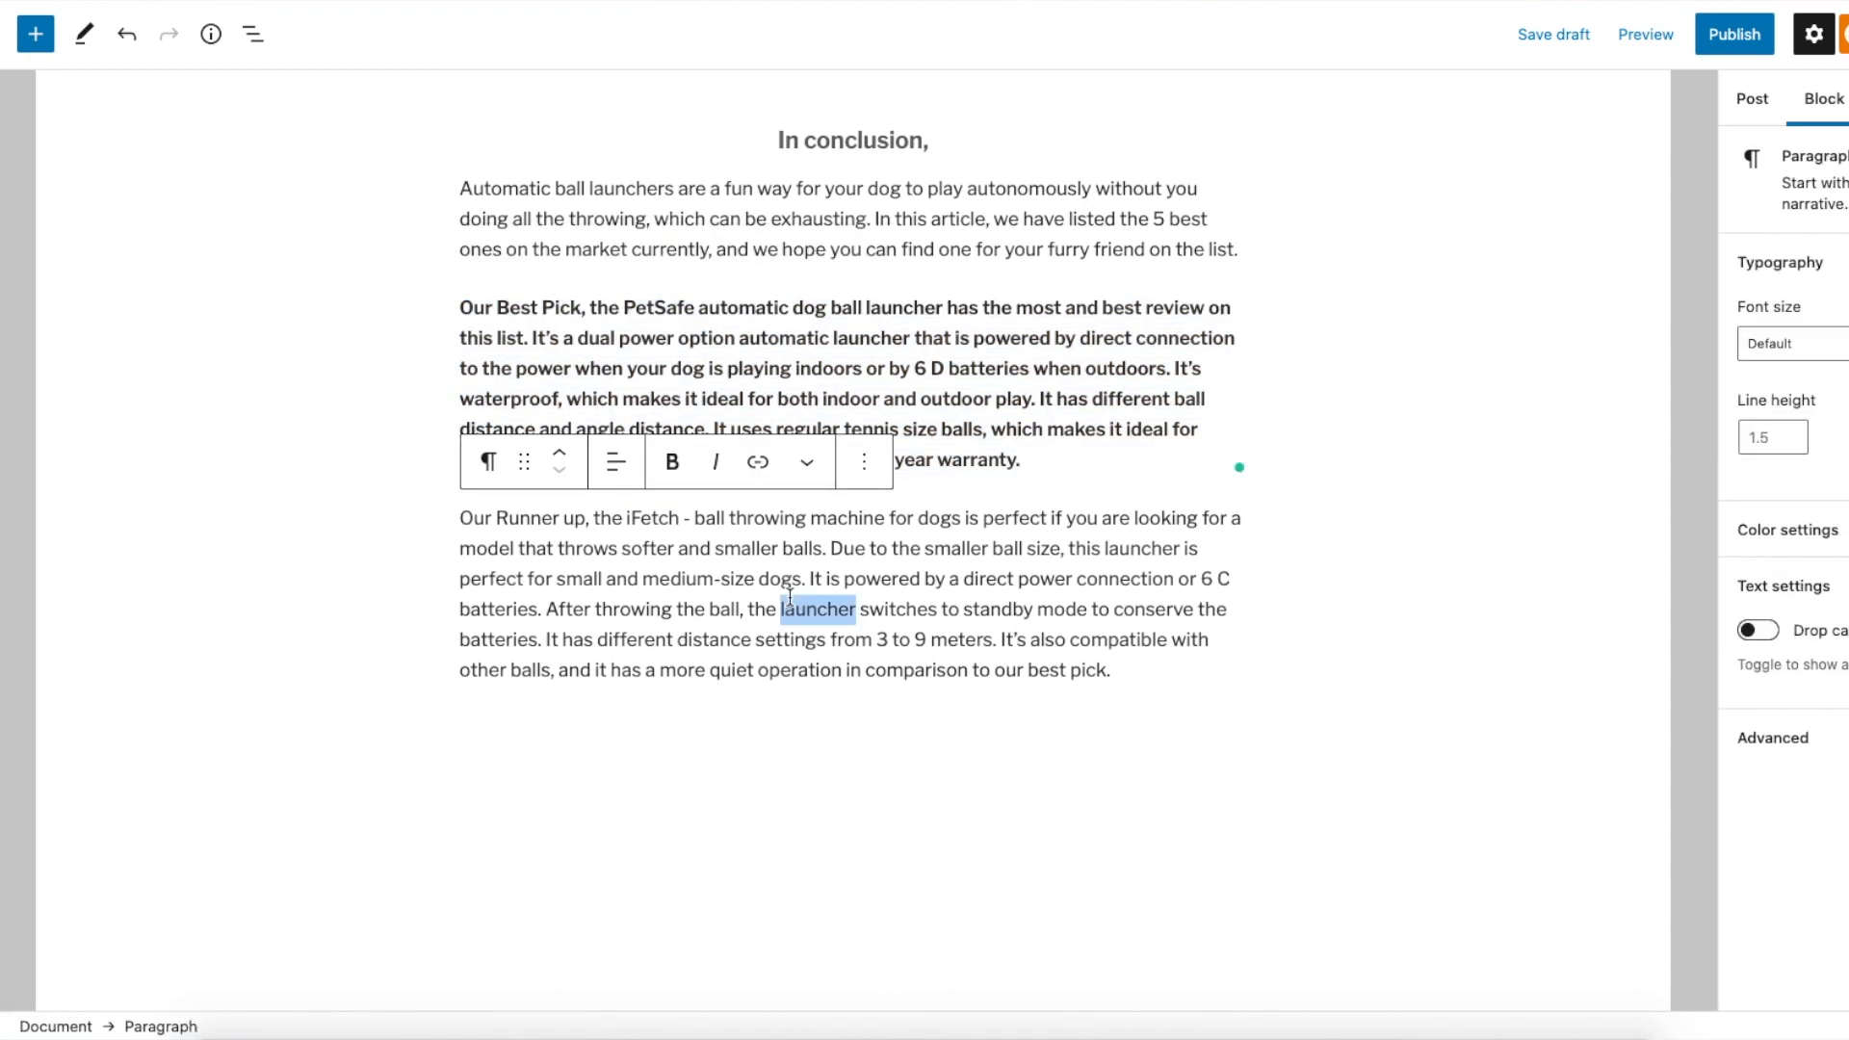
pyautogui.tripleClick(718, 556)
pyautogui.click(672, 461)
pyautogui.click(1326, 379)
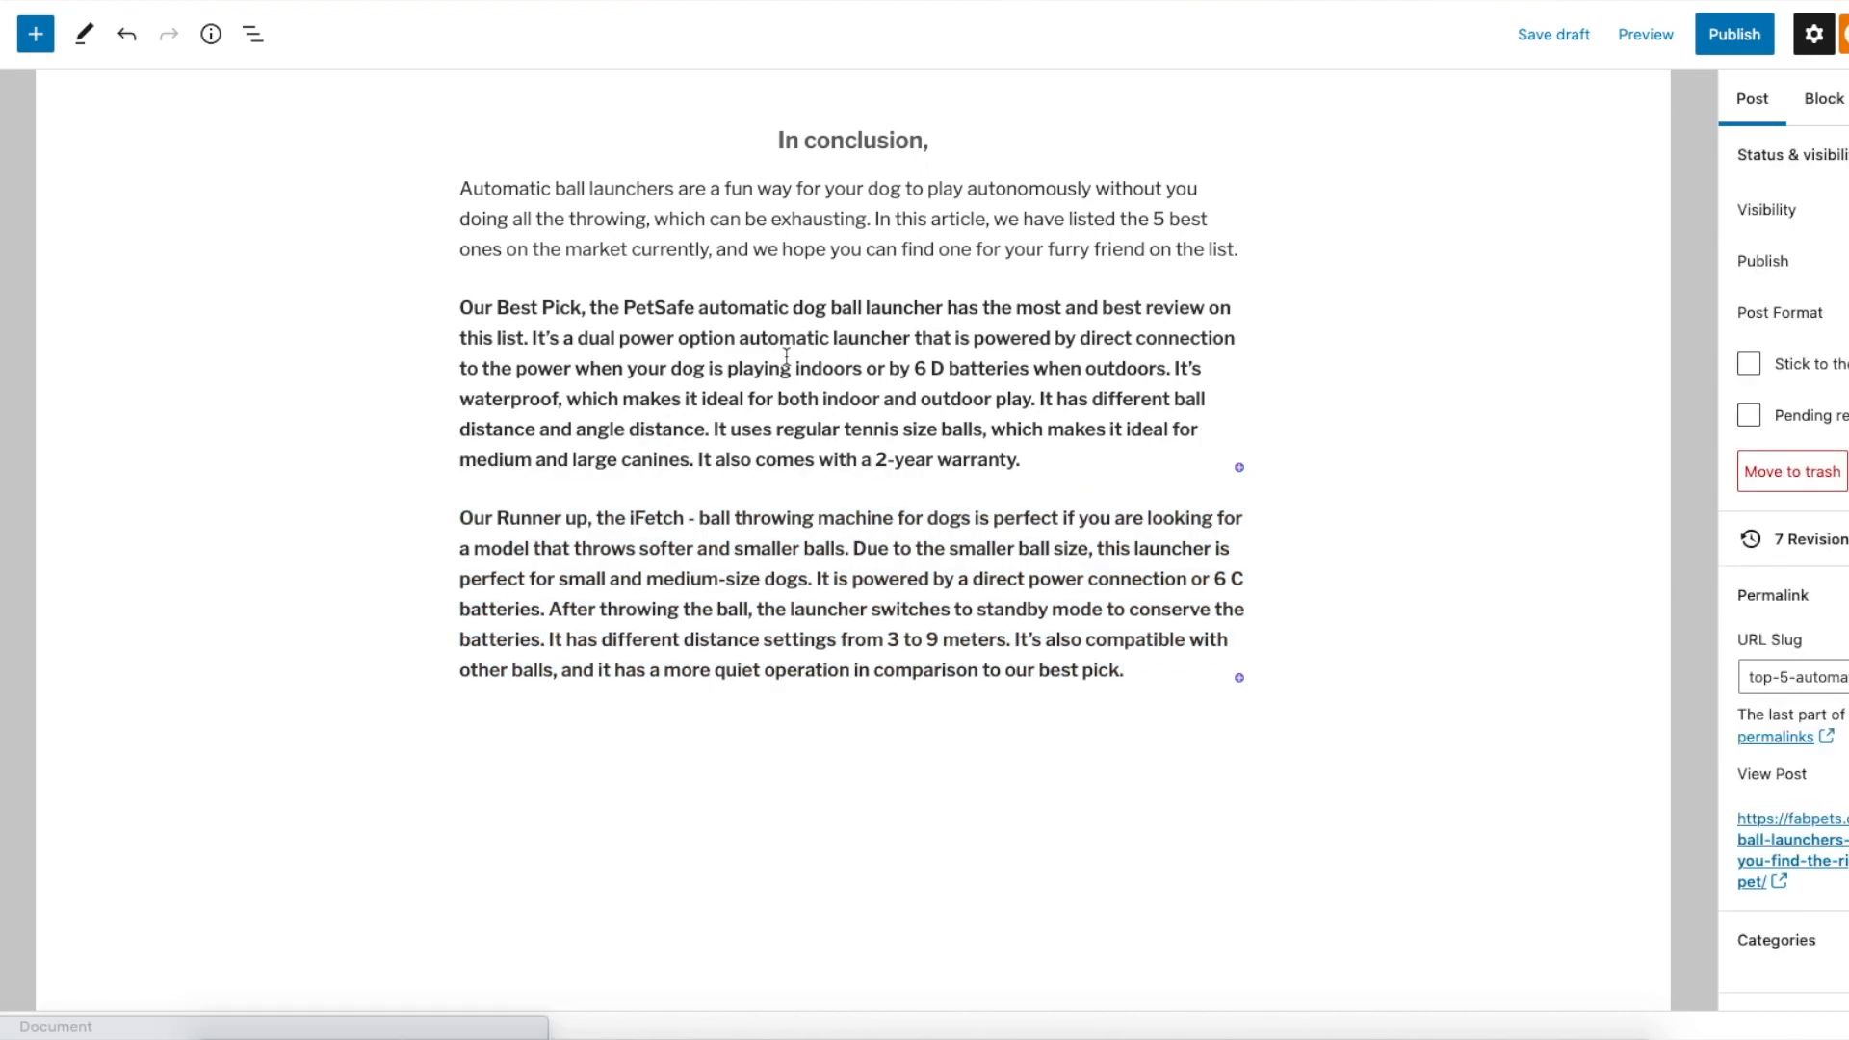
# Insert a Separator block after the bold "Our Runner up" paragraph at the end of the post
pyautogui.scroll(1, 972, 385)
pyautogui.scroll(3, 973, 384)
pyautogui.scroll(-5, 973, 383)
pyautogui.click(1156, 517)
pyautogui.press('Return')
pyautogui.write('/div')
pyautogui.click(596, 471)
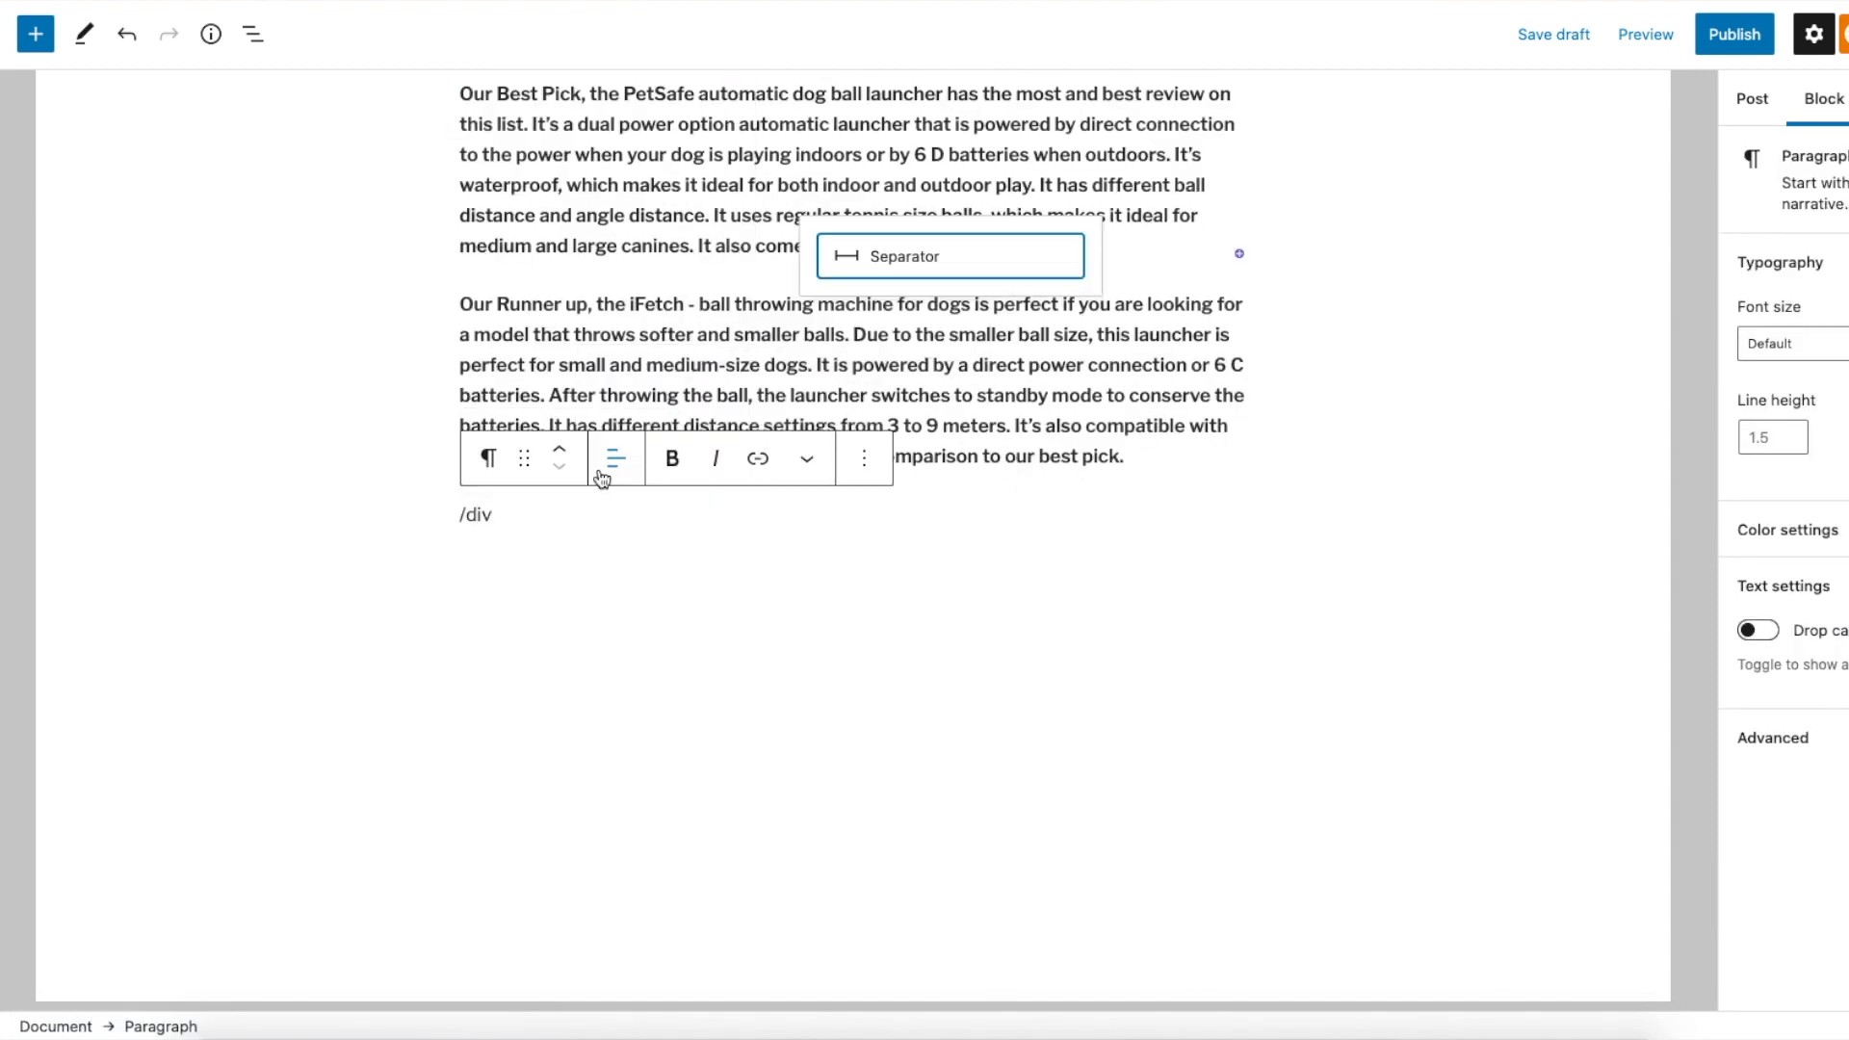
pyautogui.tripleClick(904, 249)
pyautogui.click(549, 511)
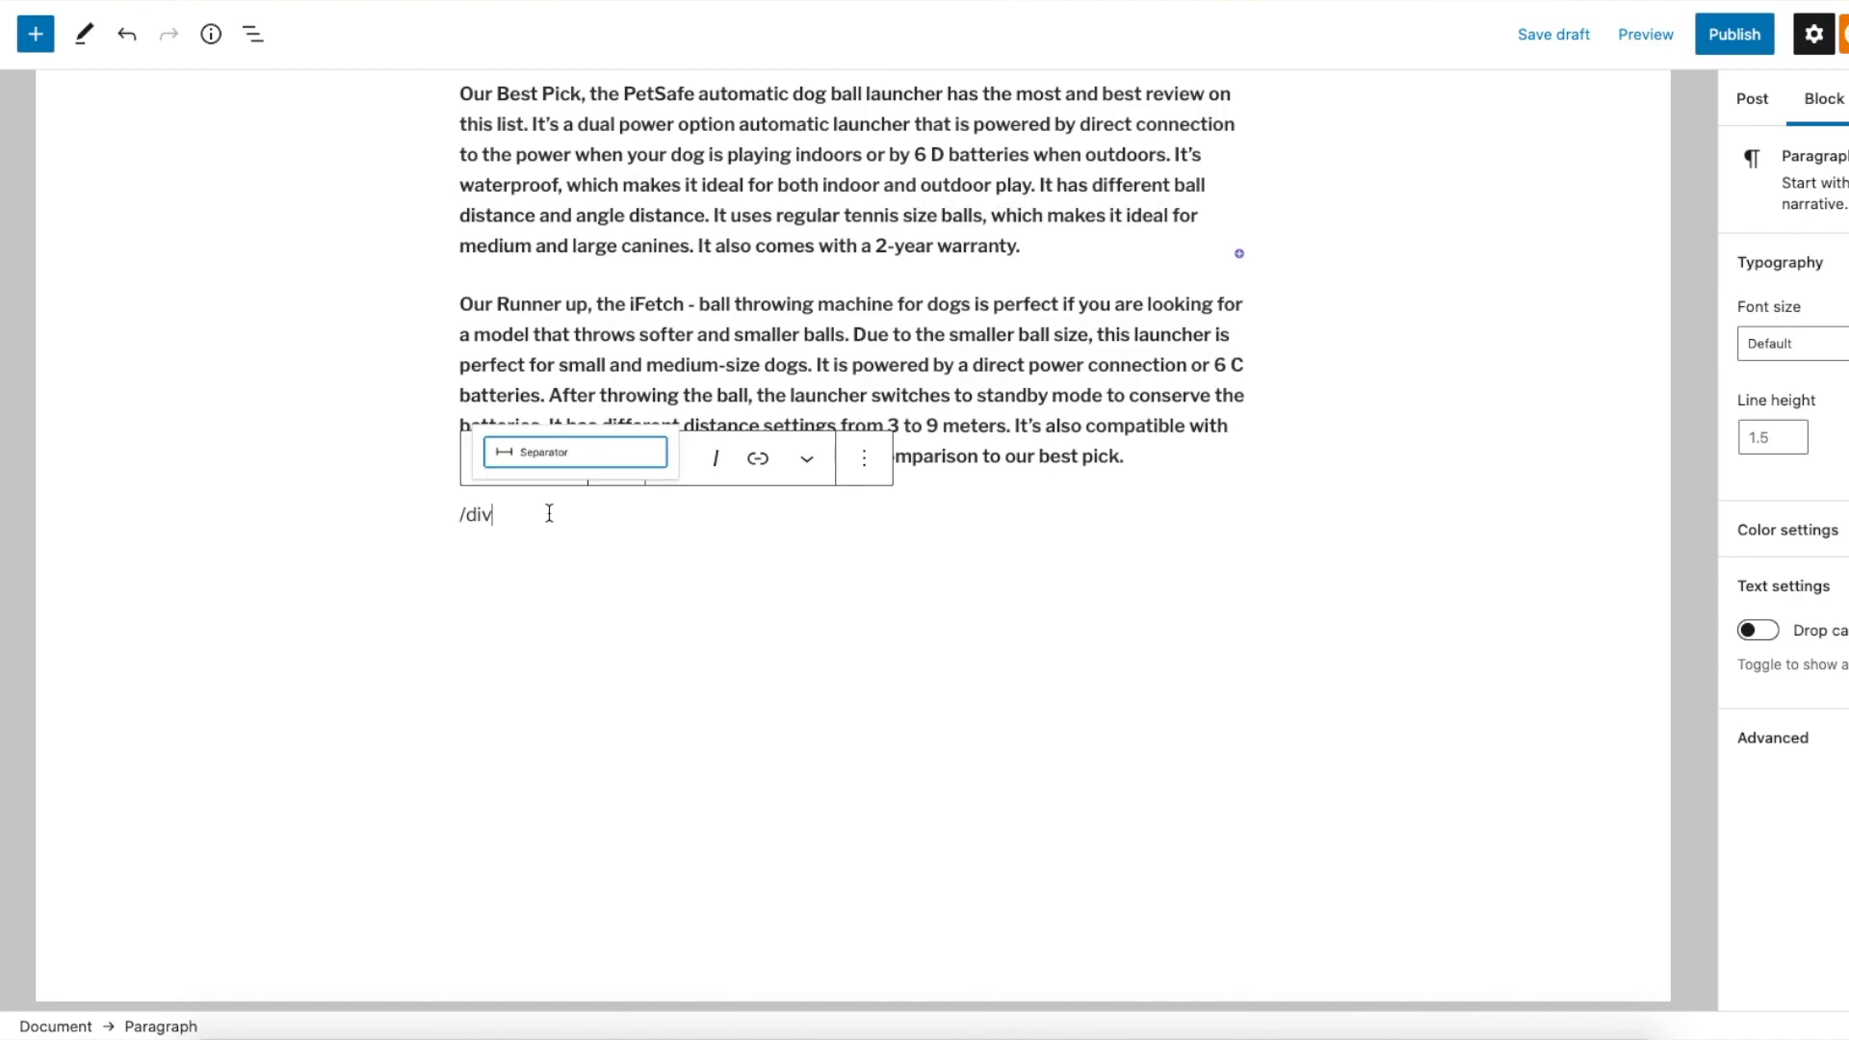
pyautogui.click(536, 453)
# Copy the compare prices shortcode from the Google Docs template into the empty Shortcode block at the end of the fifth review
pyautogui.scroll(20, 847, 380)
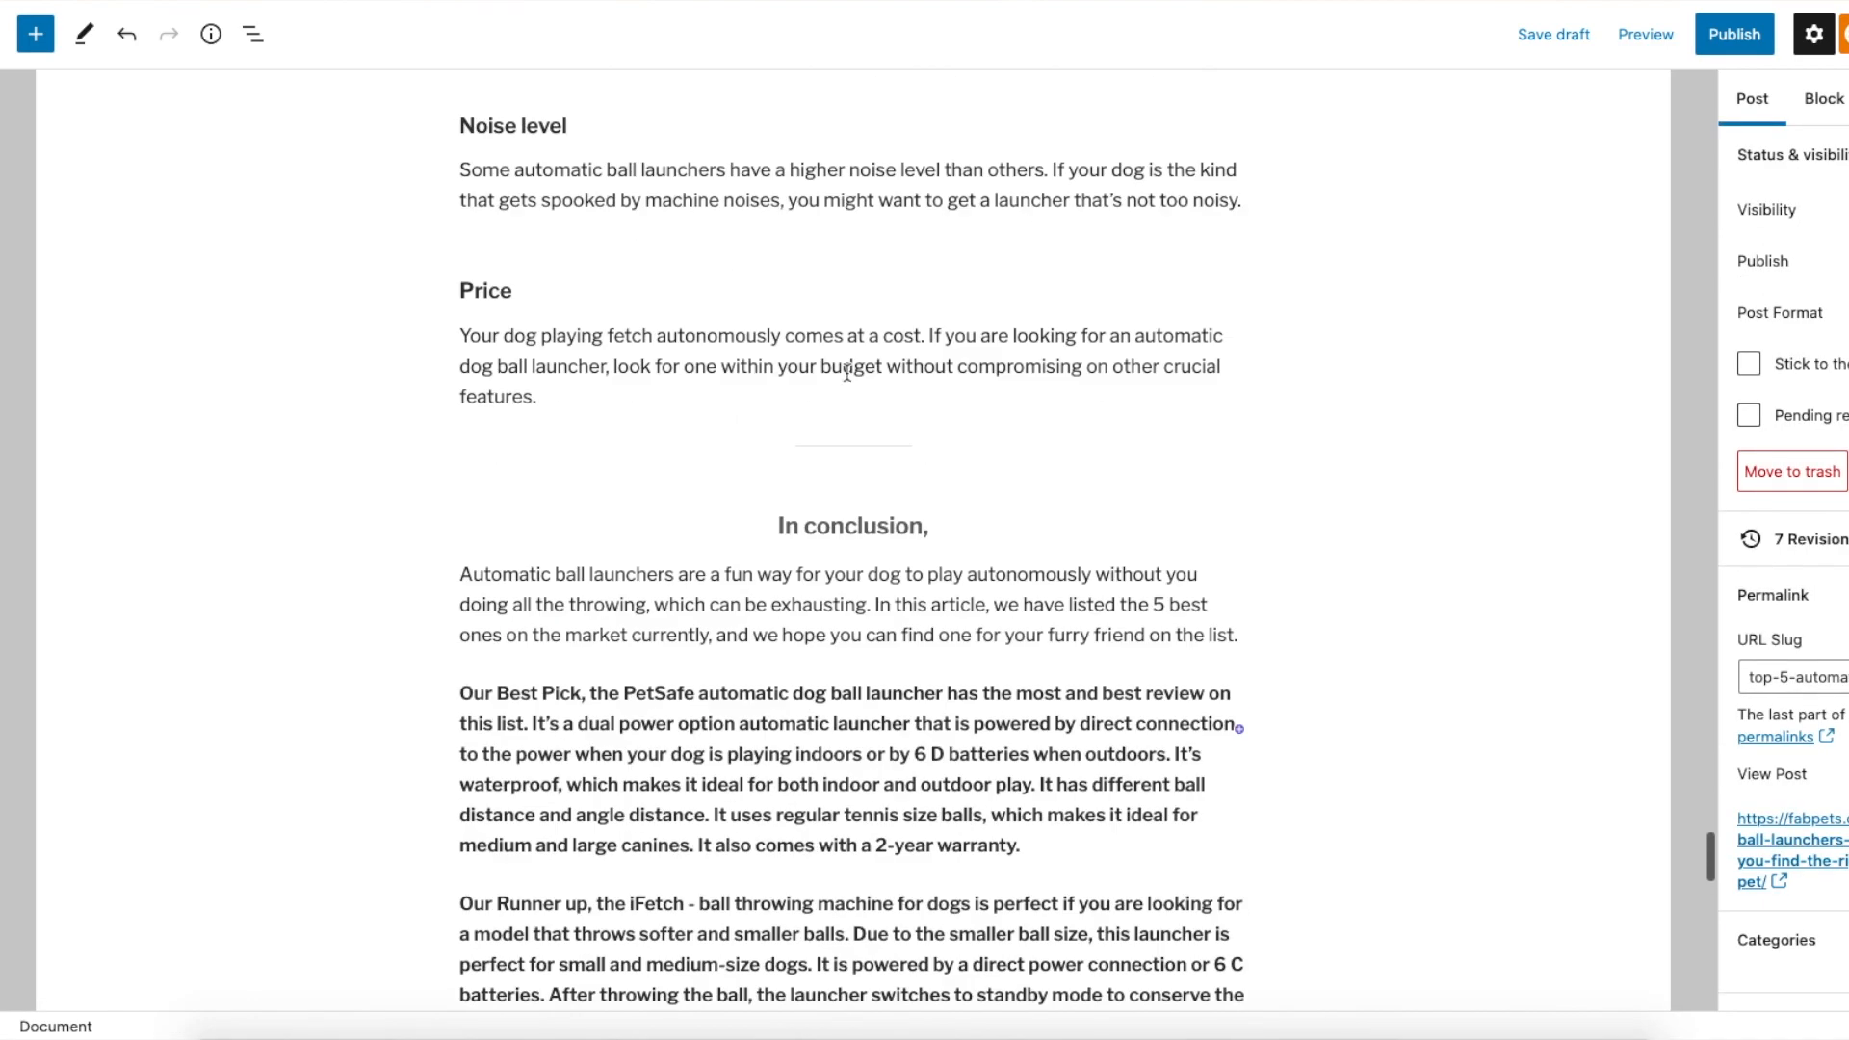
pyautogui.scroll(4, 847, 380)
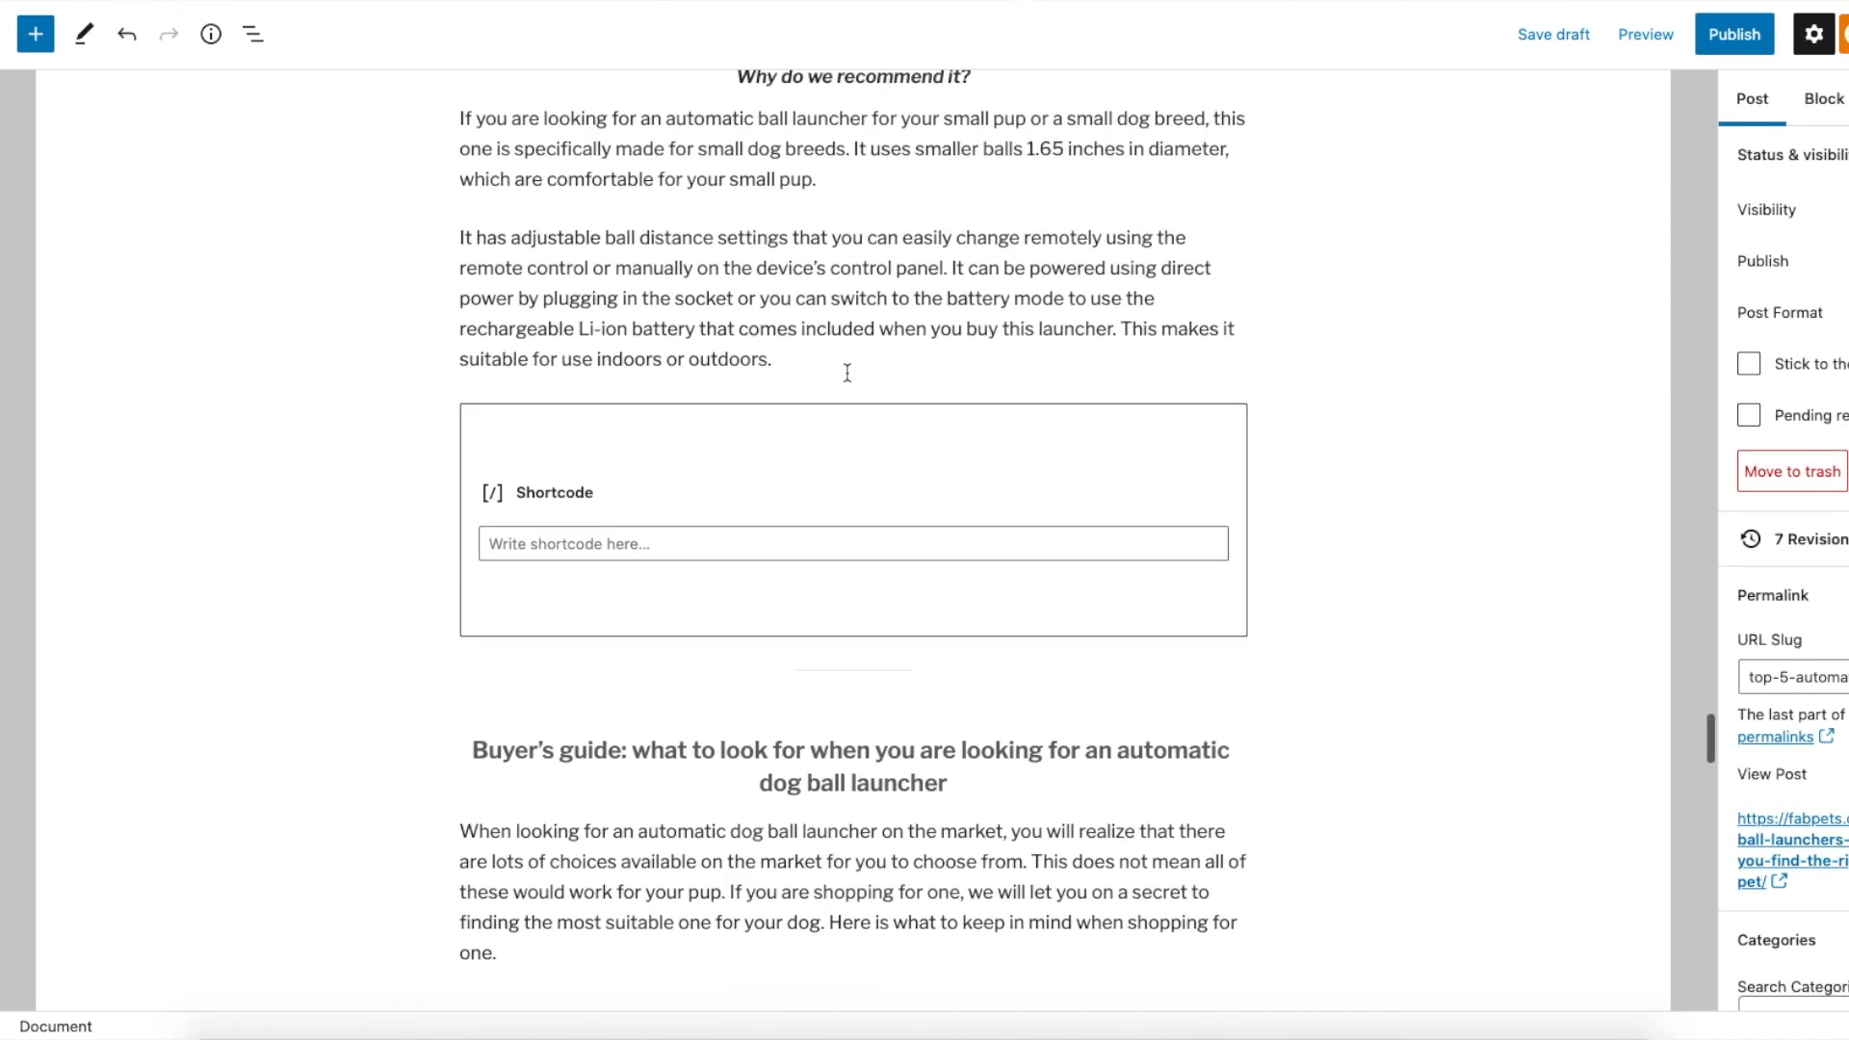
pyautogui.scroll(-1, 846, 371)
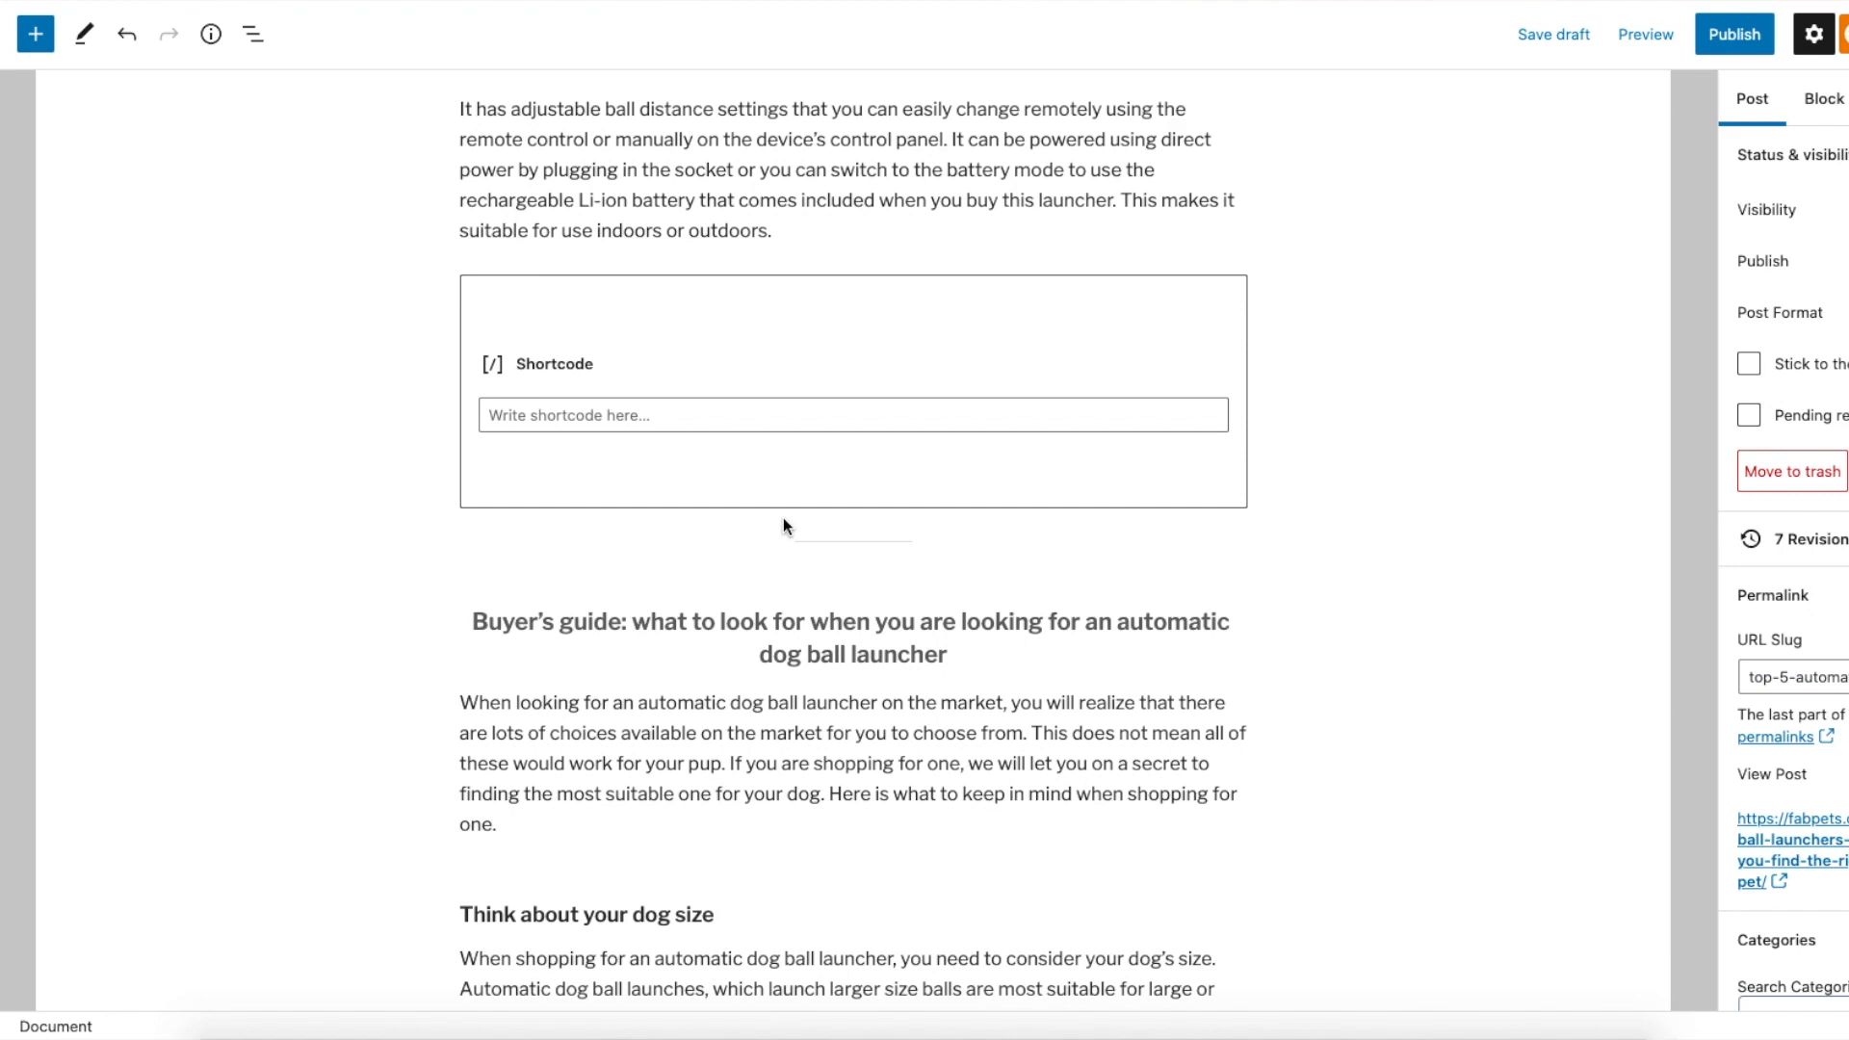
pyautogui.click(712, 420)
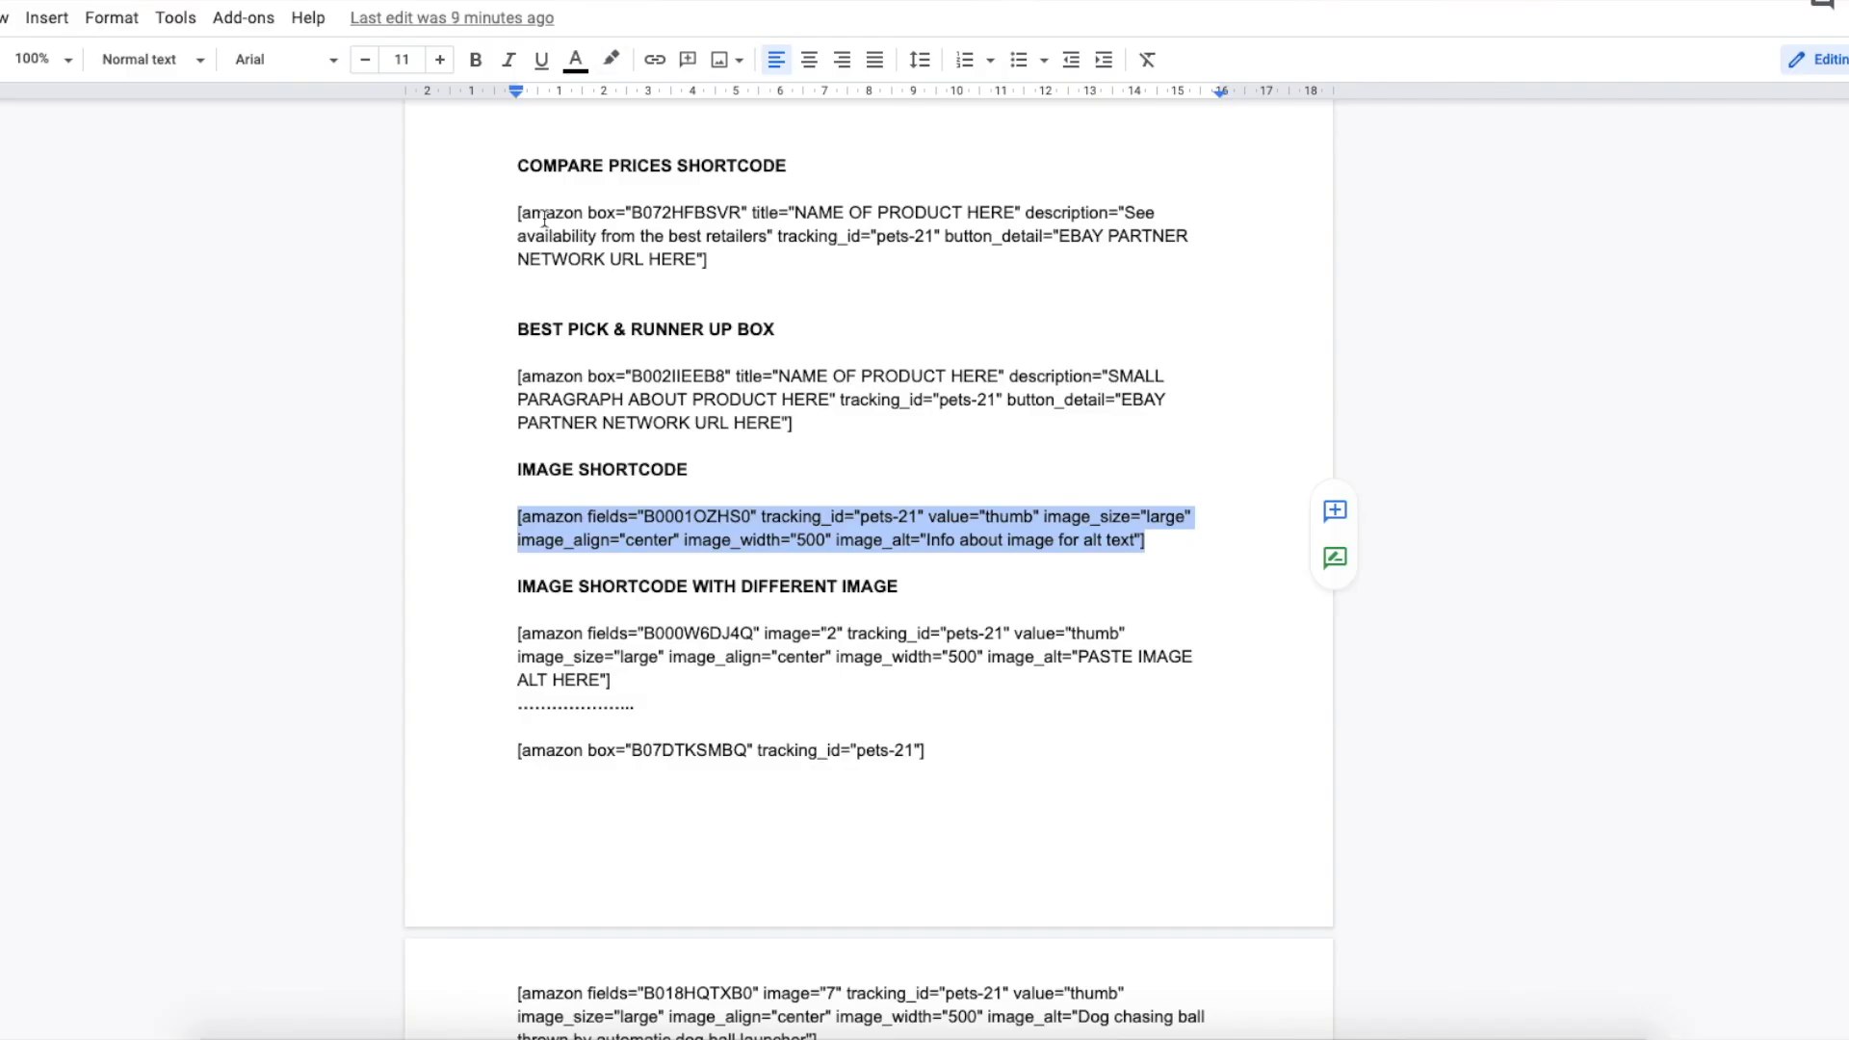
pyautogui.moveTo(485, 212); pyautogui.dragTo(687, 252)
pyautogui.hotkey('ctrl', 'c')
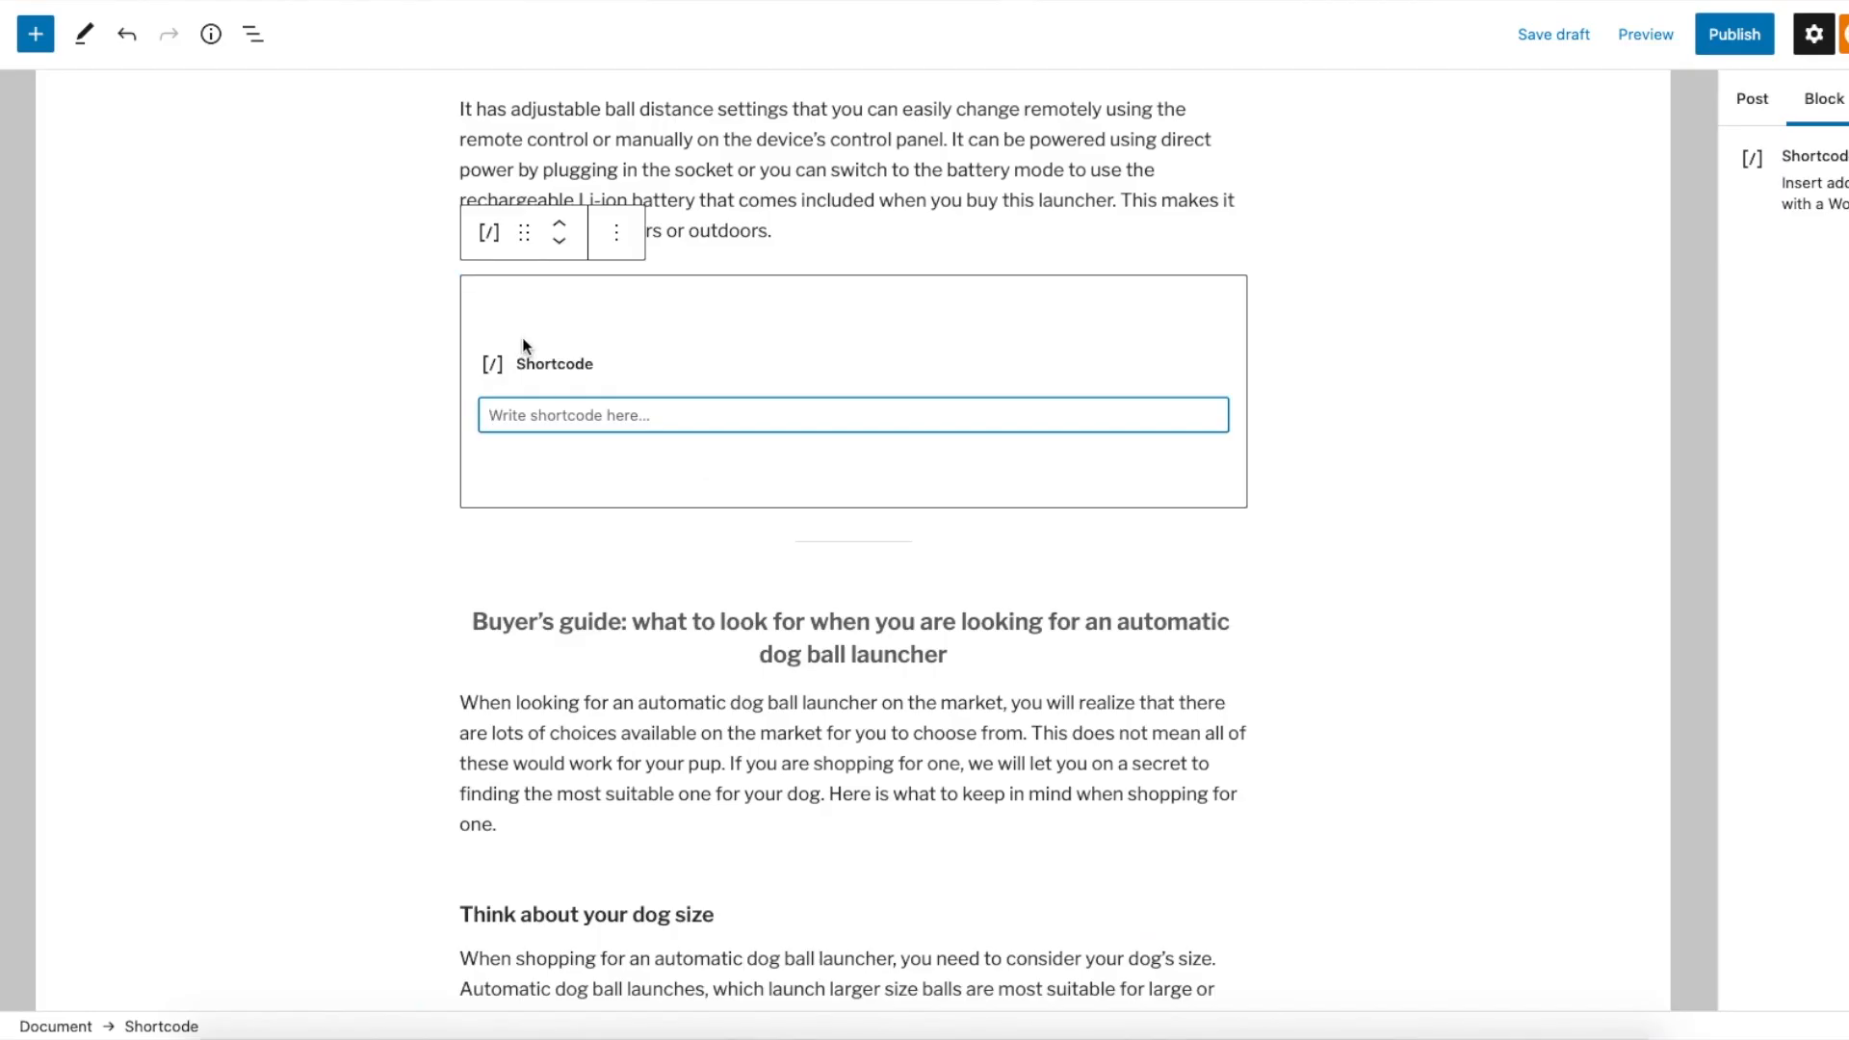
pyautogui.click(590, 413)
pyautogui.hotkey('ctrl', 'v')
# Paste the compare prices shortcode into the closing Shortcode blocks of the fourth and third reviews
pyautogui.scroll(20, 593, 413)
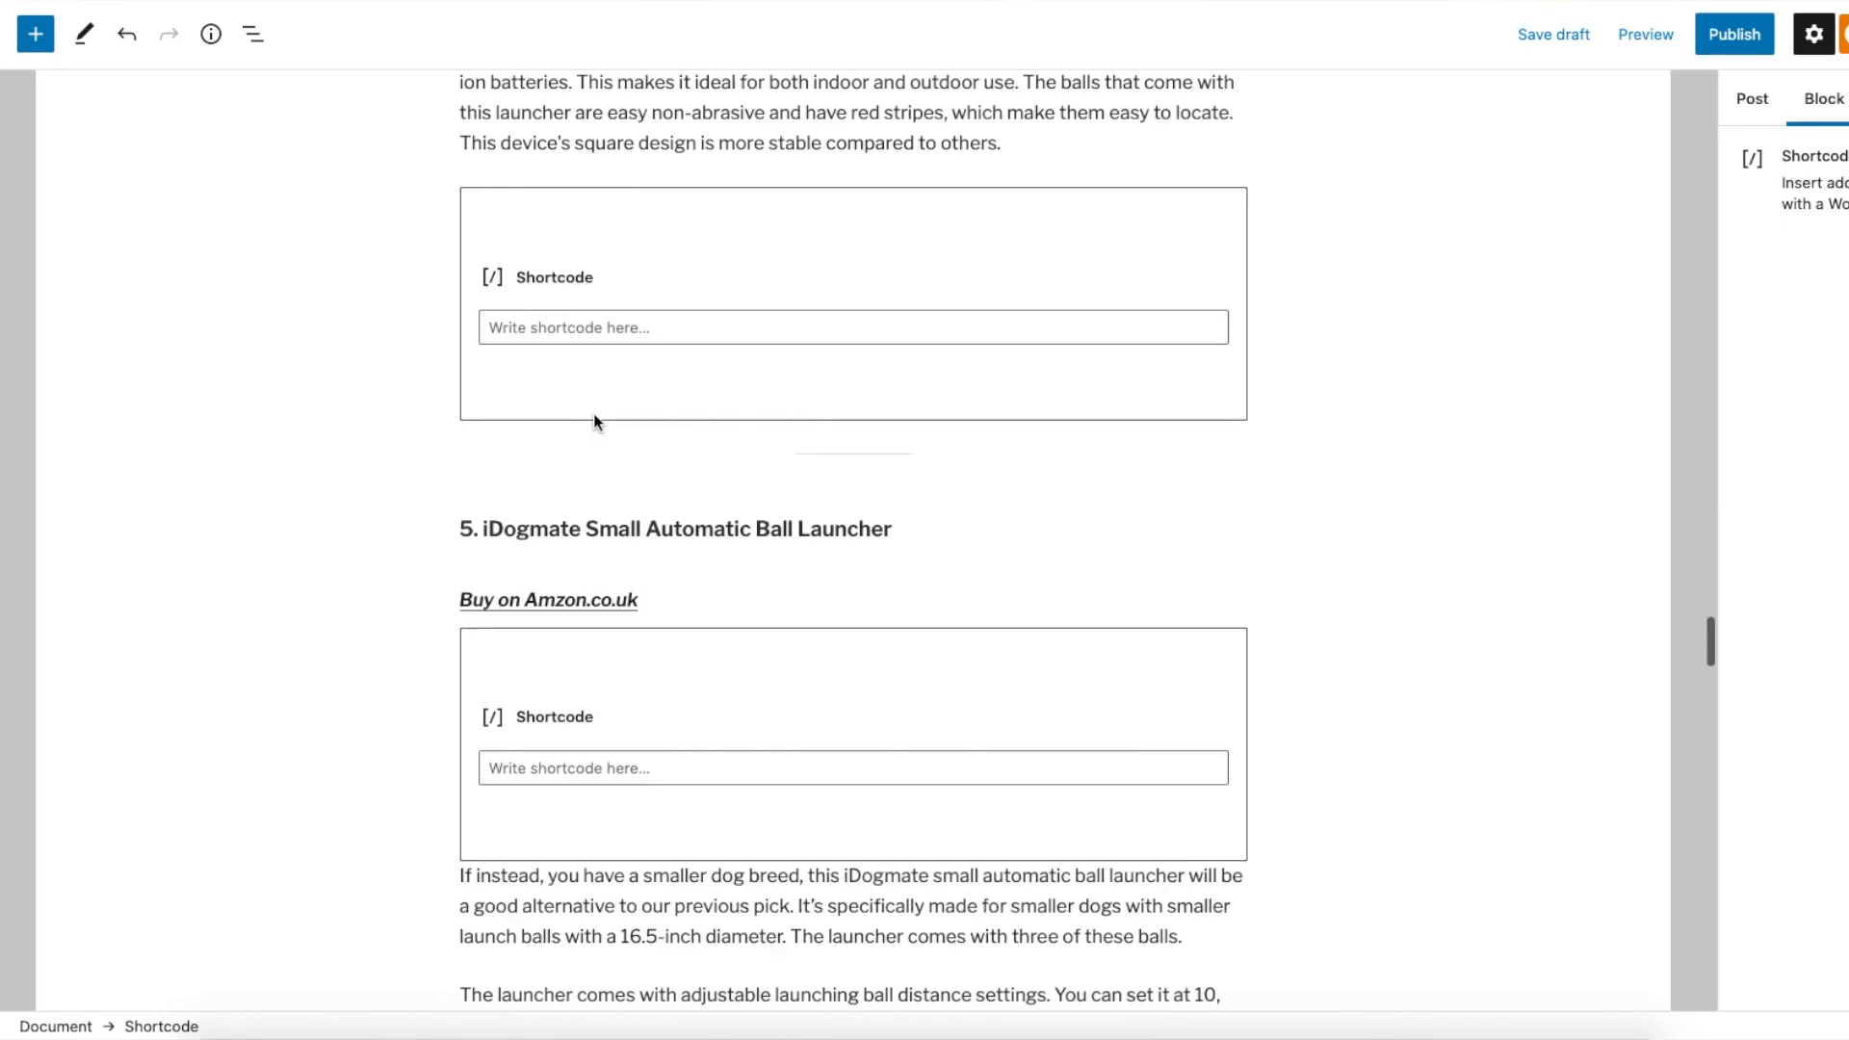
pyautogui.click(645, 314)
pyautogui.hotkey('ctrl', 'v')
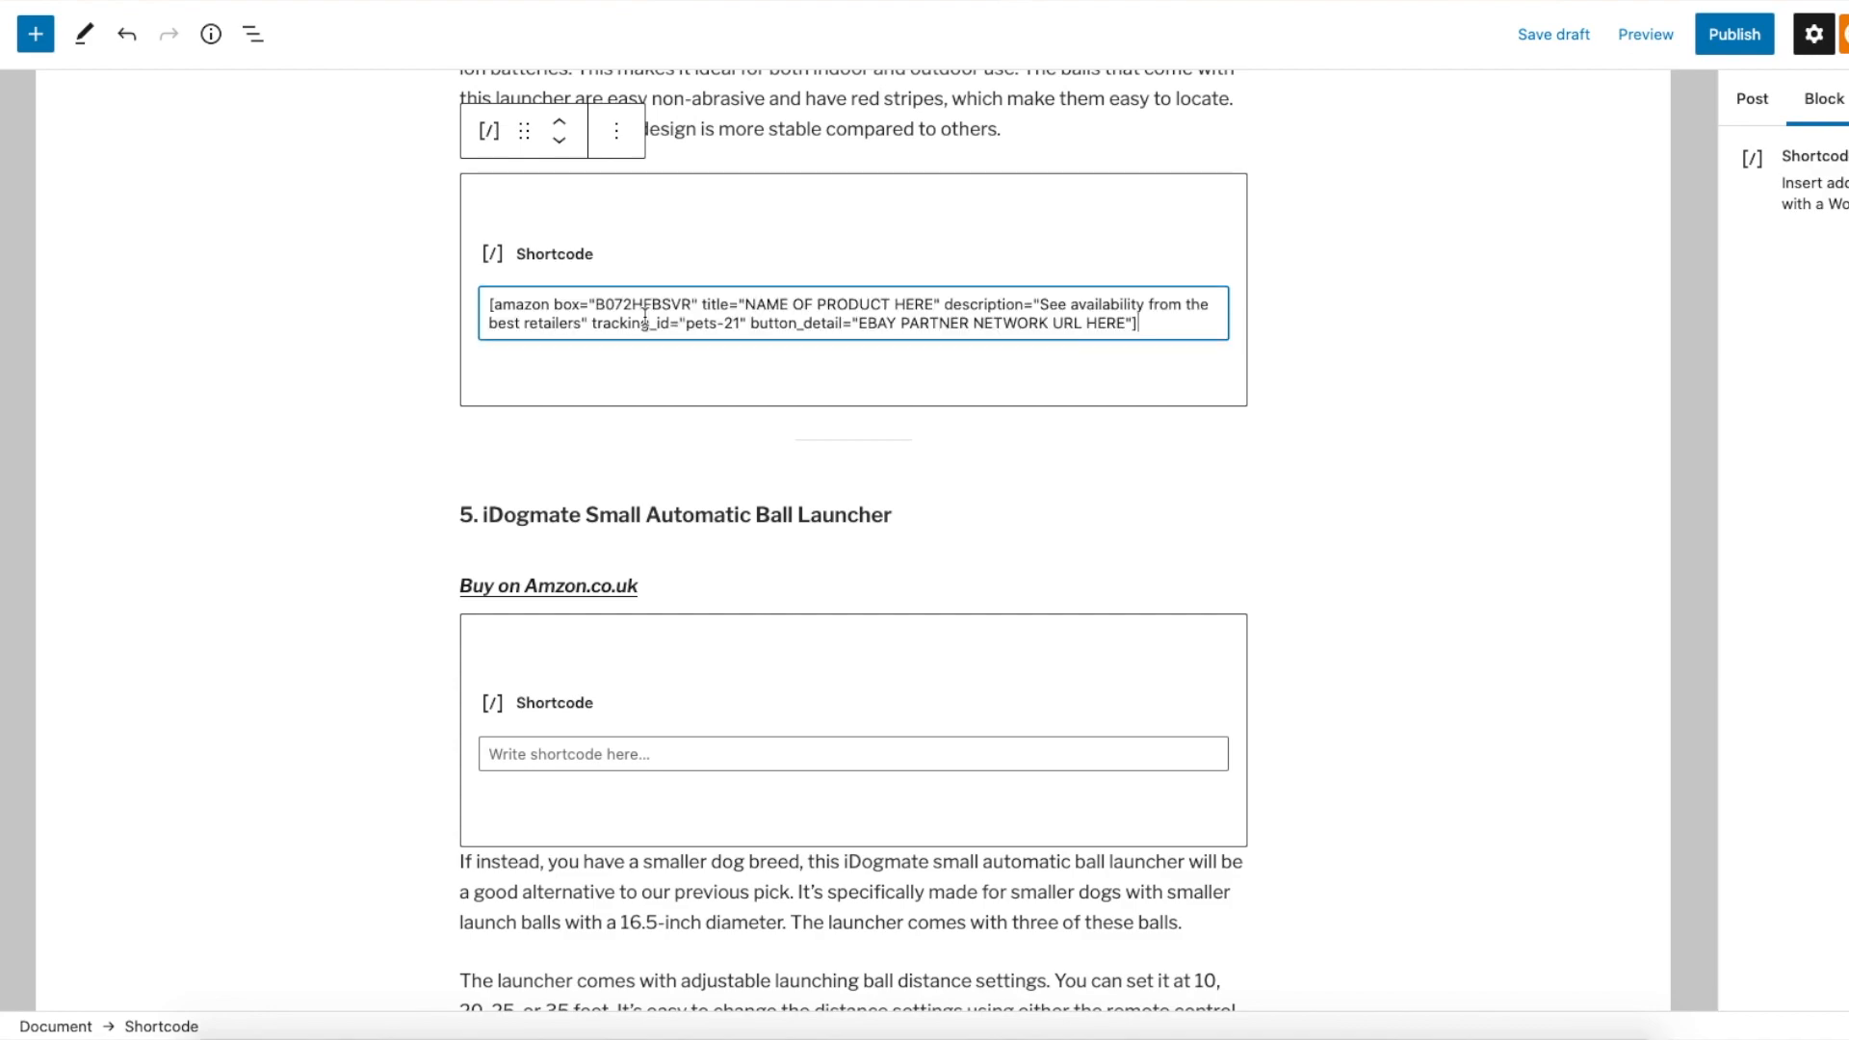
pyautogui.scroll(10, 645, 318)
pyautogui.scroll(6, 645, 318)
pyautogui.click(702, 413)
pyautogui.hotkey('ctrl', 'v')
# Paste the compare prices shortcode into the closing Shortcode blocks of the second and first reviews
pyautogui.scroll(10, 702, 413)
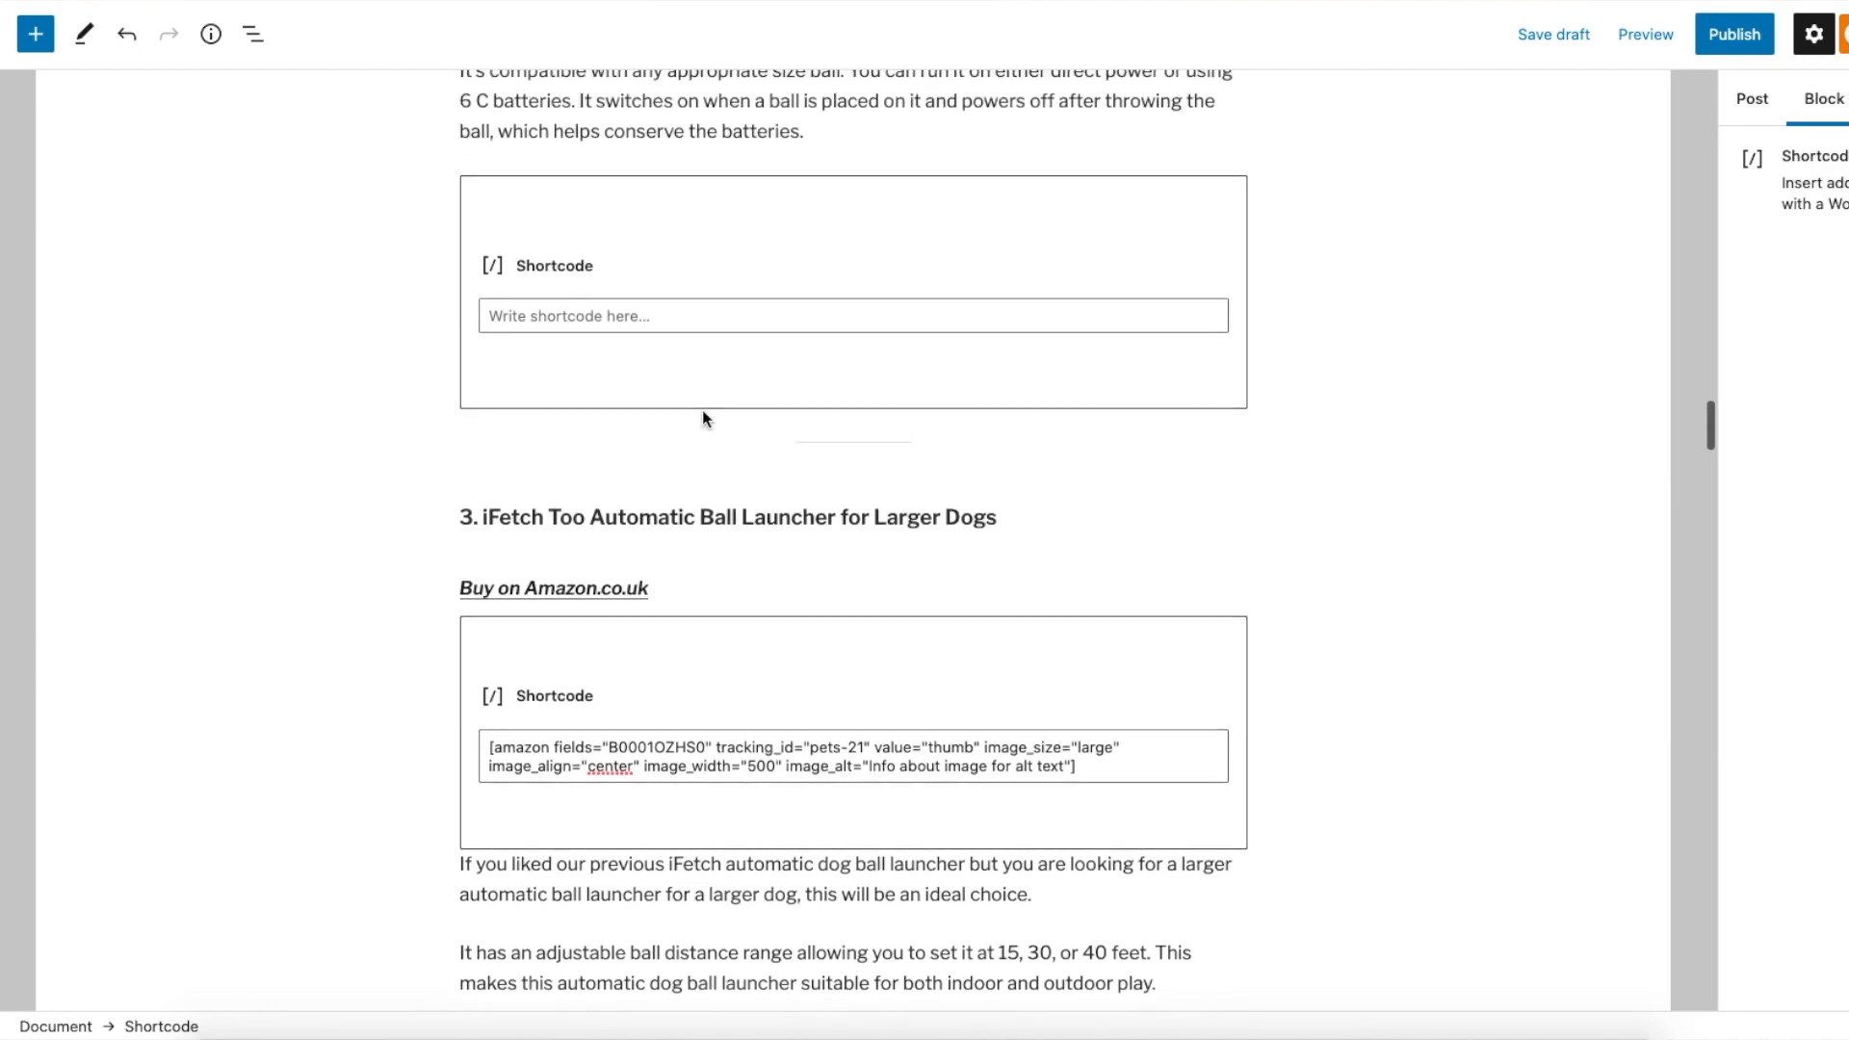
pyautogui.click(734, 320)
pyautogui.hotkey('ctrl', 'v')
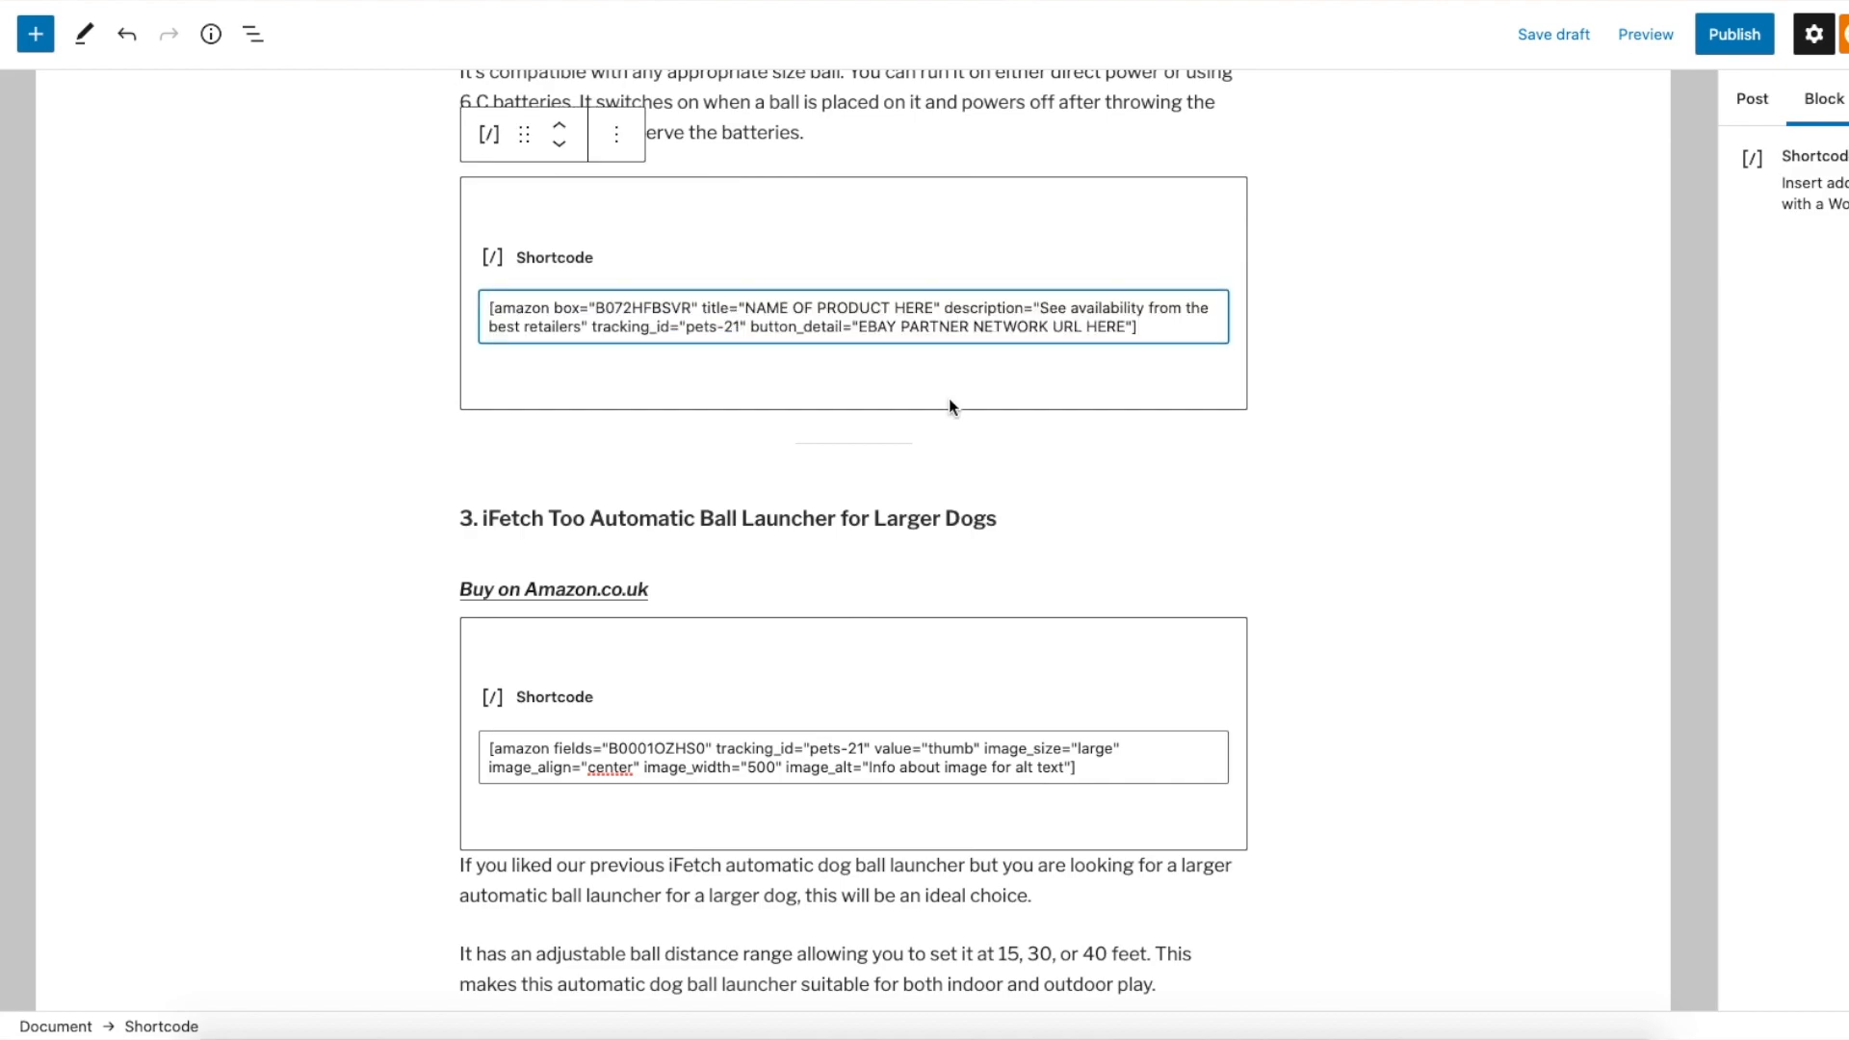
pyautogui.scroll(15, 896, 381)
pyautogui.click(880, 277)
pyautogui.click(883, 243)
pyautogui.hotkey('ctrl', 'v')
# Copy the product name from the first review's heading and set its image shortcode's image_alt to "PetSafe Automatic Dog Ball Launcher"
pyautogui.scroll(1, 886, 252)
pyautogui.scroll(20, 886, 245)
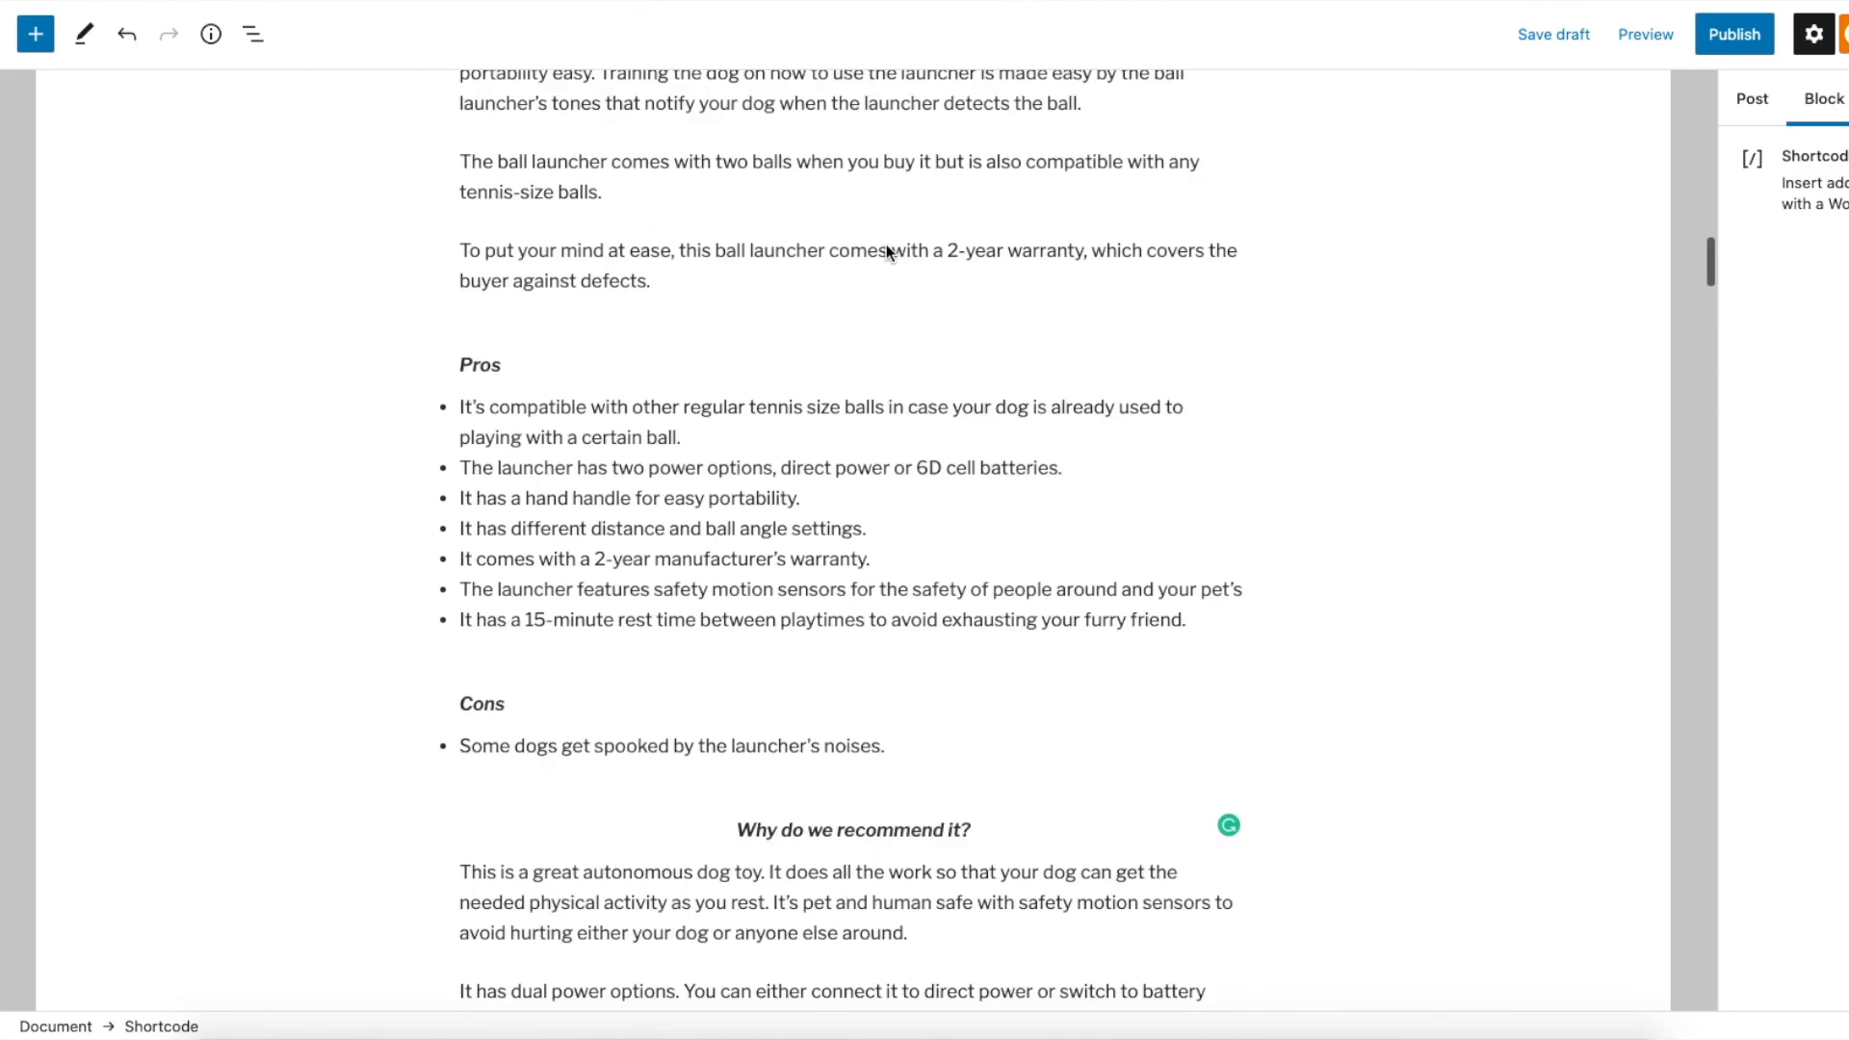
pyautogui.scroll(20, 887, 246)
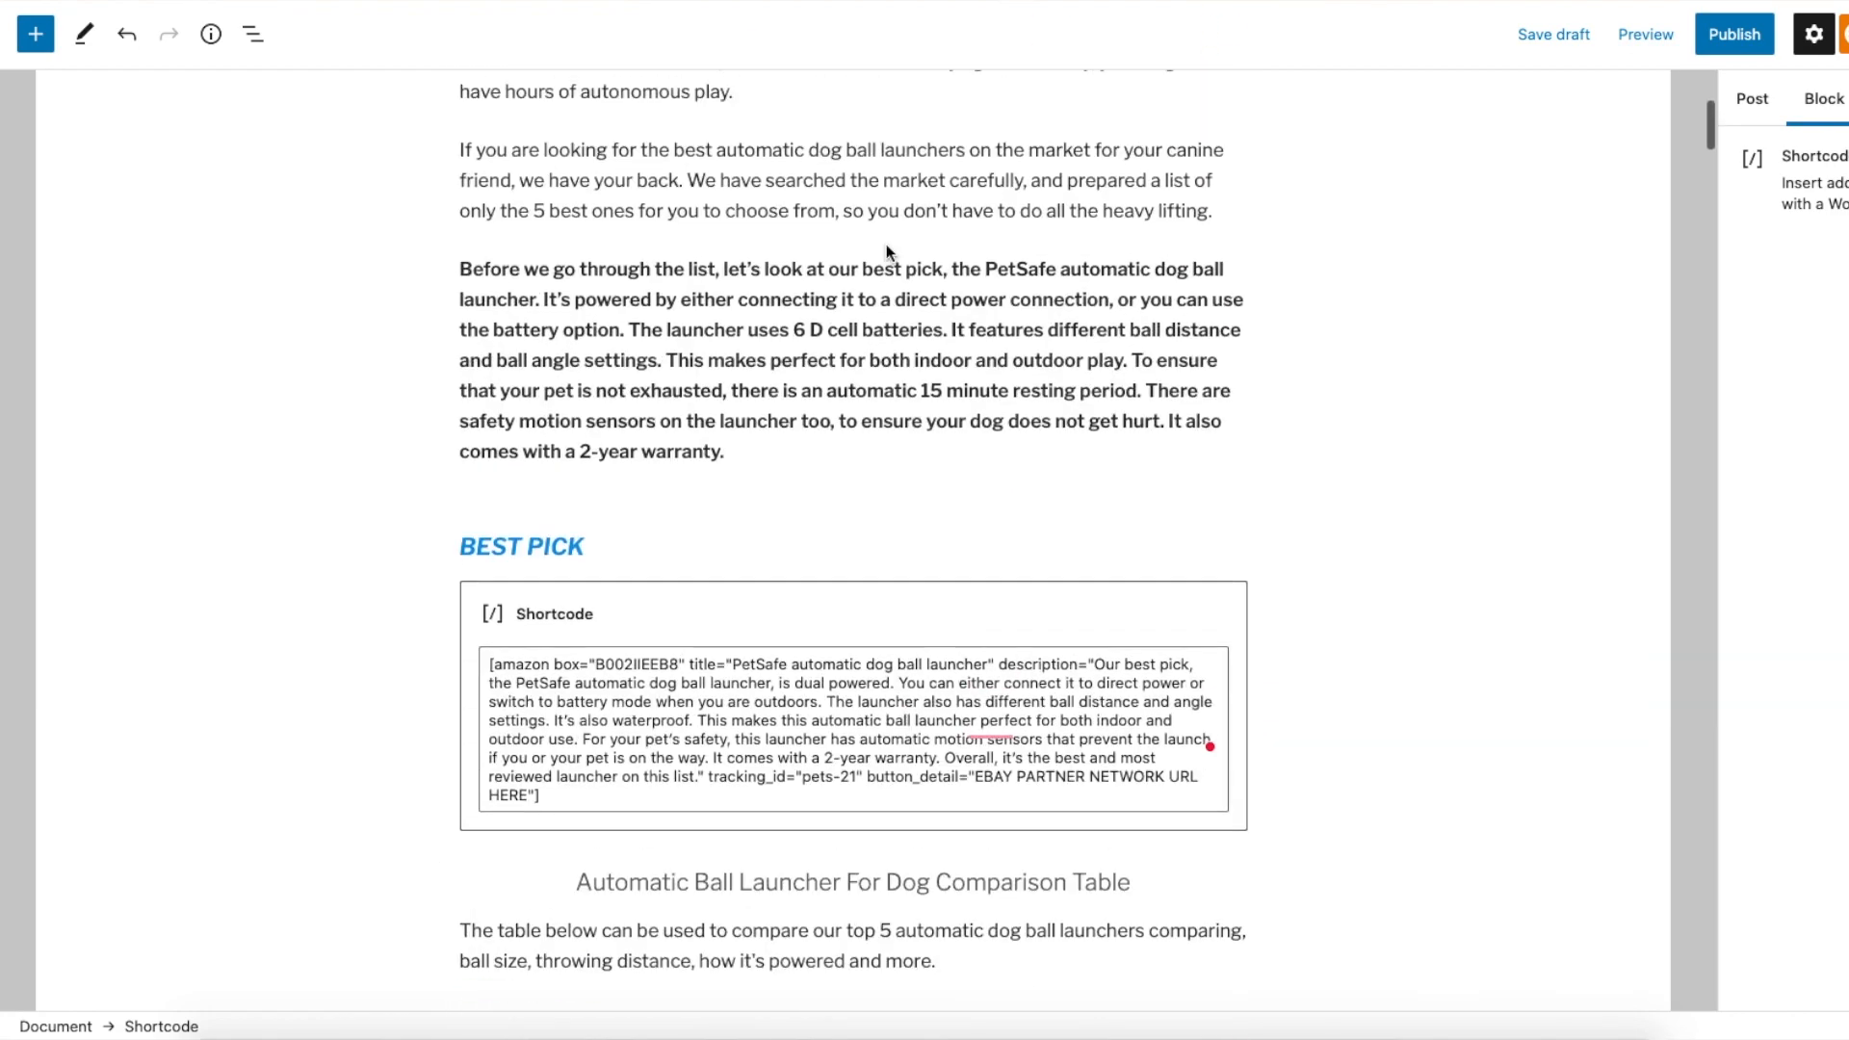
pyautogui.scroll(-15, 886, 245)
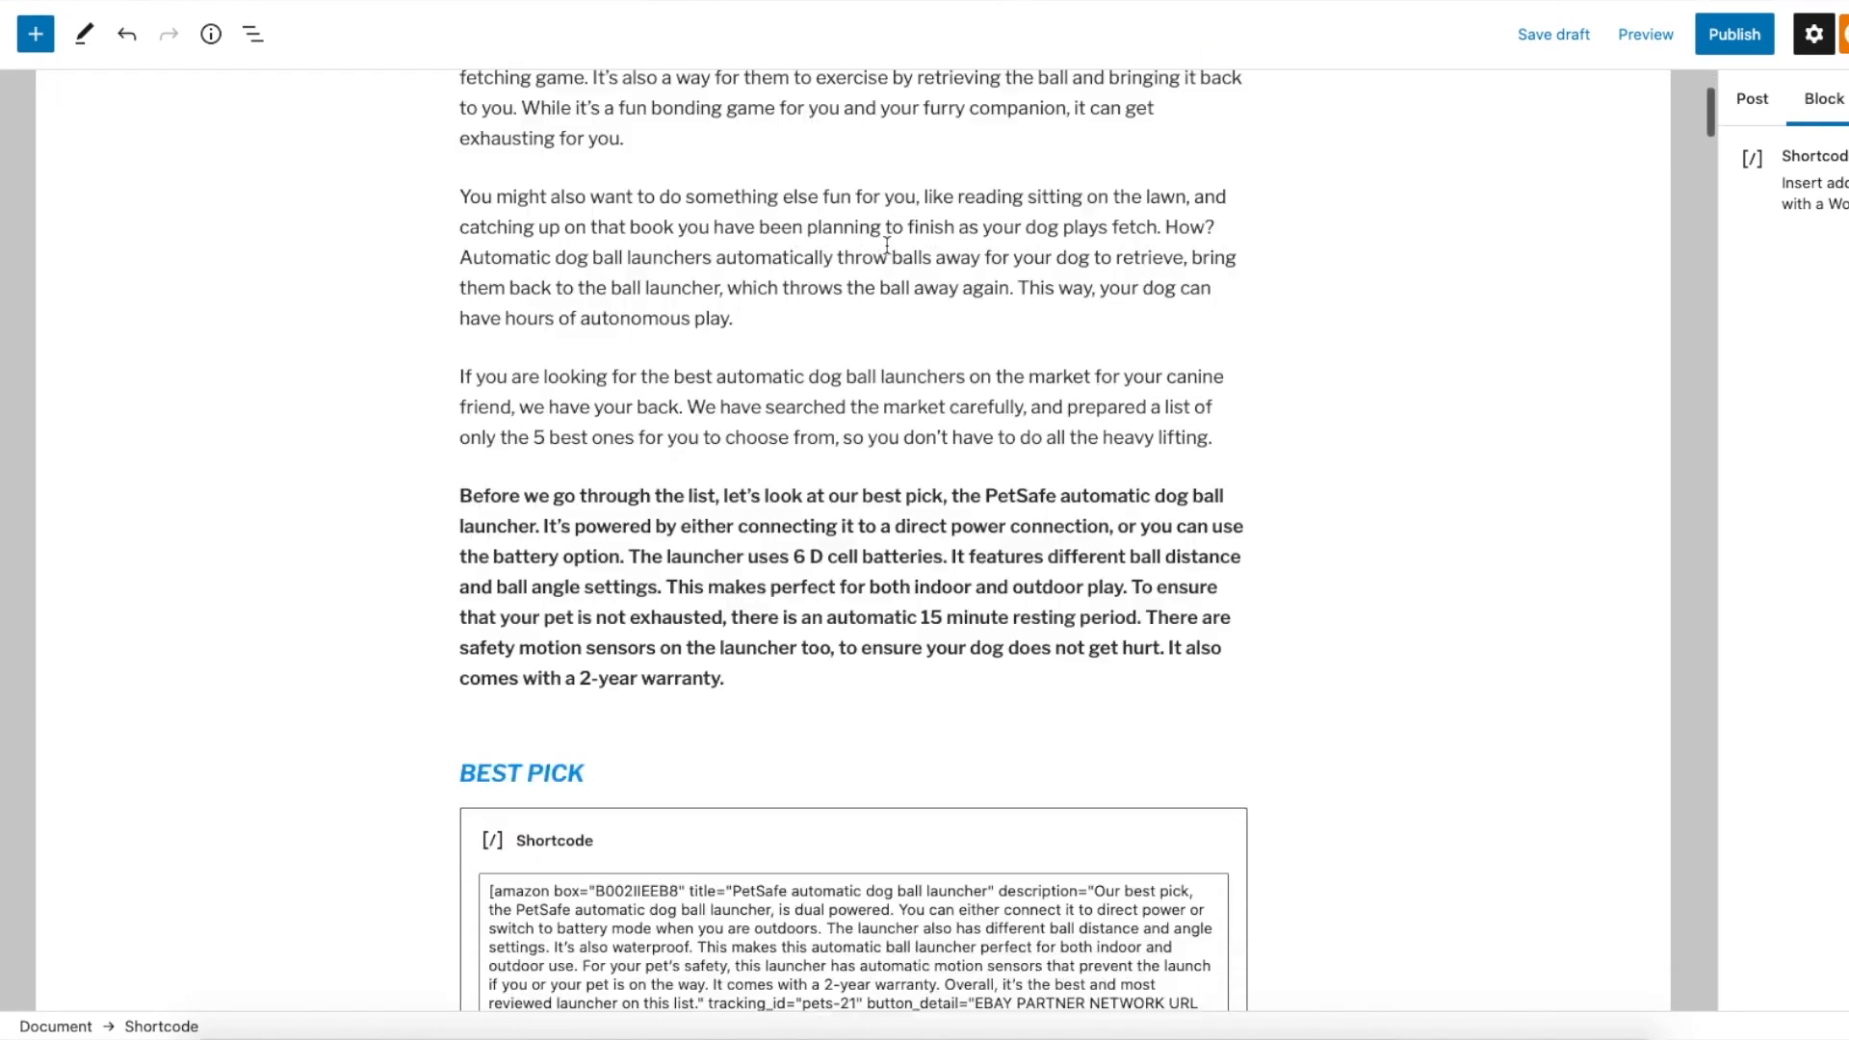
pyautogui.scroll(-8, 952, 425)
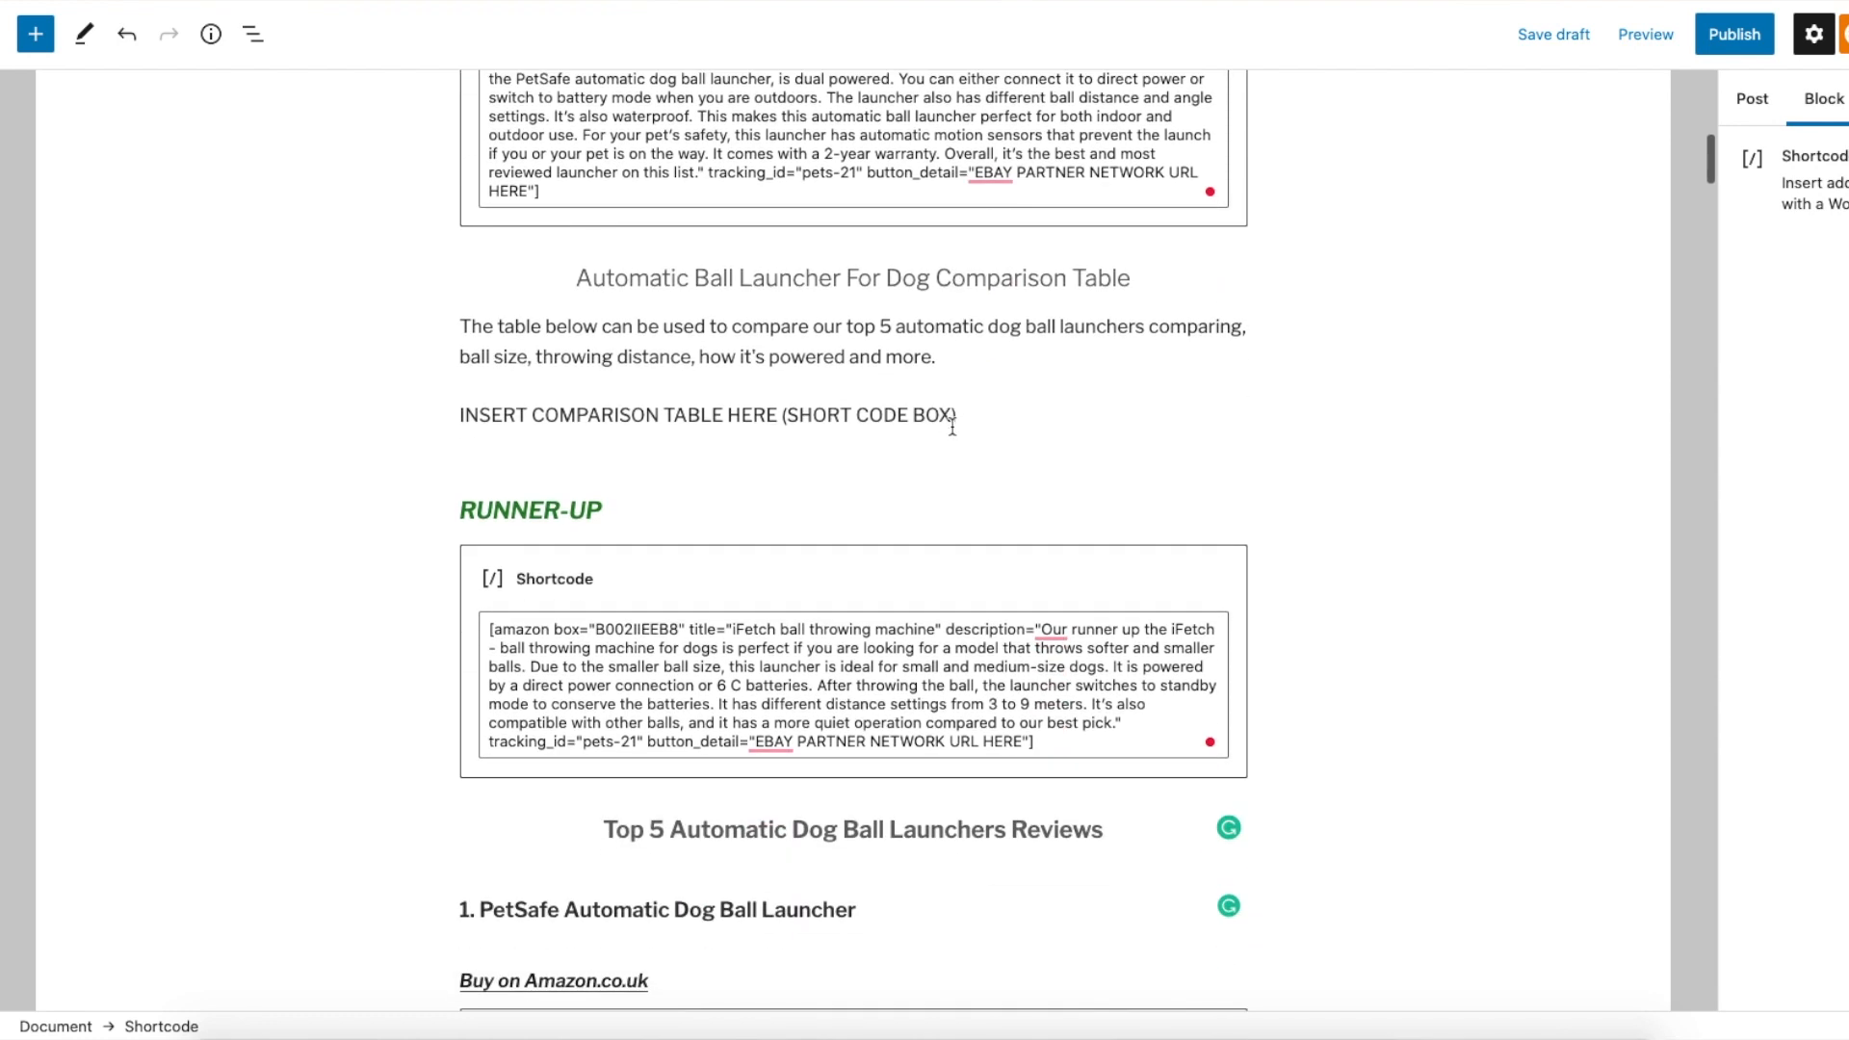
pyautogui.moveTo(757, 502); pyautogui.dragTo(935, 524)
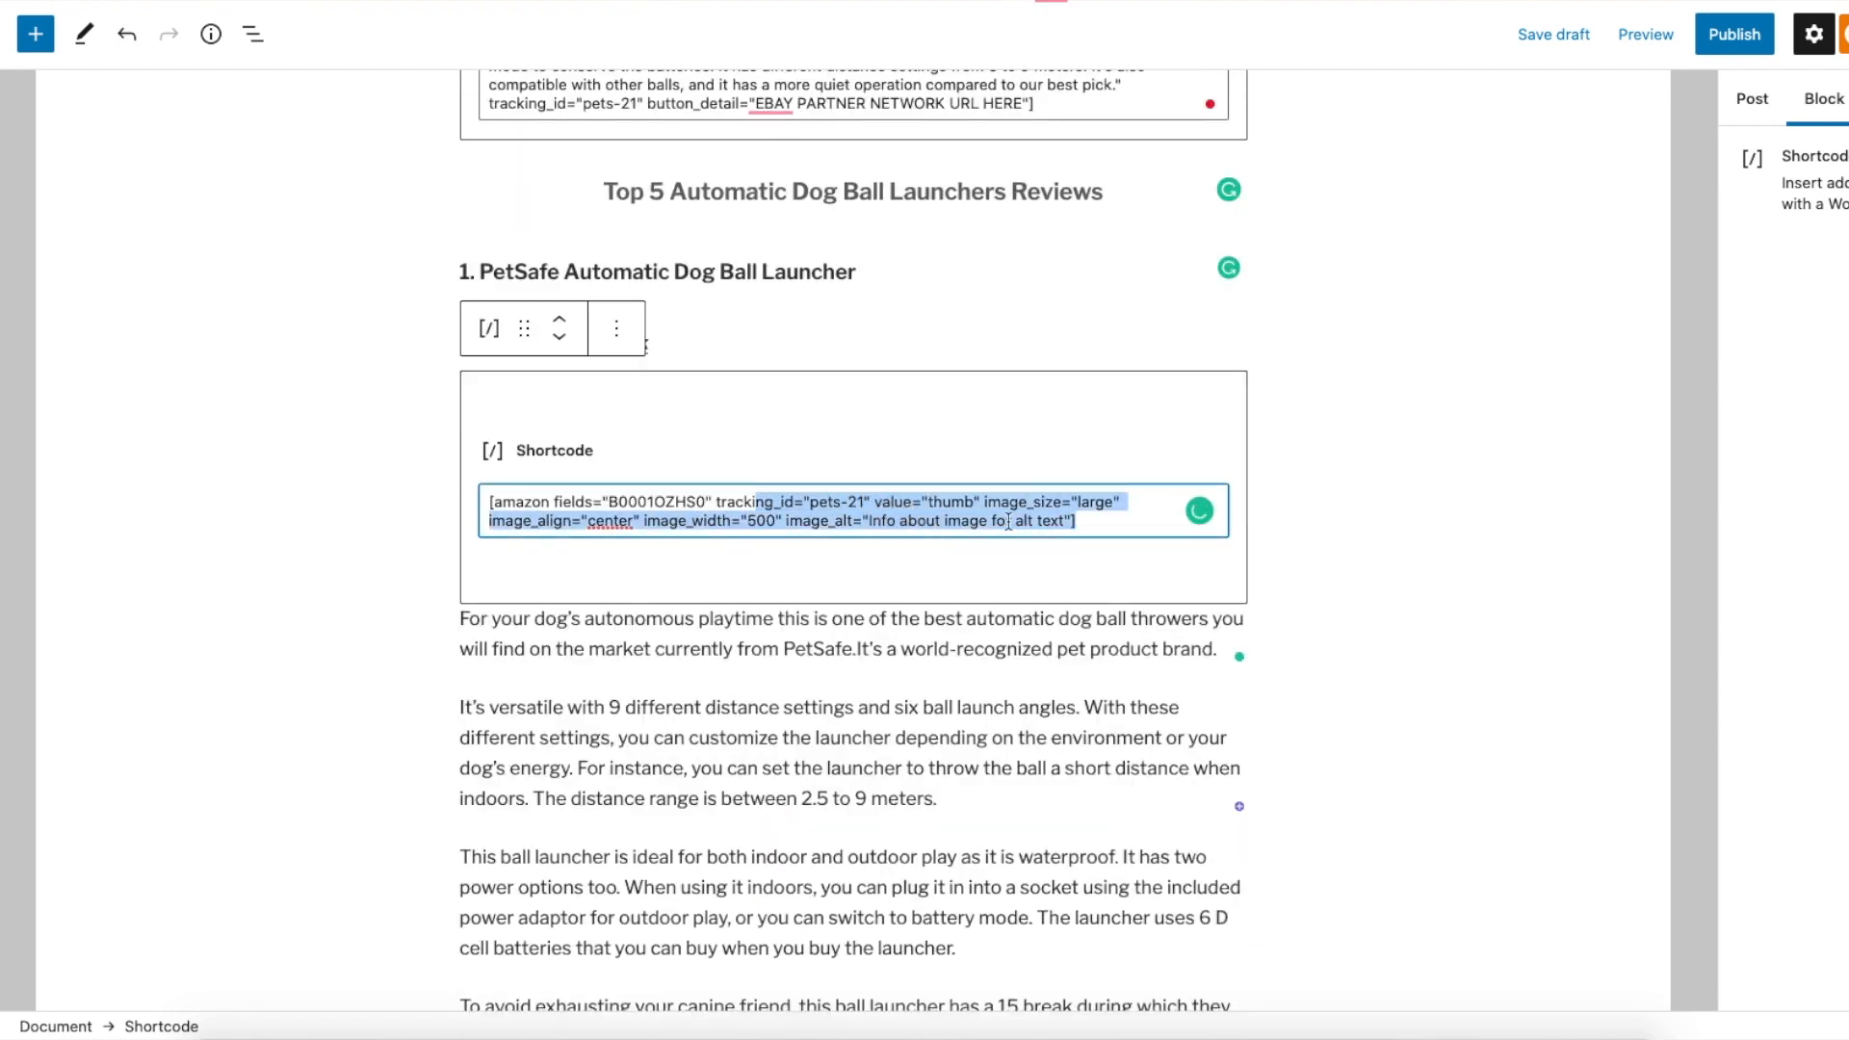
pyautogui.click(1506, 374)
pyautogui.moveTo(487, 266); pyautogui.dragTo(850, 269)
pyautogui.hotkey('ctrl', 'c')
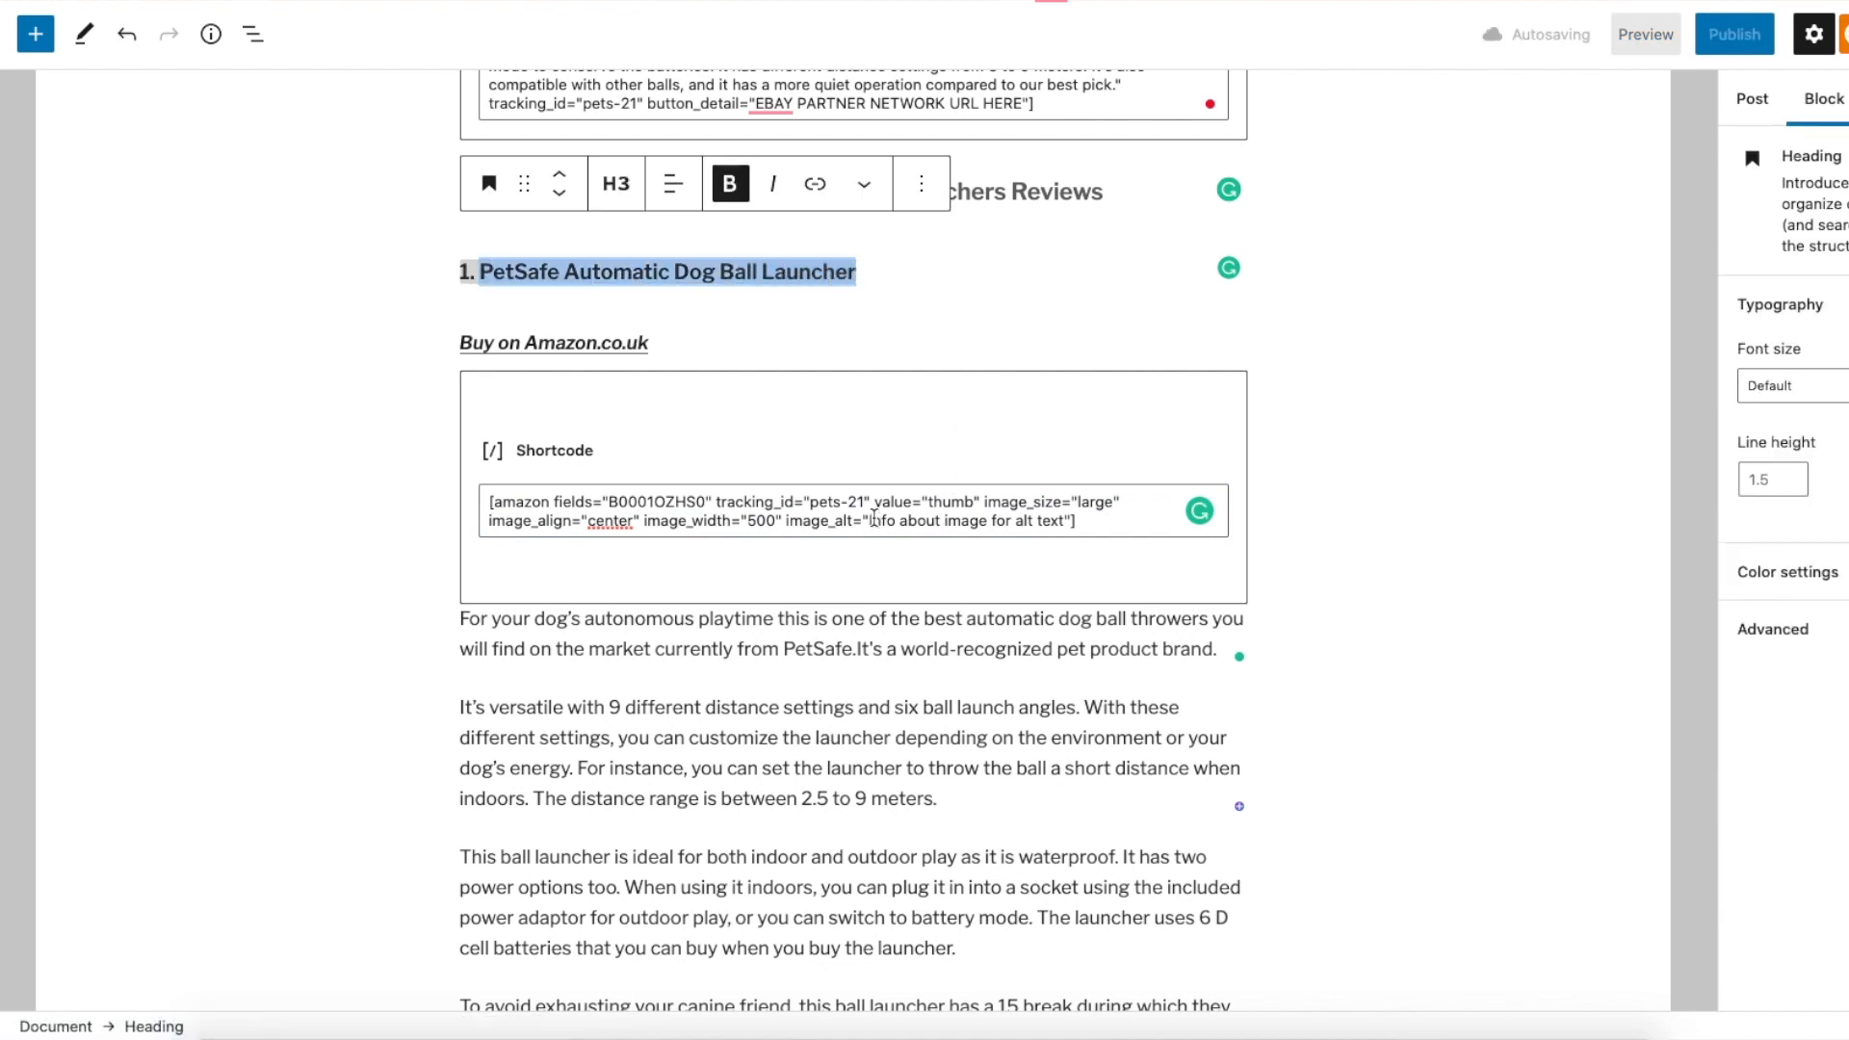
pyautogui.moveTo(870, 518); pyautogui.dragTo(1064, 520)
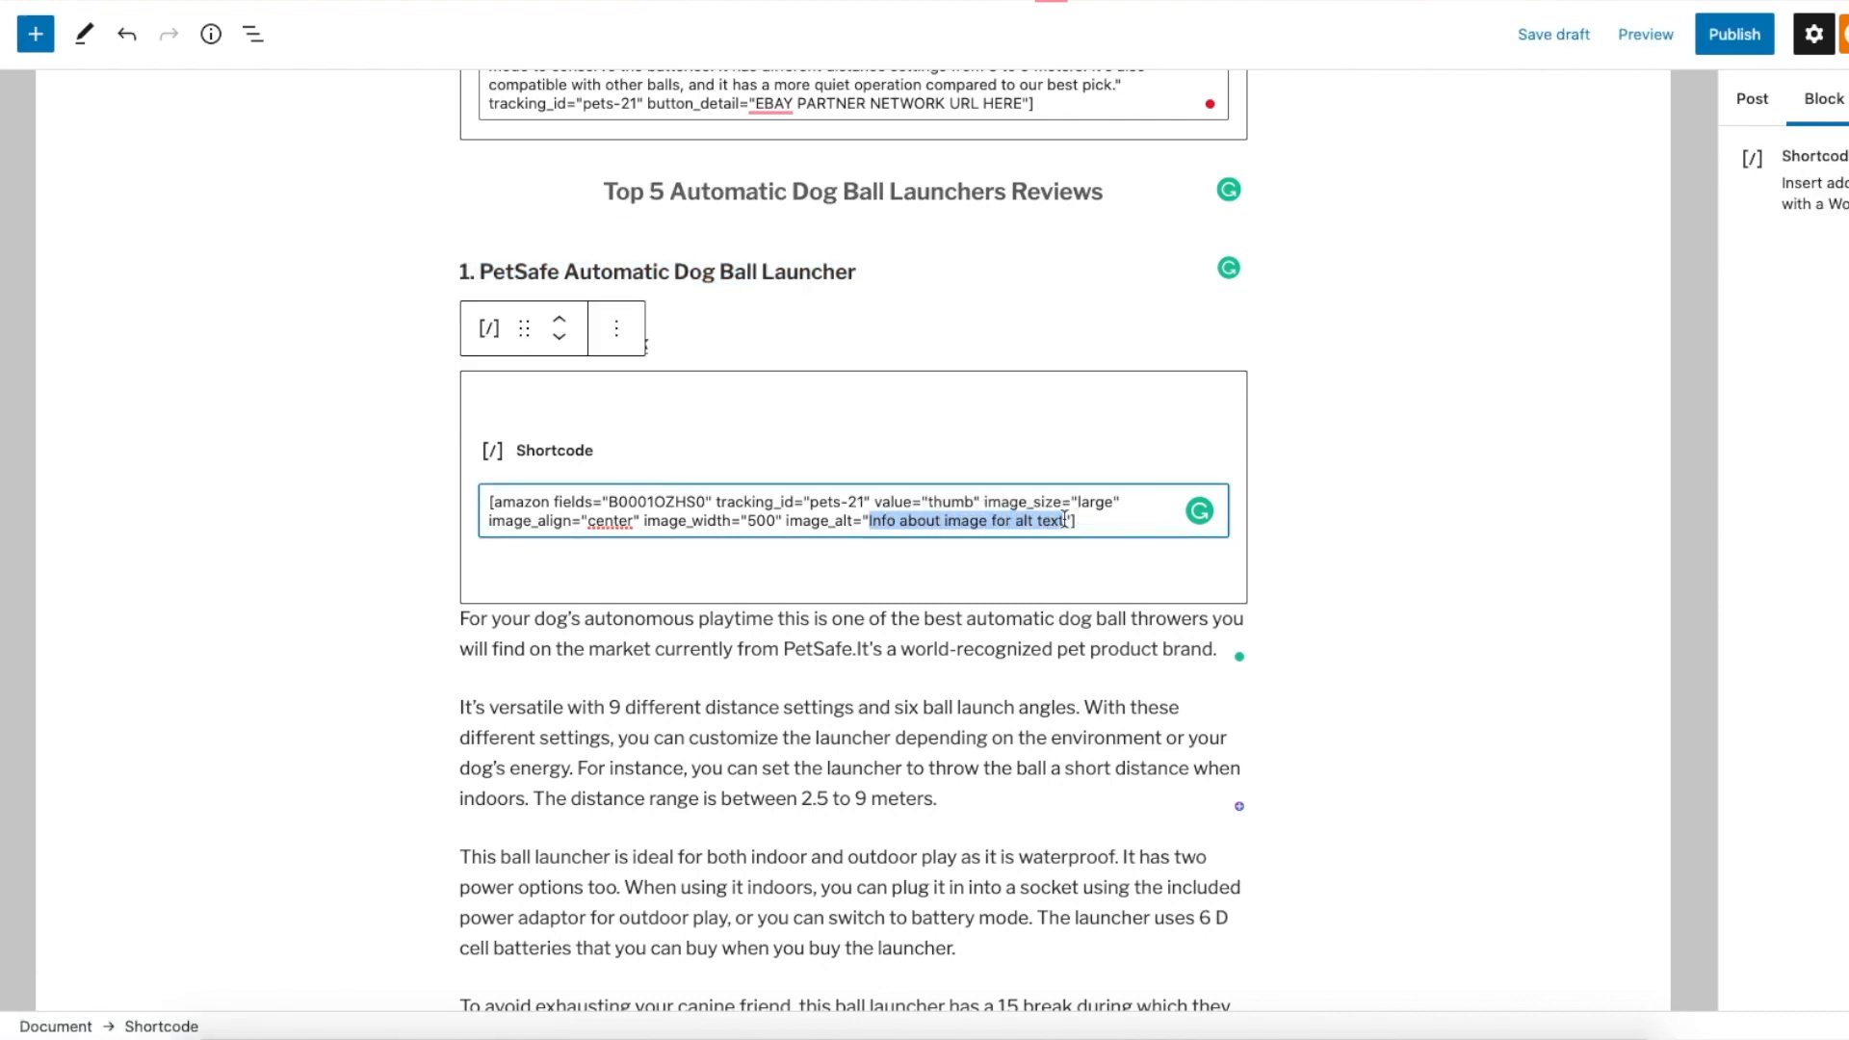
pyautogui.hotkey('ctrl', 'v')
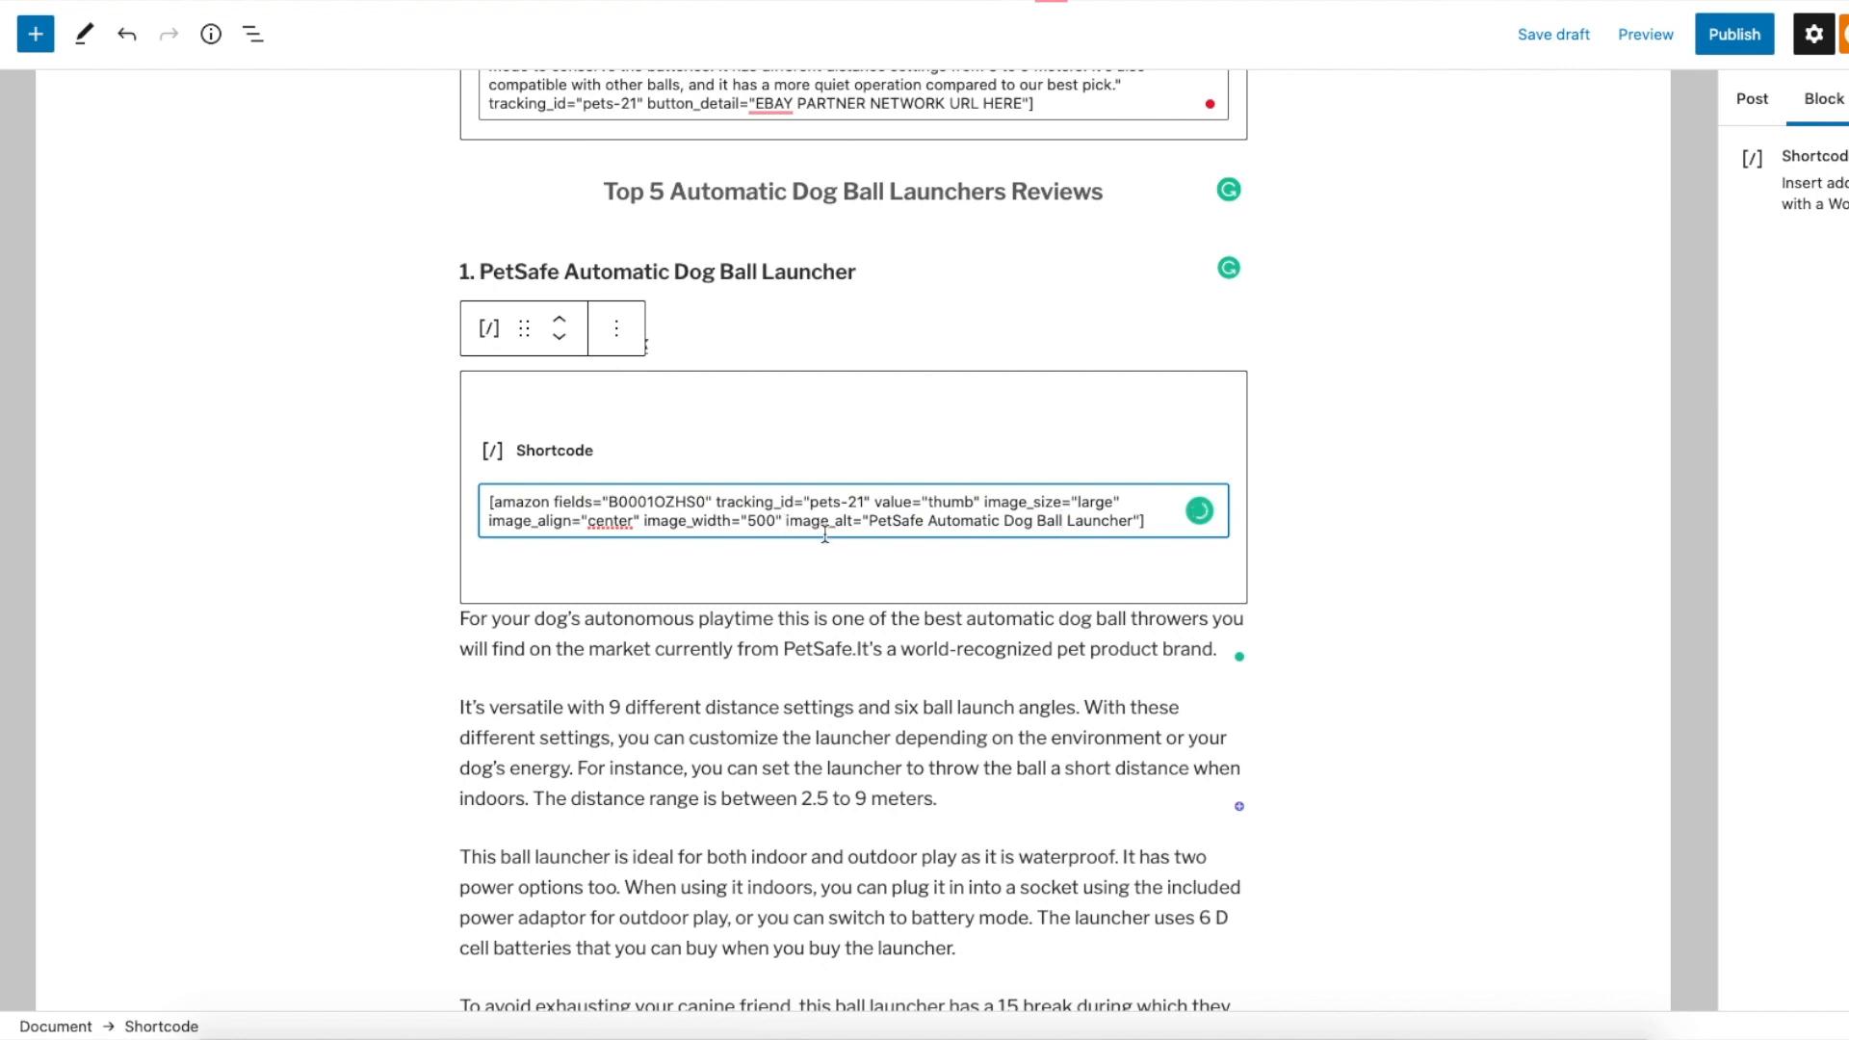
pyautogui.click(962, 500)
# Set the title in the first review's compare prices shortcode to "PetSafe Automatic Dog Ball Launcher"
pyautogui.scroll(-6, 961, 500)
pyautogui.scroll(-15, 962, 500)
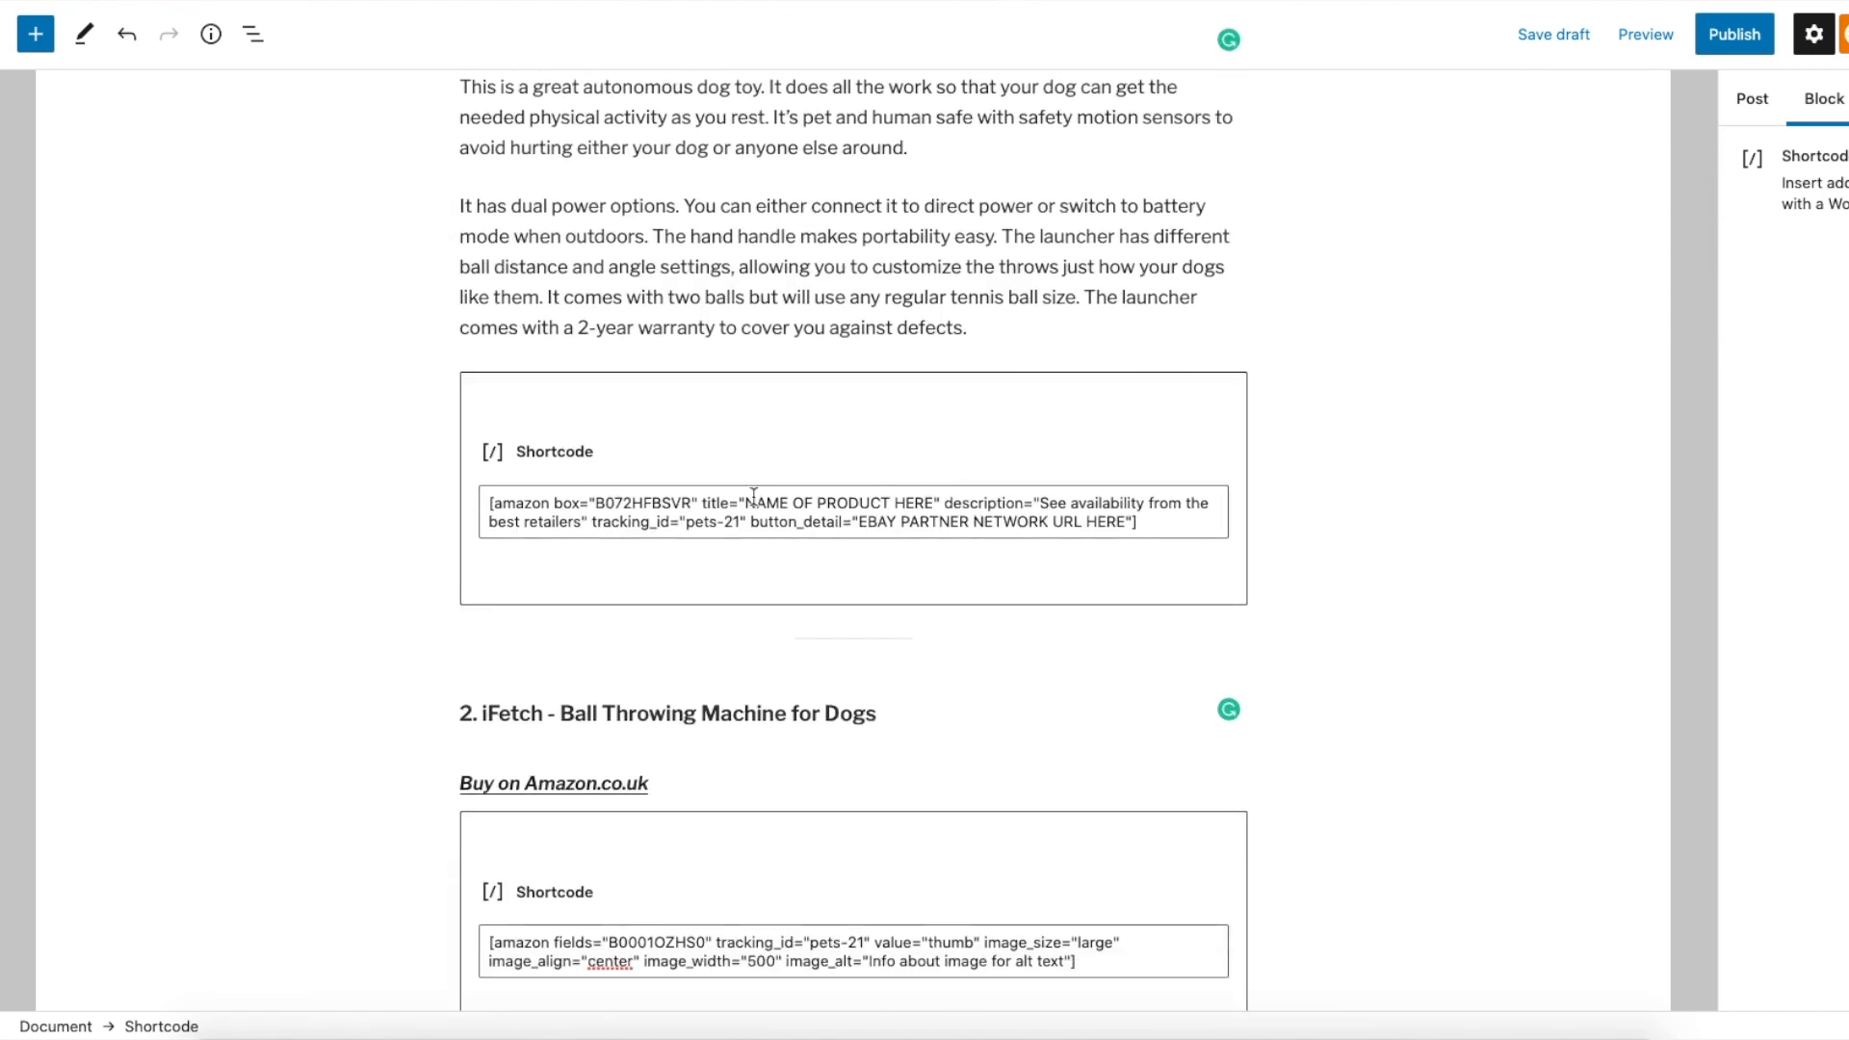
pyautogui.moveTo(746, 502); pyautogui.dragTo(933, 498)
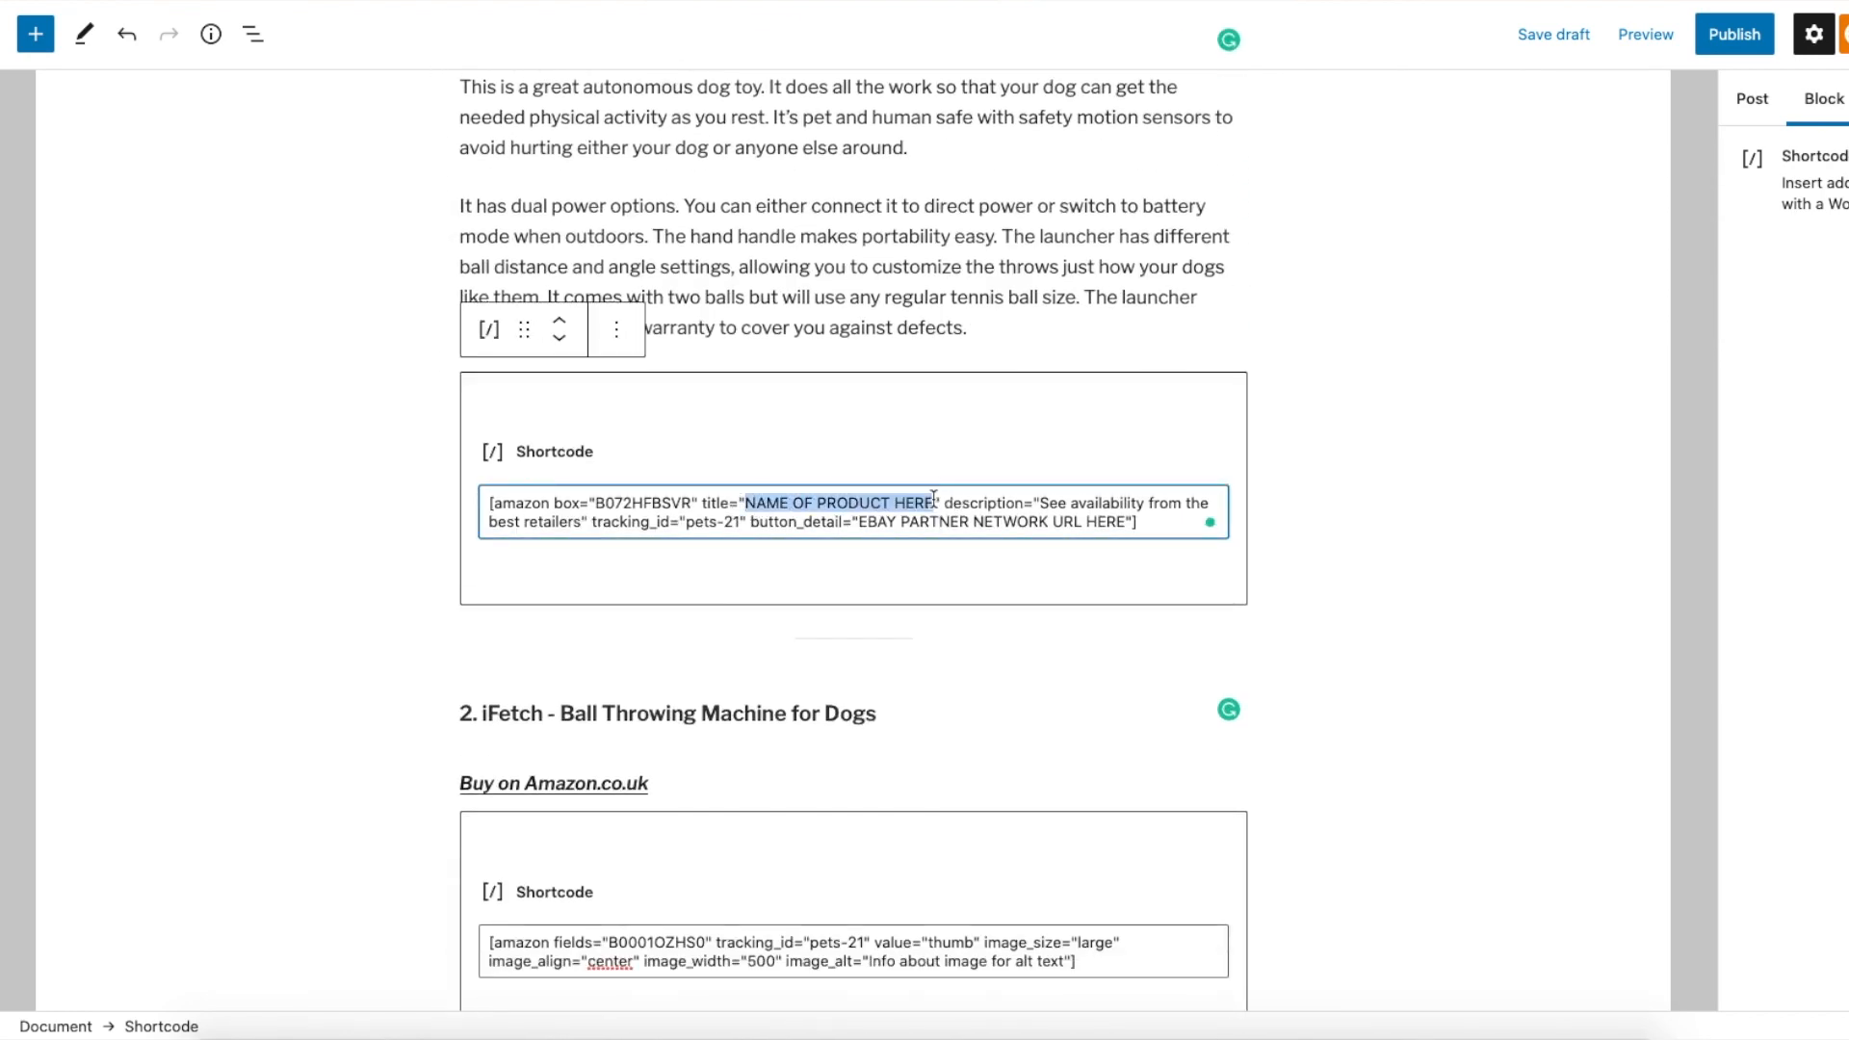
pyautogui.hotkey('ctrl', 'v')
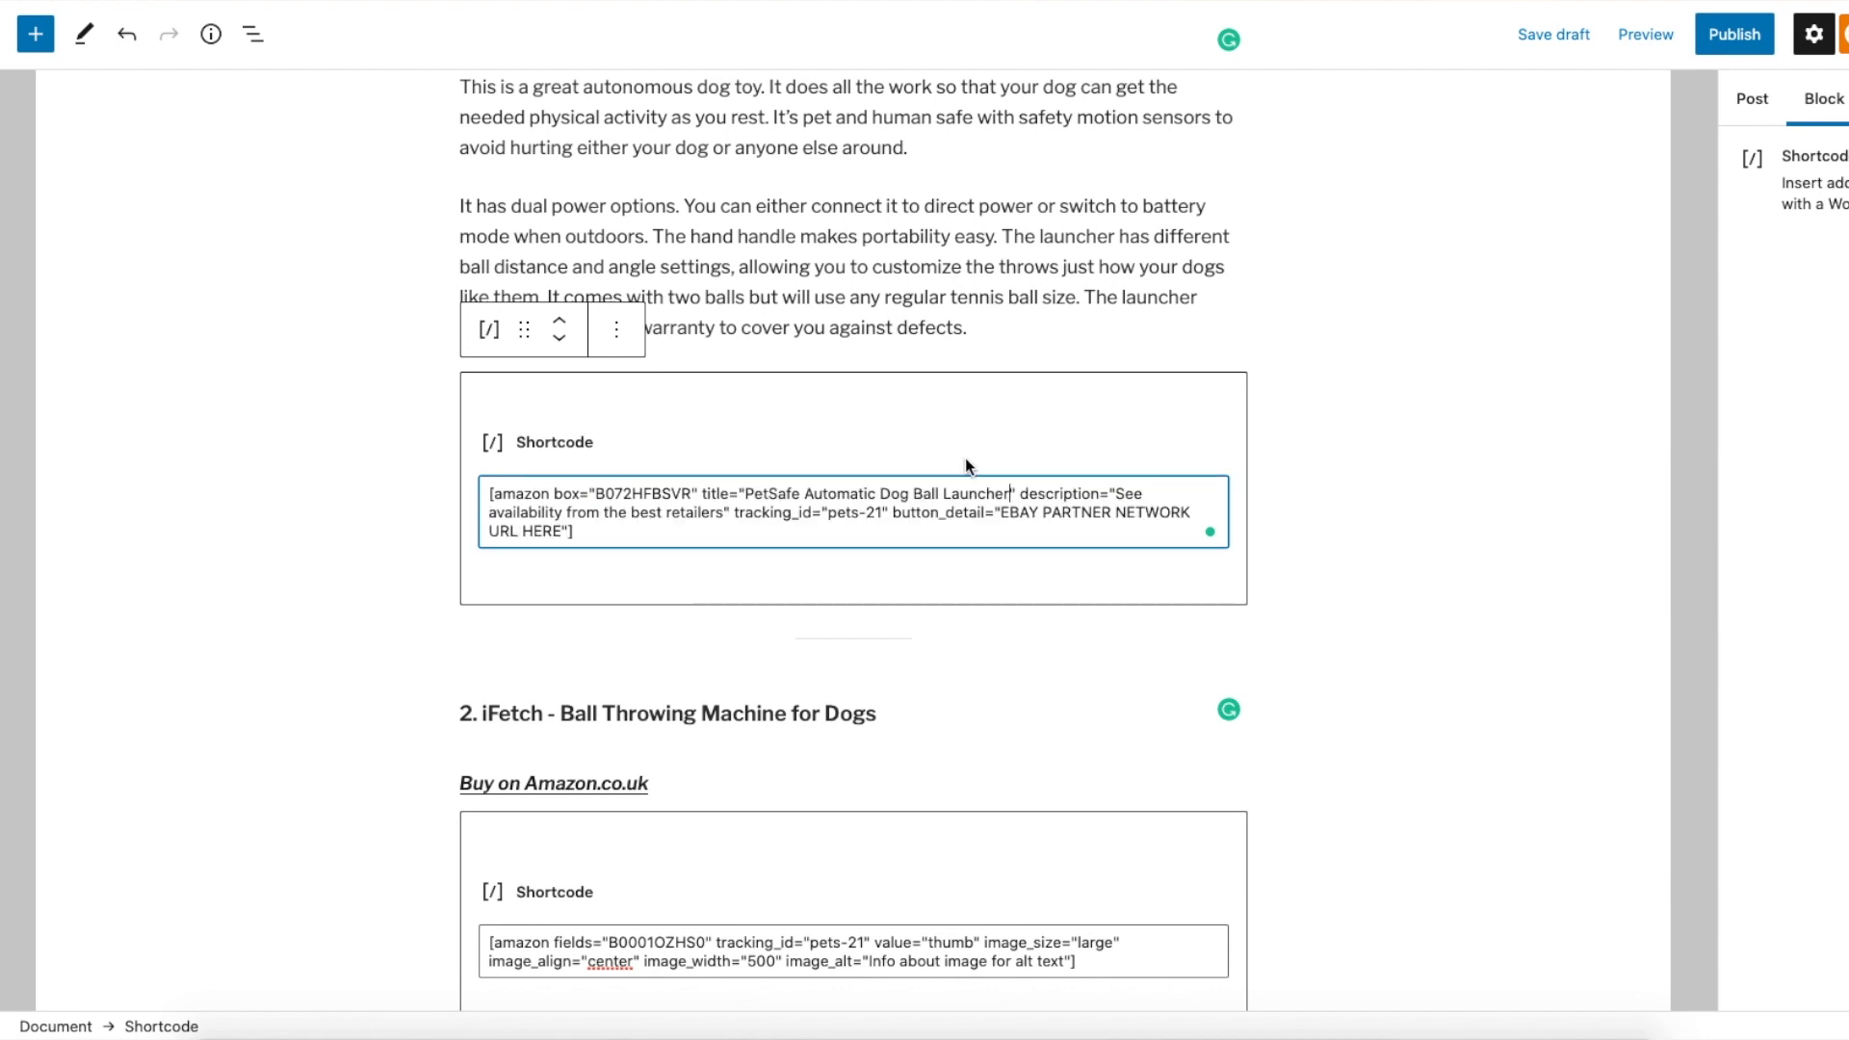
# Replace the image_alt and title placeholders in the second review's image and compare prices shortcodes with "PetSafe Automatic Dog Ball Launcher"
pyautogui.scroll(-4, 965, 458)
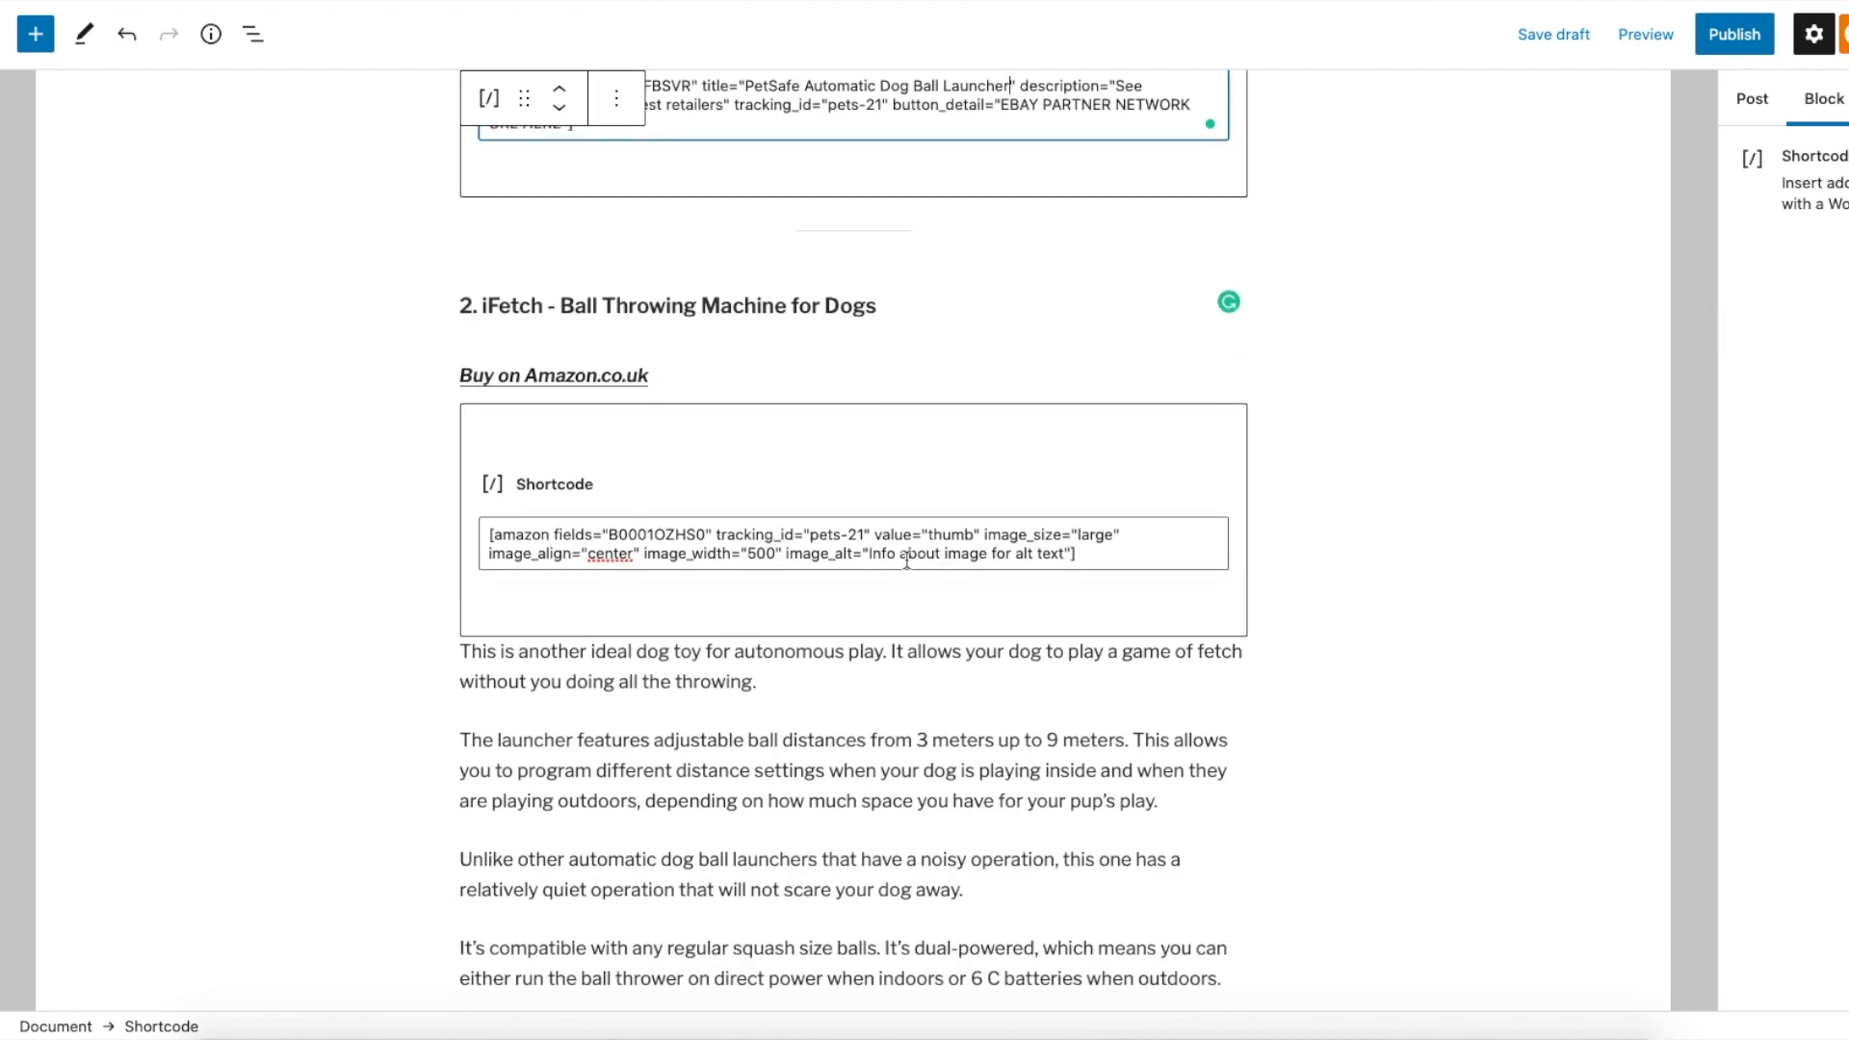
pyautogui.moveTo(868, 552); pyautogui.dragTo(1067, 551)
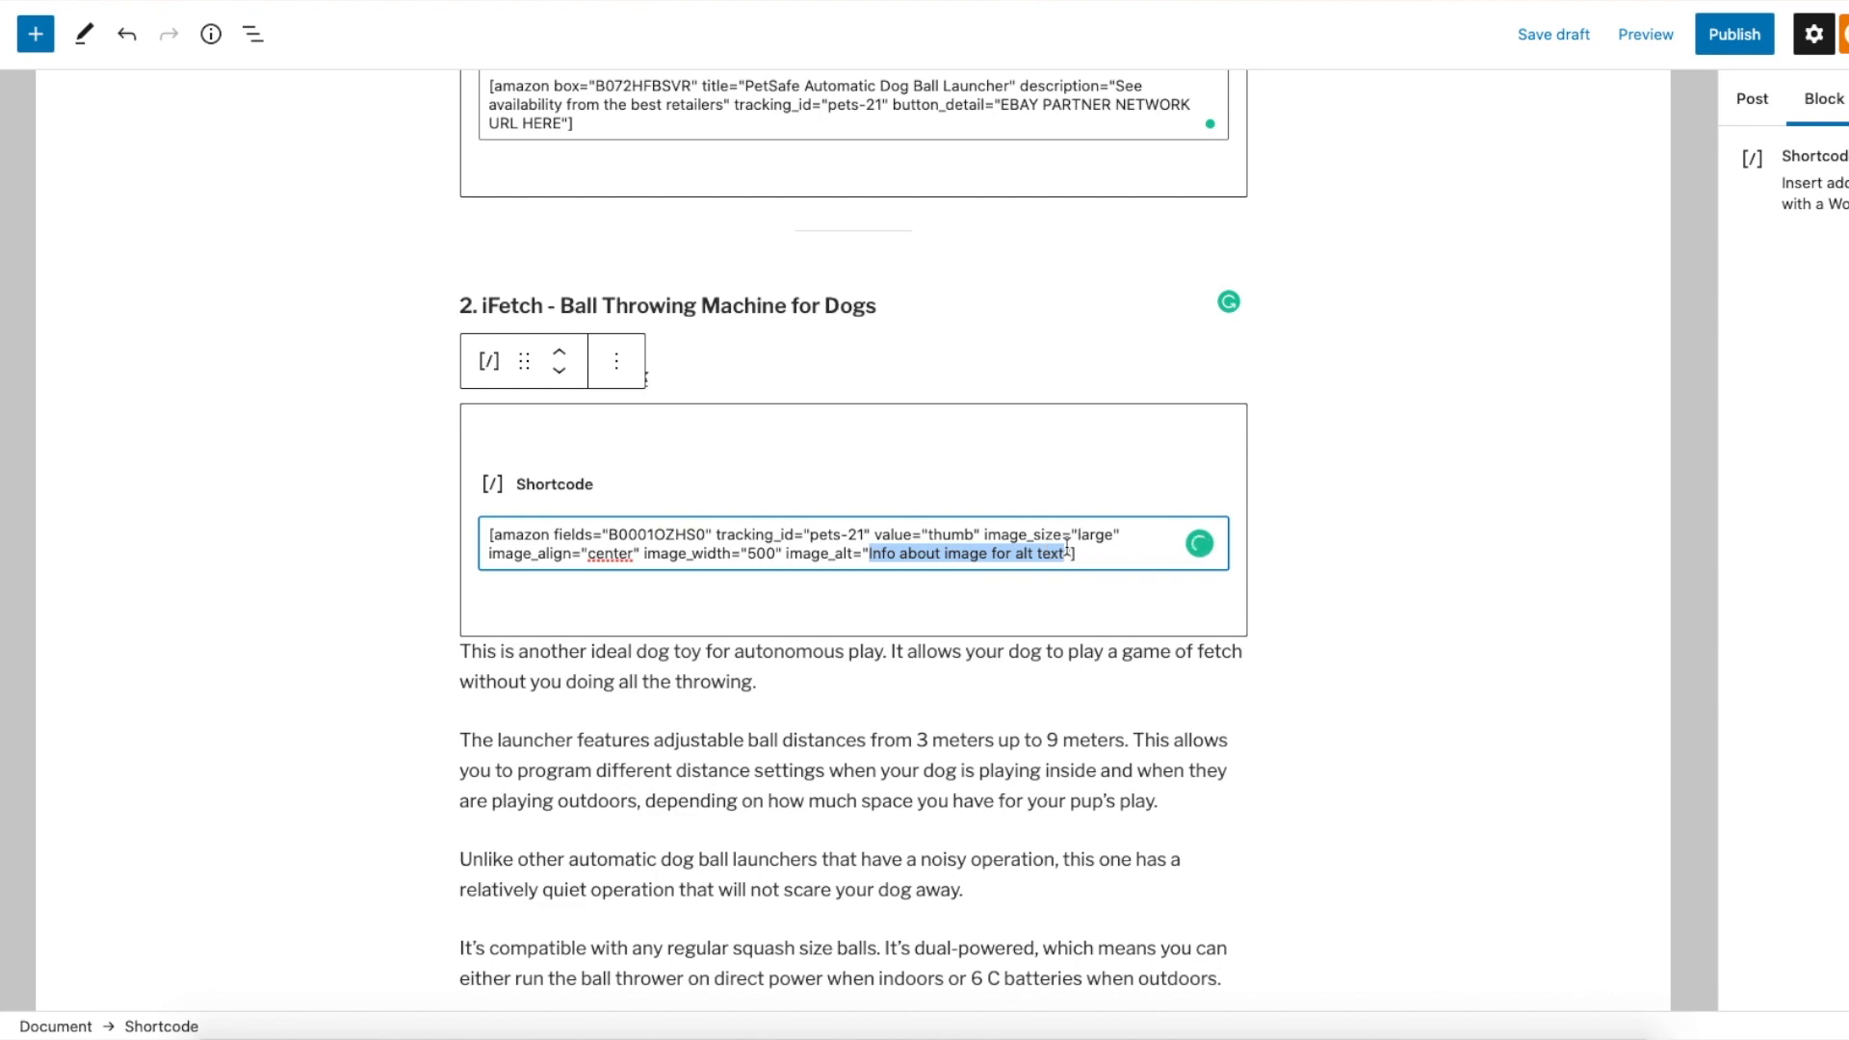
pyautogui.hotkey('ctrl', 'v')
pyautogui.scroll(-13, 991, 610)
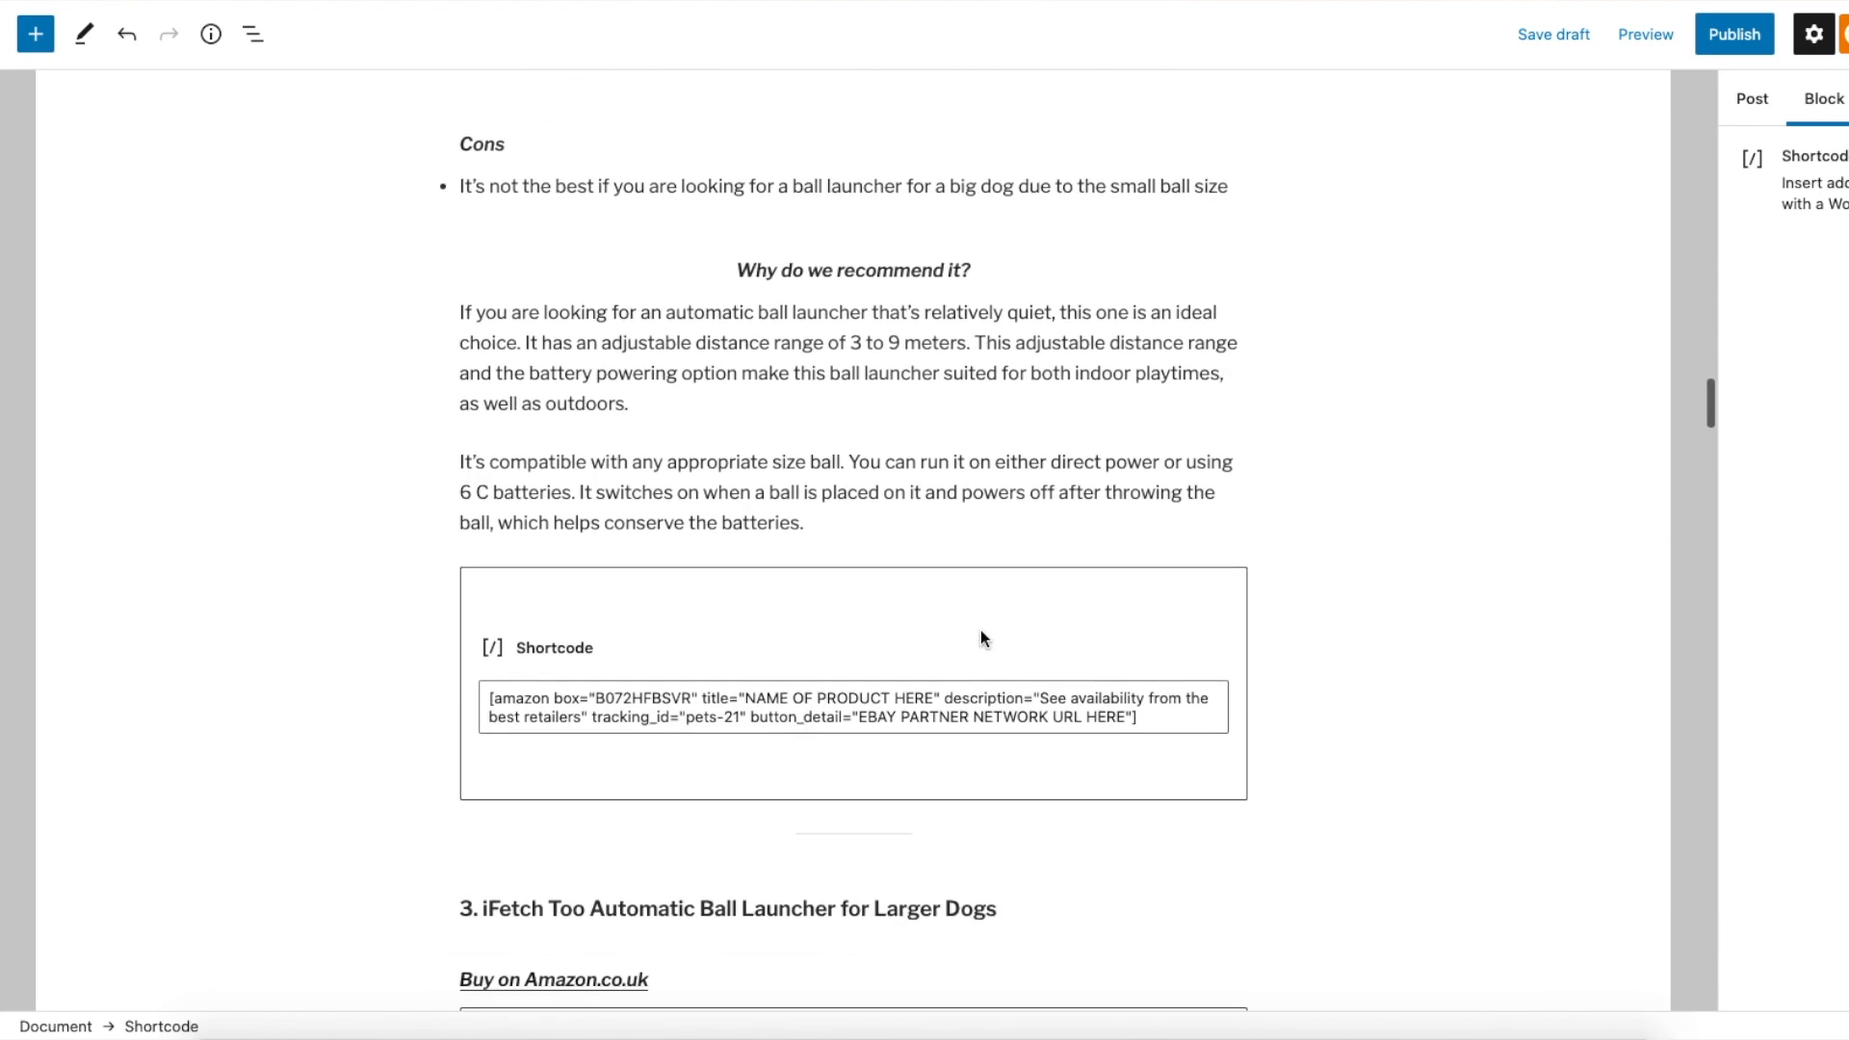
pyautogui.moveTo(745, 697); pyautogui.dragTo(933, 692)
pyautogui.hotkey('ctrl', 'v')
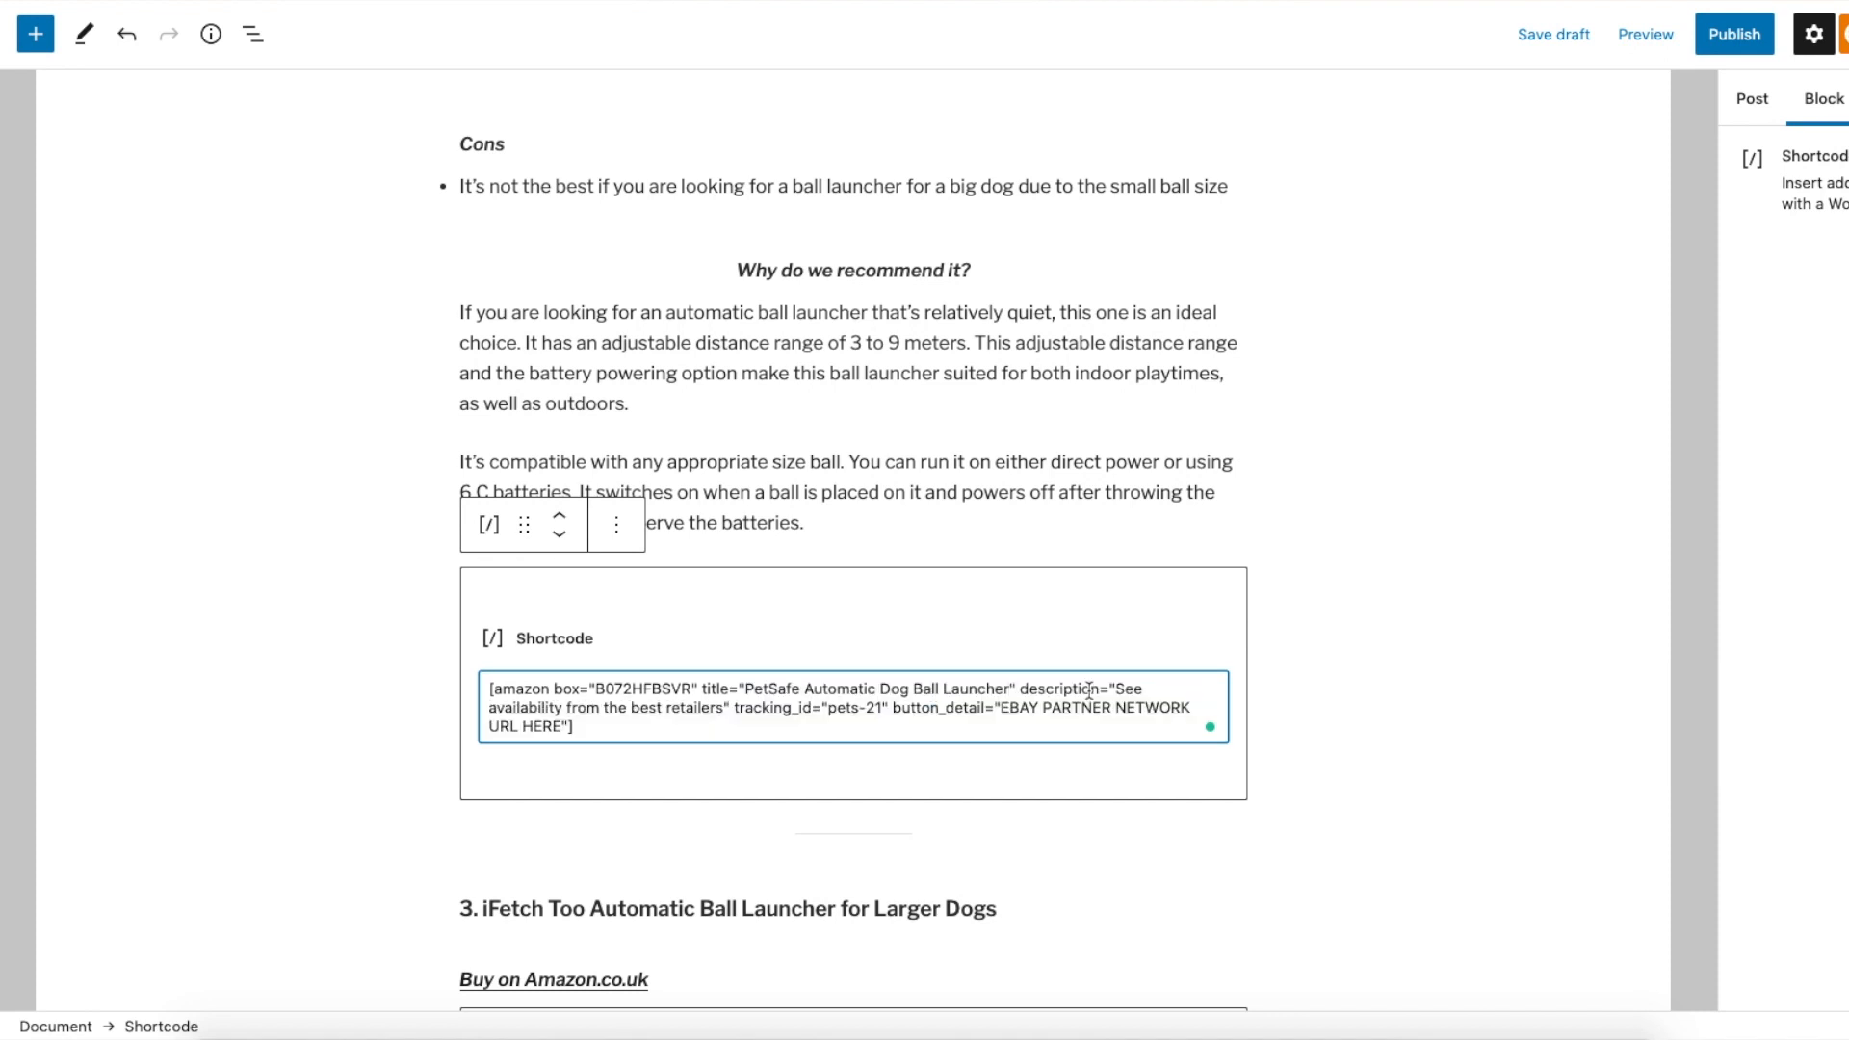
# Check the shortcodes from the third review through the "Buyer's guide" heading and back up at the "BEST PICK" box
pyautogui.scroll(-5, 1088, 689)
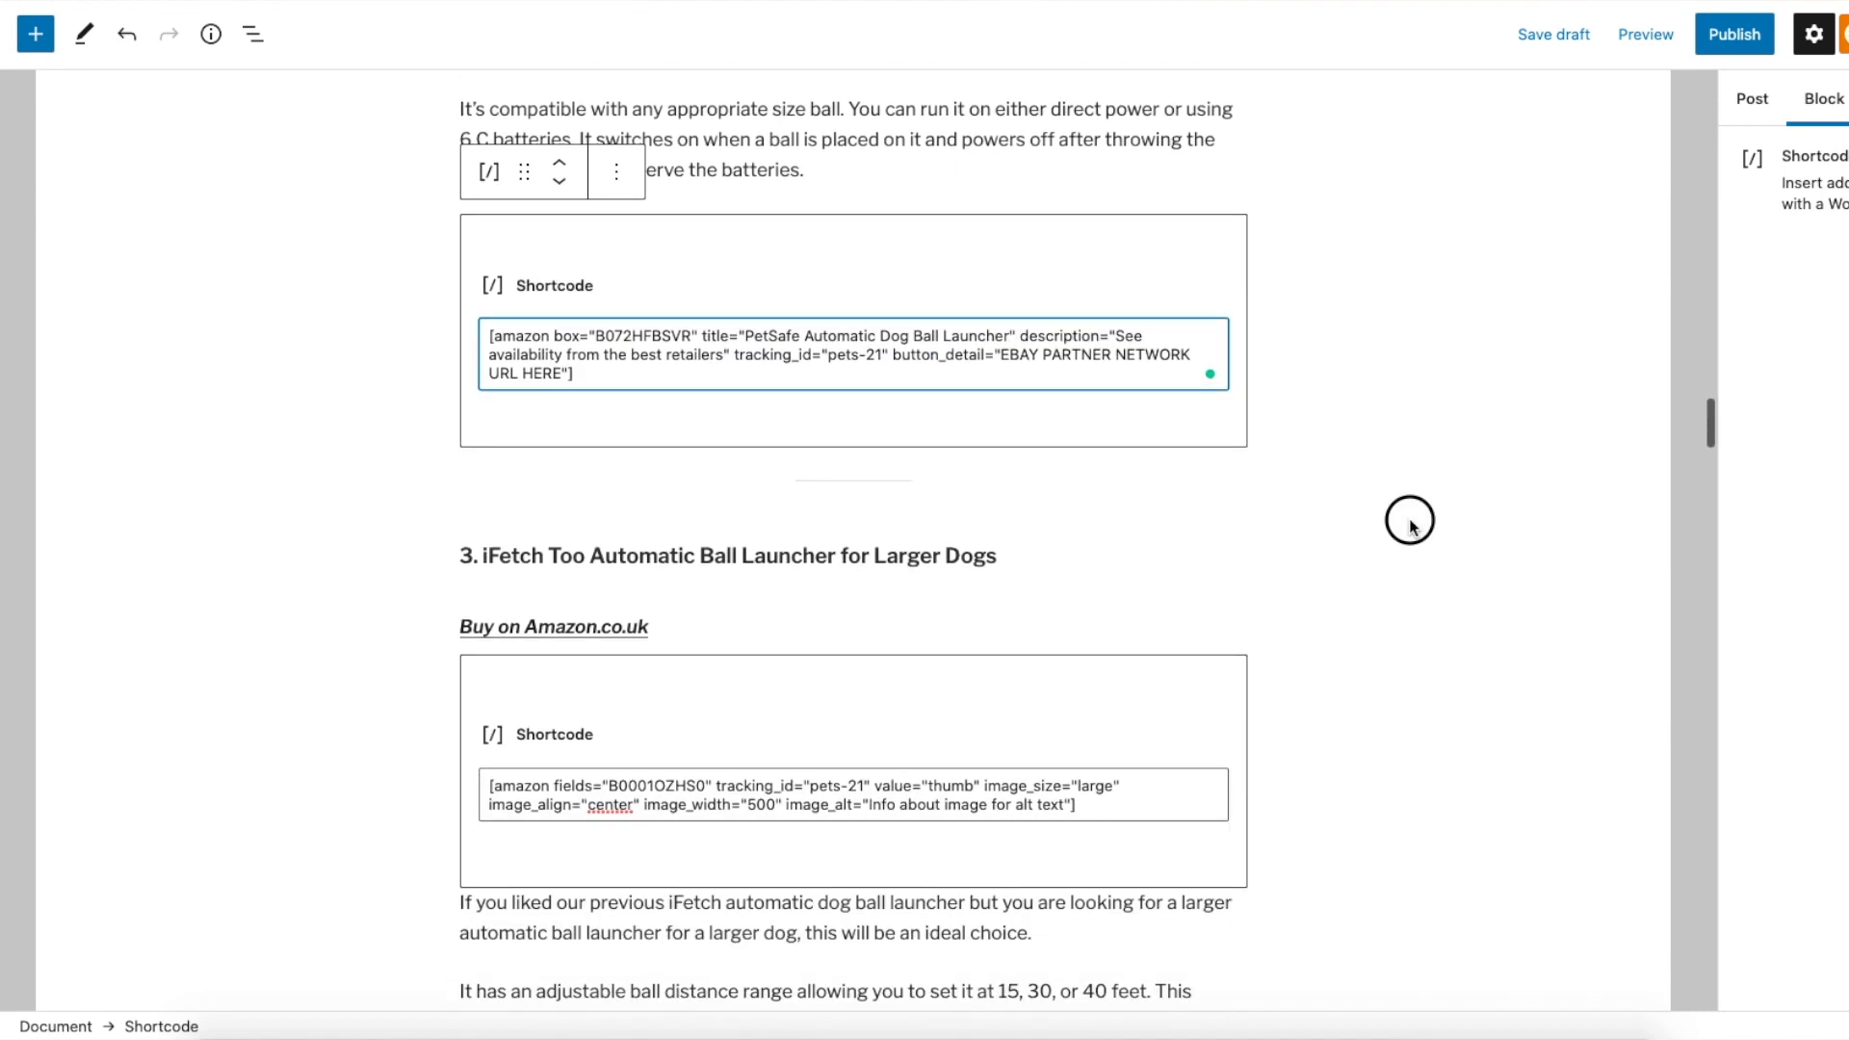
pyautogui.click(1408, 525)
pyautogui.scroll(-2, 801, 466)
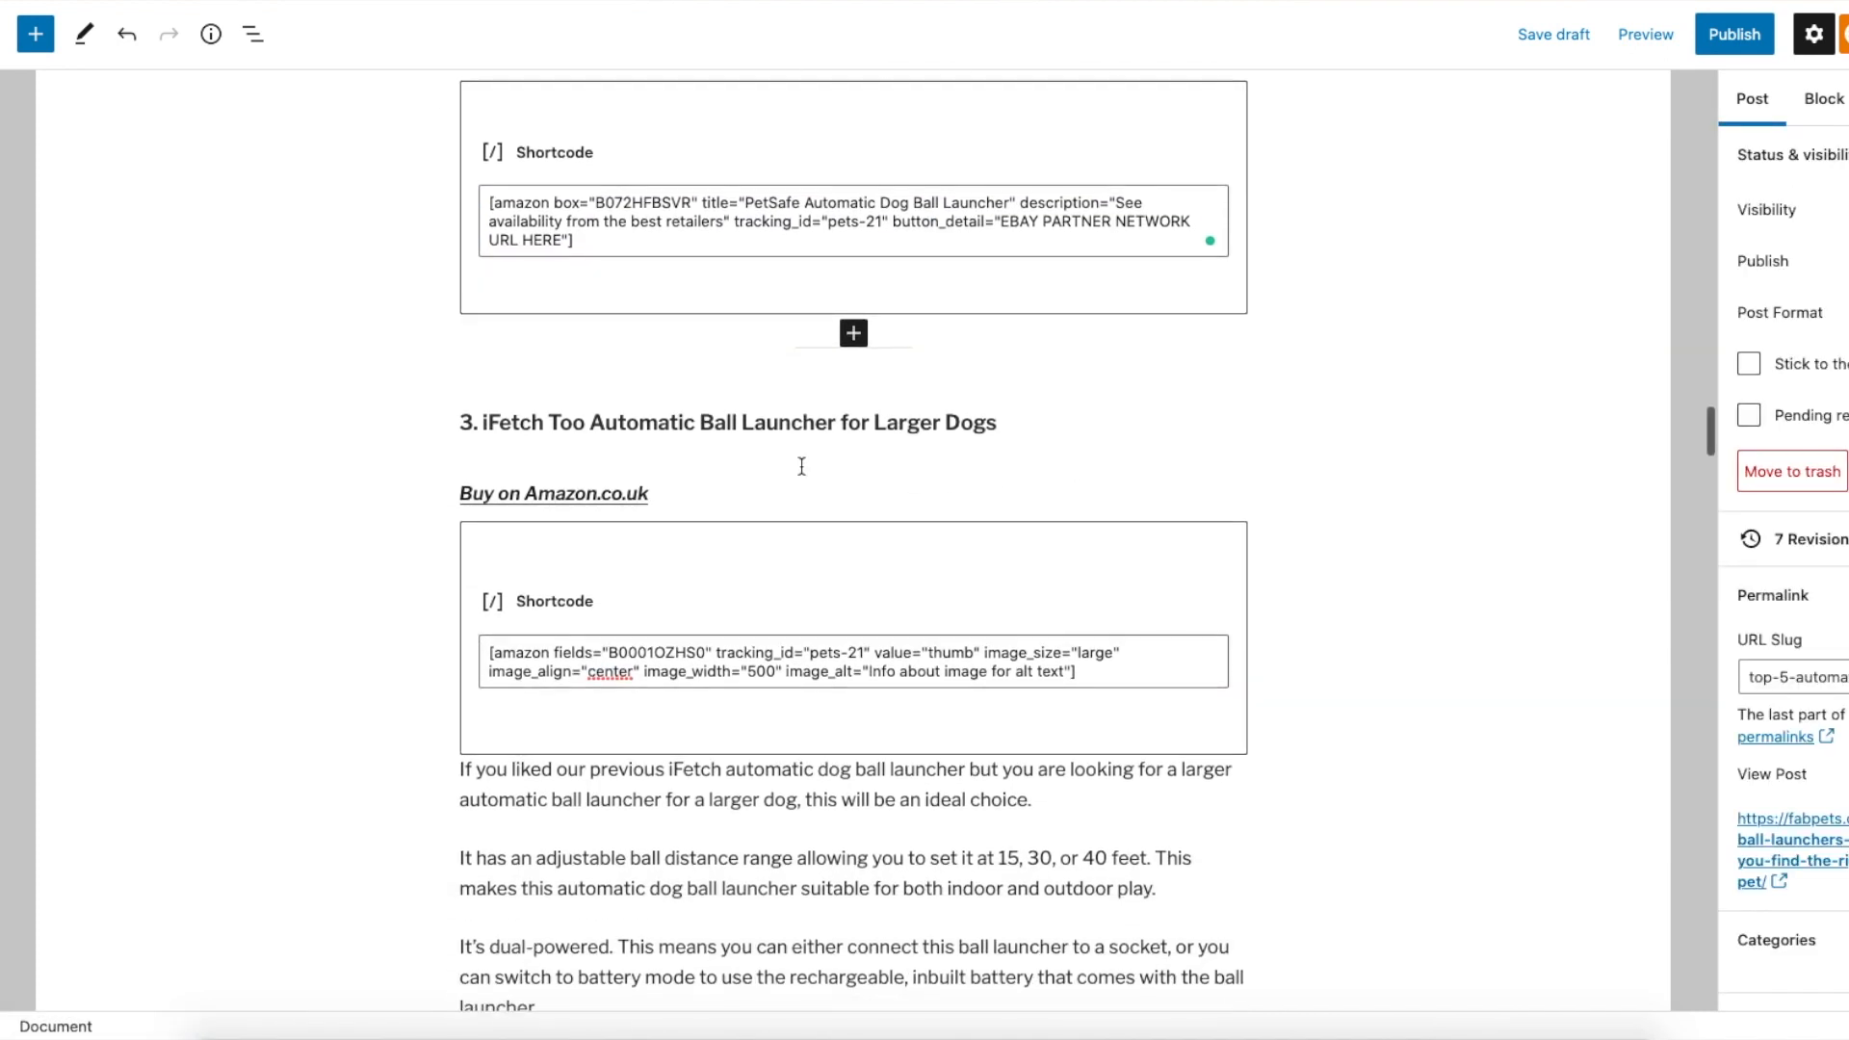
pyautogui.scroll(-2, 828, 587)
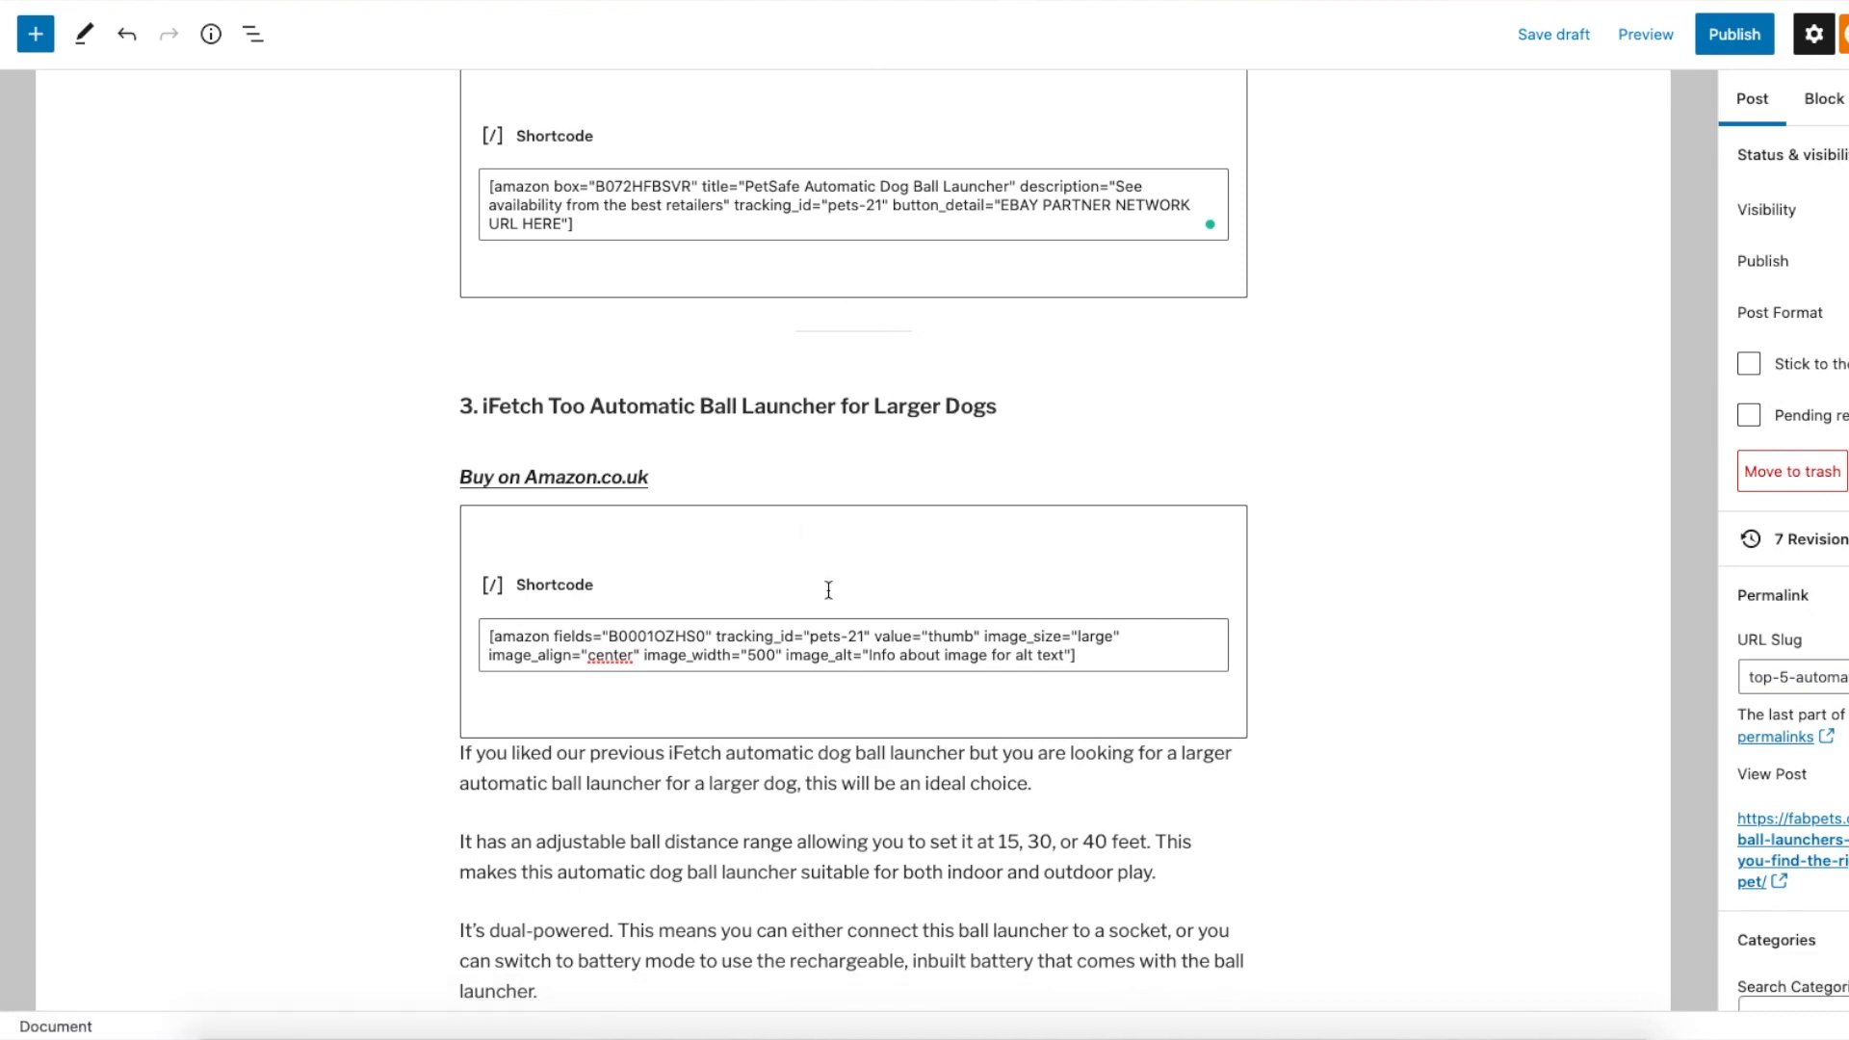
pyautogui.scroll(-15, 1019, 569)
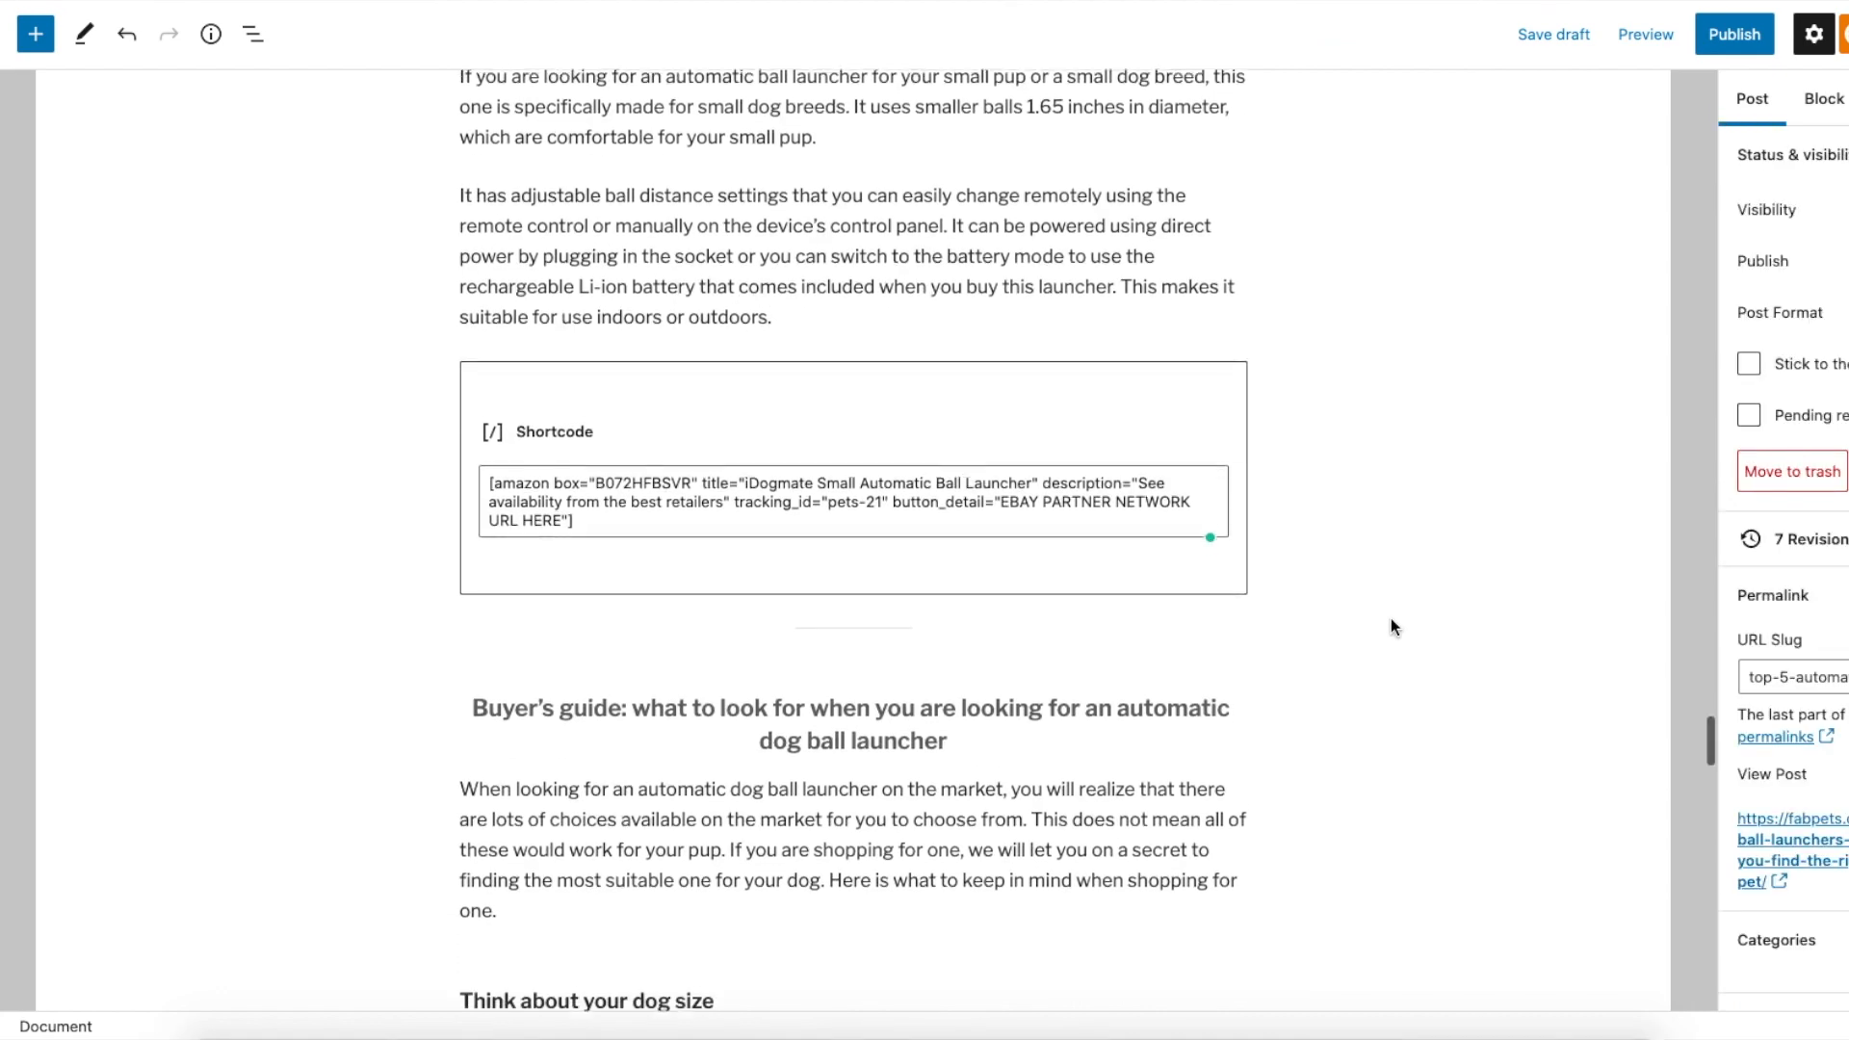
pyautogui.scroll(-1, 1391, 618)
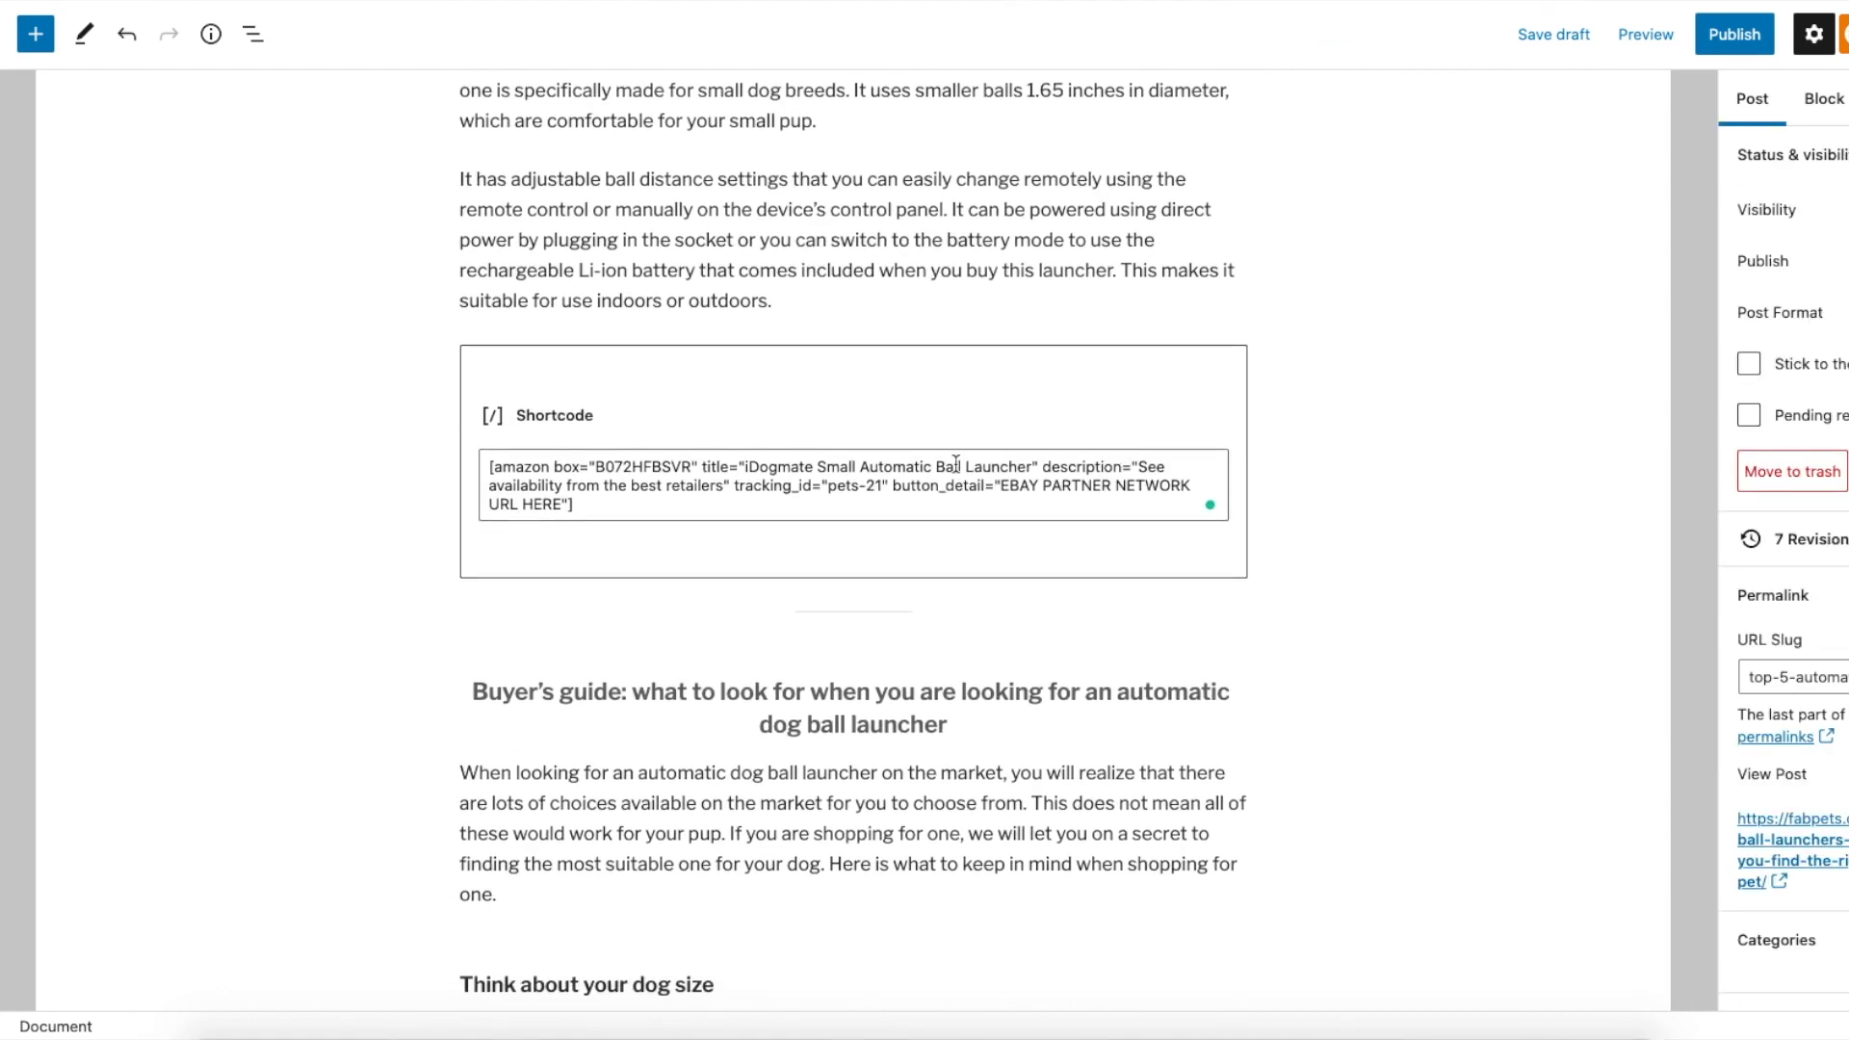
pyautogui.scroll(-1, 957, 463)
pyautogui.scroll(15, 950, 466)
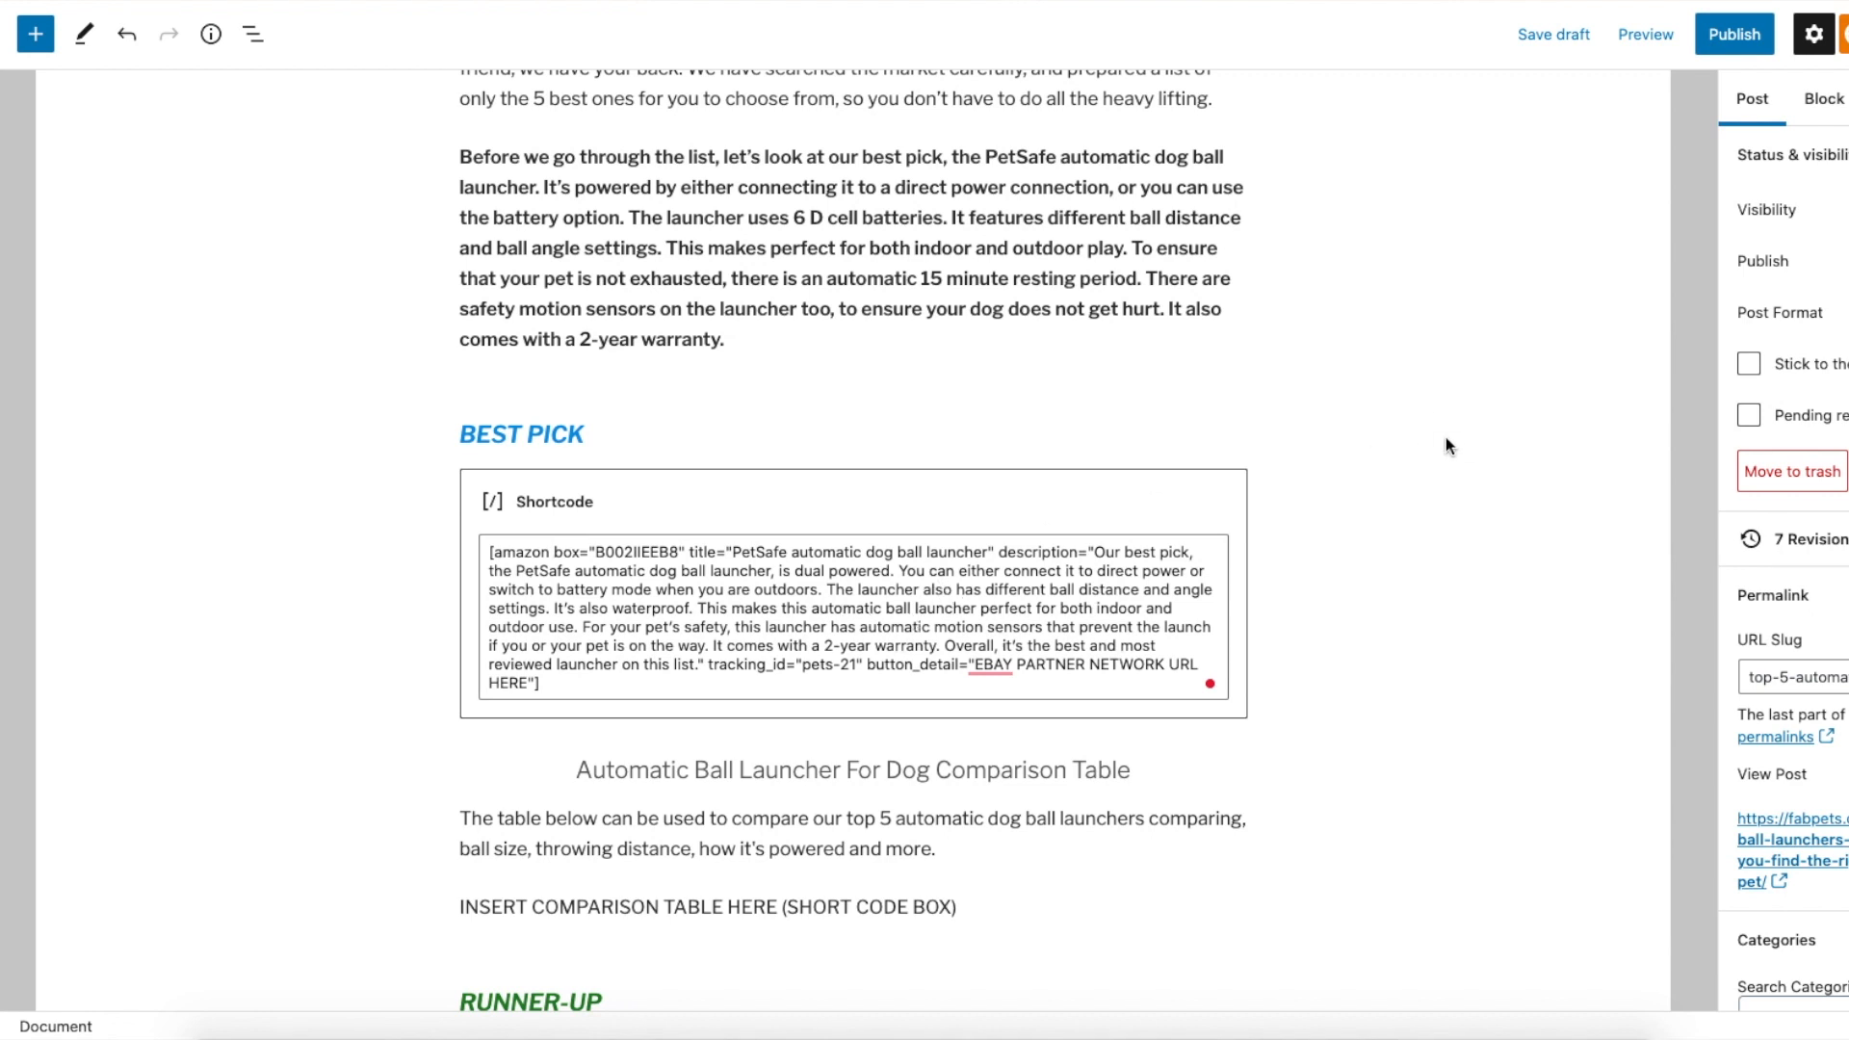
pyautogui.scroll(-2, 625, 424)
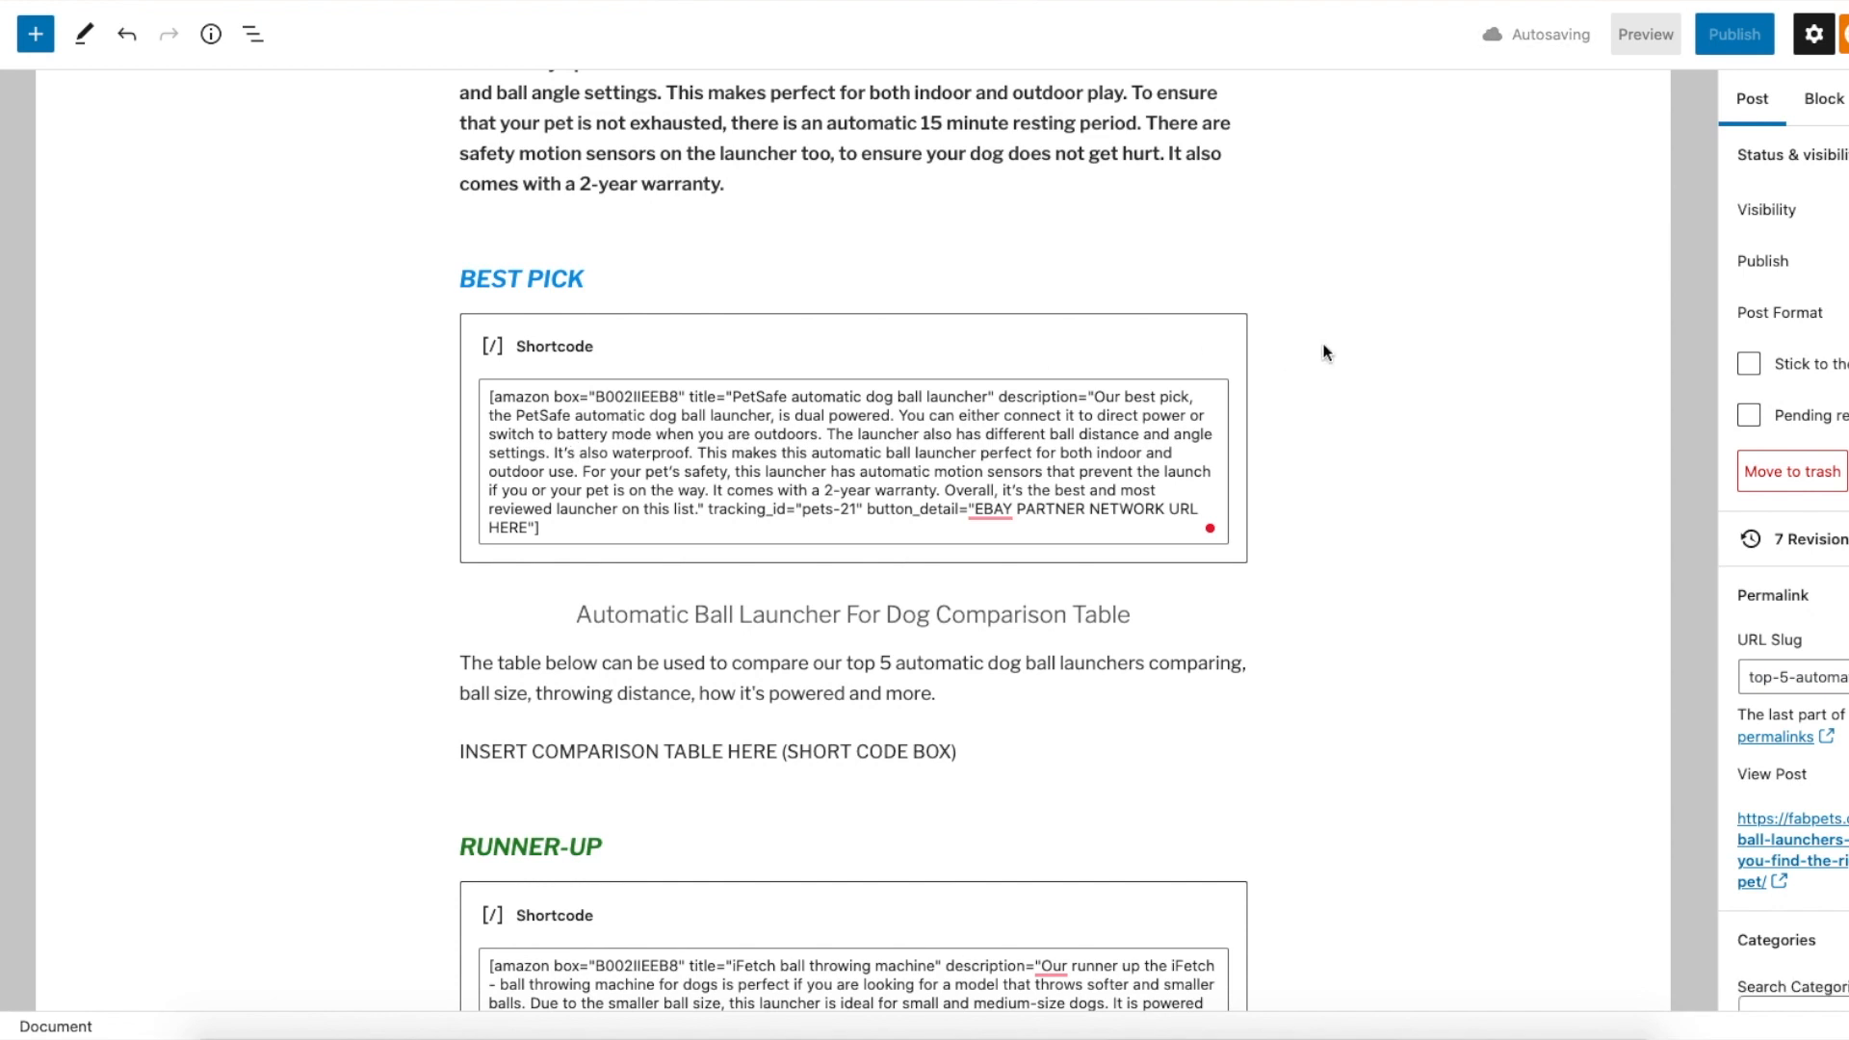
# Open the PetSafe product page from the "Buy on Amazon.co.uk" link under the first review's heading
pyautogui.moveTo(590, 398); pyautogui.dragTo(678, 392)
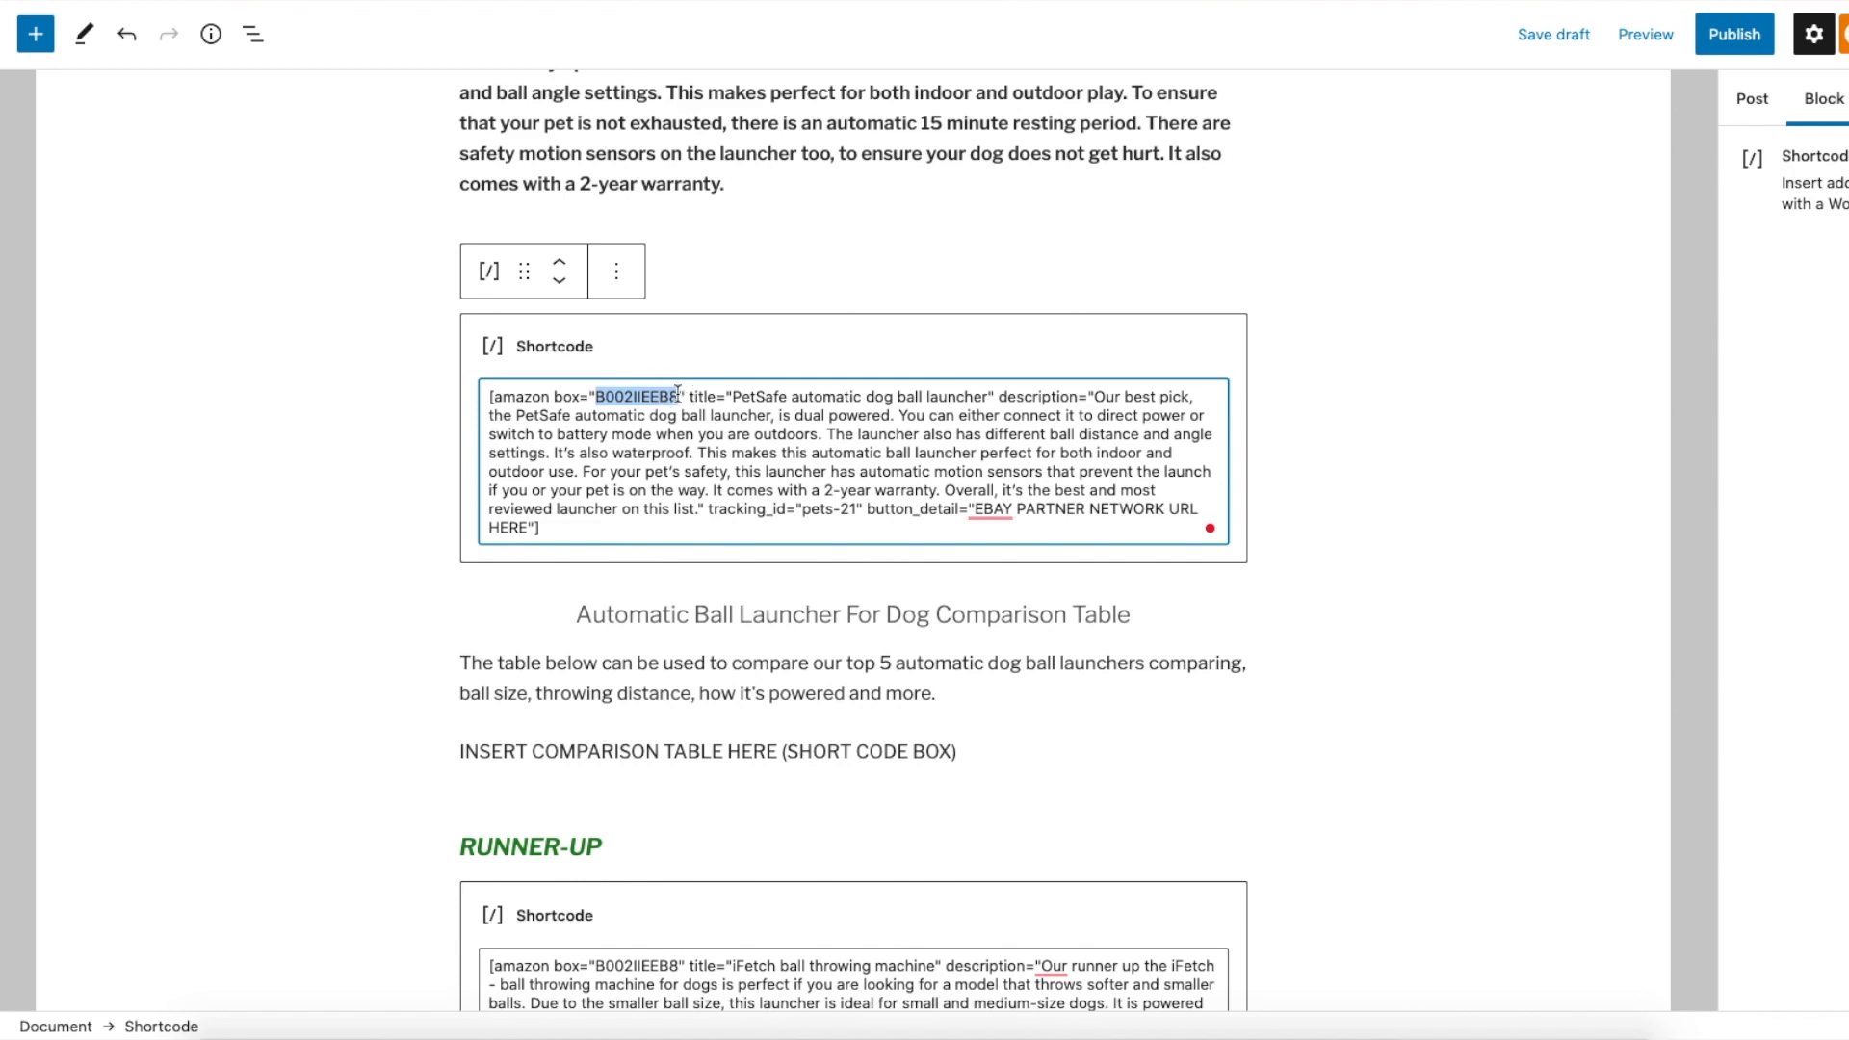
pyautogui.scroll(-2, 816, 466)
pyautogui.scroll(2, 816, 466)
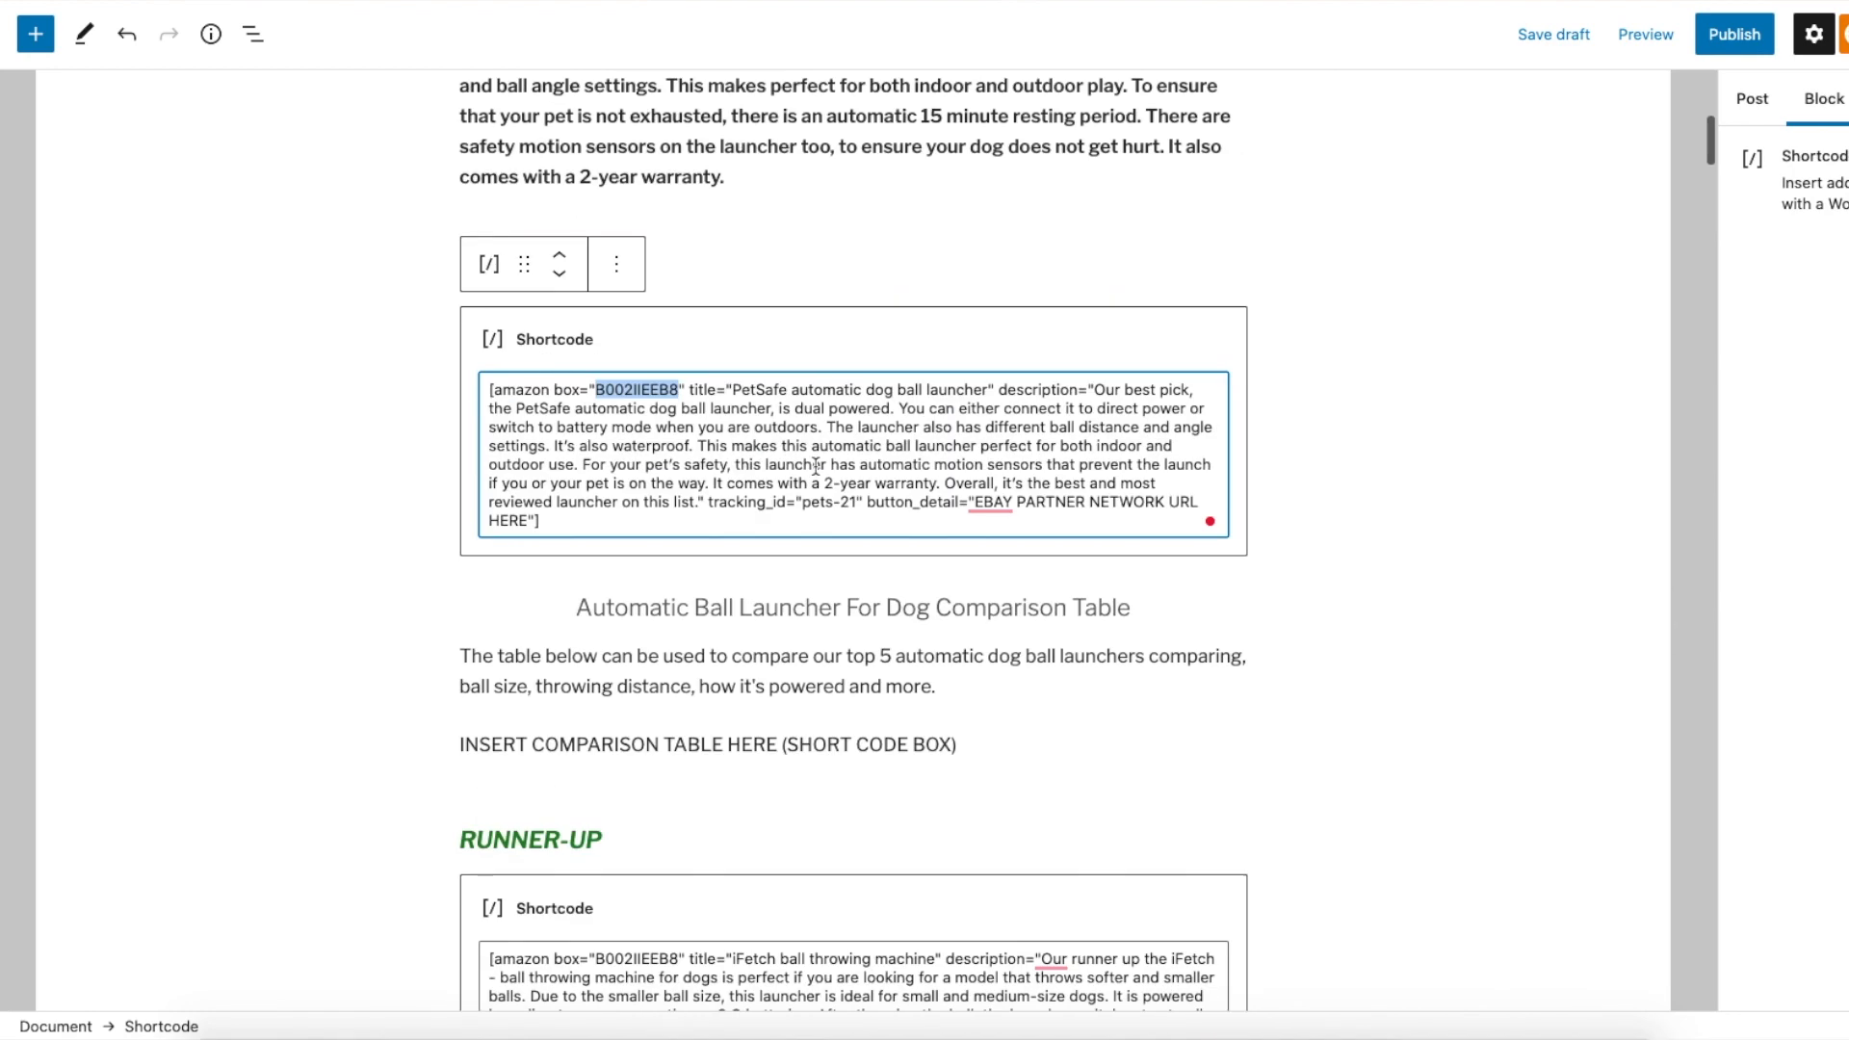
pyautogui.scroll(-1, 807, 453)
pyautogui.scroll(-10, 862, 520)
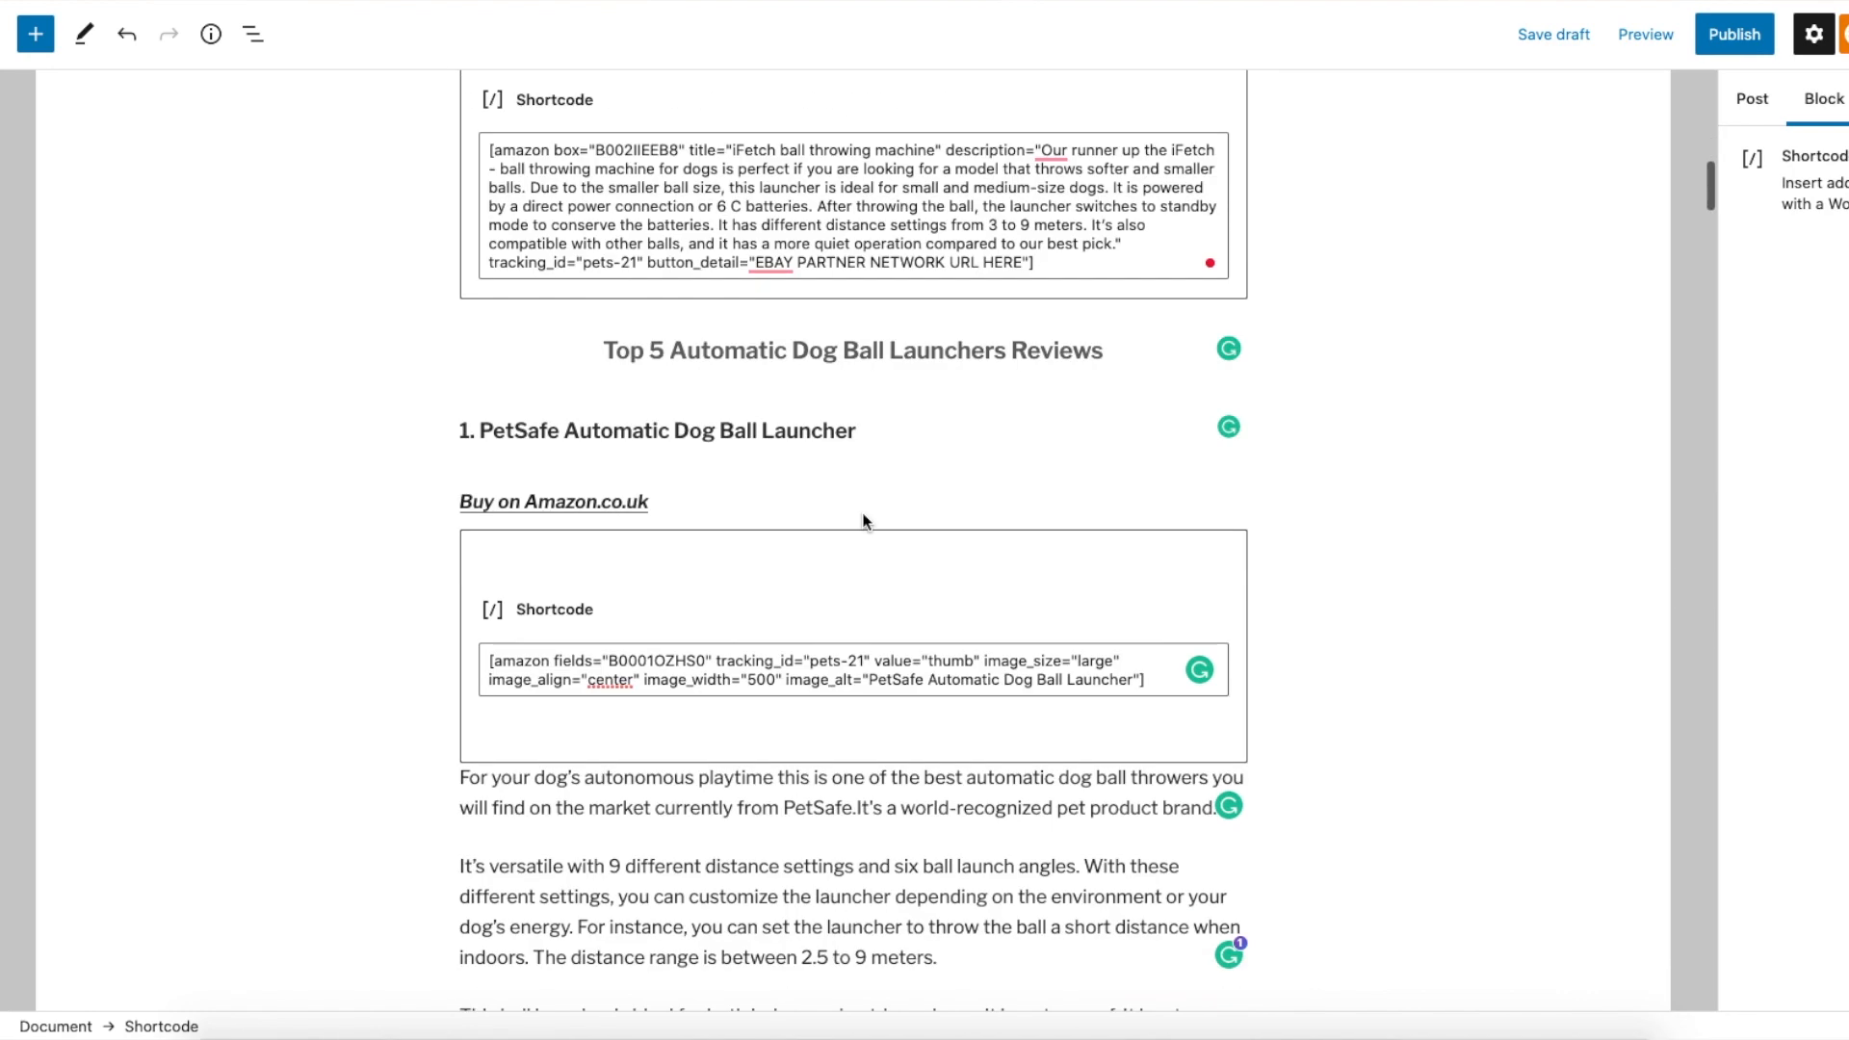
pyautogui.click(597, 364)
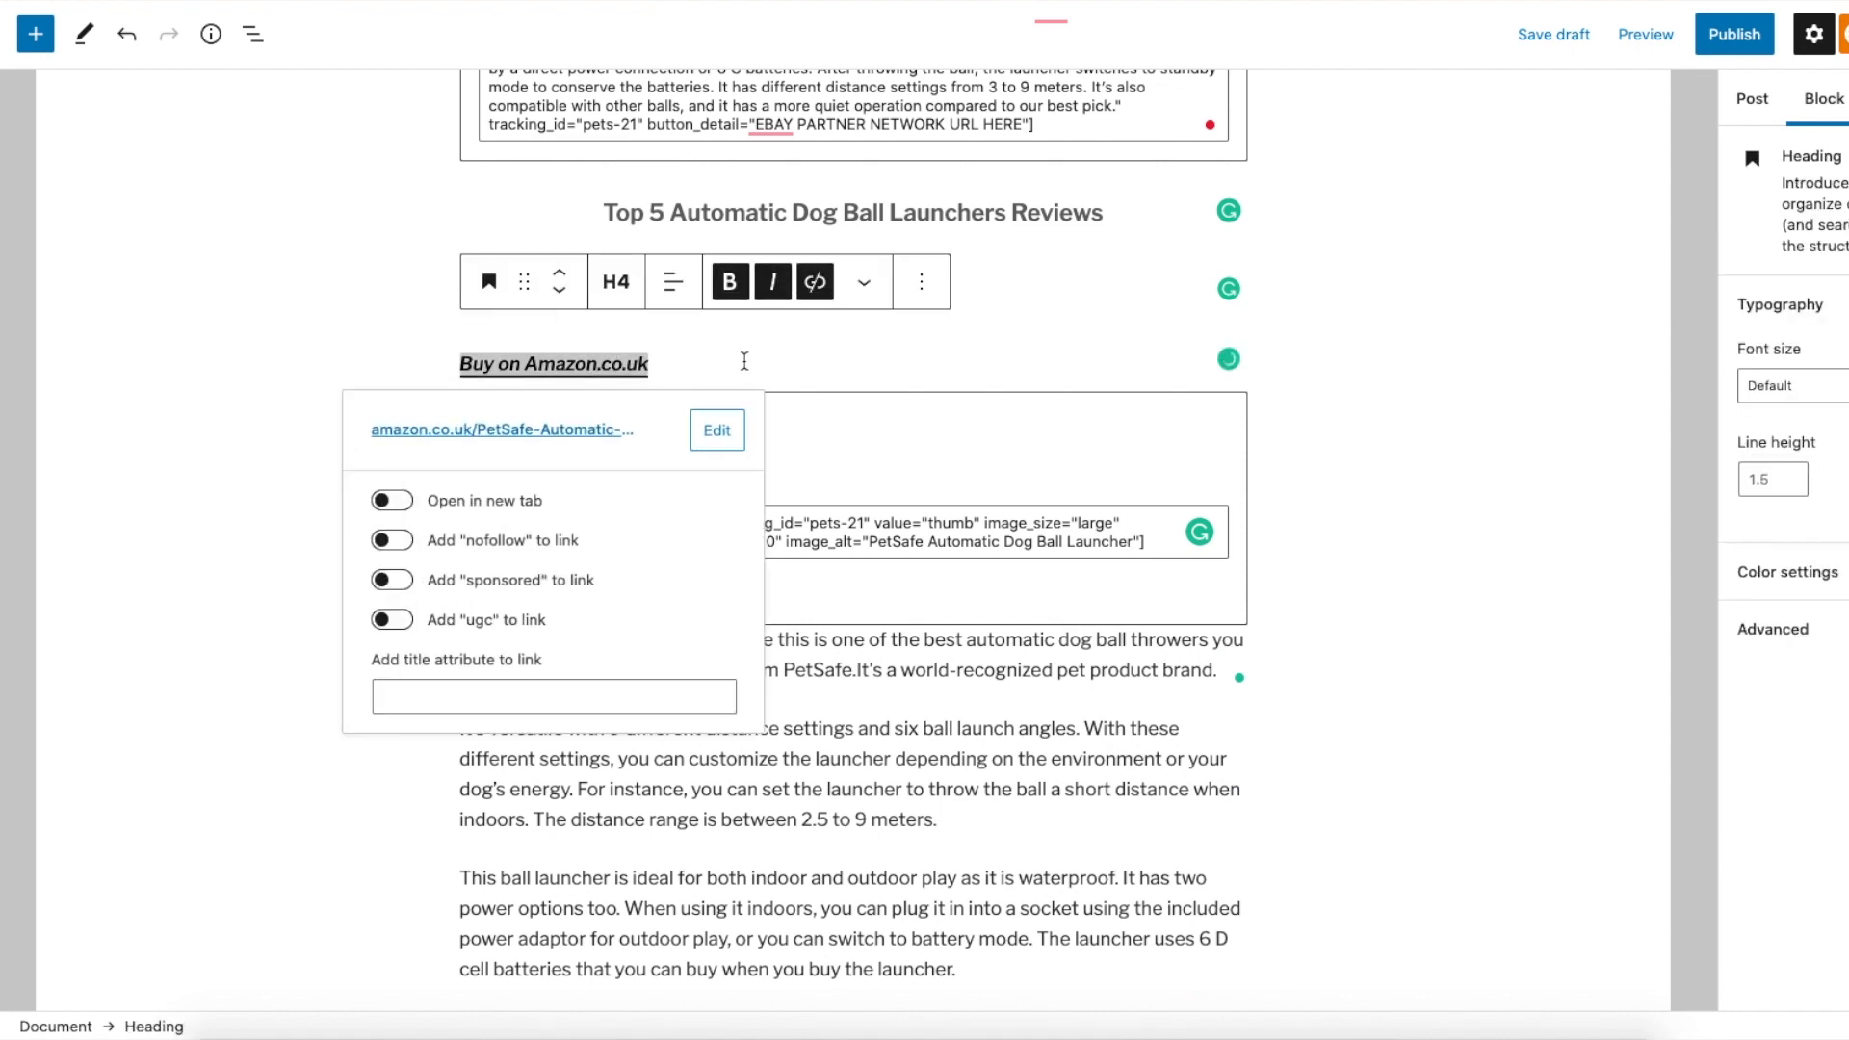
pyautogui.click(848, 368)
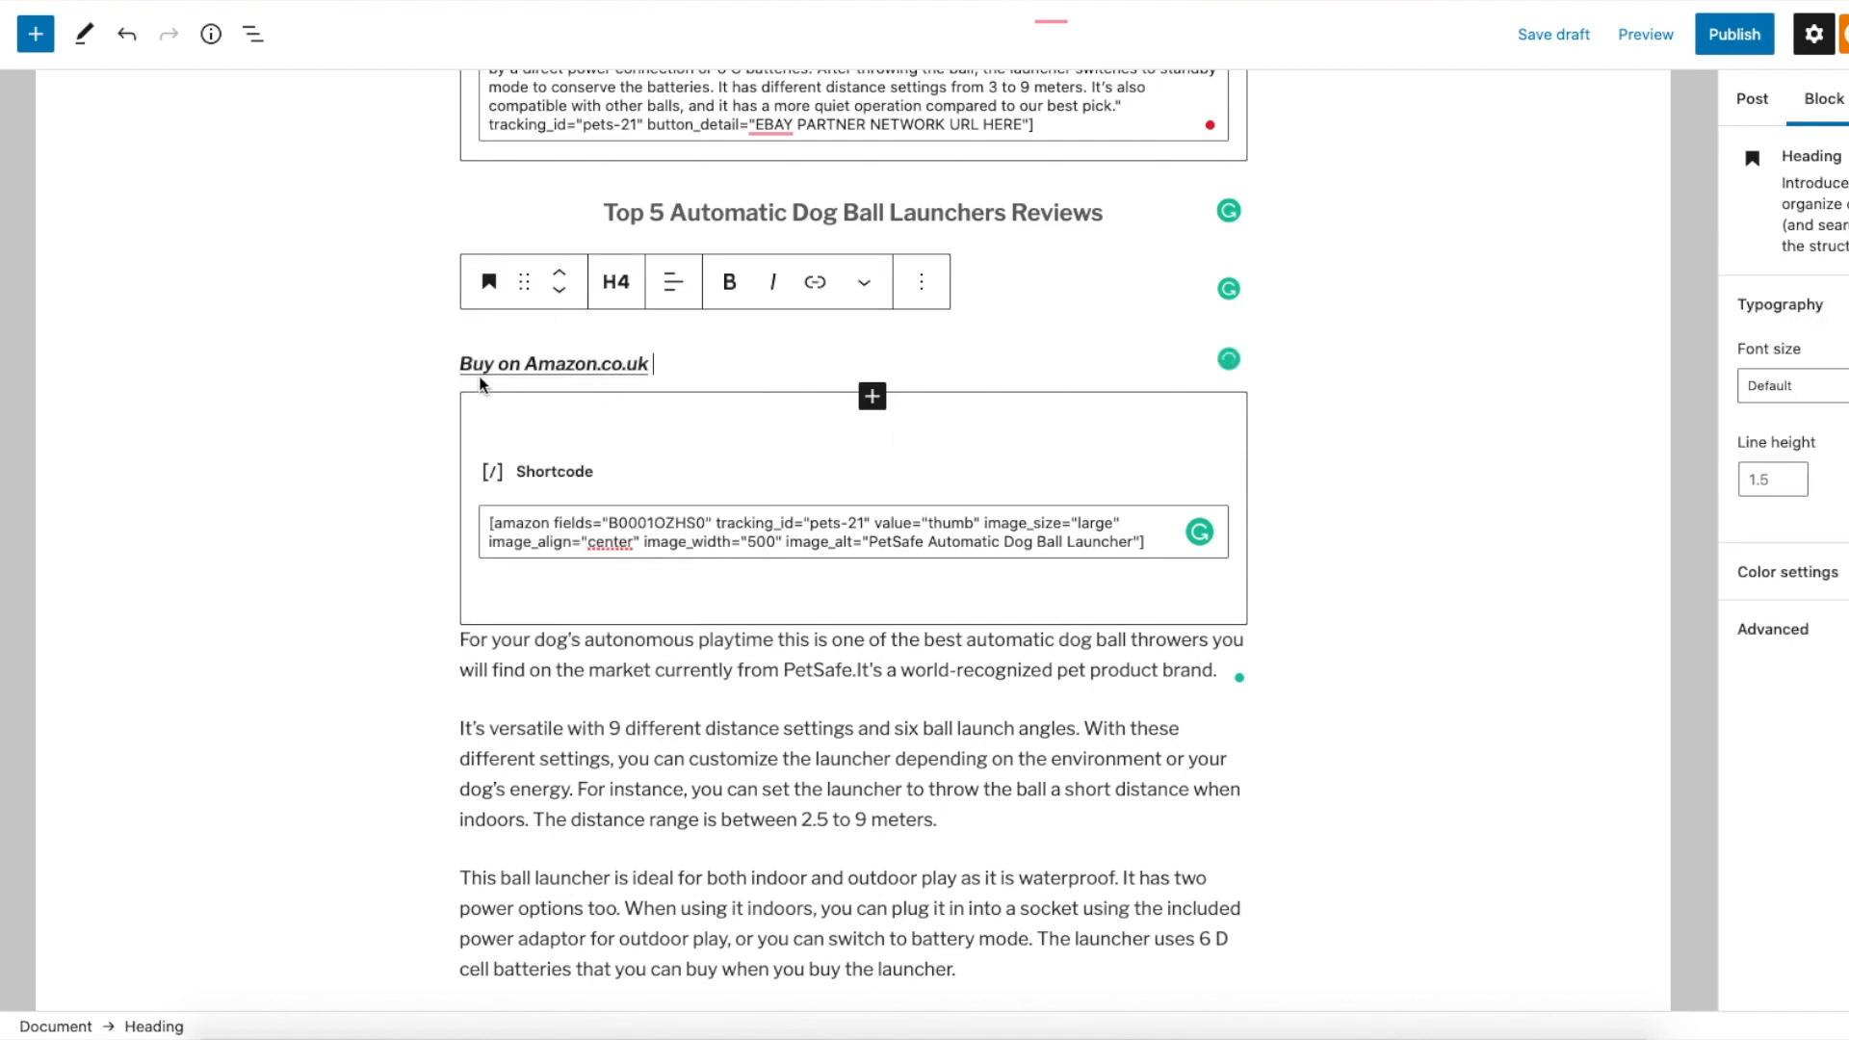
pyautogui.moveTo(684, 362); pyautogui.dragTo(462, 363)
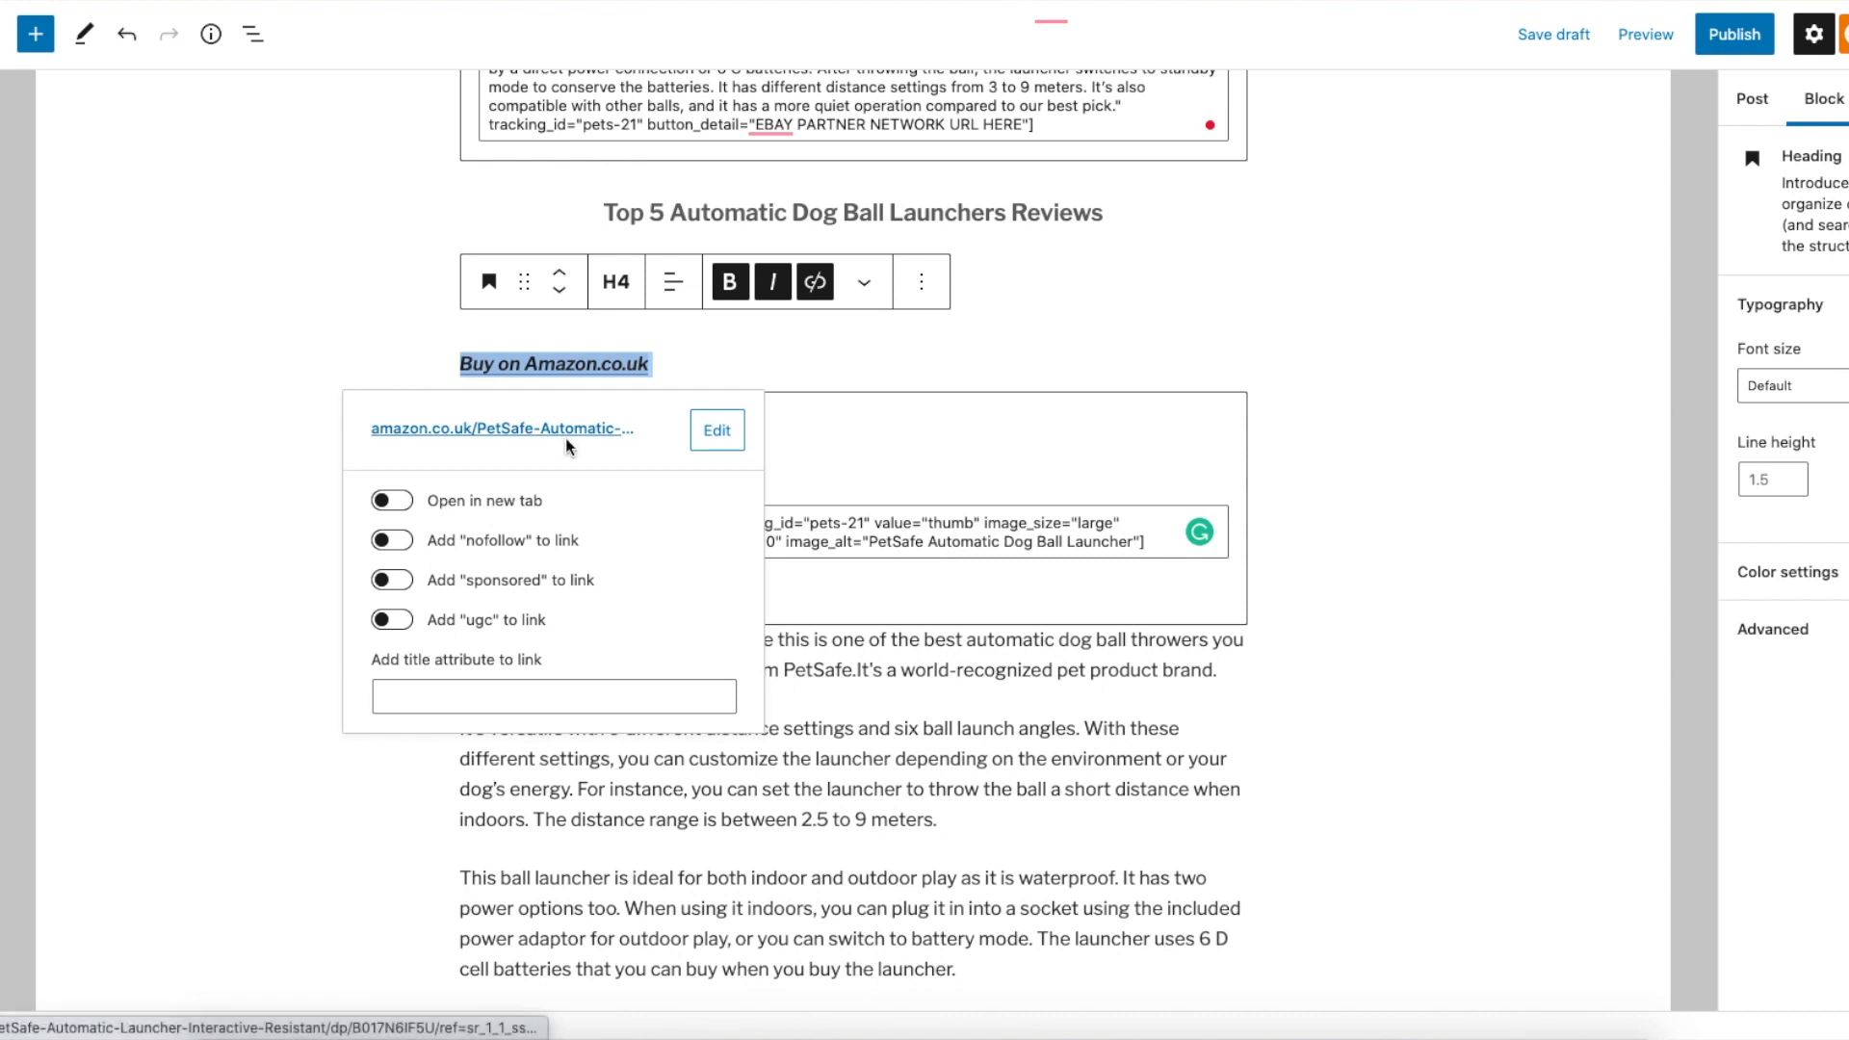
pyautogui.click(701, 368)
pyautogui.tripleClick(611, 367)
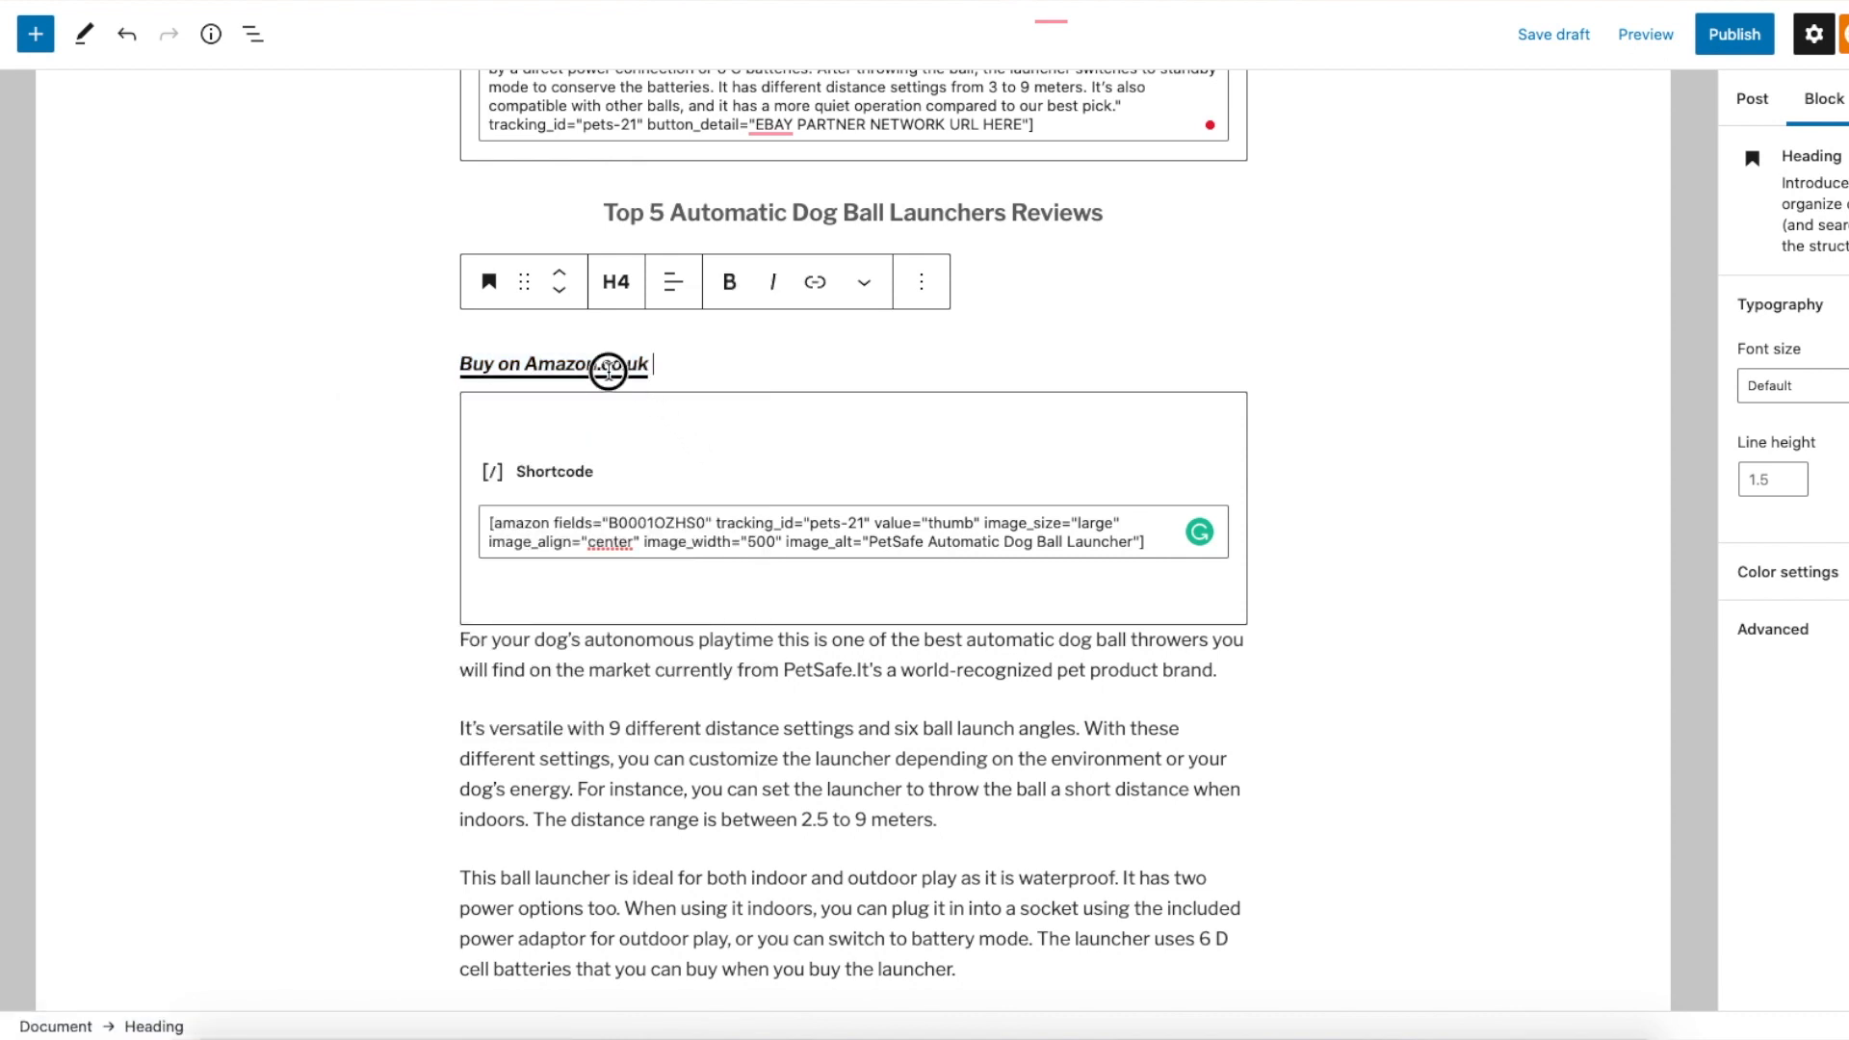
pyautogui.click(561, 430)
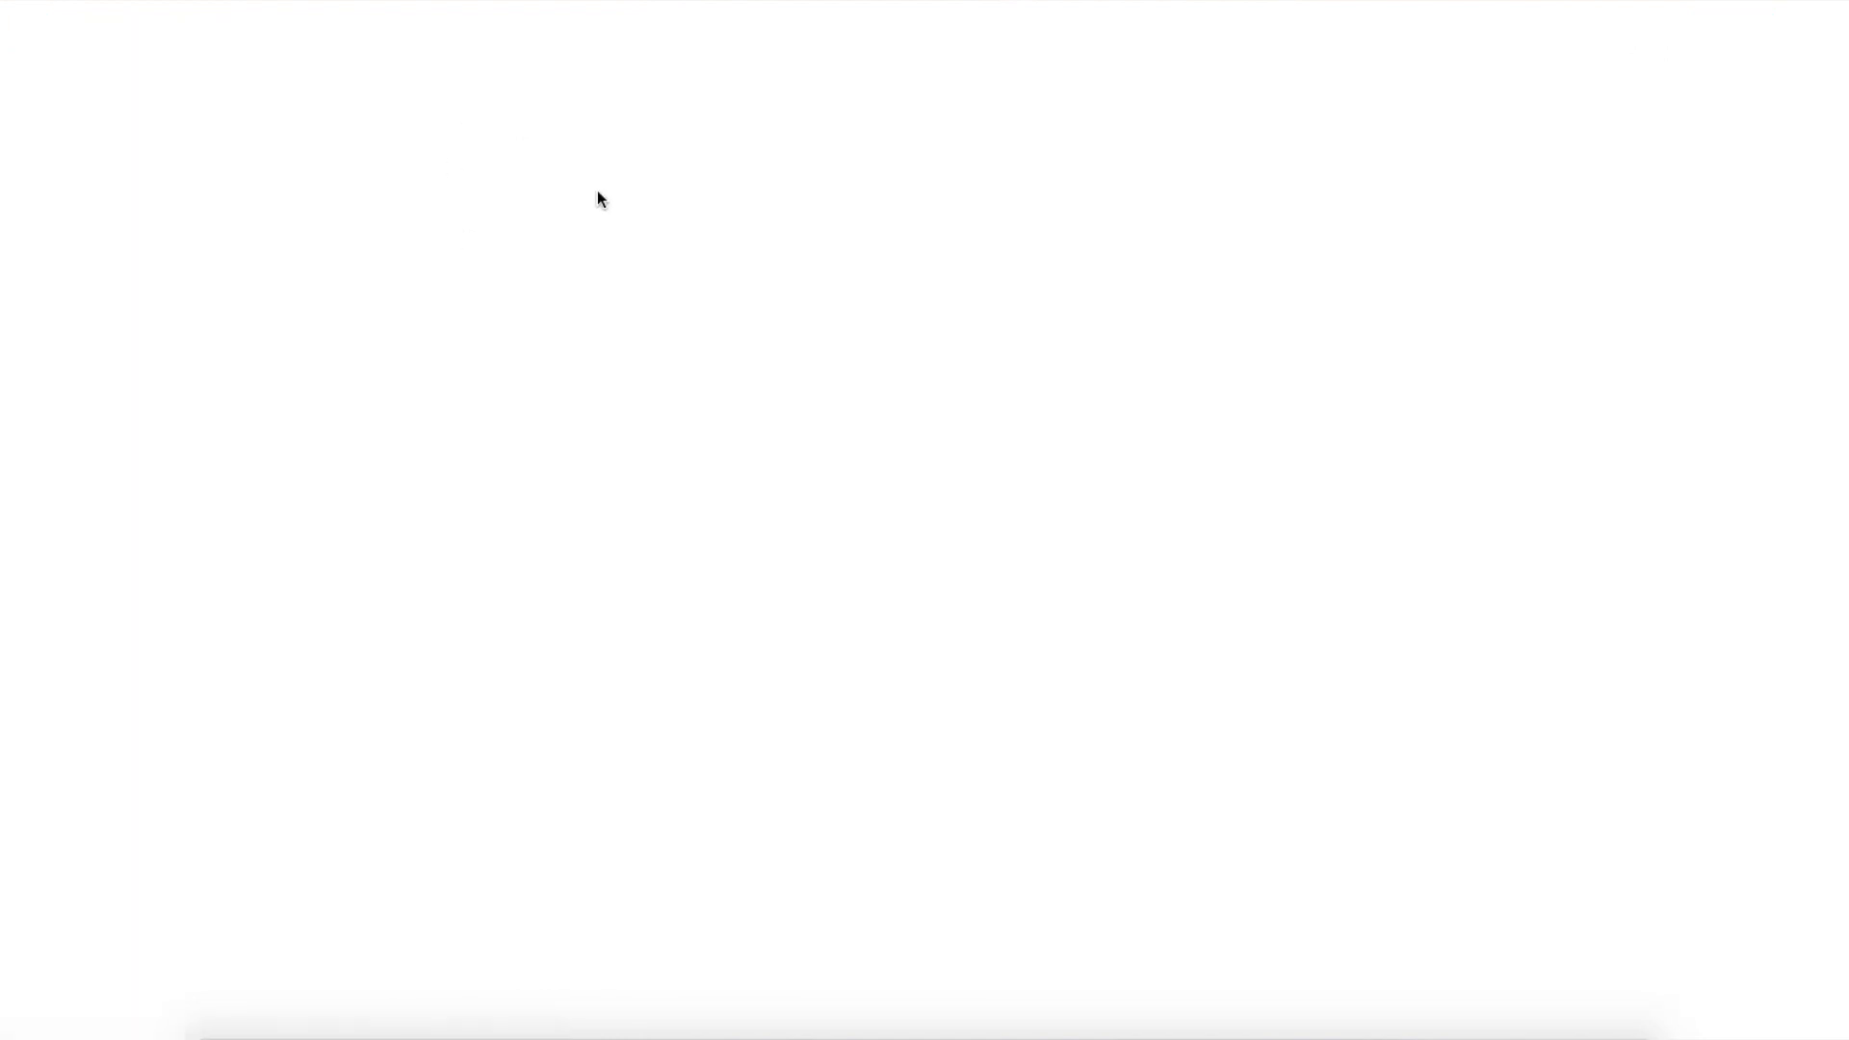
# Copy the ASIN "B017N6IF5U" from the PetSafe launcher's additional product information on Amazon
pyautogui.scroll(-4, 765, 462)
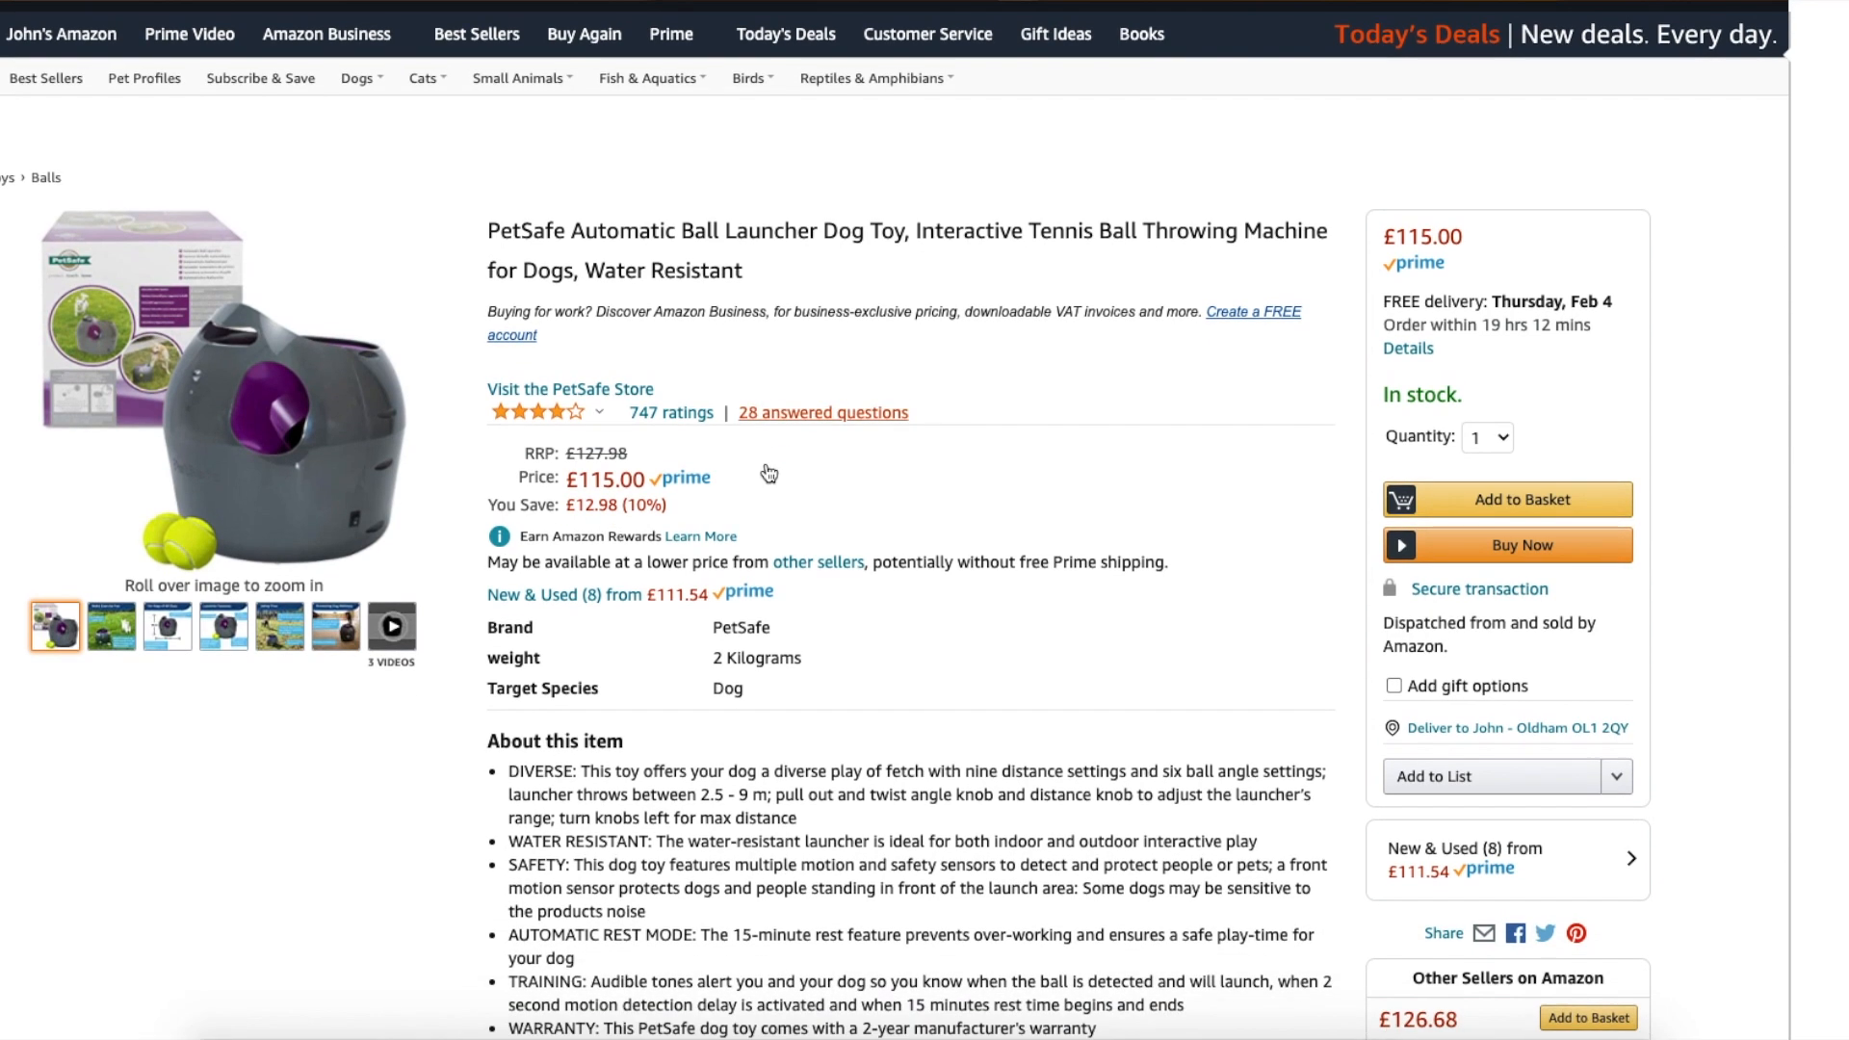
pyautogui.scroll(3, 766, 463)
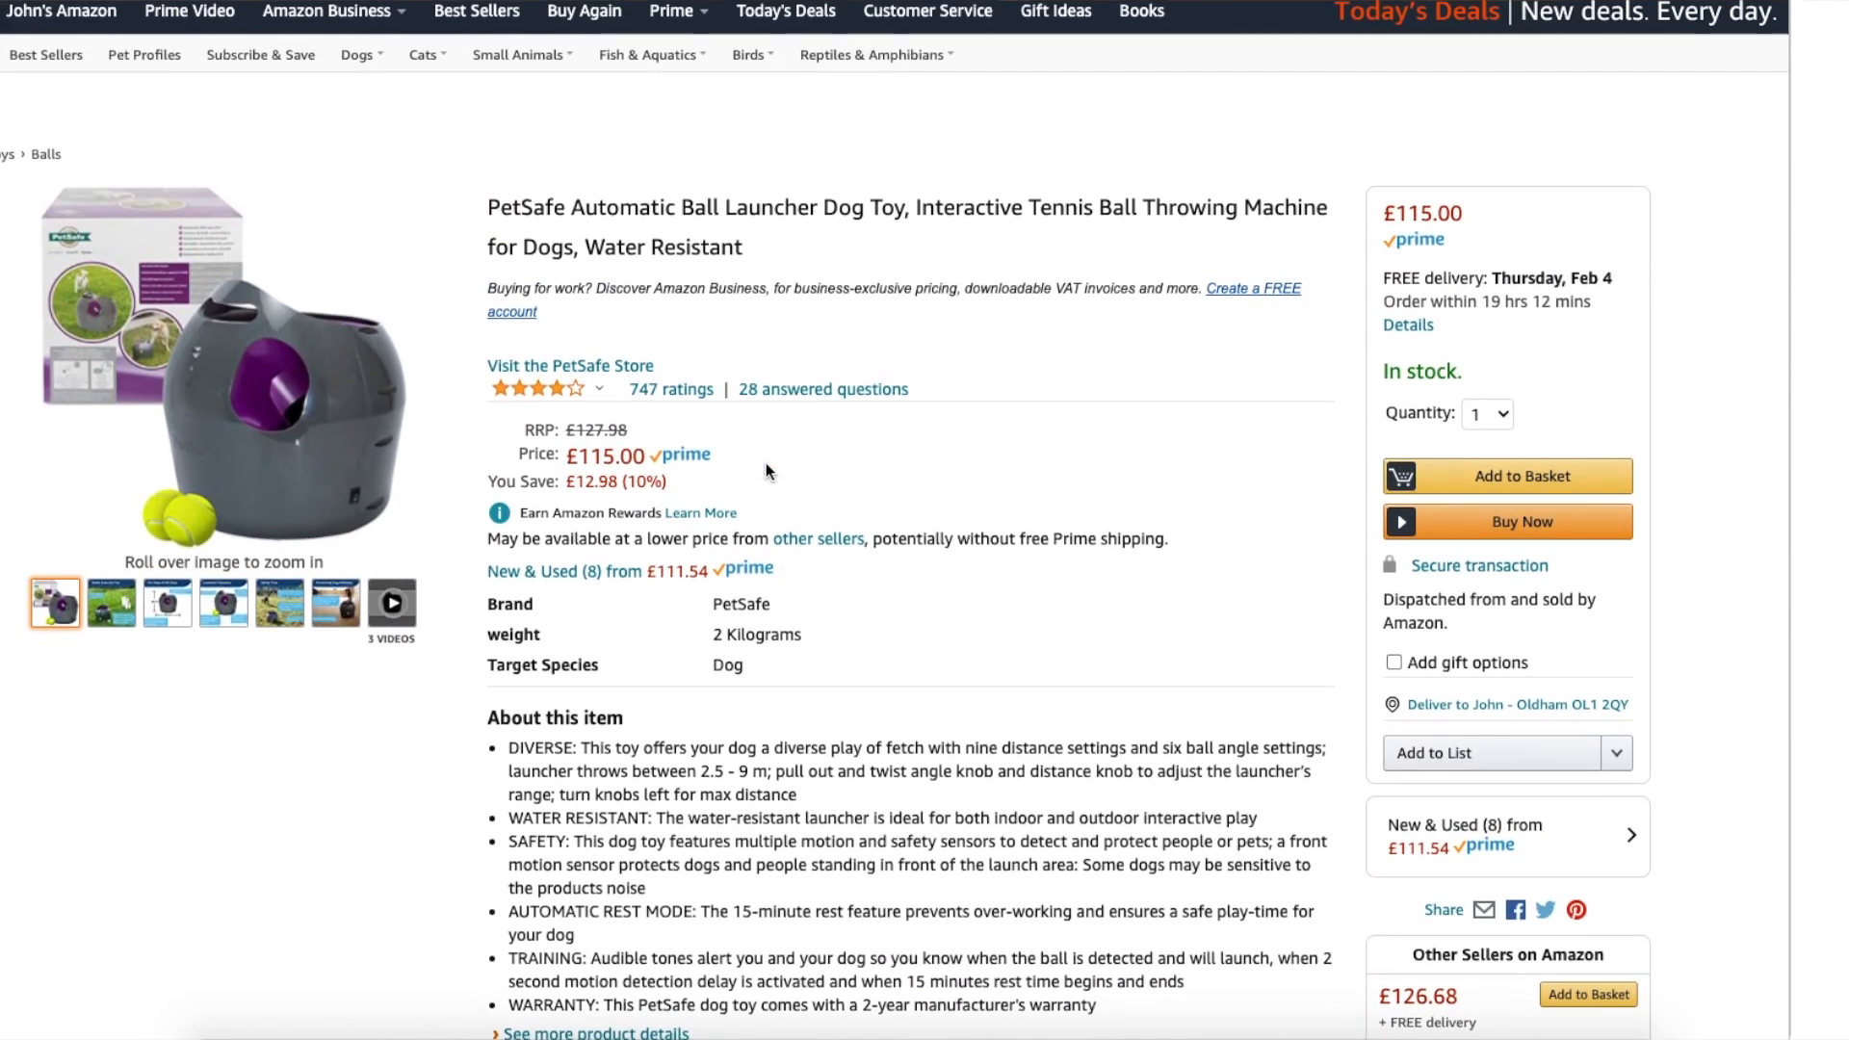
pyautogui.scroll(-5, 765, 462)
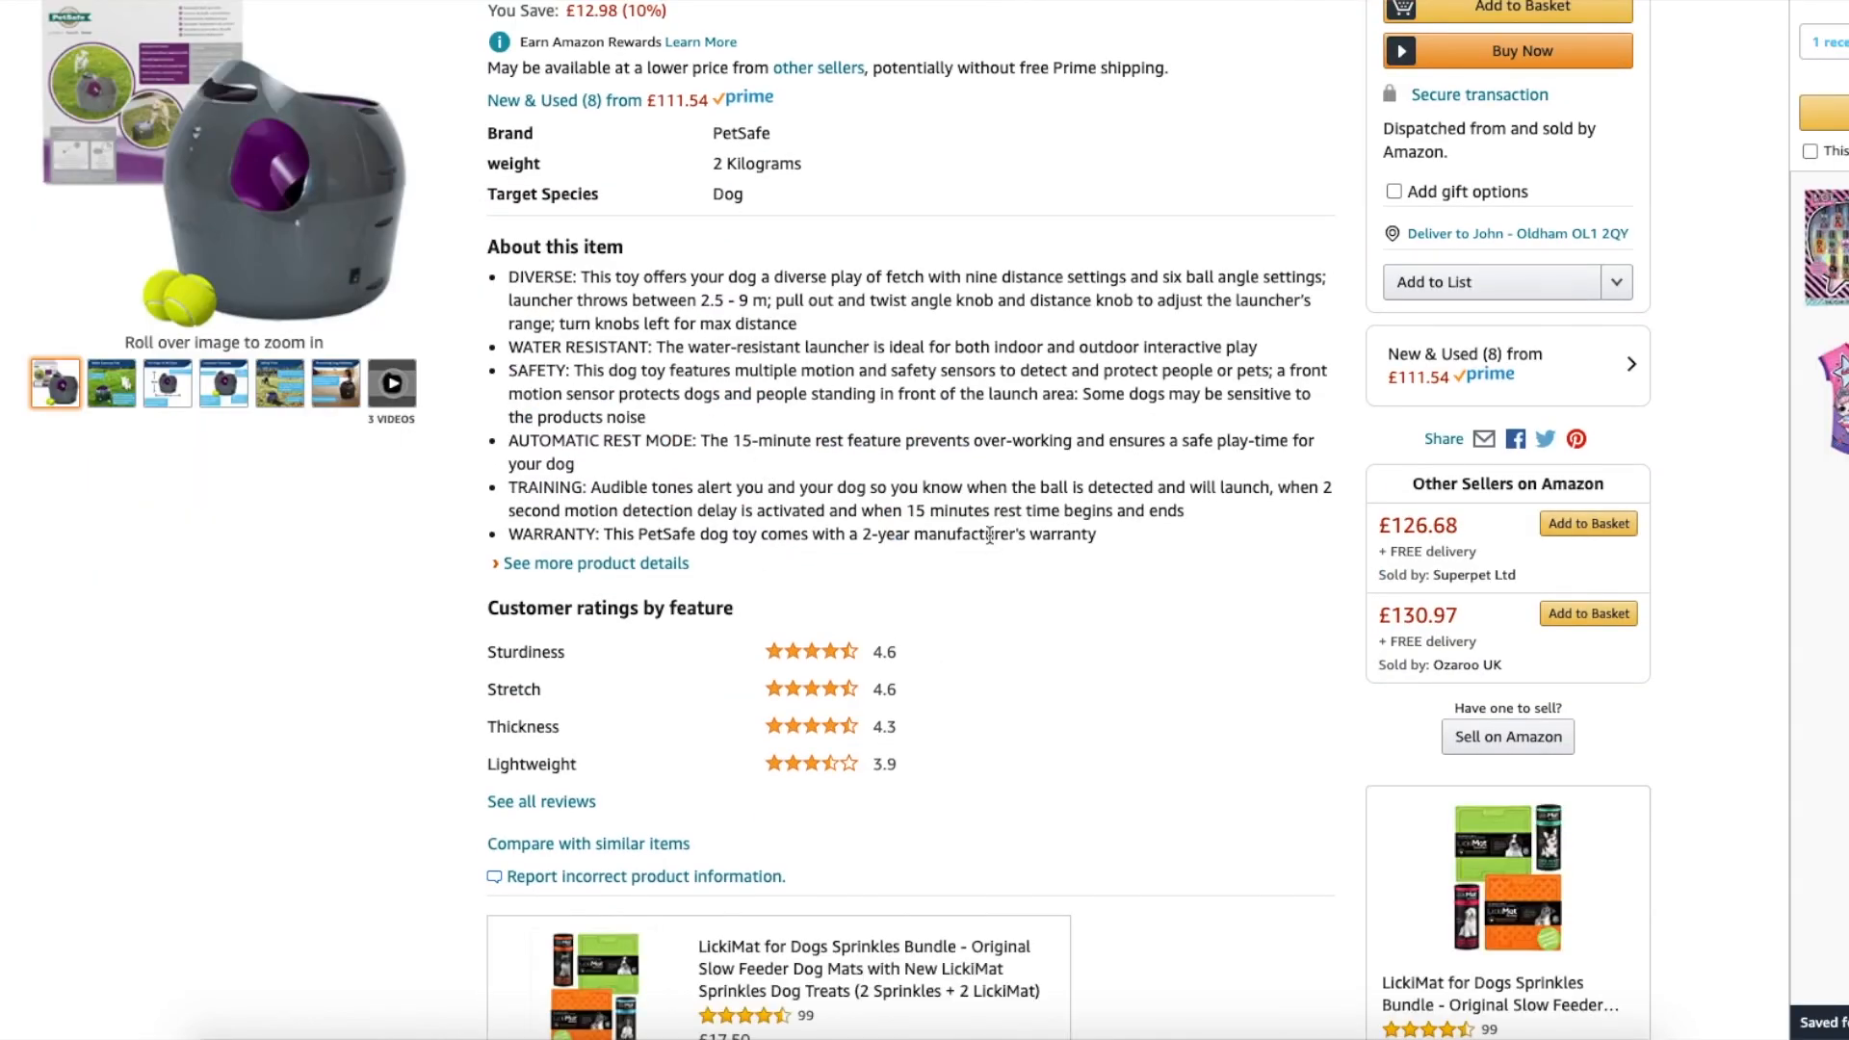
pyautogui.scroll(-15, 989, 535)
pyautogui.scroll(-20, 988, 542)
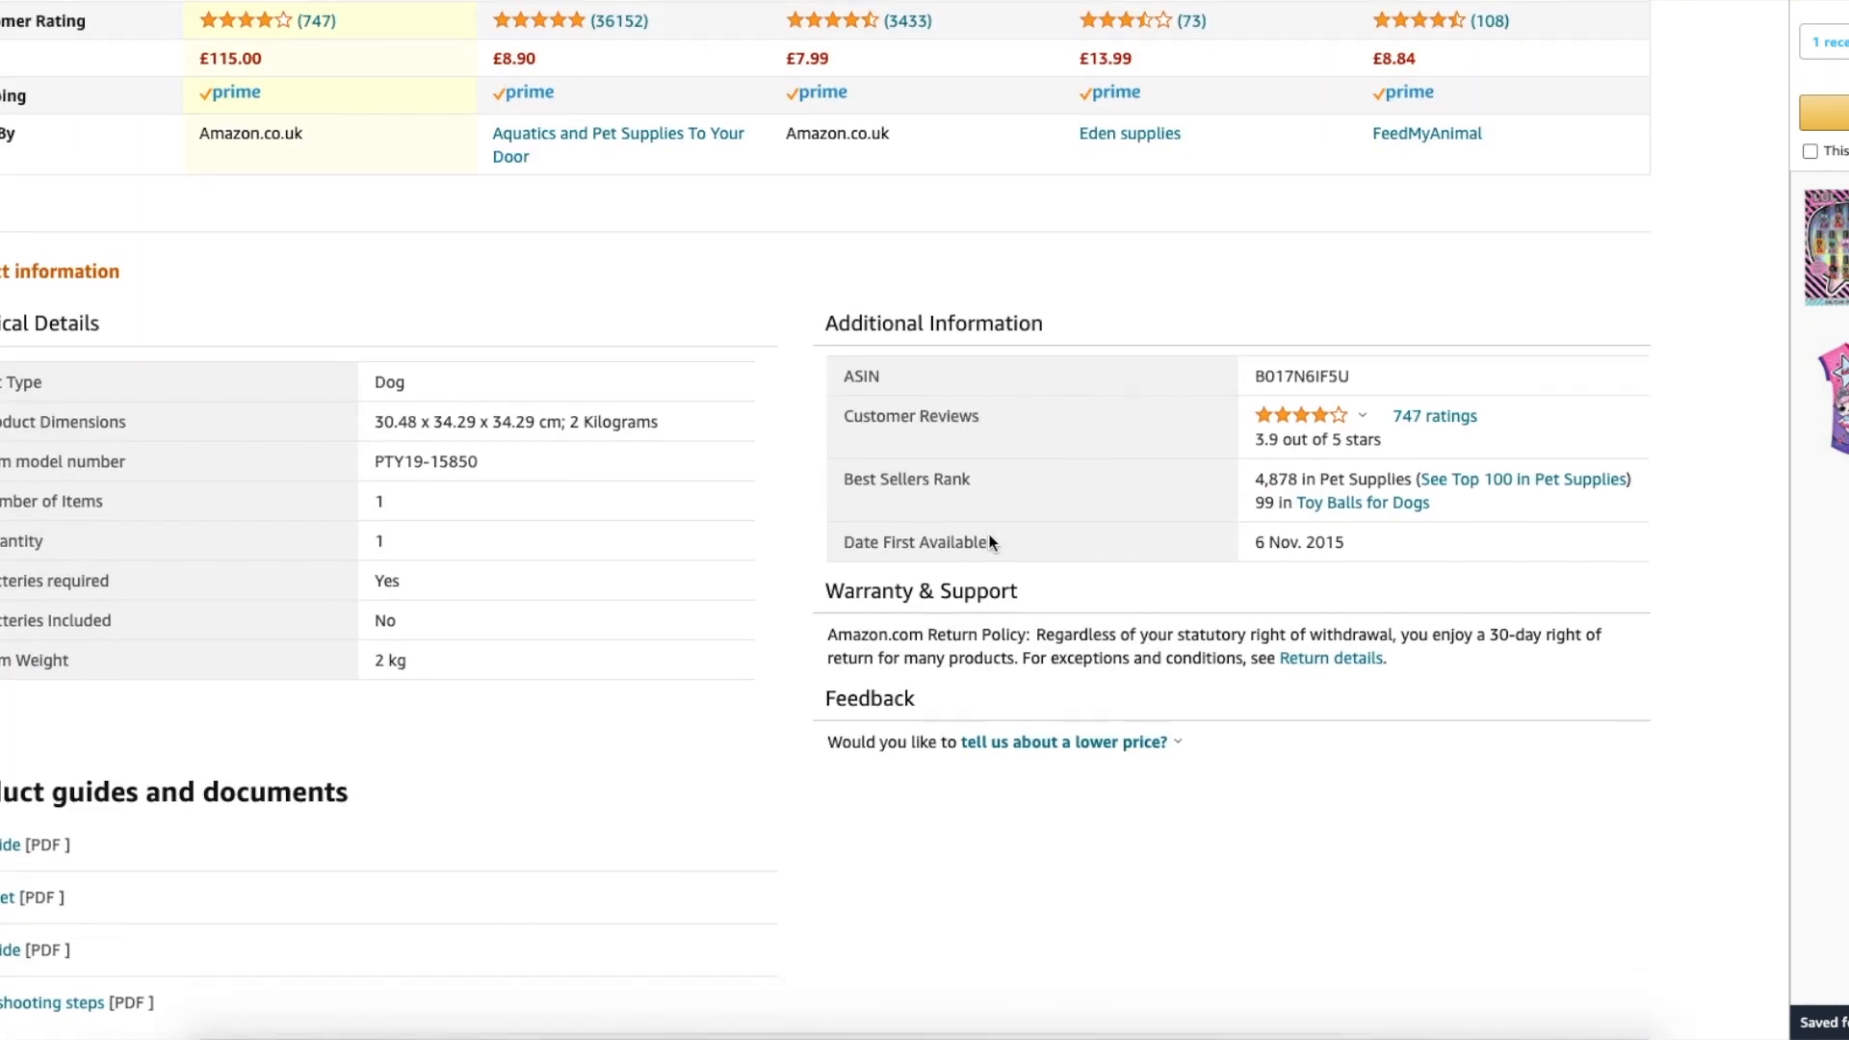
pyautogui.moveTo(1262, 370); pyautogui.dragTo(1348, 372)
pyautogui.hotkey('ctrl', 'c')
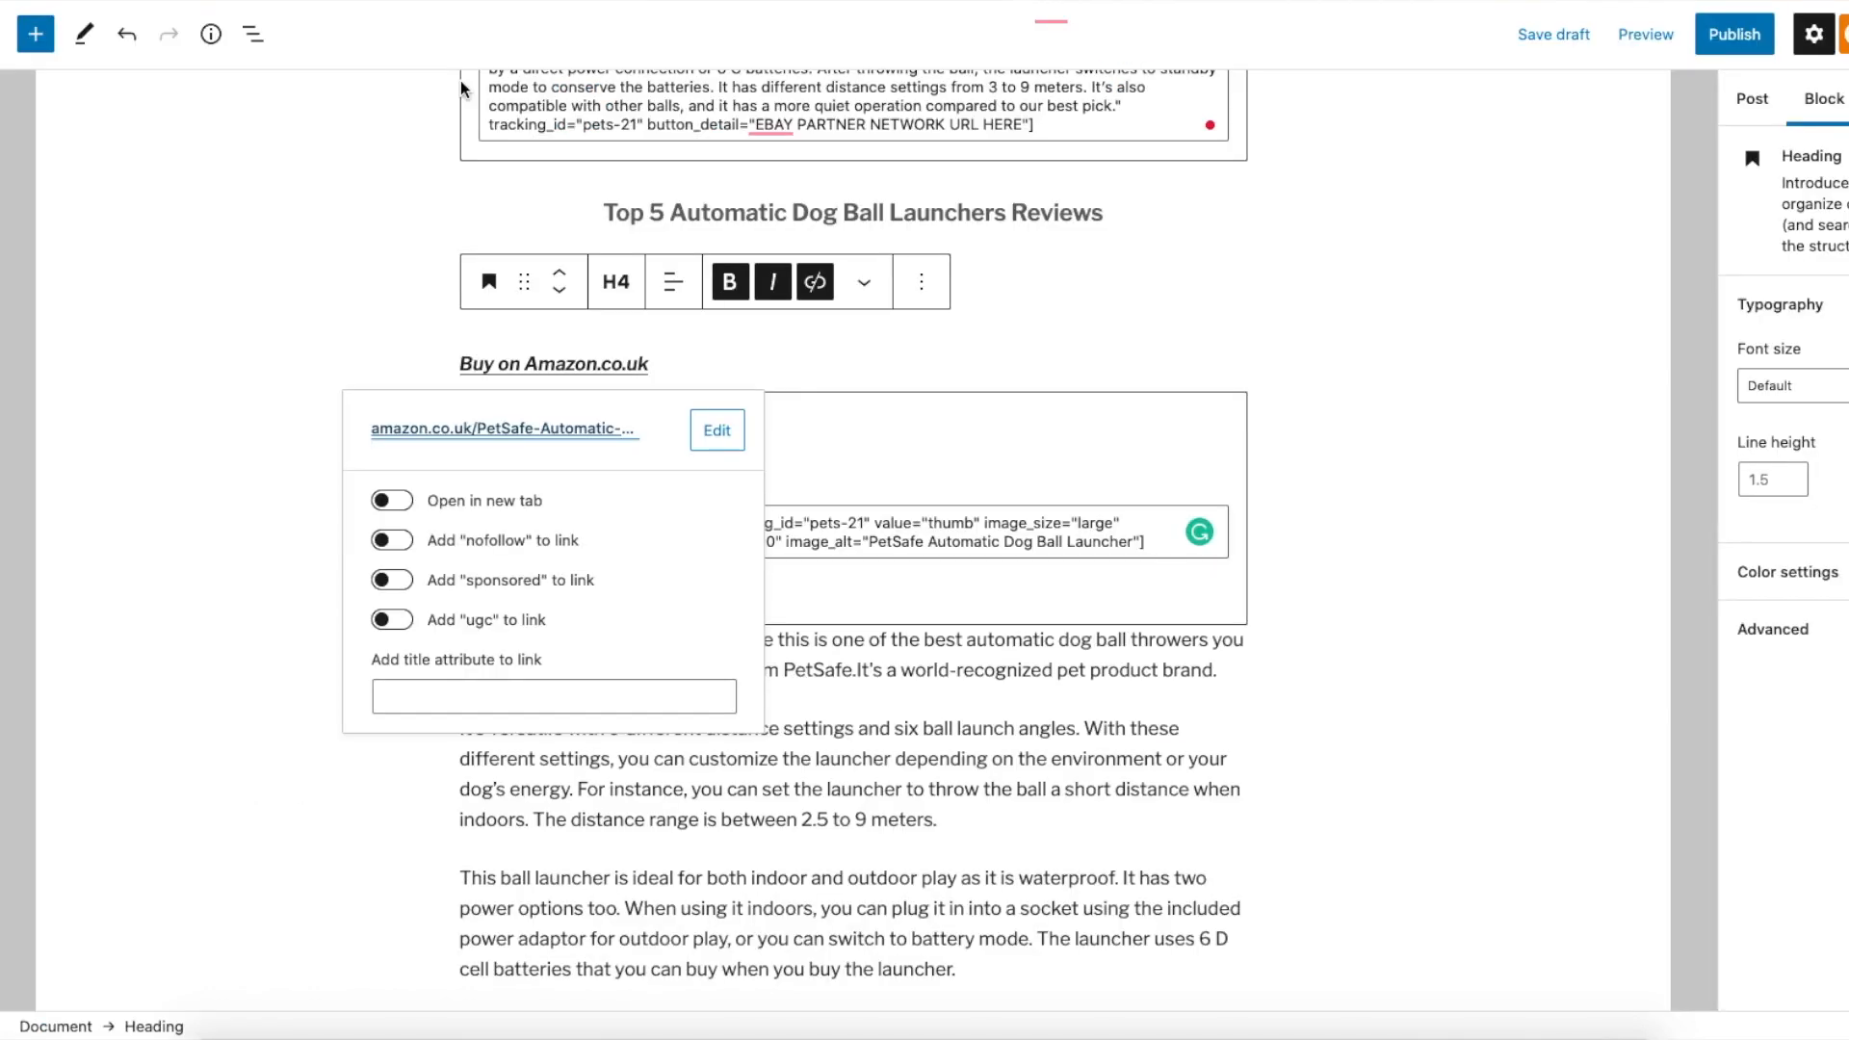
# Replace the amazon box code in the draft's "BEST PICK" shortcode with "B017N6IF5U"
pyautogui.click(1300, 371)
pyautogui.scroll(10, 920, 351)
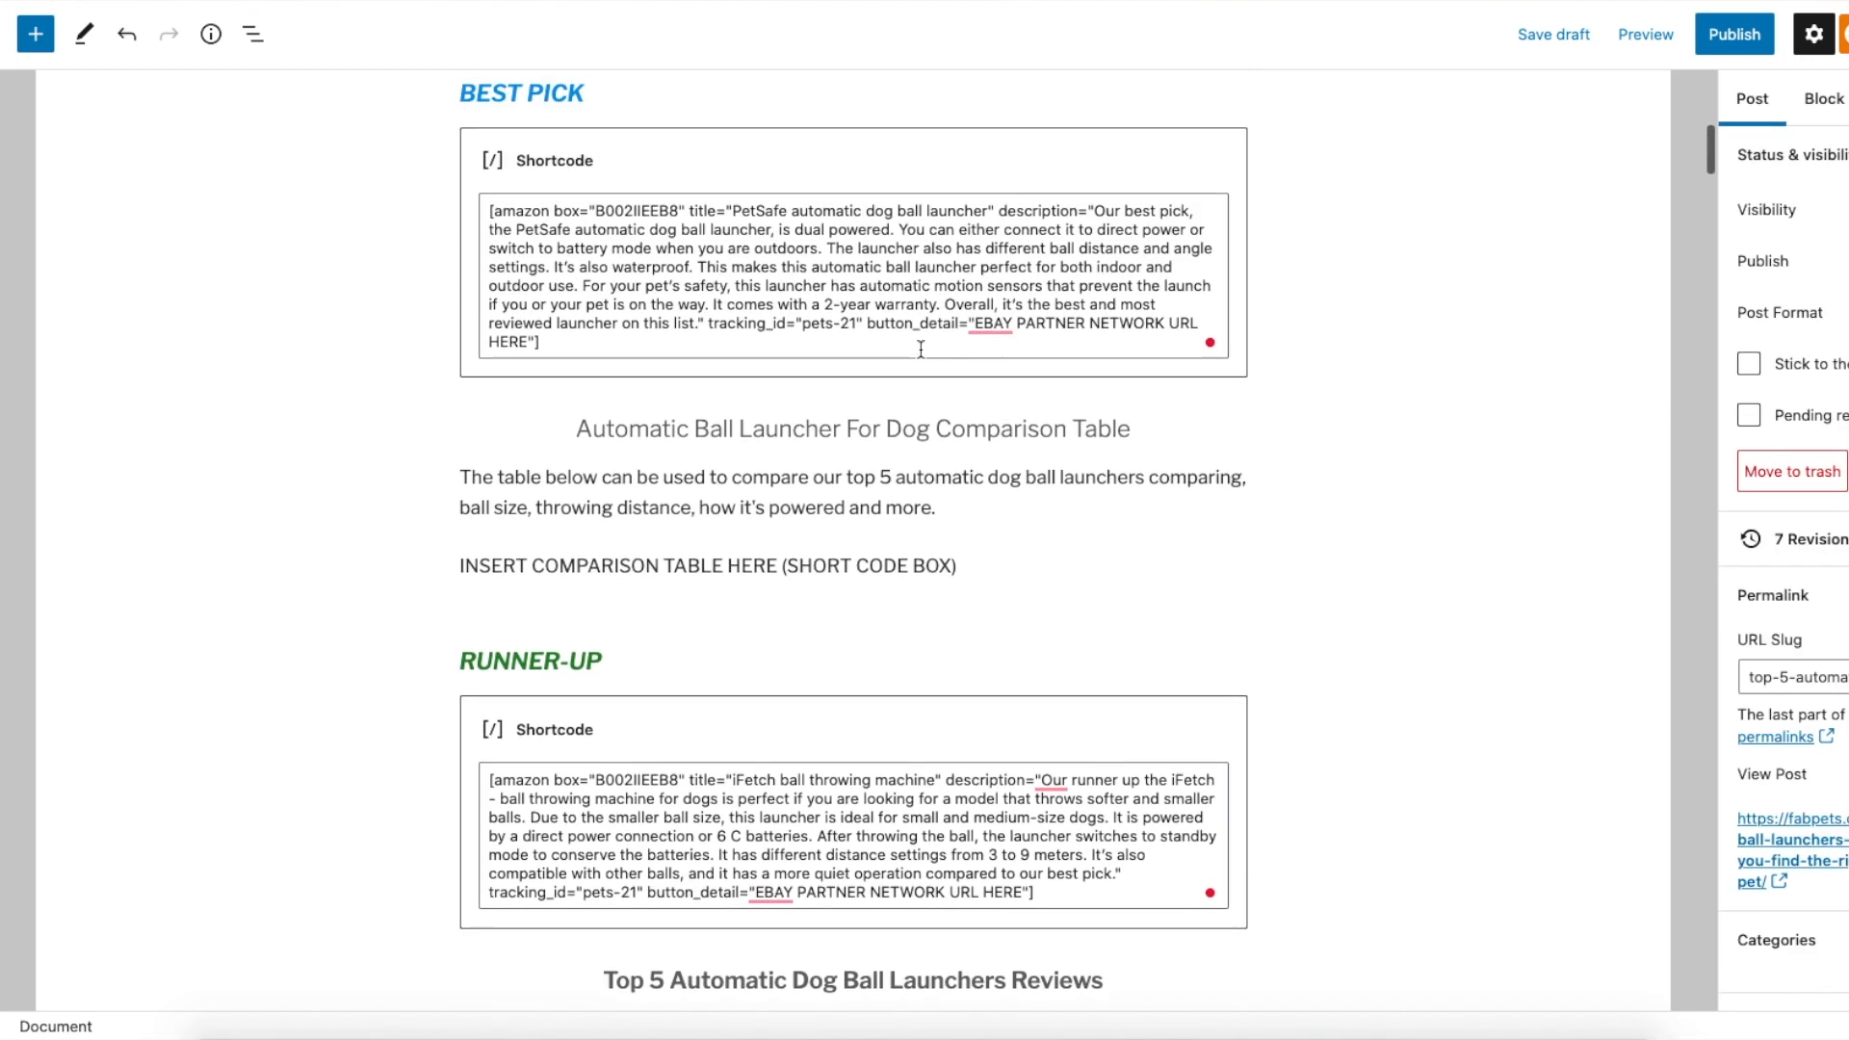
pyautogui.moveTo(596, 443); pyautogui.dragTo(675, 441)
pyautogui.hotkey('ctrl', 'v')
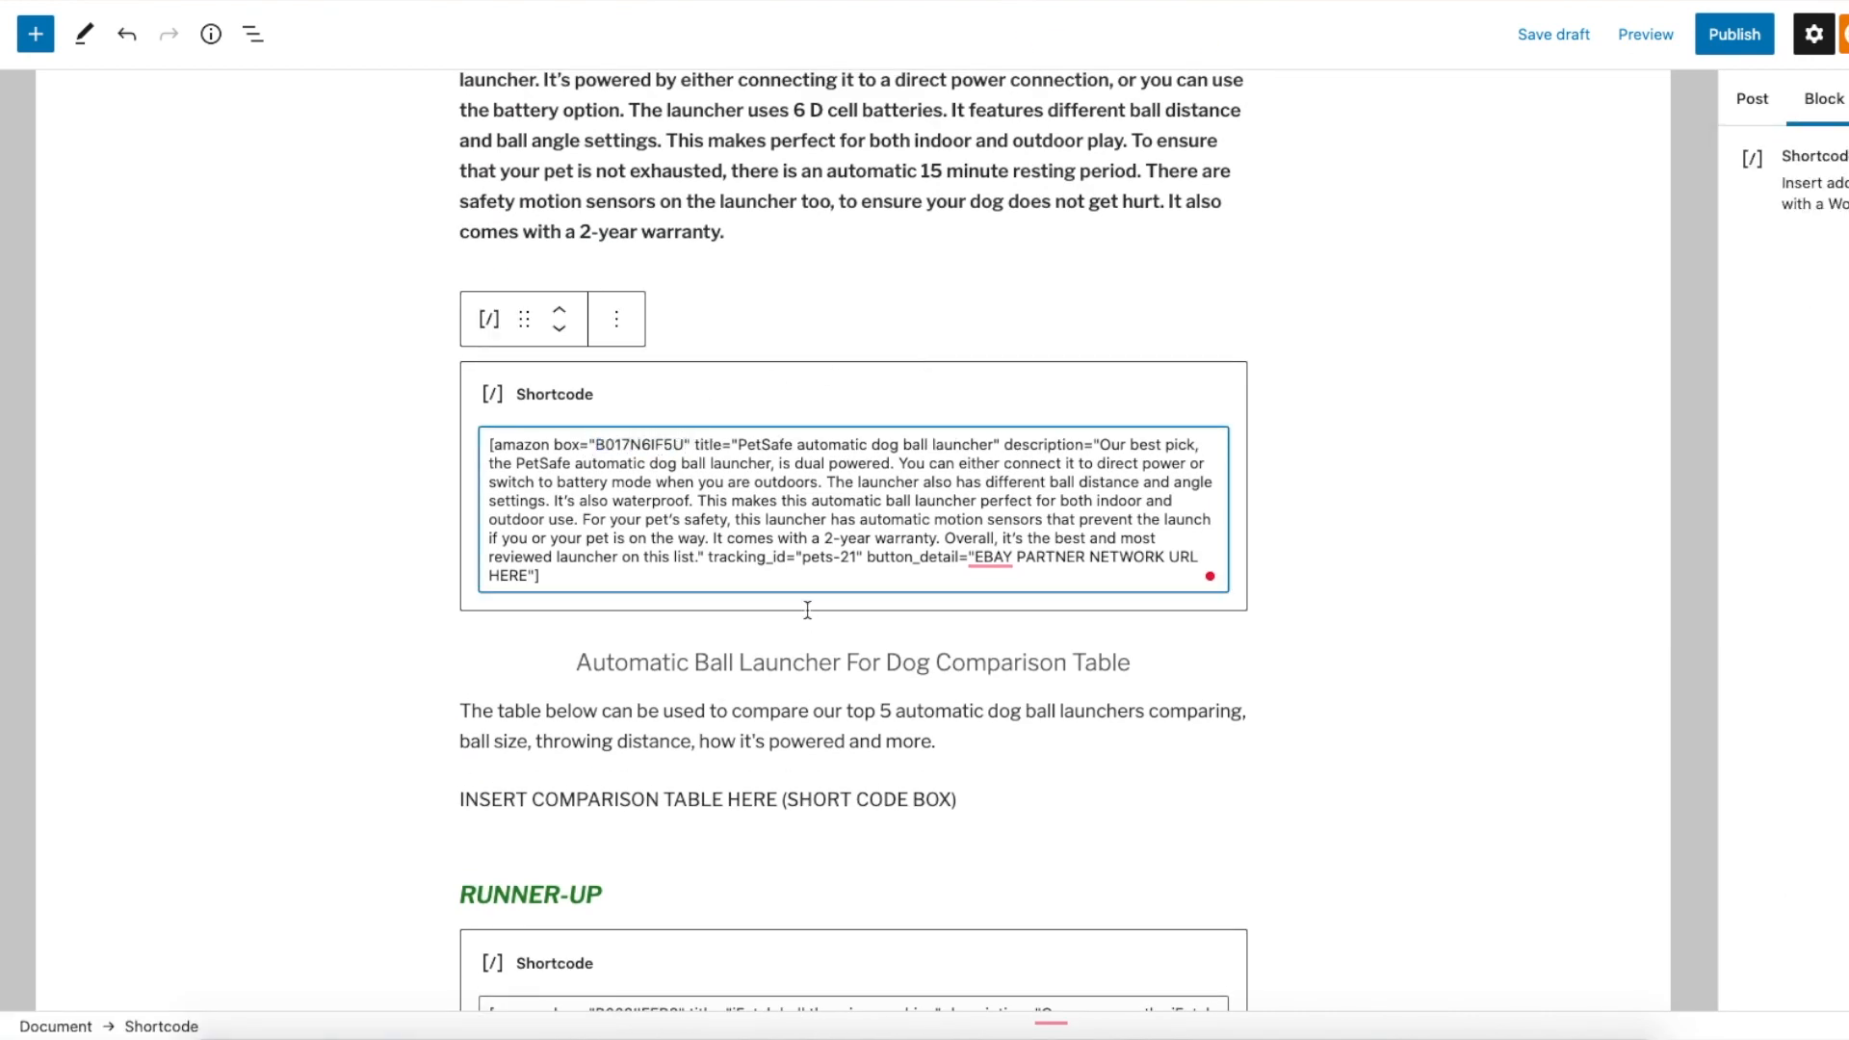
# Set the amazon fields code in the first review's image shortcode to "B017N6IF5U"
pyautogui.scroll(-10, 807, 609)
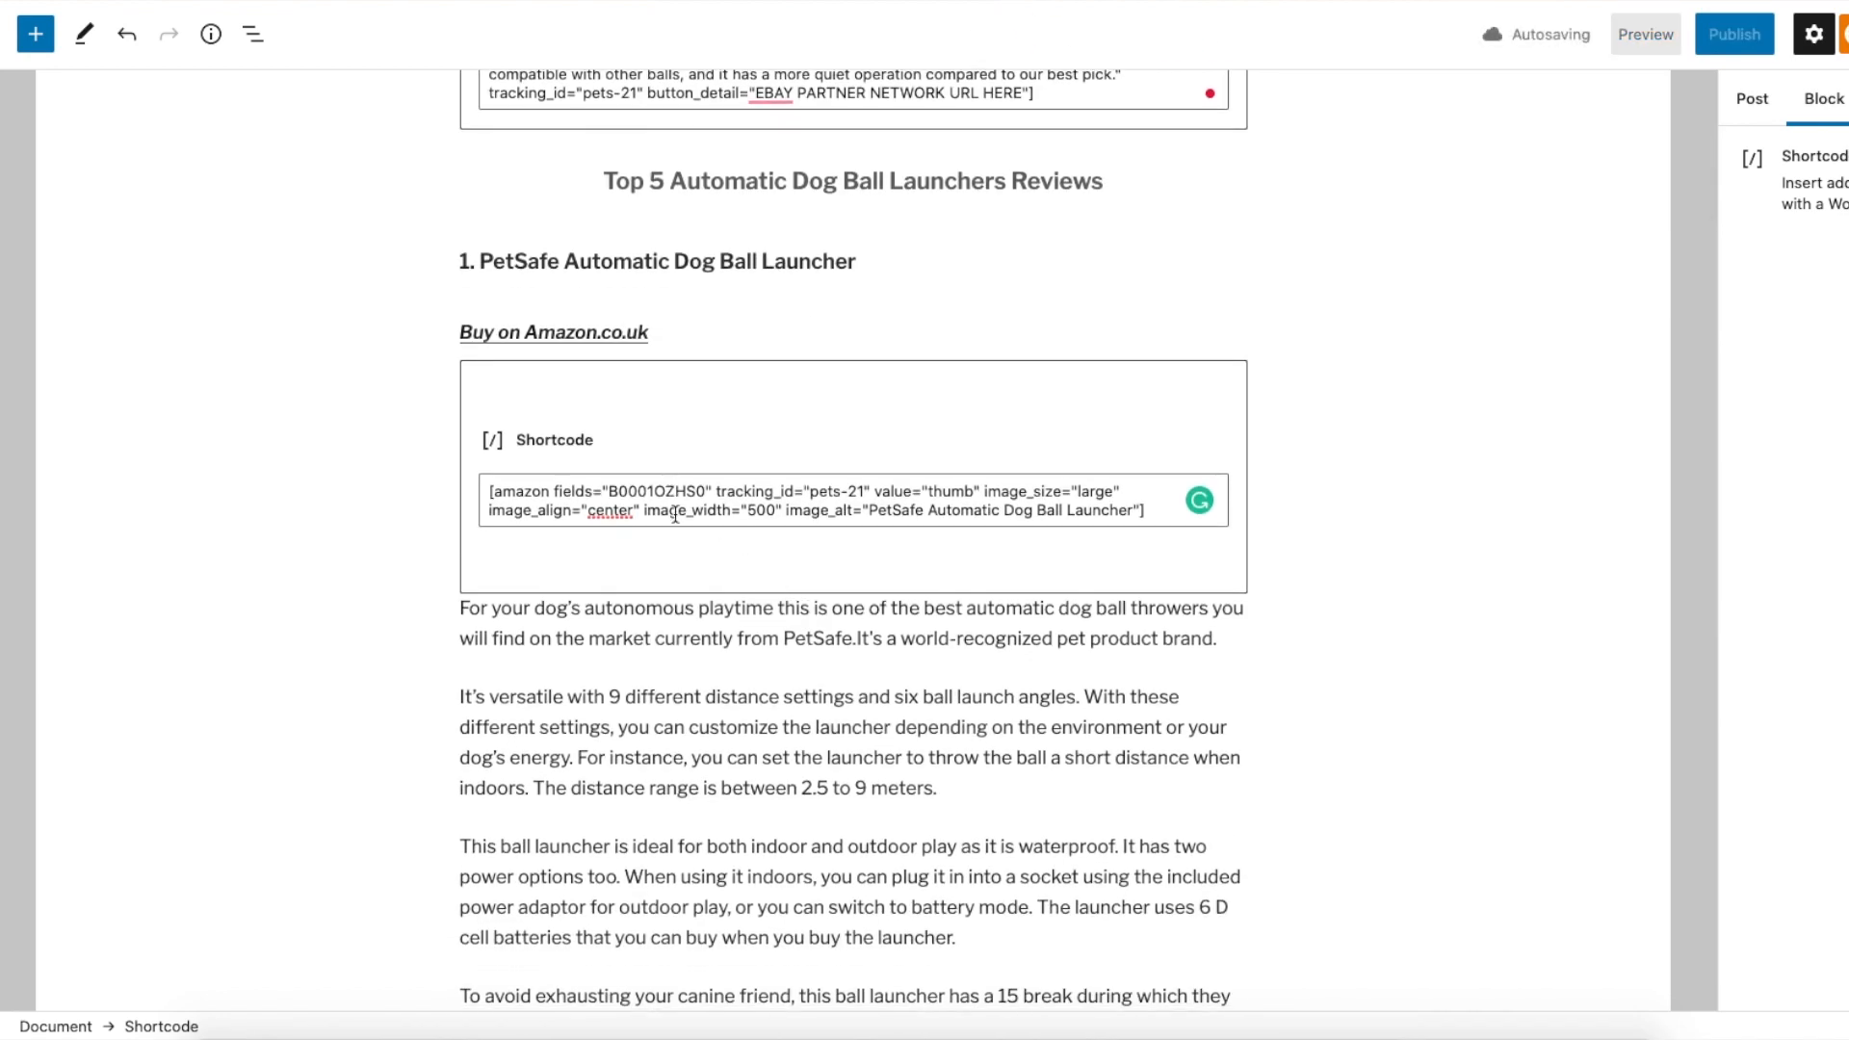
pyautogui.moveTo(608, 491); pyautogui.dragTo(706, 495)
pyautogui.hotkey('ctrl', 'v')
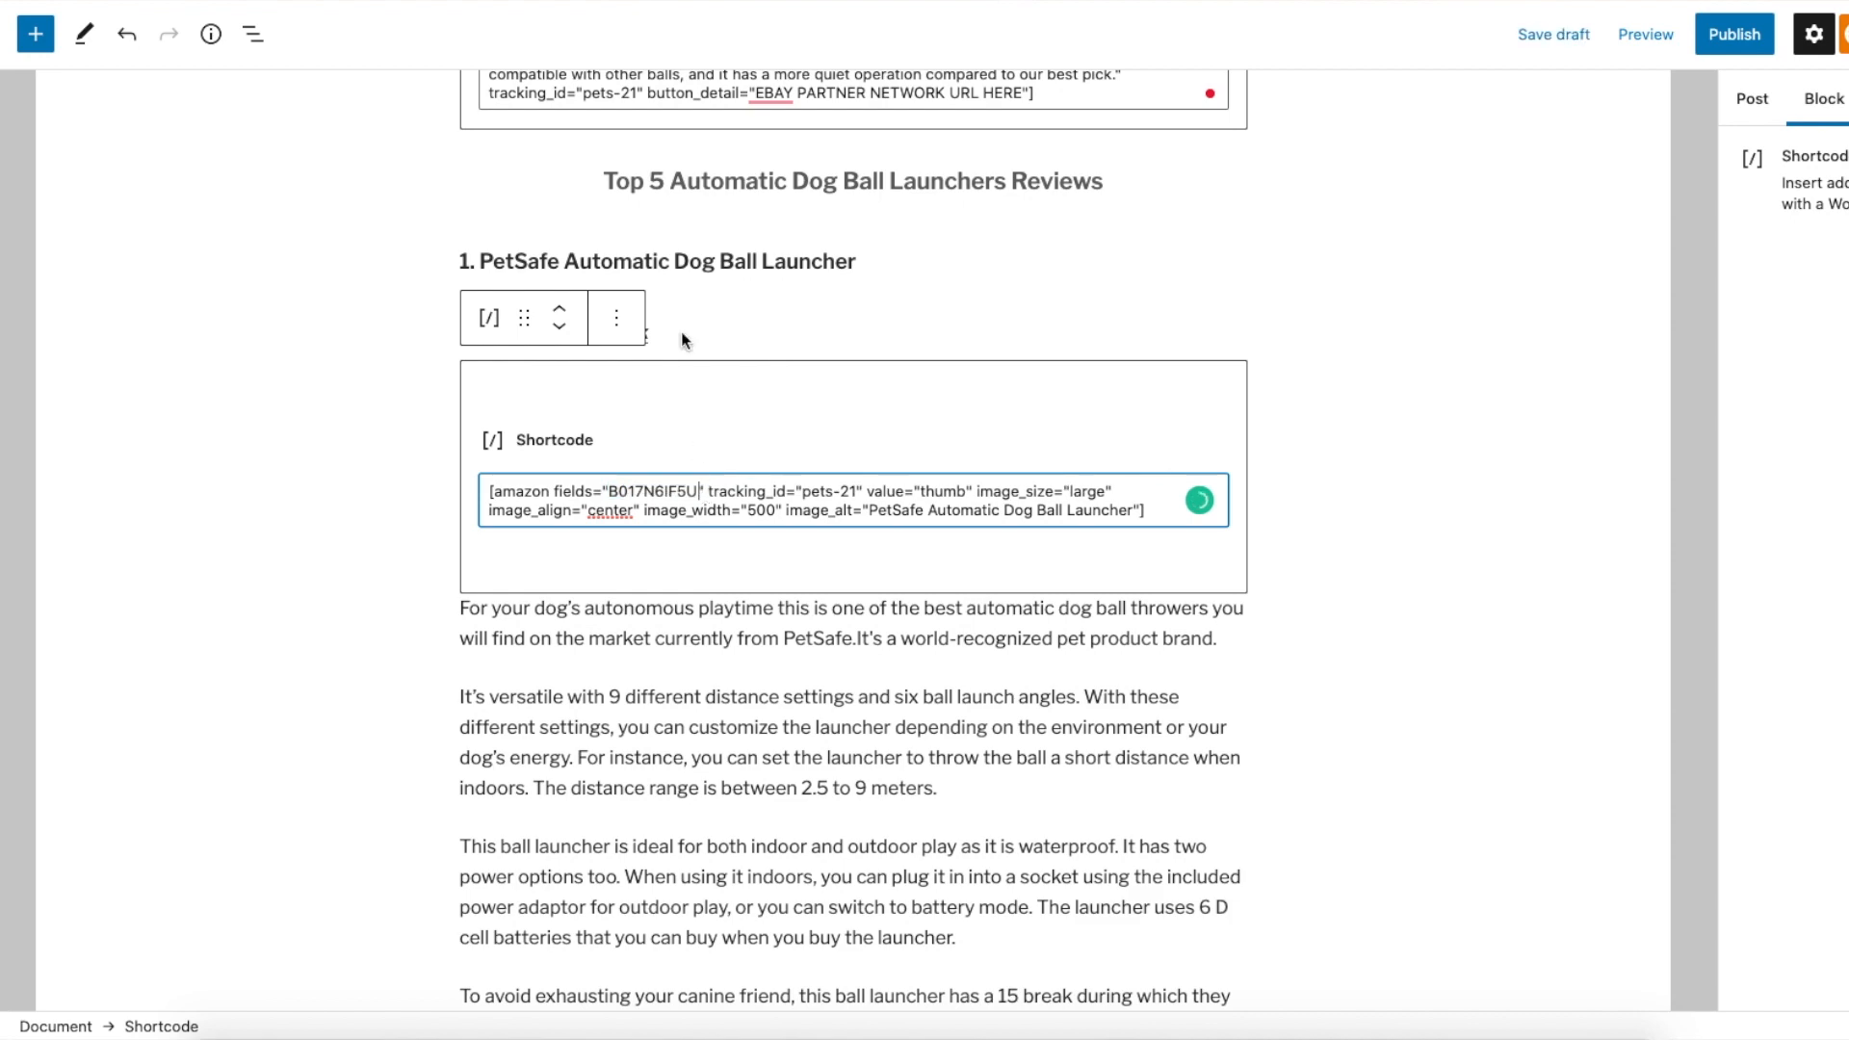
pyautogui.click(1439, 273)
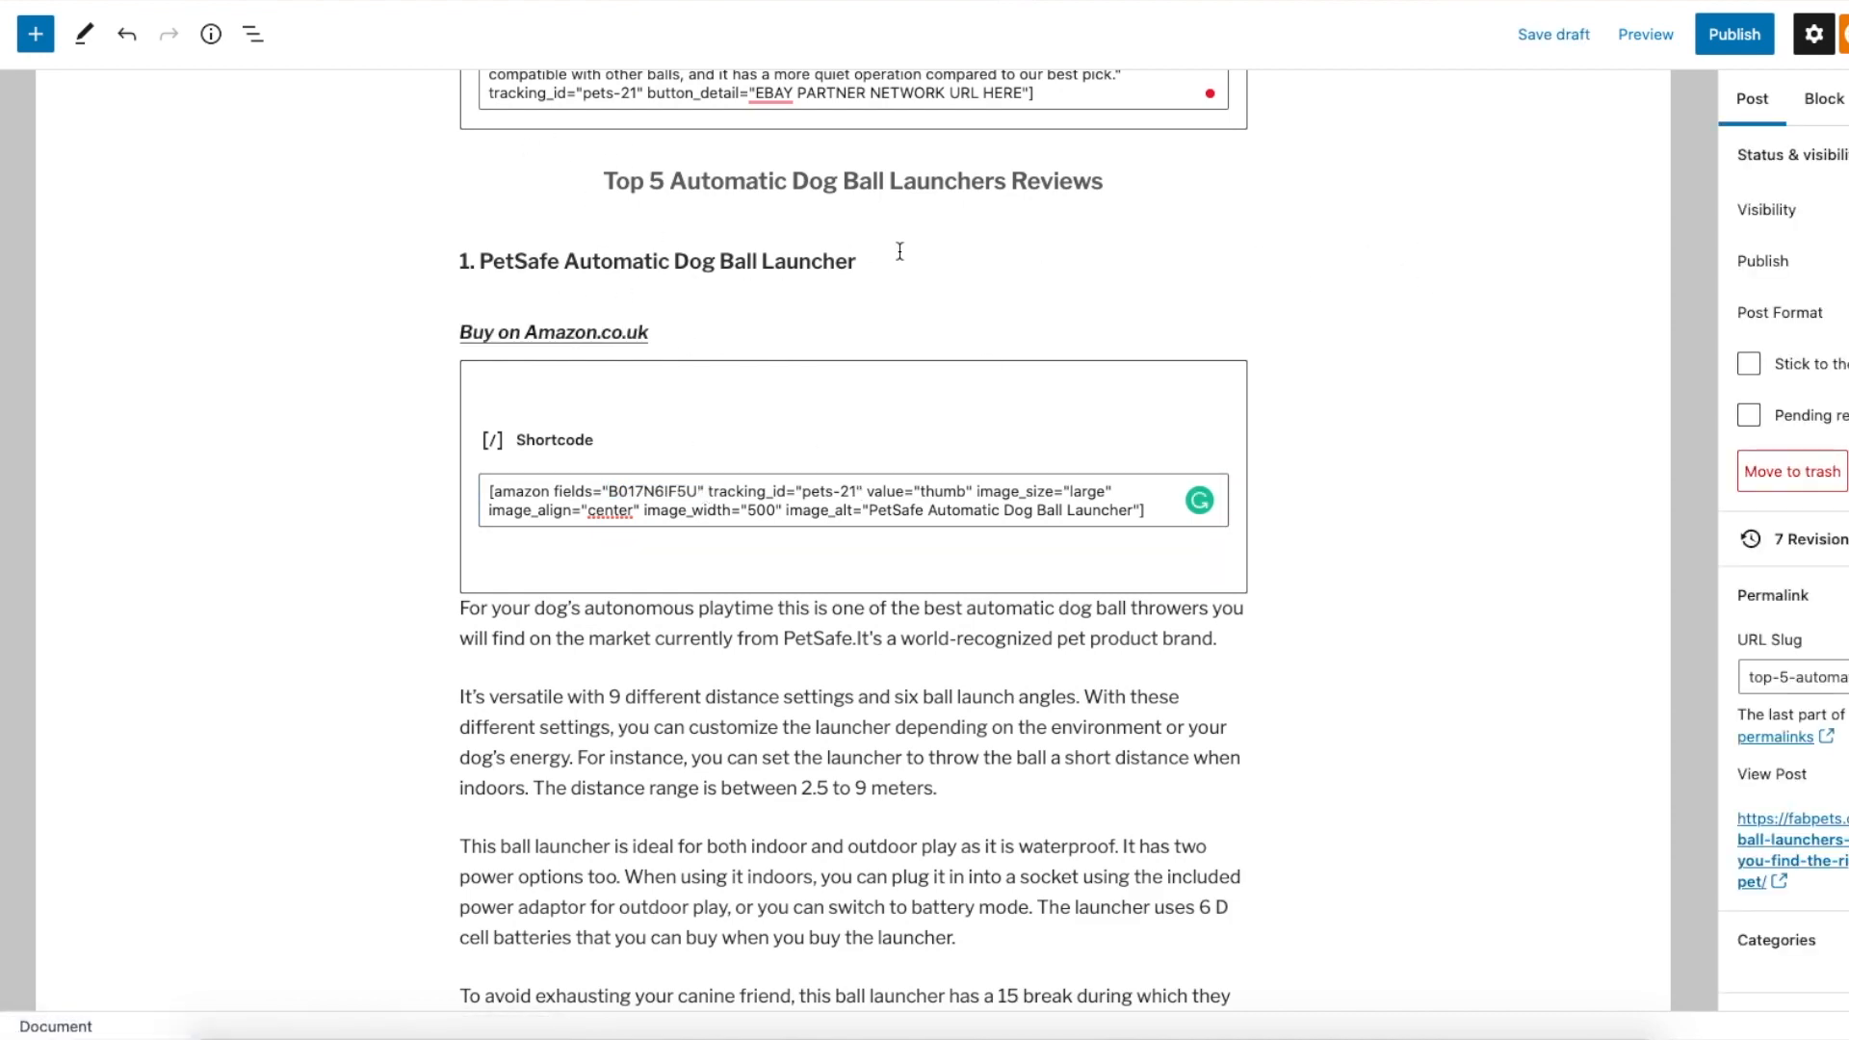
# Set the amazon box code in the first review's compare prices shortcode to "B017N6IF5U"
pyautogui.scroll(-5, 828, 527)
pyautogui.scroll(-15, 828, 528)
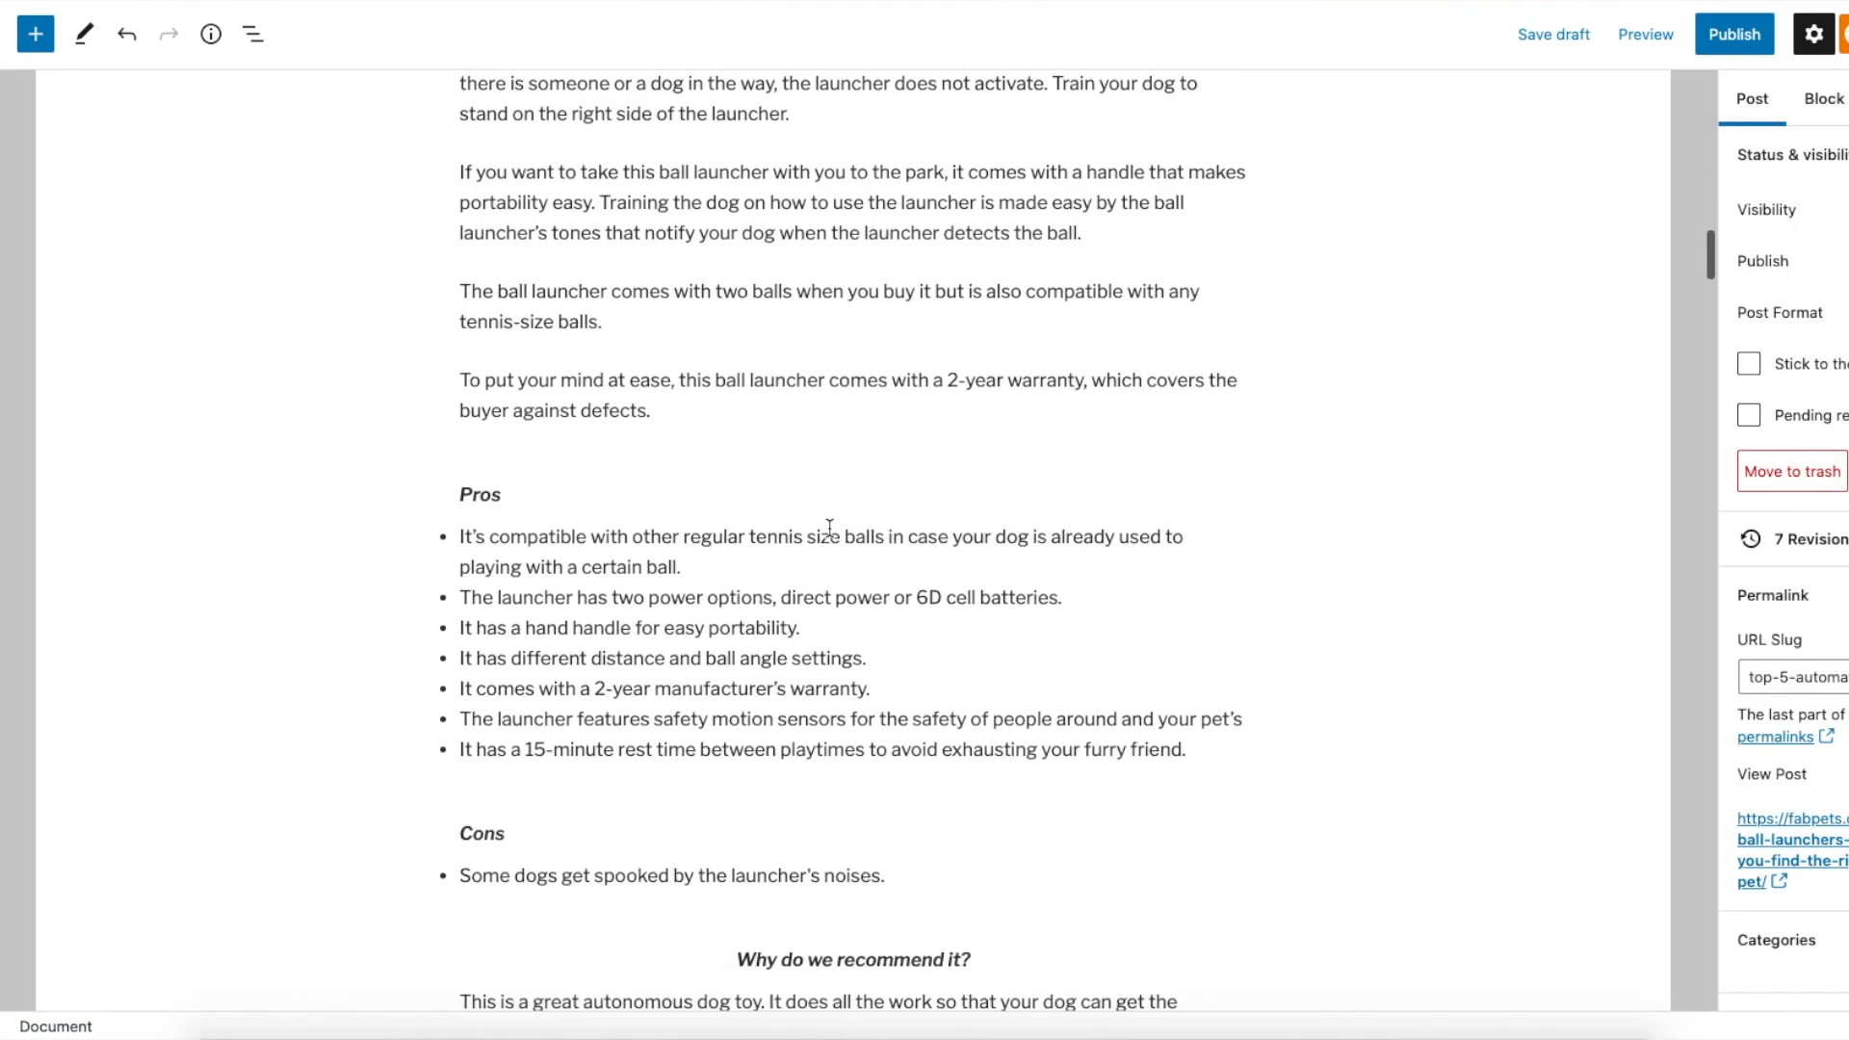
pyautogui.moveTo(596, 646); pyautogui.dragTo(687, 640)
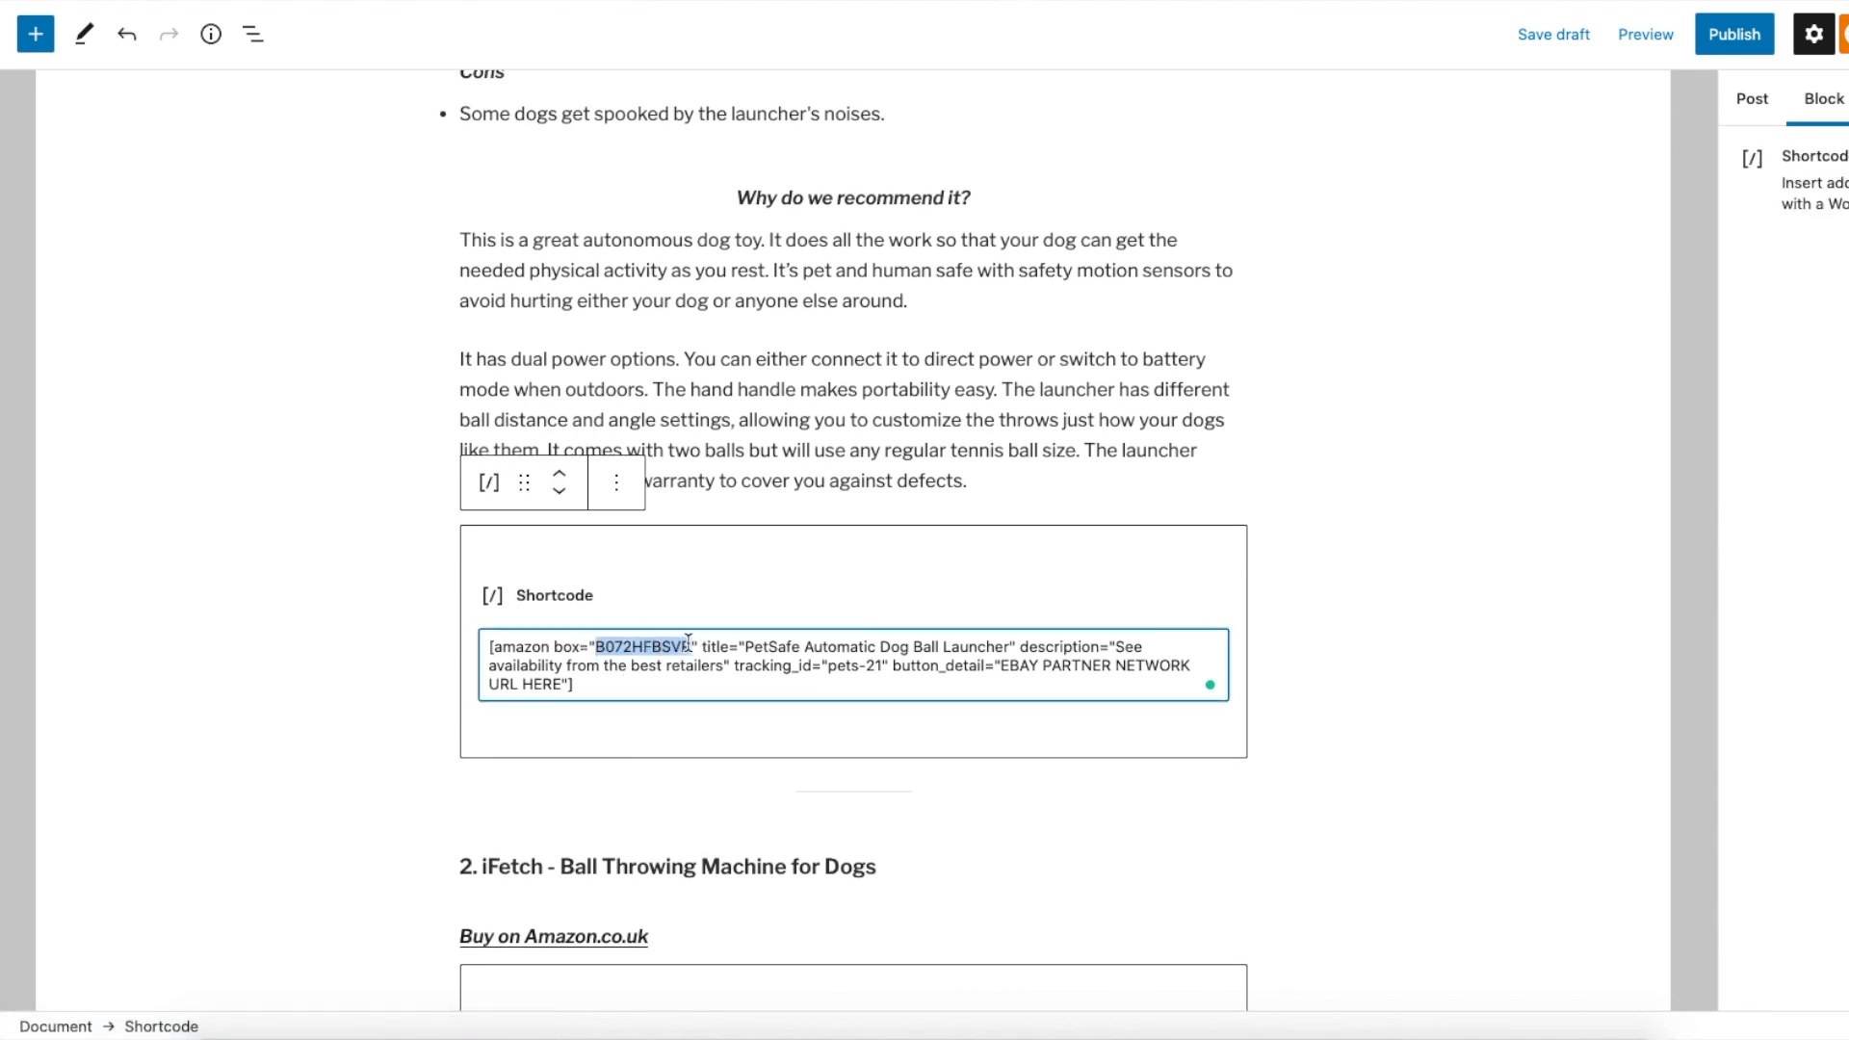
pyautogui.hotkey('ctrl', 'v')
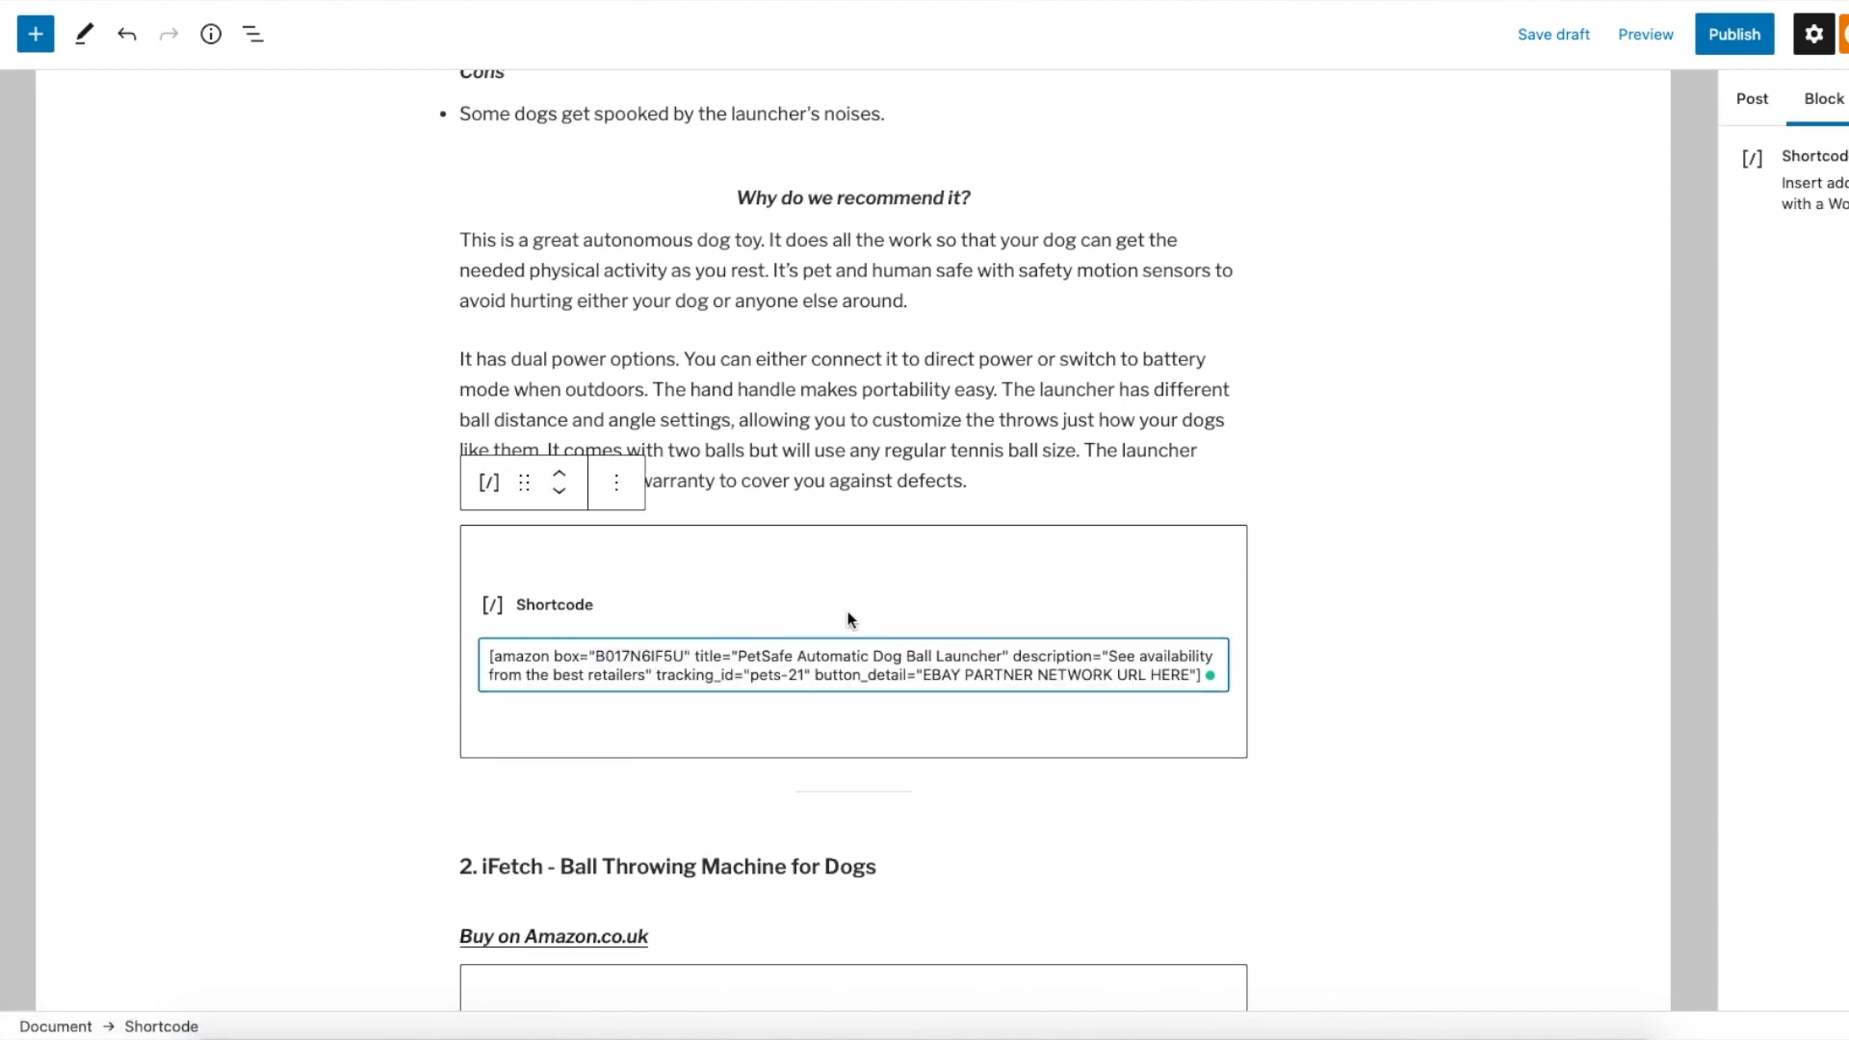
pyautogui.click(1399, 549)
# Open the second review's iFetch product page from its "Buy on Amazon.co.uk" link and copy the ASIN "B00P55W0M6"
pyautogui.scroll(-4, 982, 549)
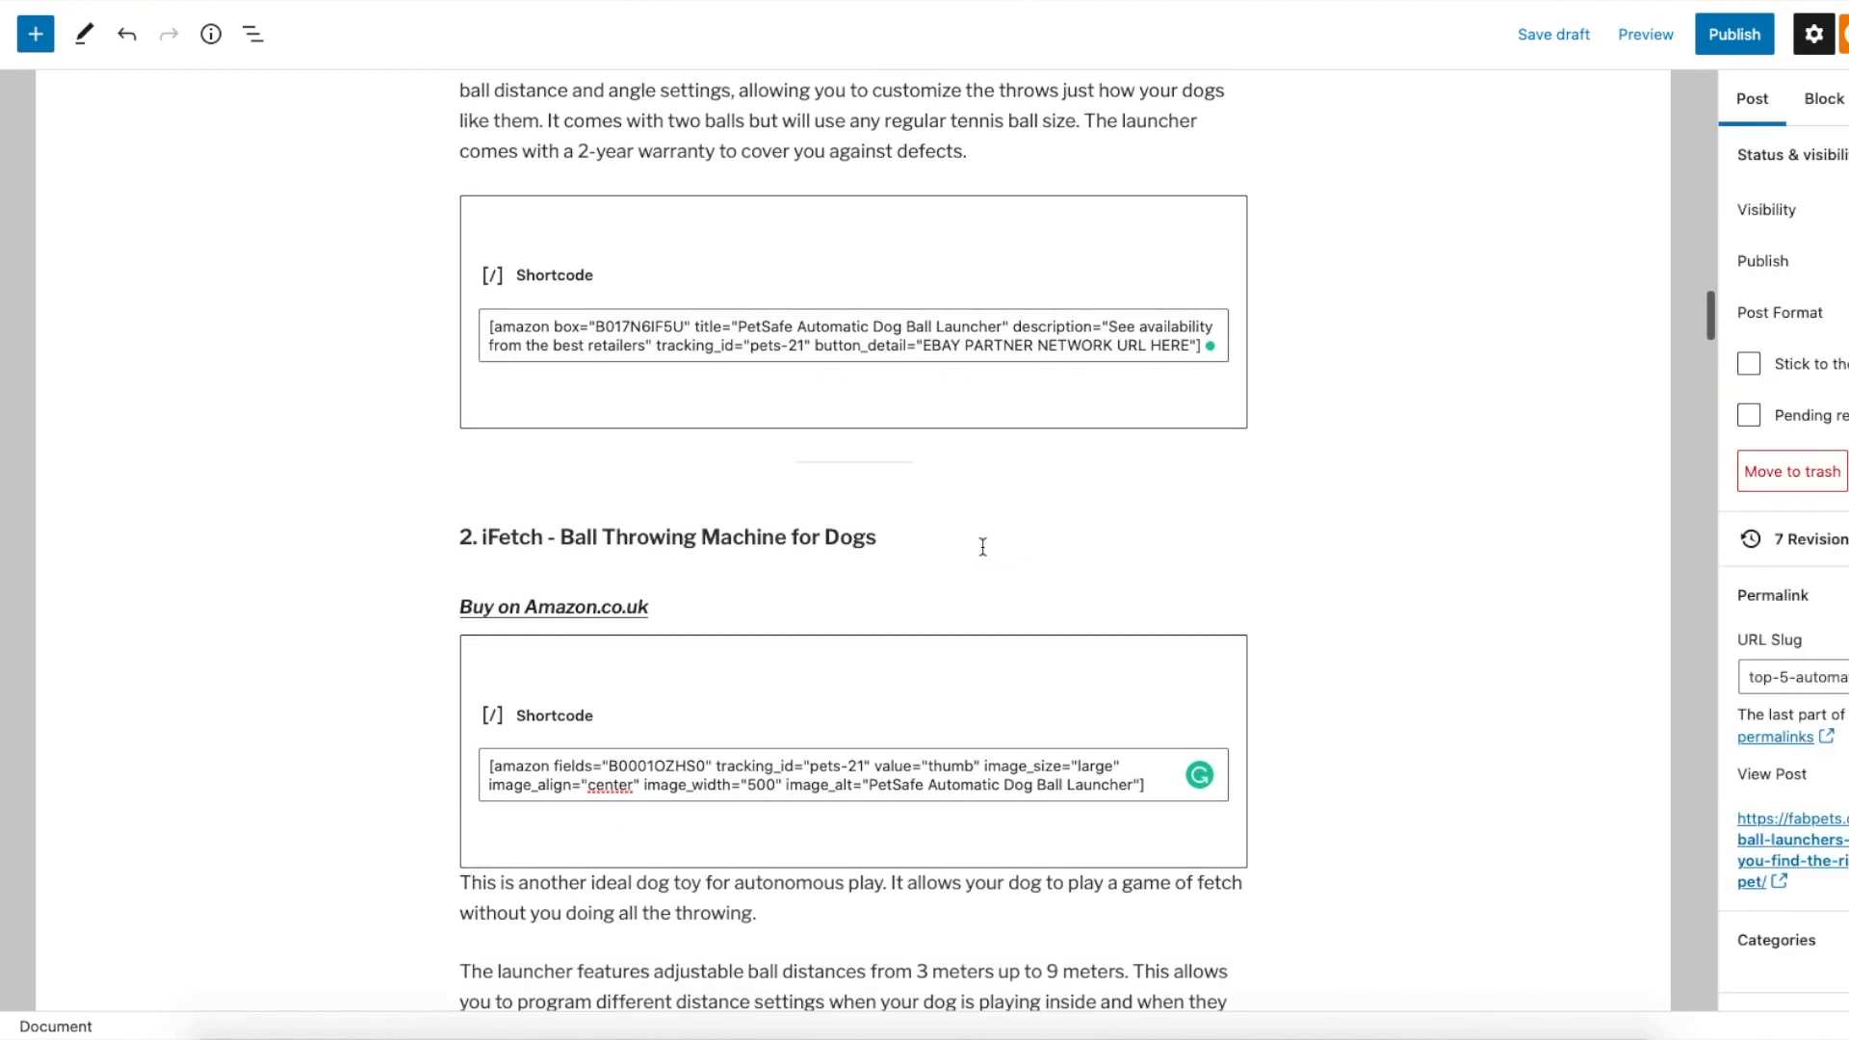
pyautogui.click(603, 607)
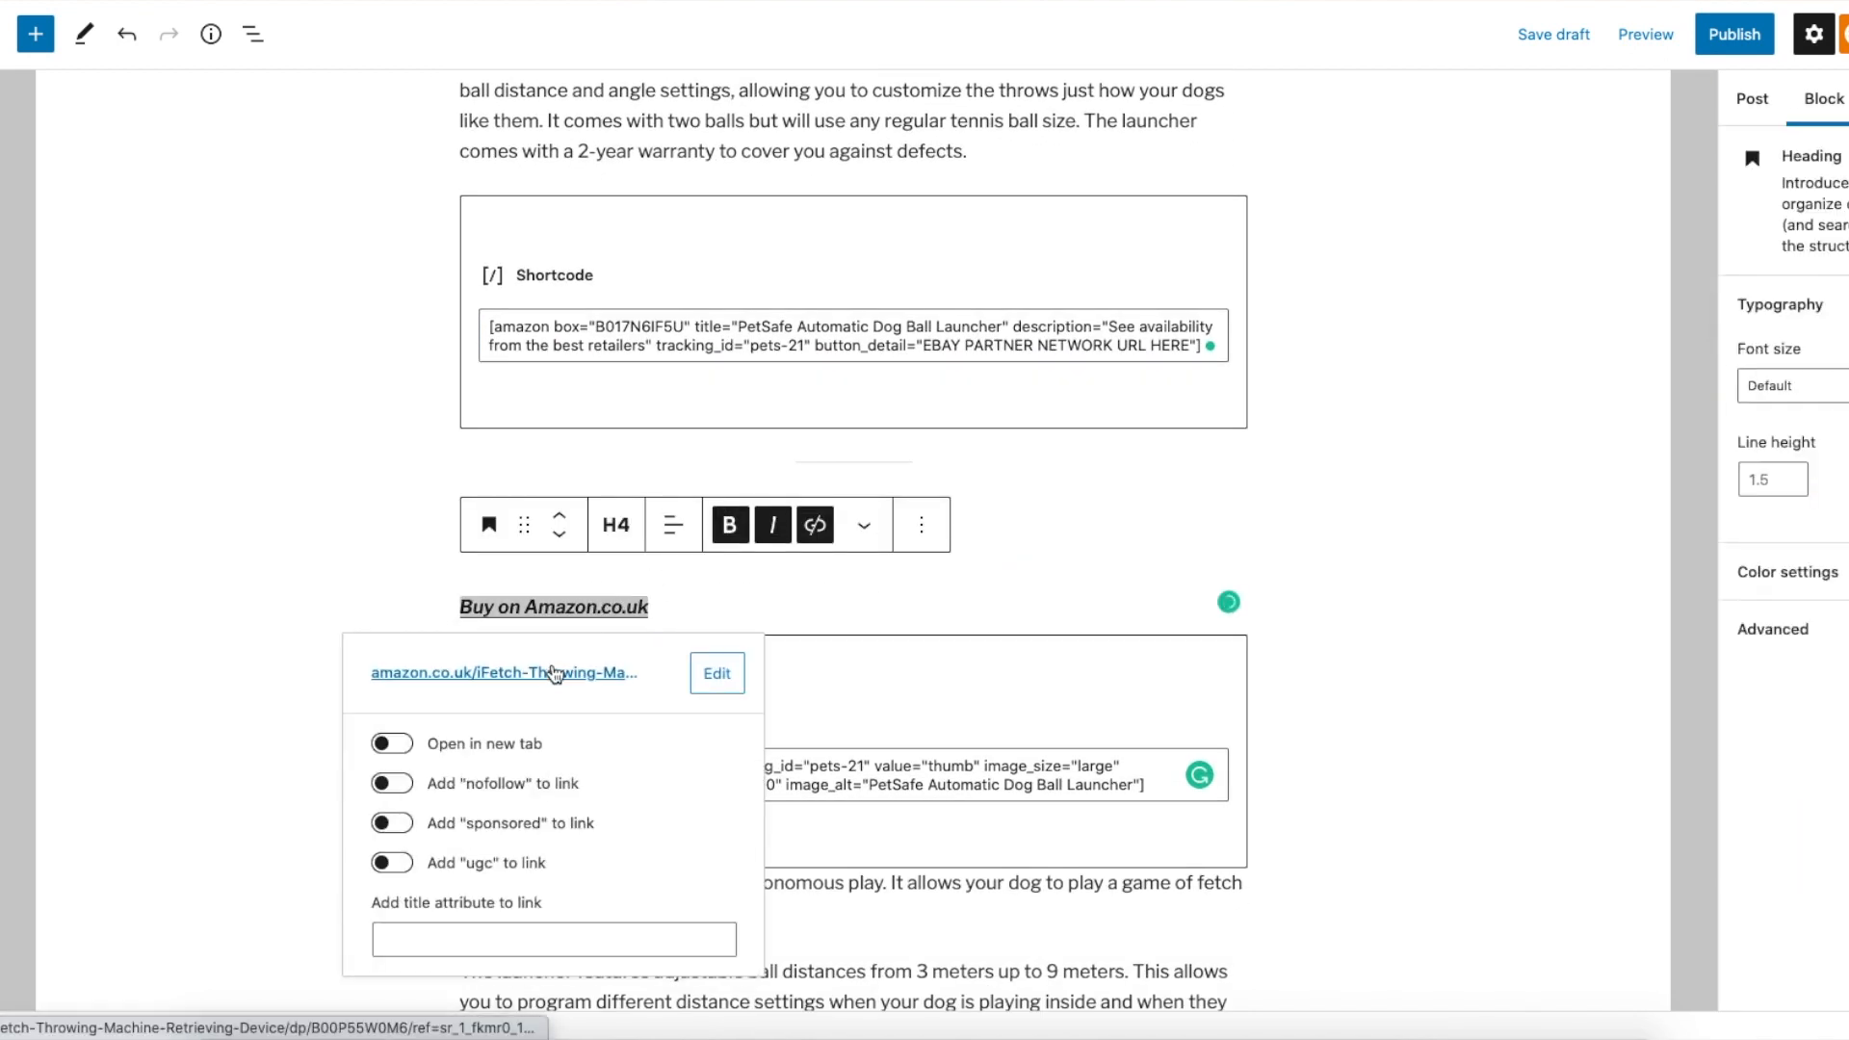
pyautogui.click(553, 672)
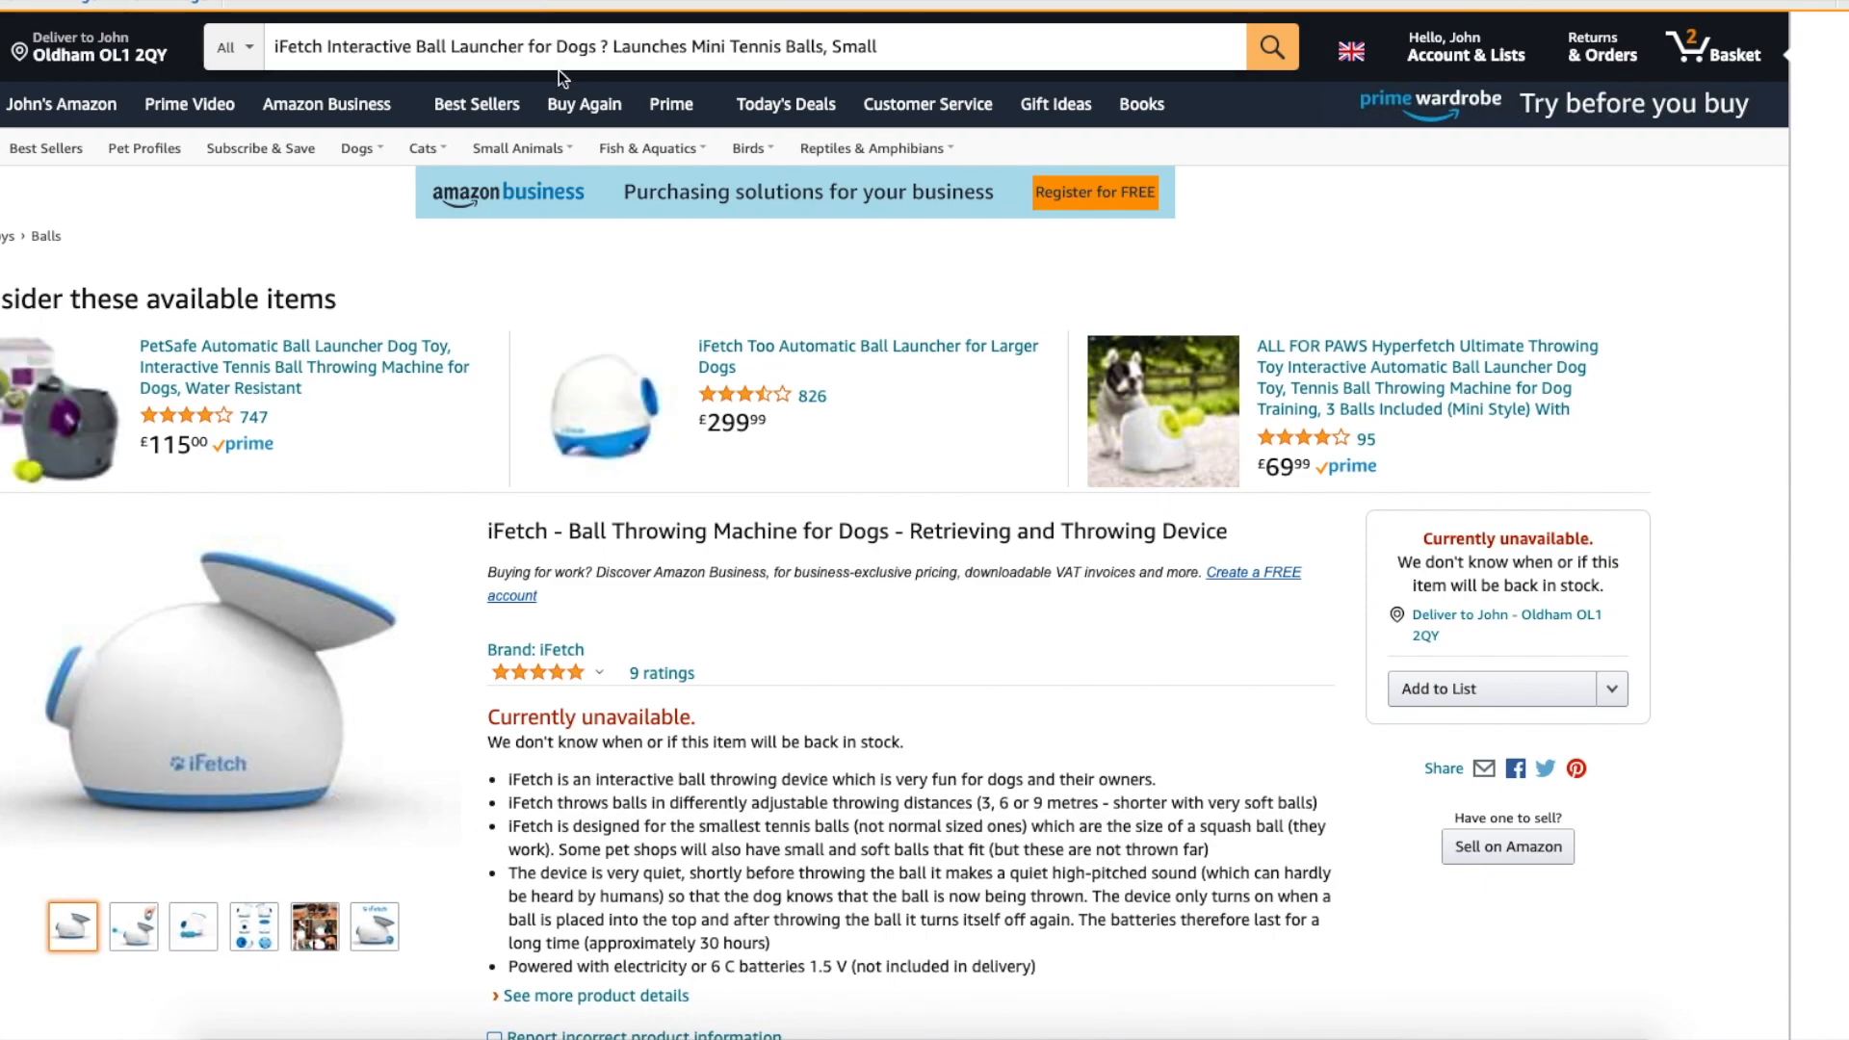
pyautogui.scroll(-6, 977, 570)
pyautogui.scroll(-15, 978, 570)
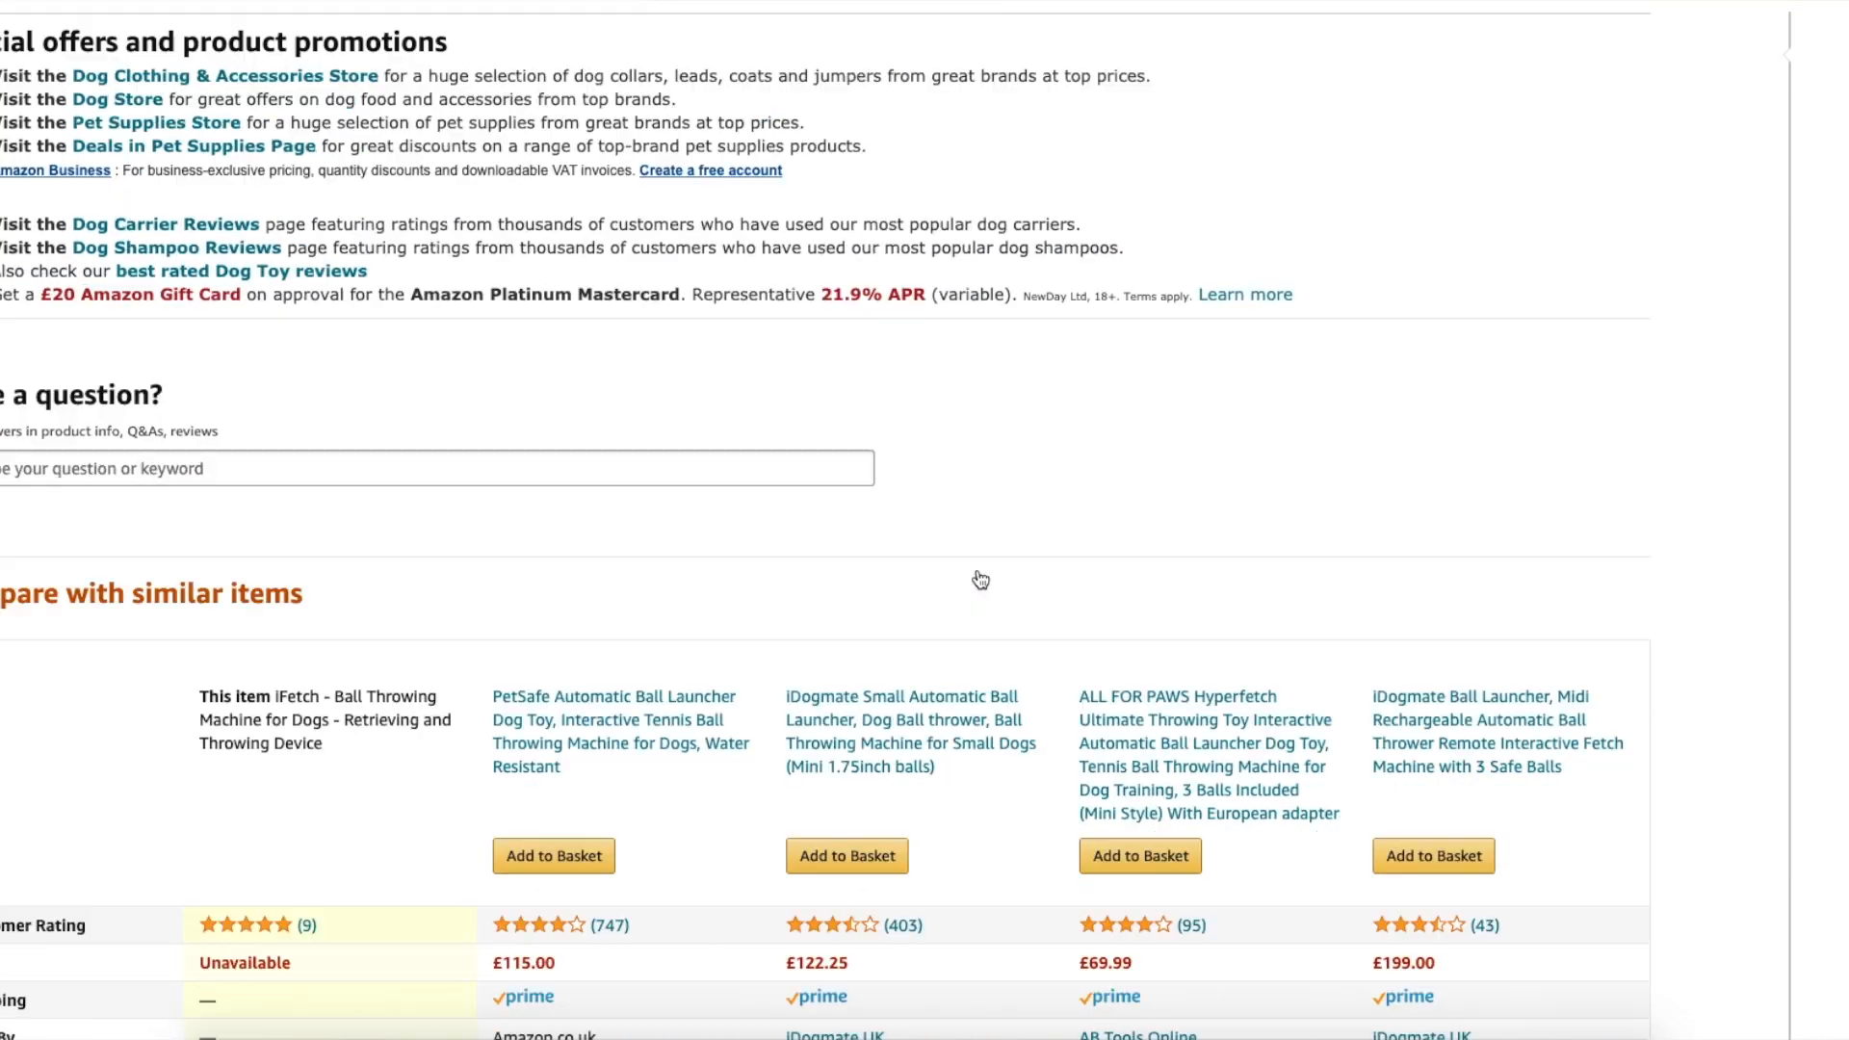
pyautogui.scroll(-3, 1338, 680)
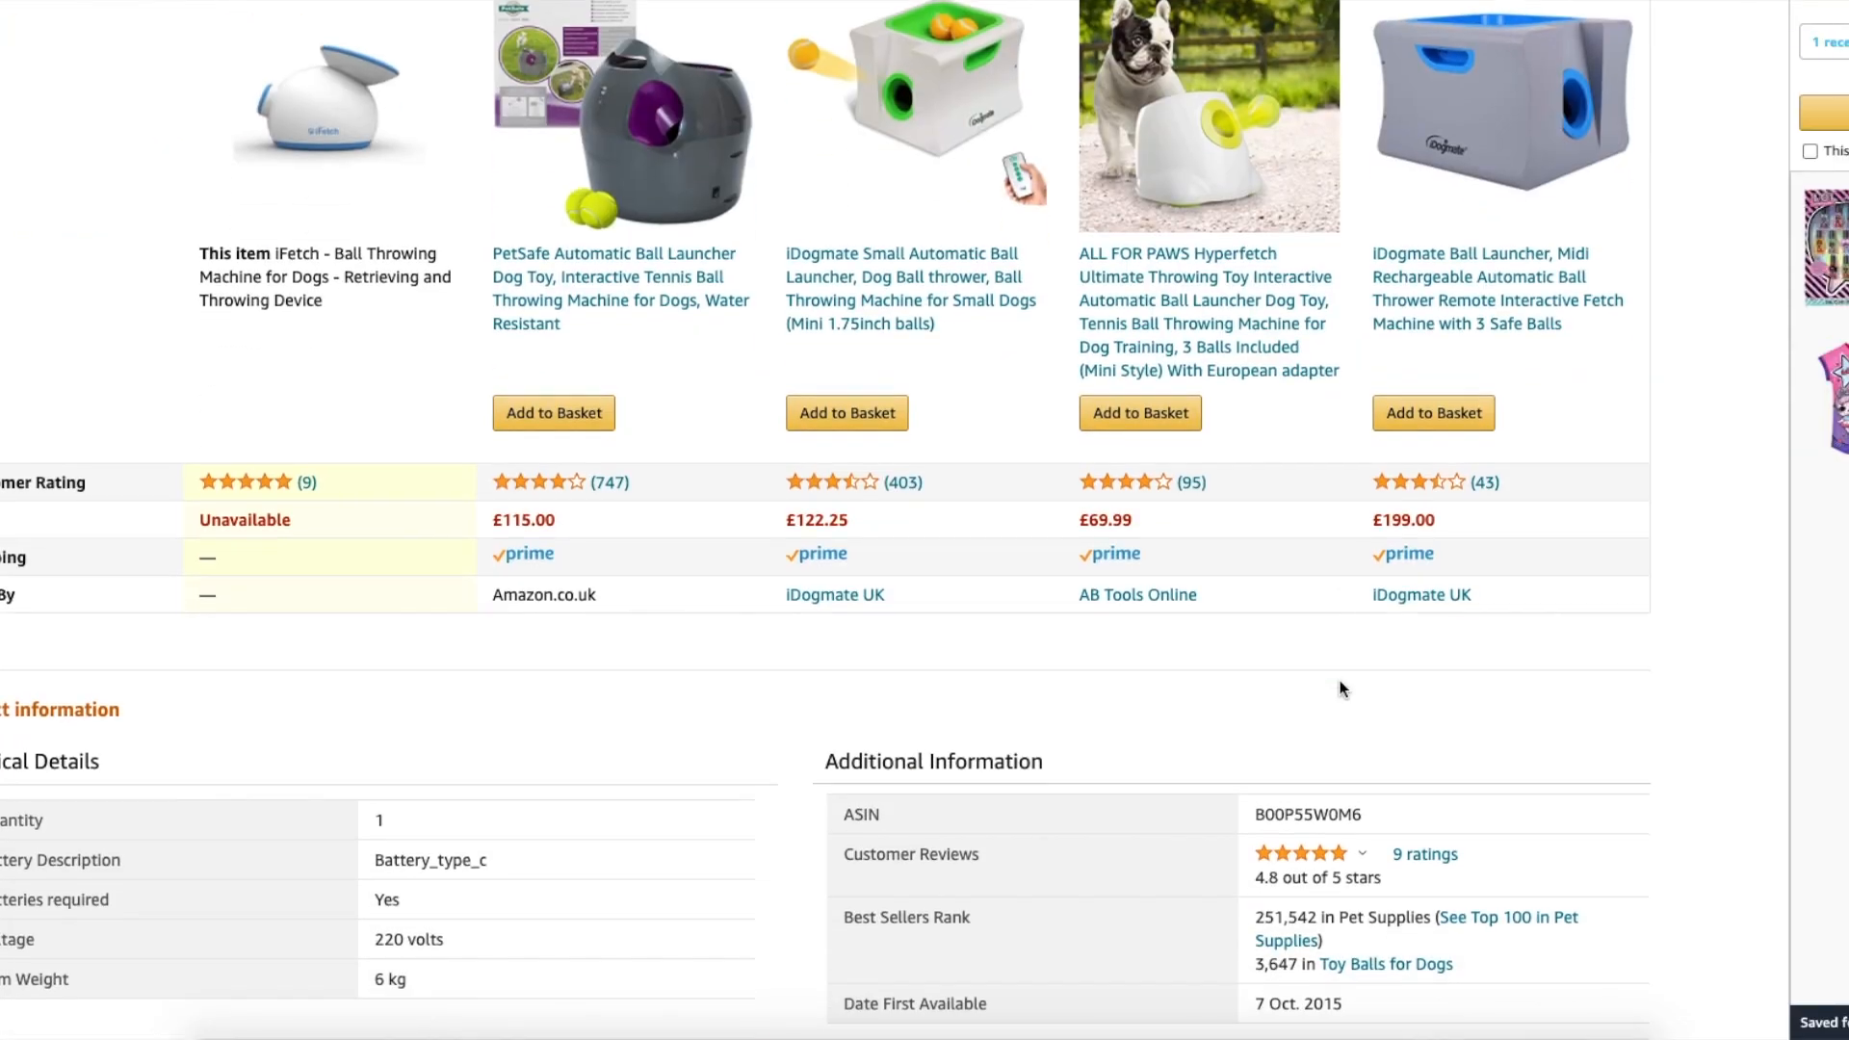
pyautogui.doubleClick(1303, 814)
pyautogui.hotkey('ctrl', 'c')
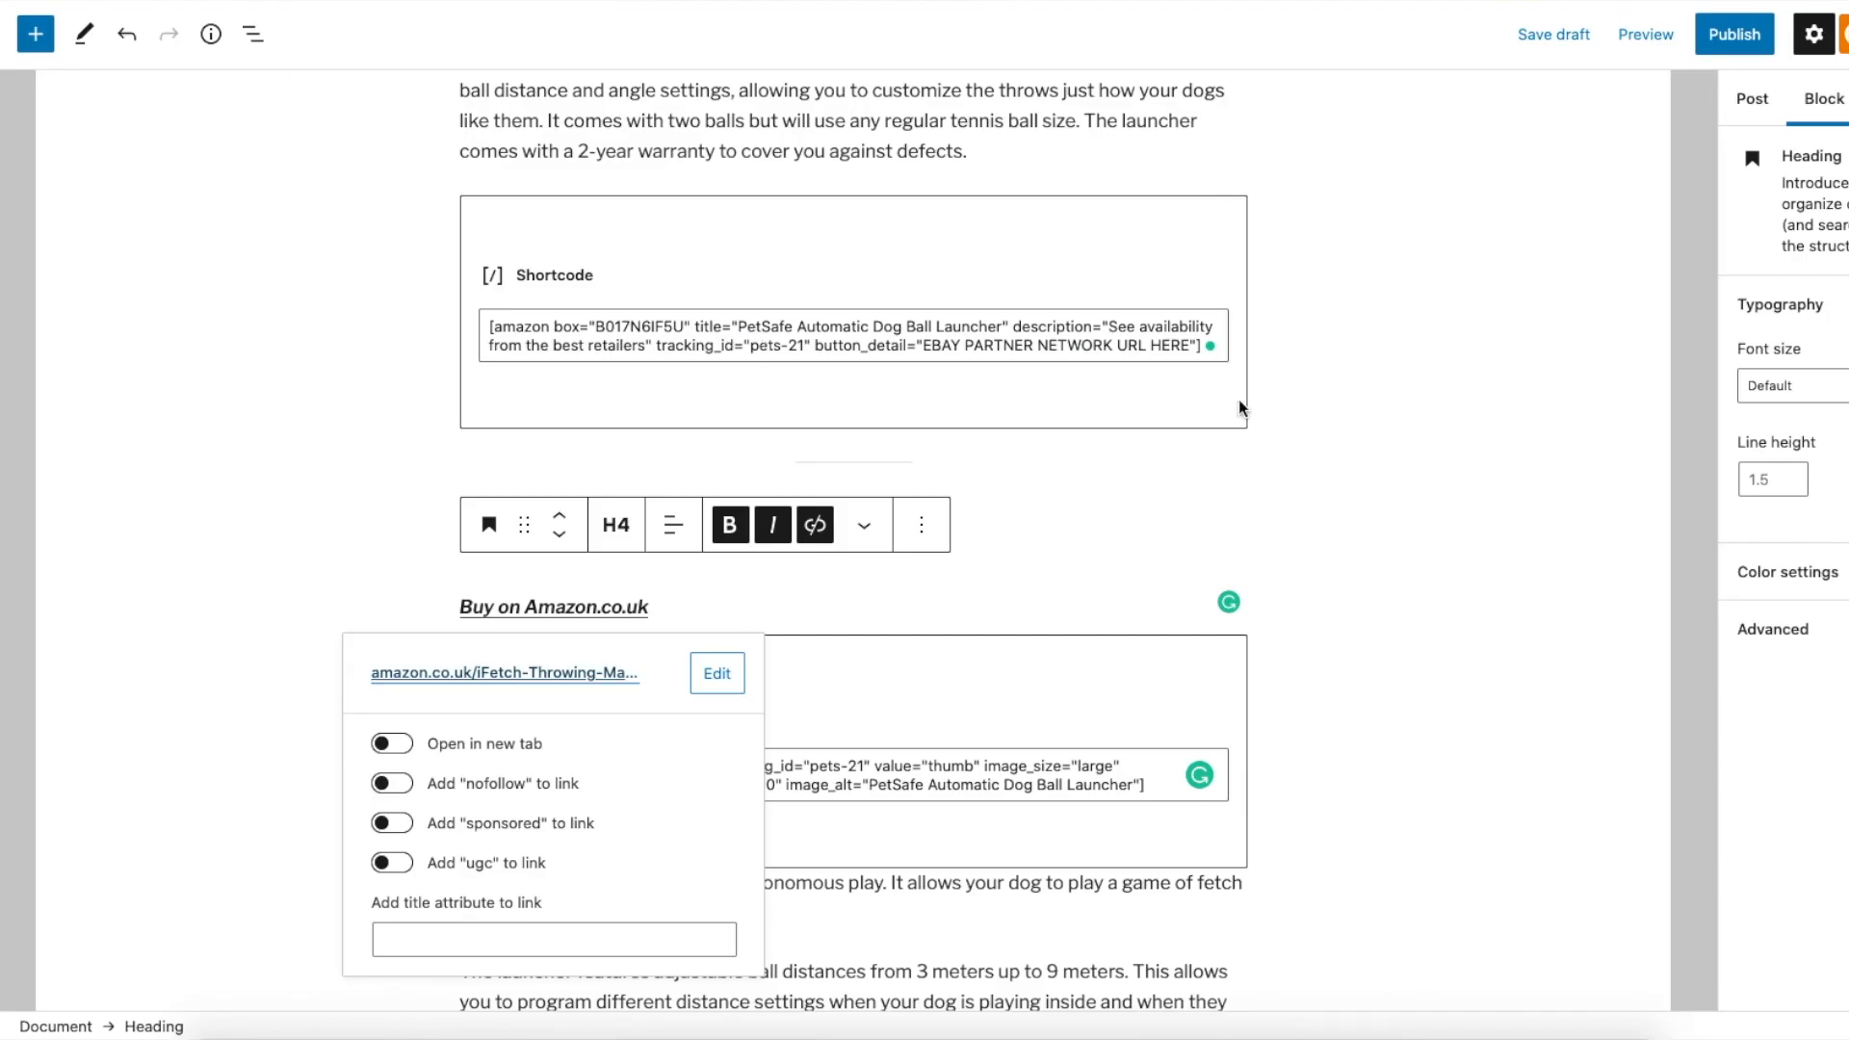
# Replace the amazon box code in the draft's "RUNNER-UP" shortcode with "B00P55W0M6"
pyautogui.click(730, 464)
pyautogui.scroll(15, 729, 464)
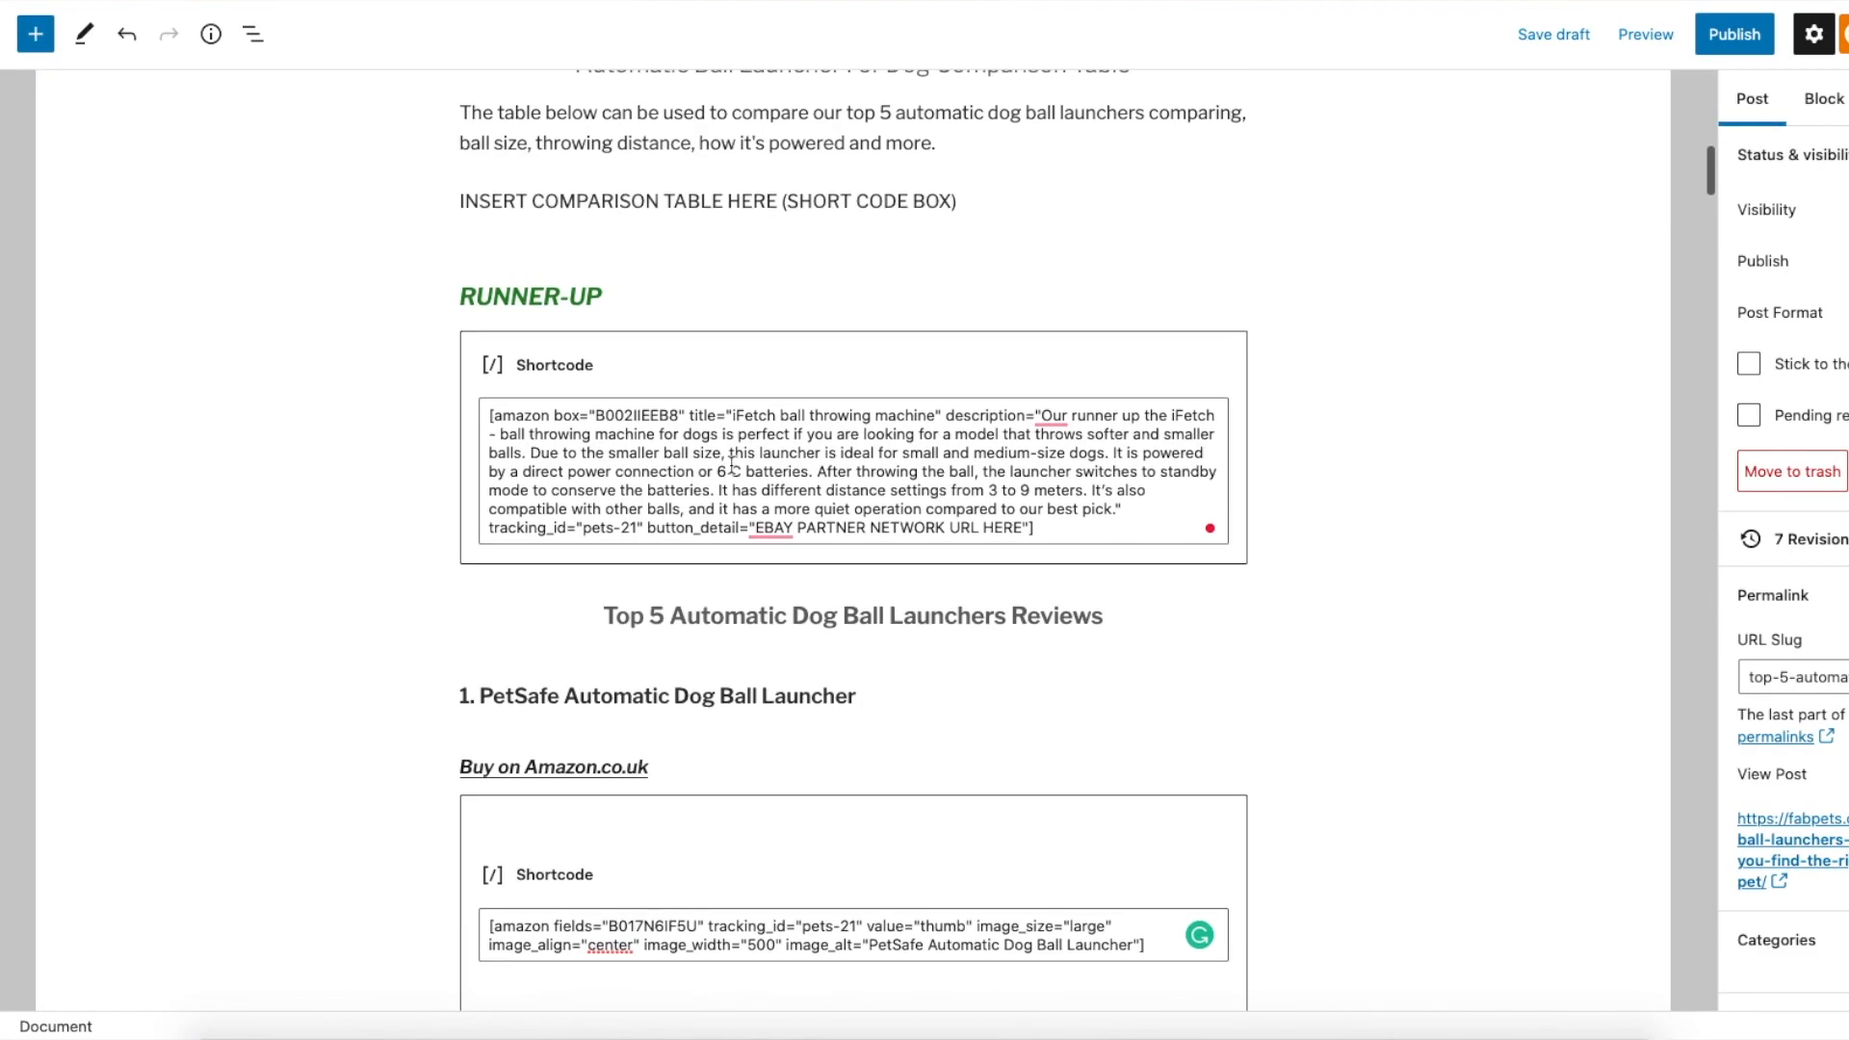
pyautogui.moveTo(596, 487); pyautogui.dragTo(675, 487)
pyautogui.hotkey('ctrl', 'v')
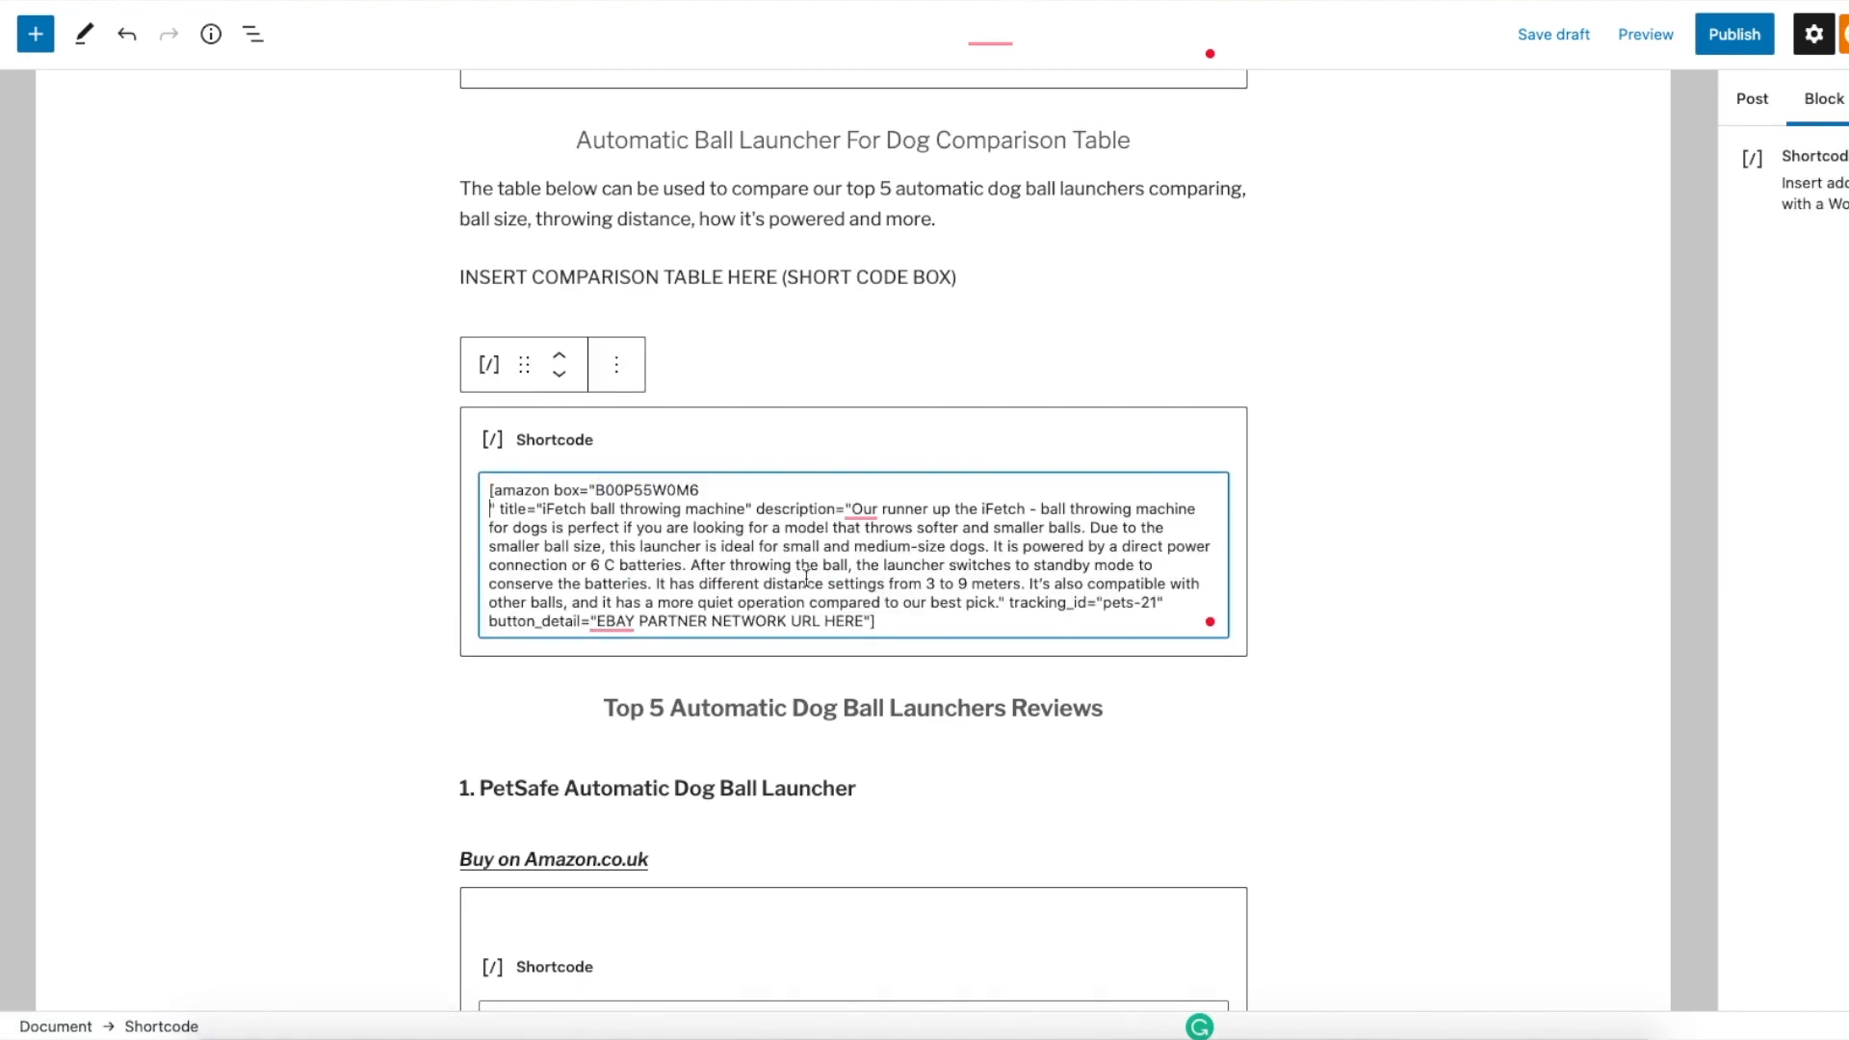
# Set the amazon fields code in the second review's image shortcode to "B00P55W0M6"
pyautogui.scroll(-20, 847, 524)
pyautogui.scroll(-3, 845, 637)
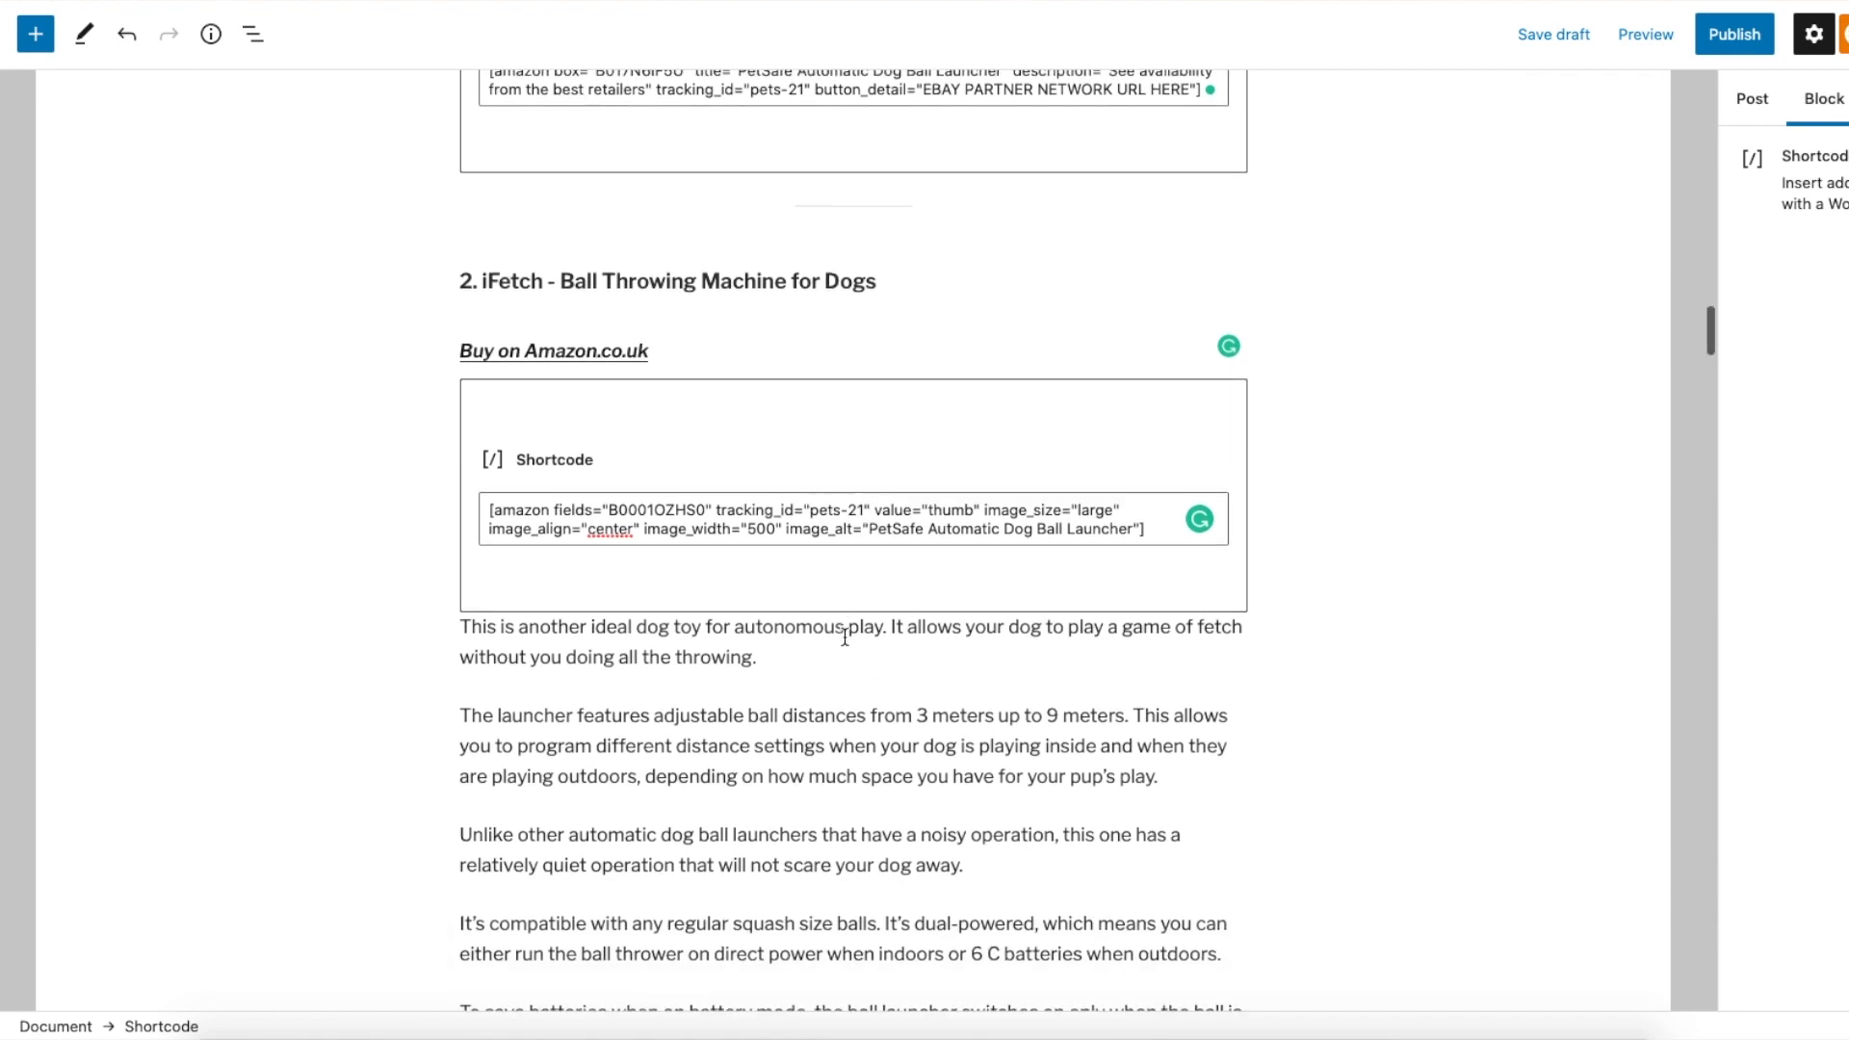
pyautogui.moveTo(609, 465); pyautogui.dragTo(703, 459)
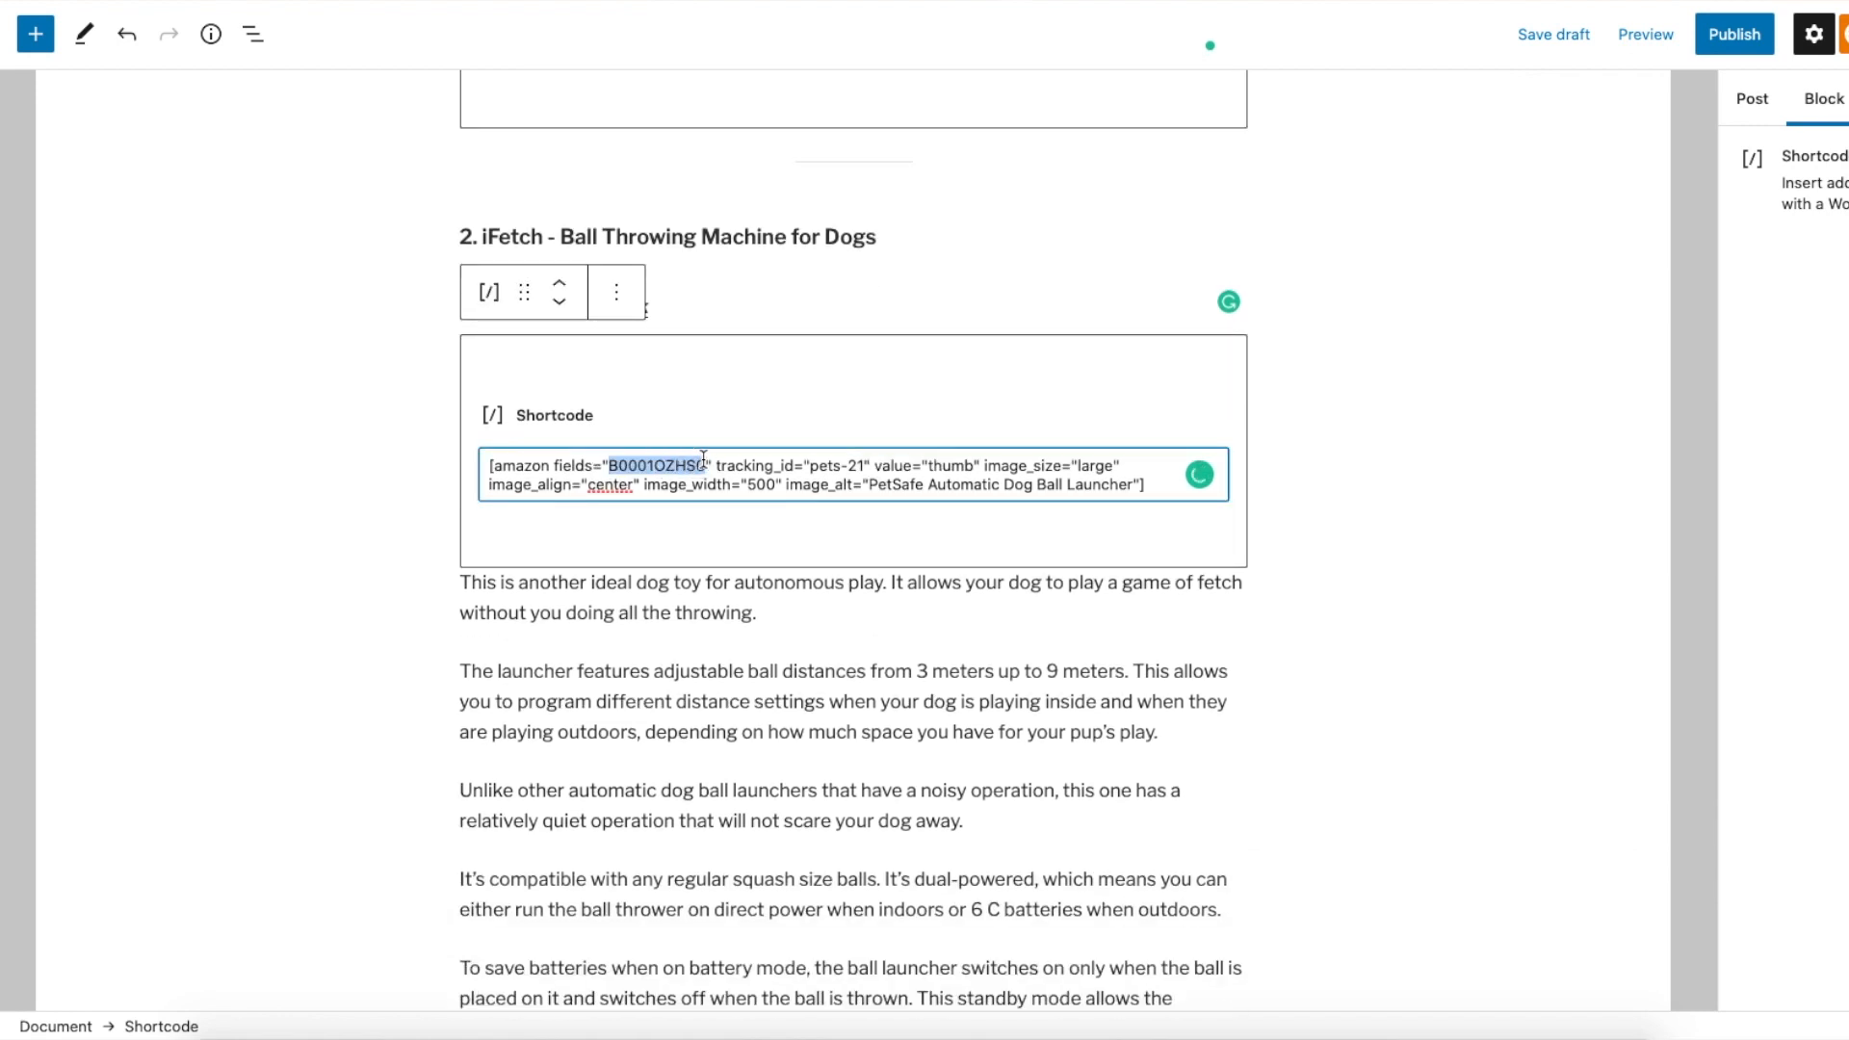
pyautogui.hotkey('ctrl', 'v')
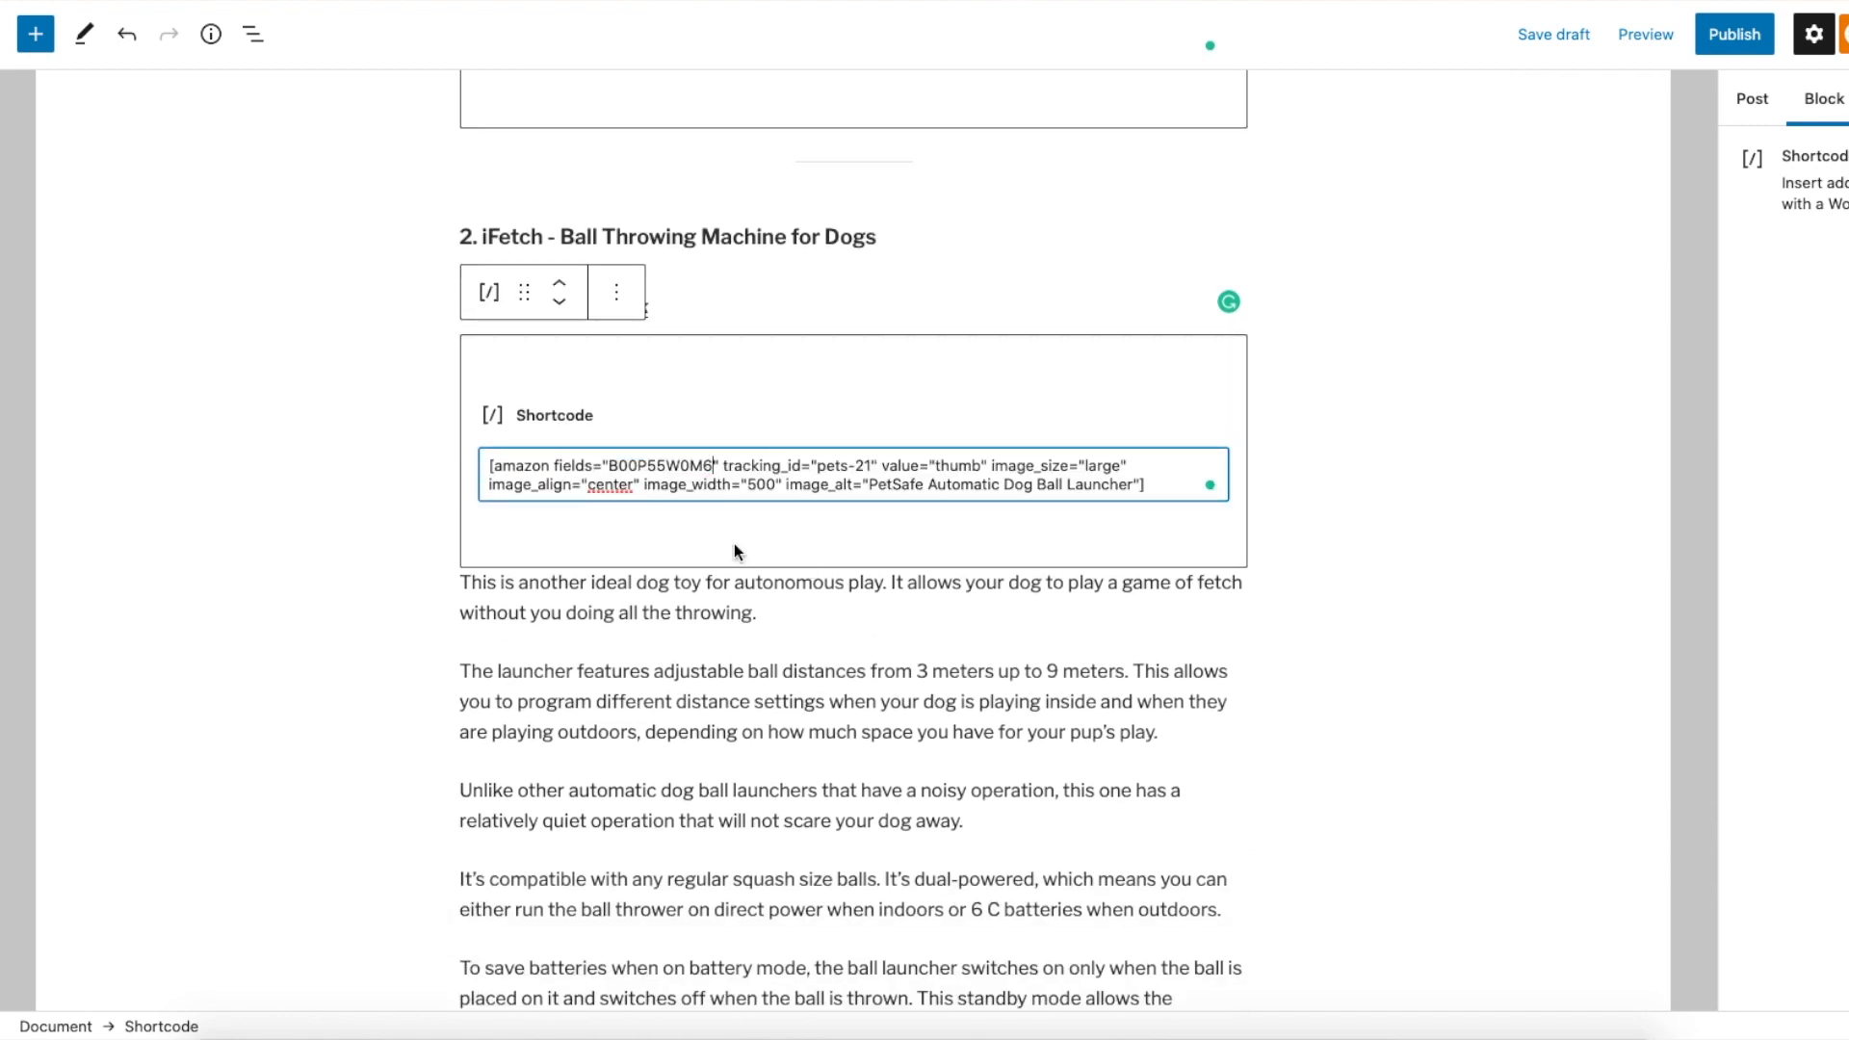
# Set the amazon box code in the second review's compare prices shortcode to "B00P55W0M6"
pyautogui.scroll(-15, 734, 543)
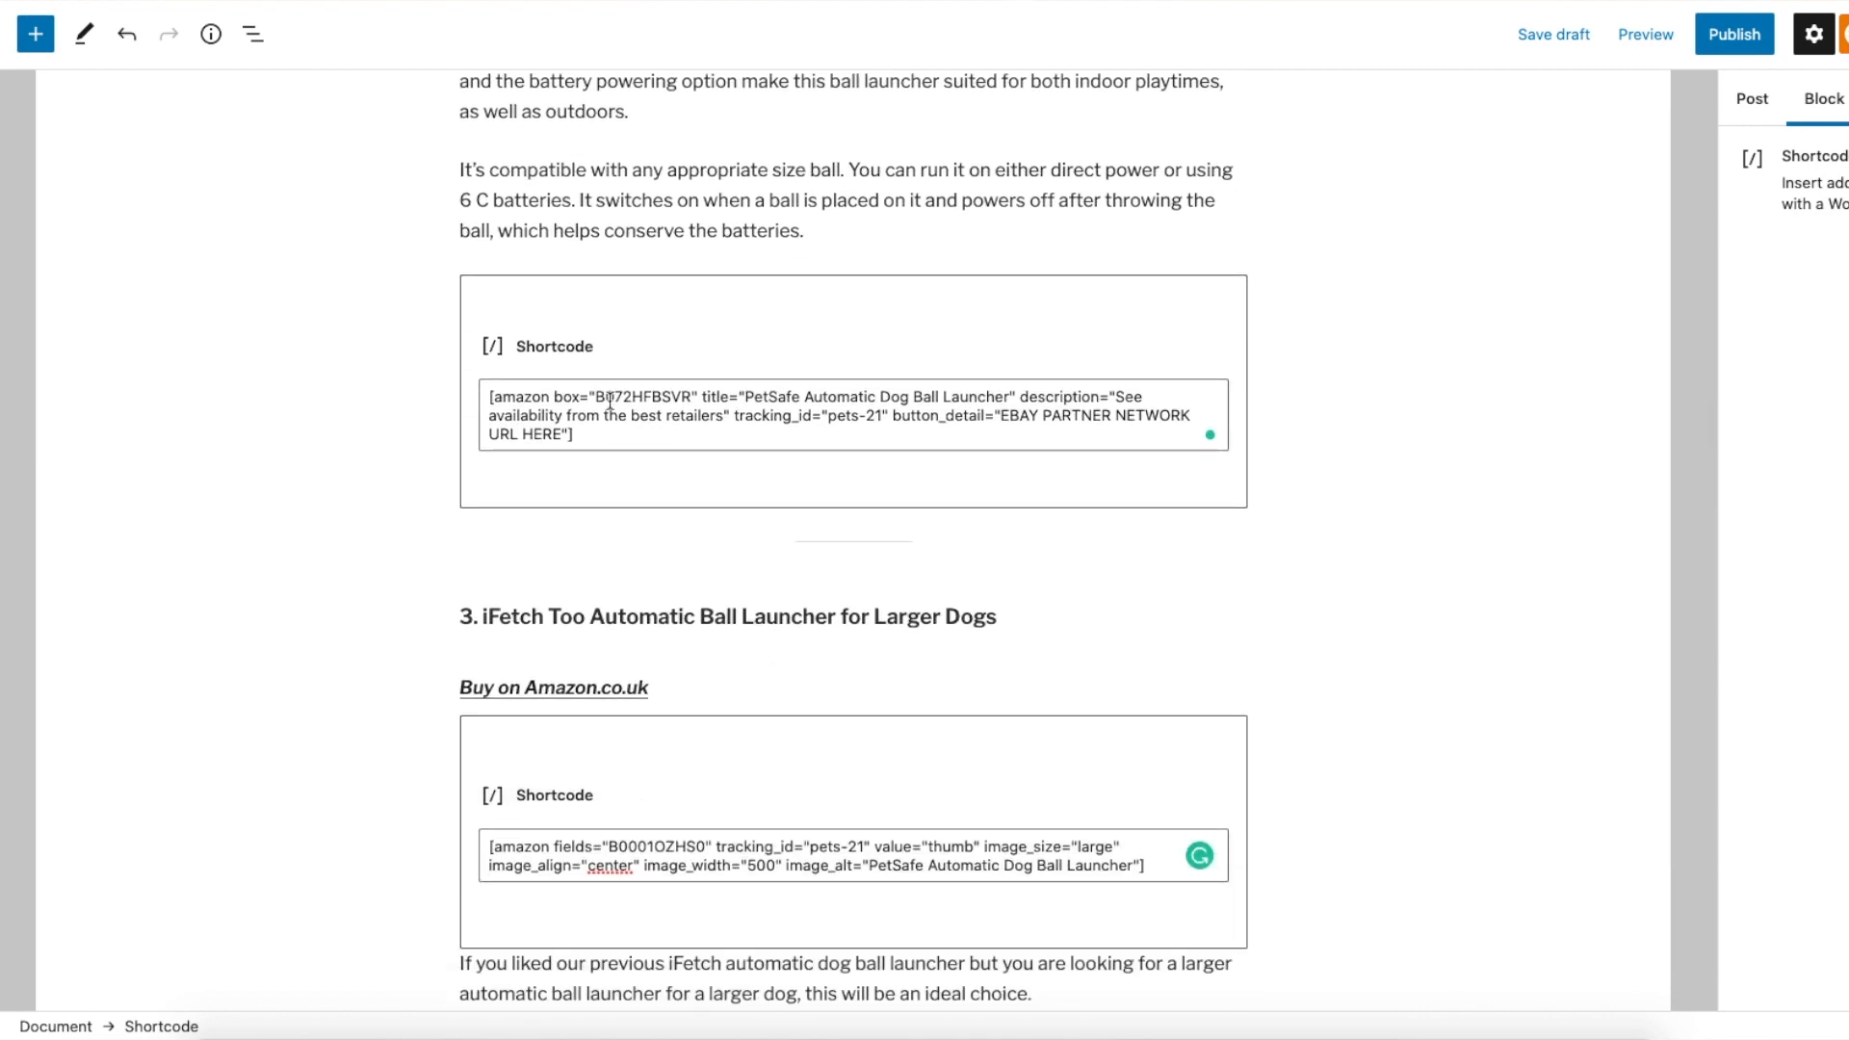
pyautogui.moveTo(595, 395); pyautogui.dragTo(689, 393)
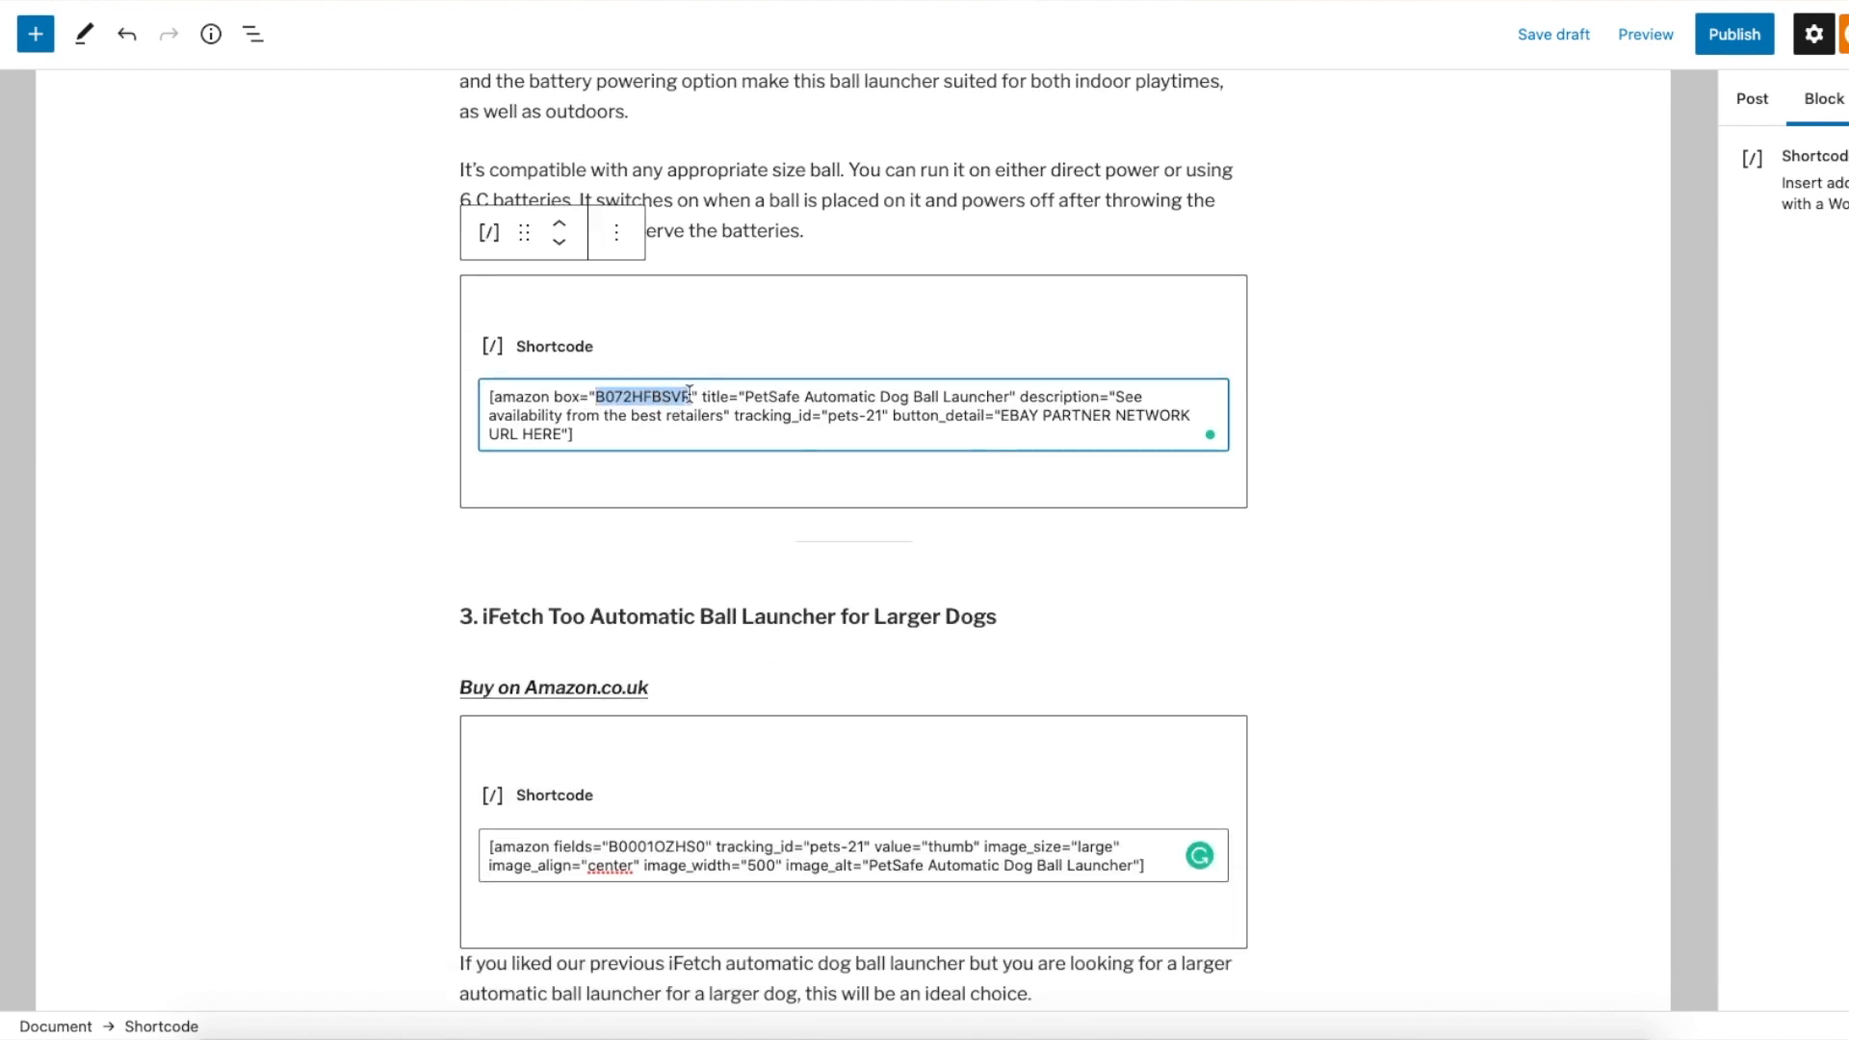
pyautogui.hotkey('ctrl', 'v')
pyautogui.click(1369, 359)
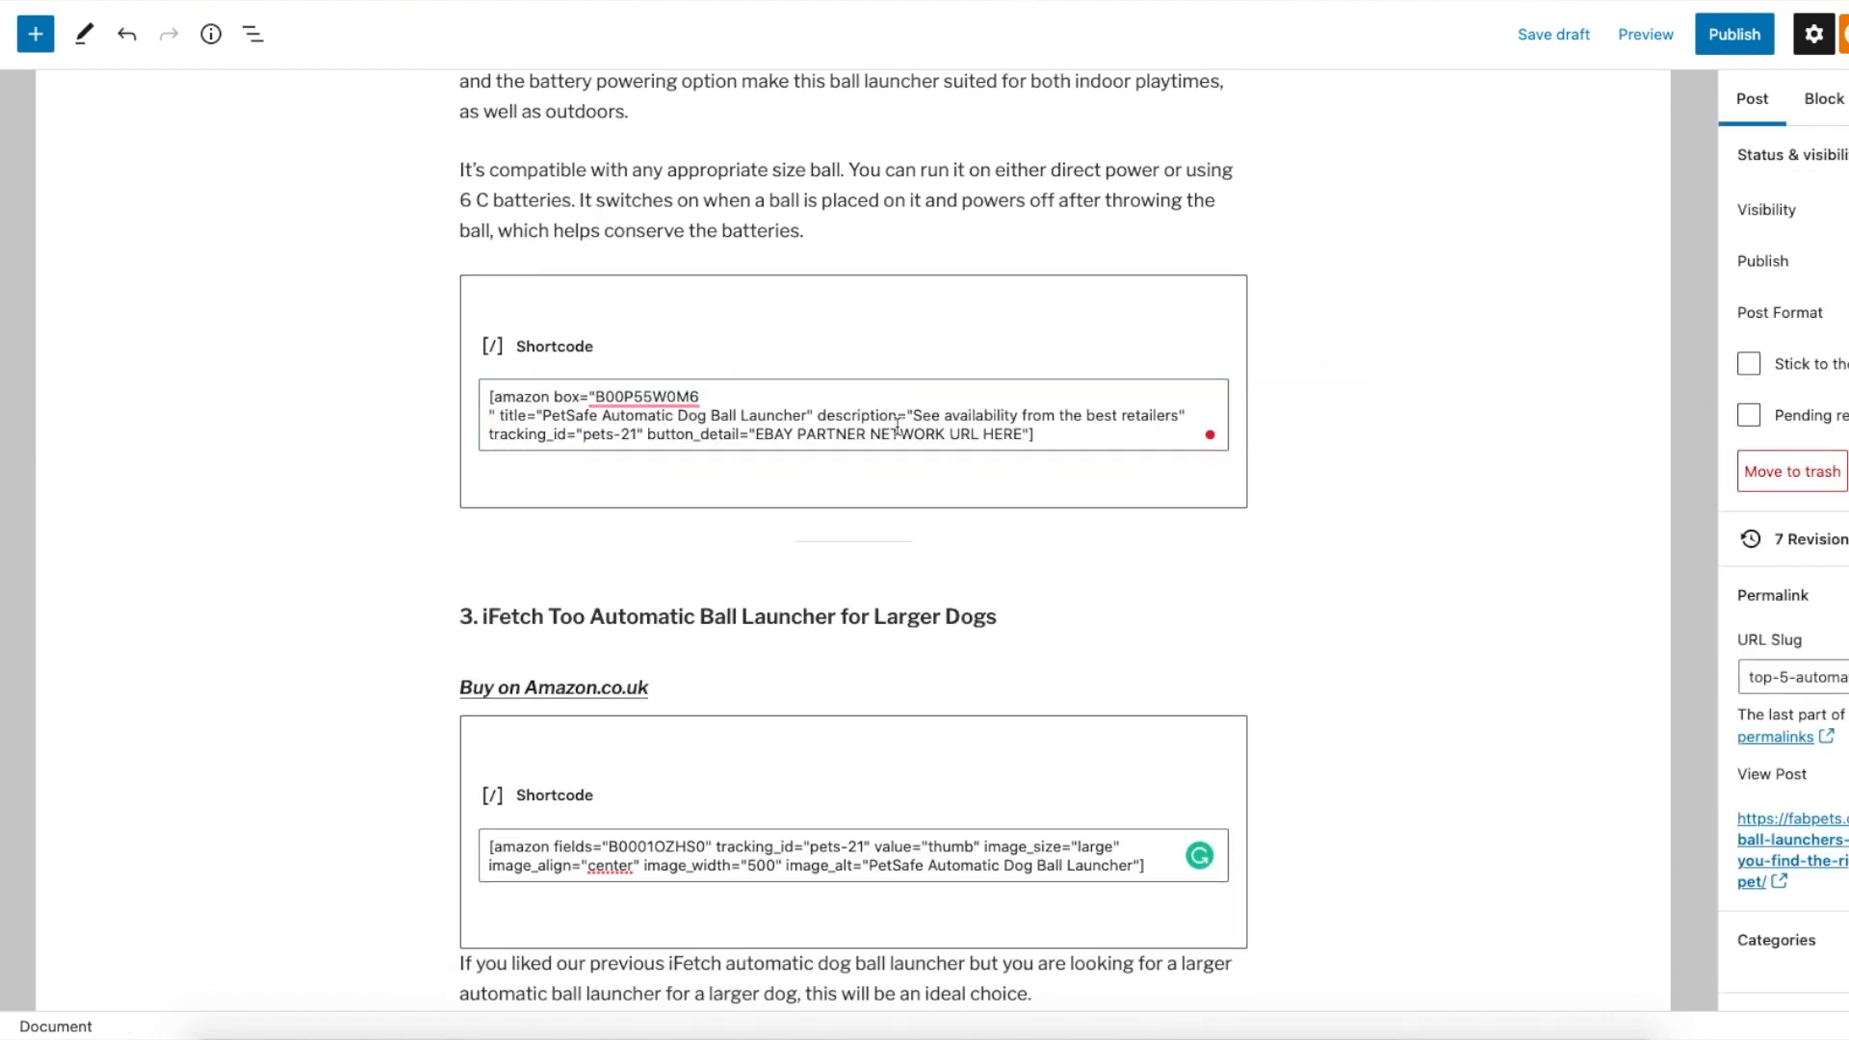
# Examine the third review's Amazon link and the code in its image shortcode
pyautogui.scroll(-3, 896, 429)
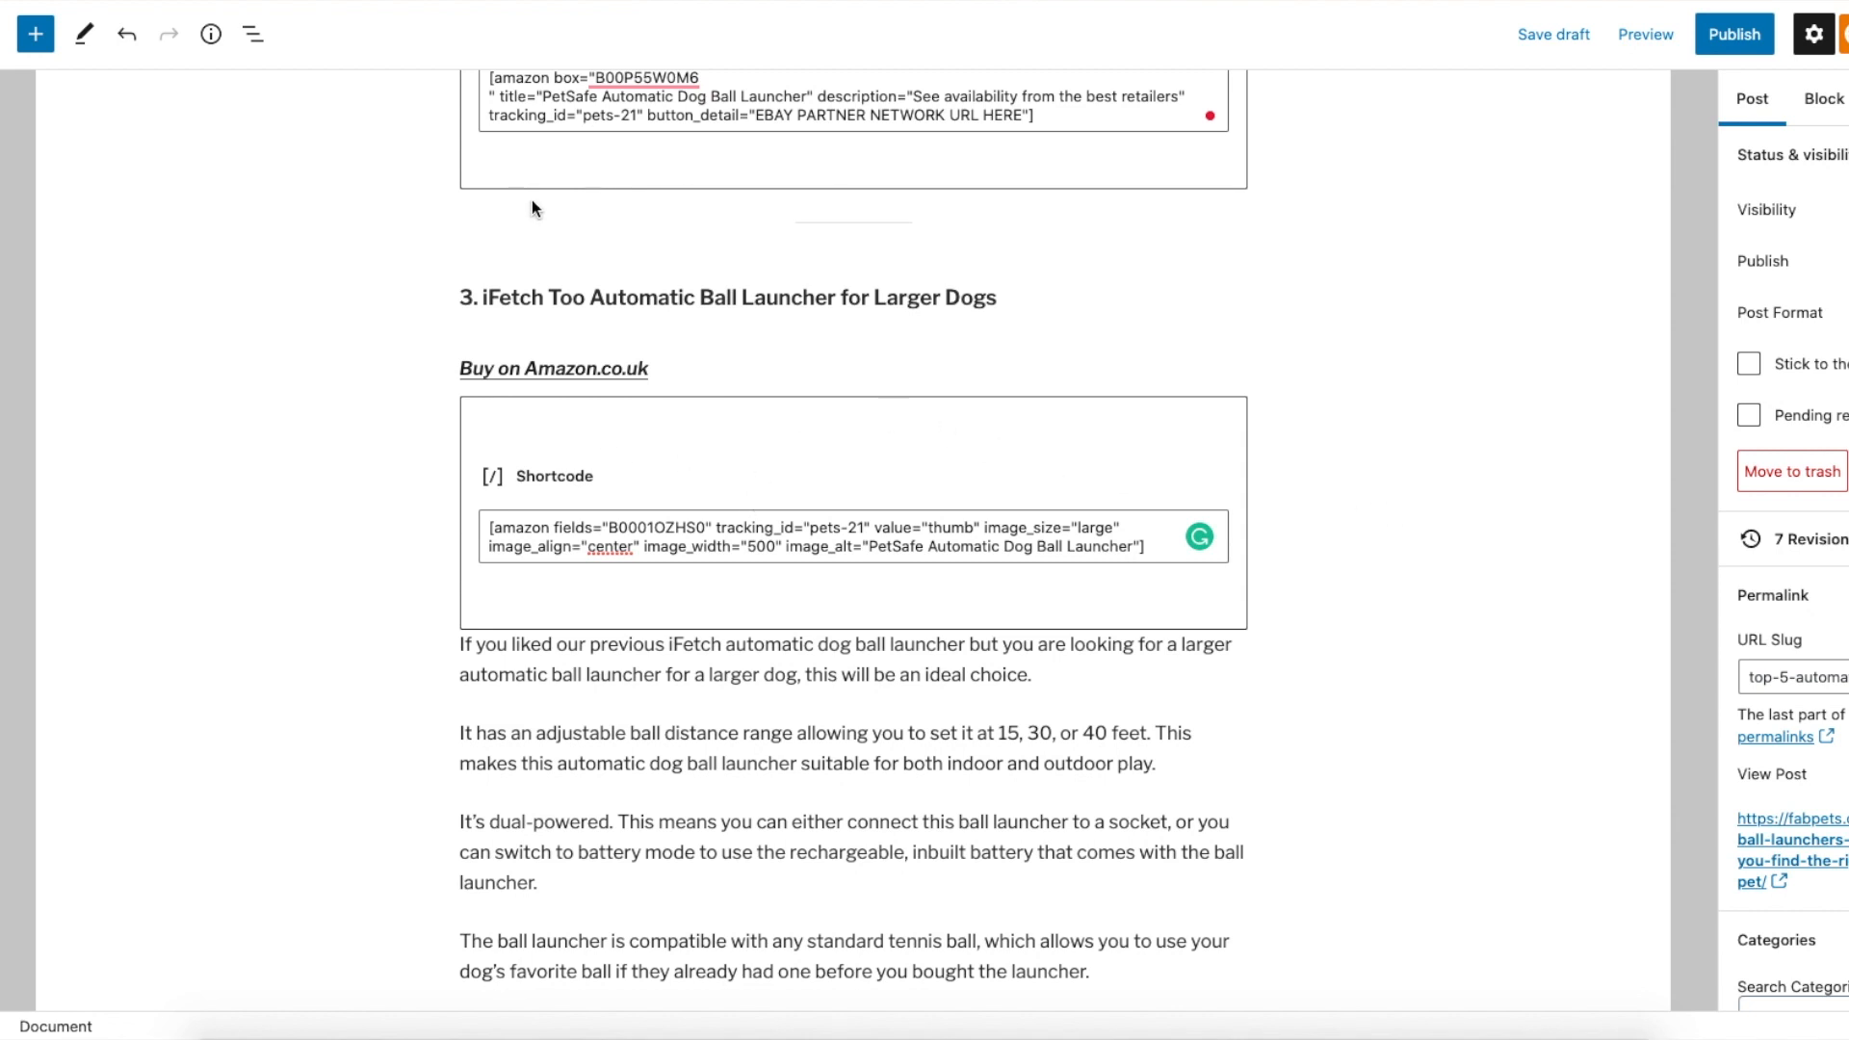
pyautogui.moveTo(608, 526); pyautogui.dragTo(710, 528)
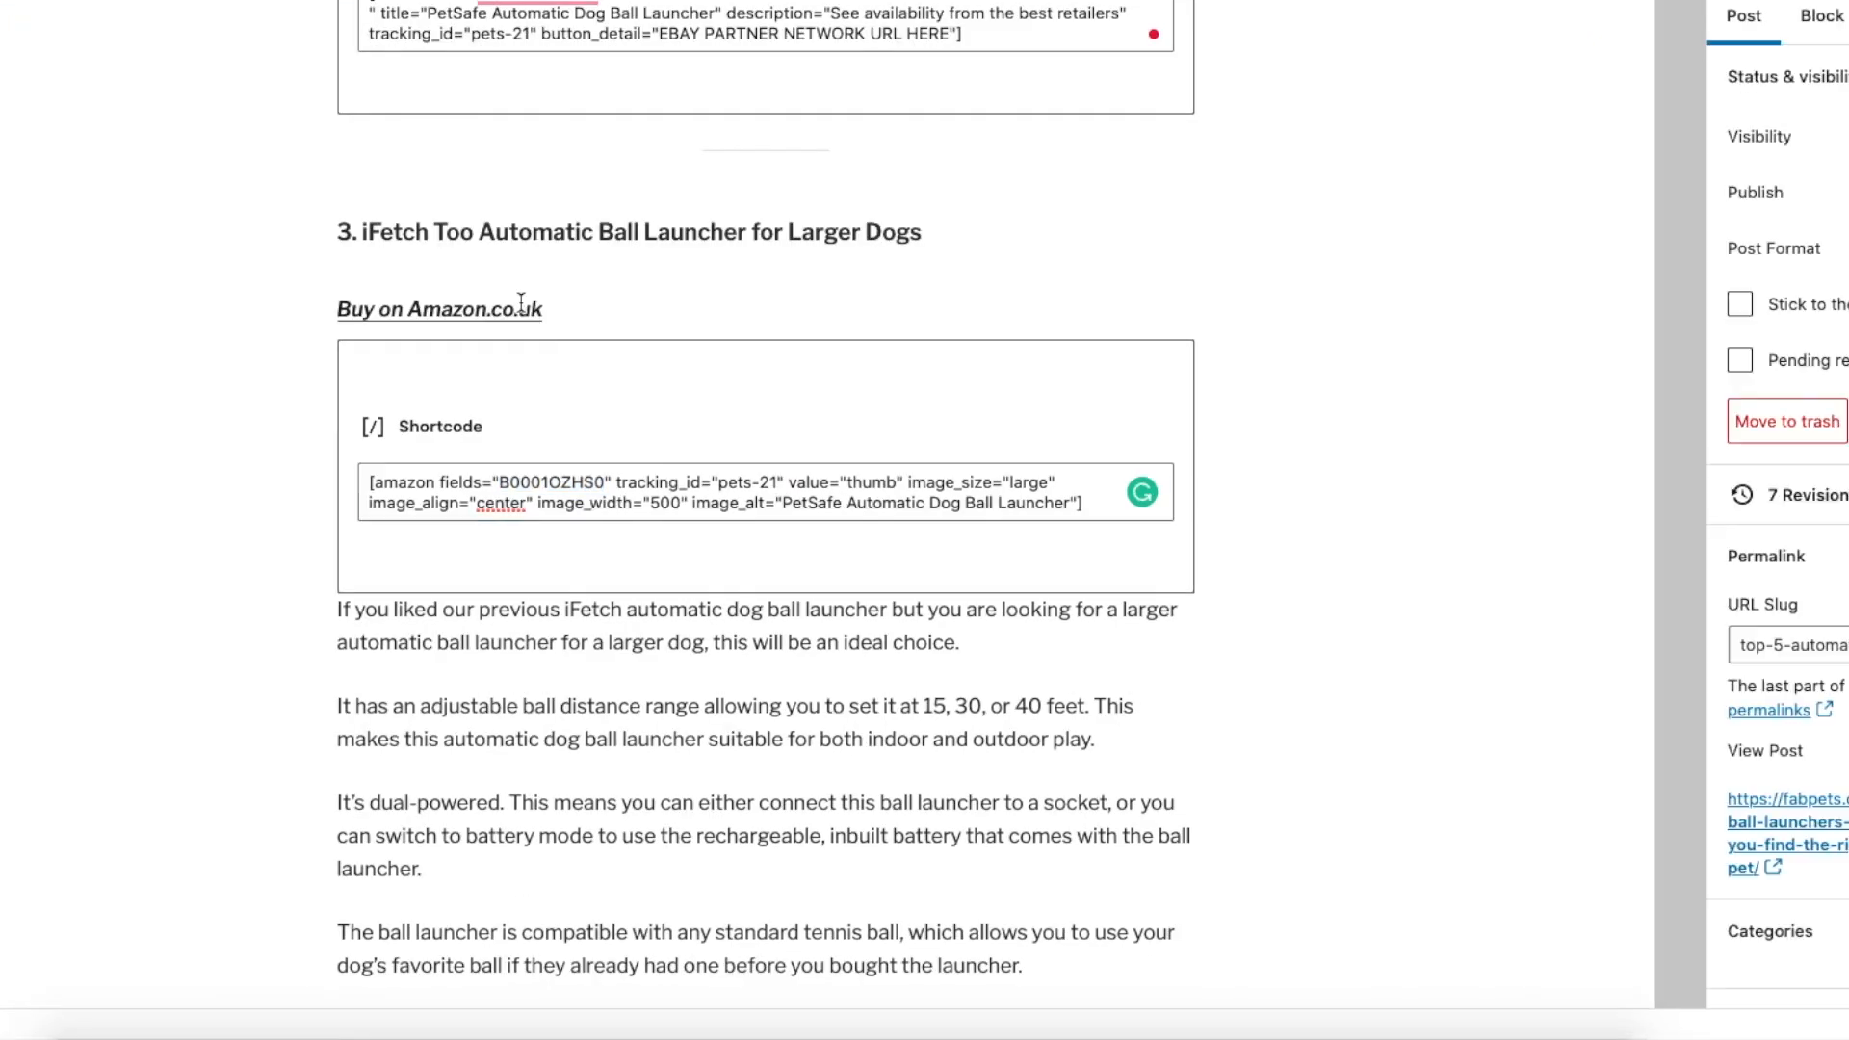
pyautogui.click(521, 302)
pyautogui.moveTo(485, 643); pyautogui.dragTo(590, 637)
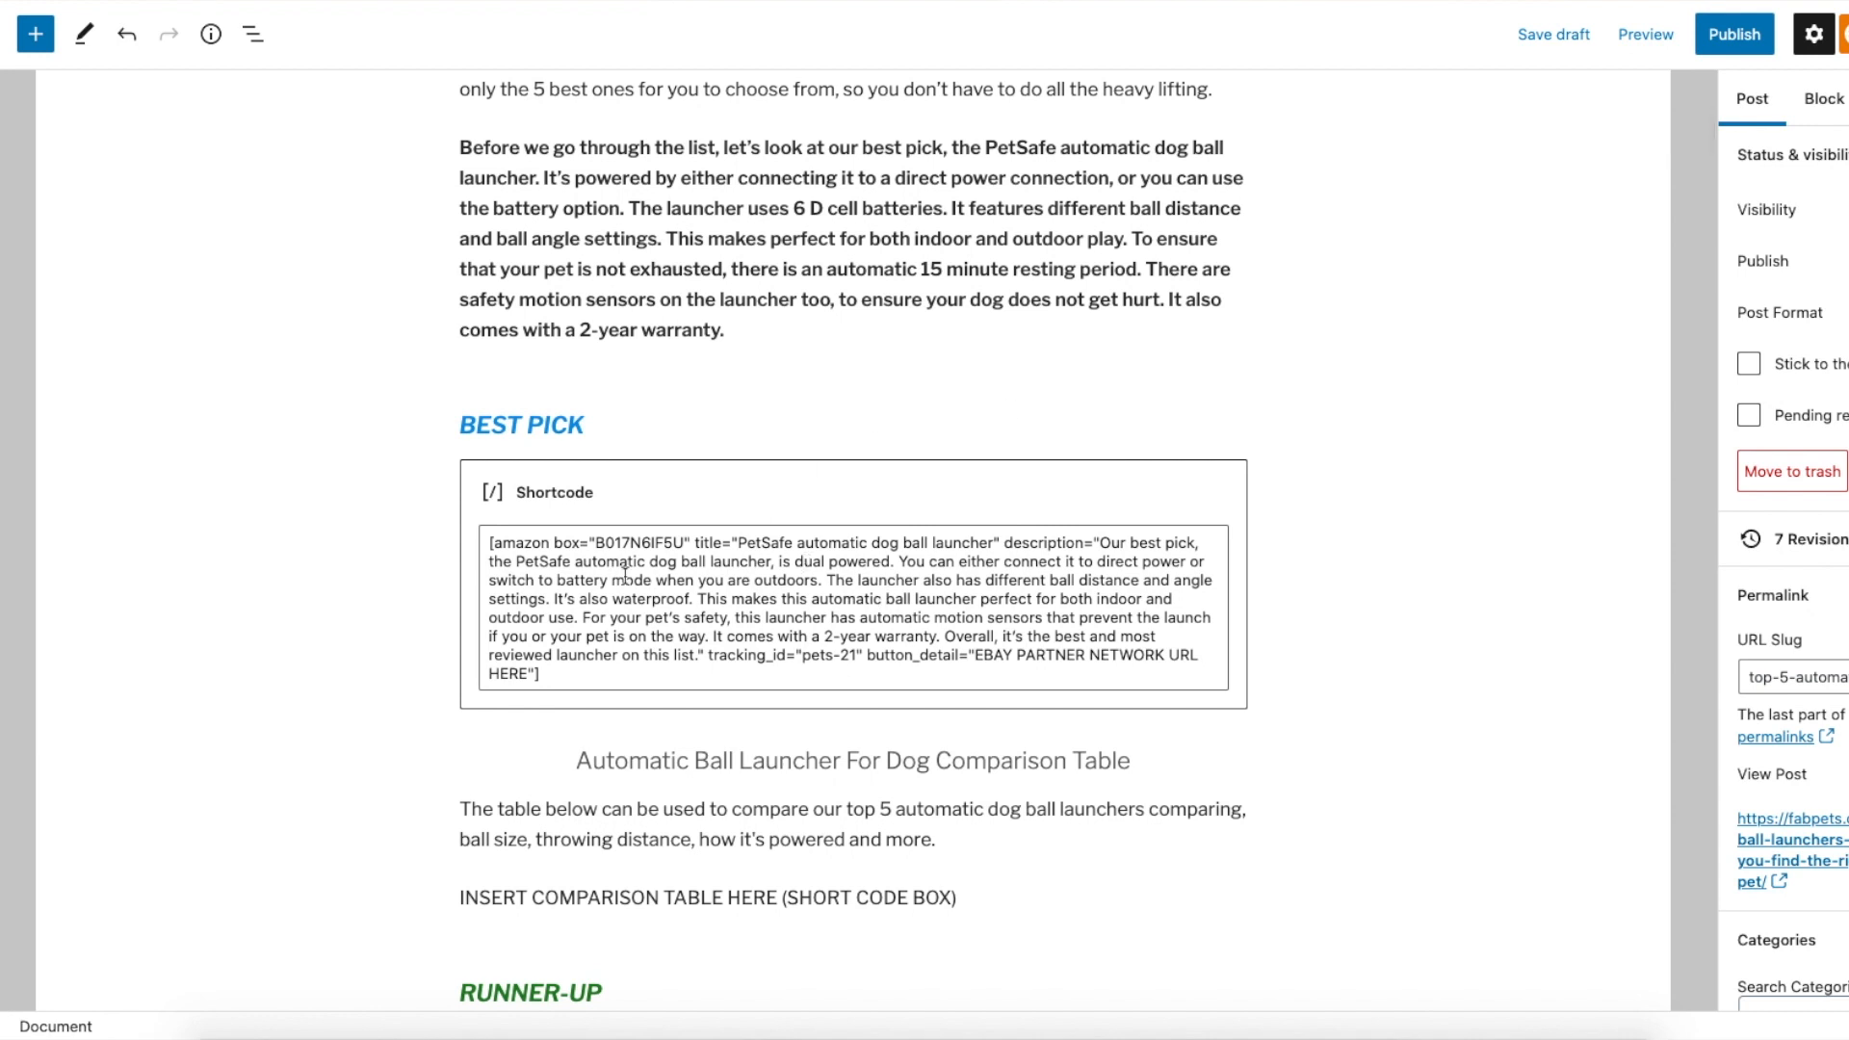
# Review the product descriptions inside the "BEST PICK" and "RUNNER-UP" shortcodes
pyautogui.moveTo(625, 575); pyautogui.dragTo(862, 627)
pyautogui.click(914, 593)
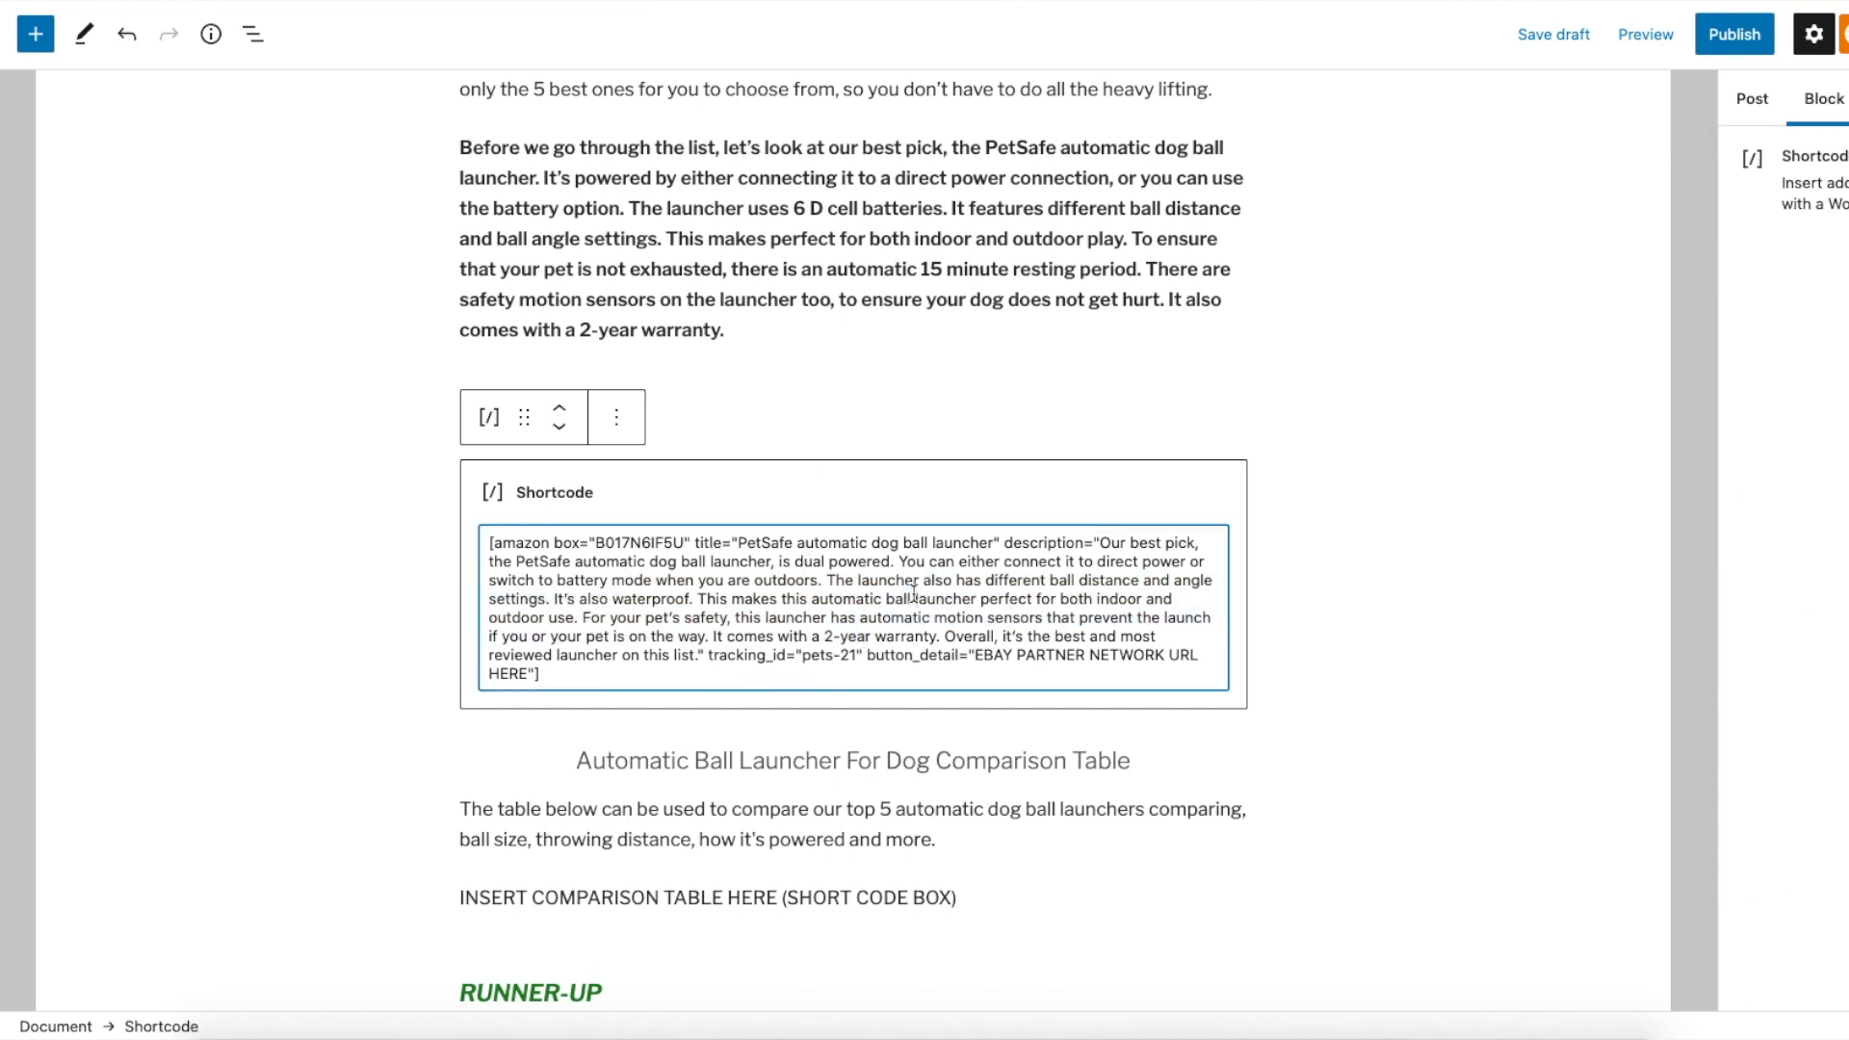
pyautogui.click(1501, 438)
pyautogui.moveTo(758, 565); pyautogui.dragTo(853, 638)
pyautogui.scroll(-5, 853, 638)
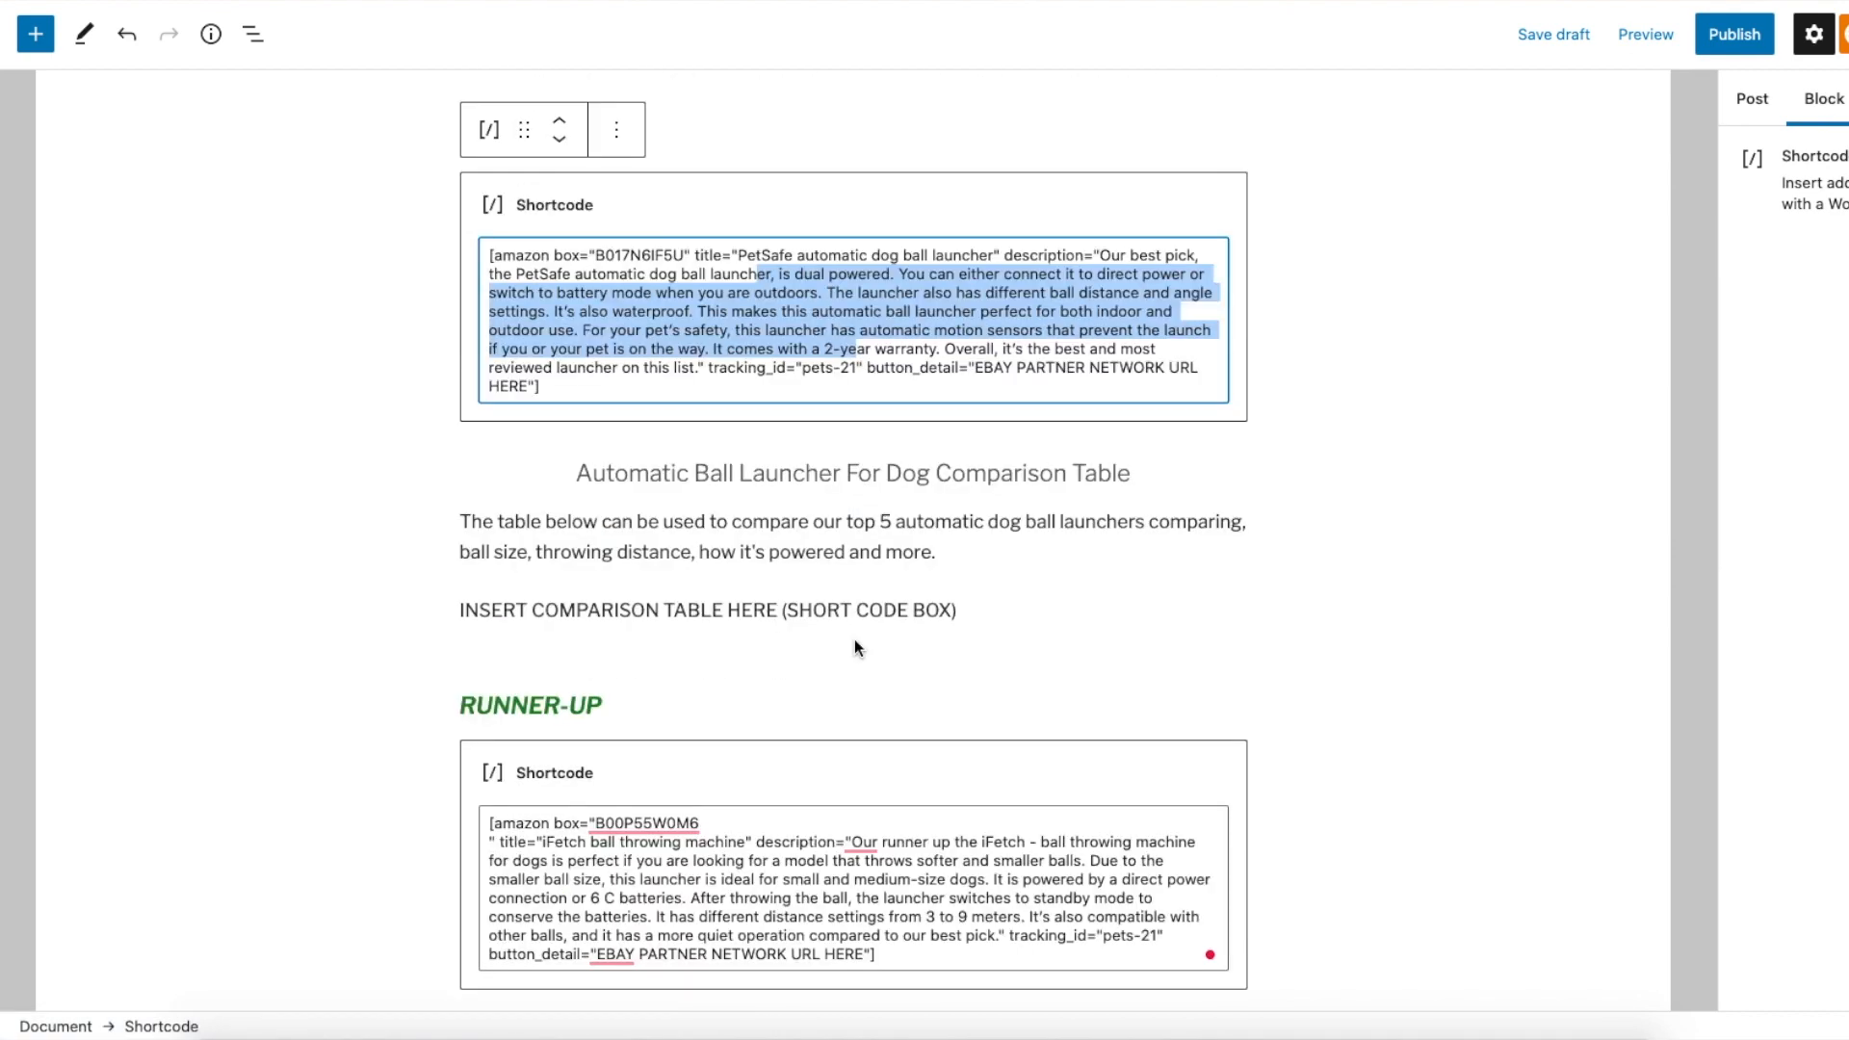
pyautogui.moveTo(749, 609); pyautogui.dragTo(849, 682)
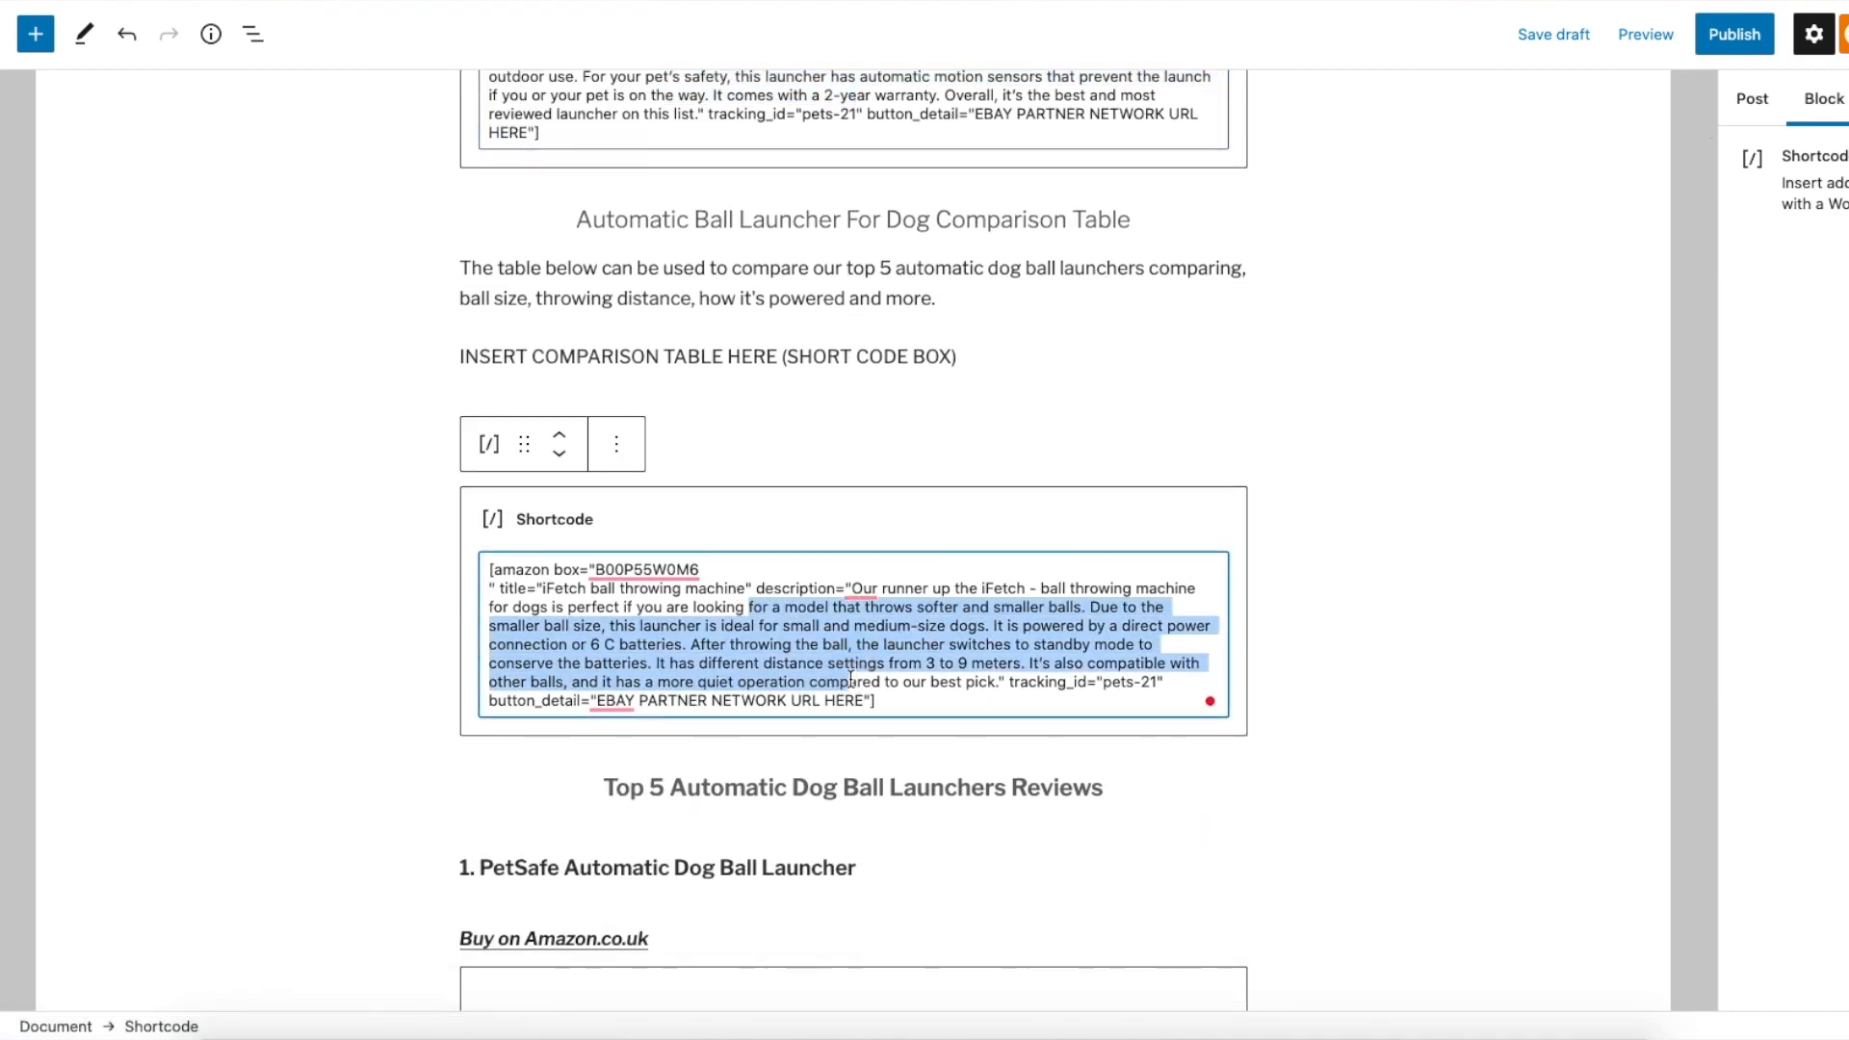
pyautogui.scroll(-2, 849, 678)
pyautogui.scroll(-3, 1034, 760)
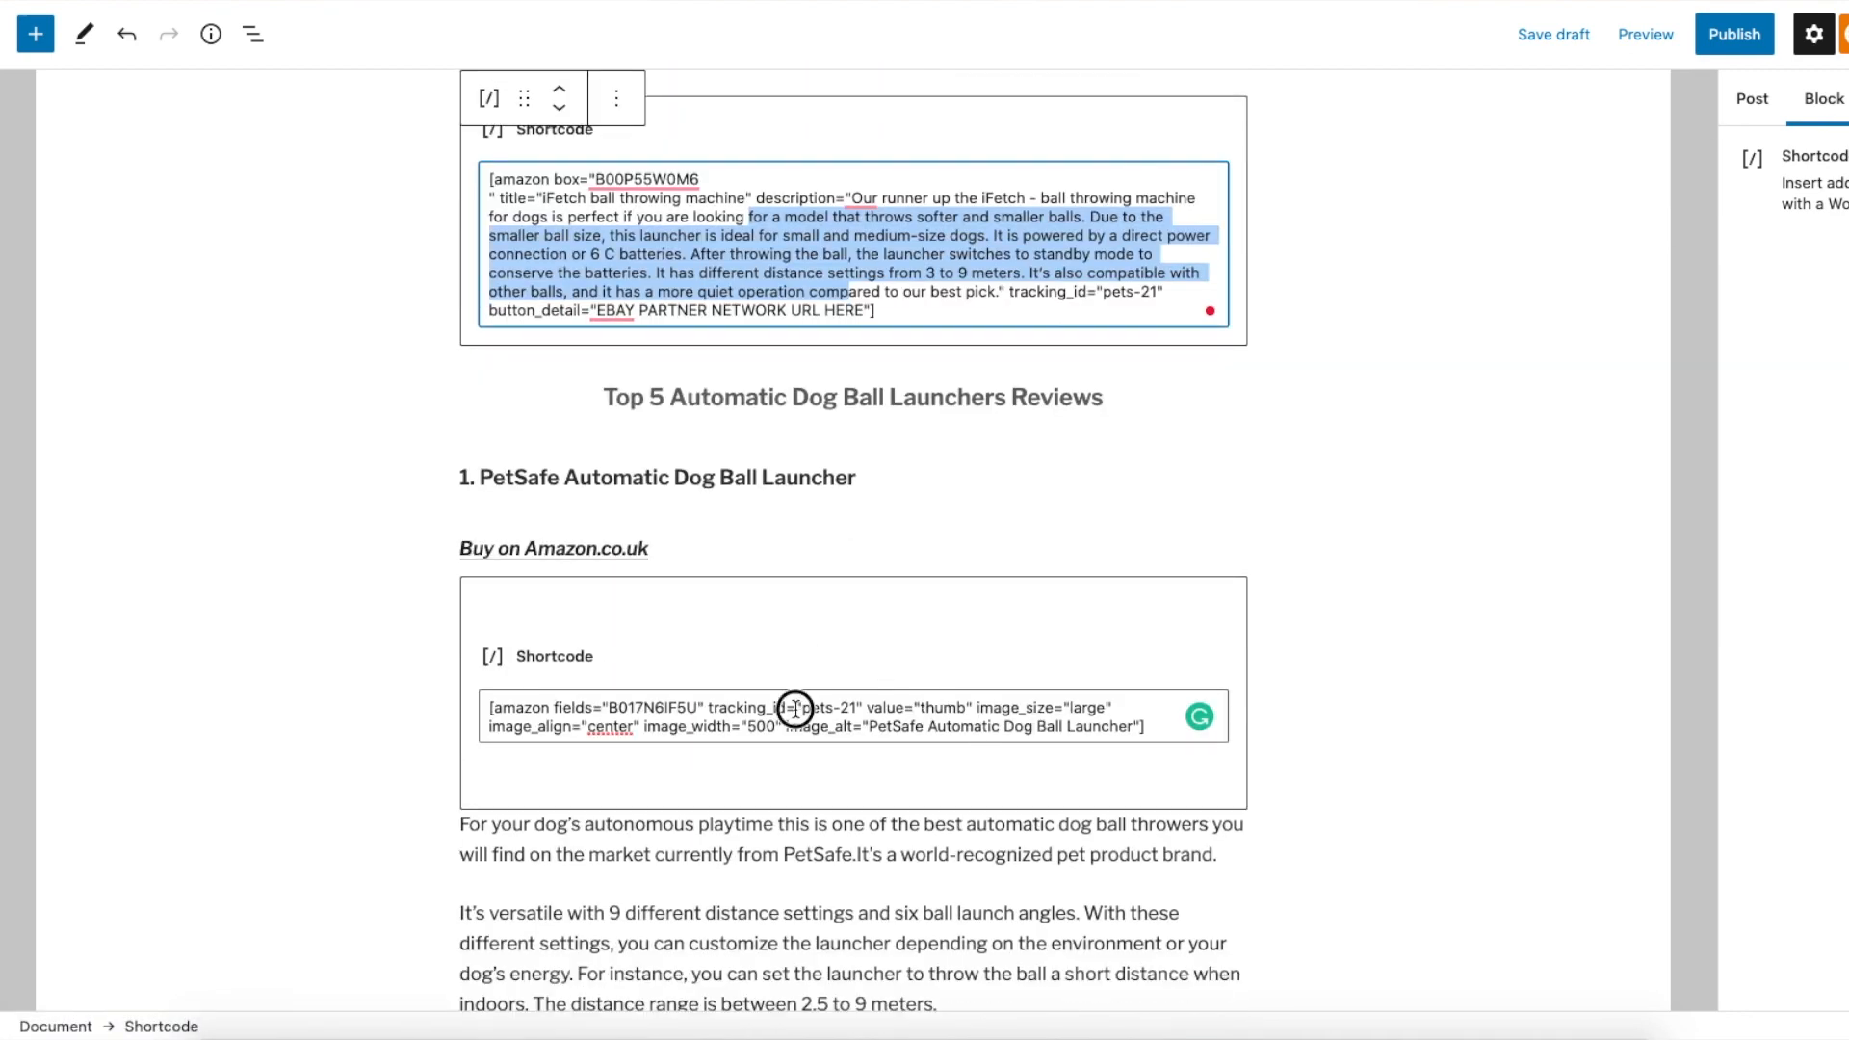
# Review the first review's image and compare prices shortcodes, and the eBay Partner Network URL placeholder in the "BEST PICK" shortcode
pyautogui.moveTo(796, 710); pyautogui.dragTo(927, 731)
pyautogui.click(928, 731)
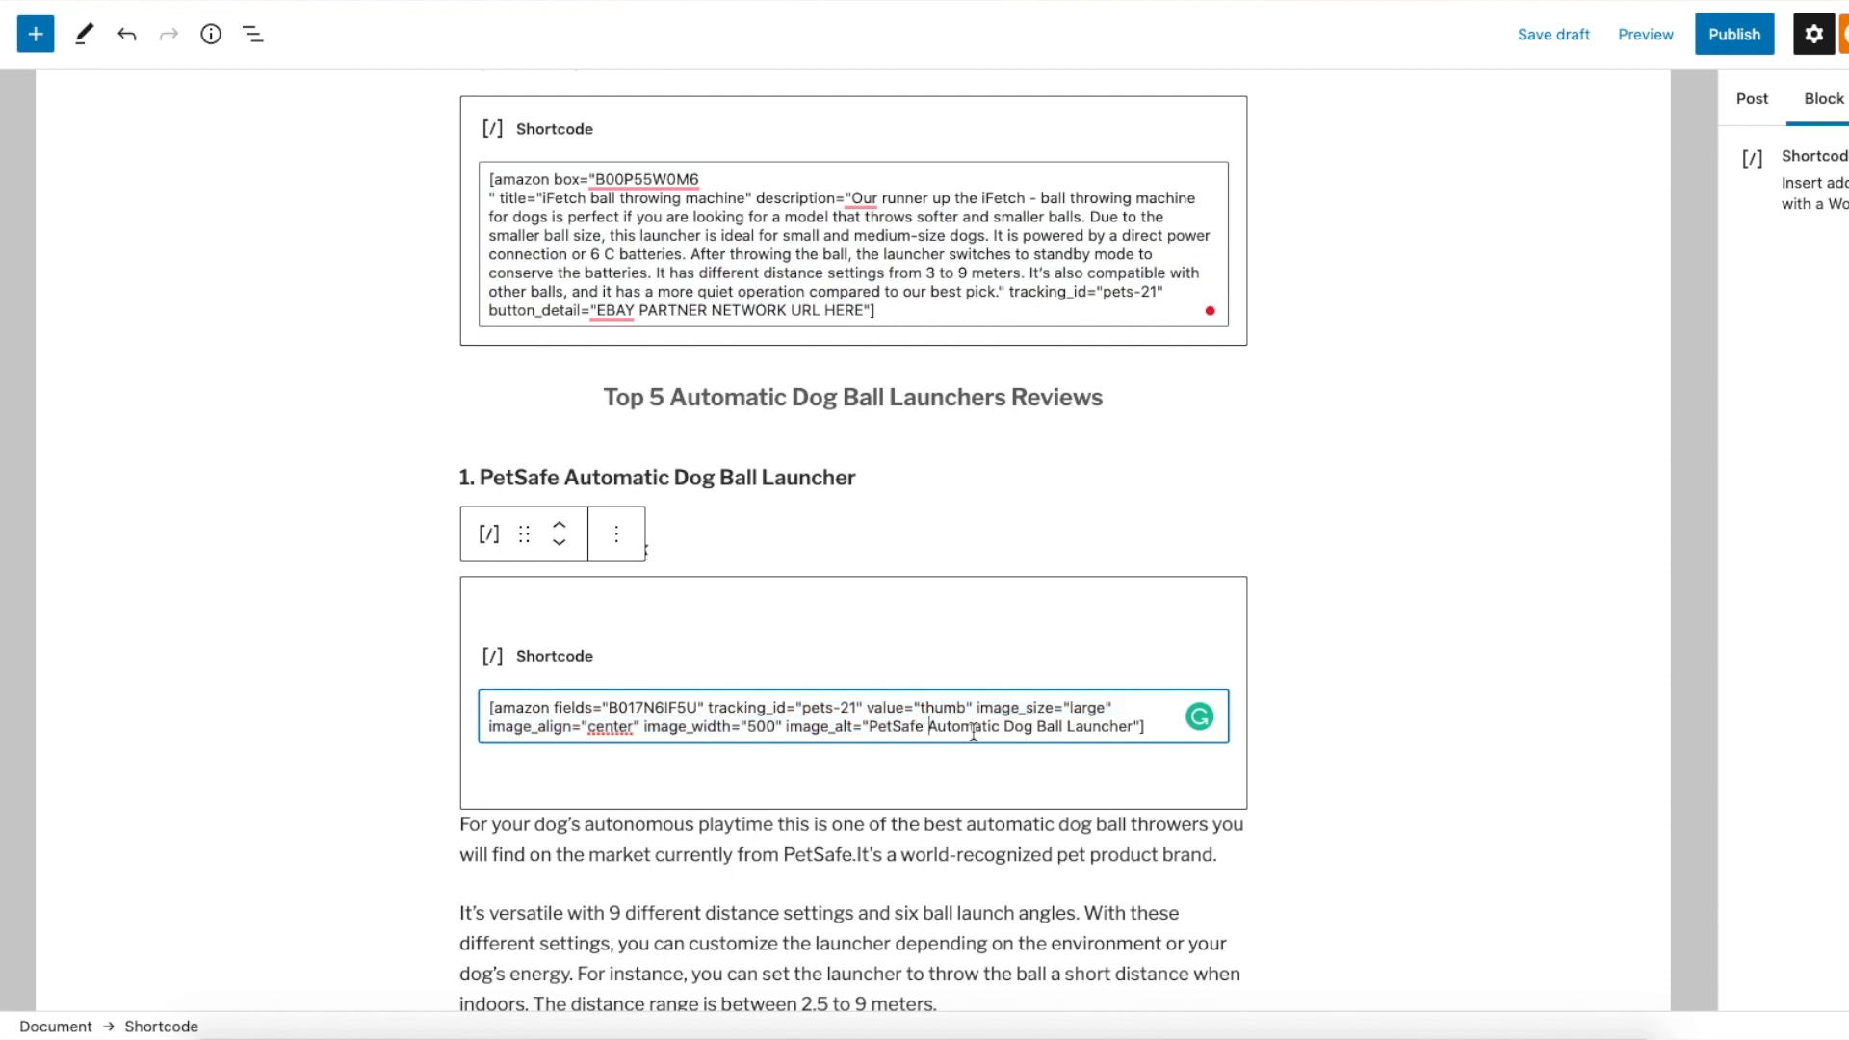
pyautogui.scroll(-15, 974, 730)
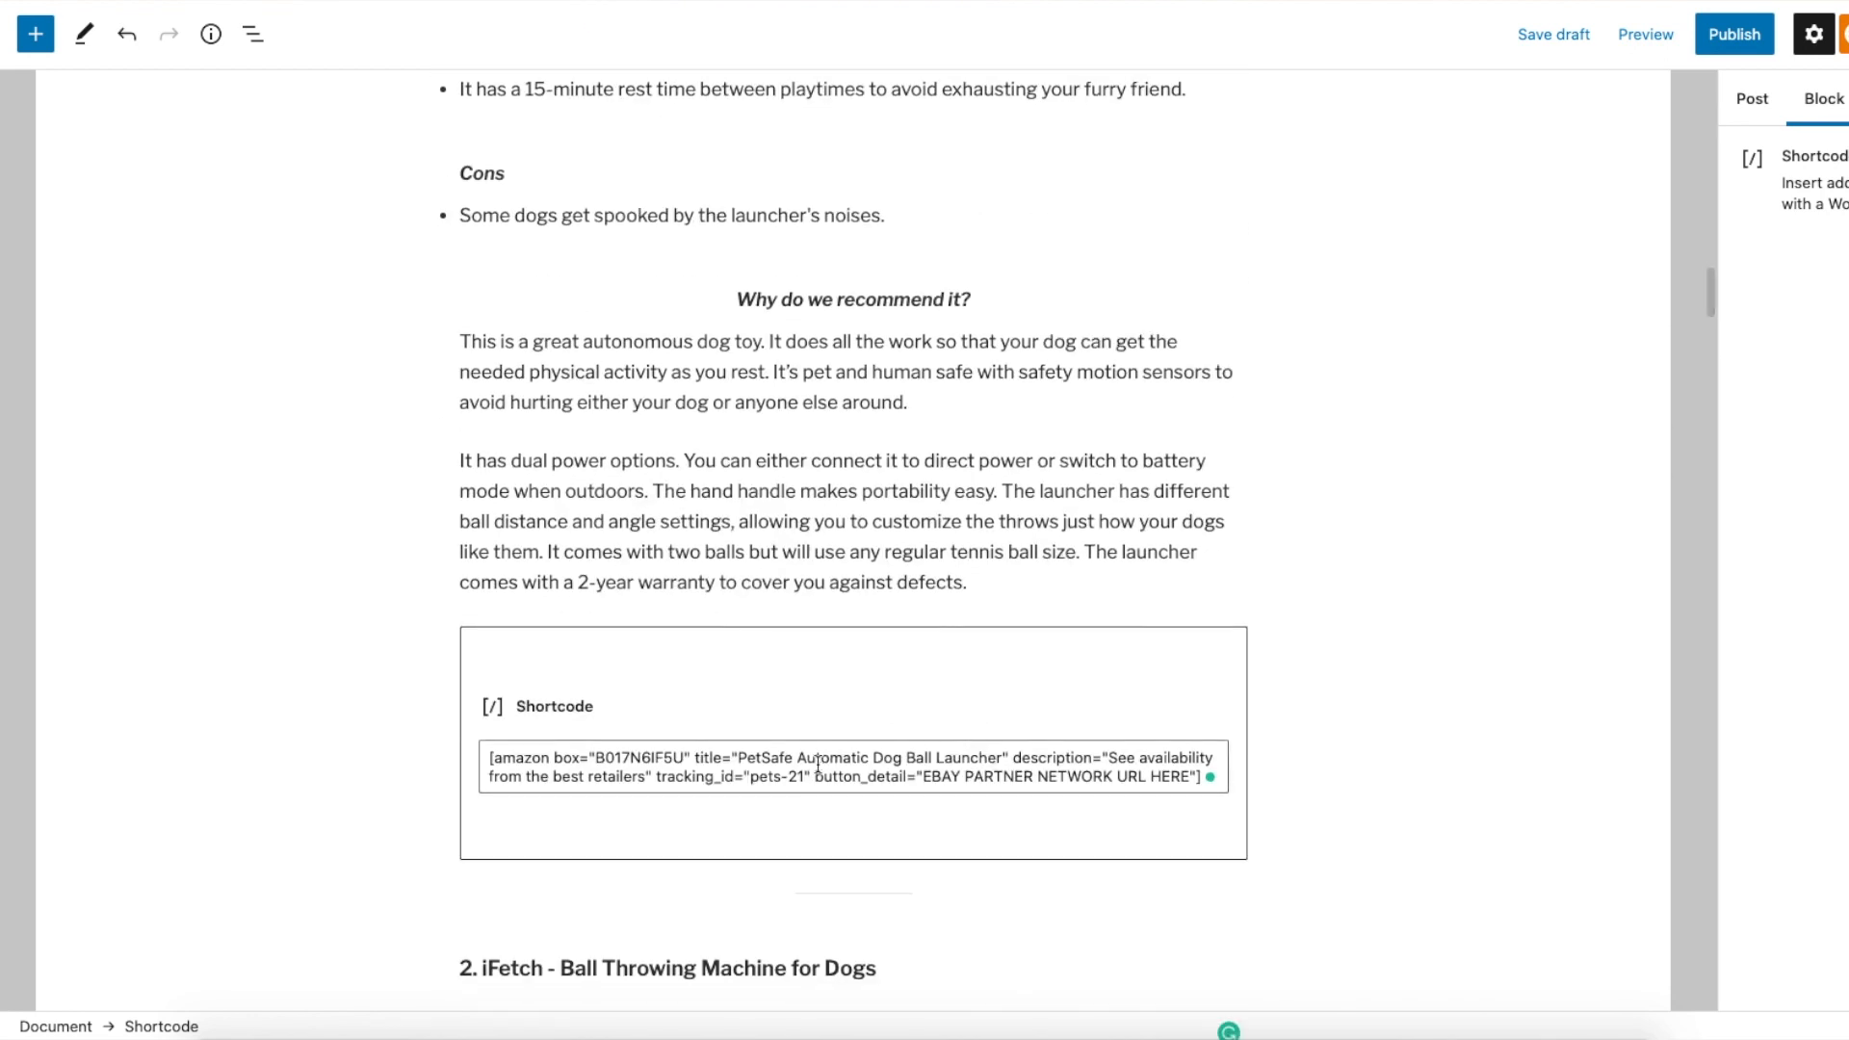
pyautogui.moveTo(737, 757); pyautogui.dragTo(1003, 753)
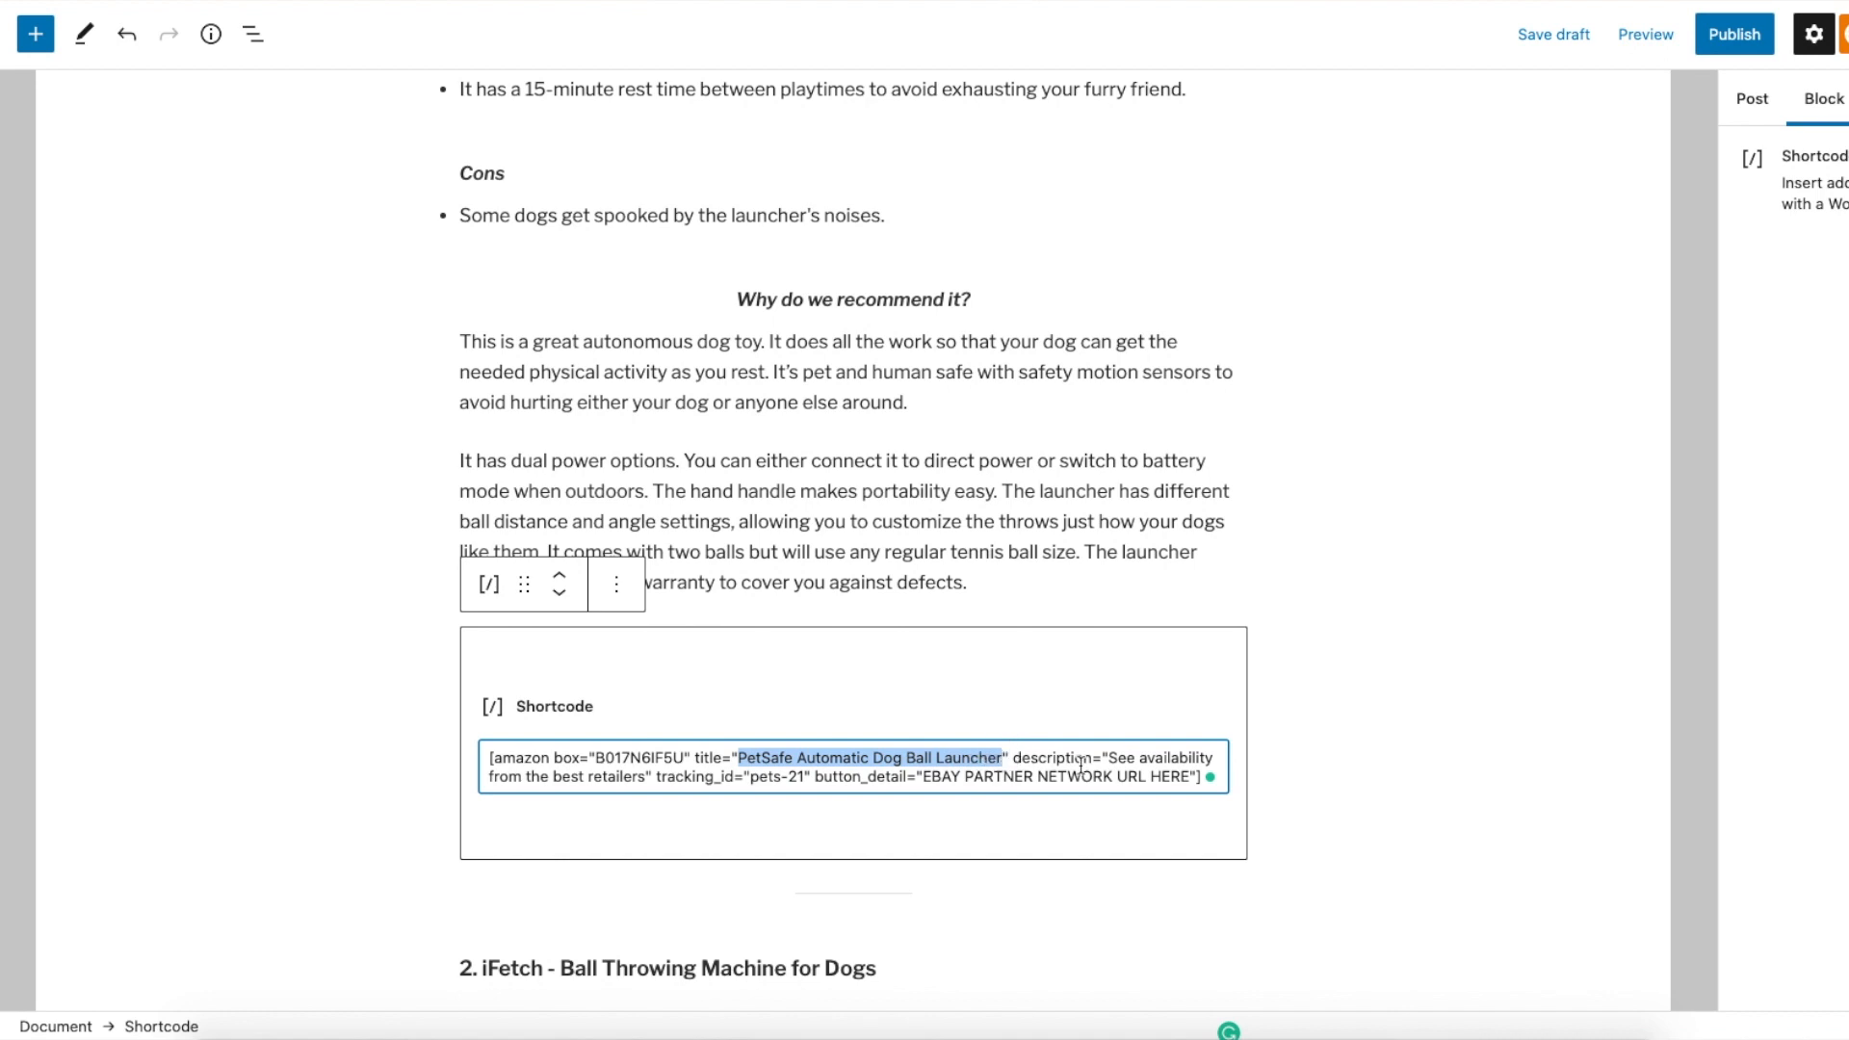
pyautogui.click(1033, 776)
pyautogui.click(1066, 772)
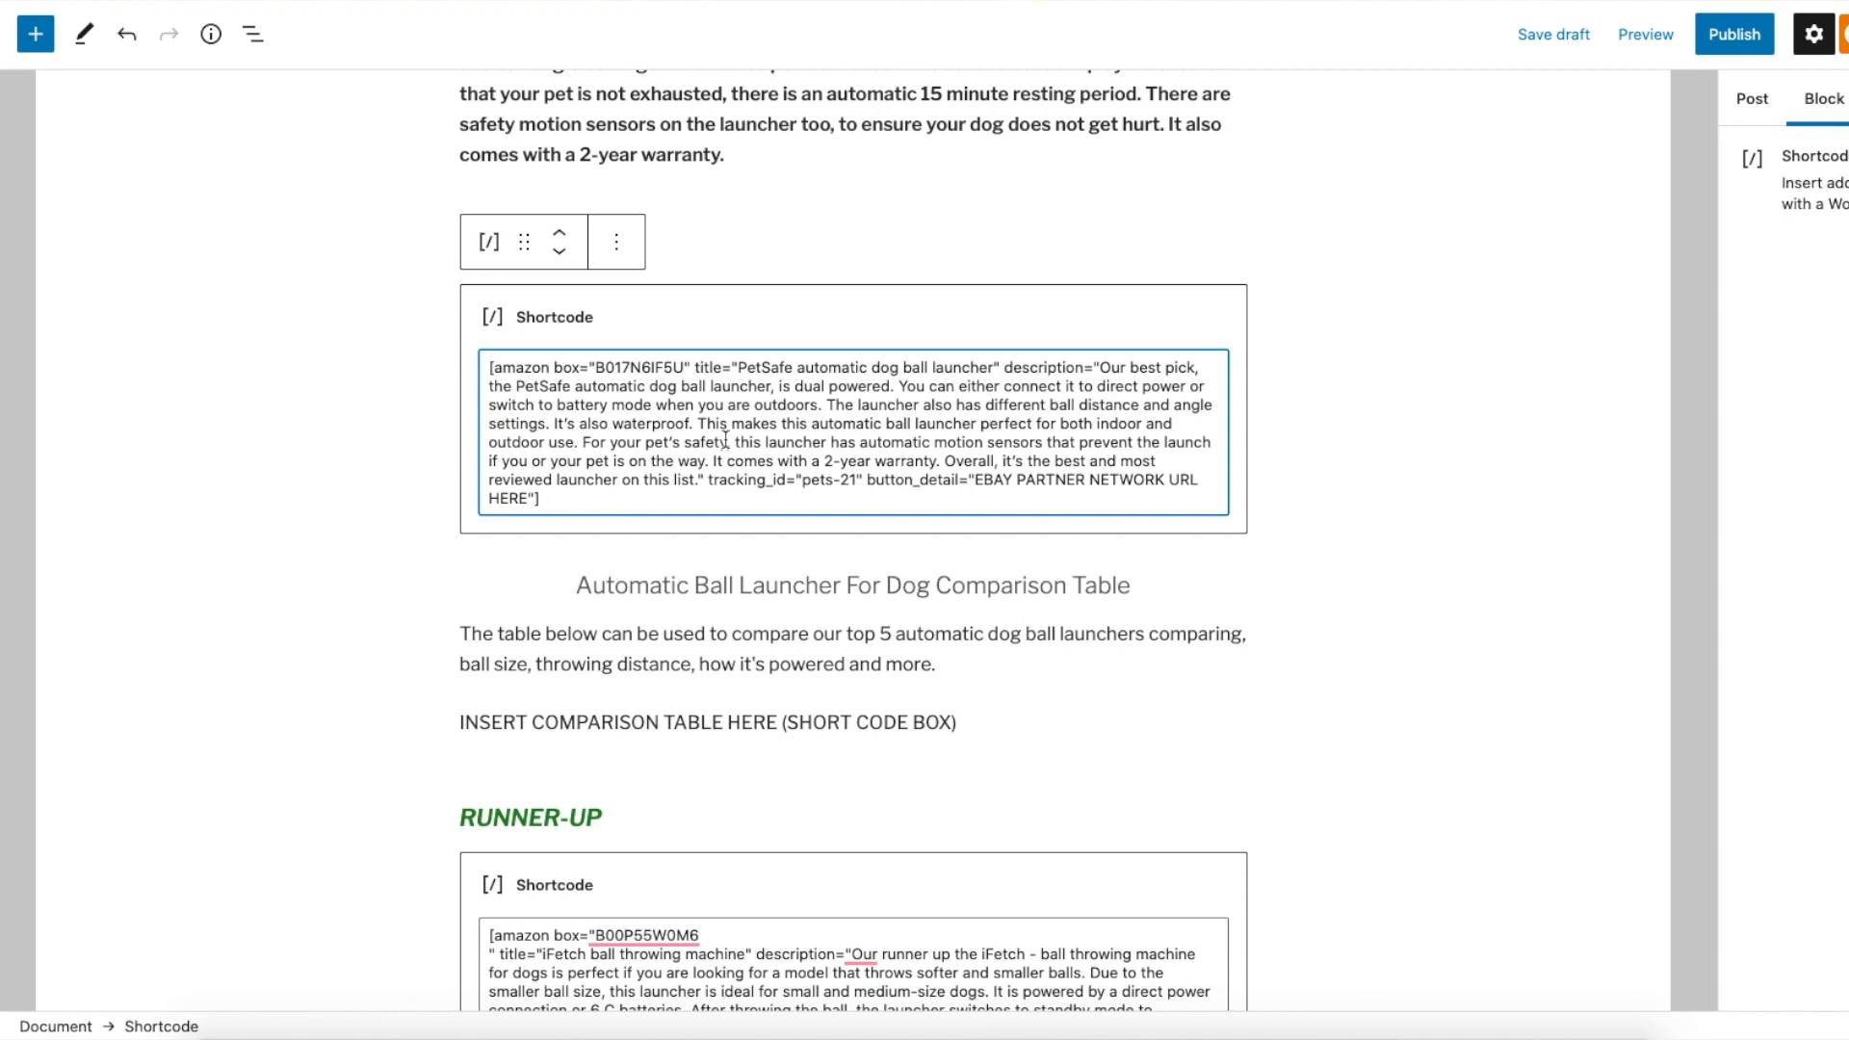
pyautogui.moveTo(975, 478); pyautogui.dragTo(1117, 481)
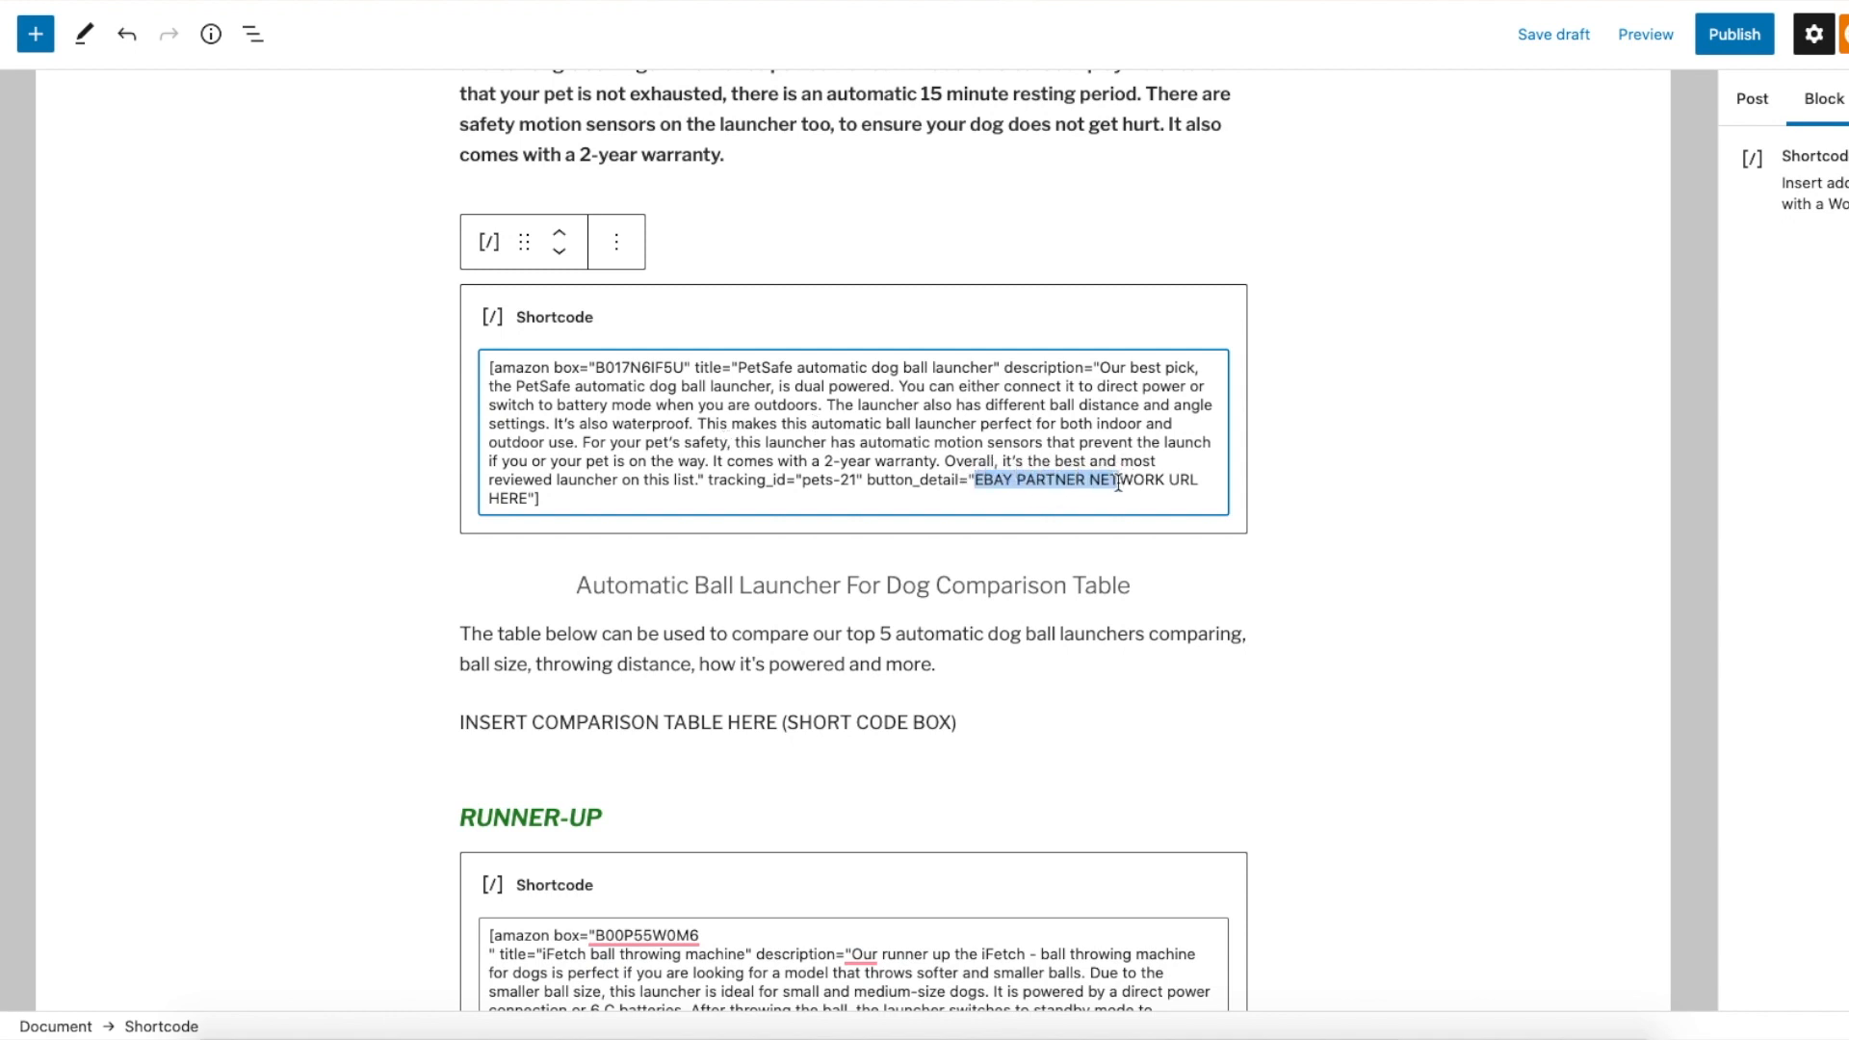
pyautogui.click(1029, 478)
pyautogui.click(977, 480)
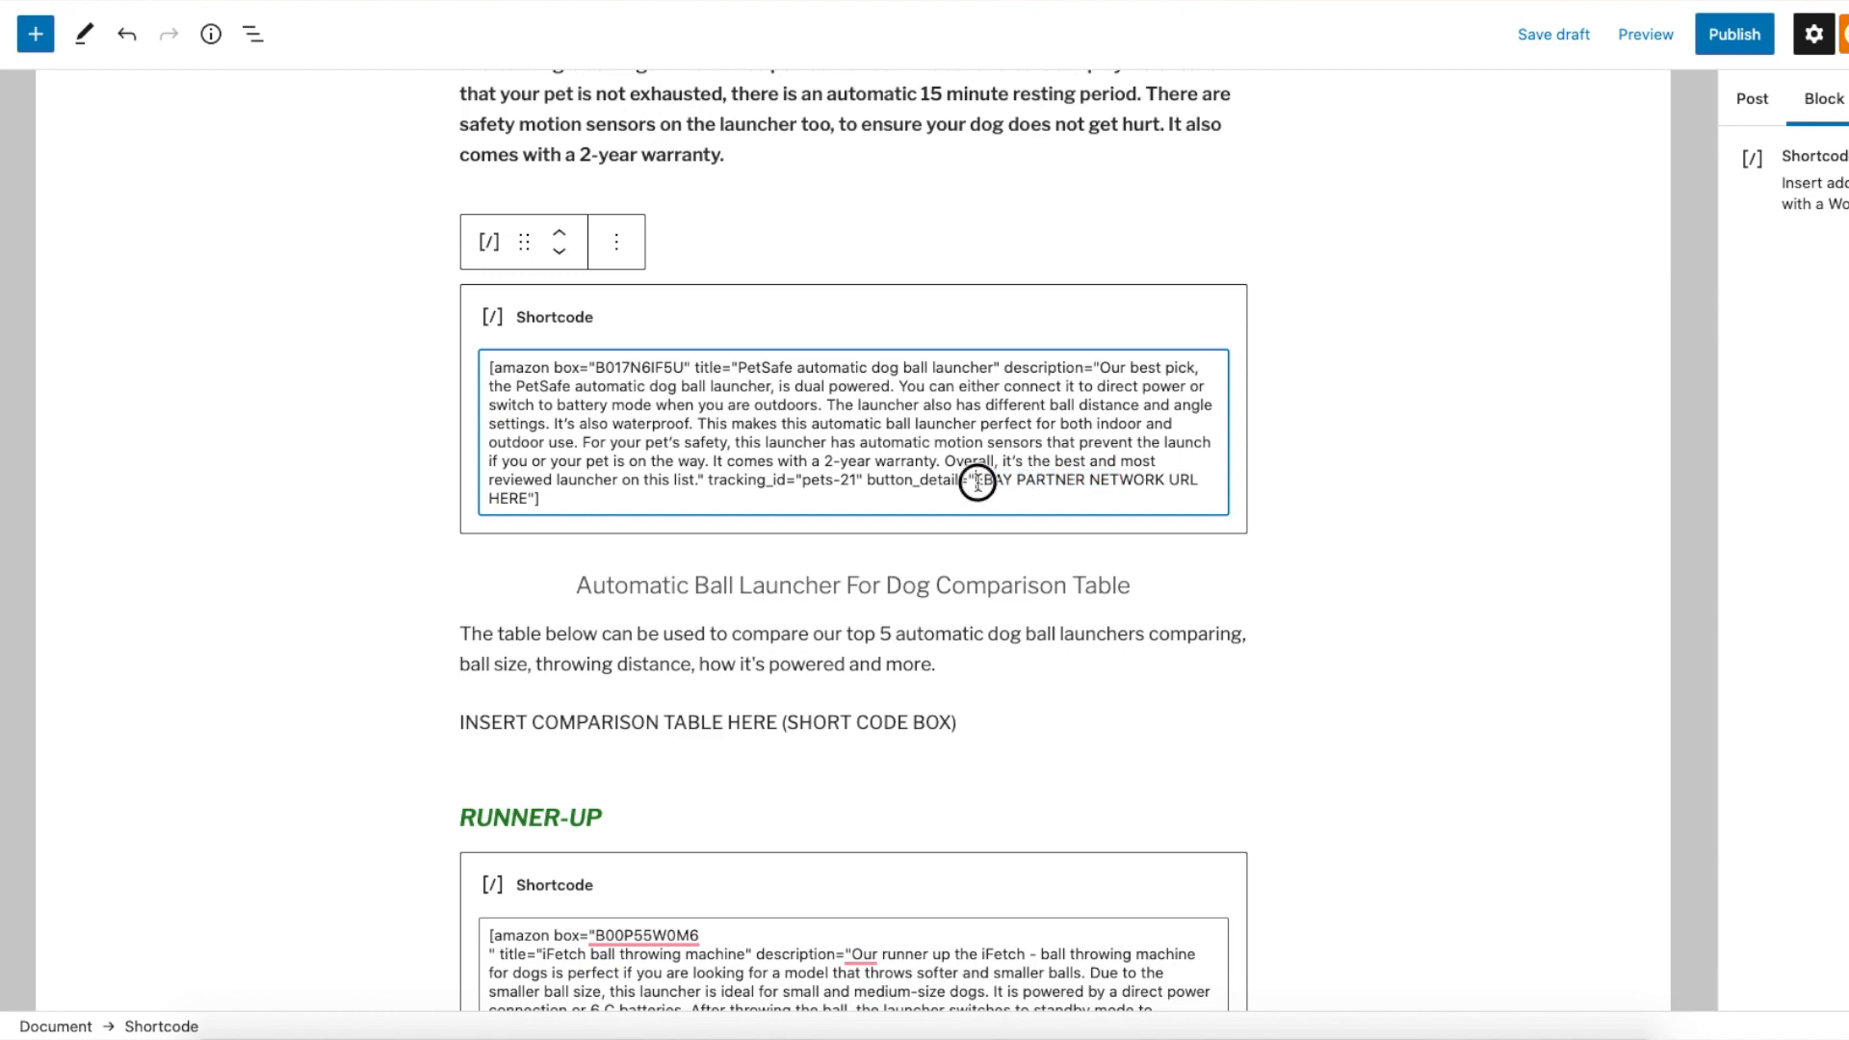
# Remove the stray line break after the Amazon code "B00P55W0M6" in the "RUNNER-UP" shortcode
pyautogui.scroll(-5, 977, 481)
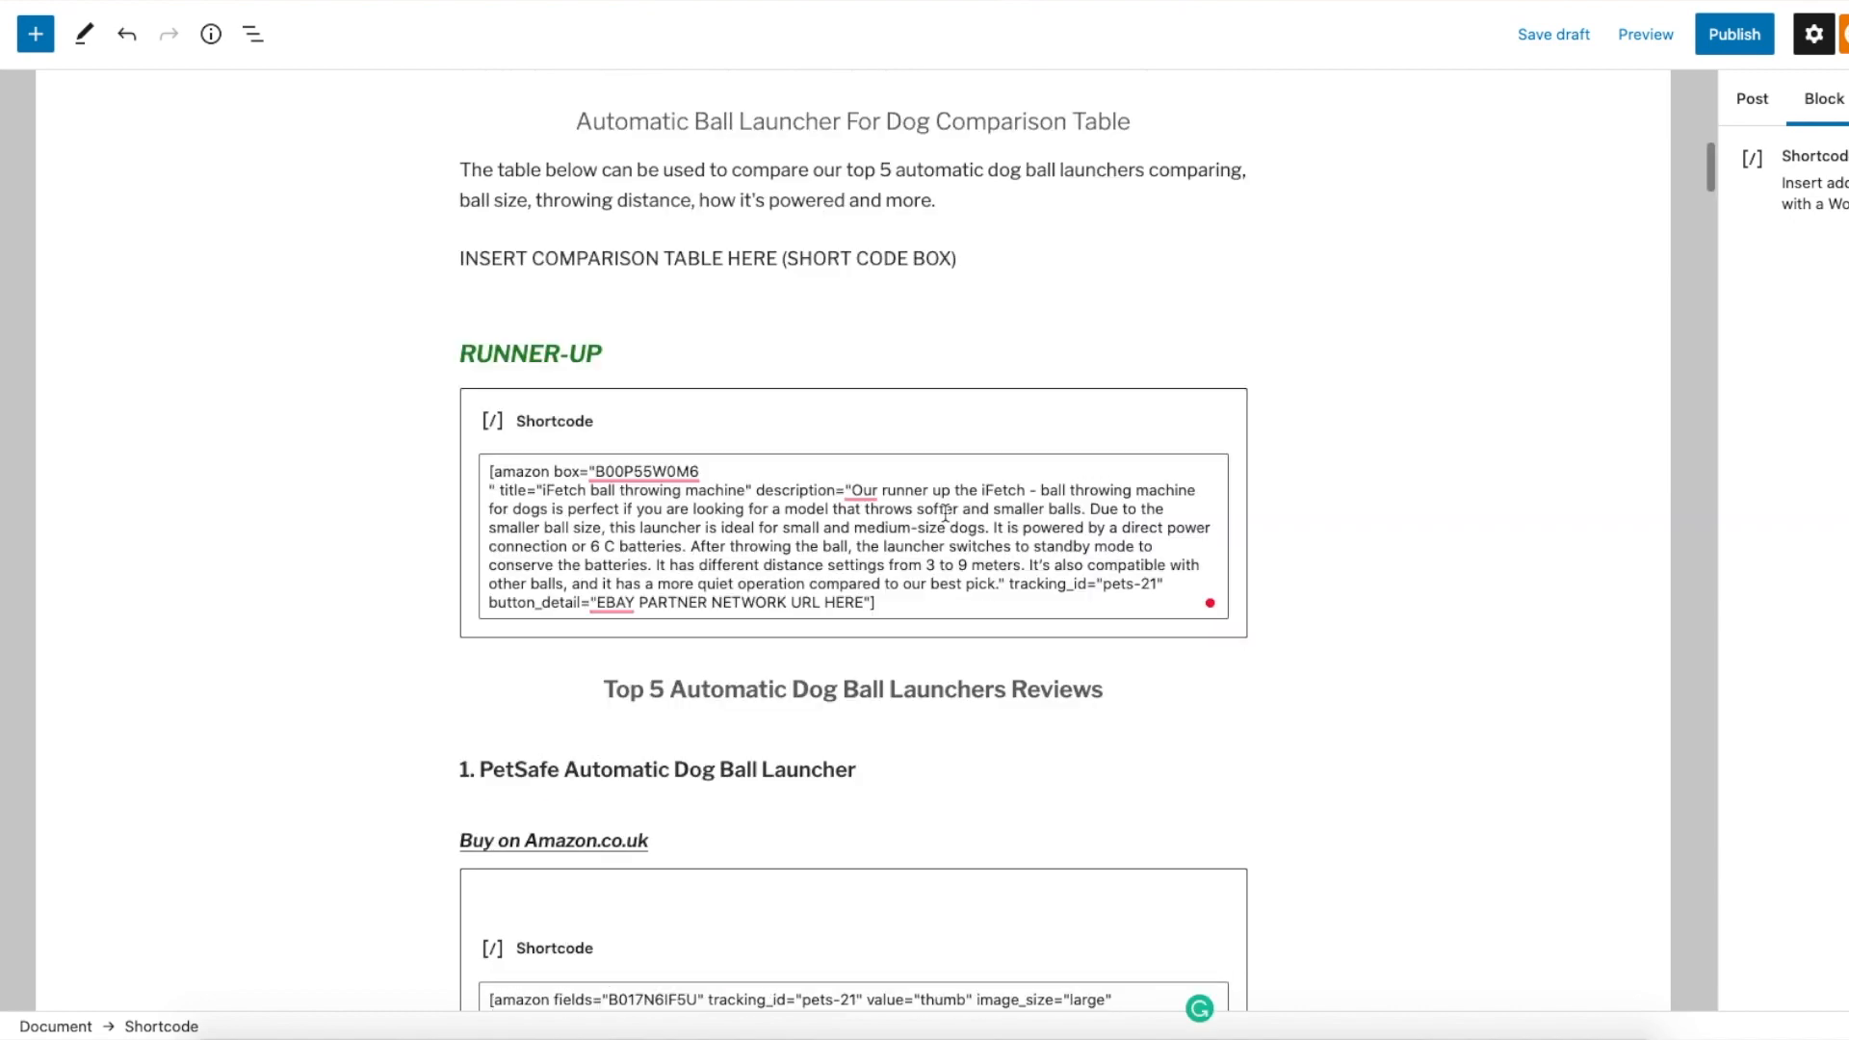
pyautogui.scroll(-5, 943, 575)
pyautogui.scroll(3, 943, 575)
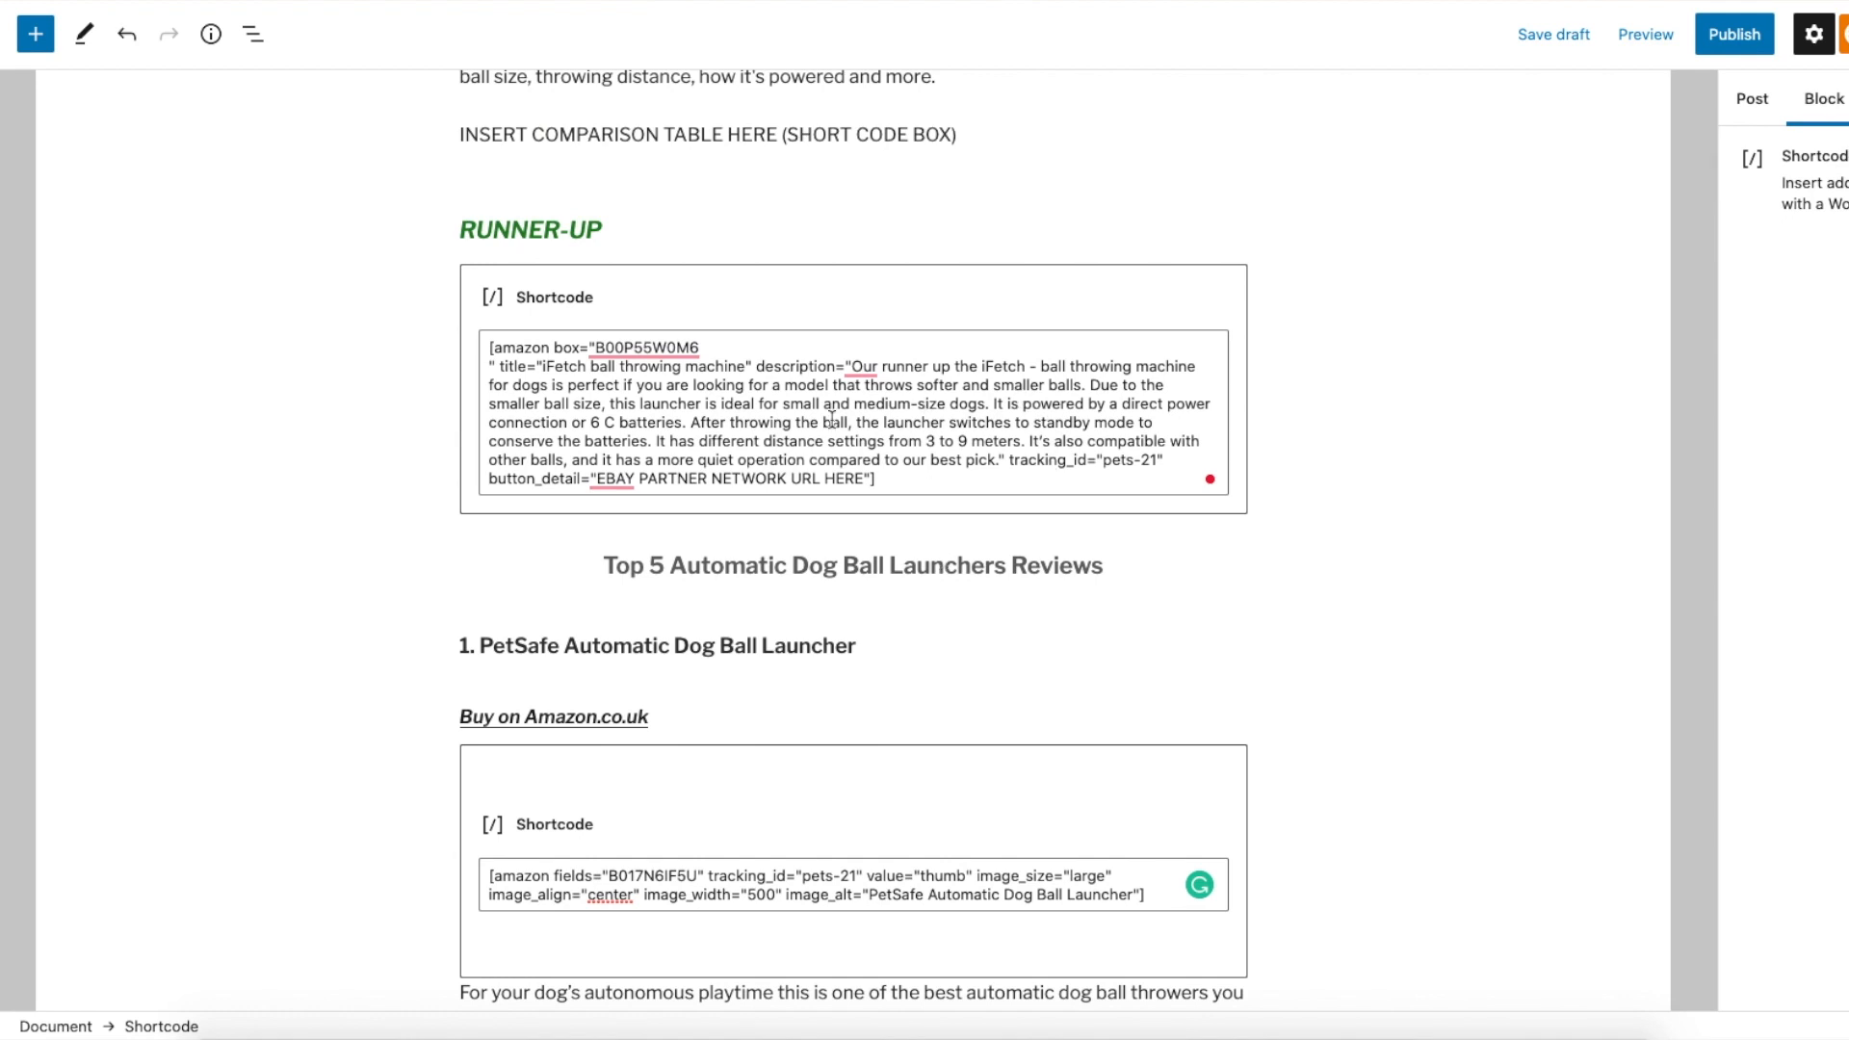
pyautogui.click(486, 369)
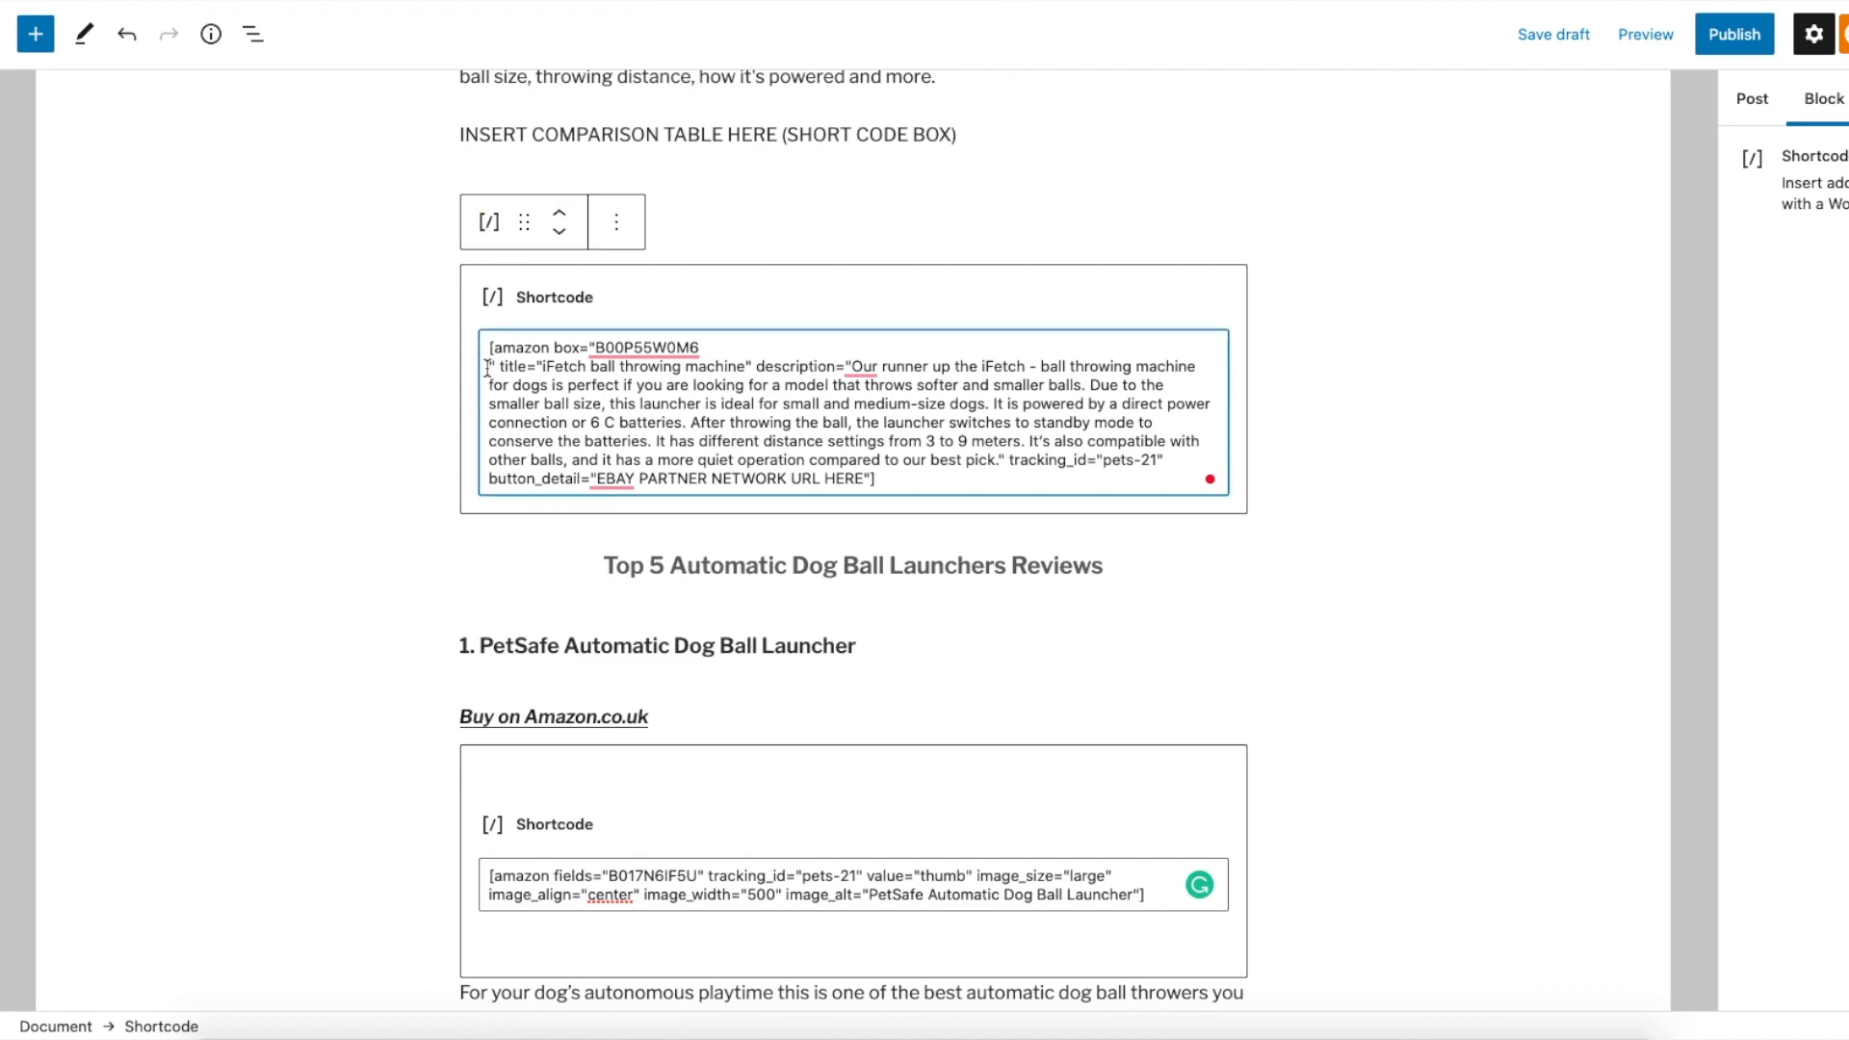
pyautogui.press('BackSpace')
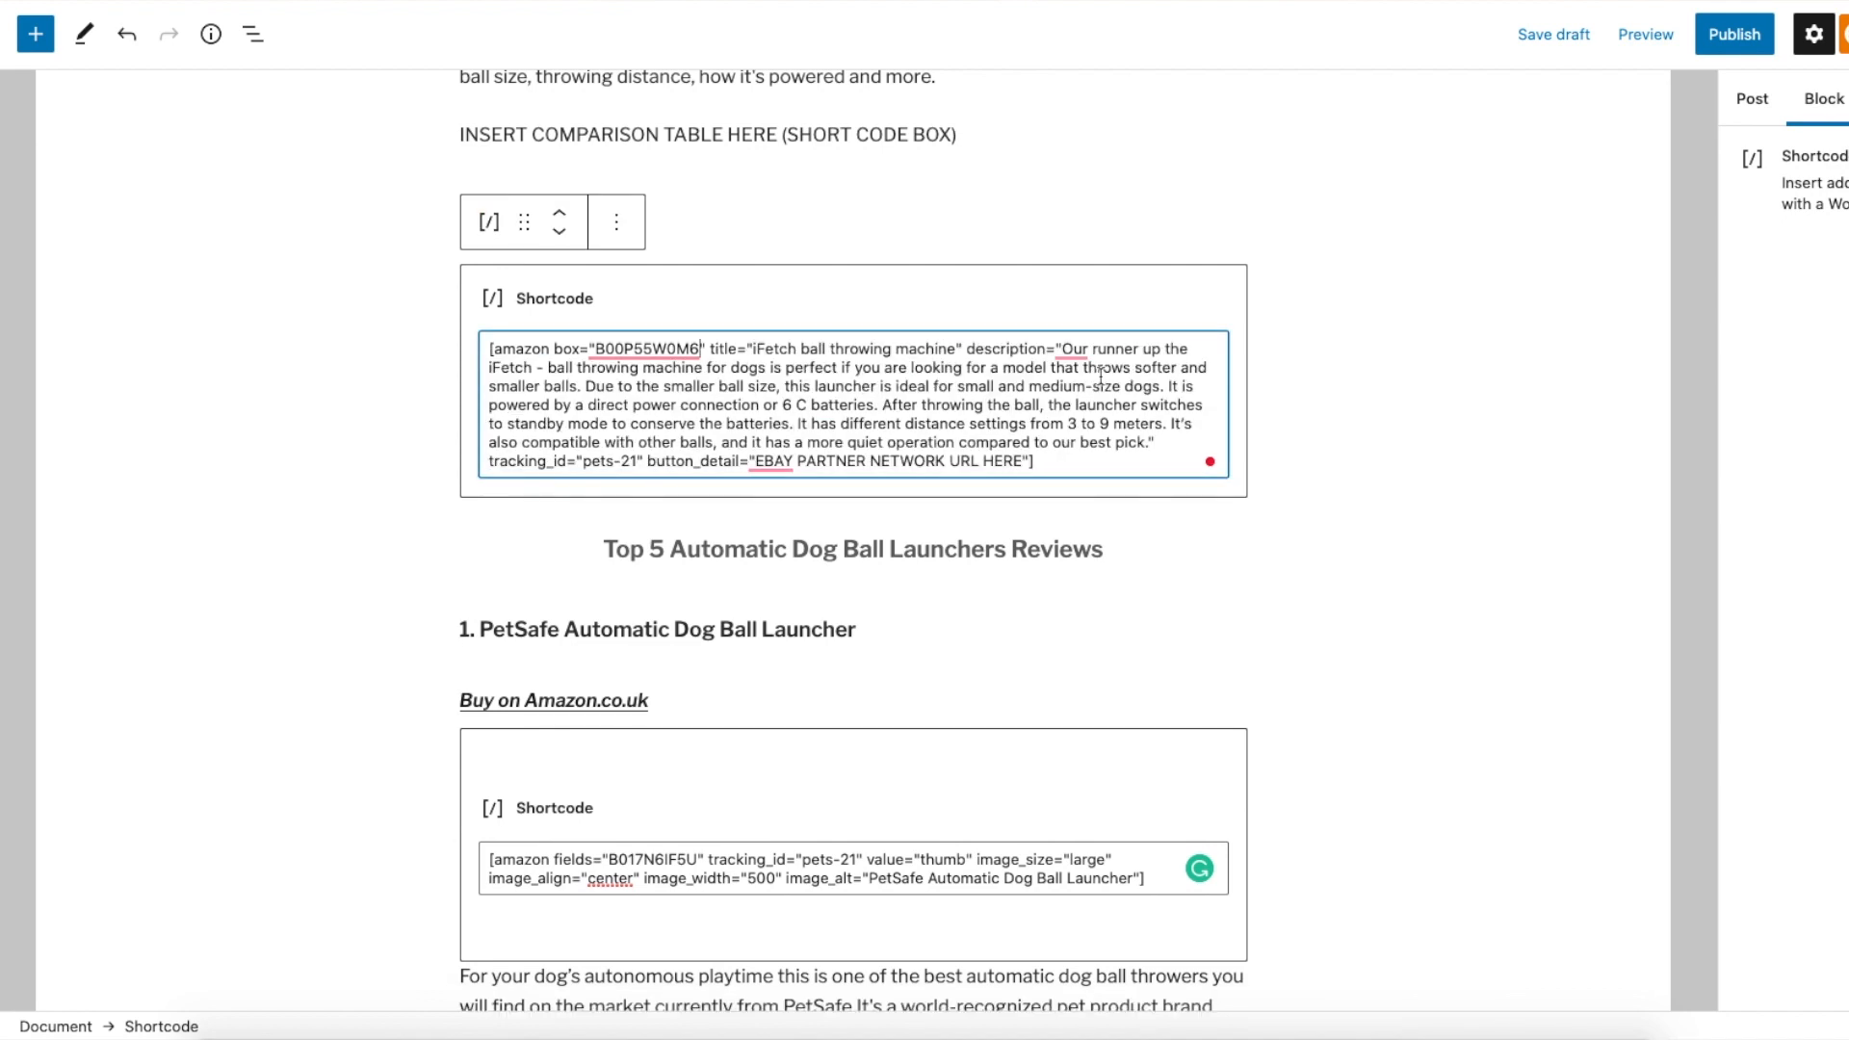
pyautogui.click(1499, 407)
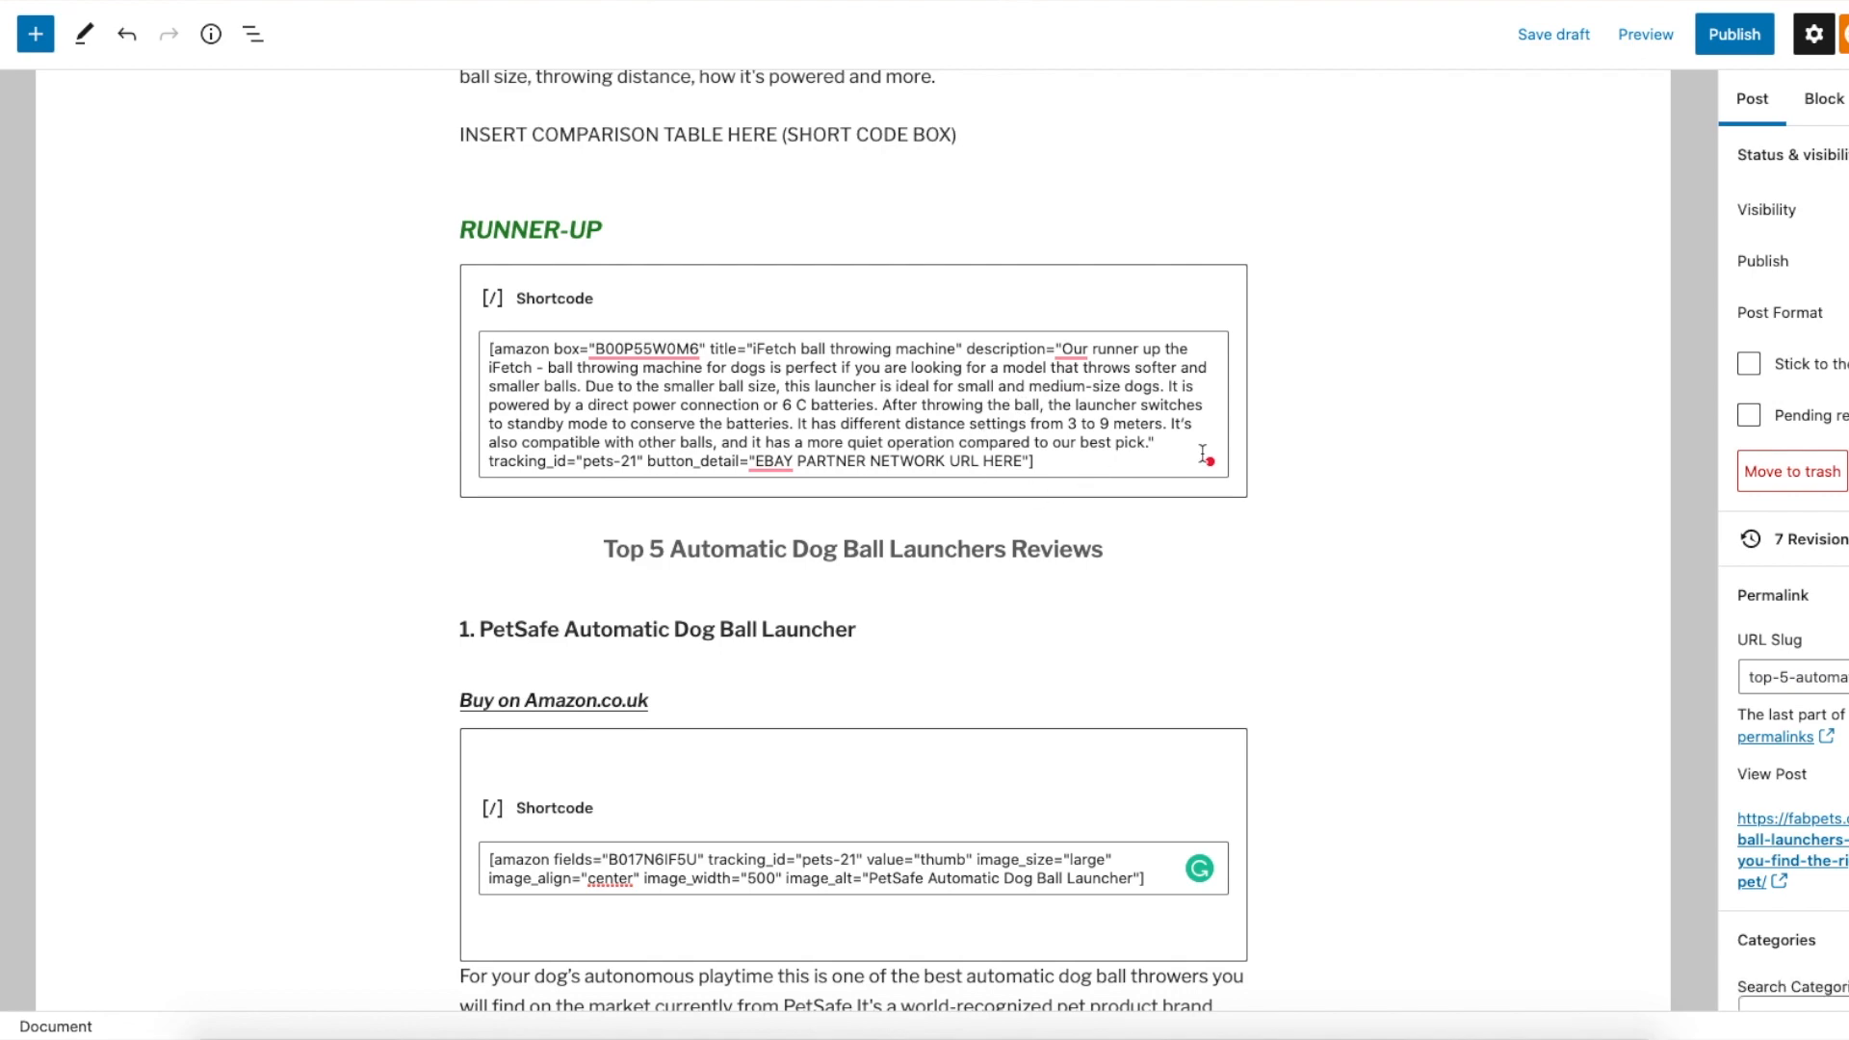
# Look over the draft's introduction, its bold best pick paragraph and the "BEST PICK" section
pyautogui.scroll(10, 1365, 450)
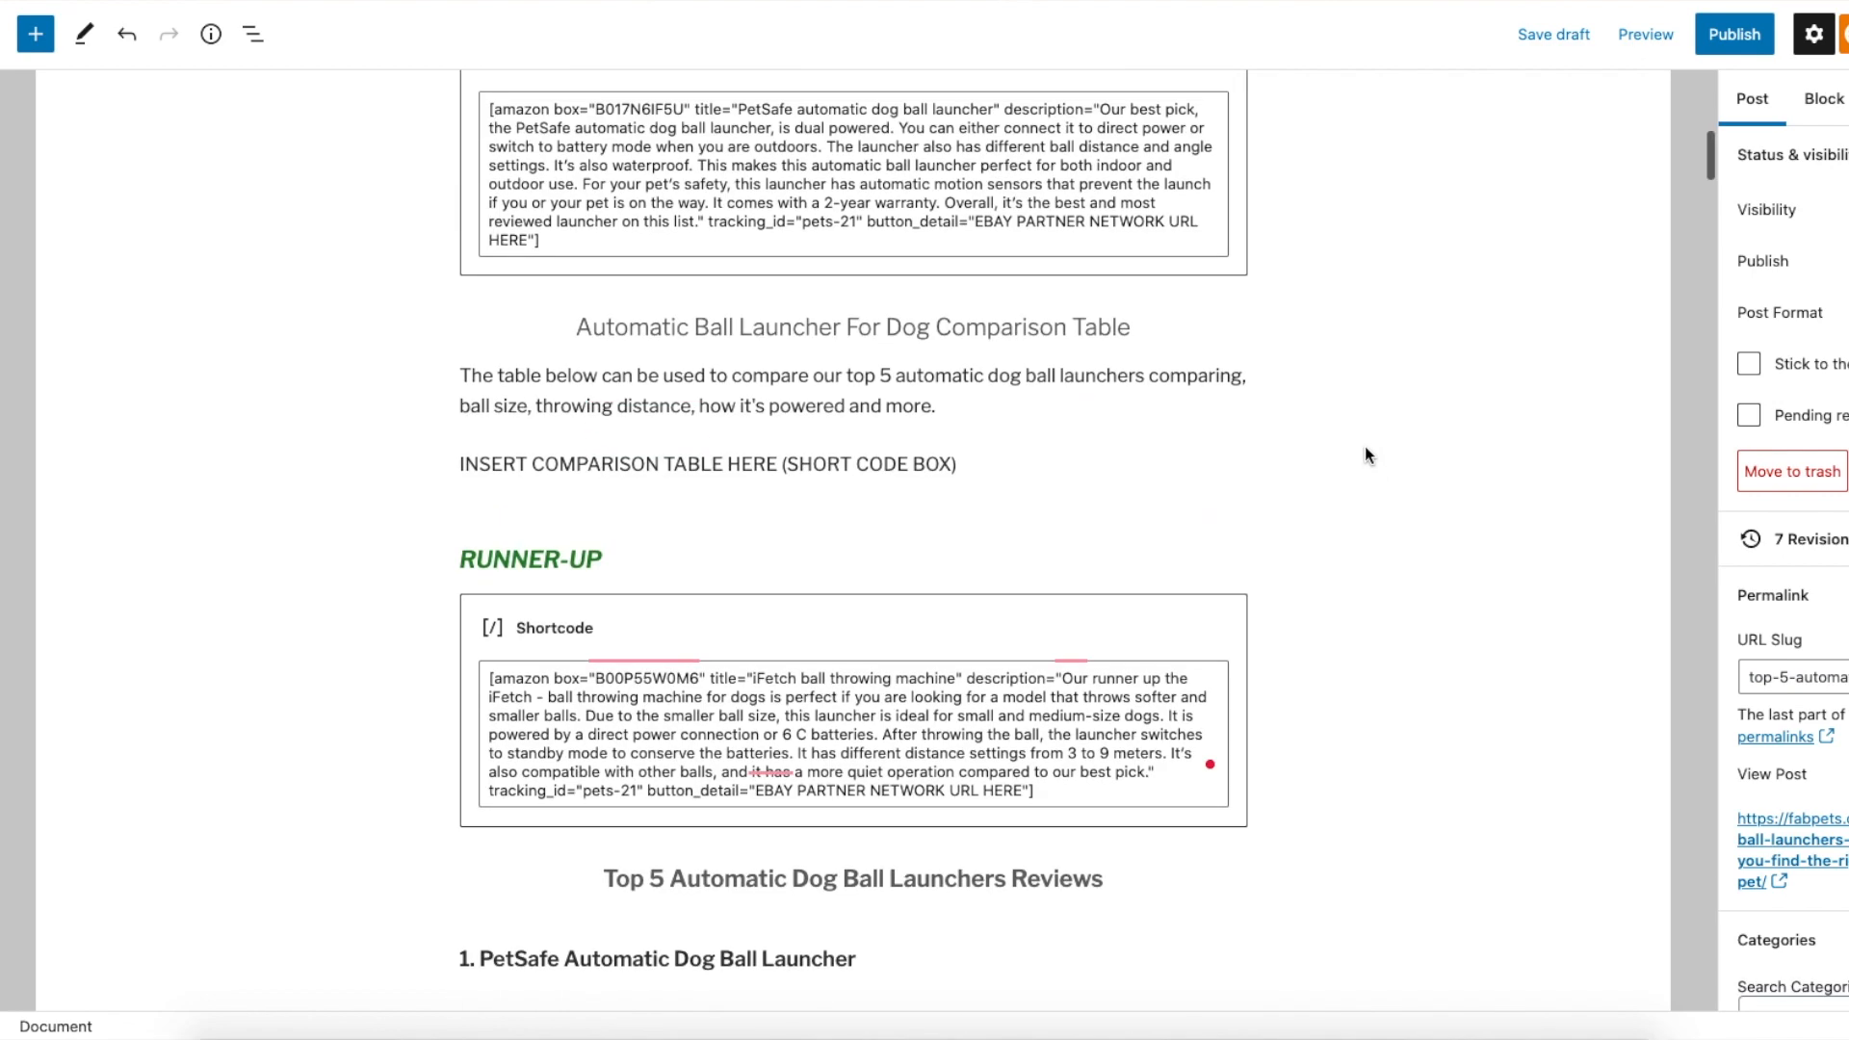
pyautogui.scroll(2, 1365, 447)
pyautogui.scroll(-4, 1366, 447)
pyautogui.scroll(2, 1365, 447)
pyautogui.scroll(3, 1365, 447)
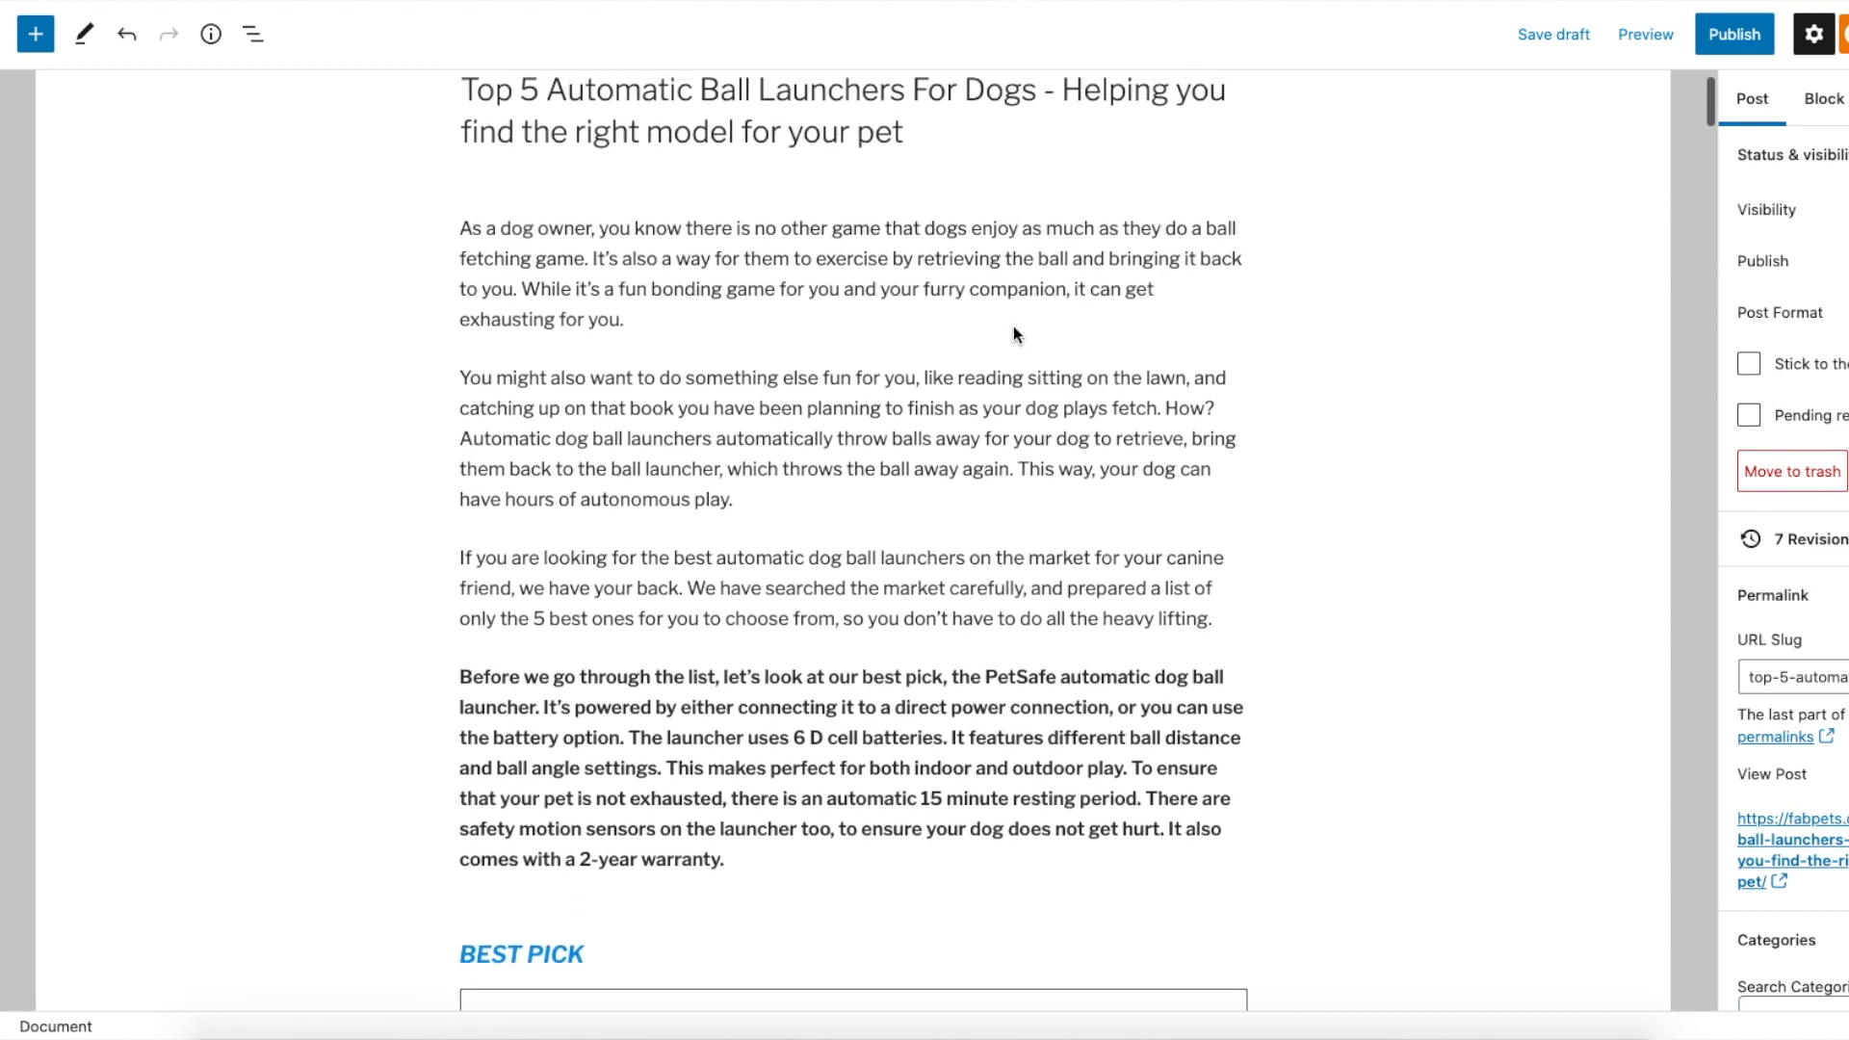
pyautogui.click(878, 754)
pyautogui.moveTo(724, 708); pyautogui.dragTo(952, 731)
pyautogui.scroll(-7, 887, 771)
pyautogui.click(1440, 482)
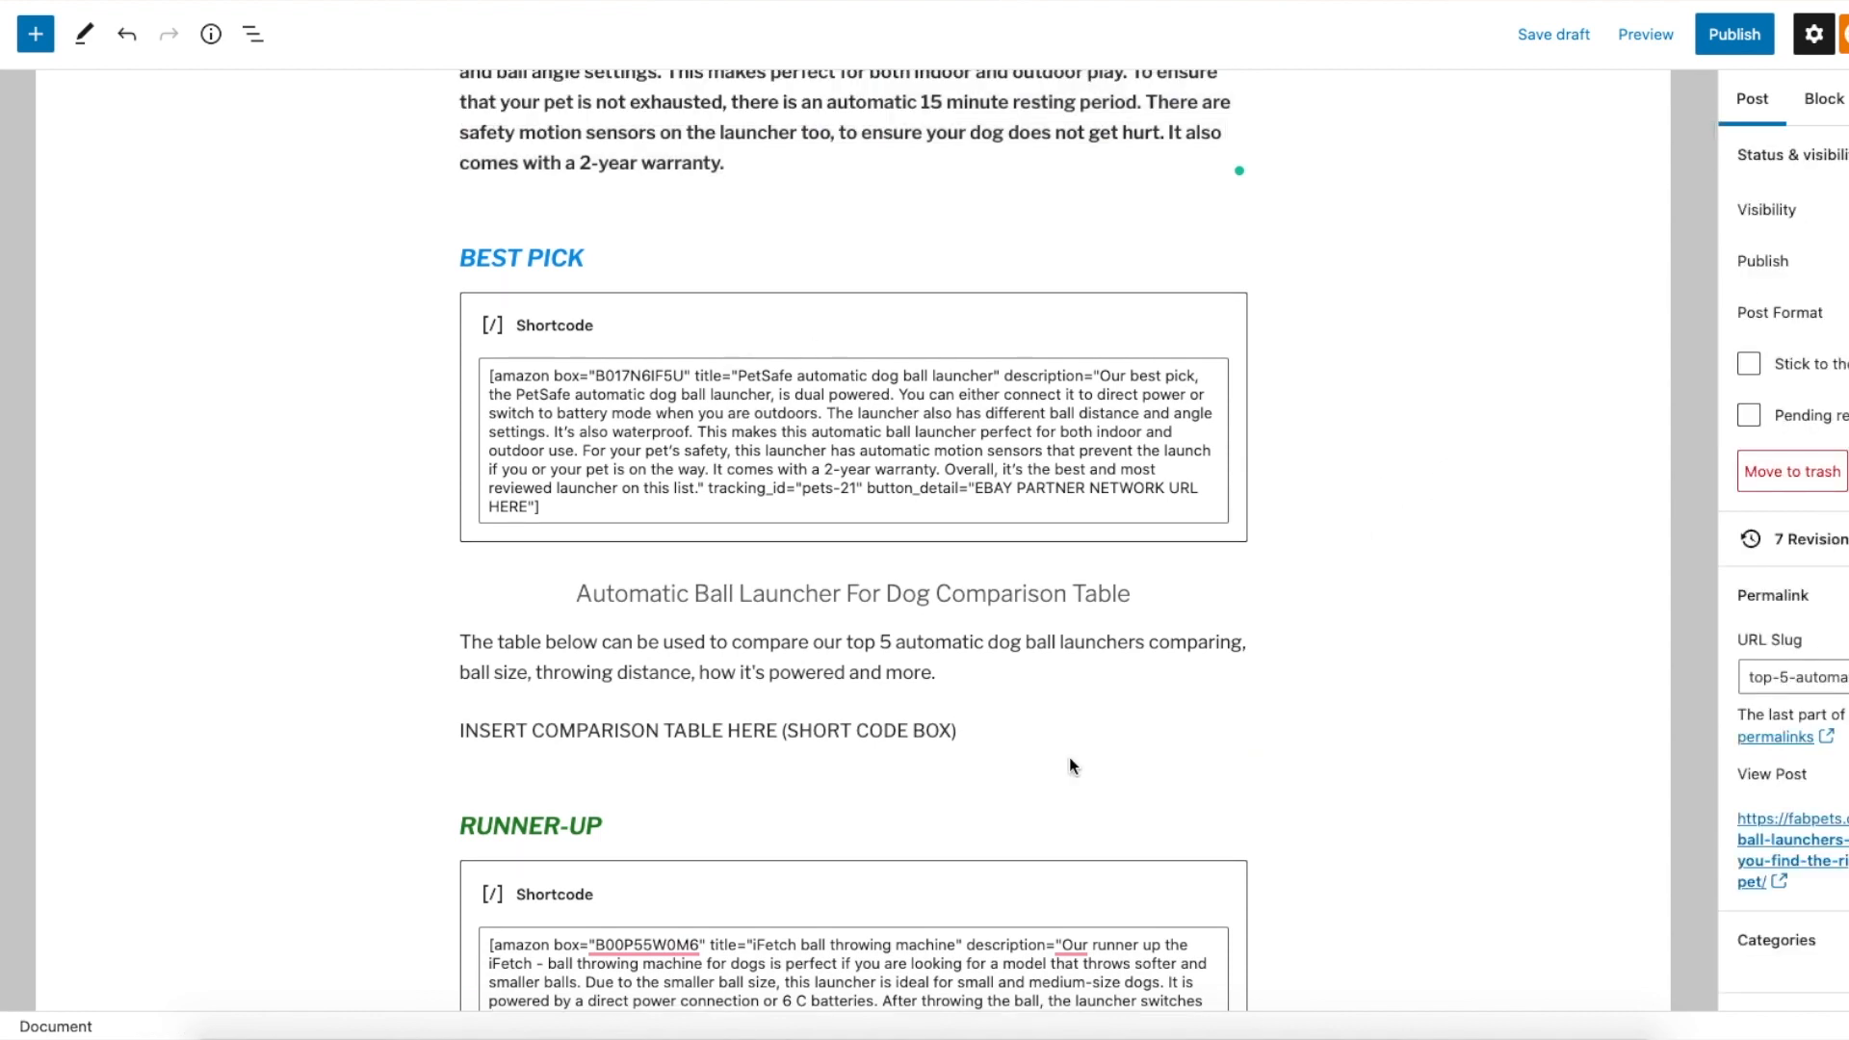
# Replace the "INSERT COMPARISON TABLE HERE (SHORT CODE BOX)" placeholder with an empty Shortcode block
pyautogui.scroll(-3, 1020, 732)
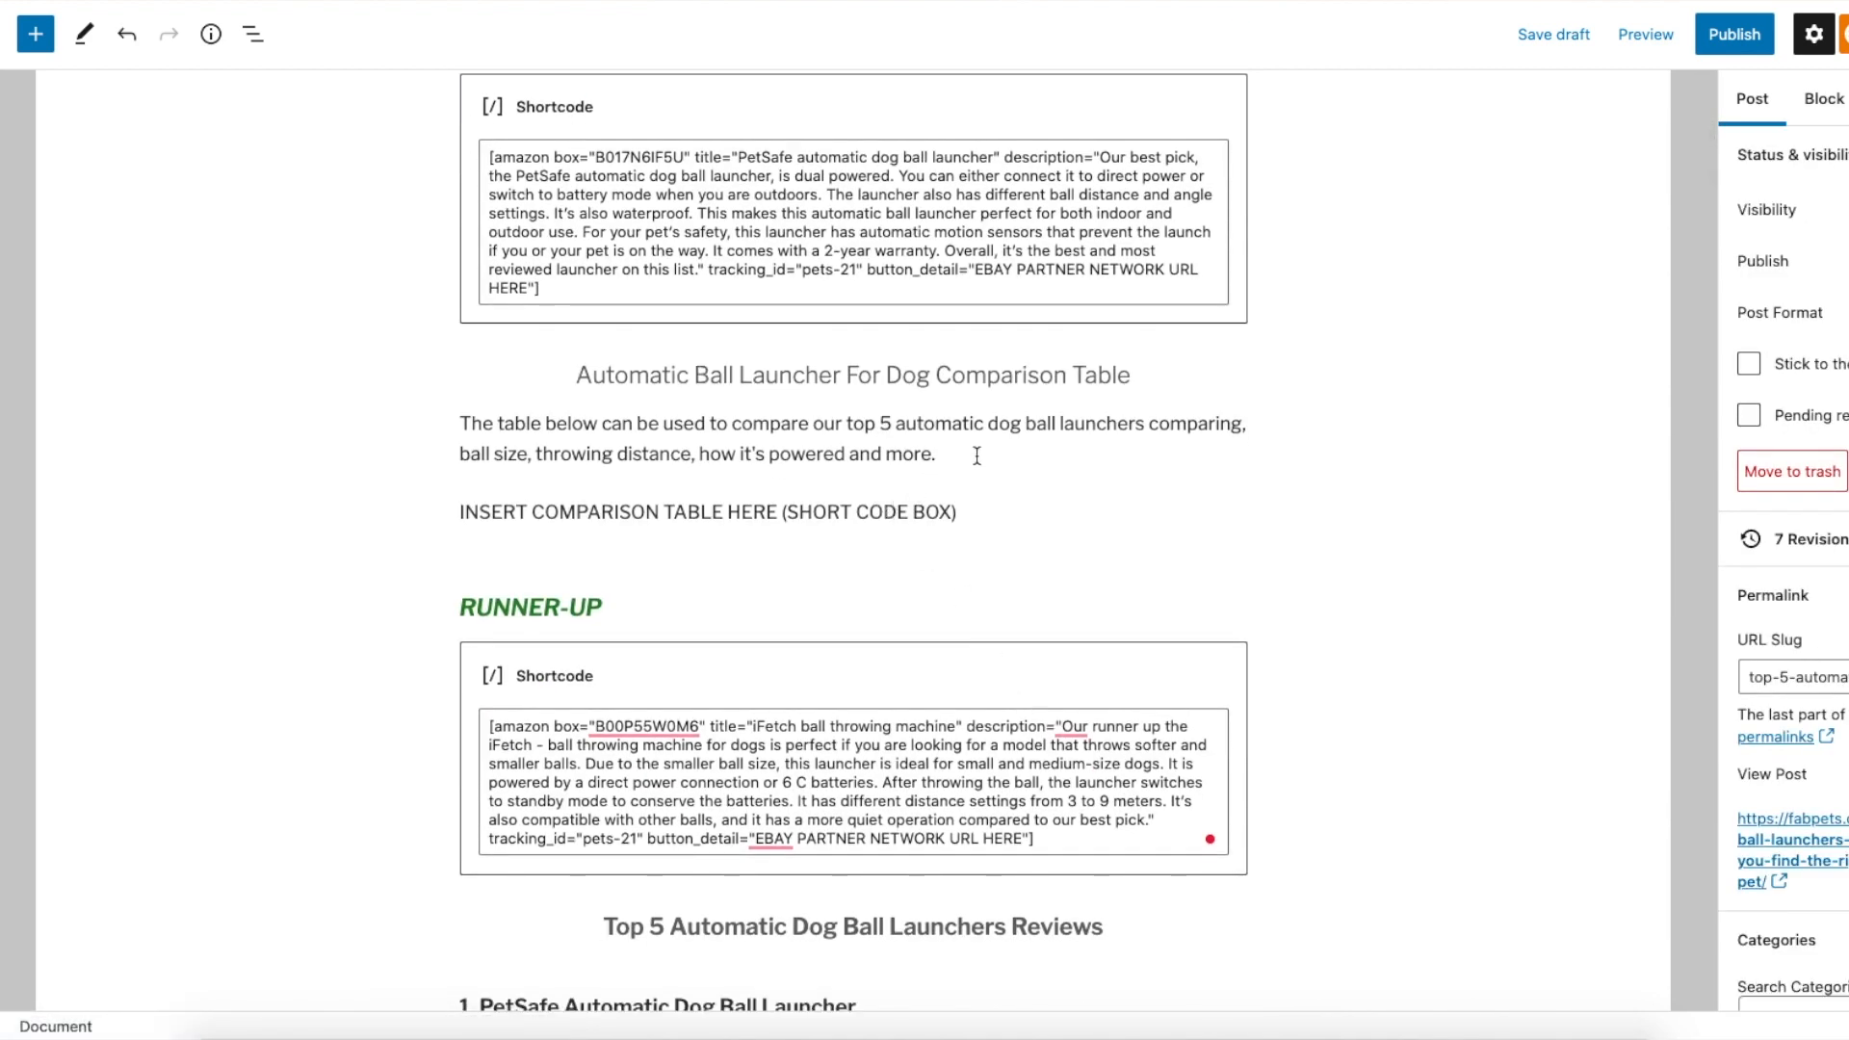
pyautogui.moveTo(966, 507); pyautogui.dragTo(466, 520)
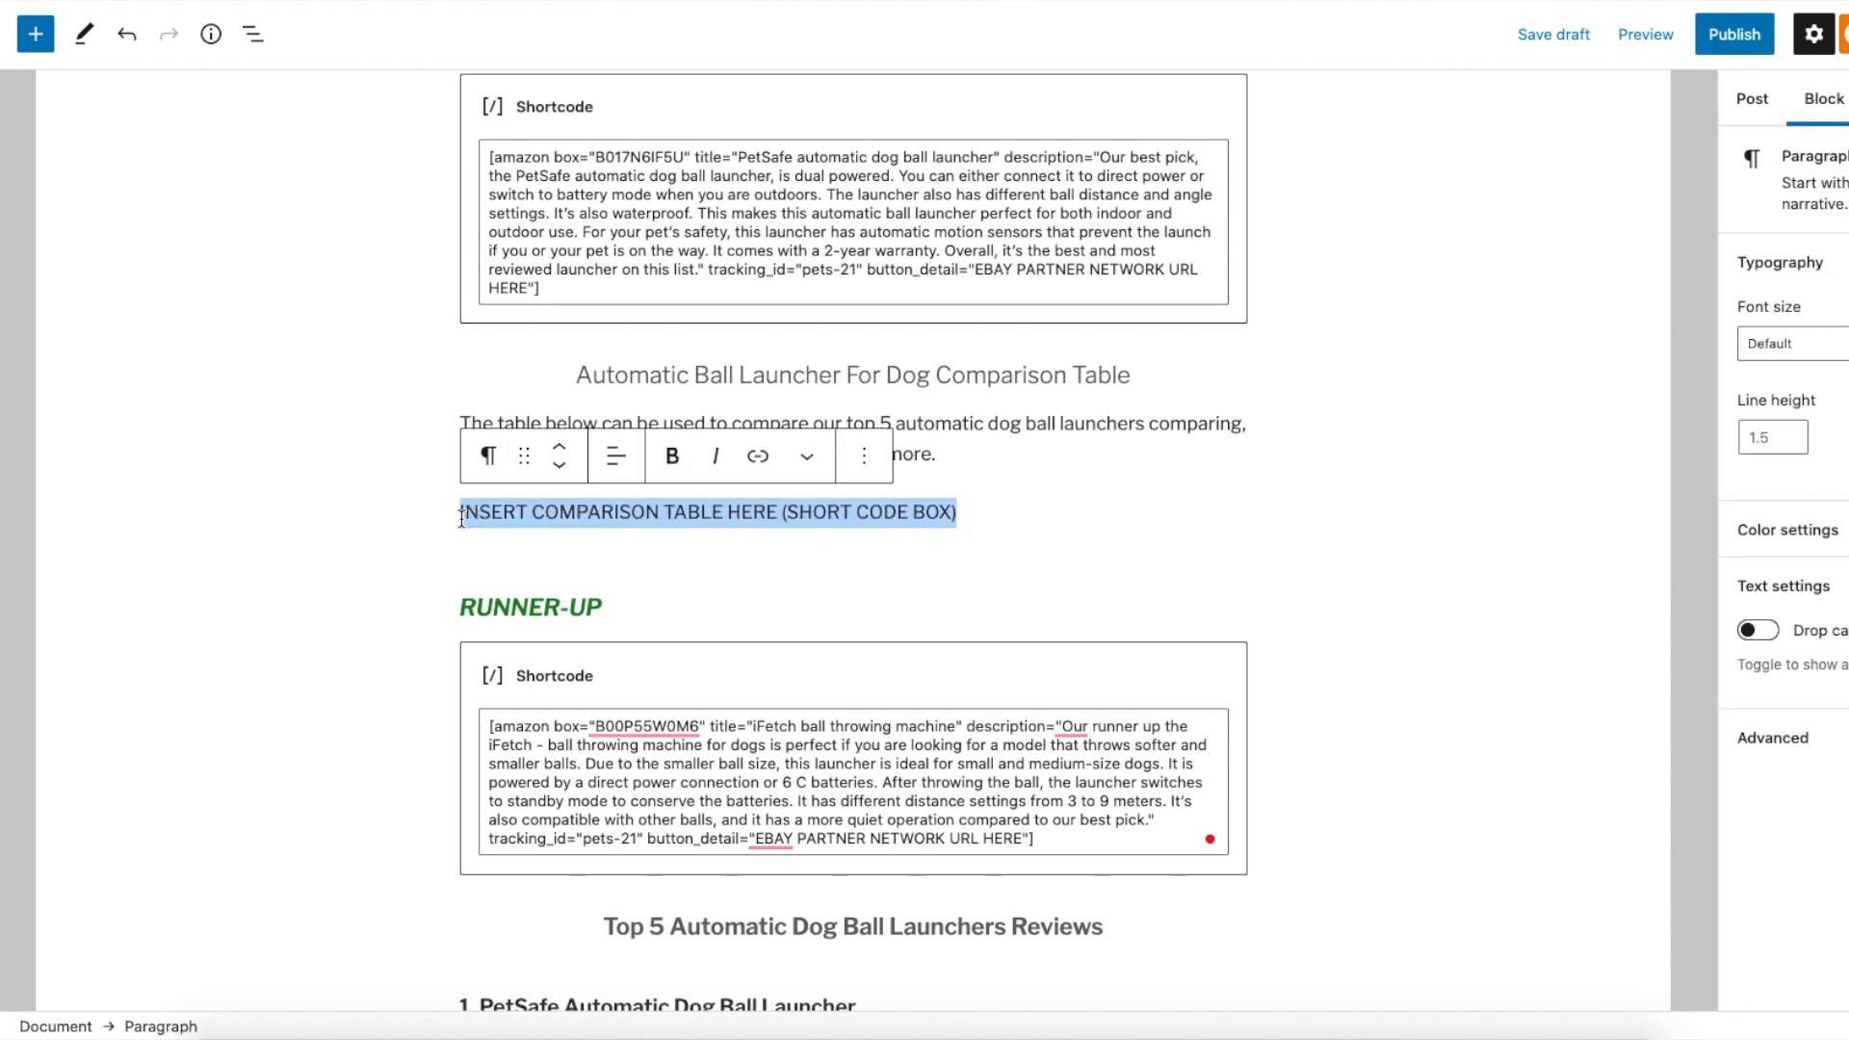
pyautogui.press('BackSpace')
pyautogui.press('BackSpace')
pyautogui.press('Return')
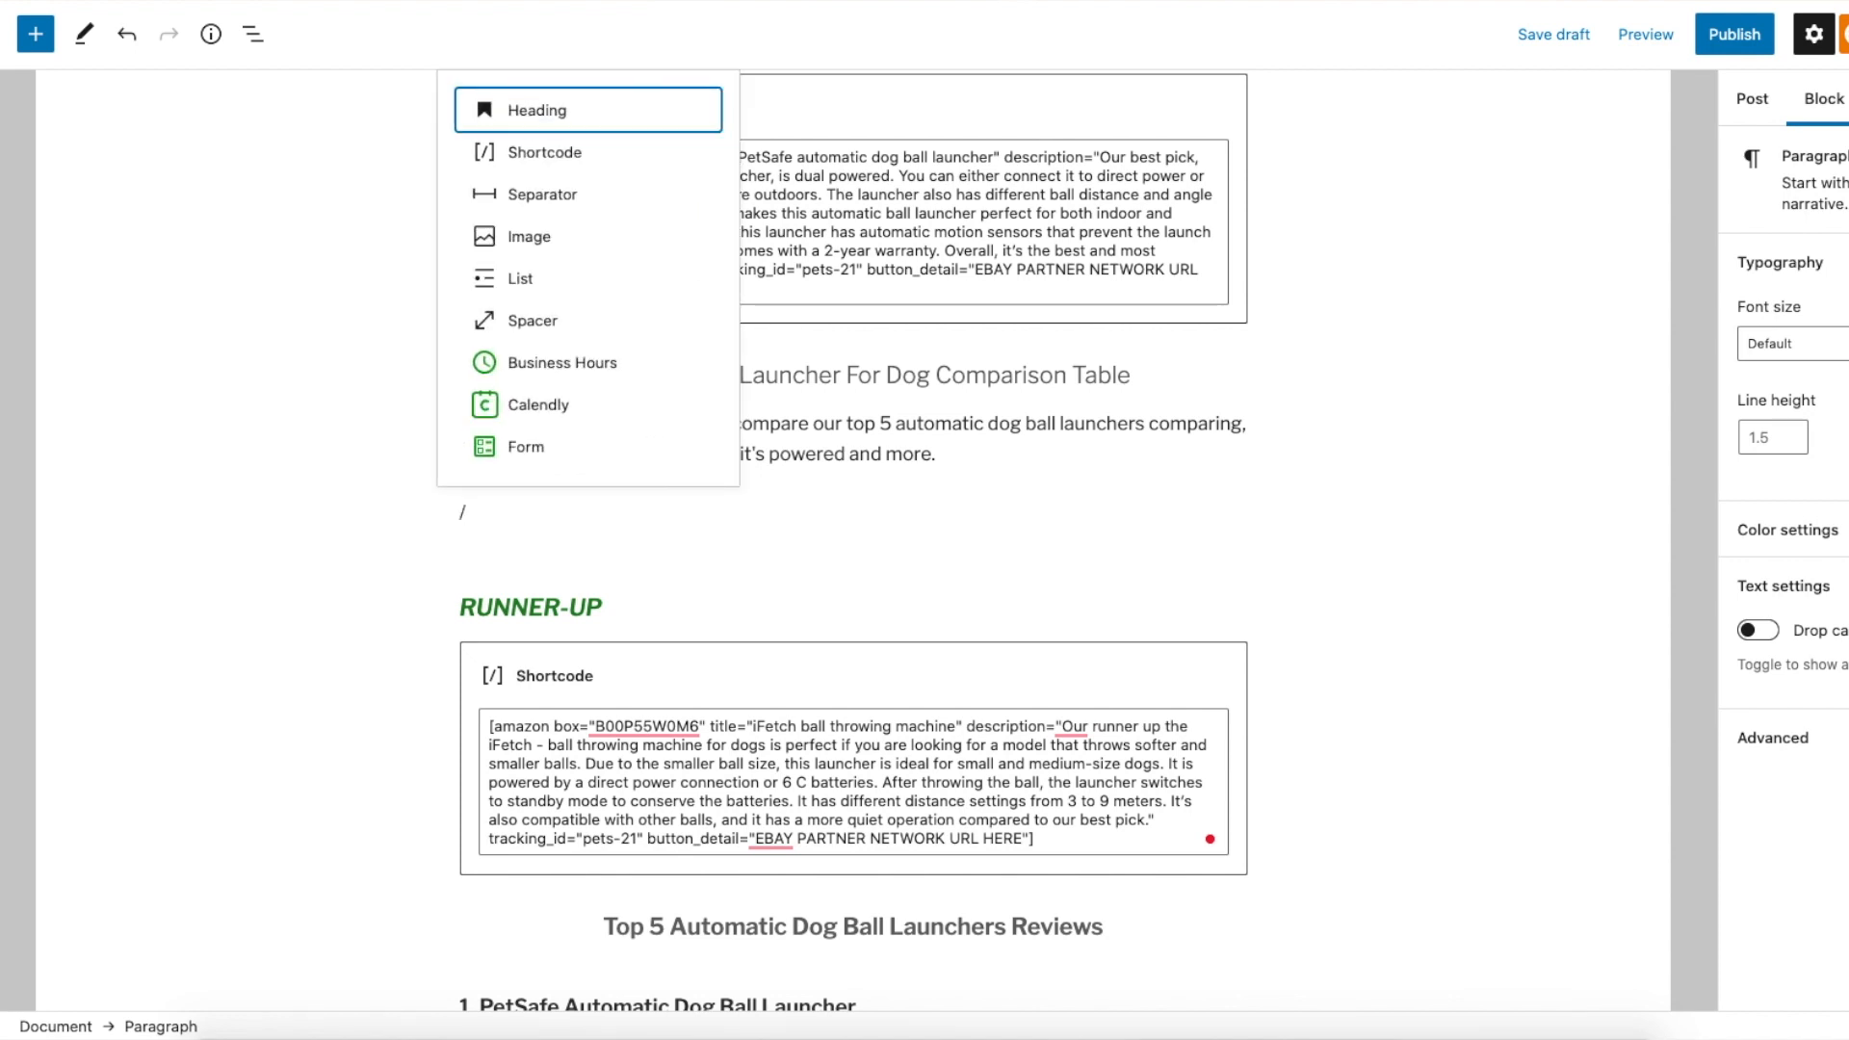
pyautogui.write('short')
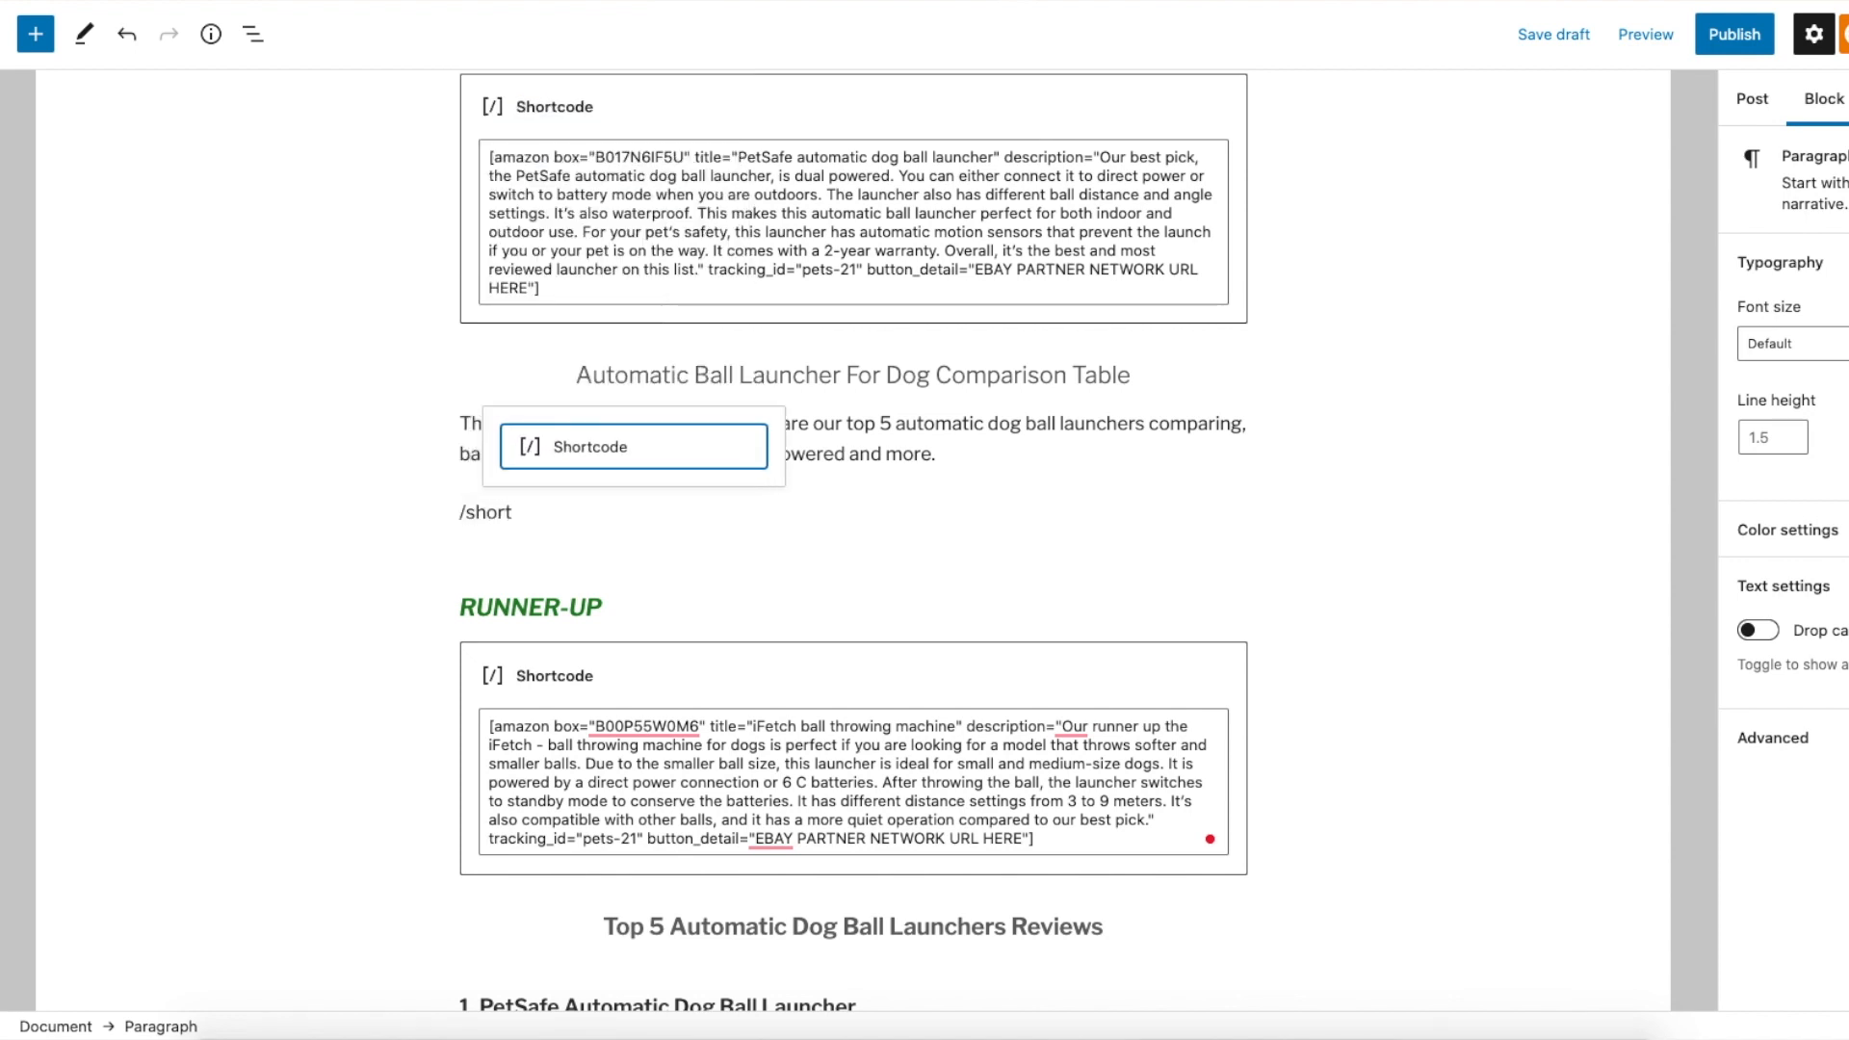
pyautogui.click(605, 455)
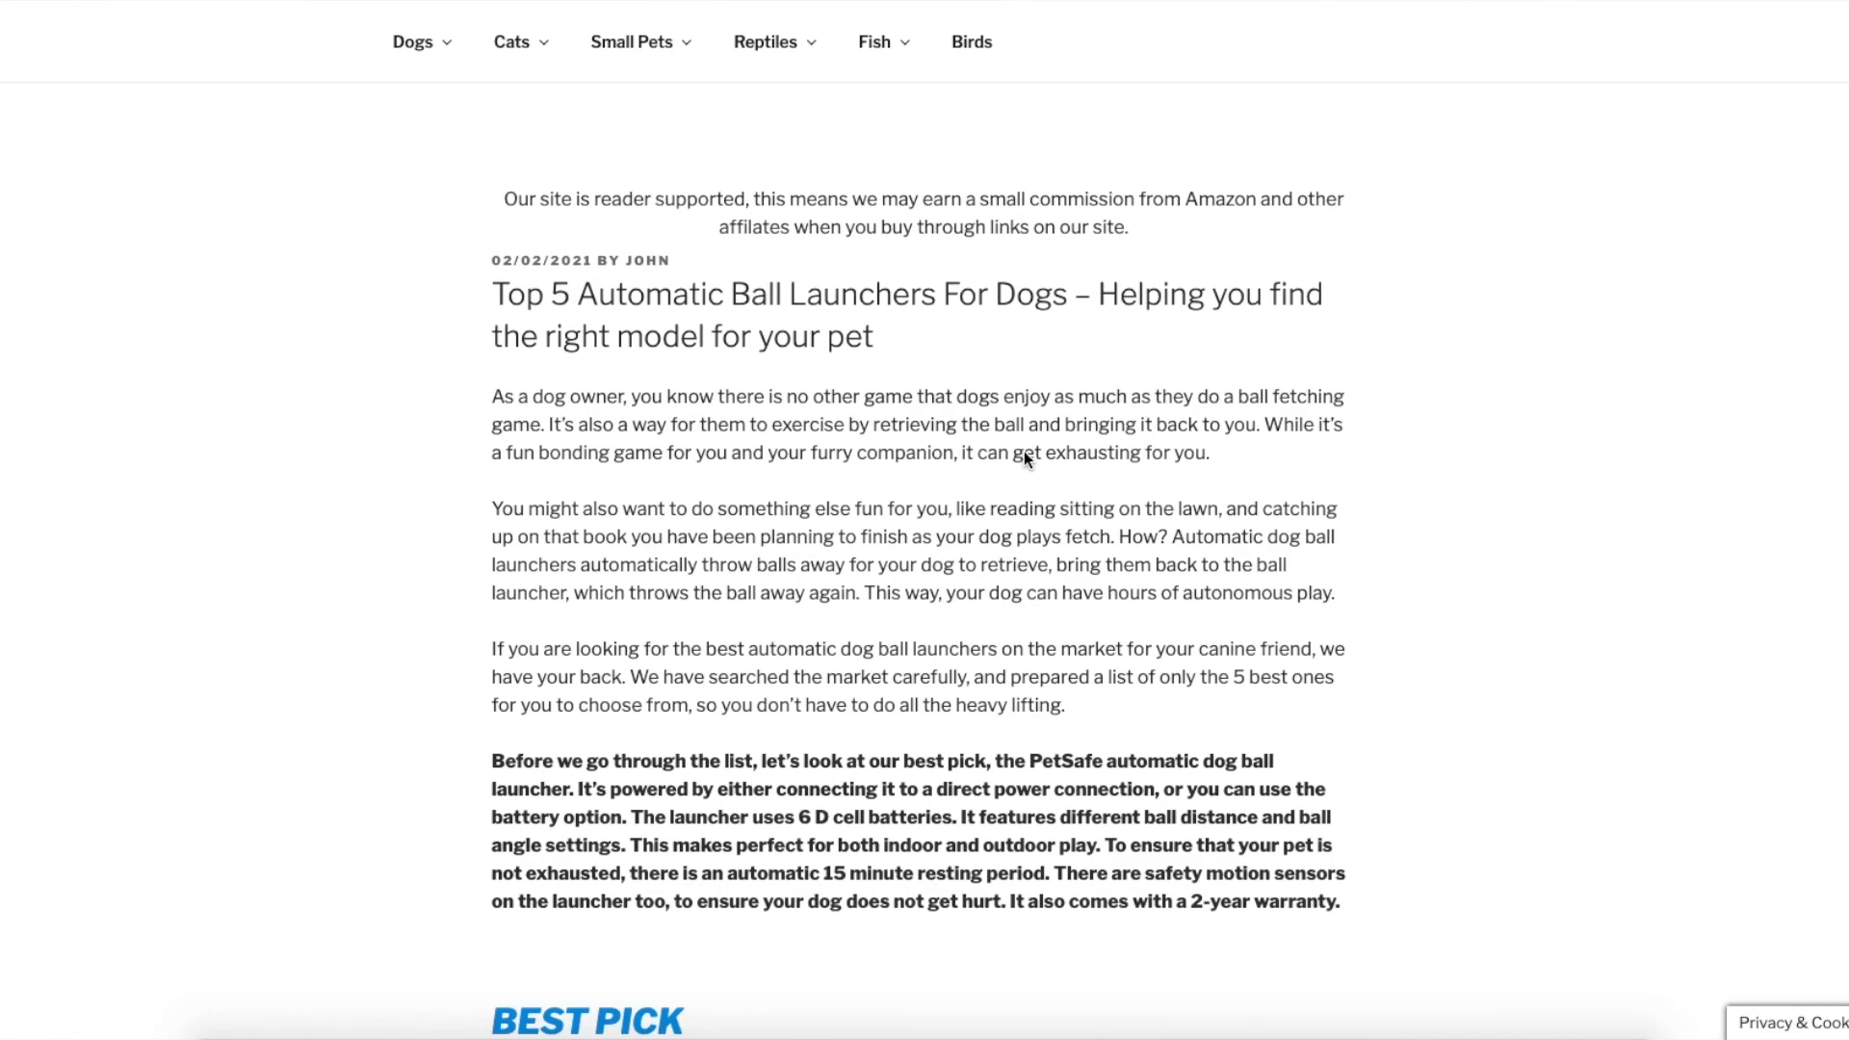
# Examine the article preview's introduction and the "BEST PICK" product box with its description and price buttons
pyautogui.scroll(-1, 888, 429)
pyautogui.scroll(-2, 887, 429)
pyautogui.scroll(2, 888, 429)
pyautogui.scroll(-1, 888, 429)
pyautogui.scroll(-6, 852, 558)
pyautogui.scroll(-1, 852, 558)
pyautogui.scroll(-1, 767, 355)
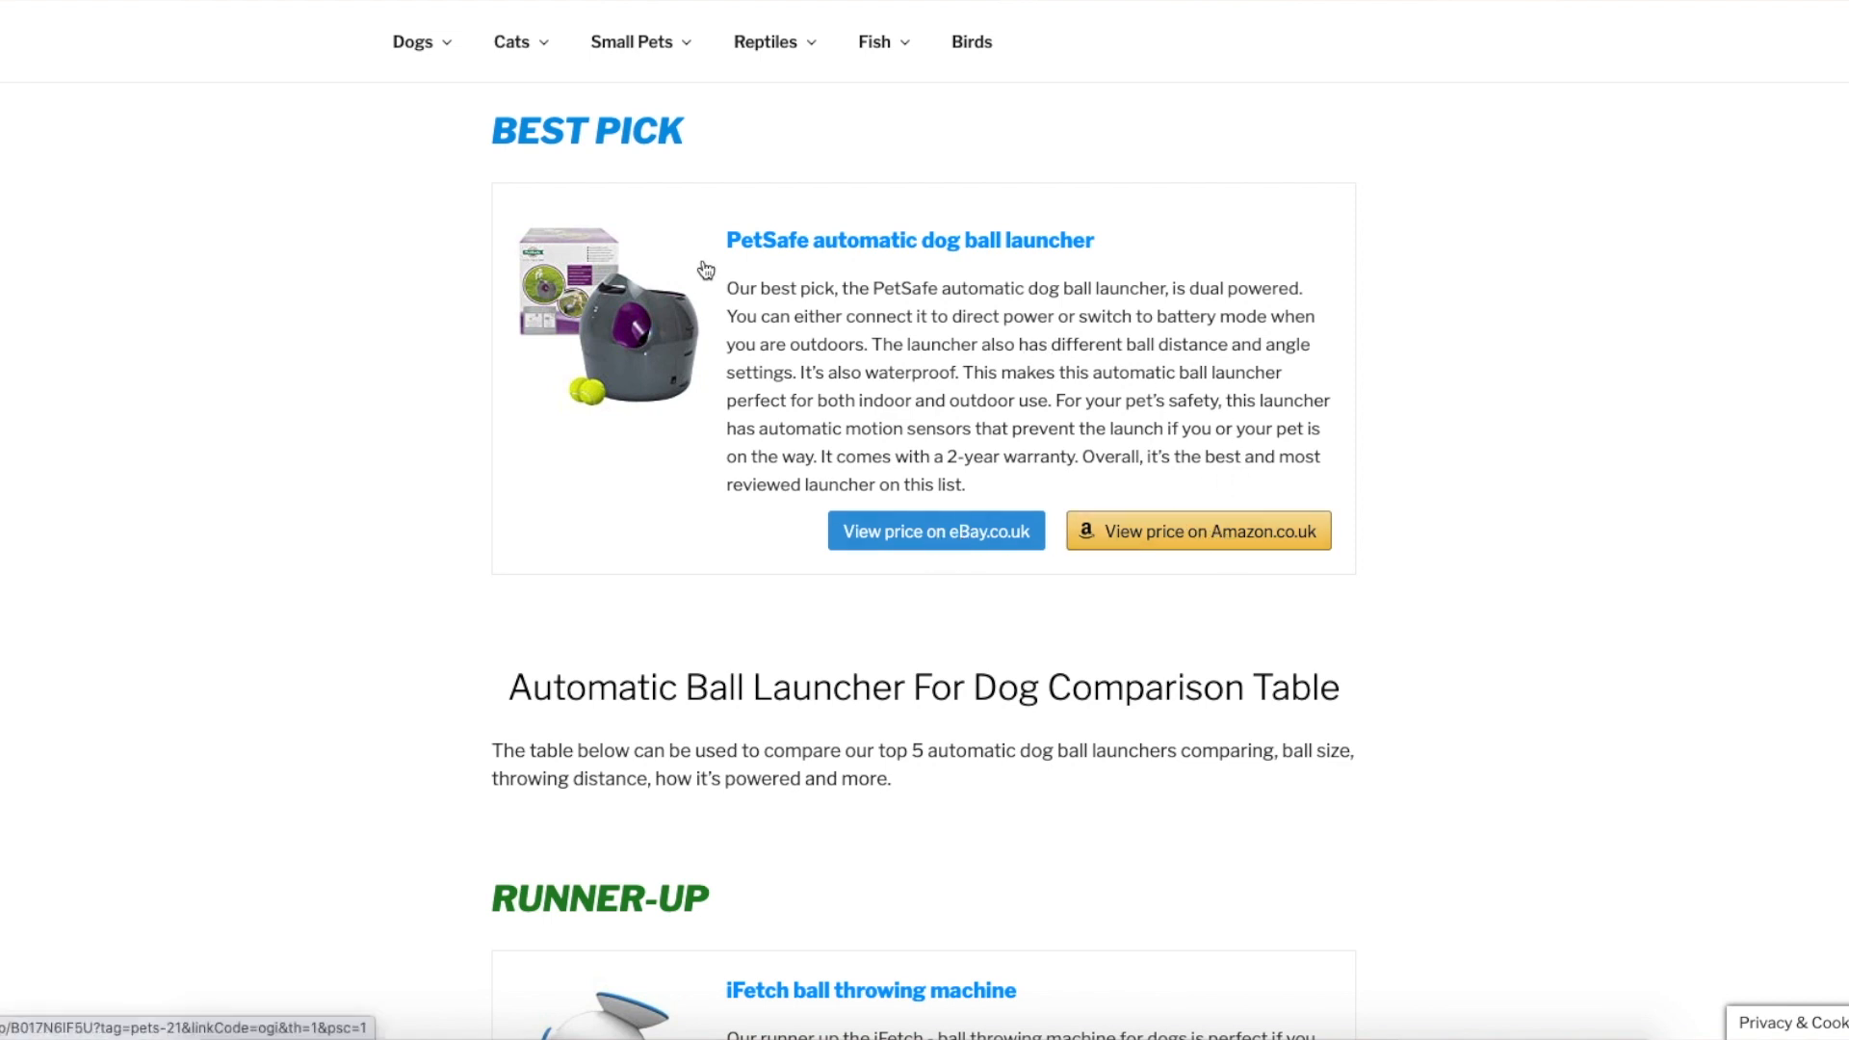
pyautogui.moveTo(726, 287); pyautogui.dragTo(999, 482)
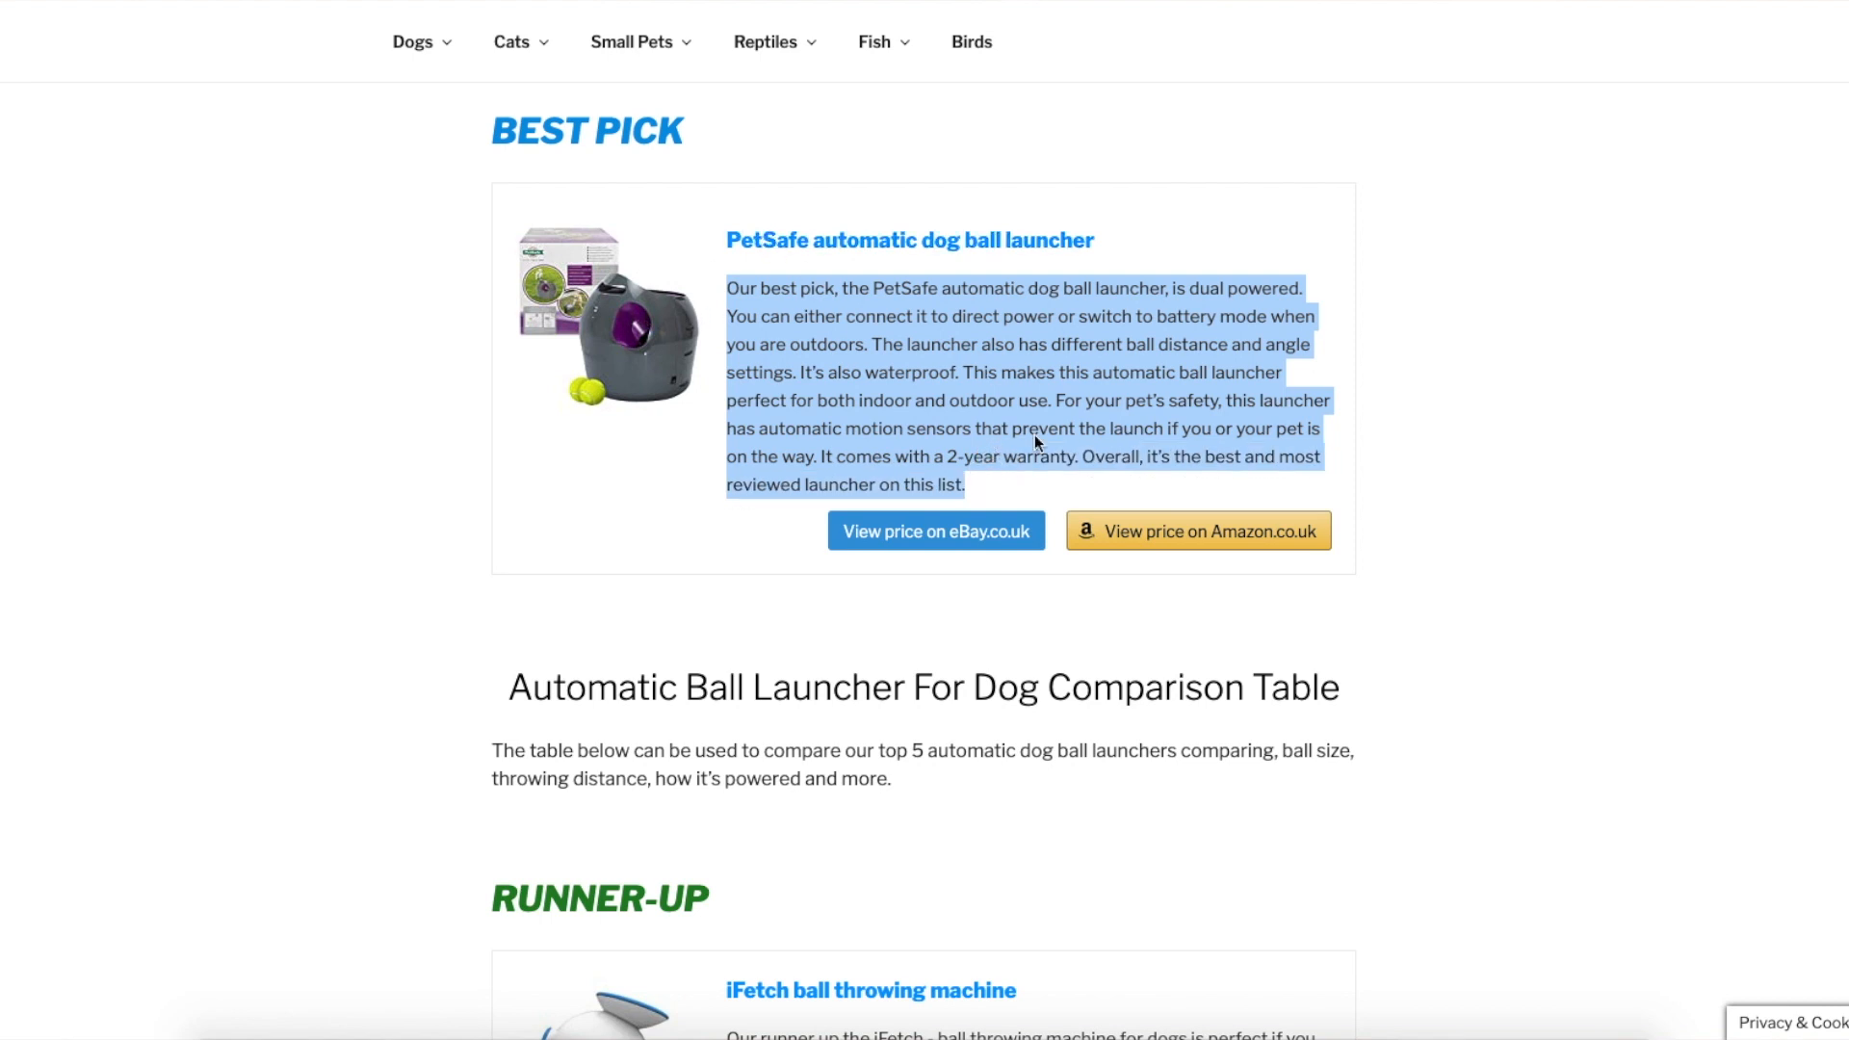
pyautogui.click(1454, 474)
# Examine the preview's "RUNNER-UP" box and the first review's Amazon link, product image and compare prices box
pyautogui.scroll(-3, 1456, 474)
pyautogui.scroll(-1, 1453, 468)
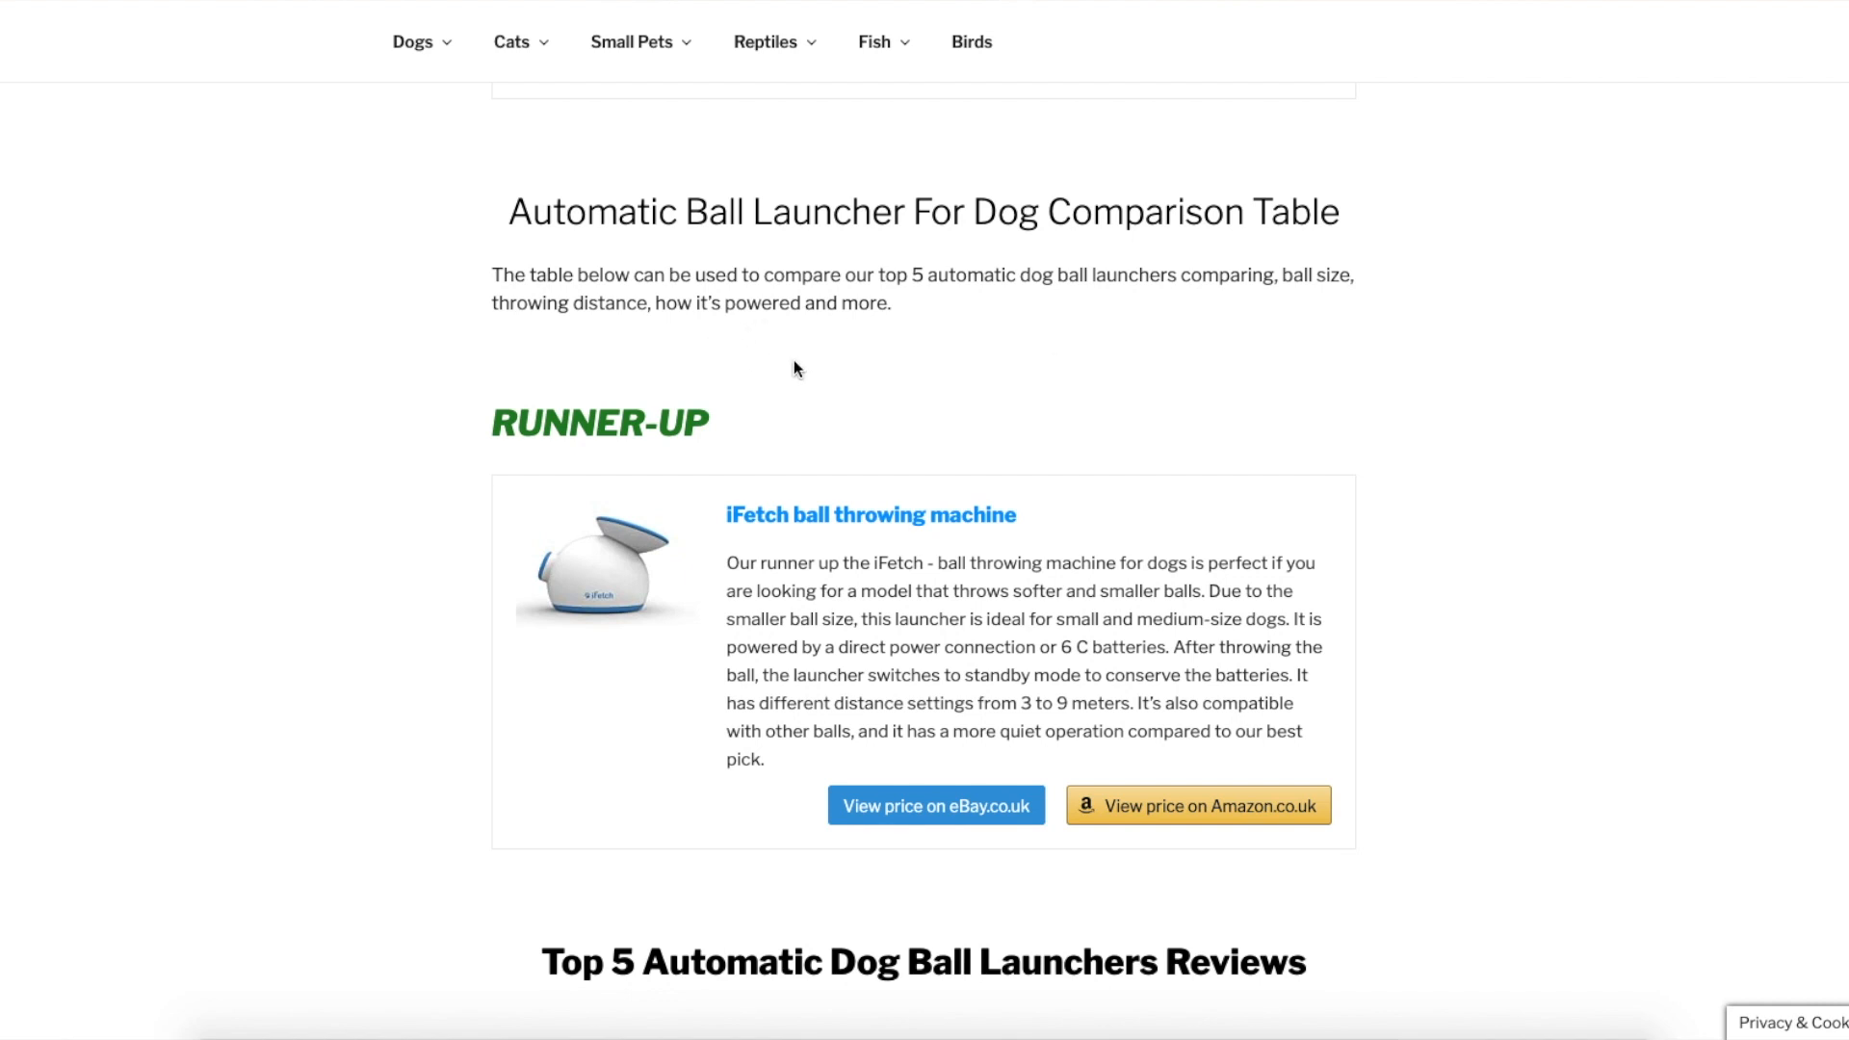
pyautogui.scroll(-6, 631, 459)
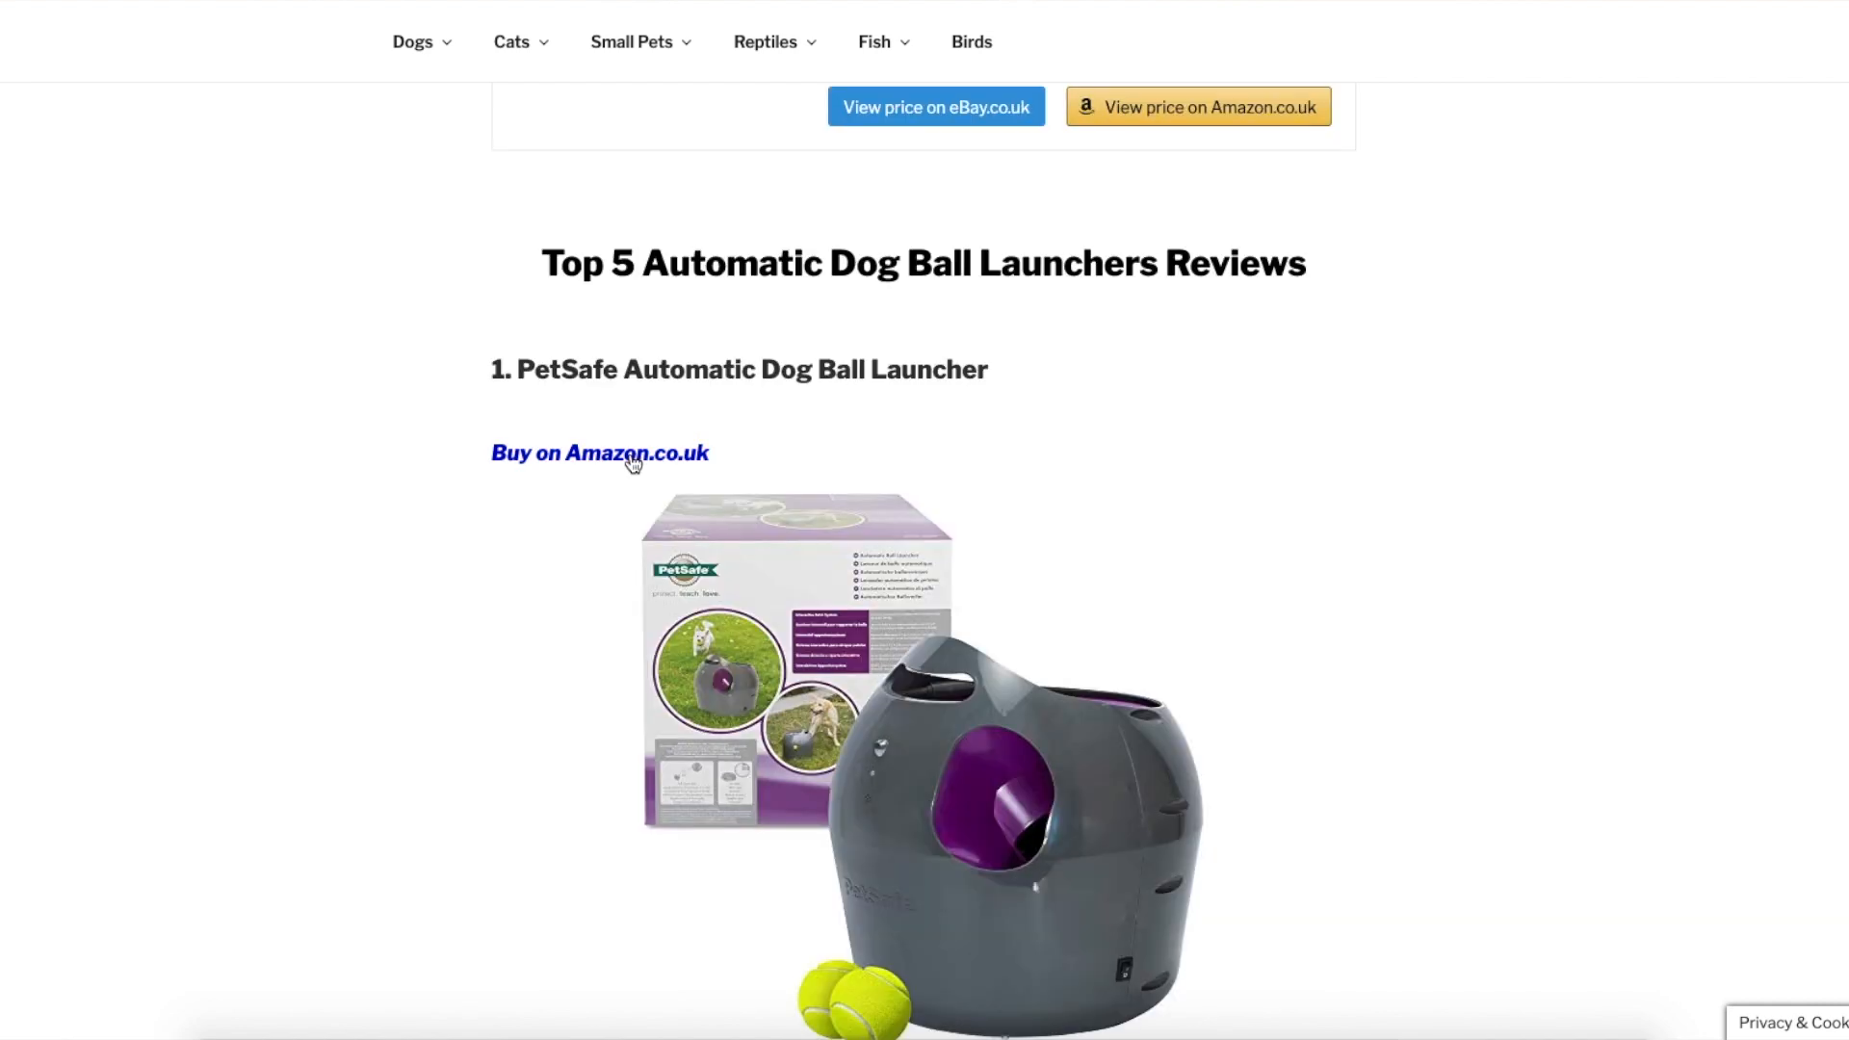
pyautogui.scroll(-1, 673, 541)
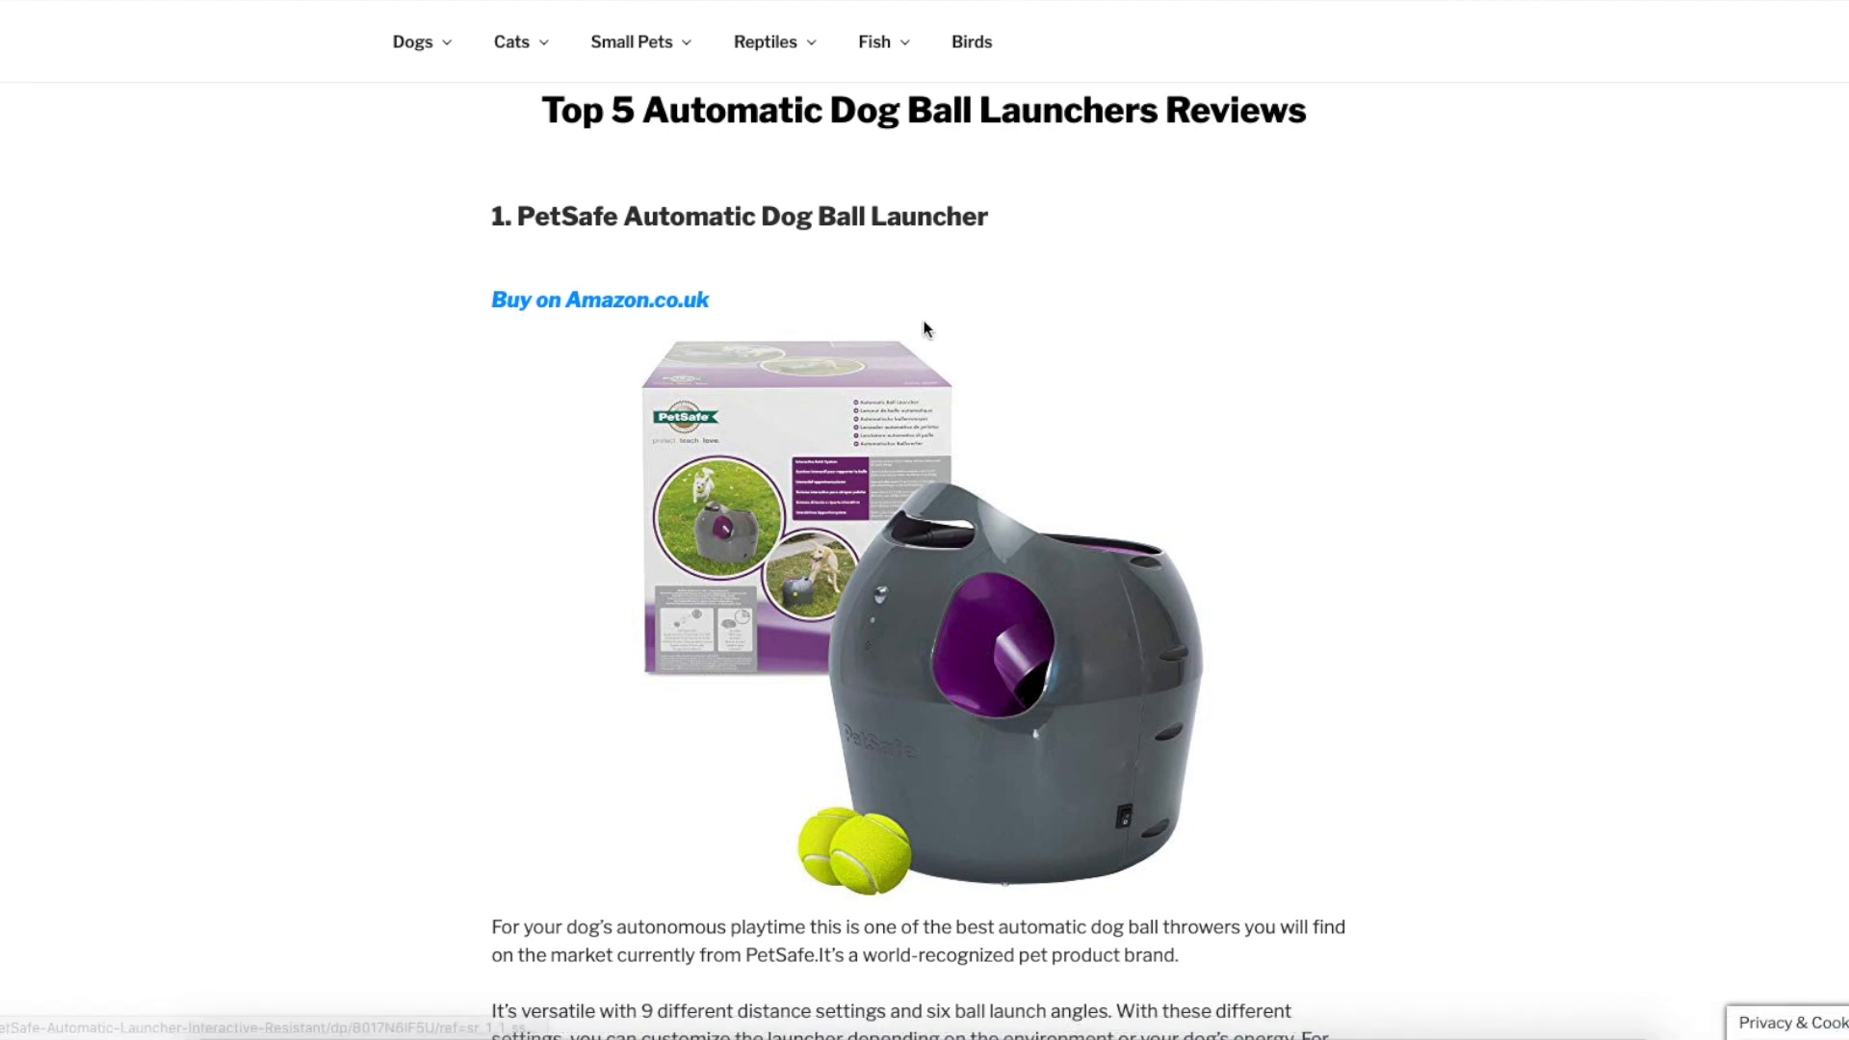
pyautogui.click(702, 300)
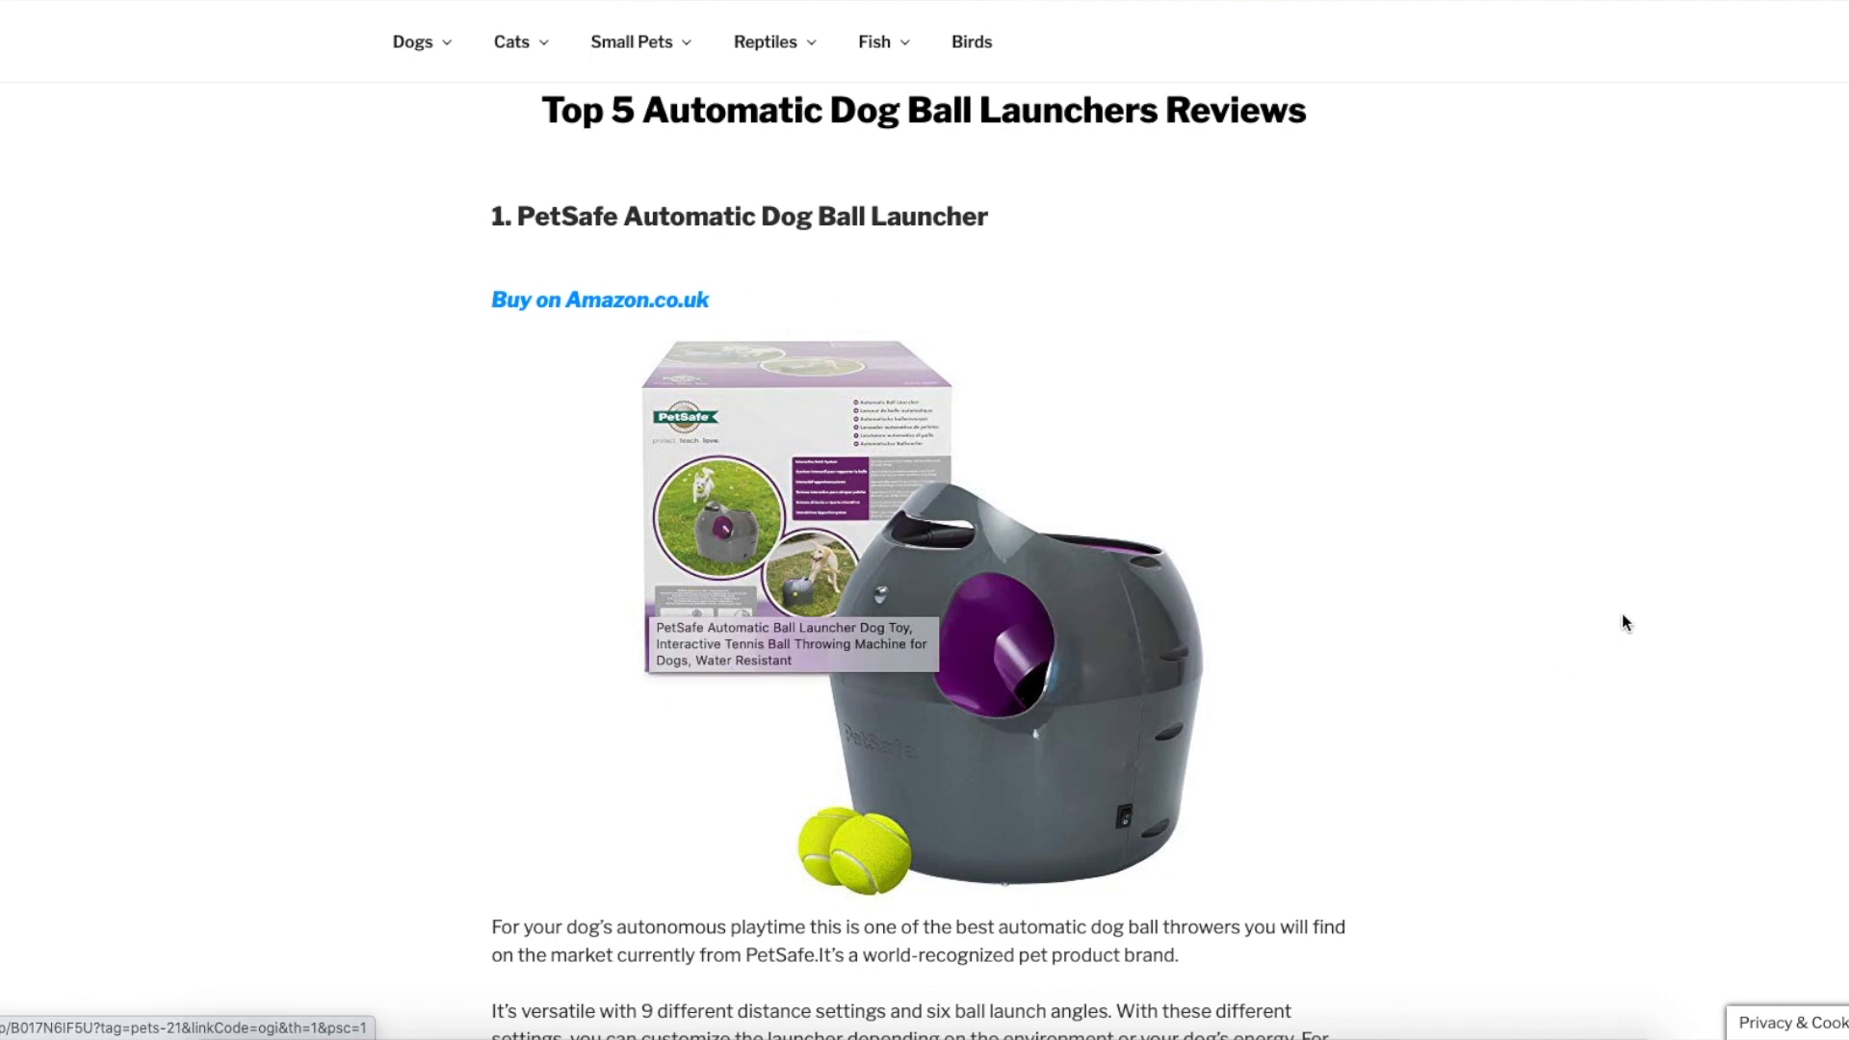
pyautogui.scroll(-10, 1527, 585)
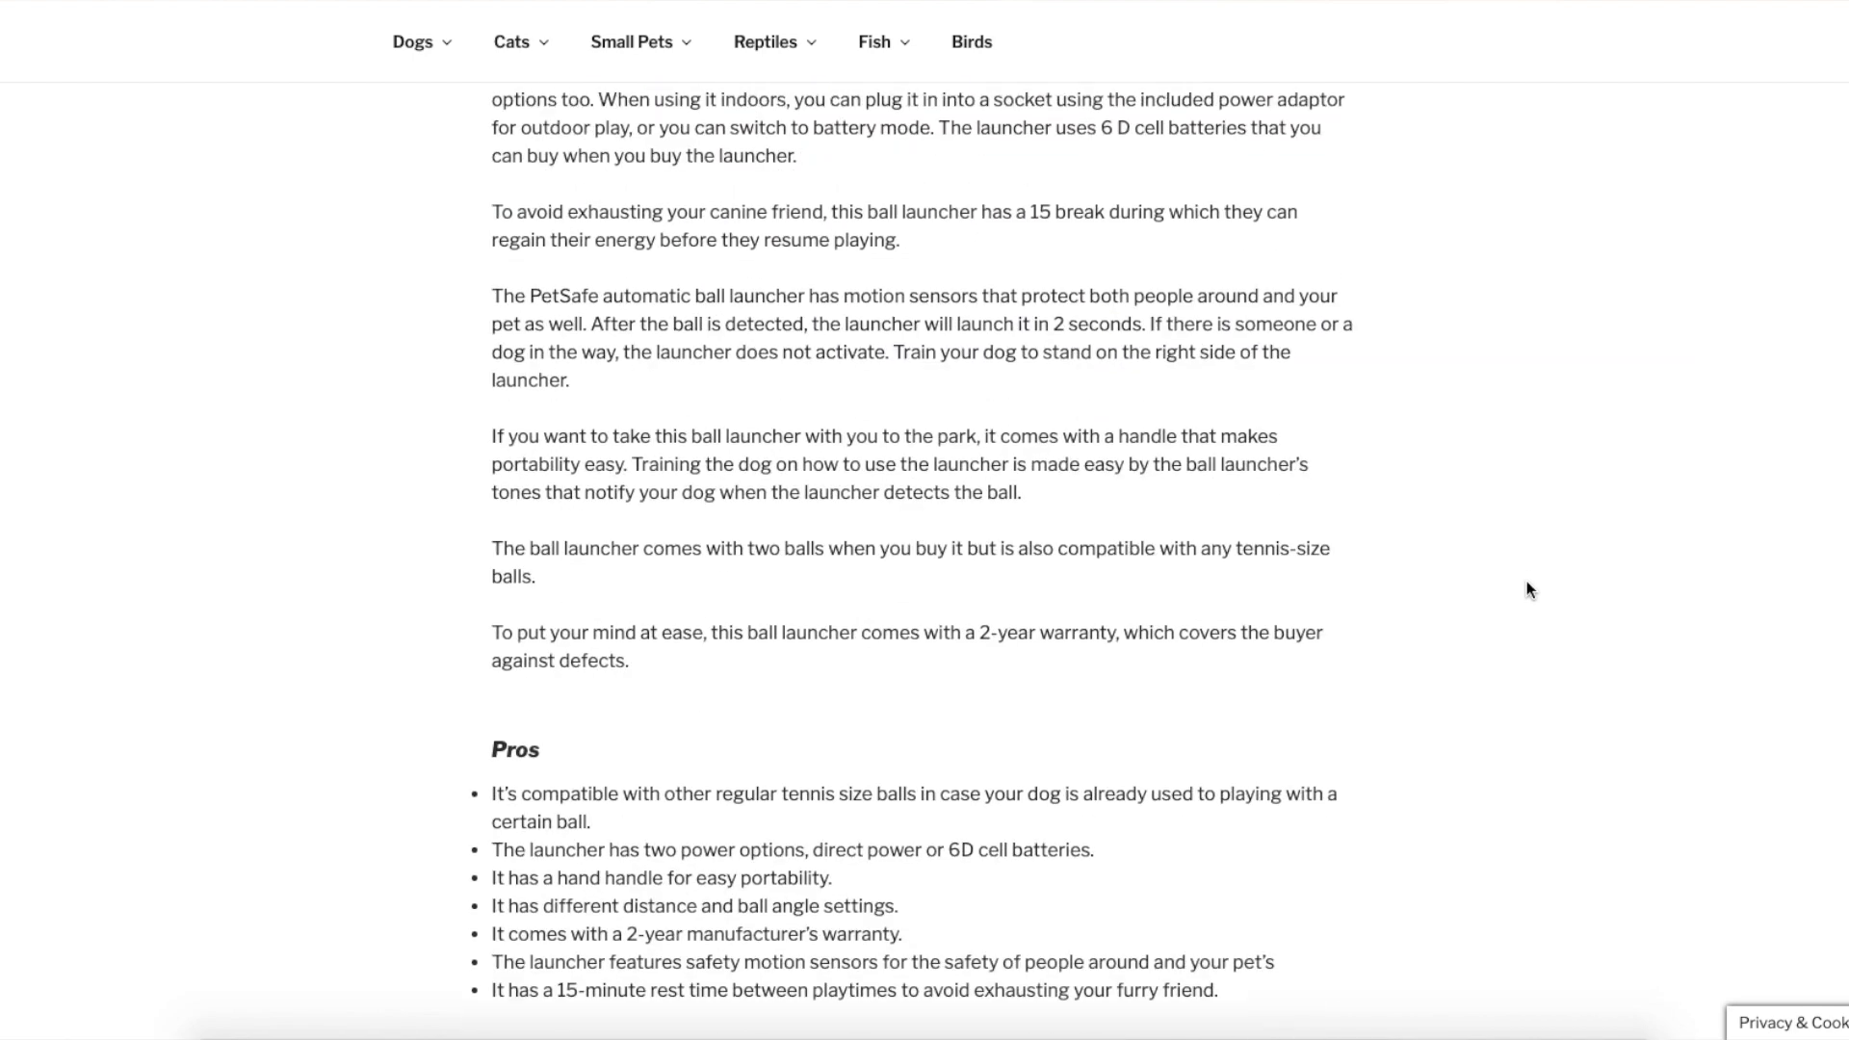
pyautogui.scroll(-10, 1527, 589)
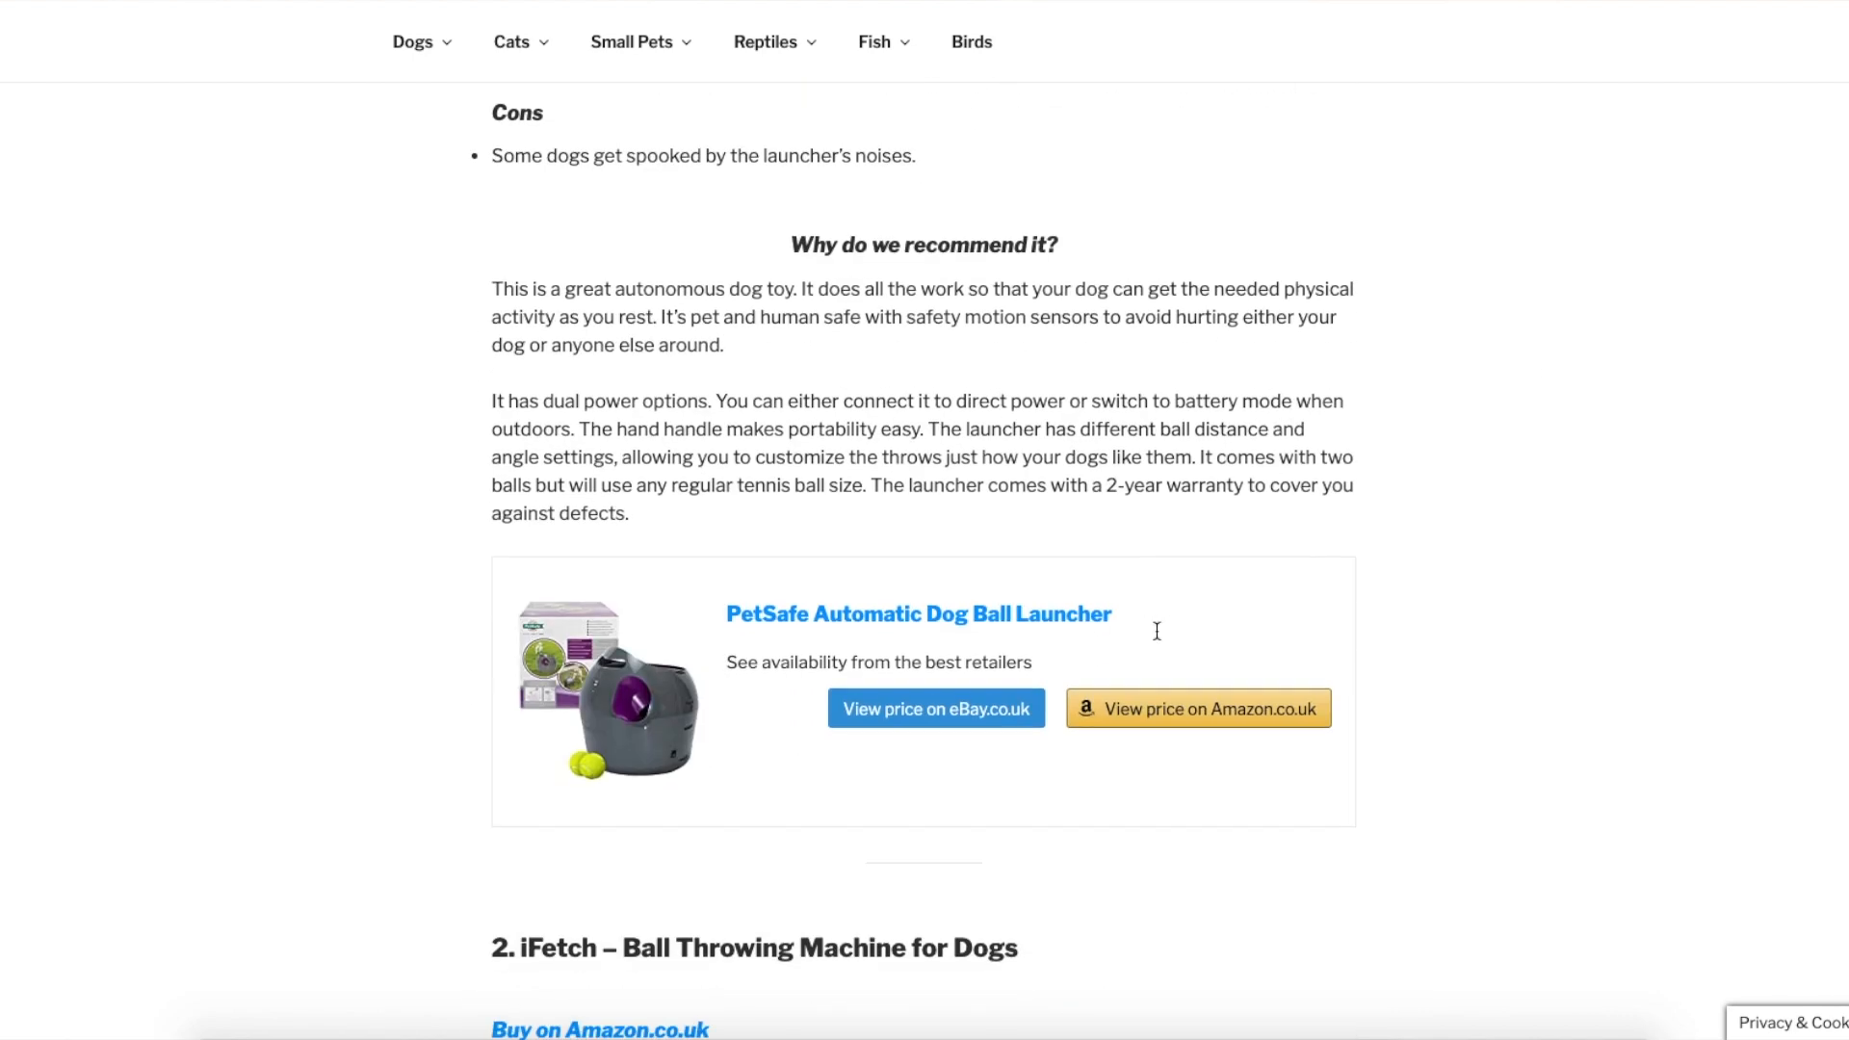
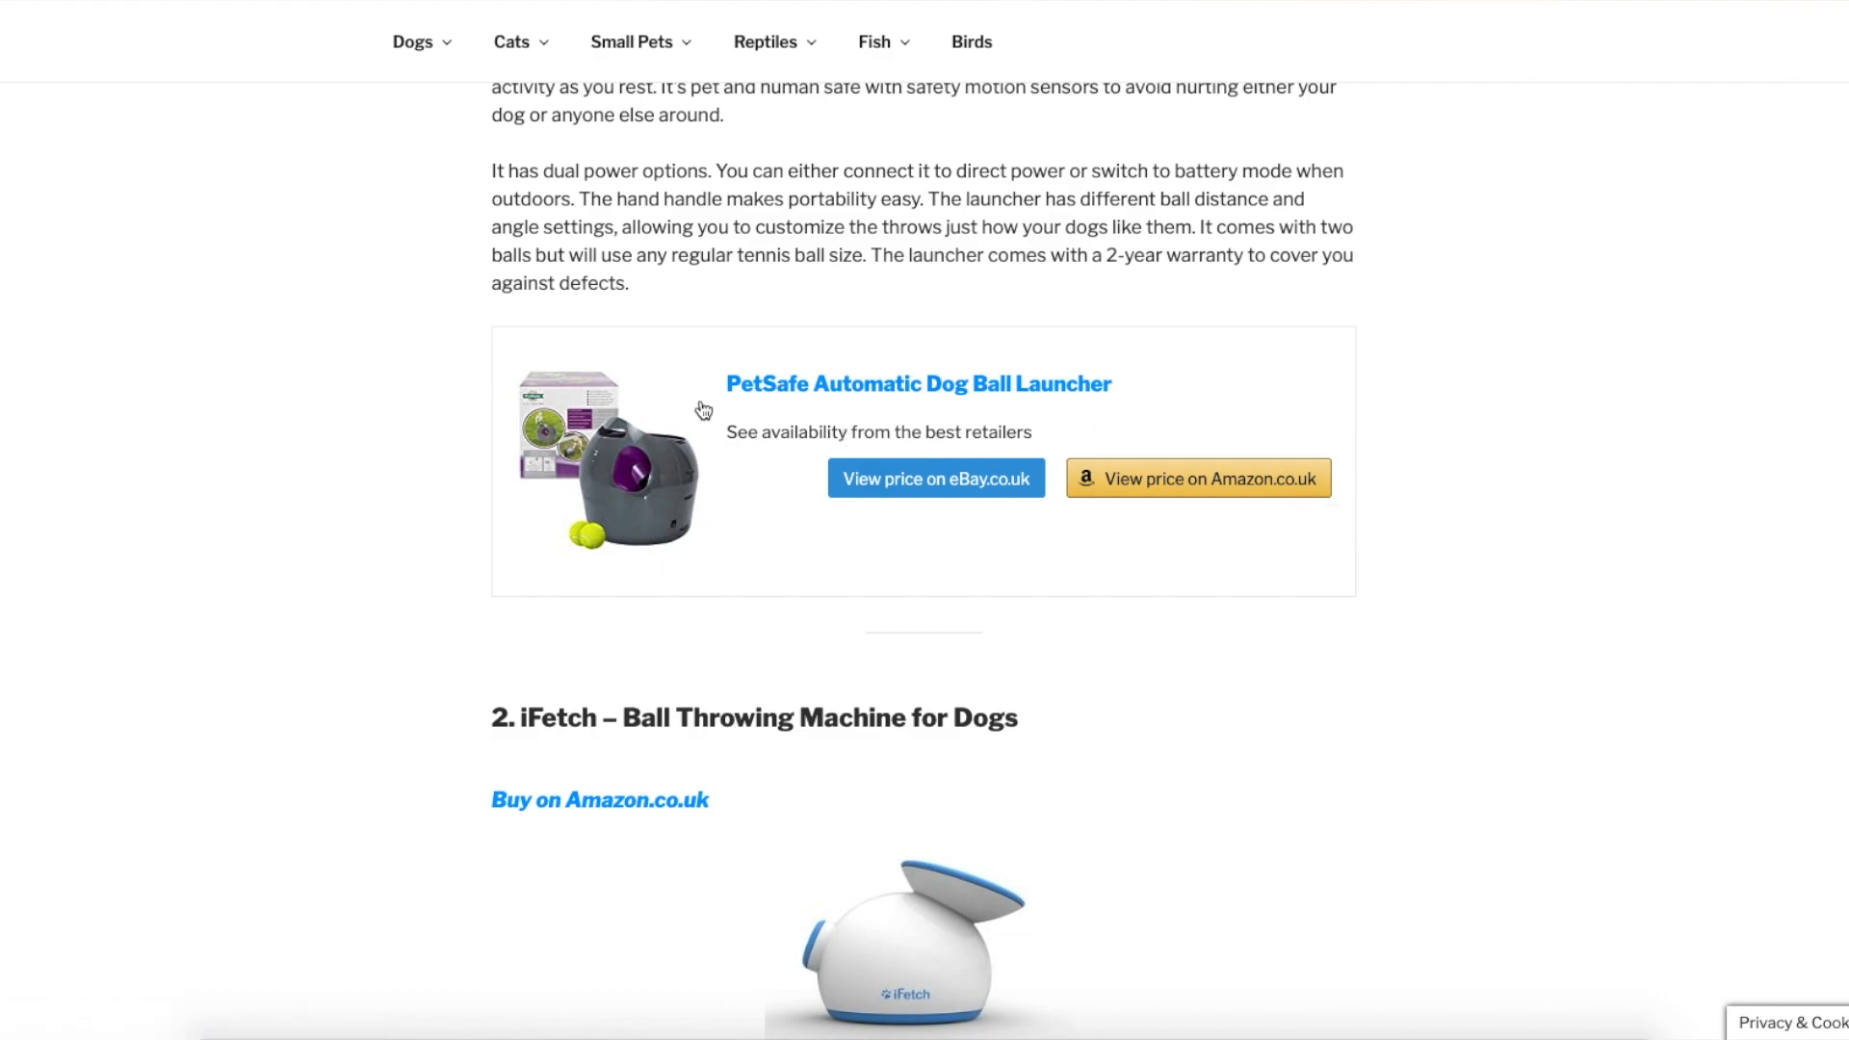
# Examine the rest of the article preview, from the product reviews to the buyer's guide and back to the introduction
pyautogui.scroll(-5, 1228, 495)
pyautogui.scroll(-20, 1230, 499)
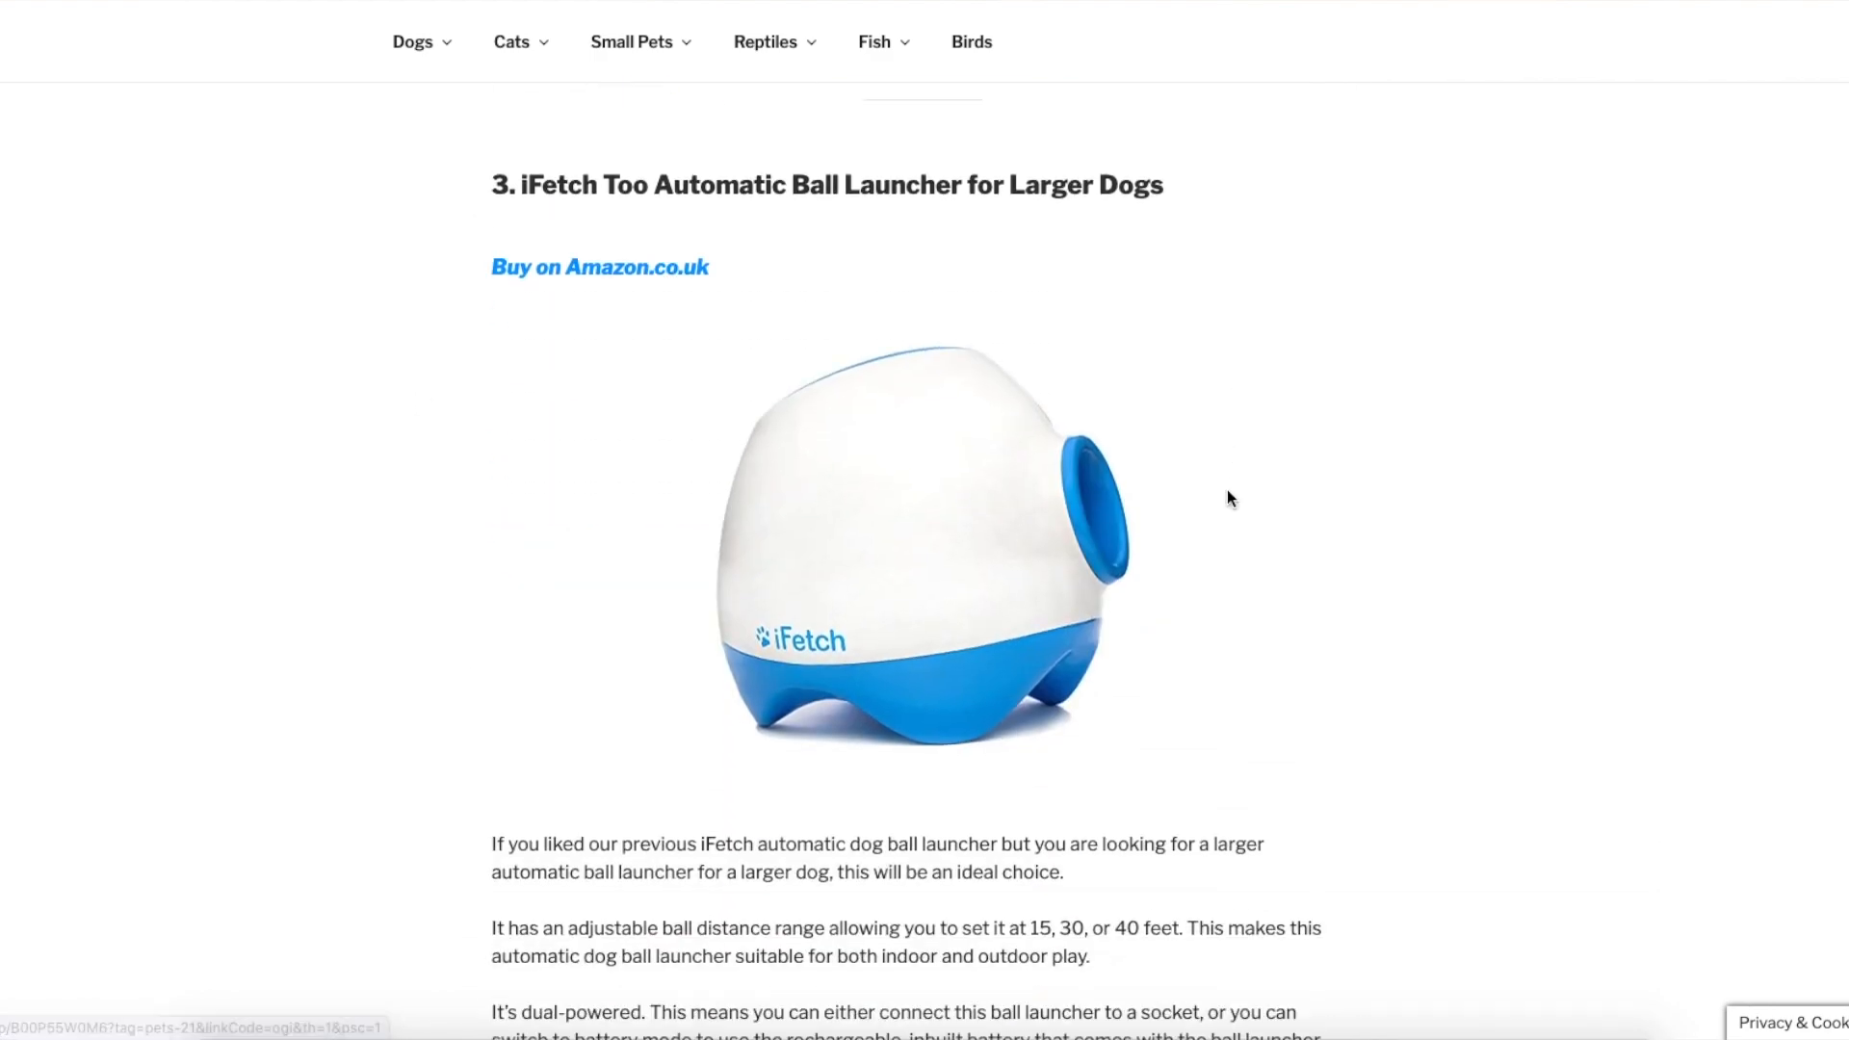
pyautogui.scroll(-20, 1227, 489)
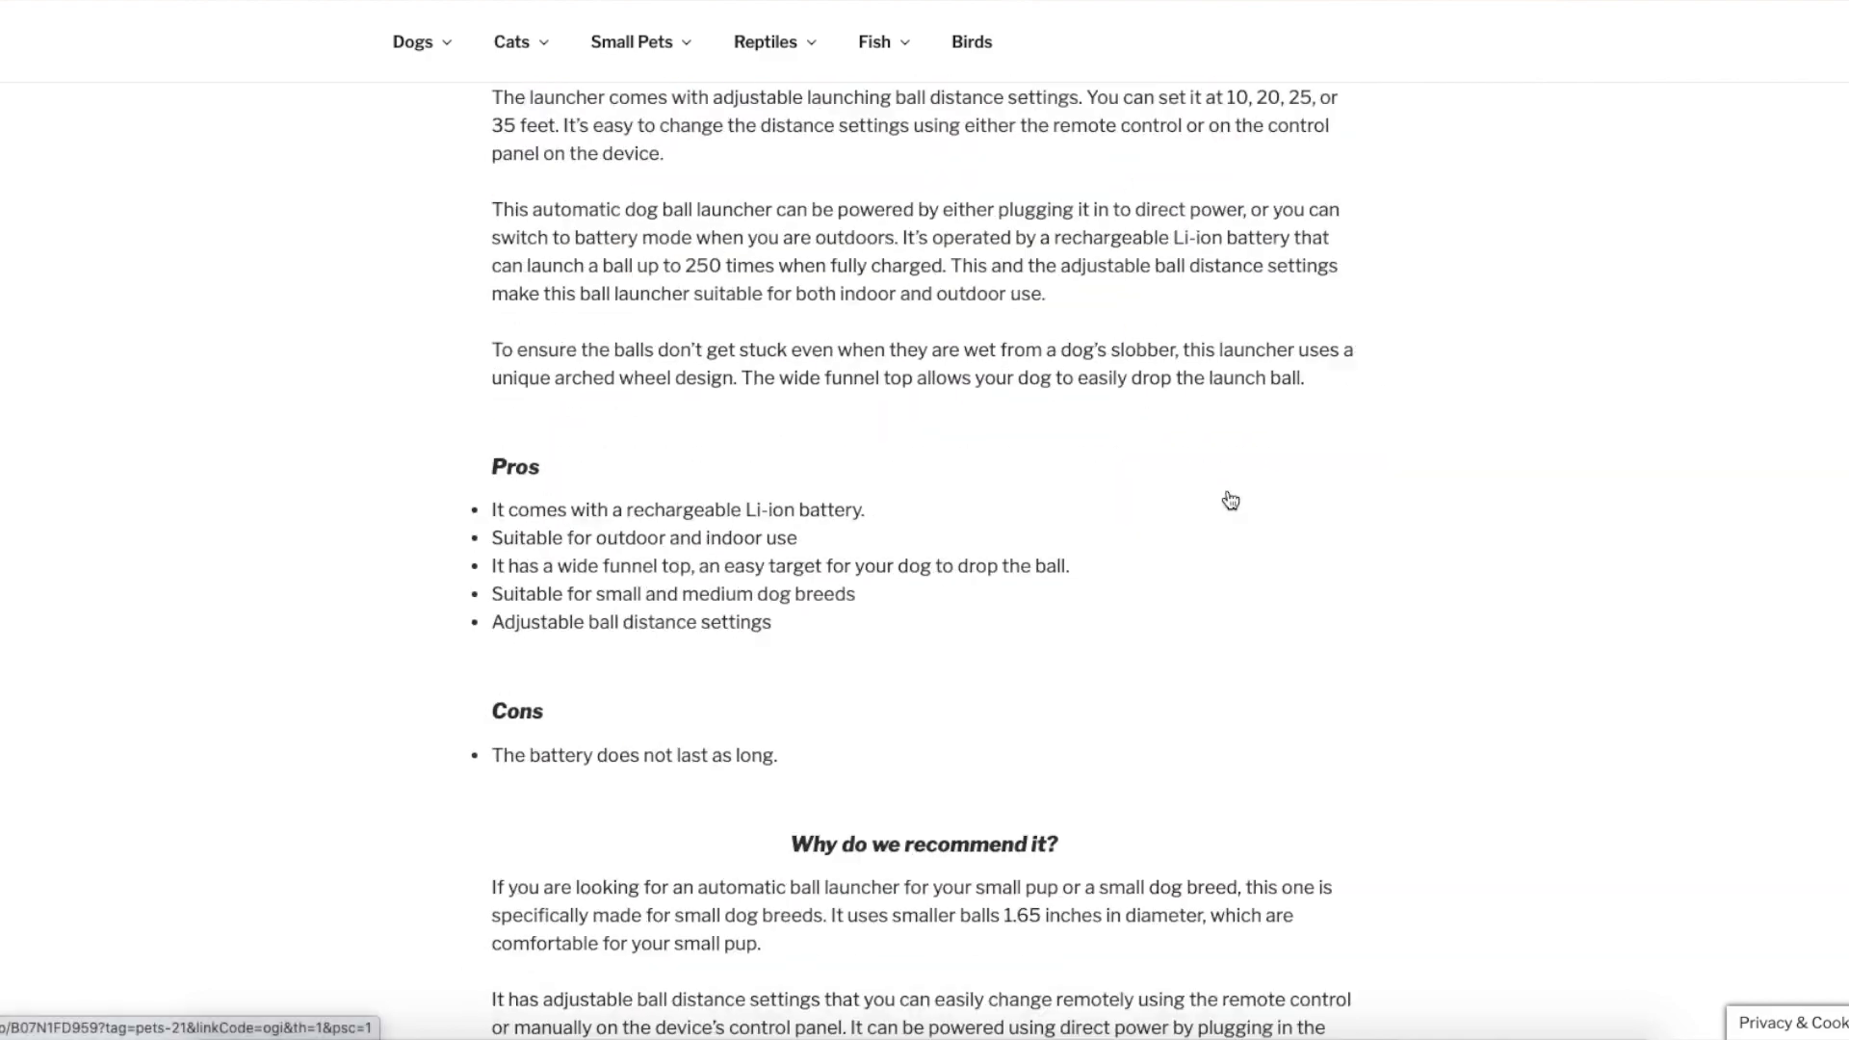
pyautogui.scroll(-13, 1228, 491)
pyautogui.scroll(18, 1228, 493)
pyautogui.scroll(20, 1227, 498)
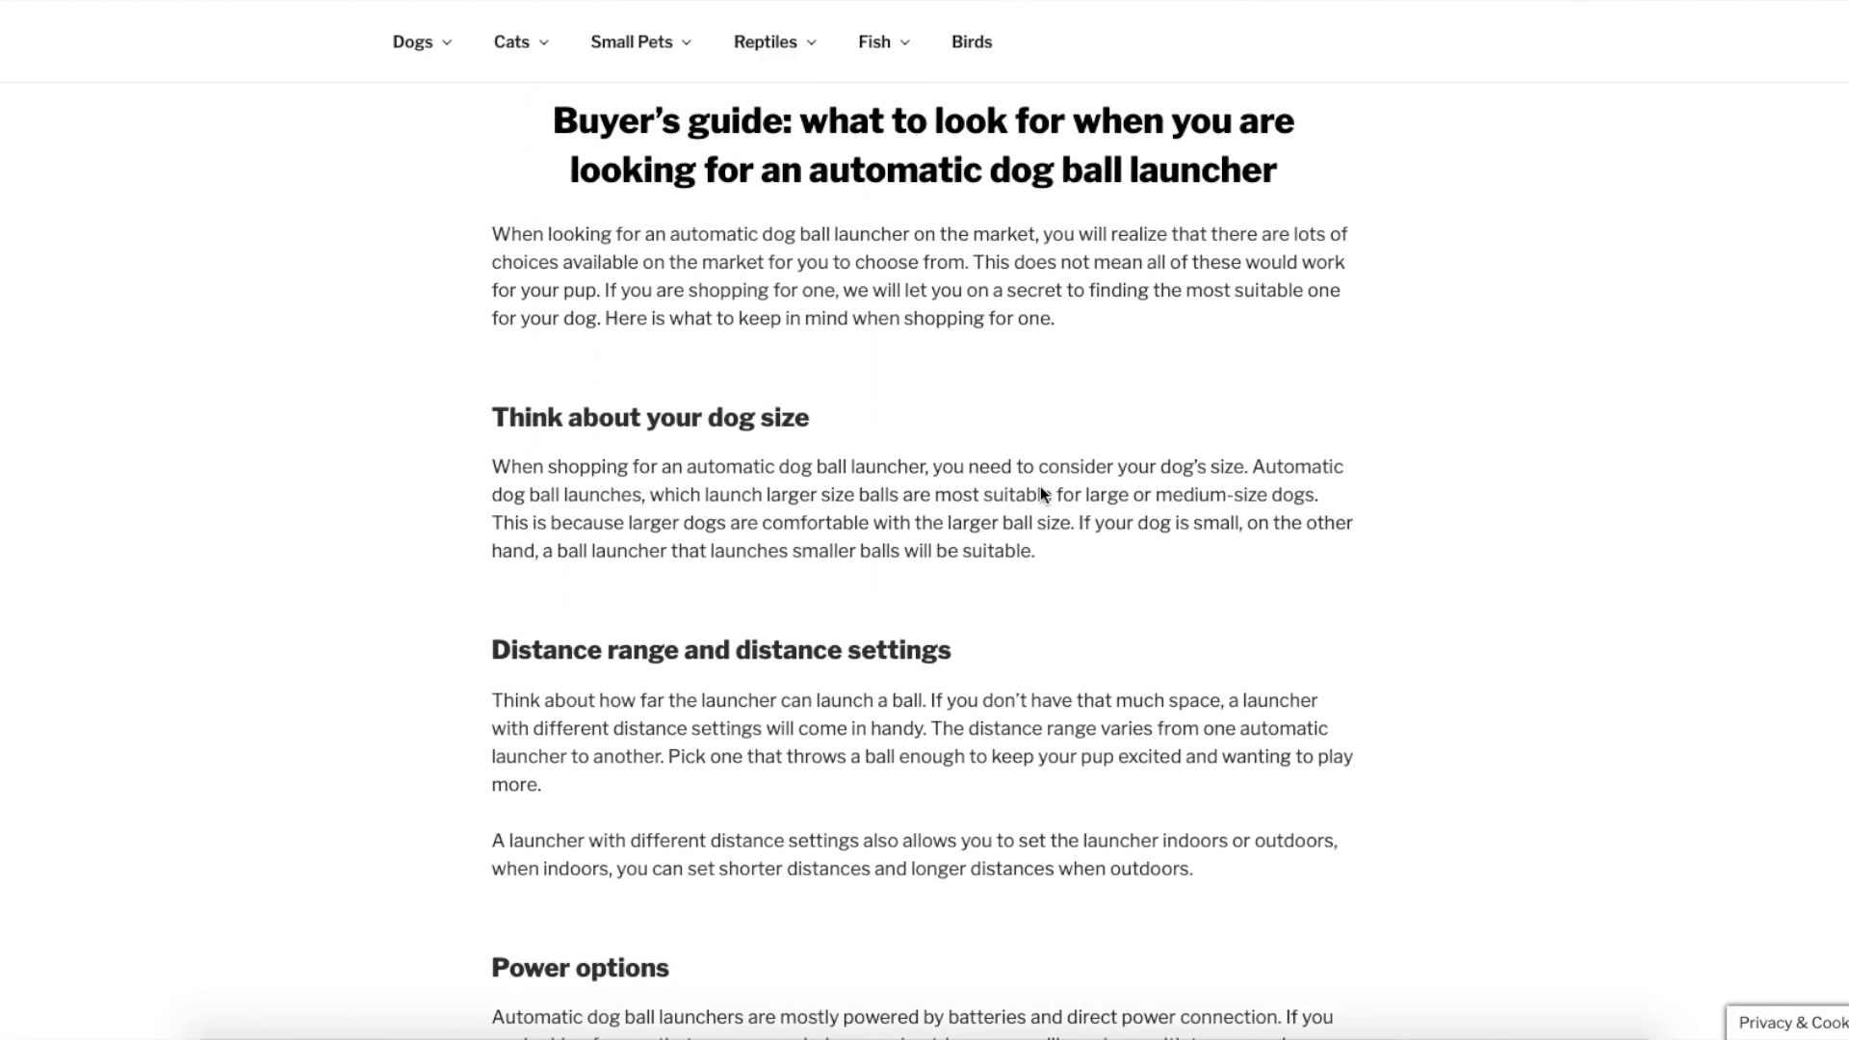
pyautogui.scroll(20, 992, 500)
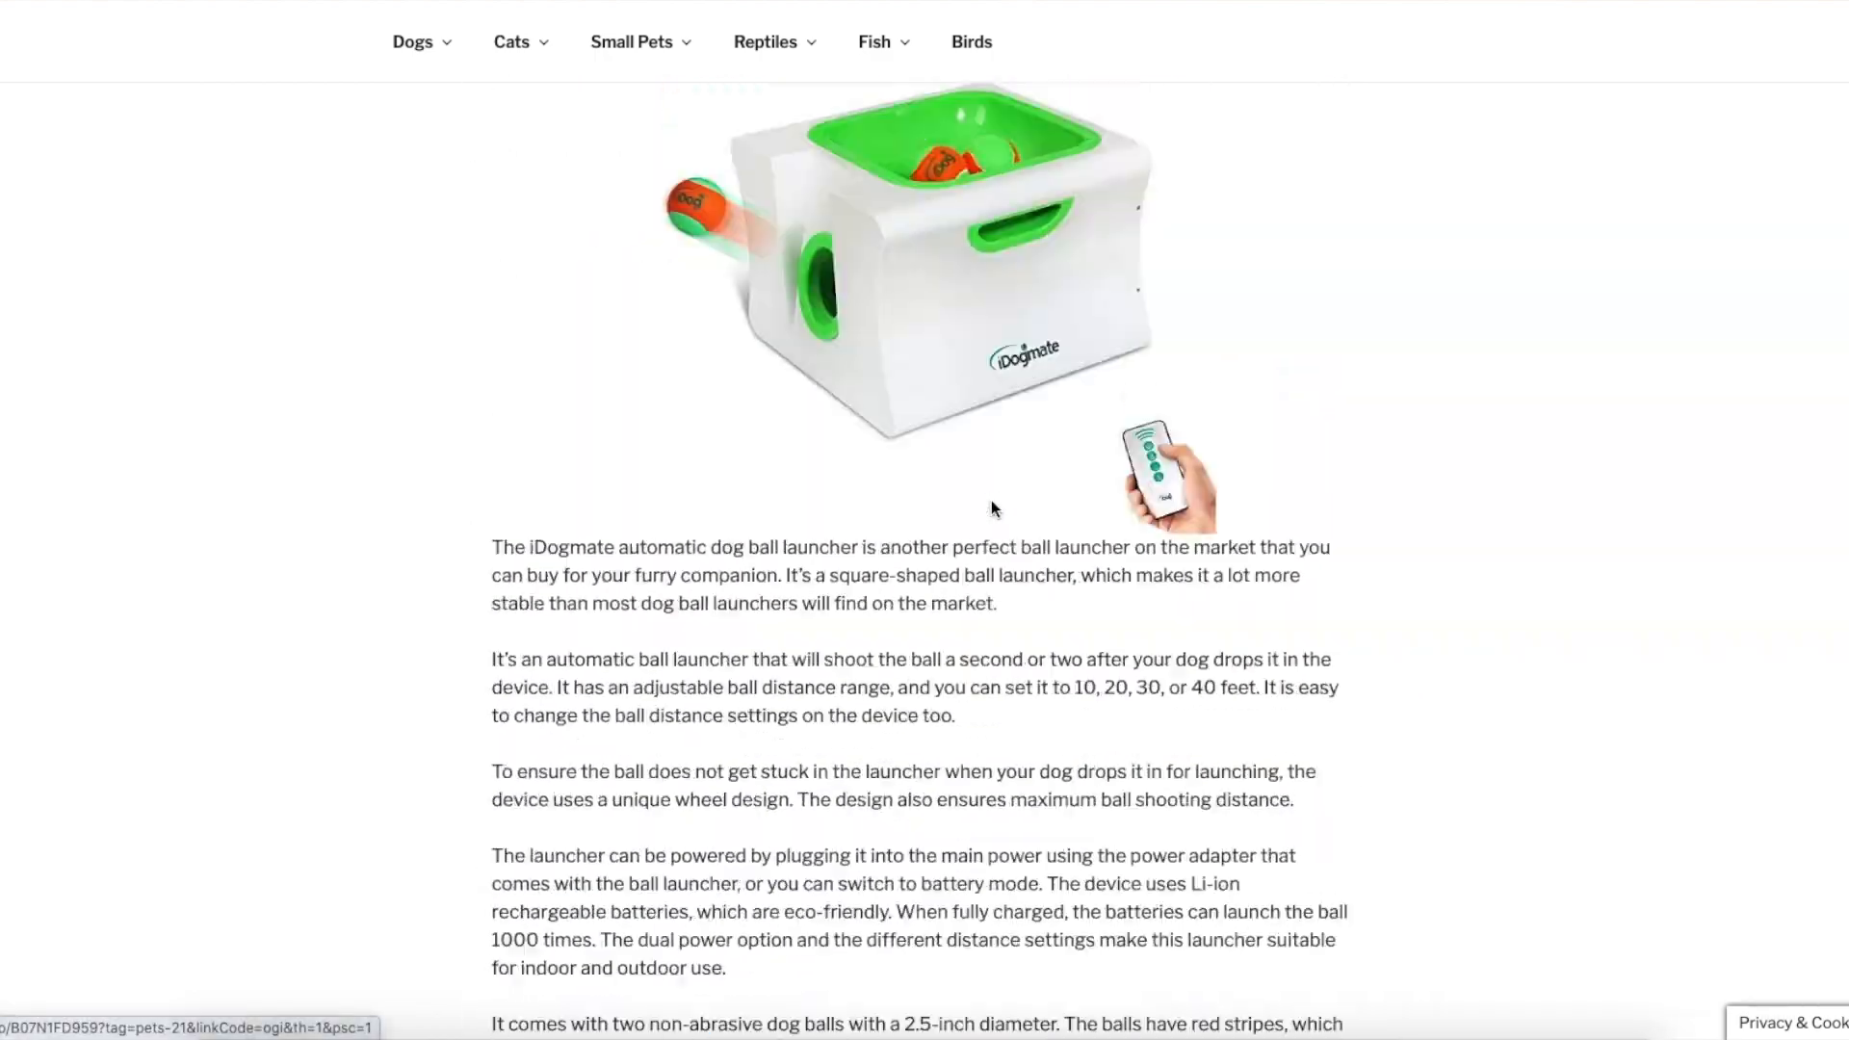
pyautogui.scroll(20, 994, 509)
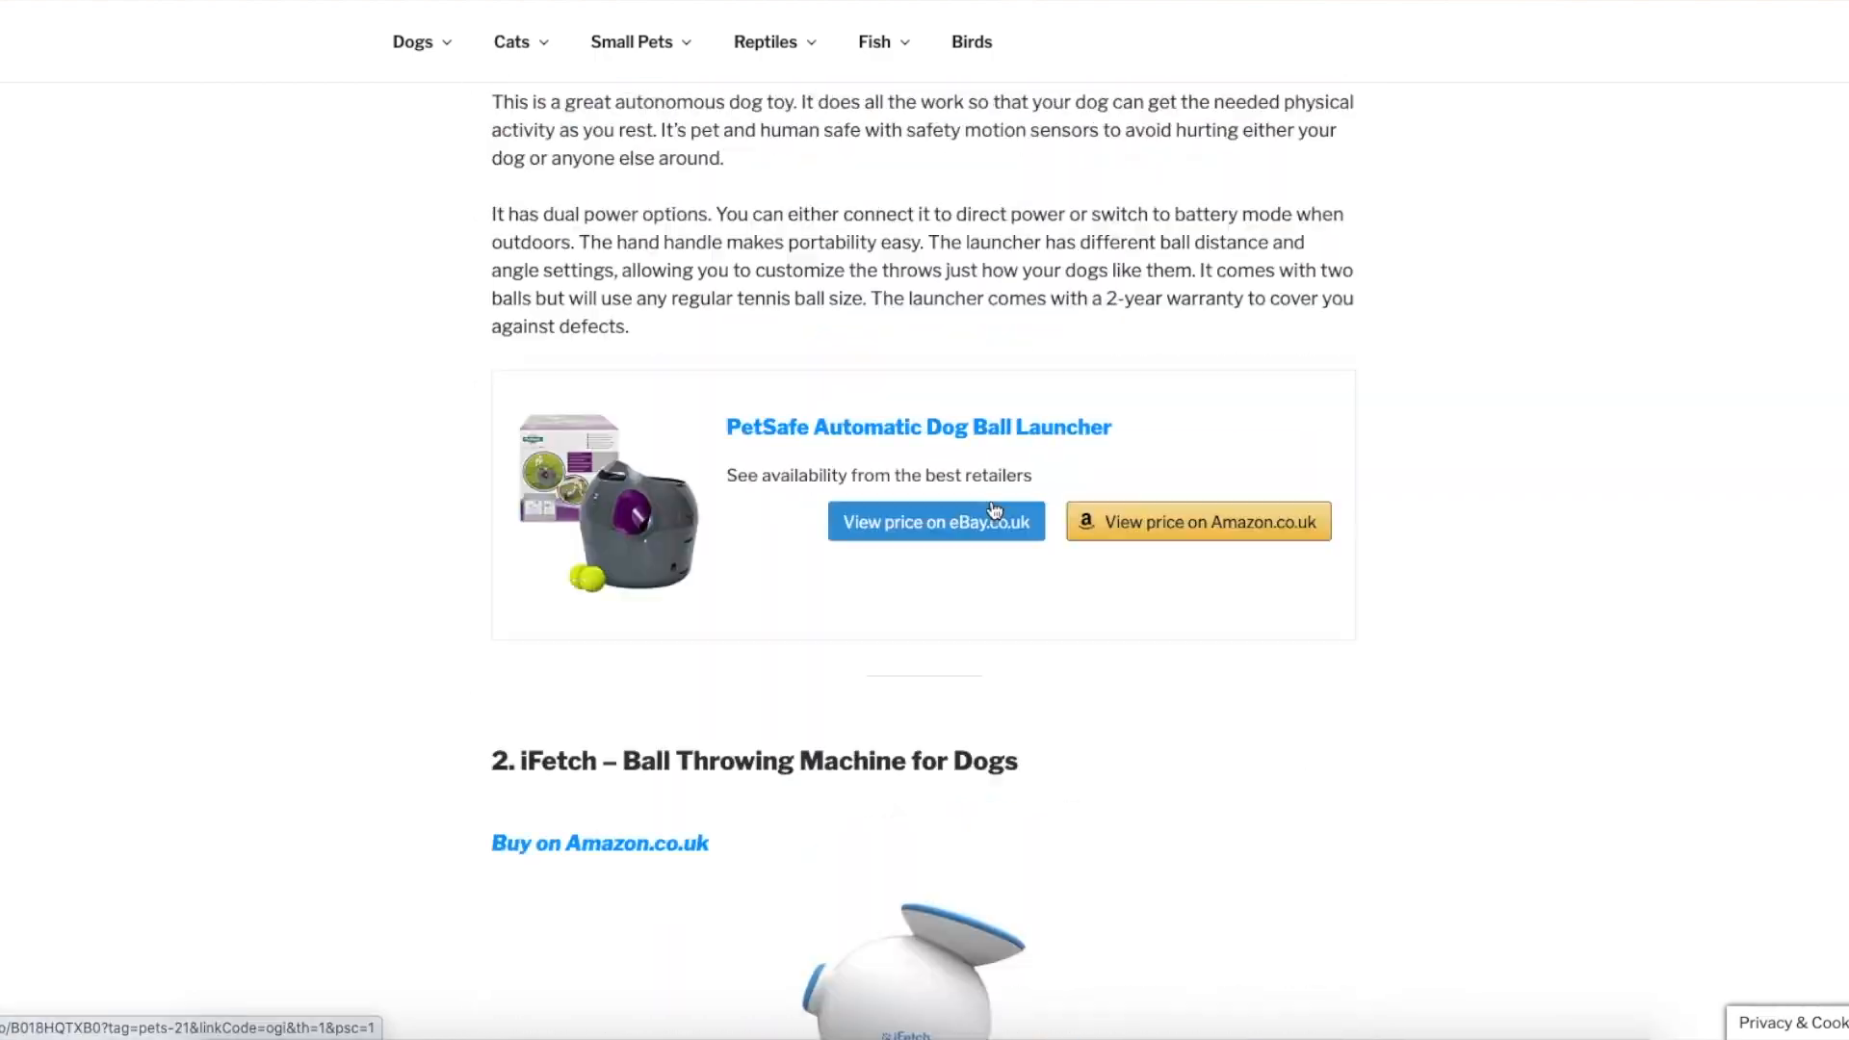
pyautogui.scroll(20, 992, 502)
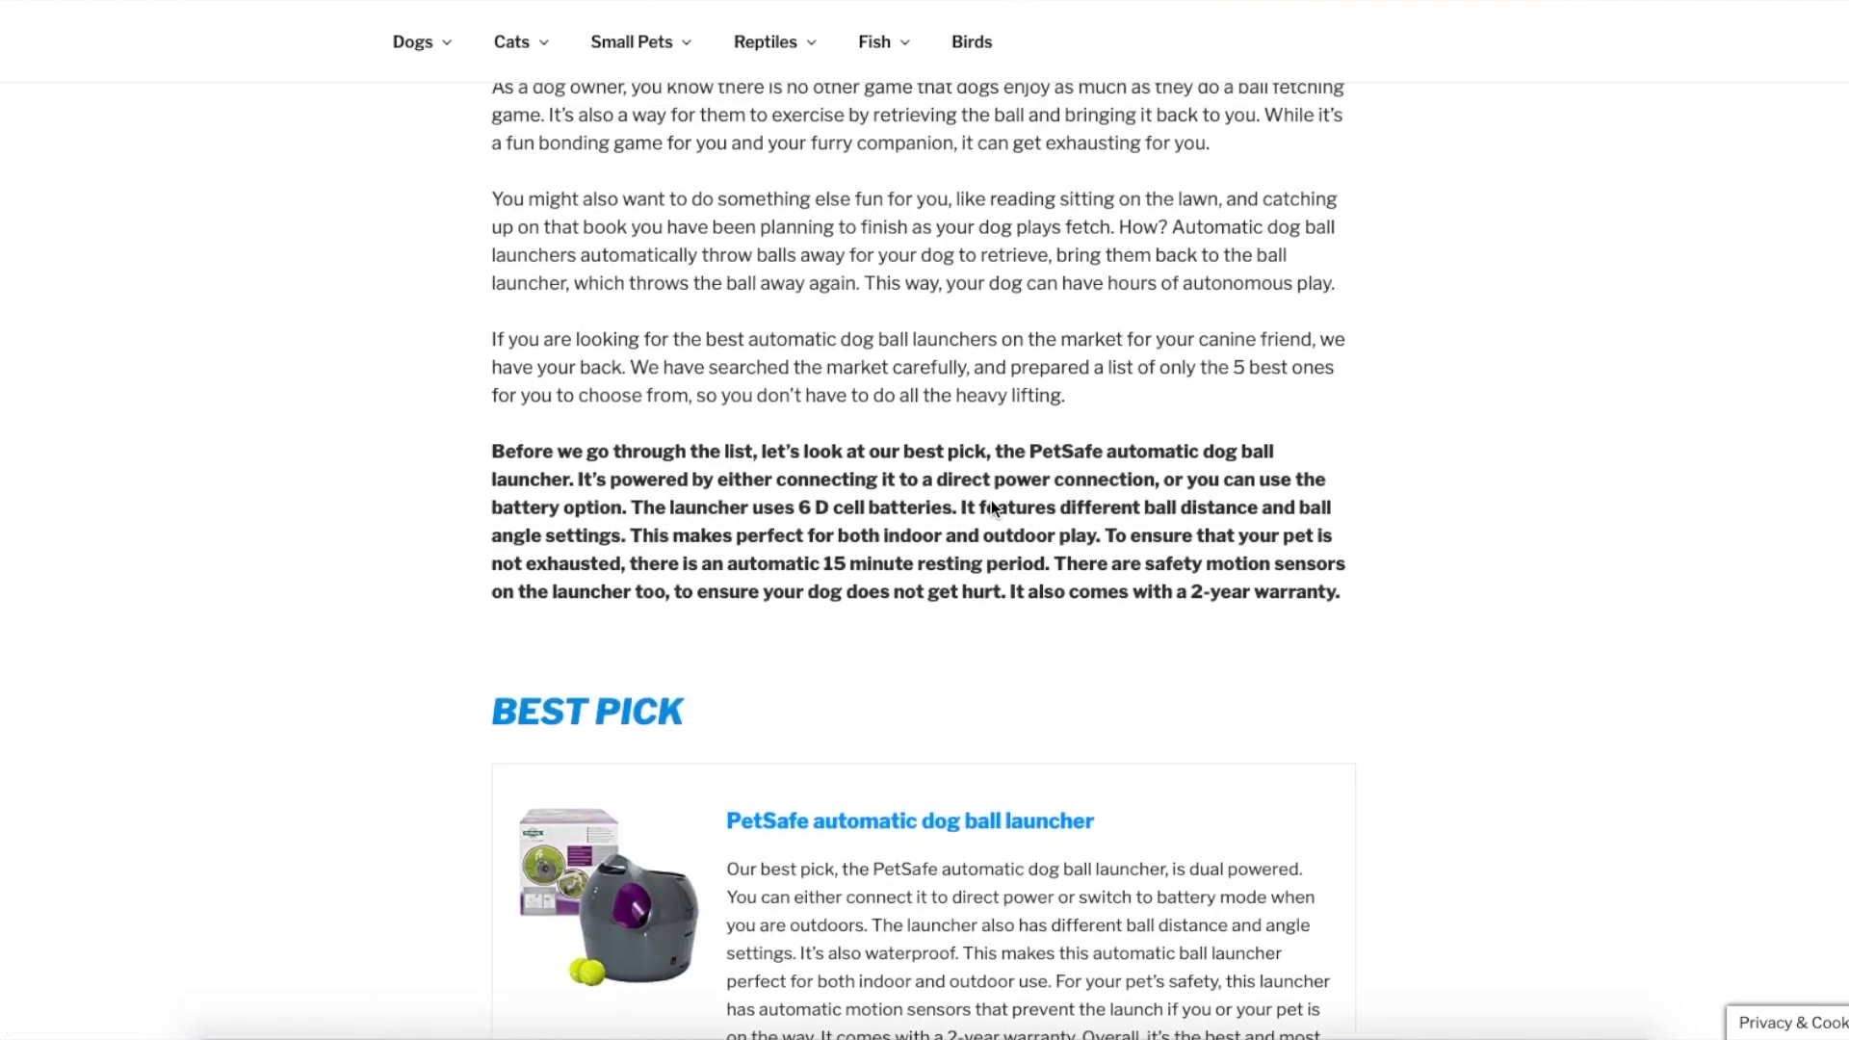
pyautogui.scroll(-6, 965, 603)
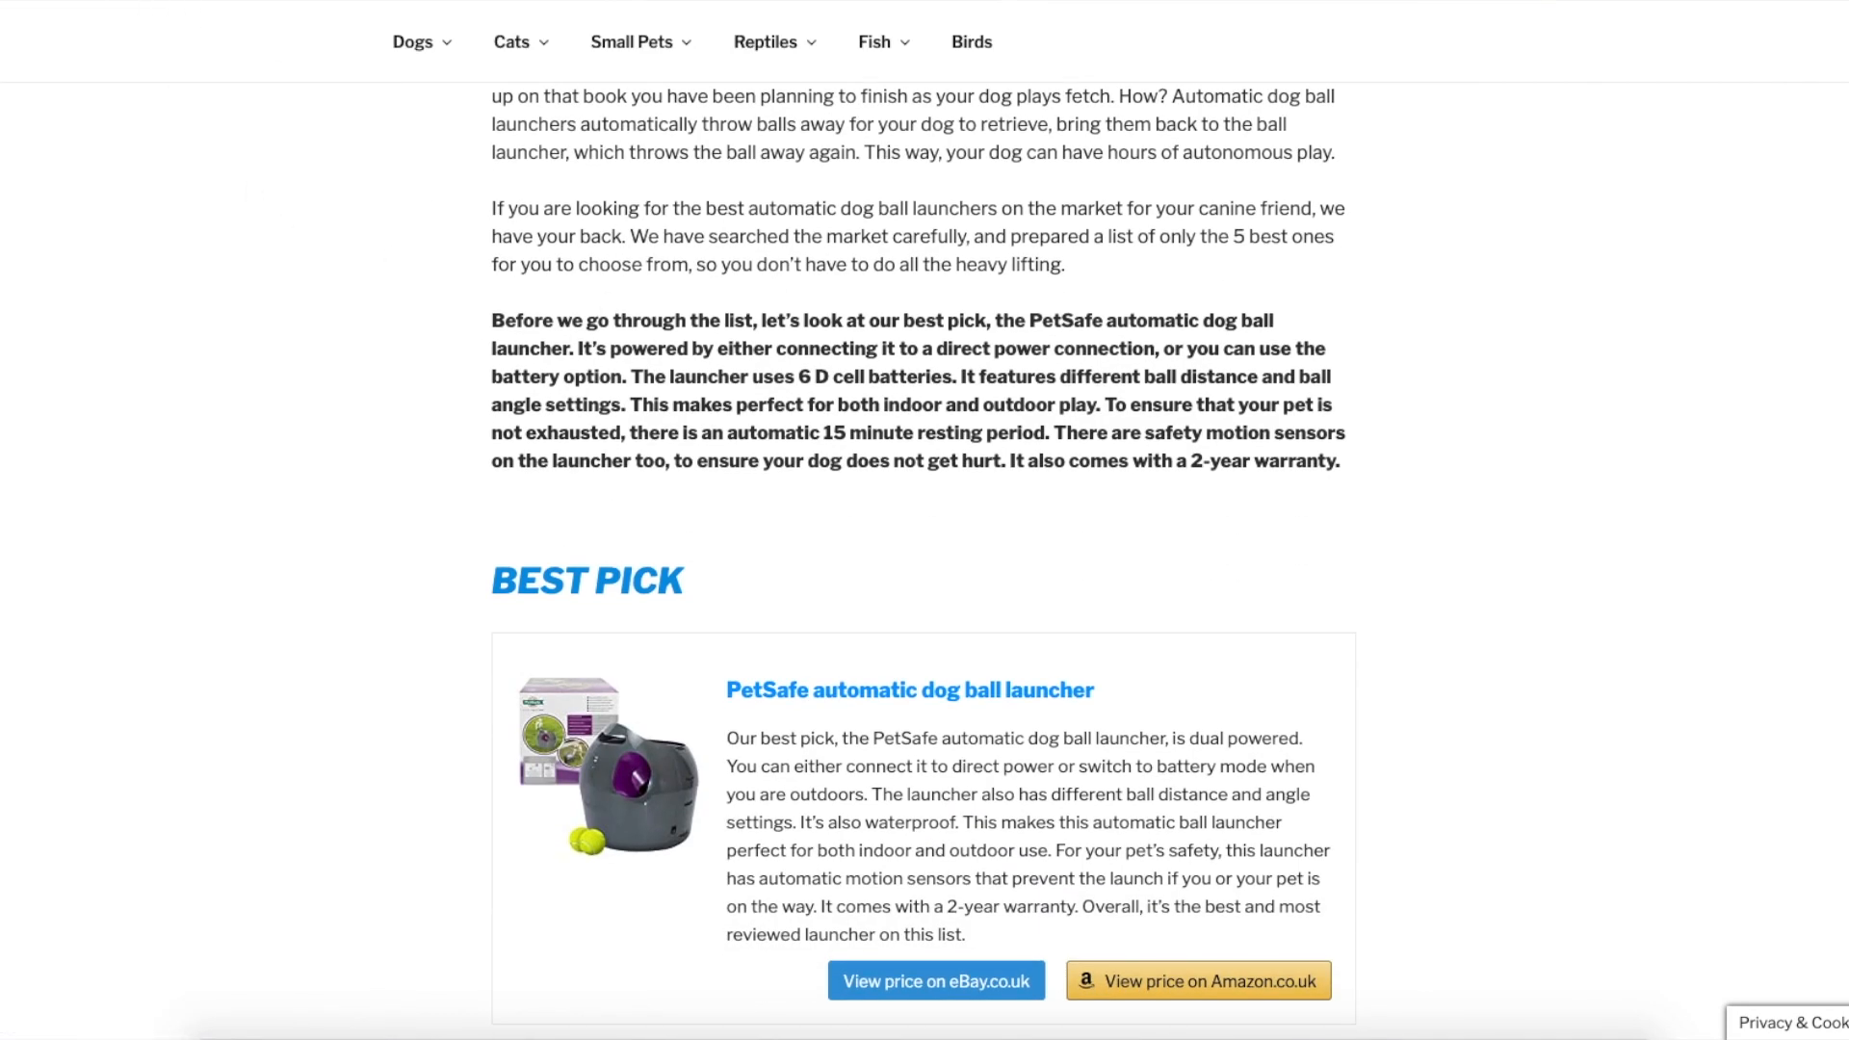
# Return to the WordPress editor, open the AAWP tables list and select the "Ball launcher for dogs" table's shortcode for copying
pyautogui.hotkey('ctrl', 'shift', 'Tab')
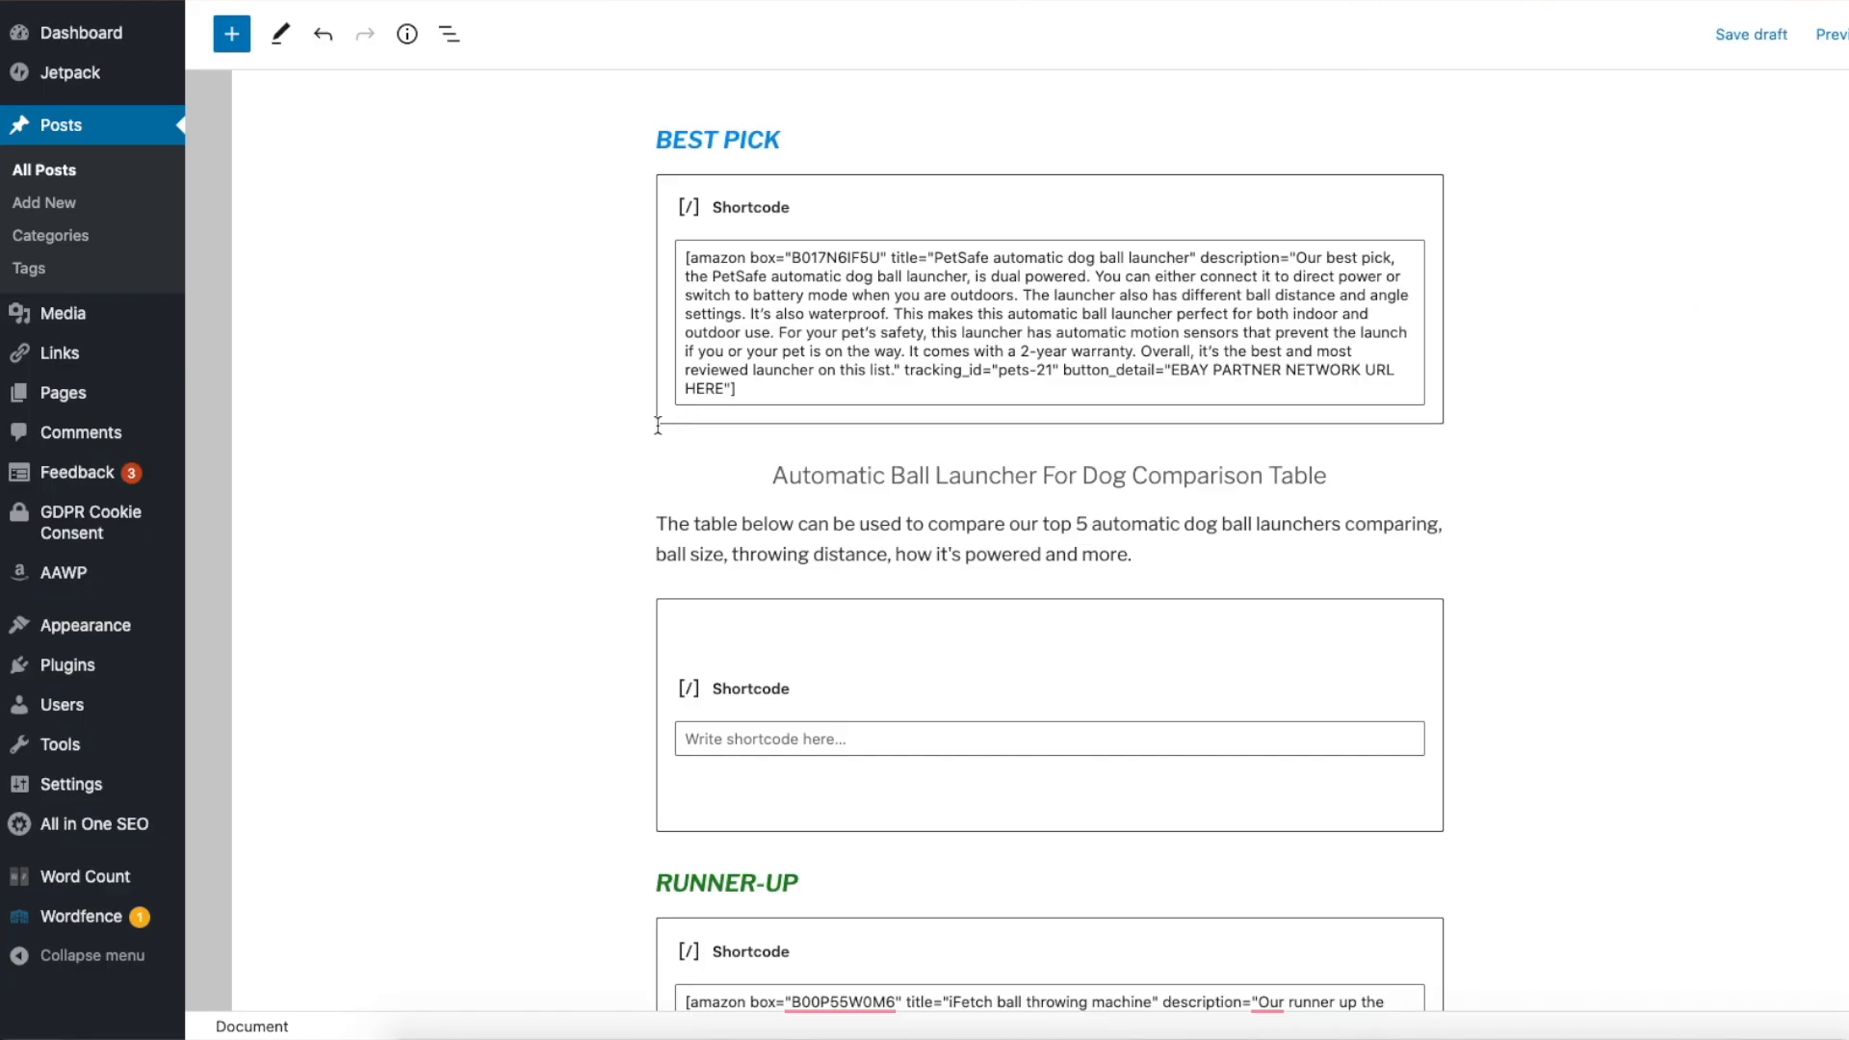
pyautogui.moveTo(114, 581)
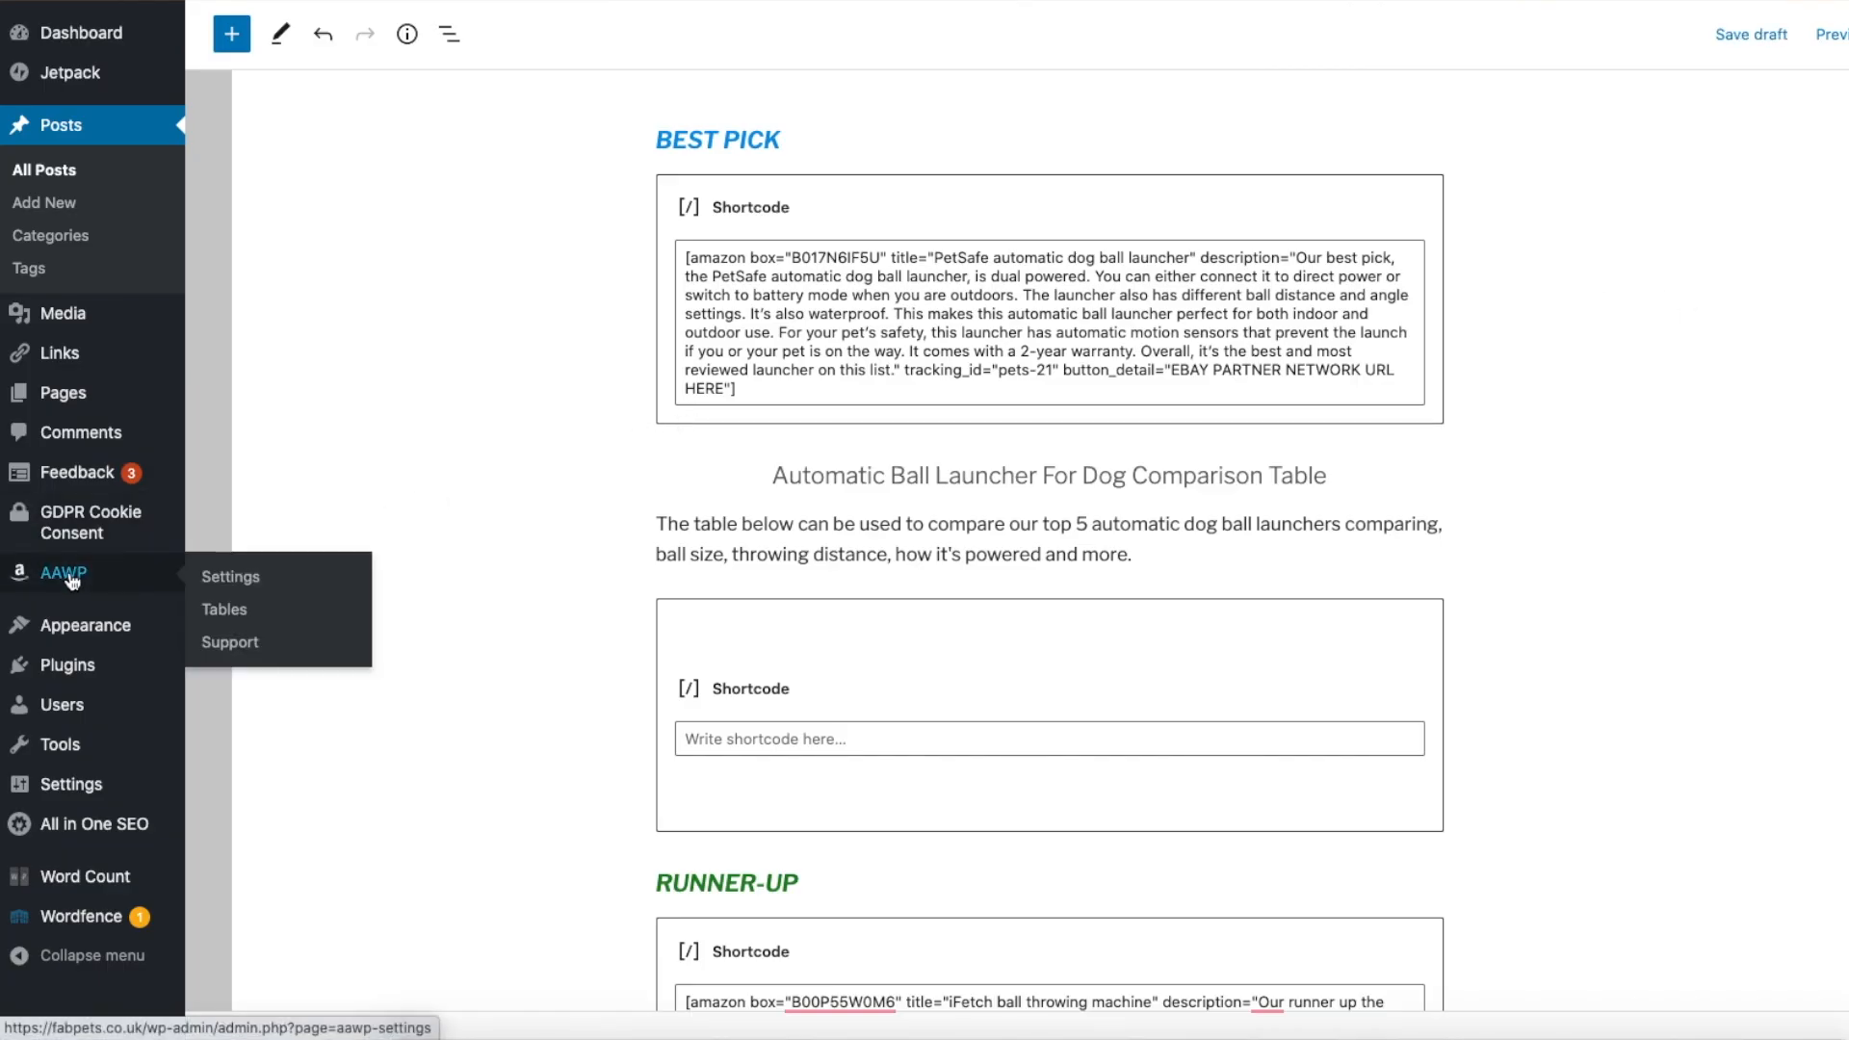
pyautogui.click(221, 620)
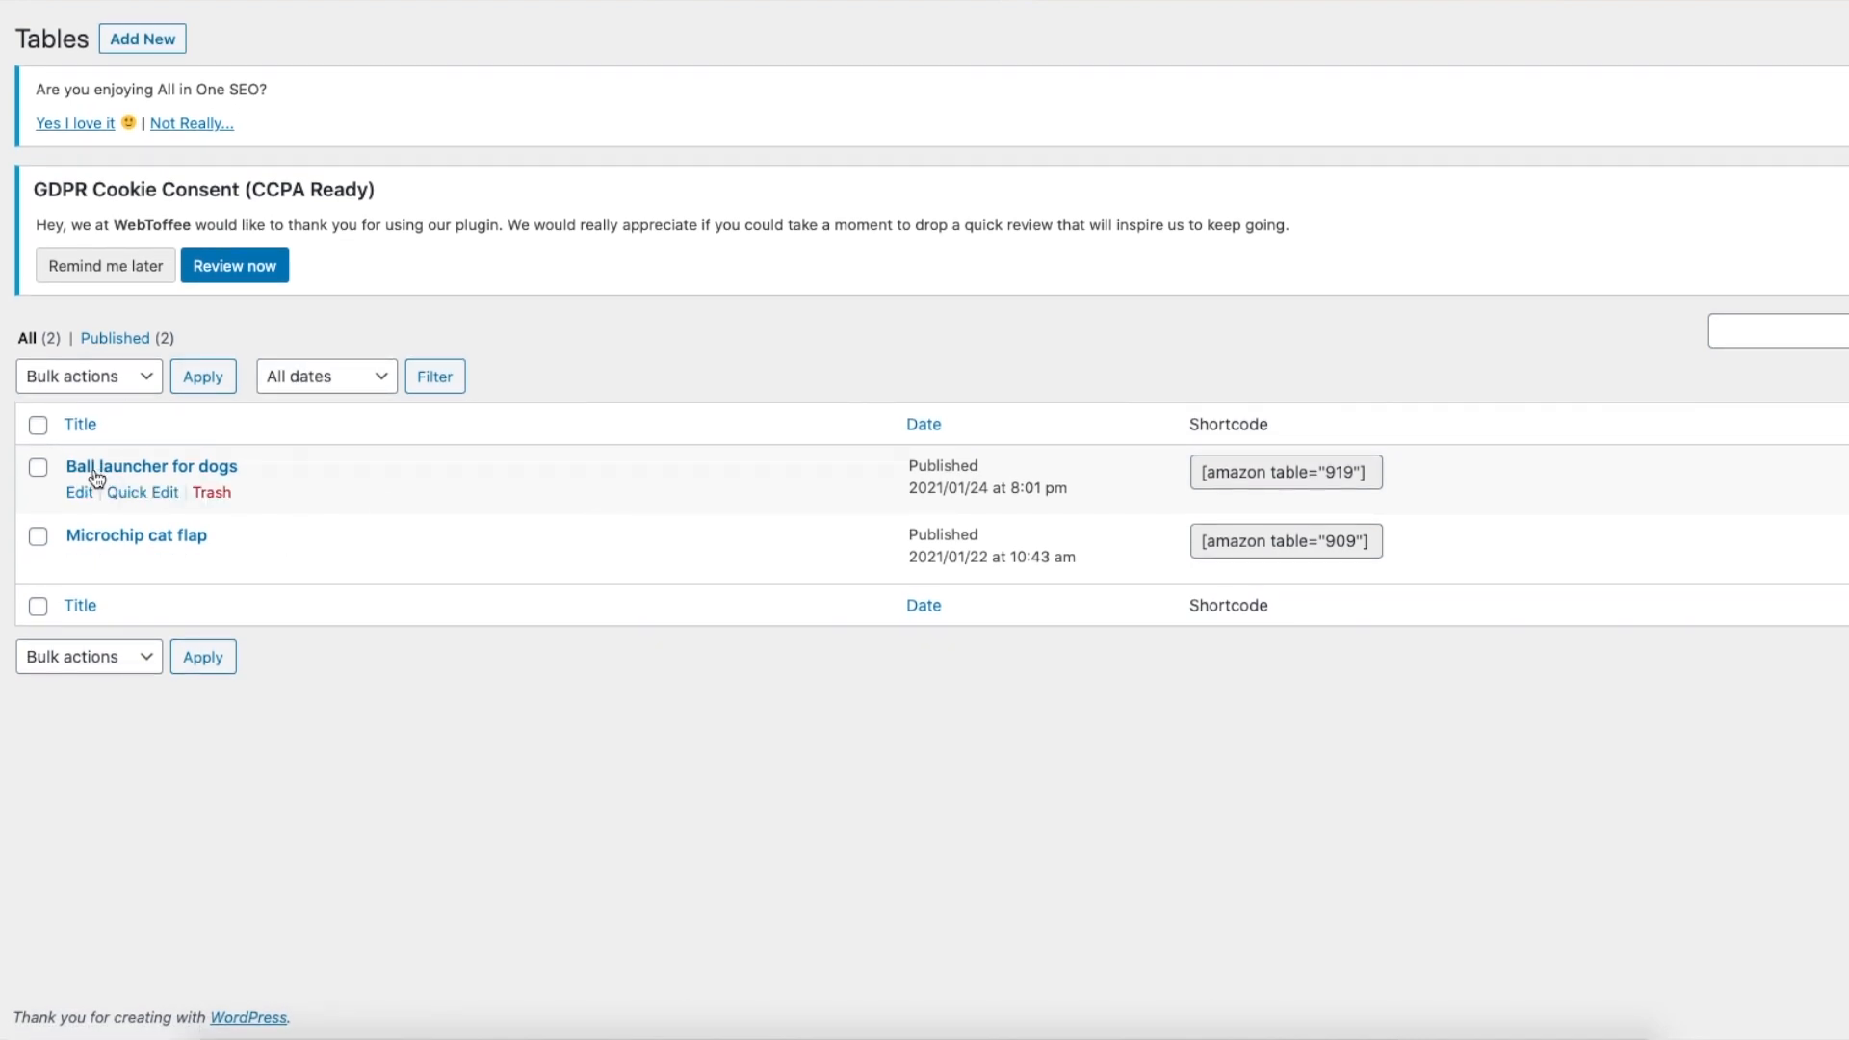
pyautogui.click(1271, 459)
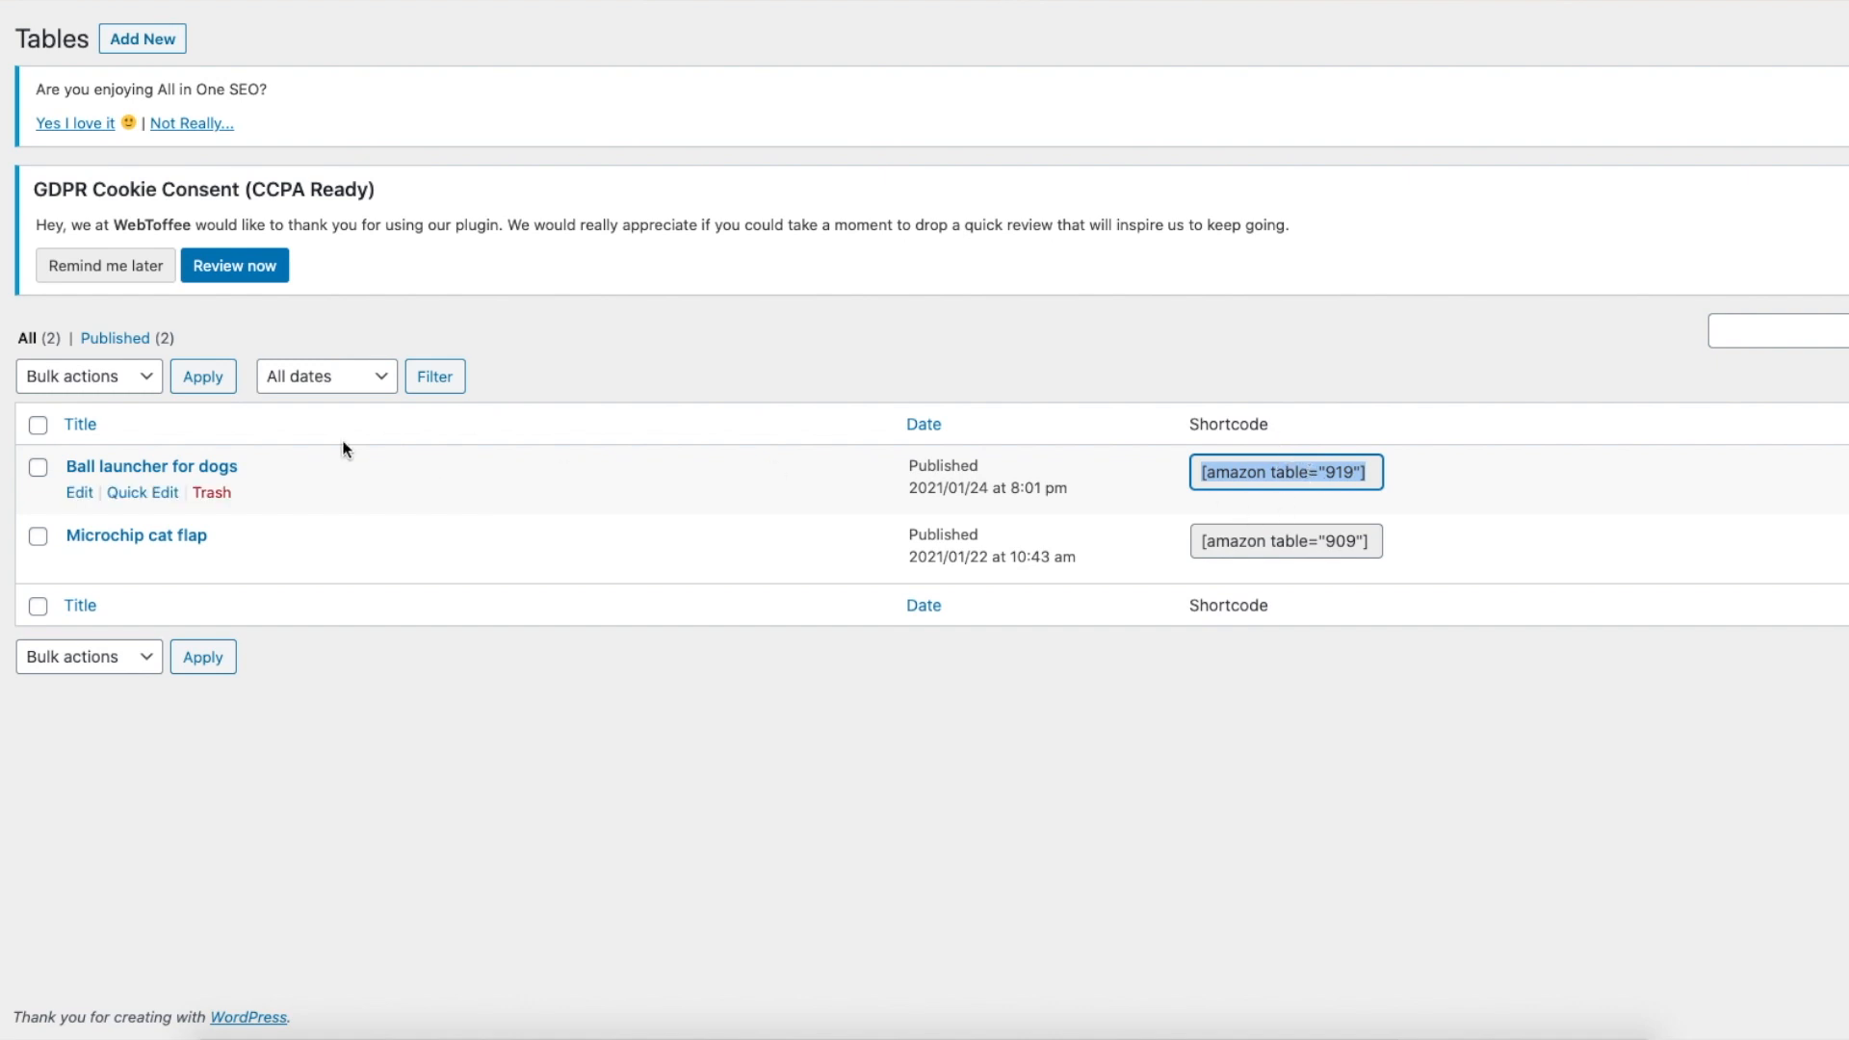
# Paste [amazon table="919"] into the draft's empty Shortcode block under the comparison table text
pyautogui.moveTo(0, 244)
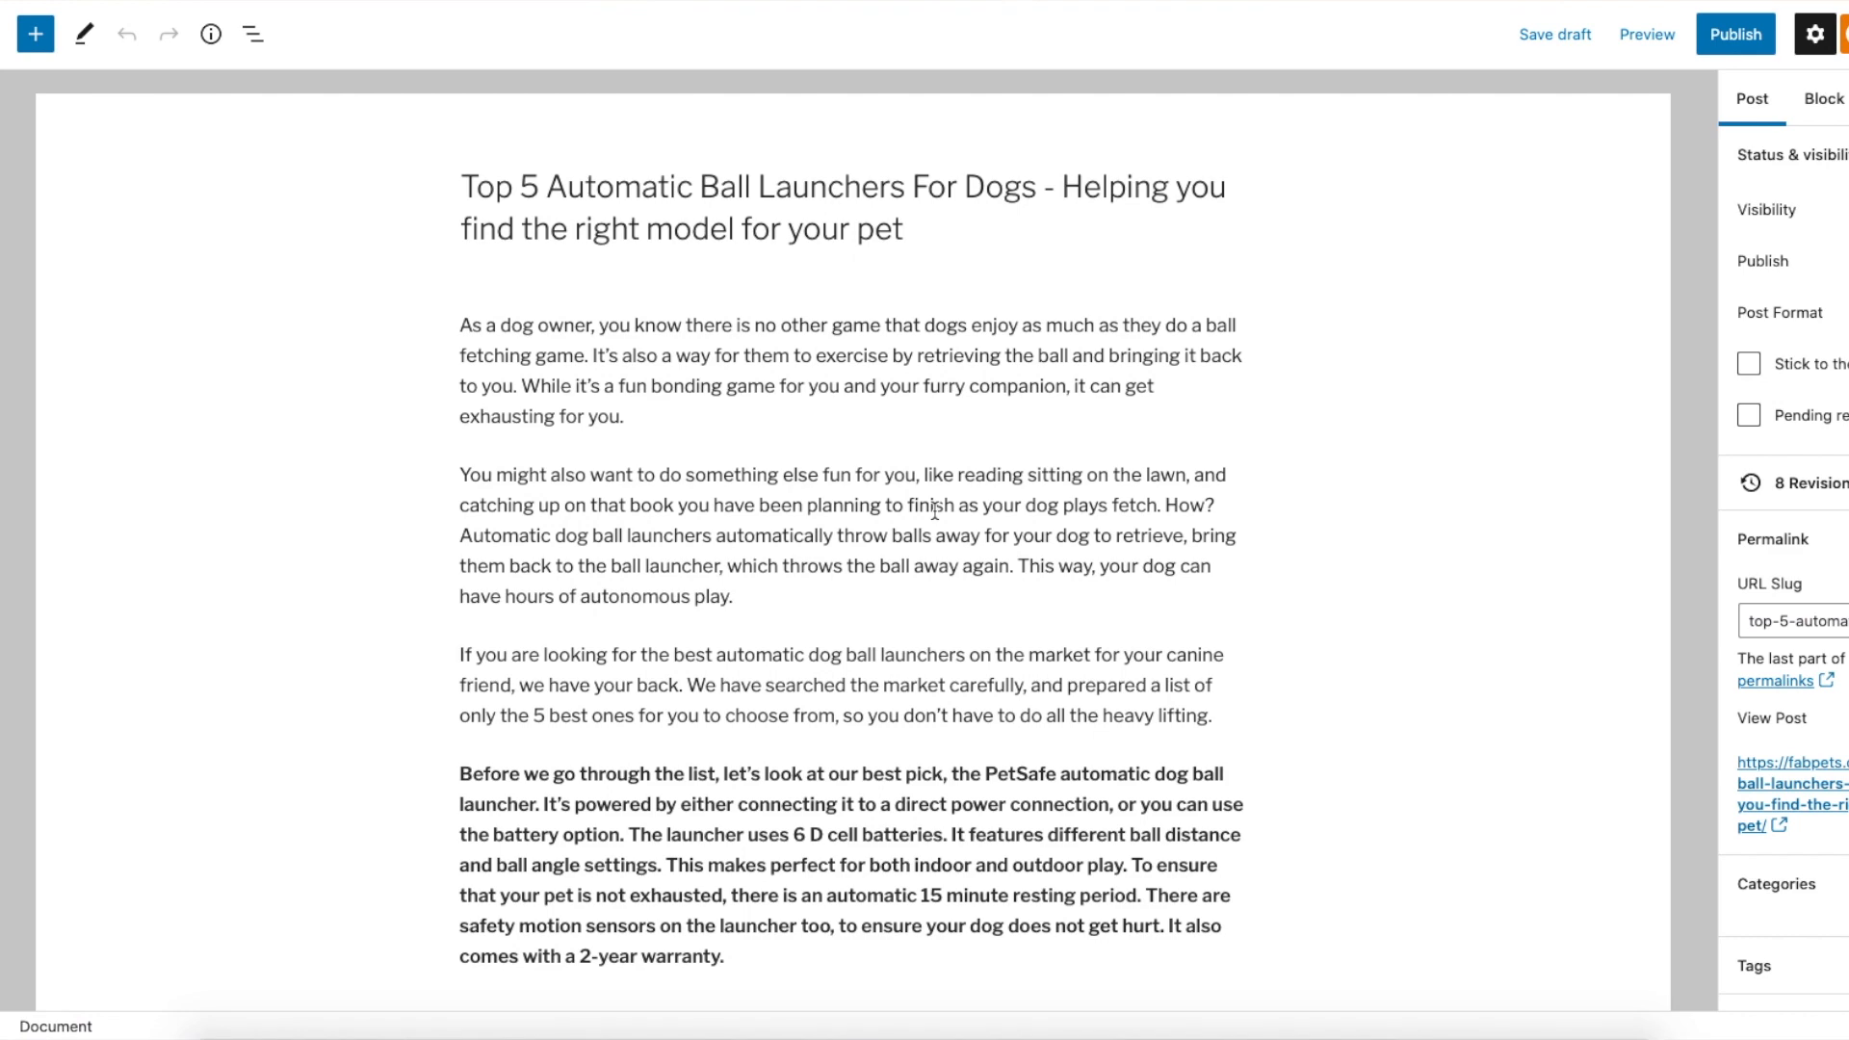
pyautogui.scroll(-3, 934, 517)
pyautogui.scroll(1, 933, 517)
pyautogui.scroll(1, 934, 517)
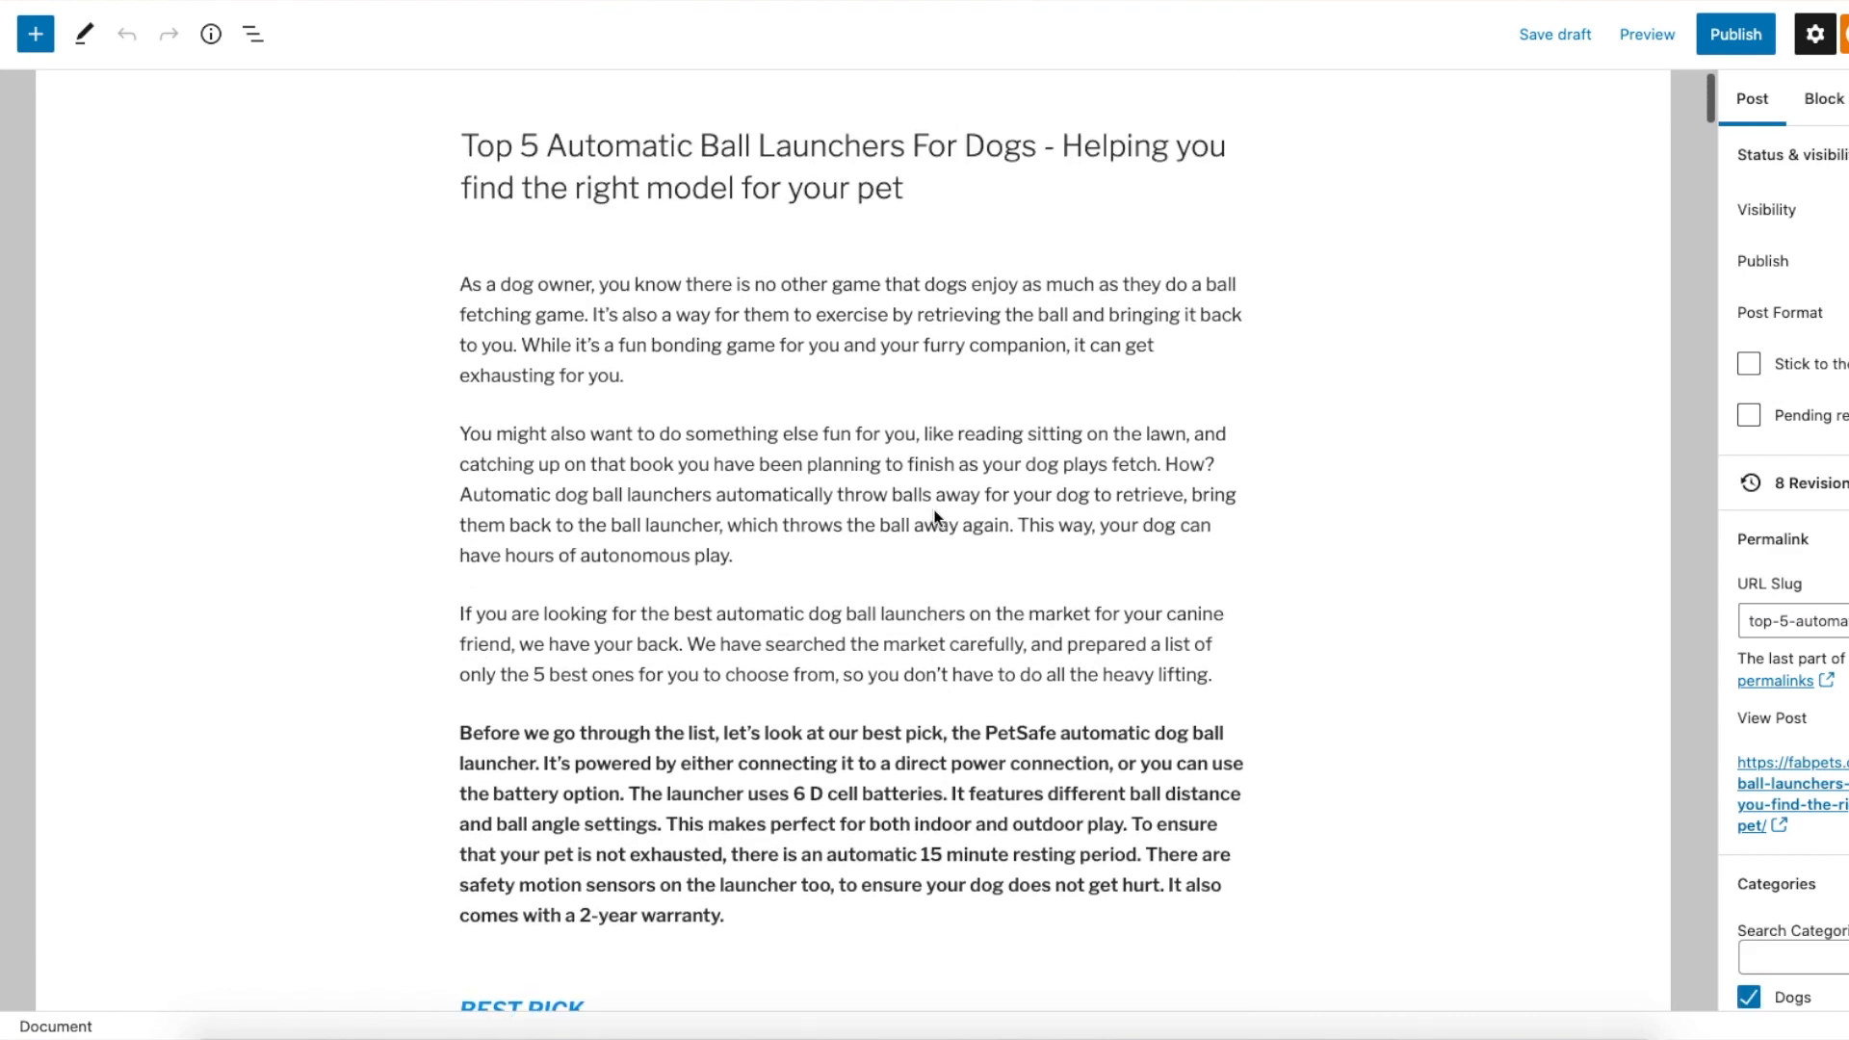
pyautogui.scroll(-6, 934, 517)
pyautogui.scroll(-2, 934, 511)
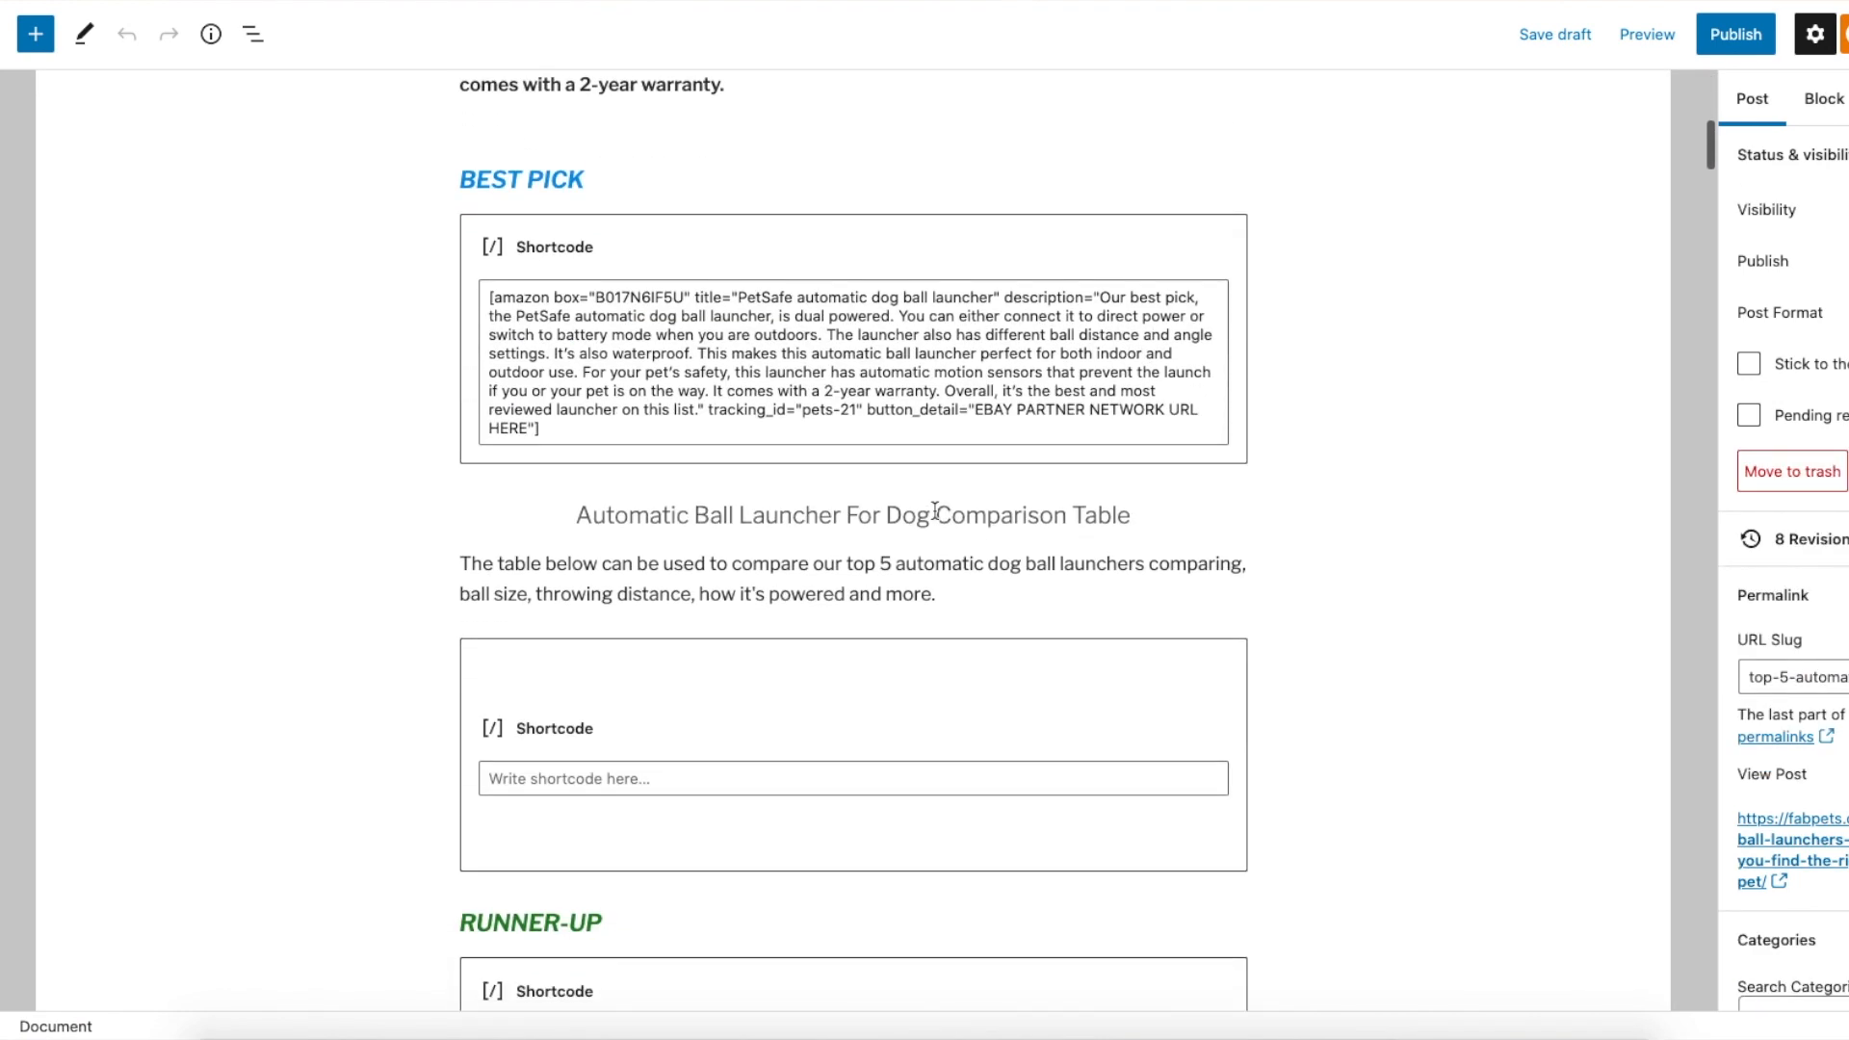
pyautogui.click(686, 741)
pyautogui.write('[amazon table="878"]')
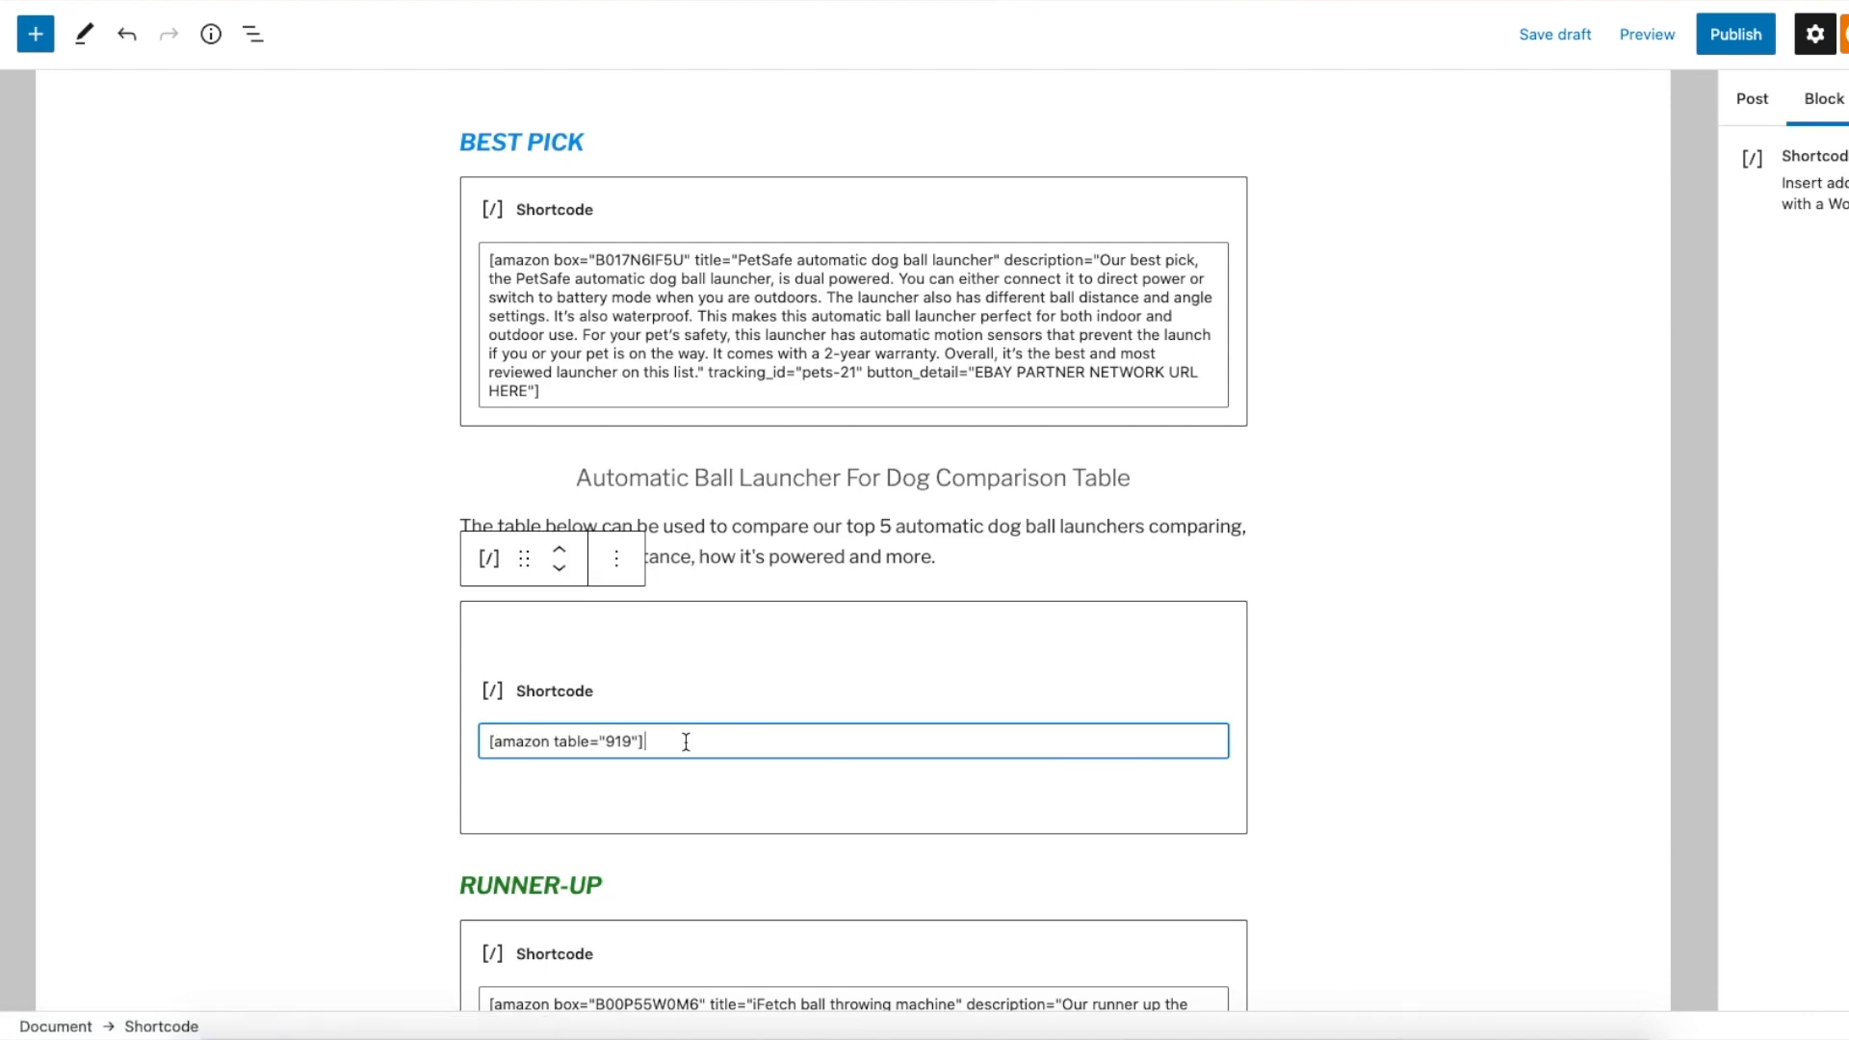
pyautogui.click(1383, 565)
# Insert a Shortcode block after the second introduction paragraph, which ends with "hours of autonomous play"
pyautogui.scroll(5, 1125, 515)
pyautogui.scroll(2, 1125, 515)
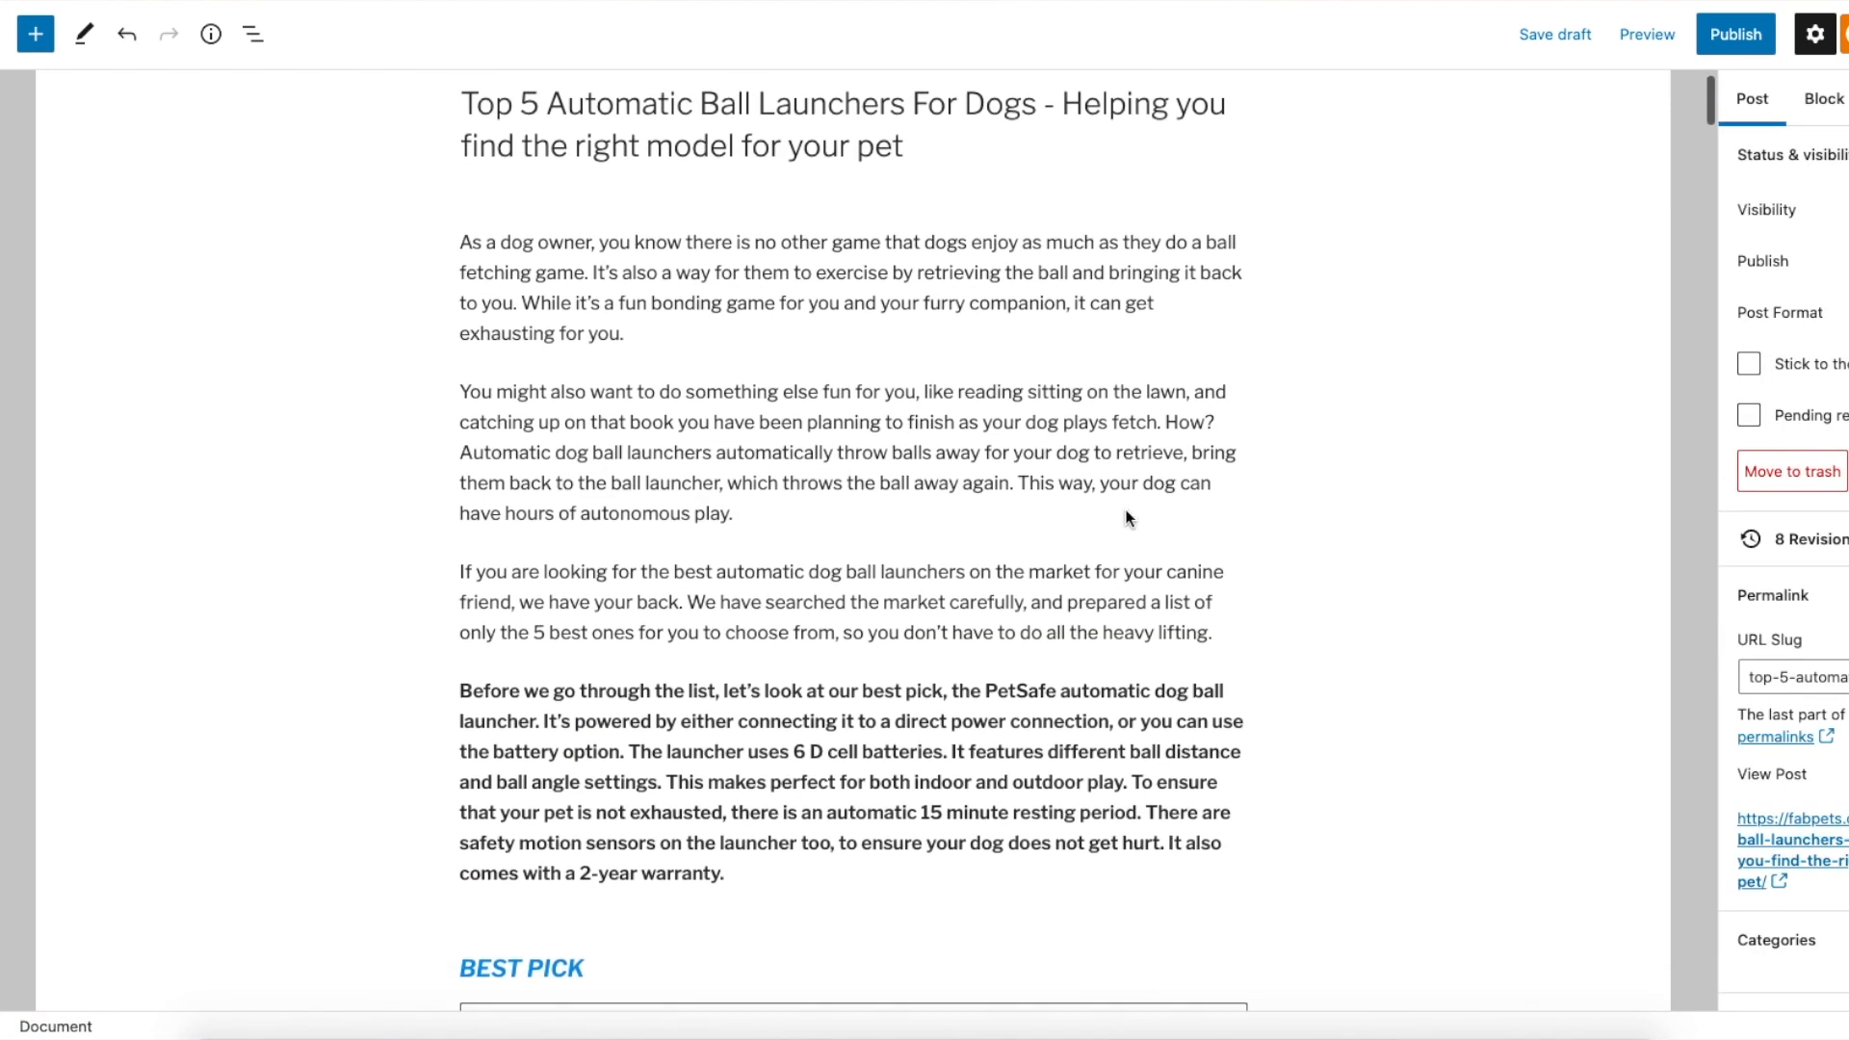
pyautogui.click(749, 469)
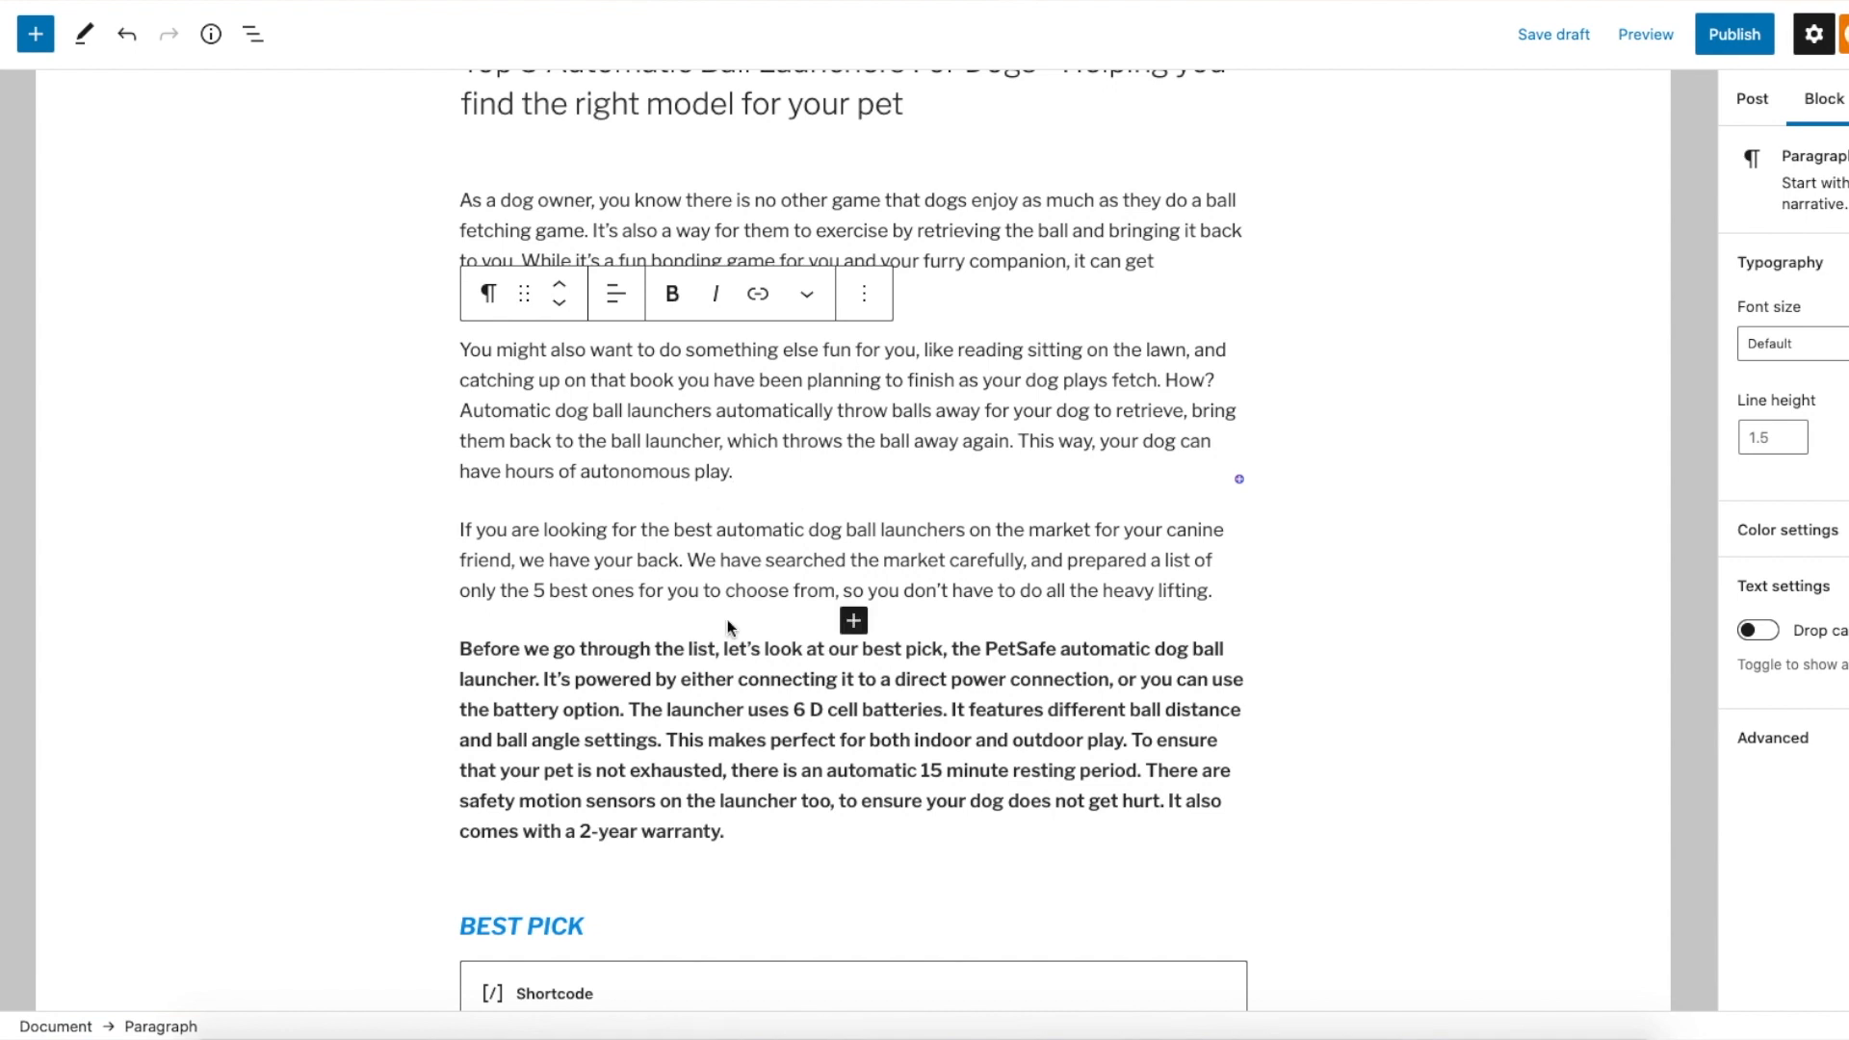
pyautogui.press('Return')
pyautogui.write('/short')
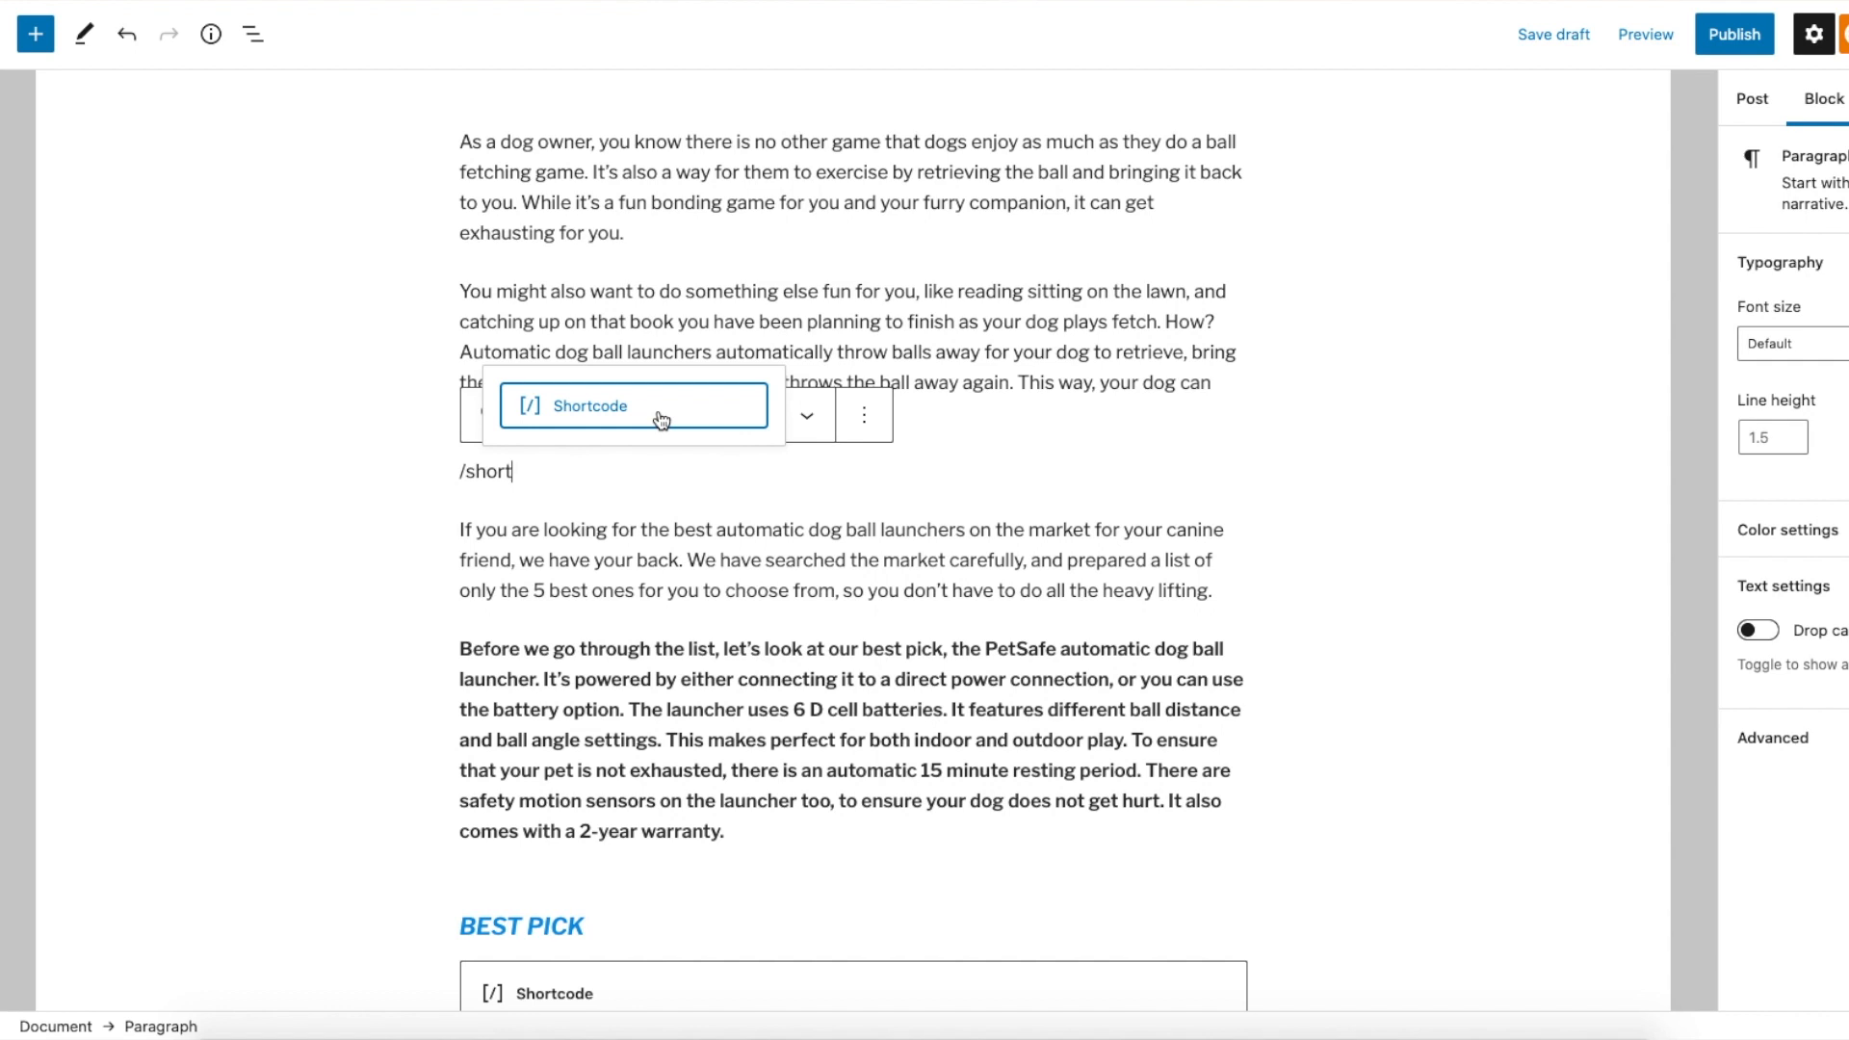
pyautogui.click(660, 420)
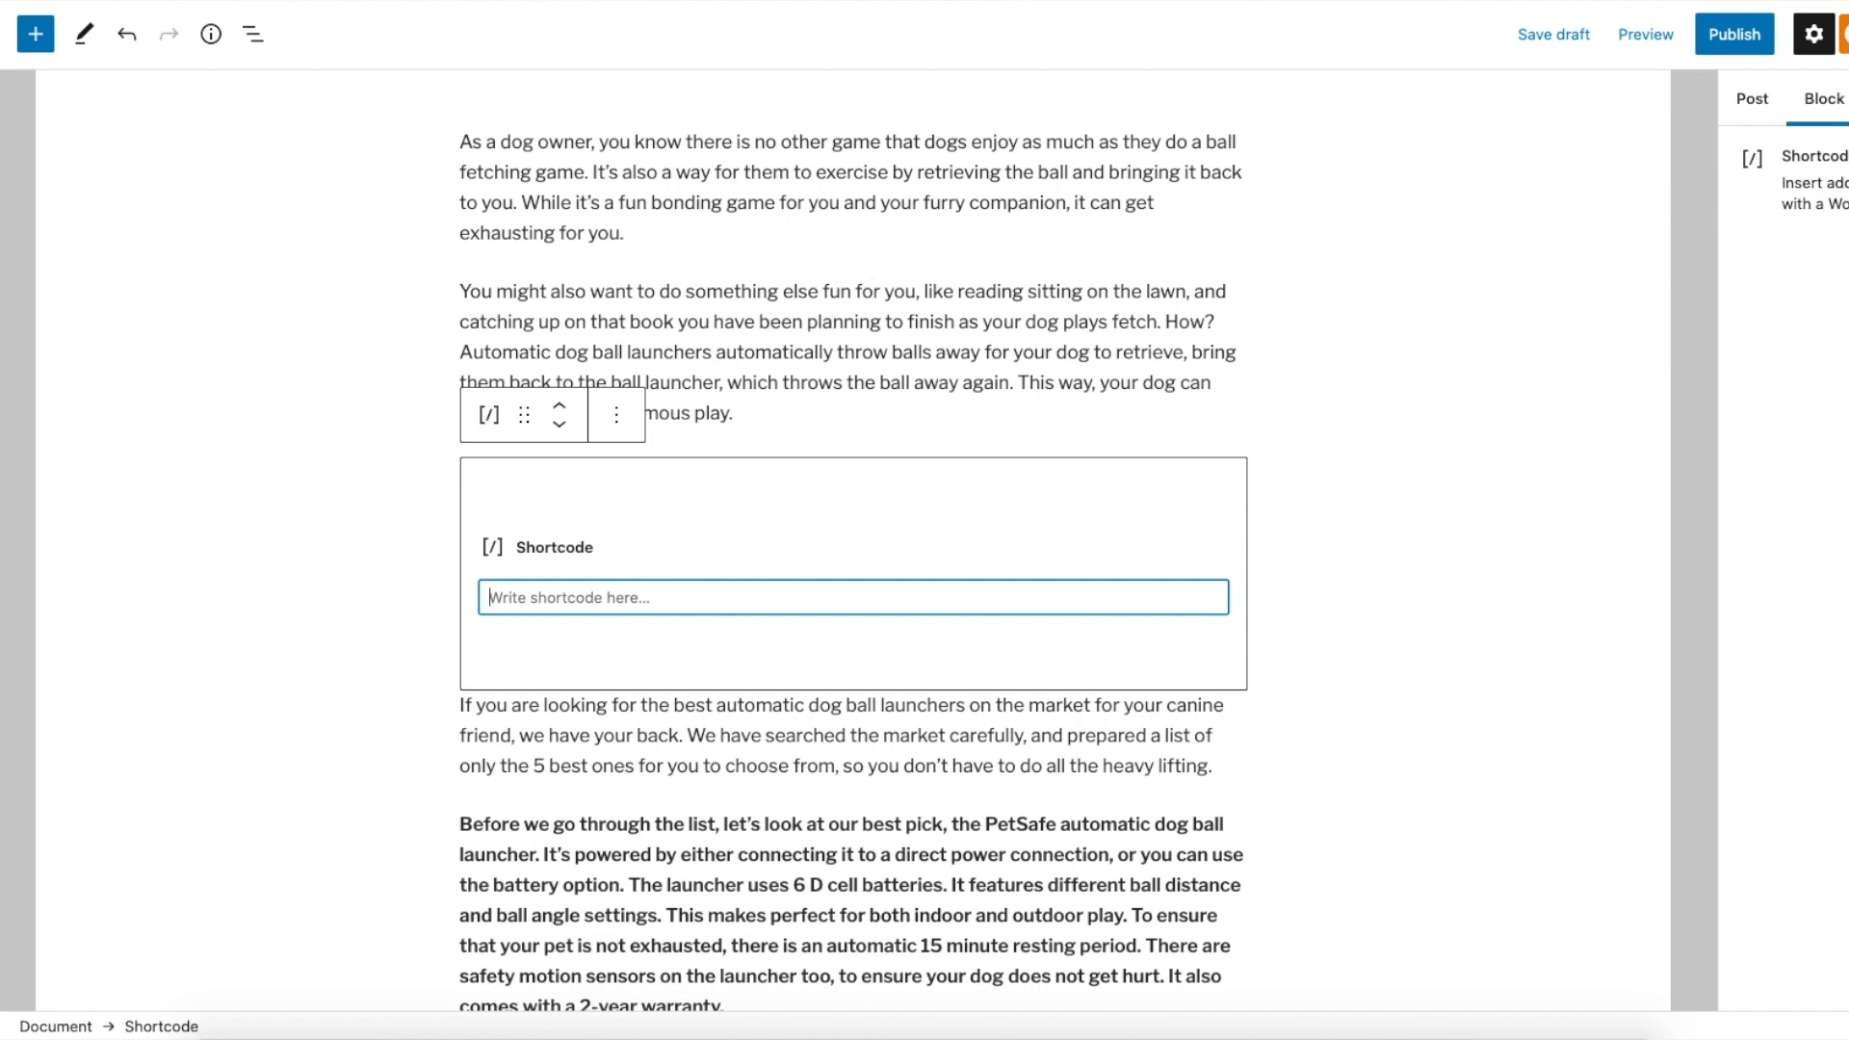
# Copy the B018HQTXB0 image 7 shortcode from the Google Docs shortcode list and paste it into the introduction's empty Shortcode block
pyautogui.scroll(-1, 725, 501)
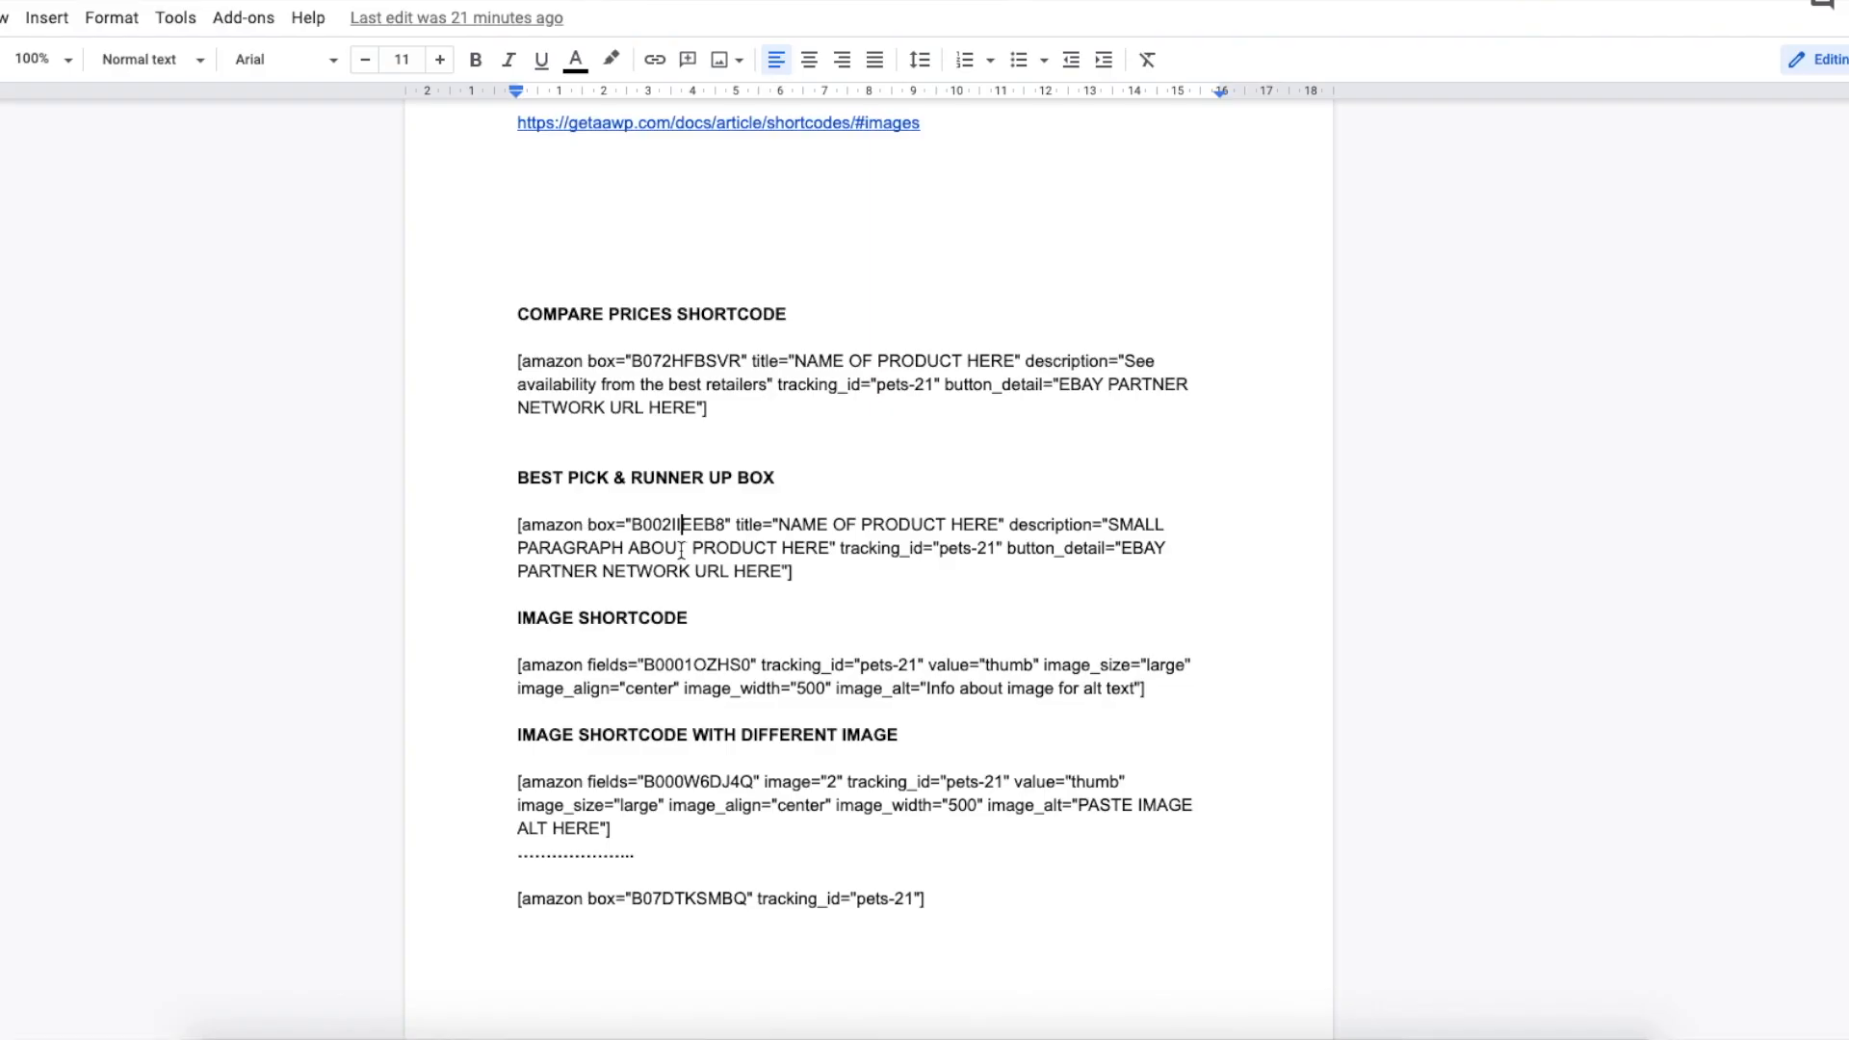
pyautogui.scroll(-1, 682, 549)
pyautogui.scroll(-2, 731, 674)
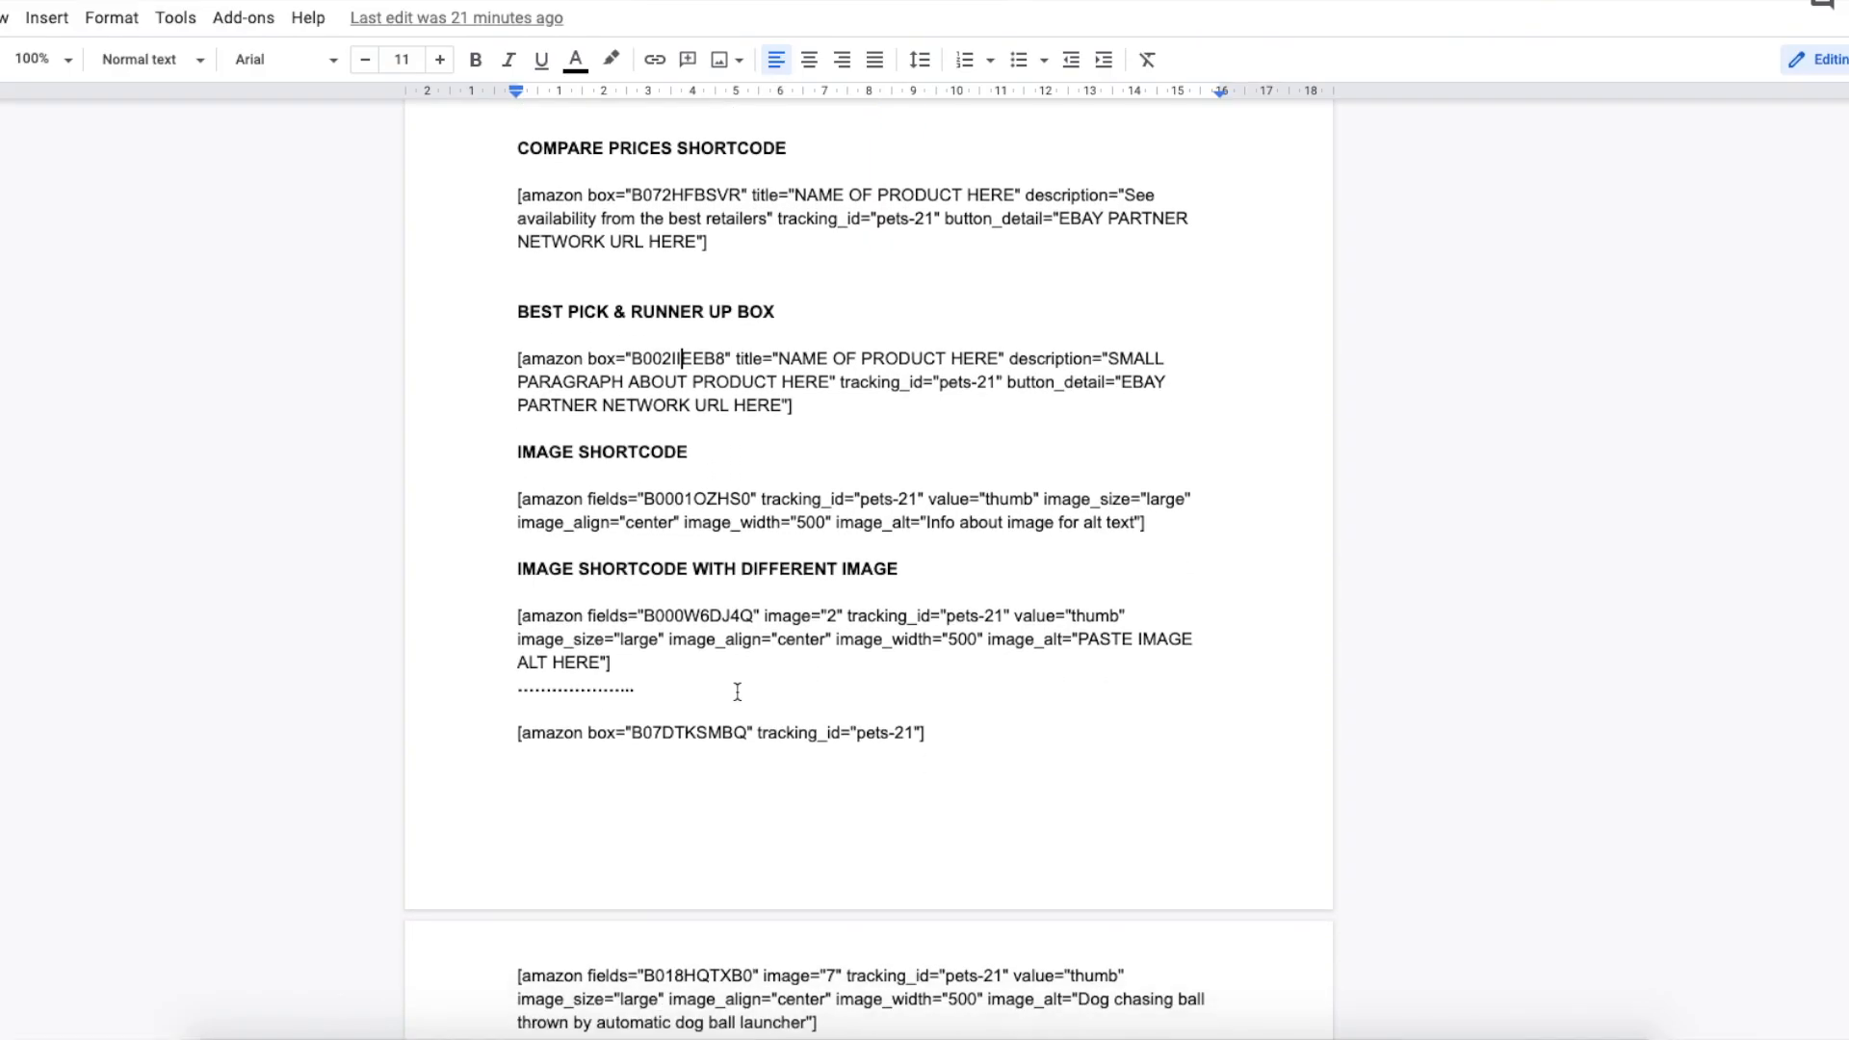
pyautogui.moveTo(503, 877); pyautogui.dragTo(818, 917)
pyautogui.hotkey('ctrl', 'c')
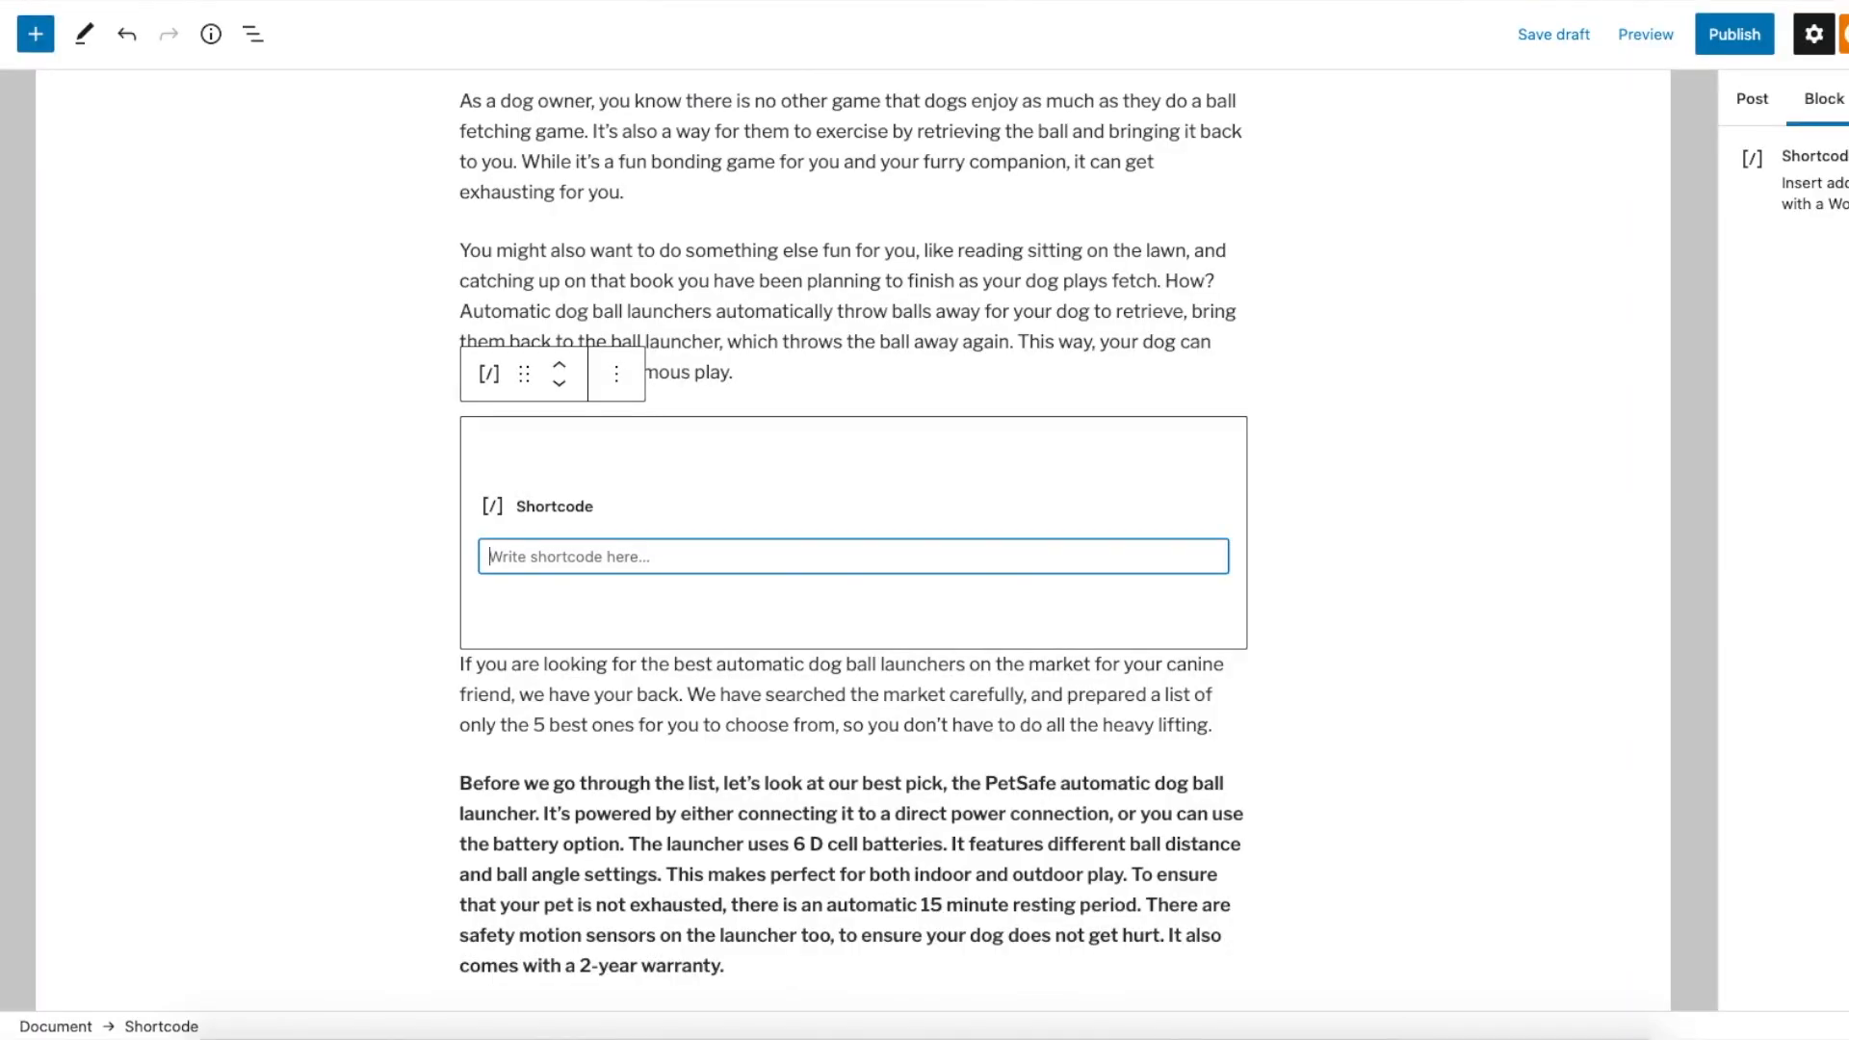
pyautogui.click(684, 554)
pyautogui.hotkey('ctrl', 'v')
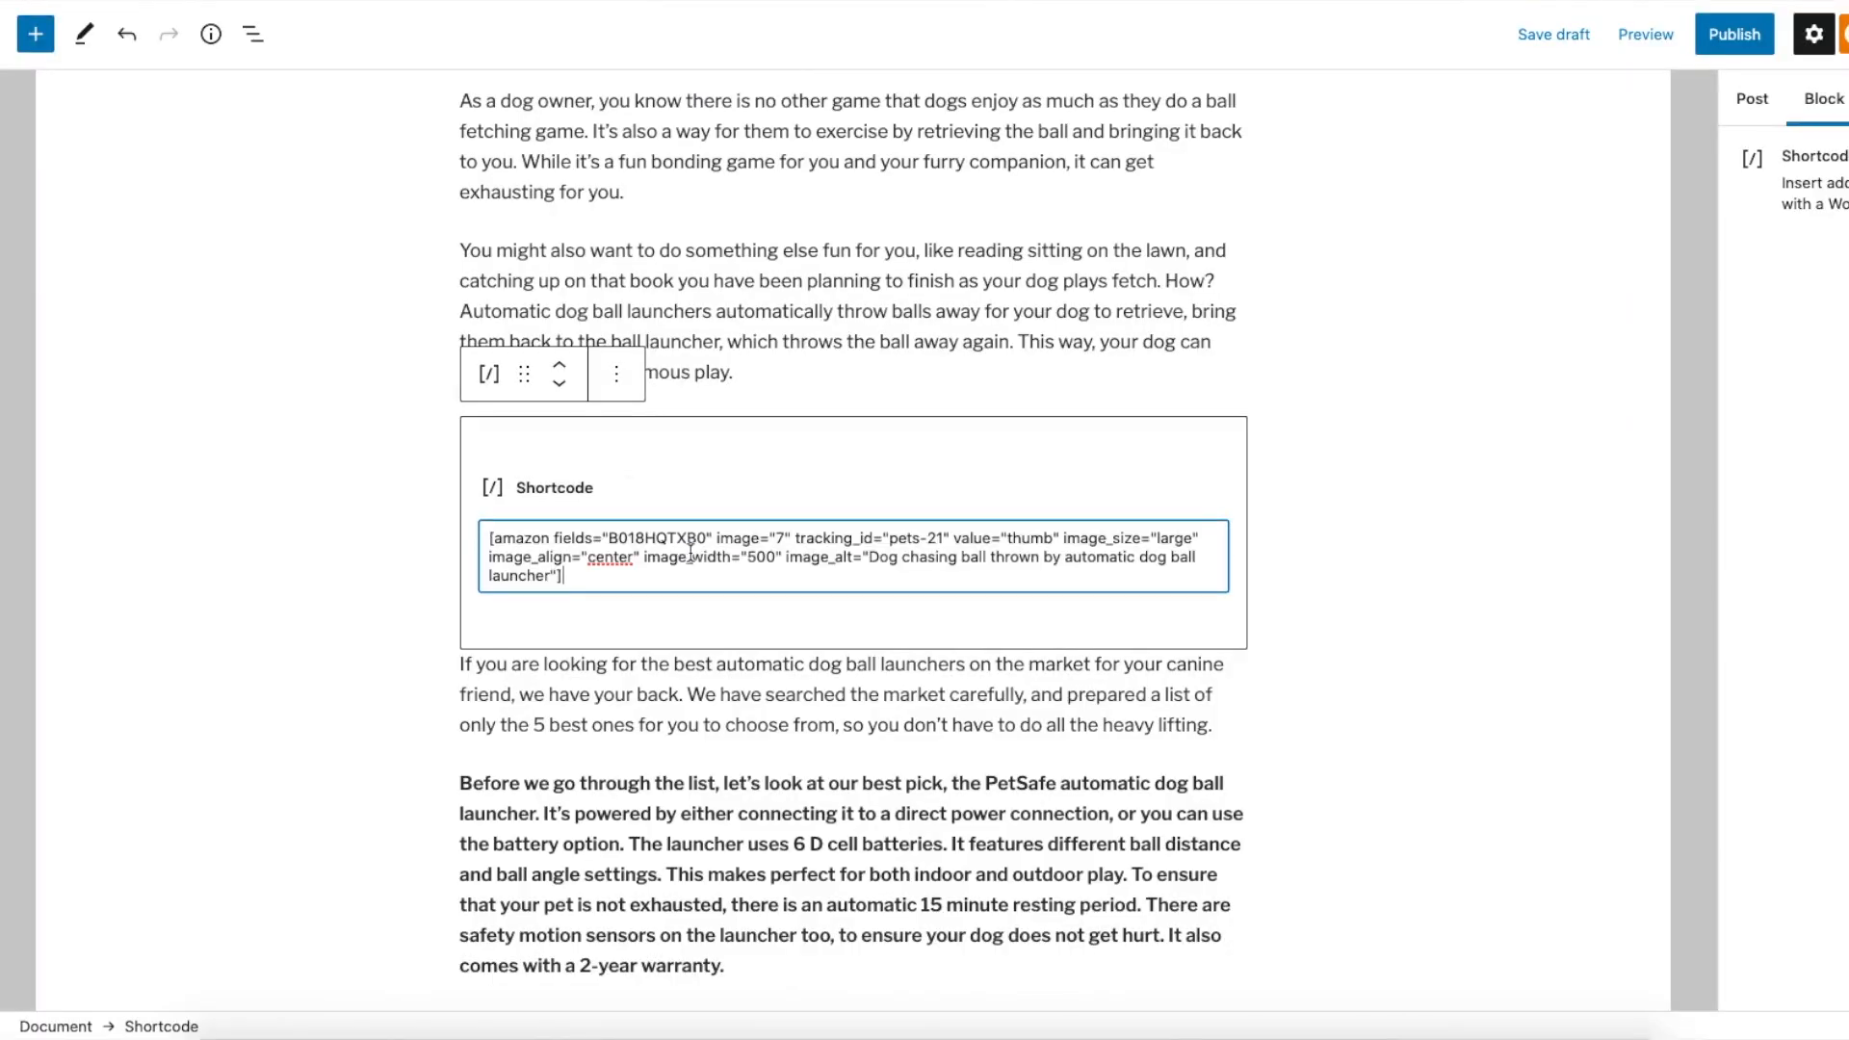
pyautogui.click(692, 552)
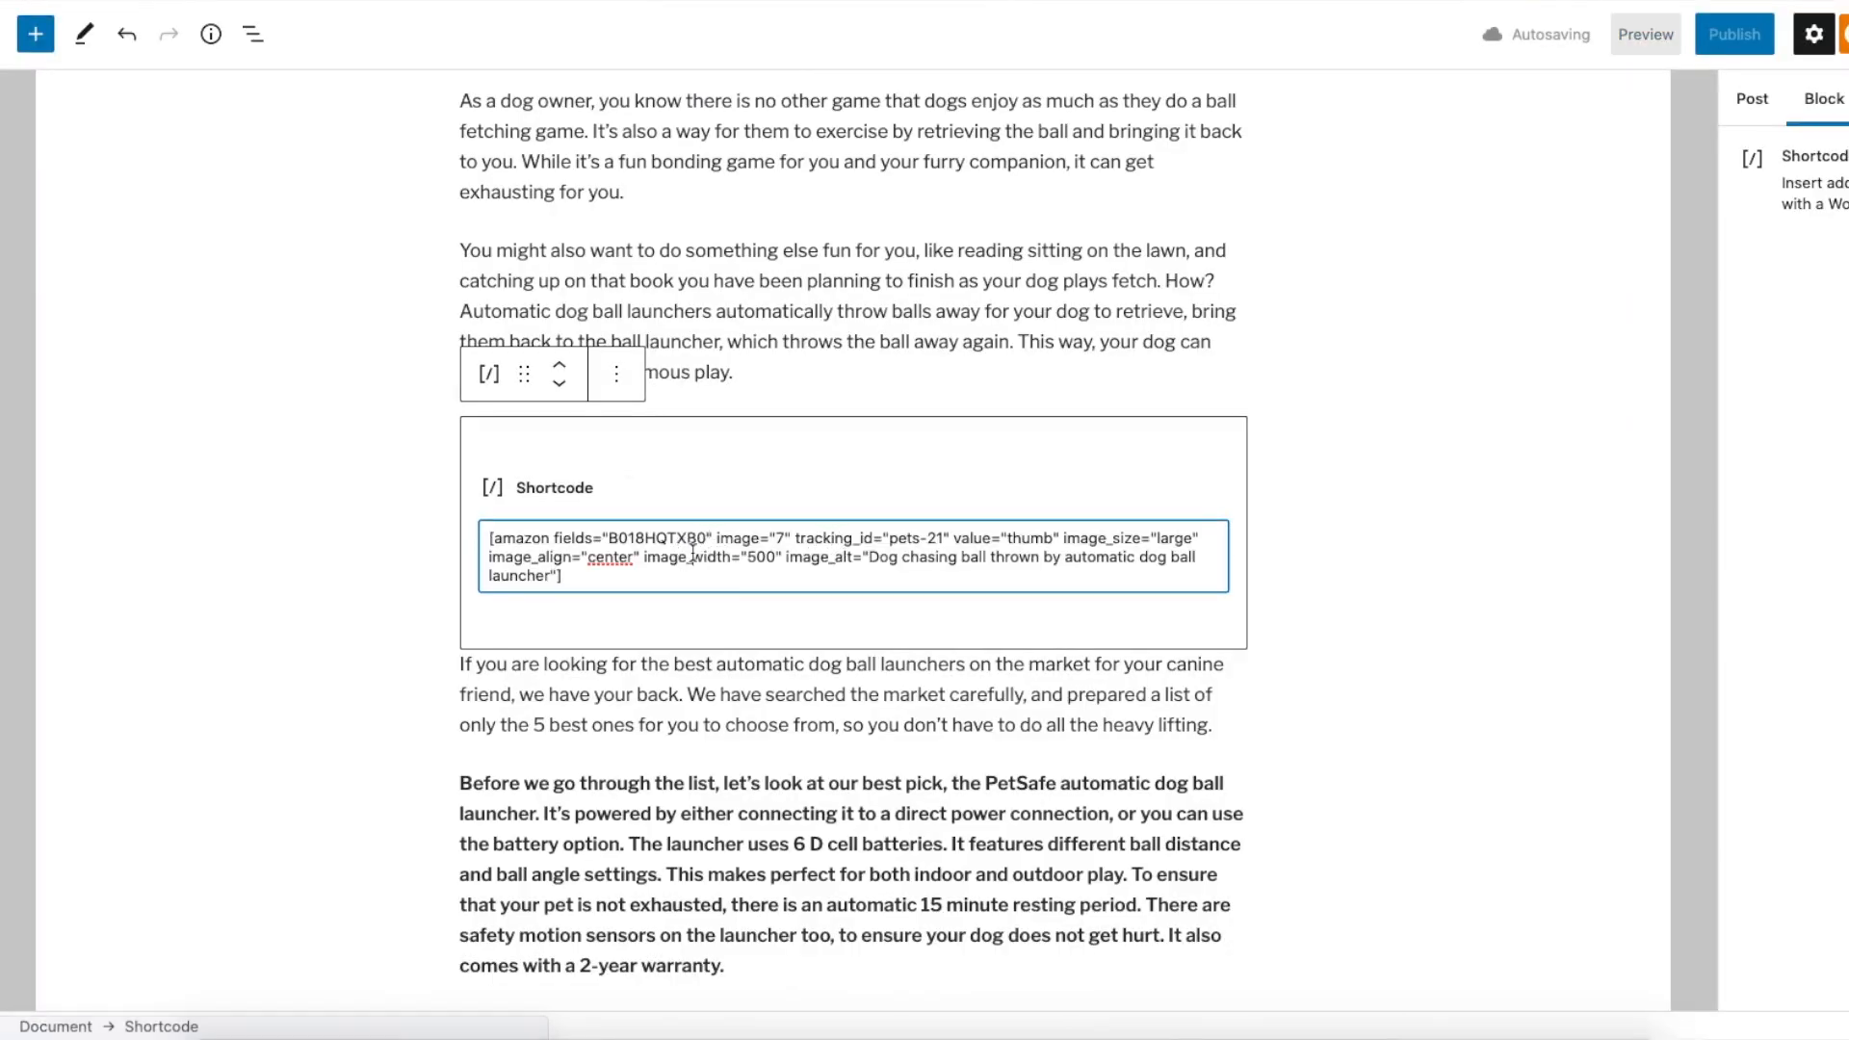
# Review the introduction's image shortcode, including its image number, and the shortcode blocks further down the draft
pyautogui.moveTo(534, 537); pyautogui.dragTo(558, 575)
pyautogui.scroll(-3, 704, 571)
pyautogui.scroll(-10, 705, 571)
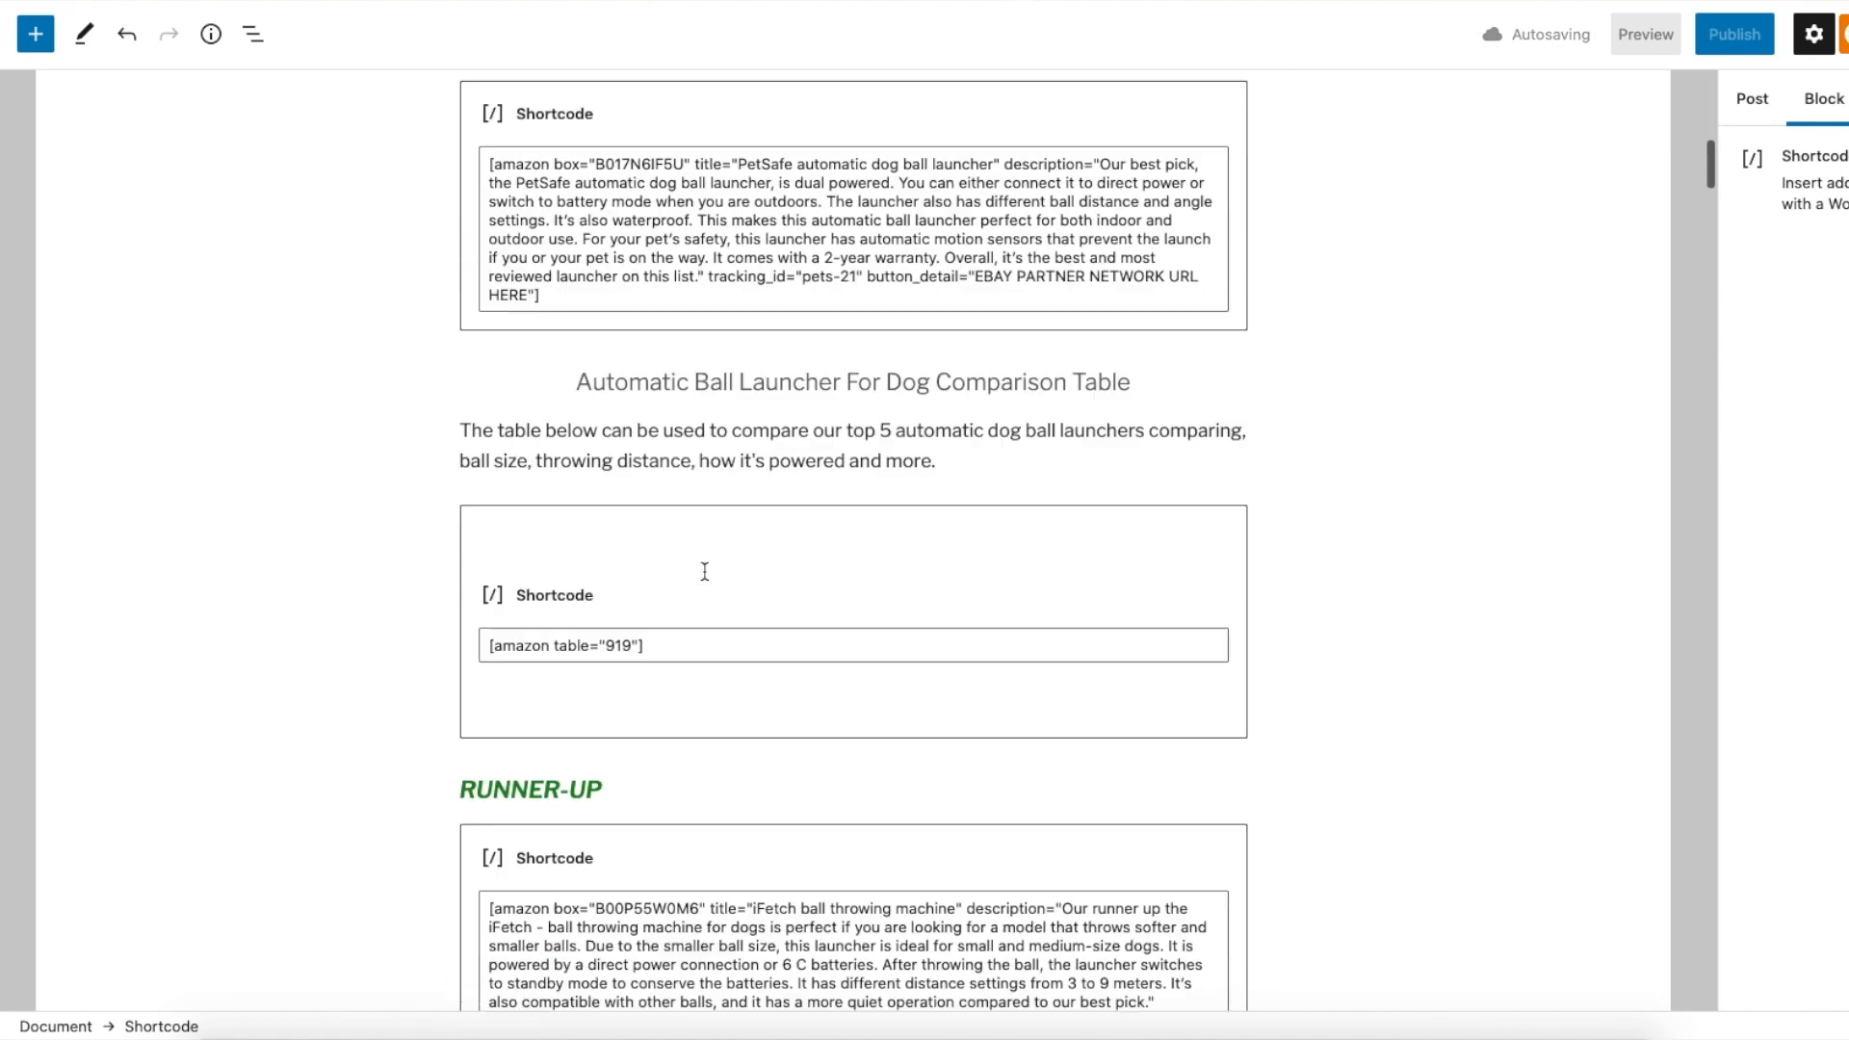
pyautogui.scroll(-5, 709, 673)
pyautogui.moveTo(668, 816); pyautogui.dragTo(788, 836)
pyautogui.scroll(15, 872, 818)
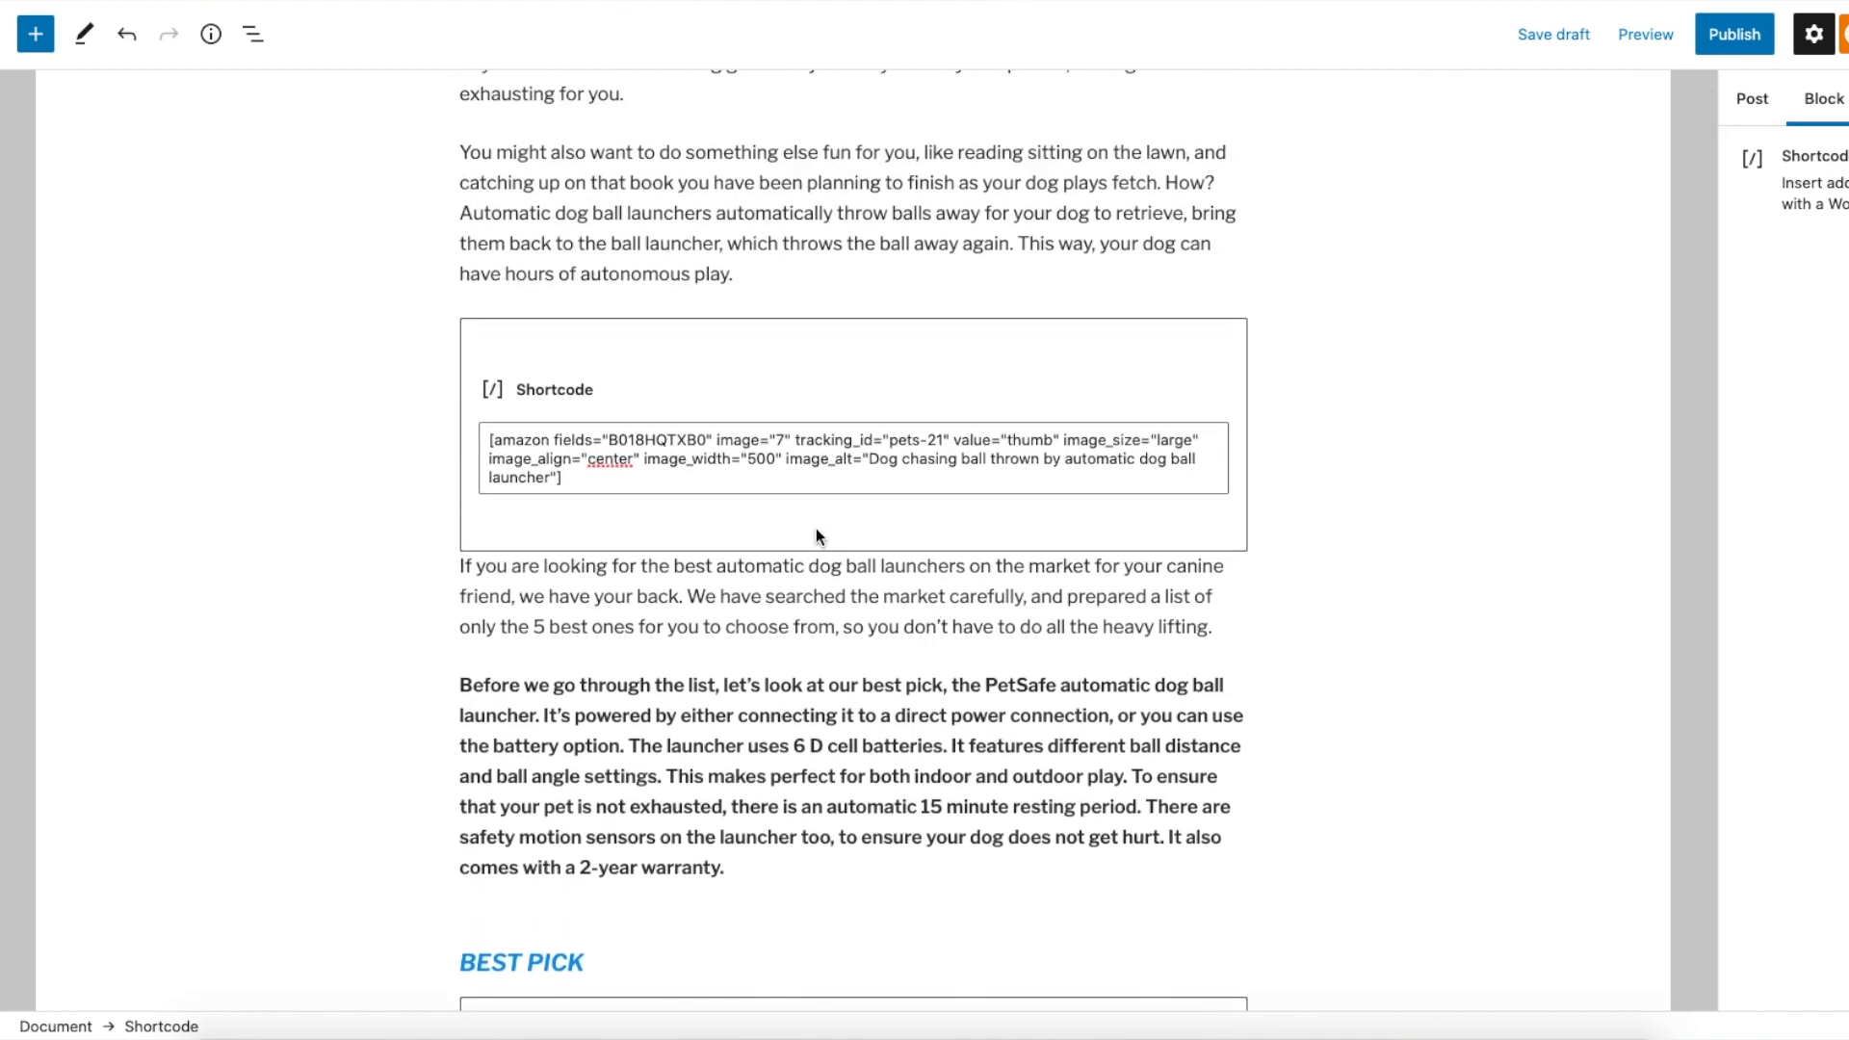
pyautogui.doubleClick(782, 440)
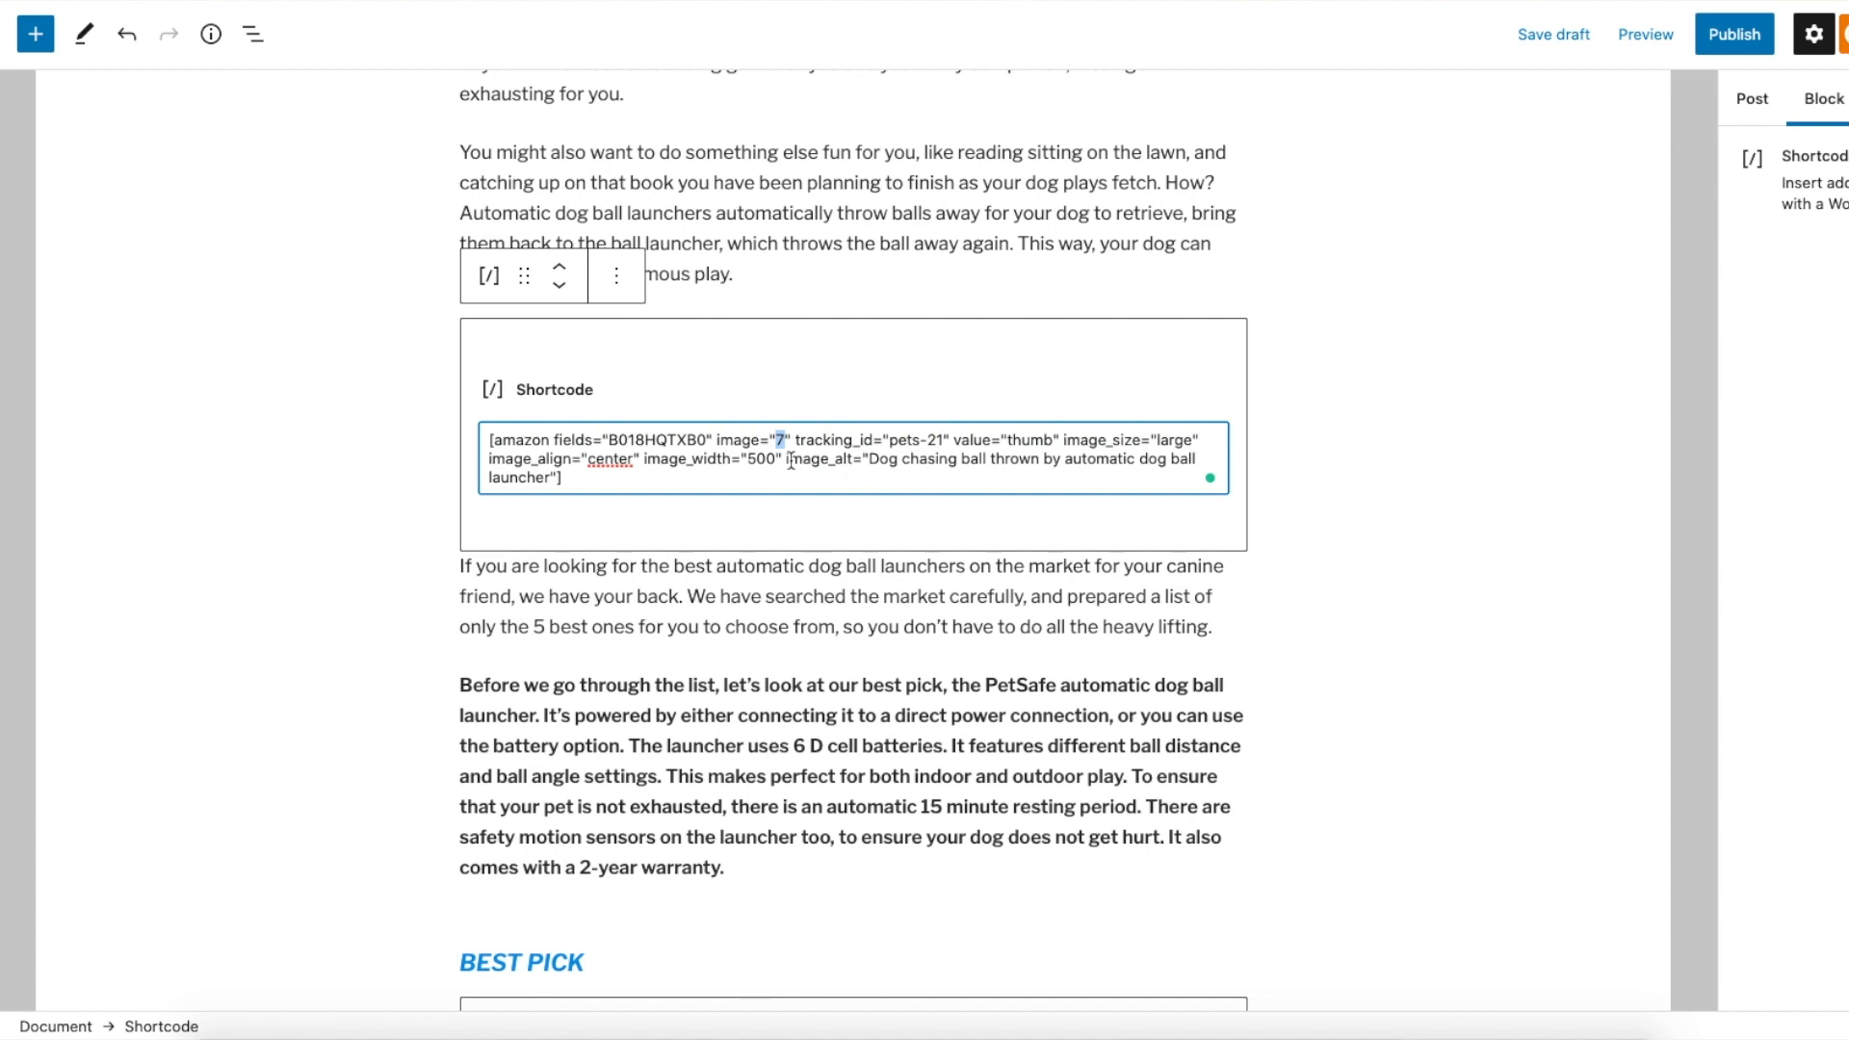
pyautogui.click(821, 586)
pyautogui.scroll(2, 909, 495)
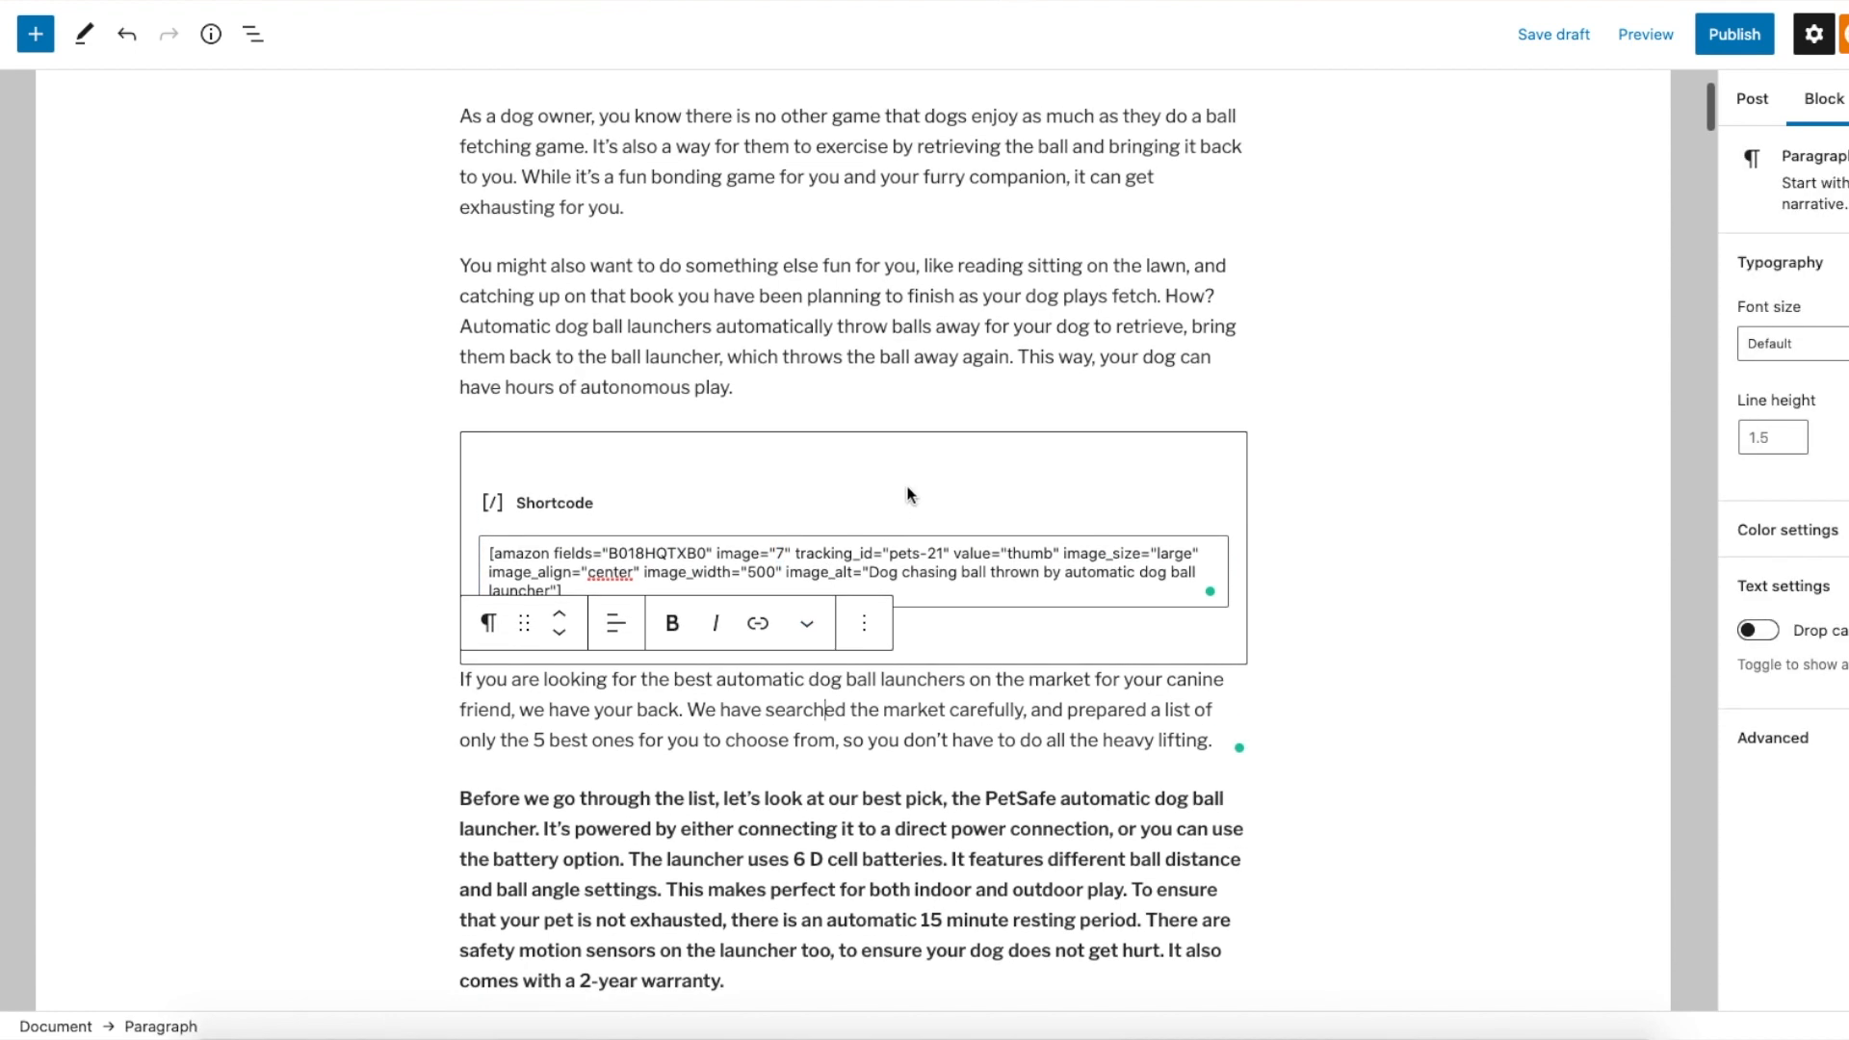
pyautogui.click(909, 498)
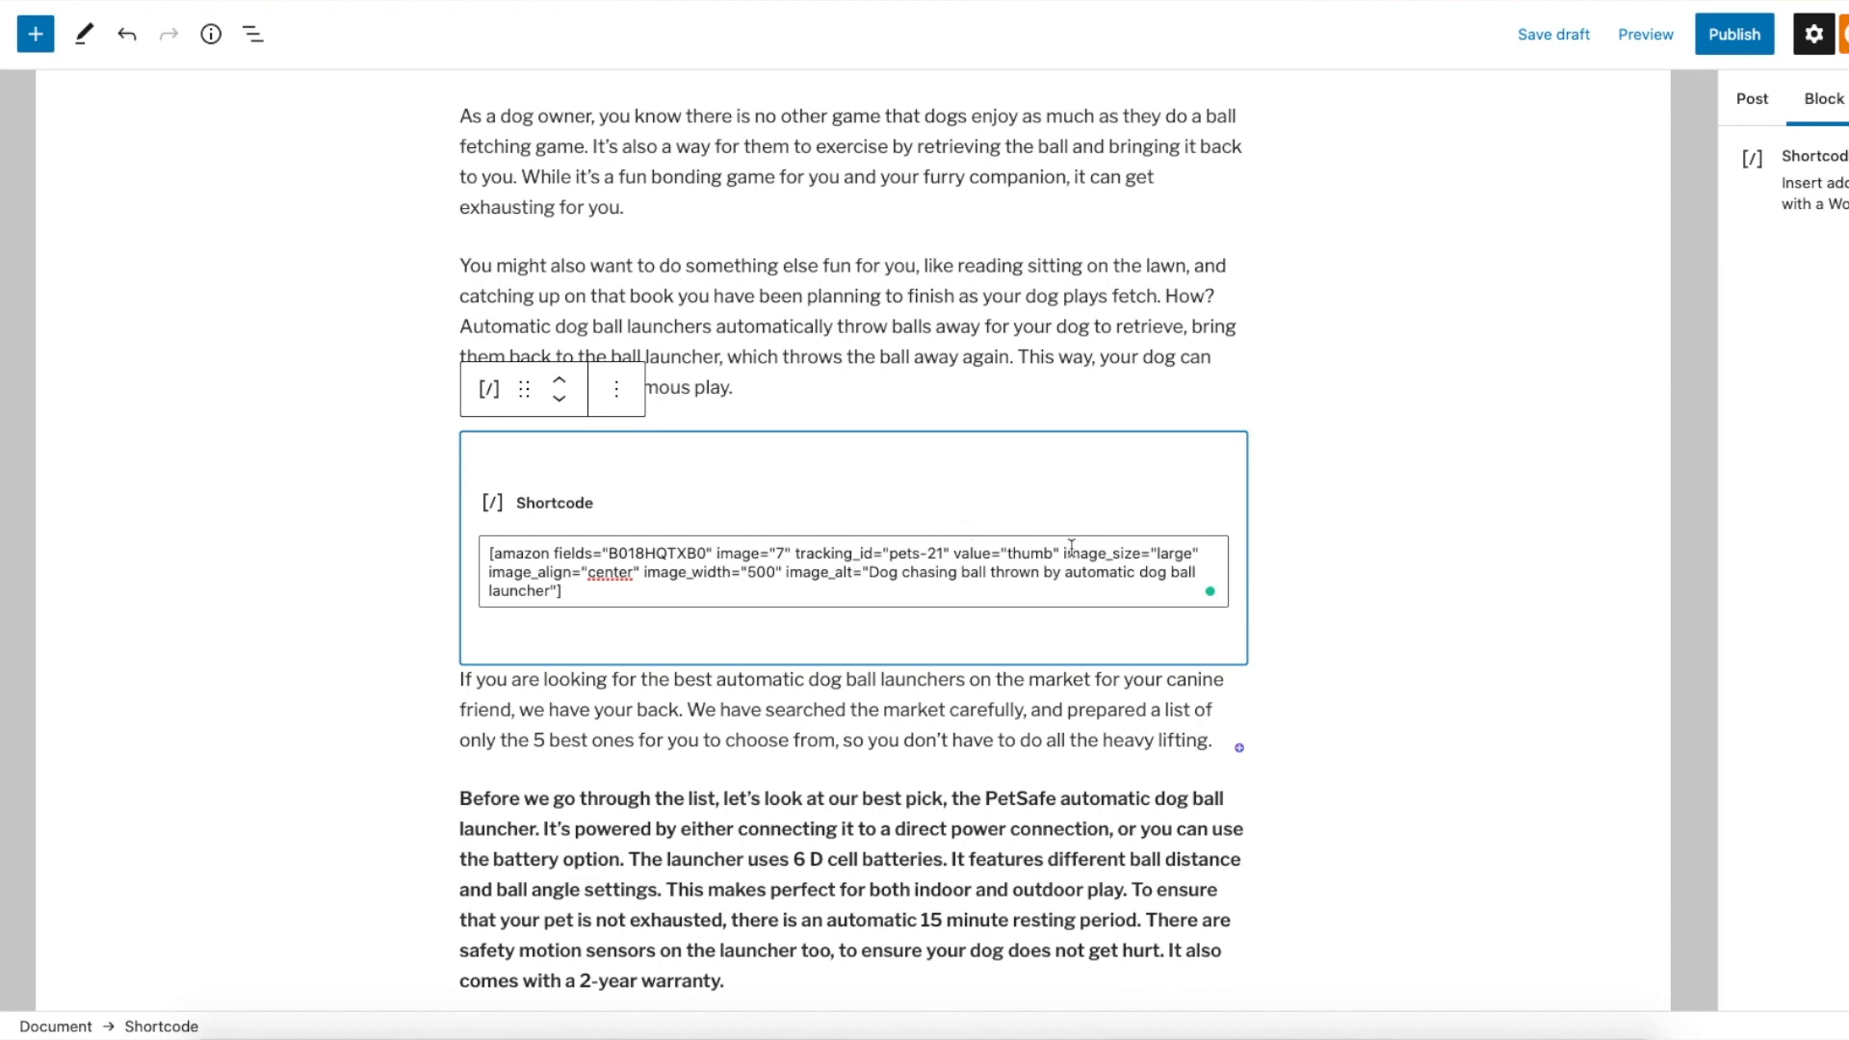
pyautogui.click(1432, 493)
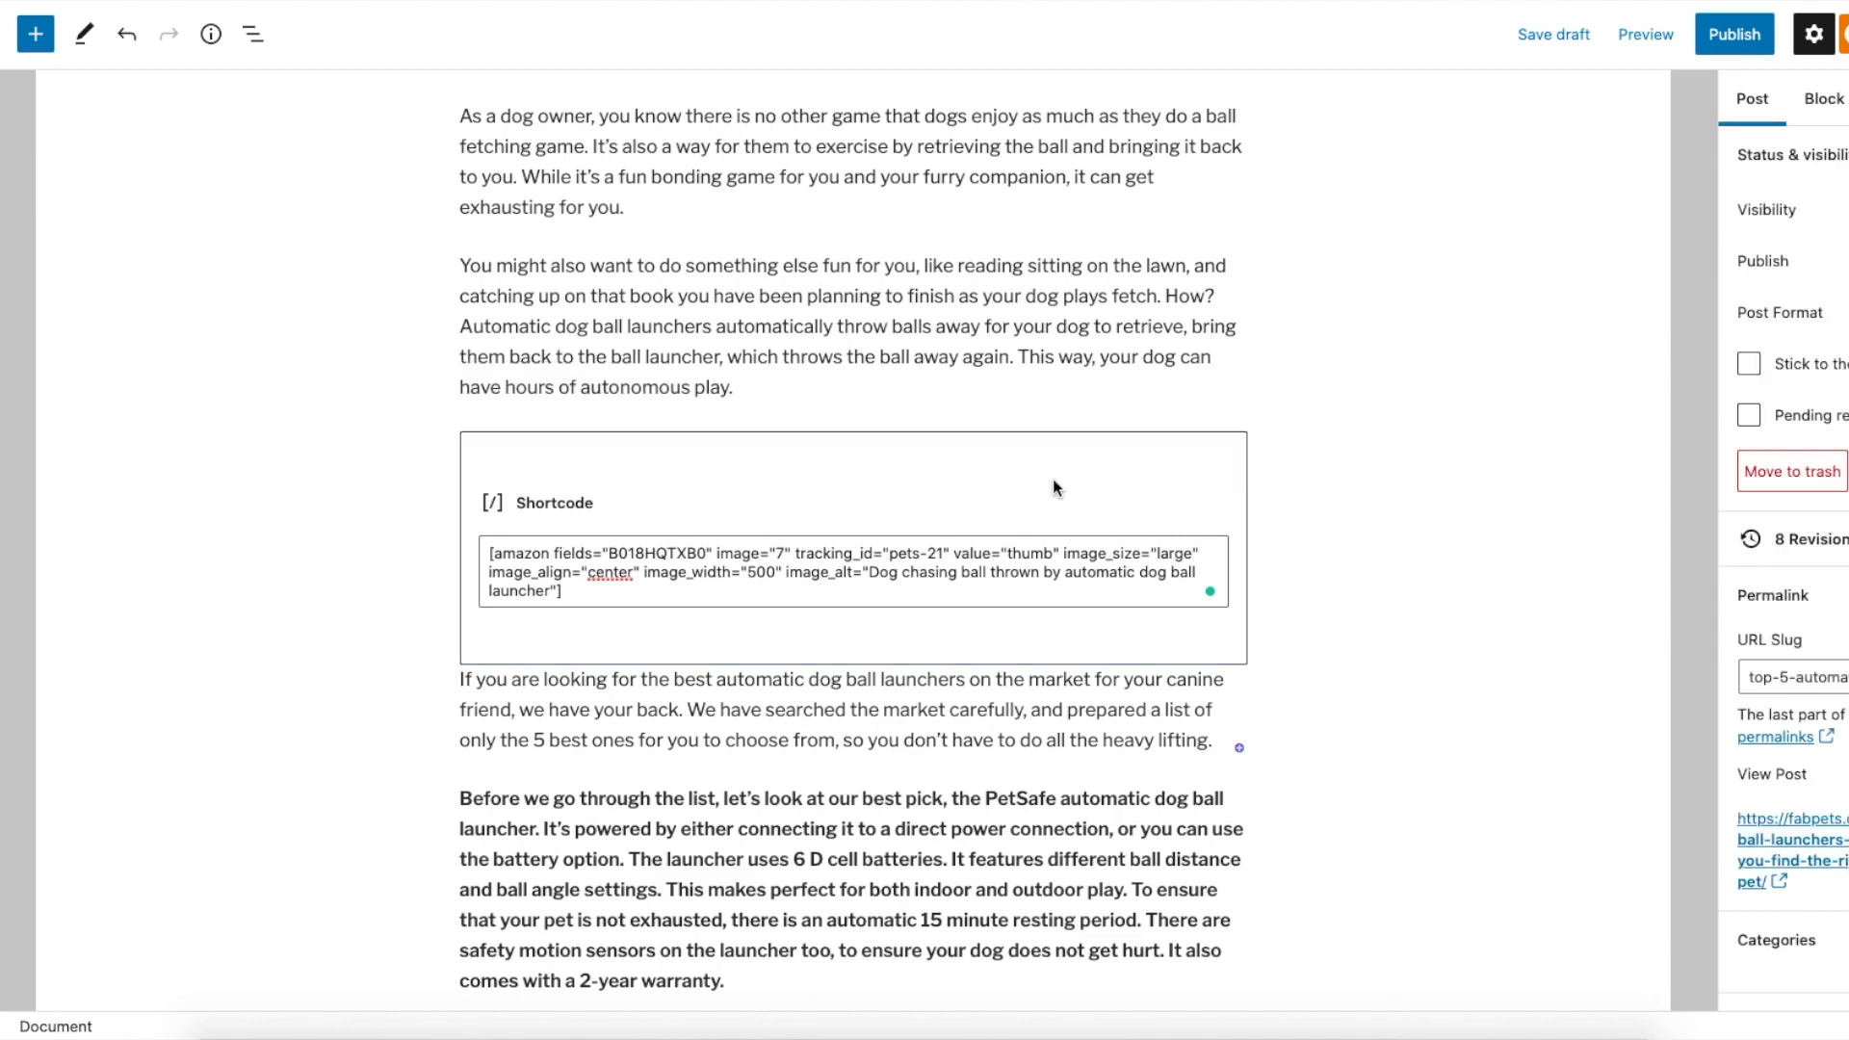
pyautogui.scroll(3, 1053, 487)
pyautogui.scroll(-5, 846, 457)
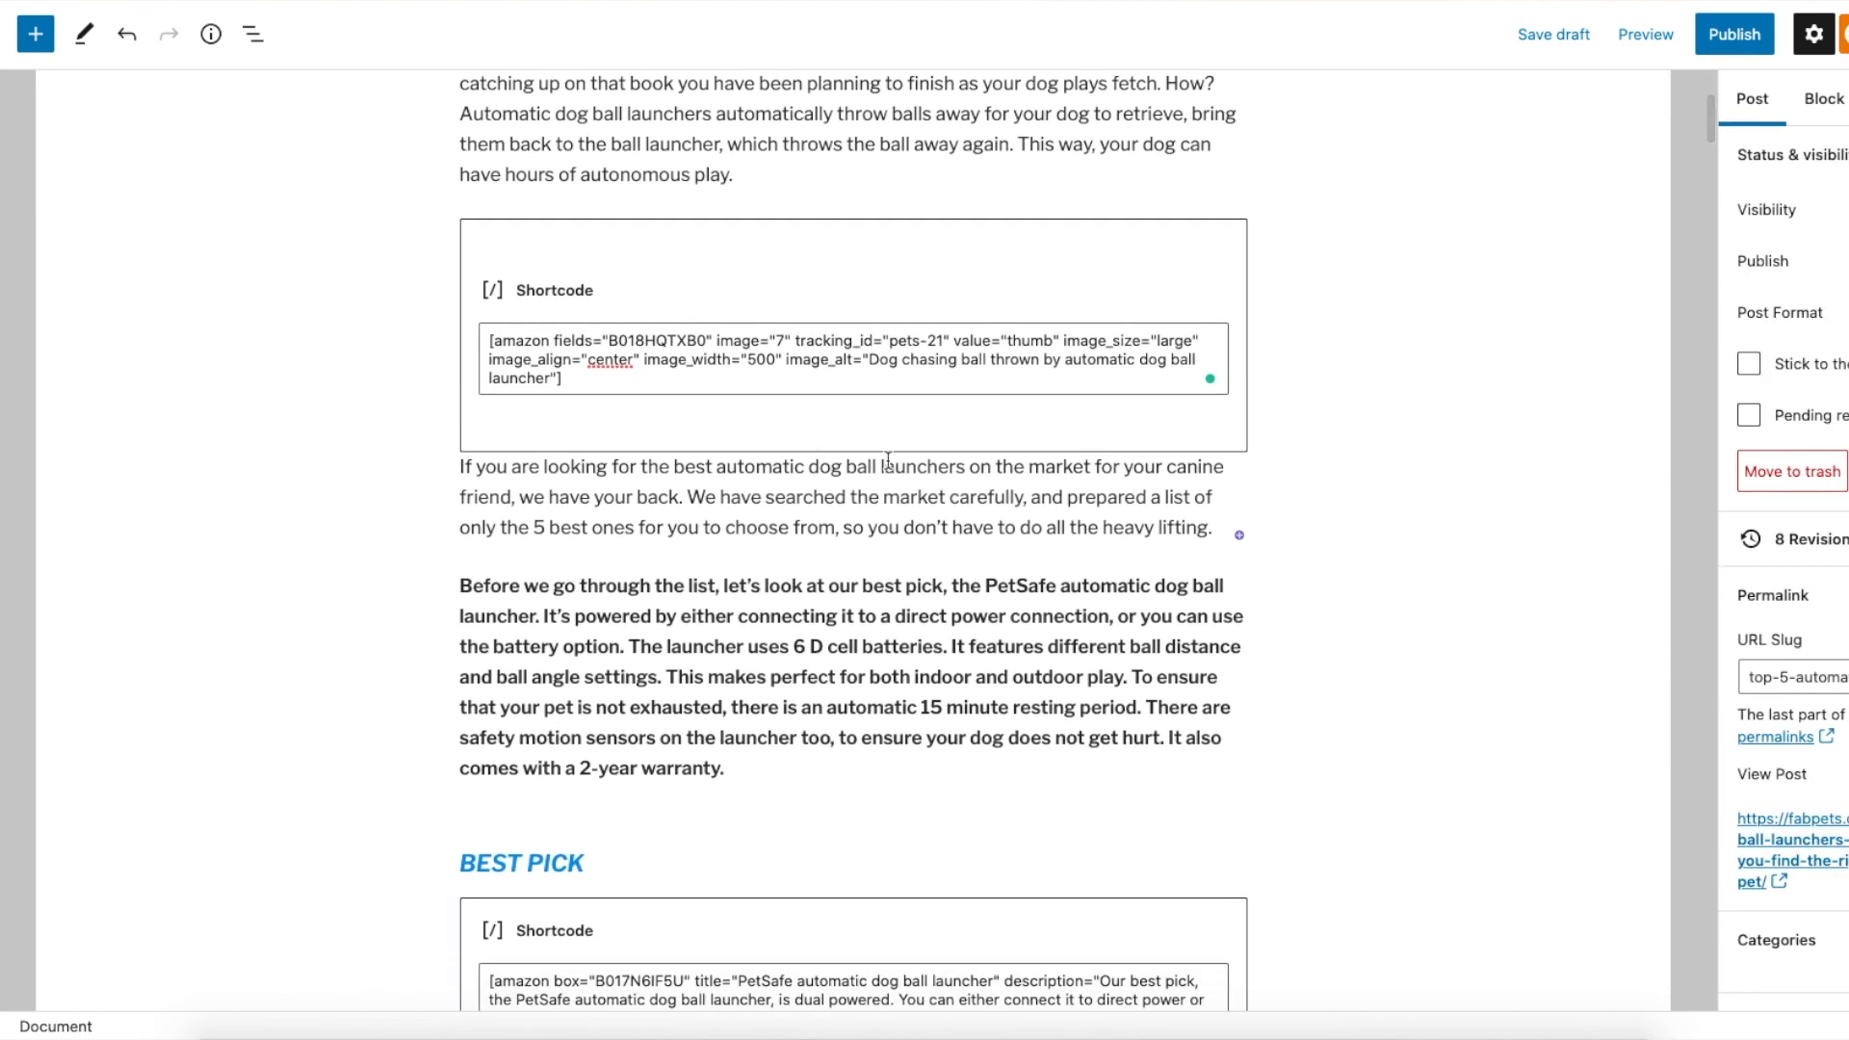
# Insert a Separator block between the BEST PICK shortcode and the "Automatic Ball Launcher For Dog Comparison Table" heading
pyautogui.scroll(-7, 760, 270)
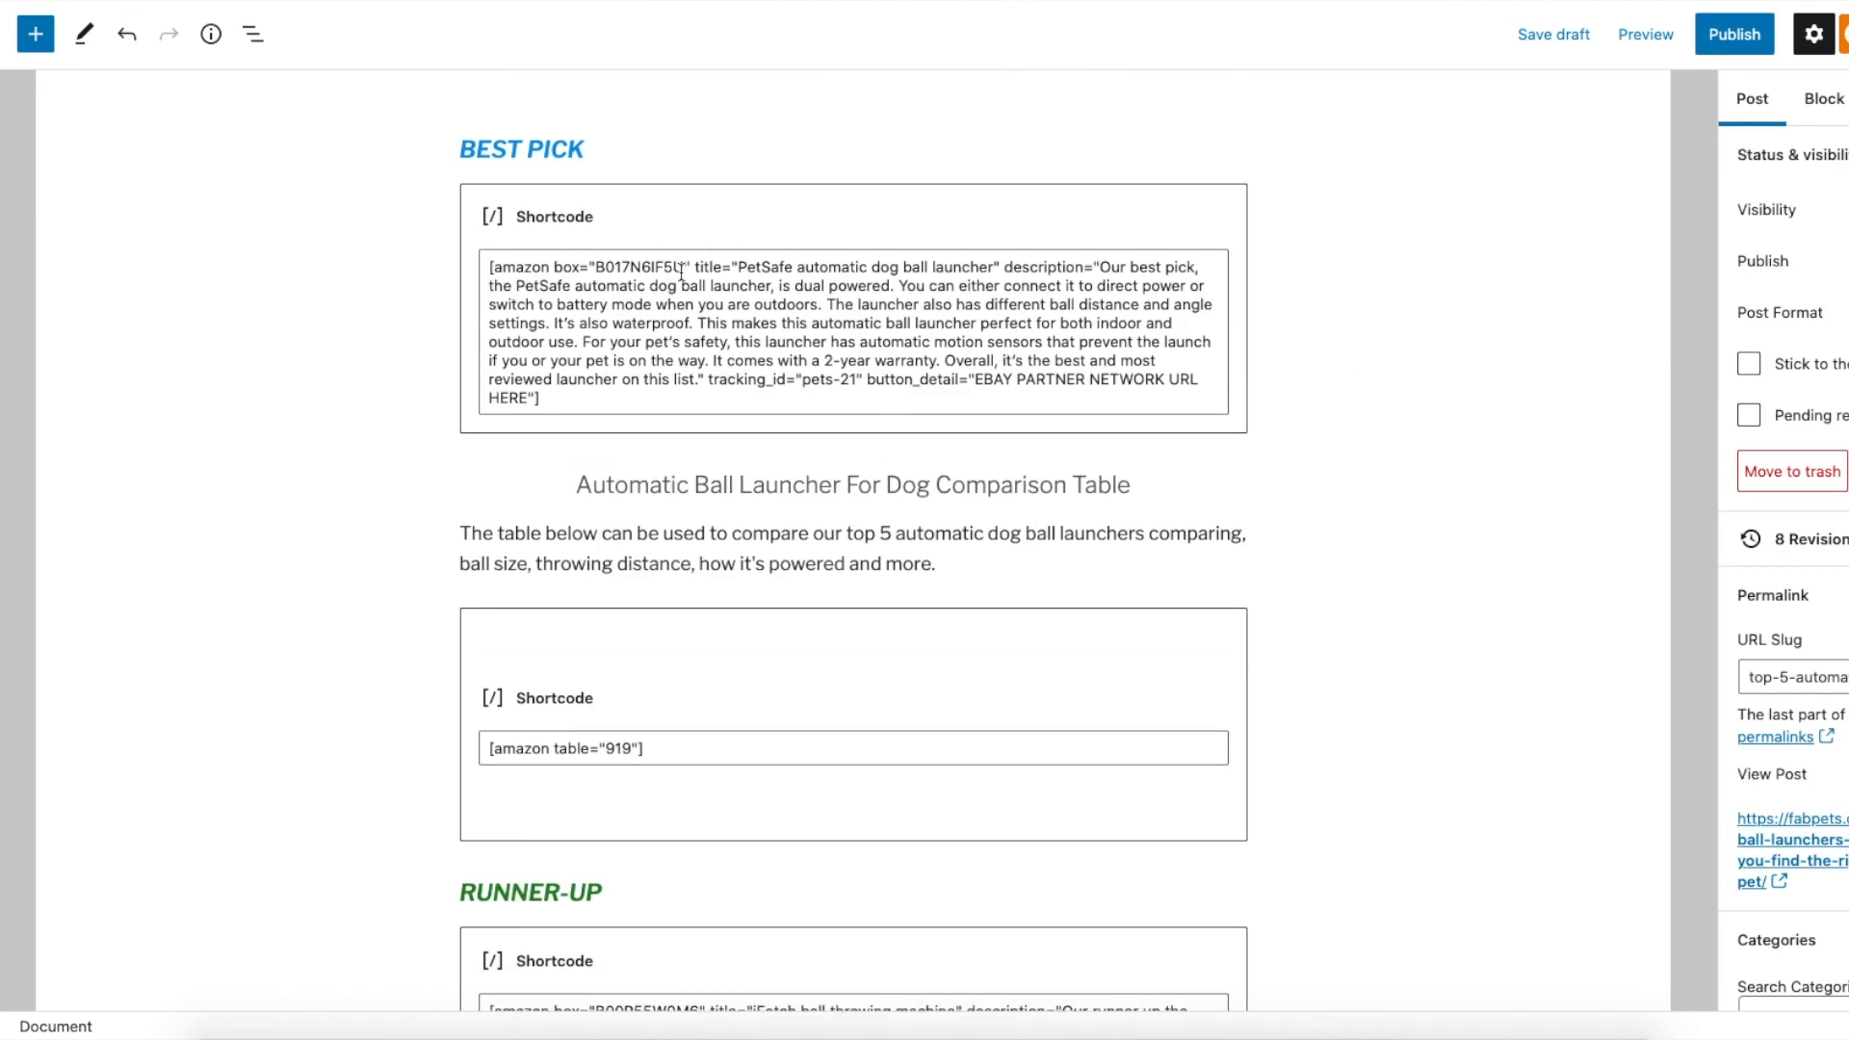
pyautogui.scroll(-2, 751, 347)
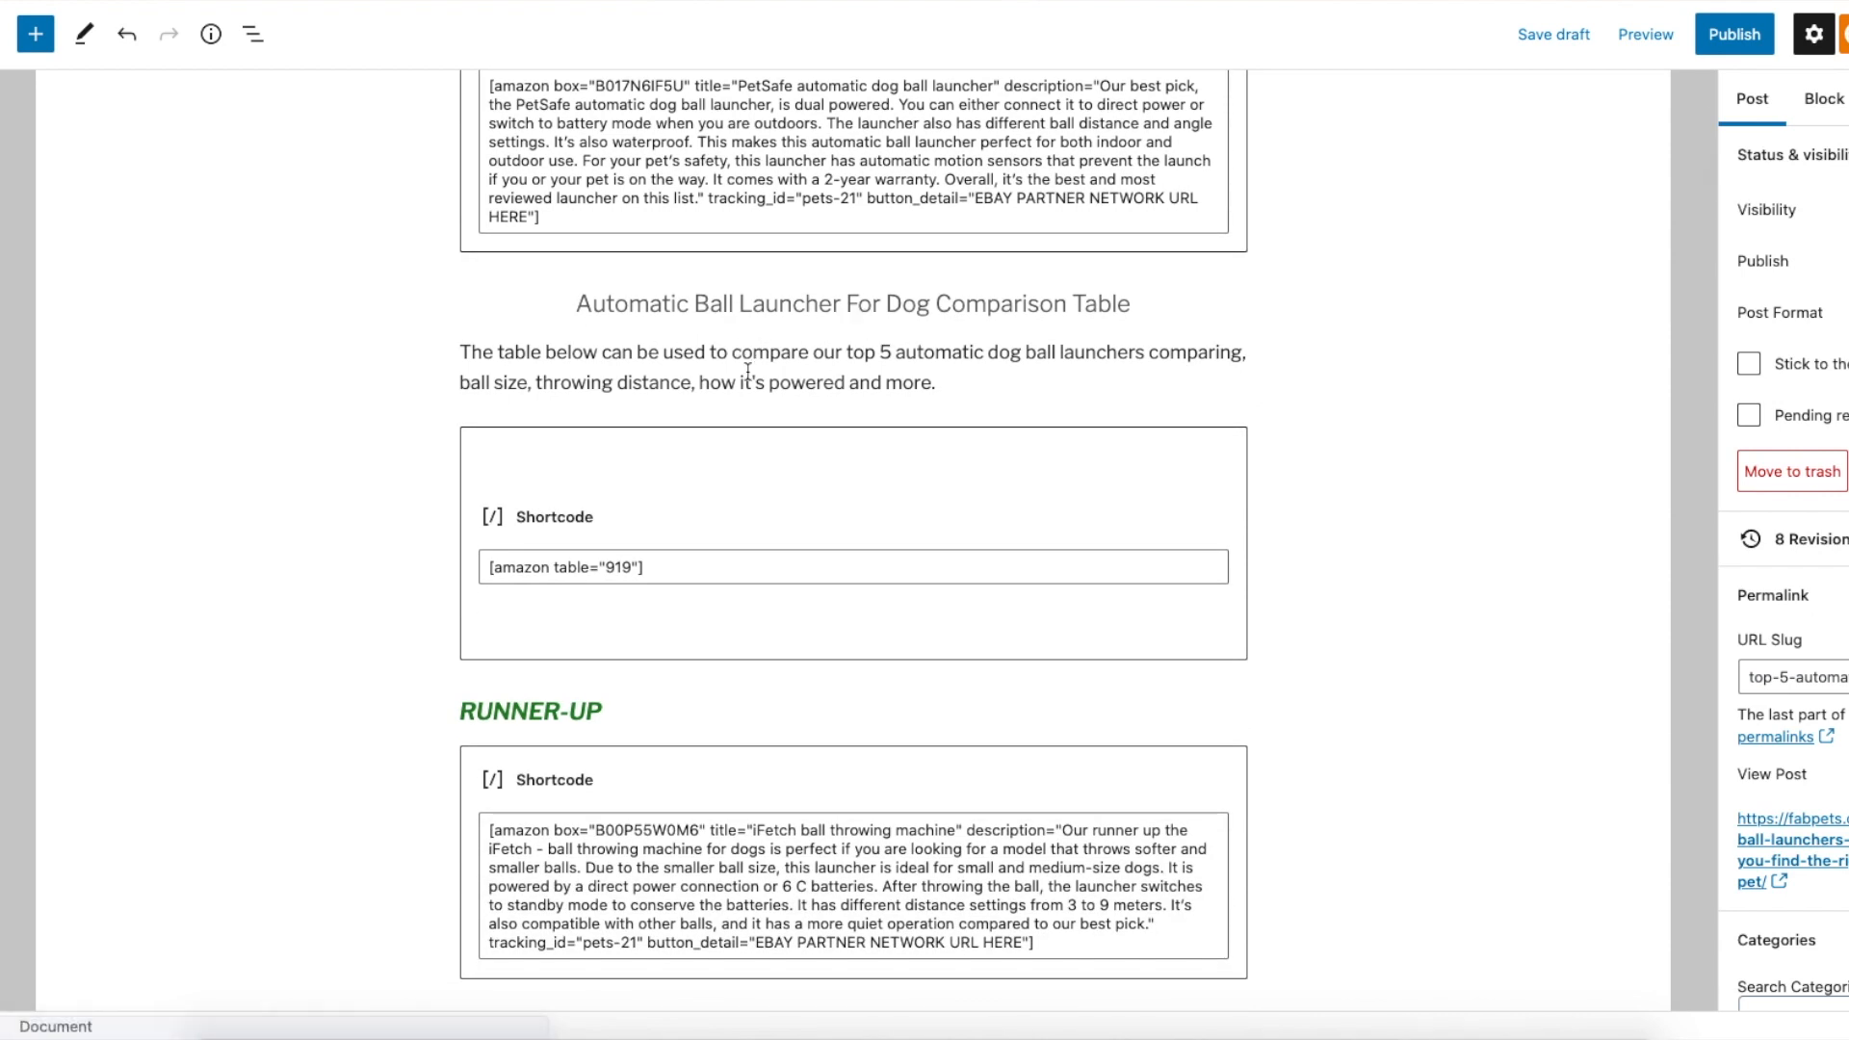
pyautogui.click(1229, 235)
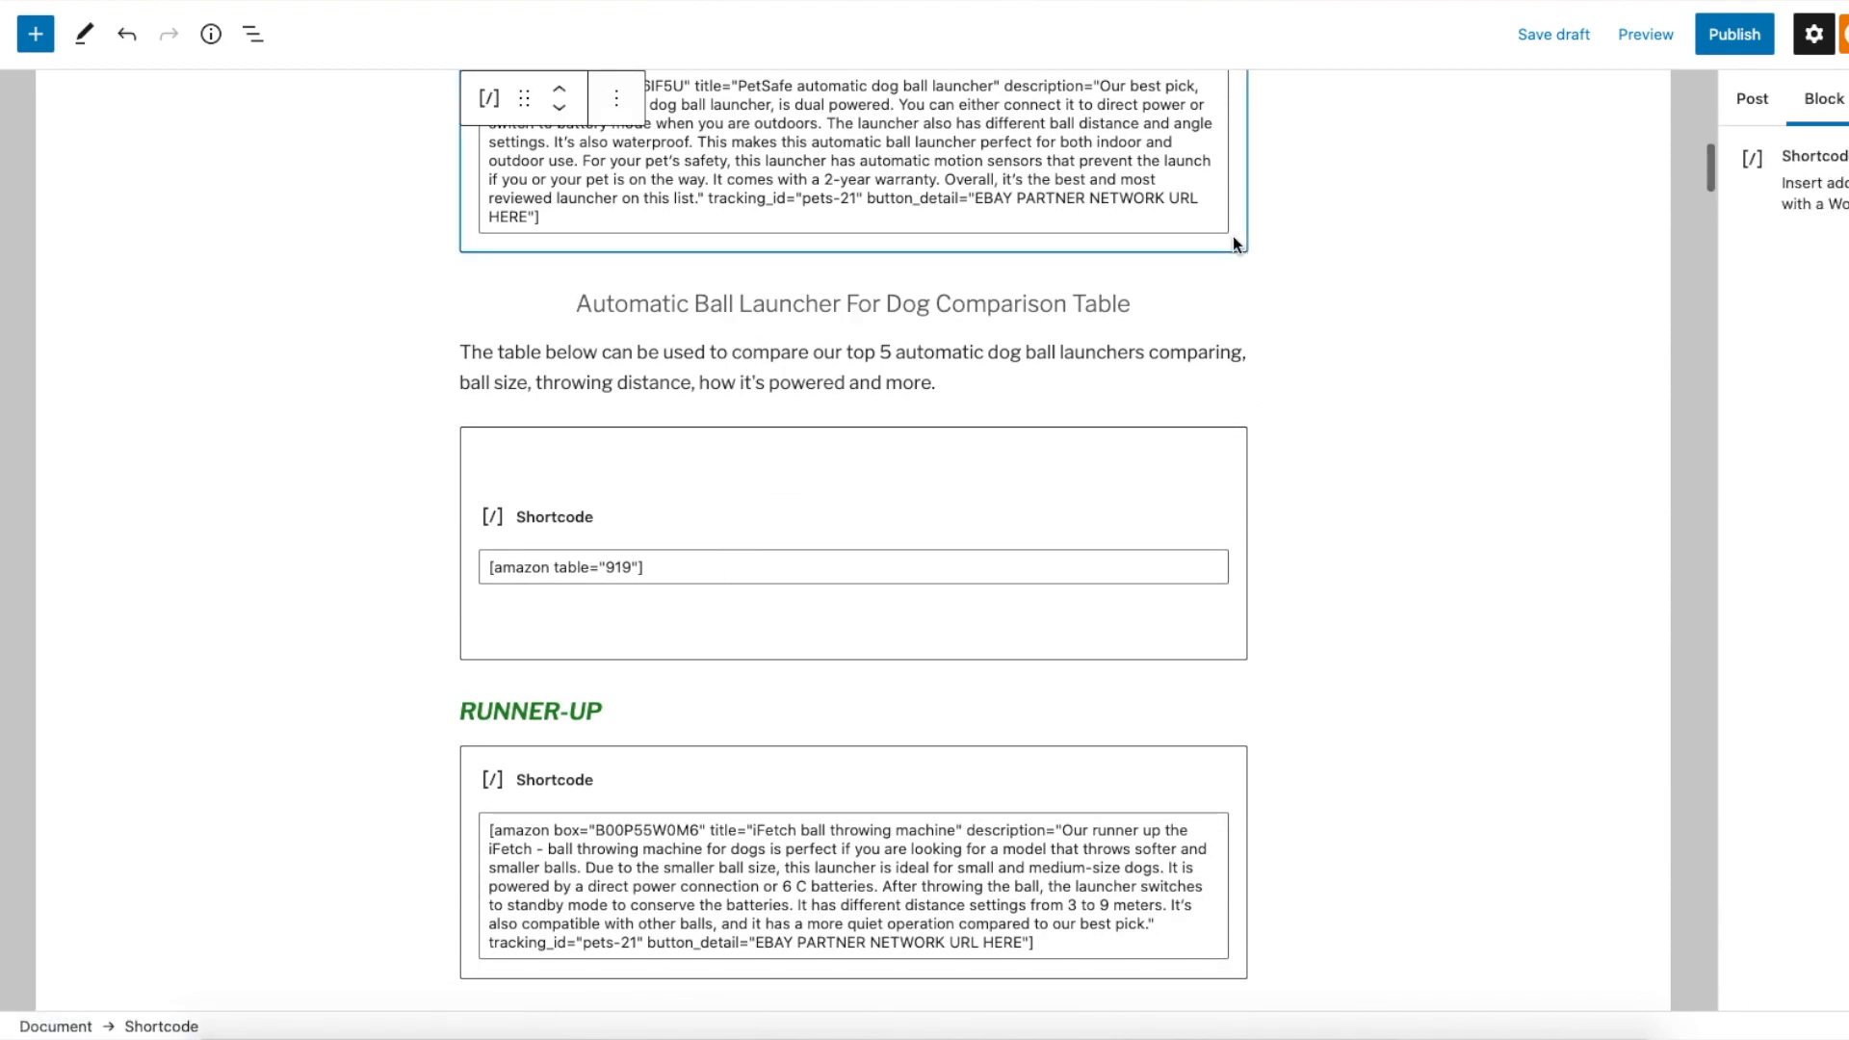
pyautogui.press('Return')
pyautogui.write('/div')
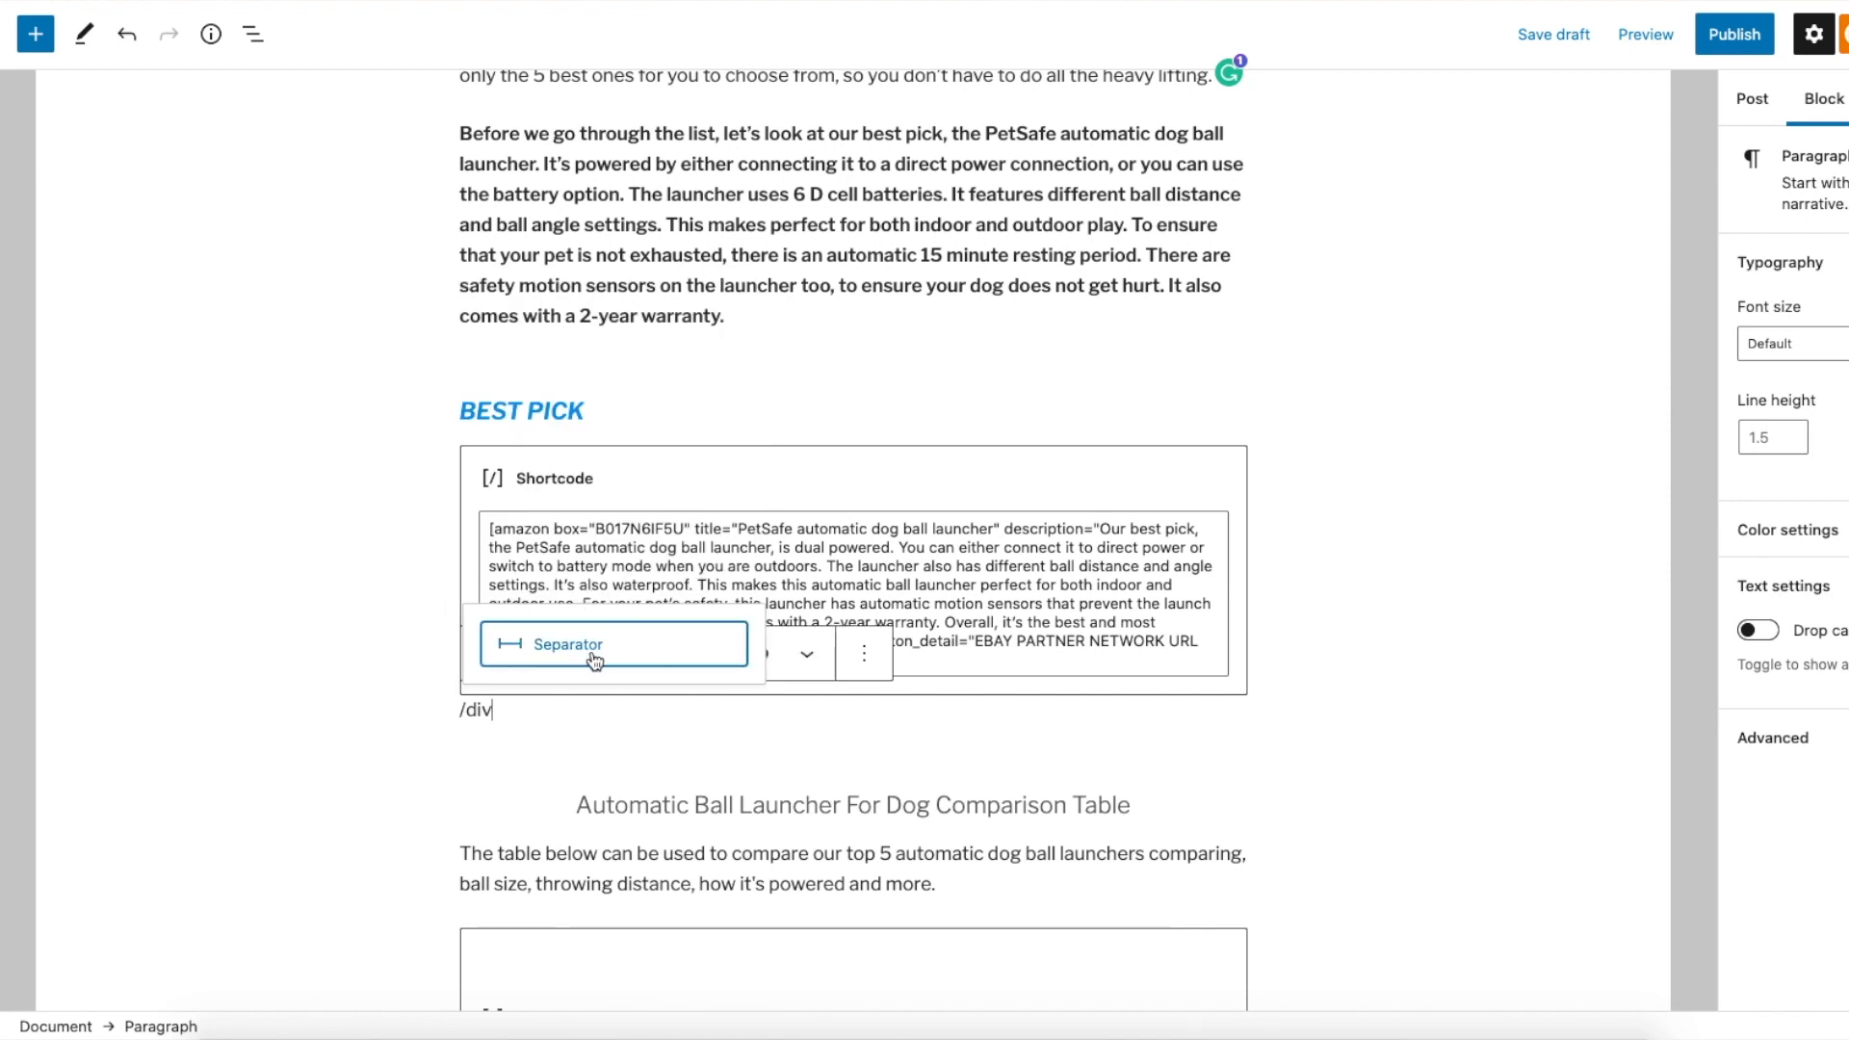
pyautogui.click(563, 665)
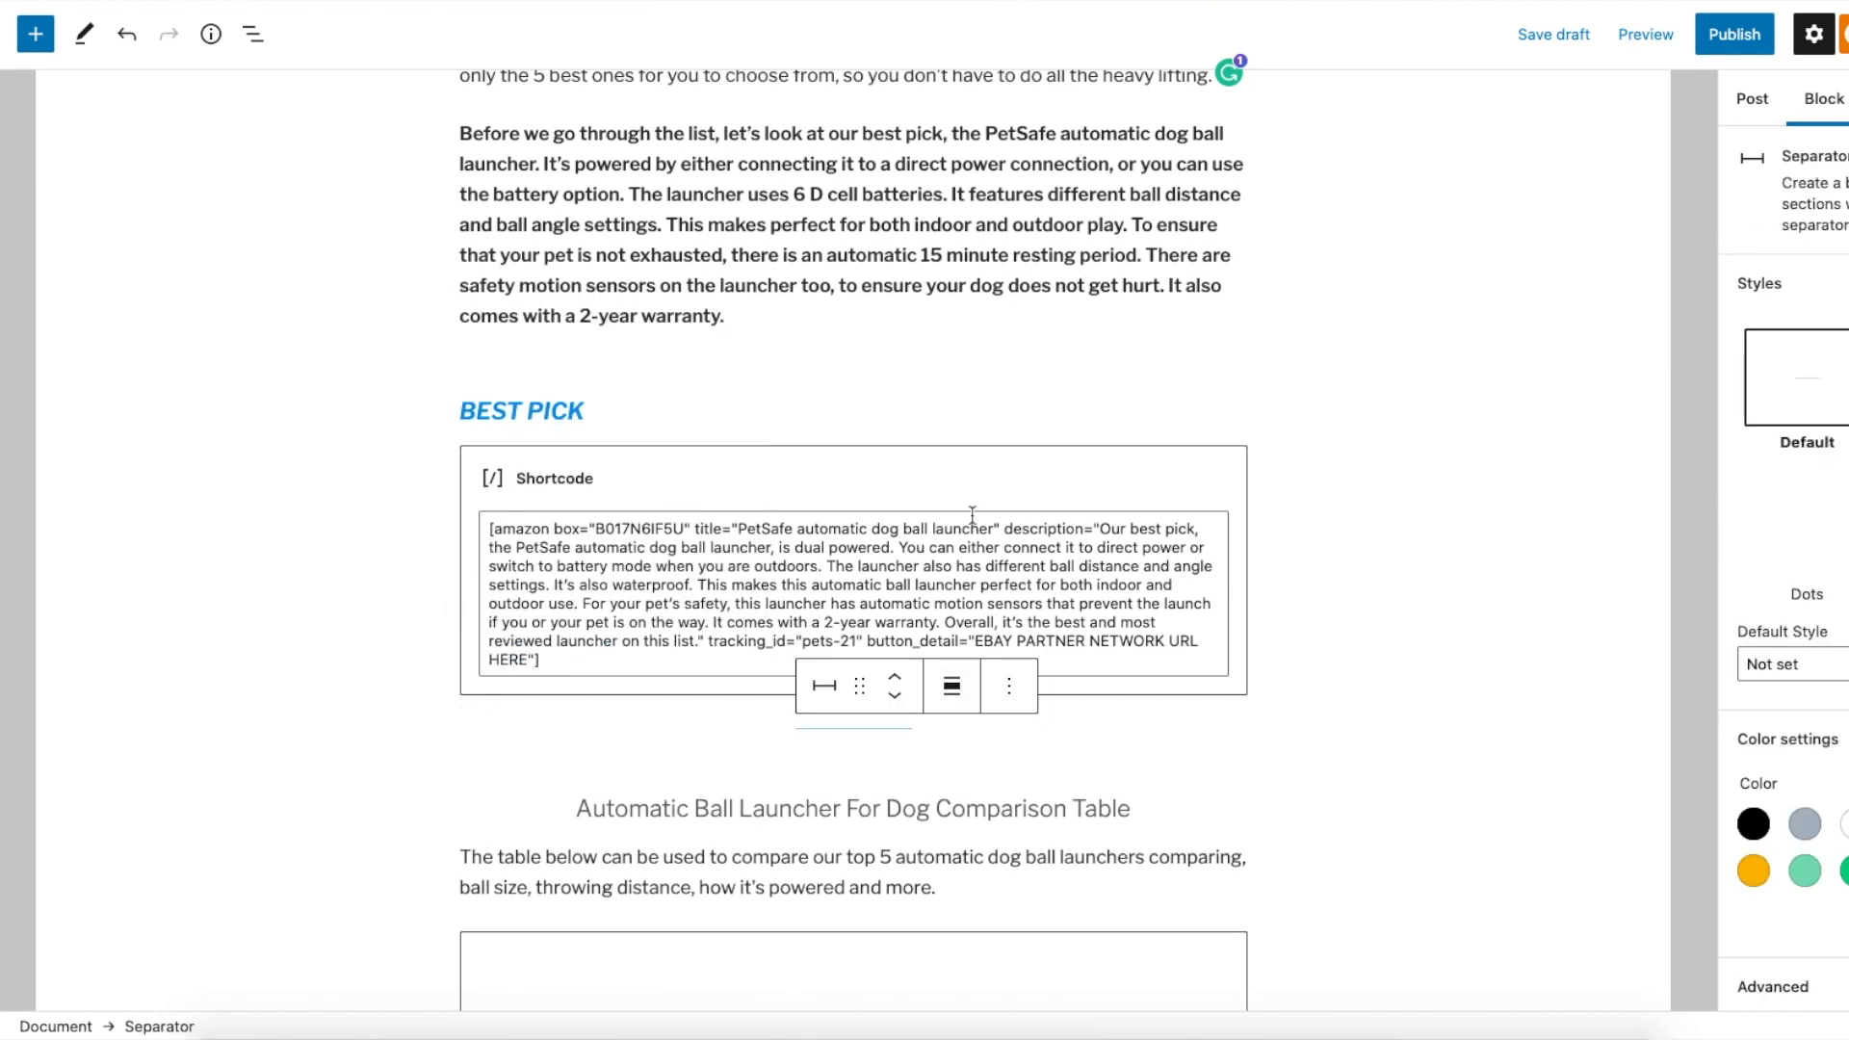
# Insert a Separator block below the [amazon table="919"] shortcode, ahead of the RUNNER-UP heading
pyautogui.scroll(-3, 1223, 472)
pyautogui.scroll(-5, 1129, 542)
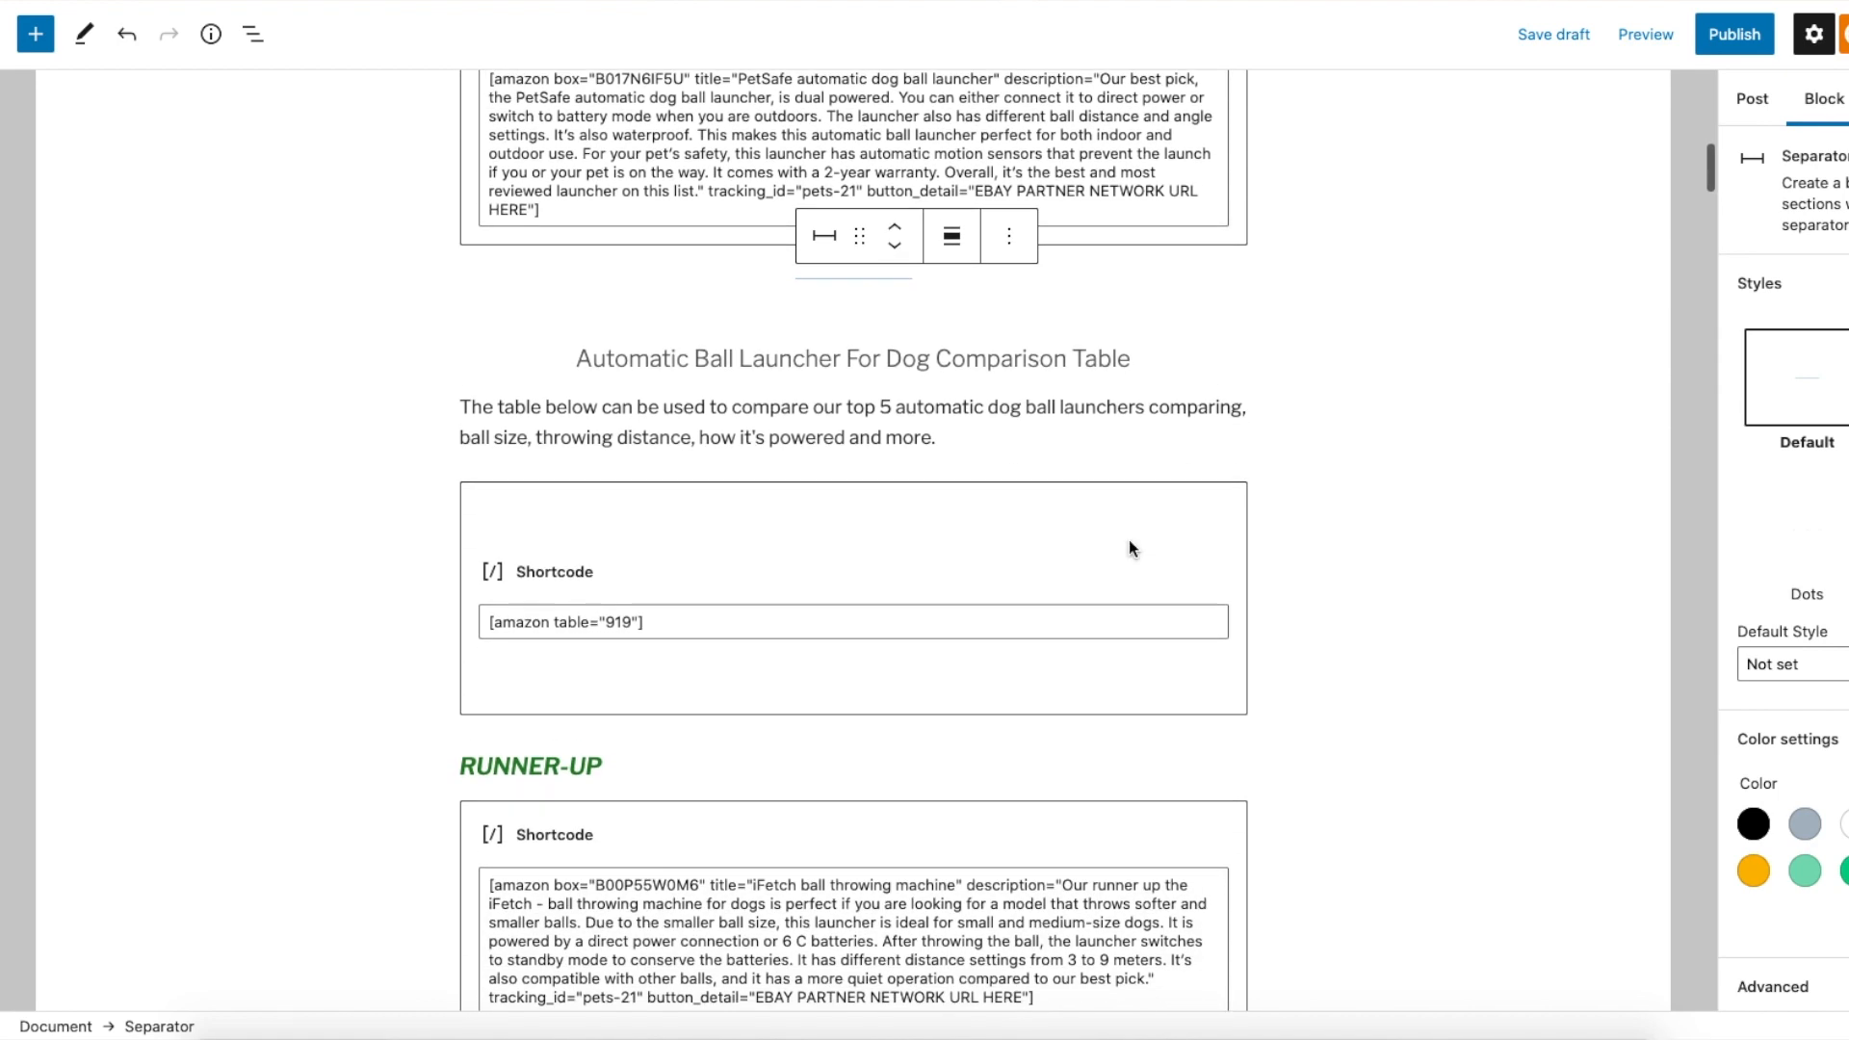
pyautogui.click(1227, 674)
pyautogui.press('Return')
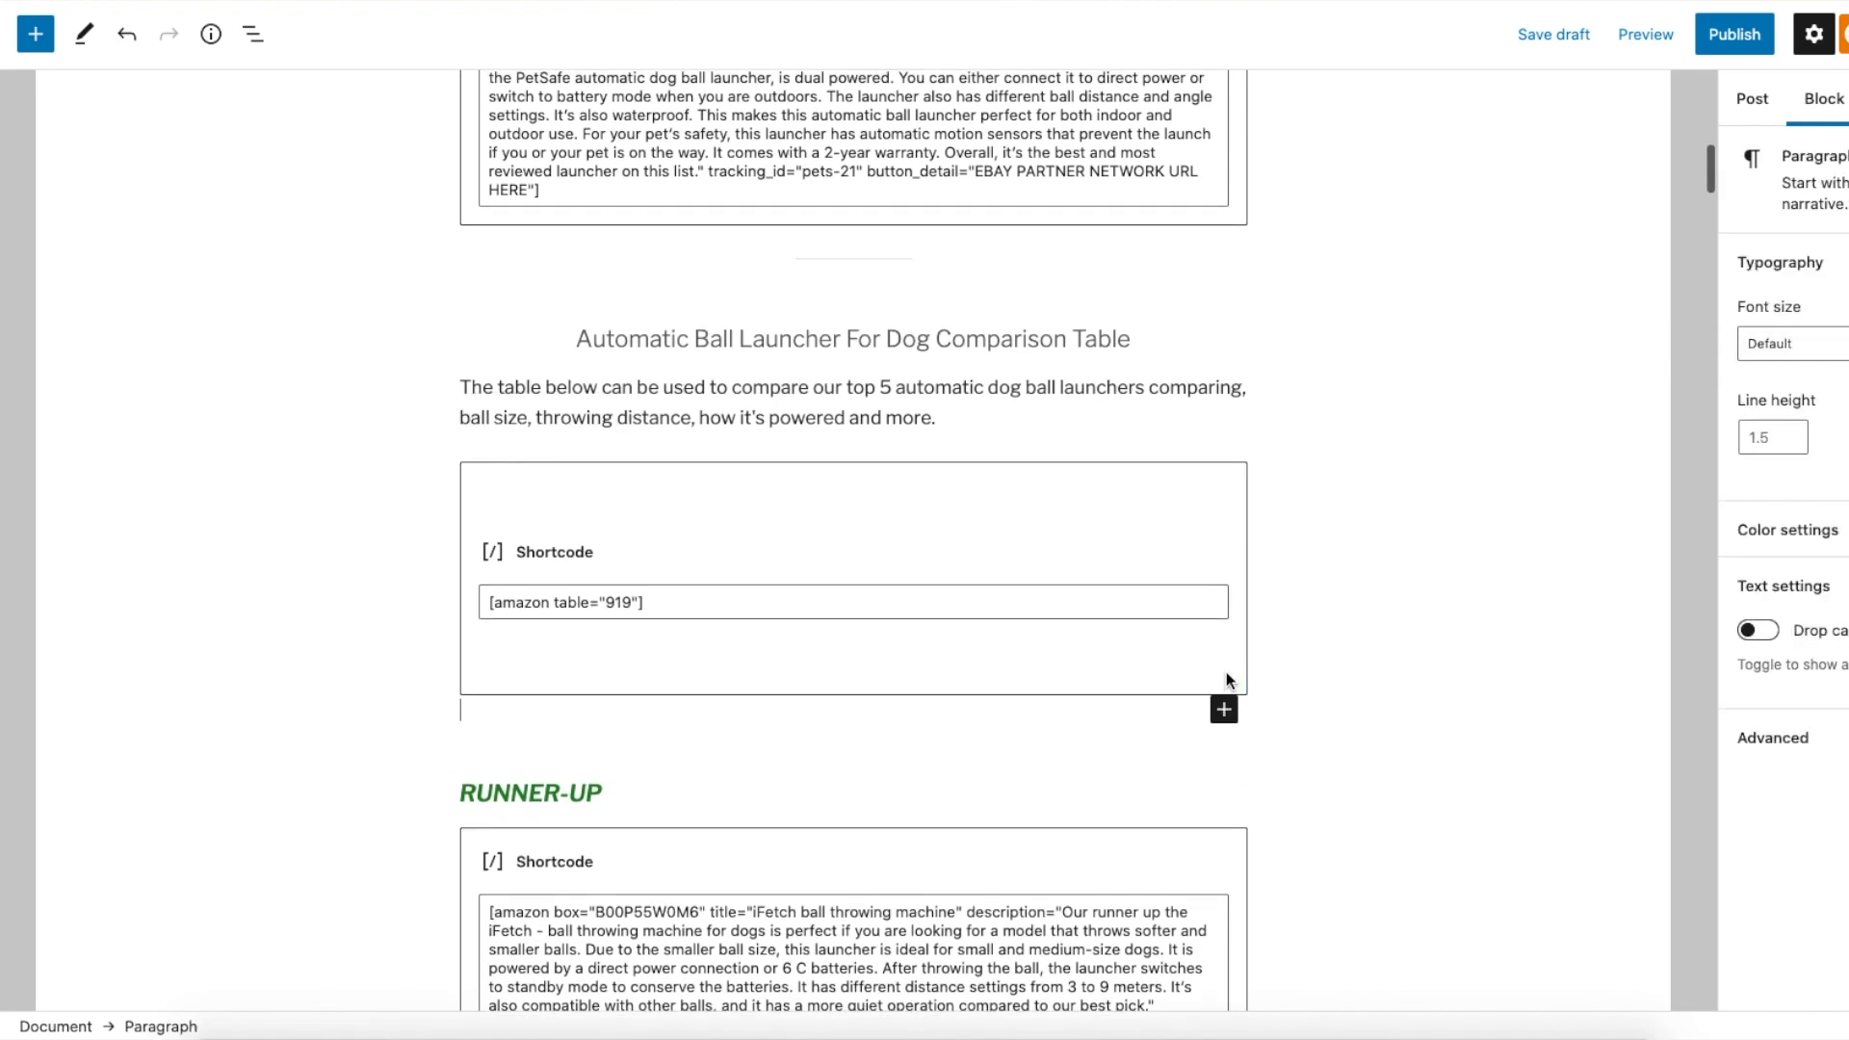
pyautogui.write('/div')
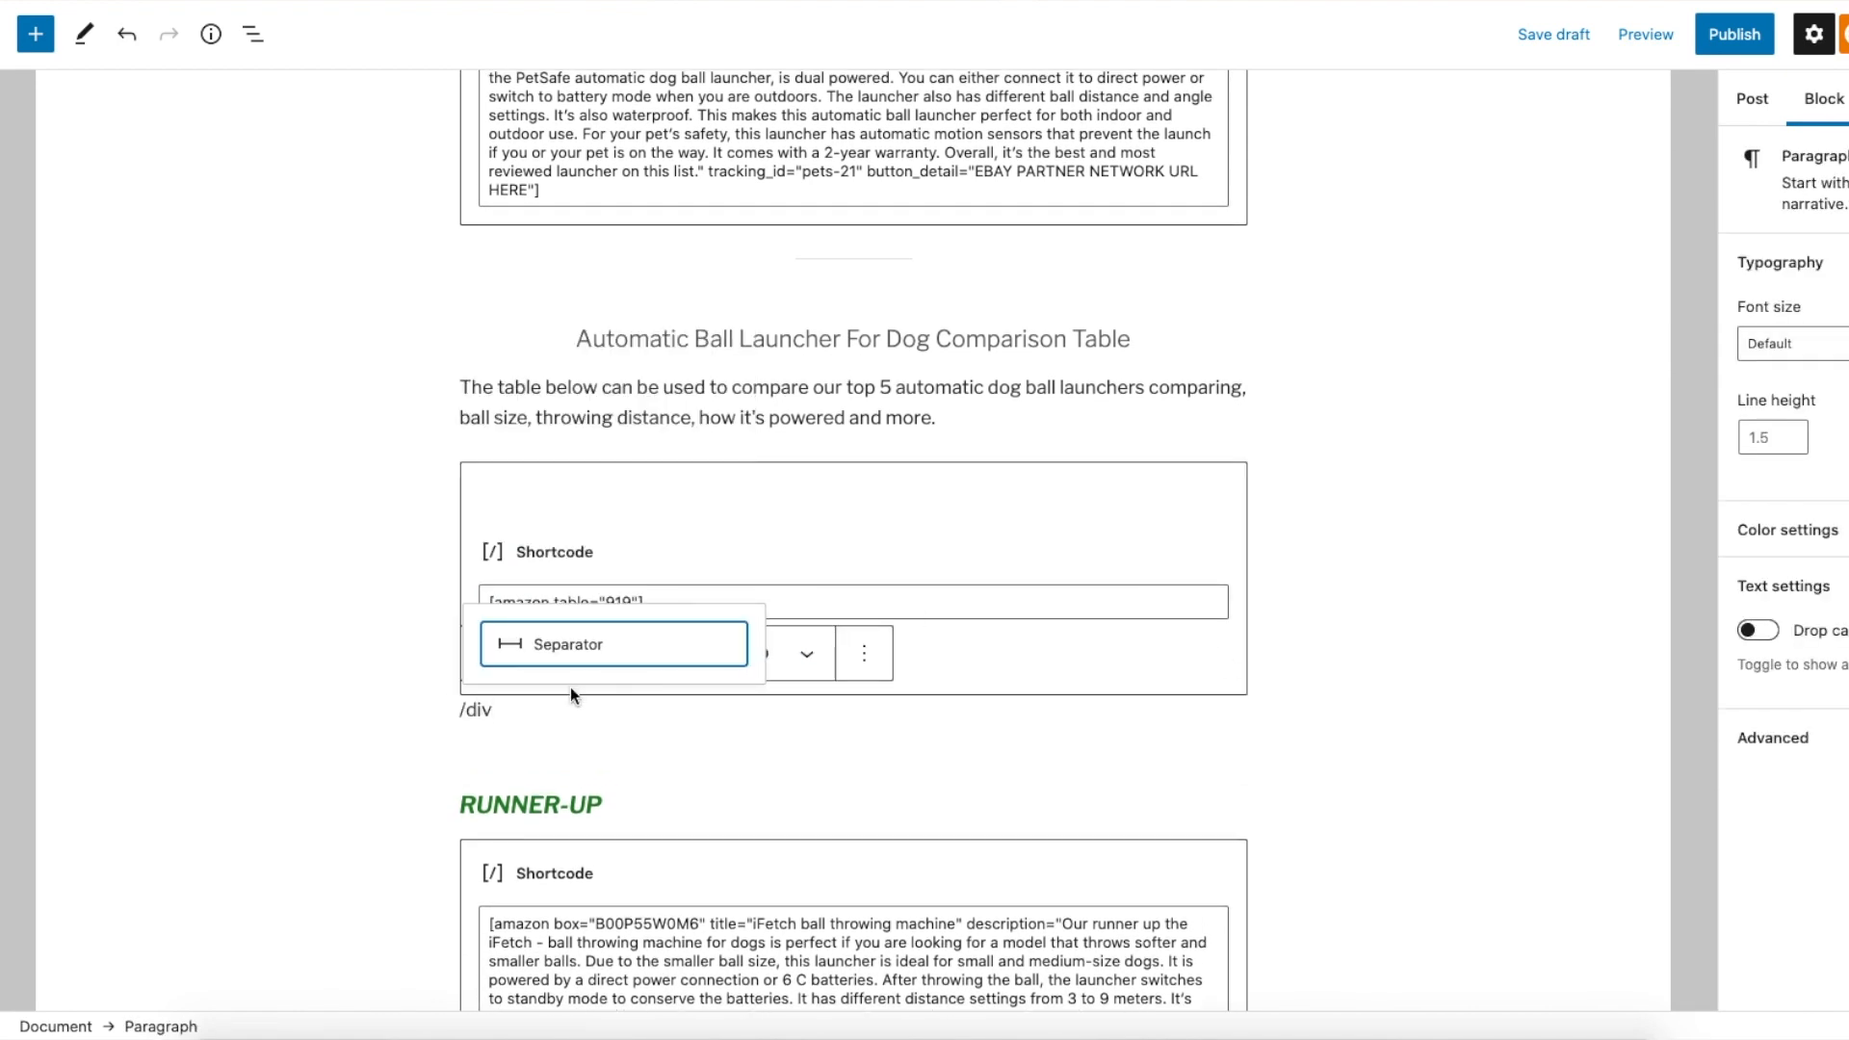
pyautogui.click(602, 647)
pyautogui.click(1631, 624)
# Insert a Separator block after the RUNNER-UP shortcode, before the "Top 5 Automatic Dog Ball Launchers Reviews" heading
pyautogui.scroll(-12, 1157, 647)
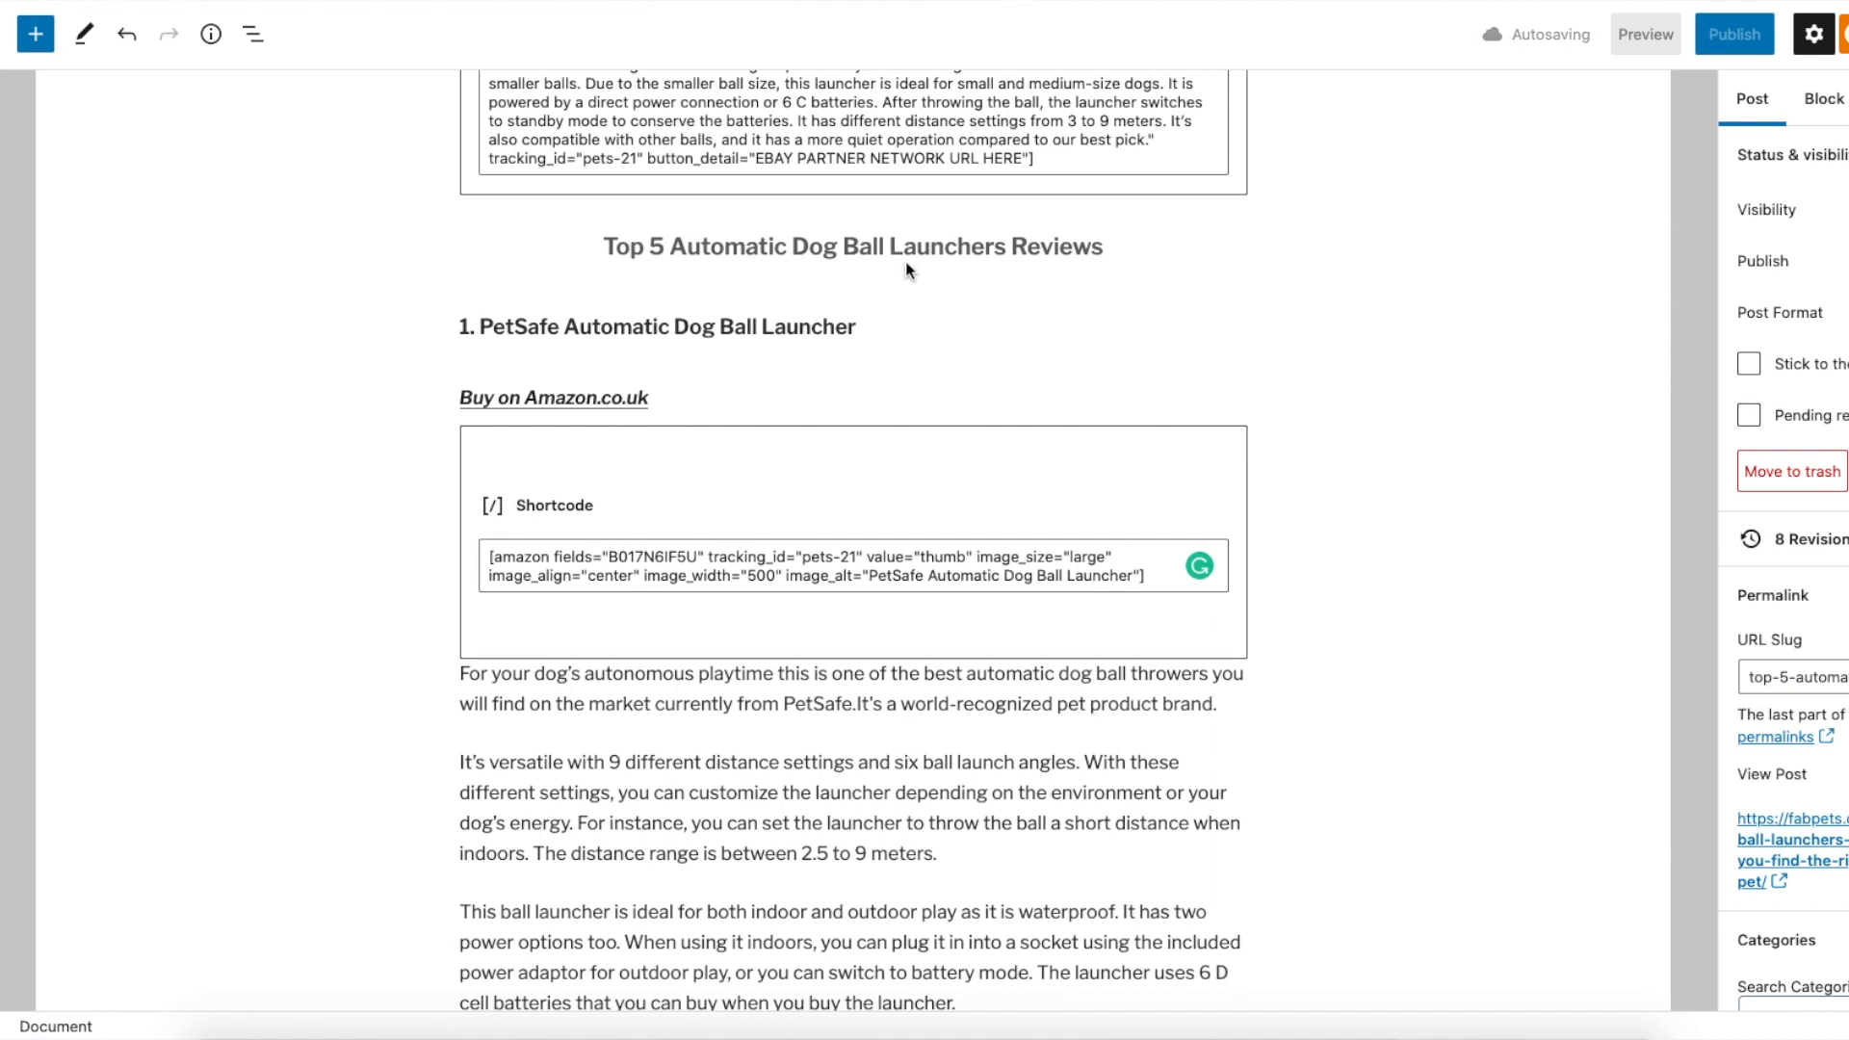
pyautogui.click(1232, 182)
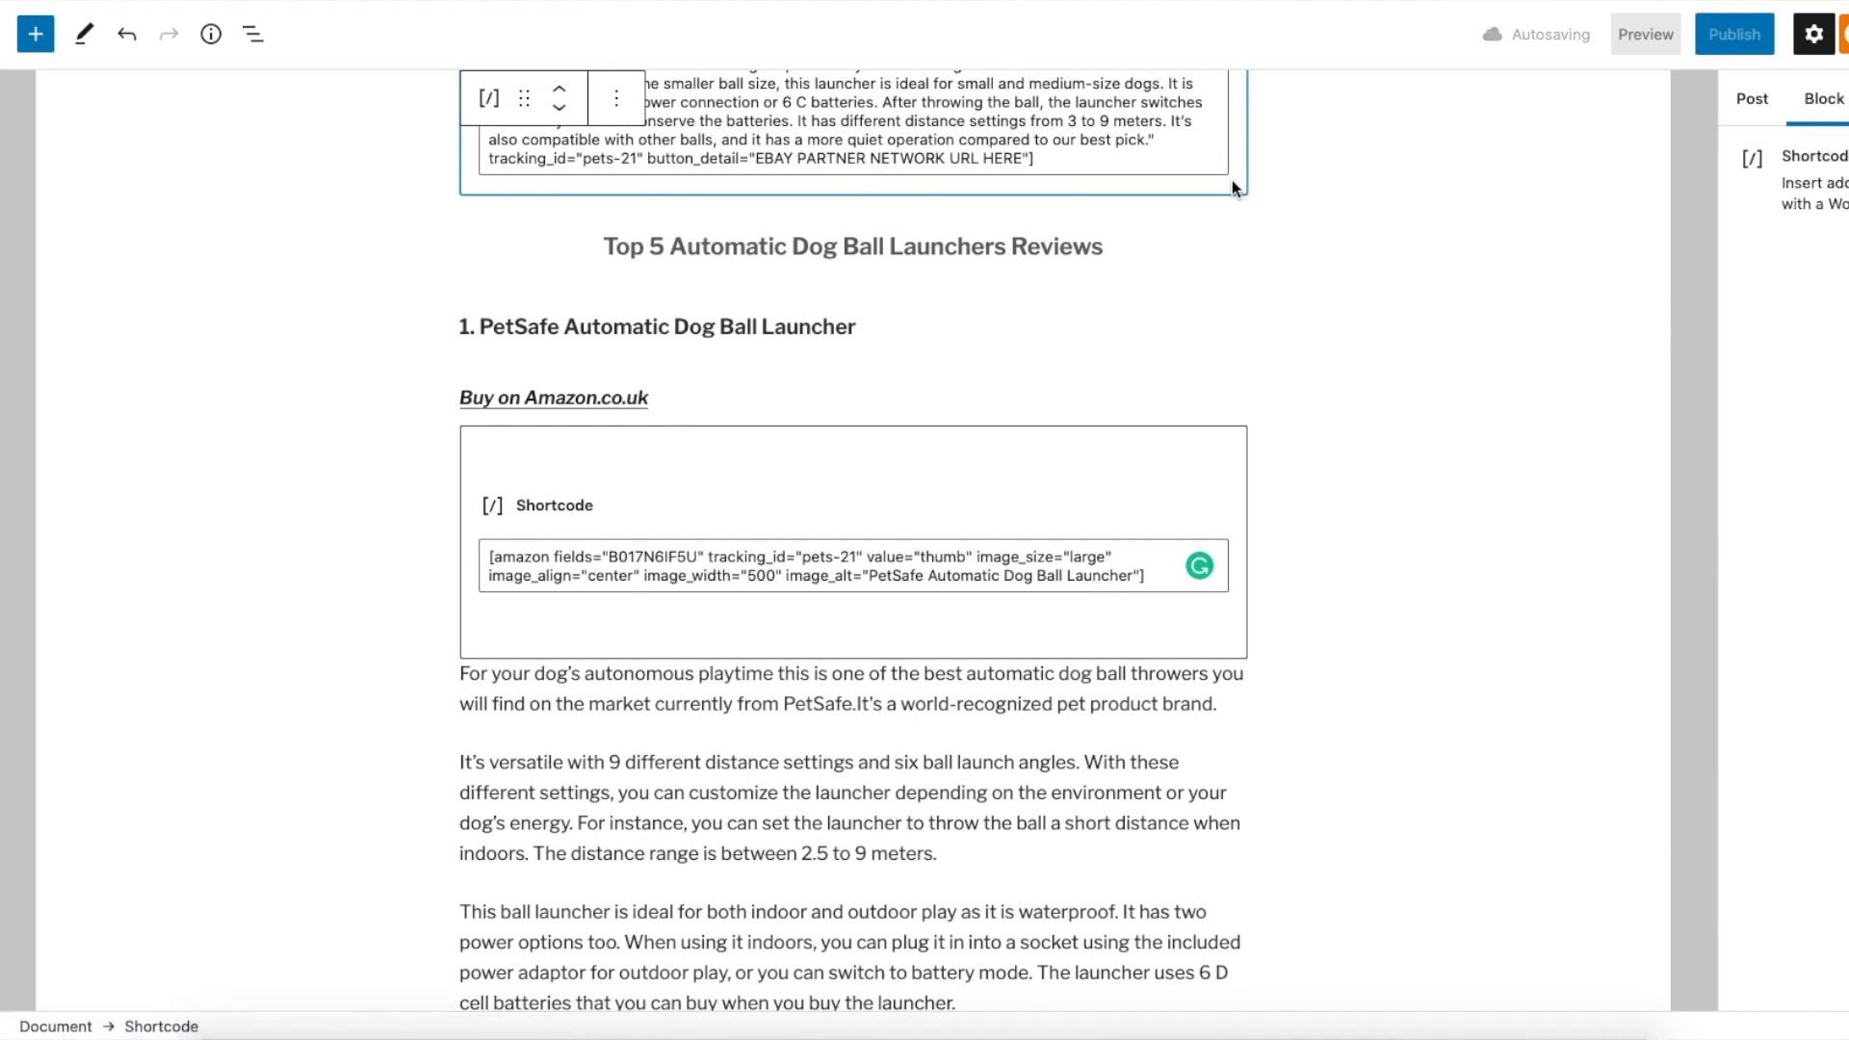
pyautogui.press('Return')
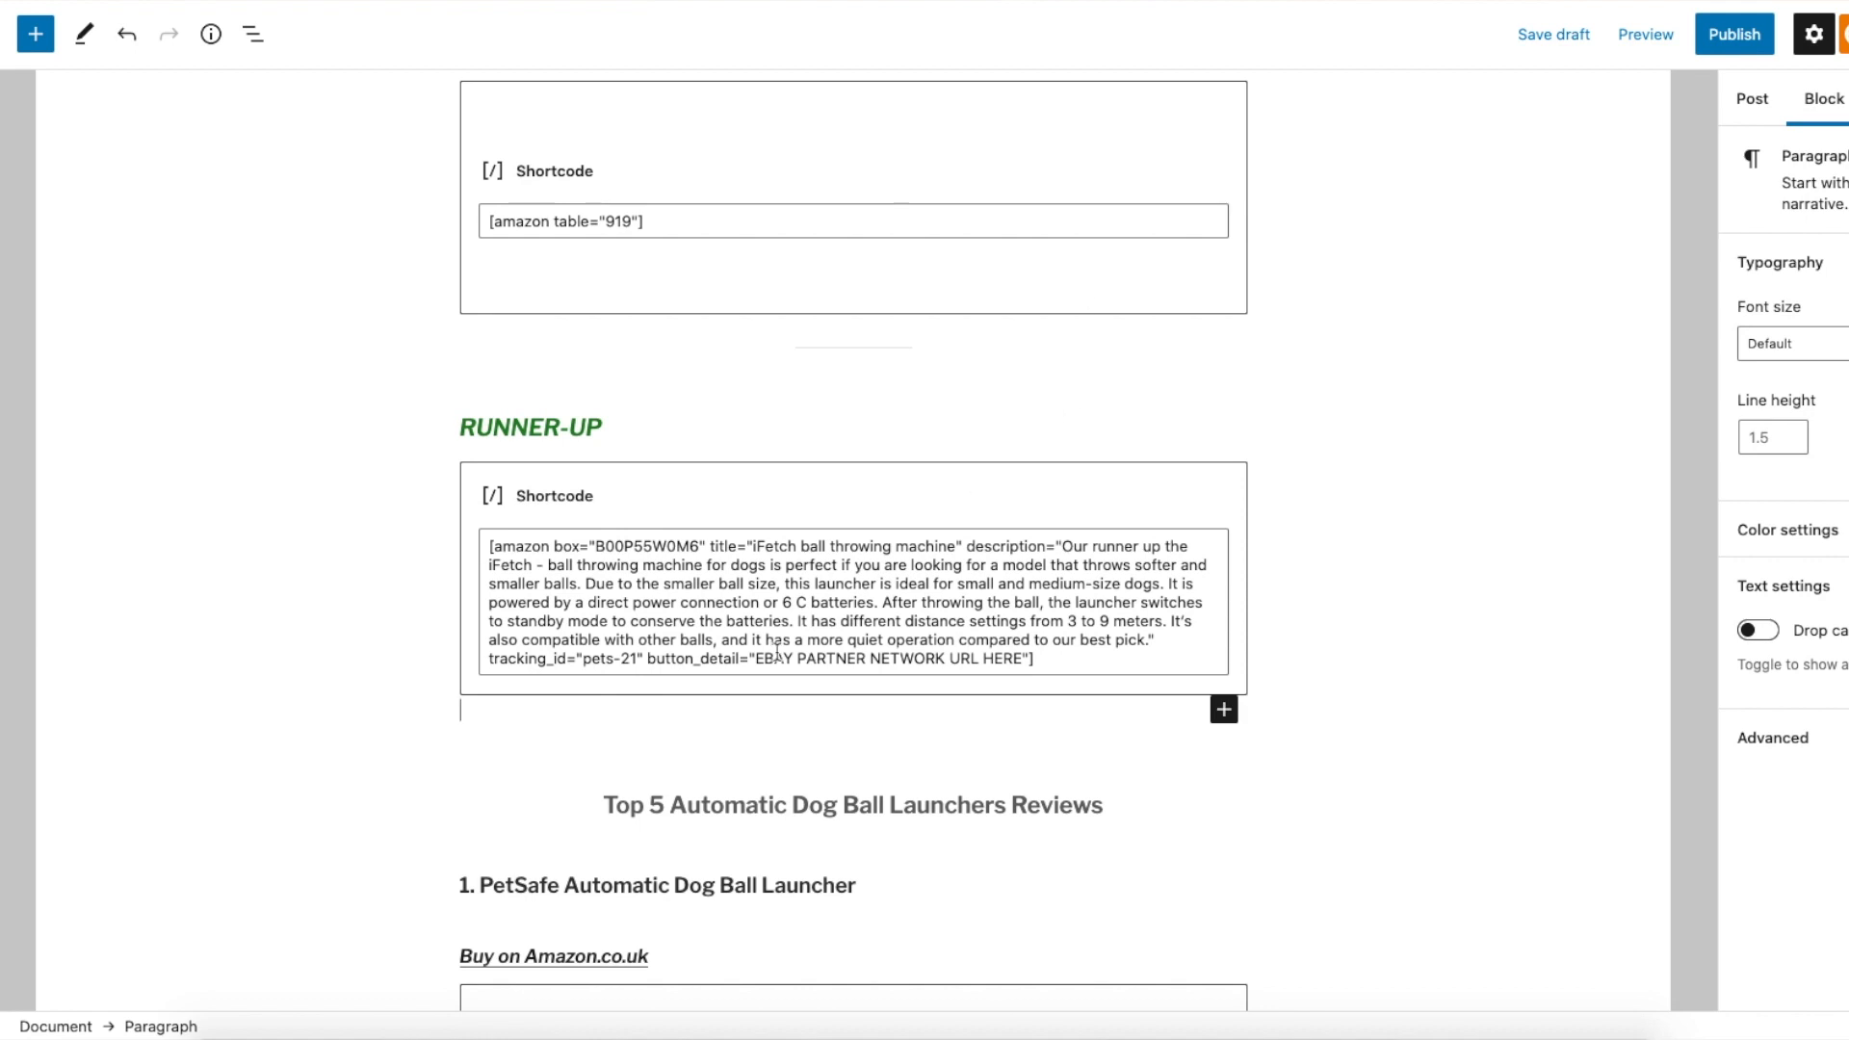
pyautogui.write('/sep')
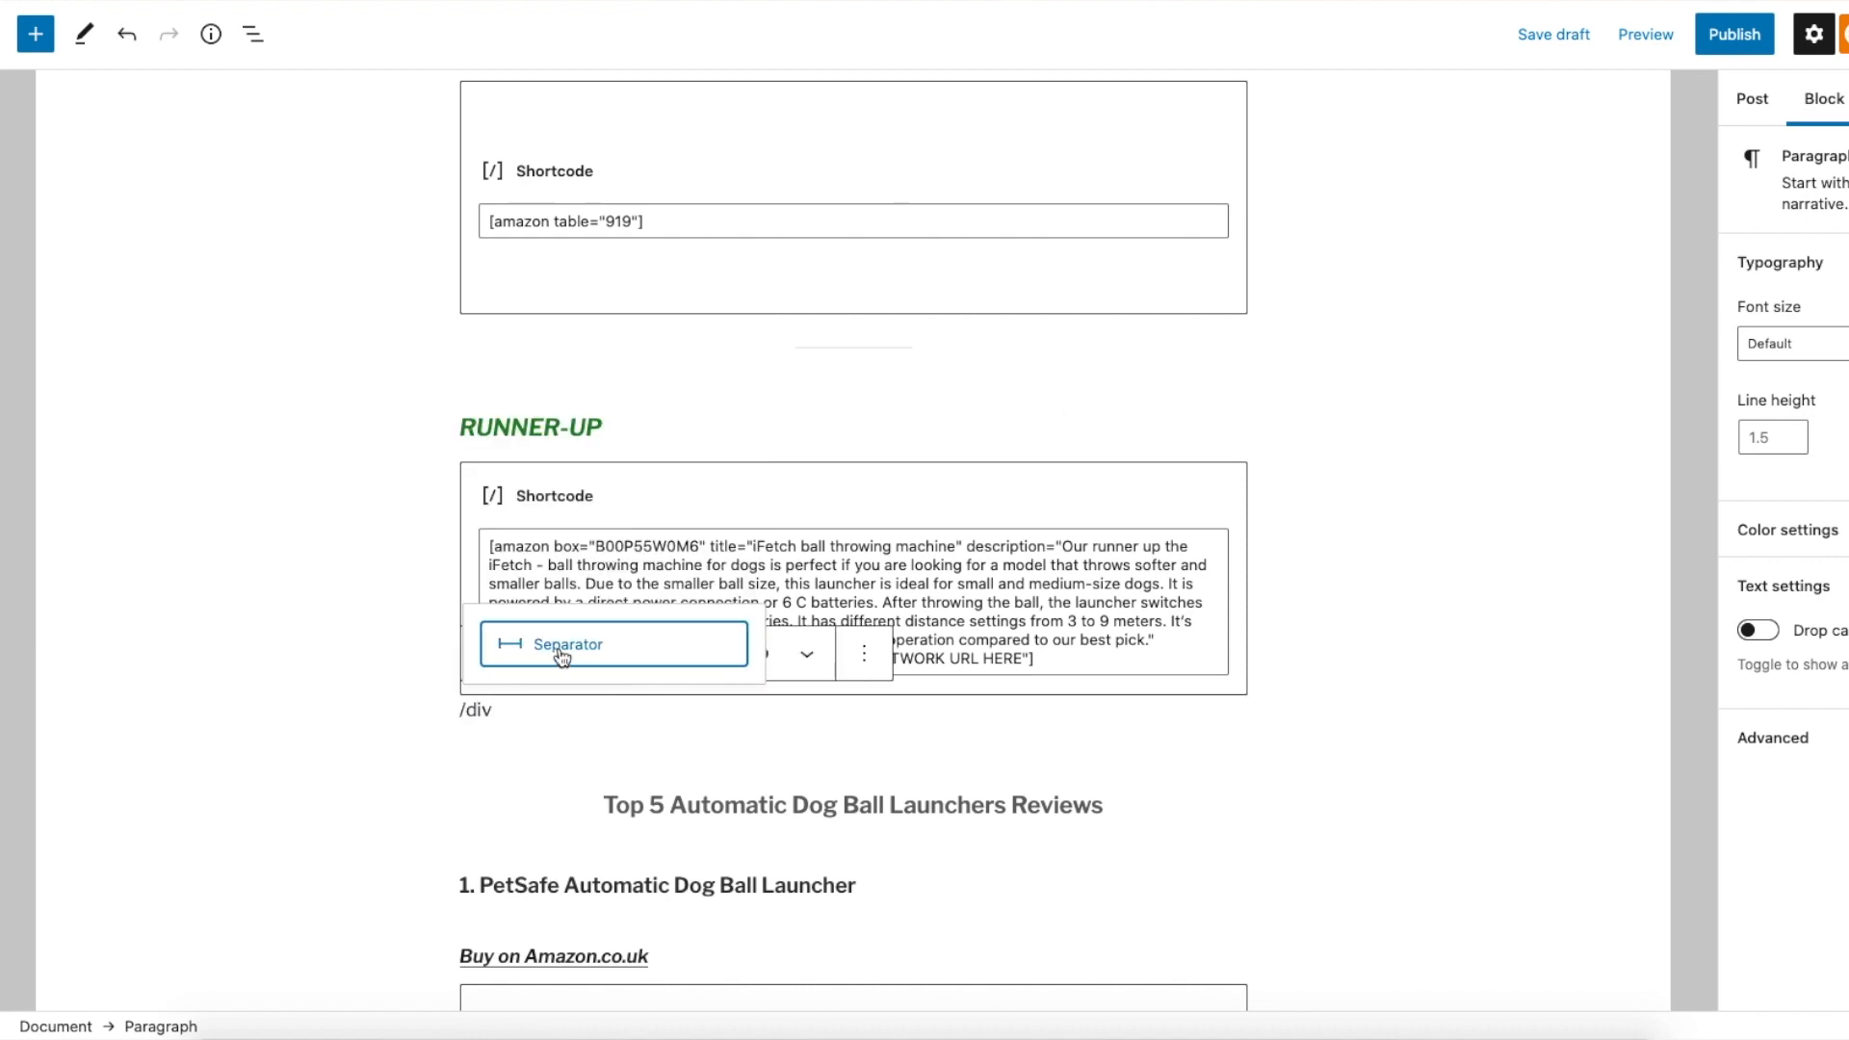
pyautogui.click(558, 643)
pyautogui.click(1381, 701)
pyautogui.scroll(-5, 1381, 701)
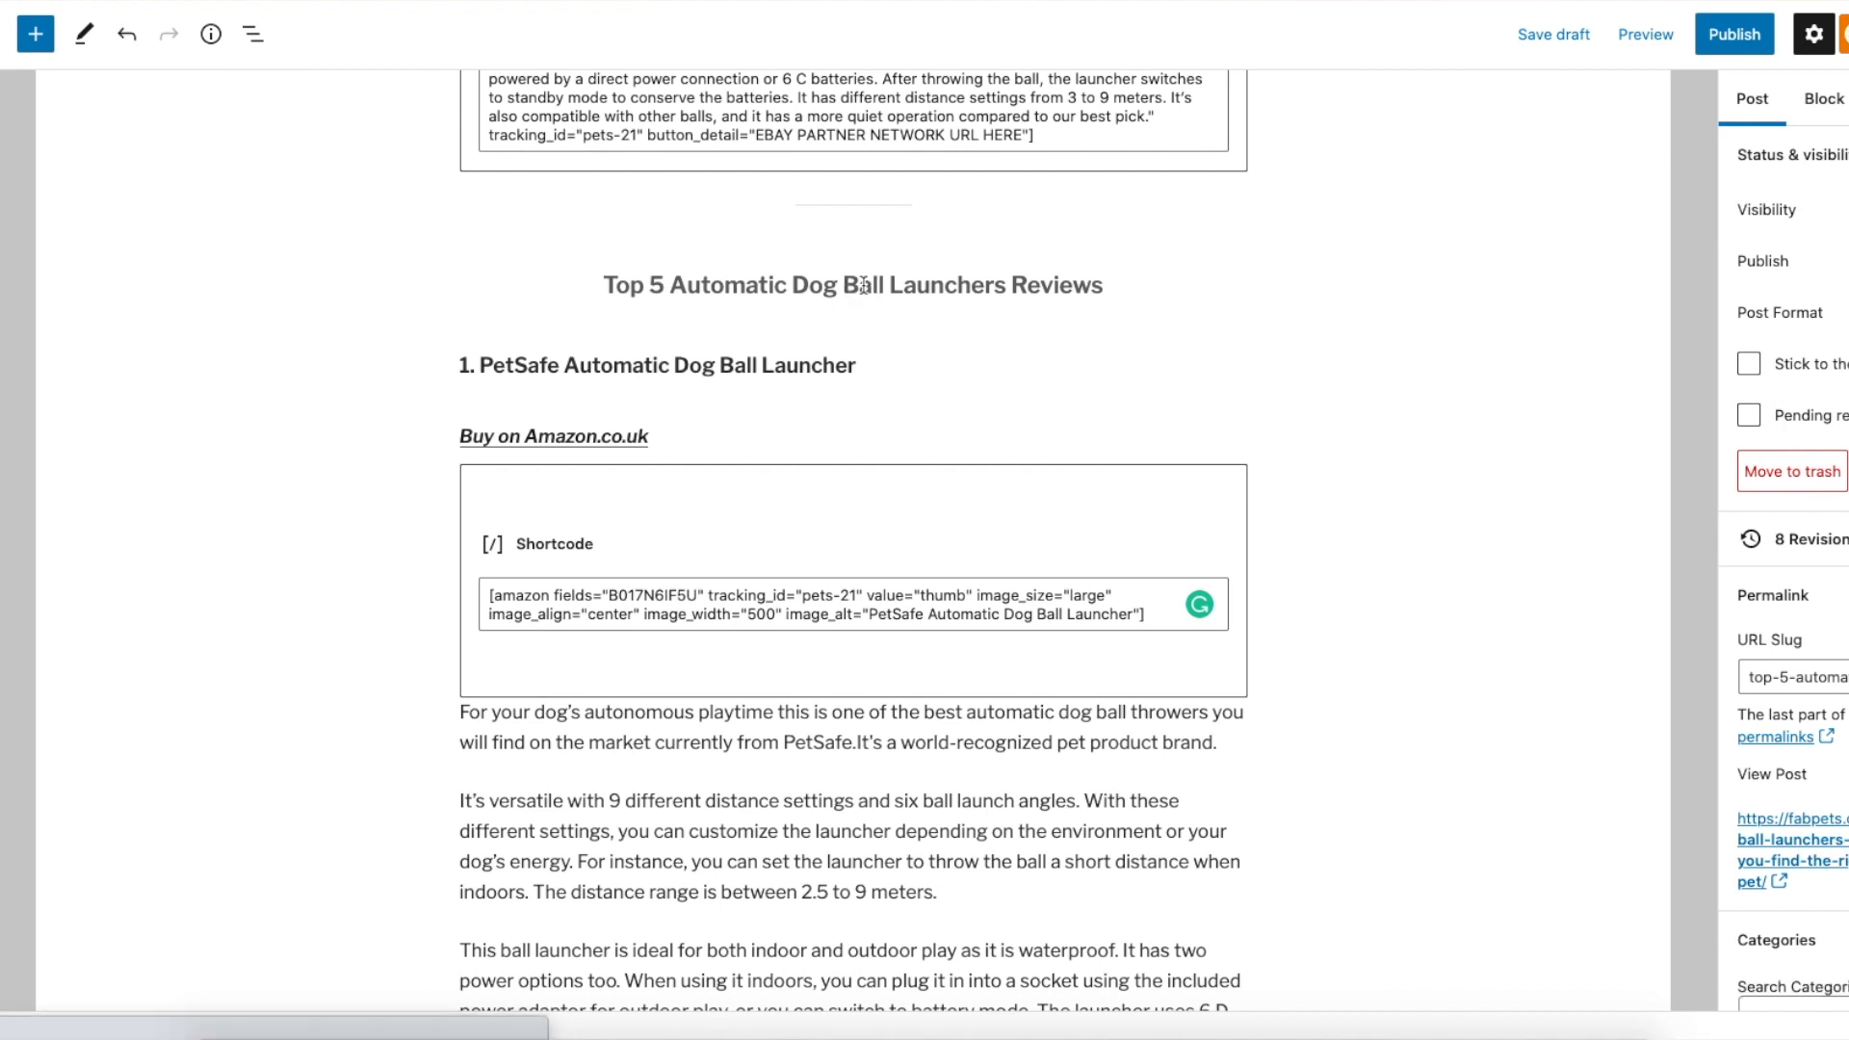
# Examine the product reviews from the Top 5 heading through the fifth launcher, including their headings, Amazon links and shortcodes
pyautogui.tripleClick(859, 285)
pyautogui.scroll(-3, 870, 429)
pyautogui.moveTo(689, 270); pyautogui.dragTo(456, 275)
pyautogui.click(1252, 281)
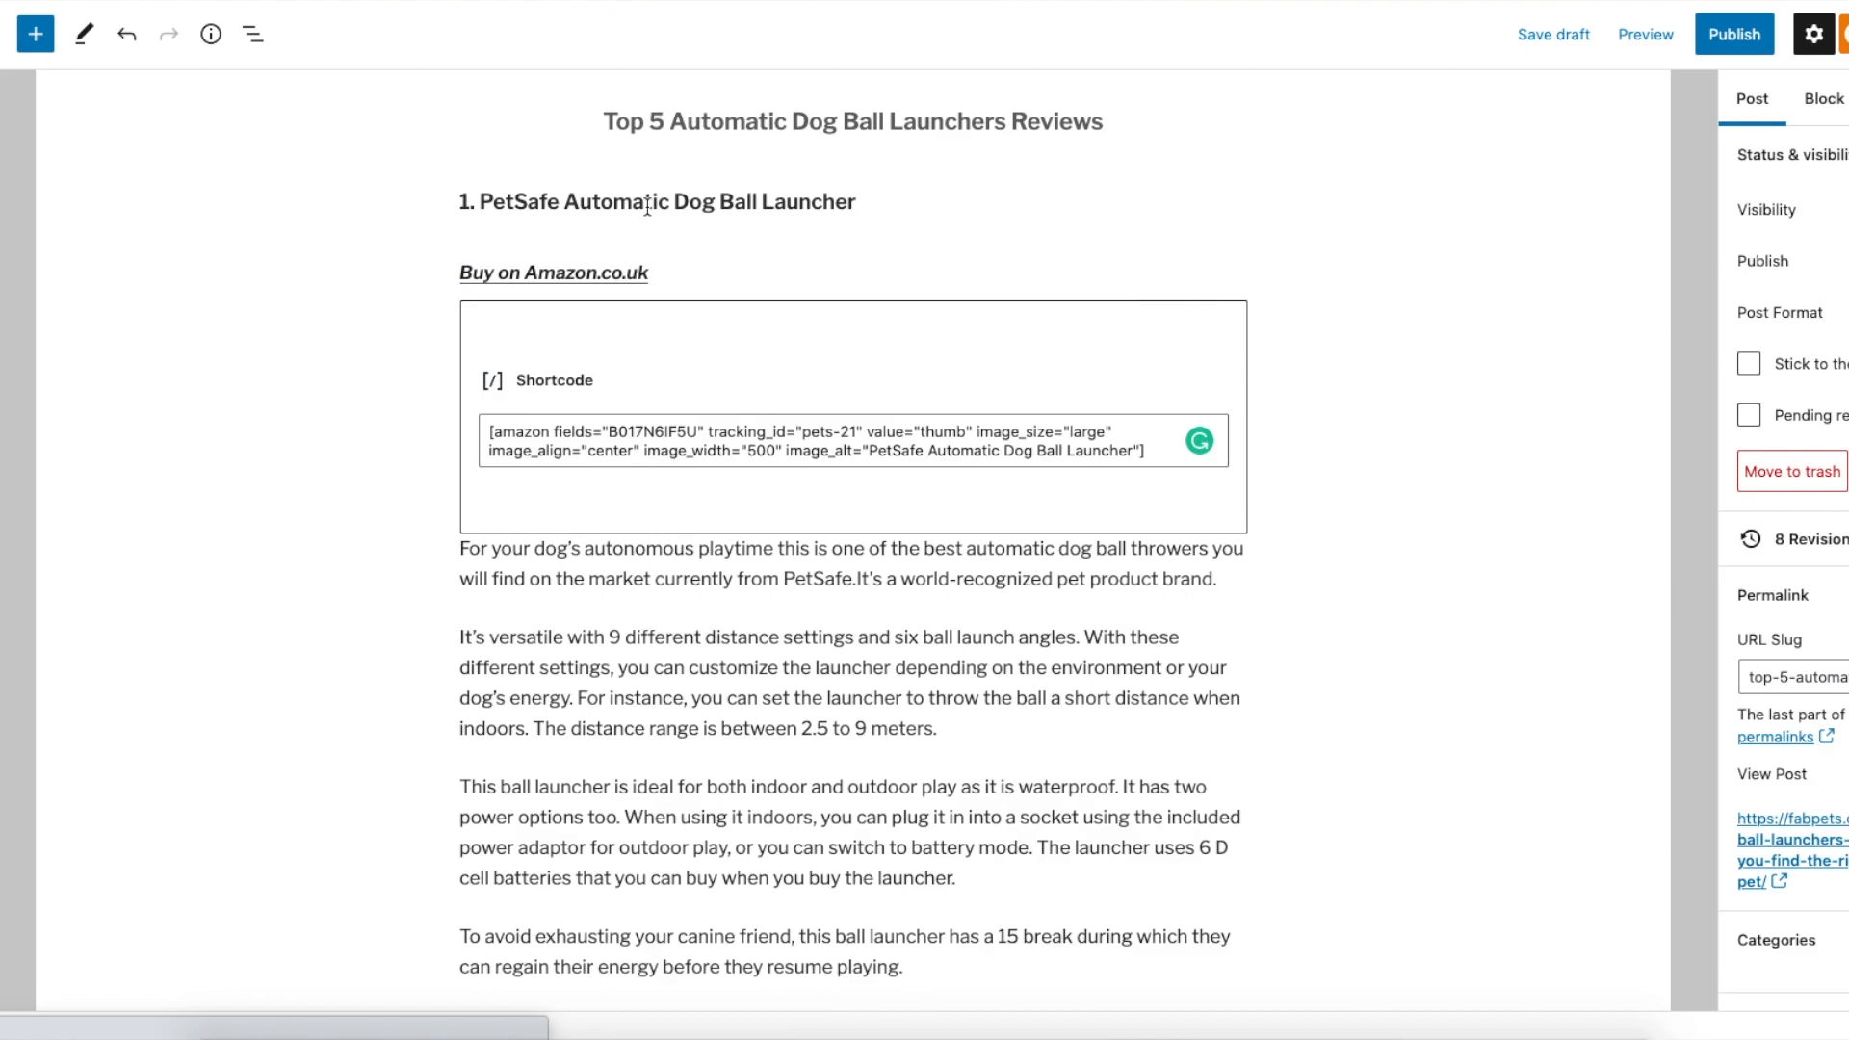
pyautogui.moveTo(854, 203); pyautogui.dragTo(460, 204)
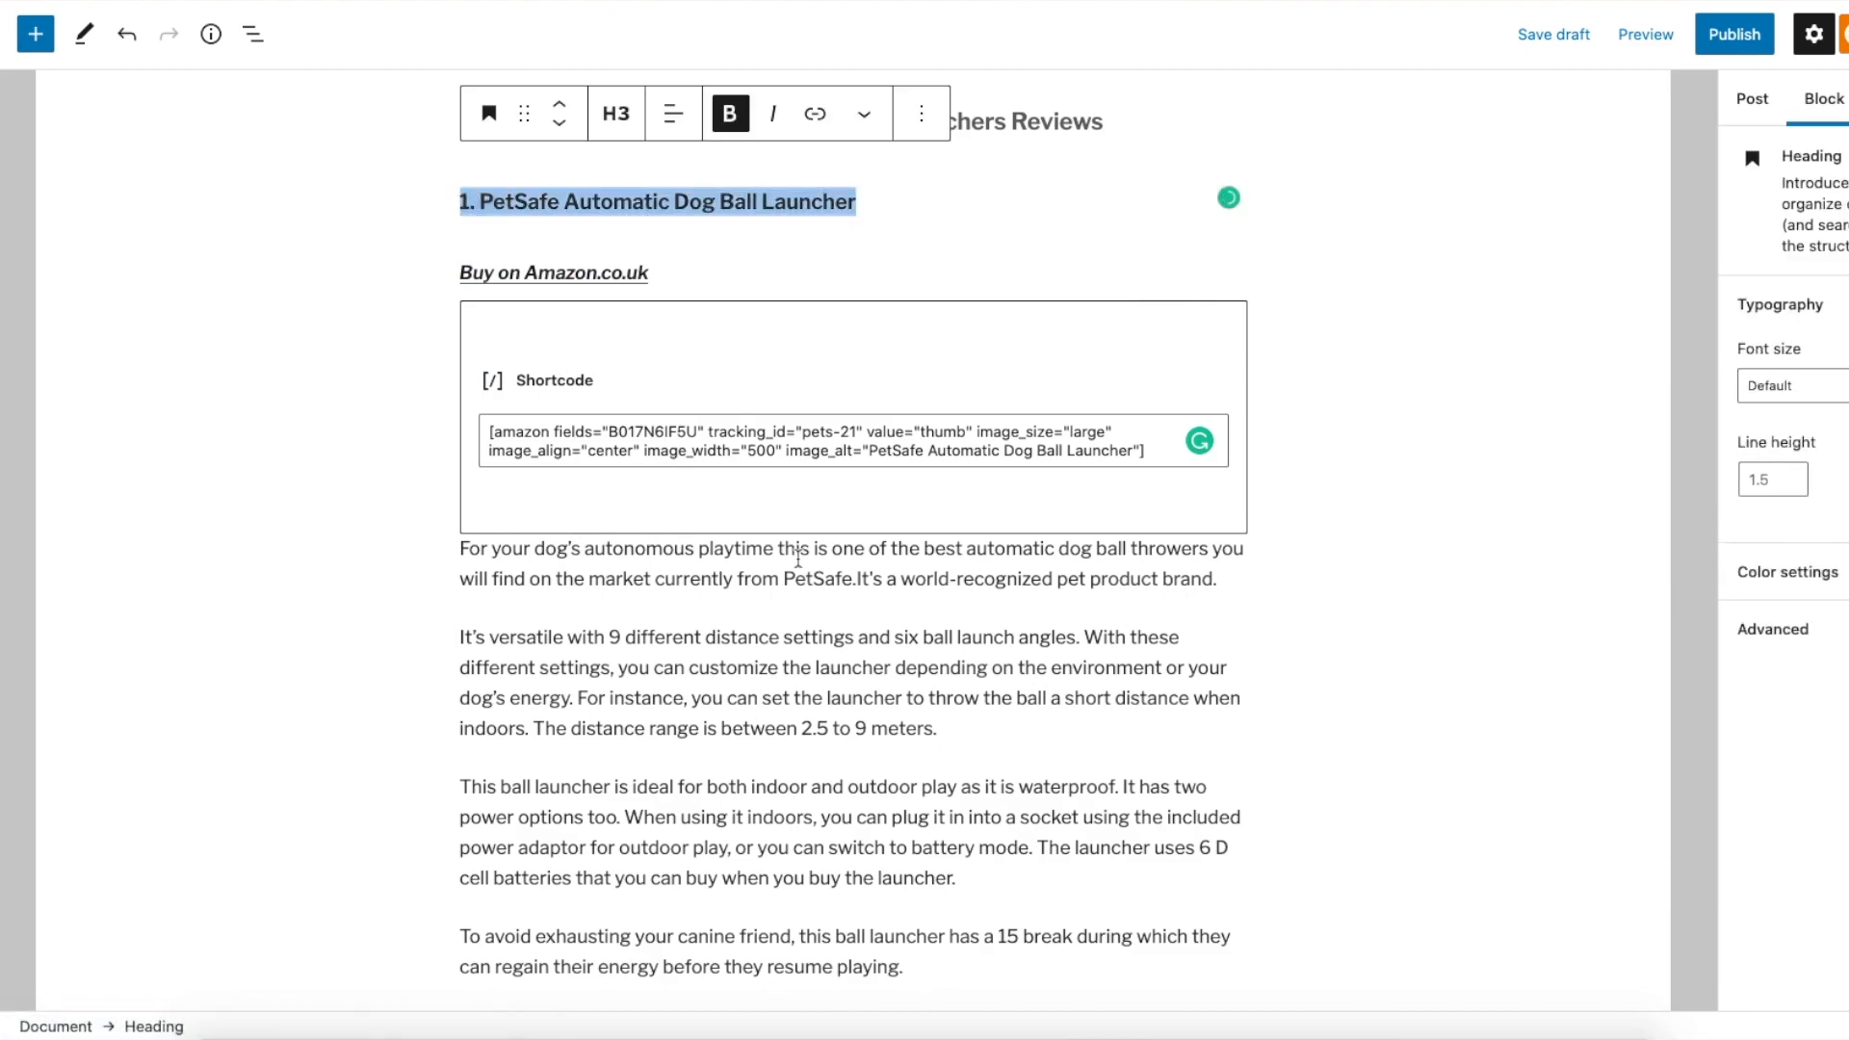
pyautogui.scroll(-2, 826, 266)
pyautogui.scroll(-20, 826, 258)
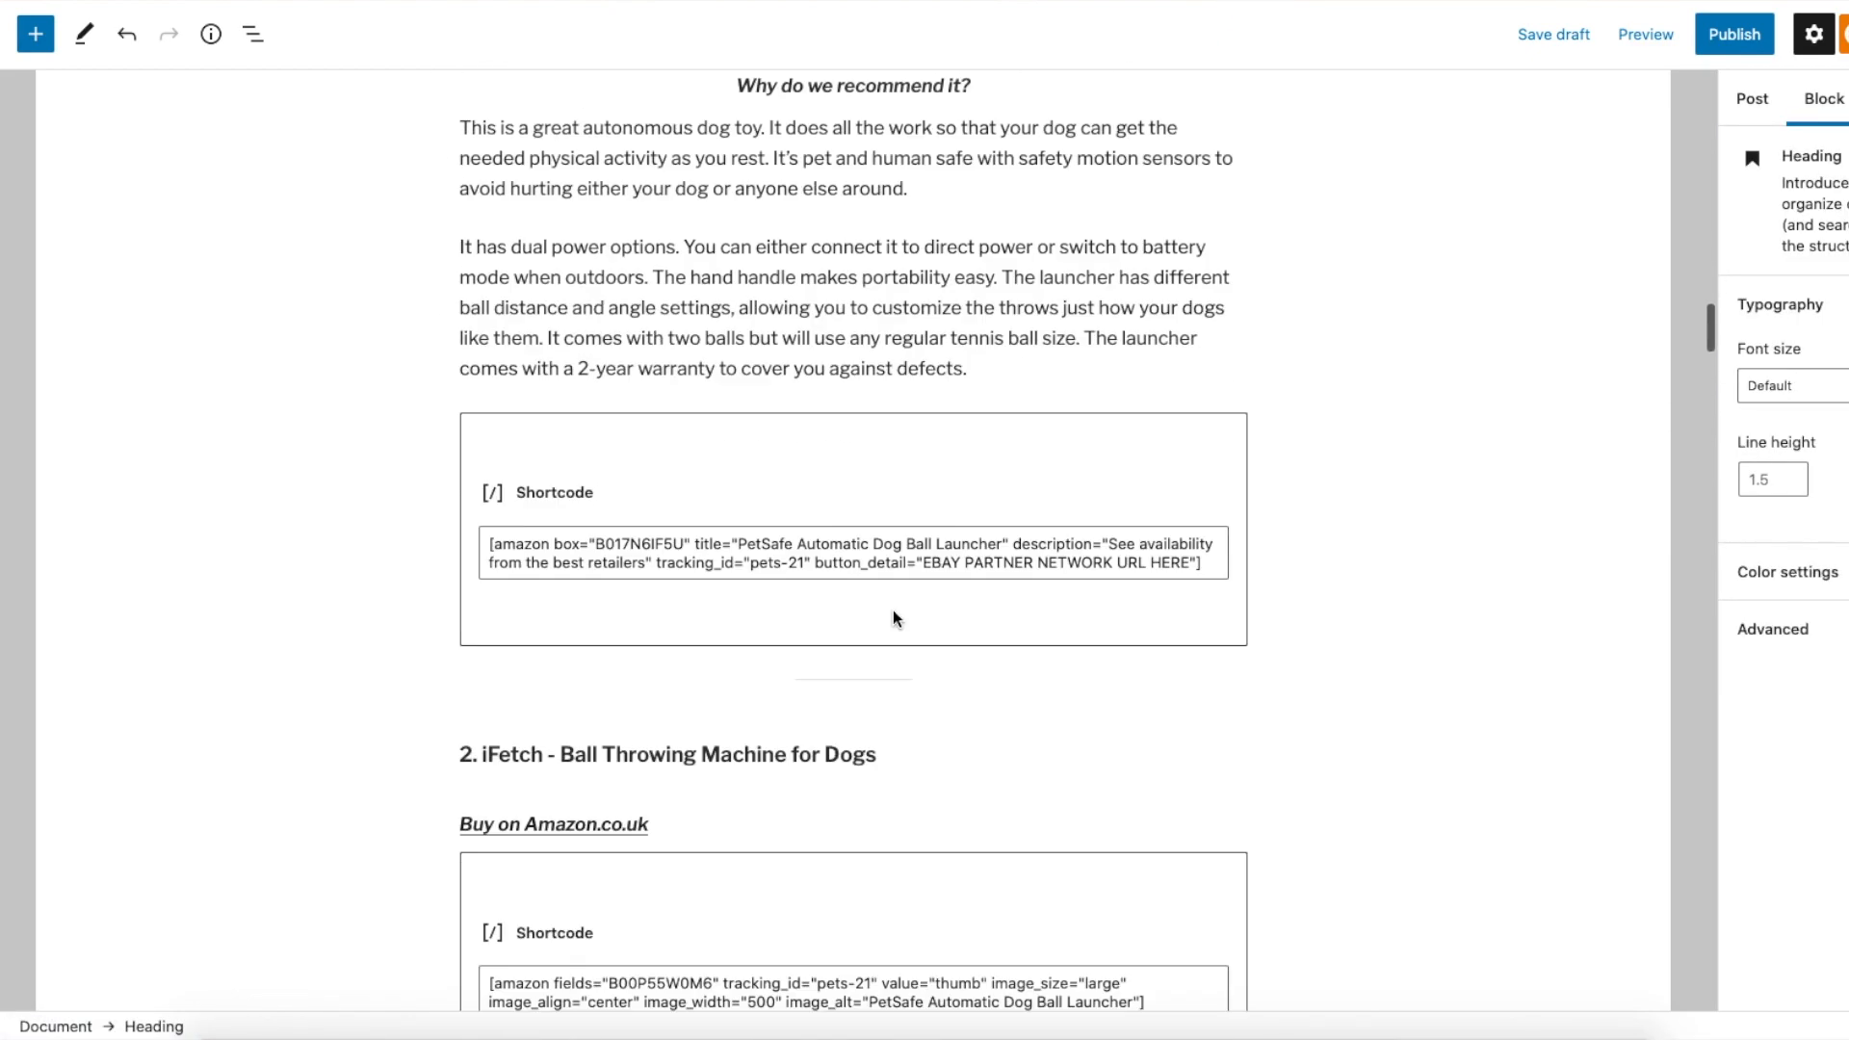
pyautogui.scroll(-20, 893, 610)
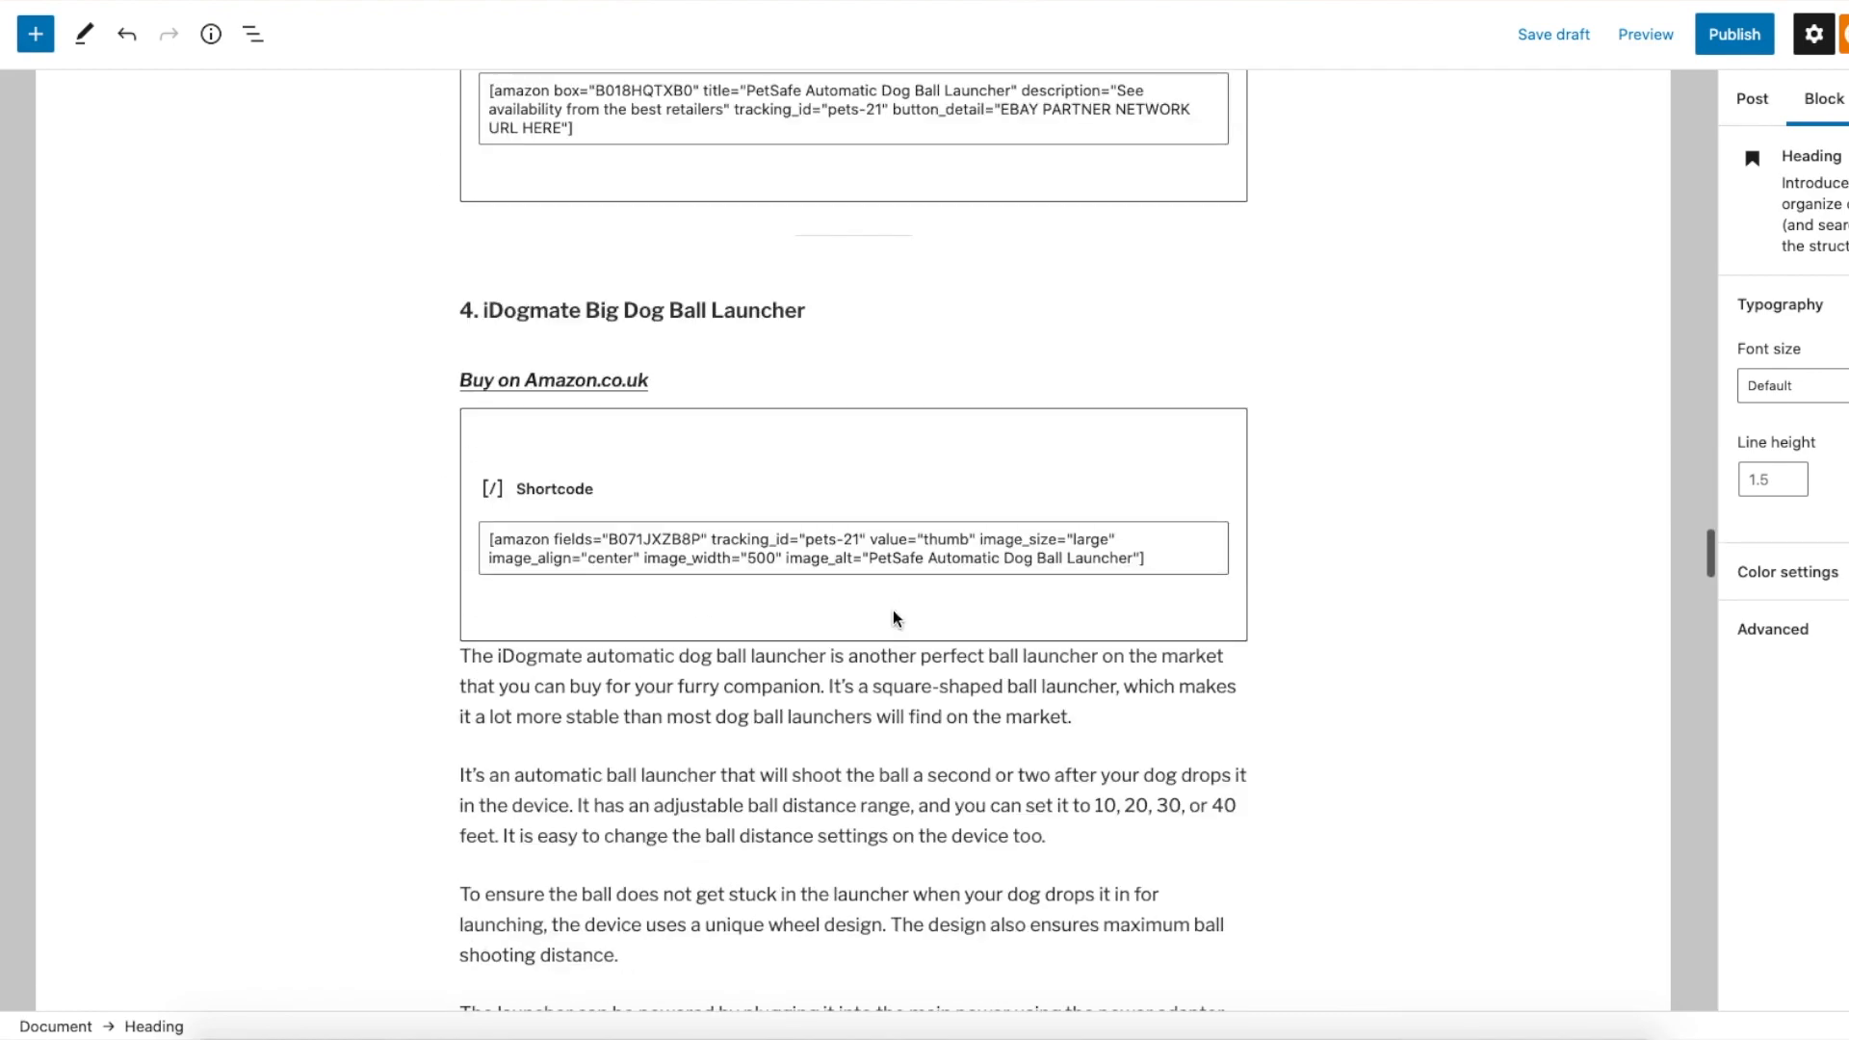
pyautogui.scroll(-10, 892, 610)
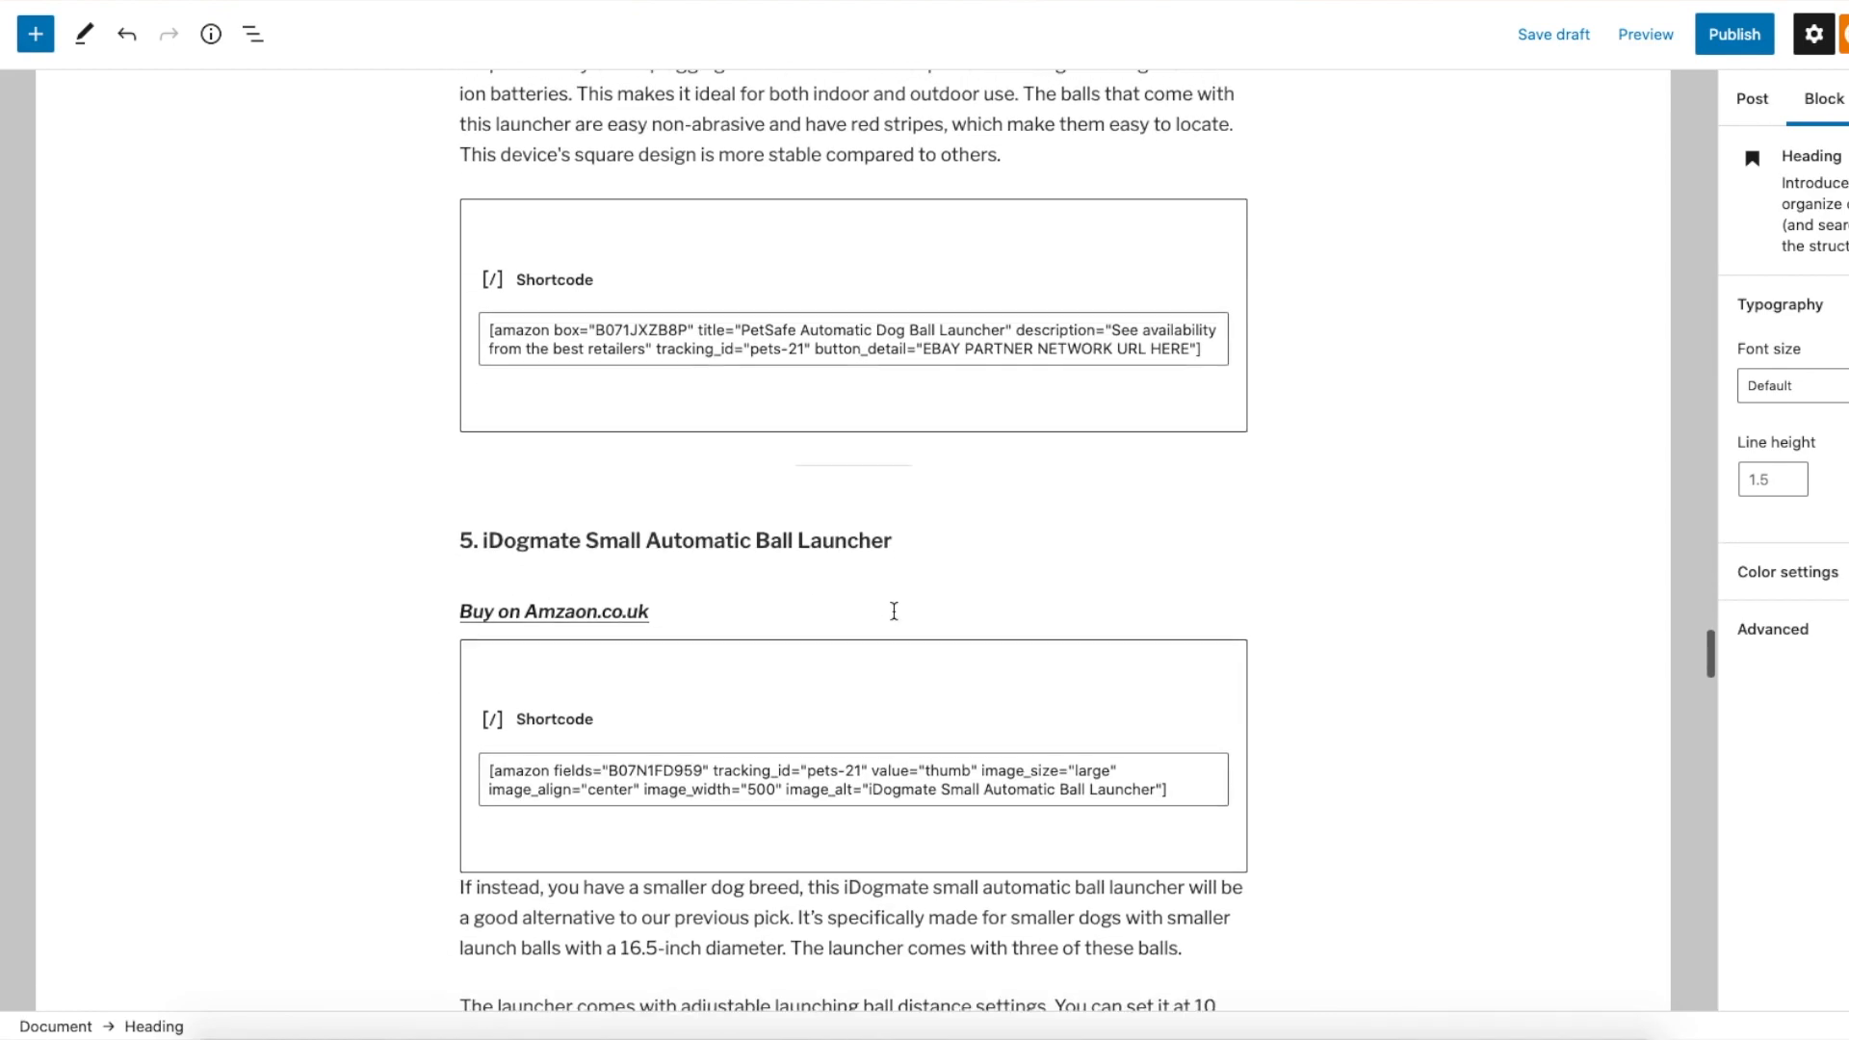
# Correct the misspelled purchase link text under the fifth launcher's heading to "Buy on Amazon.co.uk"
pyautogui.click(577, 608)
pyautogui.press('BackSpace')
pyautogui.press('BackSpace')
pyautogui.write('az')
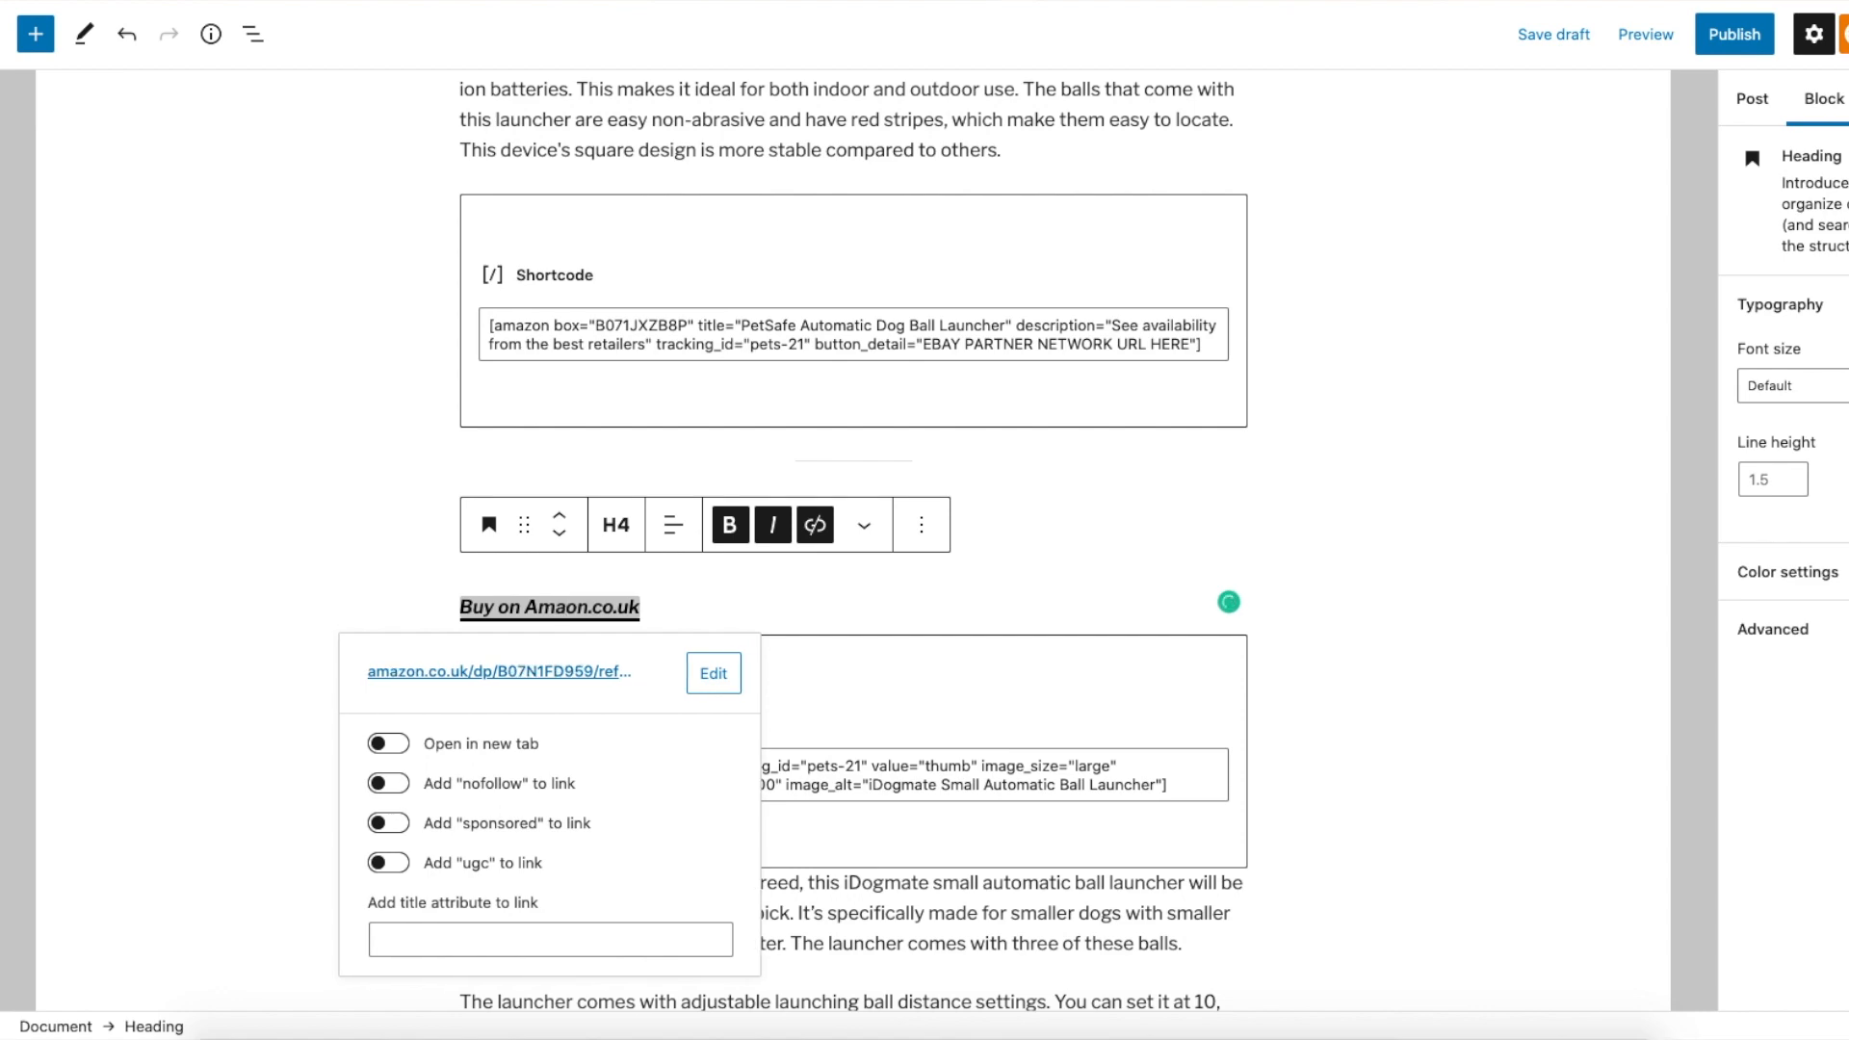
pyautogui.click(1336, 460)
# Insert an Image block after the paragraph under "Think about your dog size" in the buyer's guide
pyautogui.scroll(-15, 1336, 459)
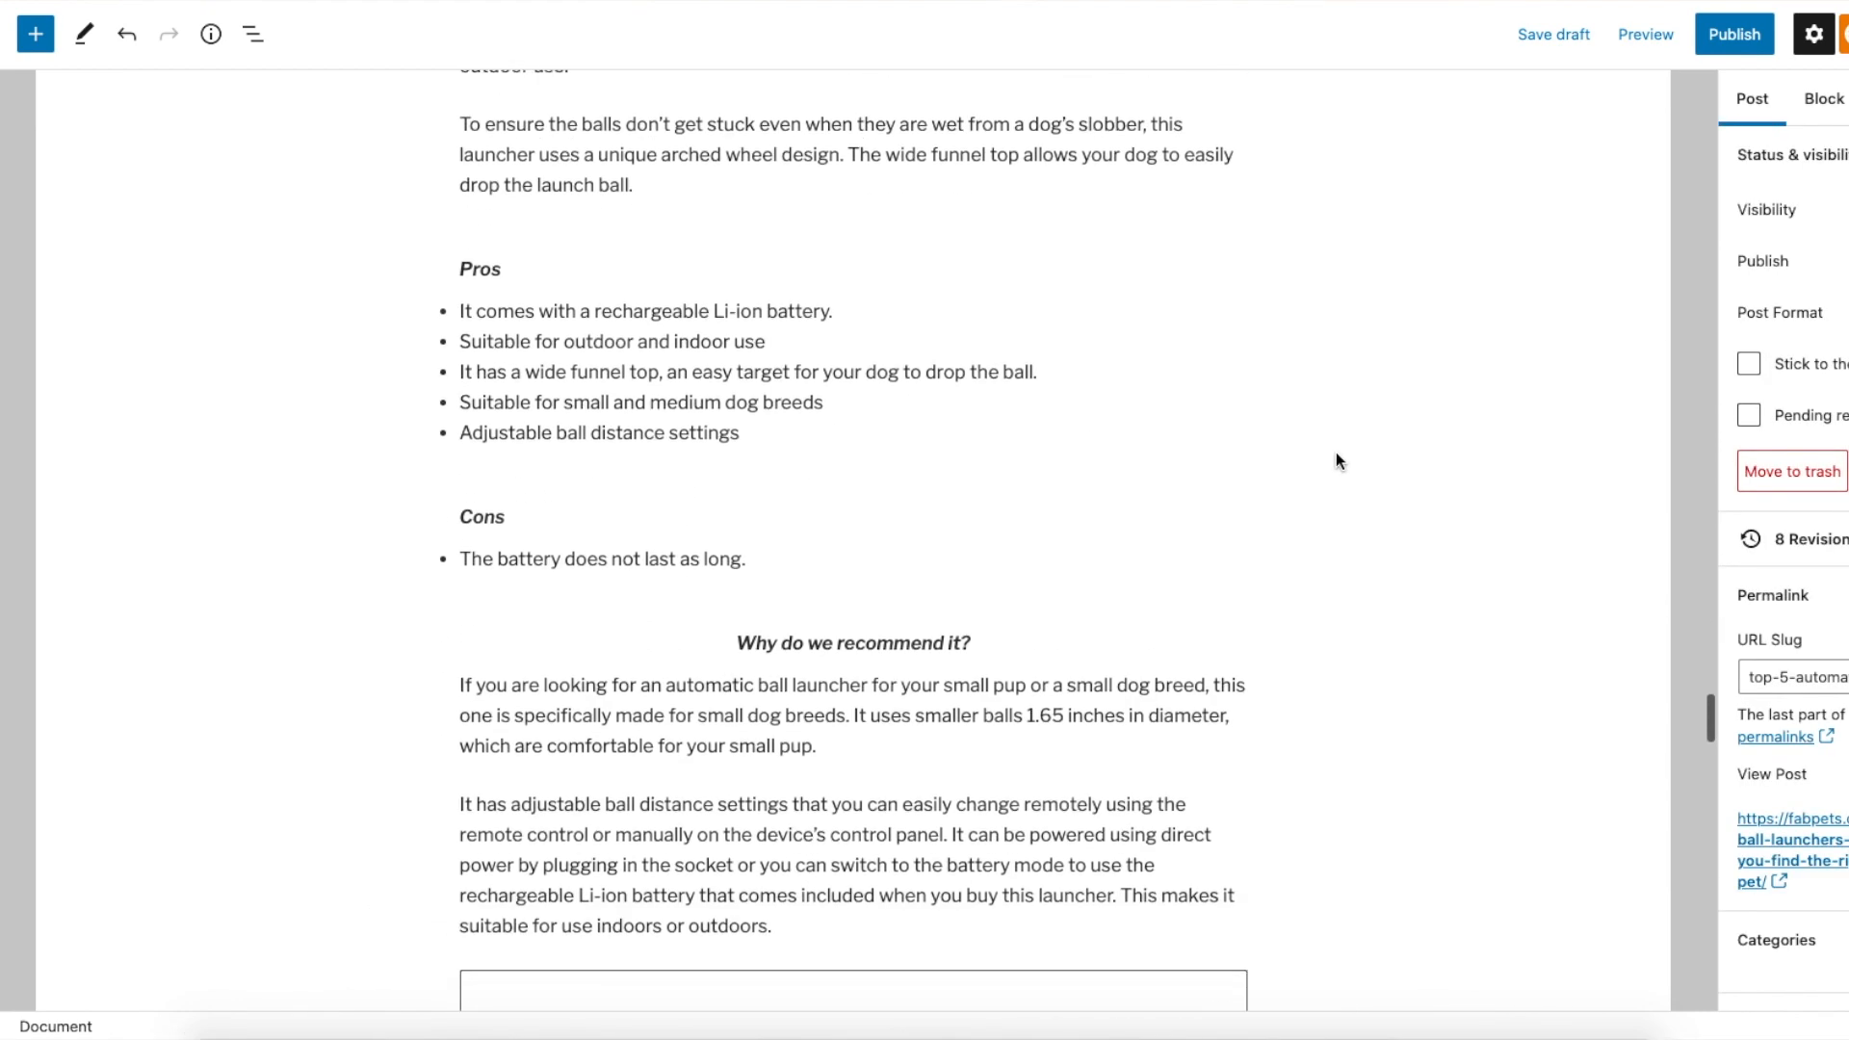
pyautogui.scroll(-10, 973, 643)
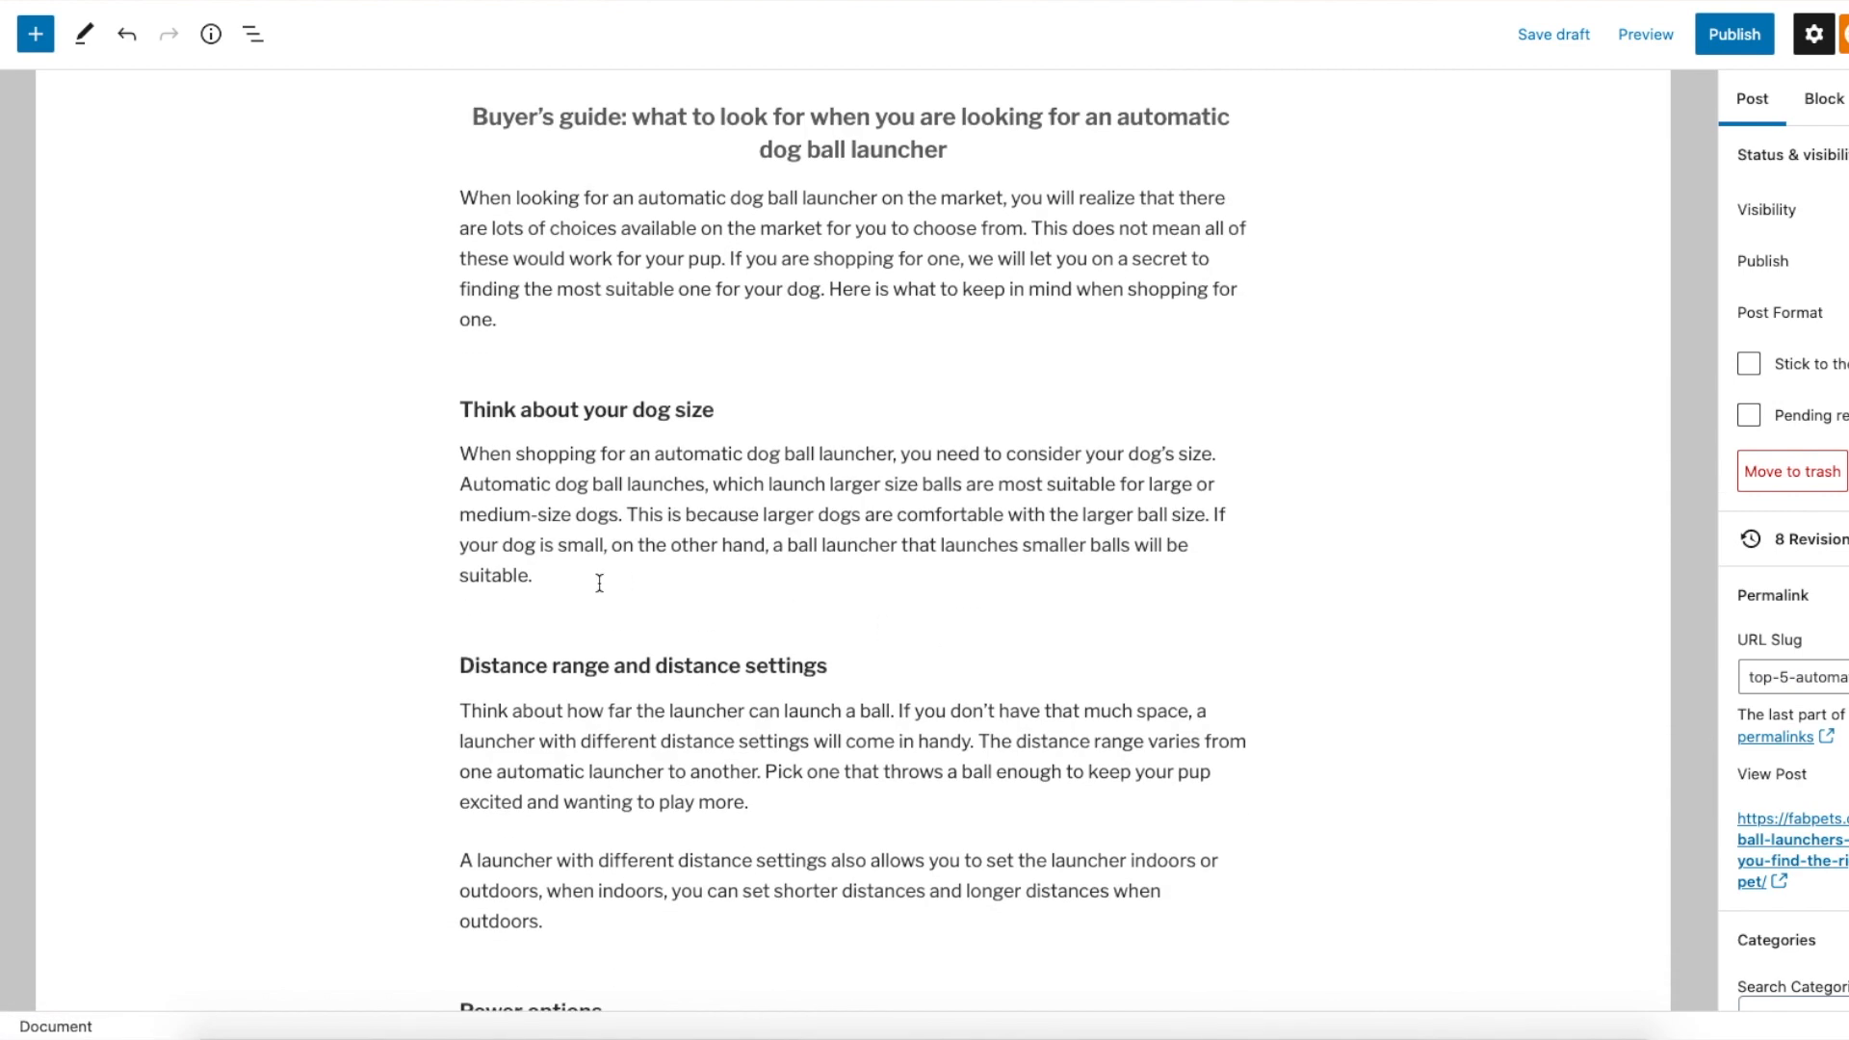
pyautogui.click(570, 581)
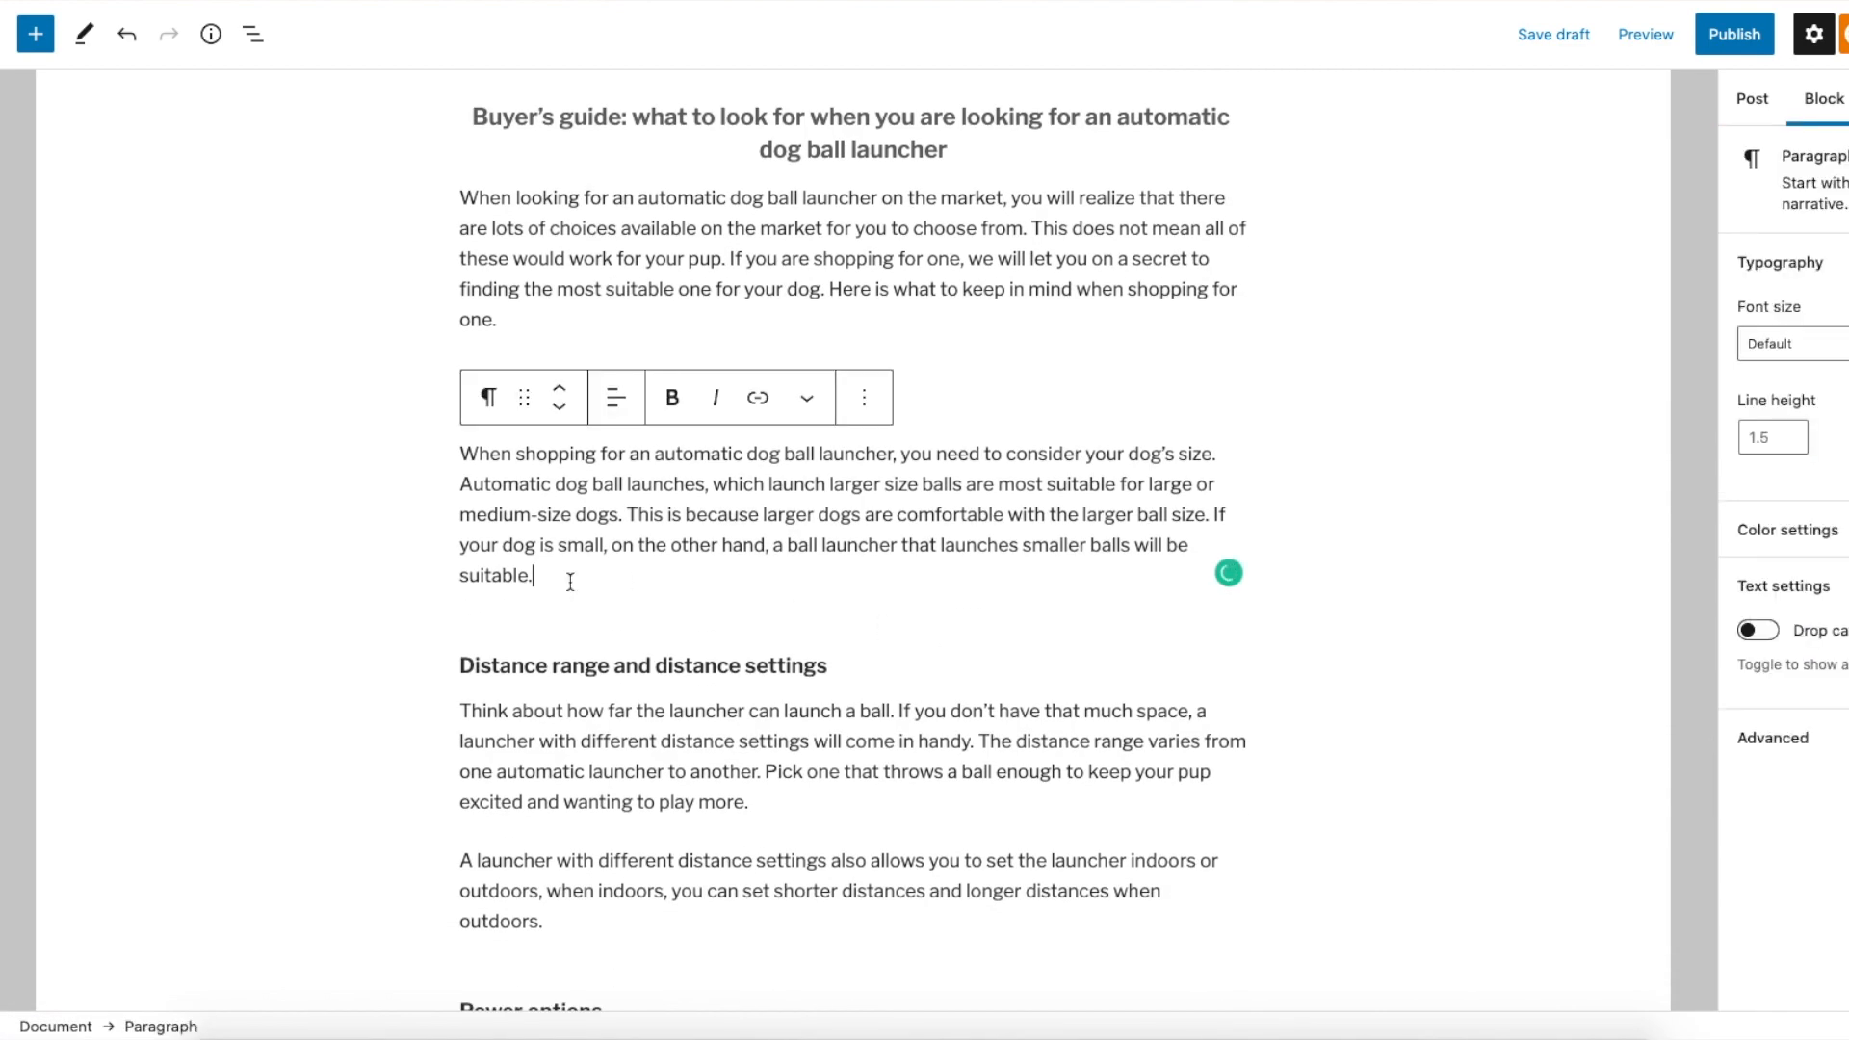
pyautogui.press('Return')
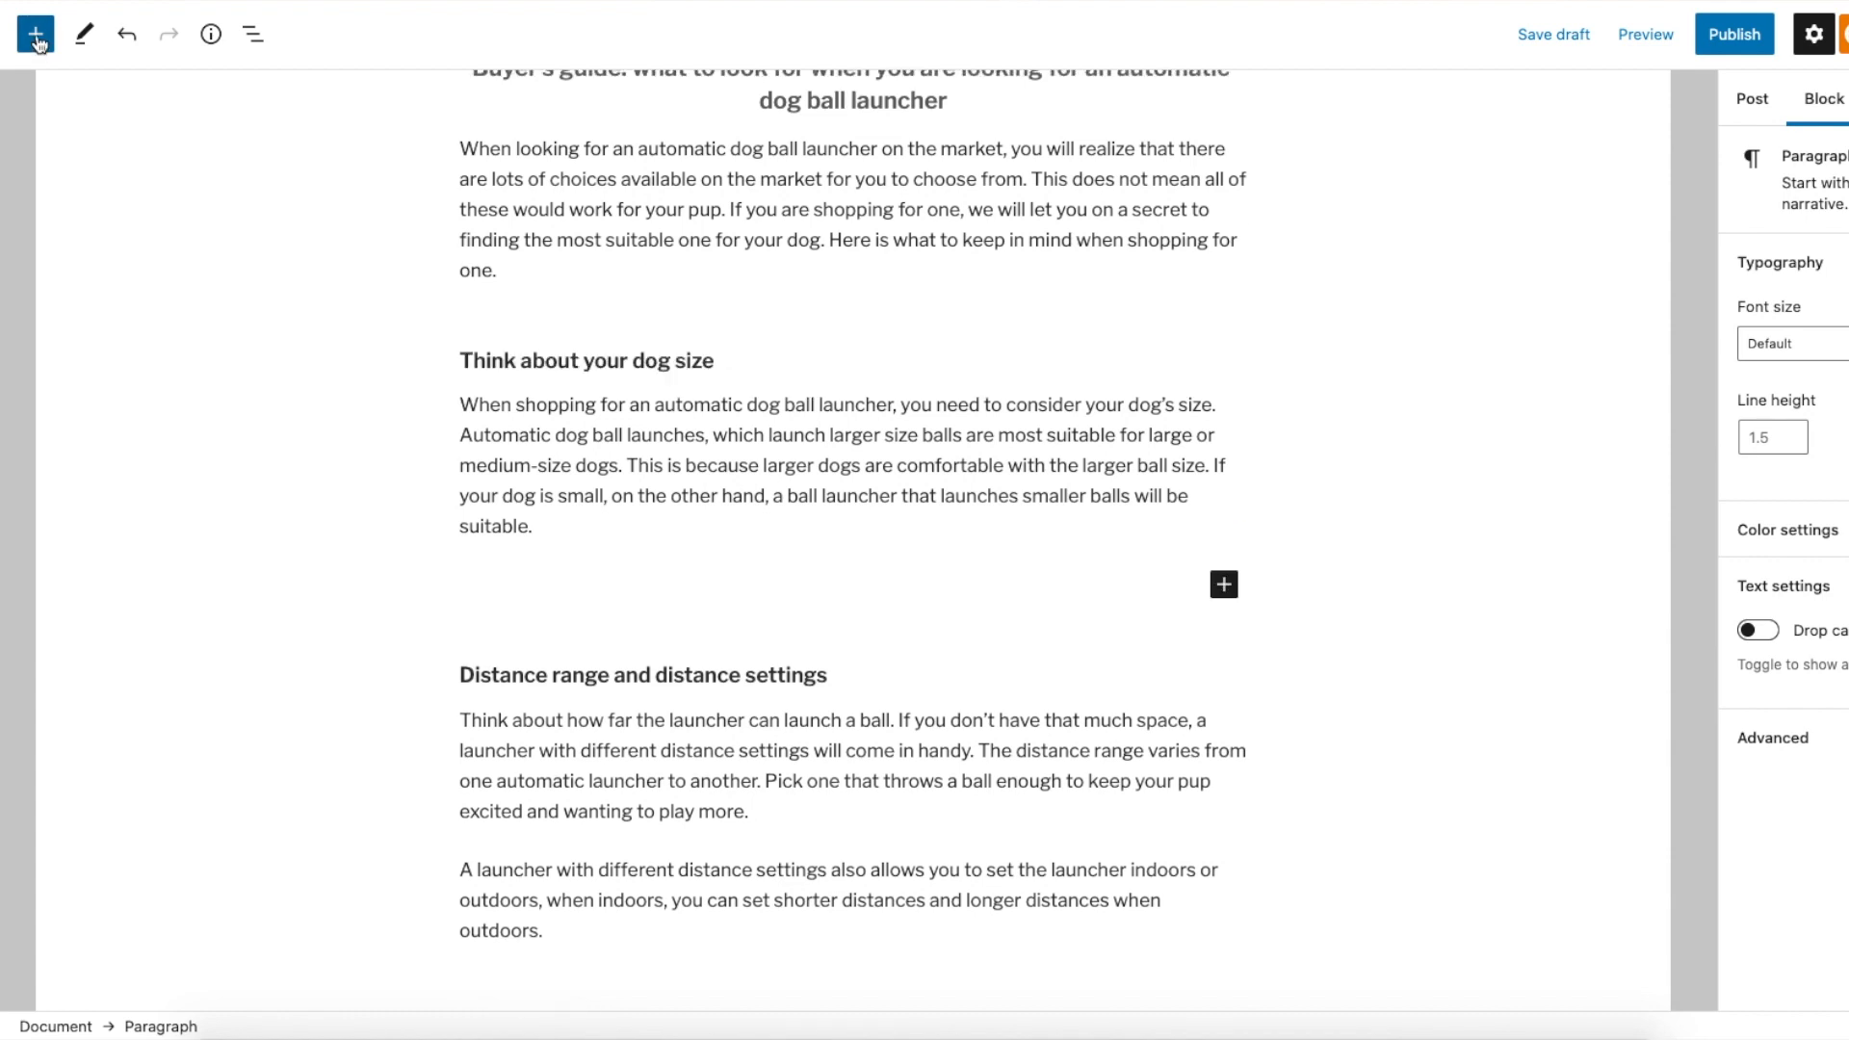
pyautogui.click(36, 35)
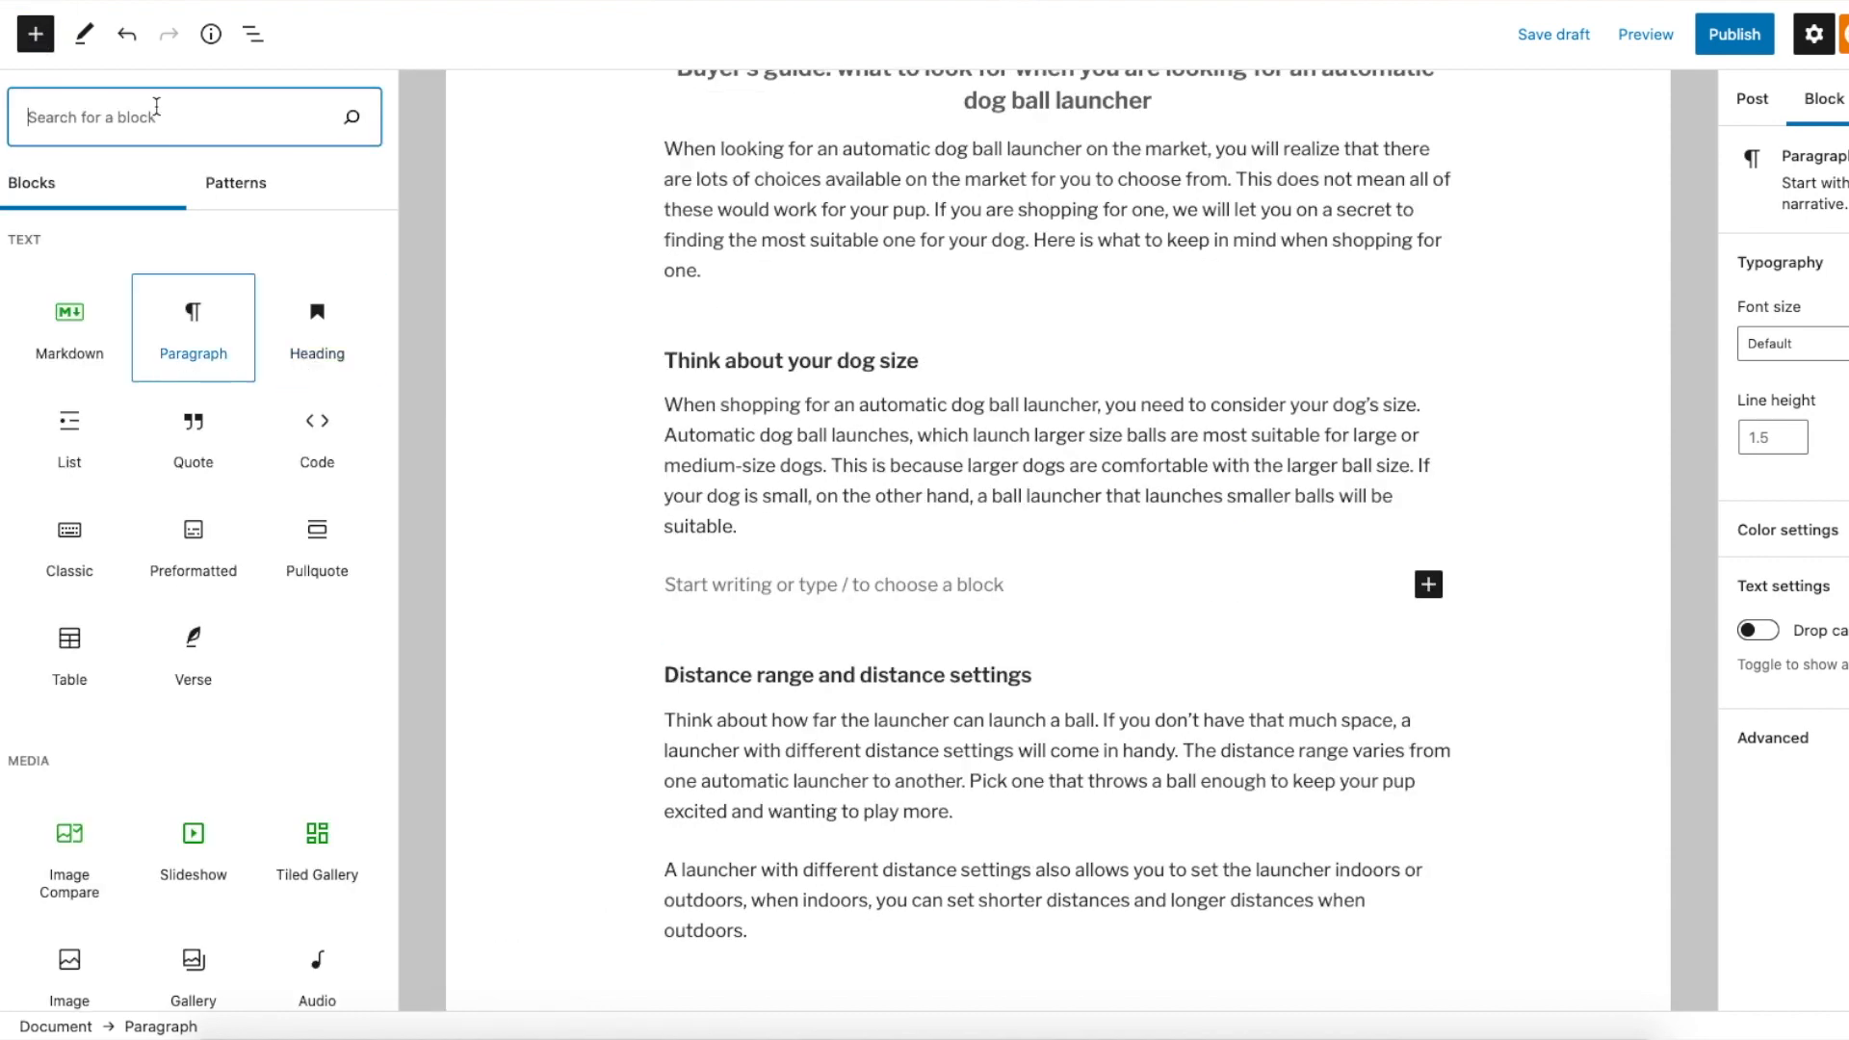
pyautogui.write('image')
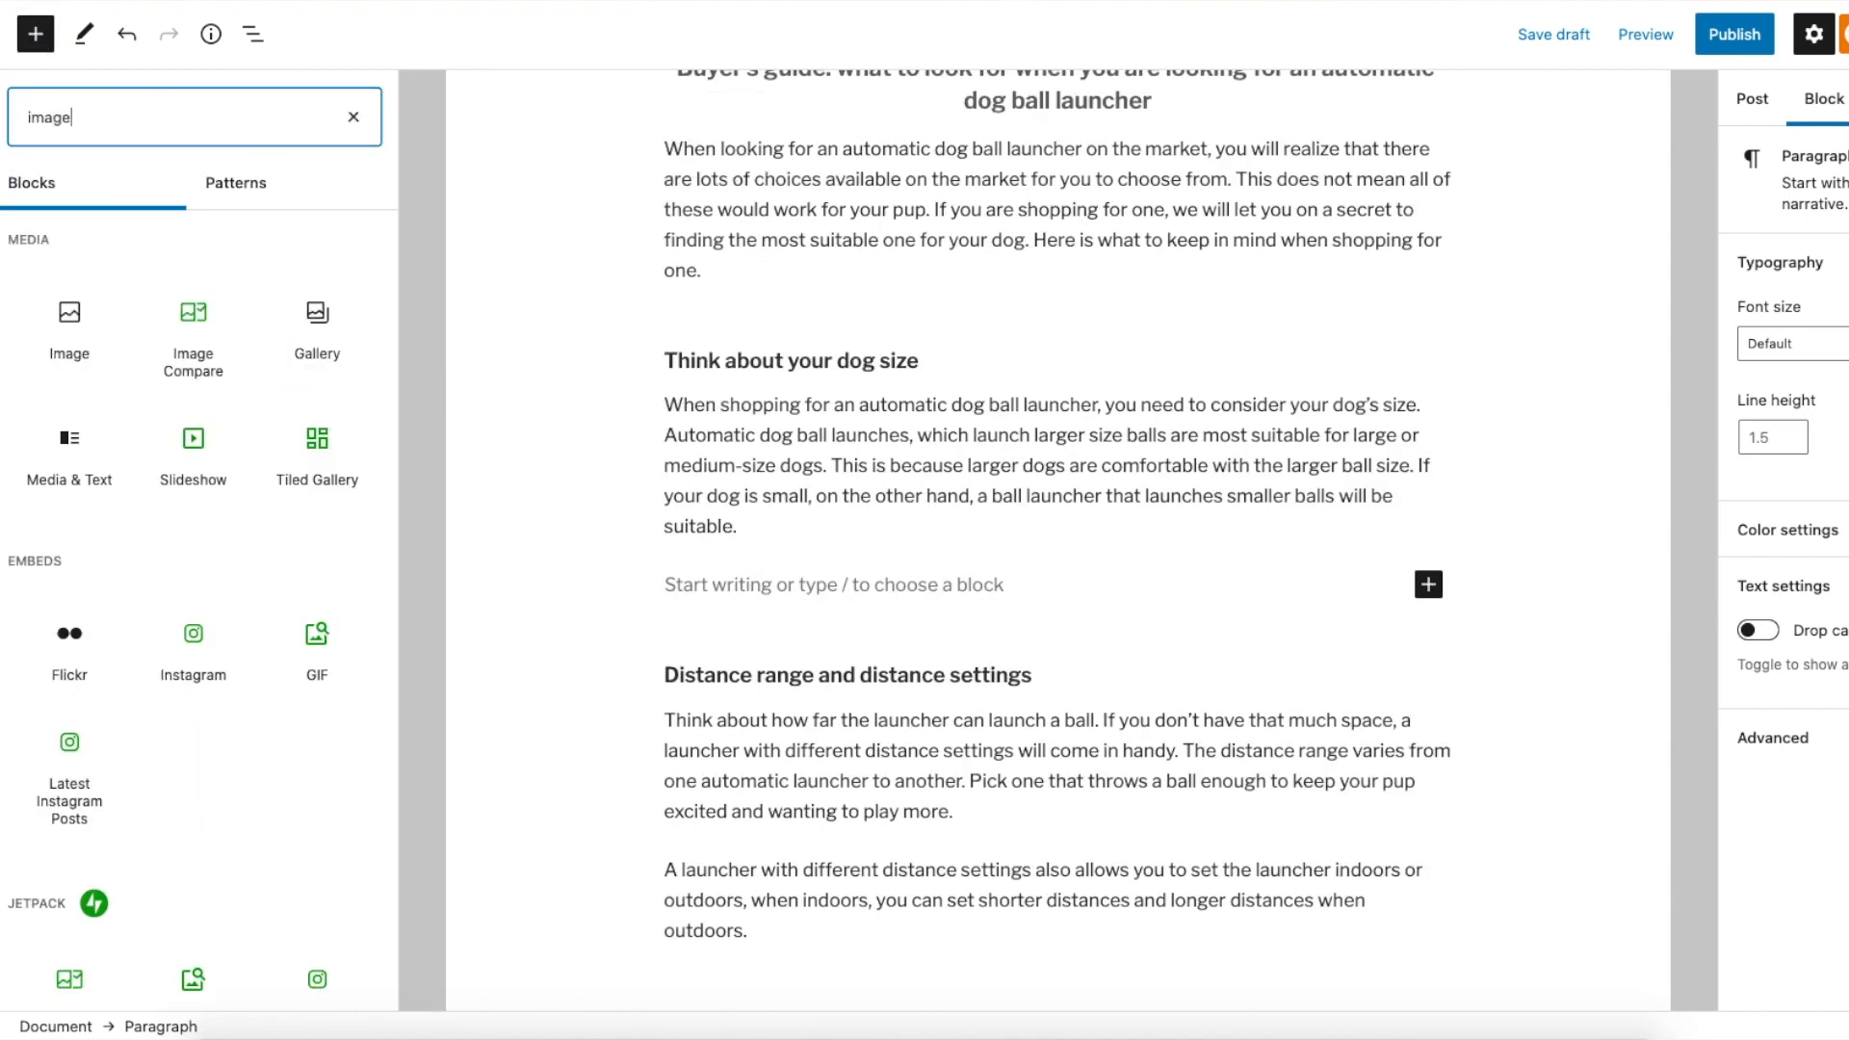
pyautogui.click(71, 322)
# Upload "Dog catching ball in sequence.jpg" from the Downloads folder into the new Image block
pyautogui.scroll(-2, 867, 577)
pyautogui.click(520, 568)
pyautogui.click(543, 262)
pyautogui.click(761, 36)
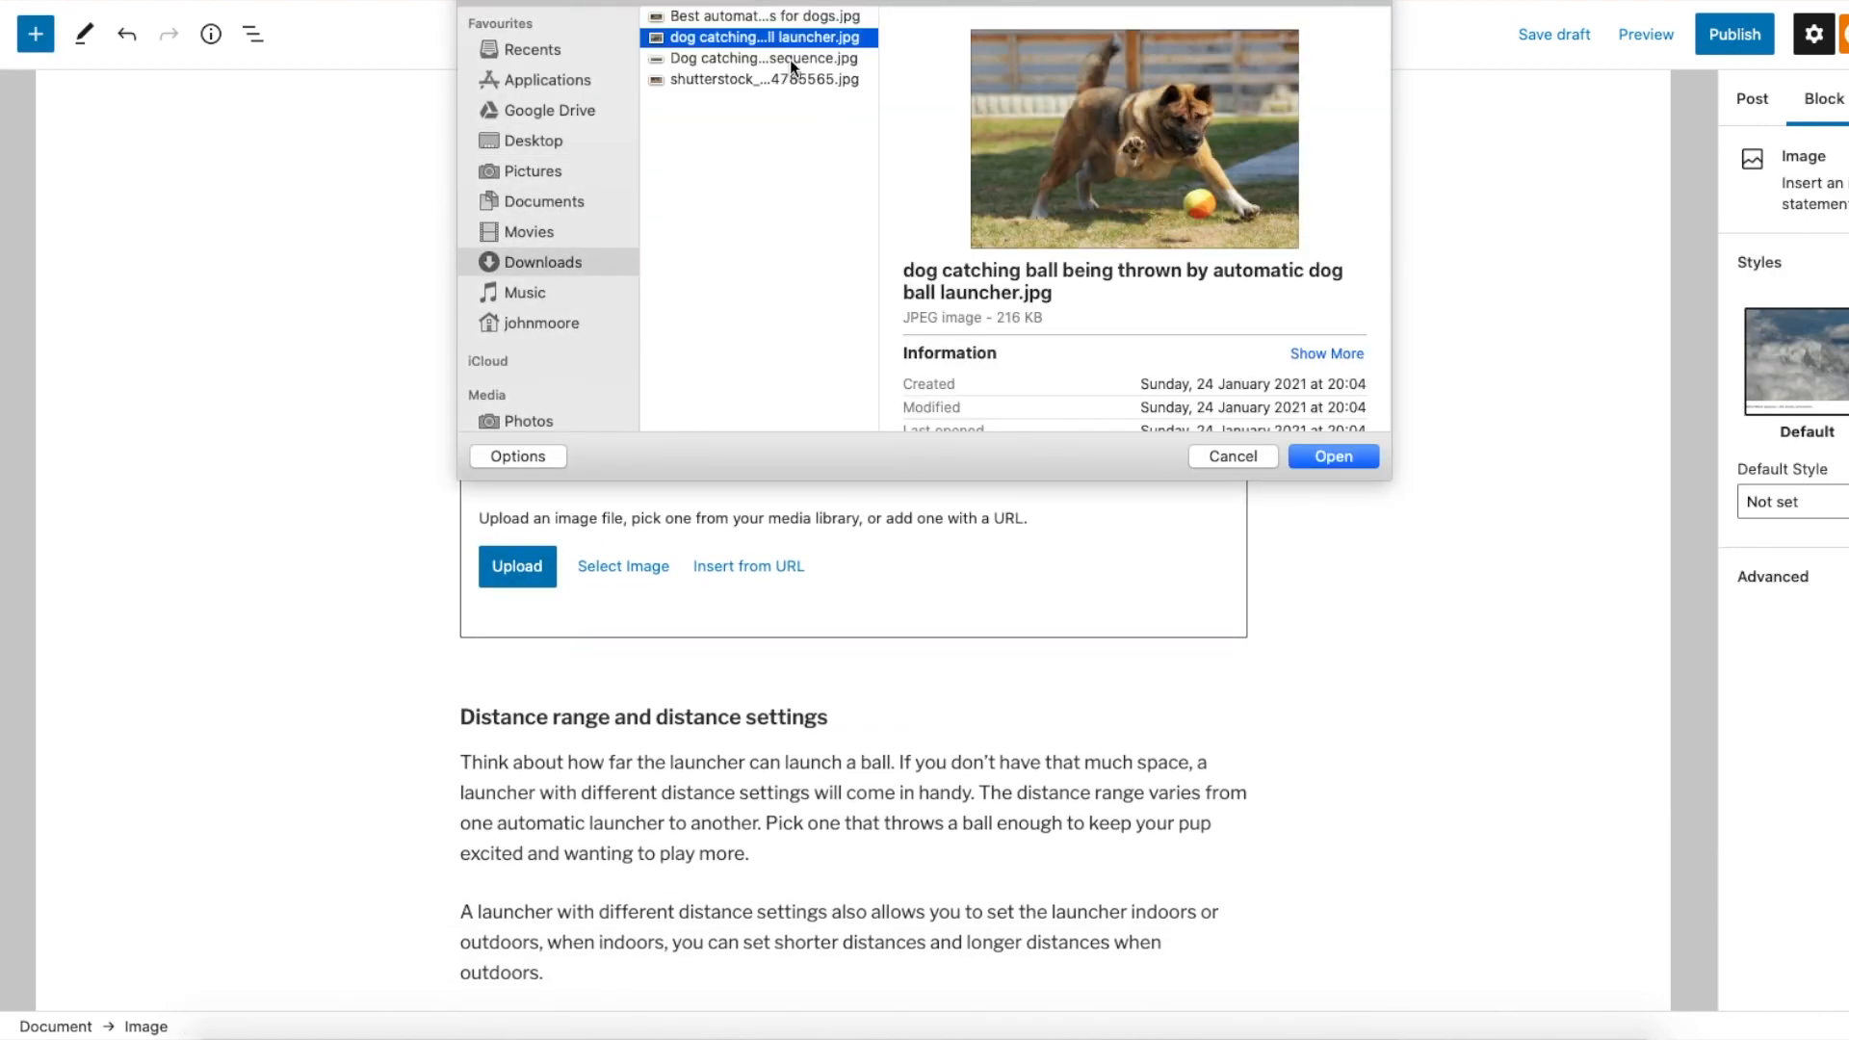
pyautogui.click(789, 60)
pyautogui.click(788, 77)
pyautogui.click(790, 59)
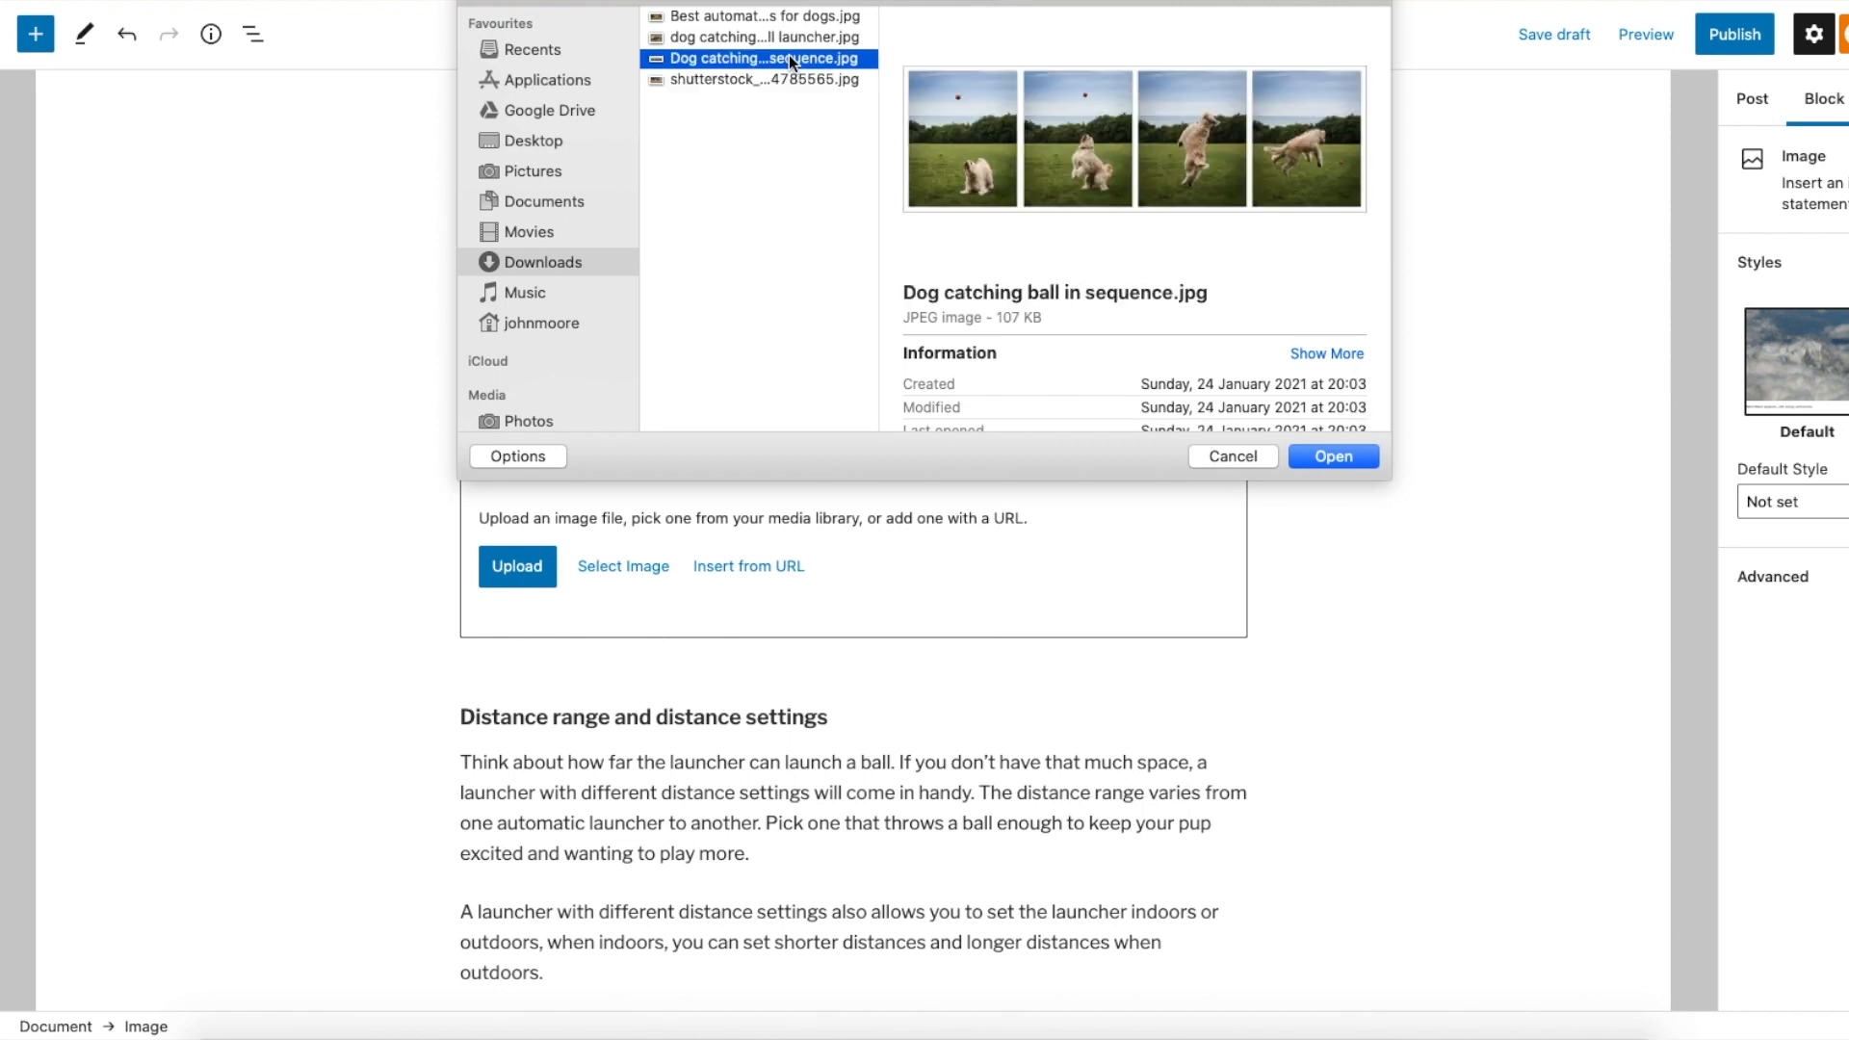
pyautogui.click(1333, 456)
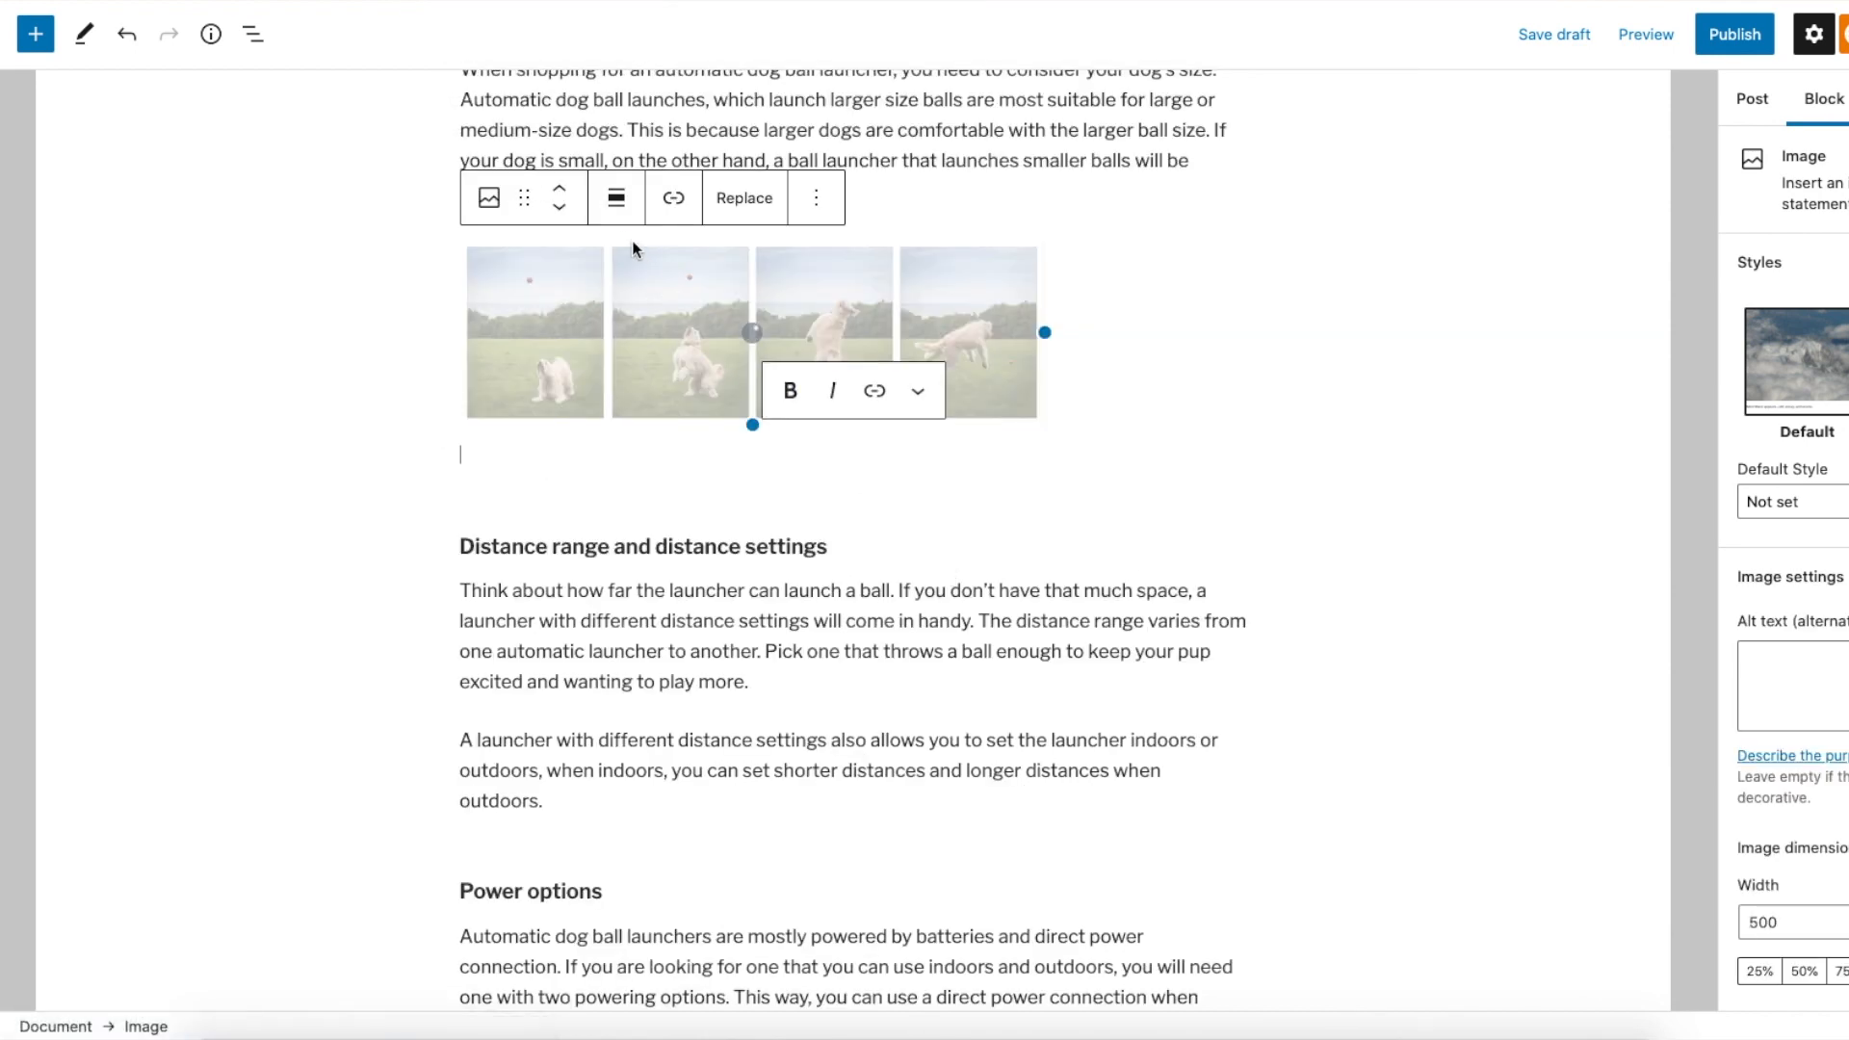
# Center-align the dog sequence image under "Think about your dog size"
pyautogui.click(616, 197)
pyautogui.click(689, 318)
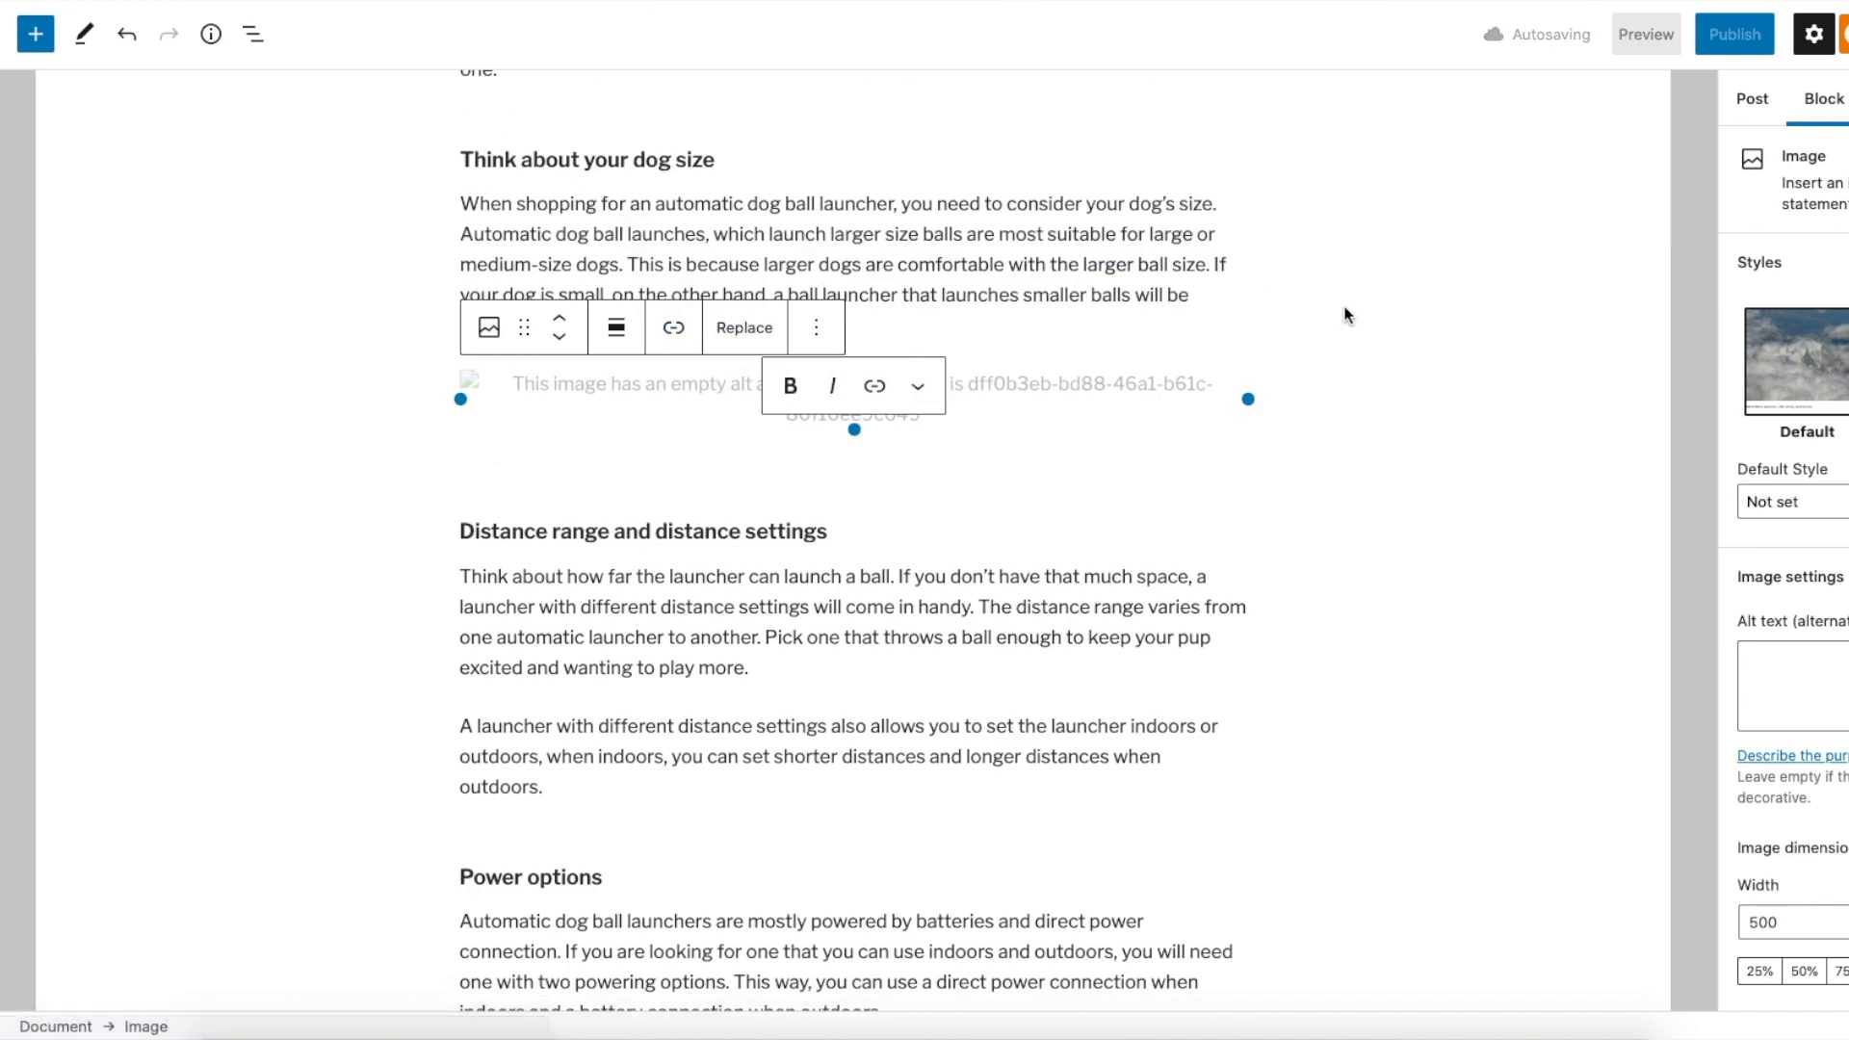
pyautogui.click(839, 349)
# Add an Image block after the last paragraph of the "Power options" section
pyautogui.scroll(-2, 839, 349)
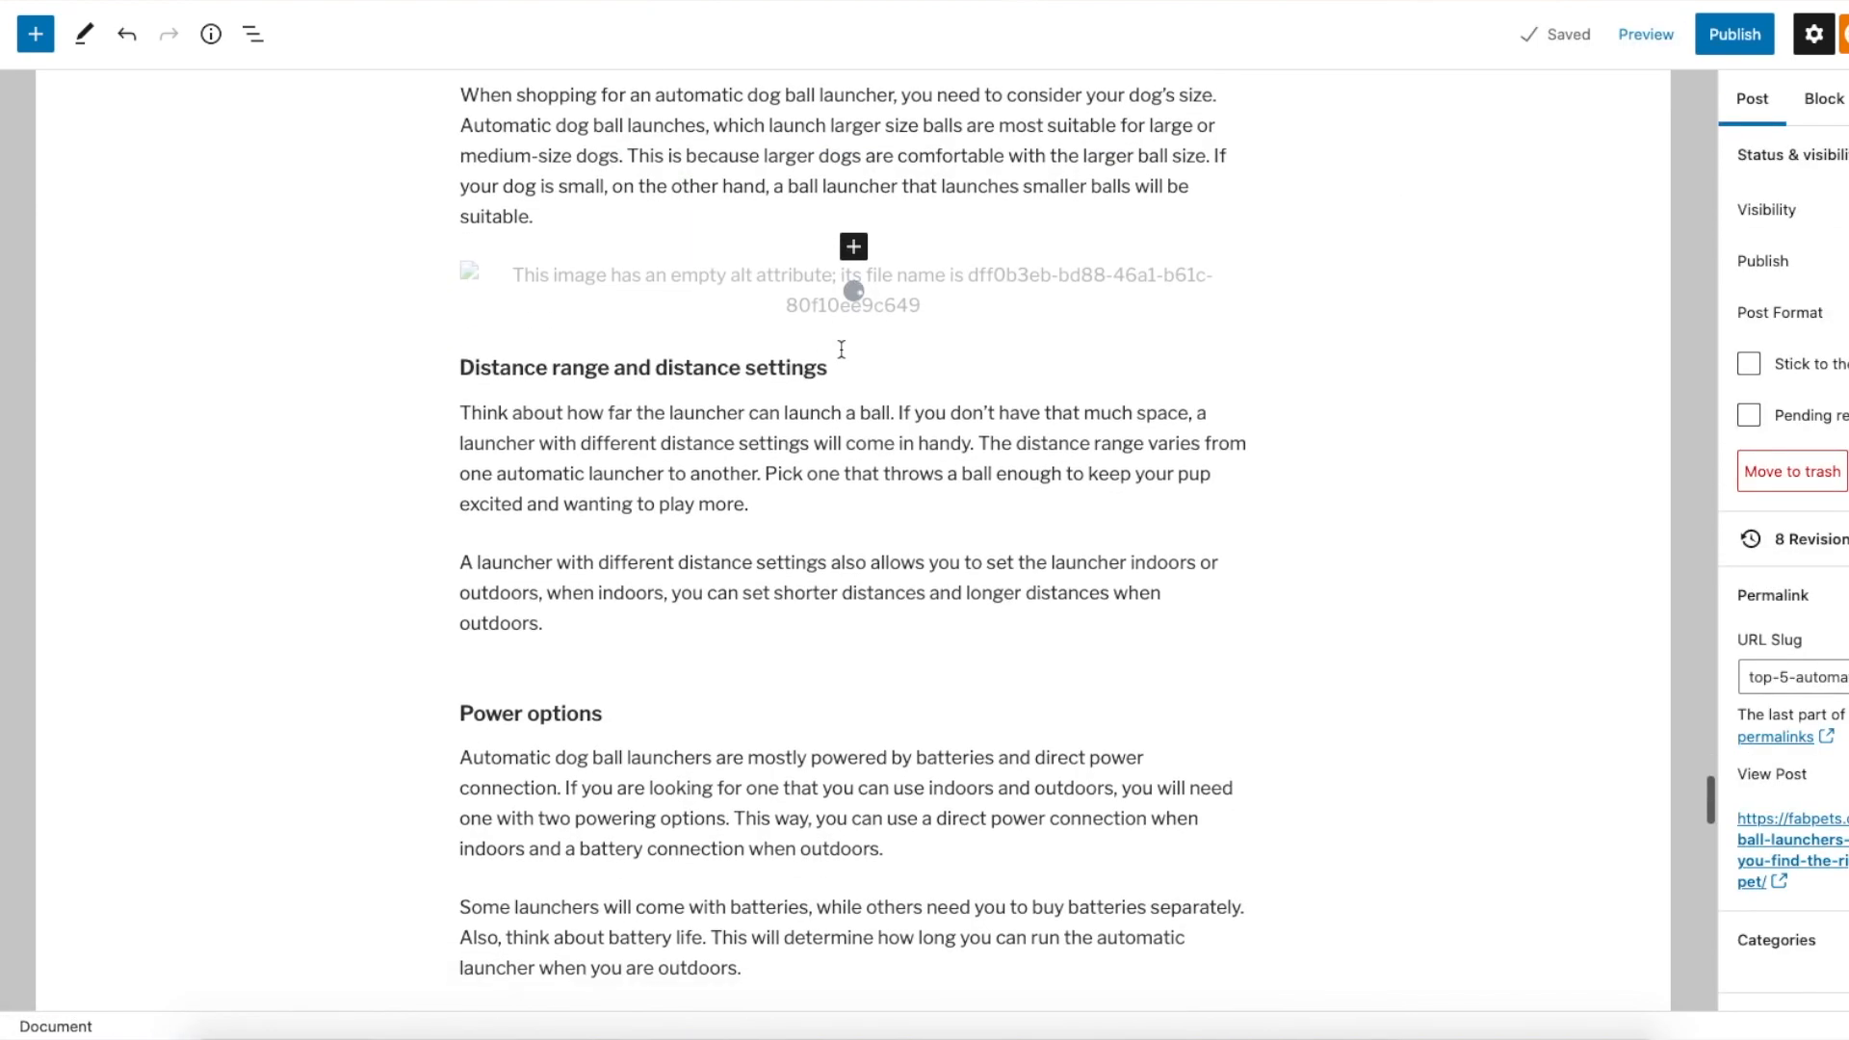
pyautogui.scroll(-10, 840, 348)
pyautogui.scroll(5, 841, 348)
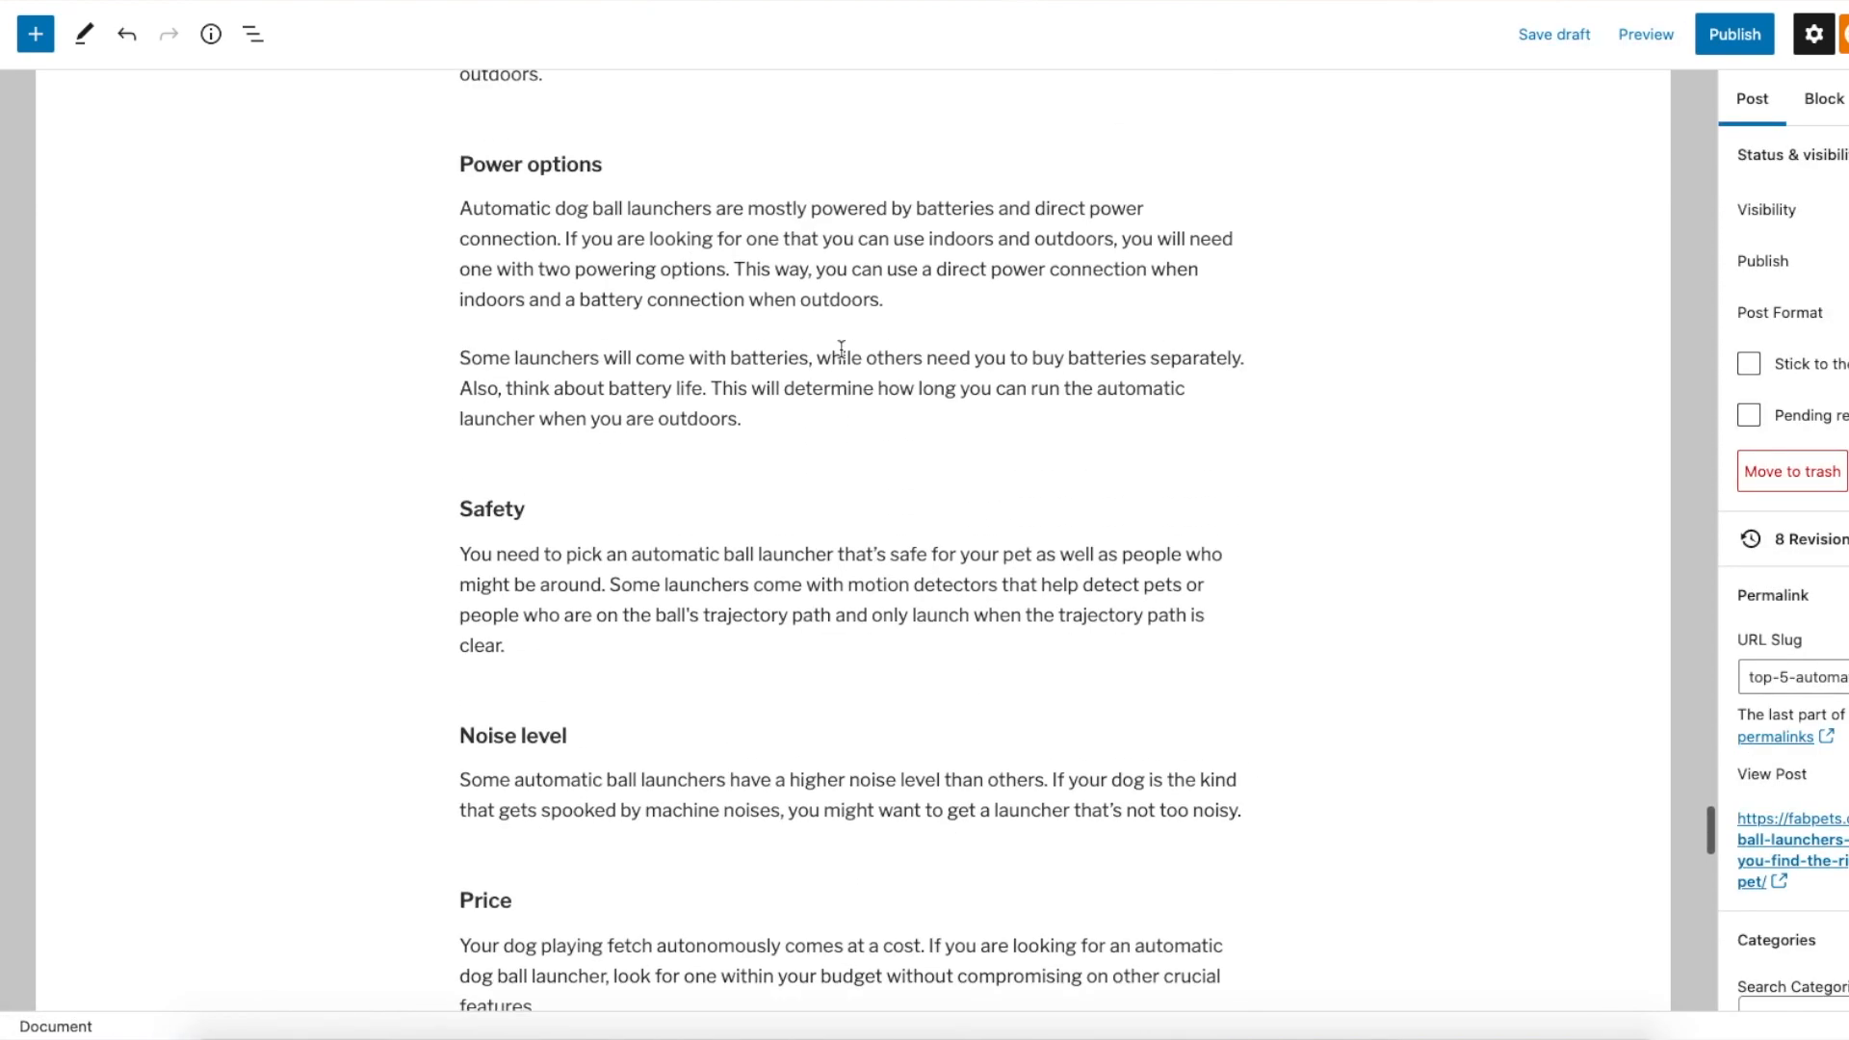
pyautogui.click(740, 437)
pyautogui.press('Return')
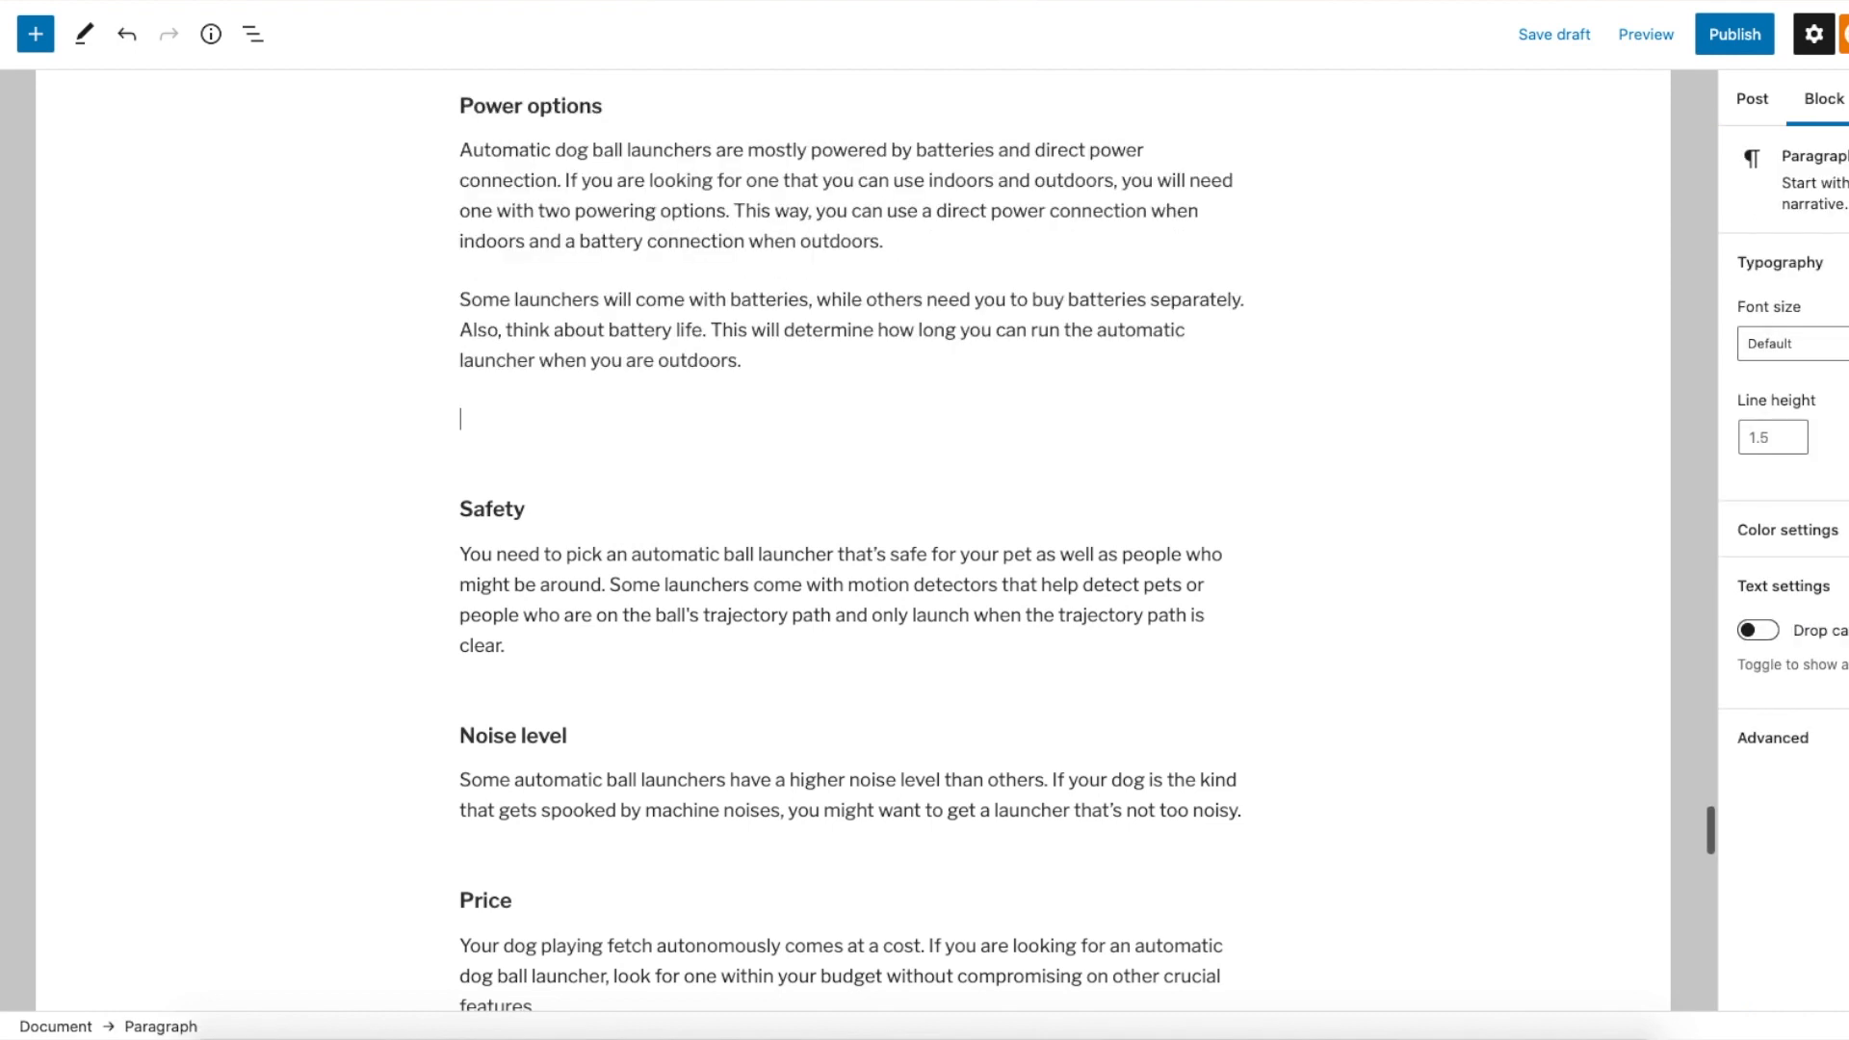
pyautogui.write('/image')
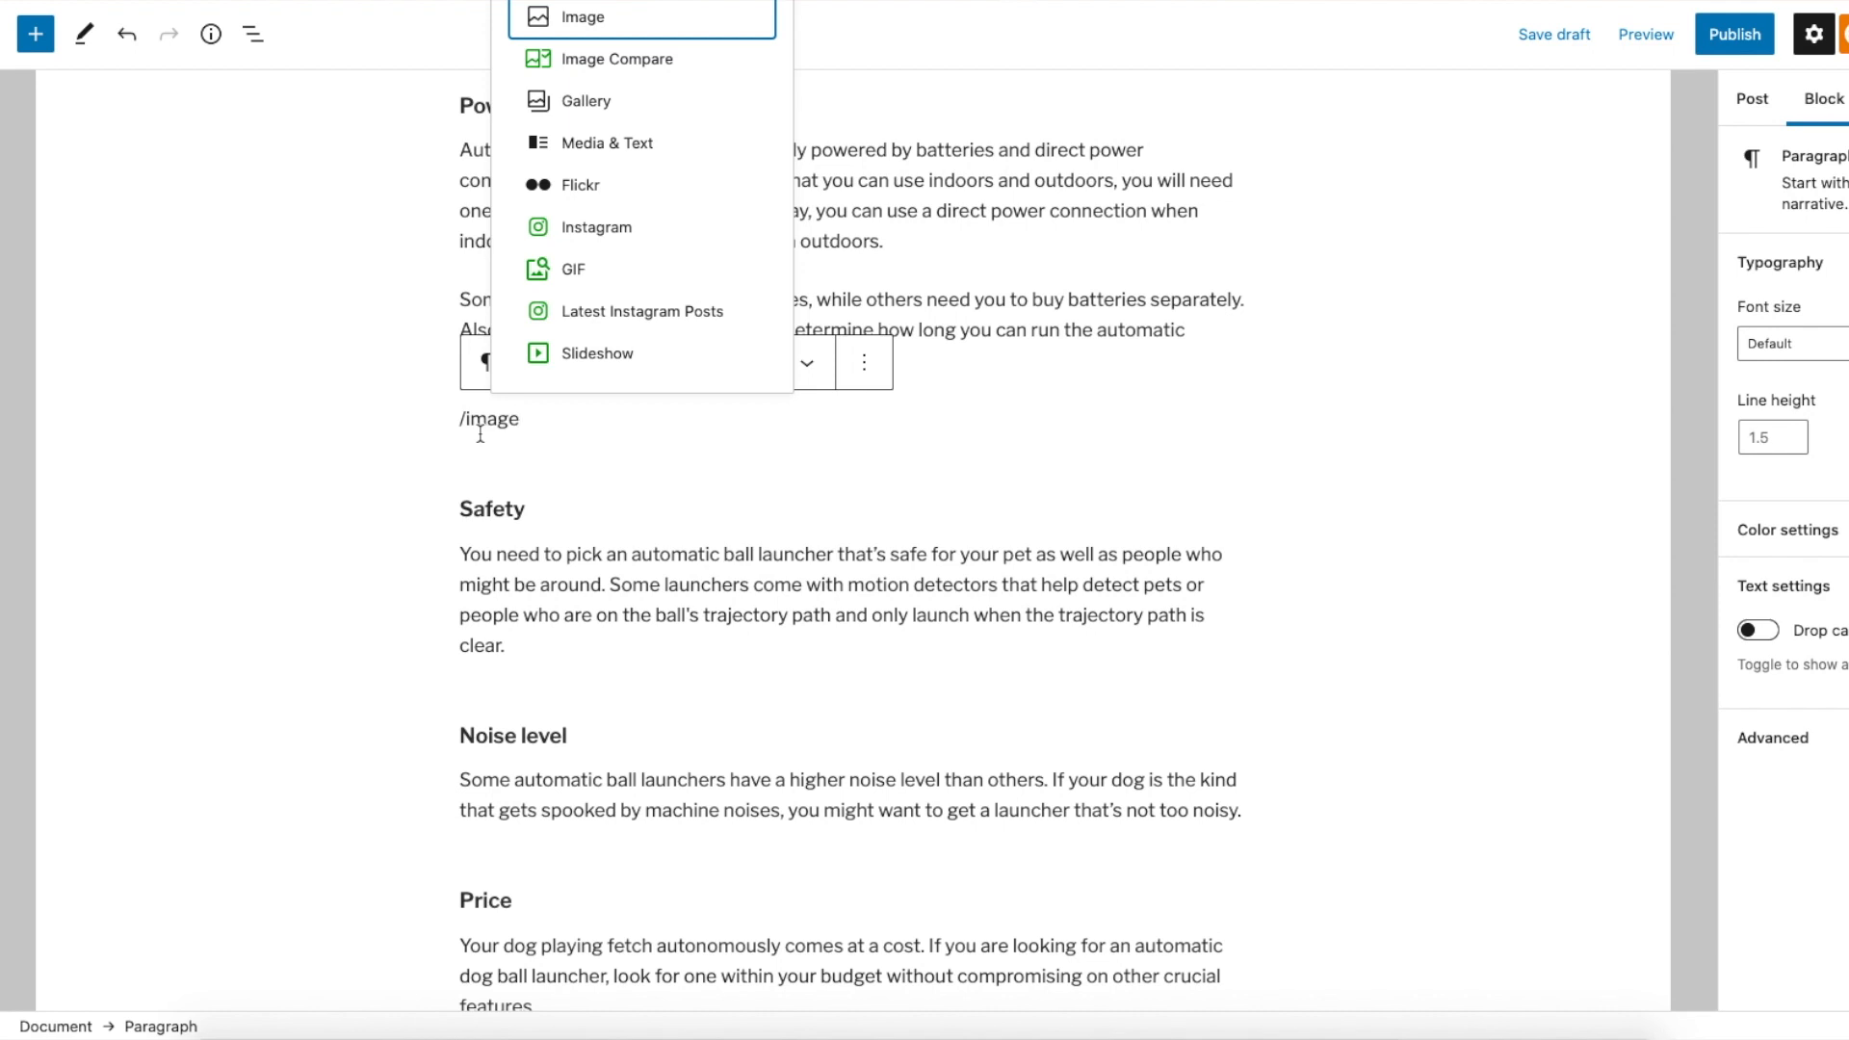
pyautogui.click(606, 21)
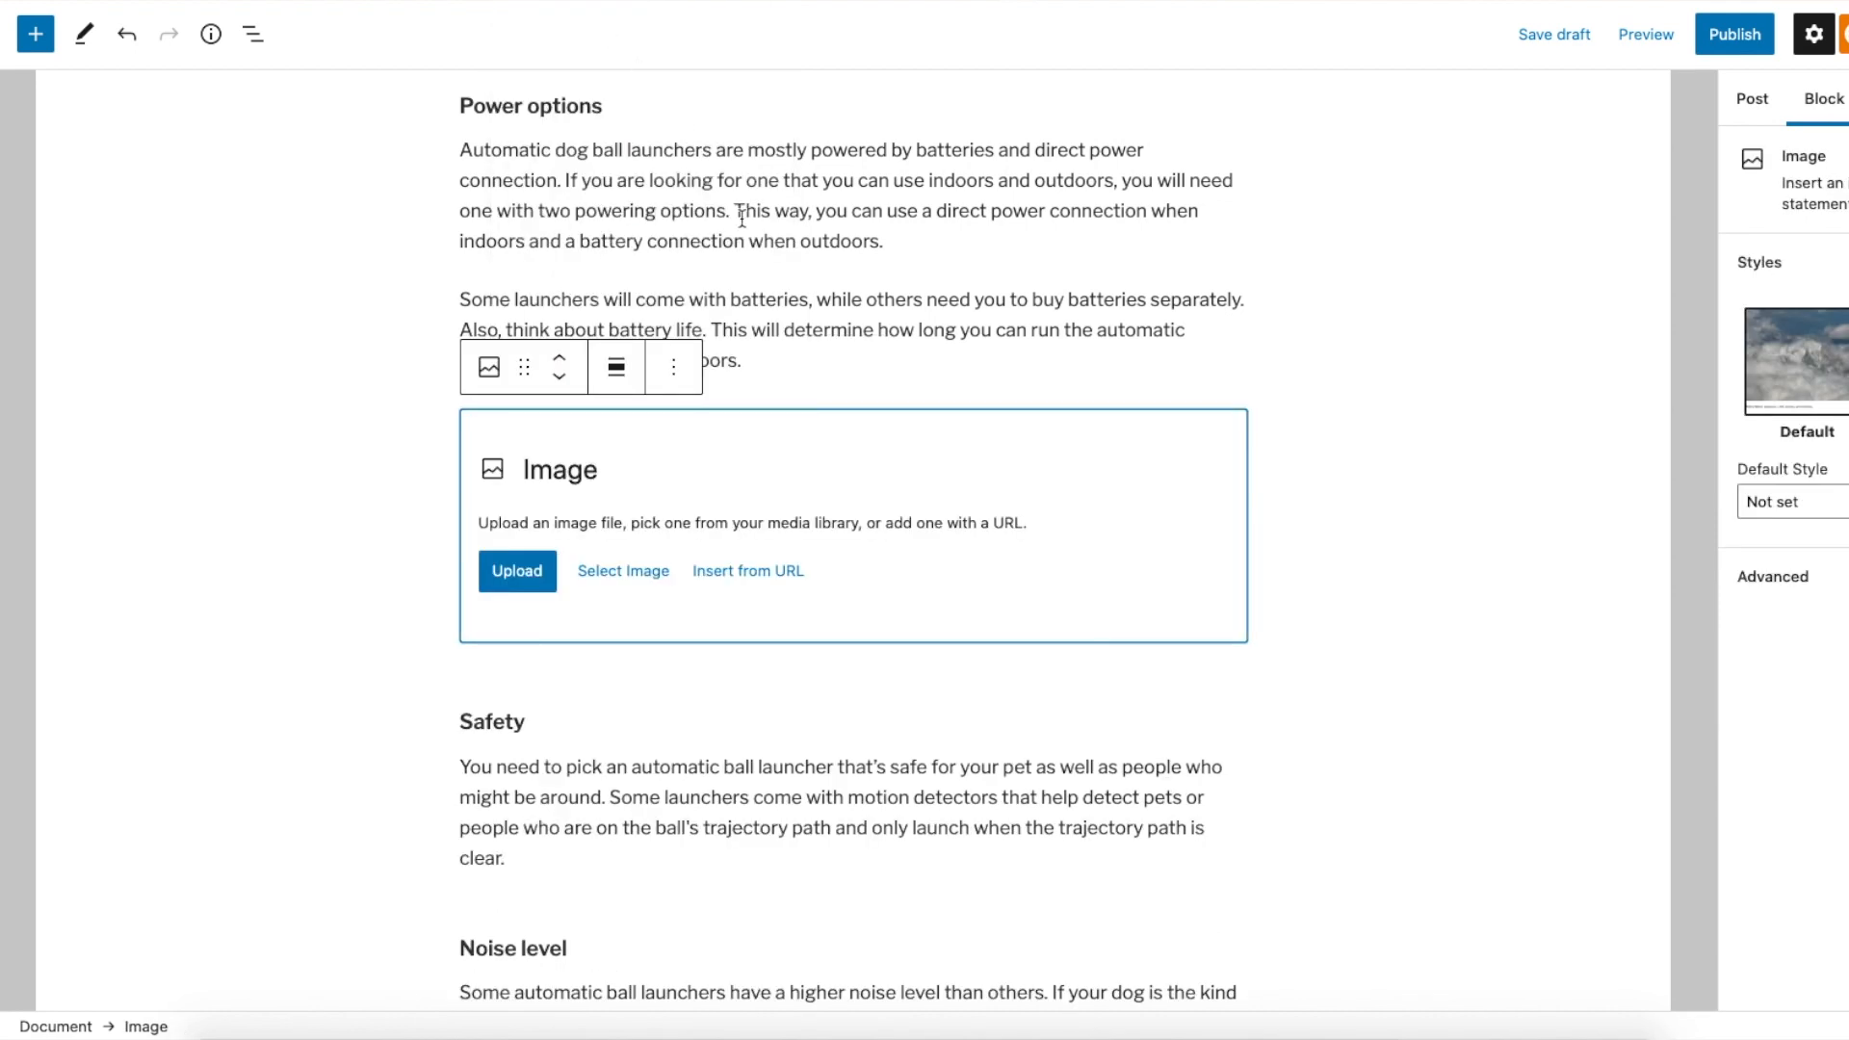
# Upload "dog catching ball being thrown by automatic dog ball launcher.jpg" into the Power options Image block and center-align it
pyautogui.click(517, 571)
pyautogui.click(724, 58)
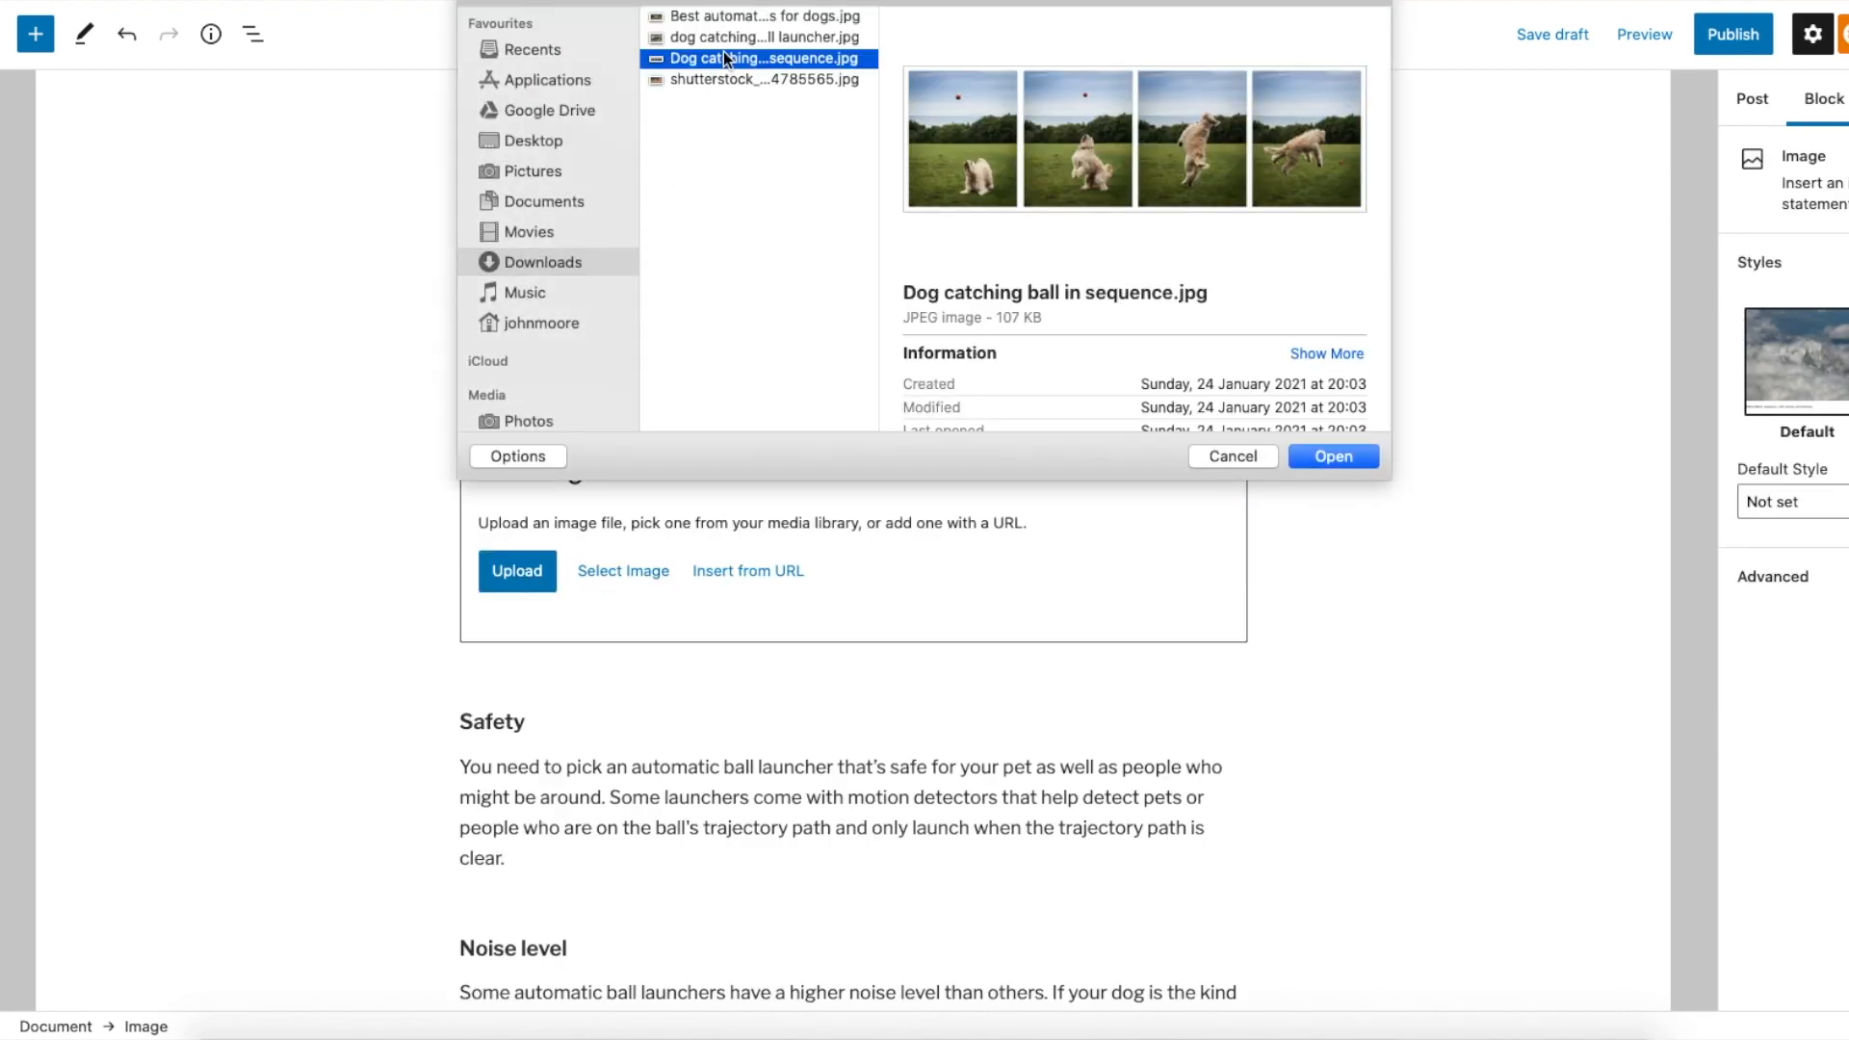
pyautogui.click(732, 37)
pyautogui.click(1373, 455)
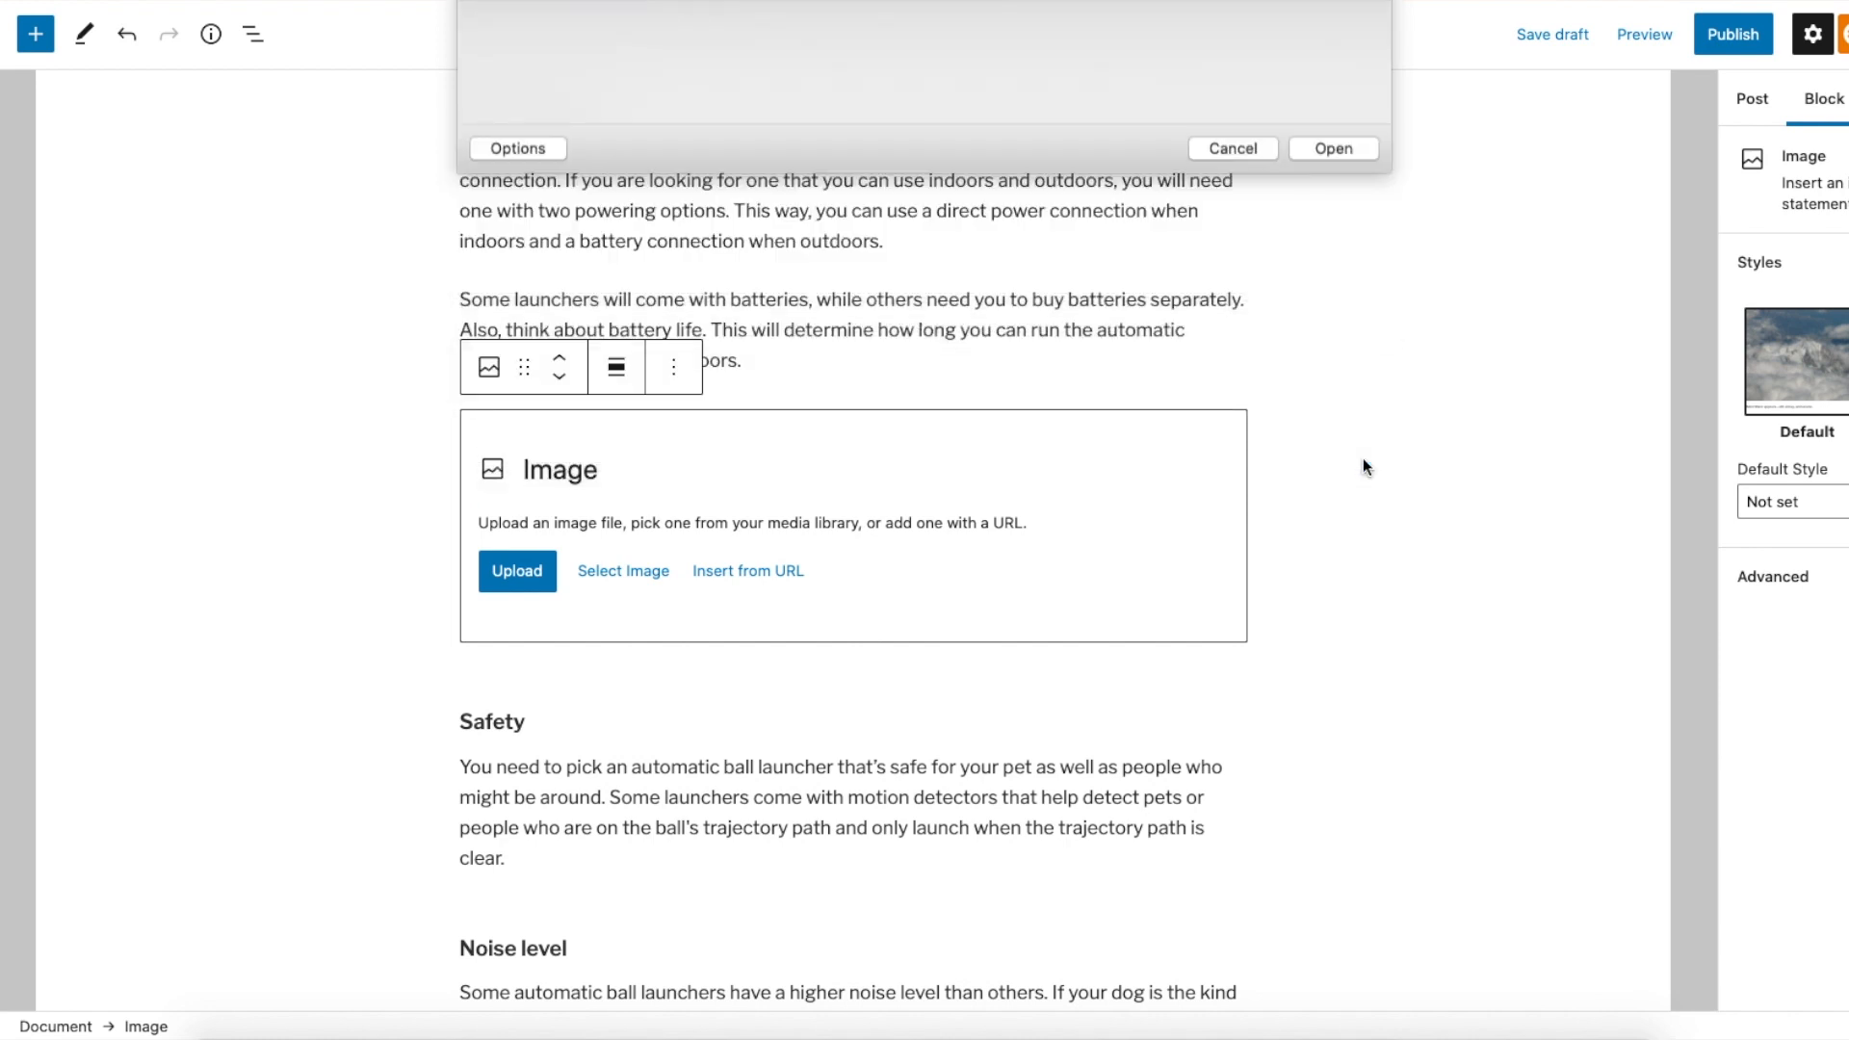
pyautogui.click(616, 98)
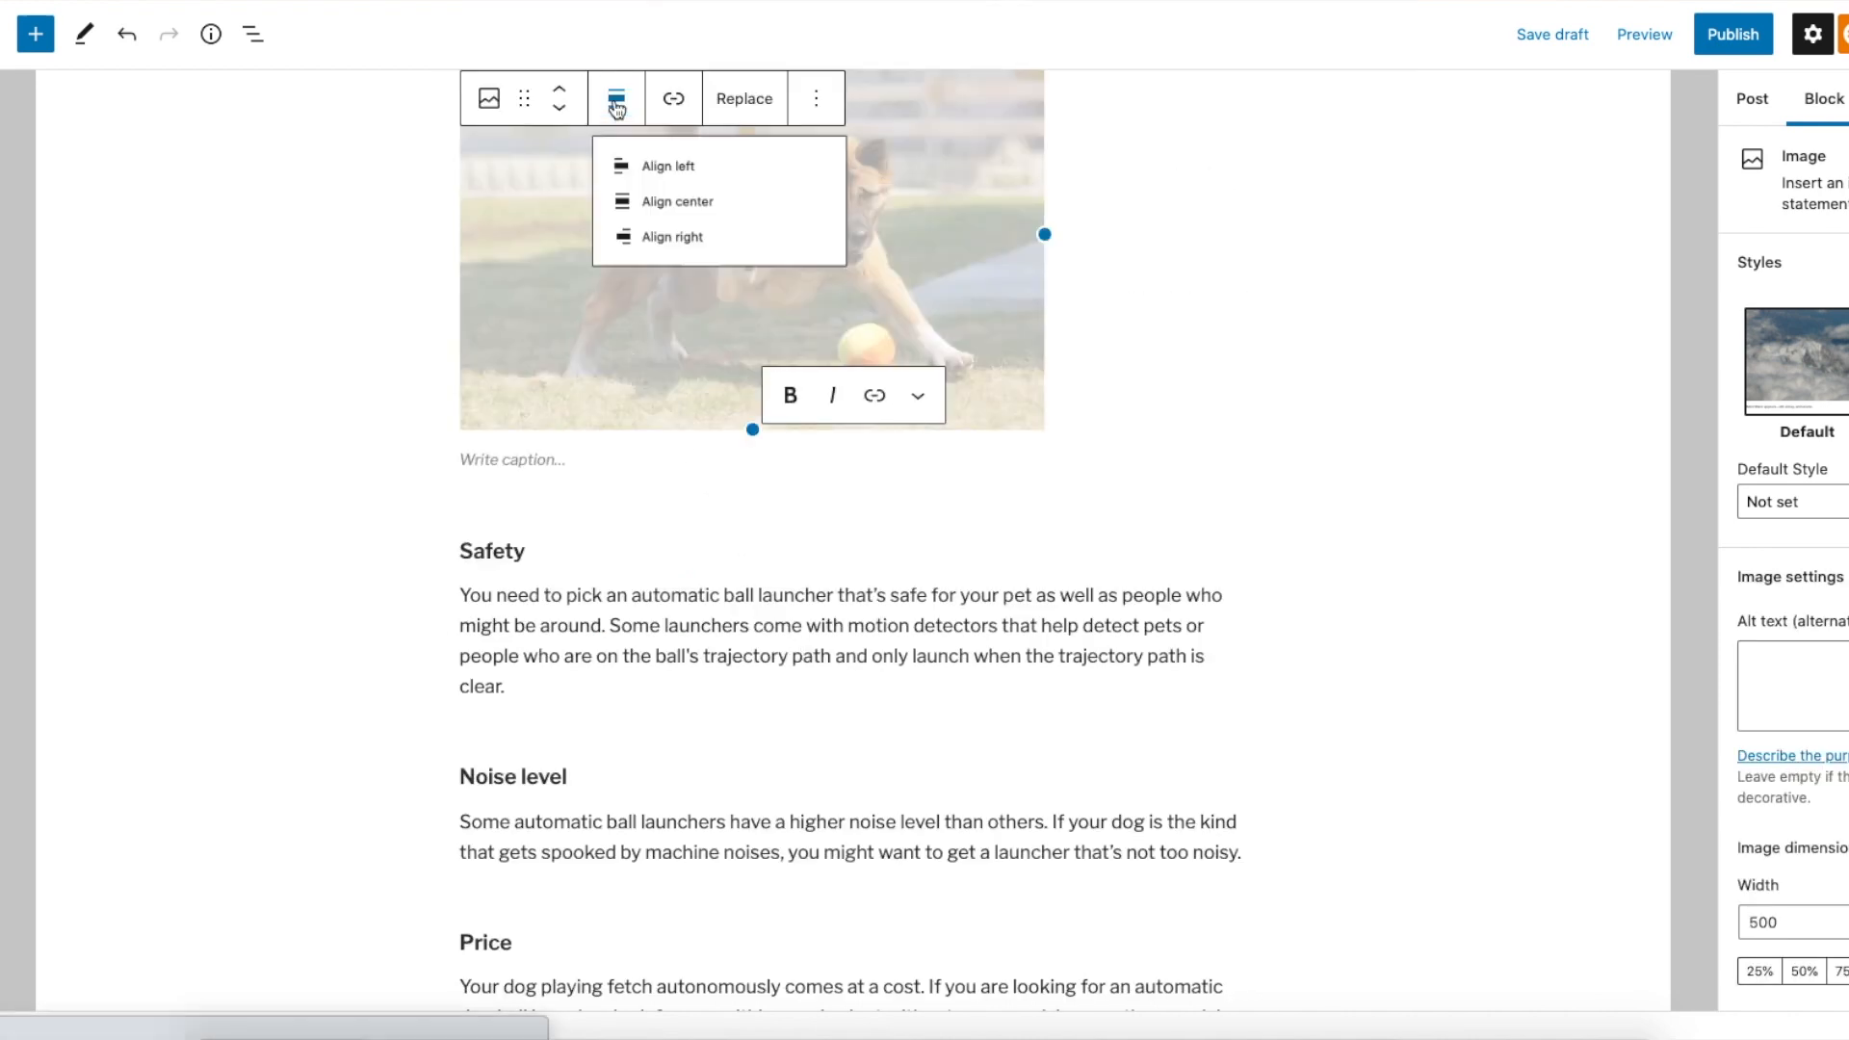
pyautogui.click(709, 215)
pyautogui.click(1488, 378)
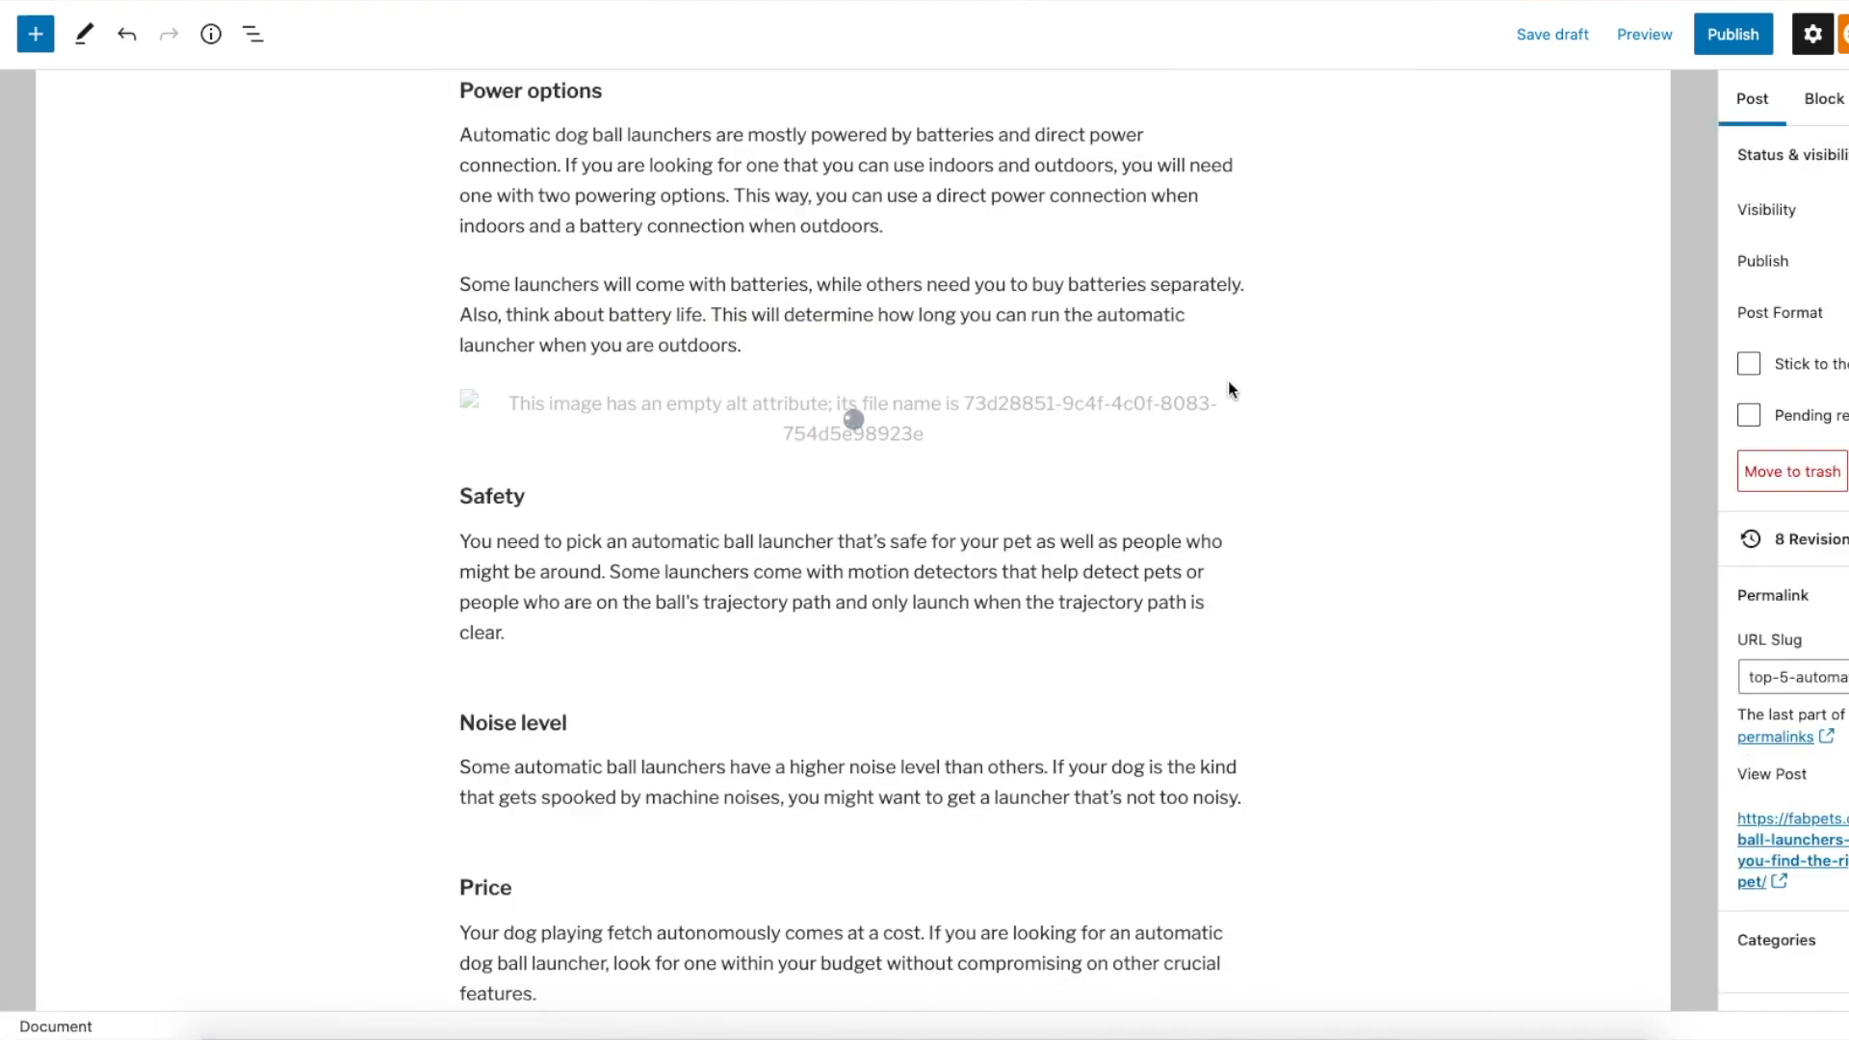
# Set the alt text of the dog sequence image to "dog called ball thrown by automatic ball catcher"
pyautogui.scroll(10, 956, 447)
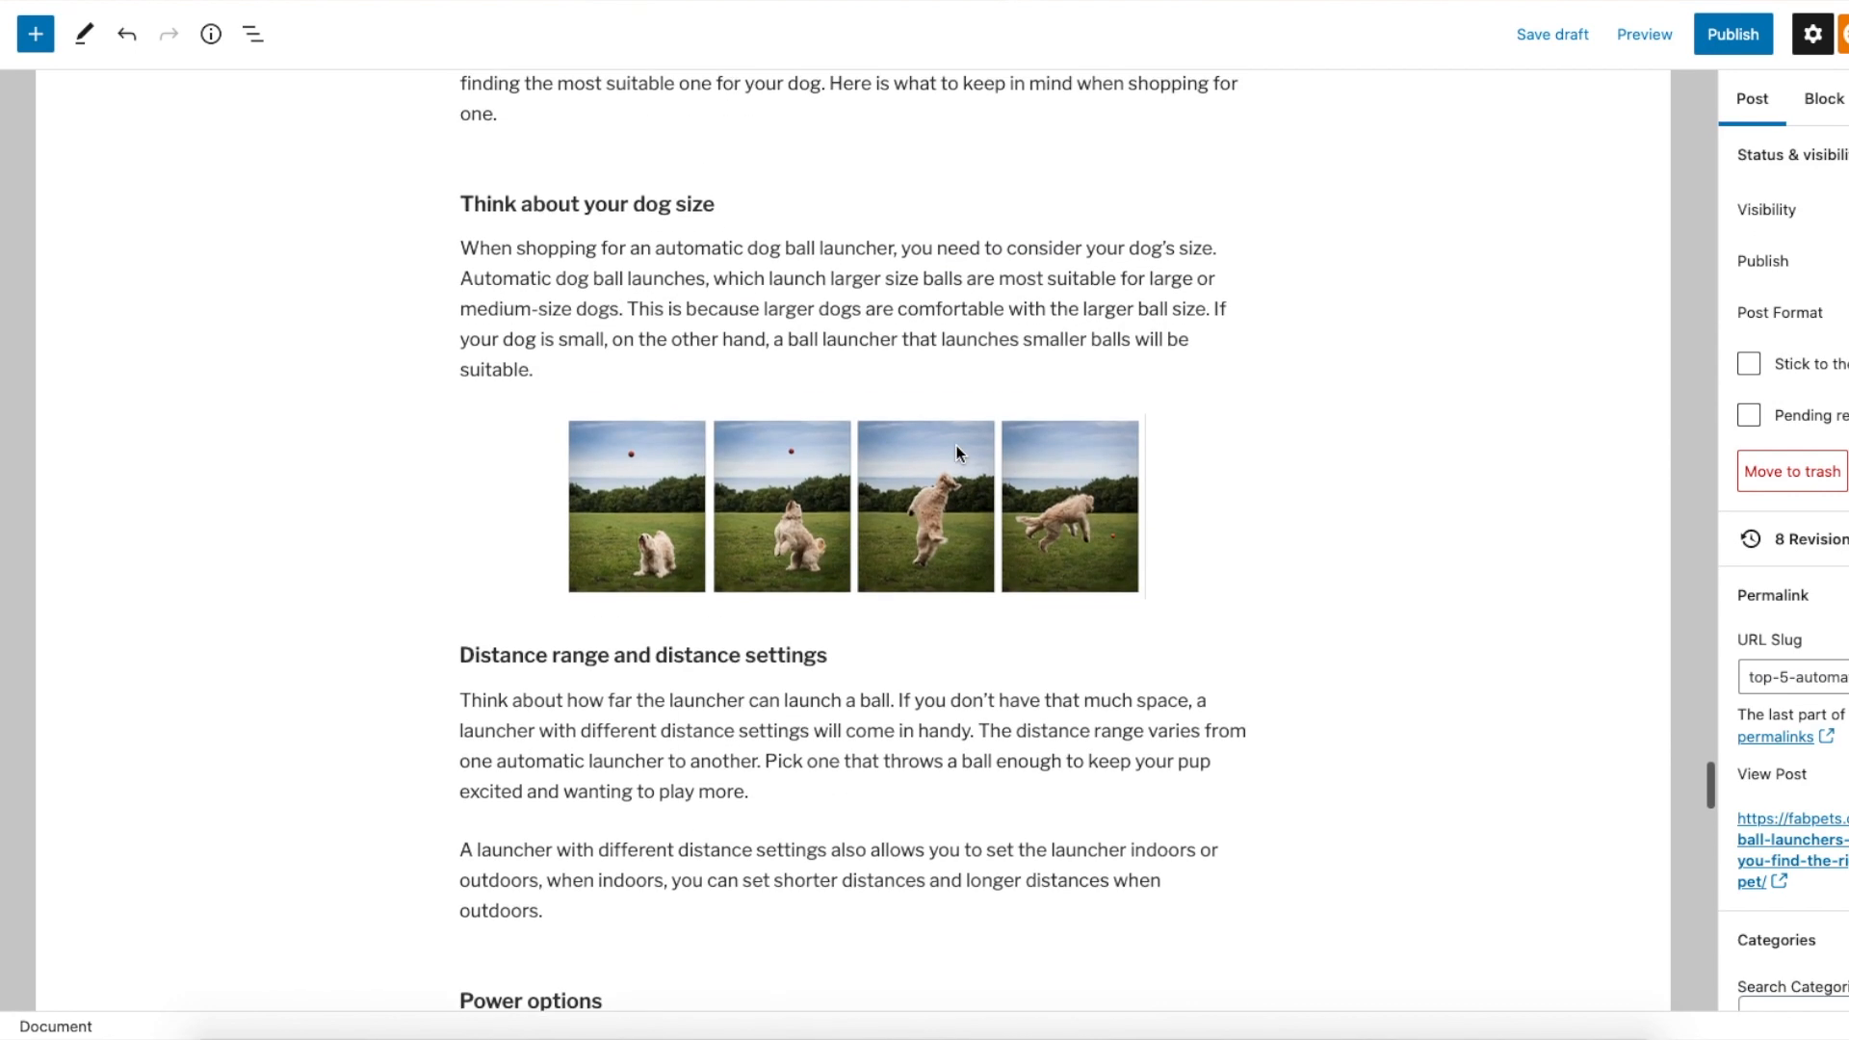
pyautogui.click(914, 476)
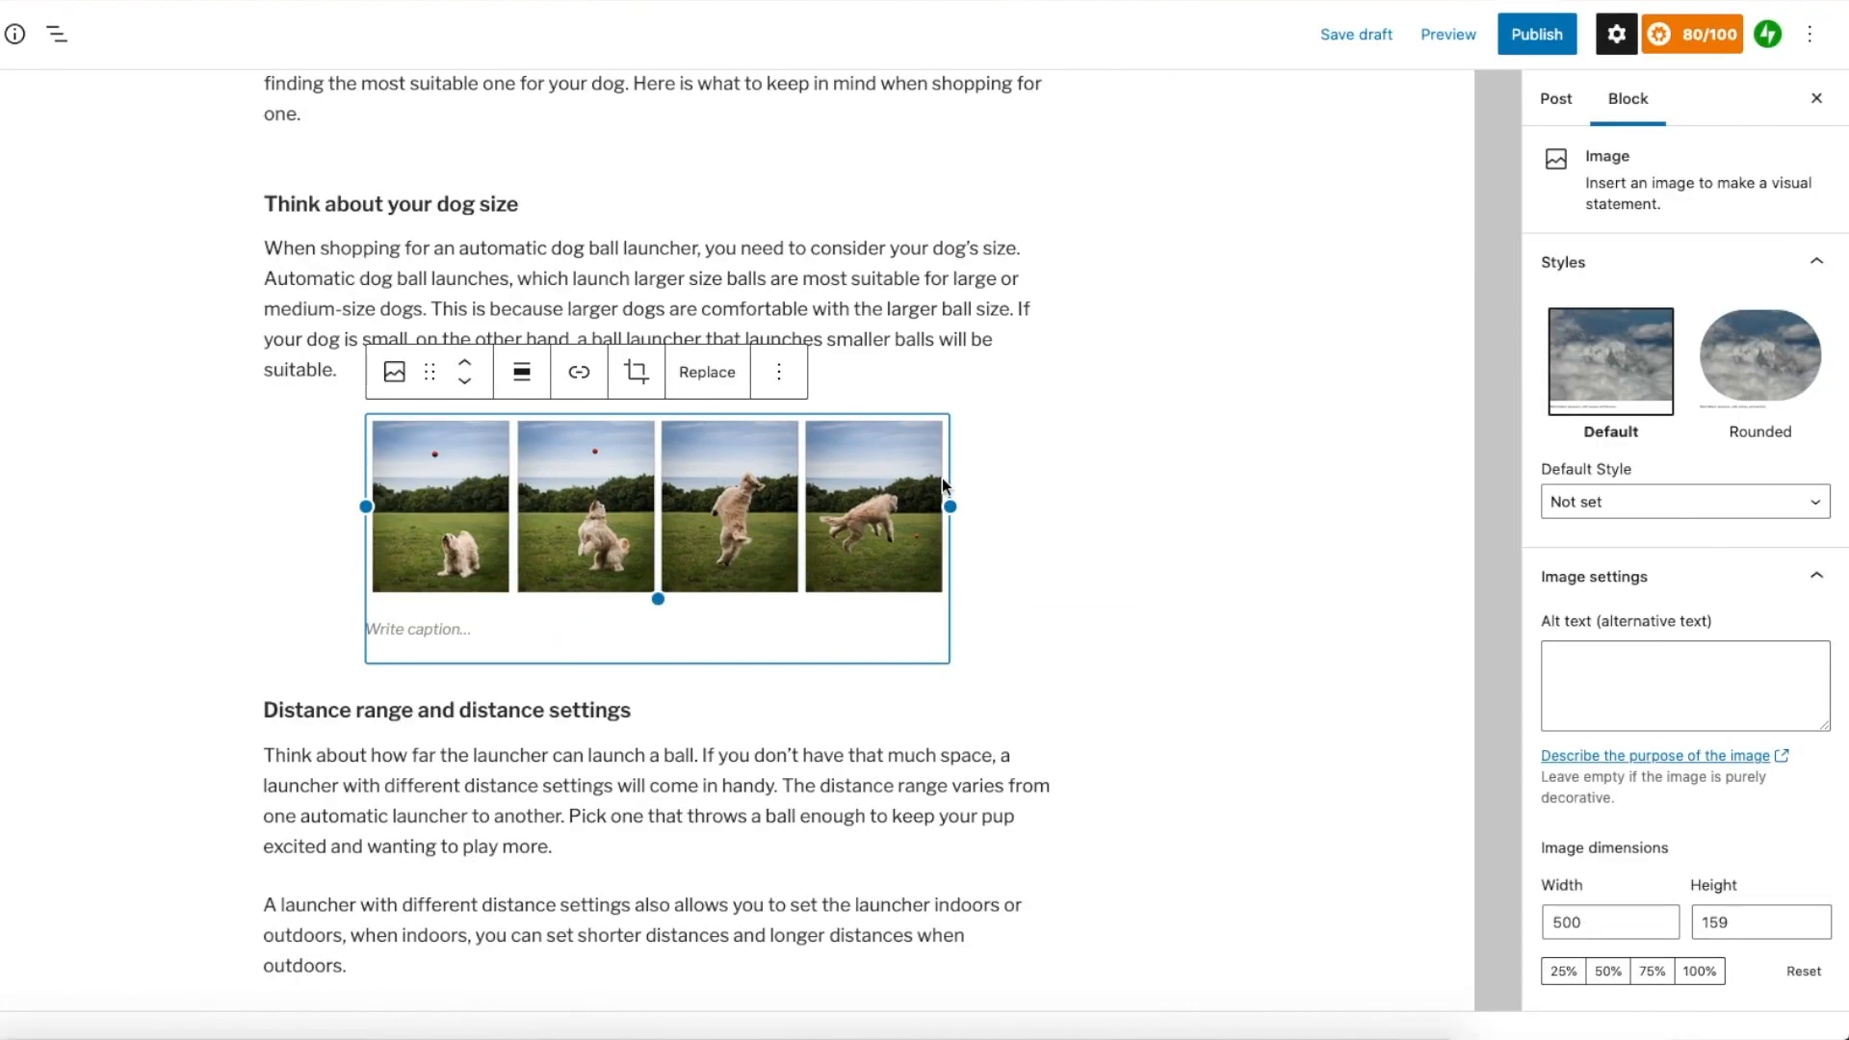
pyautogui.click(1610, 684)
pyautogui.click(709, 515)
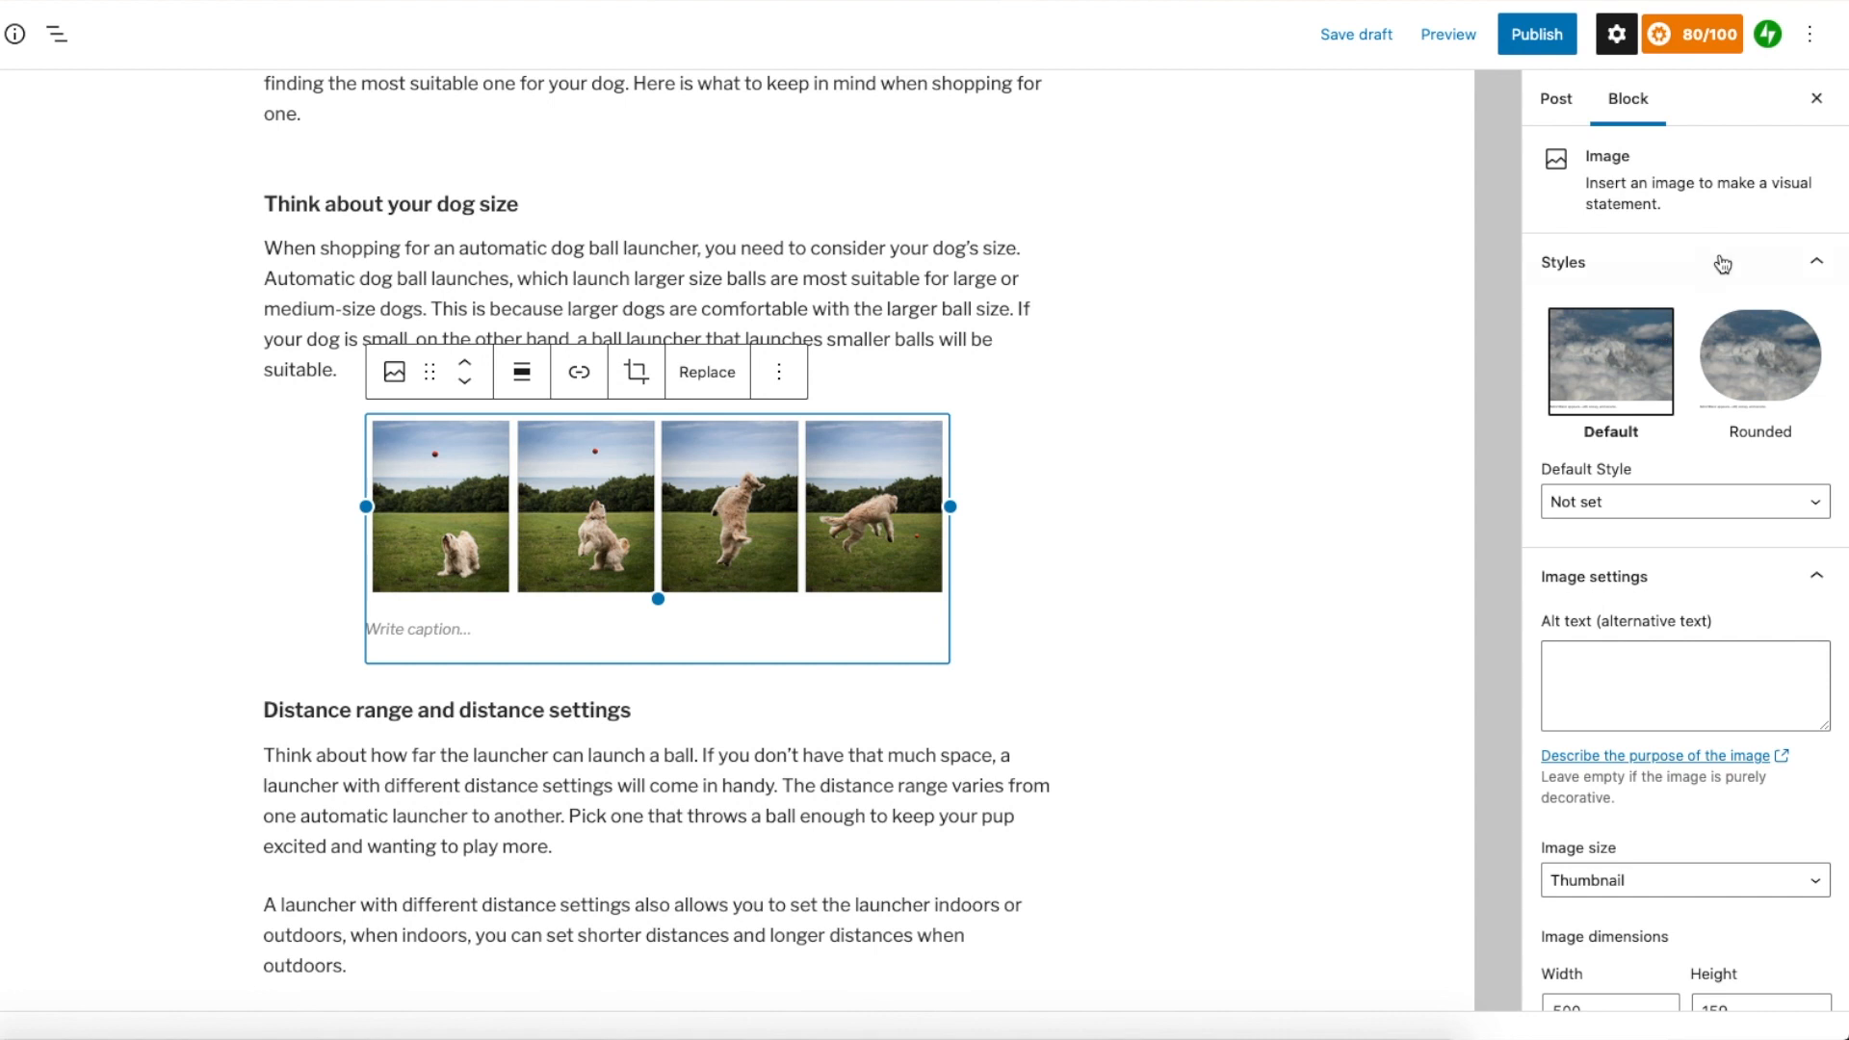
pyautogui.click(1658, 704)
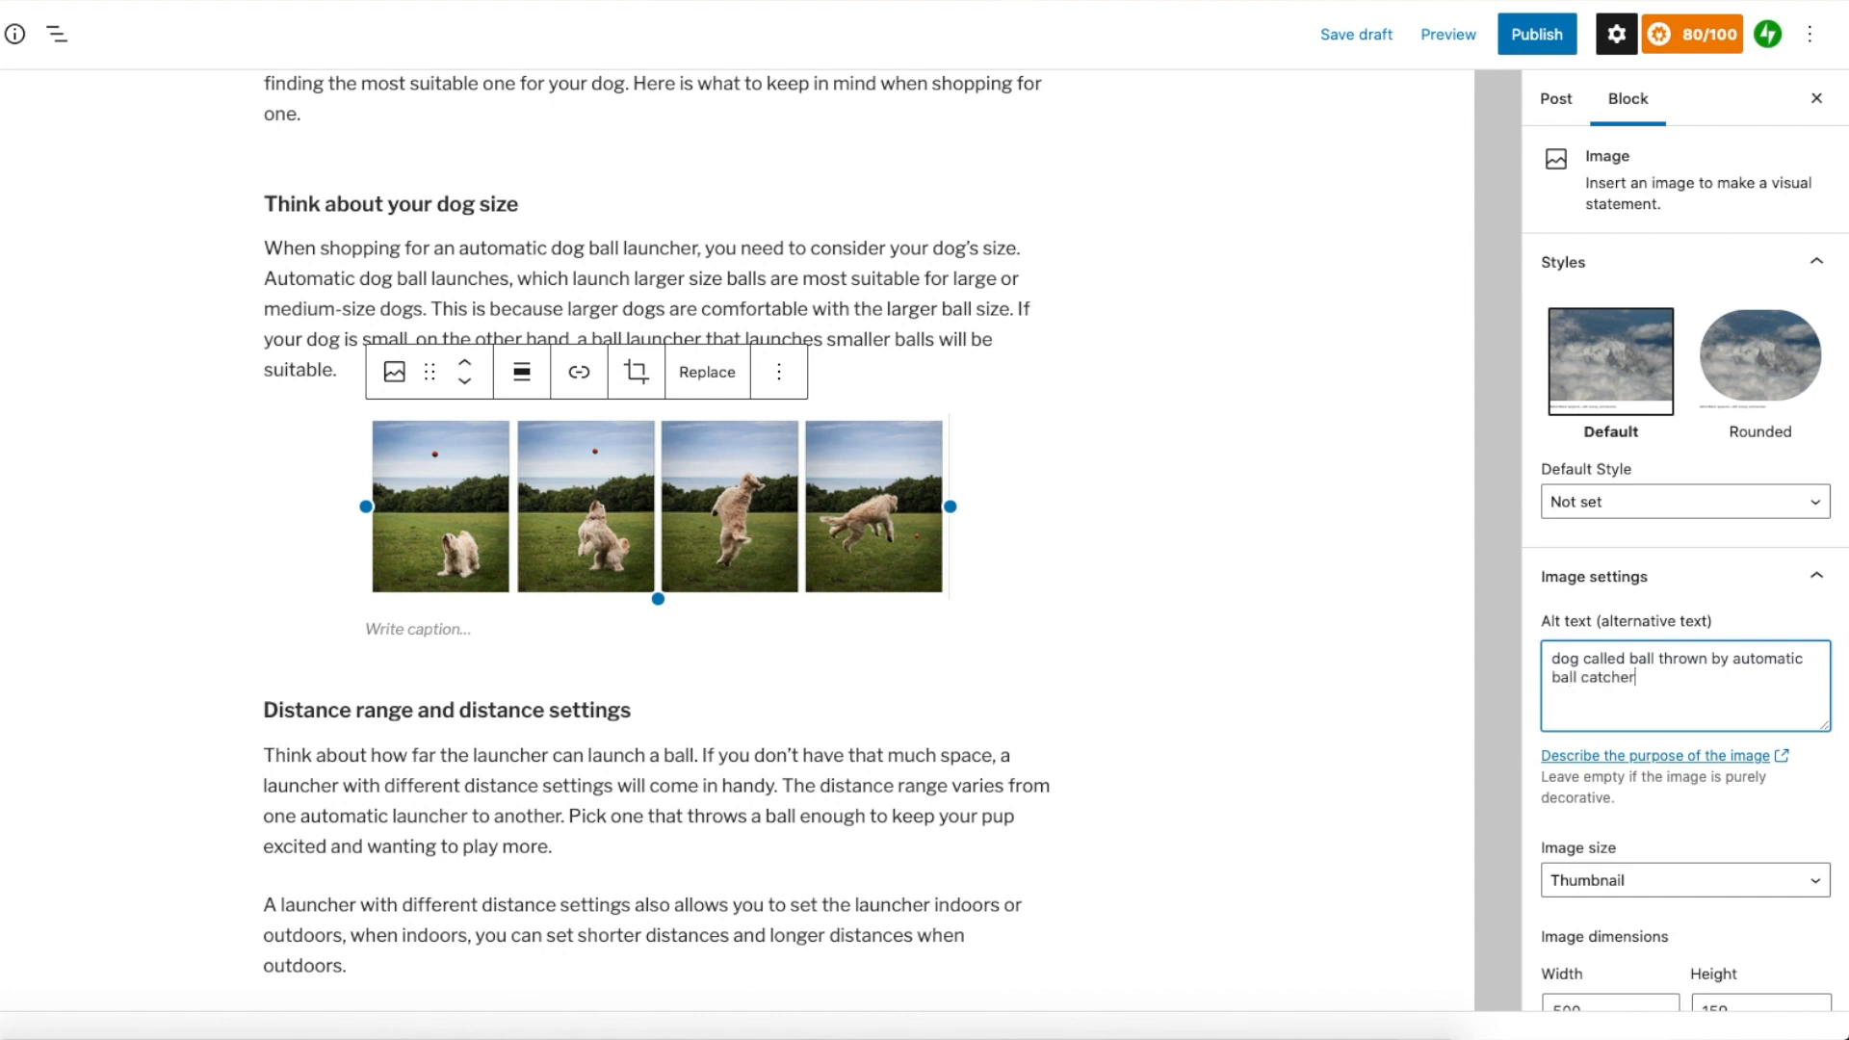
pyautogui.moveTo(1700, 652); pyautogui.dragTo(1635, 681)
pyautogui.click(1641, 680)
pyautogui.click(1264, 542)
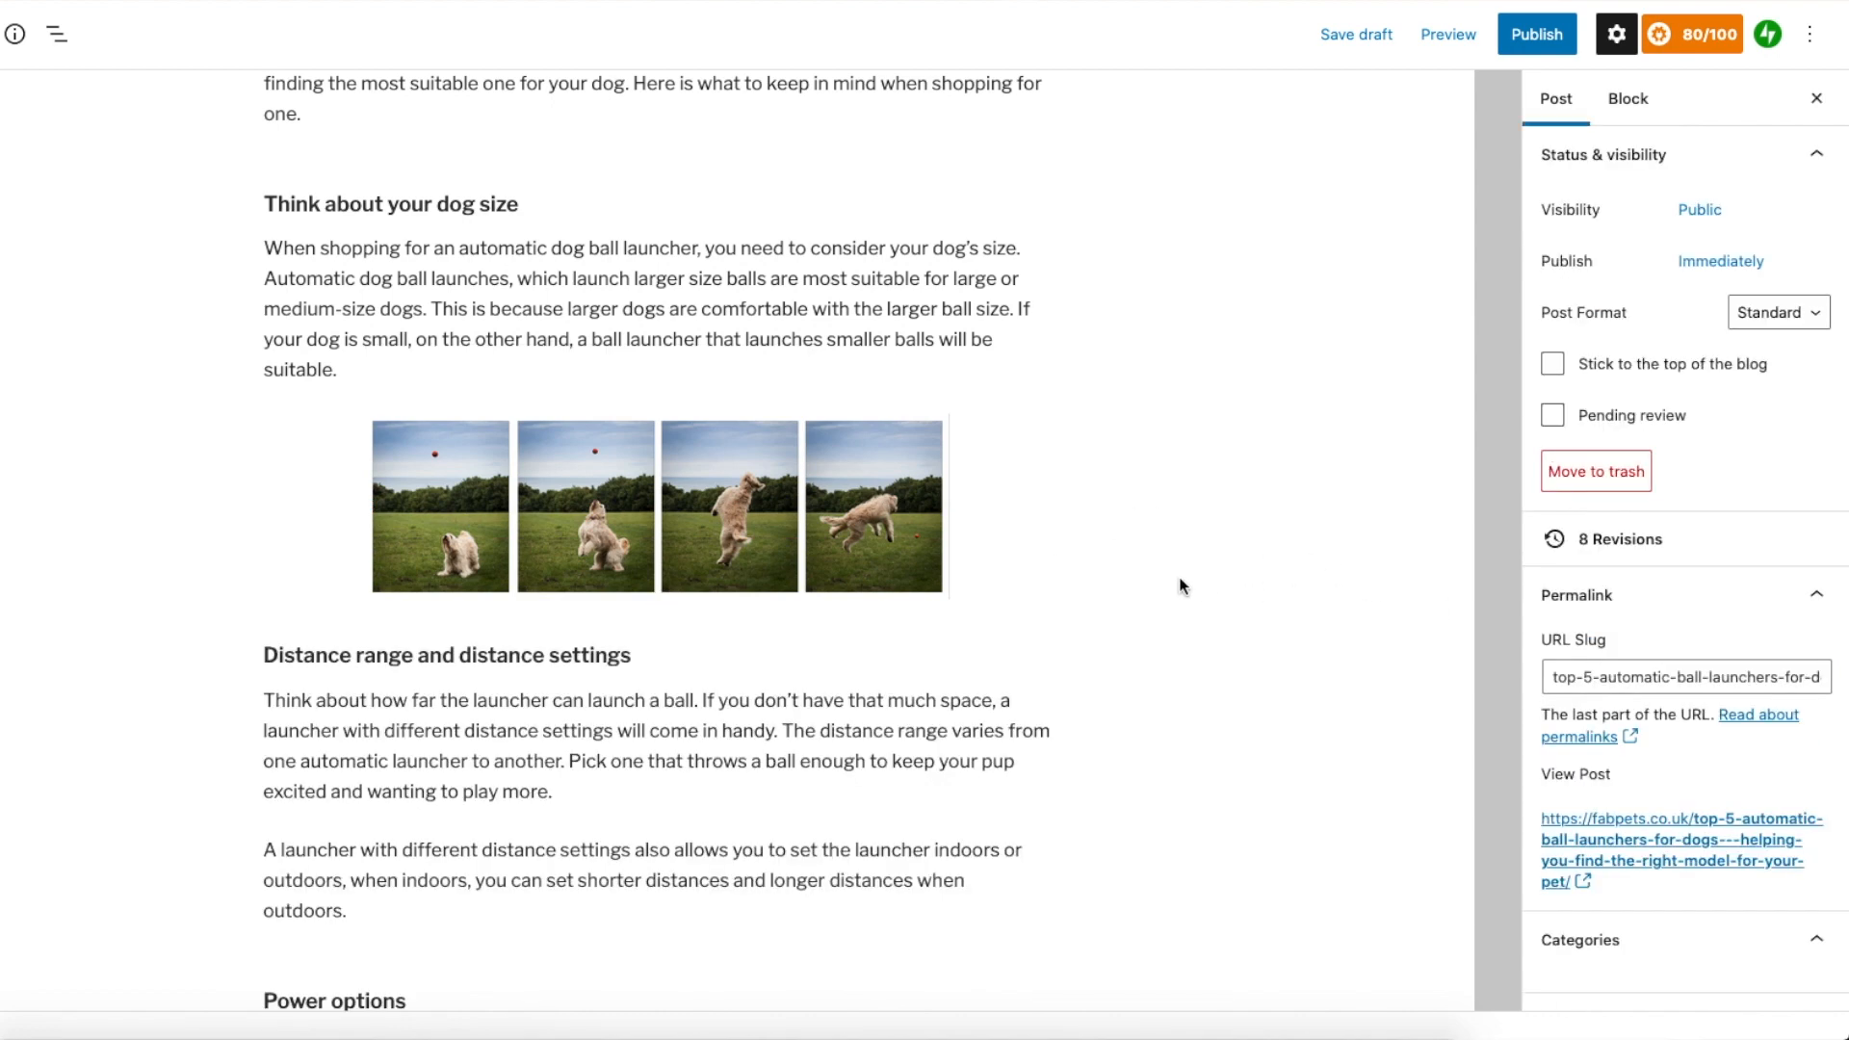
# Enter alt text beginning with "Dog catching" for the dog image in the "Power options" section
pyautogui.scroll(-10, 1180, 585)
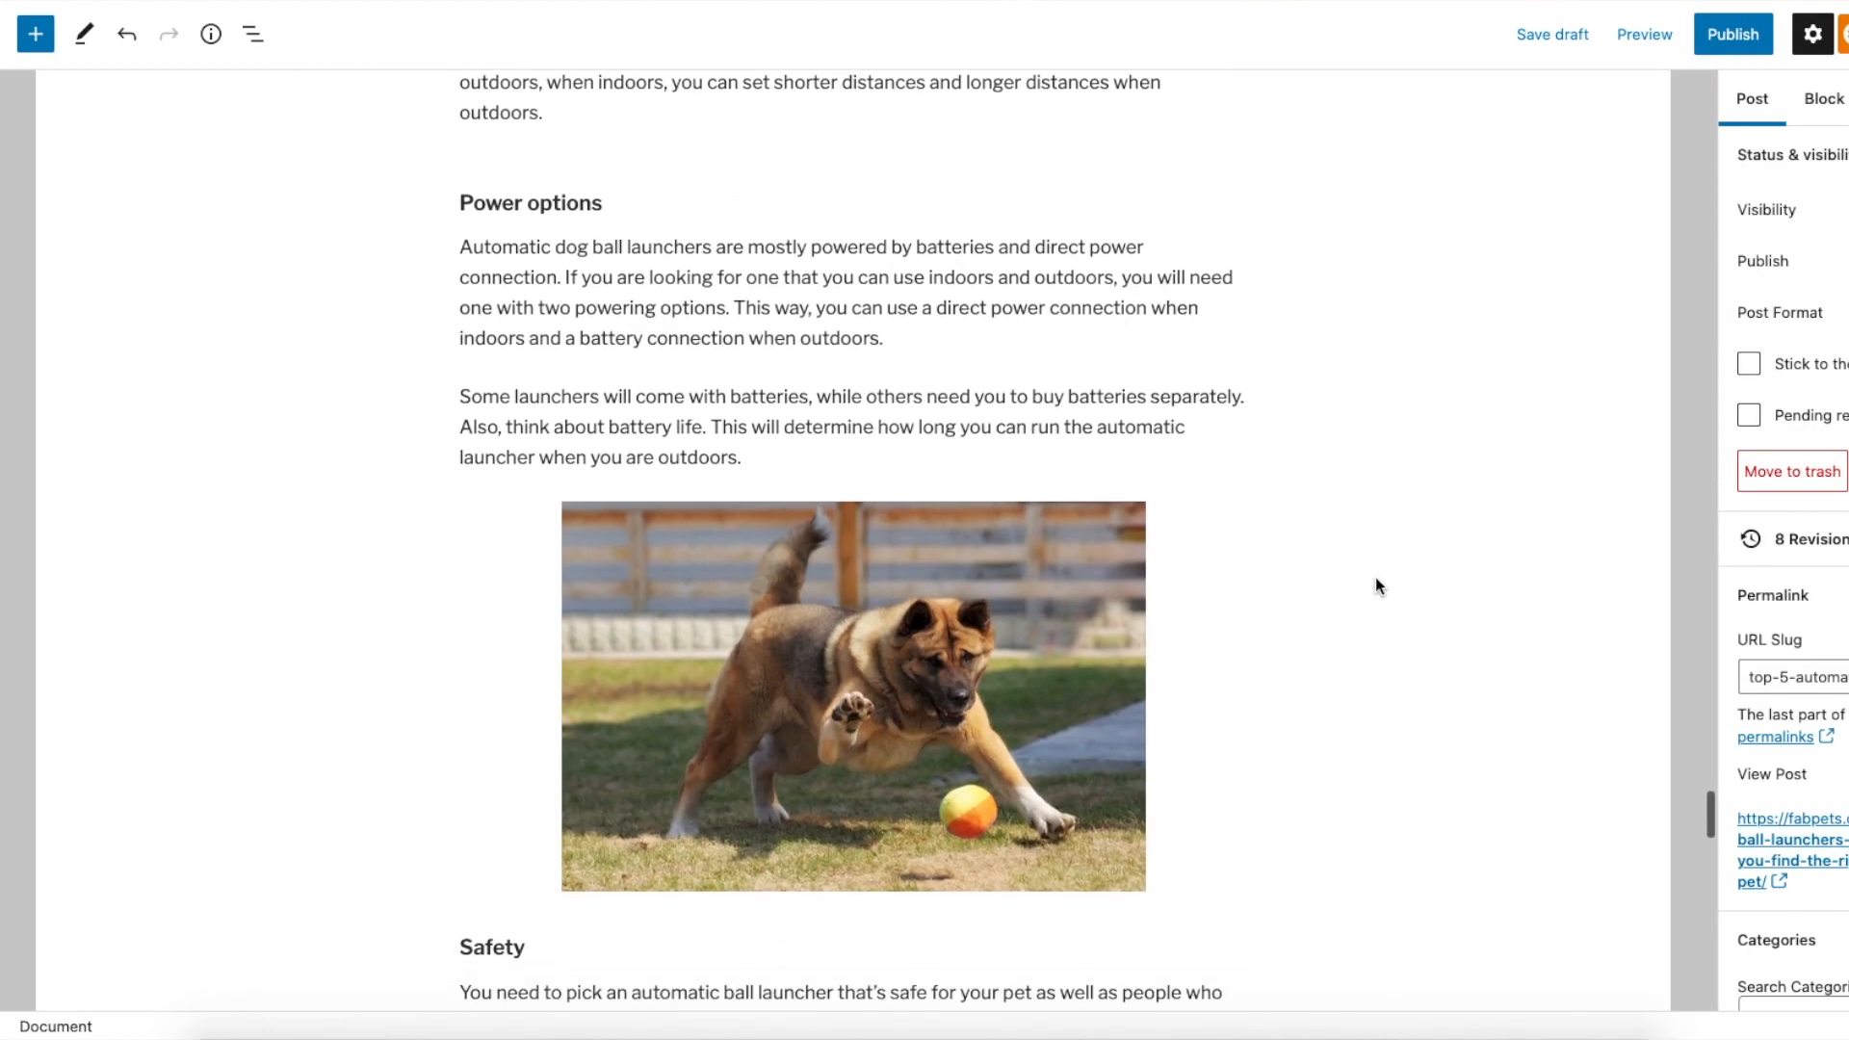
pyautogui.click(972, 611)
pyautogui.click(1652, 666)
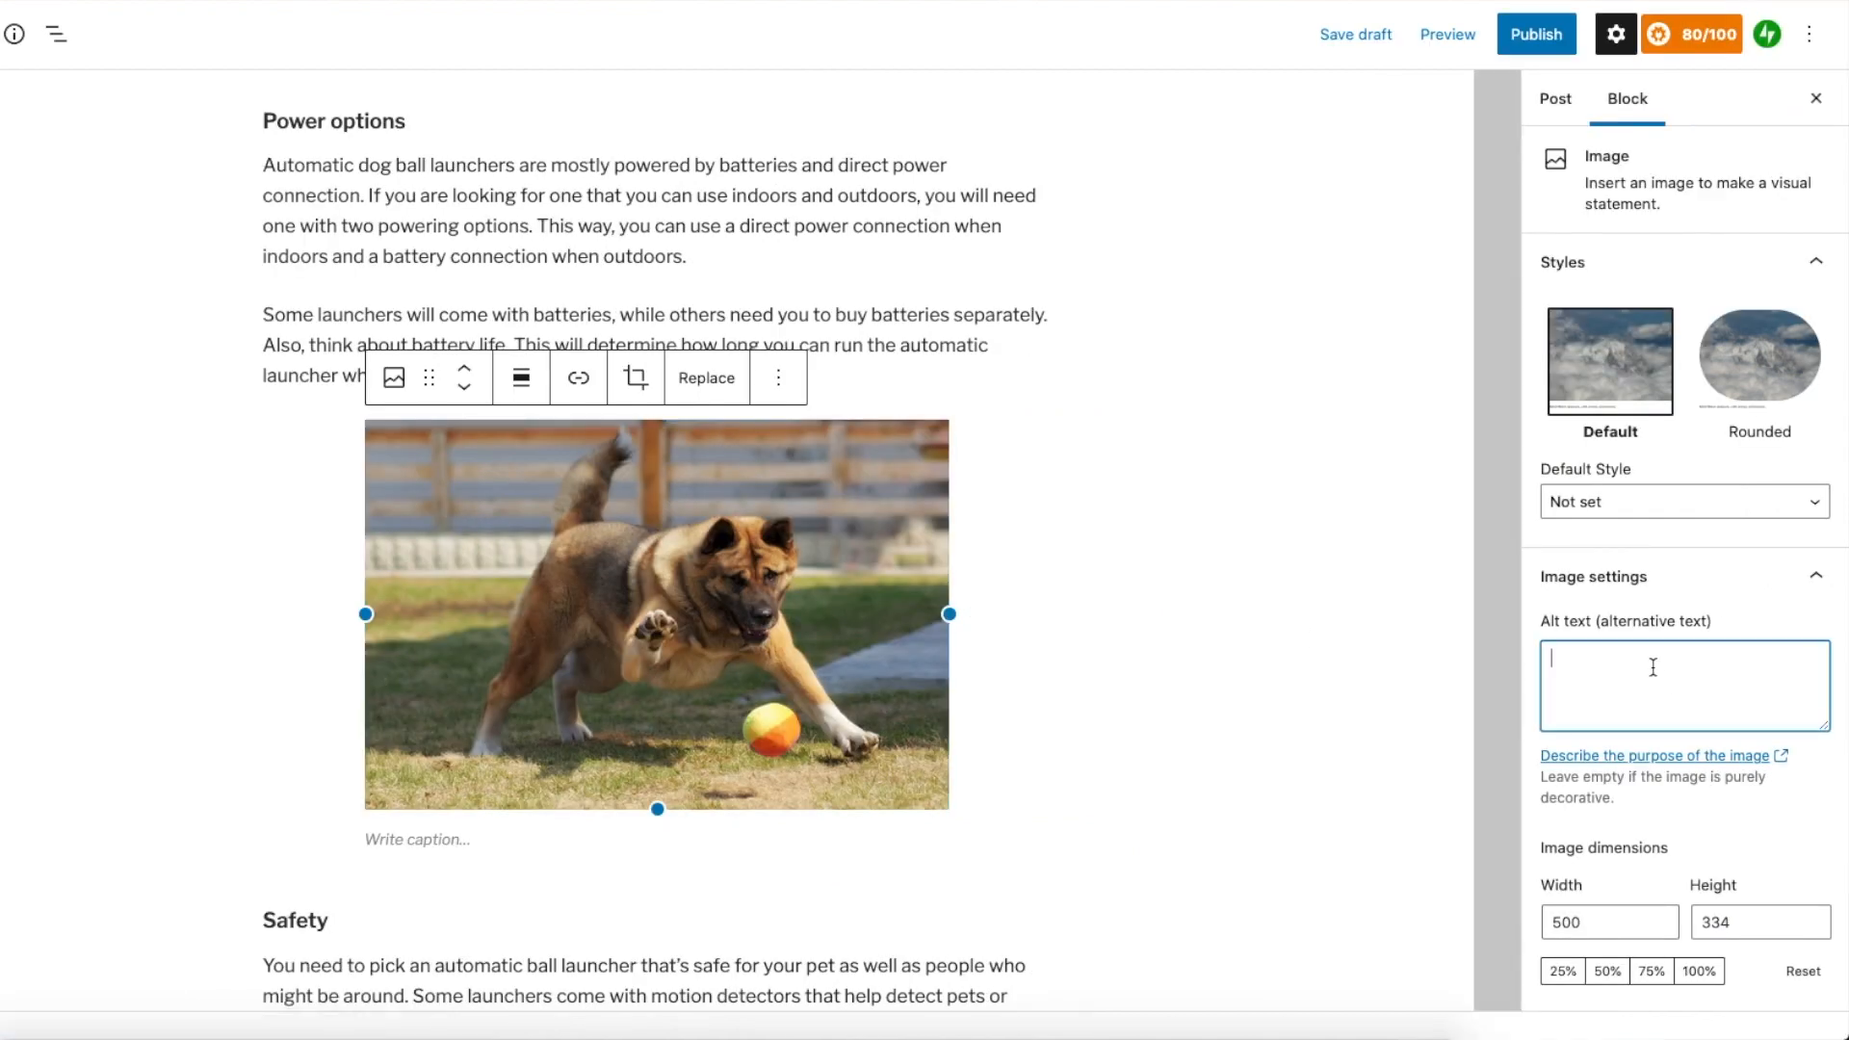
pyautogui.write('Dog catching')
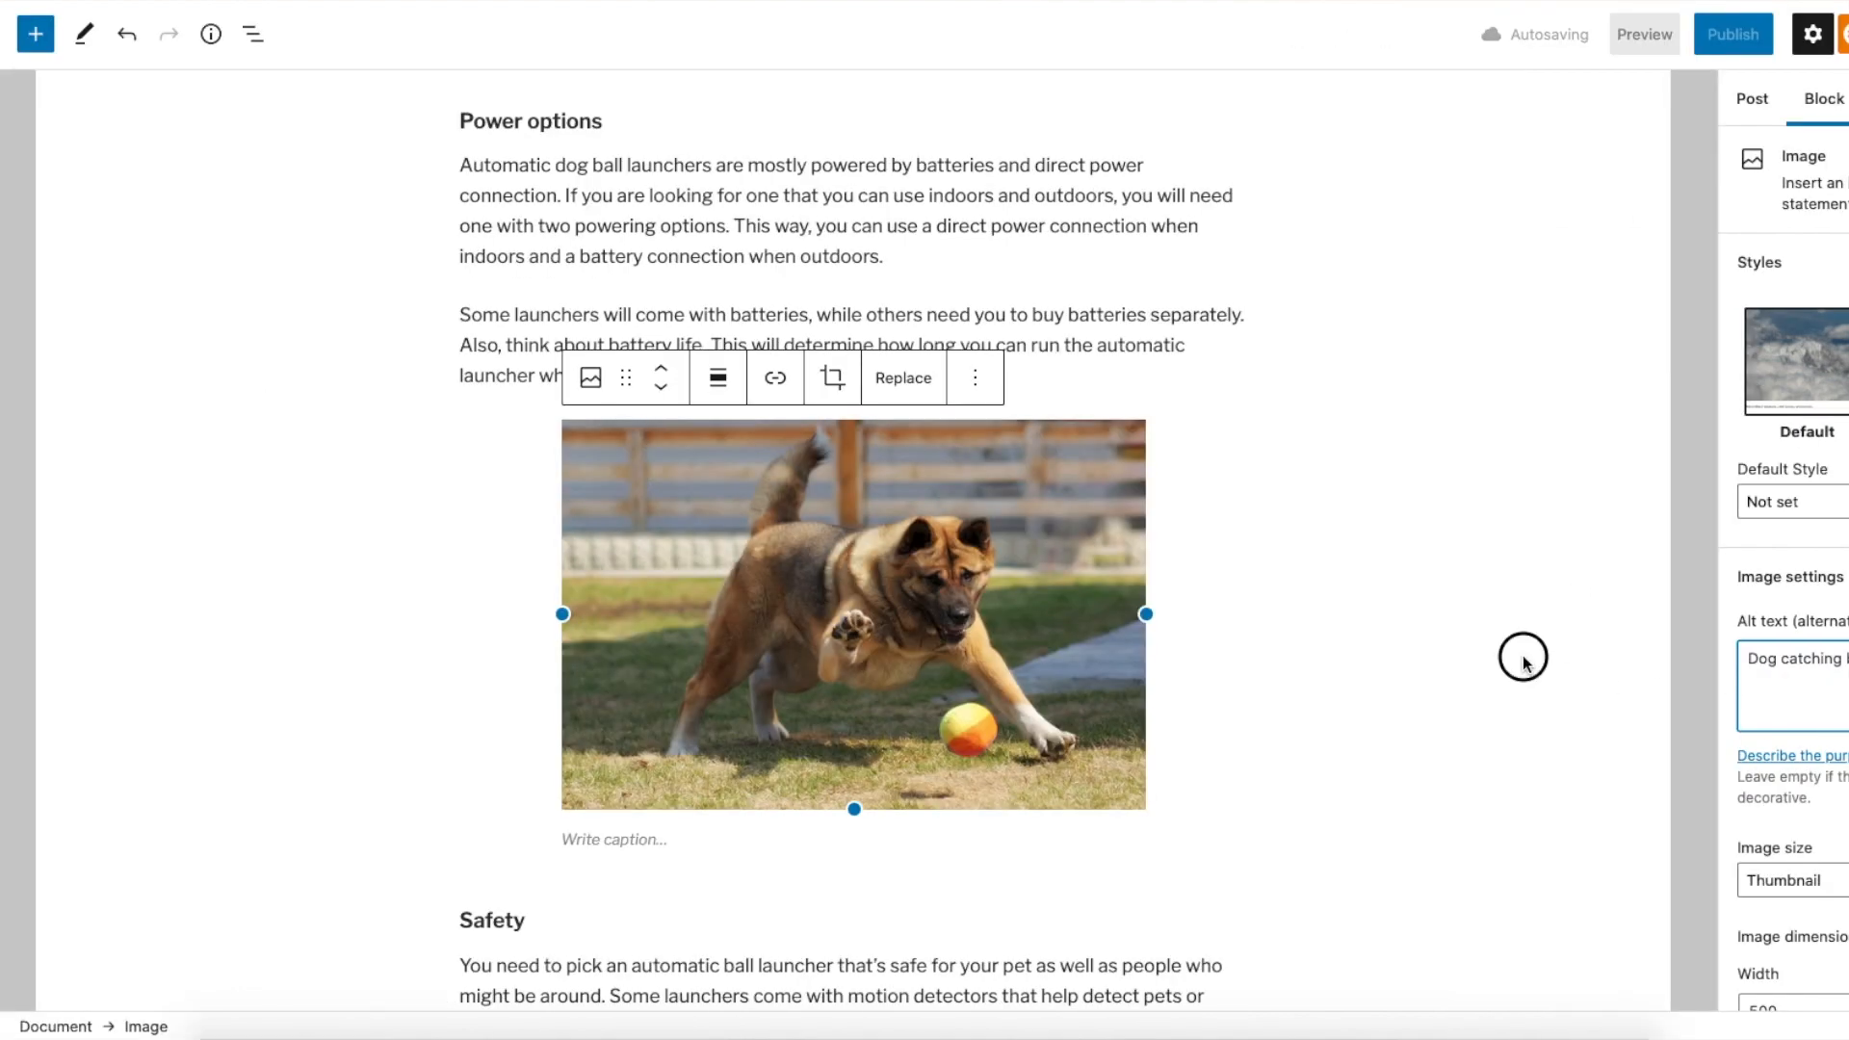
pyautogui.click(984, 656)
# Apply the Rounded style to the dog sequence image under "Think about your dog size"
pyautogui.scroll(-5, 987, 662)
pyautogui.scroll(15, 1180, 660)
pyautogui.click(868, 488)
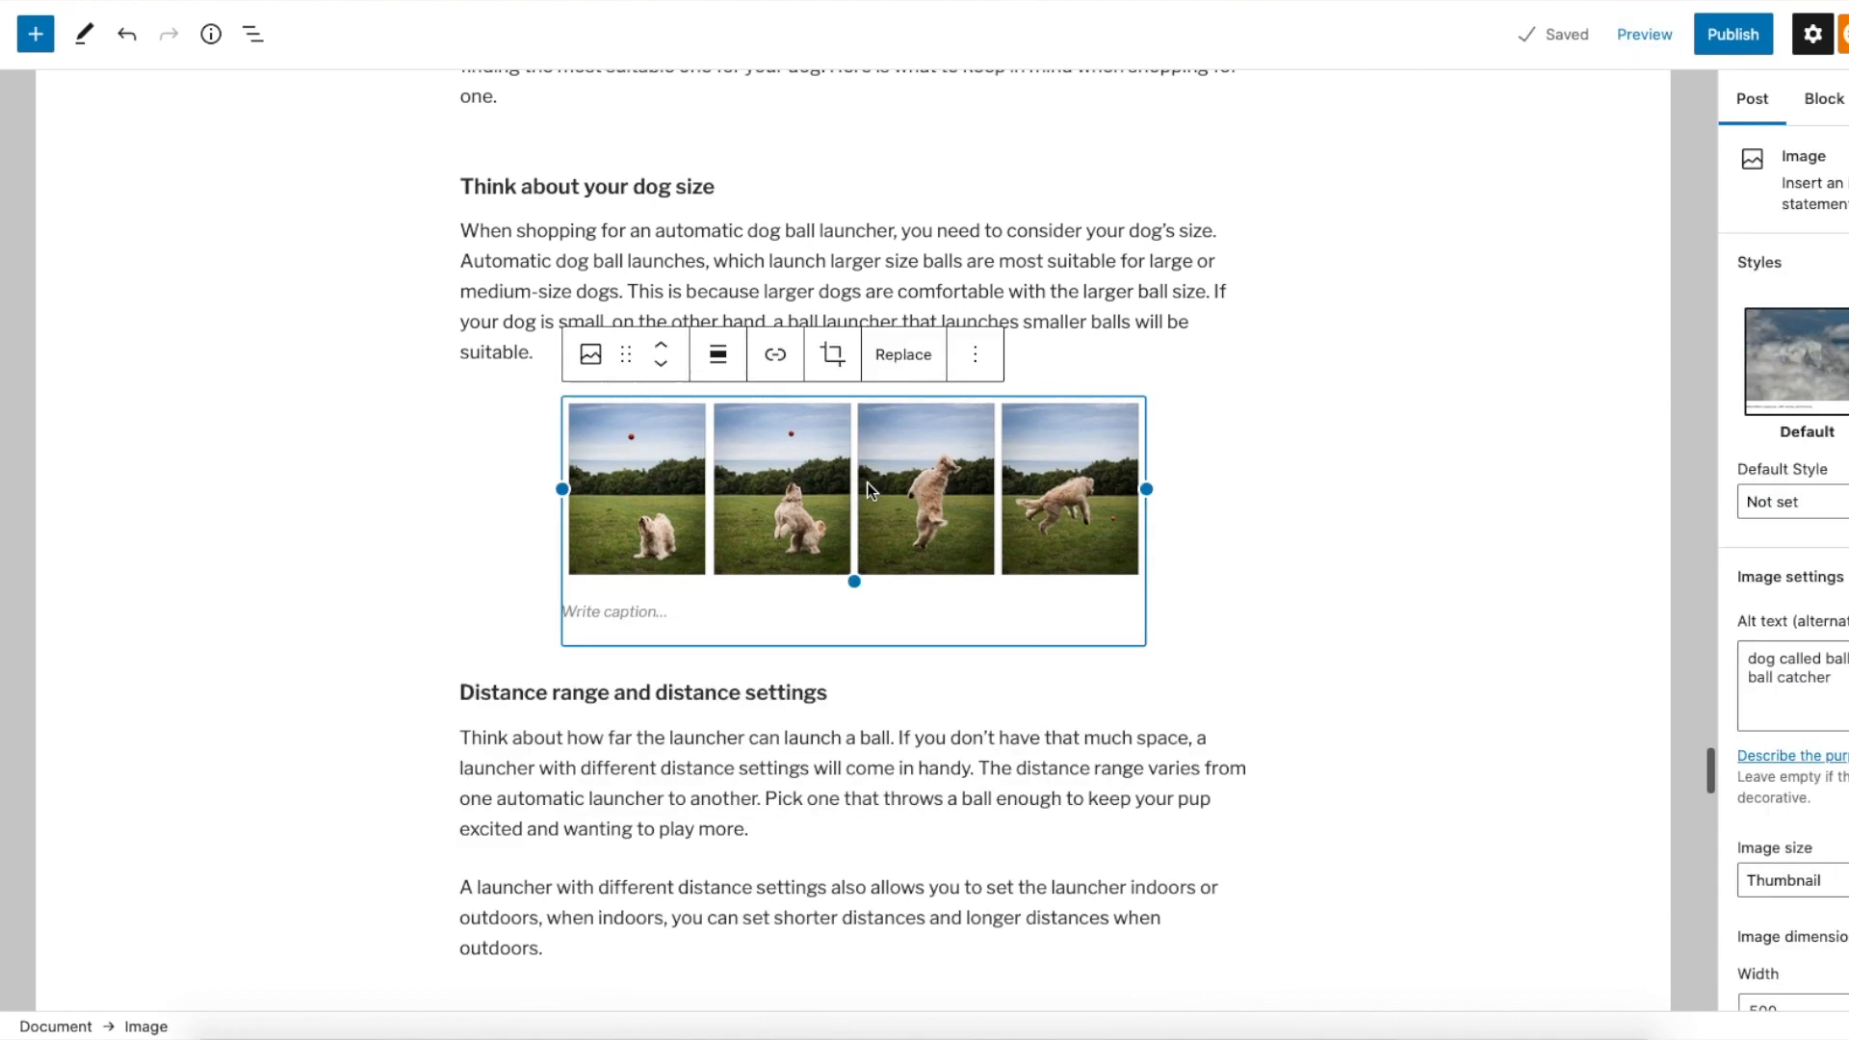
pyautogui.click(1848, 362)
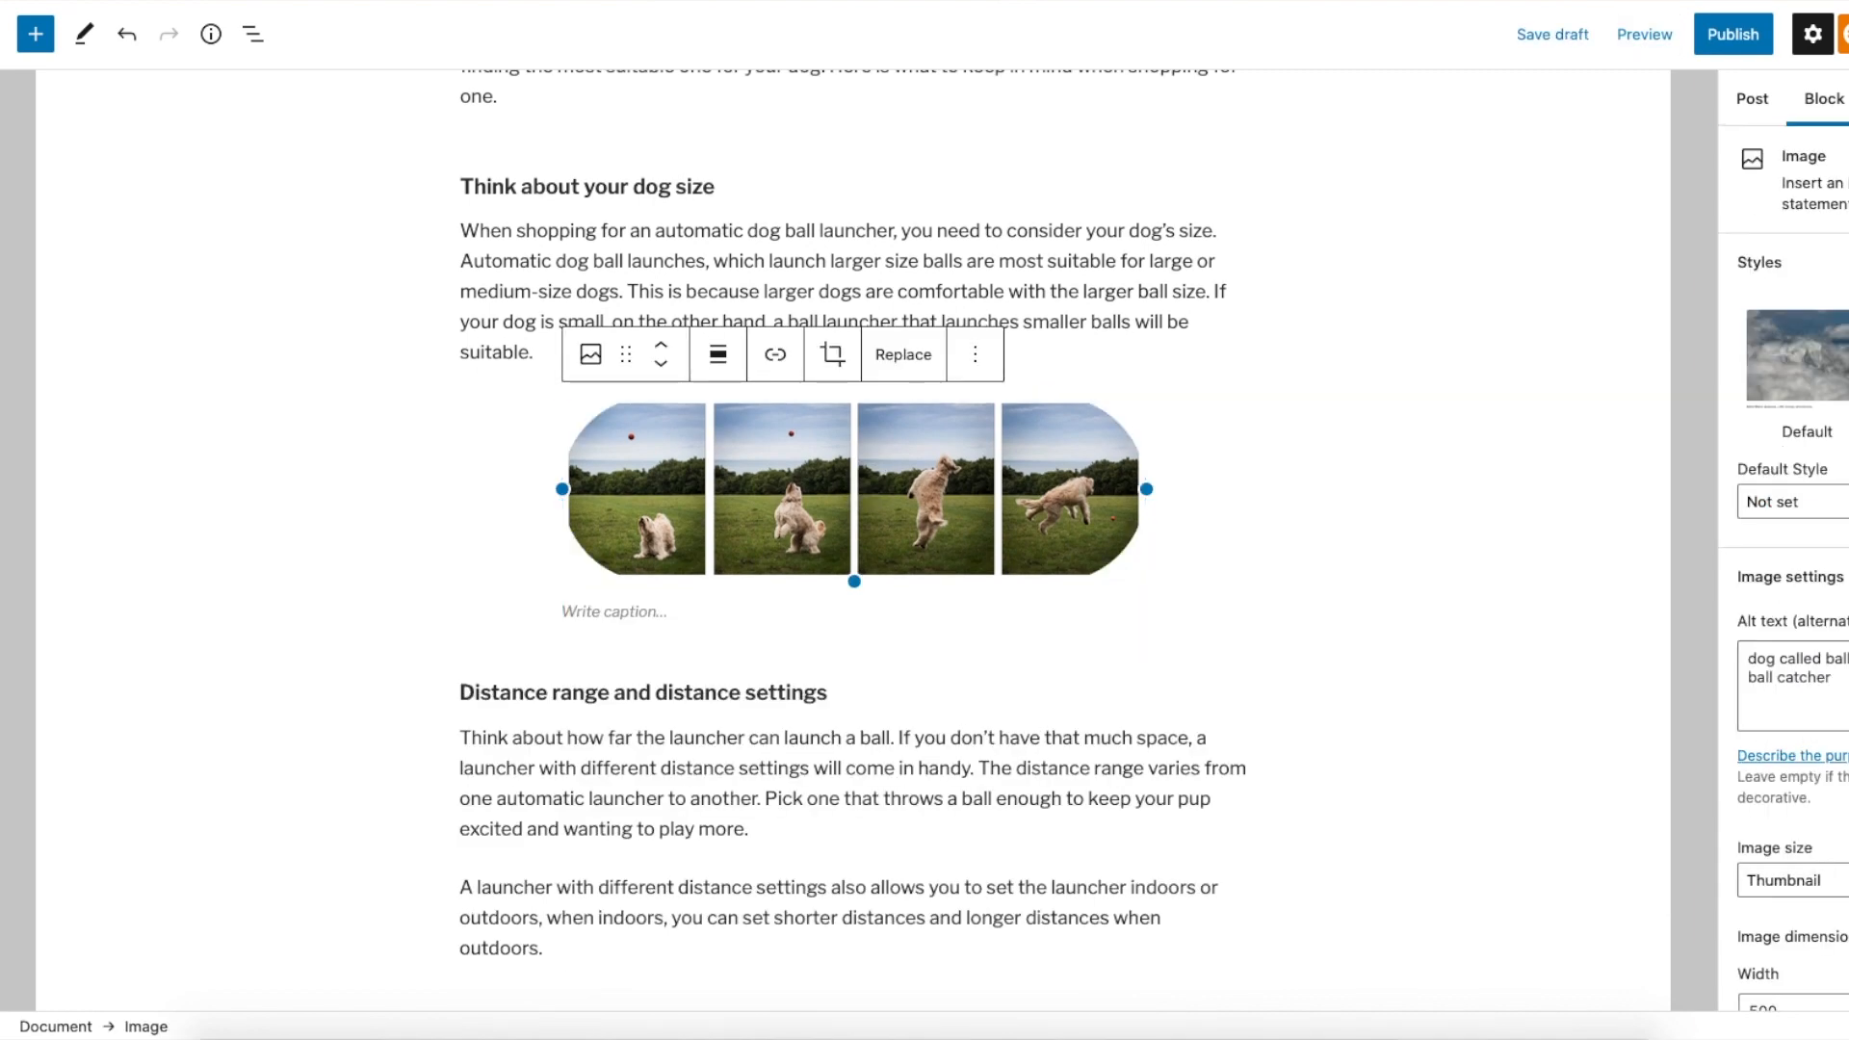
# Apply the Rounded style to the image of the dog with the ball in the "Power options" section
pyautogui.click(1402, 638)
pyautogui.scroll(-10, 1402, 638)
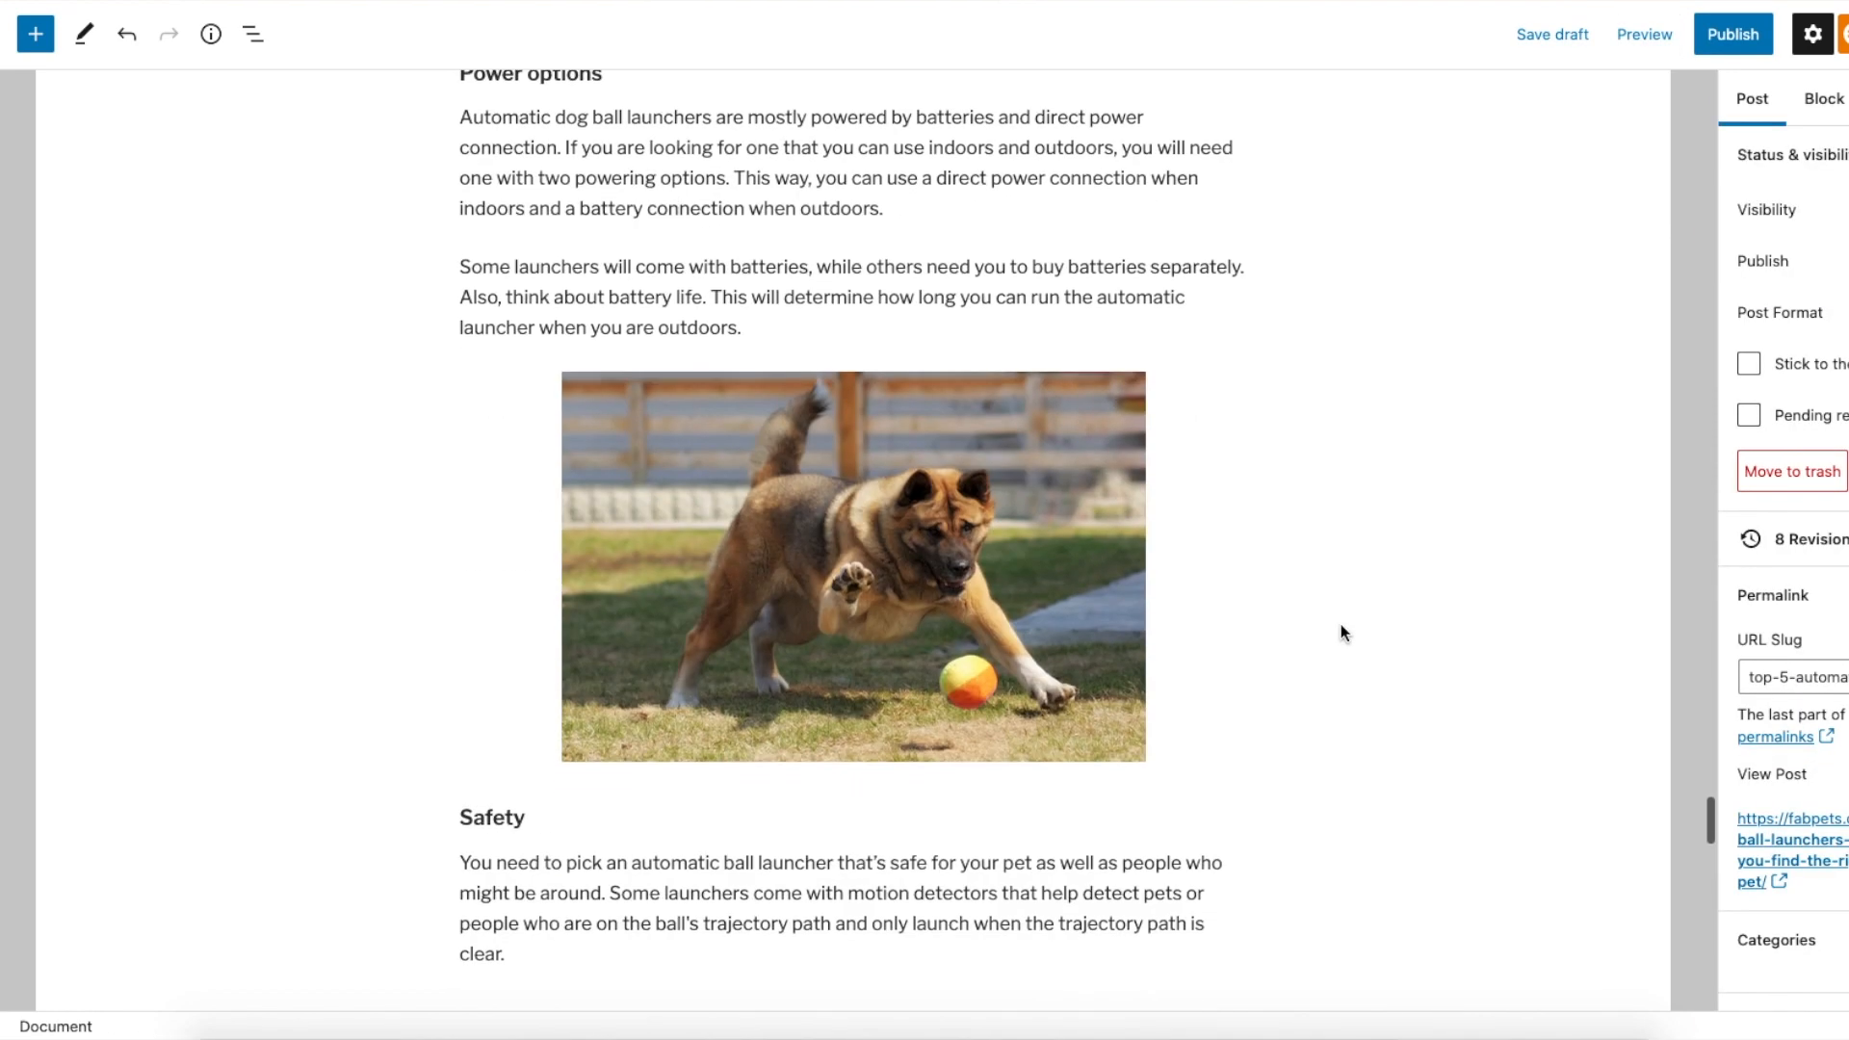
pyautogui.click(1040, 545)
pyautogui.click(1768, 343)
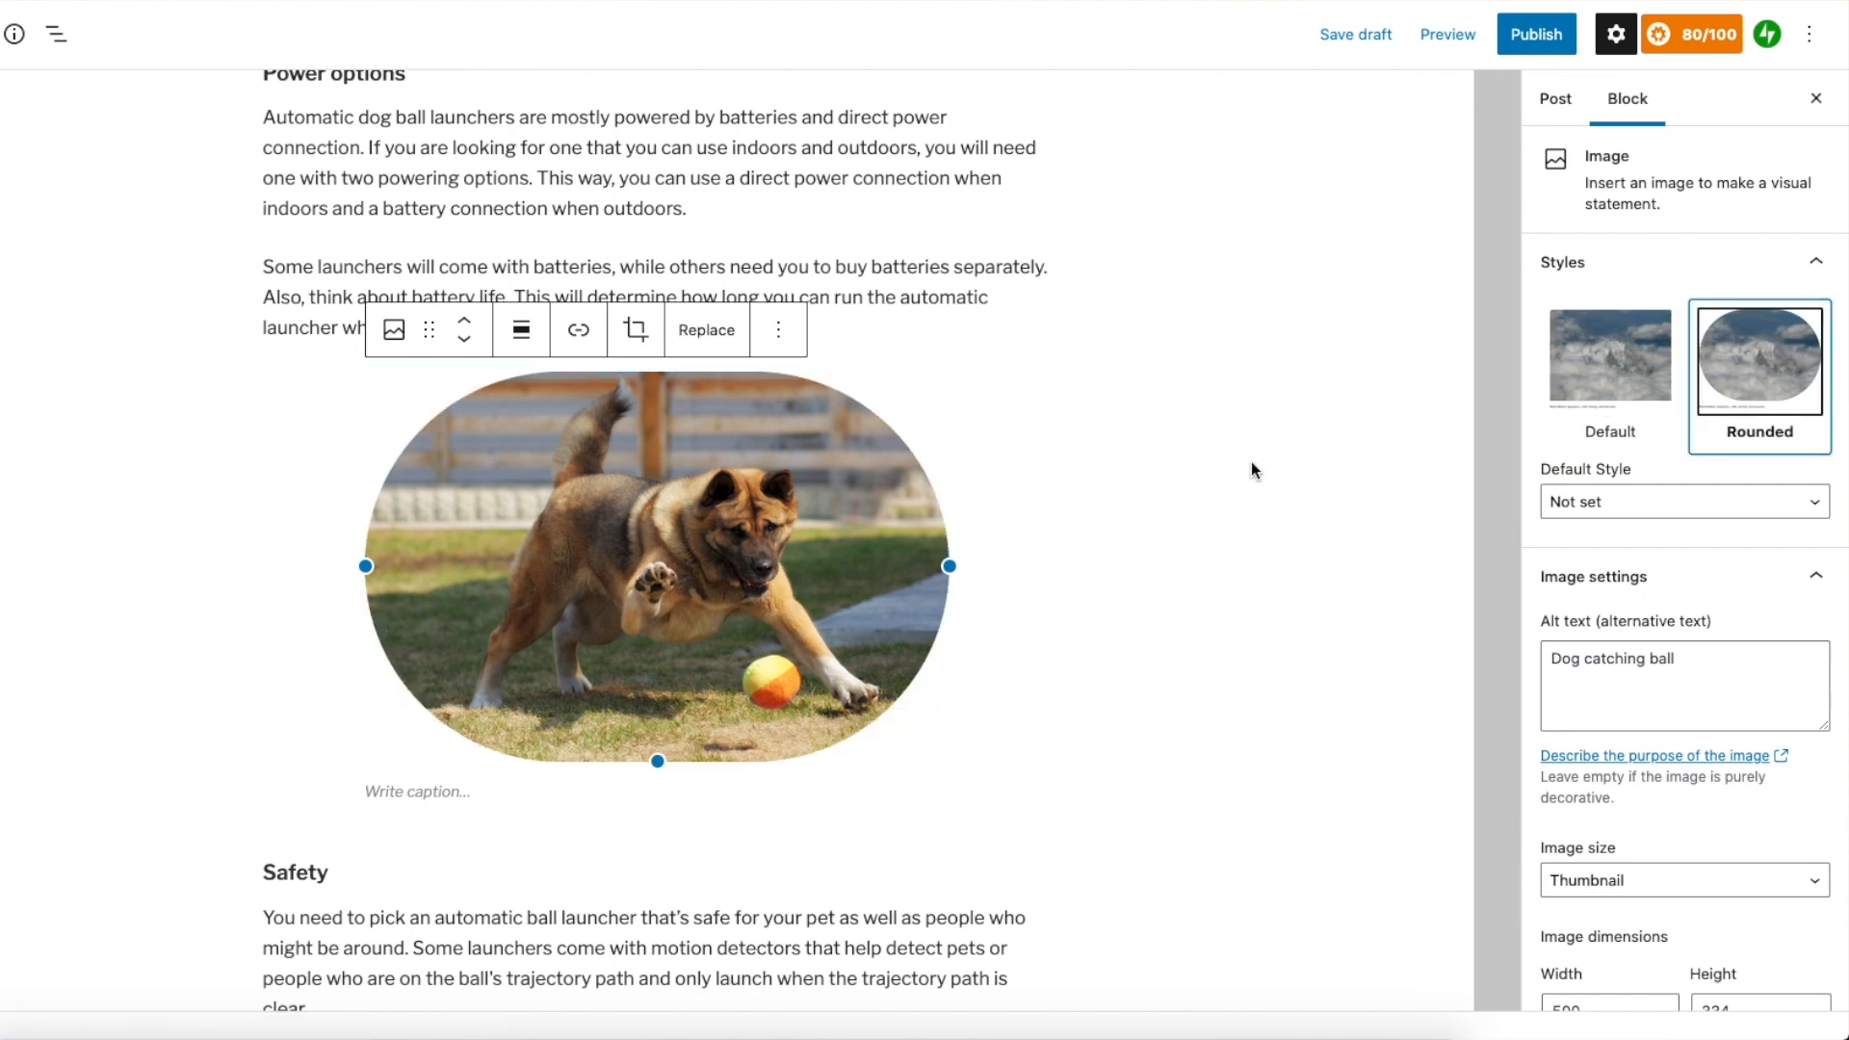
pyautogui.click(1230, 494)
# Look over the rest of the post, save the draft and preview it in a new tab
pyautogui.scroll(-5, 992, 532)
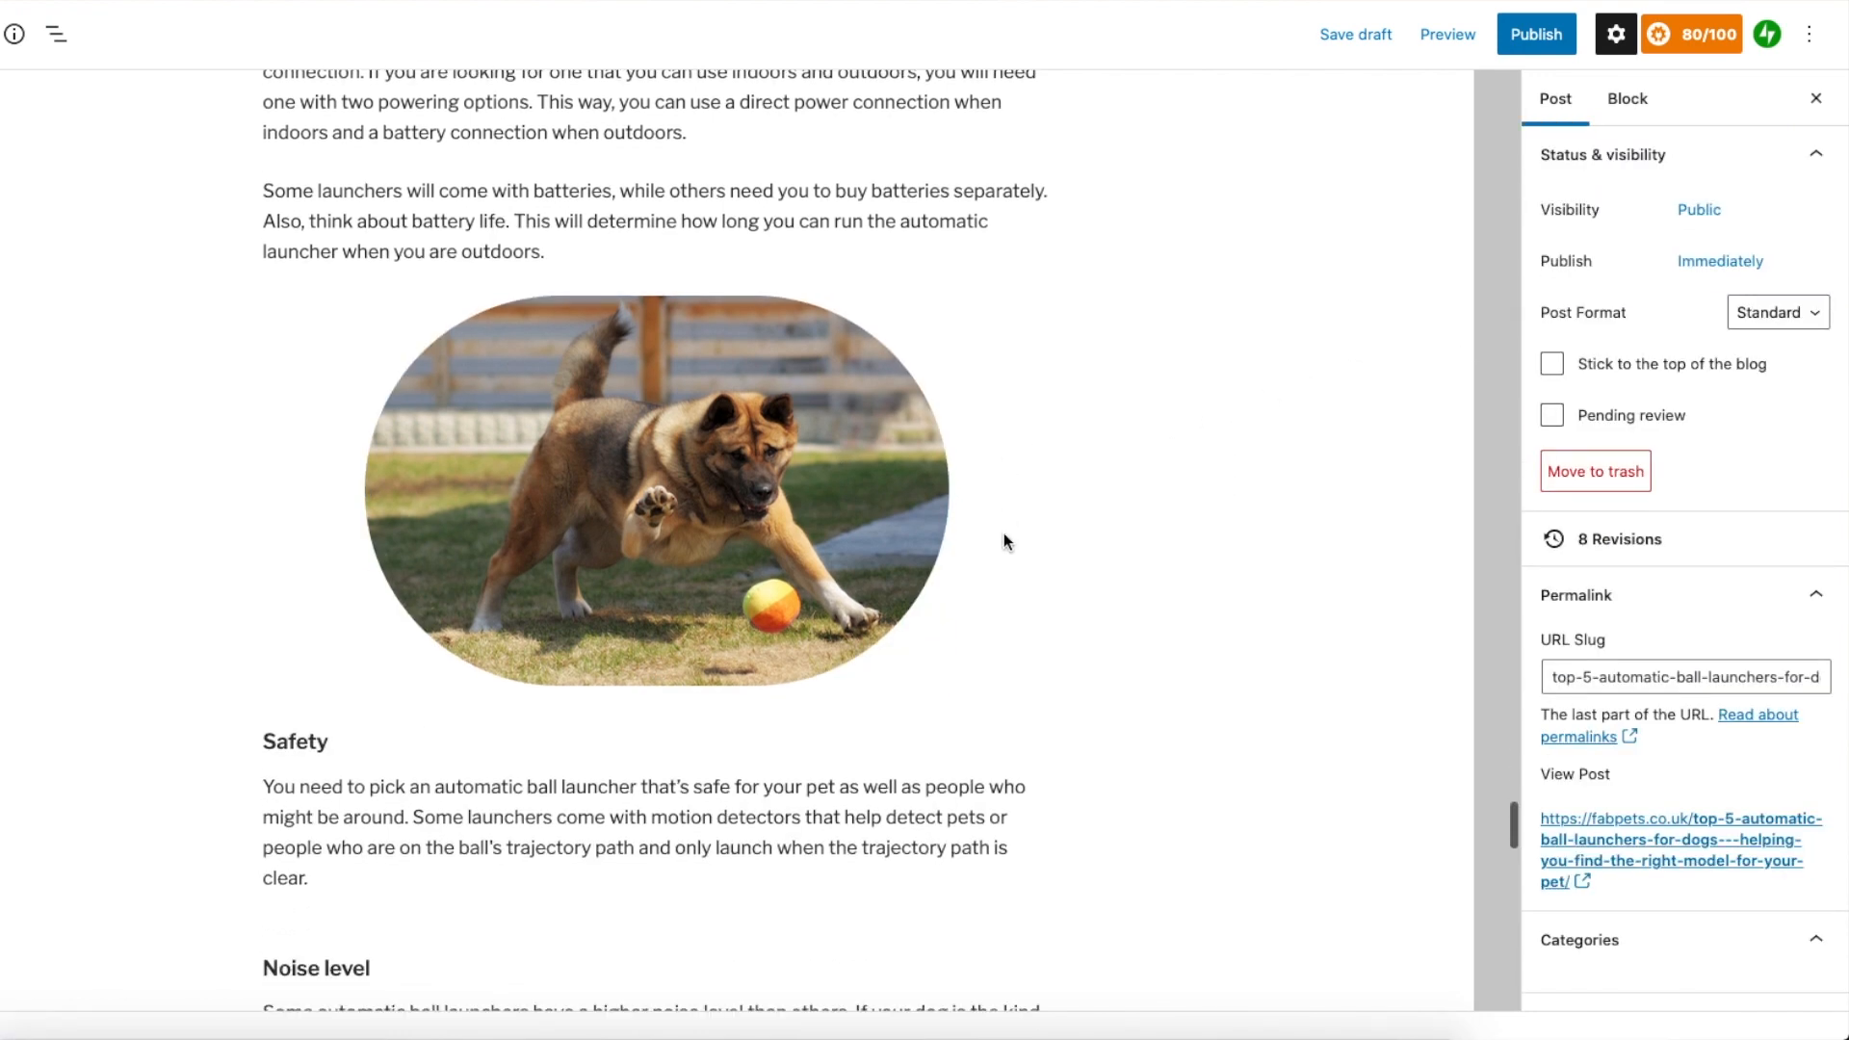
pyautogui.scroll(-7, 1081, 592)
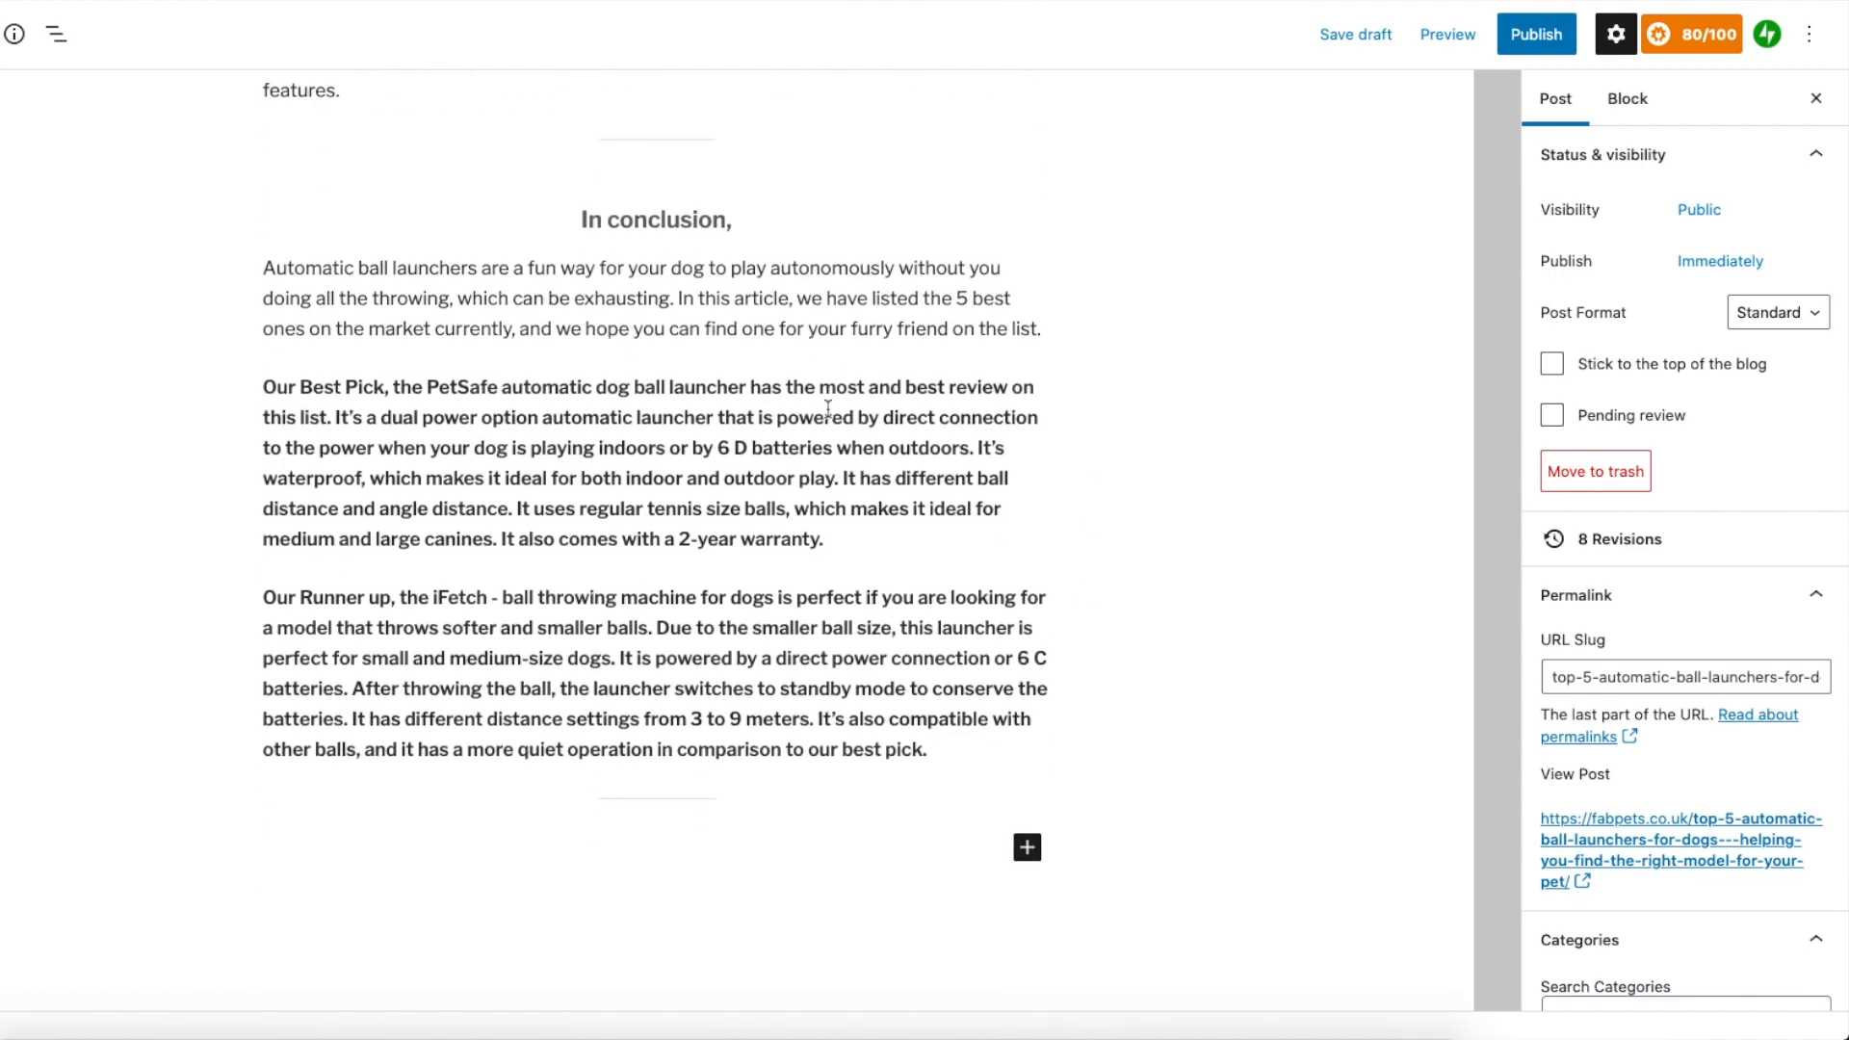
pyautogui.scroll(-2, 828, 541)
pyautogui.scroll(20, 828, 541)
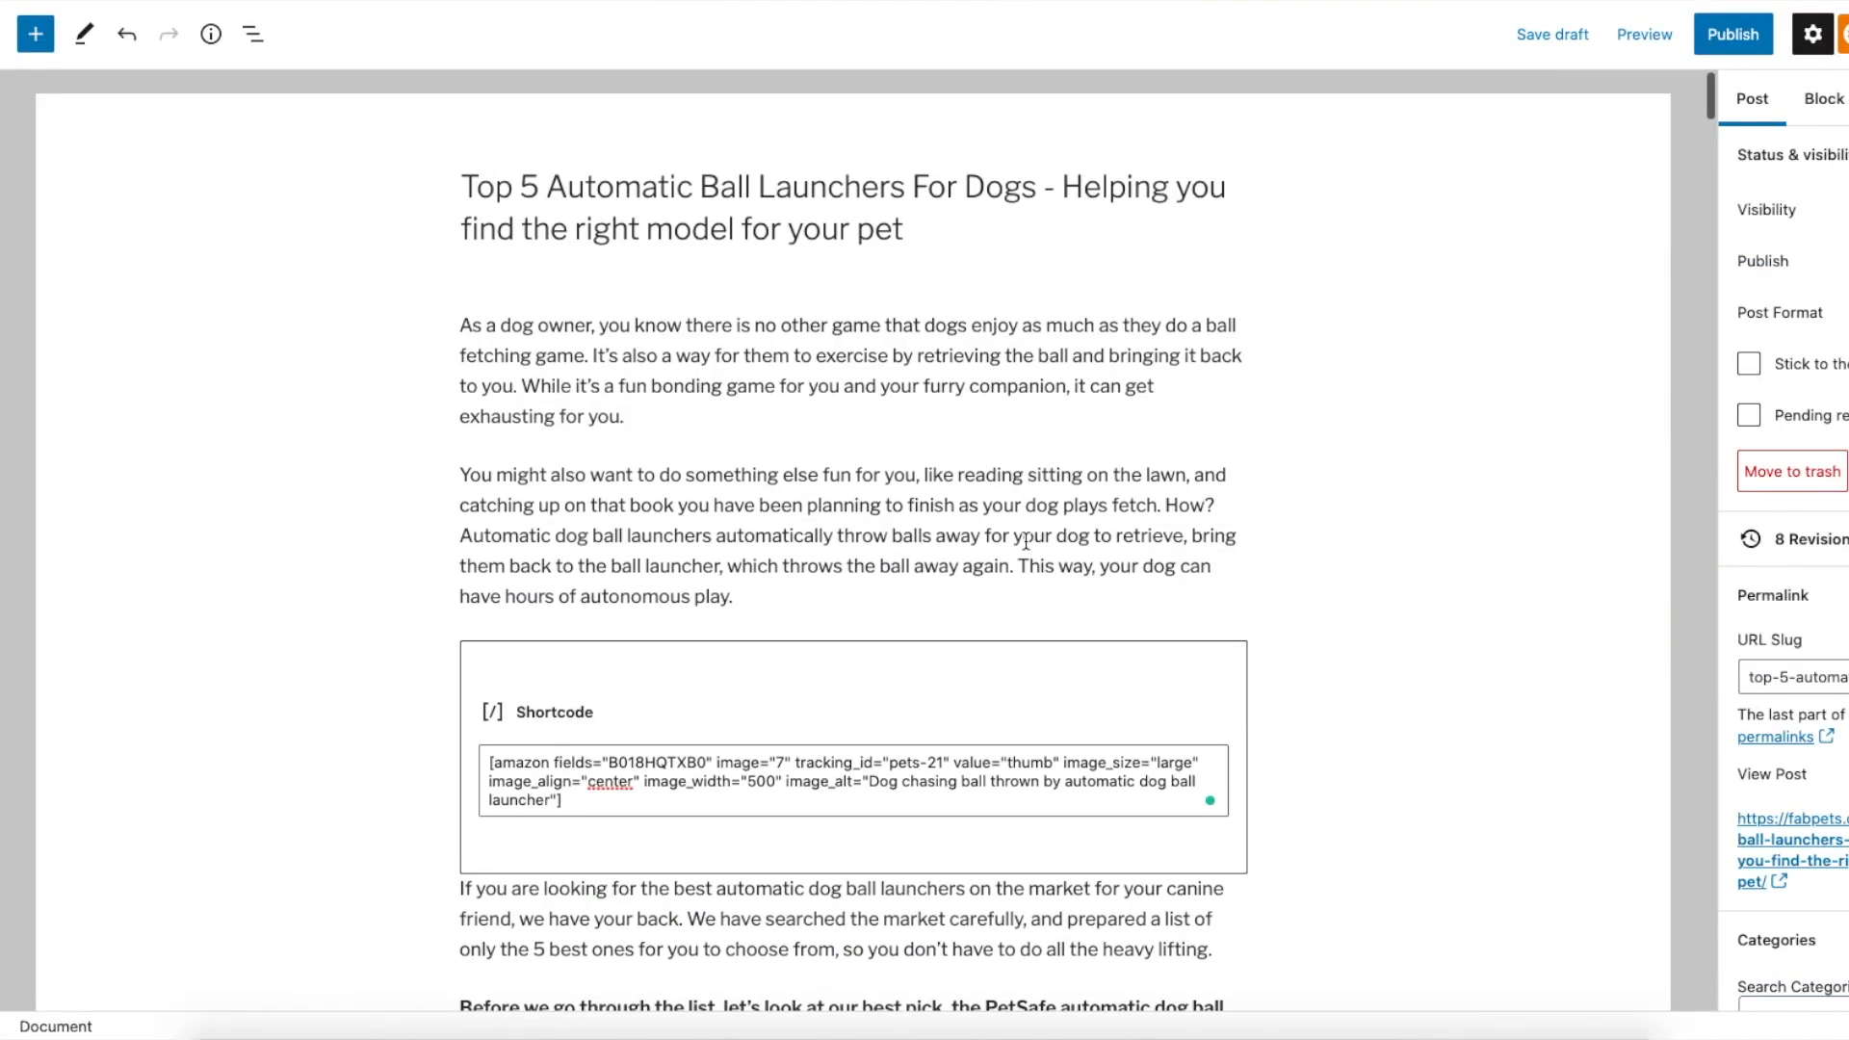
pyautogui.scroll(-10, 1025, 542)
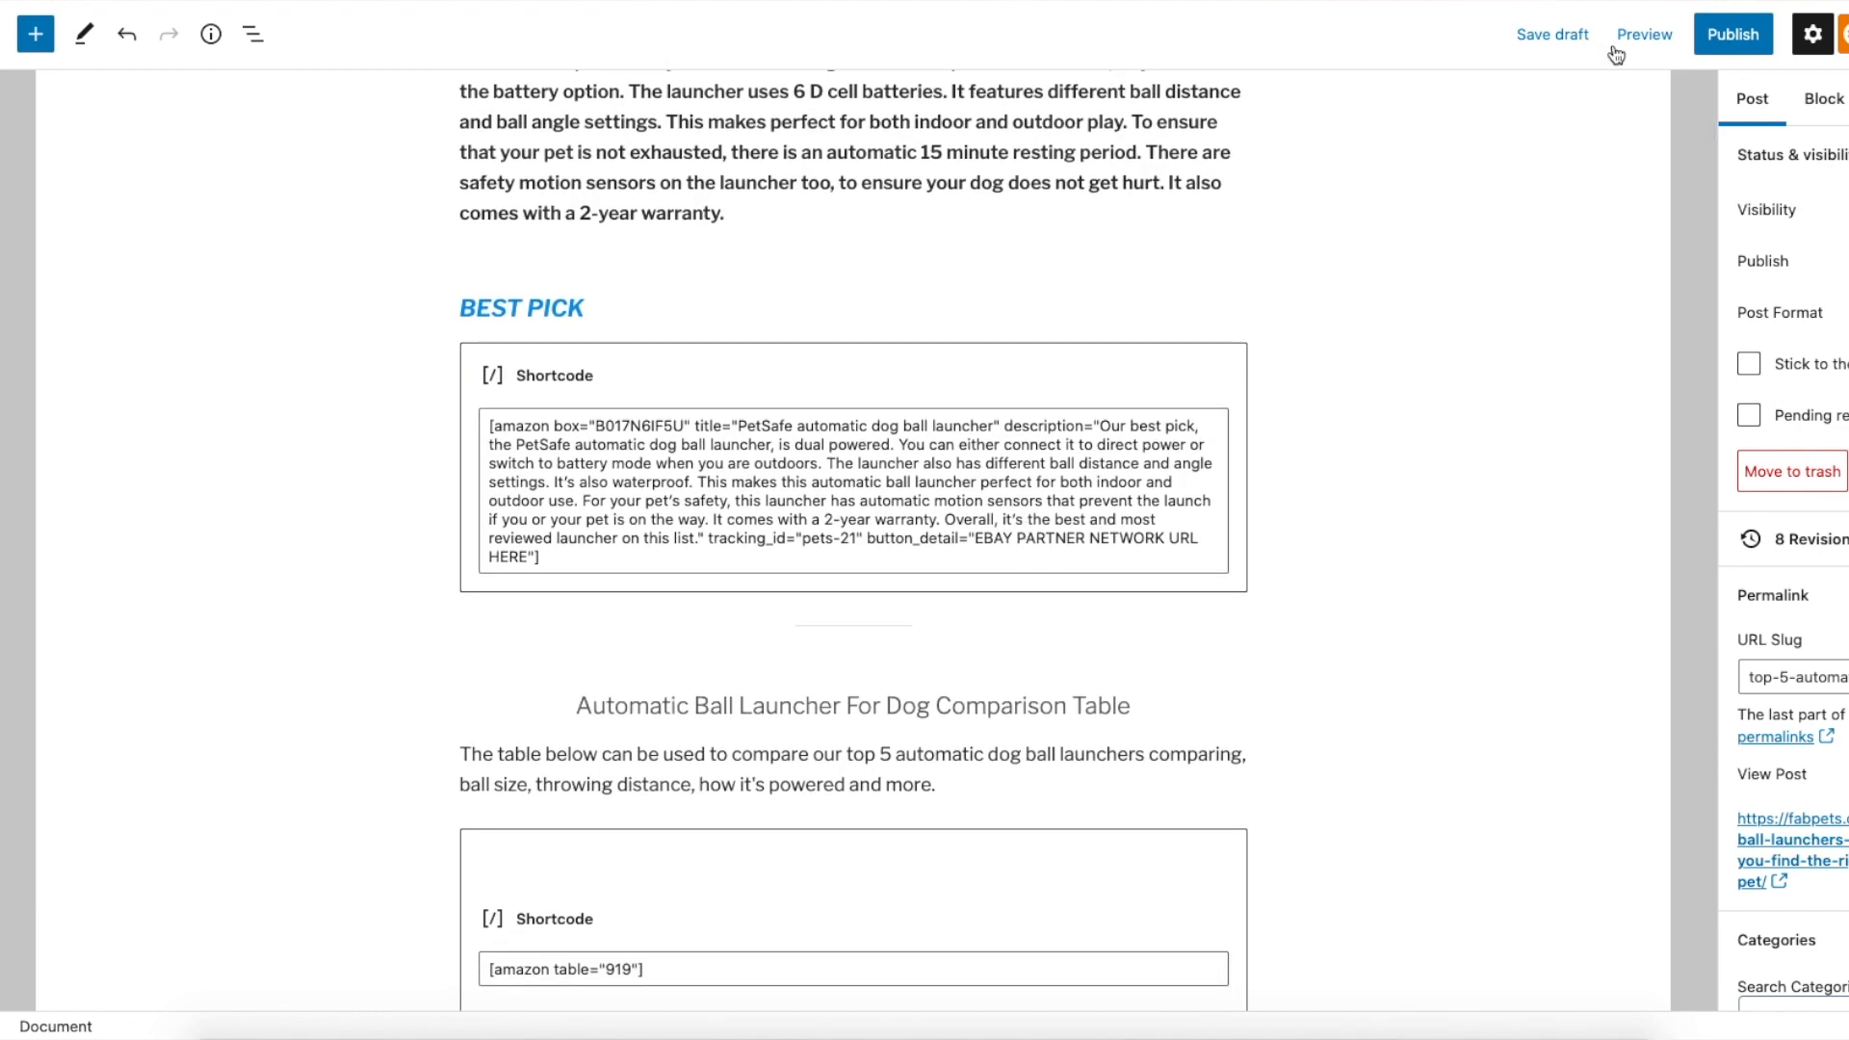
pyautogui.click(1642, 37)
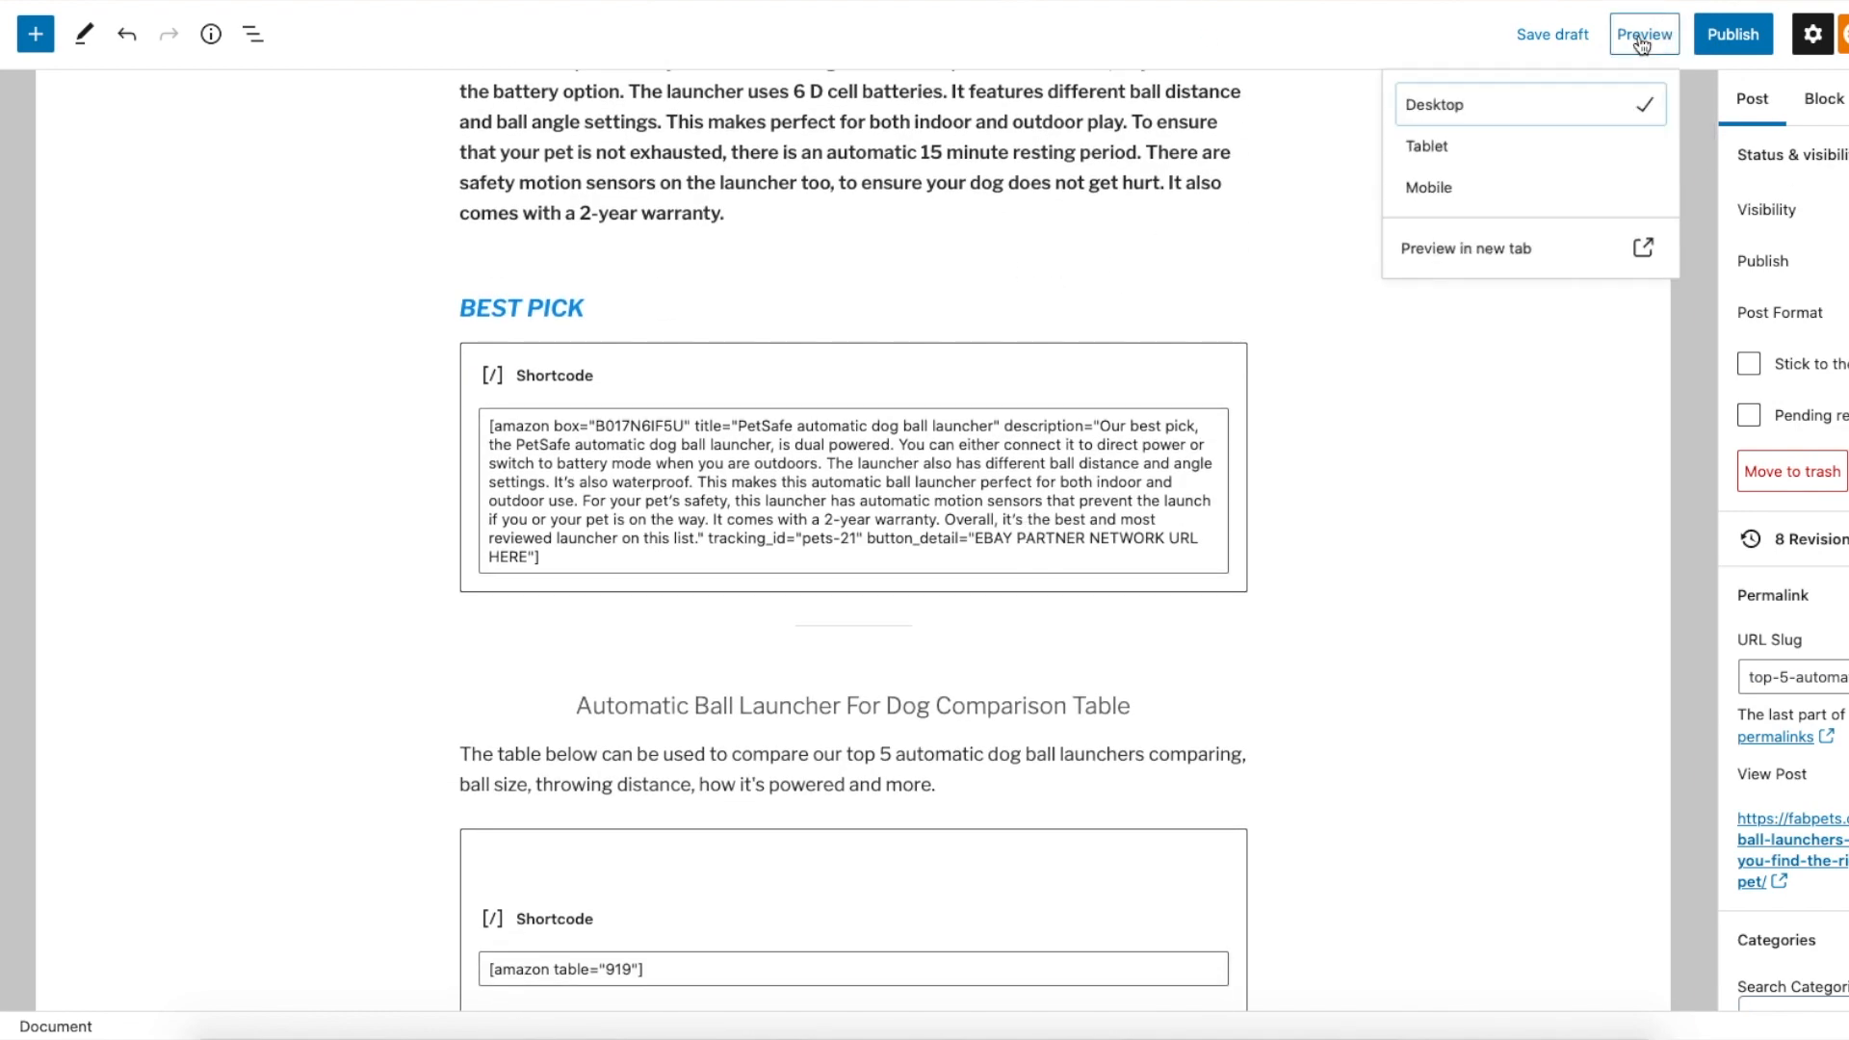
pyautogui.click(1197, 269)
pyautogui.click(1555, 36)
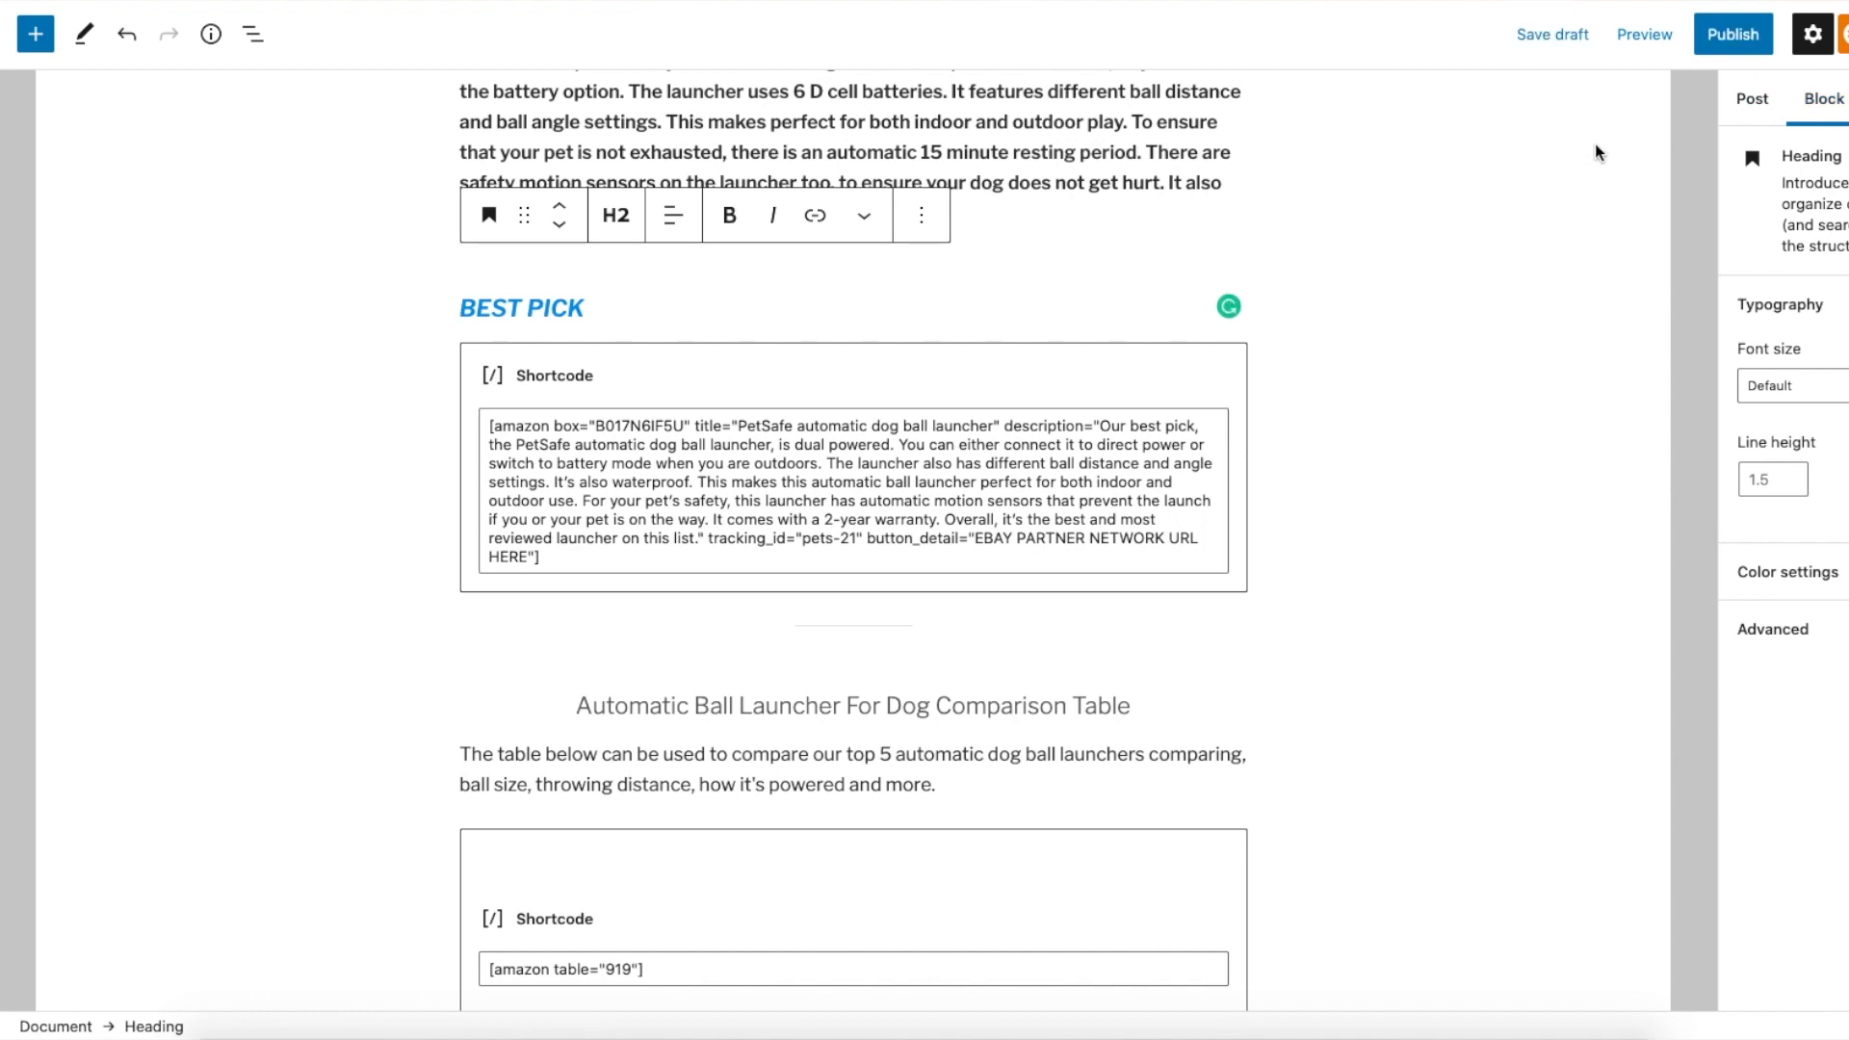
pyautogui.click(1642, 39)
pyautogui.click(1498, 249)
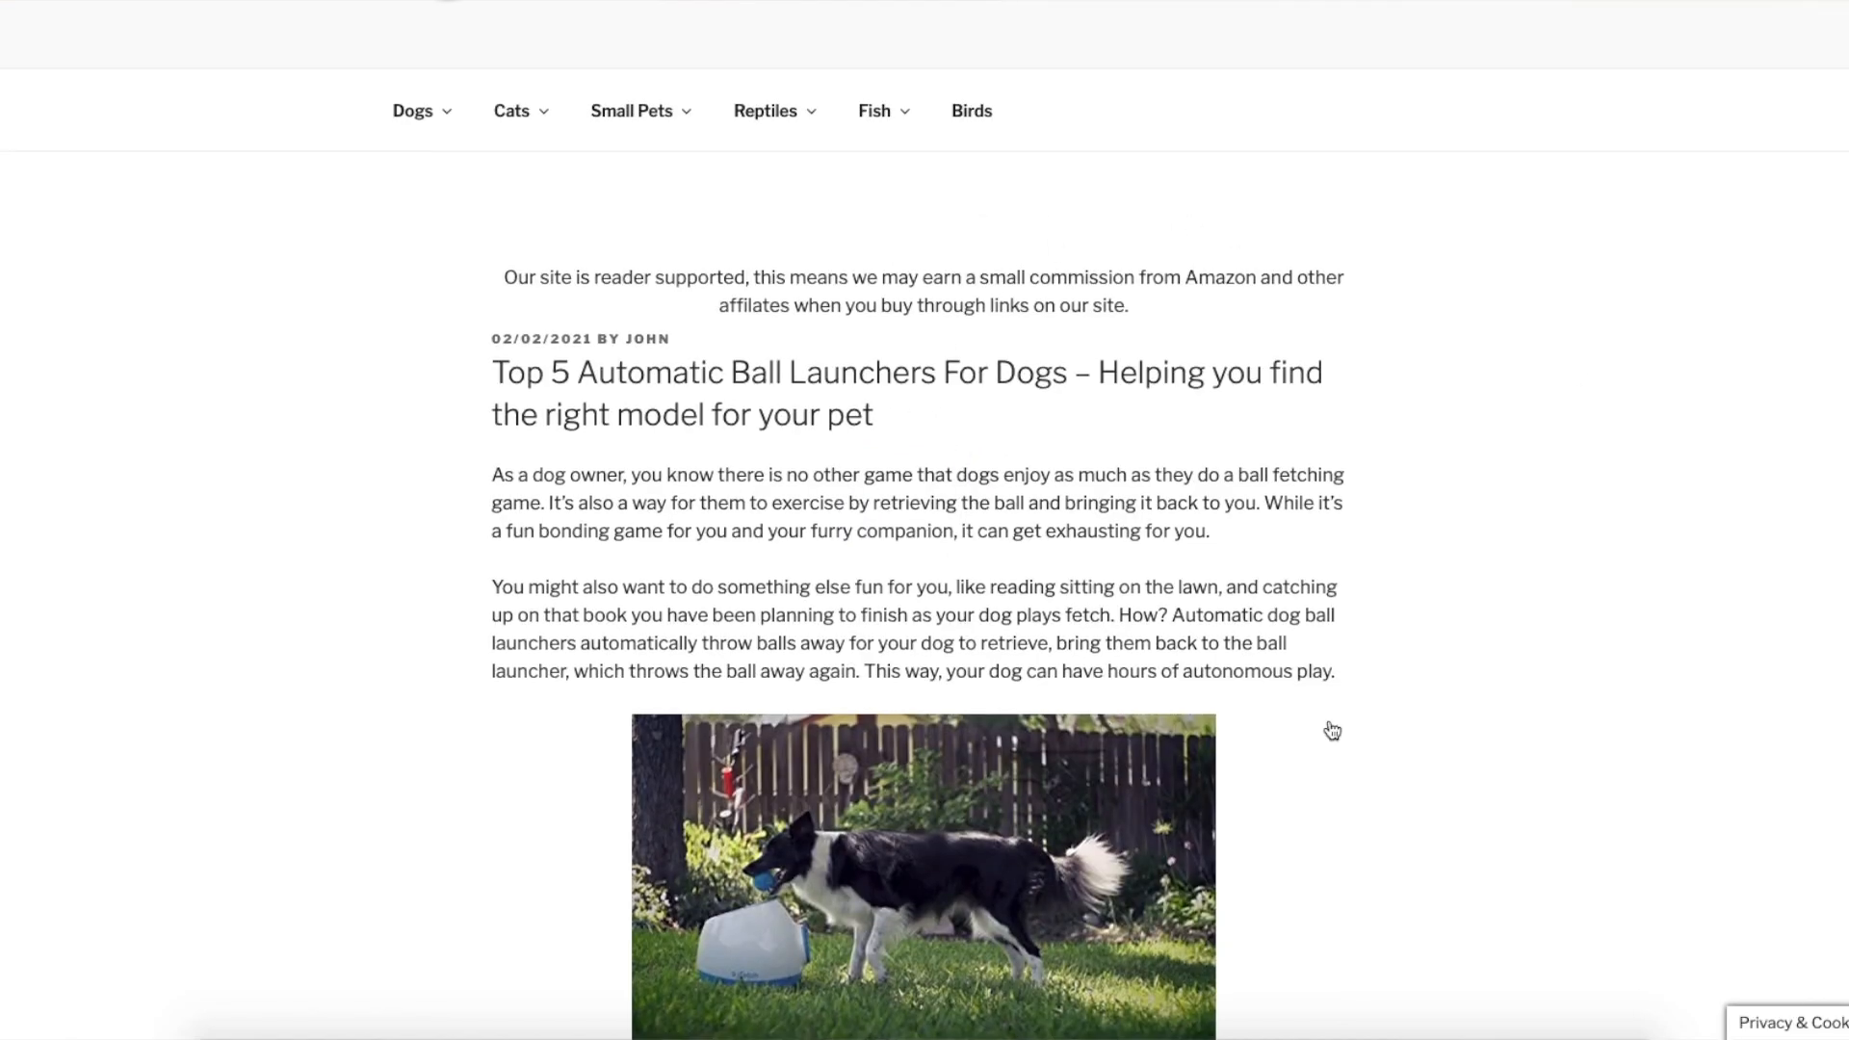
# Check the affiliate disclosure, introduction, dog image and BEST PICK product box in the previewed post
pyautogui.scroll(-2, 1136, 513)
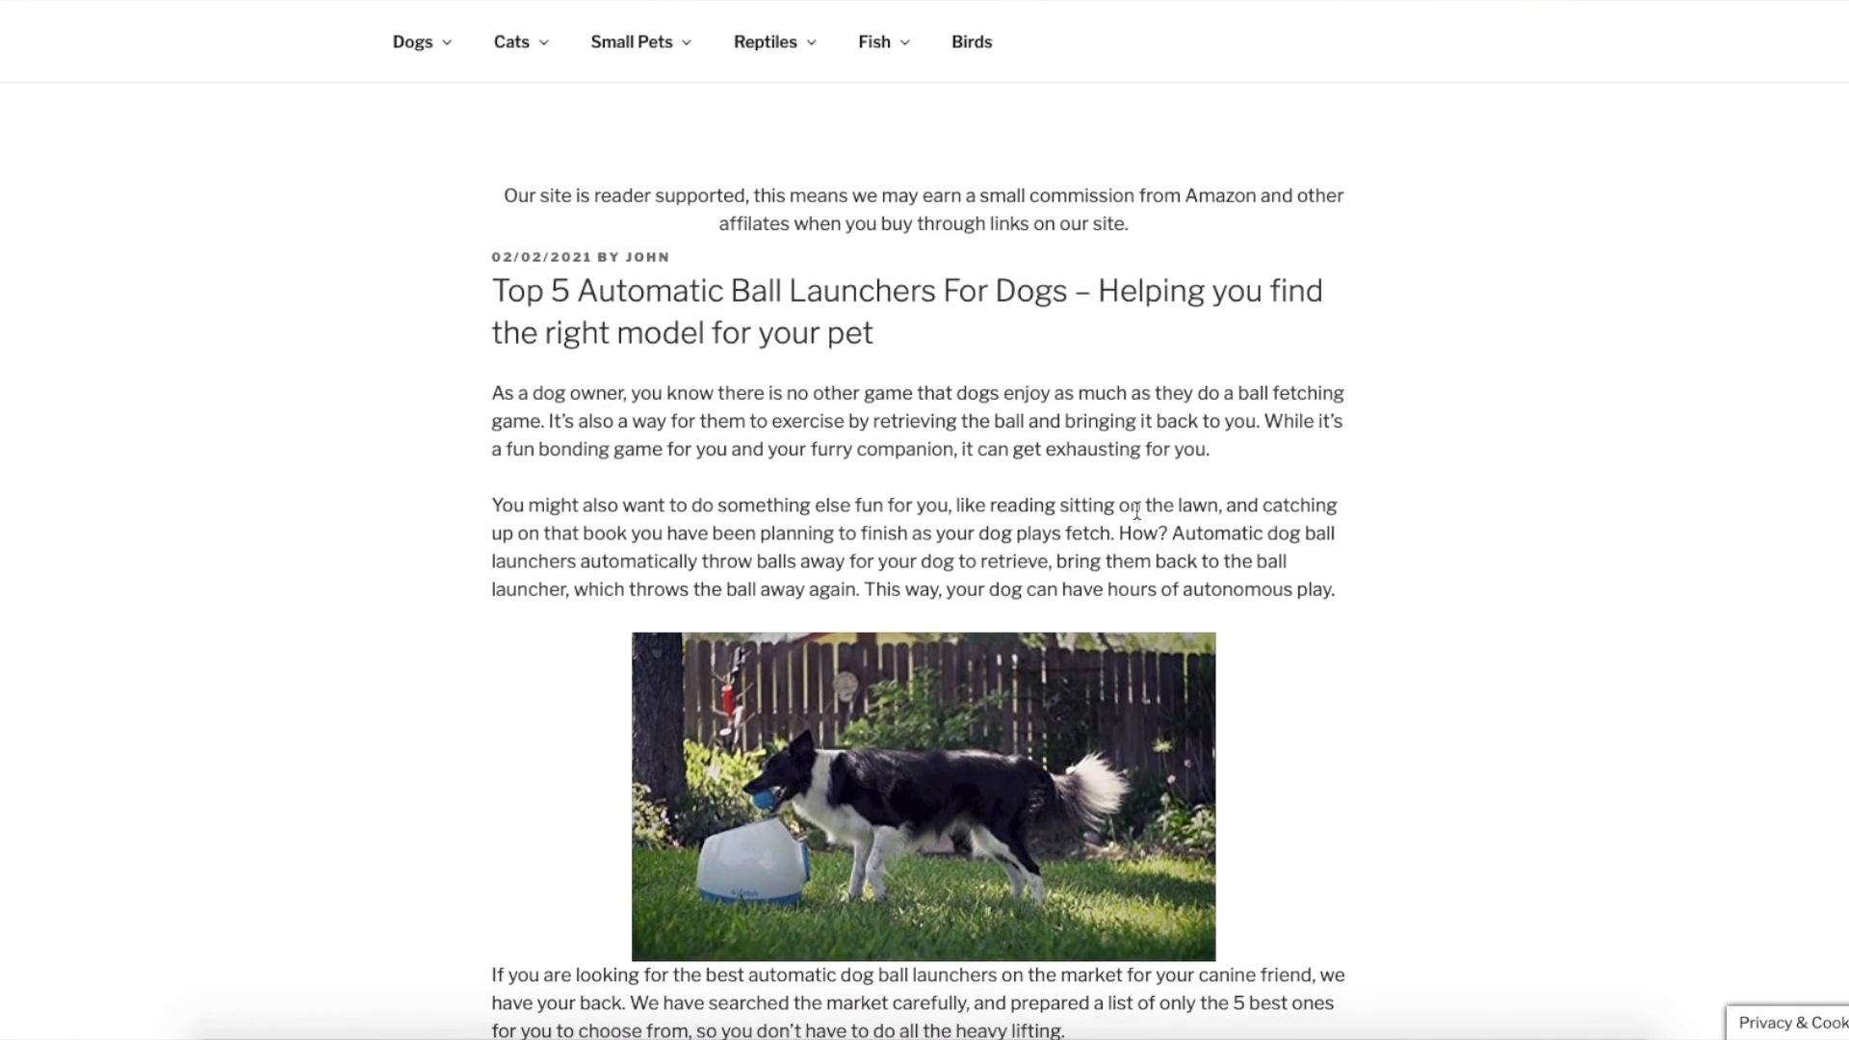
pyautogui.moveTo(496, 133); pyautogui.dragTo(1134, 161)
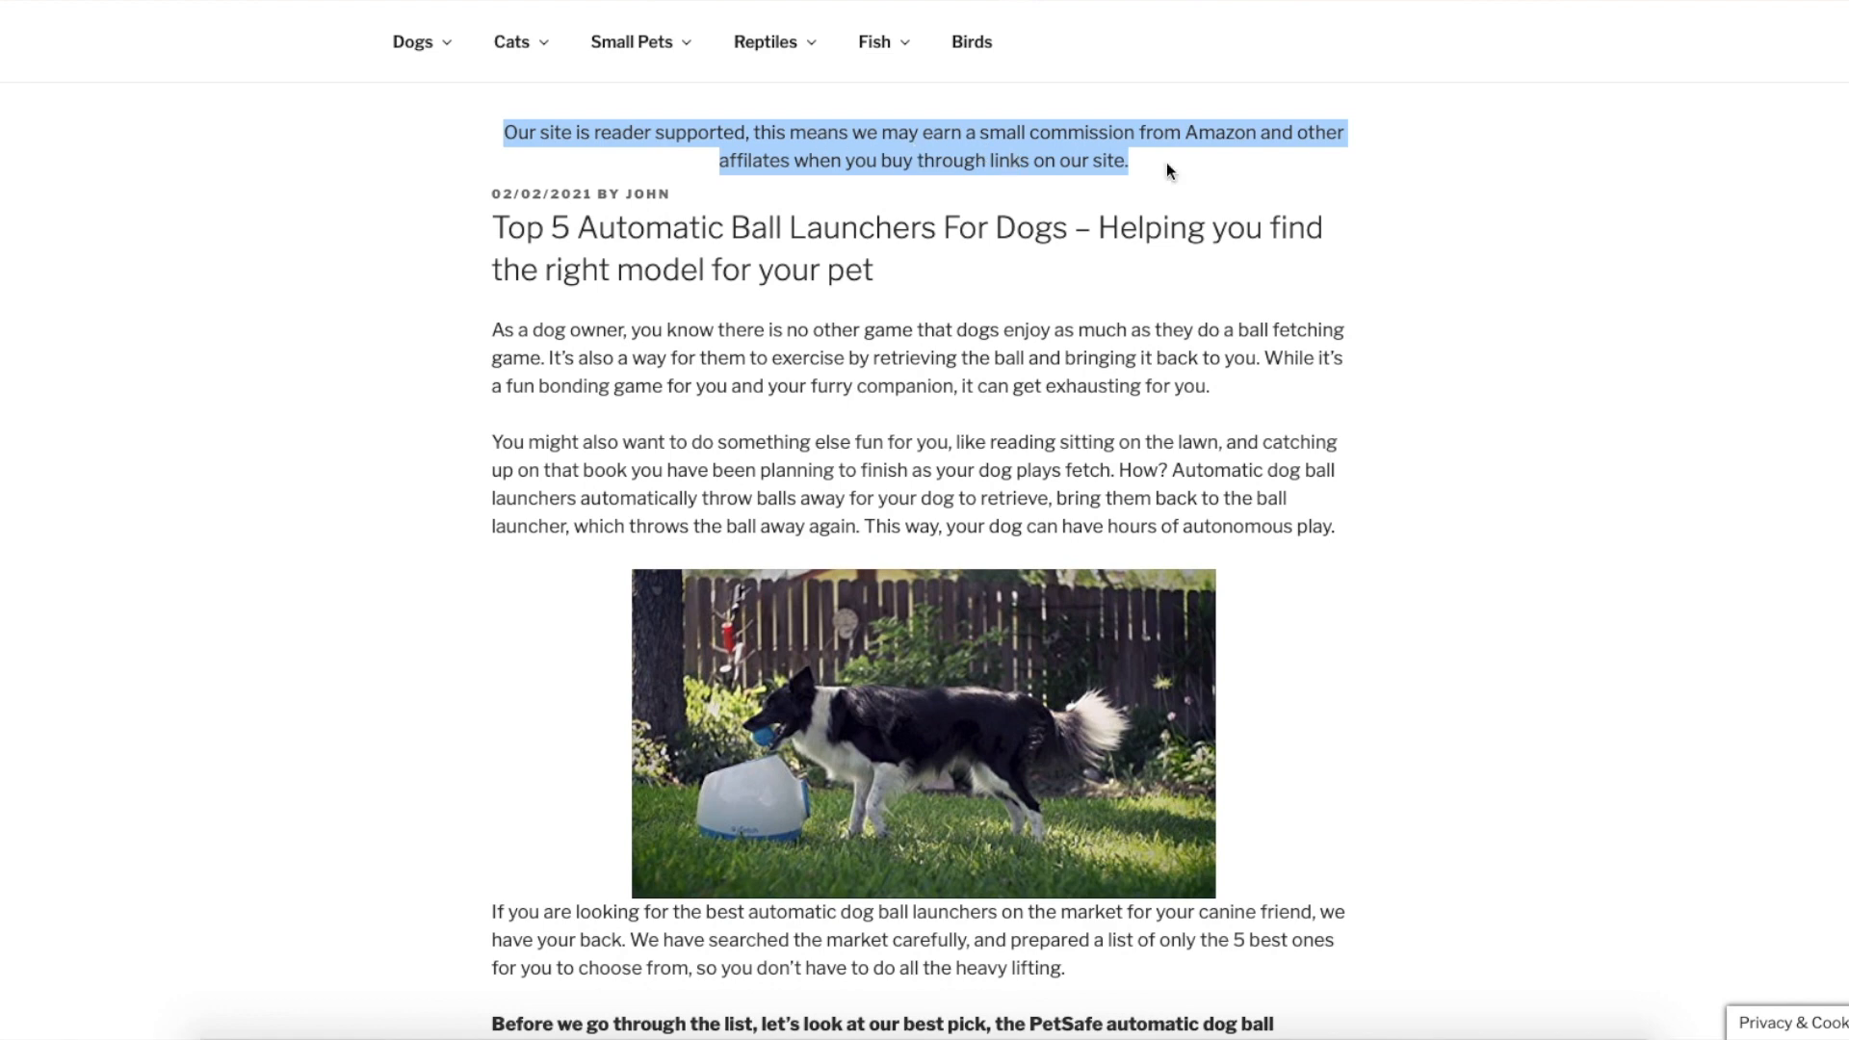
pyautogui.click(1117, 182)
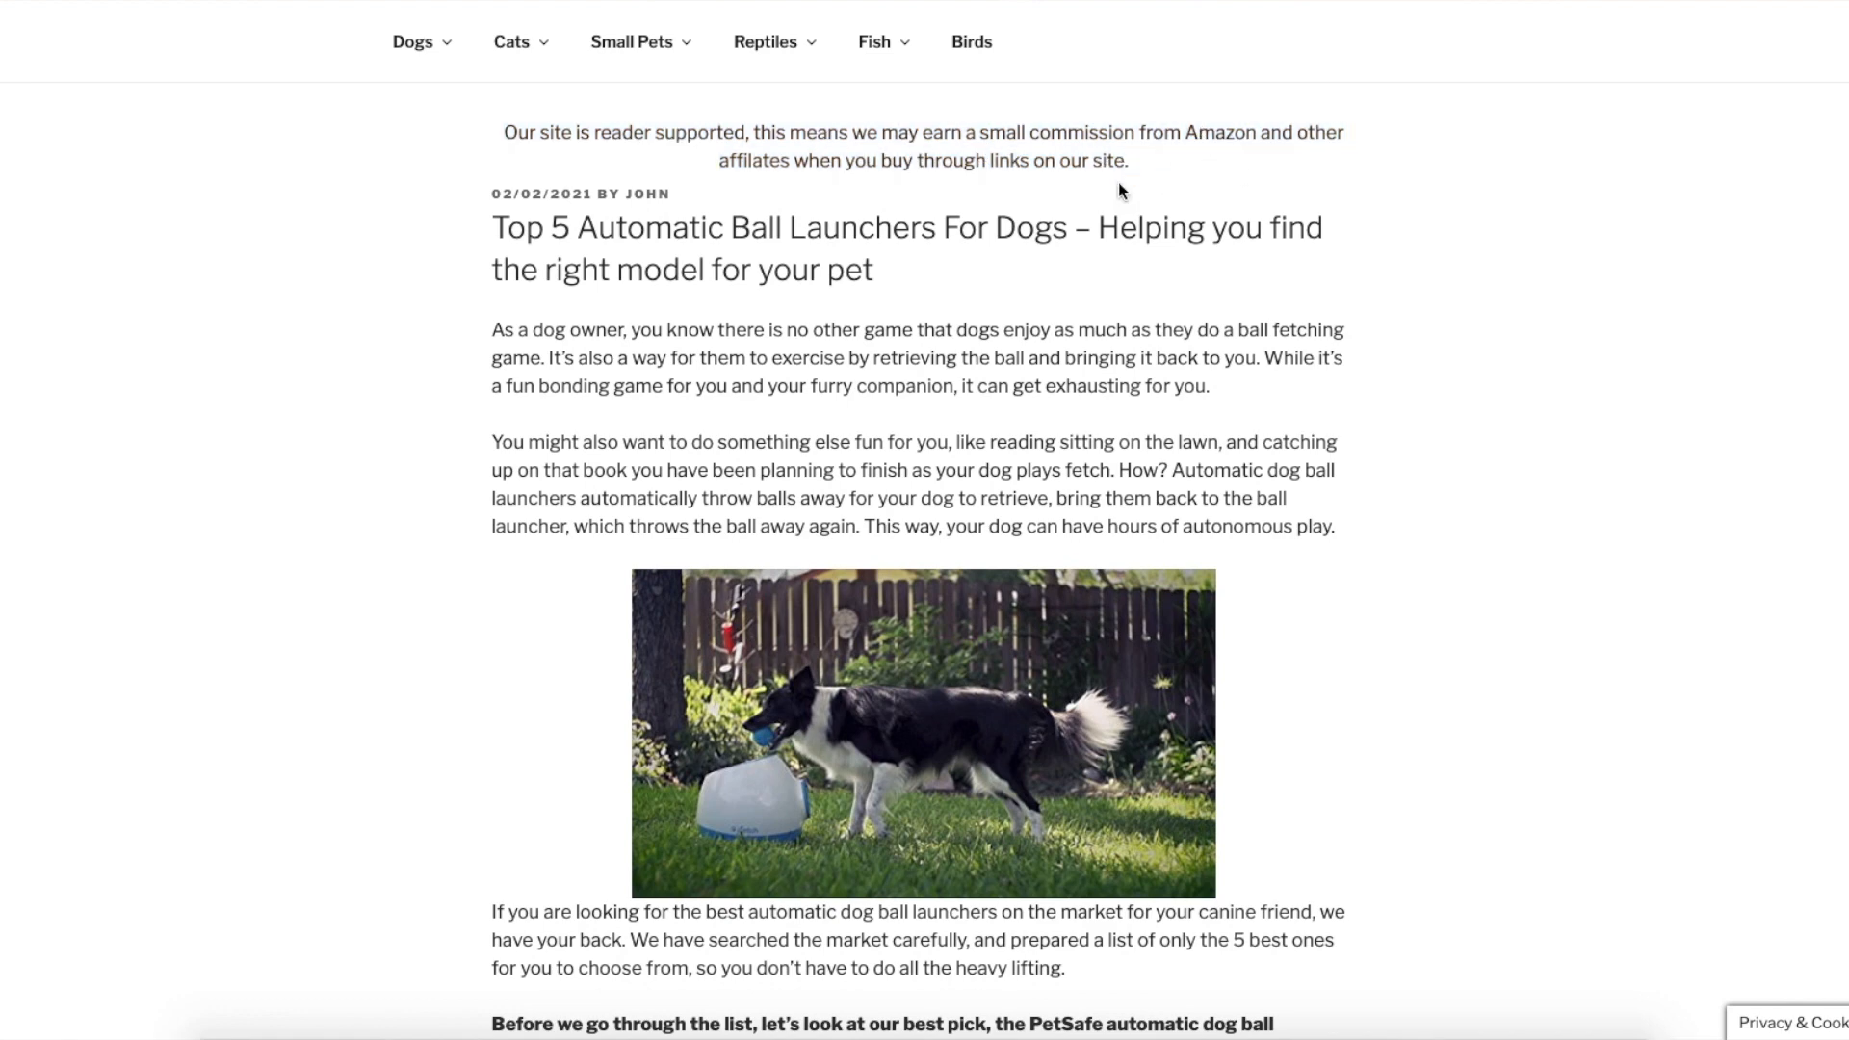
pyautogui.scroll(-2, 1118, 182)
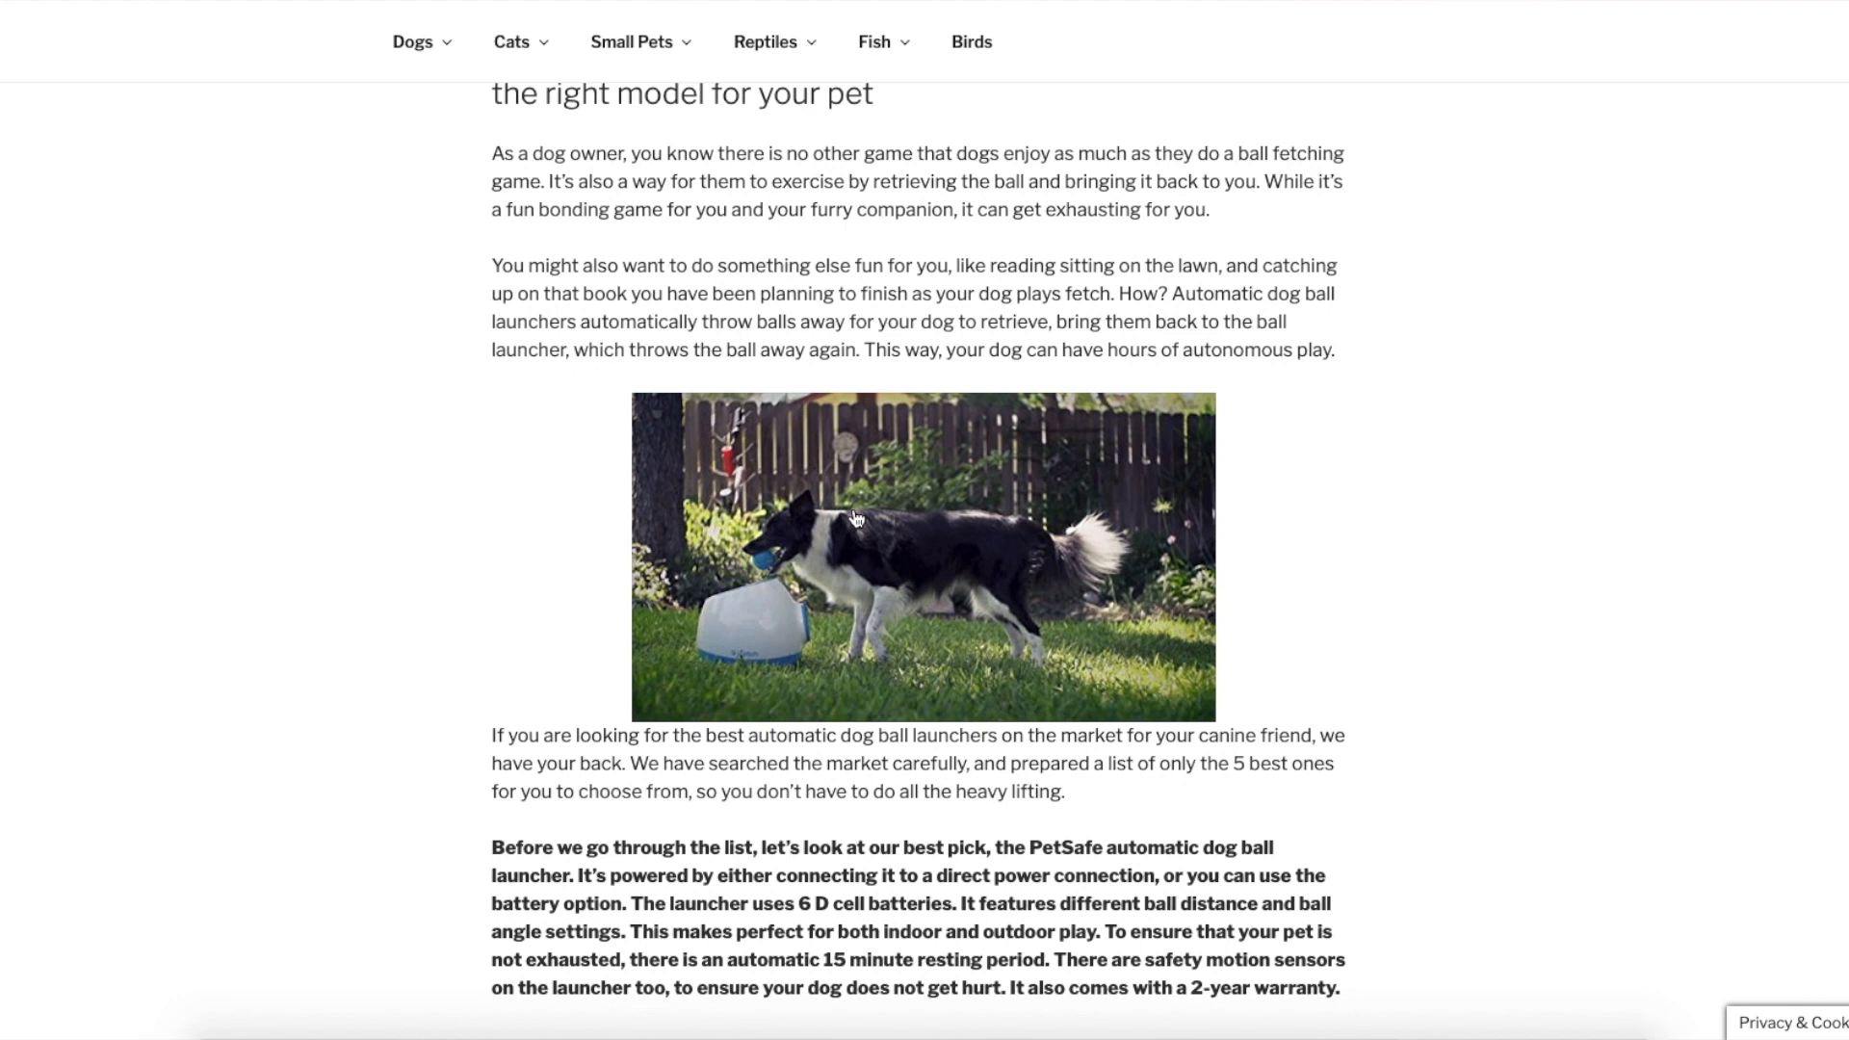
pyautogui.scroll(-2, 1051, 371)
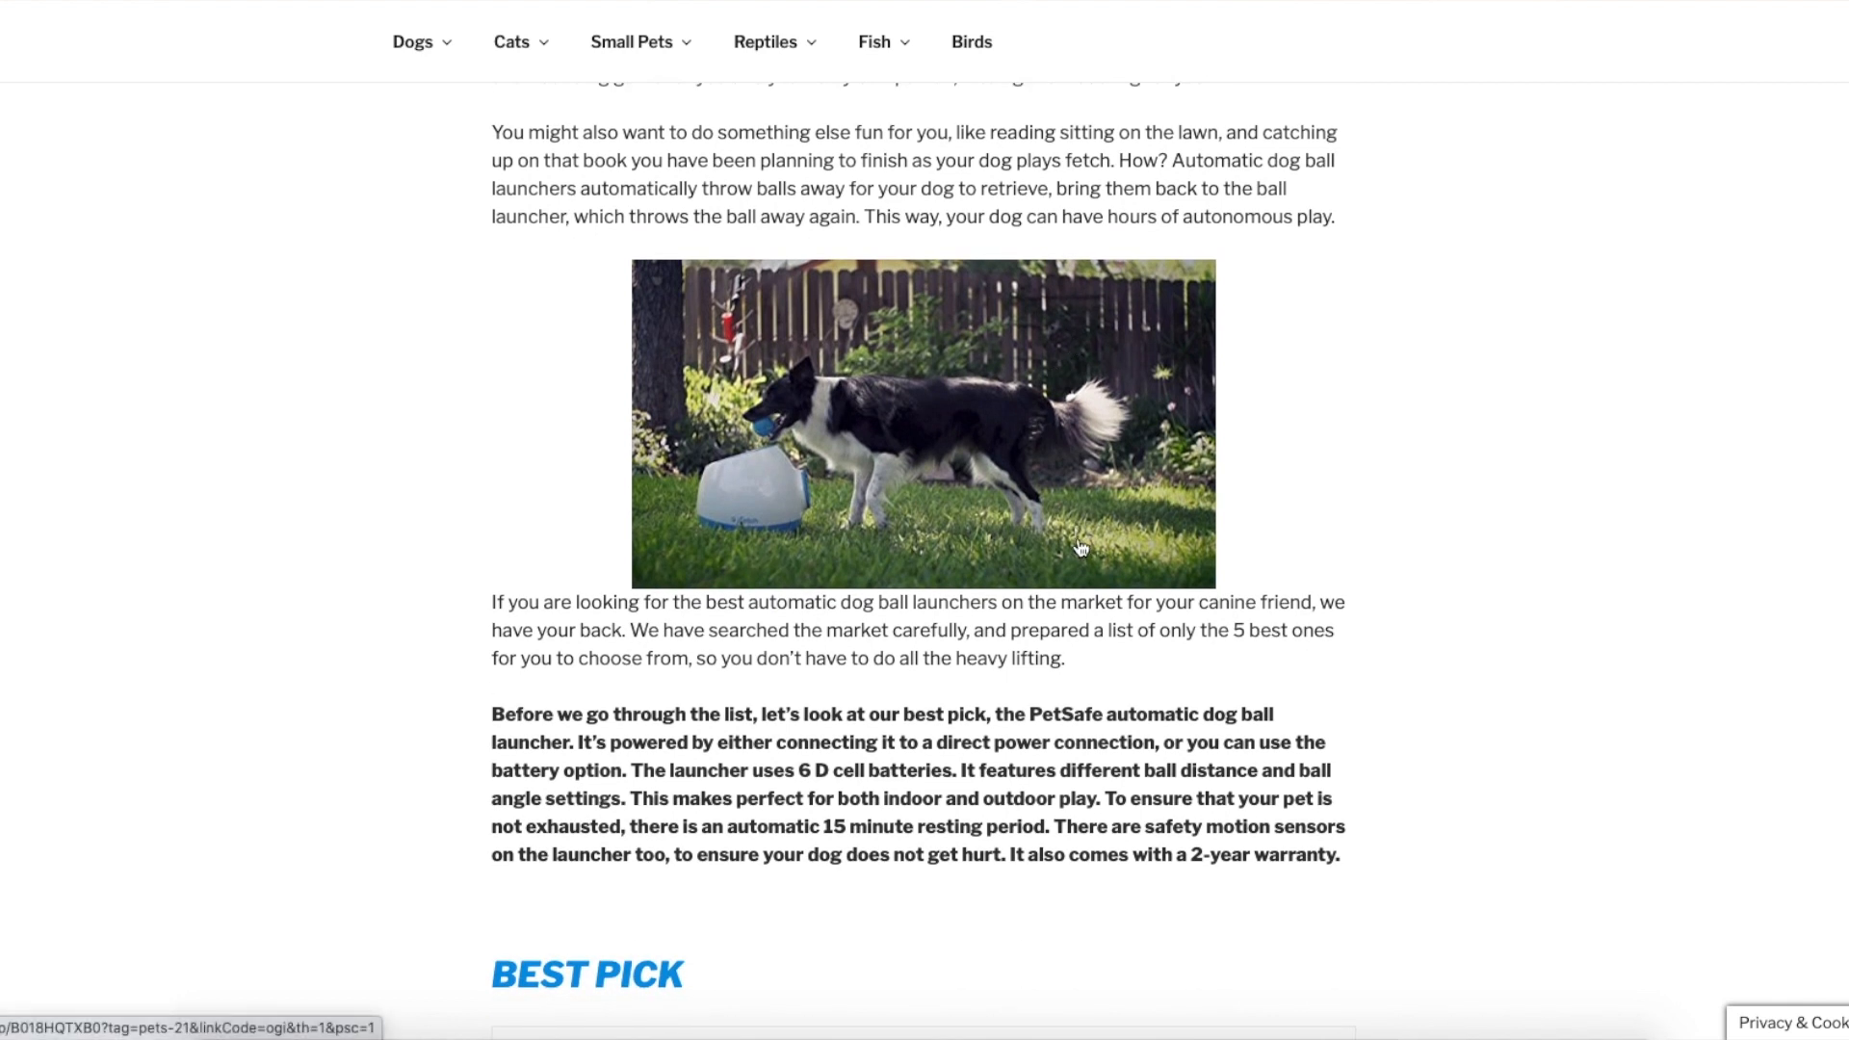
pyautogui.moveTo(728, 605); pyautogui.dragTo(1083, 661)
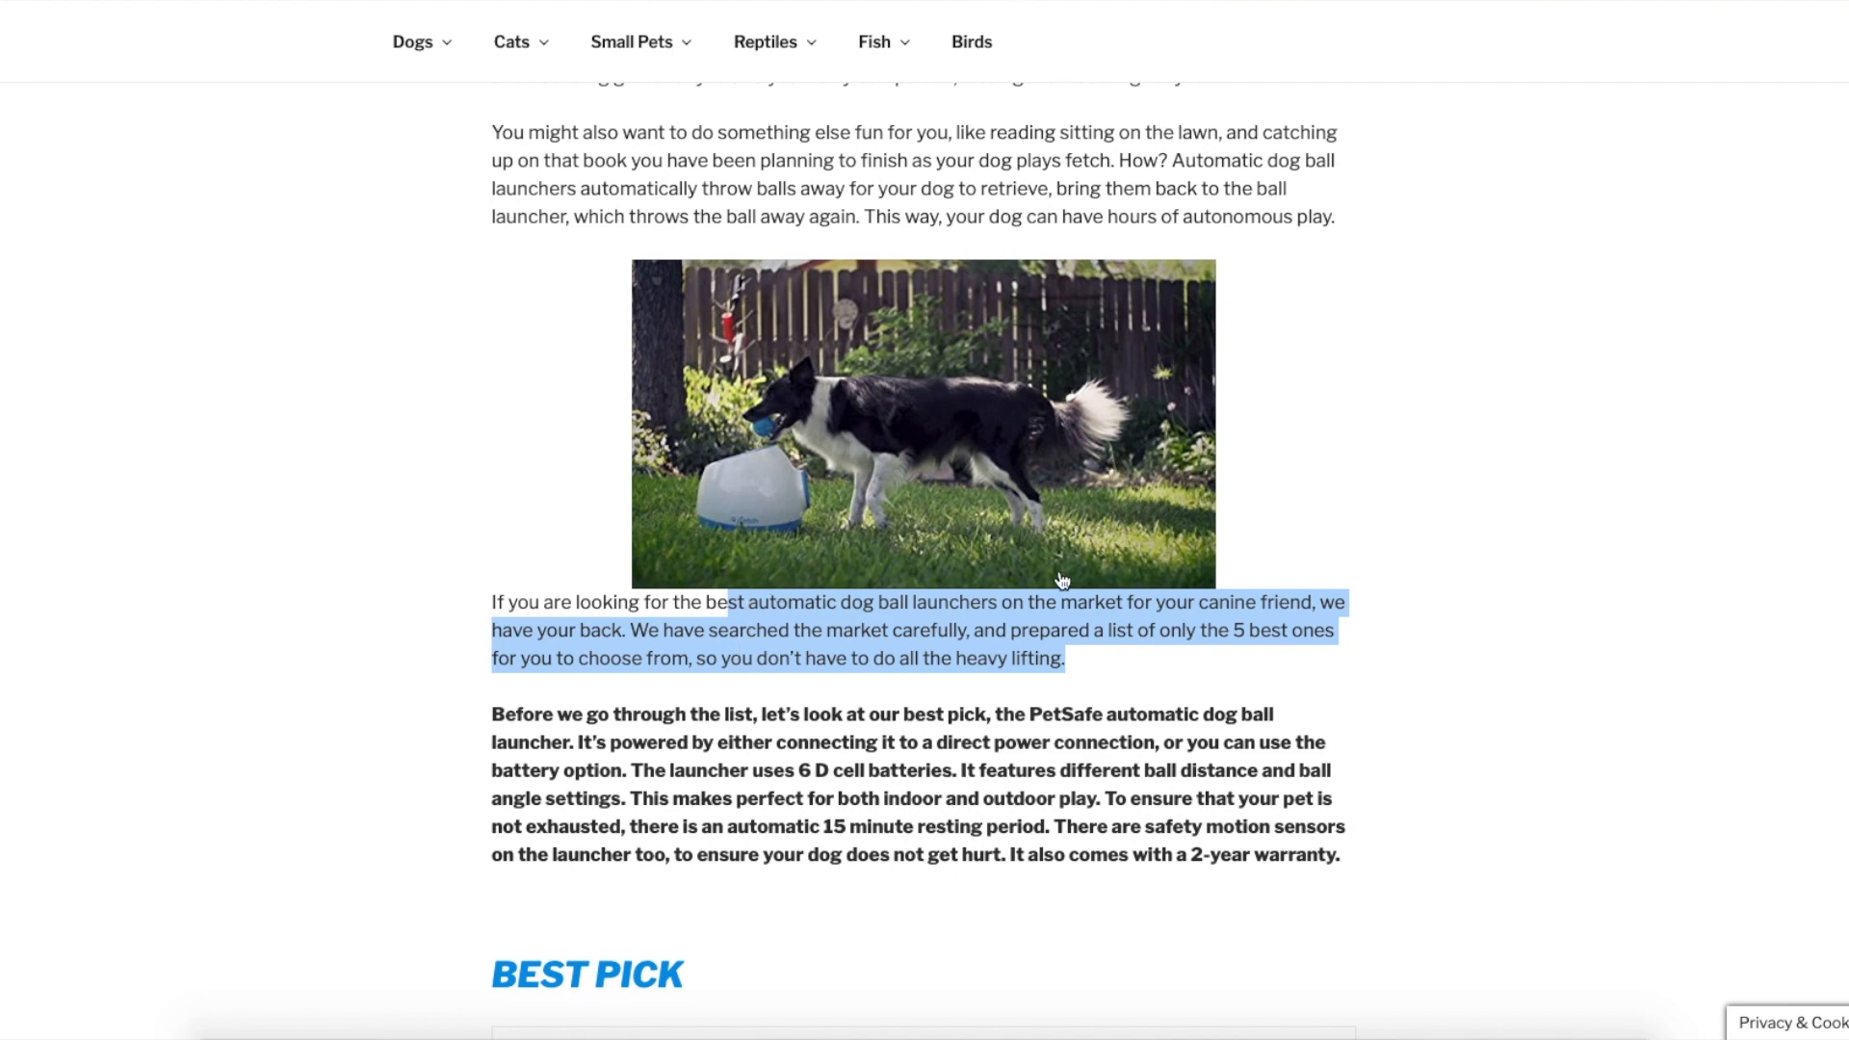
pyautogui.scroll(-6, 1062, 580)
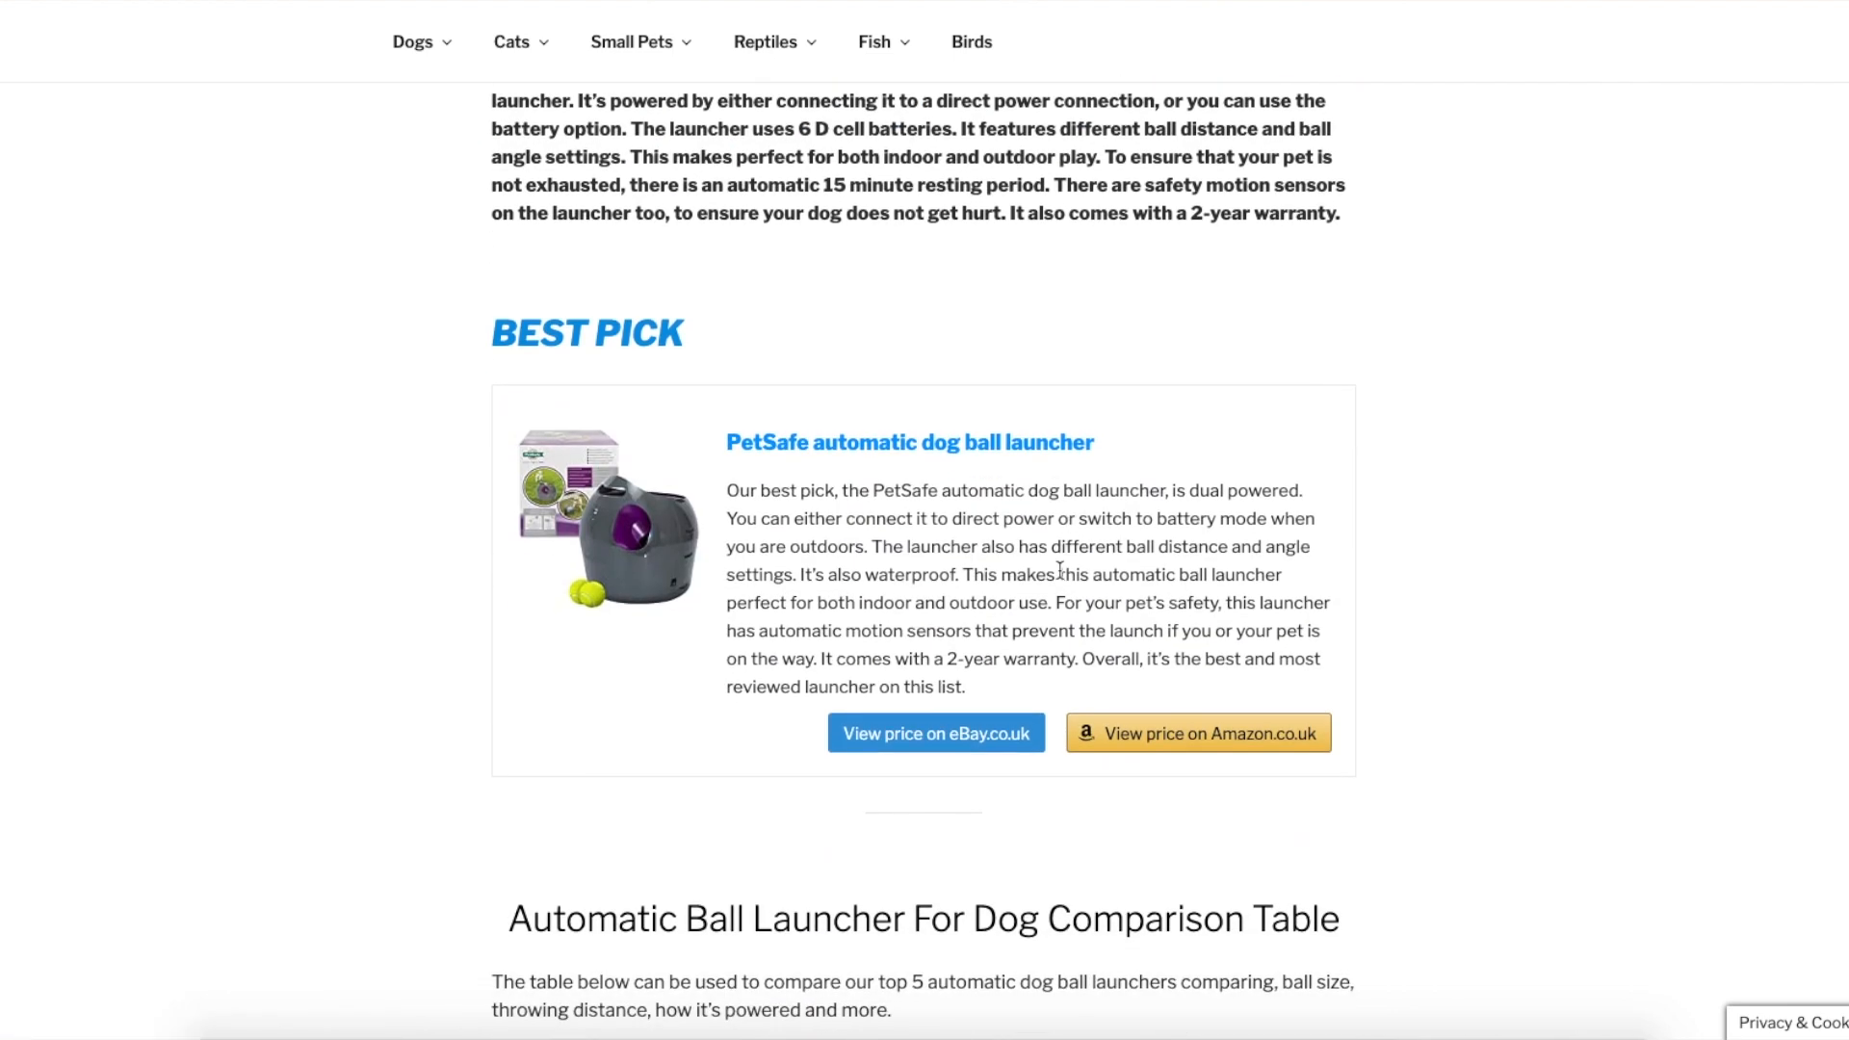
# Examine the previewed comparison table, including each launcher's overview, throw distances, ball size, power and Amazon buy buttons
pyautogui.scroll(-10, 1060, 571)
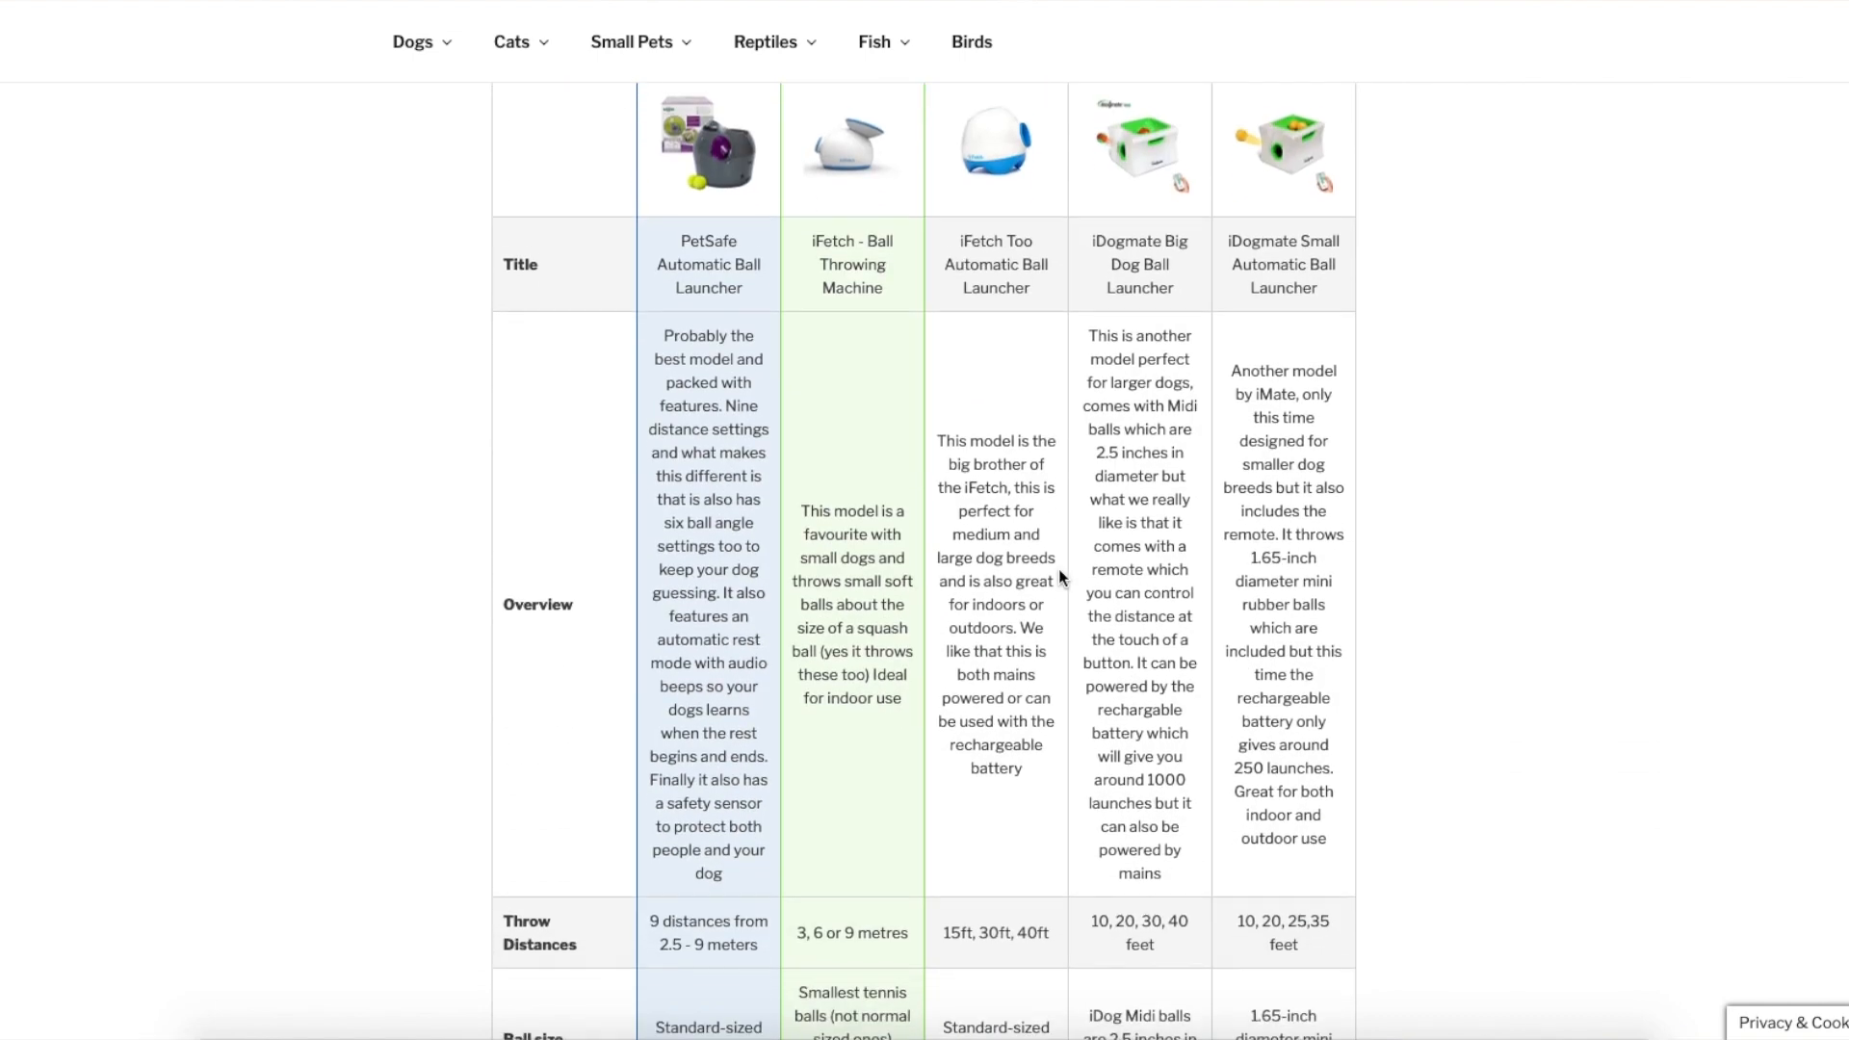
pyautogui.scroll(-3, 1059, 576)
pyautogui.scroll(8, 1059, 576)
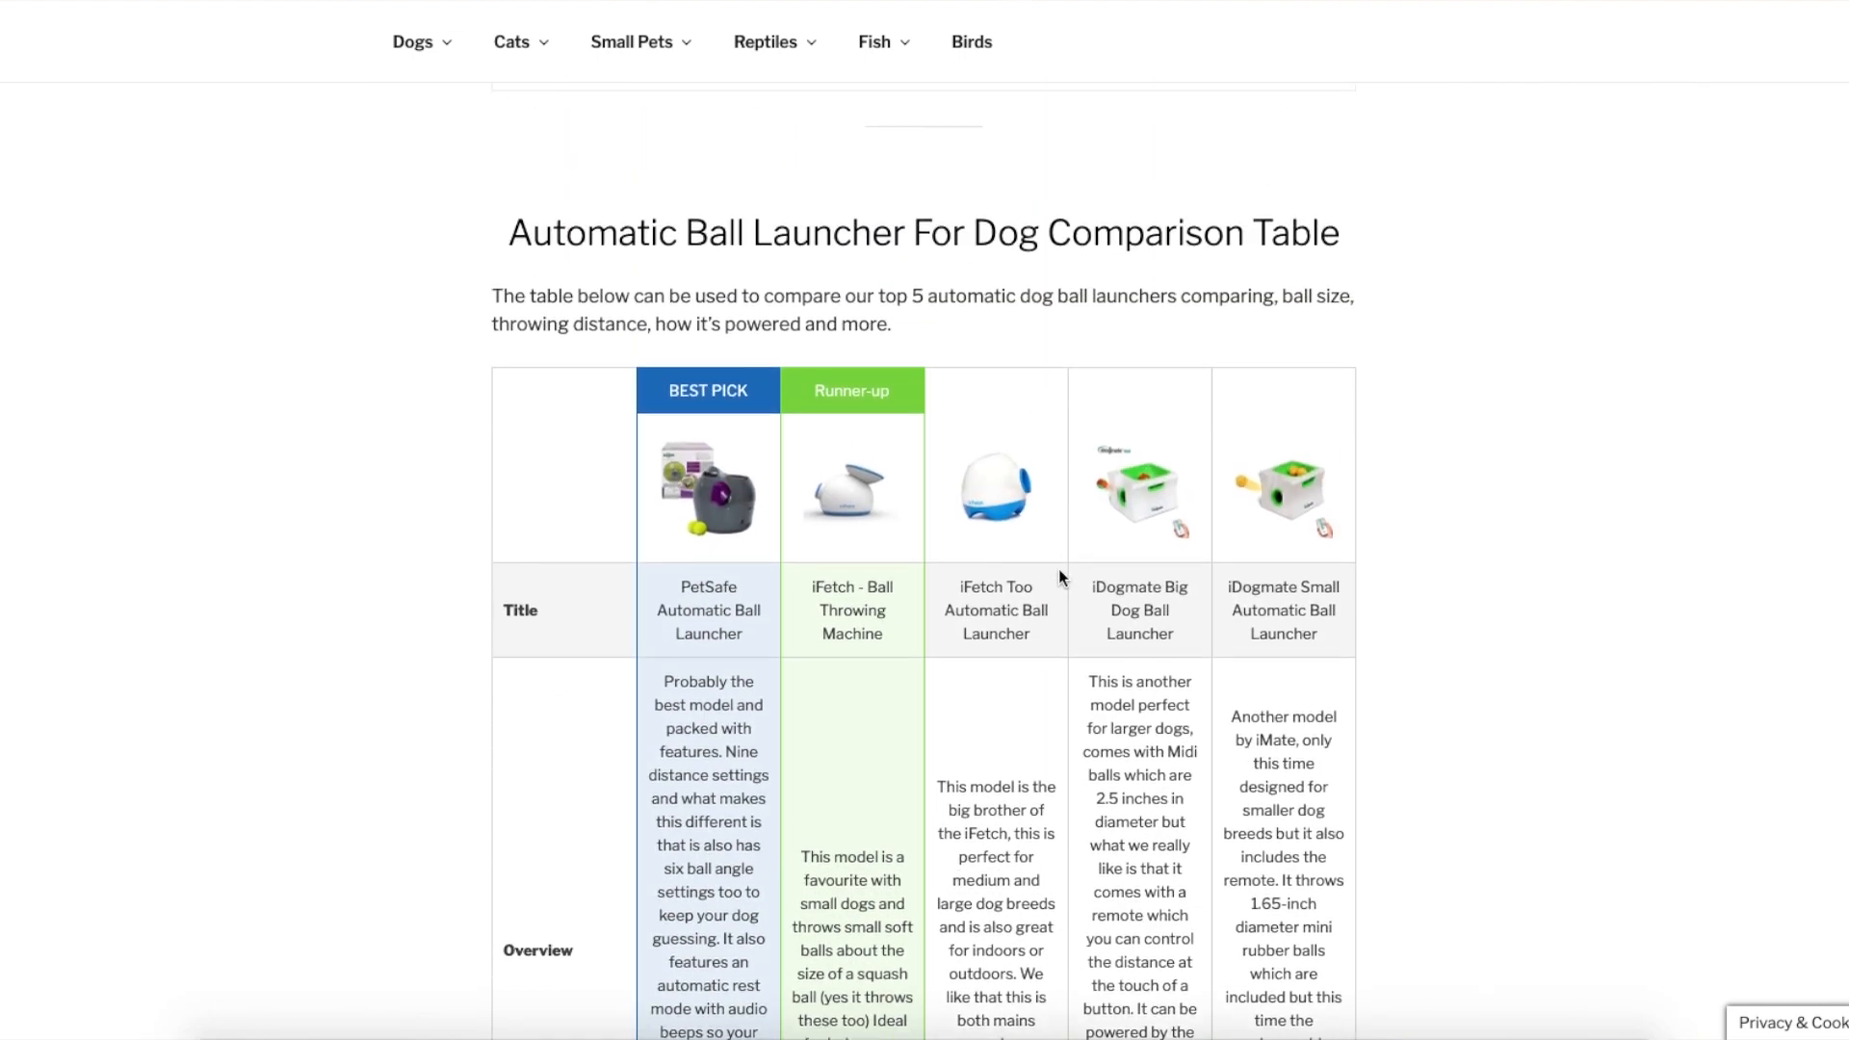
pyautogui.scroll(-3, 1494, 495)
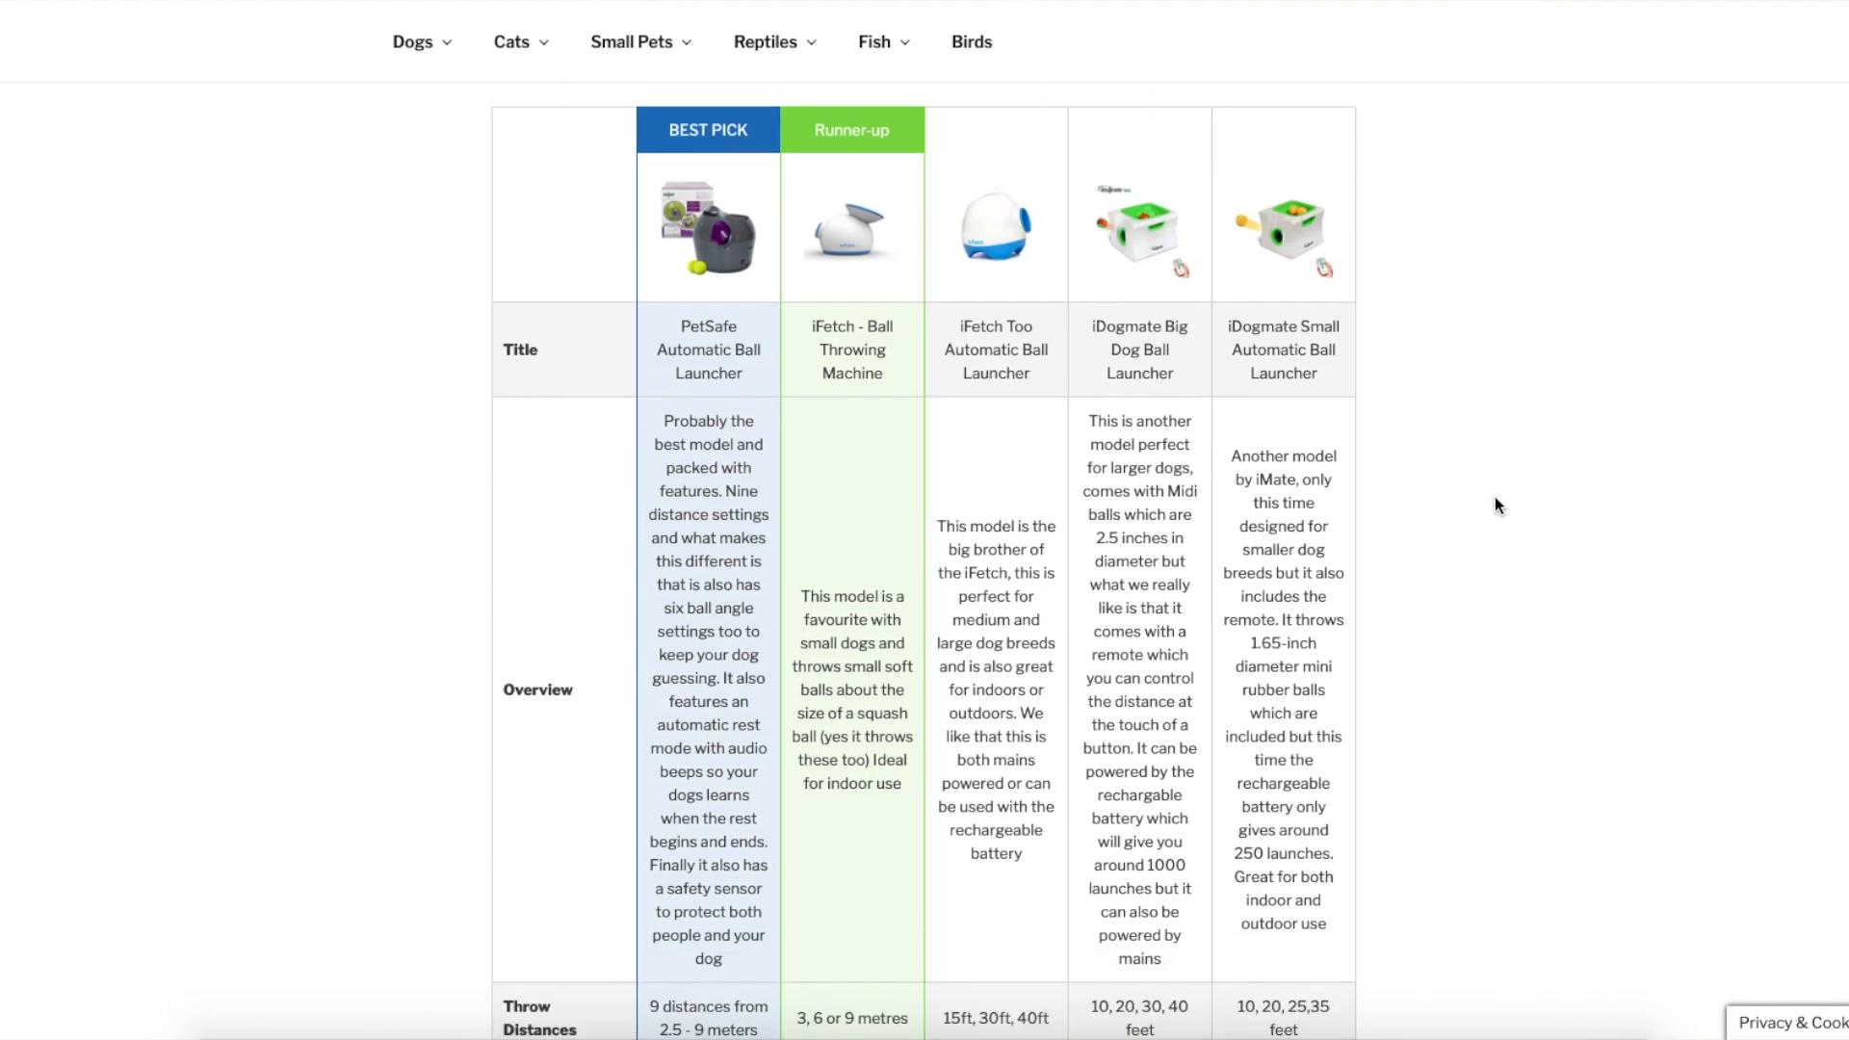
pyautogui.moveTo(665, 366); pyautogui.dragTo(754, 925)
pyautogui.moveTo(801, 542); pyautogui.dragTo(916, 679)
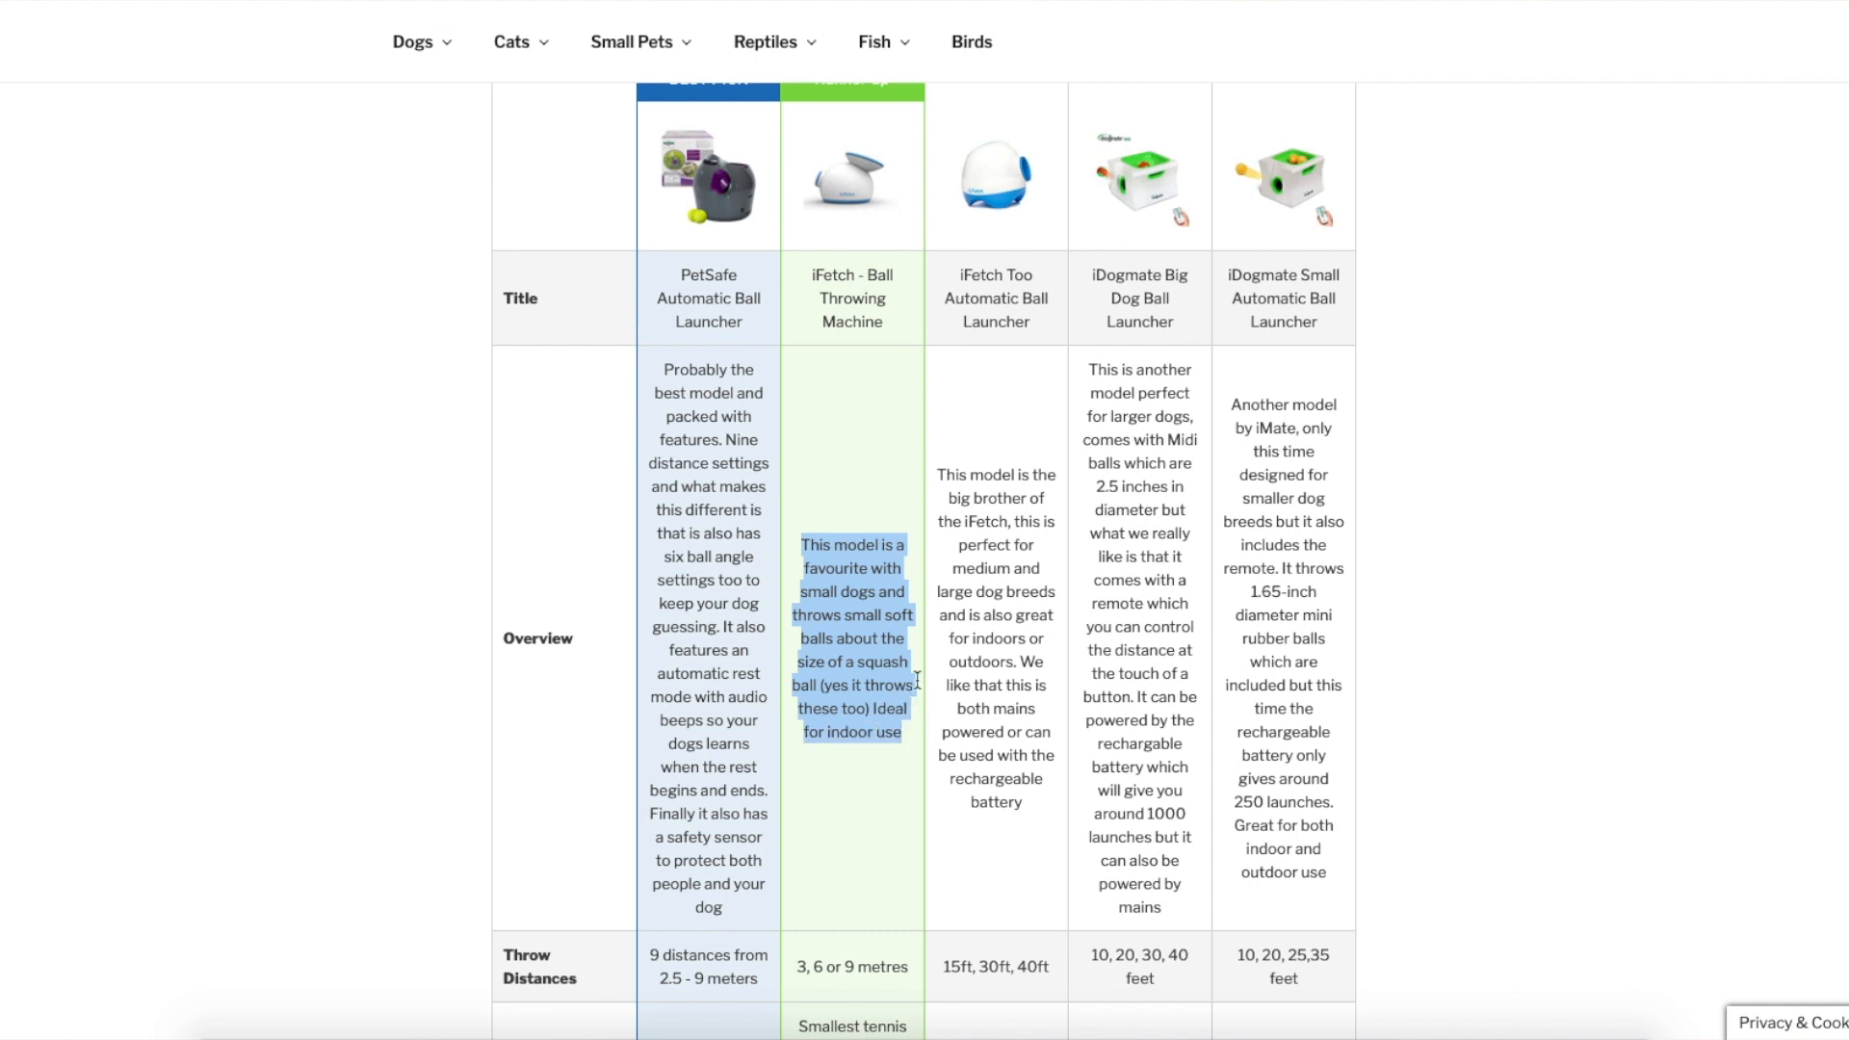
pyautogui.moveTo(940, 479); pyautogui.dragTo(1042, 814)
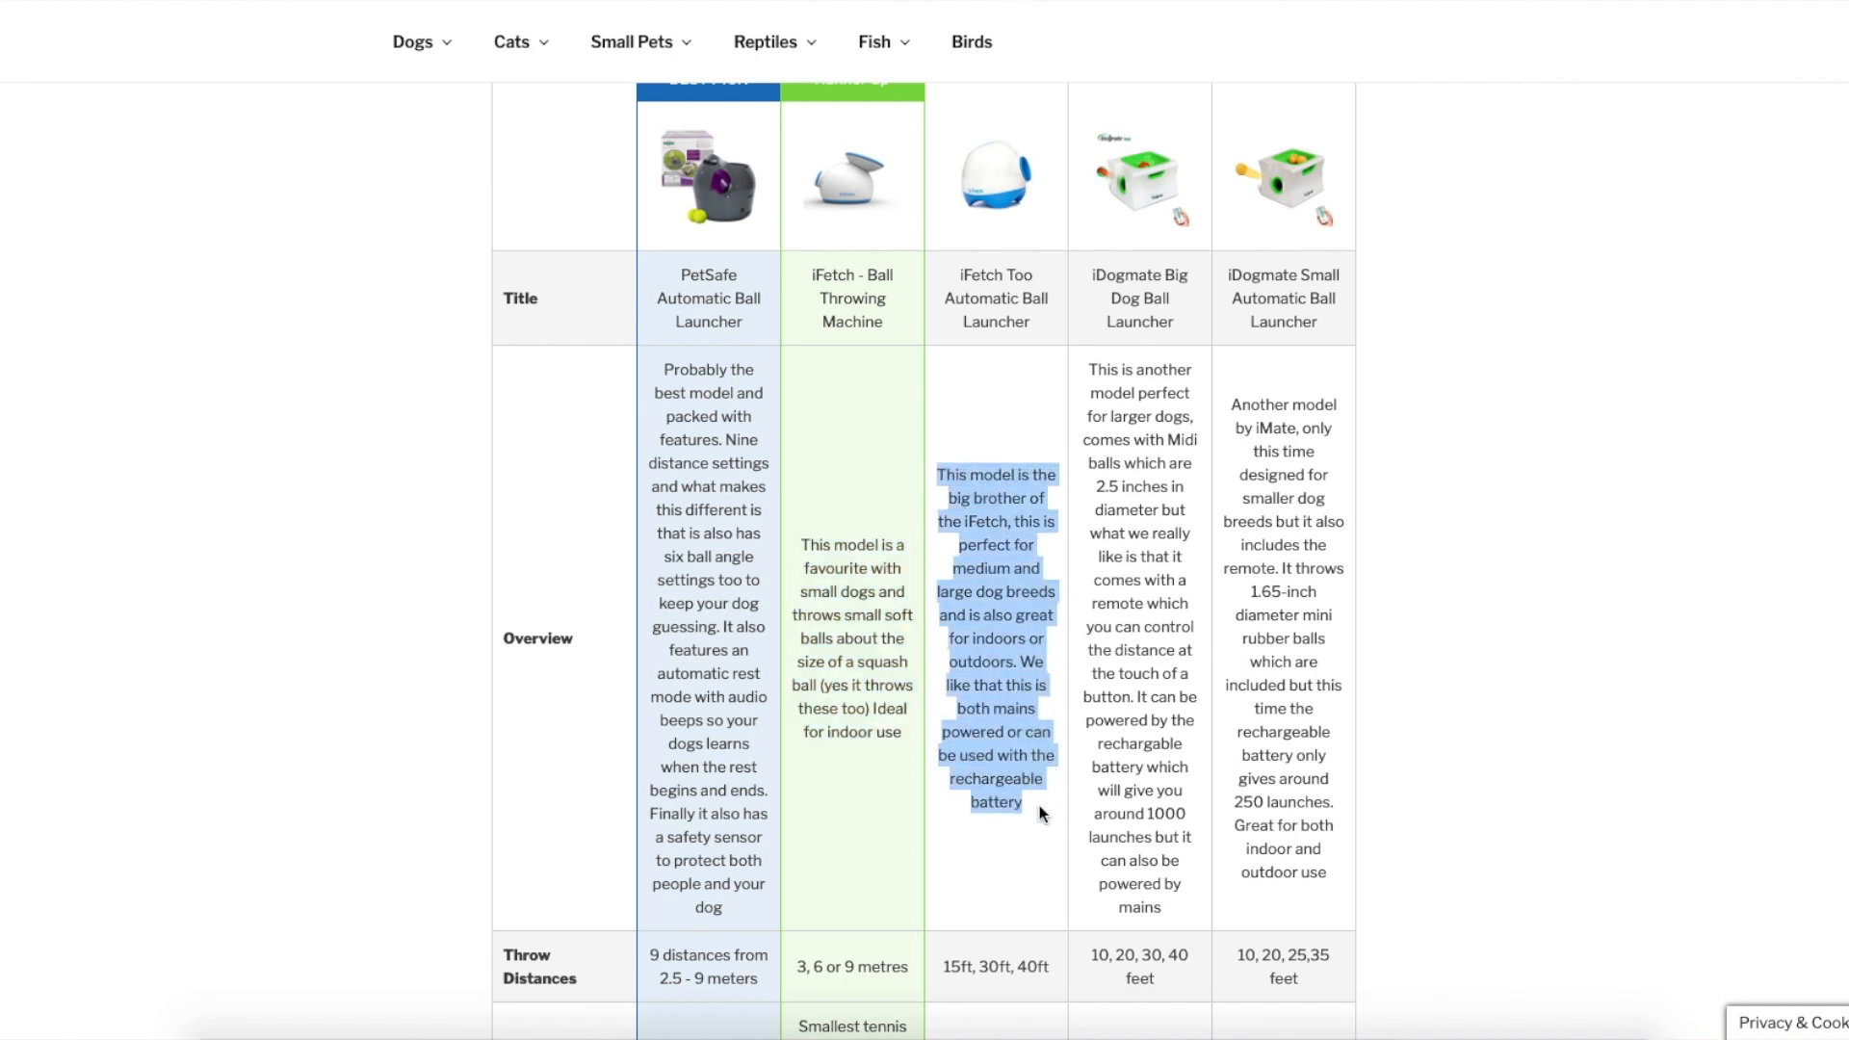
pyautogui.moveTo(701, 582); pyautogui.dragTo(729, 907)
pyautogui.click(693, 592)
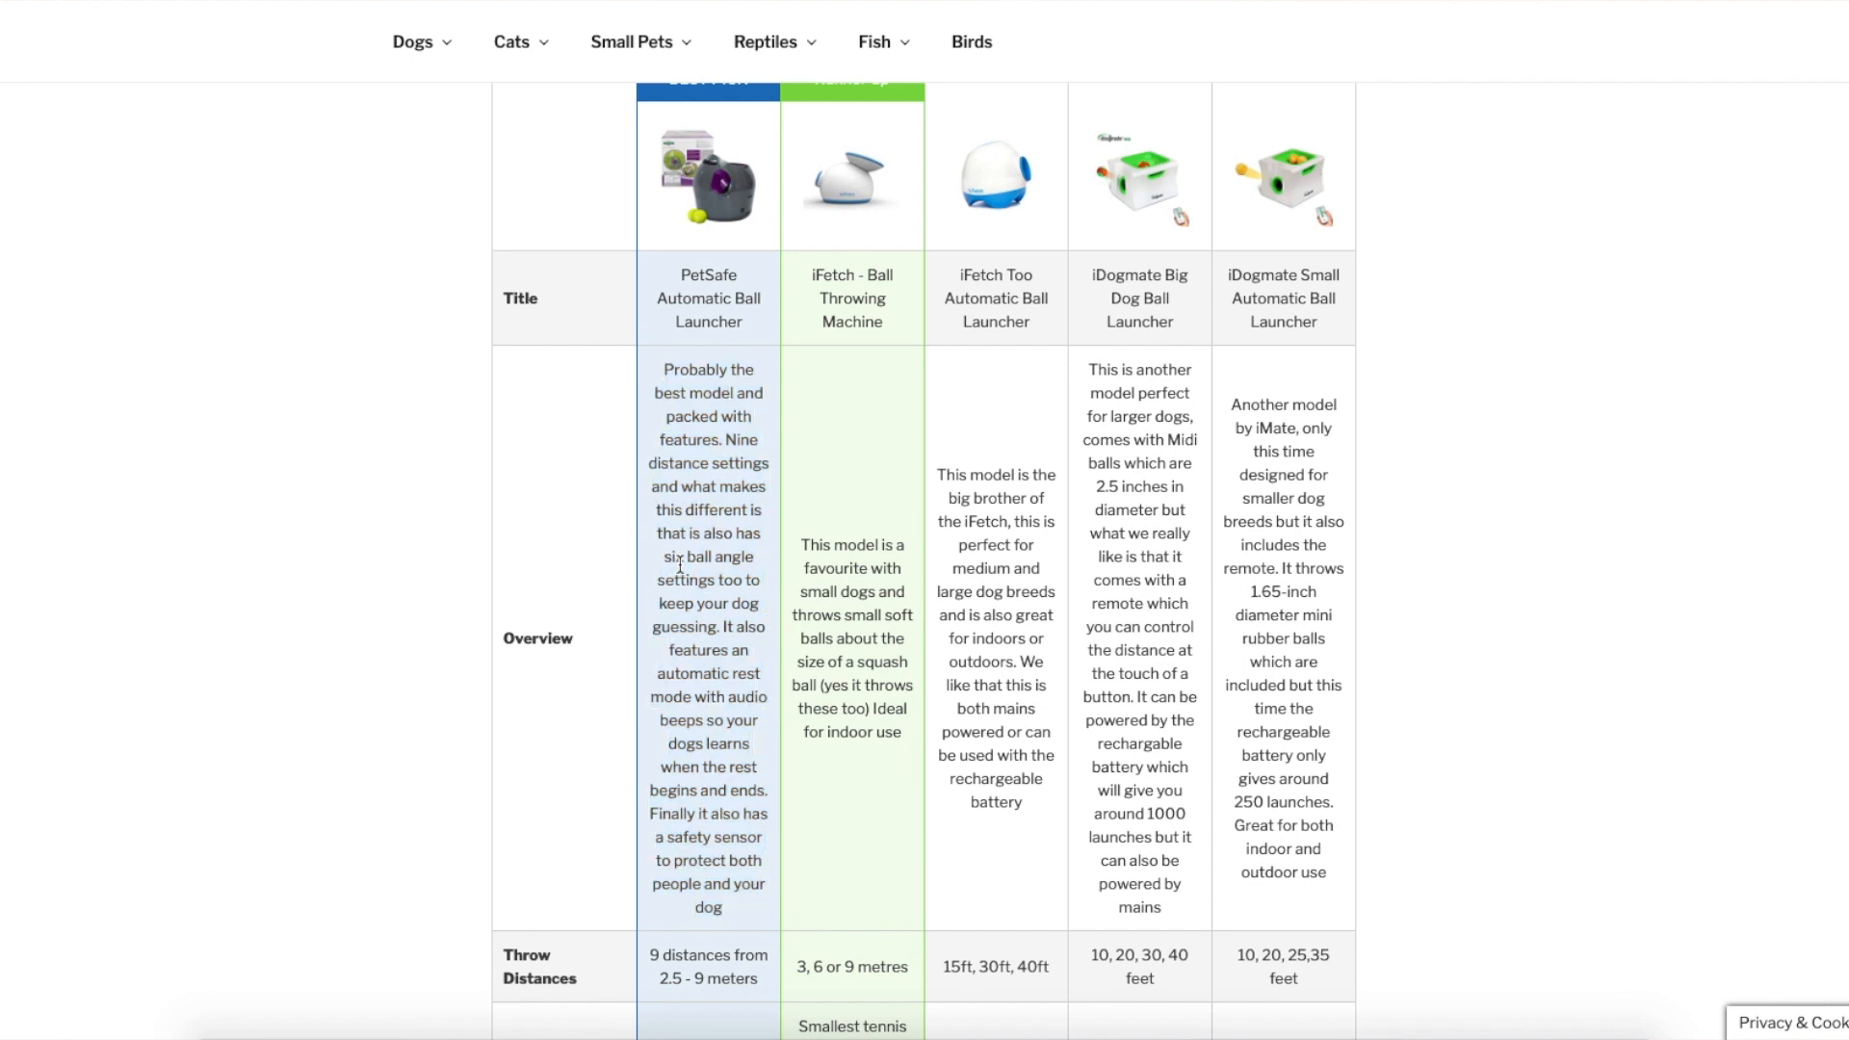
pyautogui.scroll(1, 697, 616)
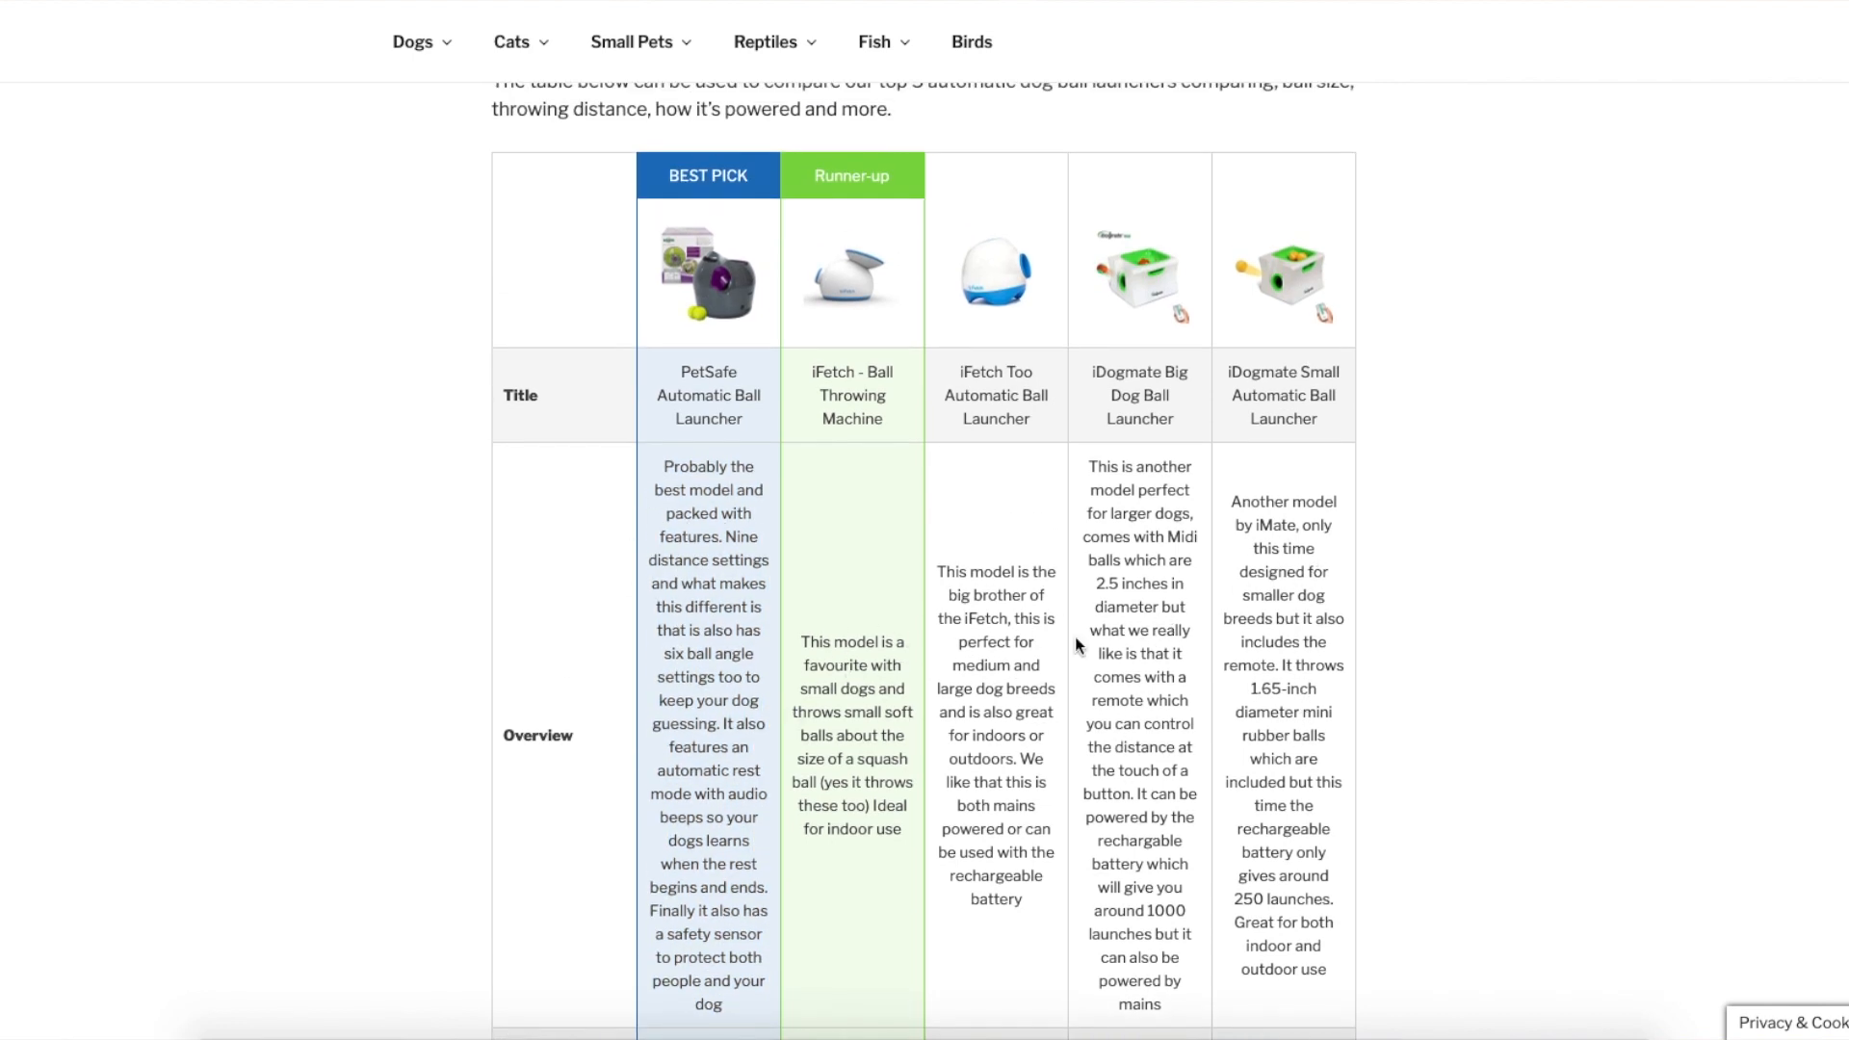
pyautogui.scroll(-5, 938, 607)
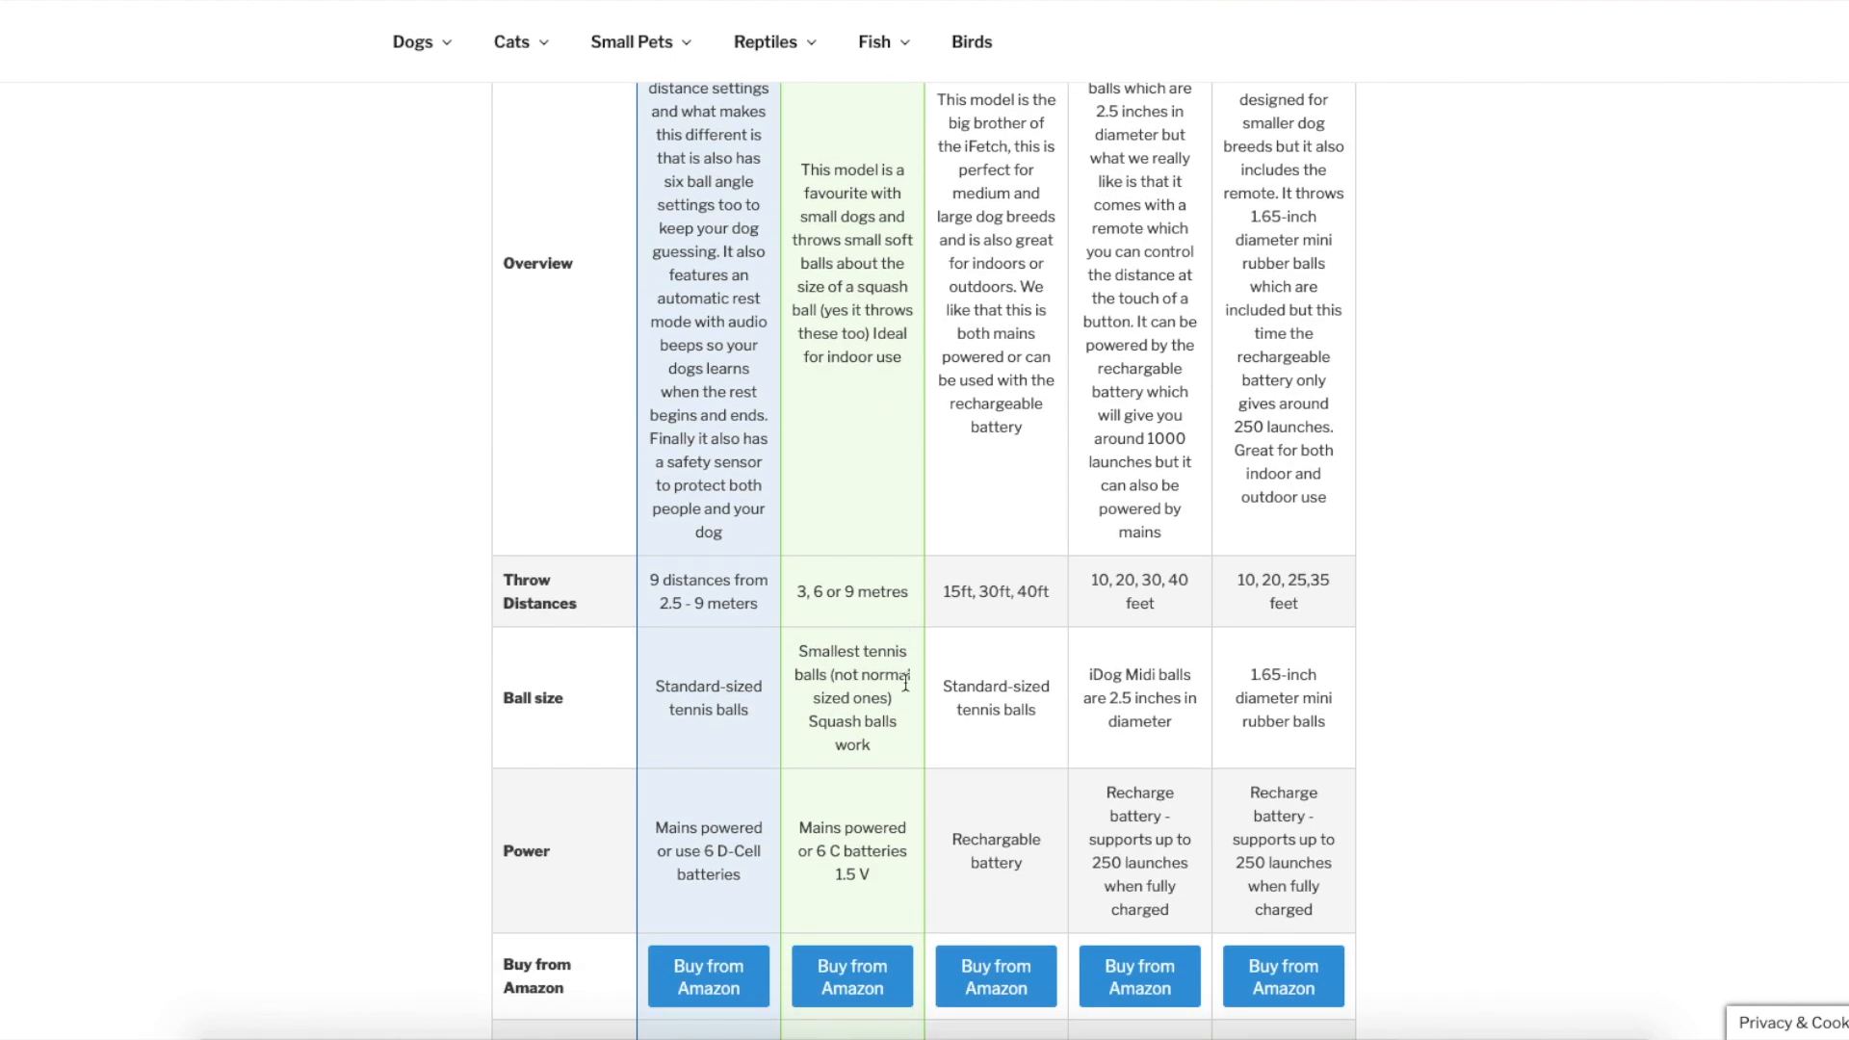
pyautogui.scroll(2, 1054, 597)
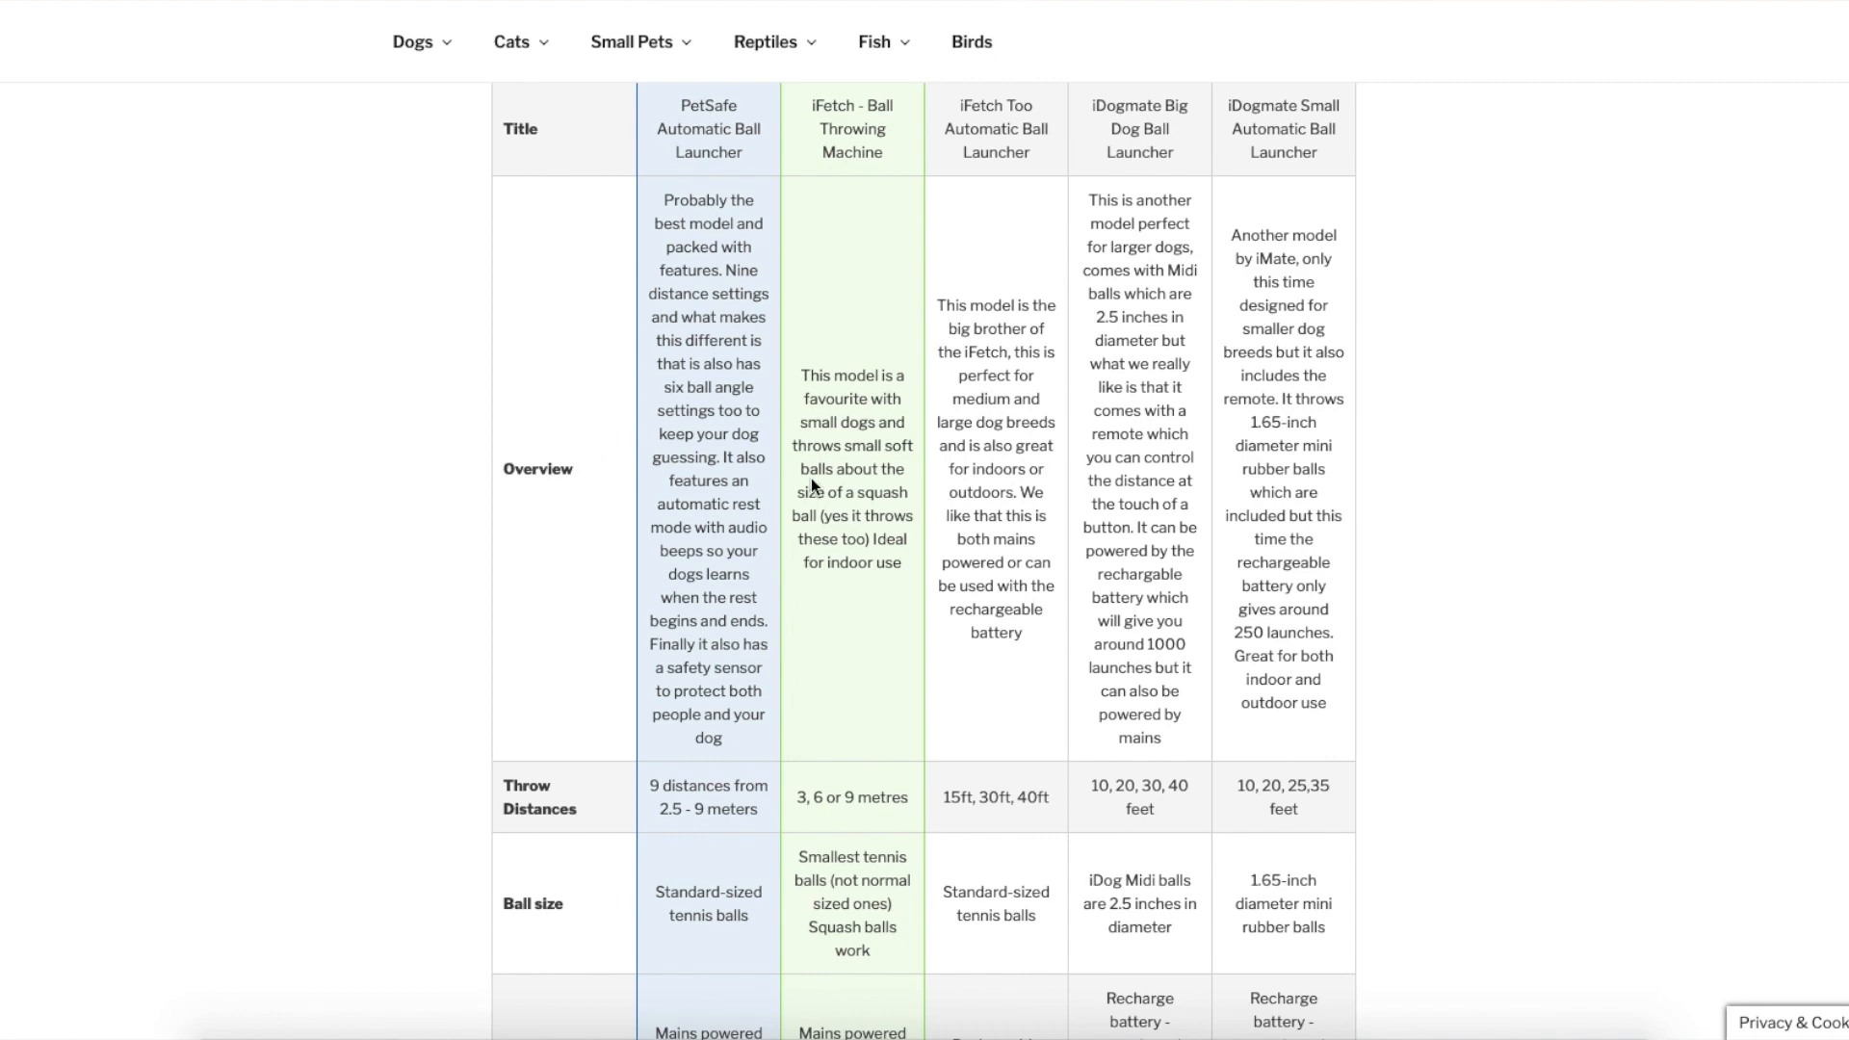
pyautogui.scroll(5, 1074, 483)
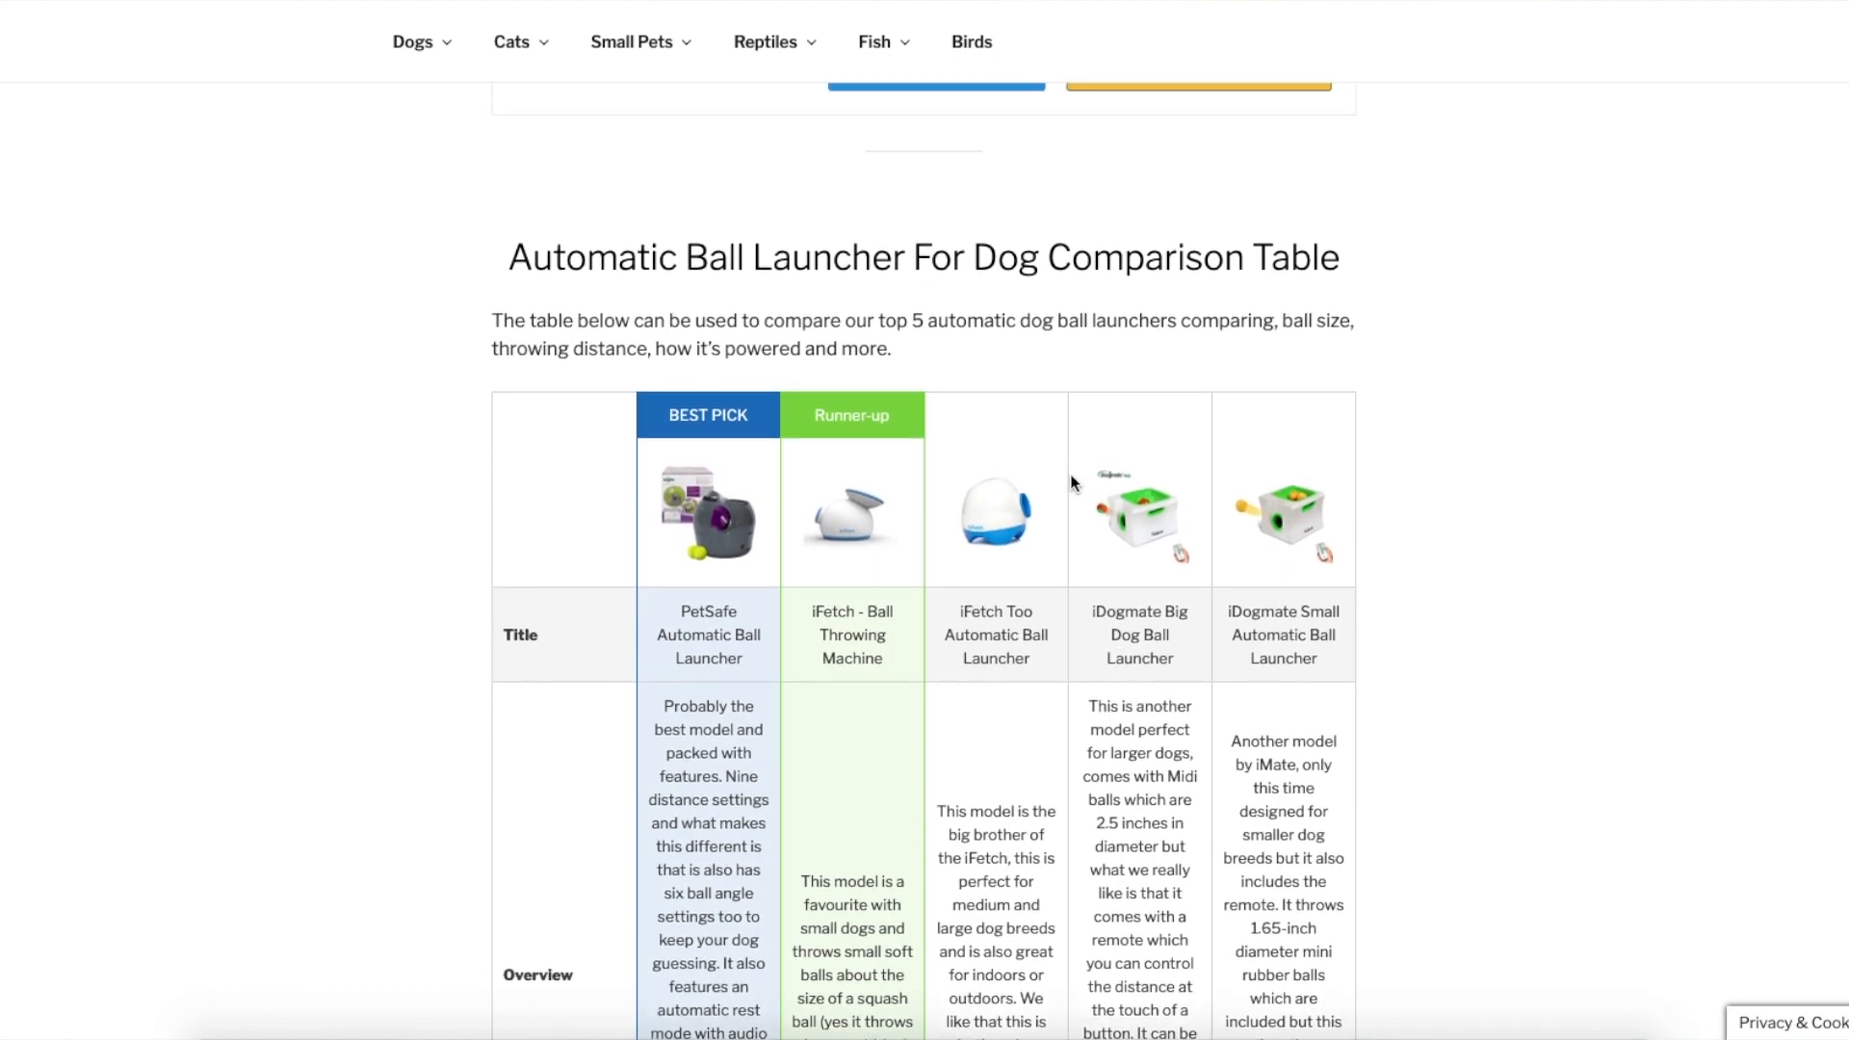
pyautogui.scroll(-12, 1073, 481)
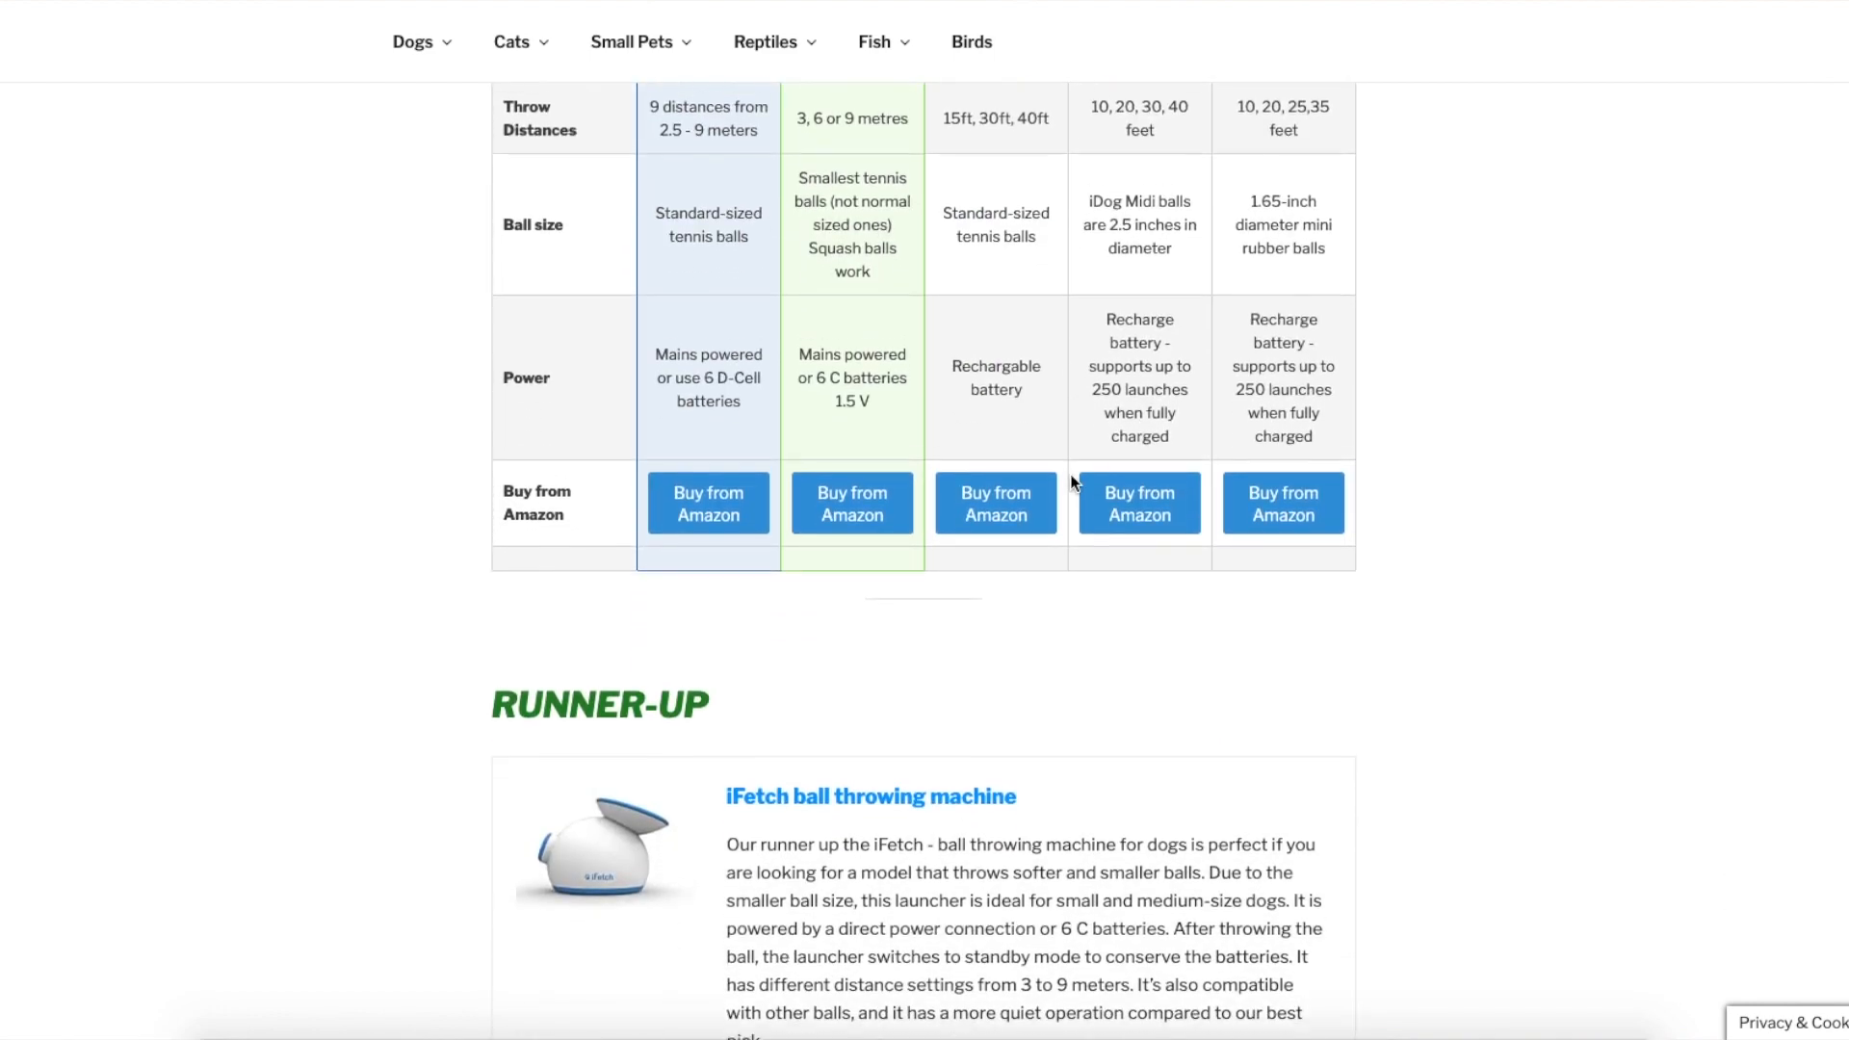
# Check the previewed RUNNER-UP product box and the first review, PetSafe Automatic Dog Ball Launcher, including its Amazon text link, image and price box
pyautogui.scroll(-6, 1071, 482)
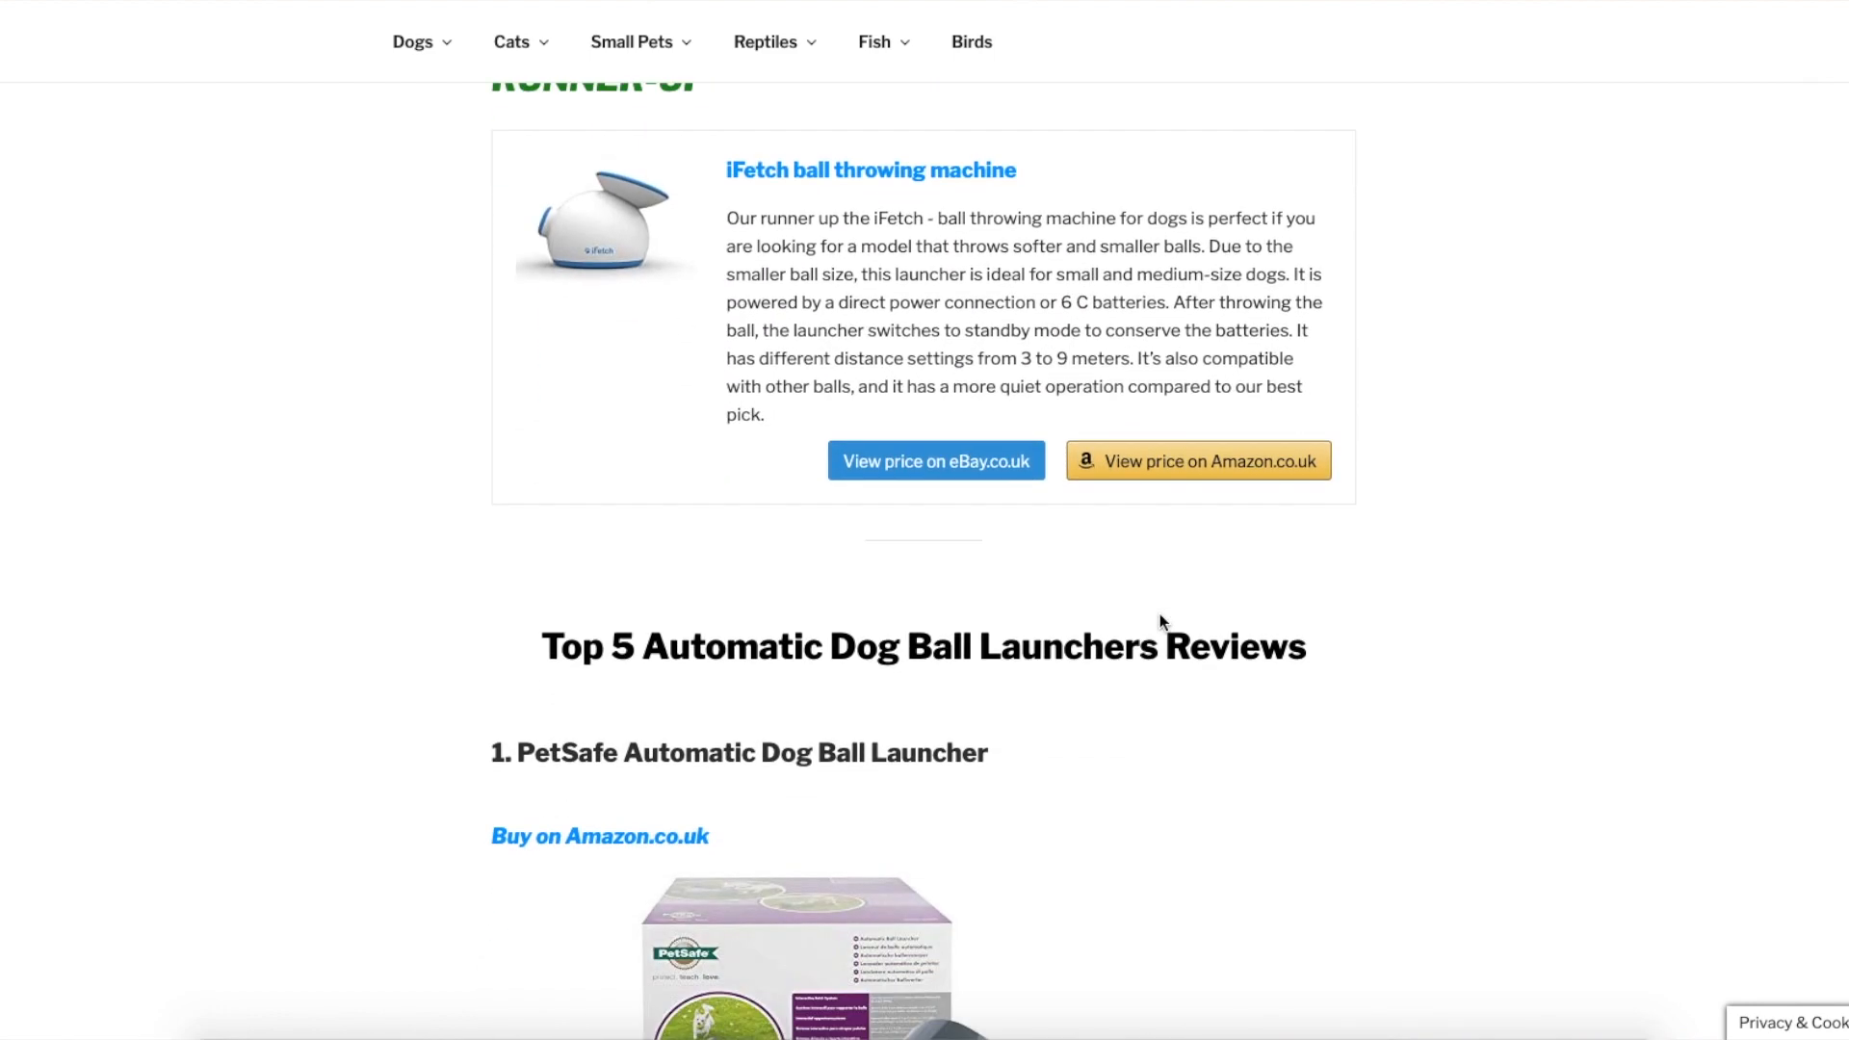
pyautogui.scroll(-1, 1159, 614)
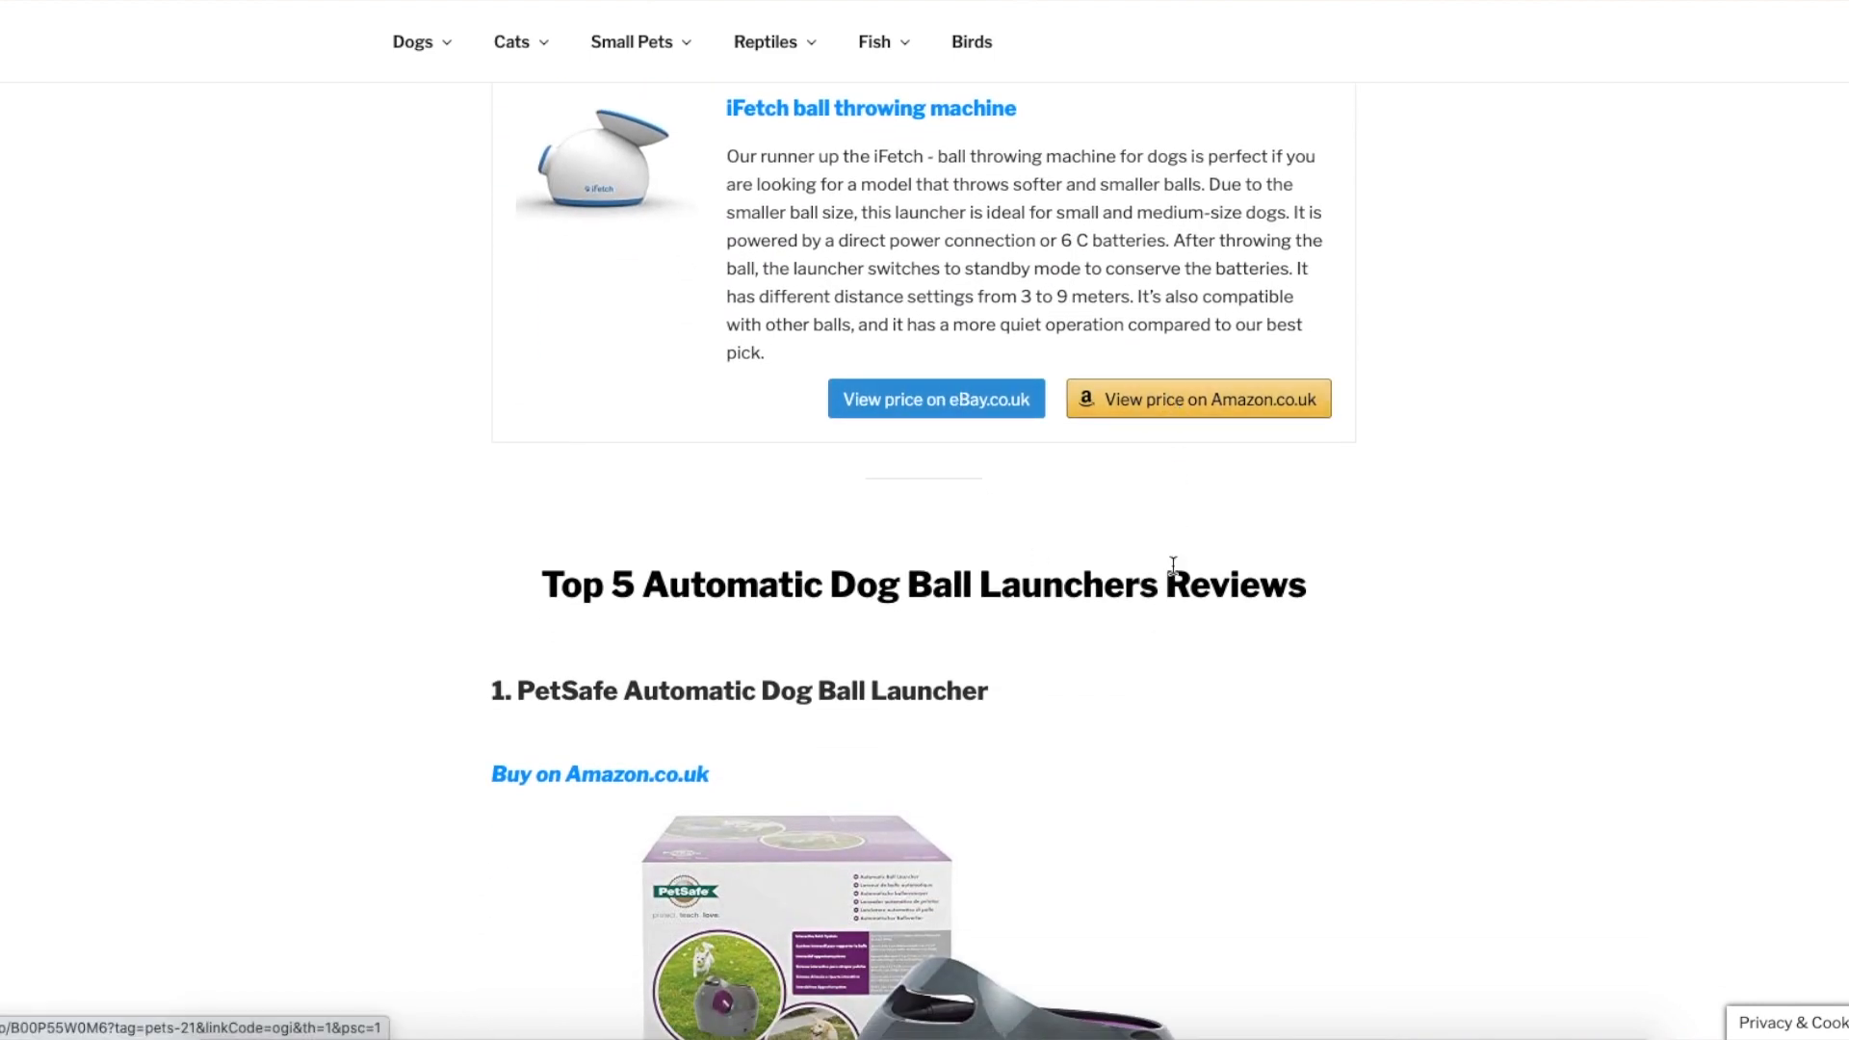
pyautogui.scroll(-4, 1173, 565)
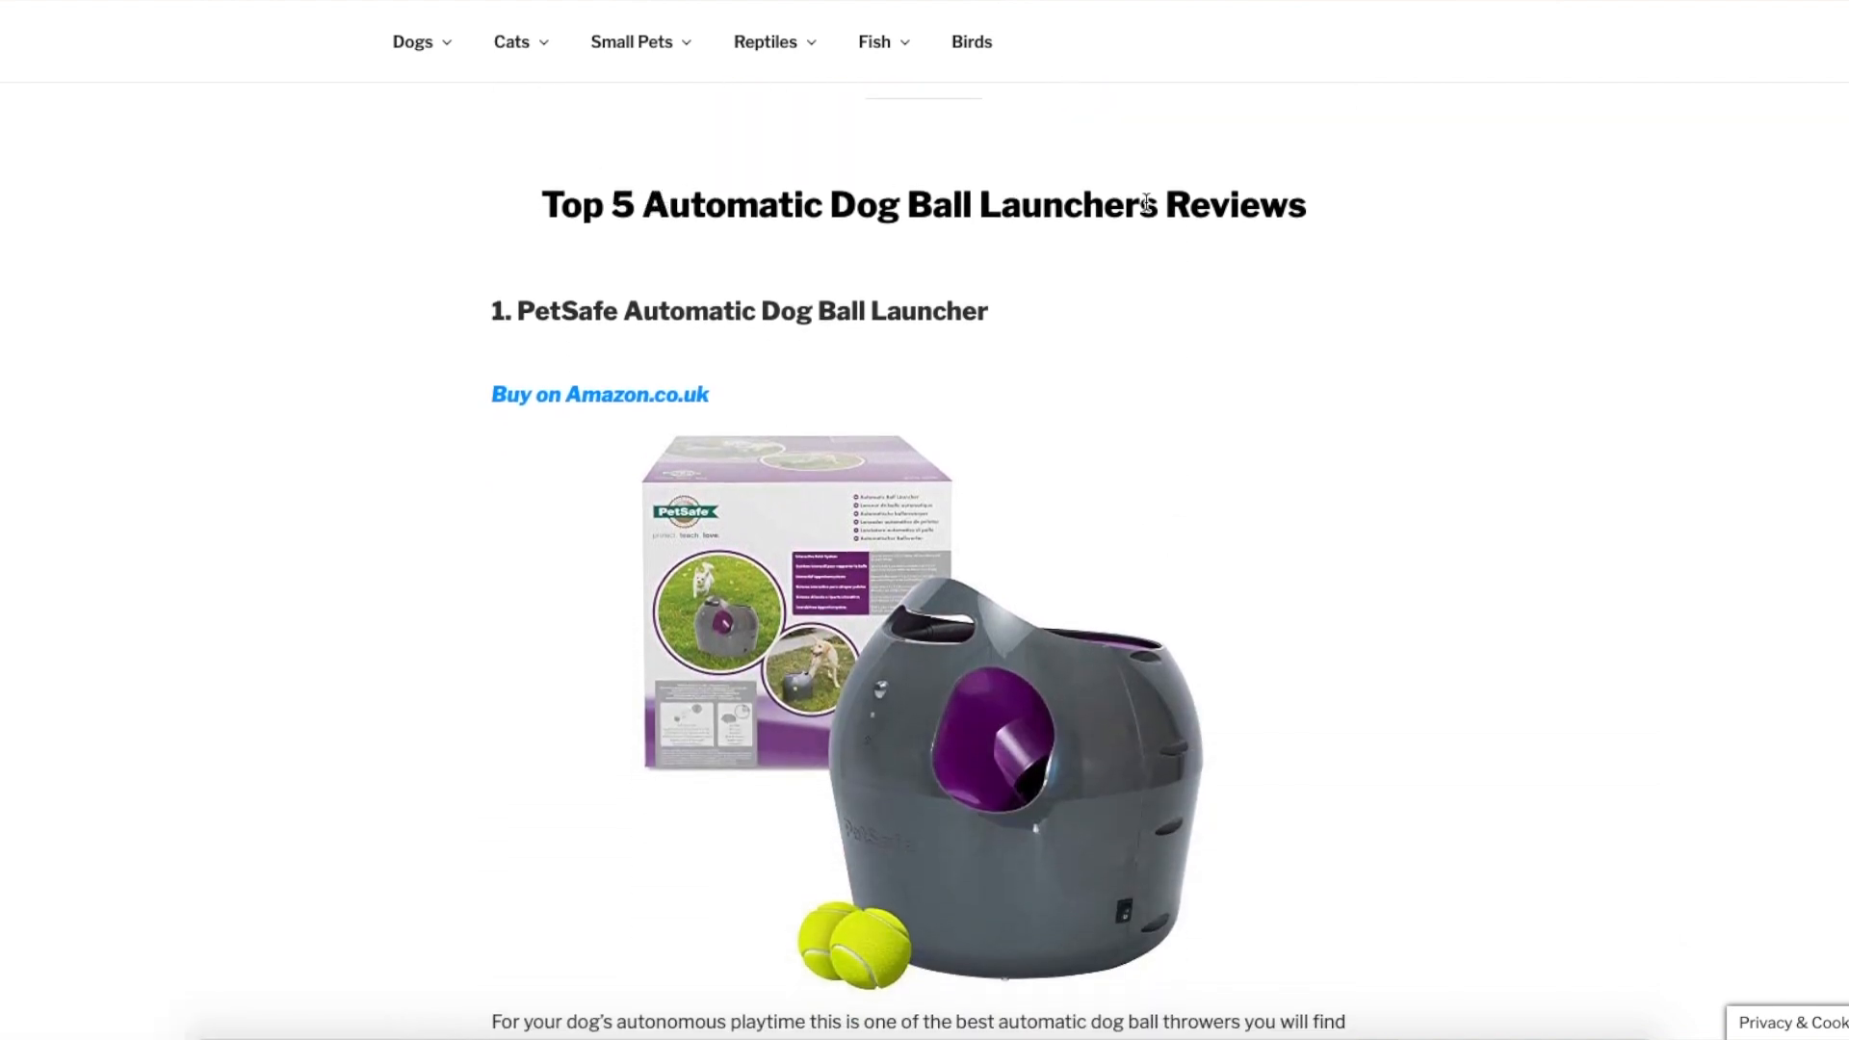
pyautogui.scroll(-1, 1059, 422)
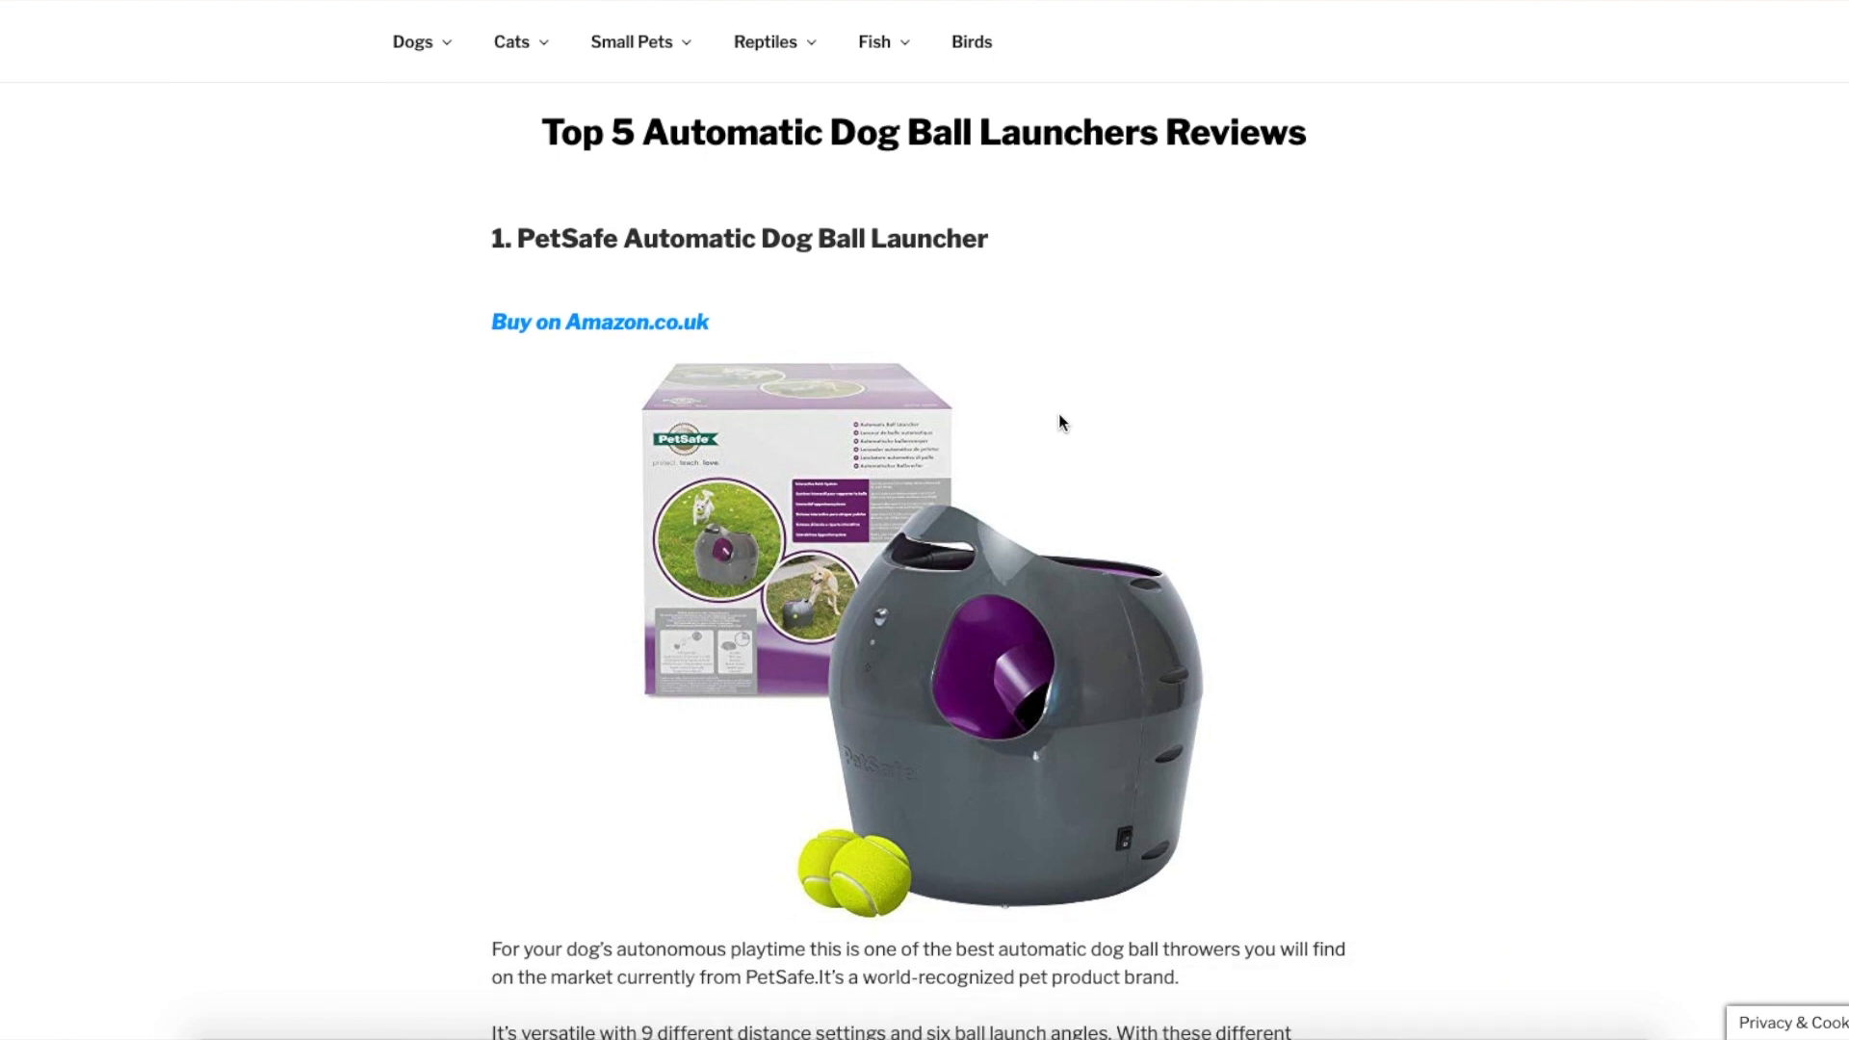
pyautogui.moveTo(726, 285); pyautogui.dragTo(474, 292)
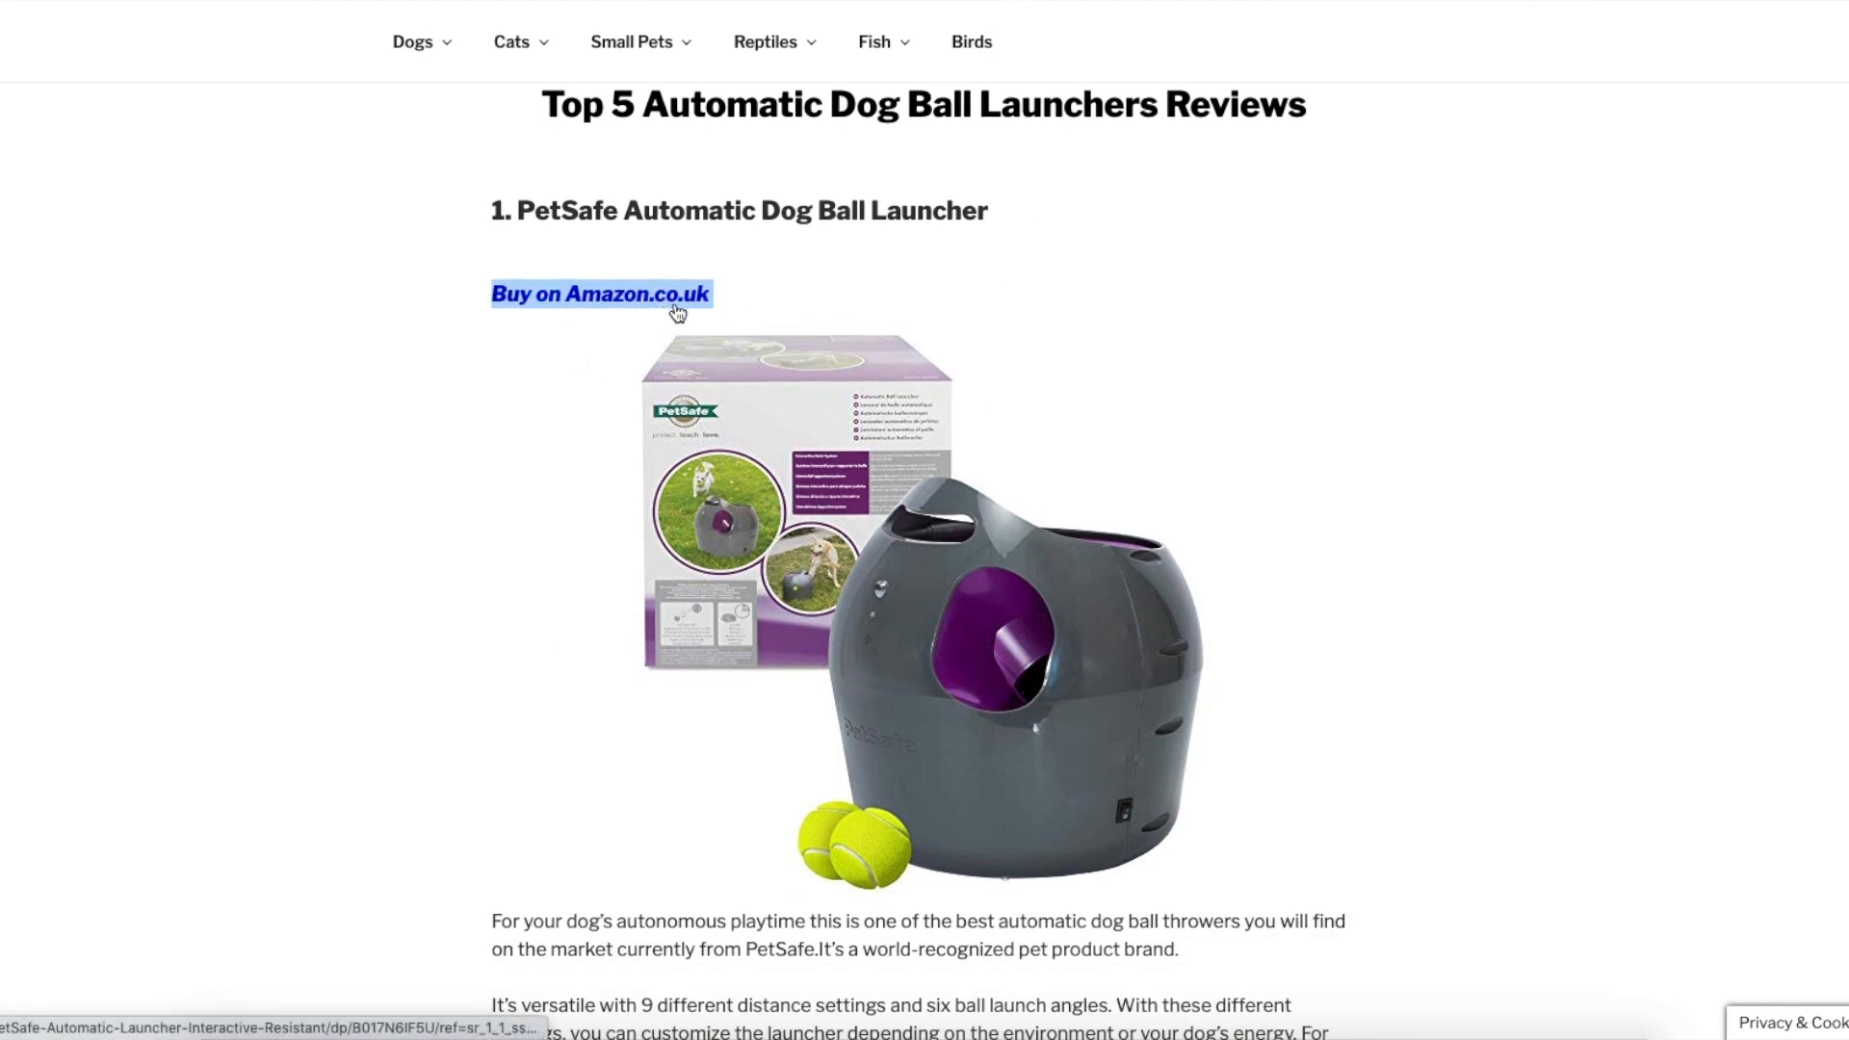
pyautogui.scroll(-12, 1324, 489)
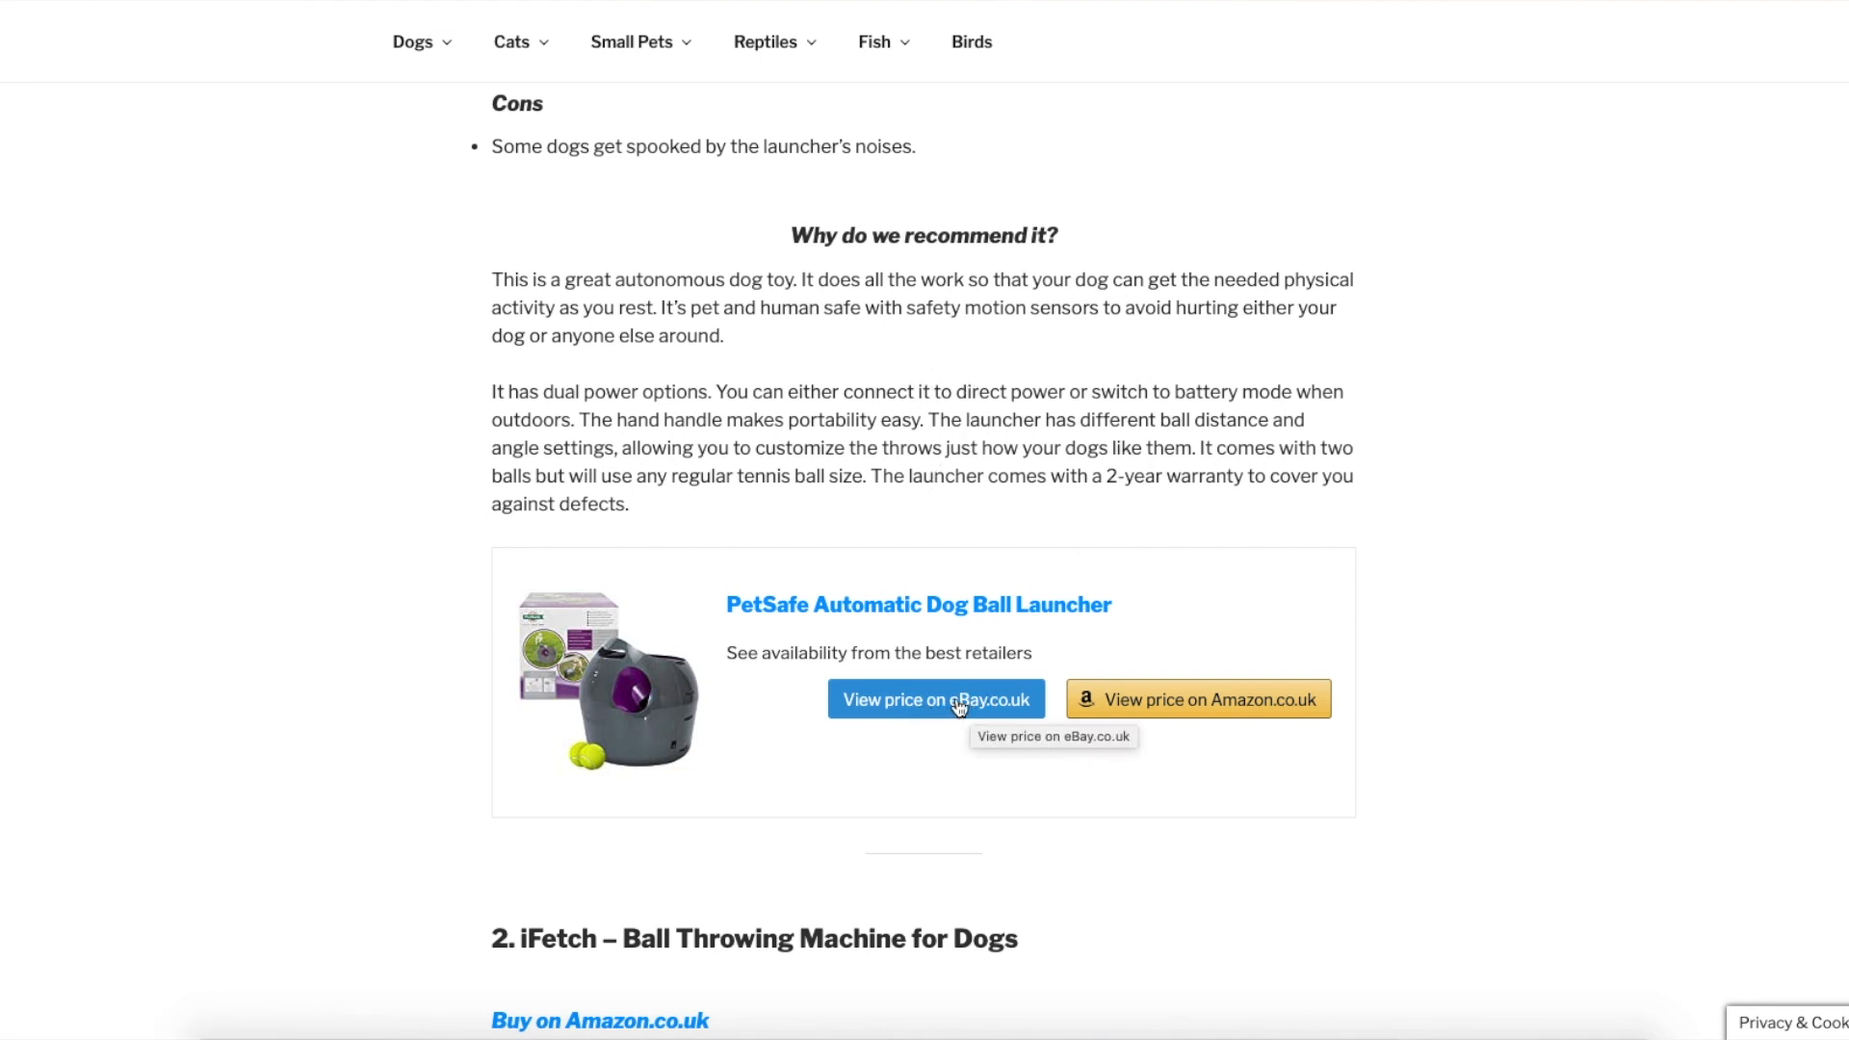
# Look over the remaining previewed launcher reviews, the buyer's guide with its rounded images, and the conclusion
pyautogui.scroll(-20, 1529, 637)
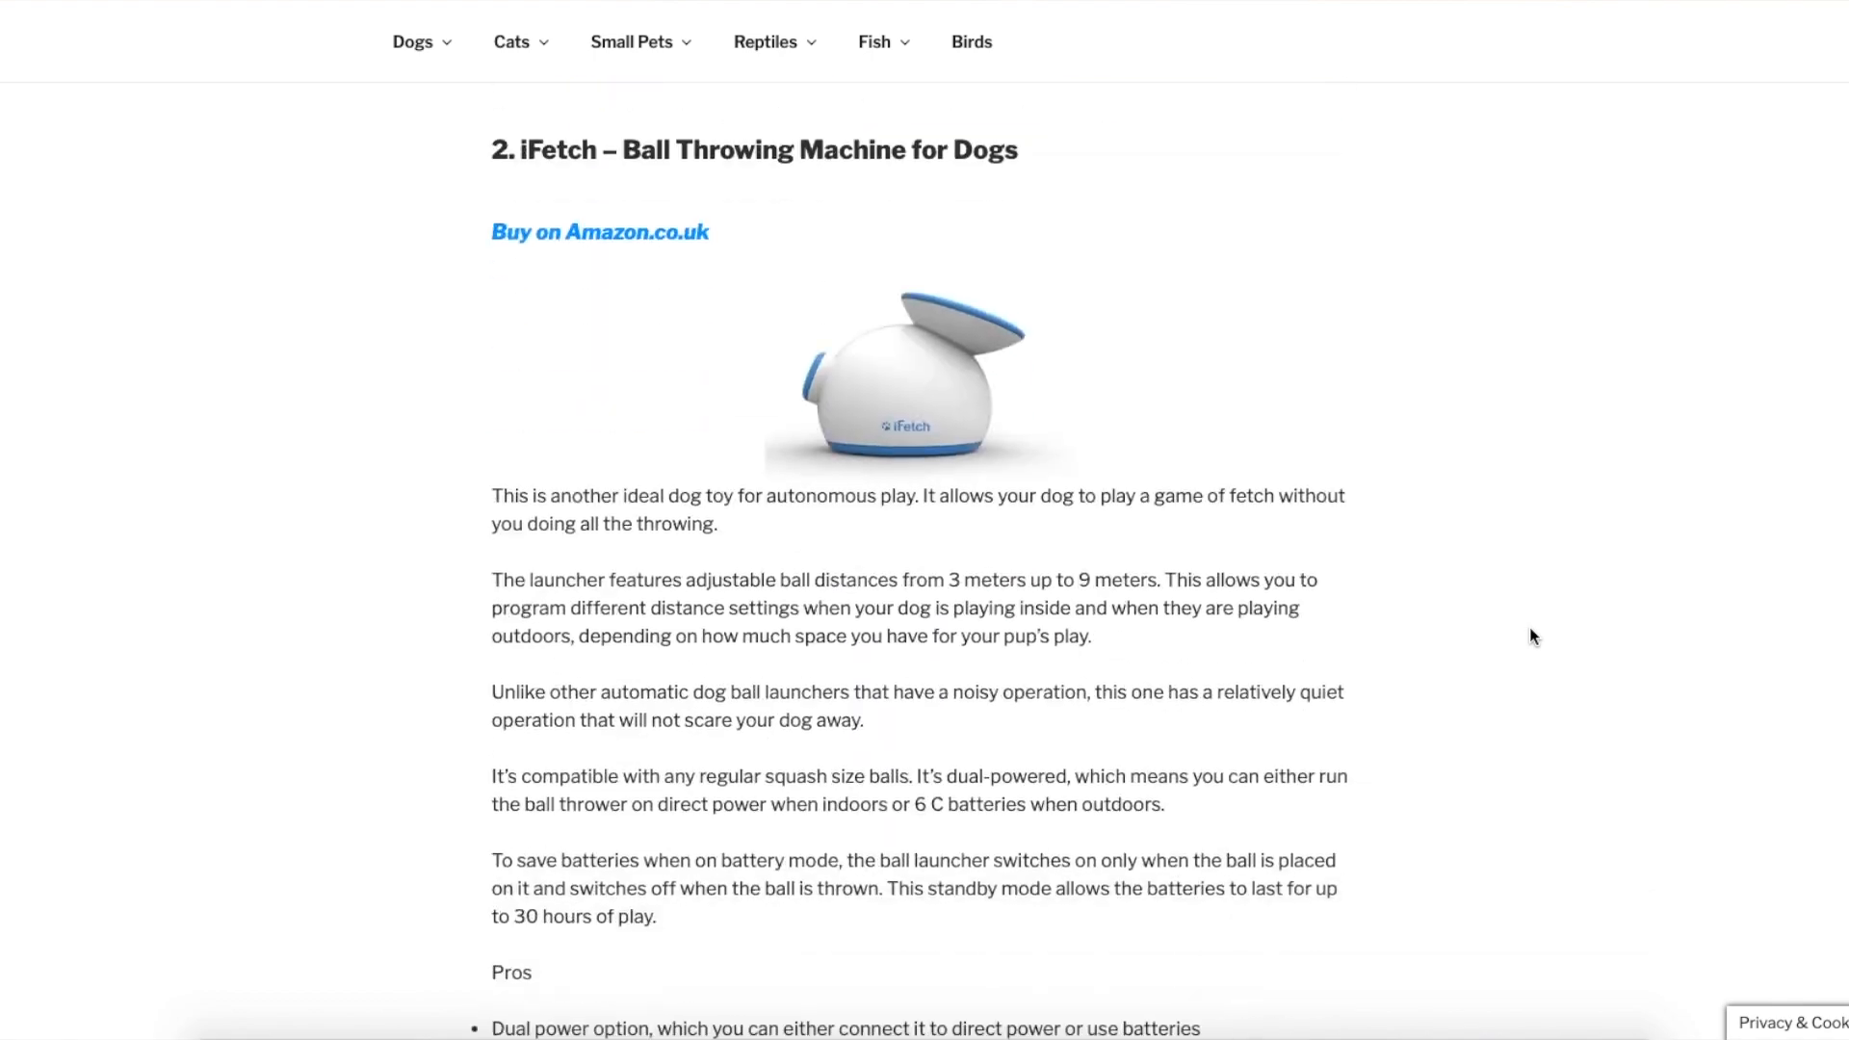
pyautogui.scroll(-15, 1111, 614)
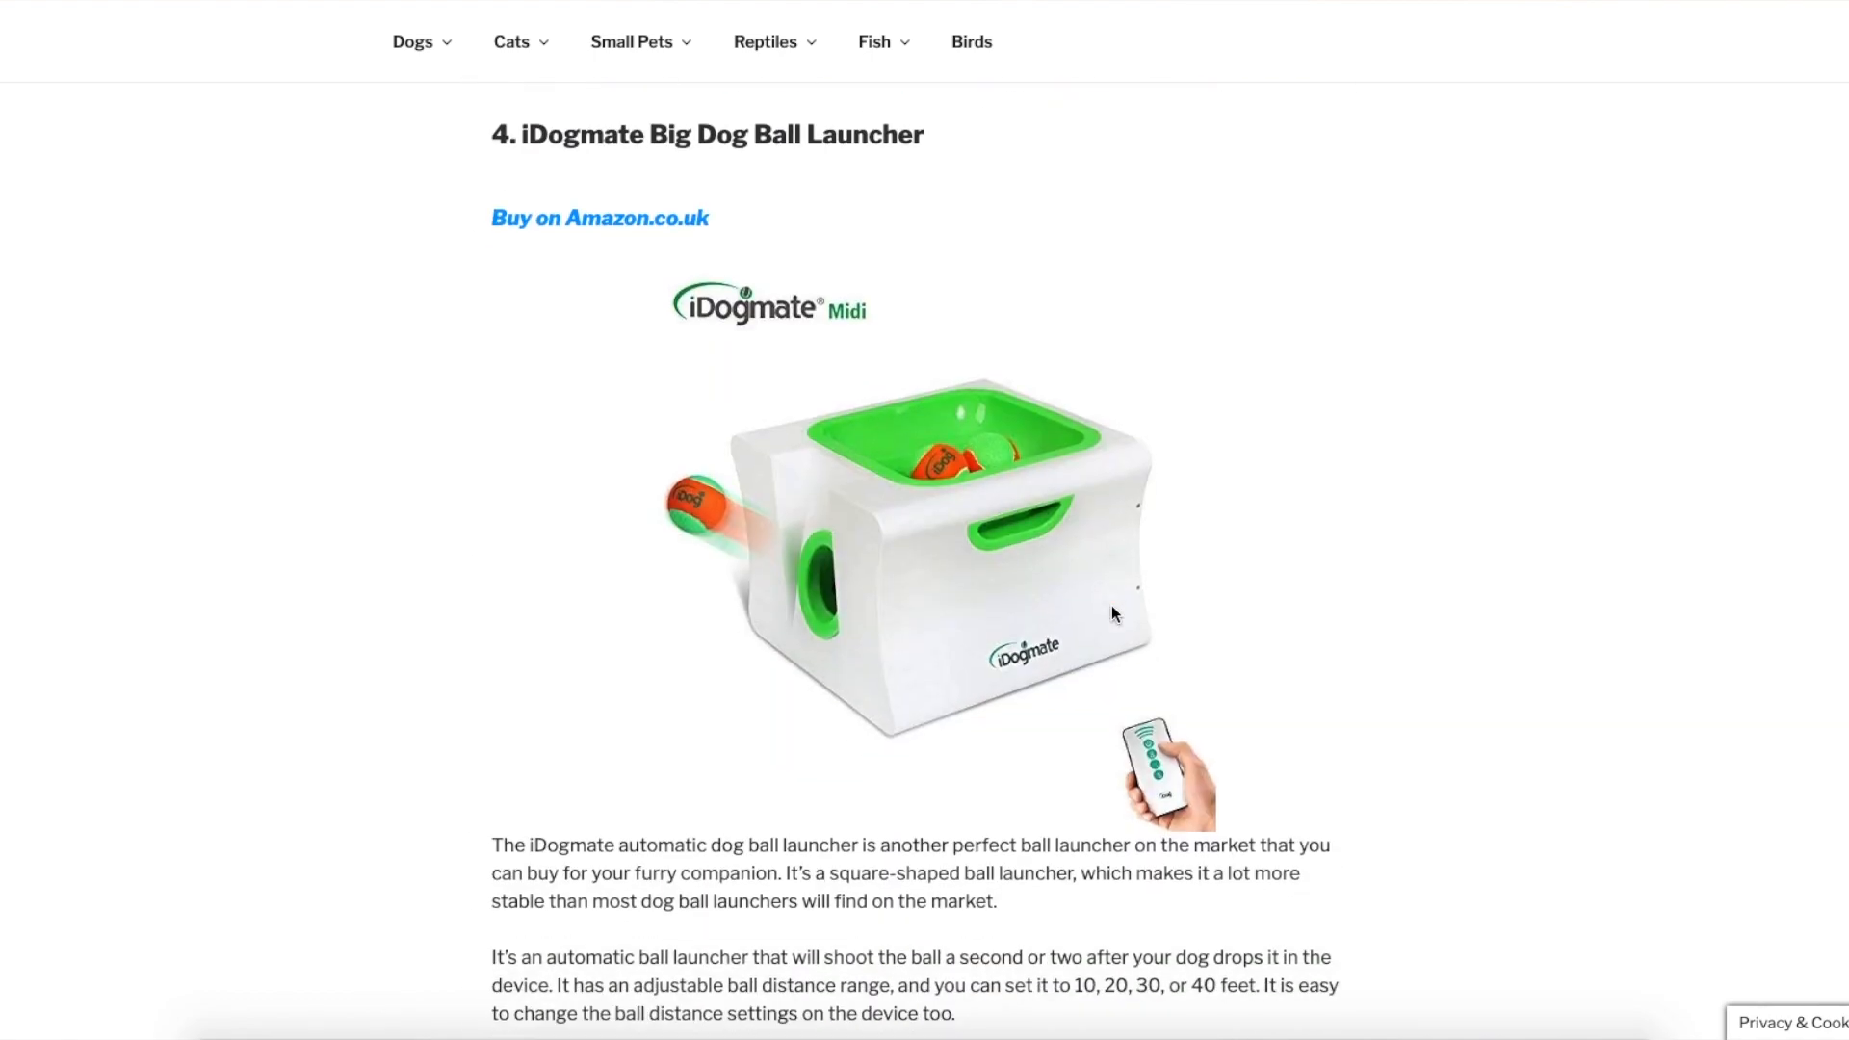
pyautogui.scroll(-20, 1111, 614)
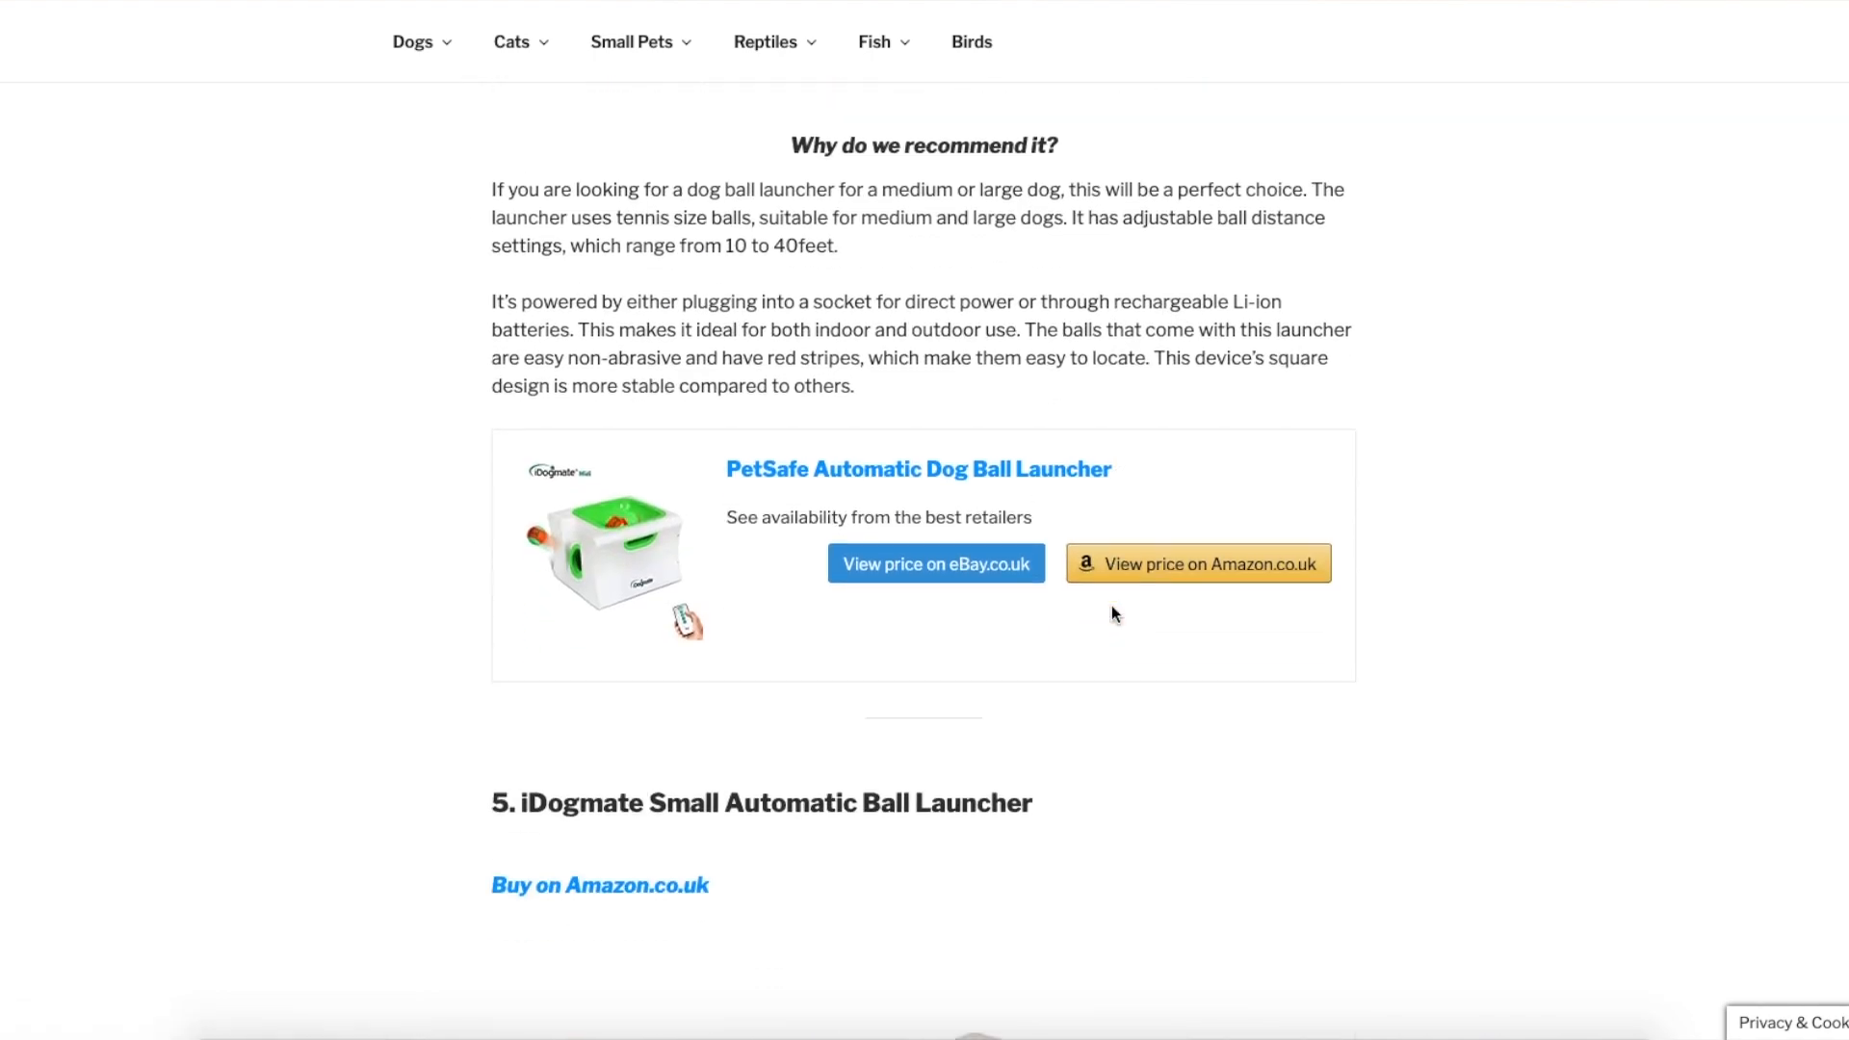
pyautogui.scroll(-8, 1112, 613)
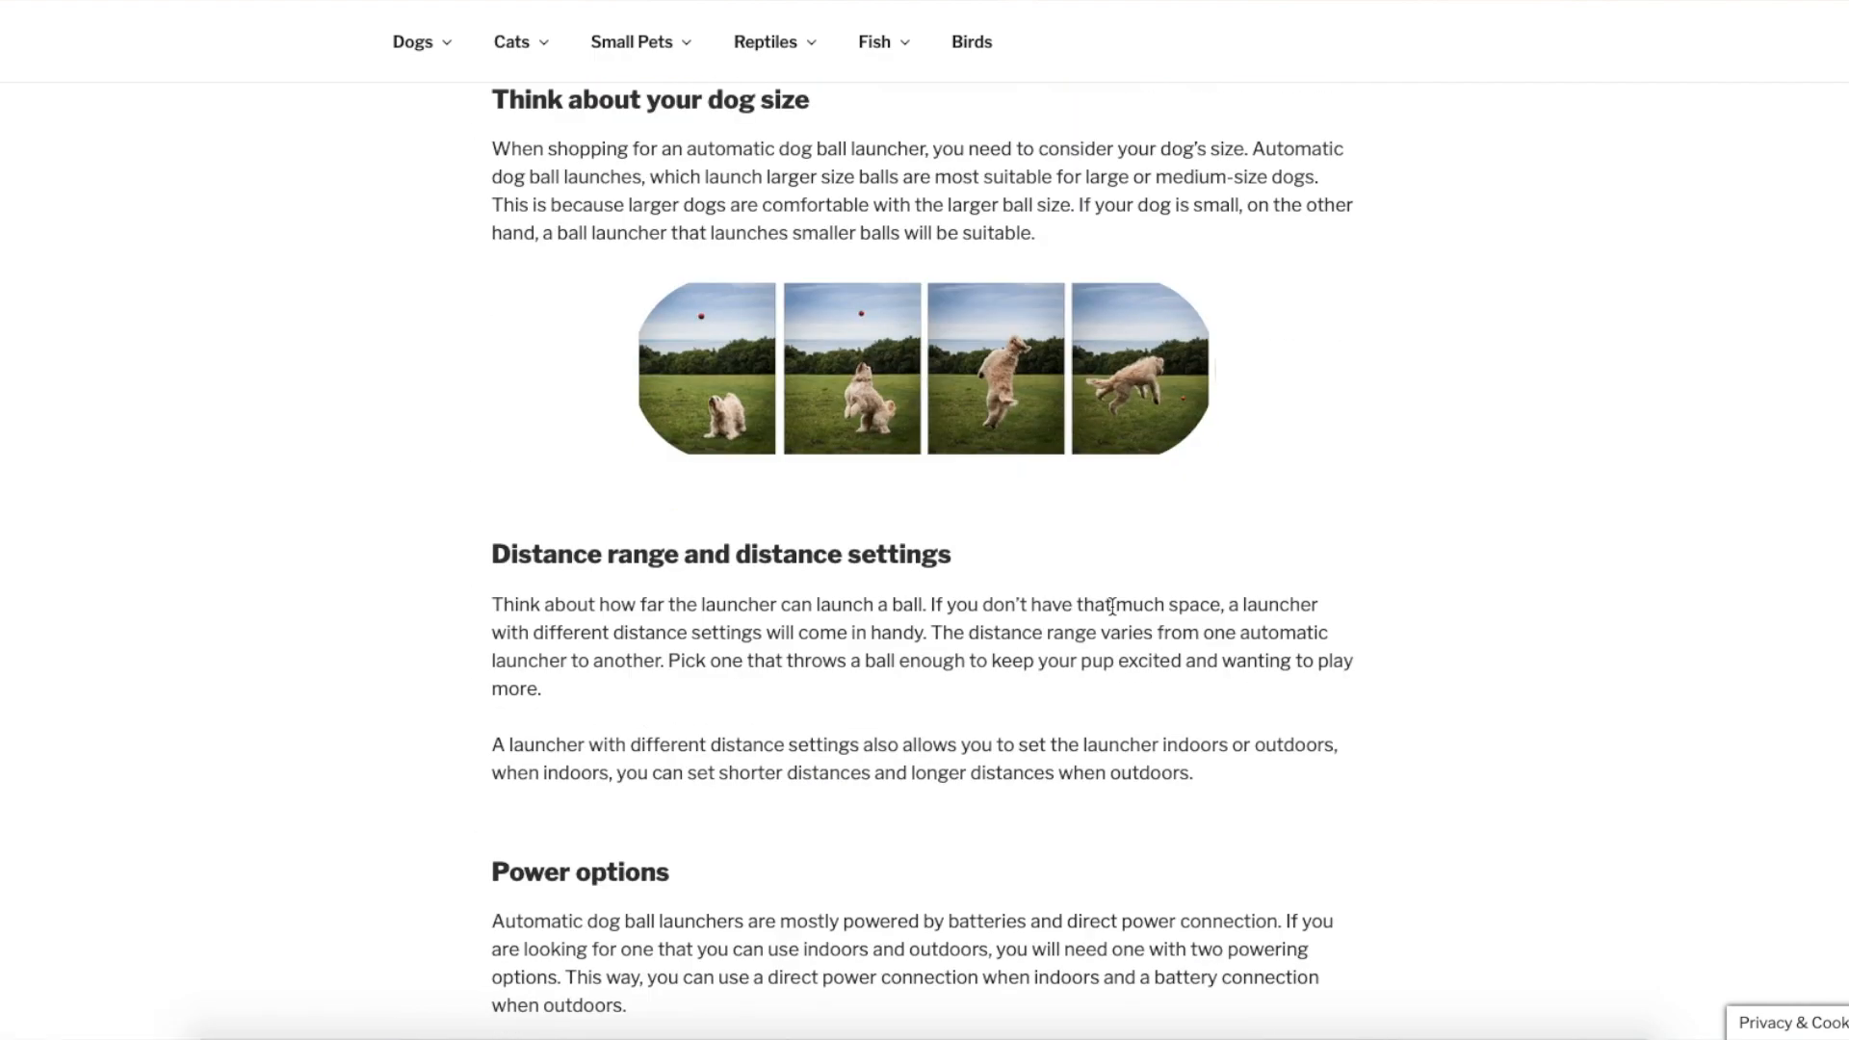
pyautogui.scroll(4, 1111, 606)
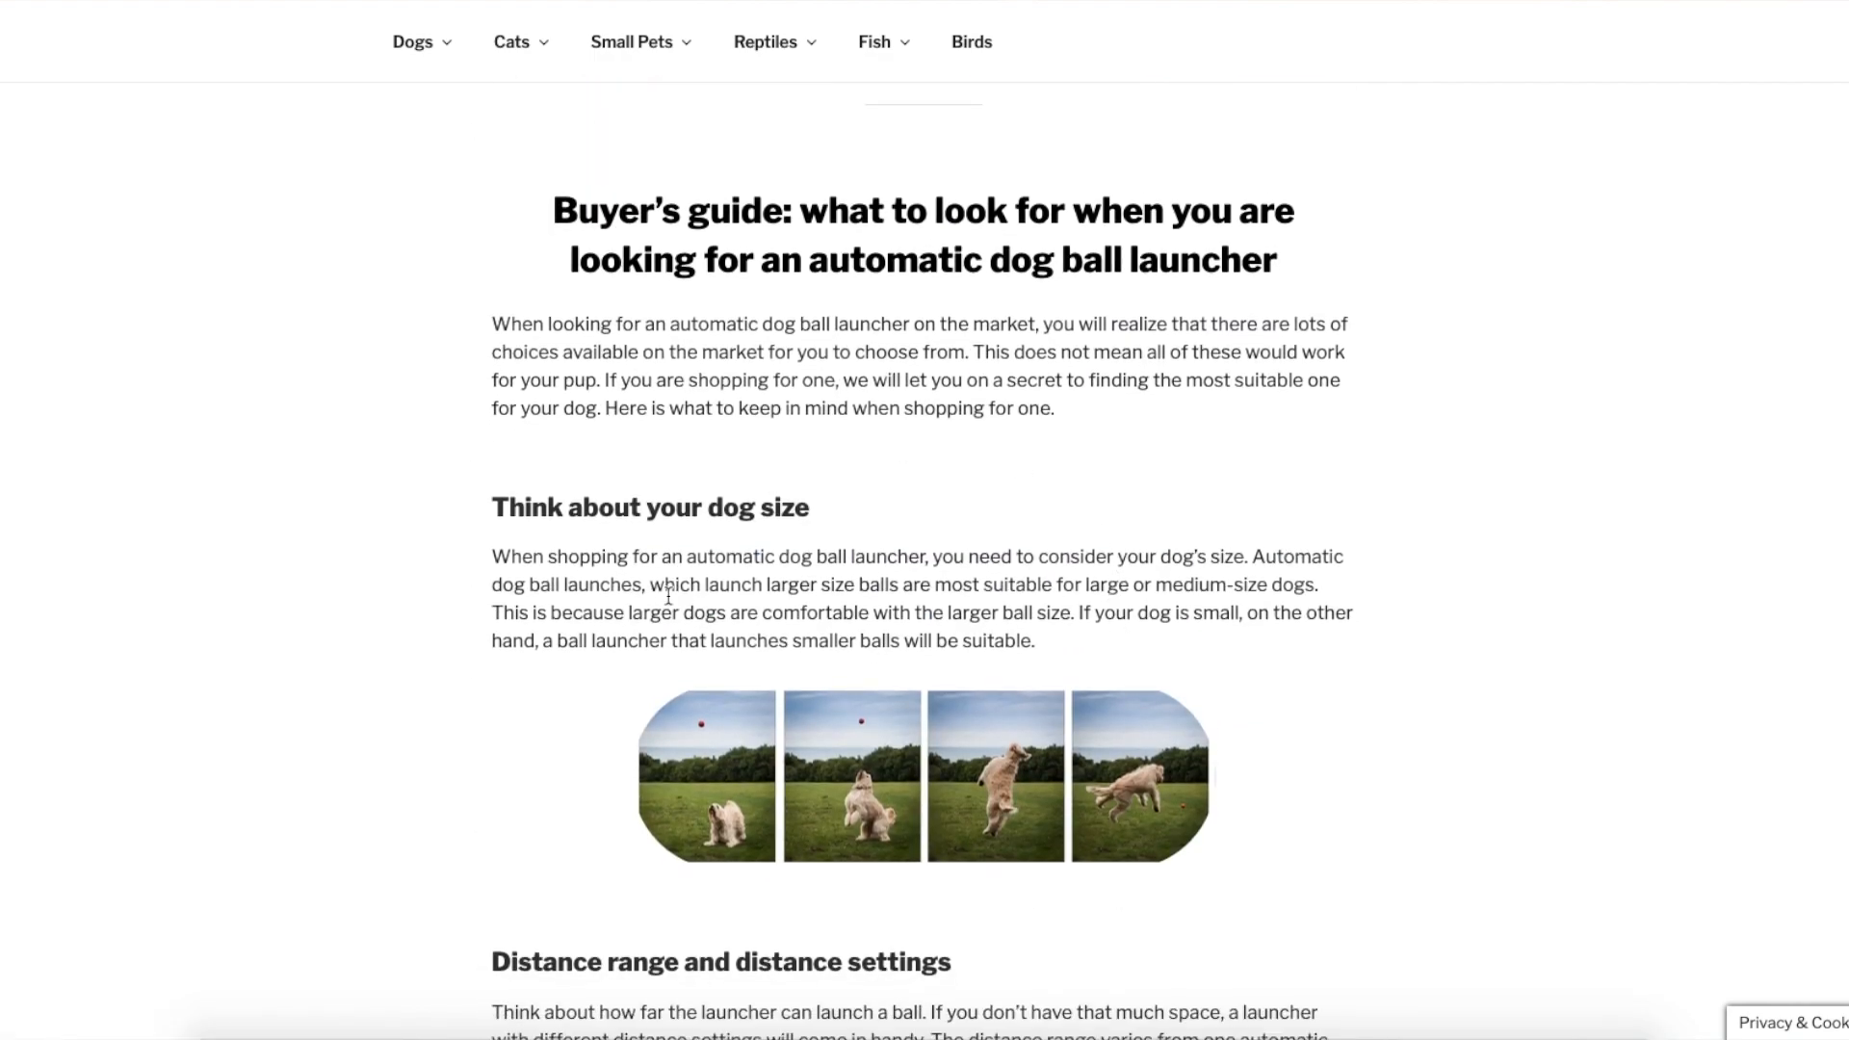
pyautogui.scroll(-10, 966, 486)
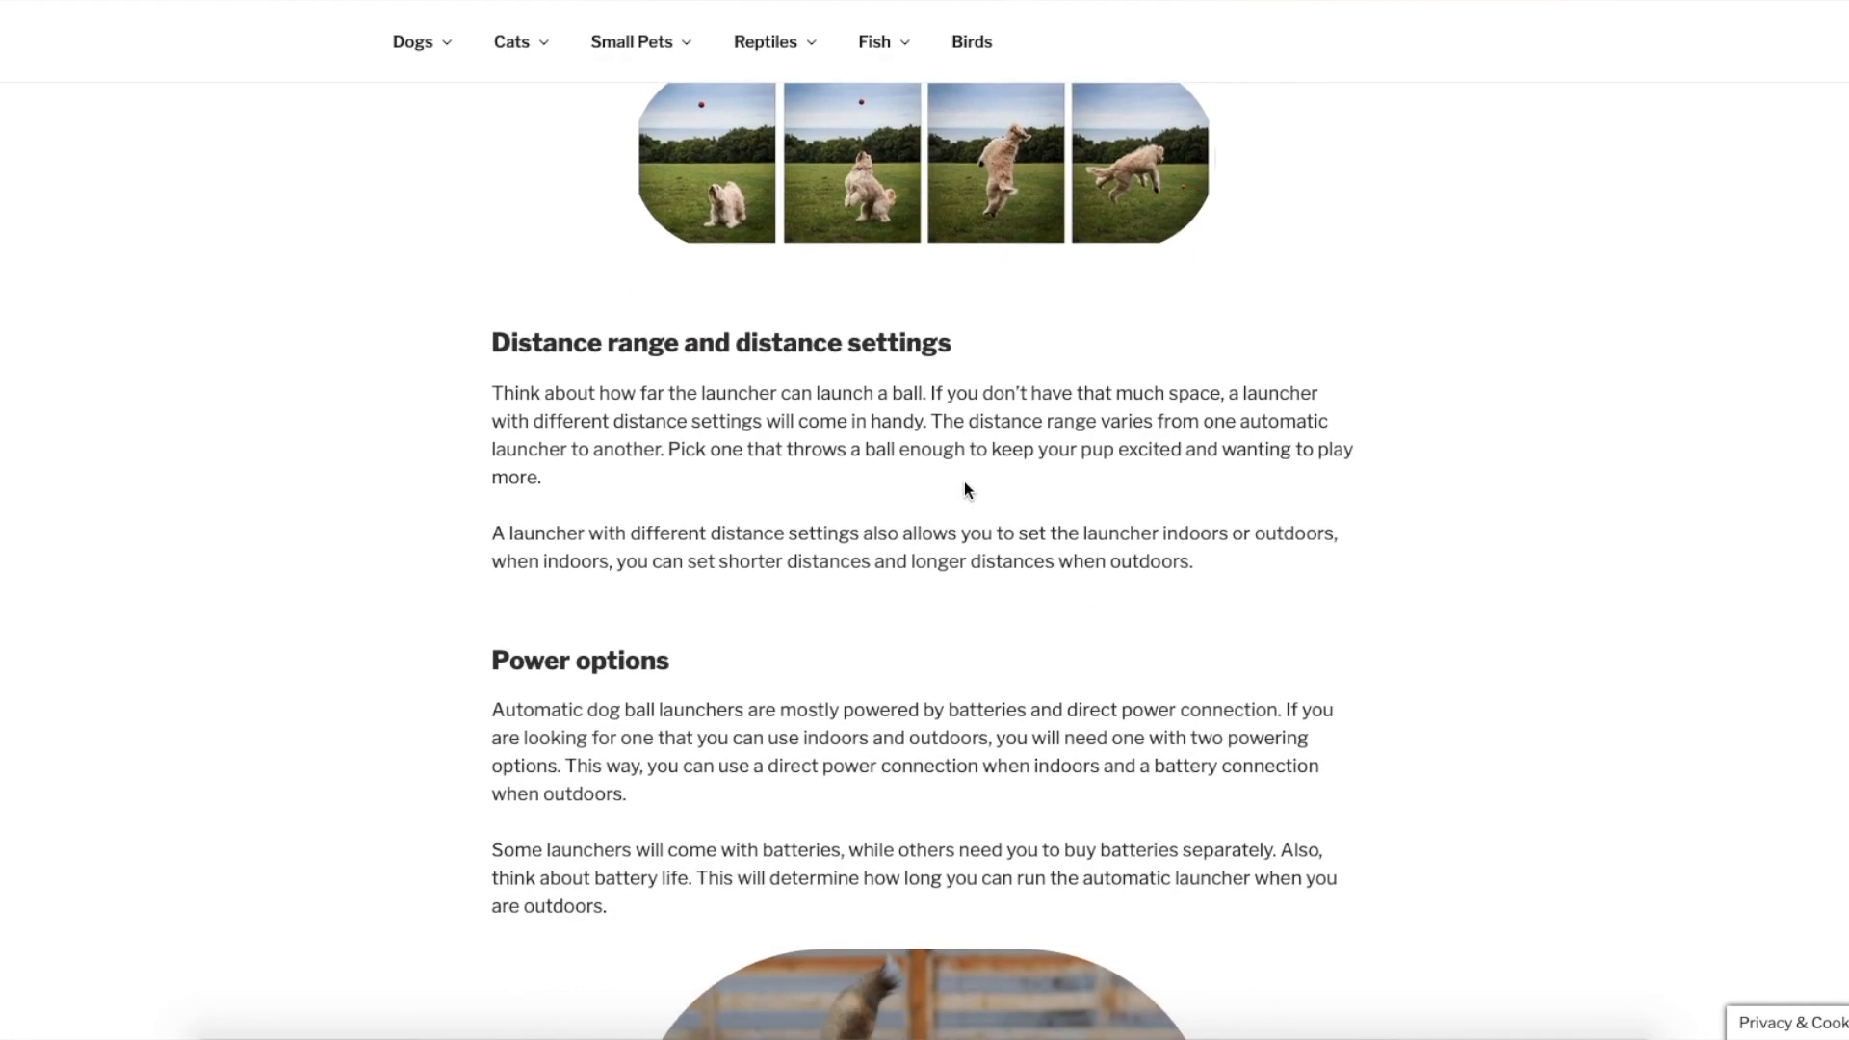
pyautogui.scroll(-15, 965, 485)
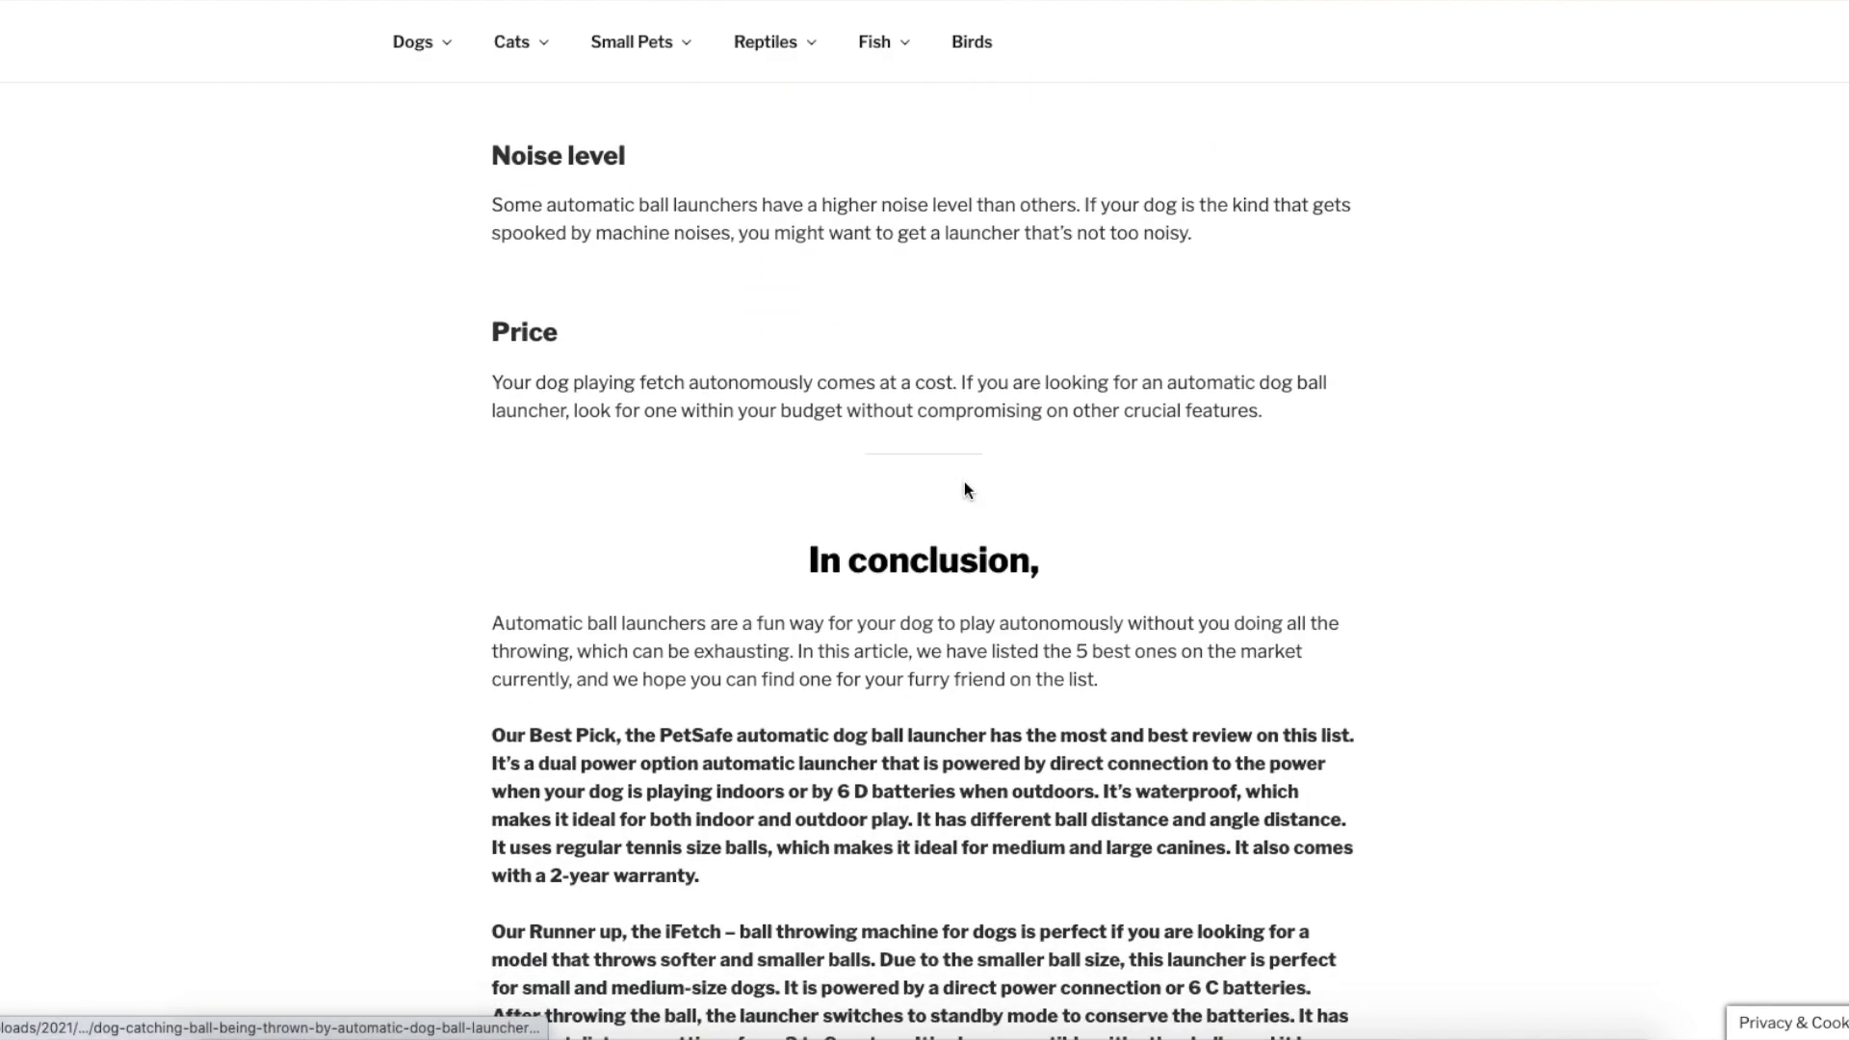
pyautogui.scroll(4, 1031, 301)
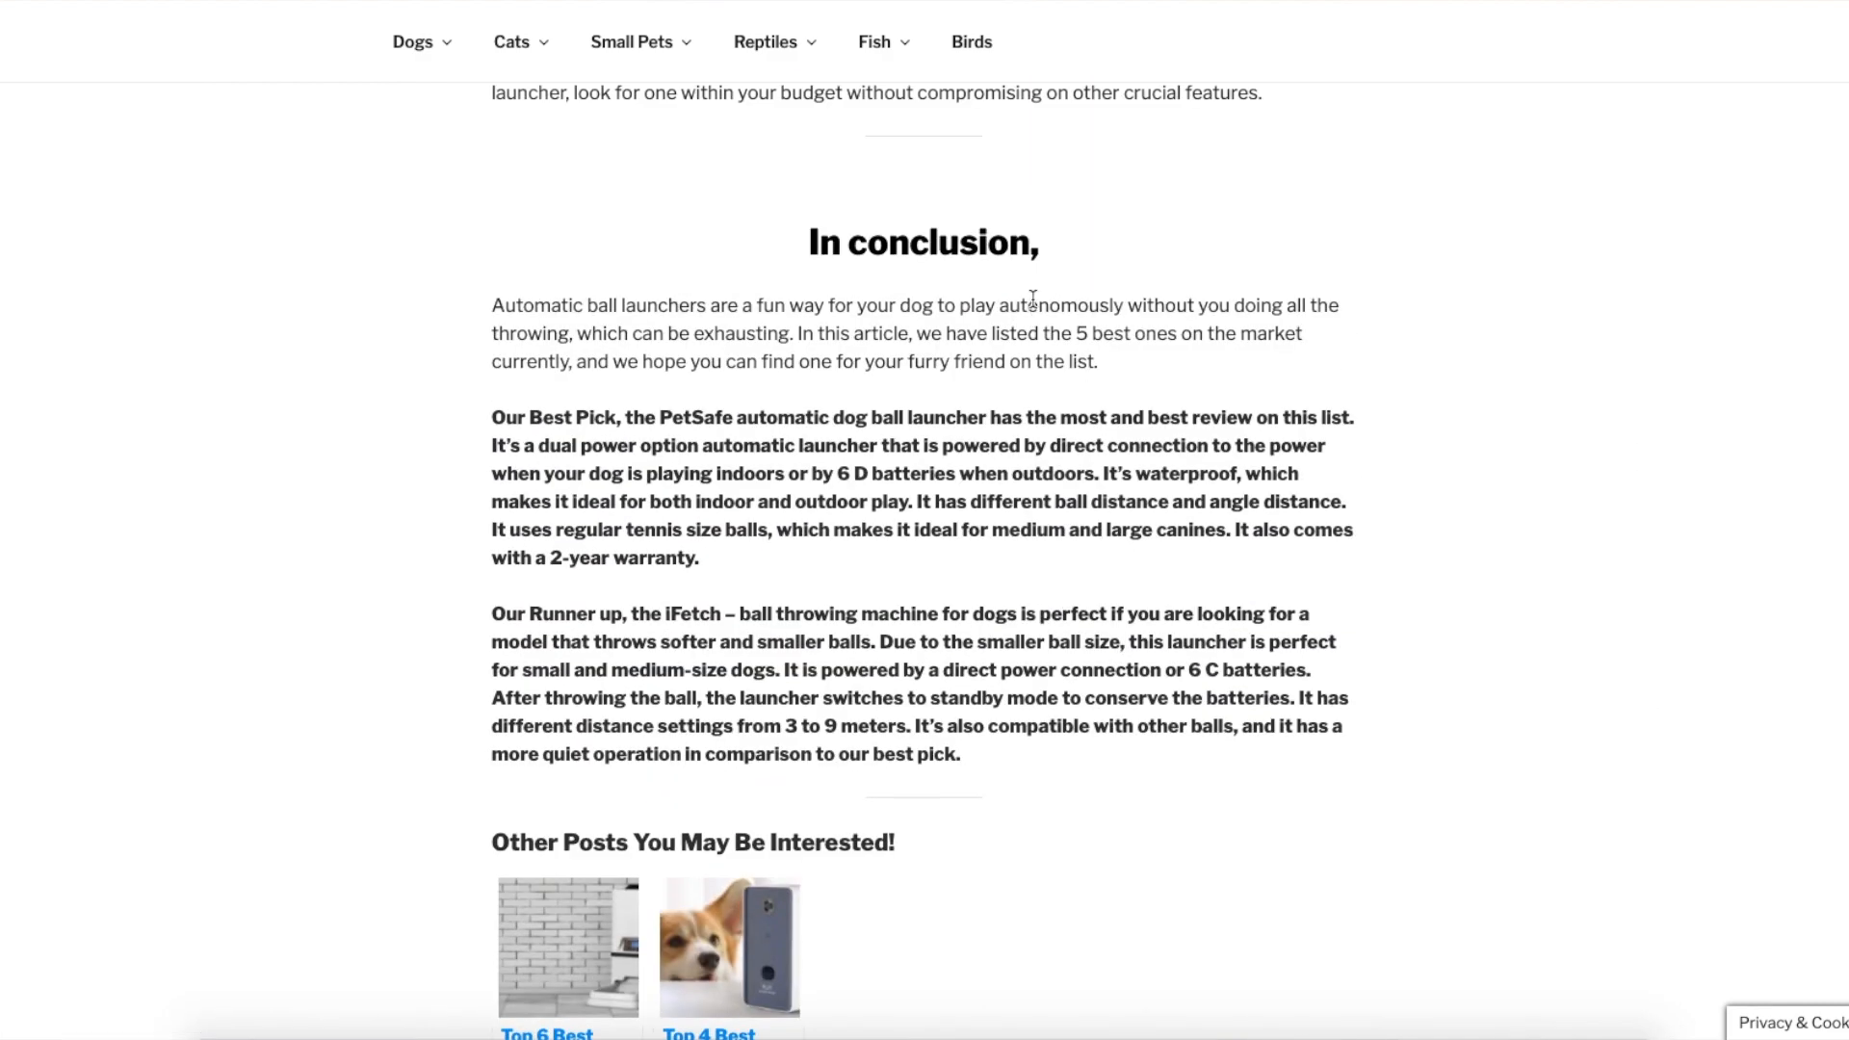
# Check the links in the previewed PetSafe review and copy the product image's Amazon affiliate link
pyautogui.scroll(20, 1046, 542)
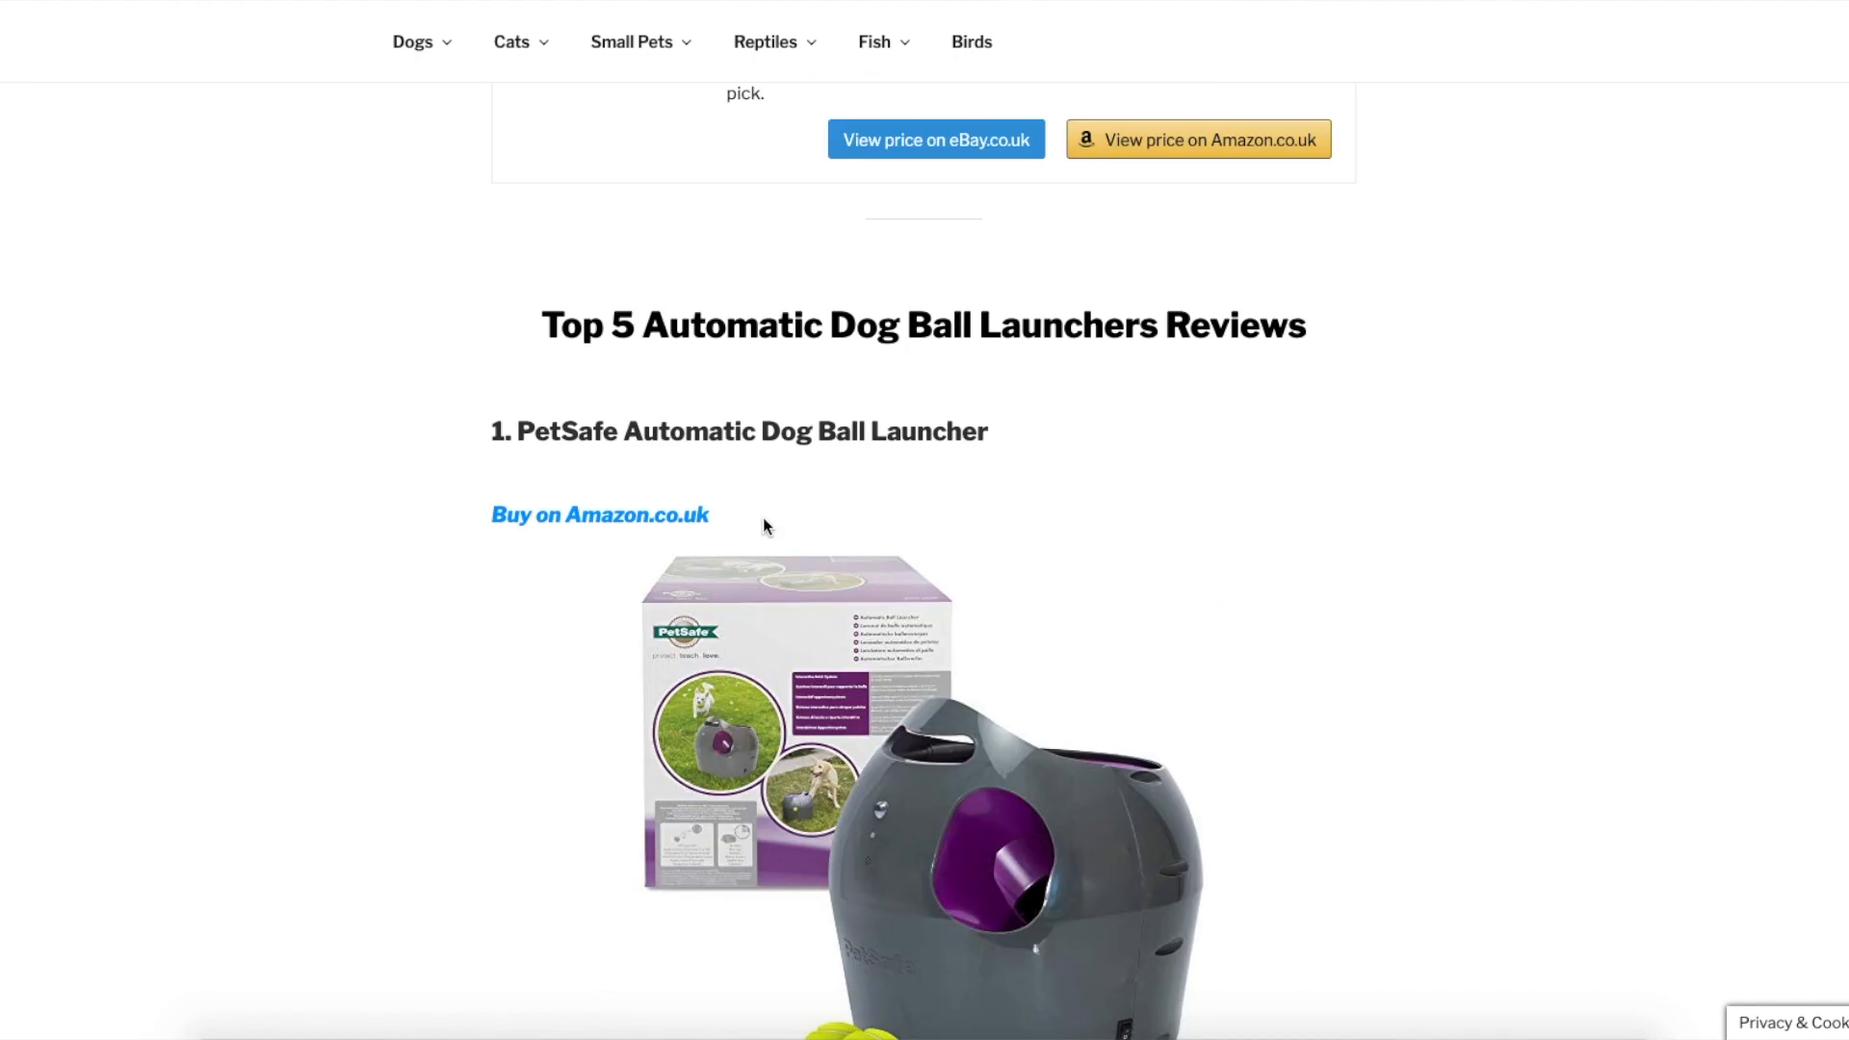
pyautogui.scroll(-1, 858, 564)
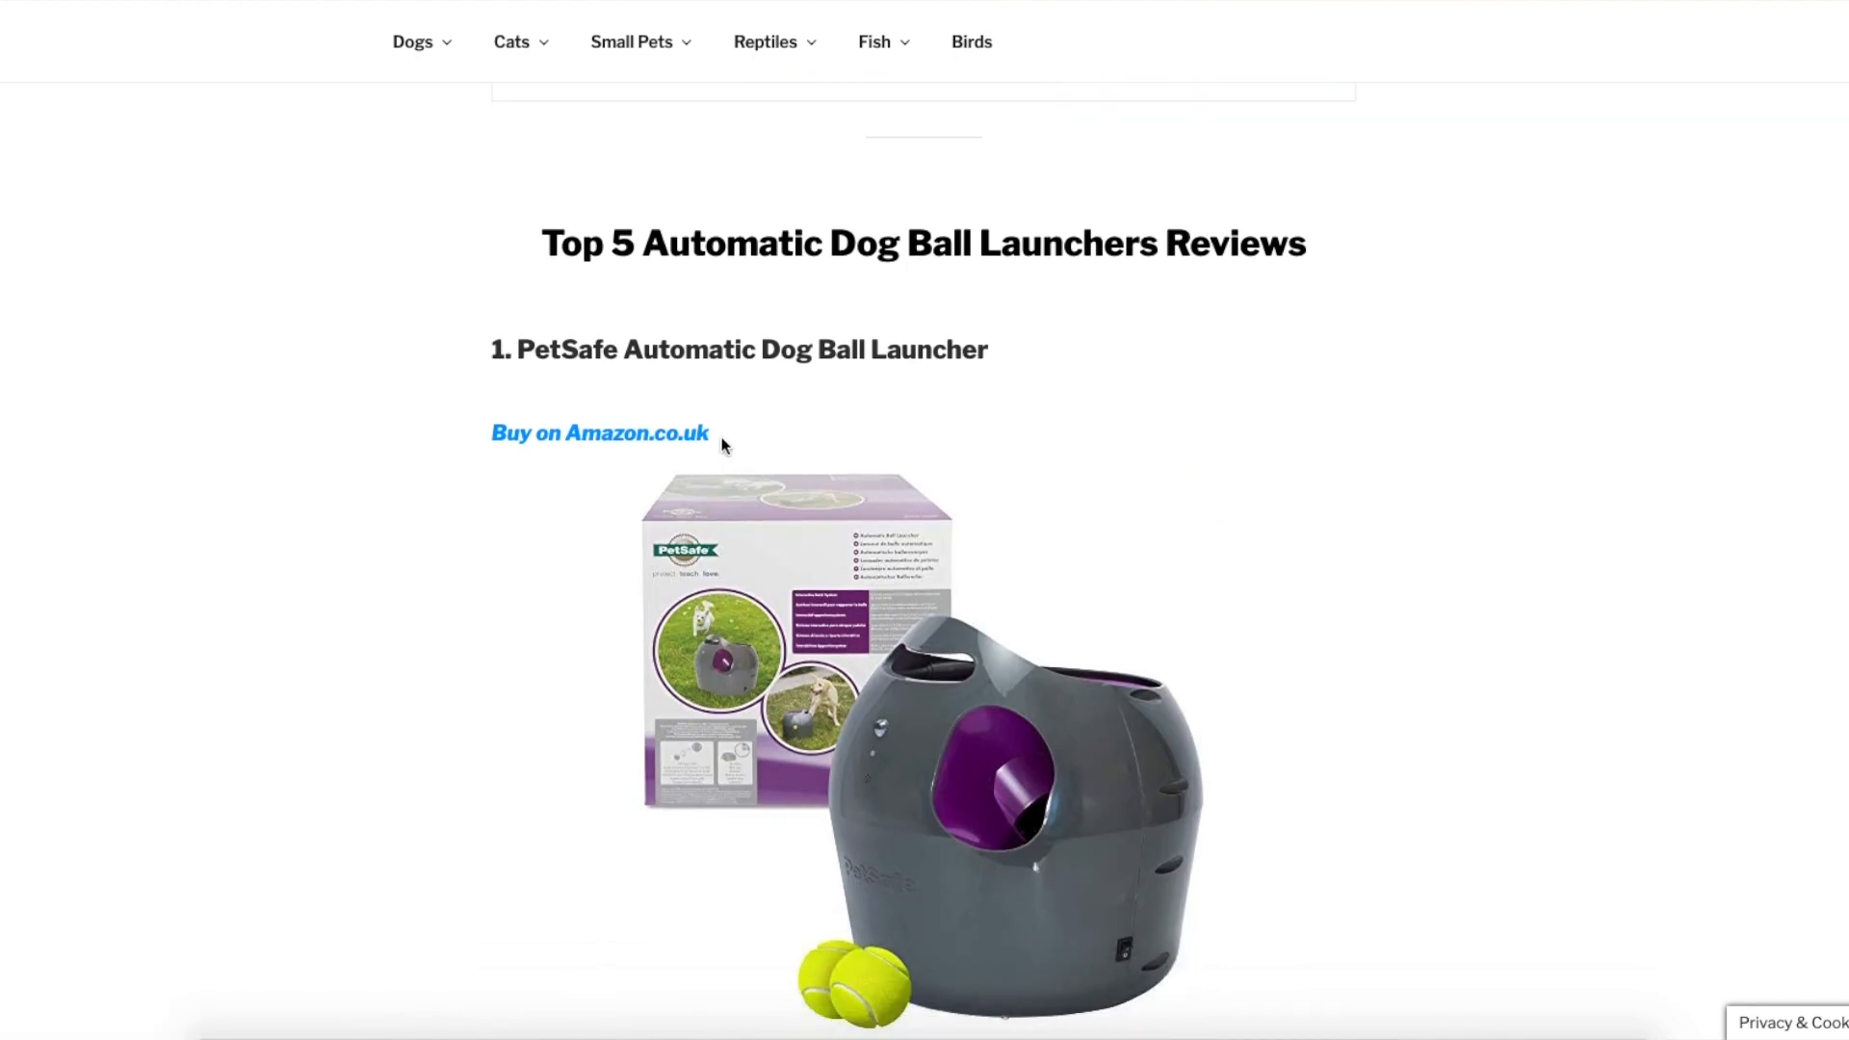
pyautogui.moveTo(728, 442); pyautogui.dragTo(560, 443)
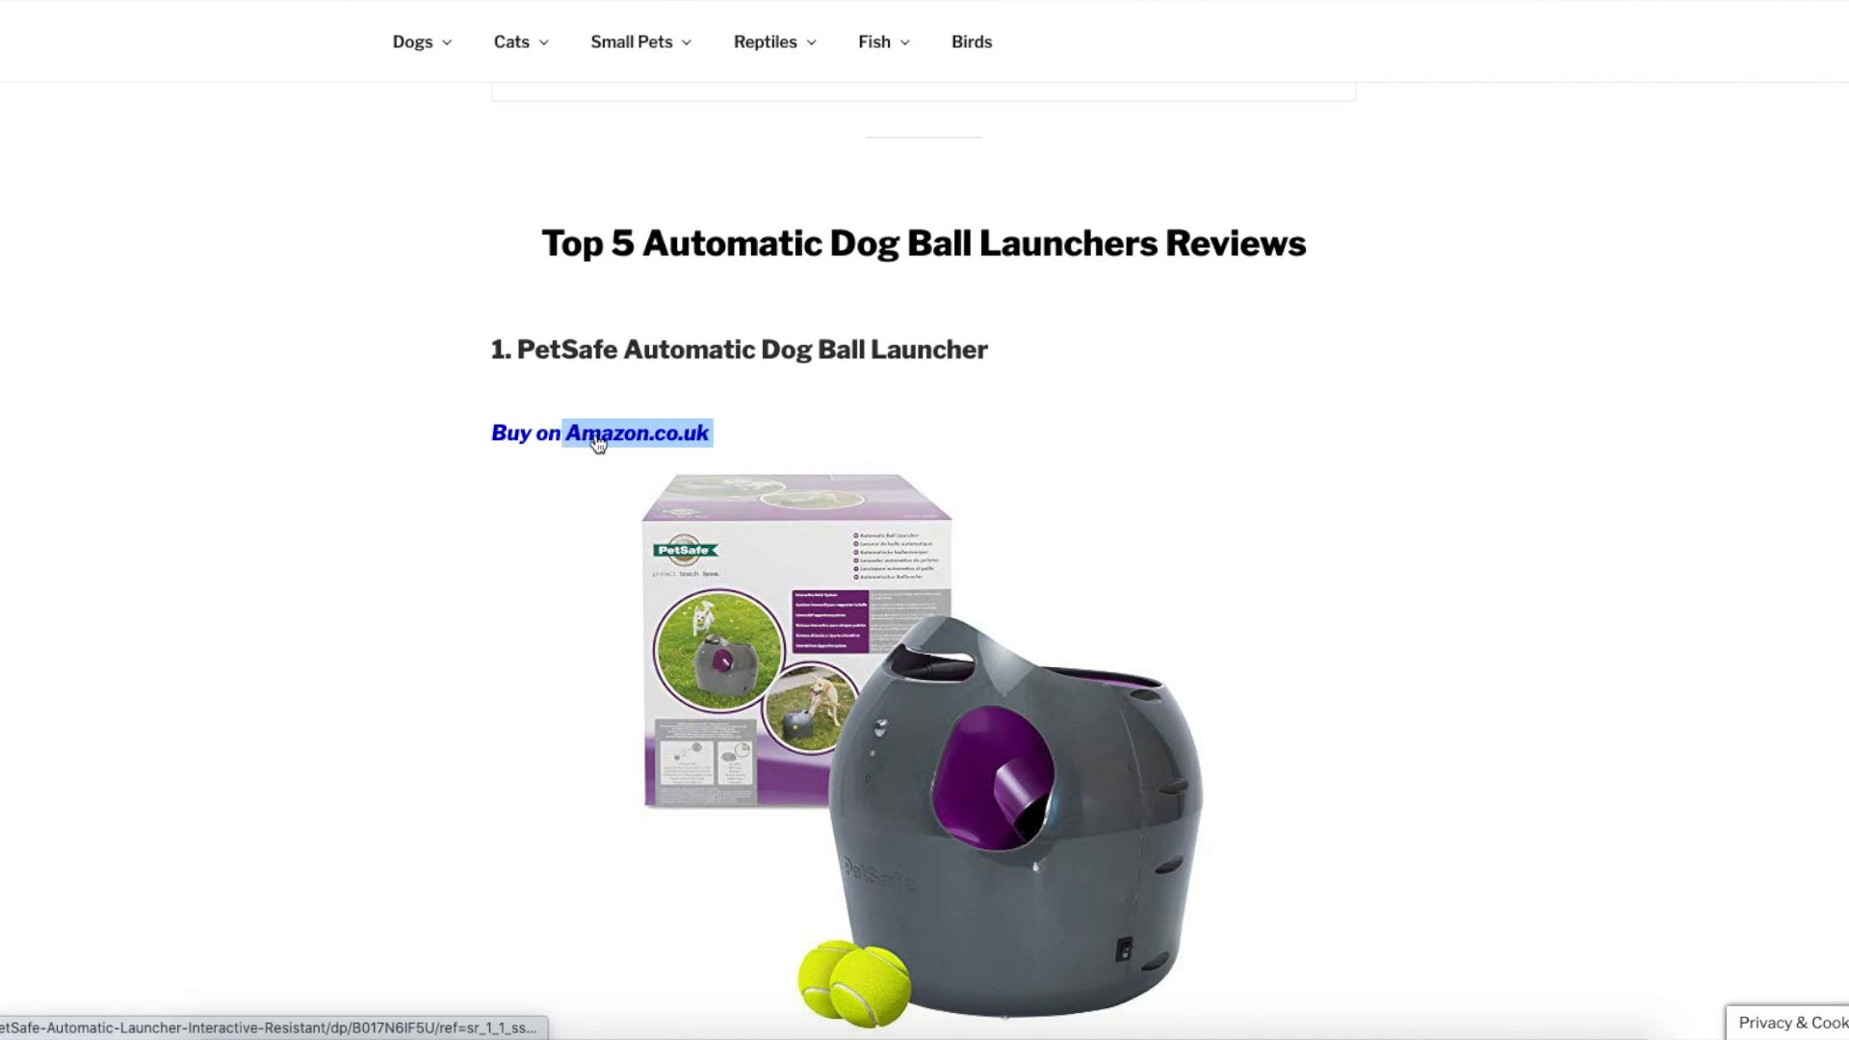
pyautogui.click(647, 445)
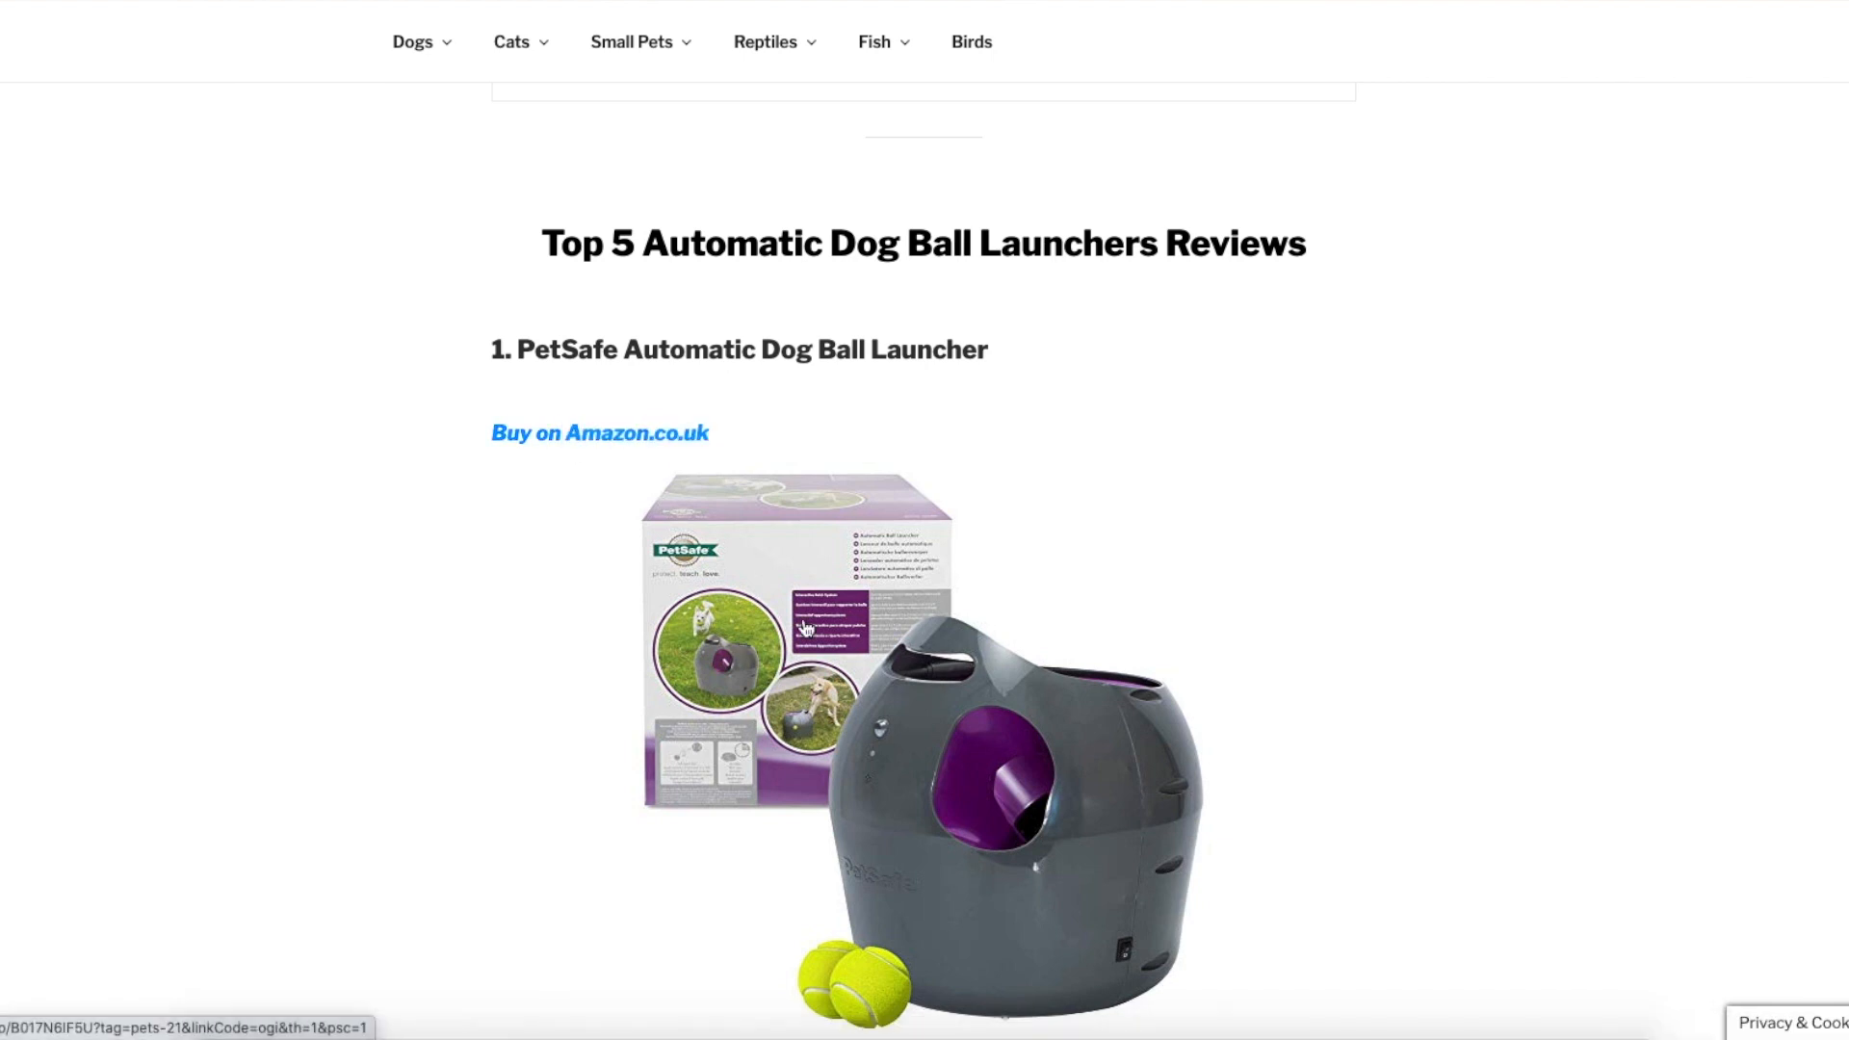
pyautogui.scroll(-3, 874, 342)
pyautogui.scroll(-20, 1075, 484)
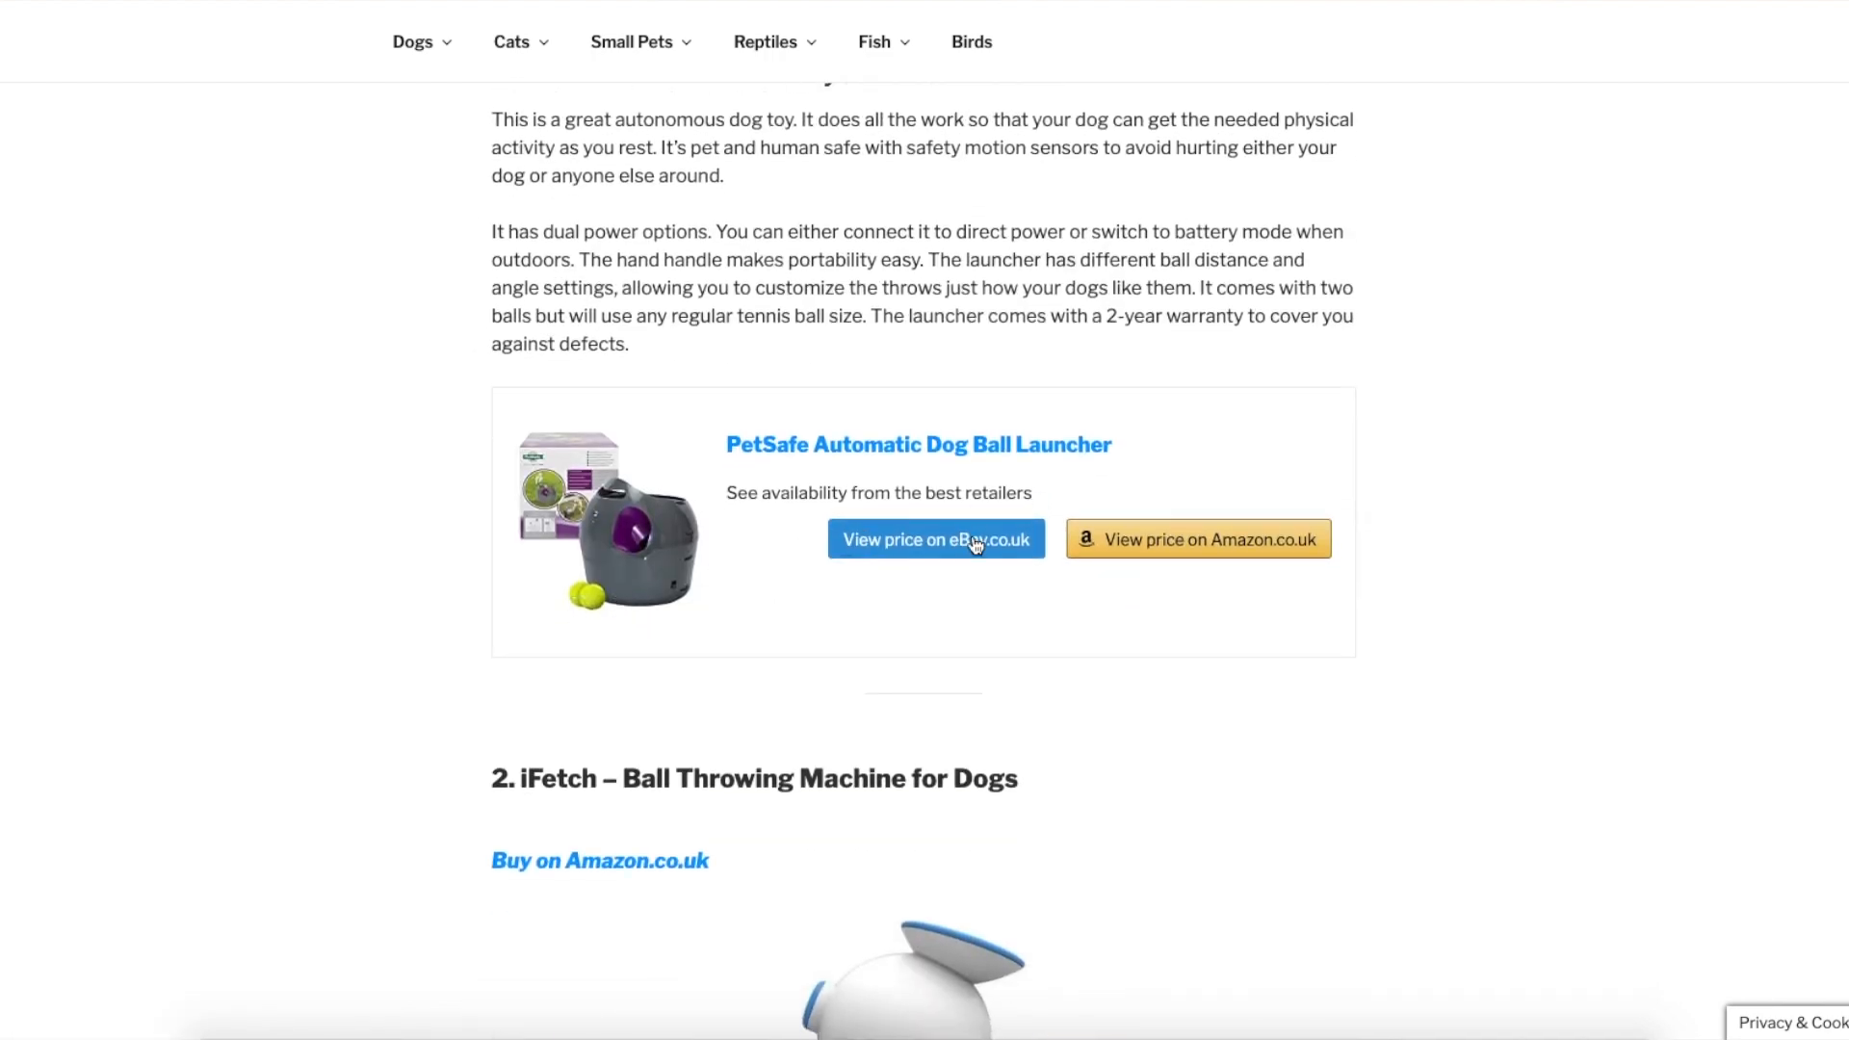
pyautogui.scroll(15, 976, 544)
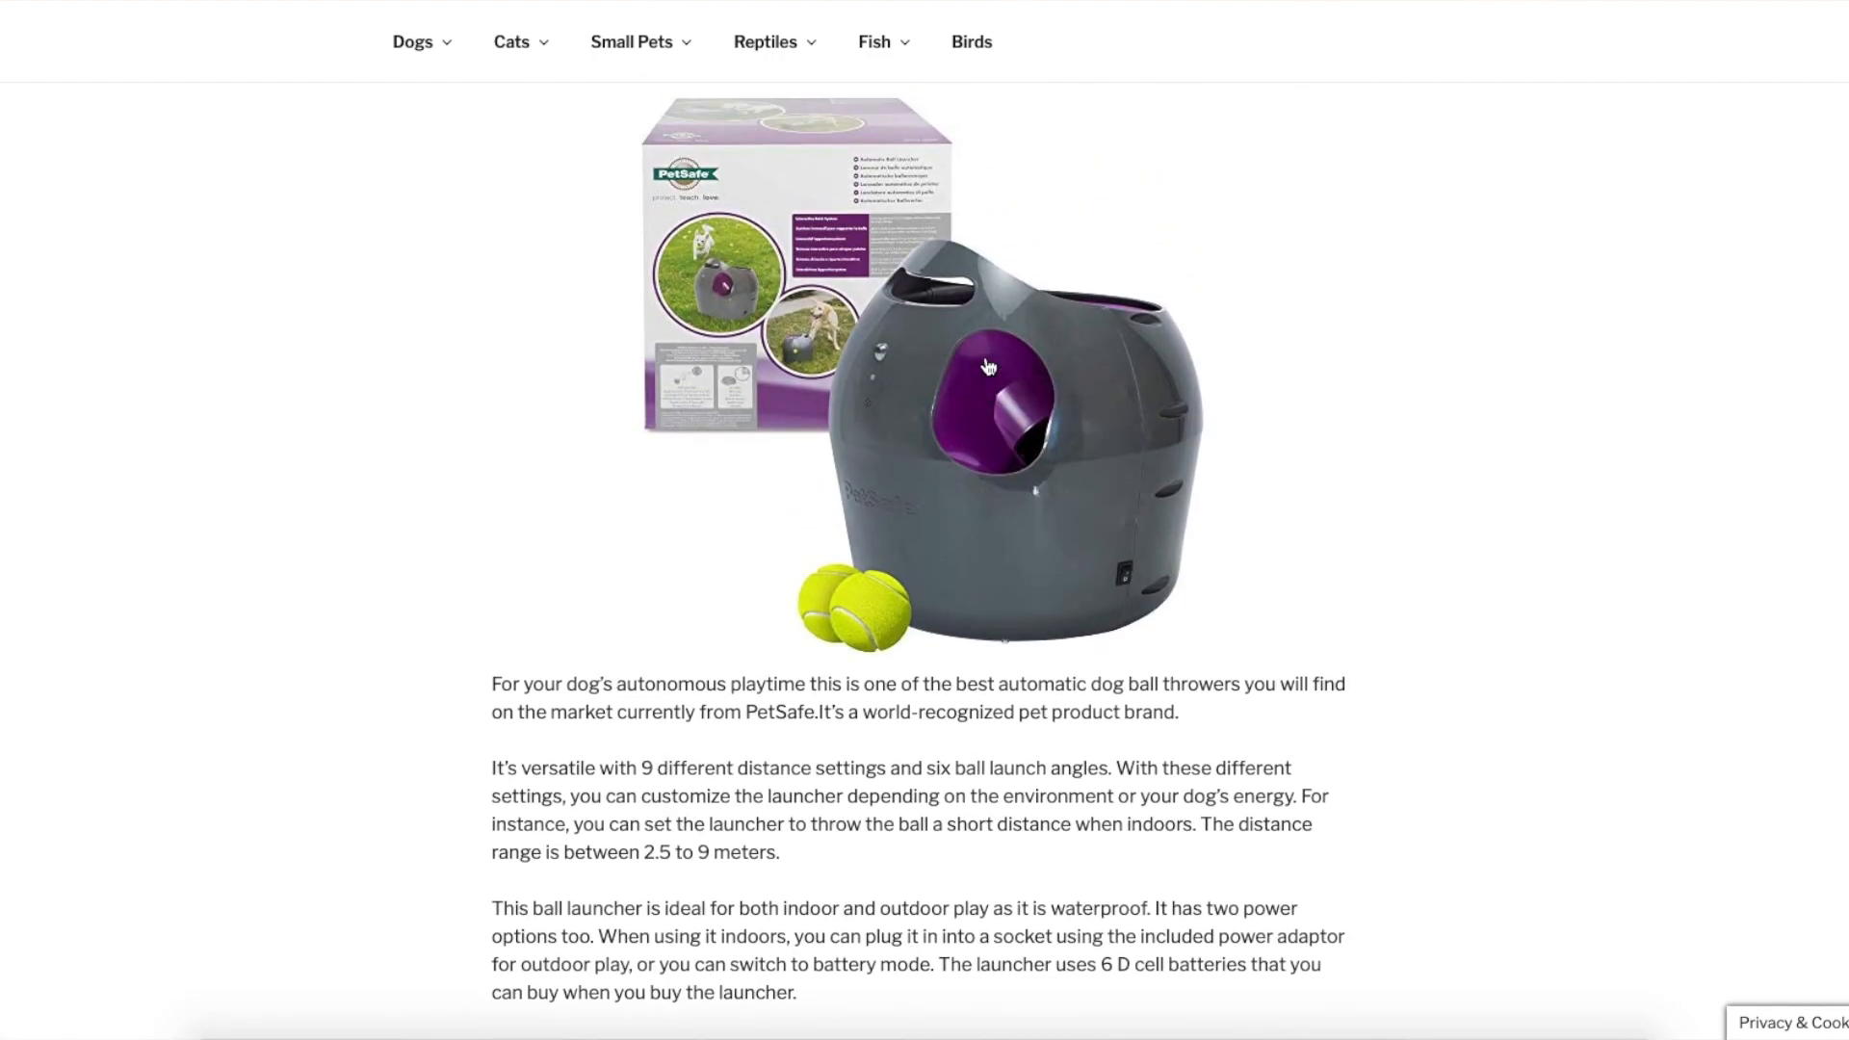
pyautogui.click(988, 366)
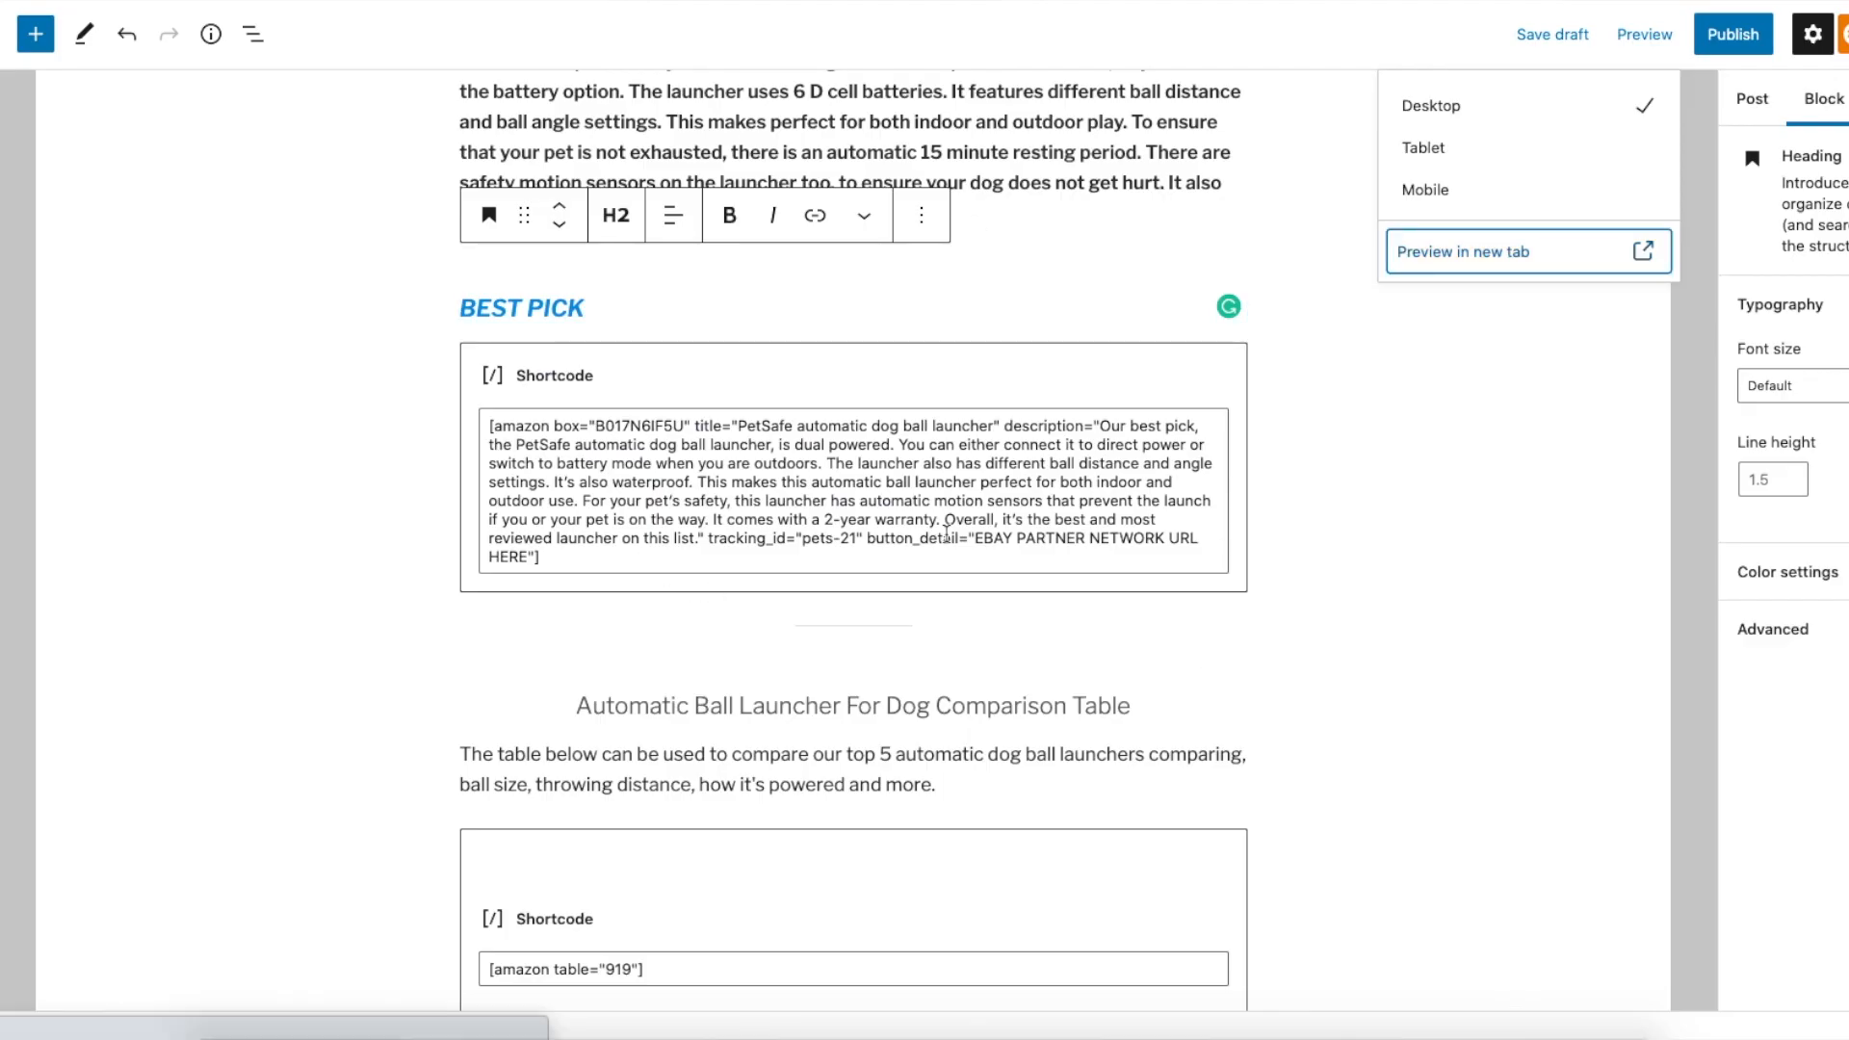
# Back in the post editor, try to replace the PetSafe review's "Buy on Amazon.co.uk" link with the copied affiliate URL containing tag=pets-21
pyautogui.scroll(1, 947, 531)
pyautogui.scroll(-12, 958, 548)
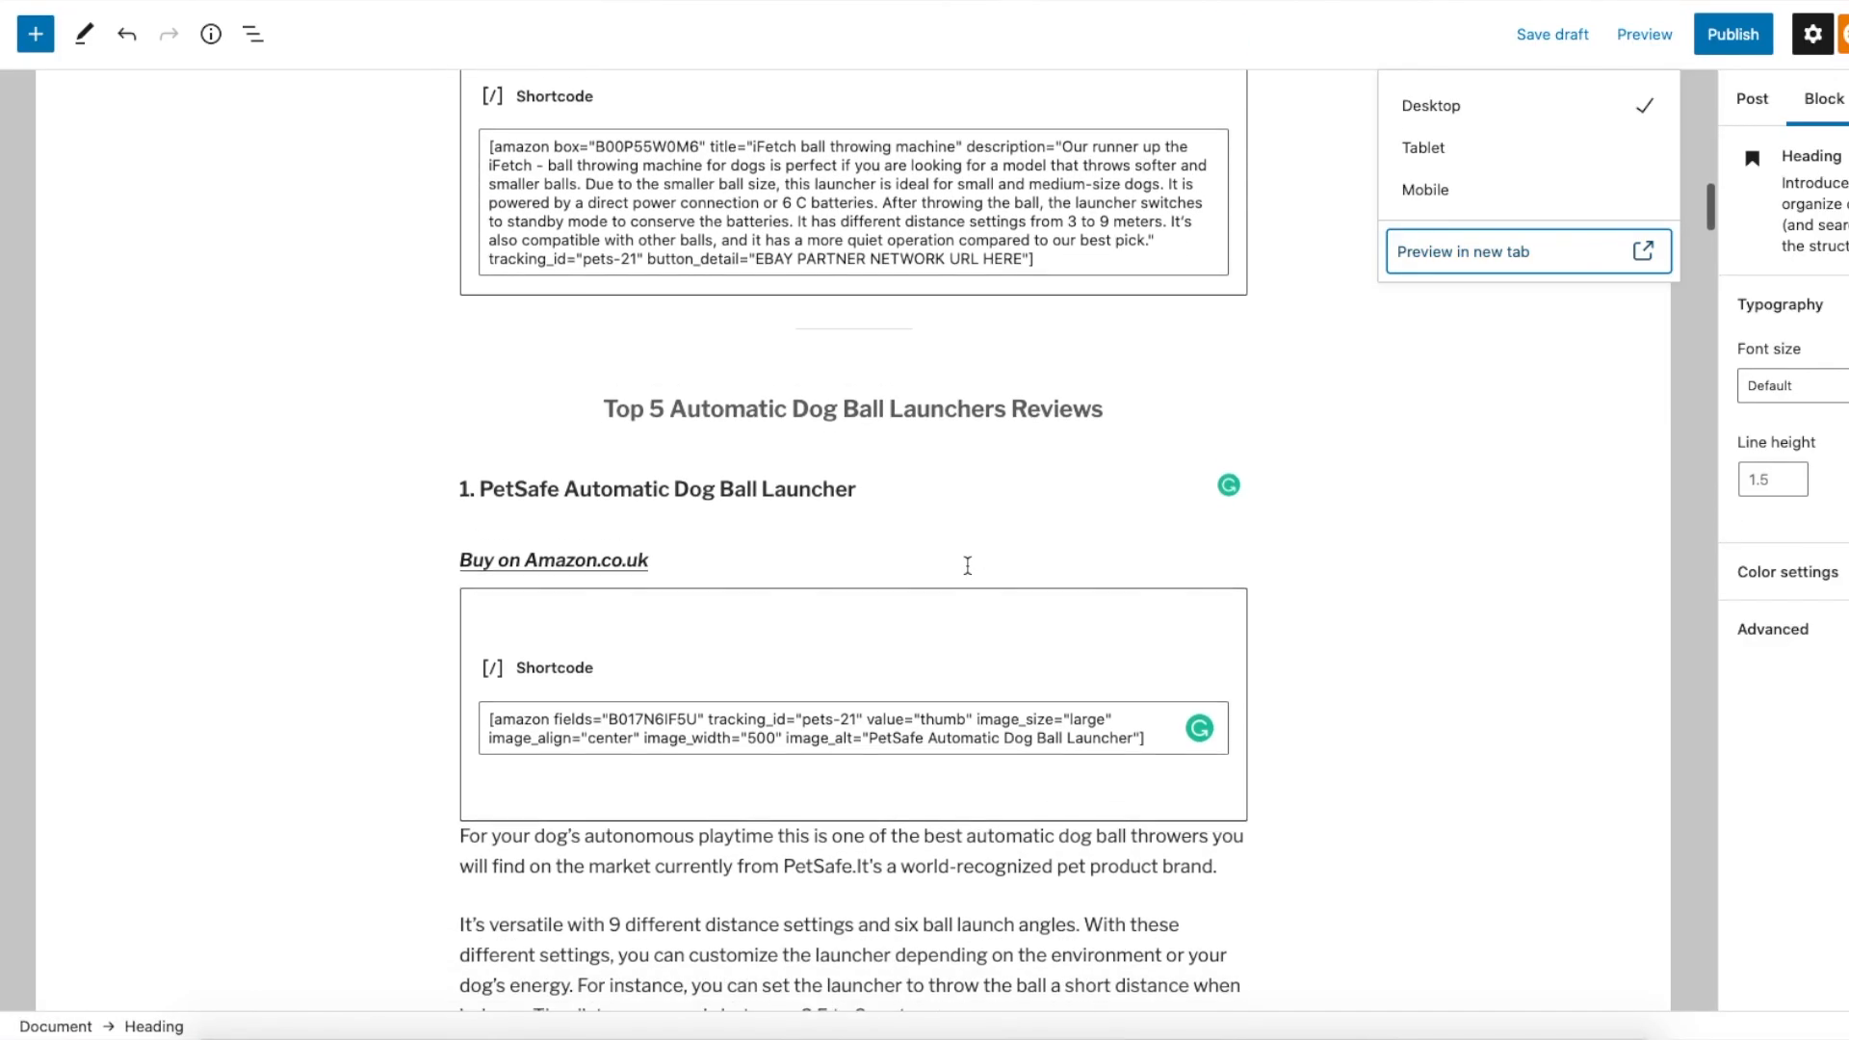
pyautogui.tripleClick(563, 544)
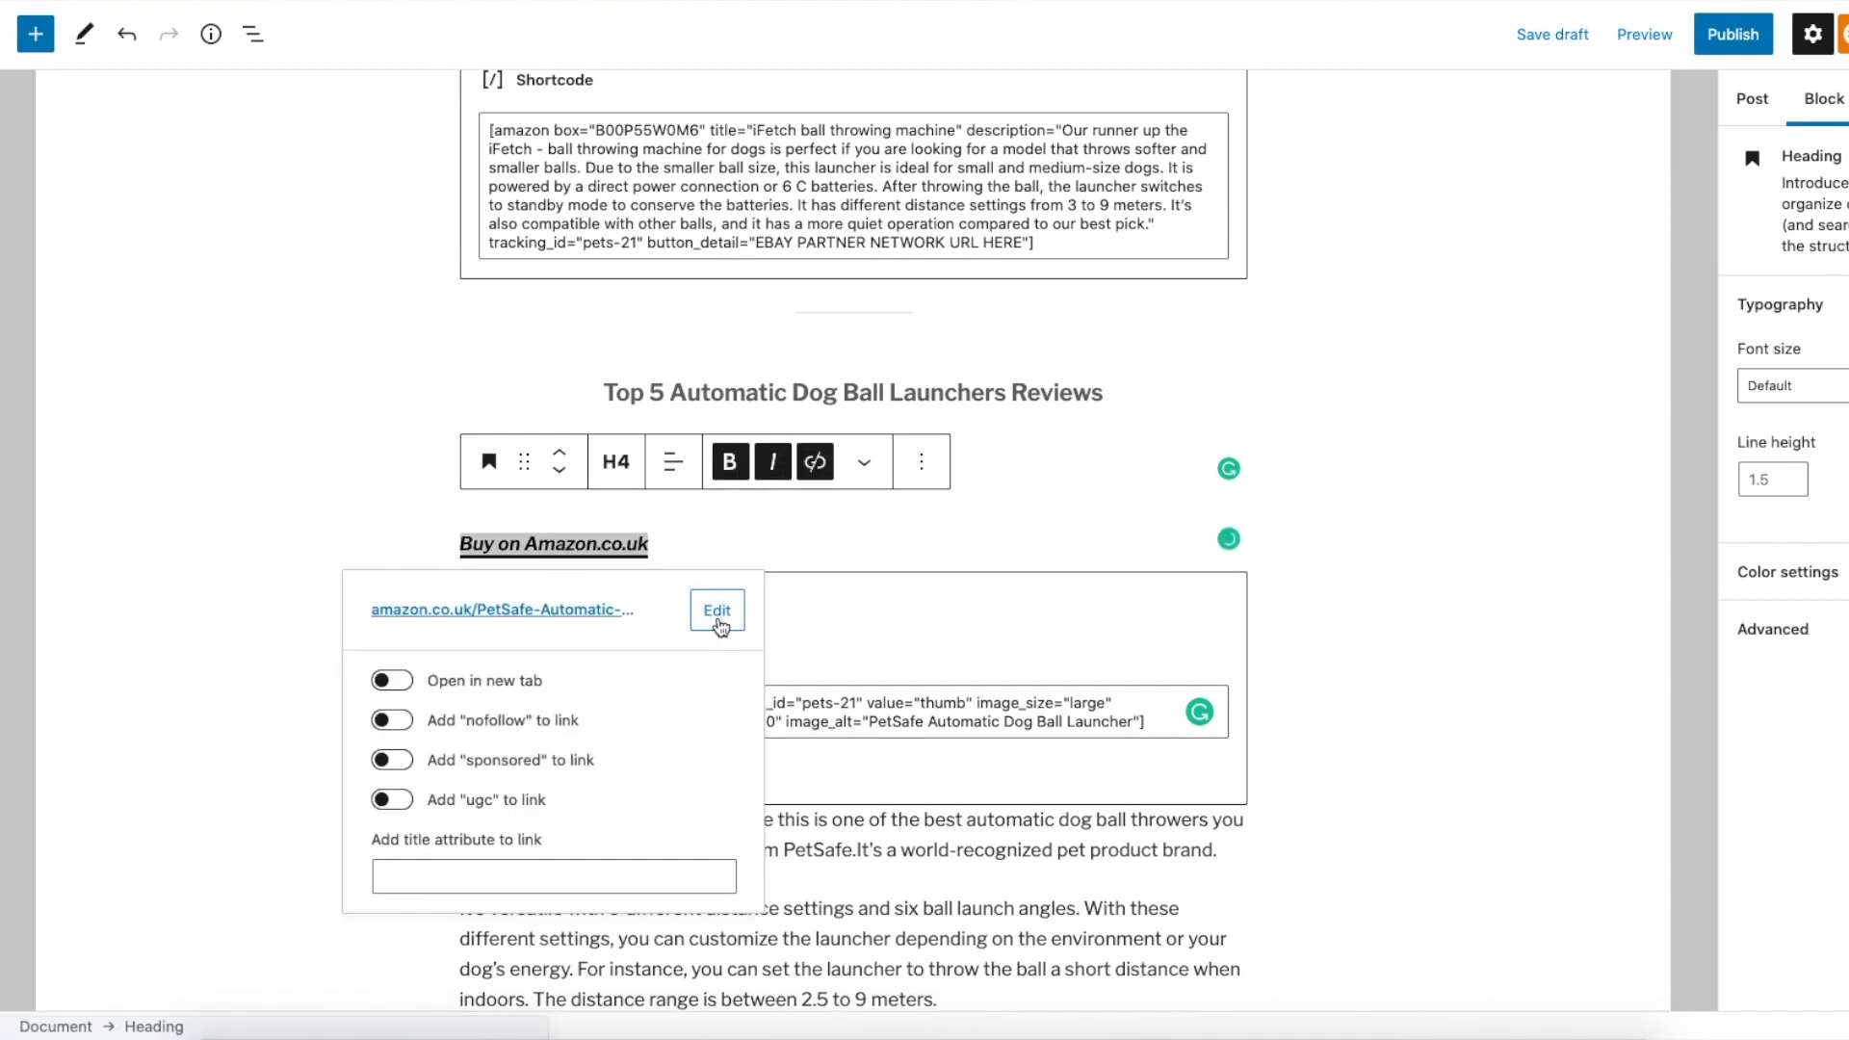
pyautogui.click(717, 610)
pyautogui.tripleClick(650, 610)
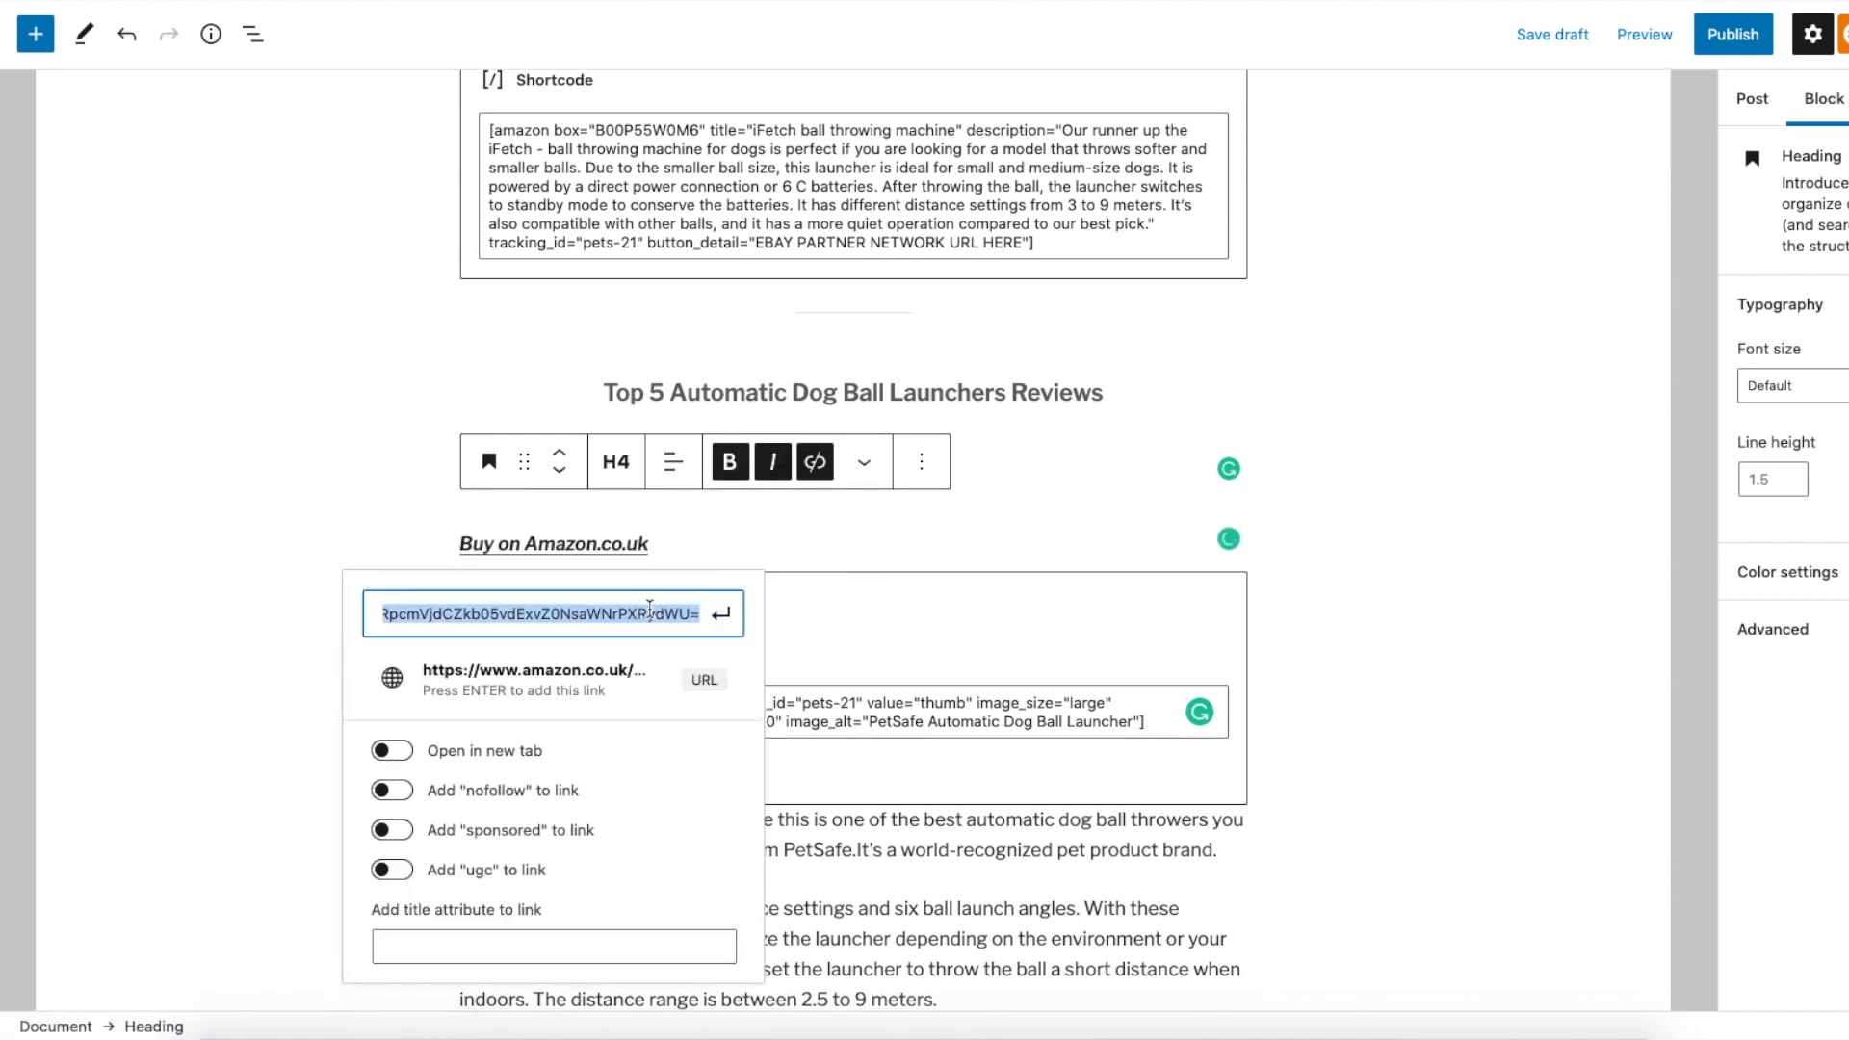
pyautogui.hotkey('ctrl', 'v')
pyautogui.moveTo(597, 620); pyautogui.dragTo(556, 619)
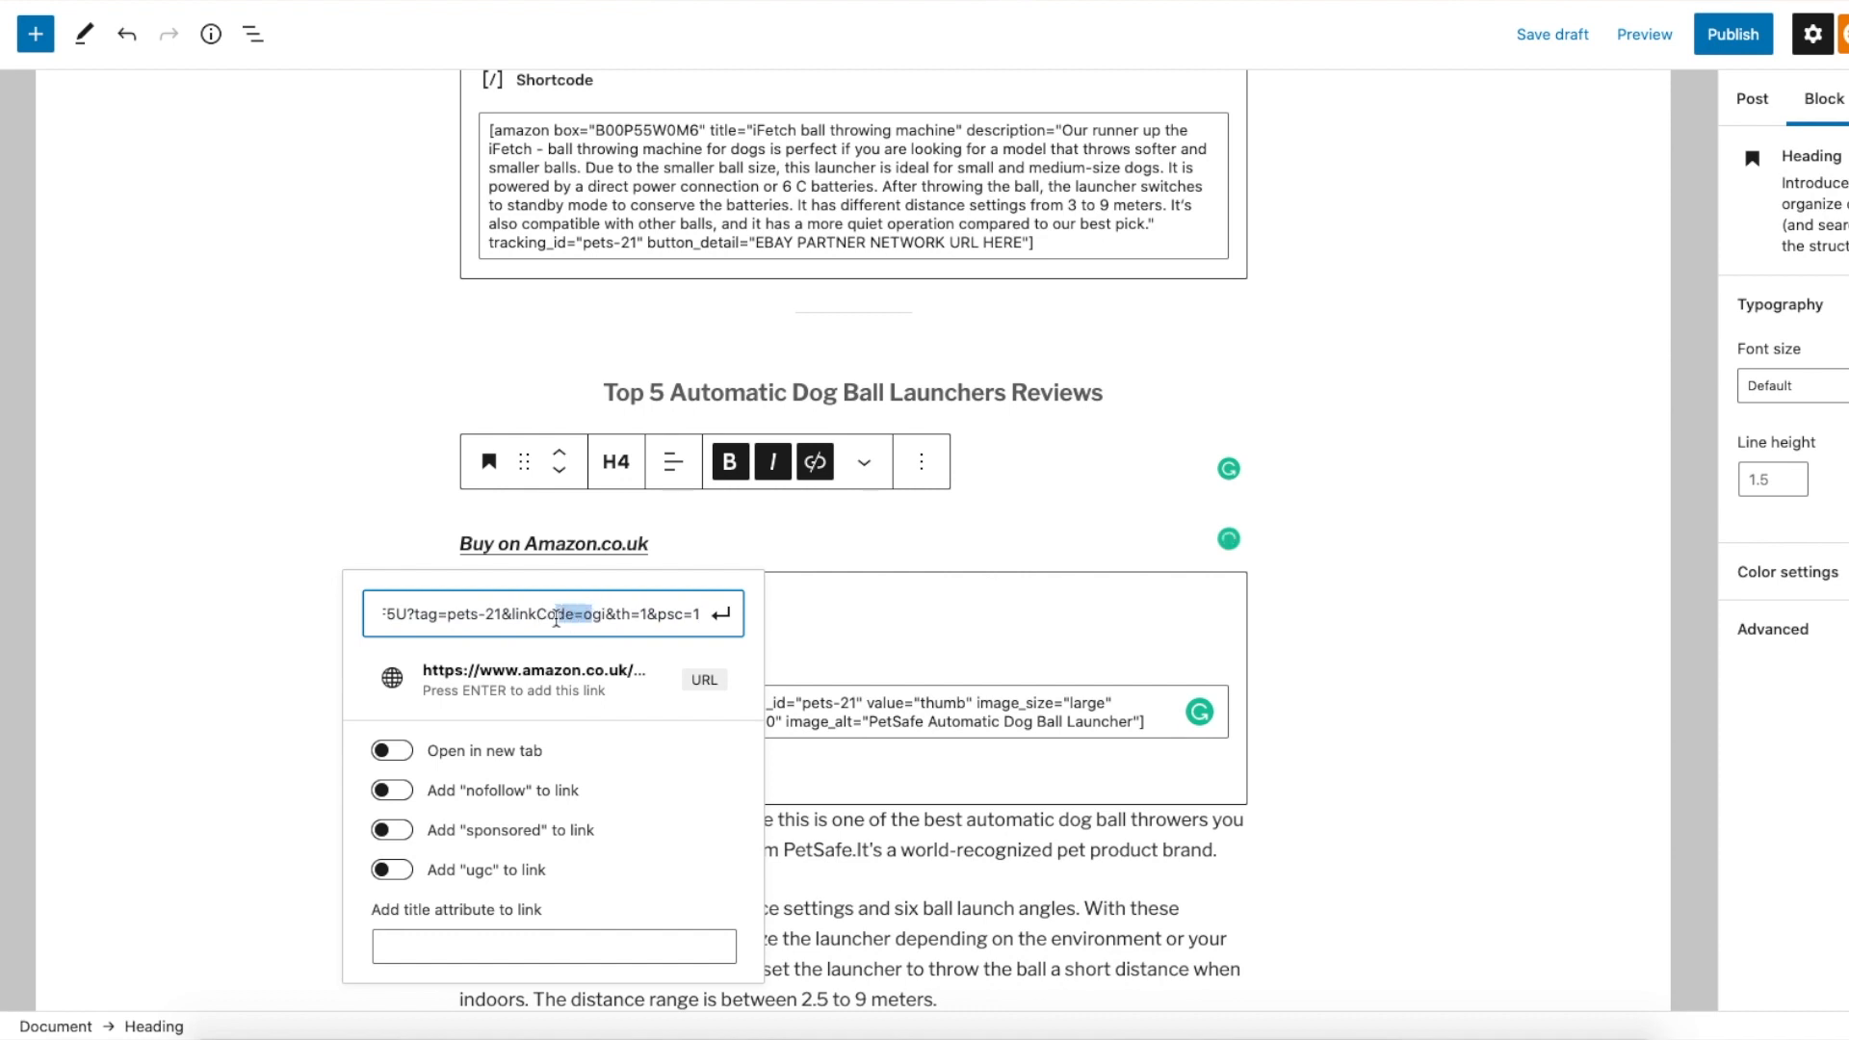
pyautogui.moveTo(419, 617); pyautogui.dragTo(500, 612)
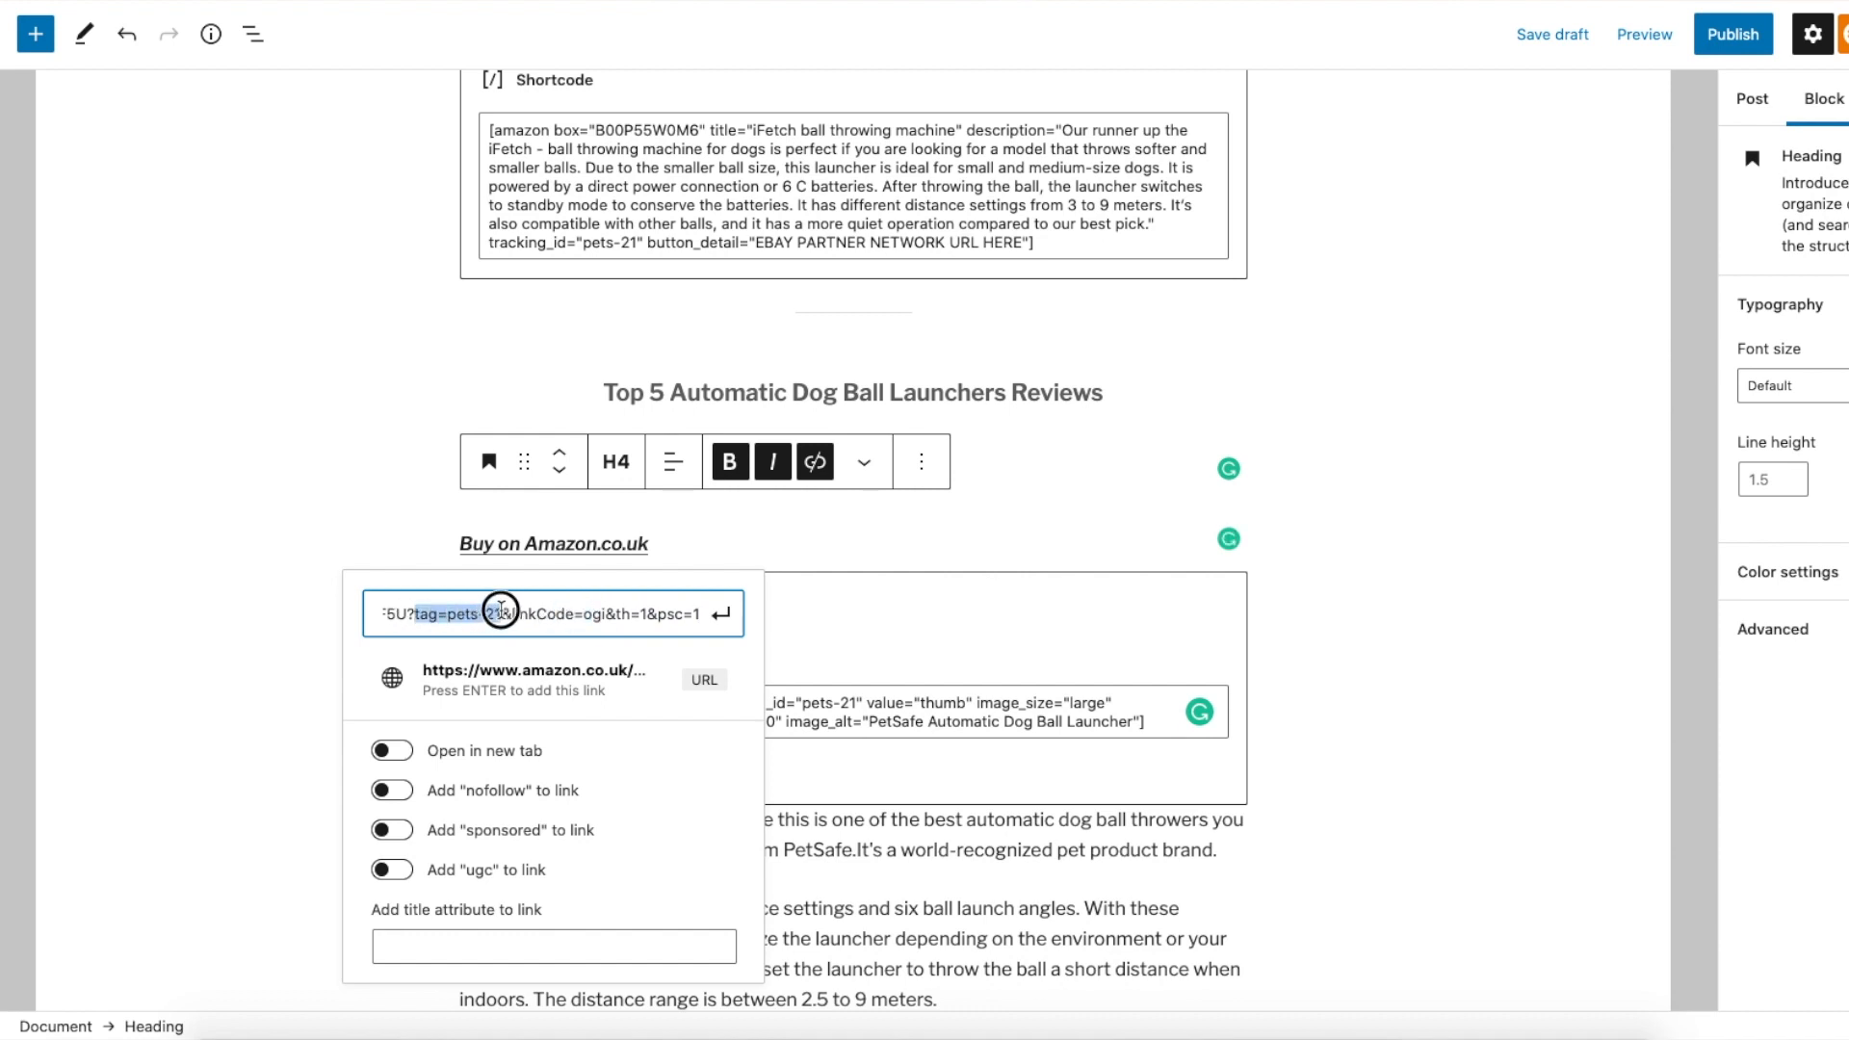
pyautogui.click(1475, 529)
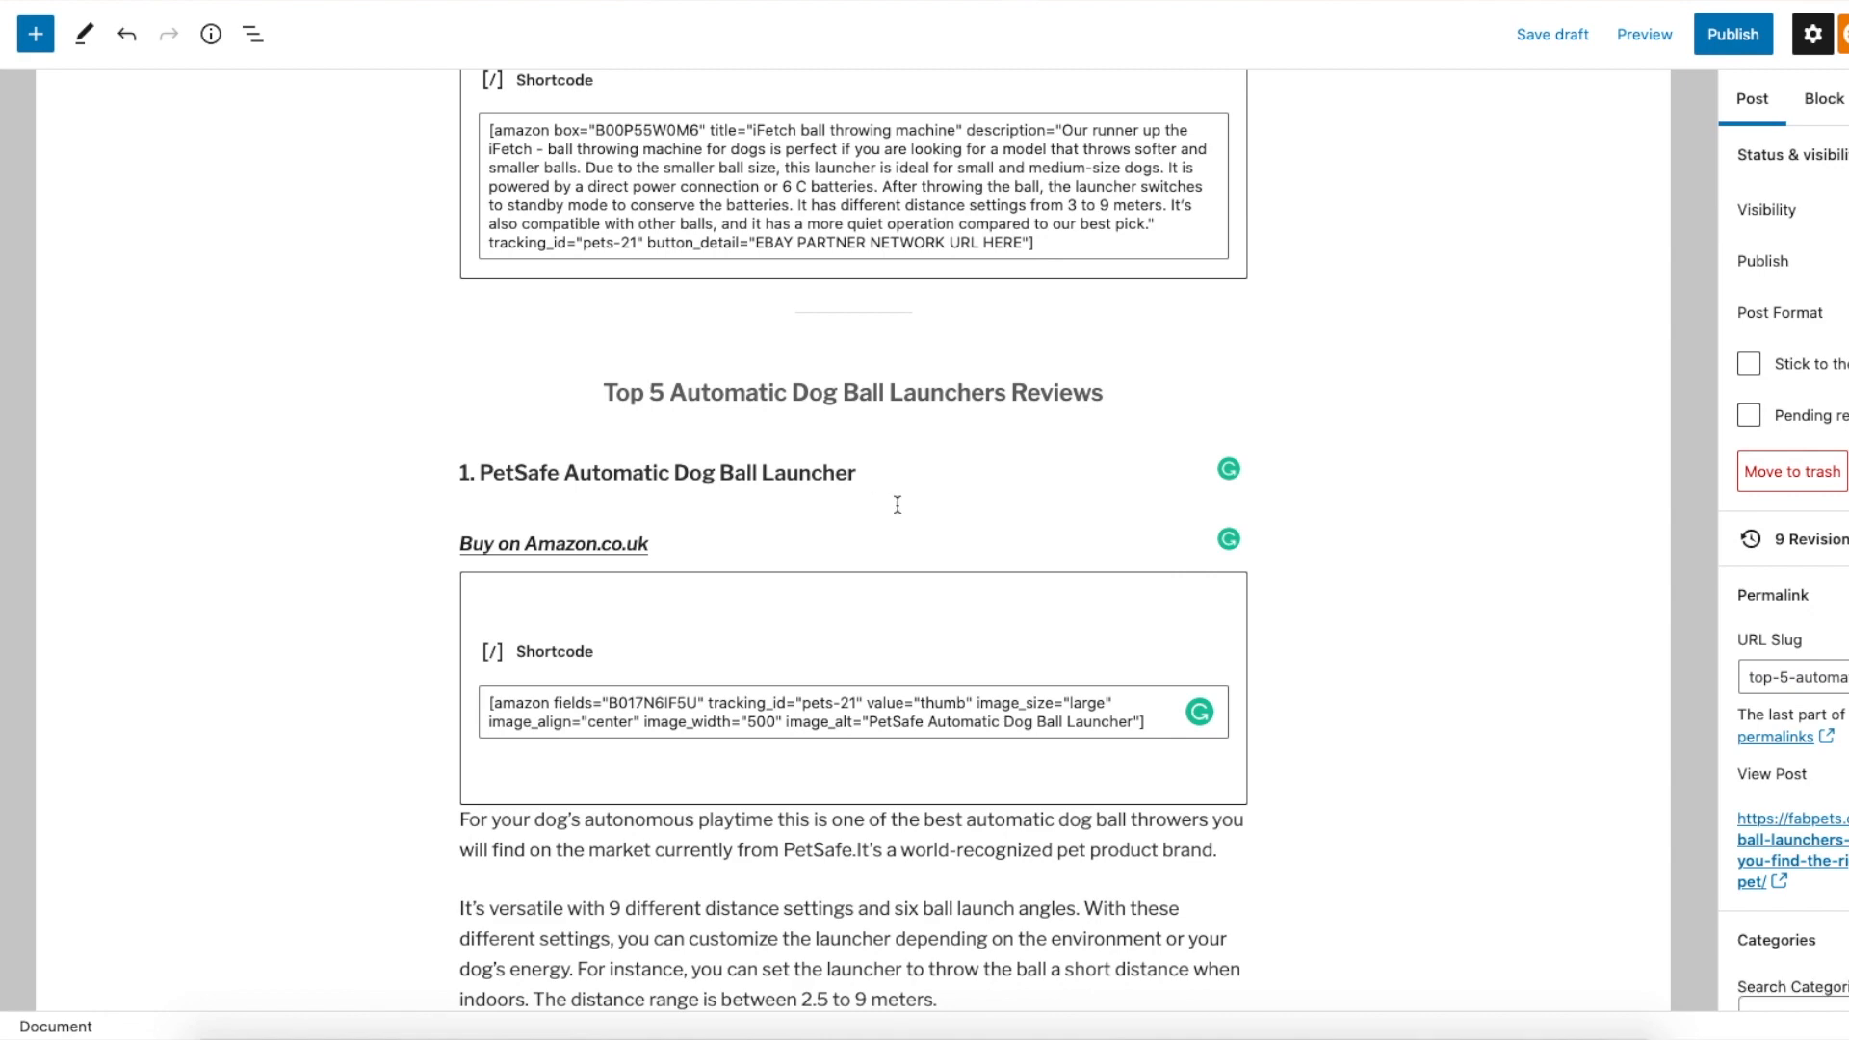
# Link "PetSafe automatic dog ball launcher" in the bold introduction paragraph to the copied Amazon affiliate URL, opening in a new tab with nofollow
pyautogui.scroll(-3, 897, 505)
pyautogui.scroll(7, 785, 465)
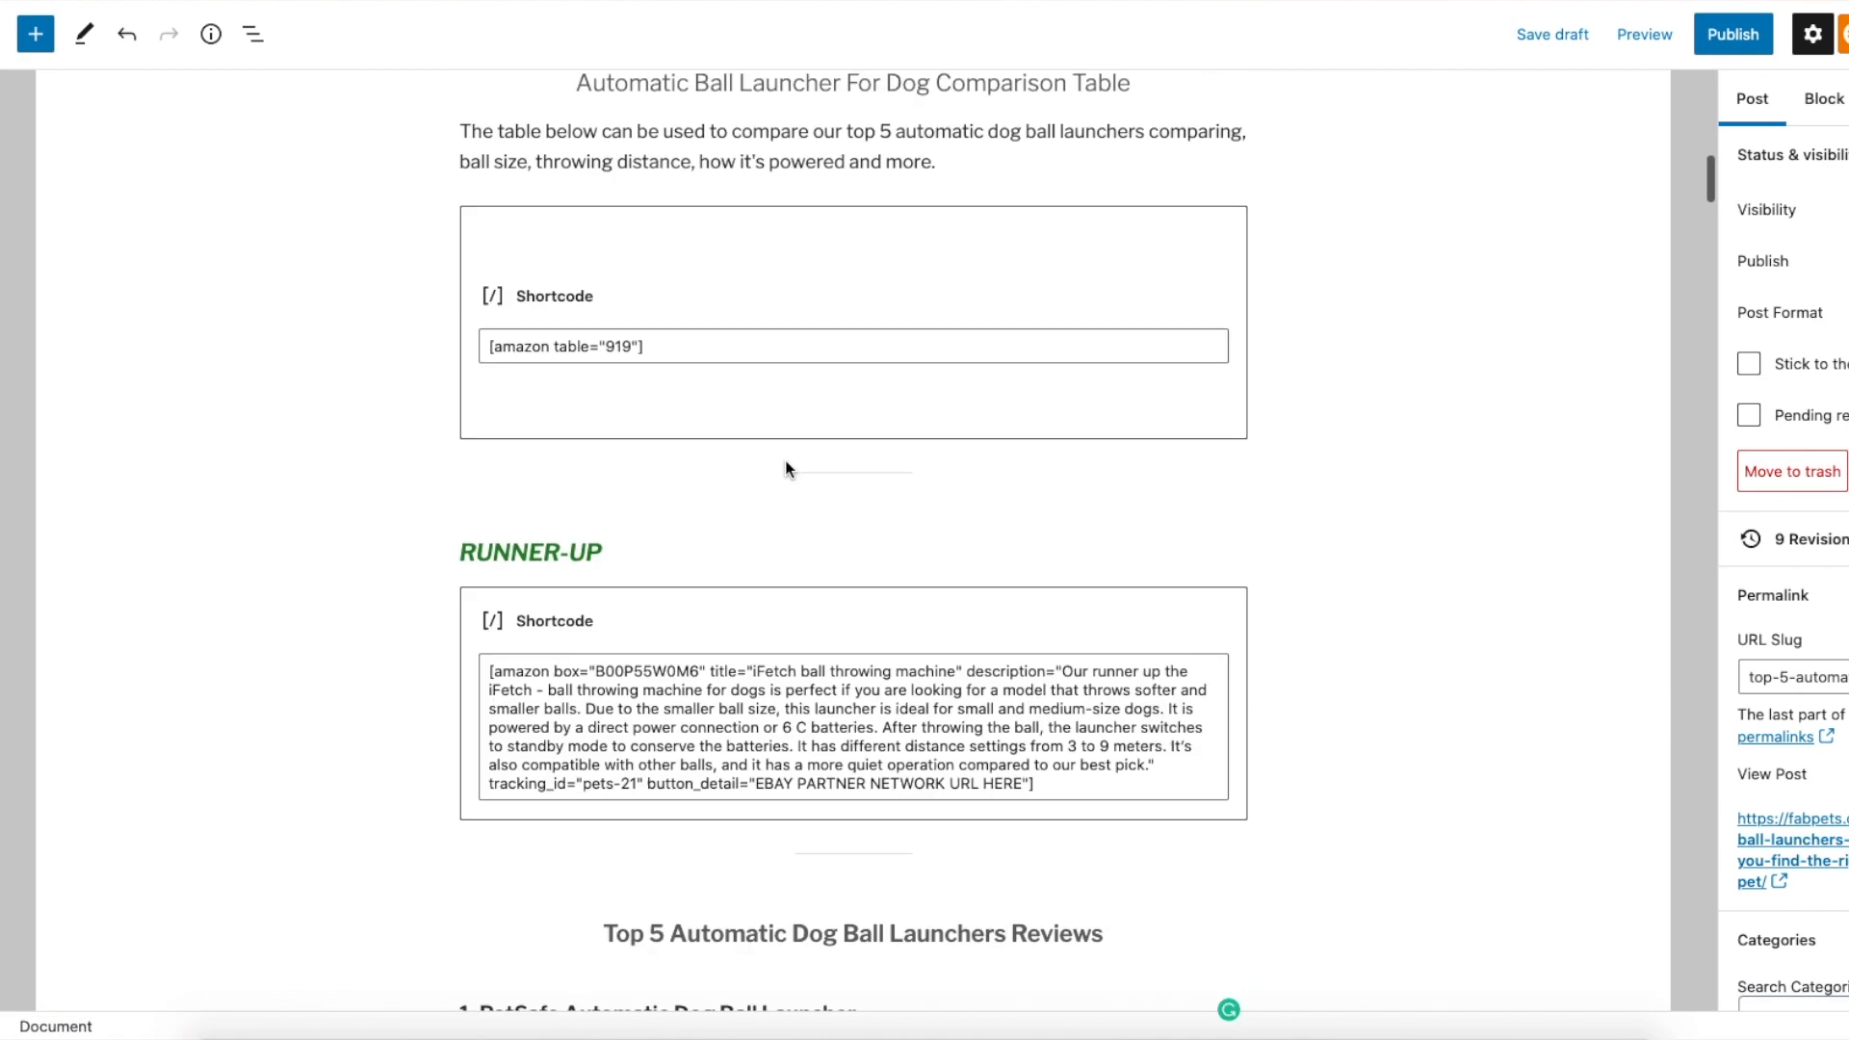
pyautogui.scroll(10, 785, 469)
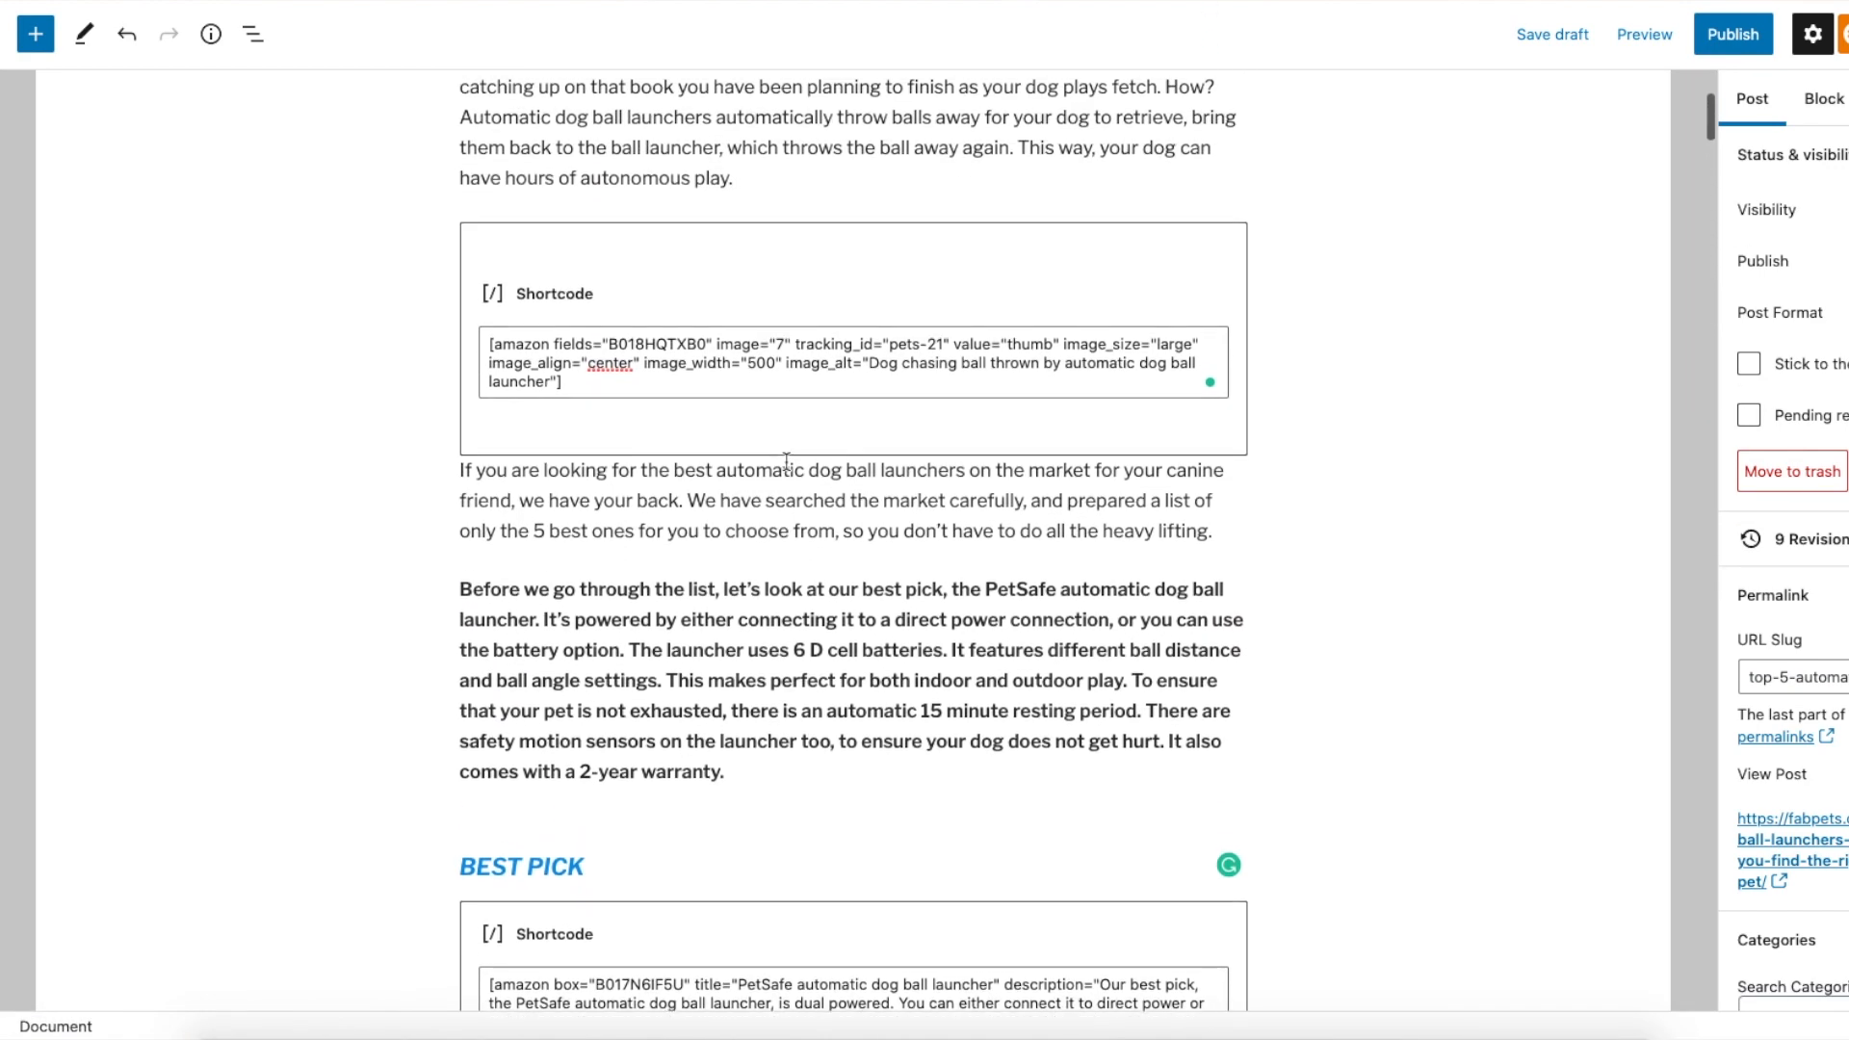
pyautogui.scroll(3, 936, 610)
pyautogui.scroll(-3, 937, 611)
pyautogui.moveTo(985, 598); pyautogui.dragTo(534, 623)
pyautogui.click(758, 542)
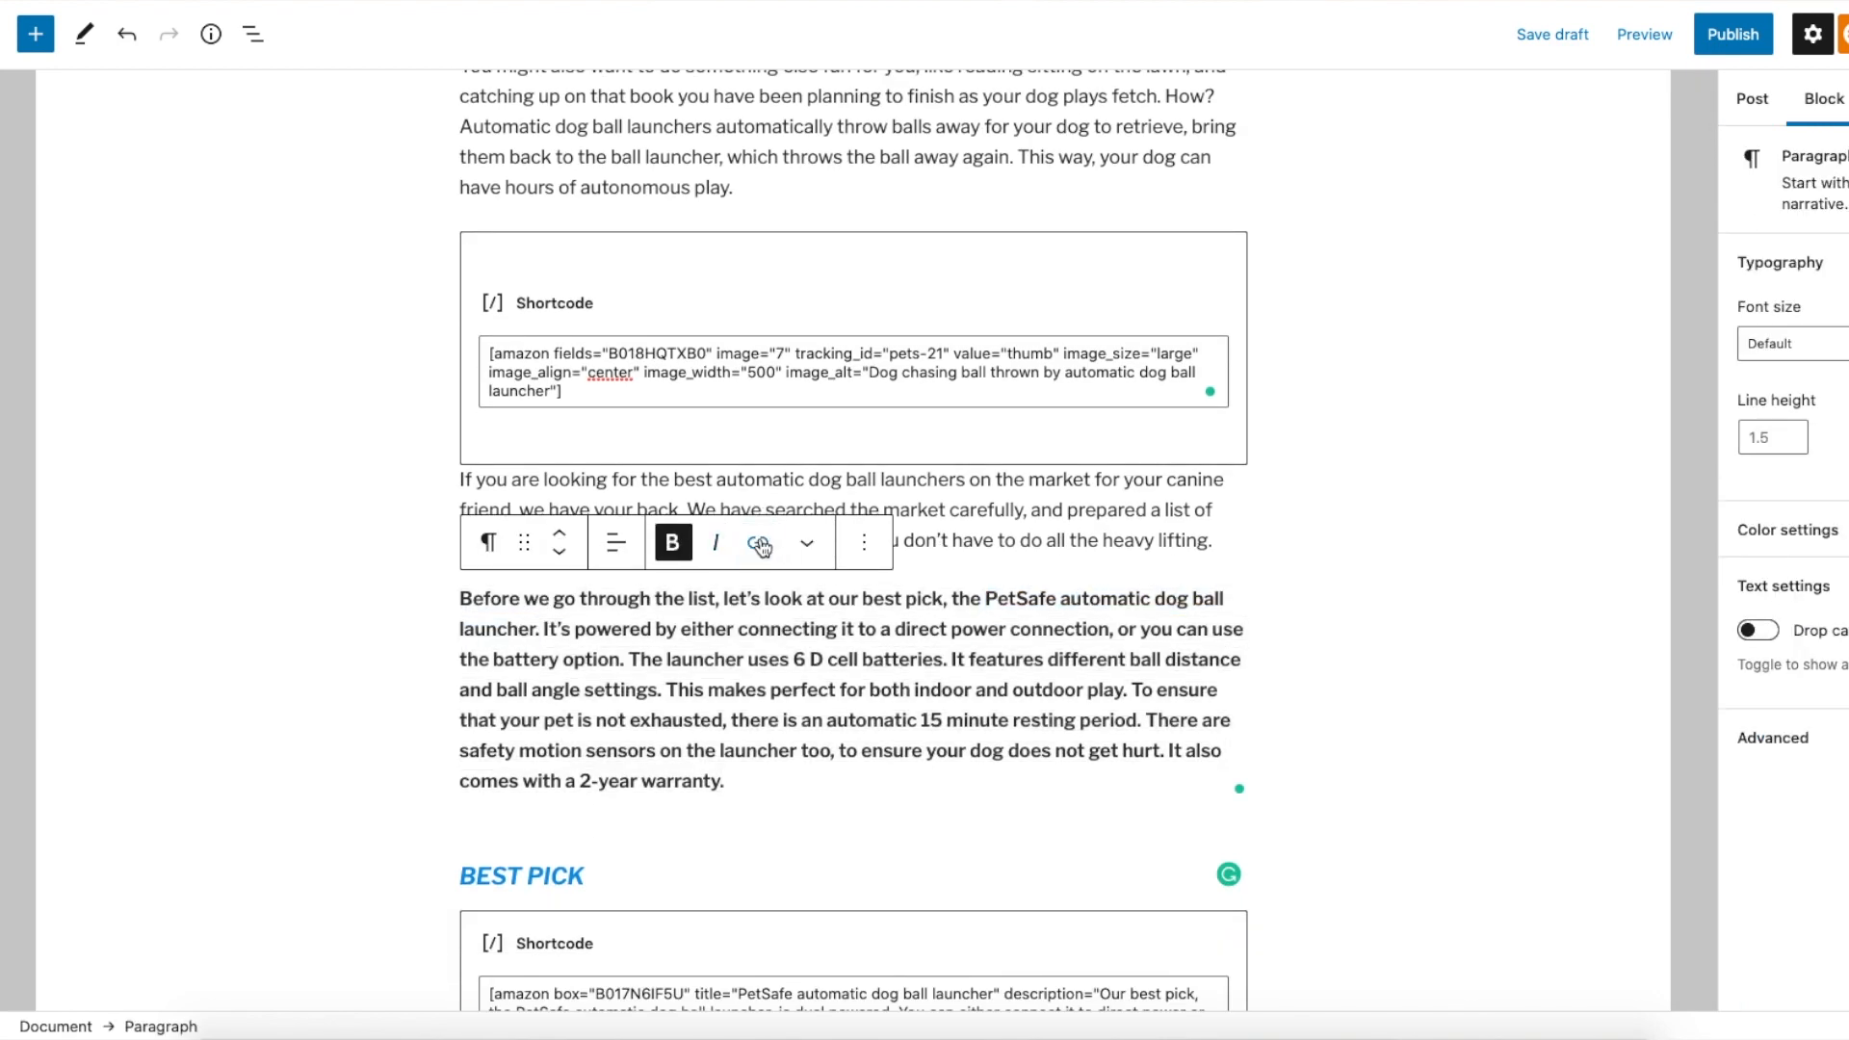
pyautogui.hotkey('ctrl', 'v')
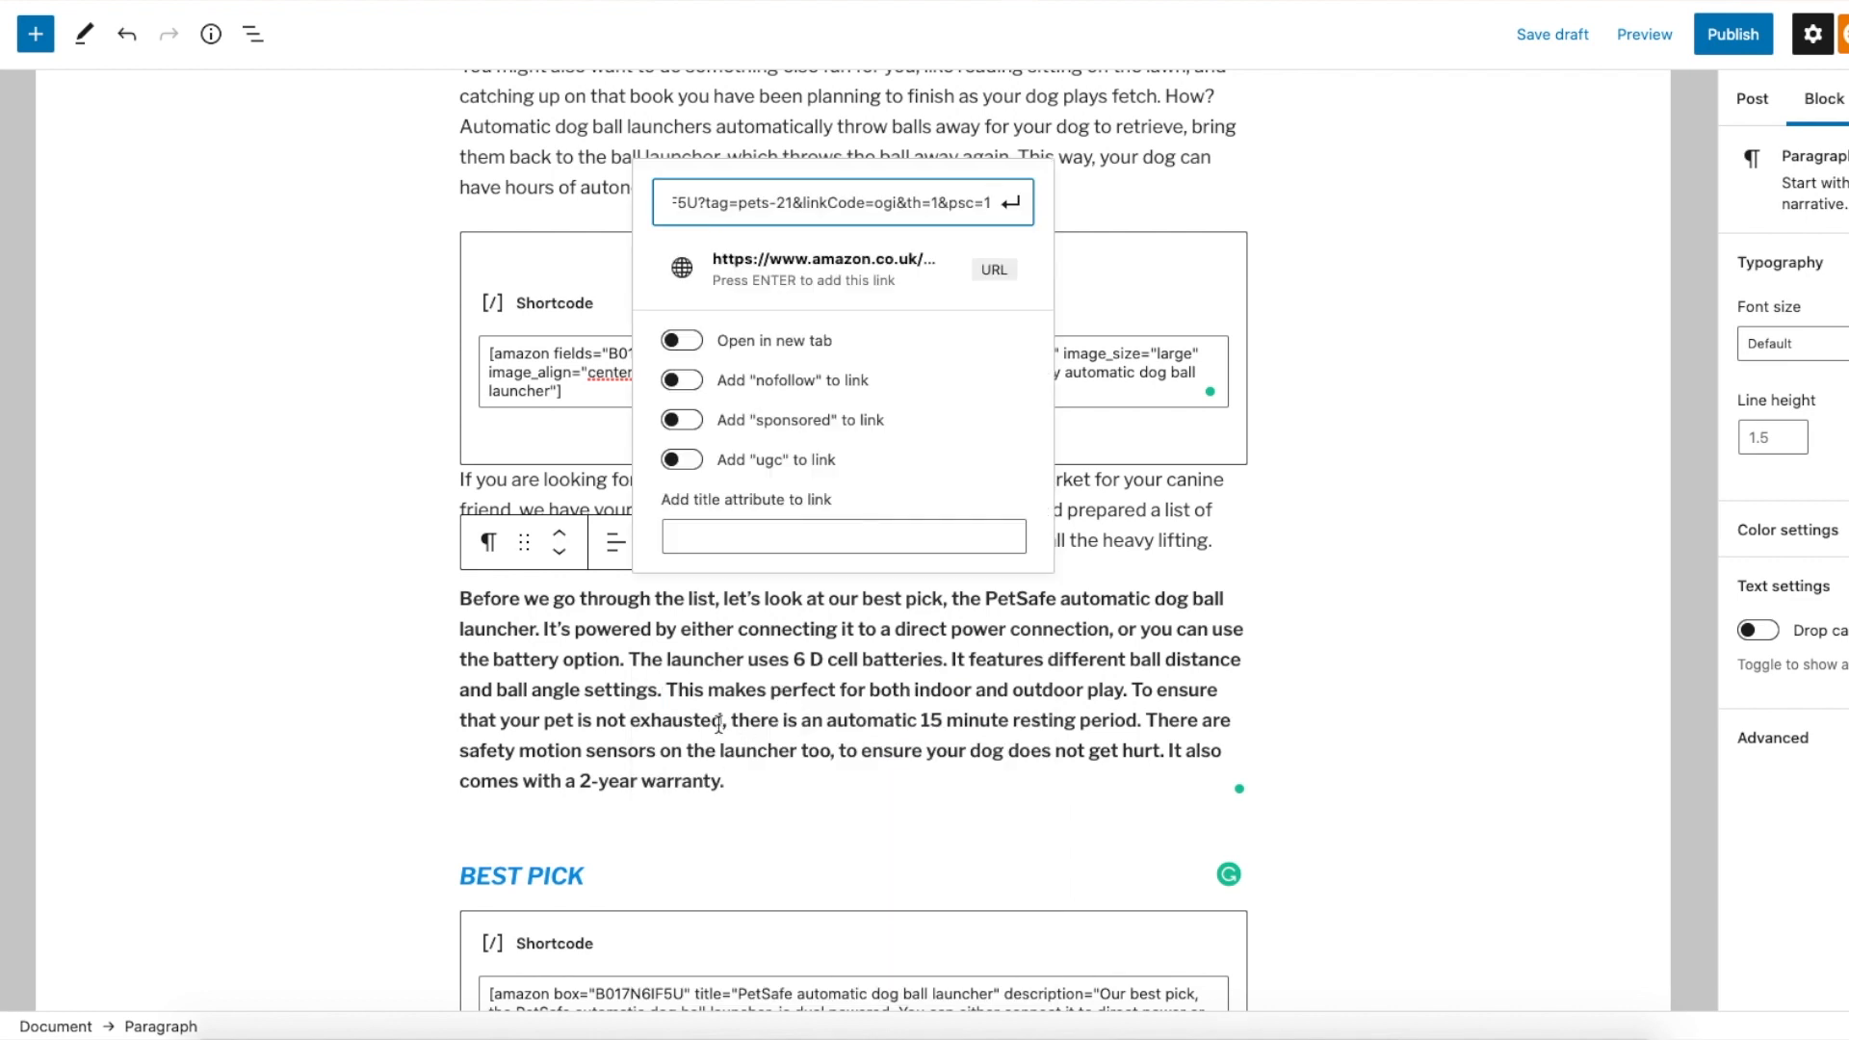
pyautogui.click(685, 341)
pyautogui.click(684, 383)
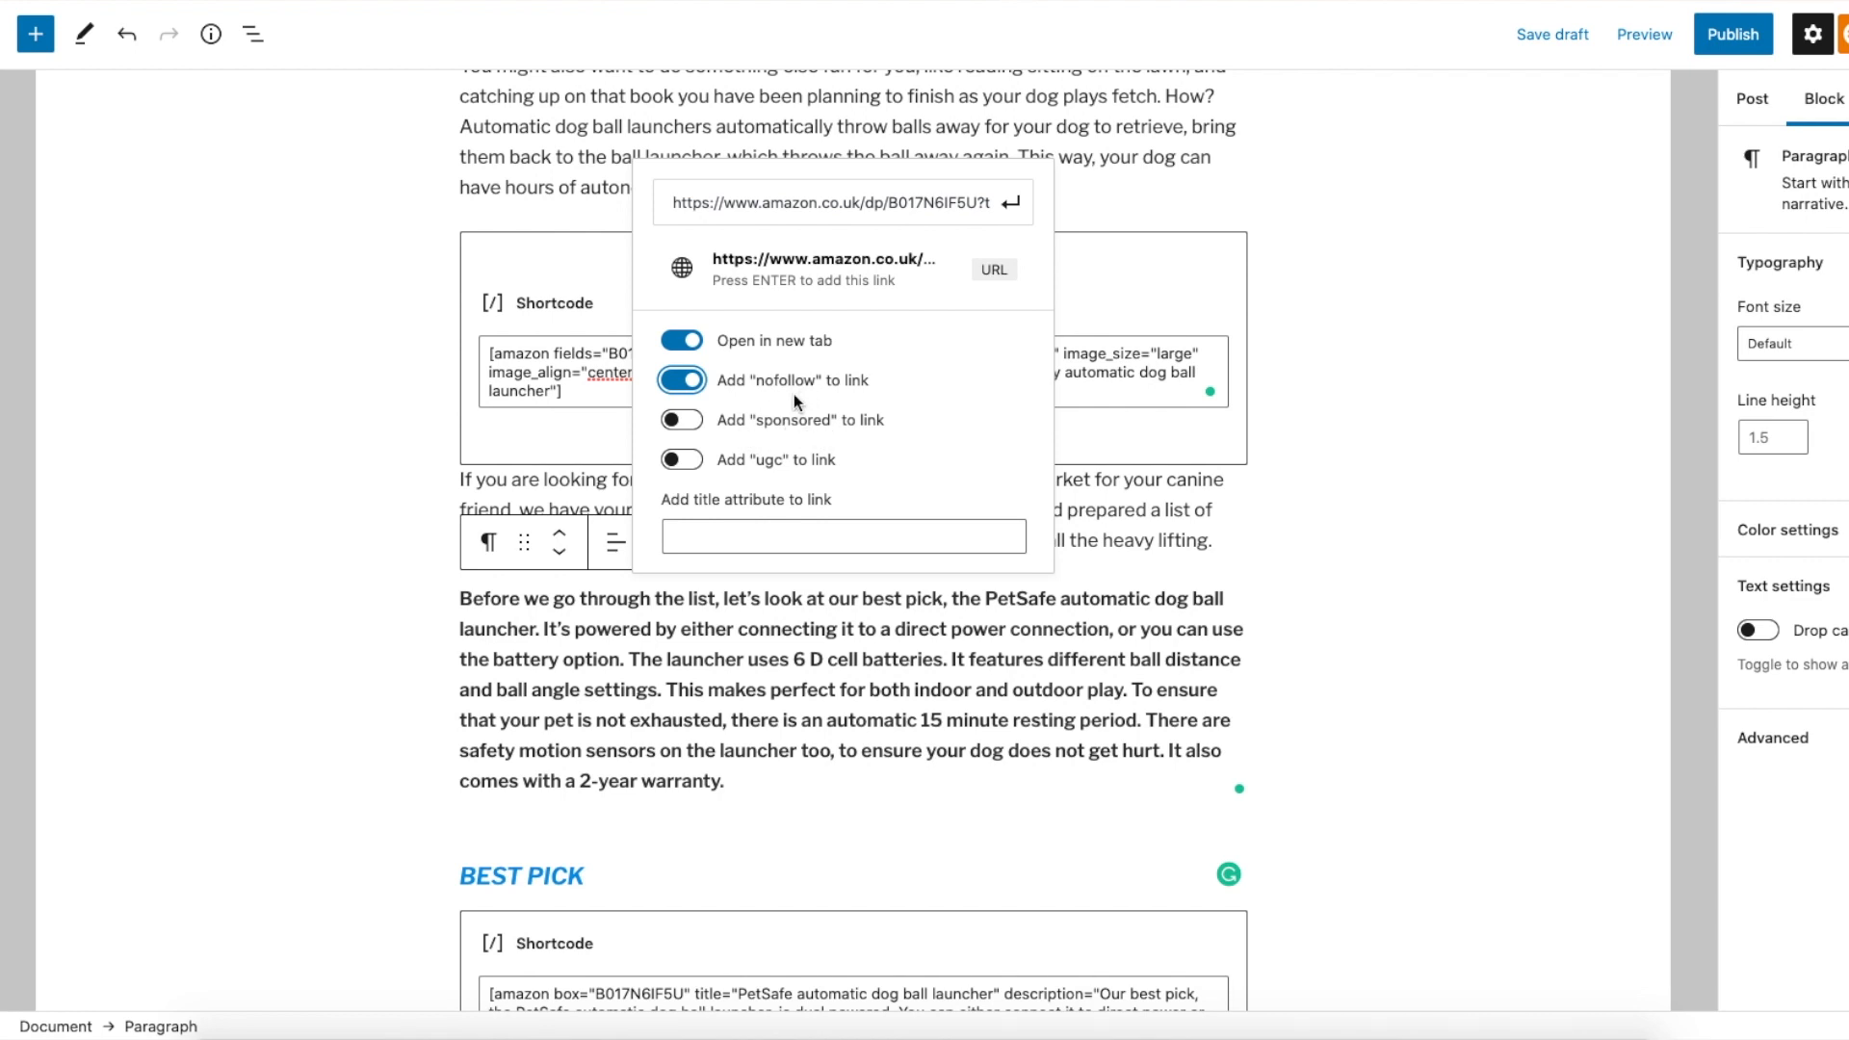
pyautogui.click(1010, 202)
pyautogui.click(1567, 309)
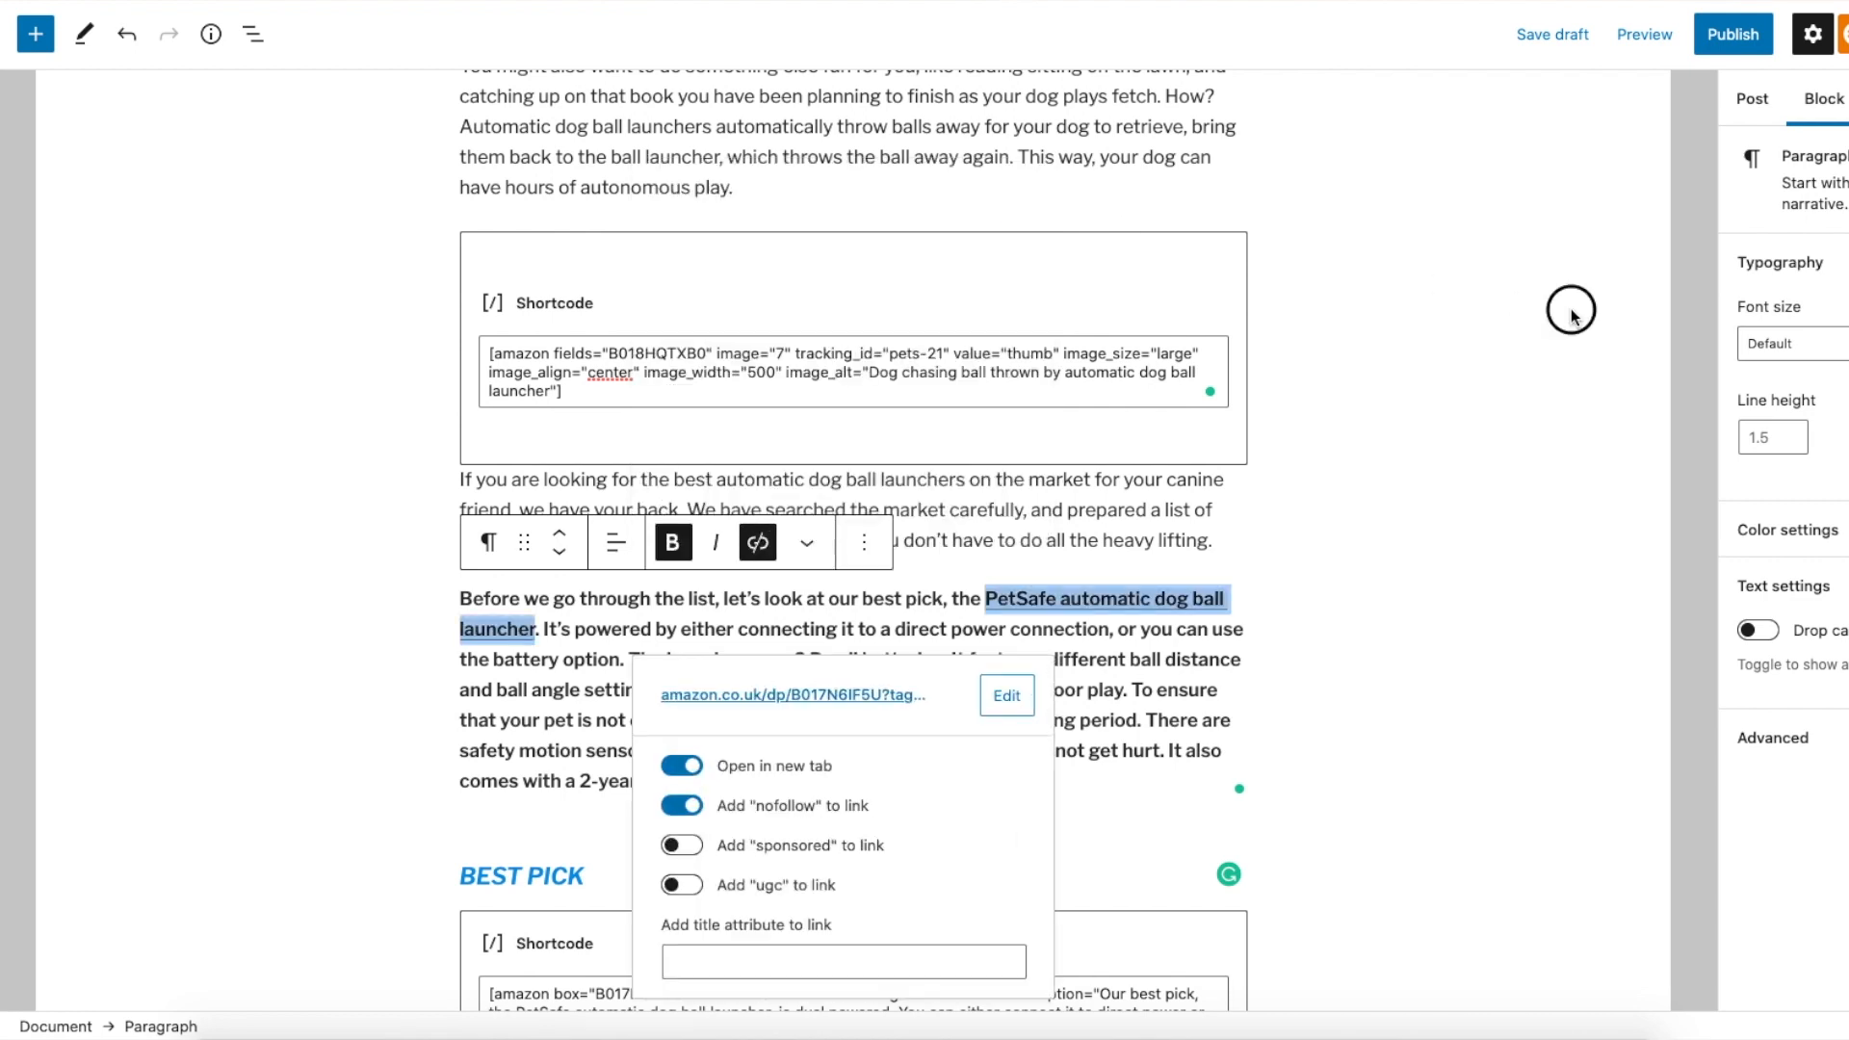
# Check the link behind the PetSafe review's "Buy on Amazon.co.uk" heading in the editor
pyautogui.scroll(-15, 1090, 705)
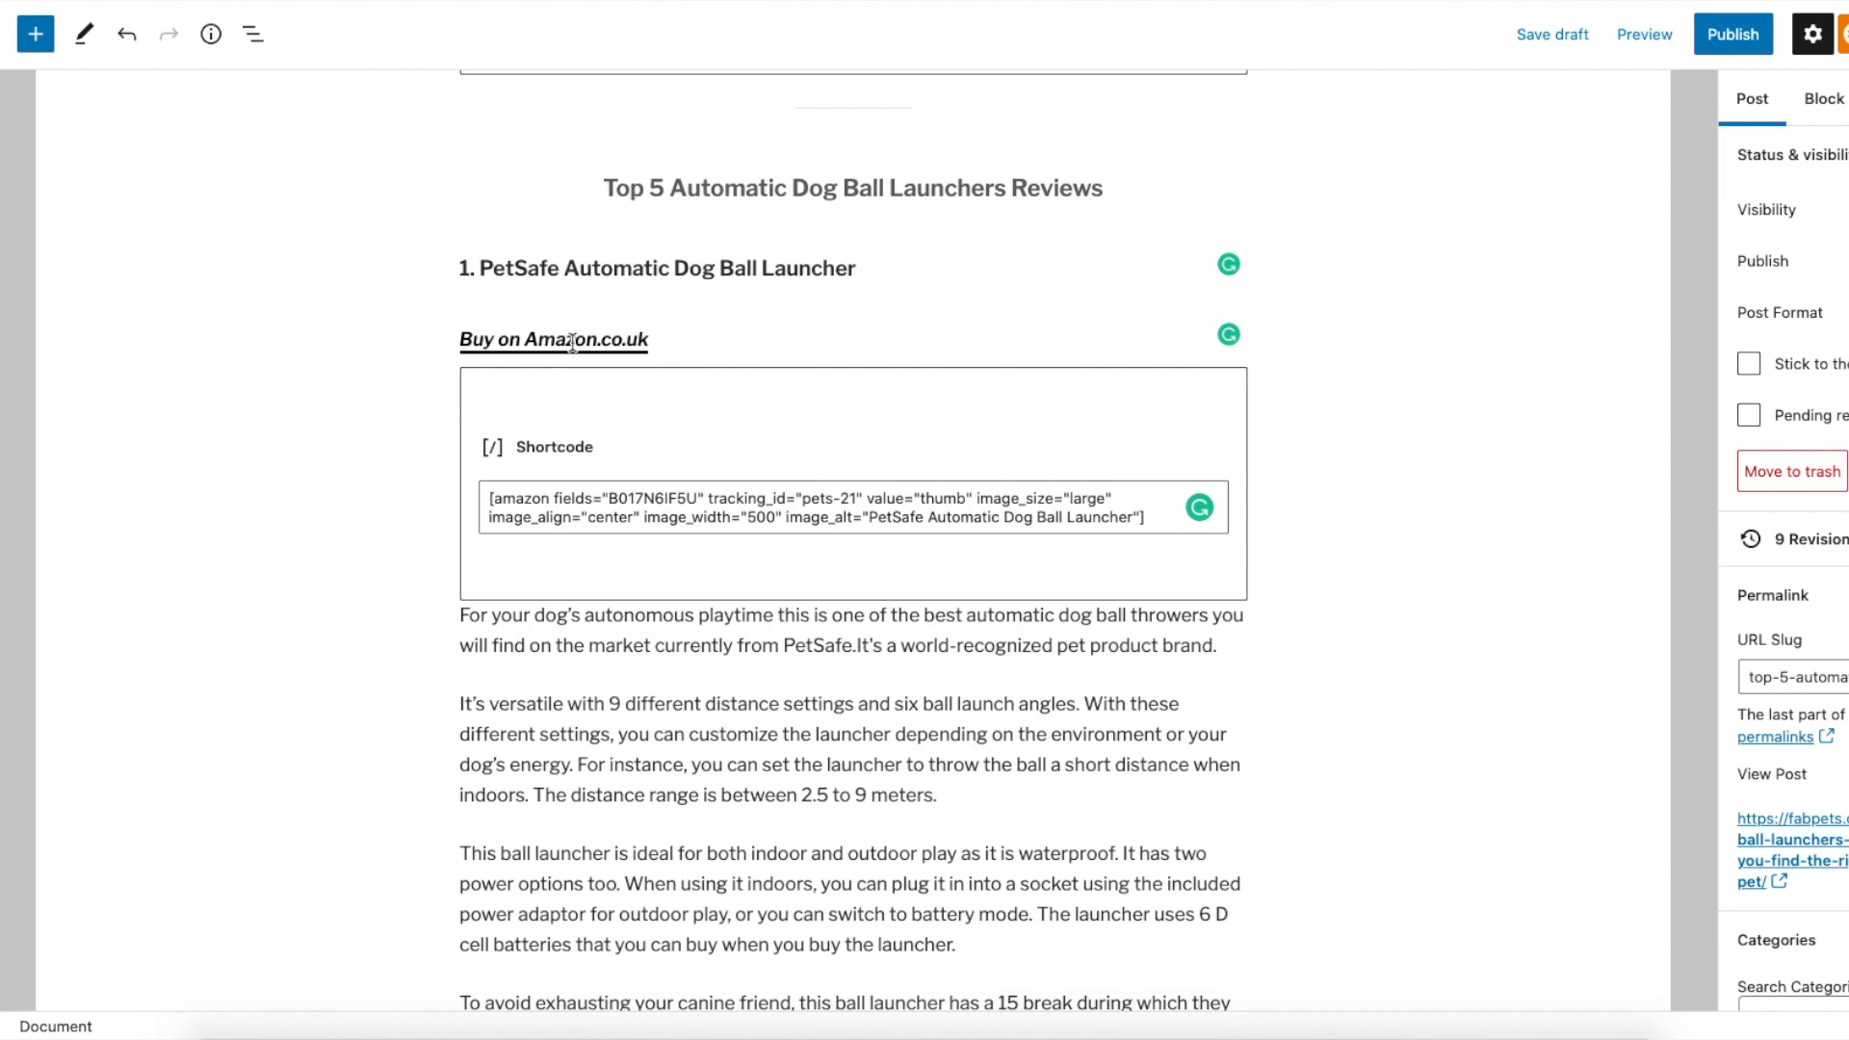
pyautogui.click(574, 342)
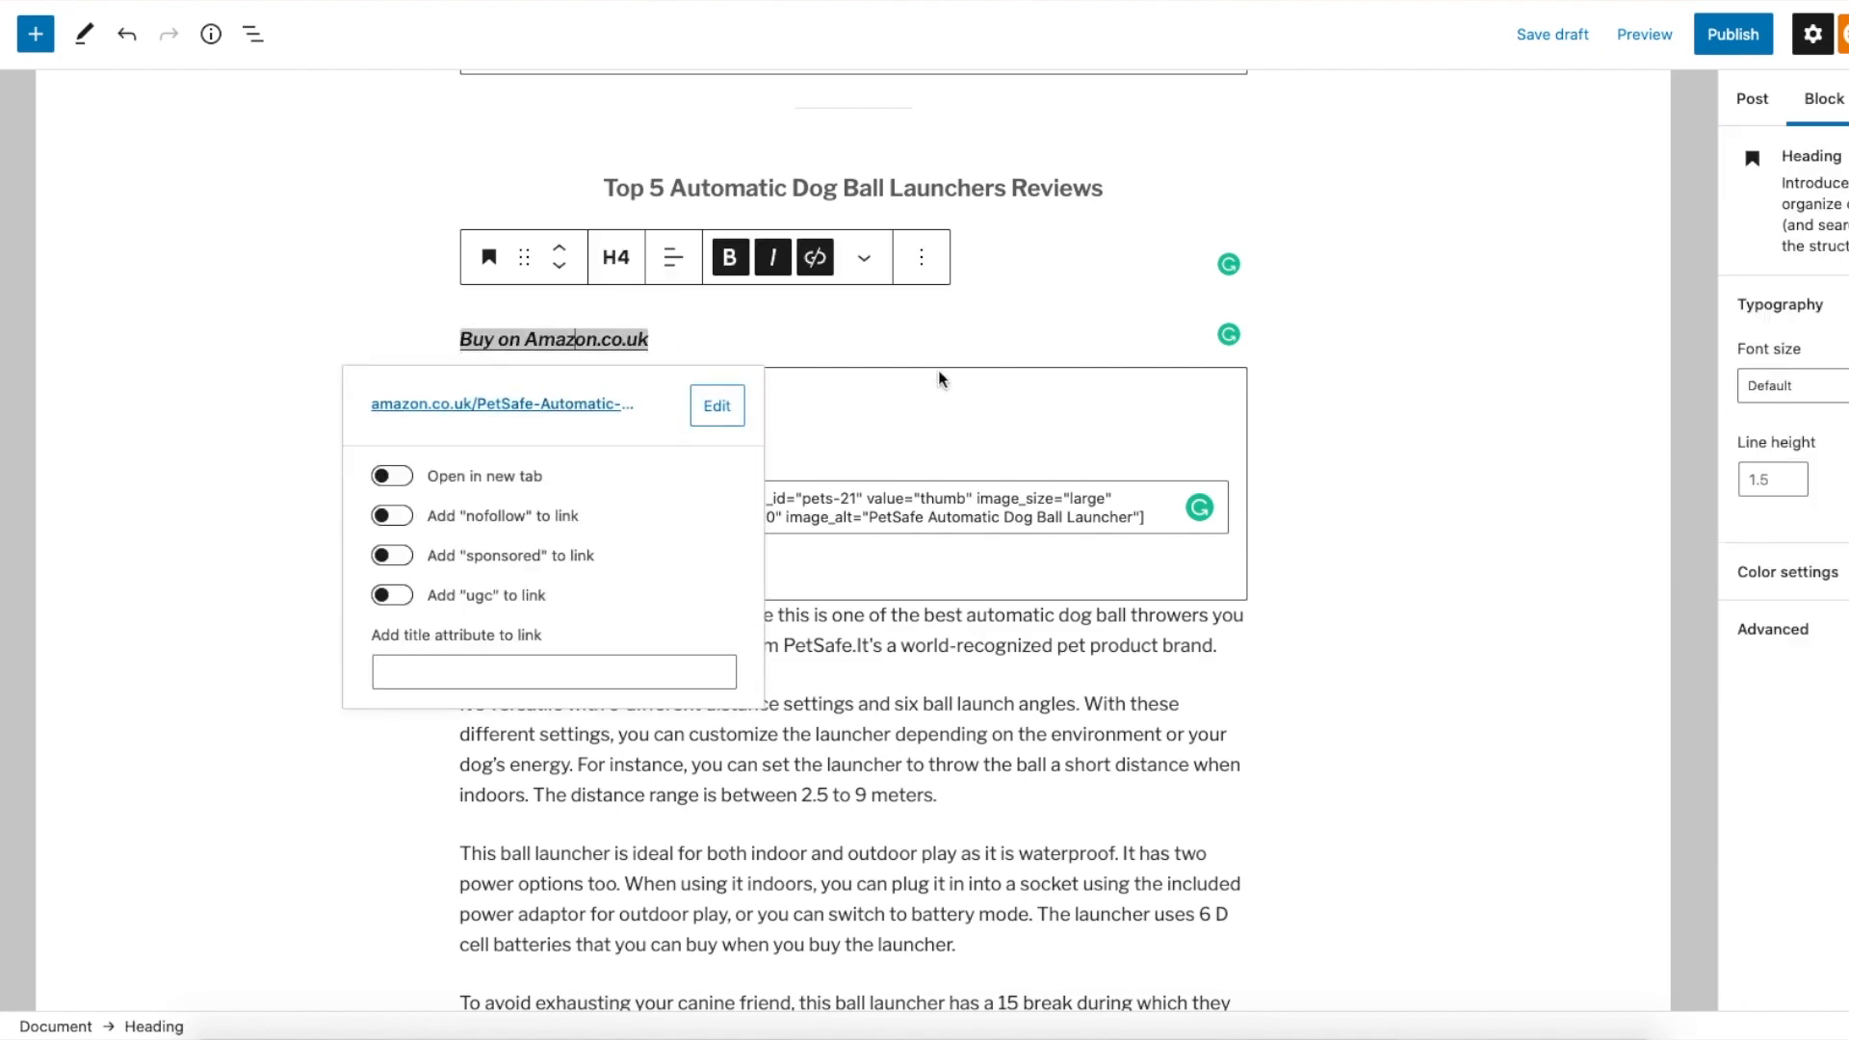
pyautogui.click(1451, 466)
# Link "PetSafe automatic dog ball launcher" in the conclusion's Best Pick paragraph to the copied Amazon affiliate URL, opening in a new tab with nofollow
pyautogui.scroll(-20, 1452, 466)
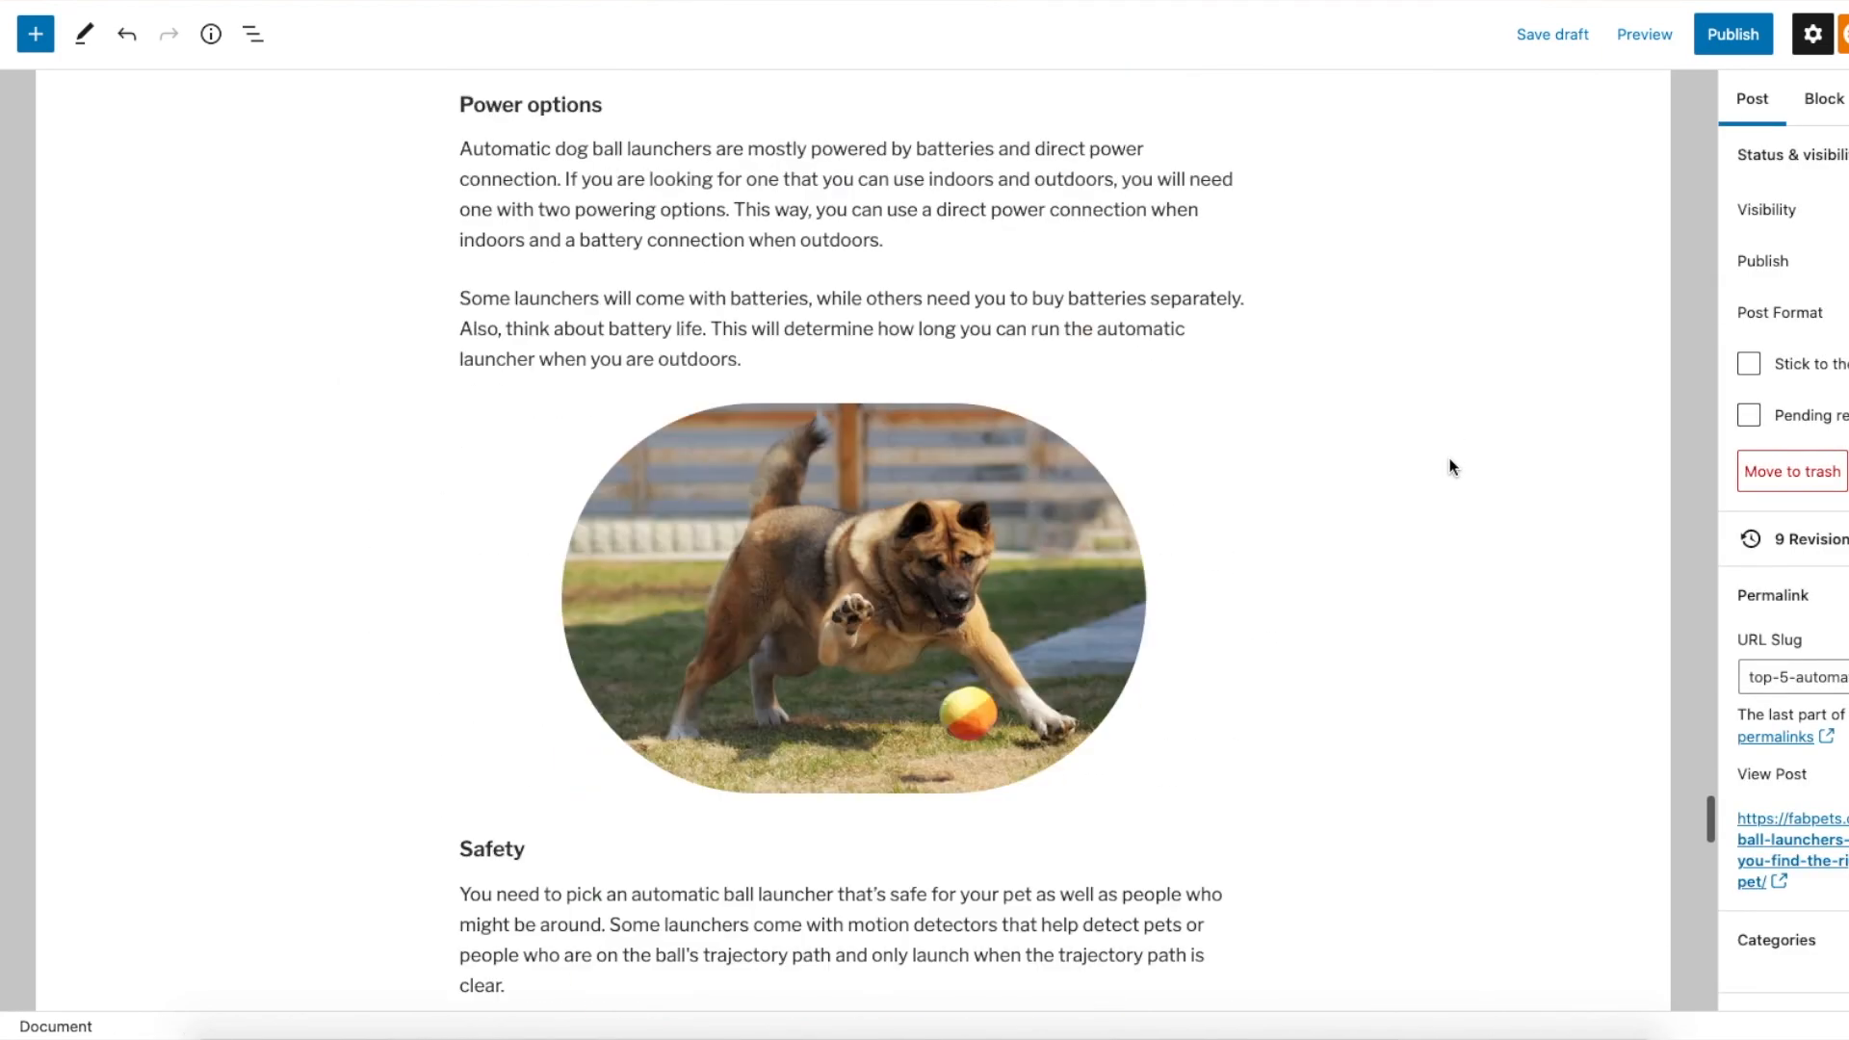
pyautogui.scroll(-1, 1452, 466)
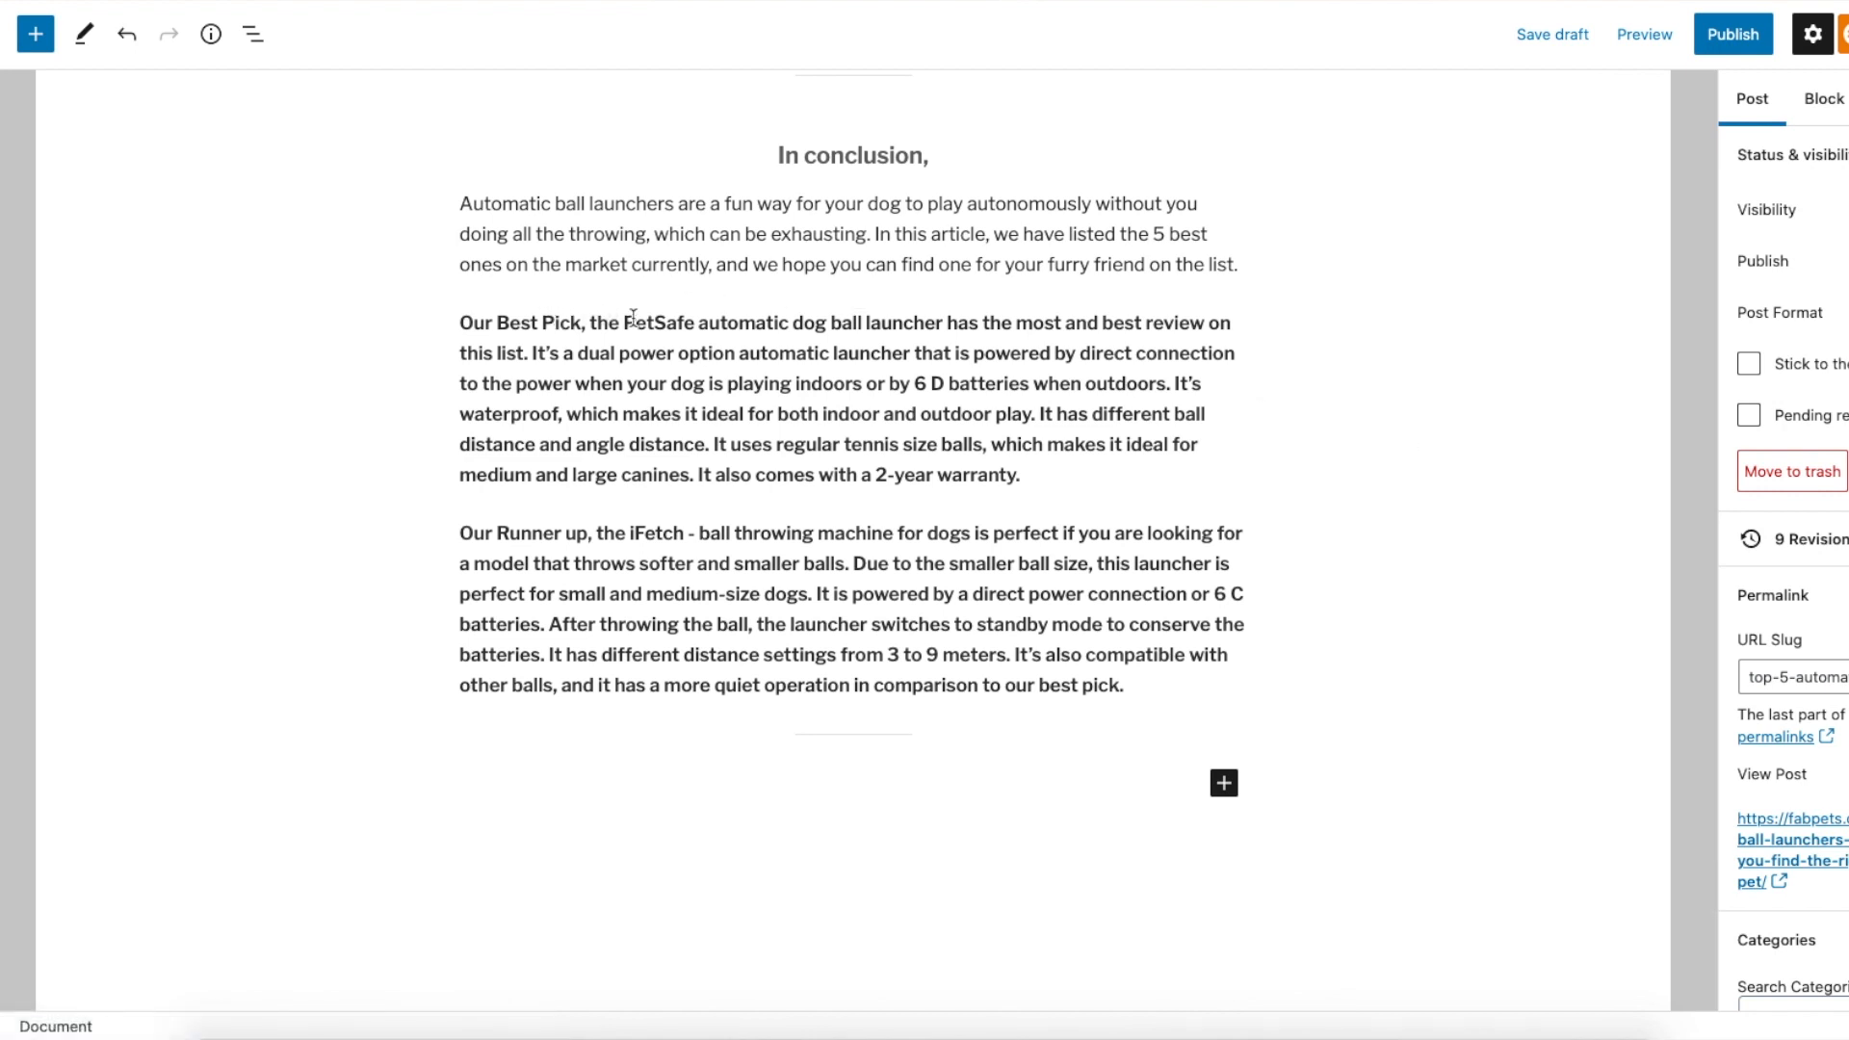
pyautogui.moveTo(628, 320); pyautogui.dragTo(944, 313)
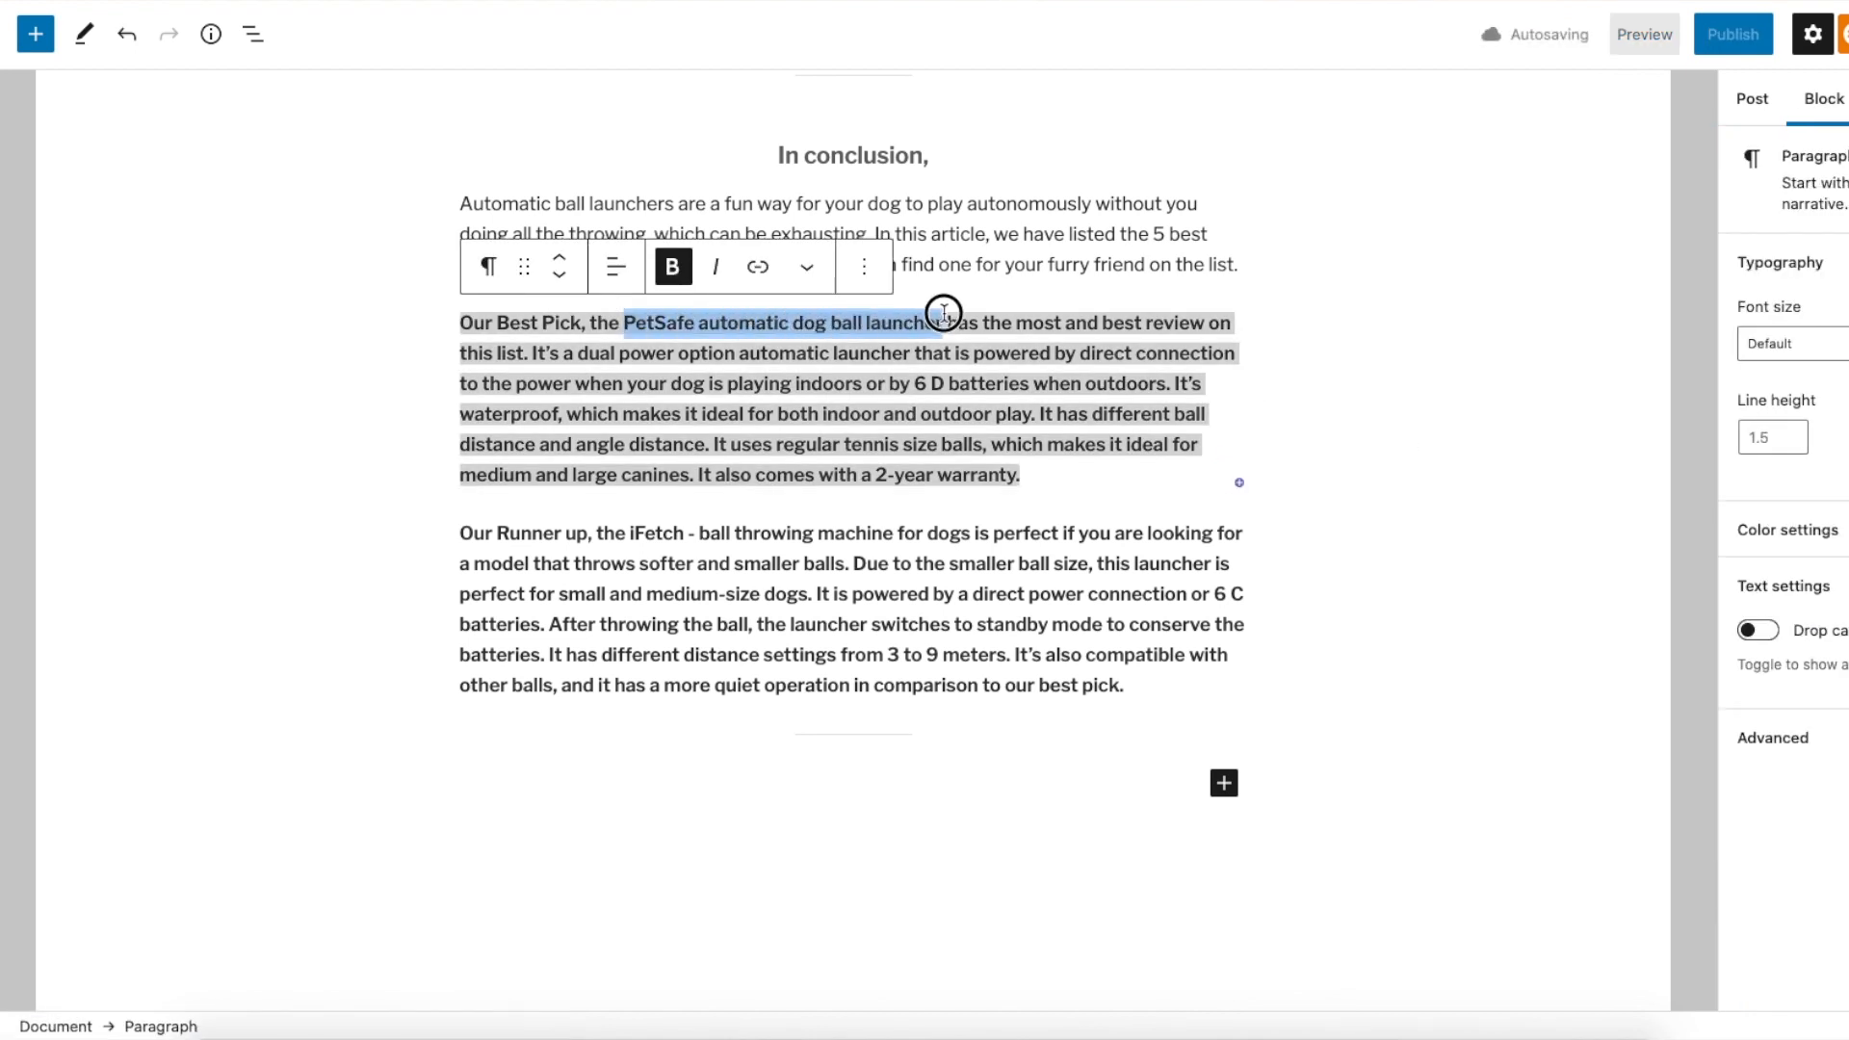
pyautogui.click(757, 266)
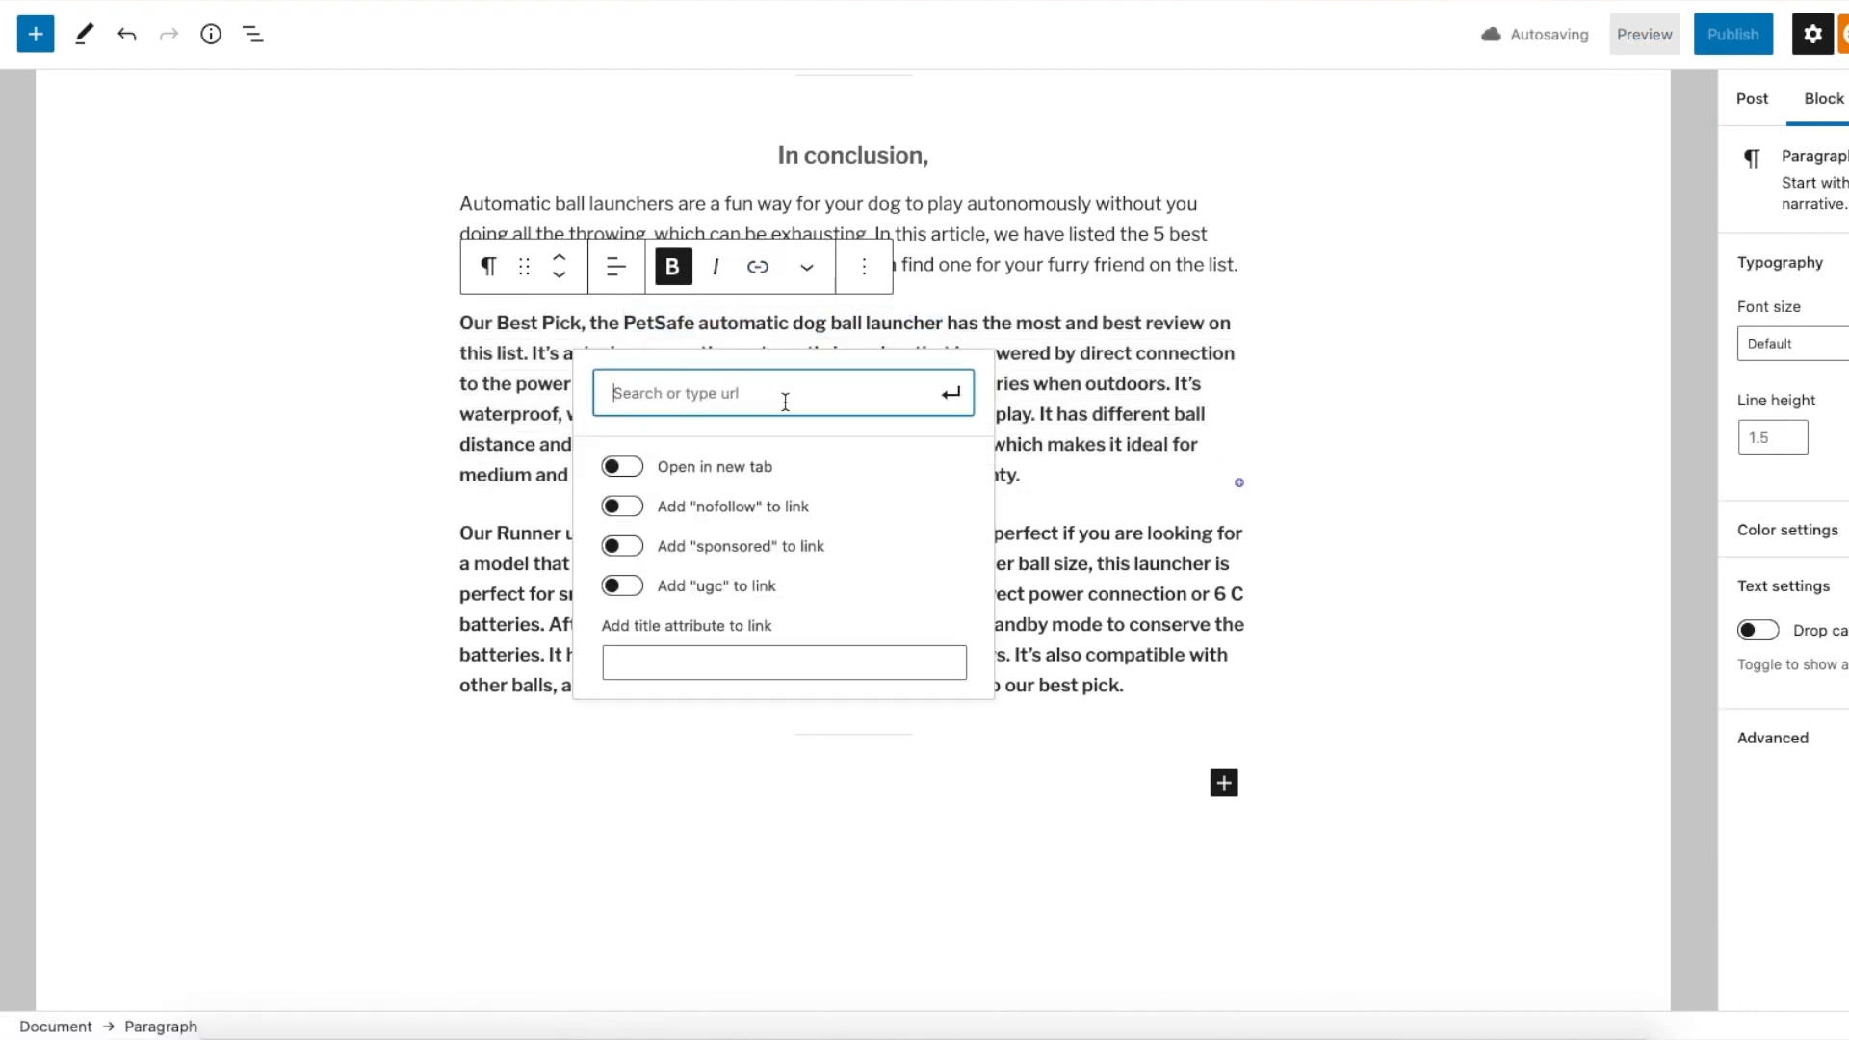
pyautogui.hotkey('ctrl', 'v')
pyautogui.click(622, 530)
pyautogui.click(622, 569)
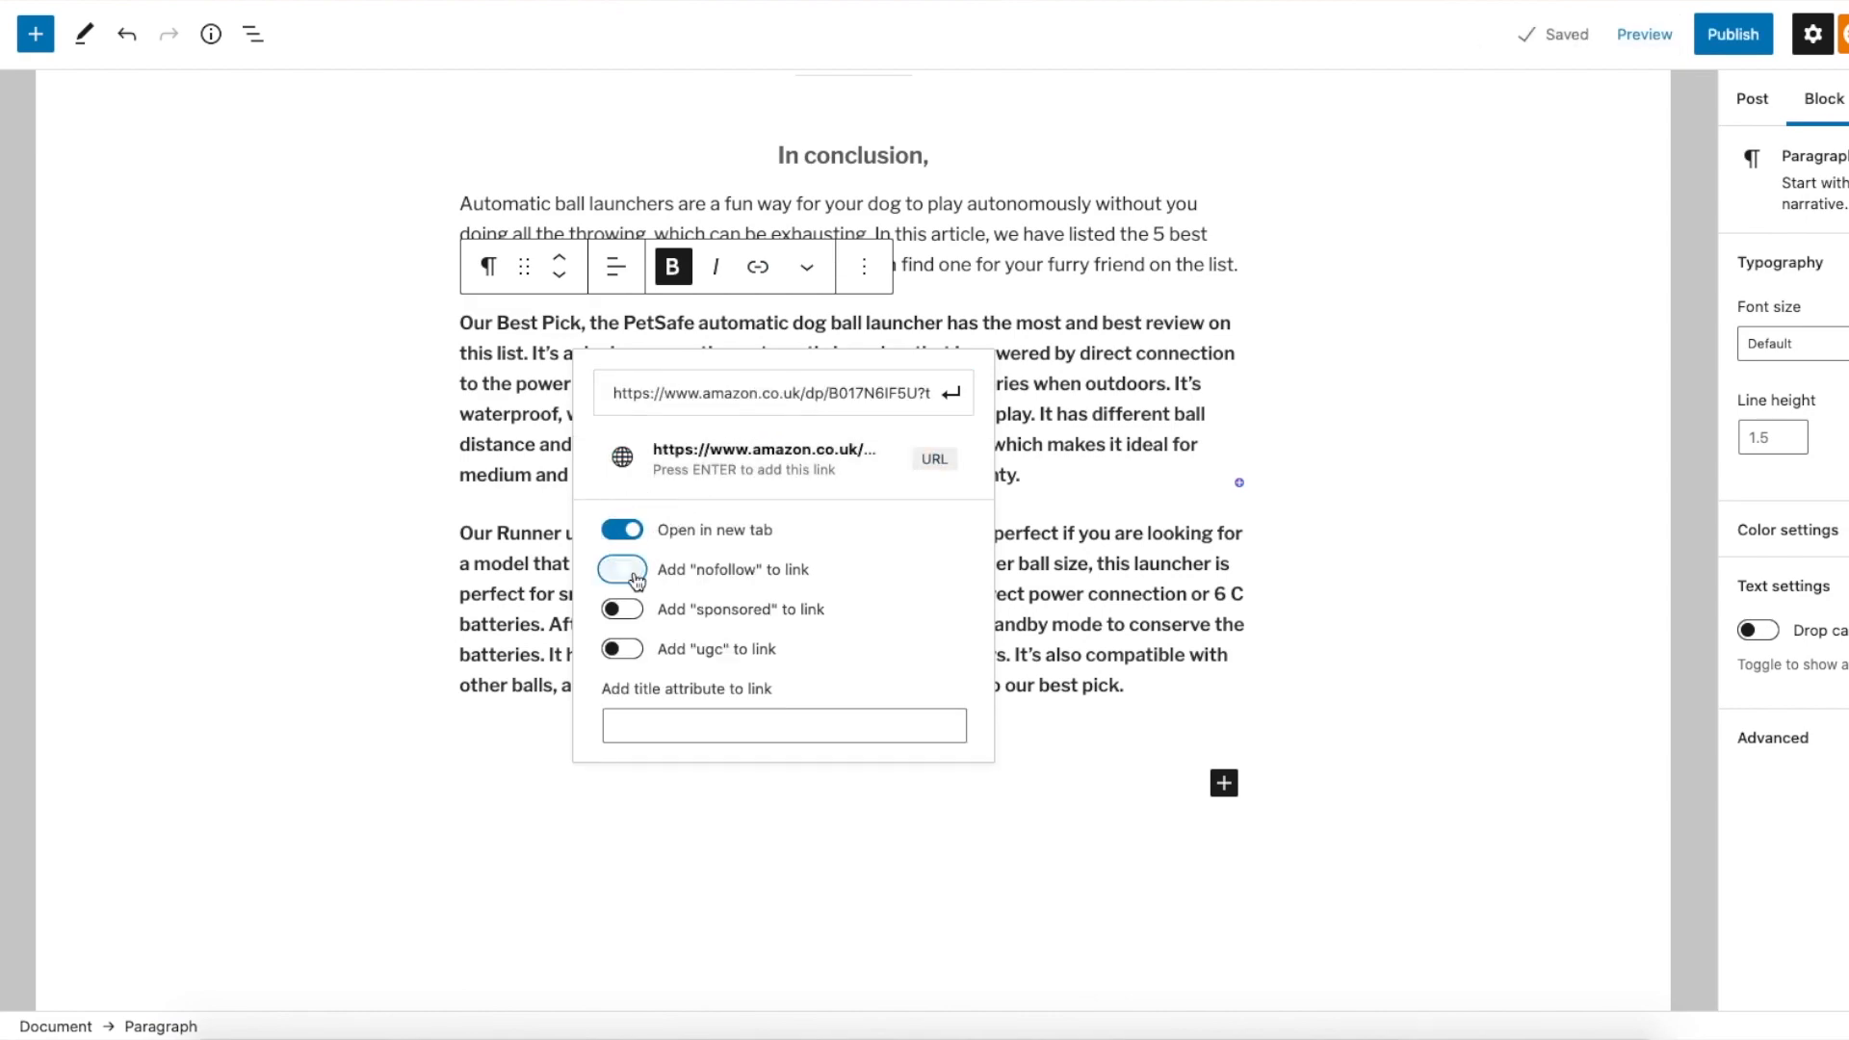
pyautogui.click(951, 393)
pyautogui.click(1486, 355)
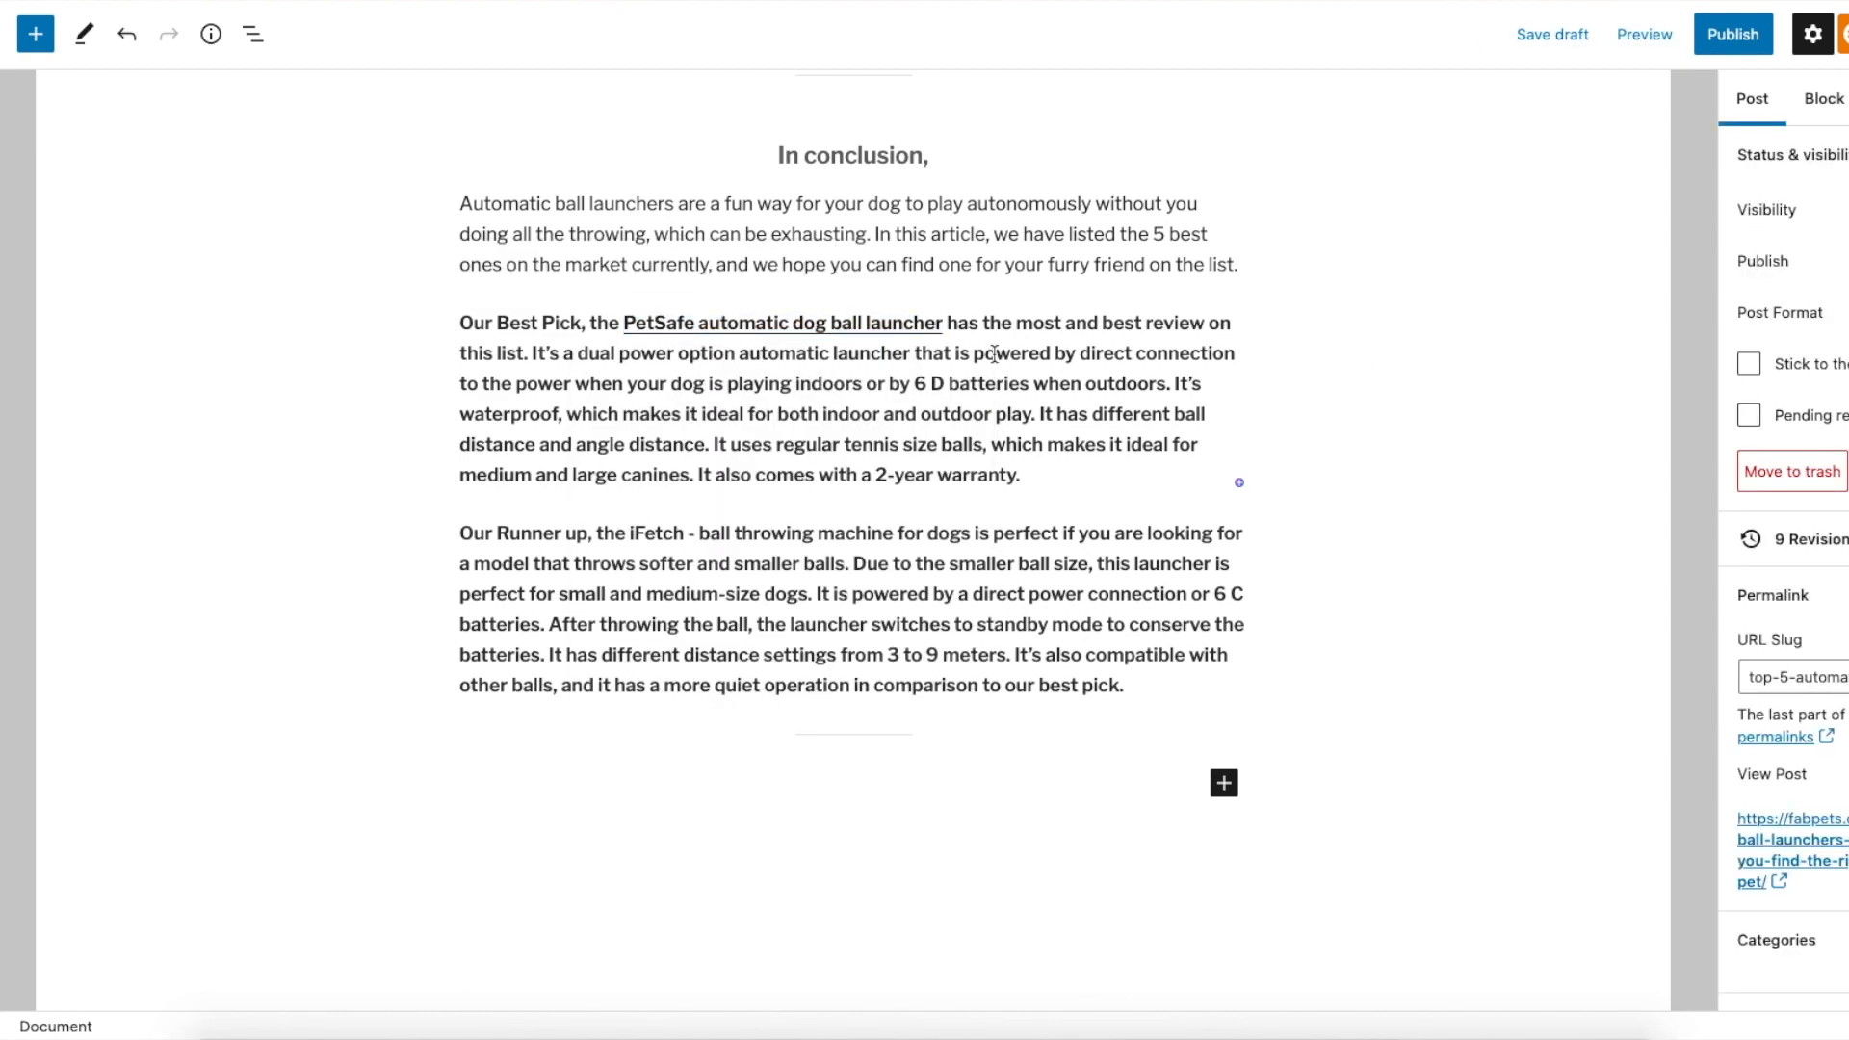
# In the post preview, copy the Amazon affiliate link of the product image in the iFetch review
pyautogui.scroll(5, 995, 353)
pyautogui.scroll(10, 995, 354)
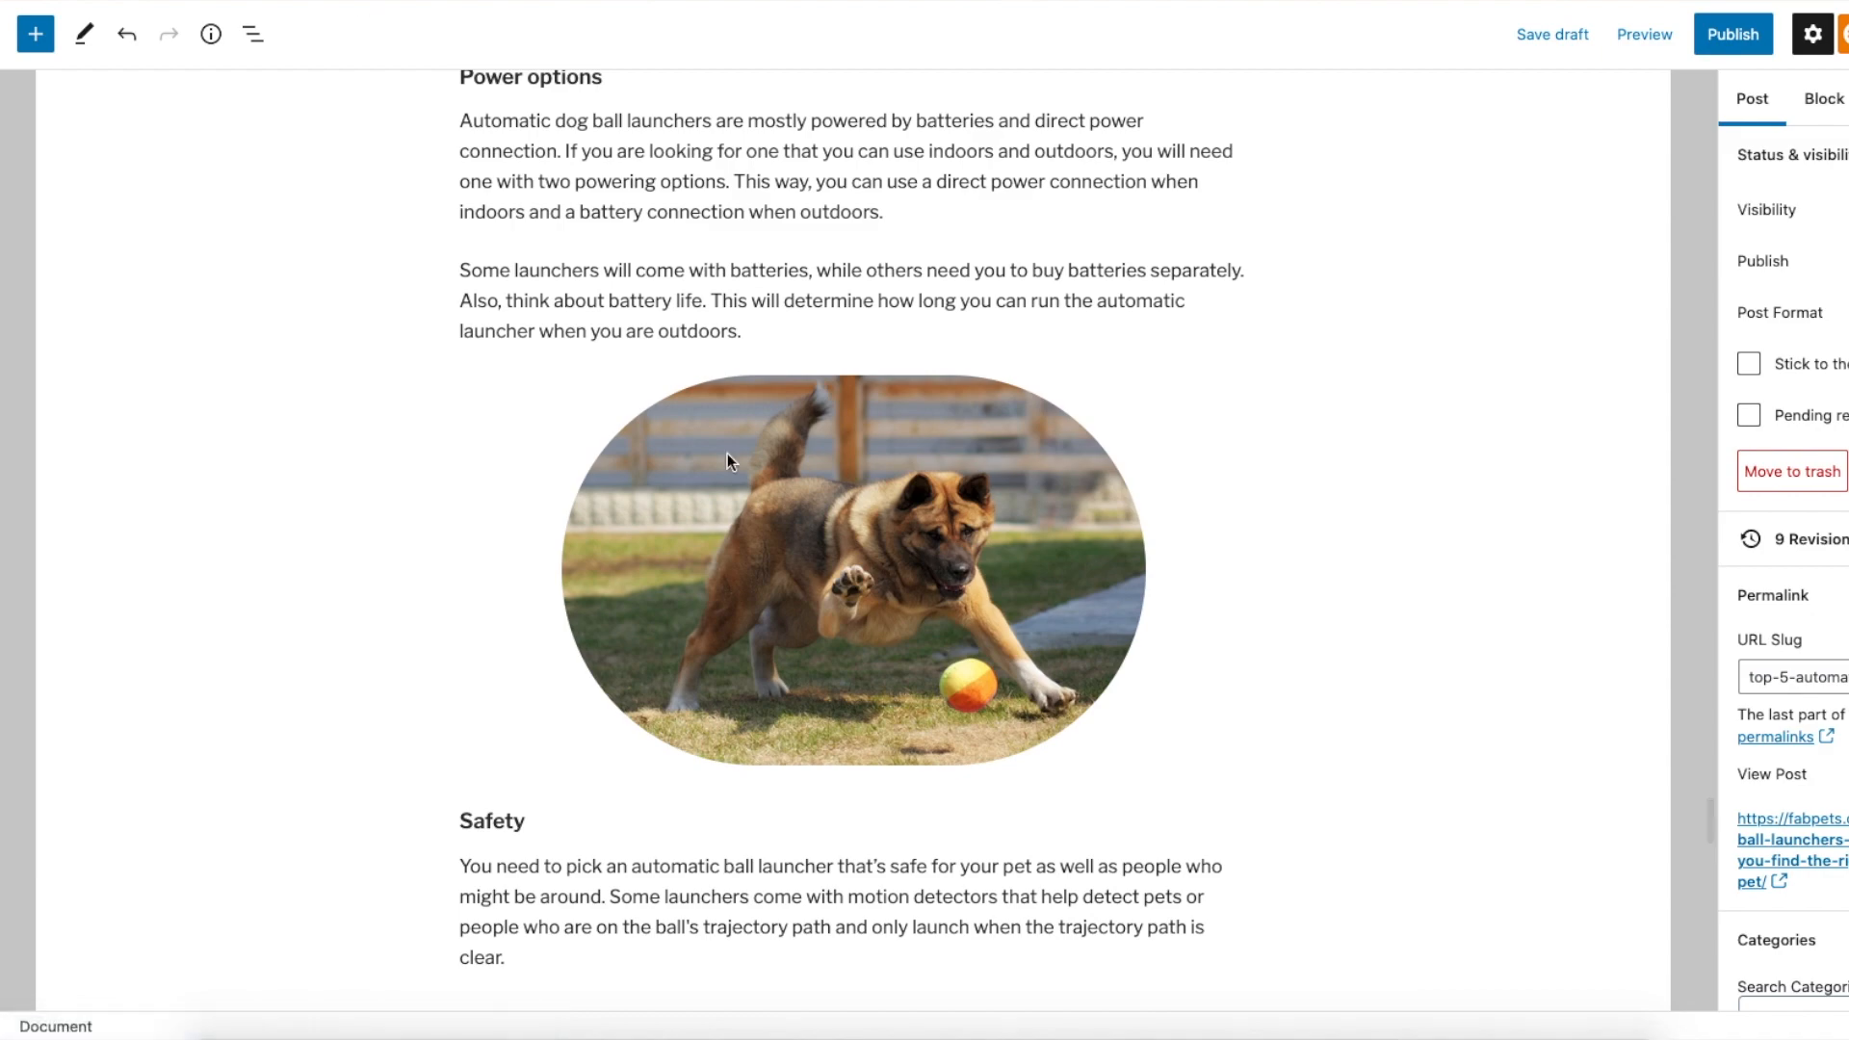
pyautogui.scroll(15, 728, 452)
pyautogui.scroll(5, 727, 453)
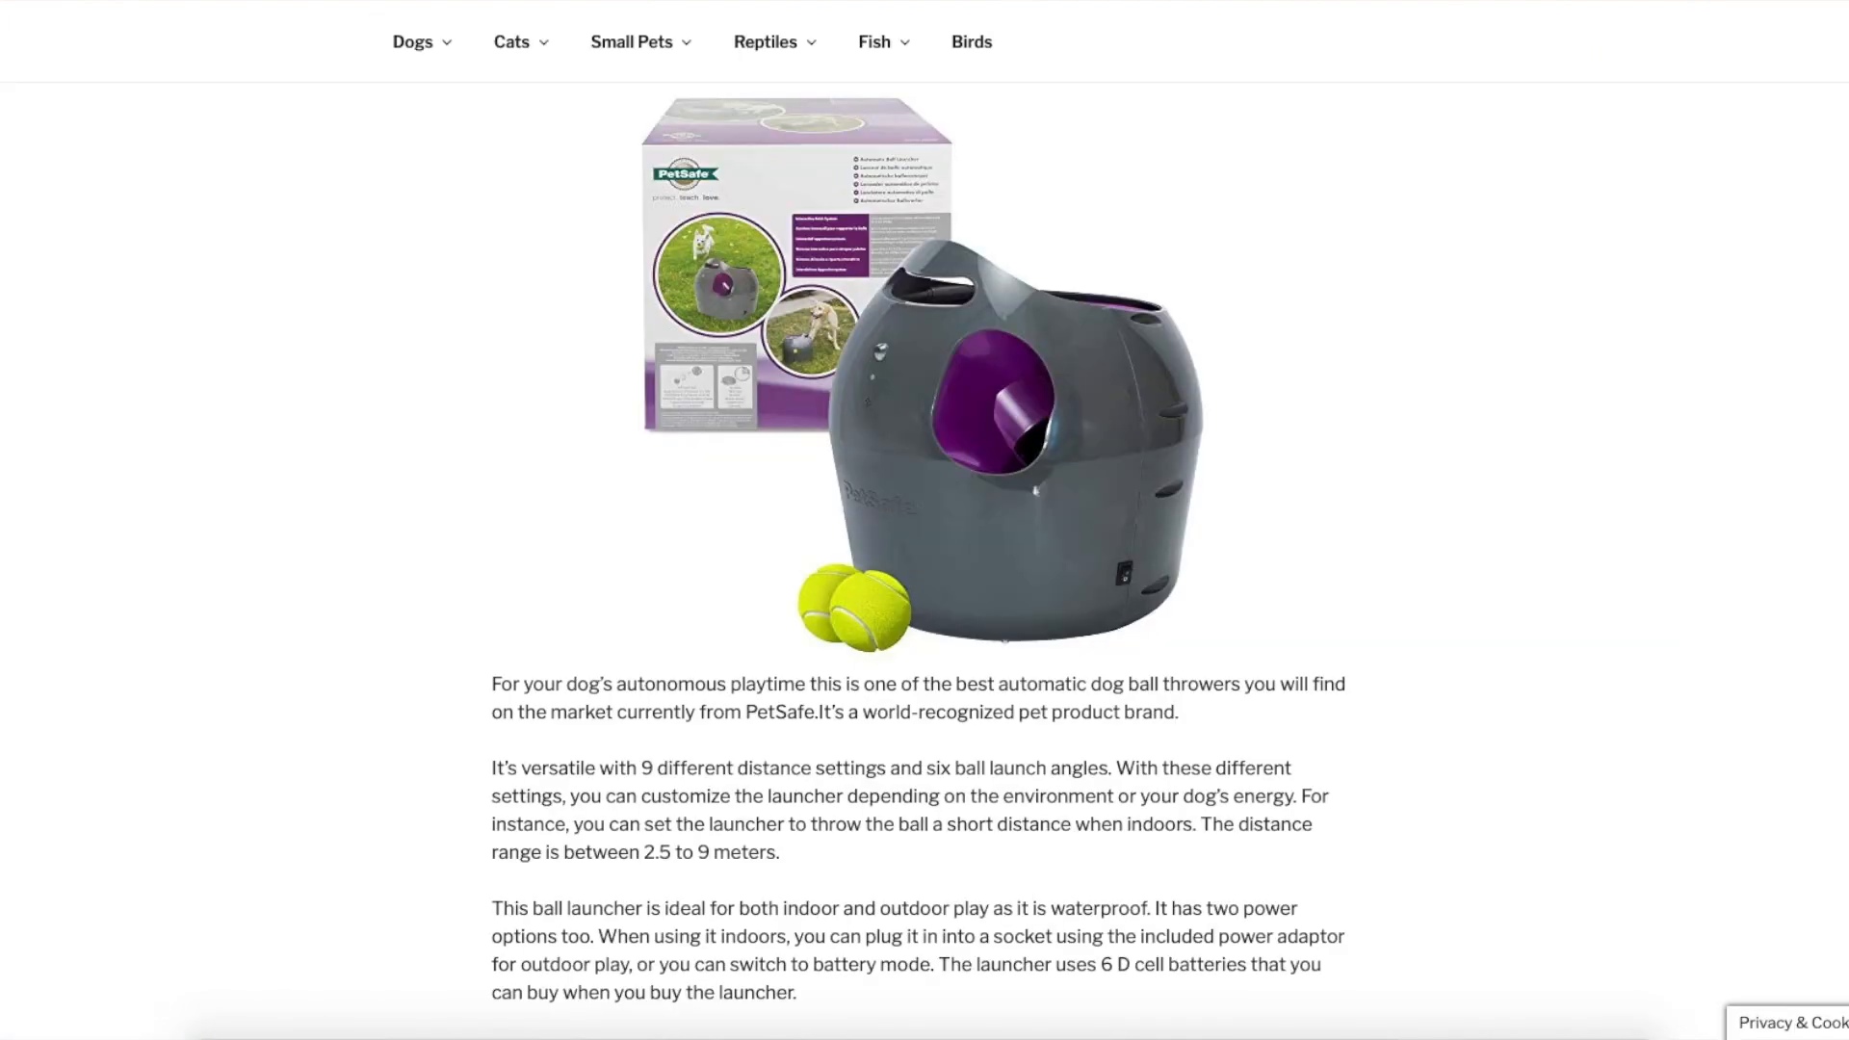
pyautogui.scroll(-10, 793, 587)
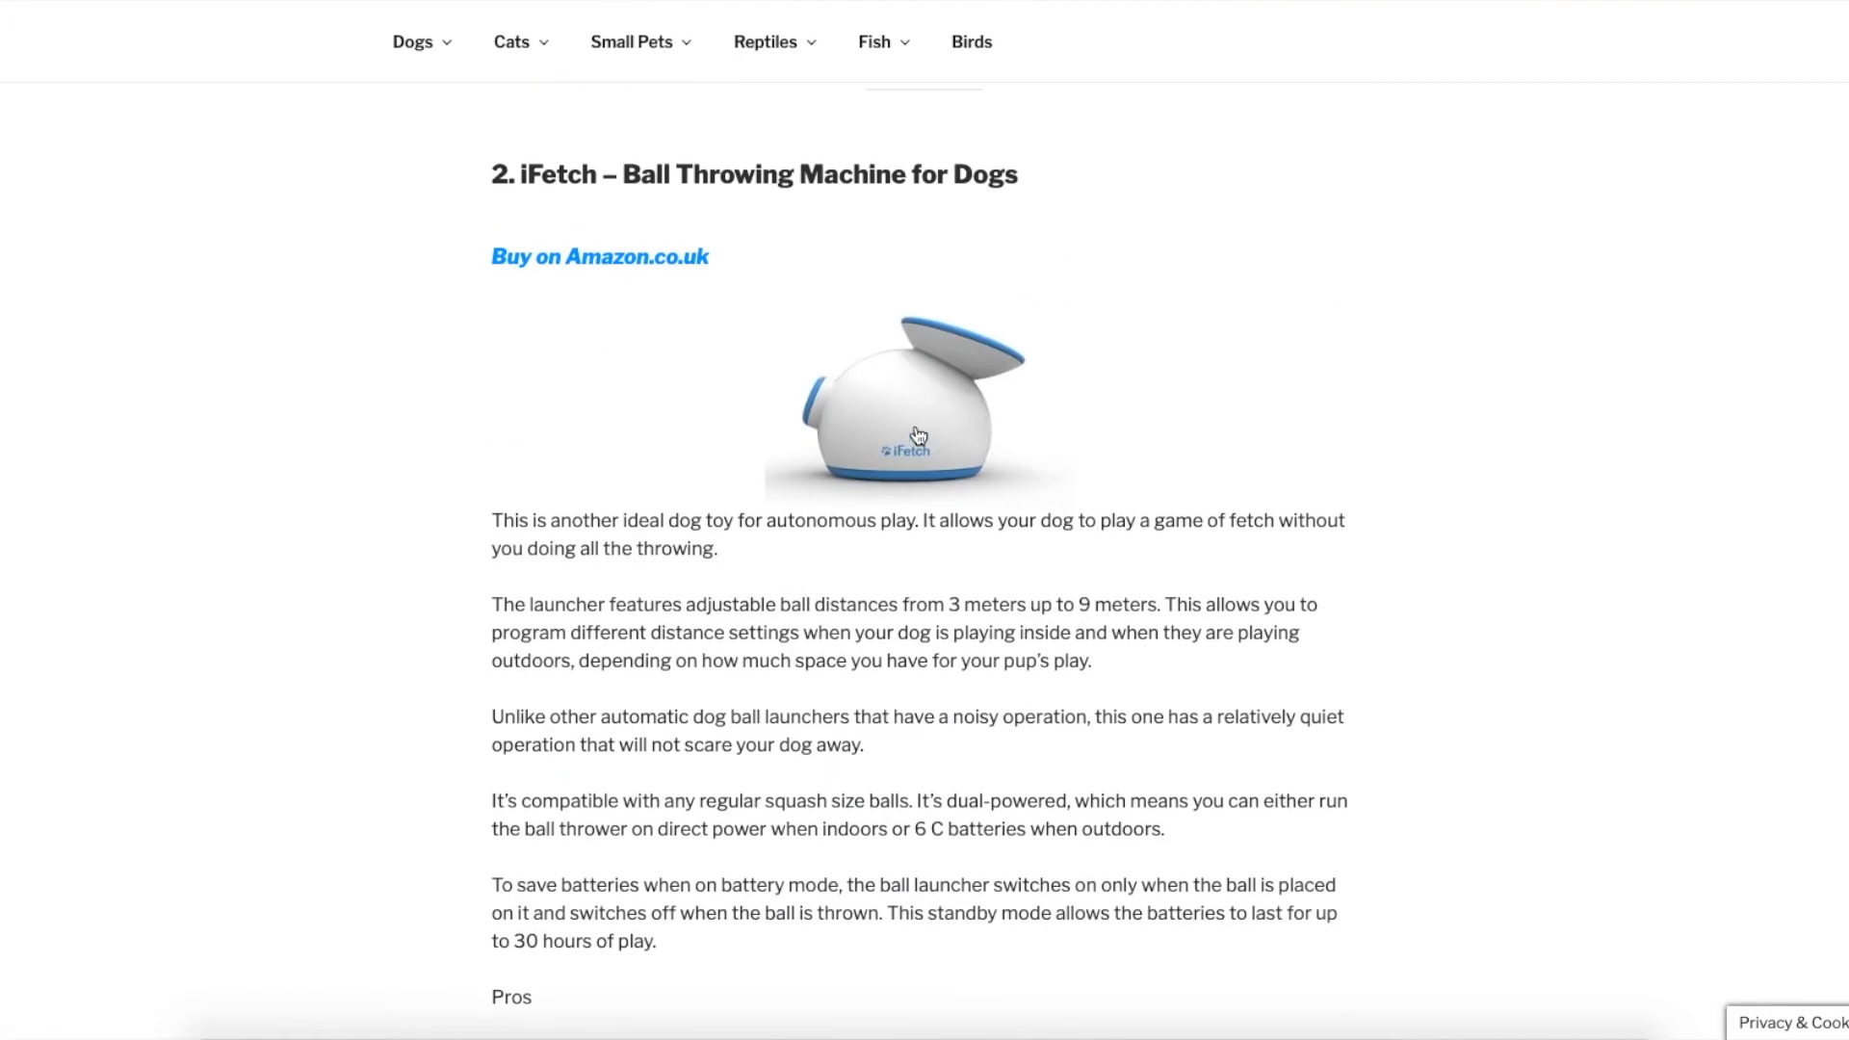
pyautogui.click(860, 359)
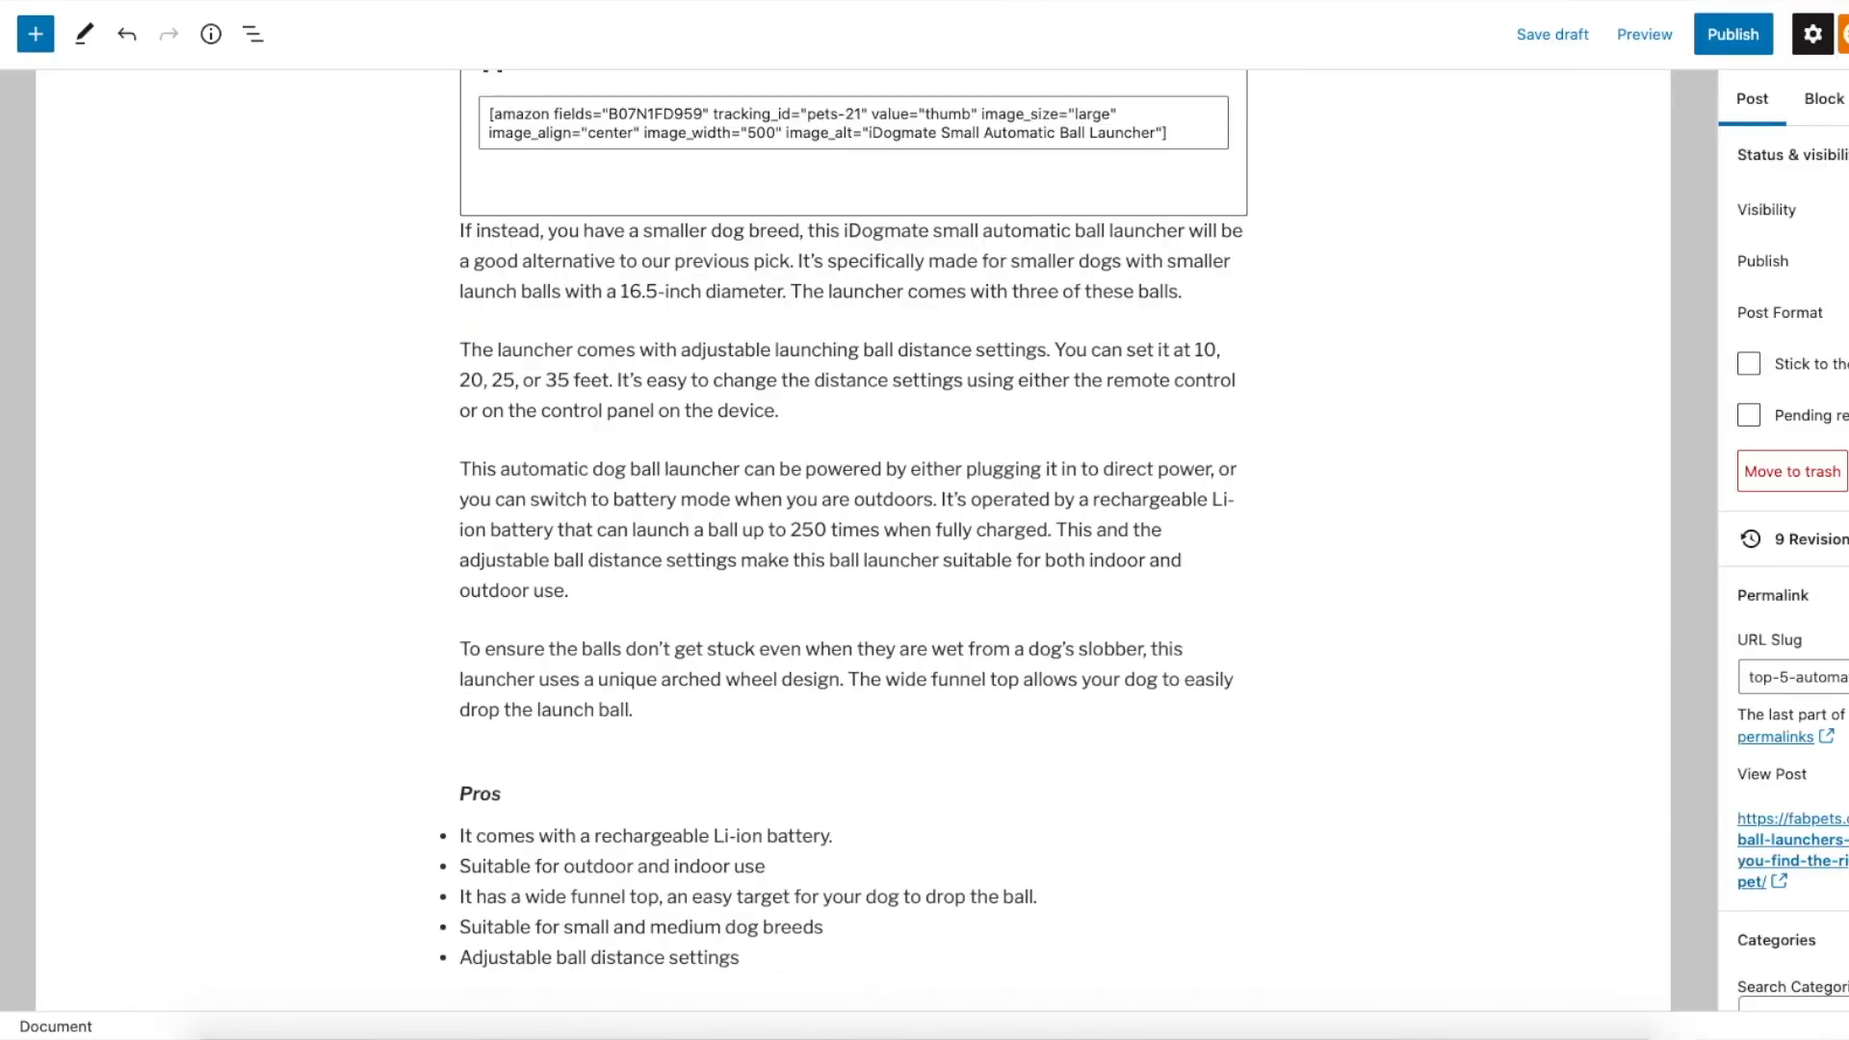
# Back in the editor, link "iFetch - ball throwing machine" in the conclusion's Runner up paragraph to the copied affiliate URL, opening in a new tab with nofollow
pyautogui.scroll(7, 863, 514)
pyautogui.scroll(15, 863, 514)
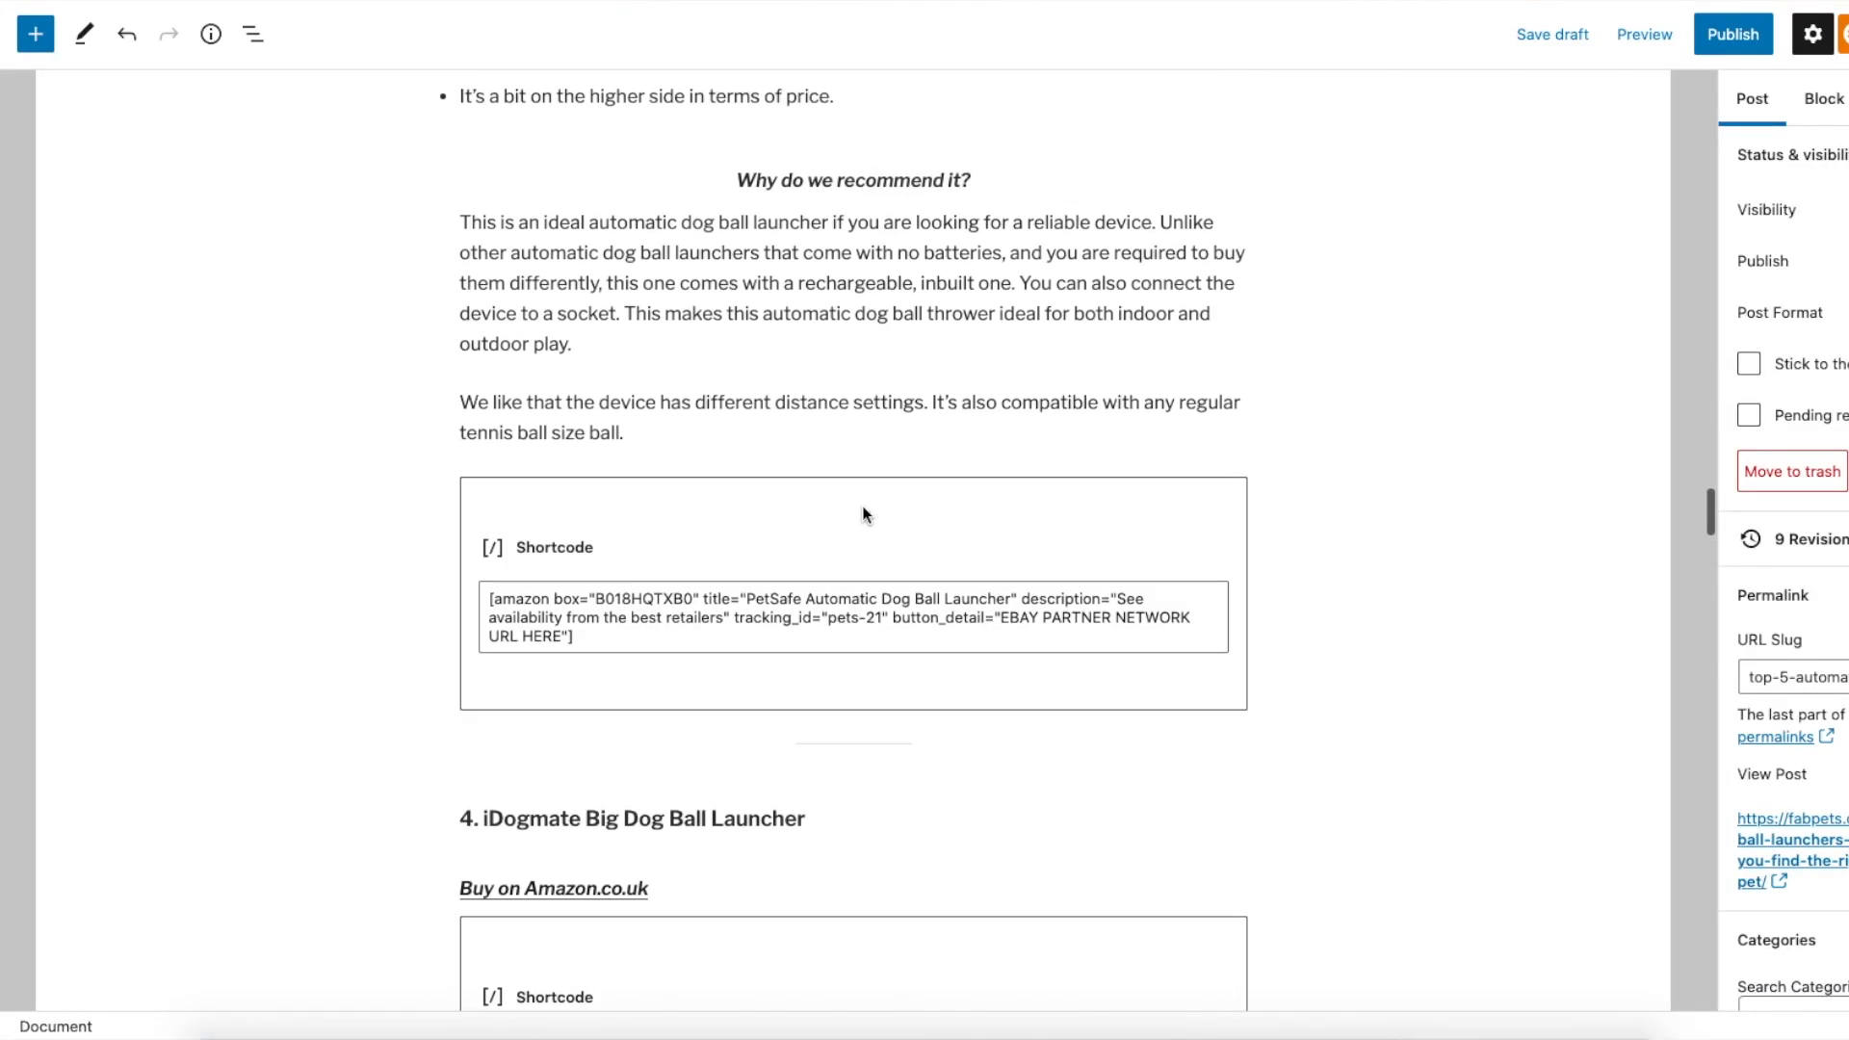
pyautogui.scroll(20, 862, 508)
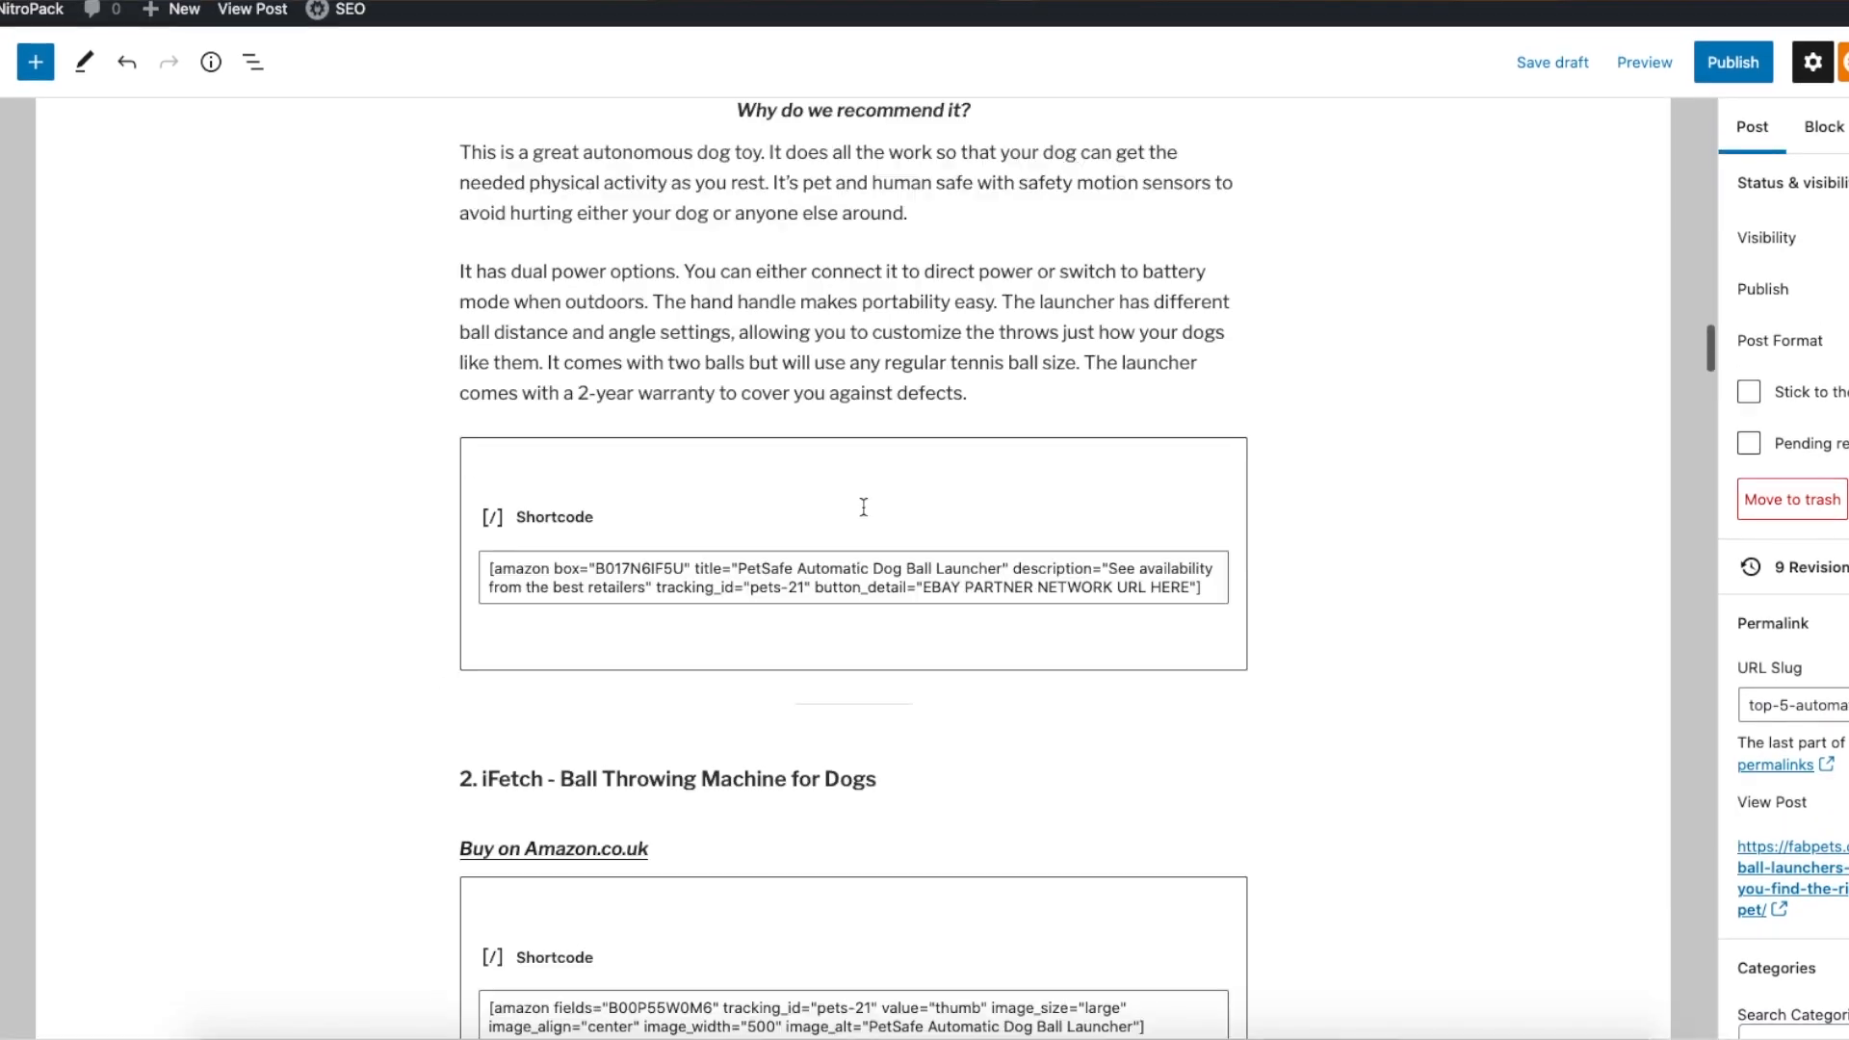
pyautogui.scroll(4, 862, 511)
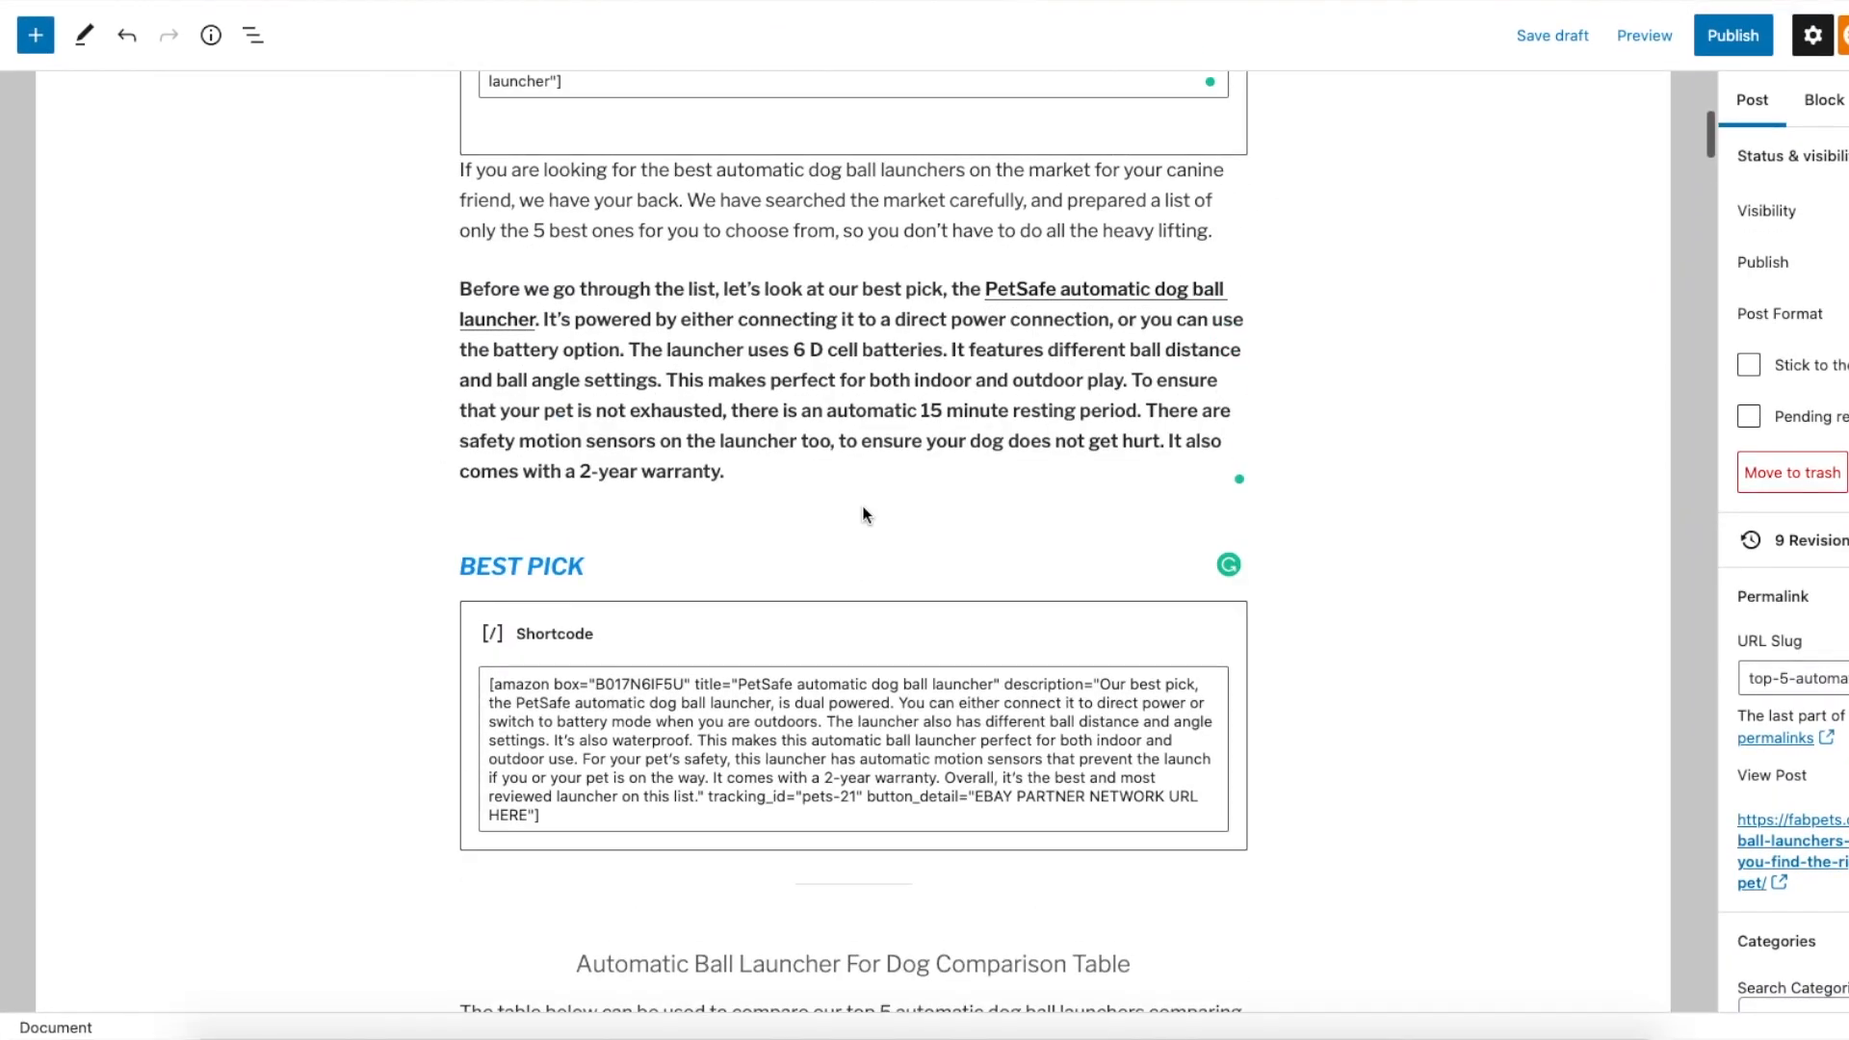
pyautogui.scroll(-15, 908, 520)
pyautogui.scroll(-20, 938, 475)
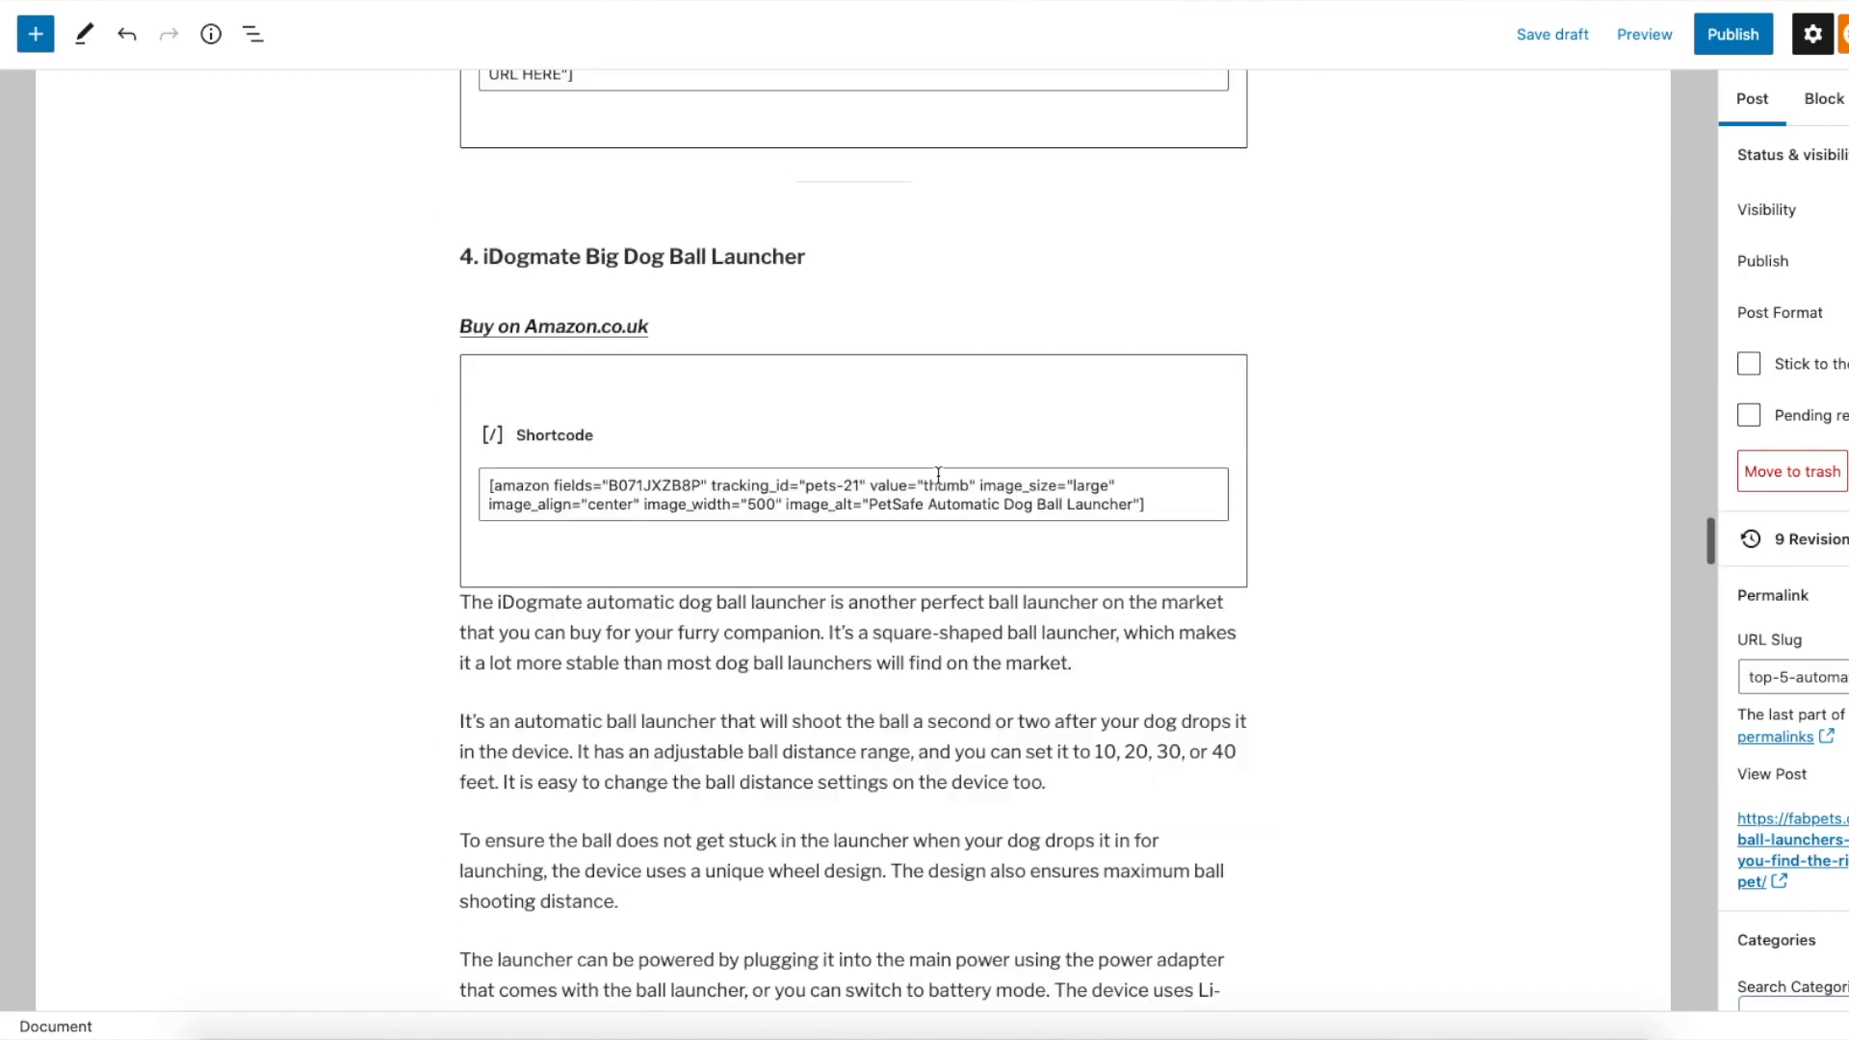
pyautogui.scroll(5, 938, 476)
pyautogui.scroll(1, 938, 477)
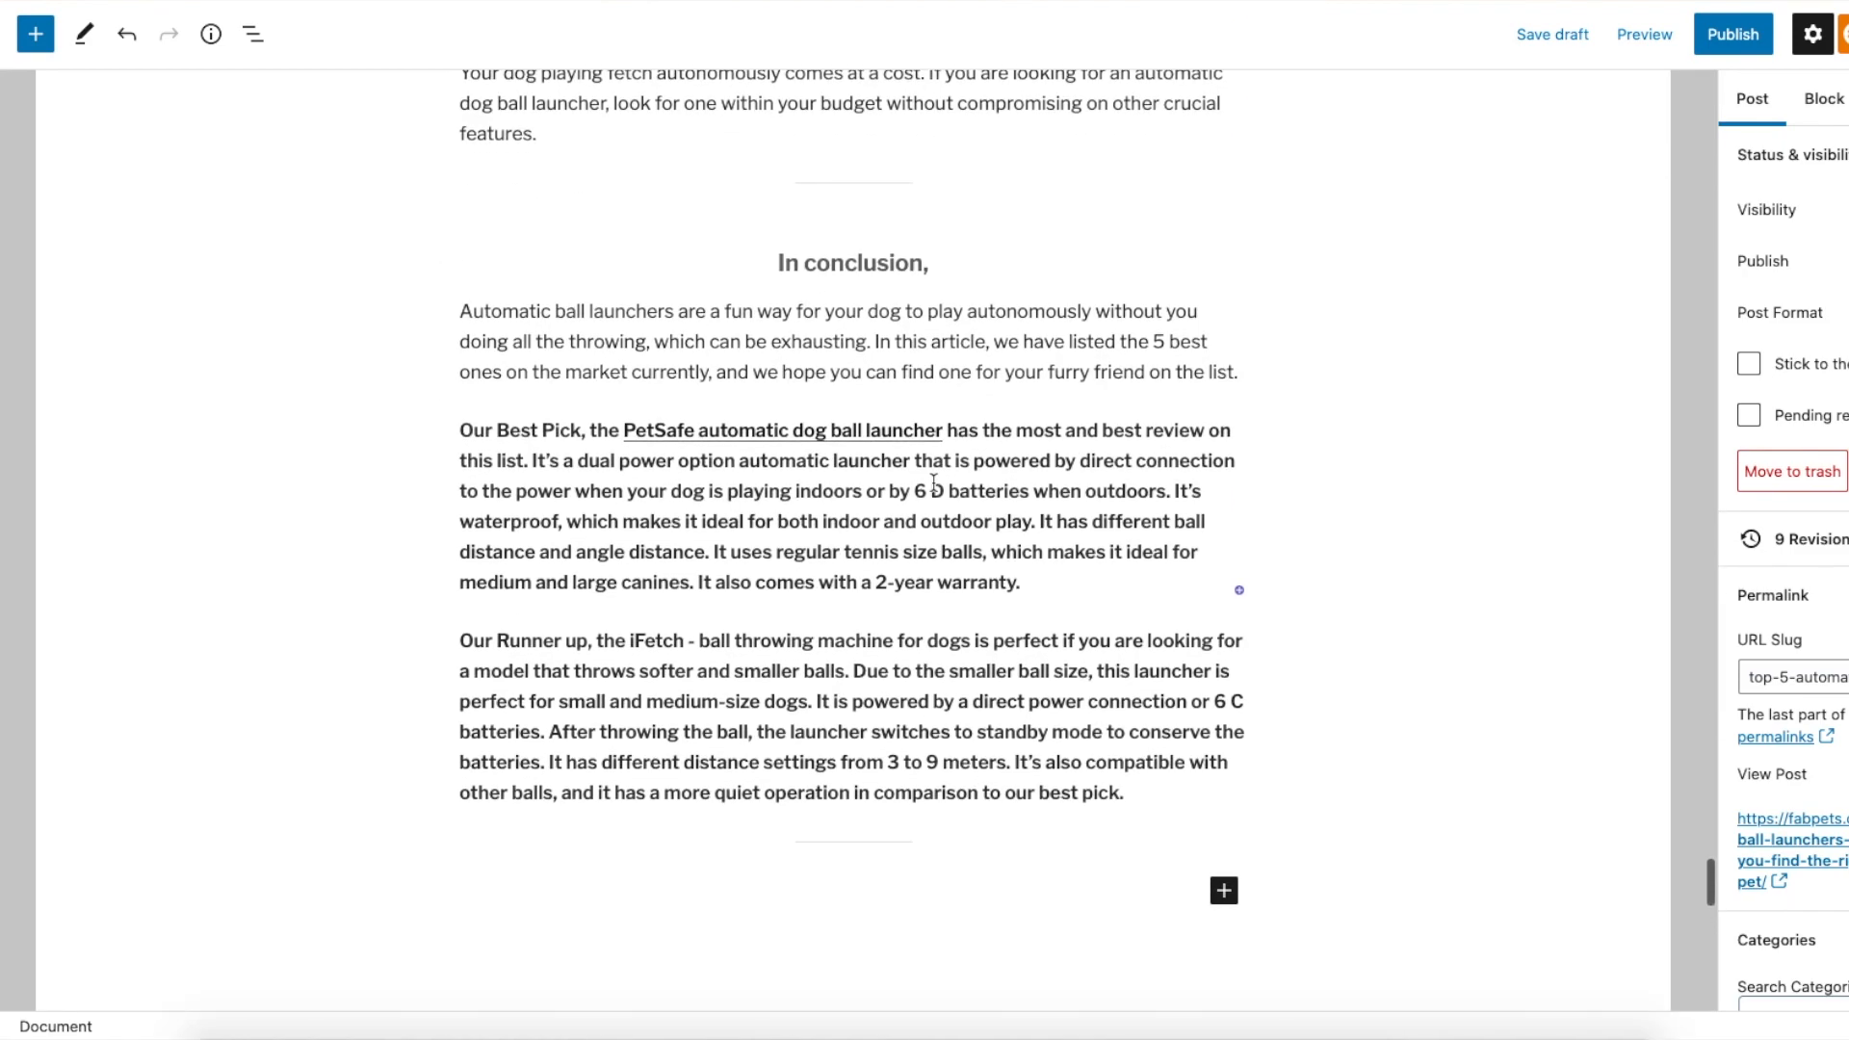
pyautogui.moveTo(631, 633); pyautogui.dragTo(887, 637)
pyautogui.click(757, 584)
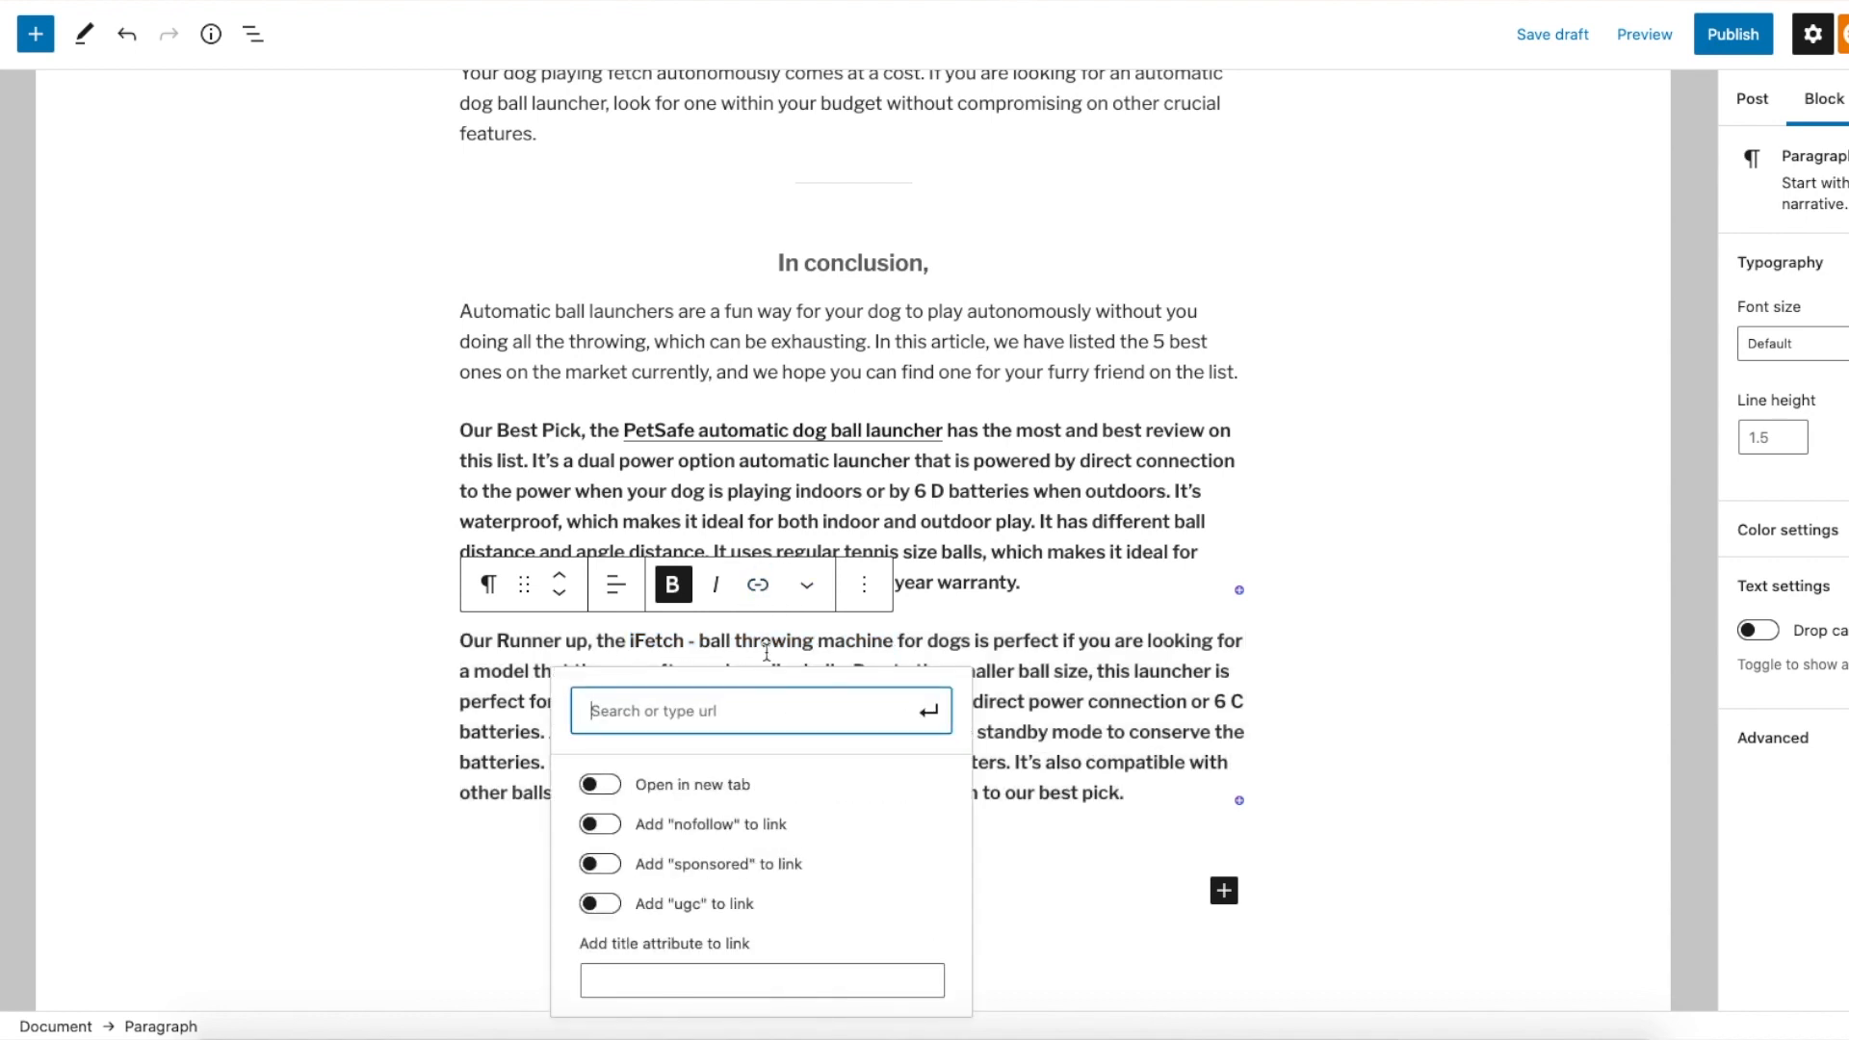
pyautogui.click(599, 382)
pyautogui.click(602, 423)
pyautogui.click(931, 249)
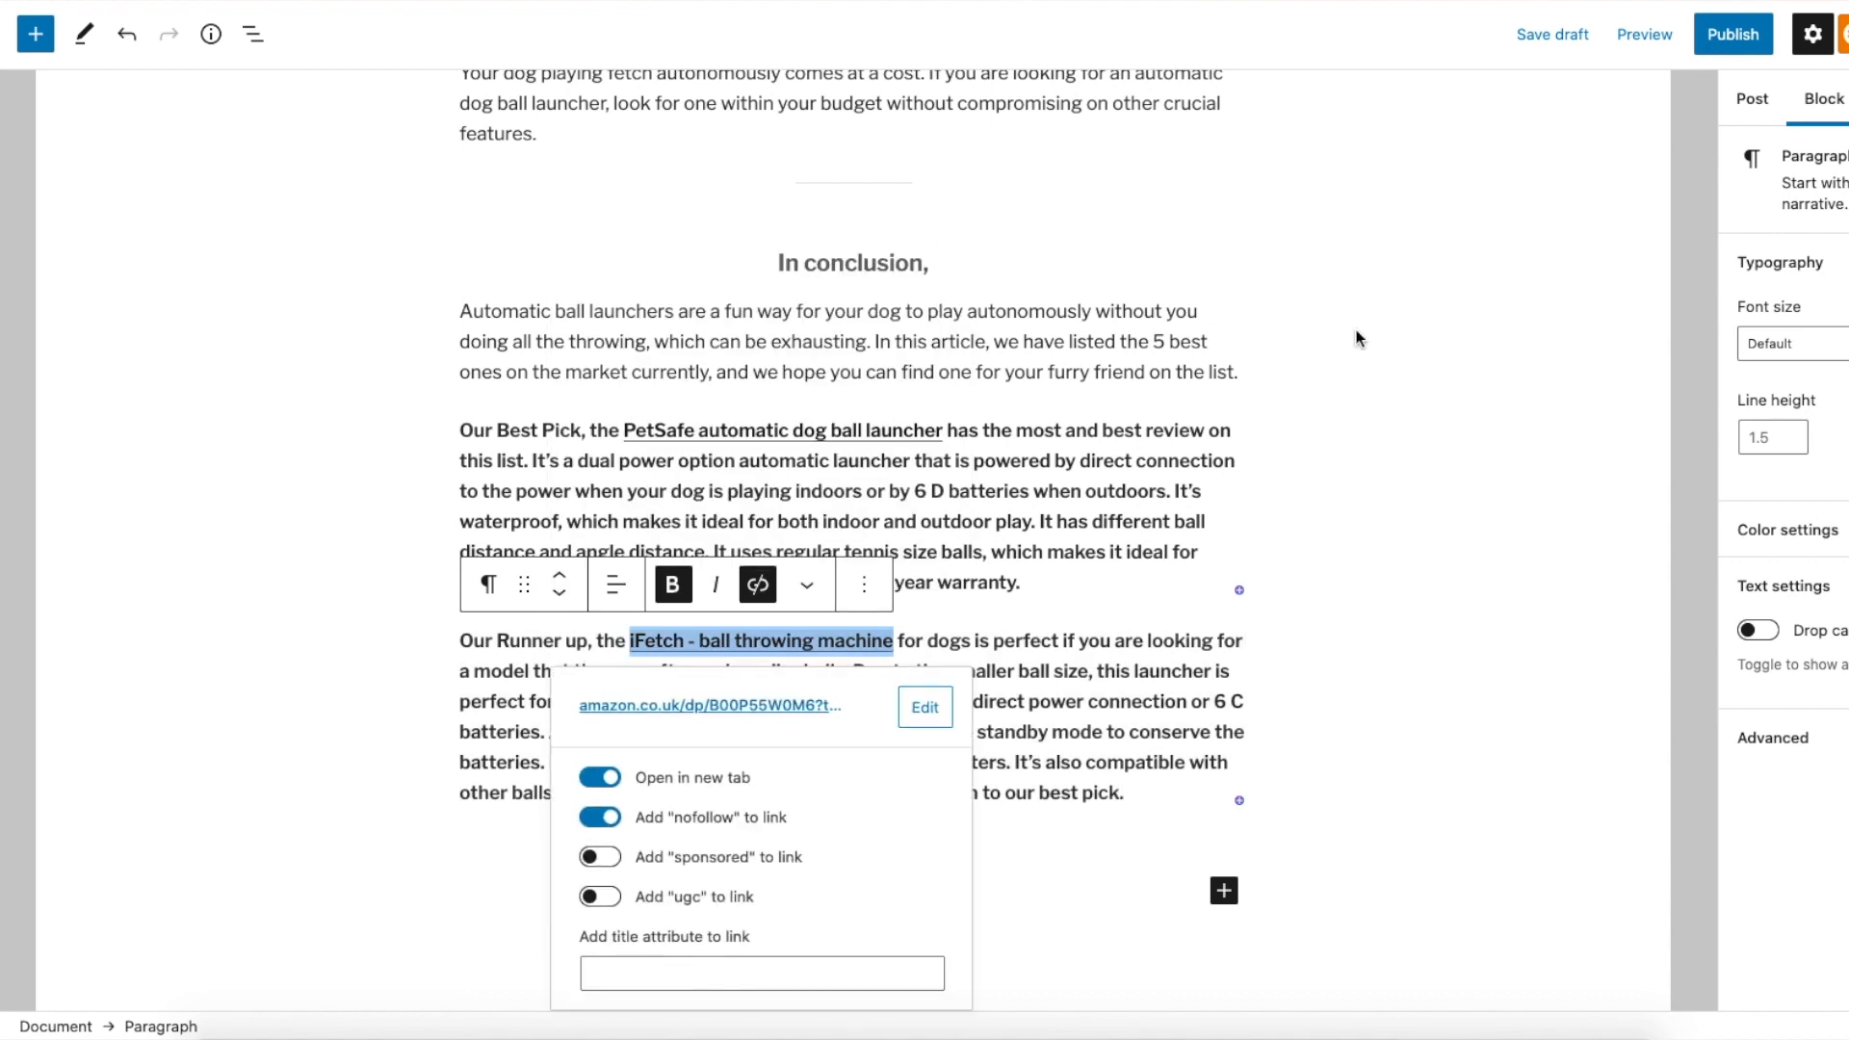
pyautogui.click(1367, 366)
# Insert a Spacer block directly below the introduction's Amazon image shortcode and set its height to 20 pixels
pyautogui.scroll(-15, 1066, 361)
pyautogui.scroll(20, 1066, 361)
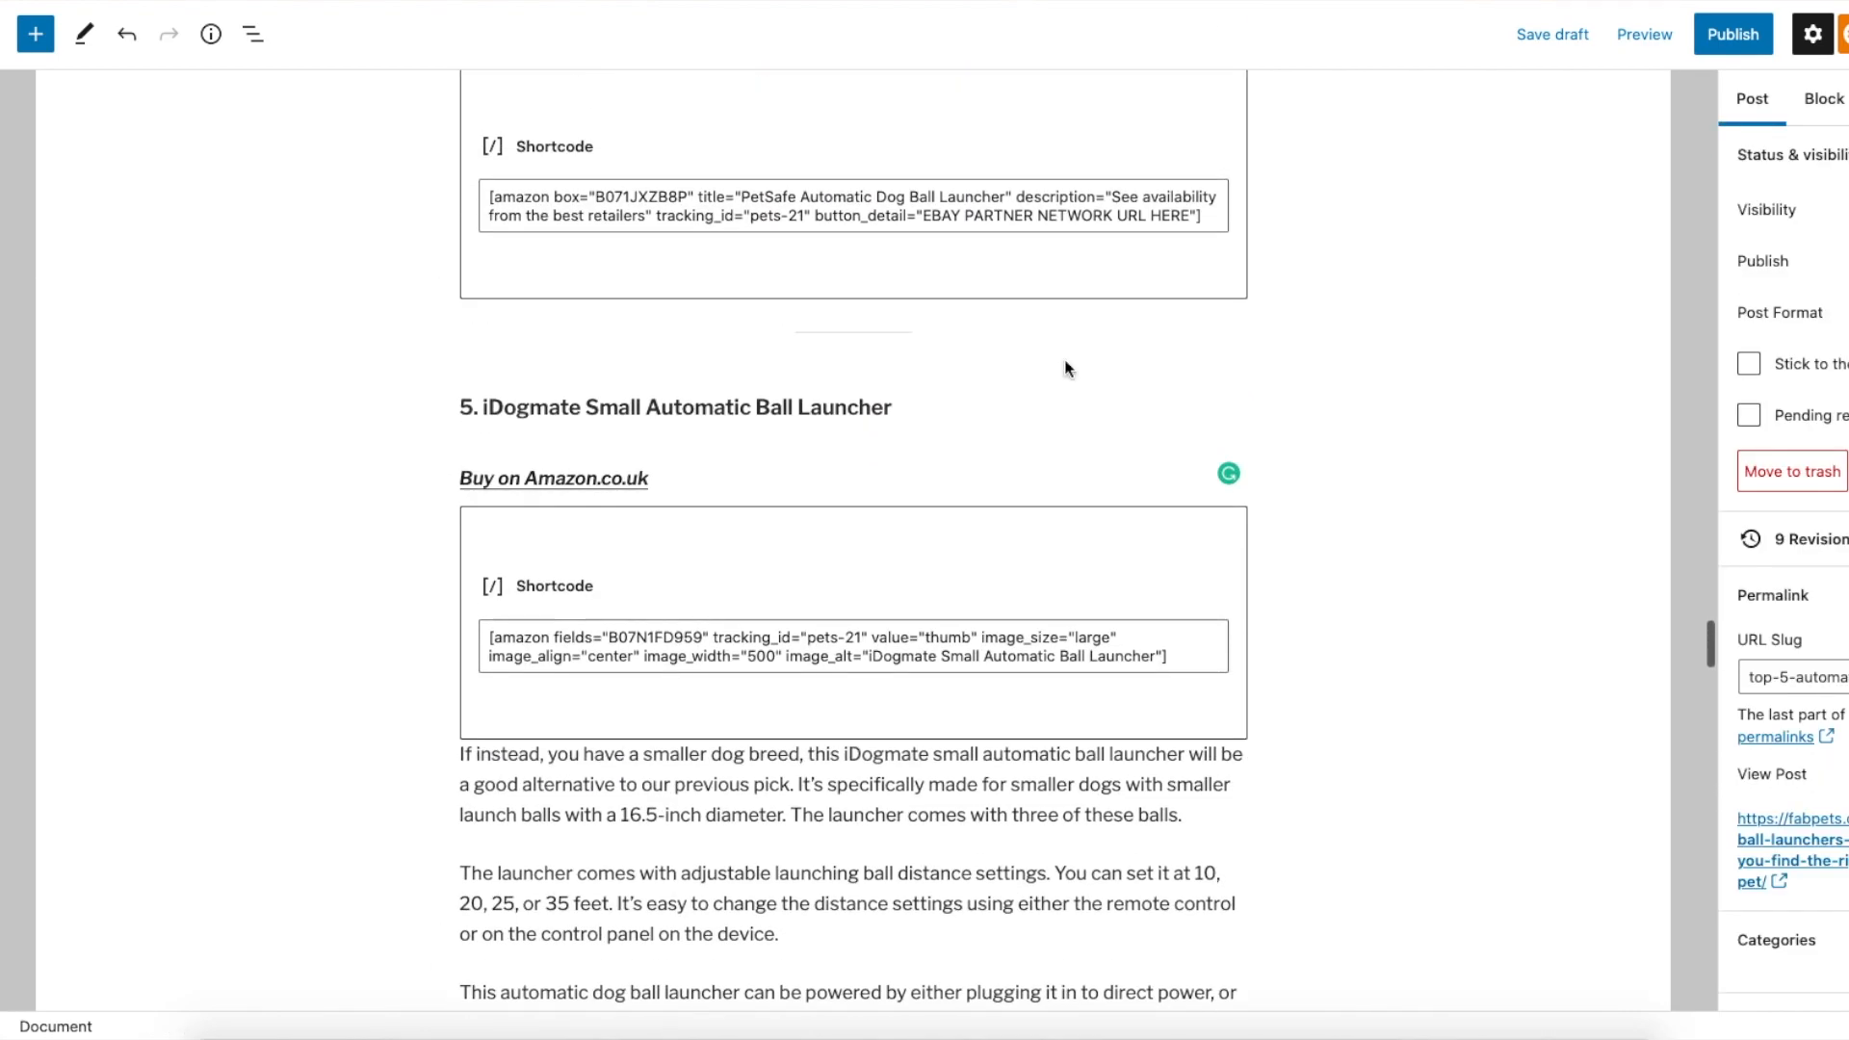
pyautogui.scroll(15, 1065, 360)
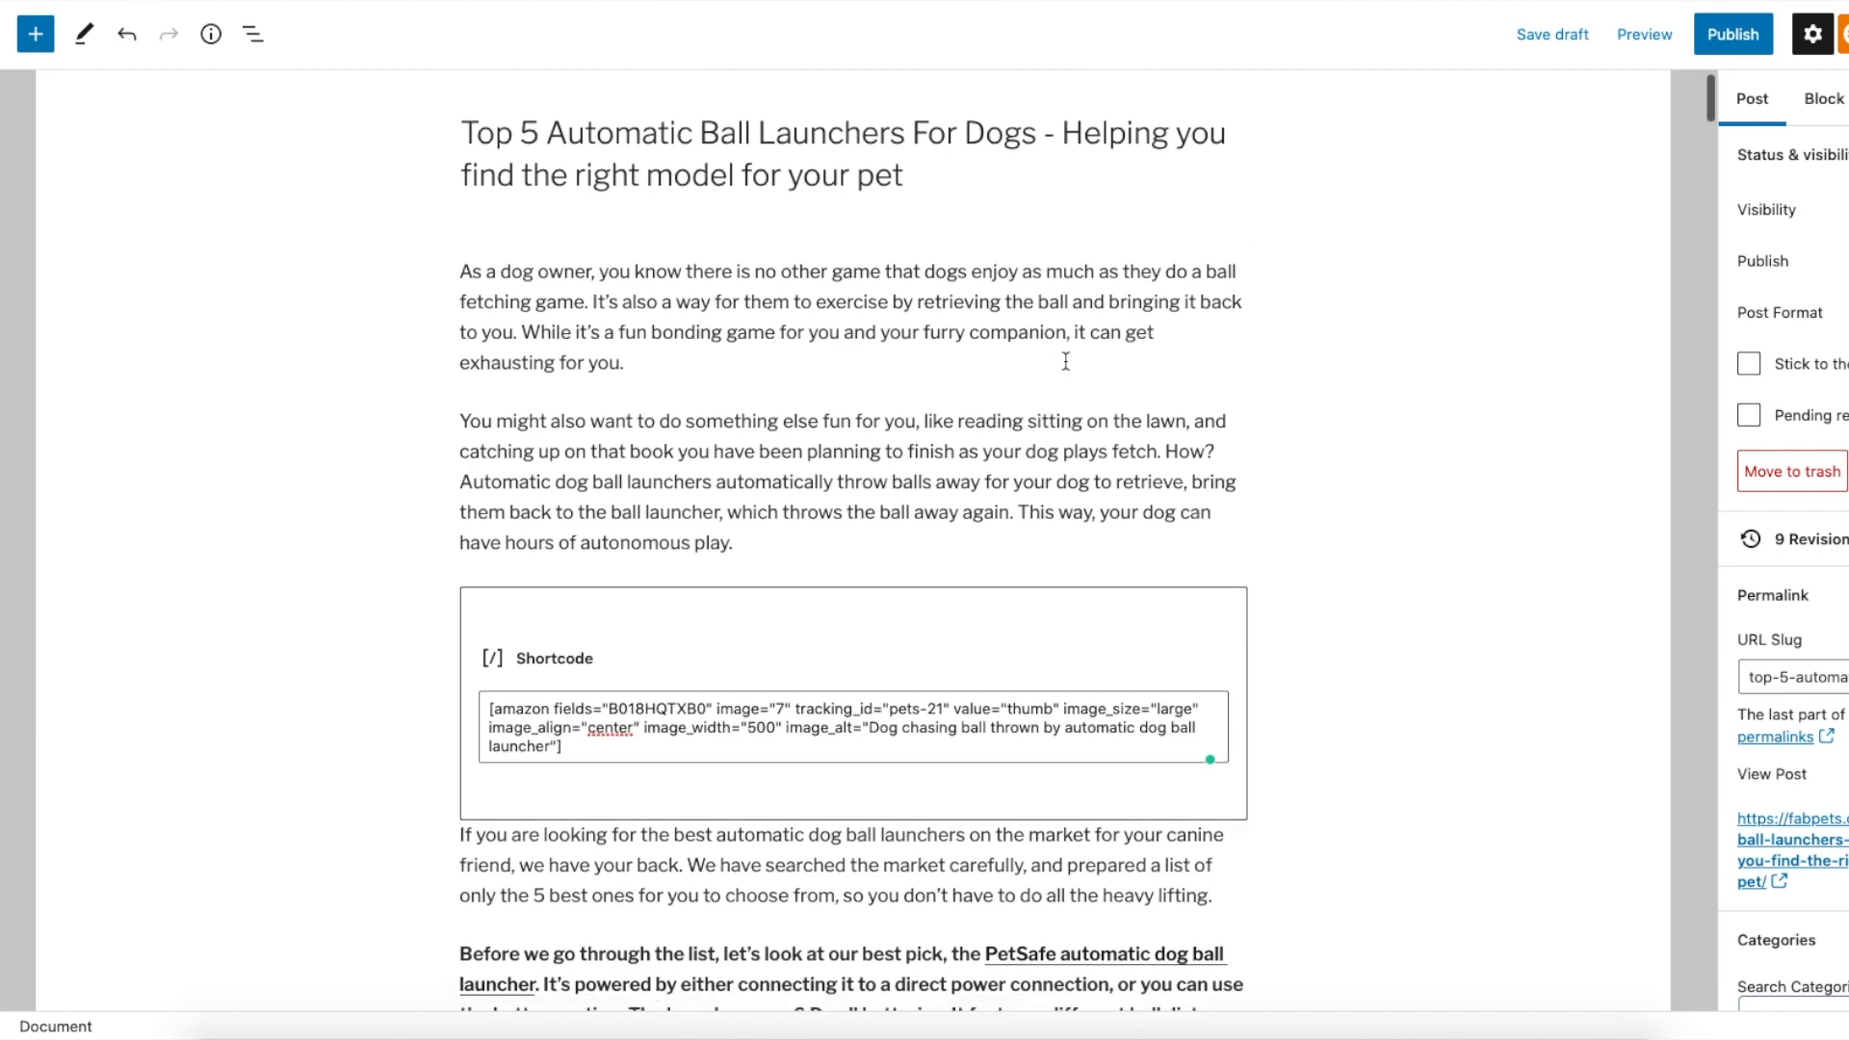
pyautogui.scroll(-3, 1120, 486)
pyautogui.click(1221, 565)
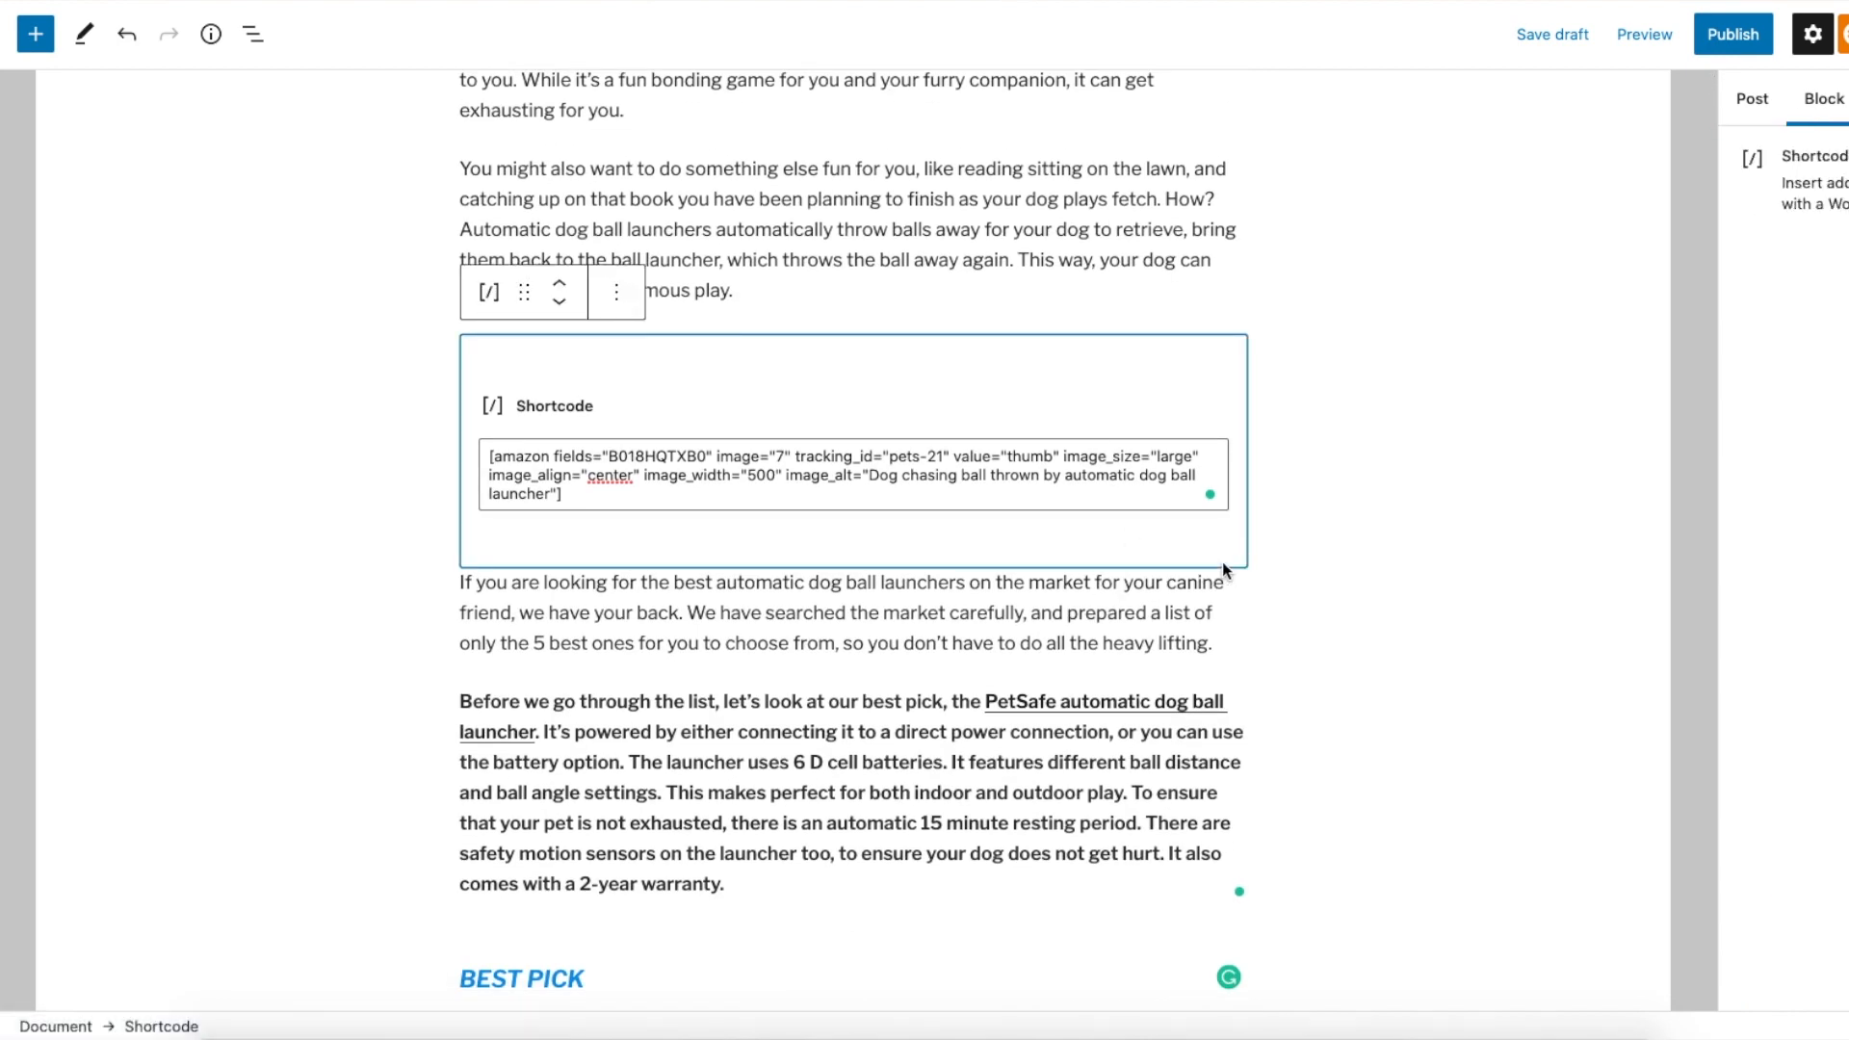
pyautogui.press('Return')
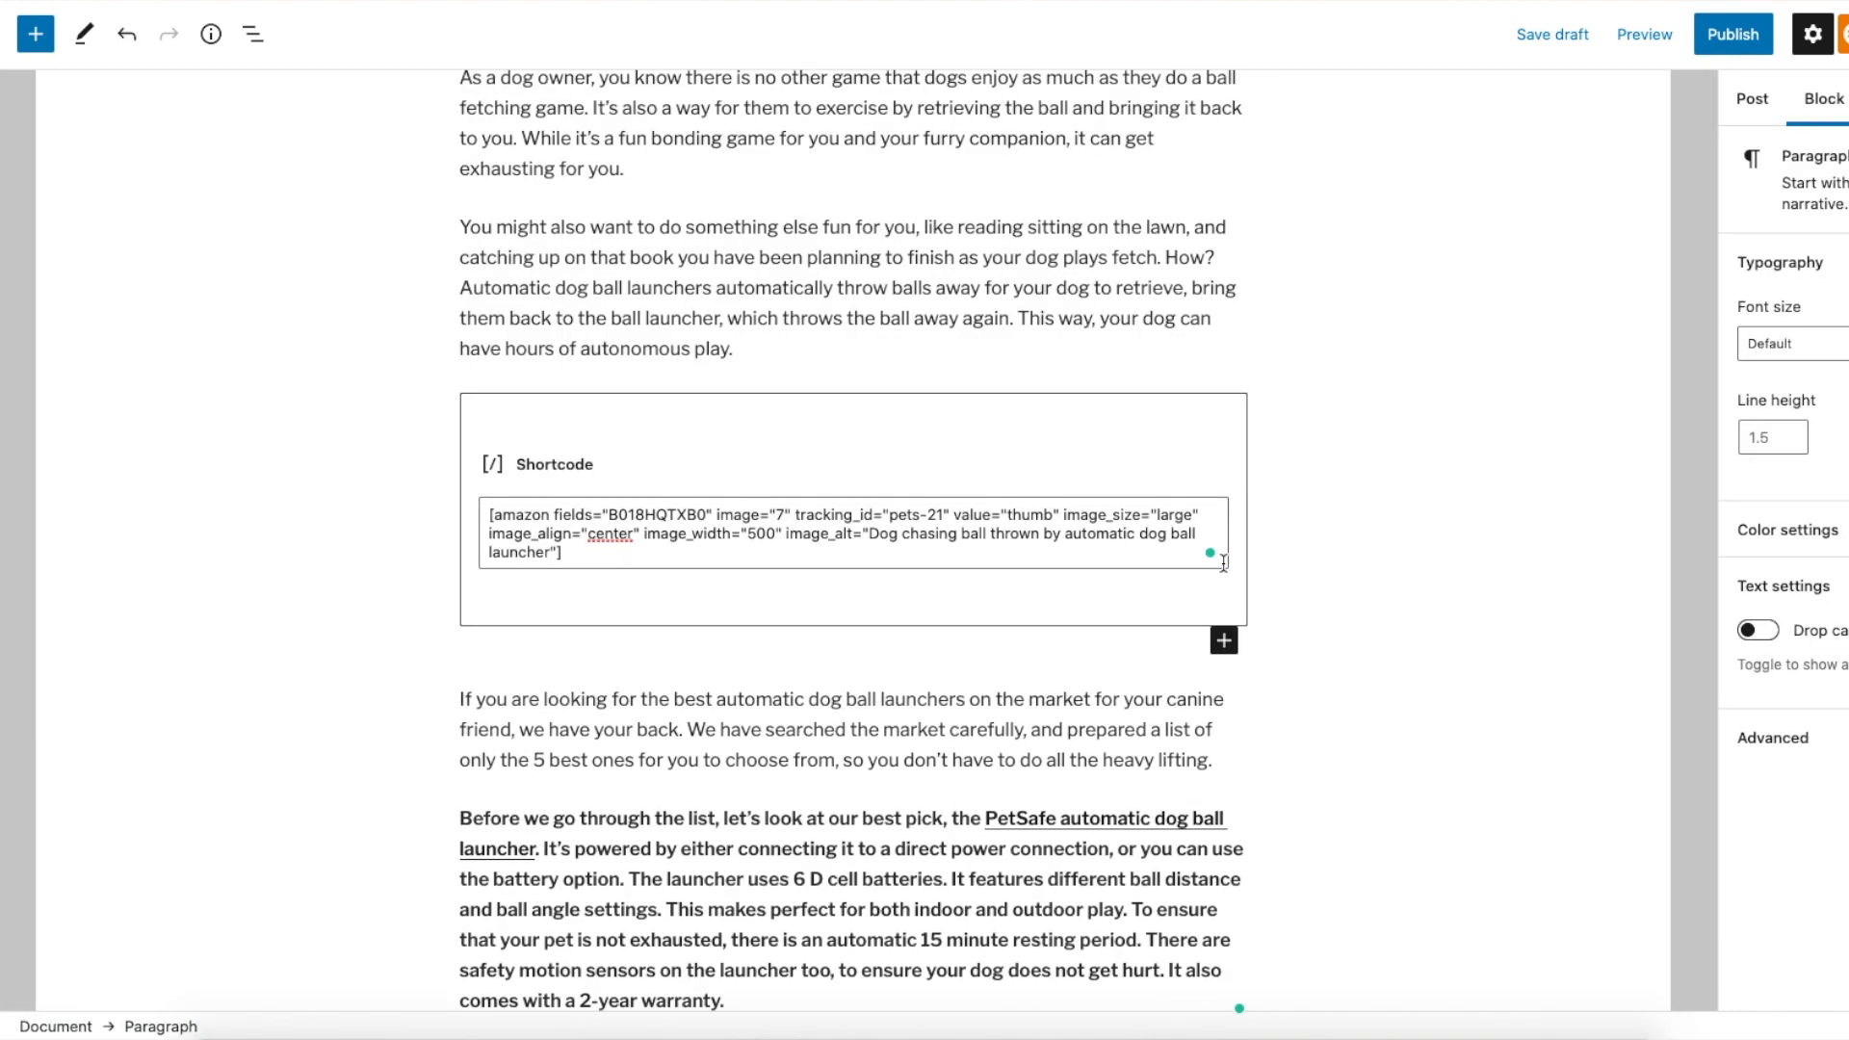
pyautogui.write('space')
pyautogui.click(460, 632)
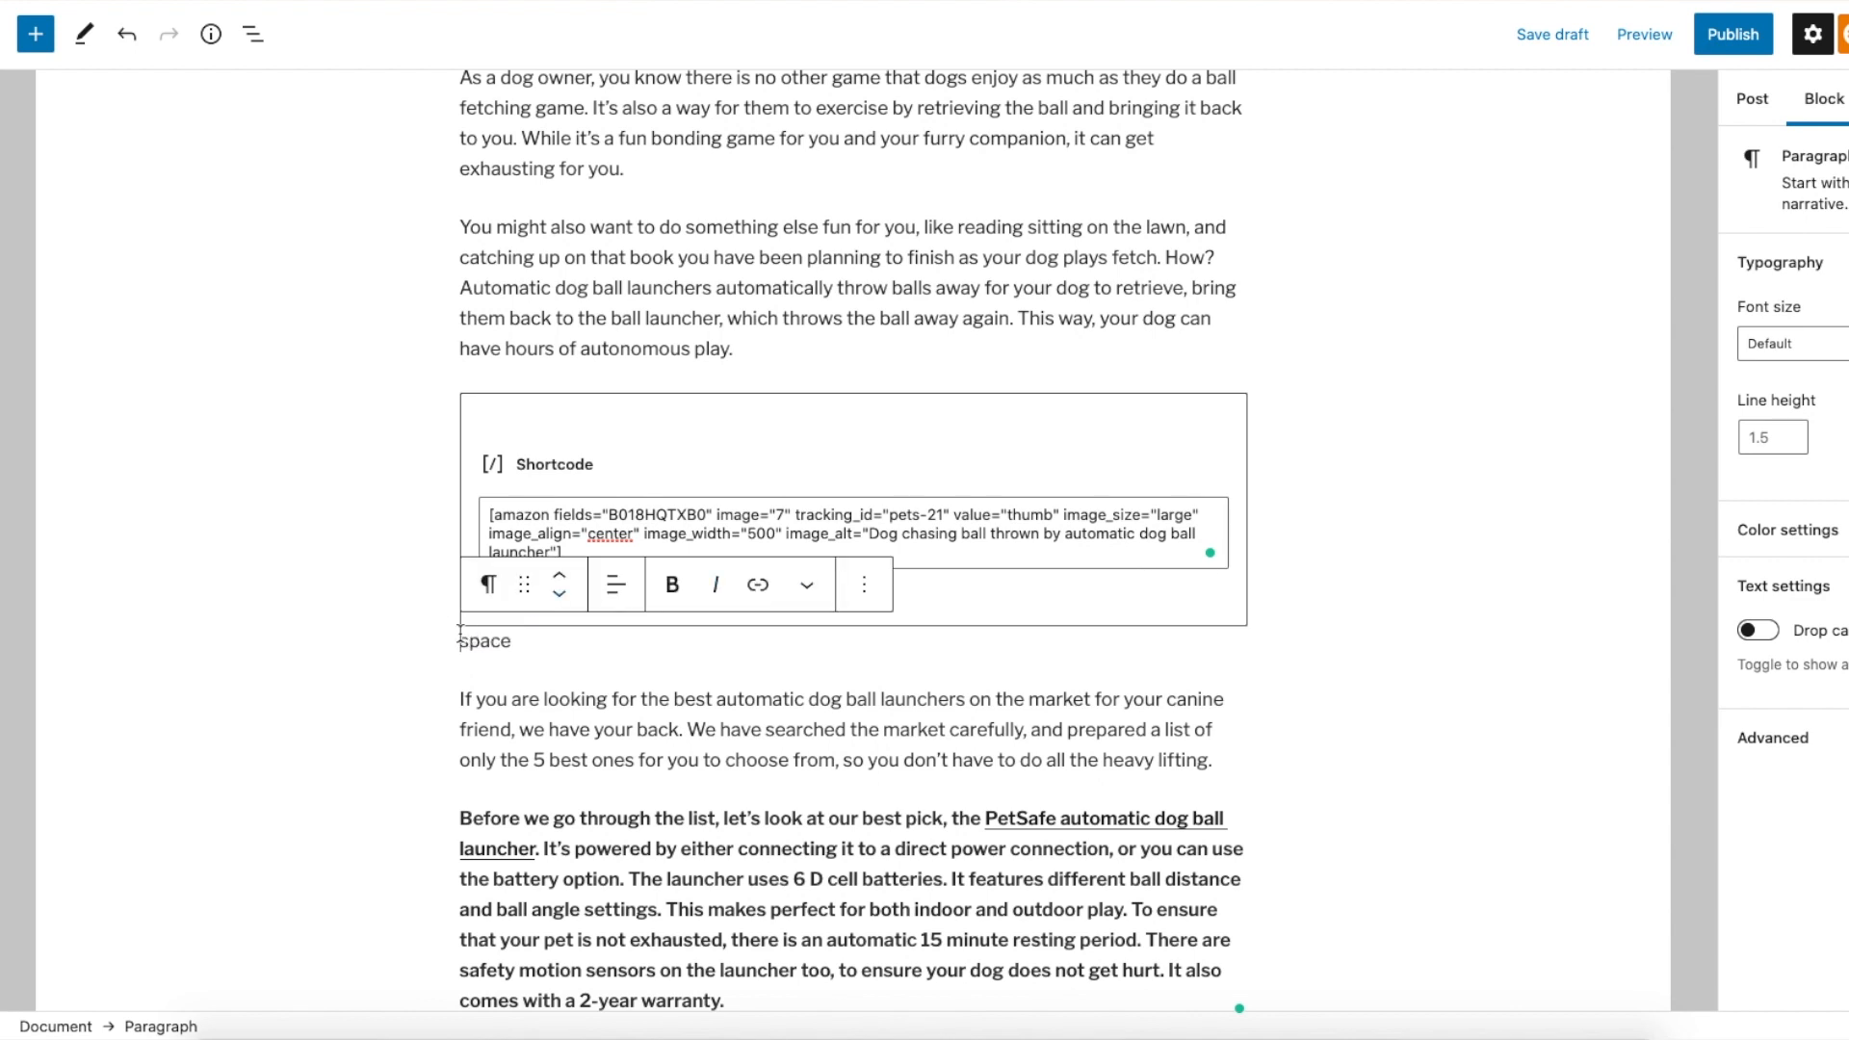
pyautogui.write('/')
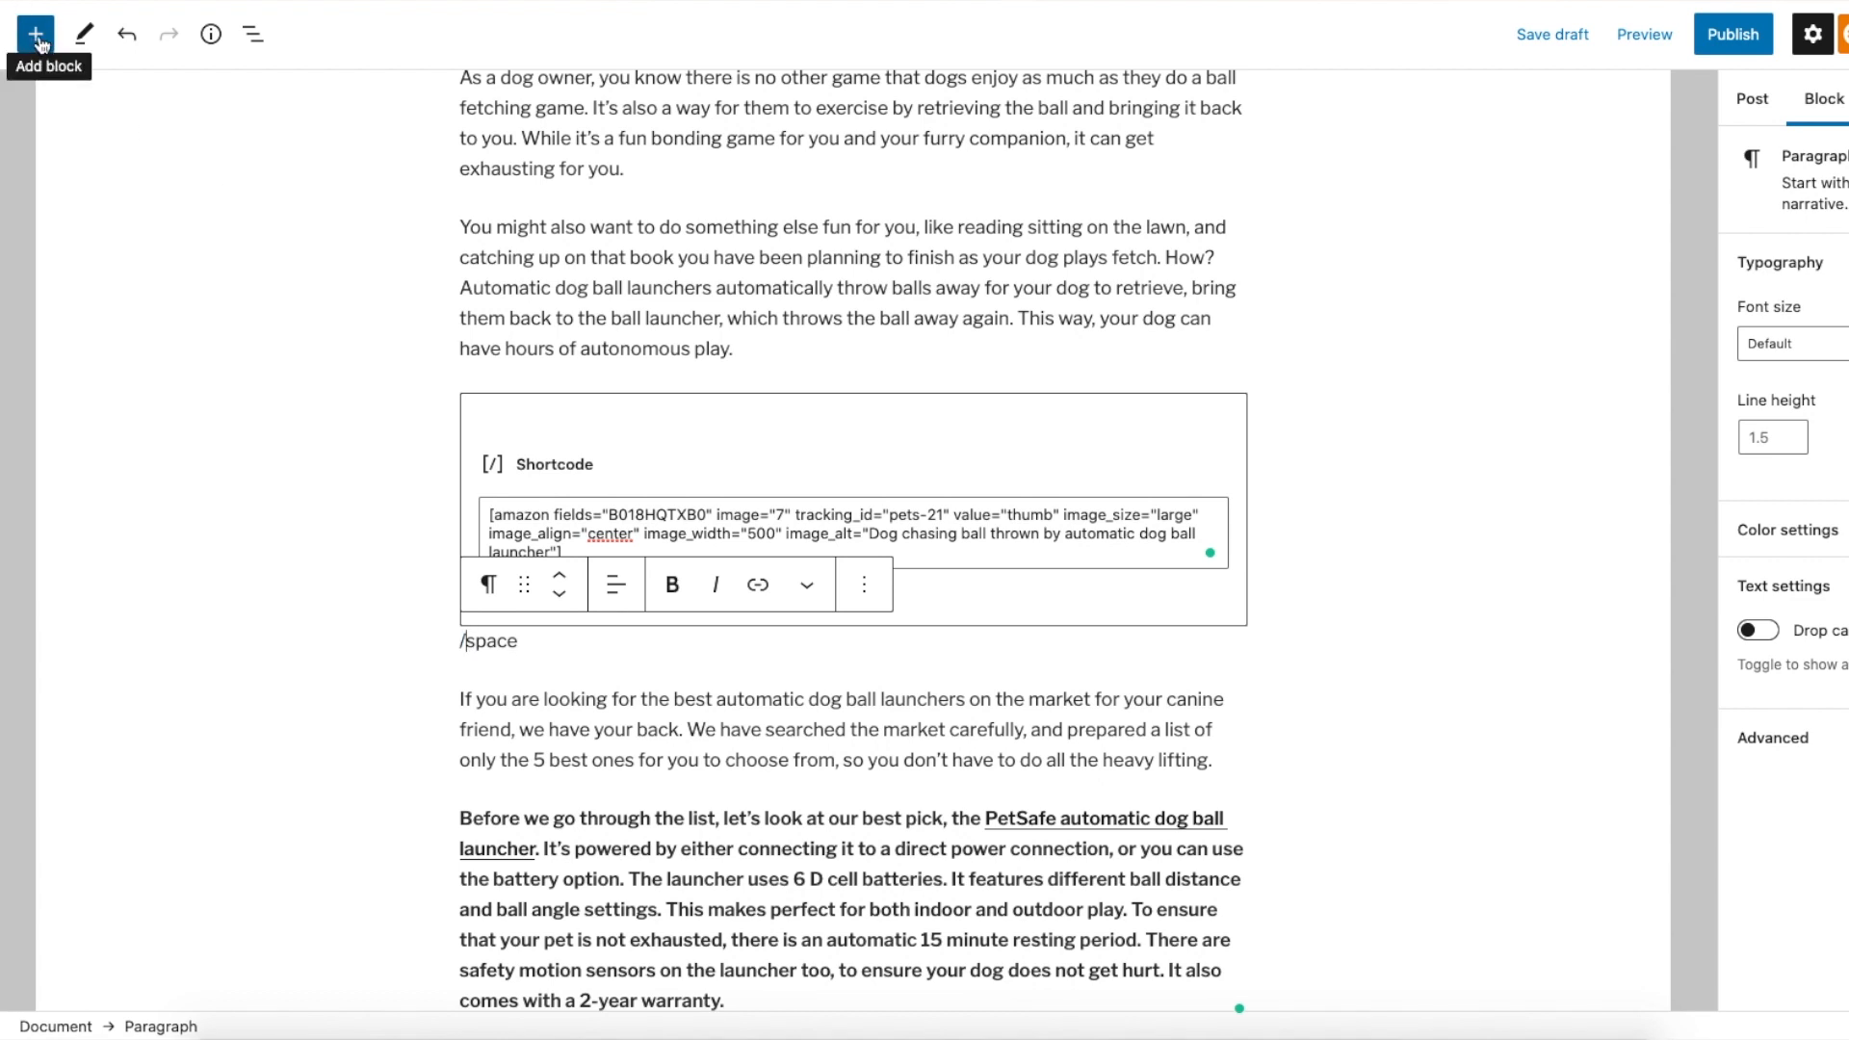
pyautogui.click(538, 638)
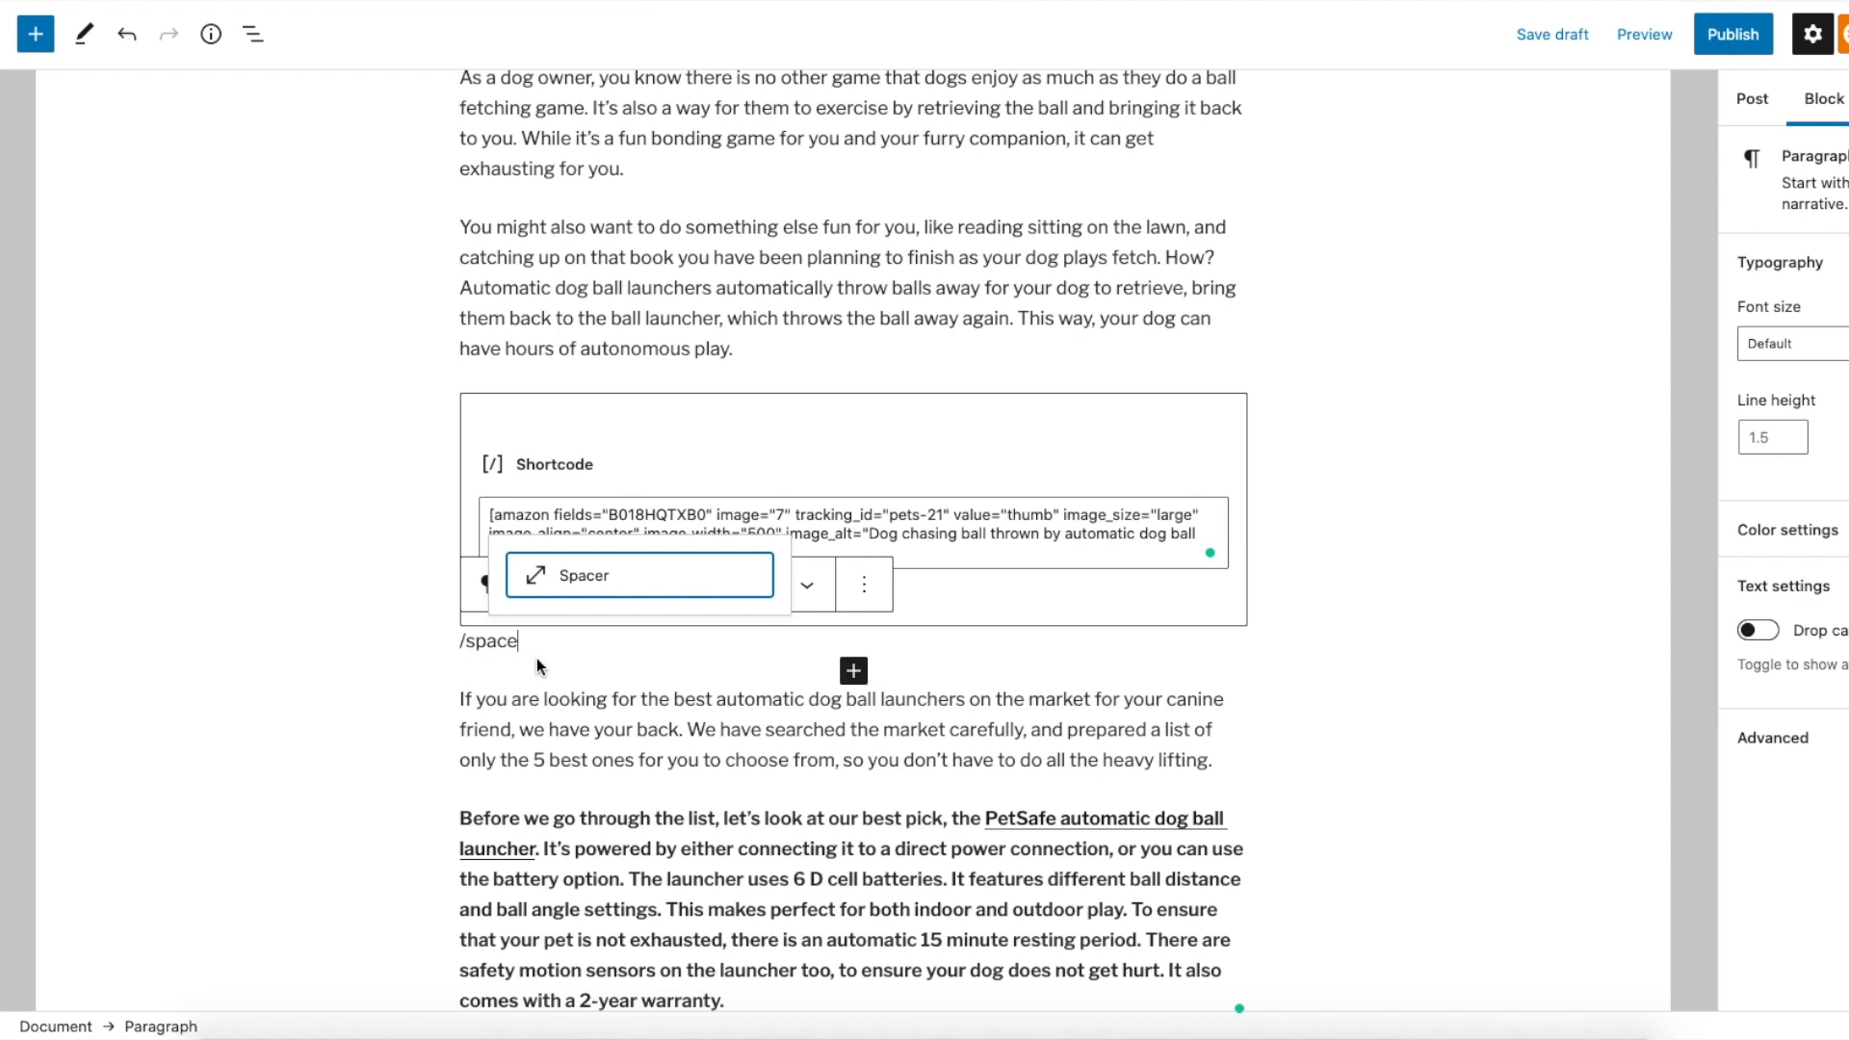
pyautogui.click(582, 576)
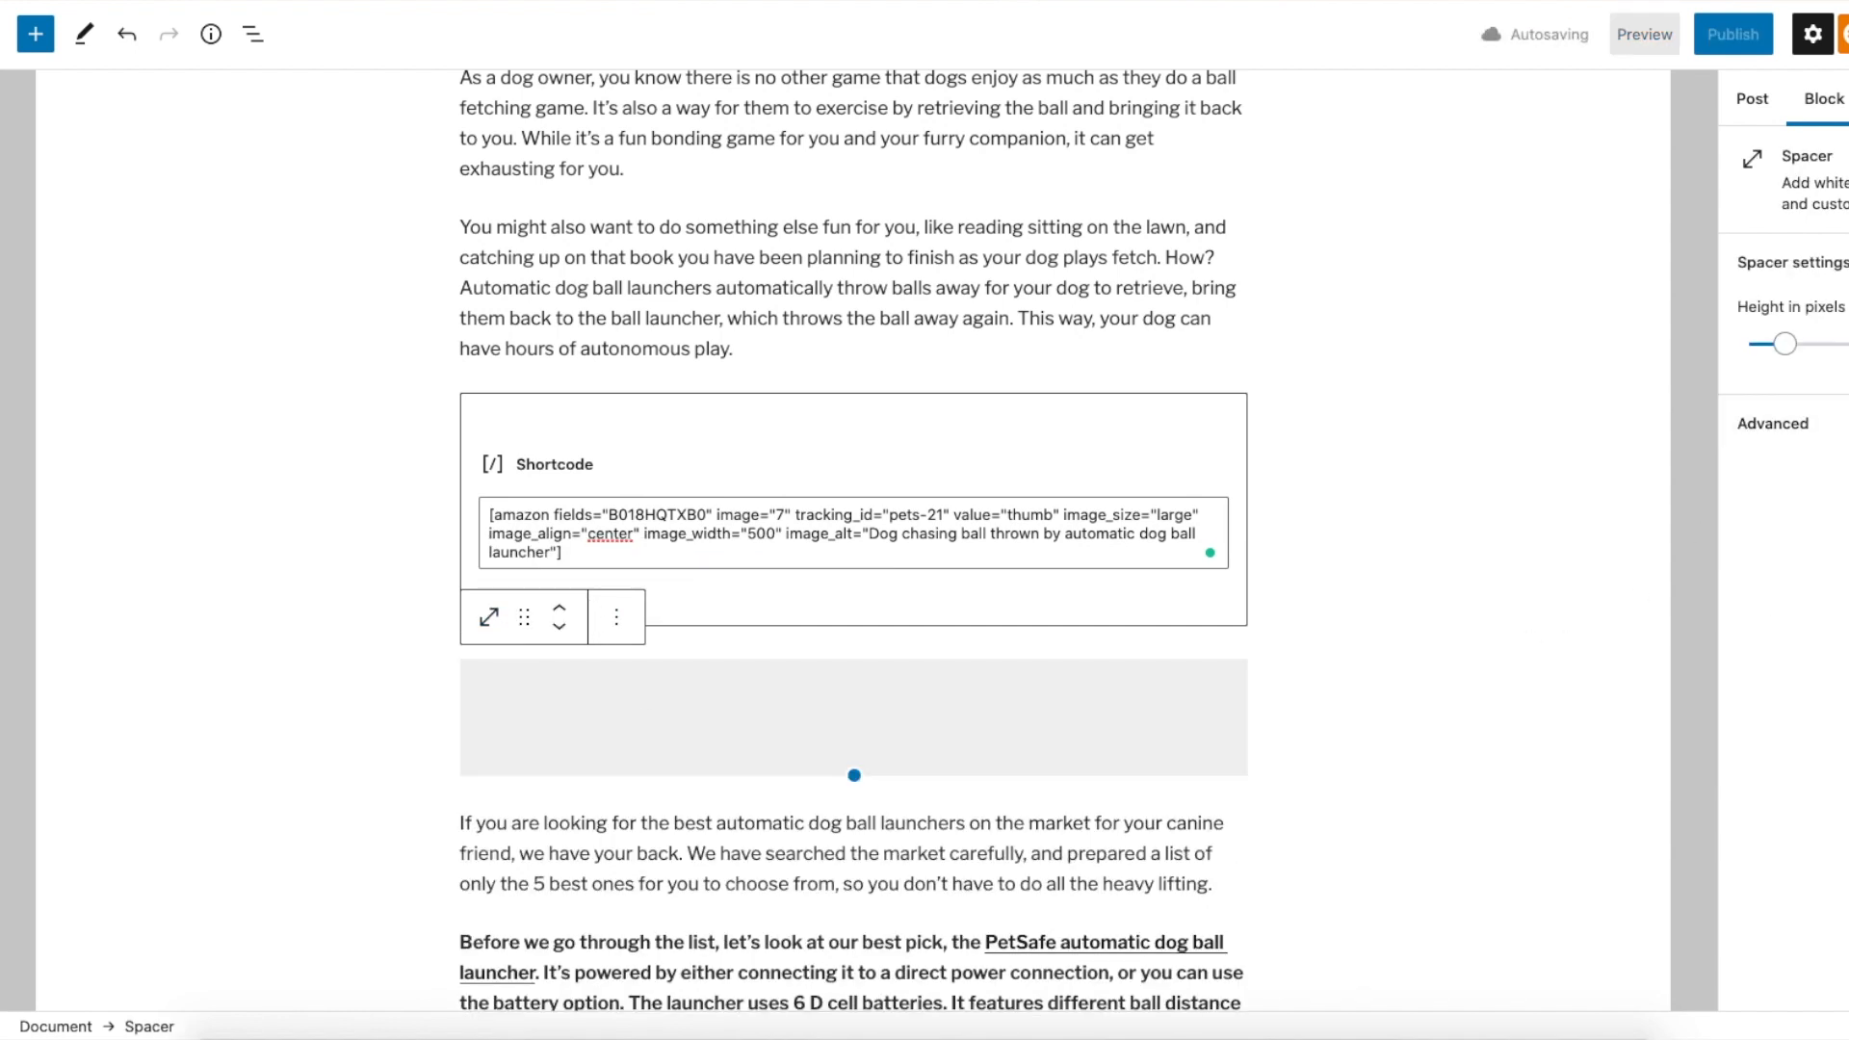
pyautogui.write('20')
pyautogui.click(1537, 514)
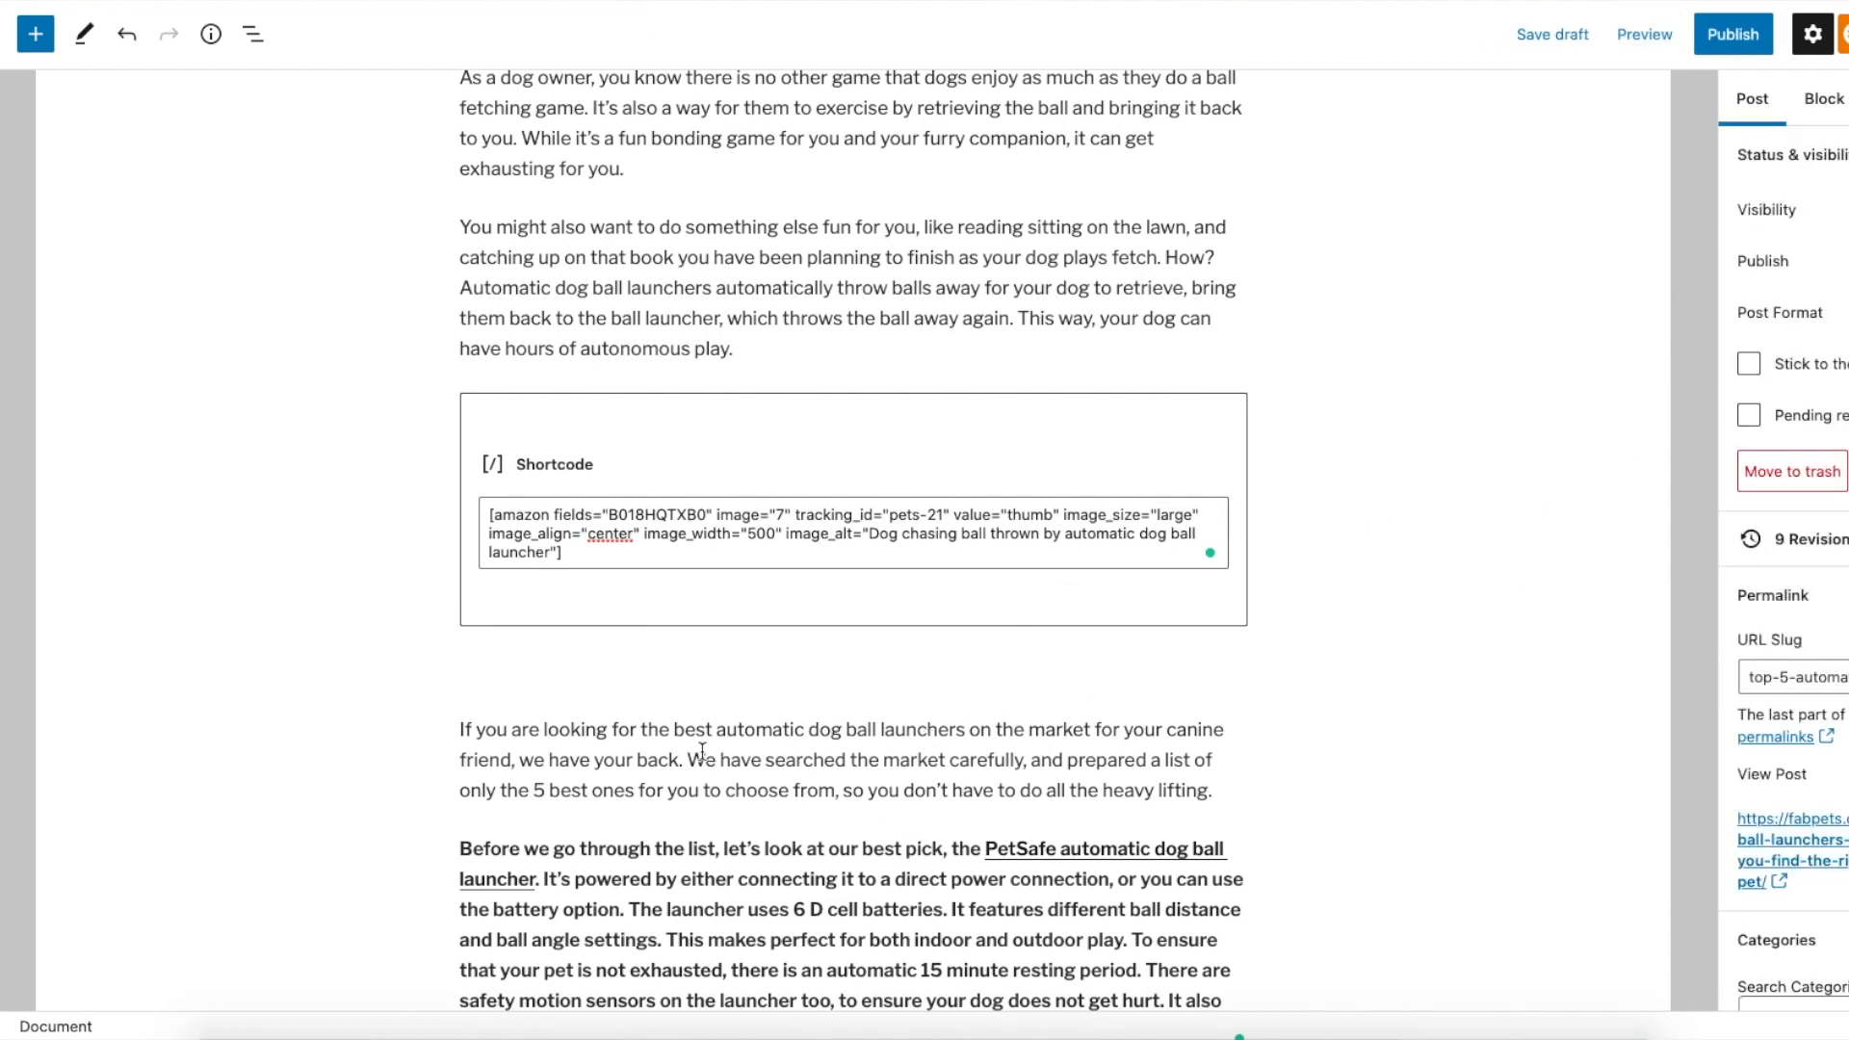
# Check the spacing below the introduction's shortcode and look over the best pick, comparison table and PetSafe review sections
pyautogui.scroll(-2, 702, 750)
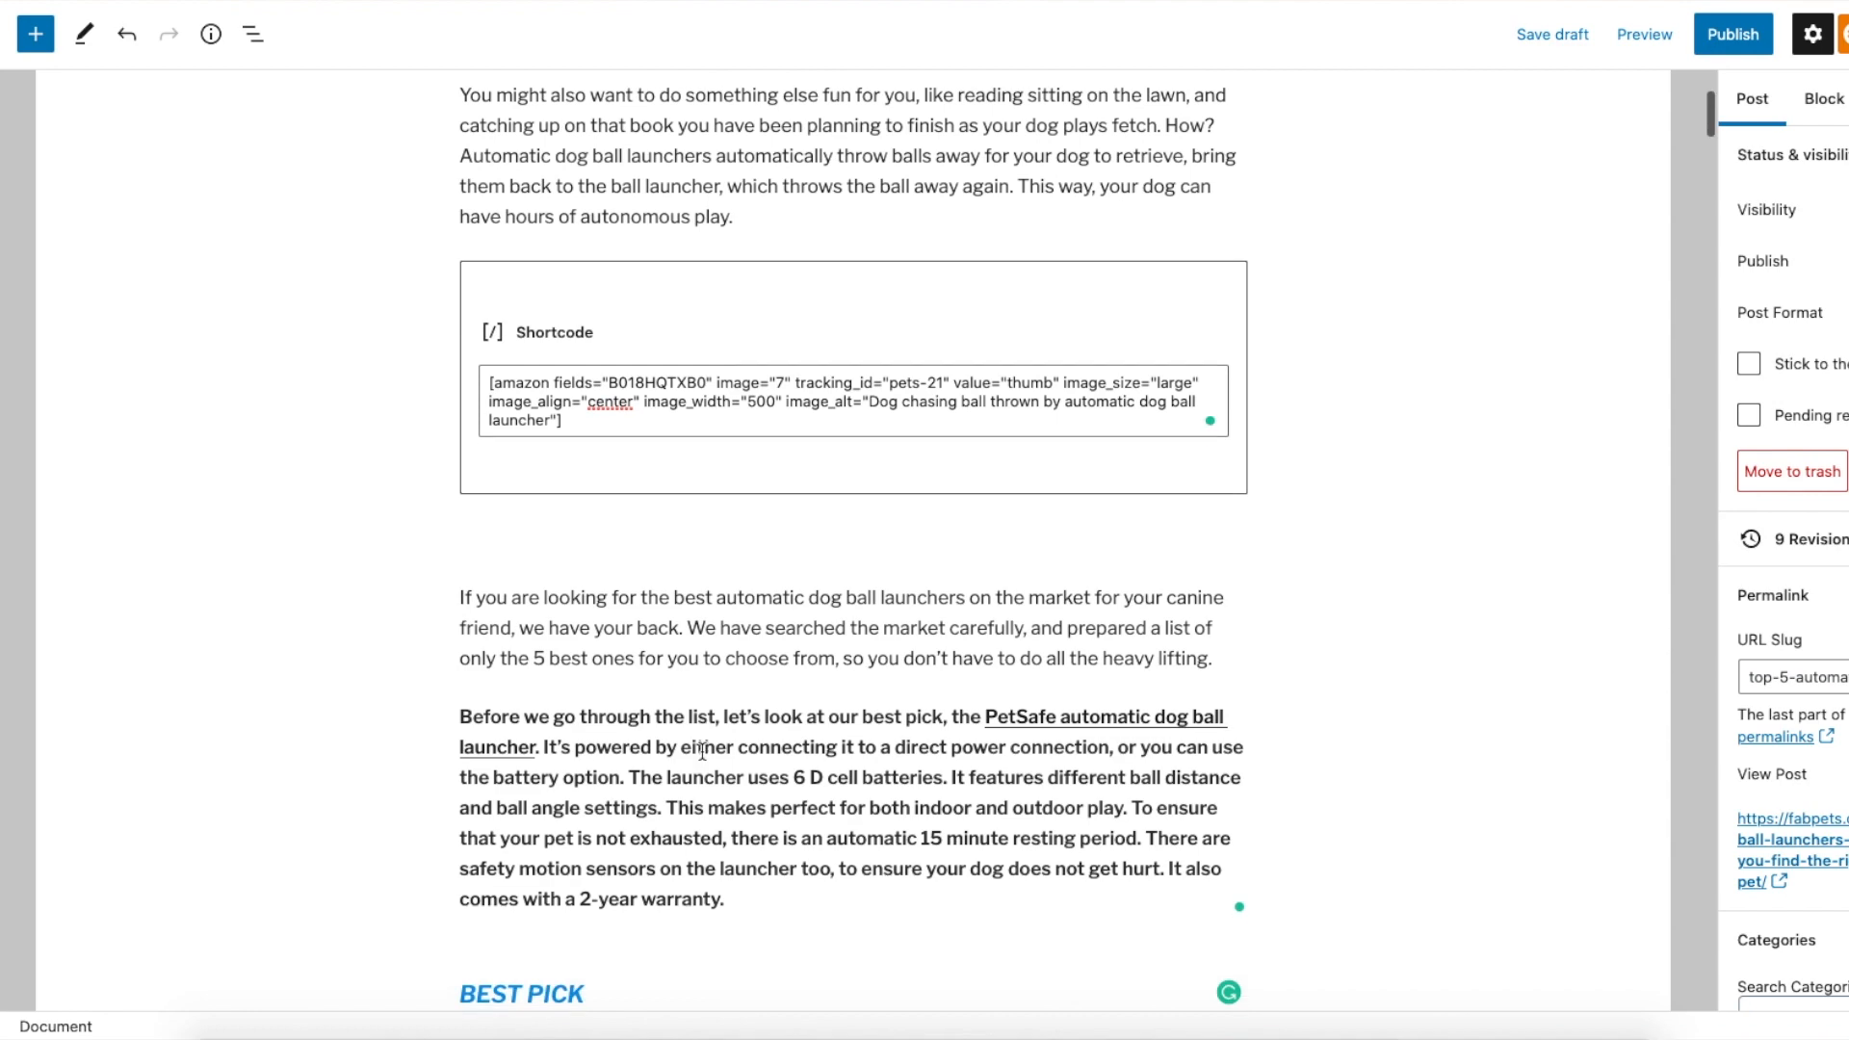
pyautogui.click(781, 538)
pyautogui.click(1361, 465)
pyautogui.scroll(4, 1361, 462)
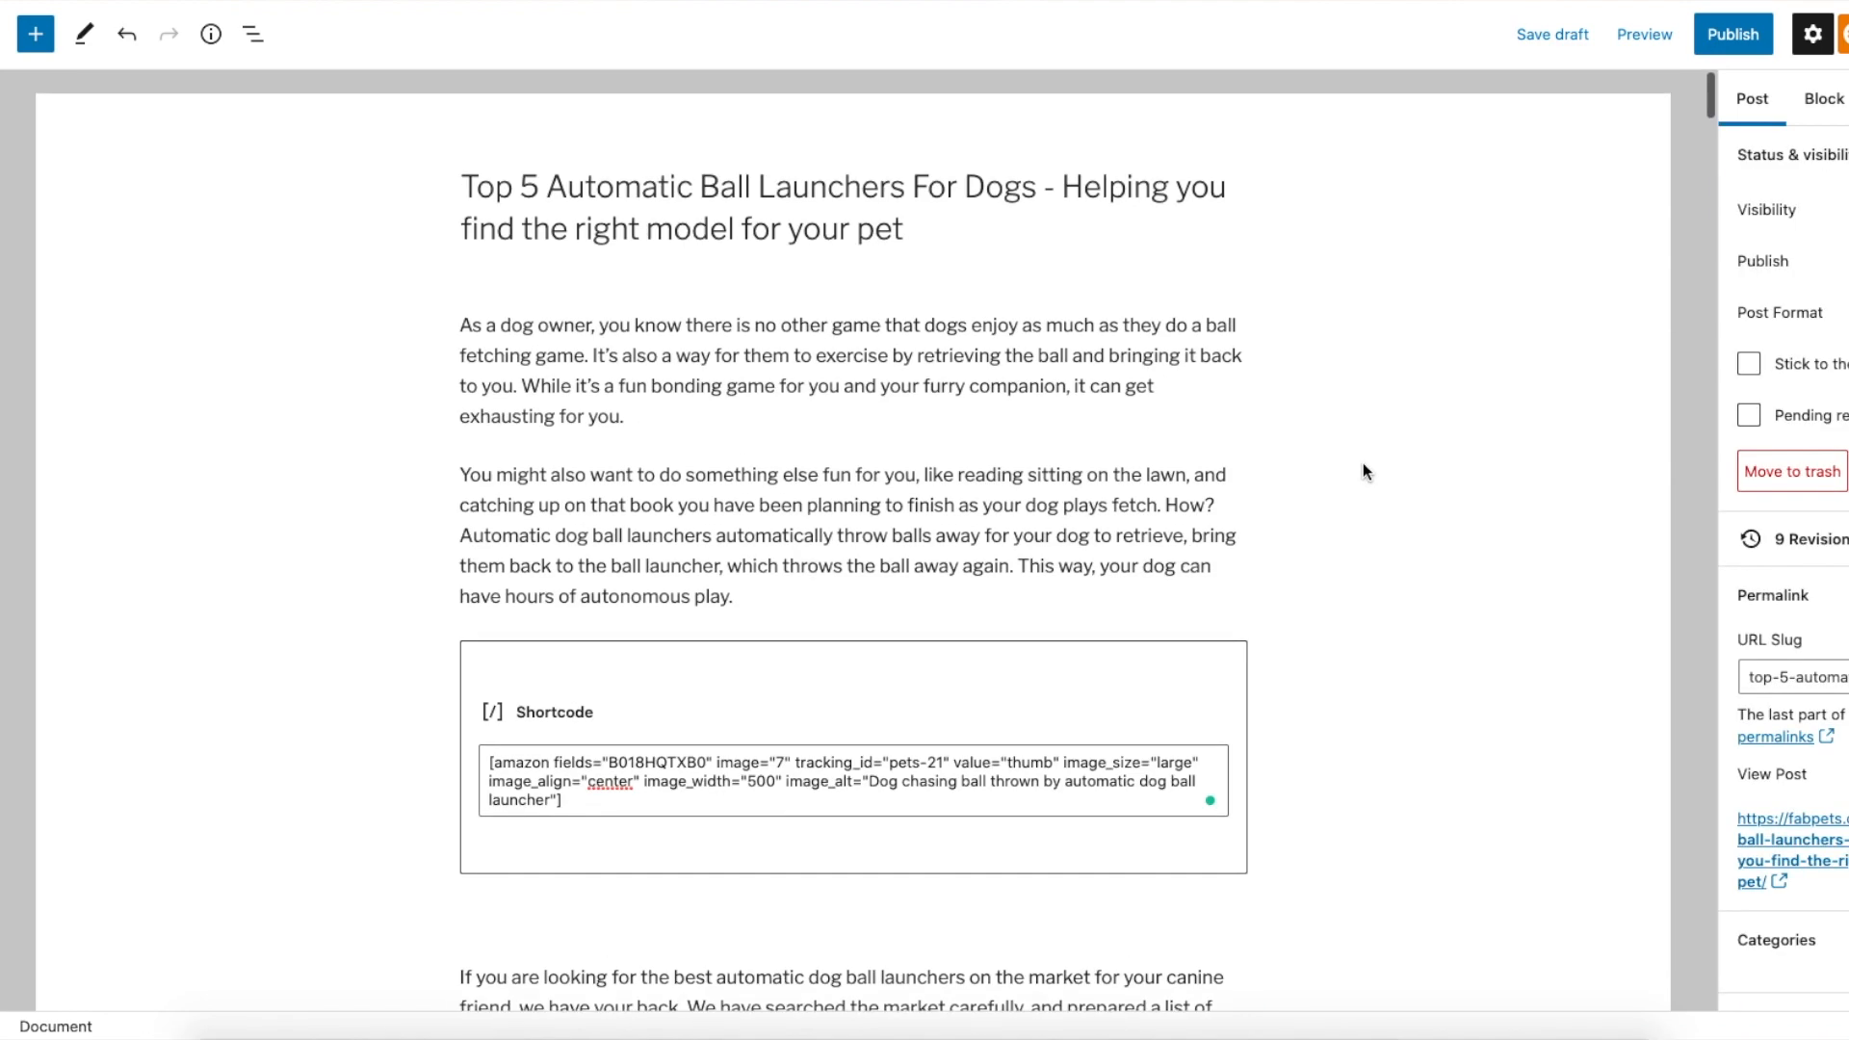
pyautogui.scroll(-5, 1012, 602)
pyautogui.scroll(-8, 1012, 602)
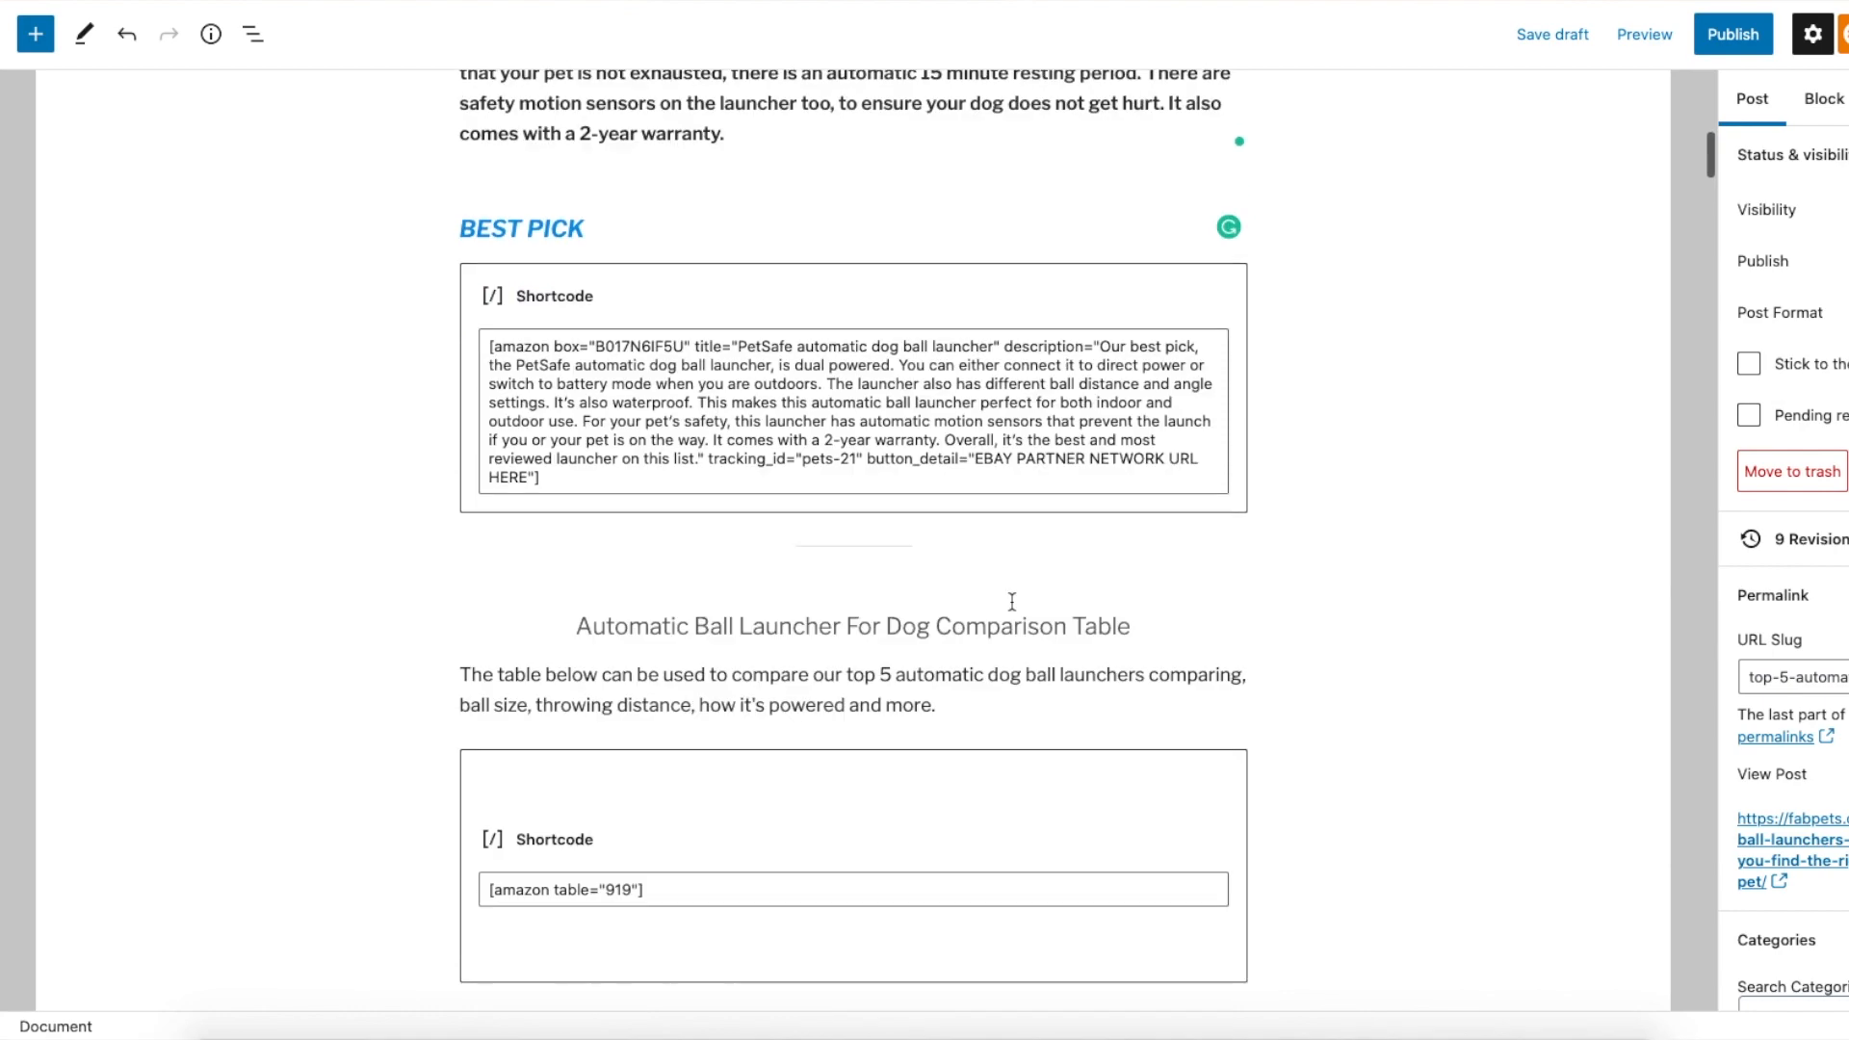
pyautogui.scroll(-15, 1011, 606)
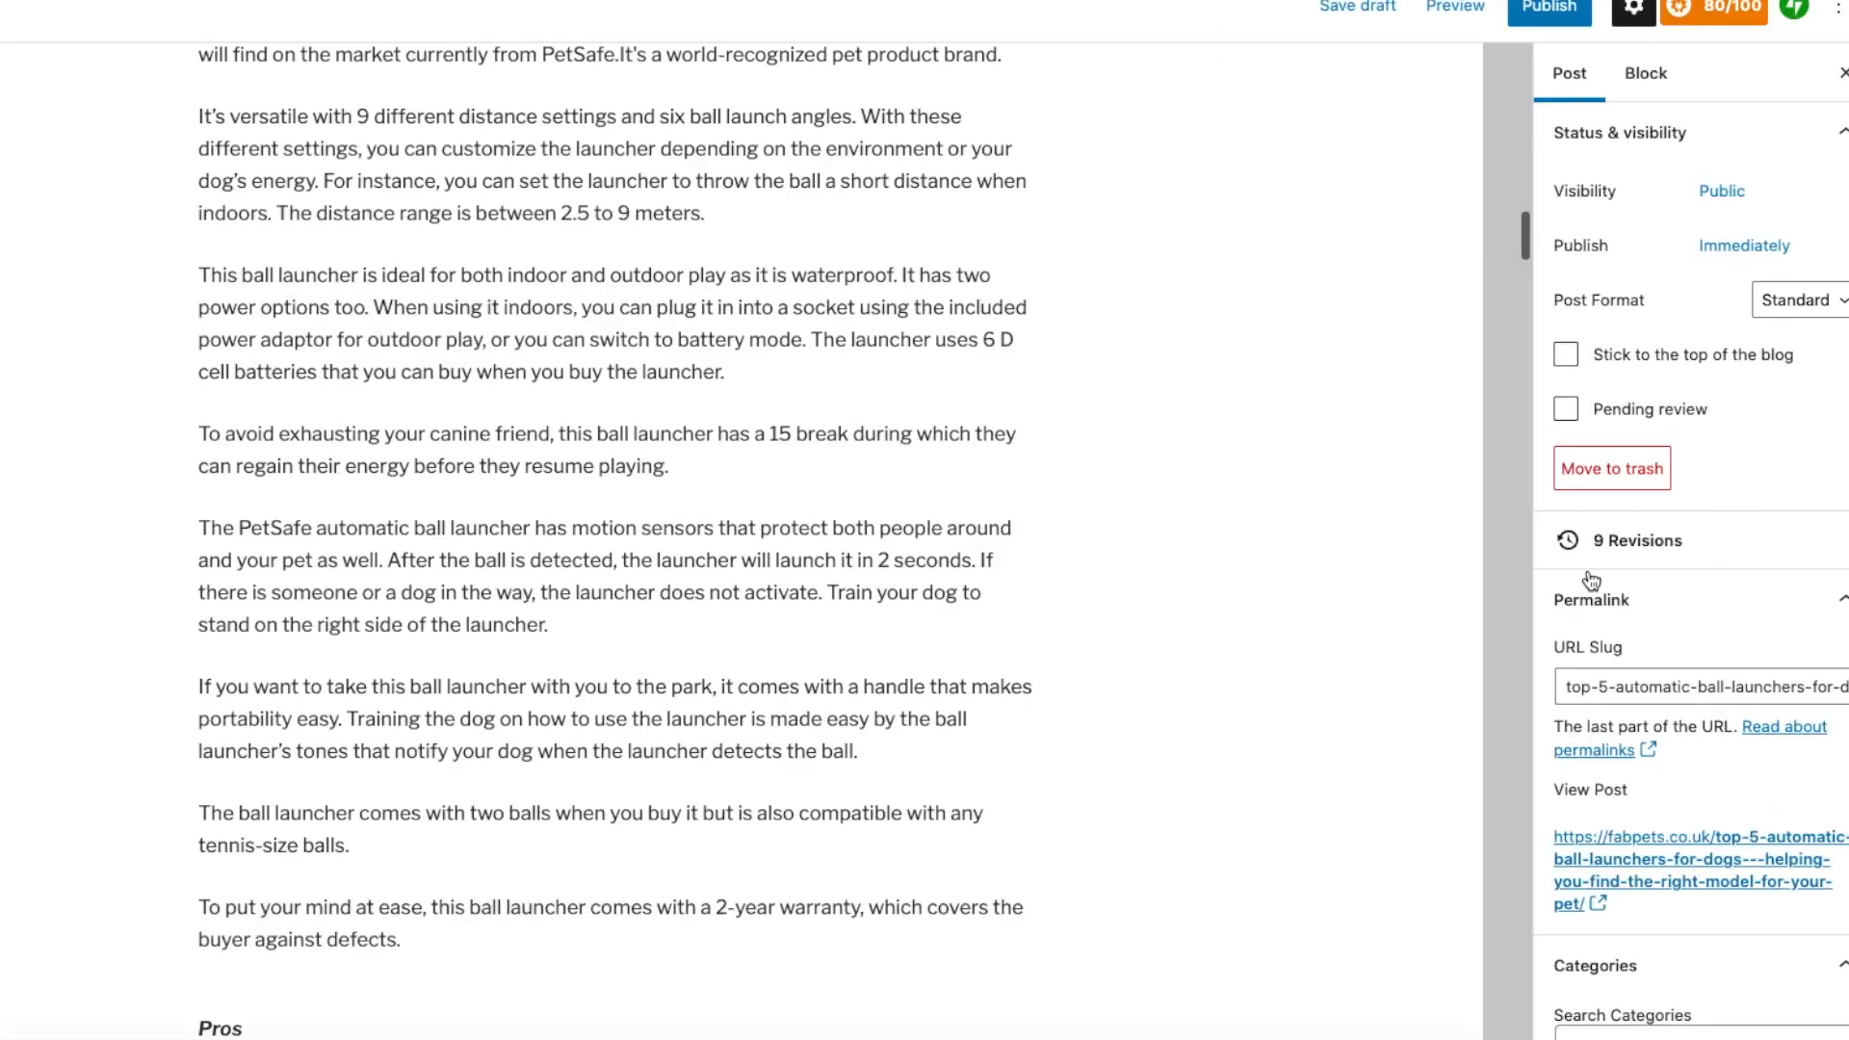
# Upload "Best automatic ball launchers for dogs.jpg" from the Downloads folder and set it as the post's featured image
pyautogui.scroll(-10, 1671, 549)
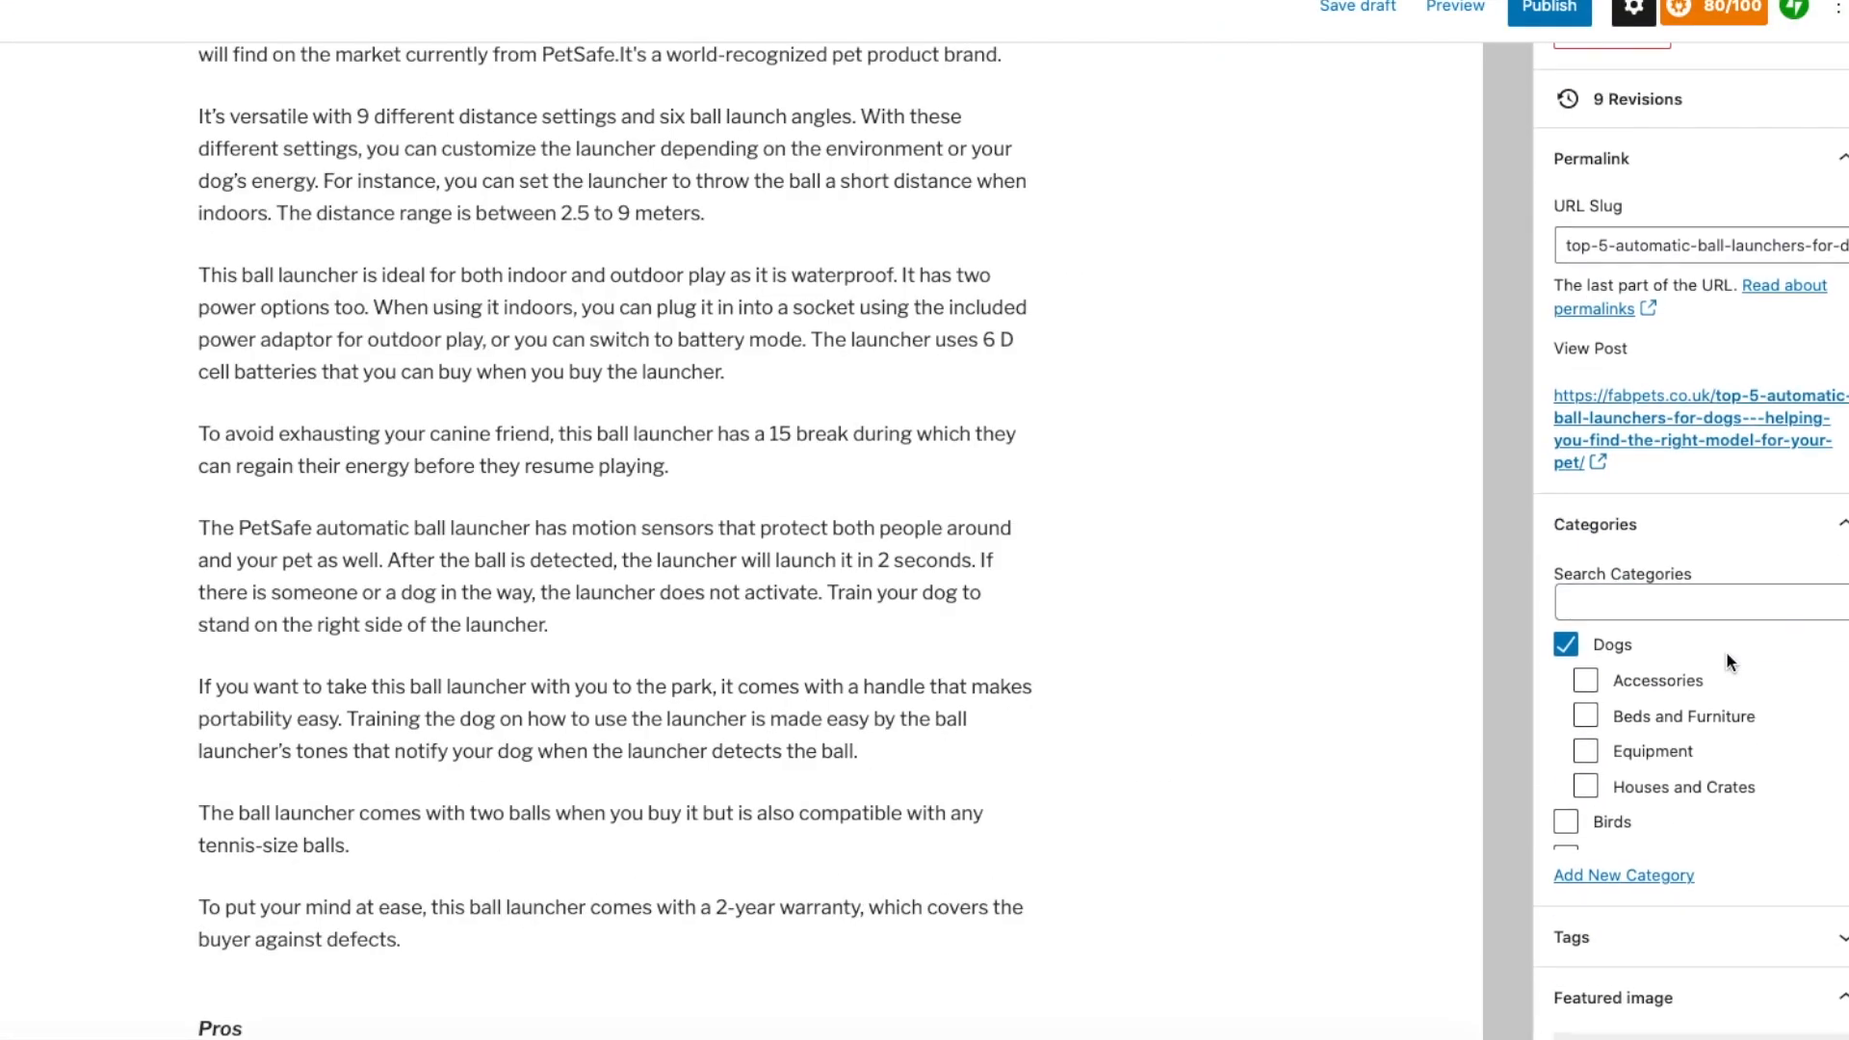
pyautogui.scroll(-5, 1720, 859)
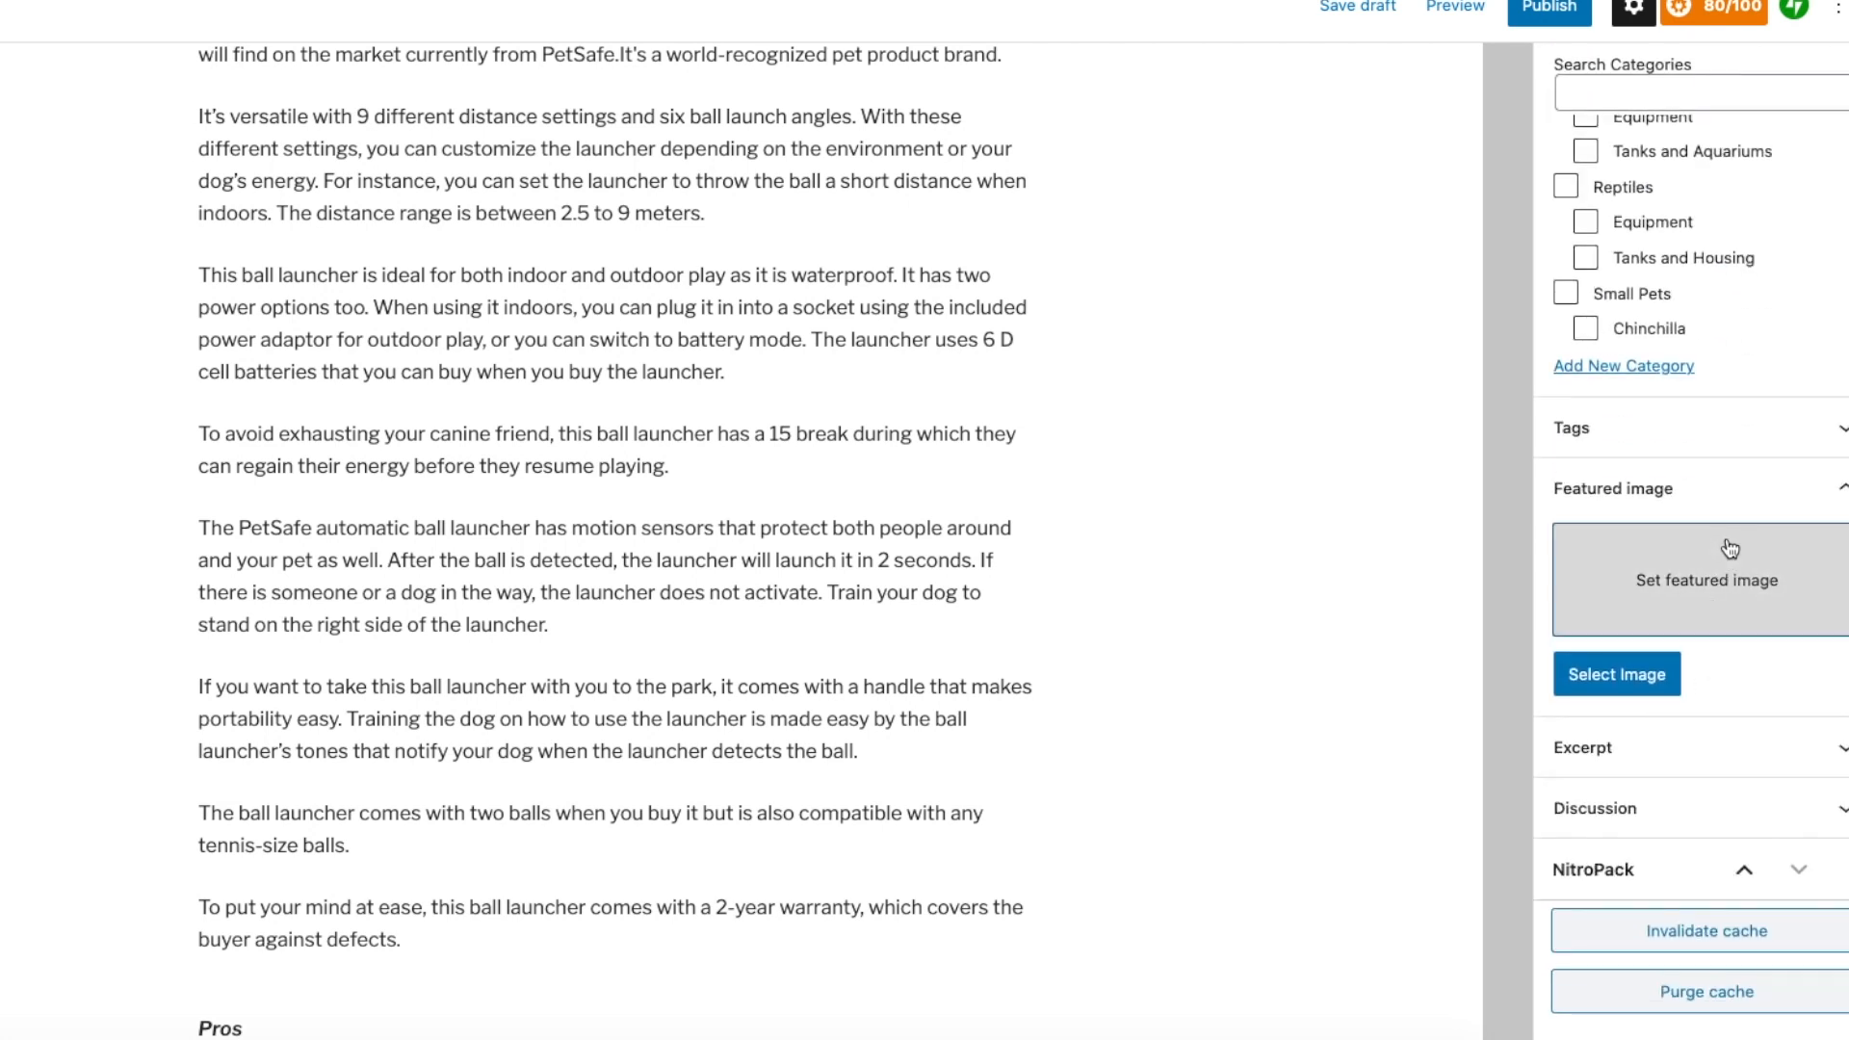
pyautogui.click(1725, 568)
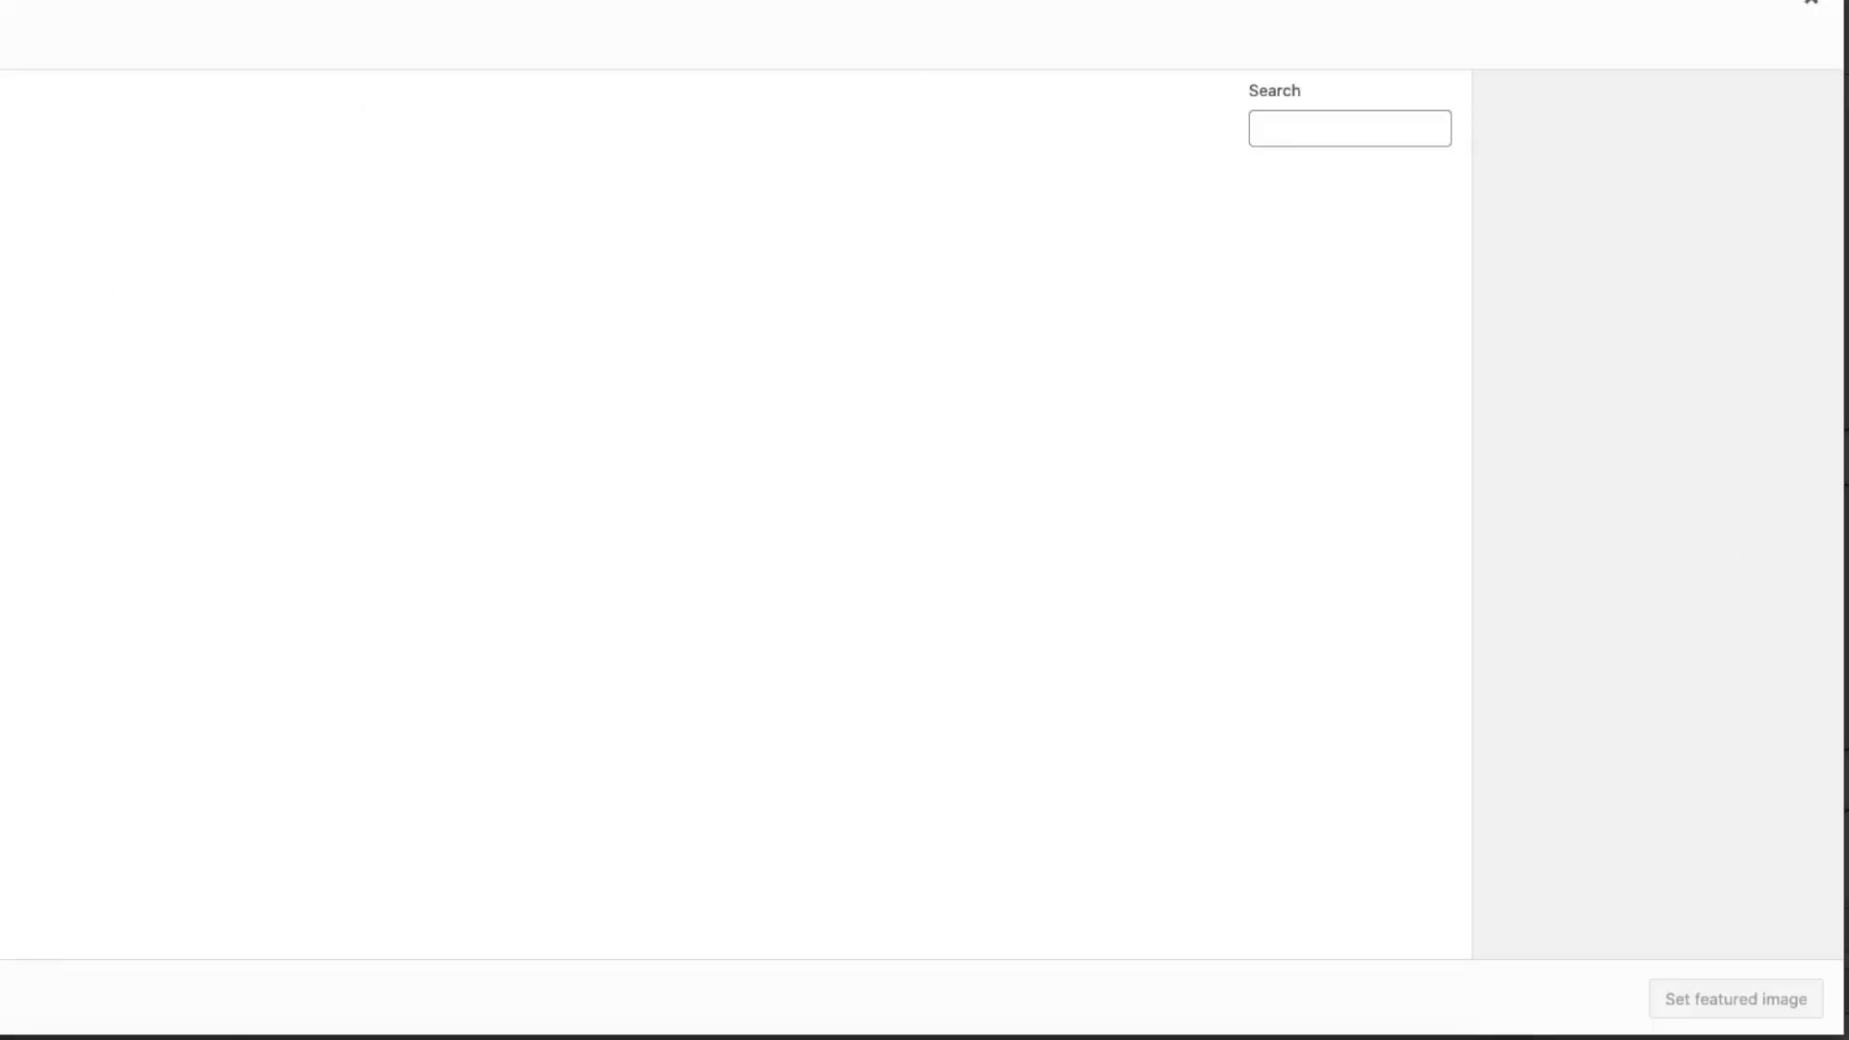
pyautogui.click(616, 449)
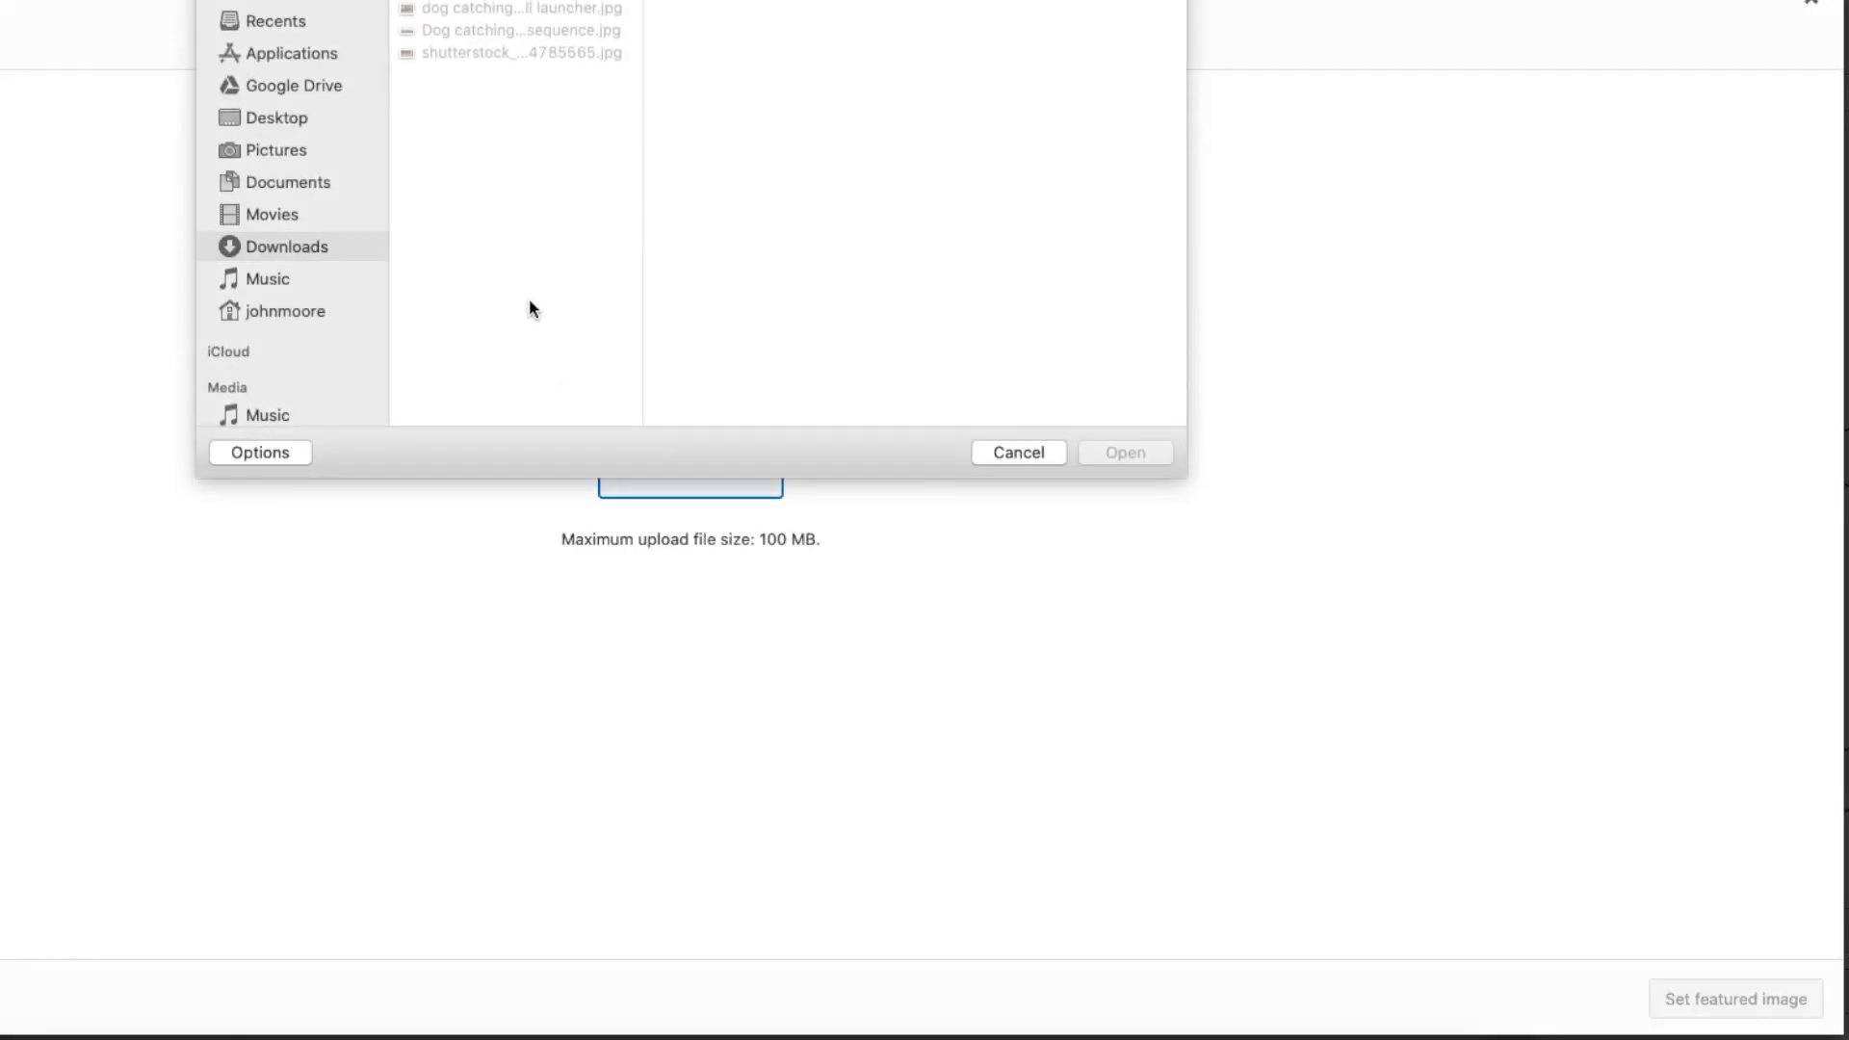
pyautogui.click(465, 2)
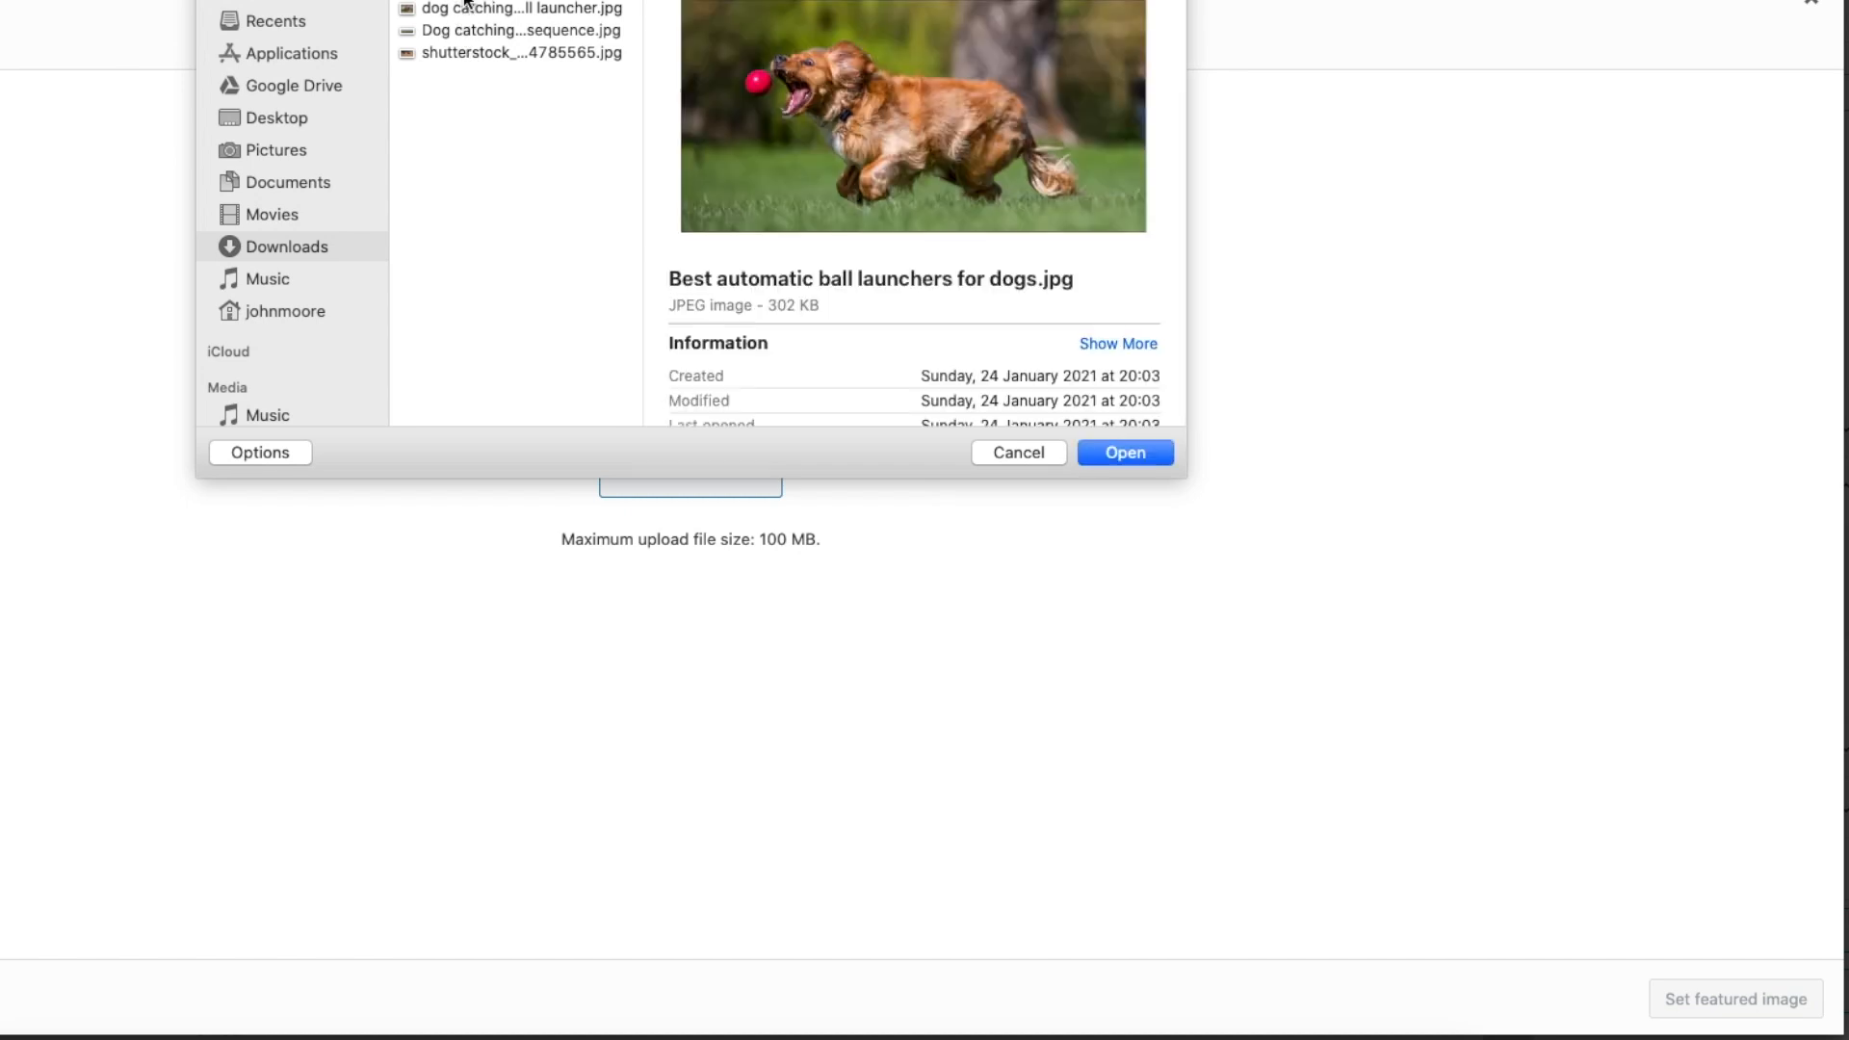
pyautogui.click(1113, 455)
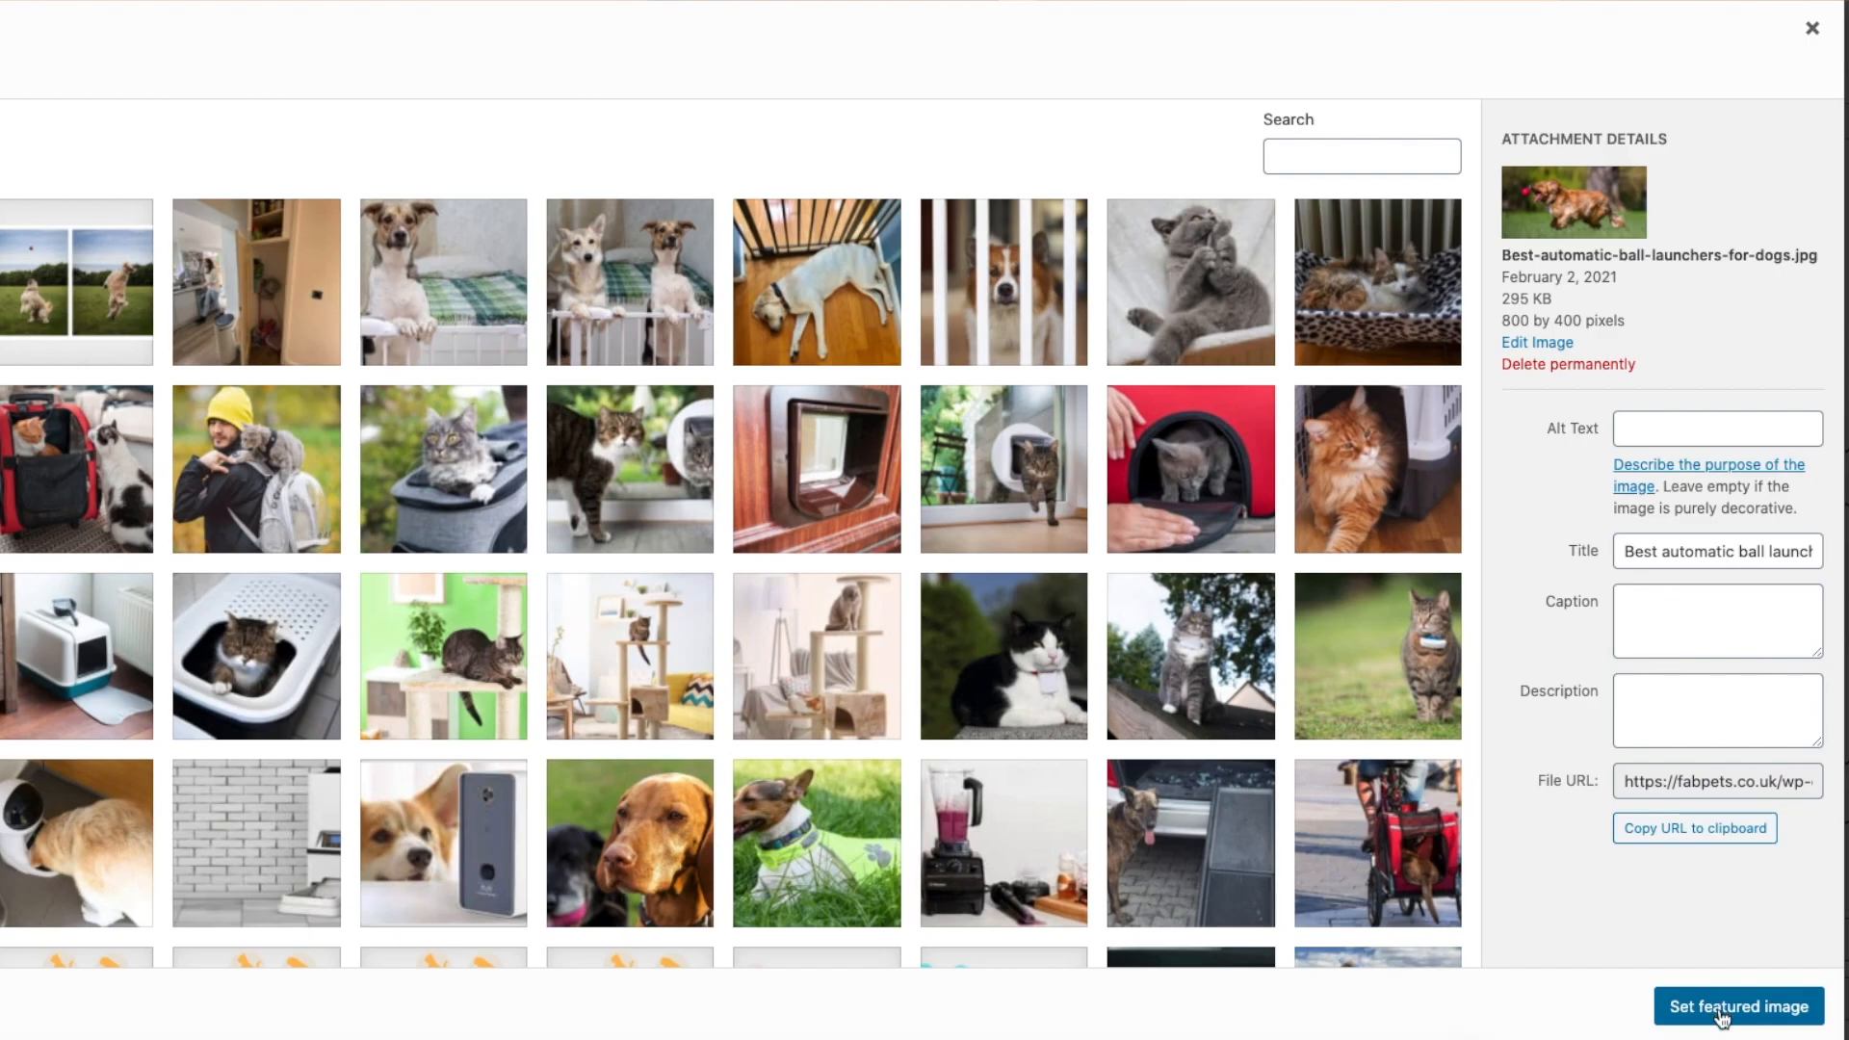
pyautogui.click(1721, 1006)
# Change the post's URL slug to "best-automatic-ball-launchers-for-dogs", removing the trailing words about finding the right model
pyautogui.scroll(-3, 1534, 590)
pyautogui.scroll(4, 1535, 590)
pyautogui.scroll(-1, 1783, 539)
pyautogui.scroll(3, 1783, 539)
pyautogui.scroll(3, 1473, 395)
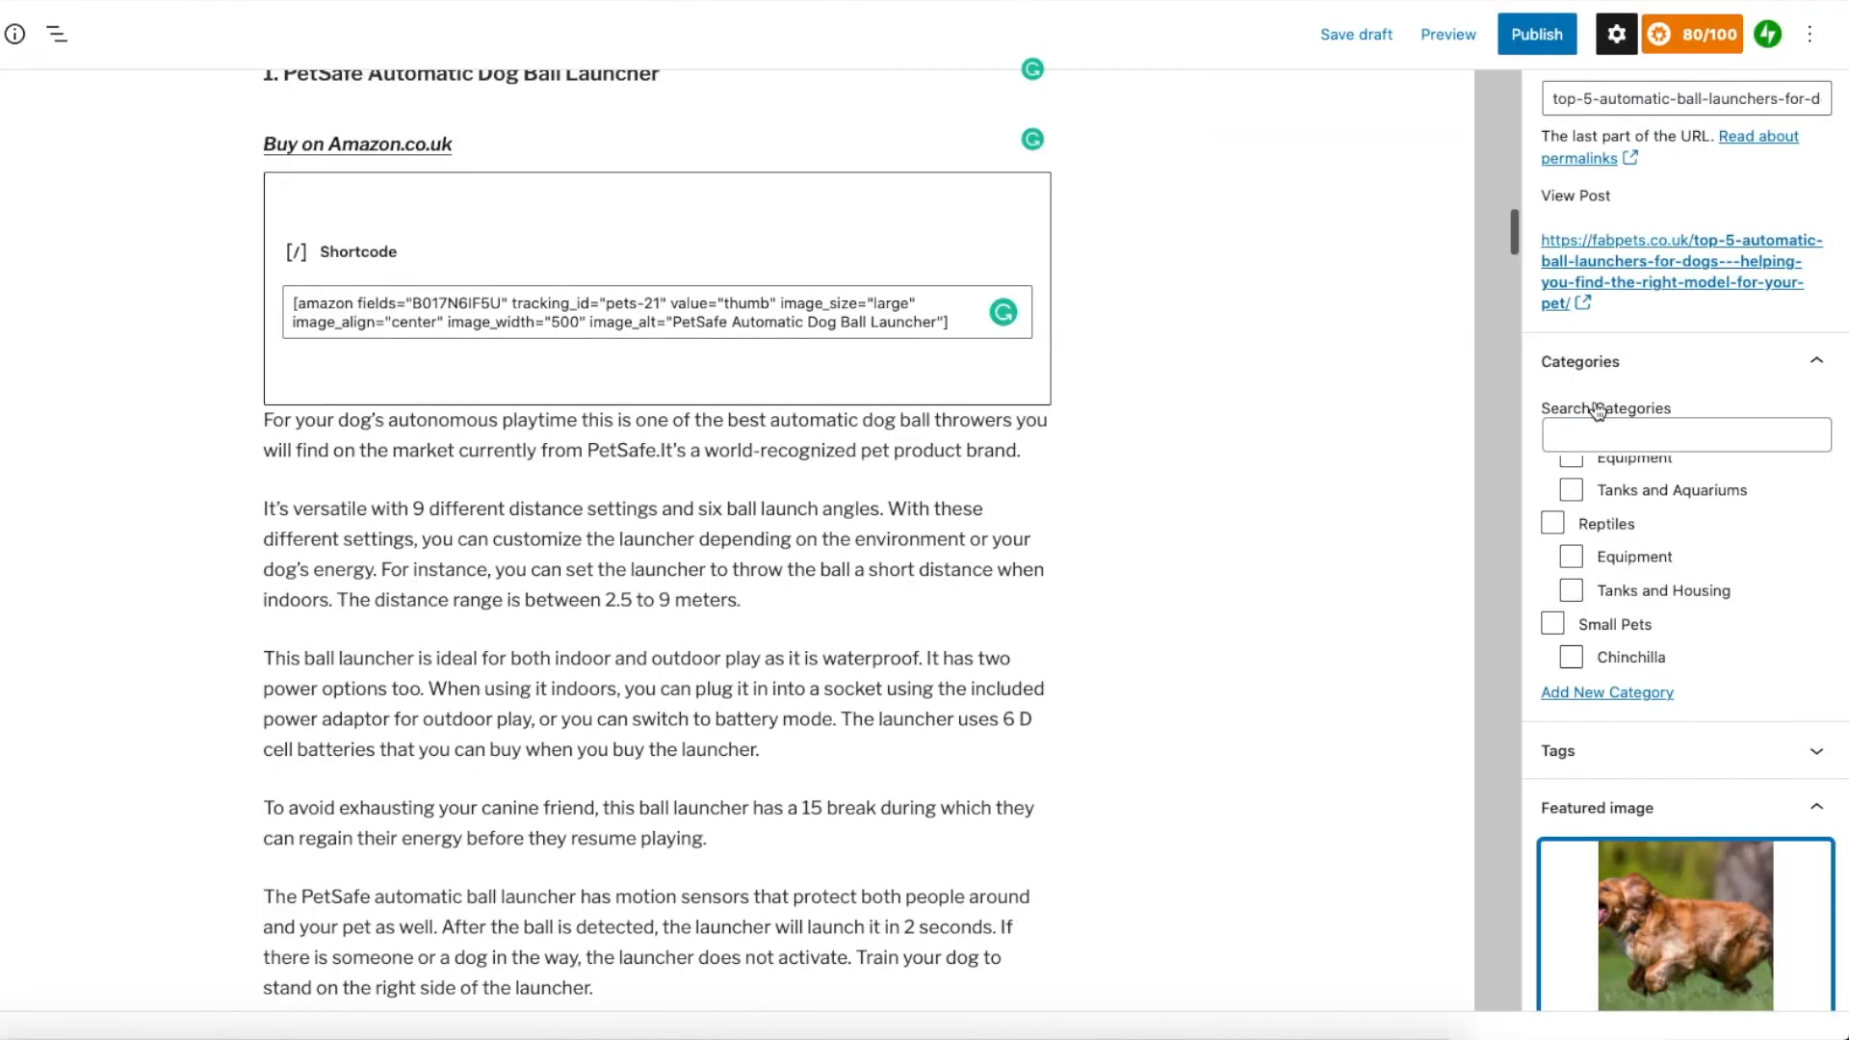
pyautogui.scroll(4, 1597, 411)
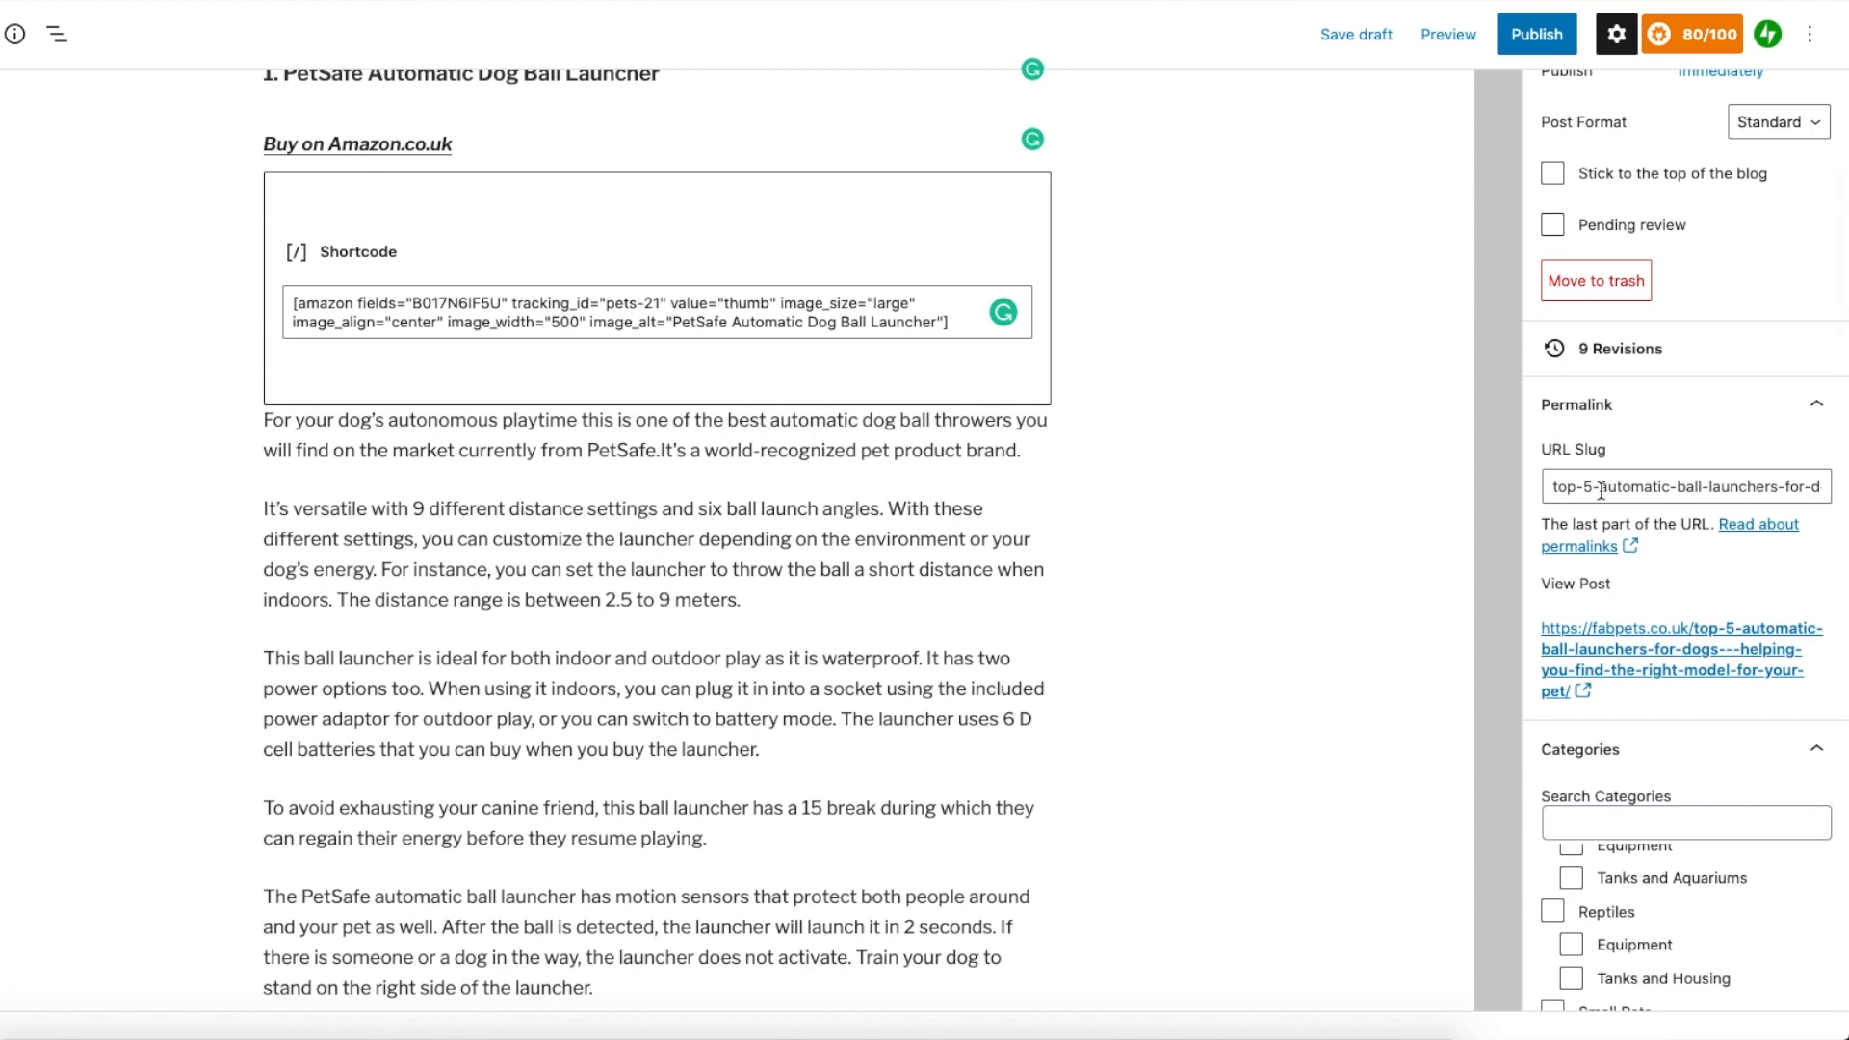
pyautogui.moveTo(1599, 487); pyautogui.dragTo(1526, 495)
pyautogui.write('best')
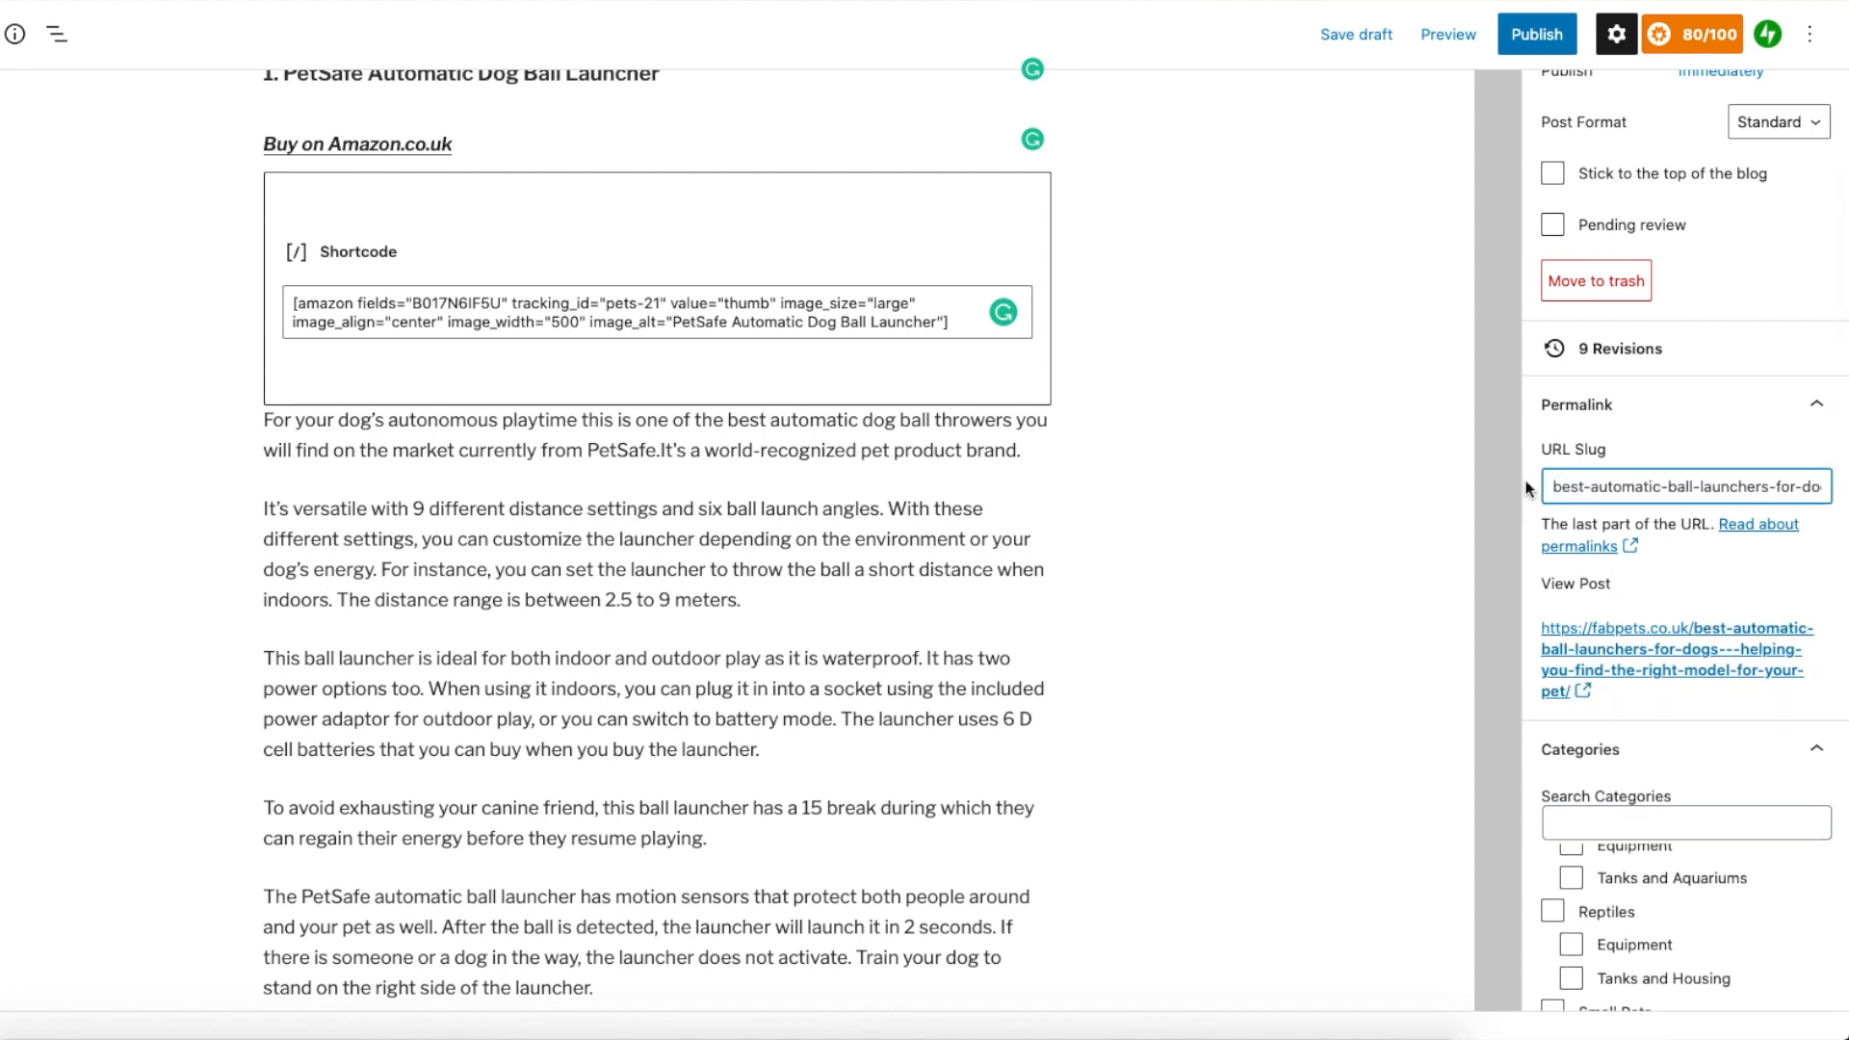
pyautogui.hscroll(1, 1695, 493)
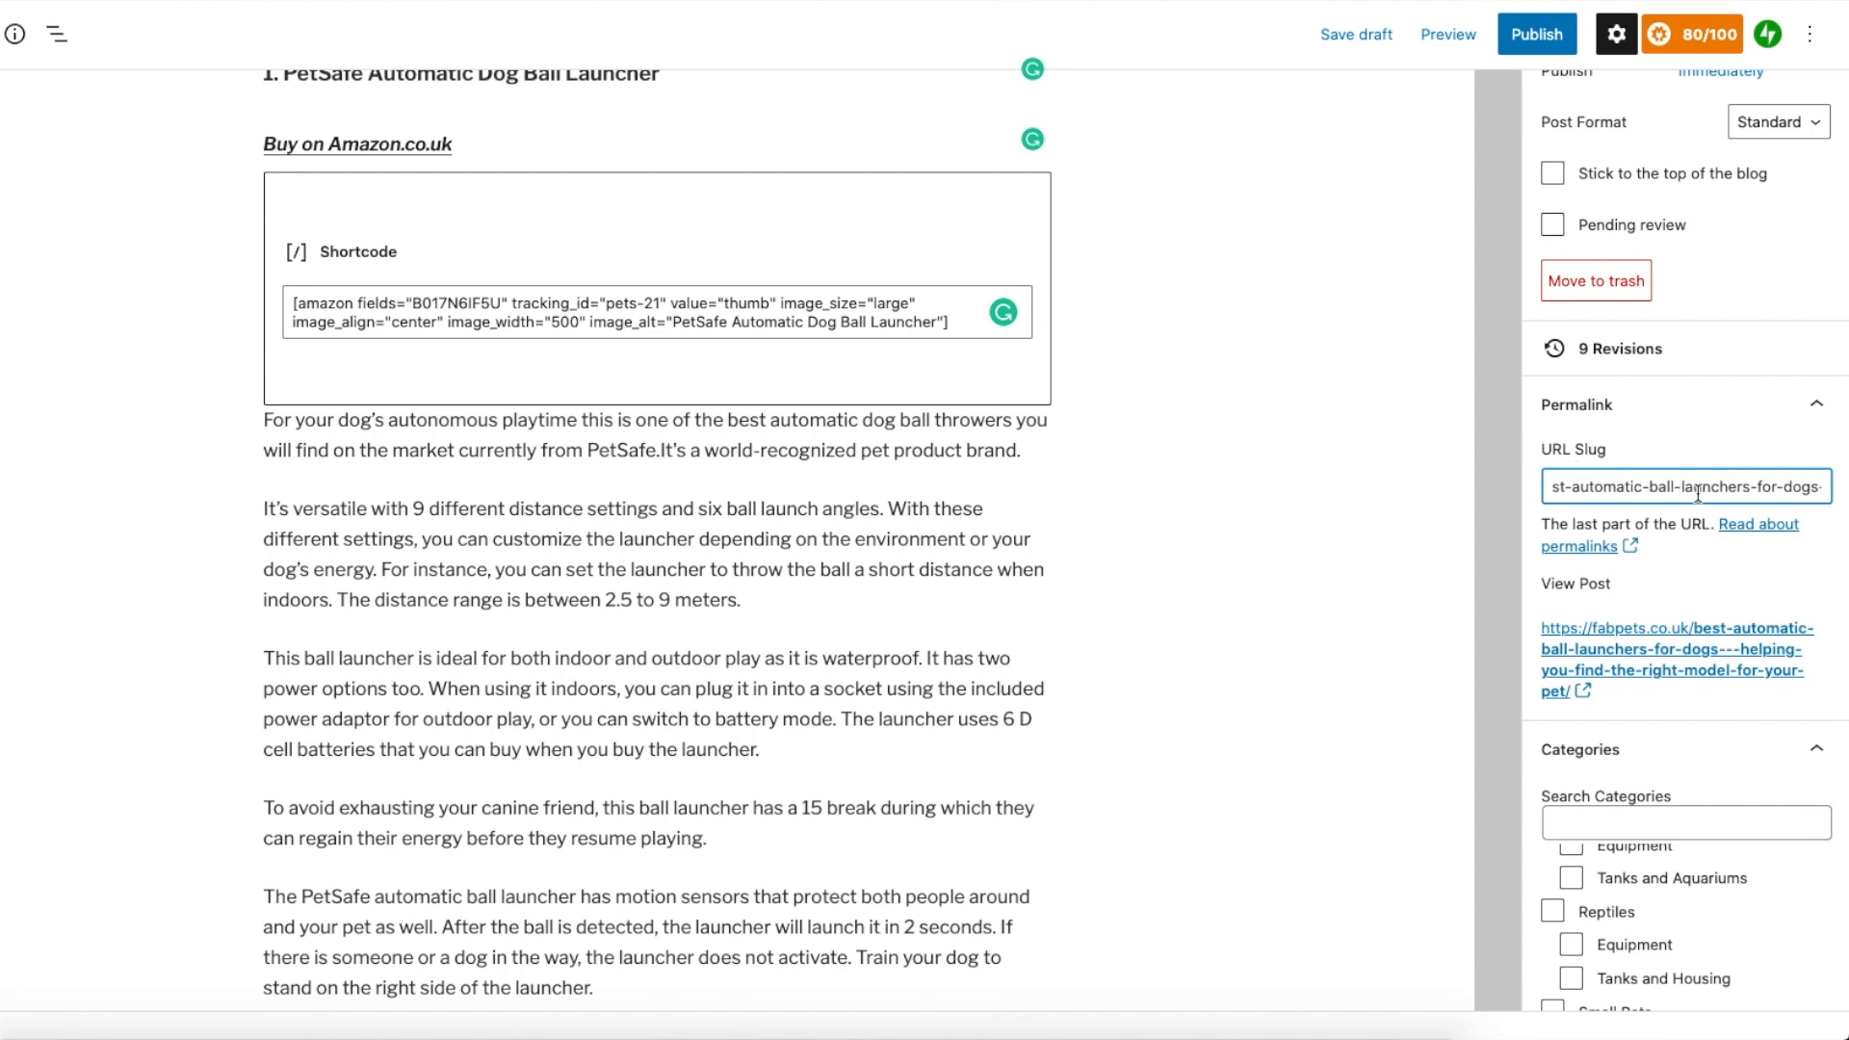
pyautogui.hscroll(-2, 1703, 495)
pyautogui.hscroll(4, 1703, 495)
pyautogui.moveTo(1703, 495); pyautogui.dragTo(1527, 492)
pyautogui.press('BackSpace')
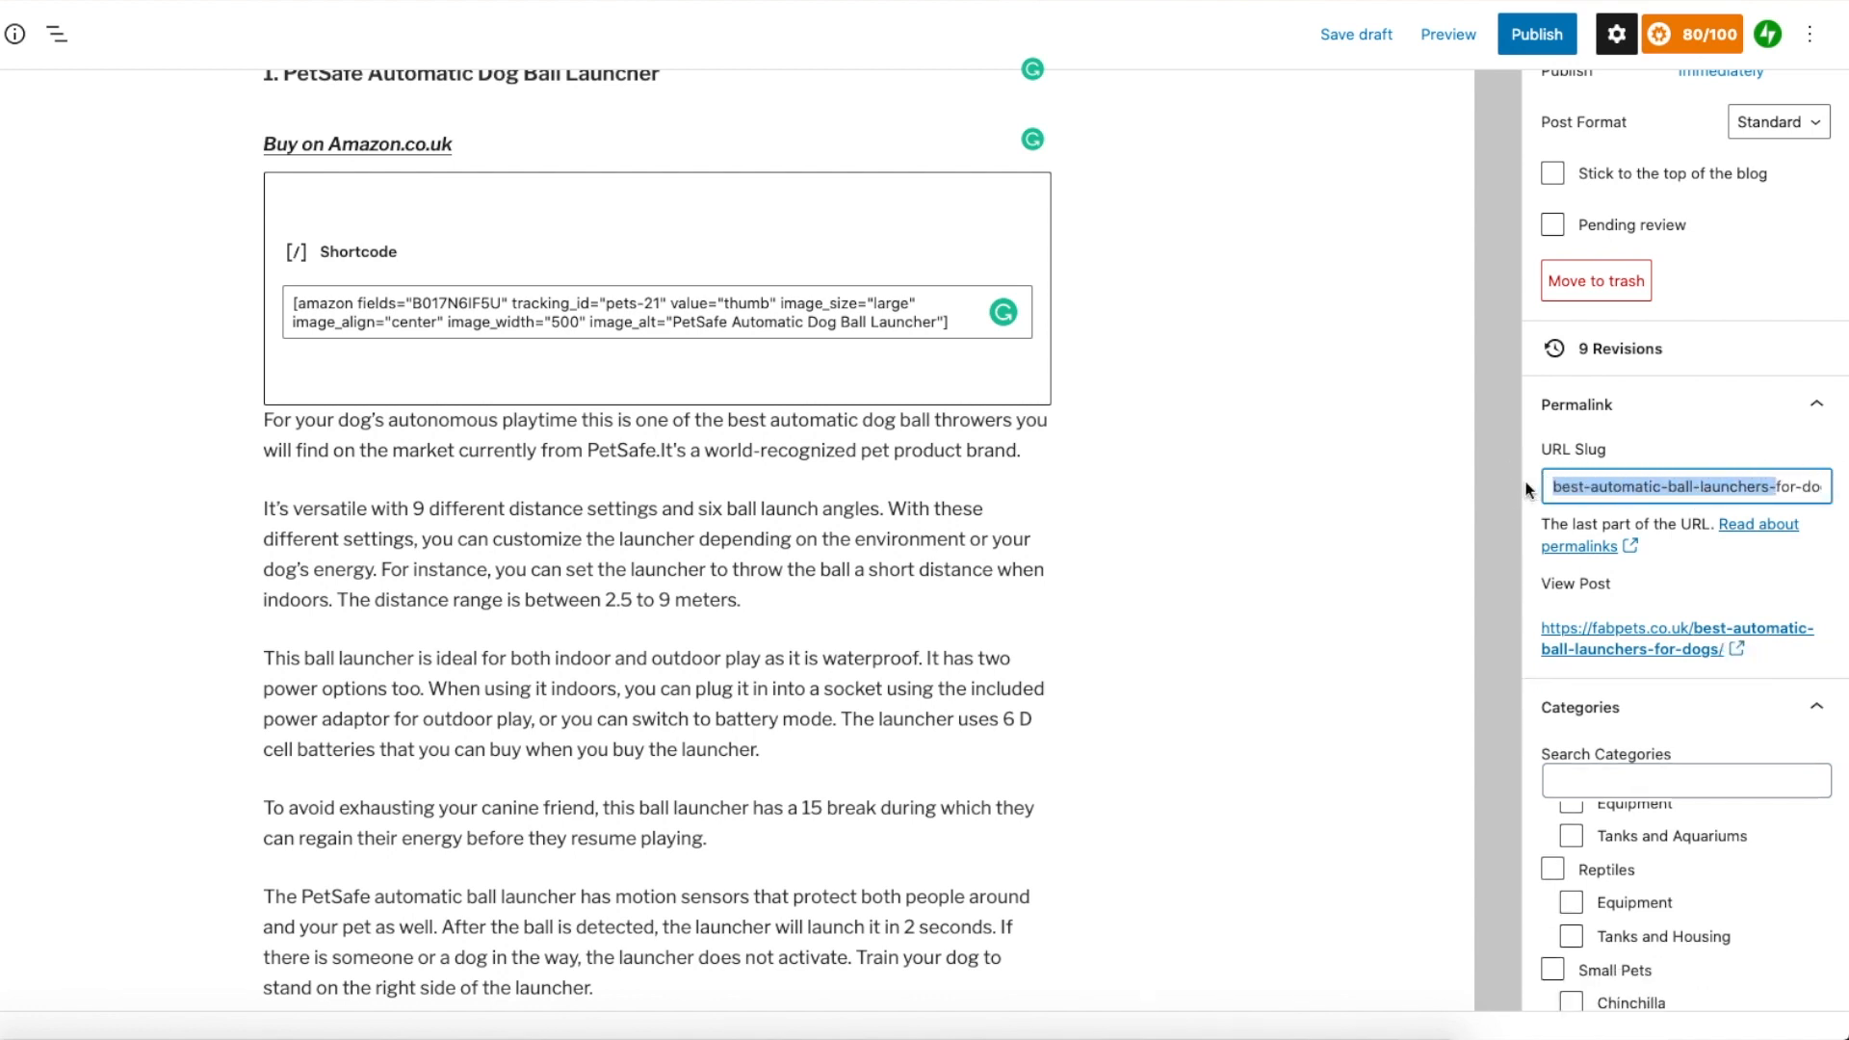
pyautogui.click(1690, 491)
pyautogui.click(1367, 521)
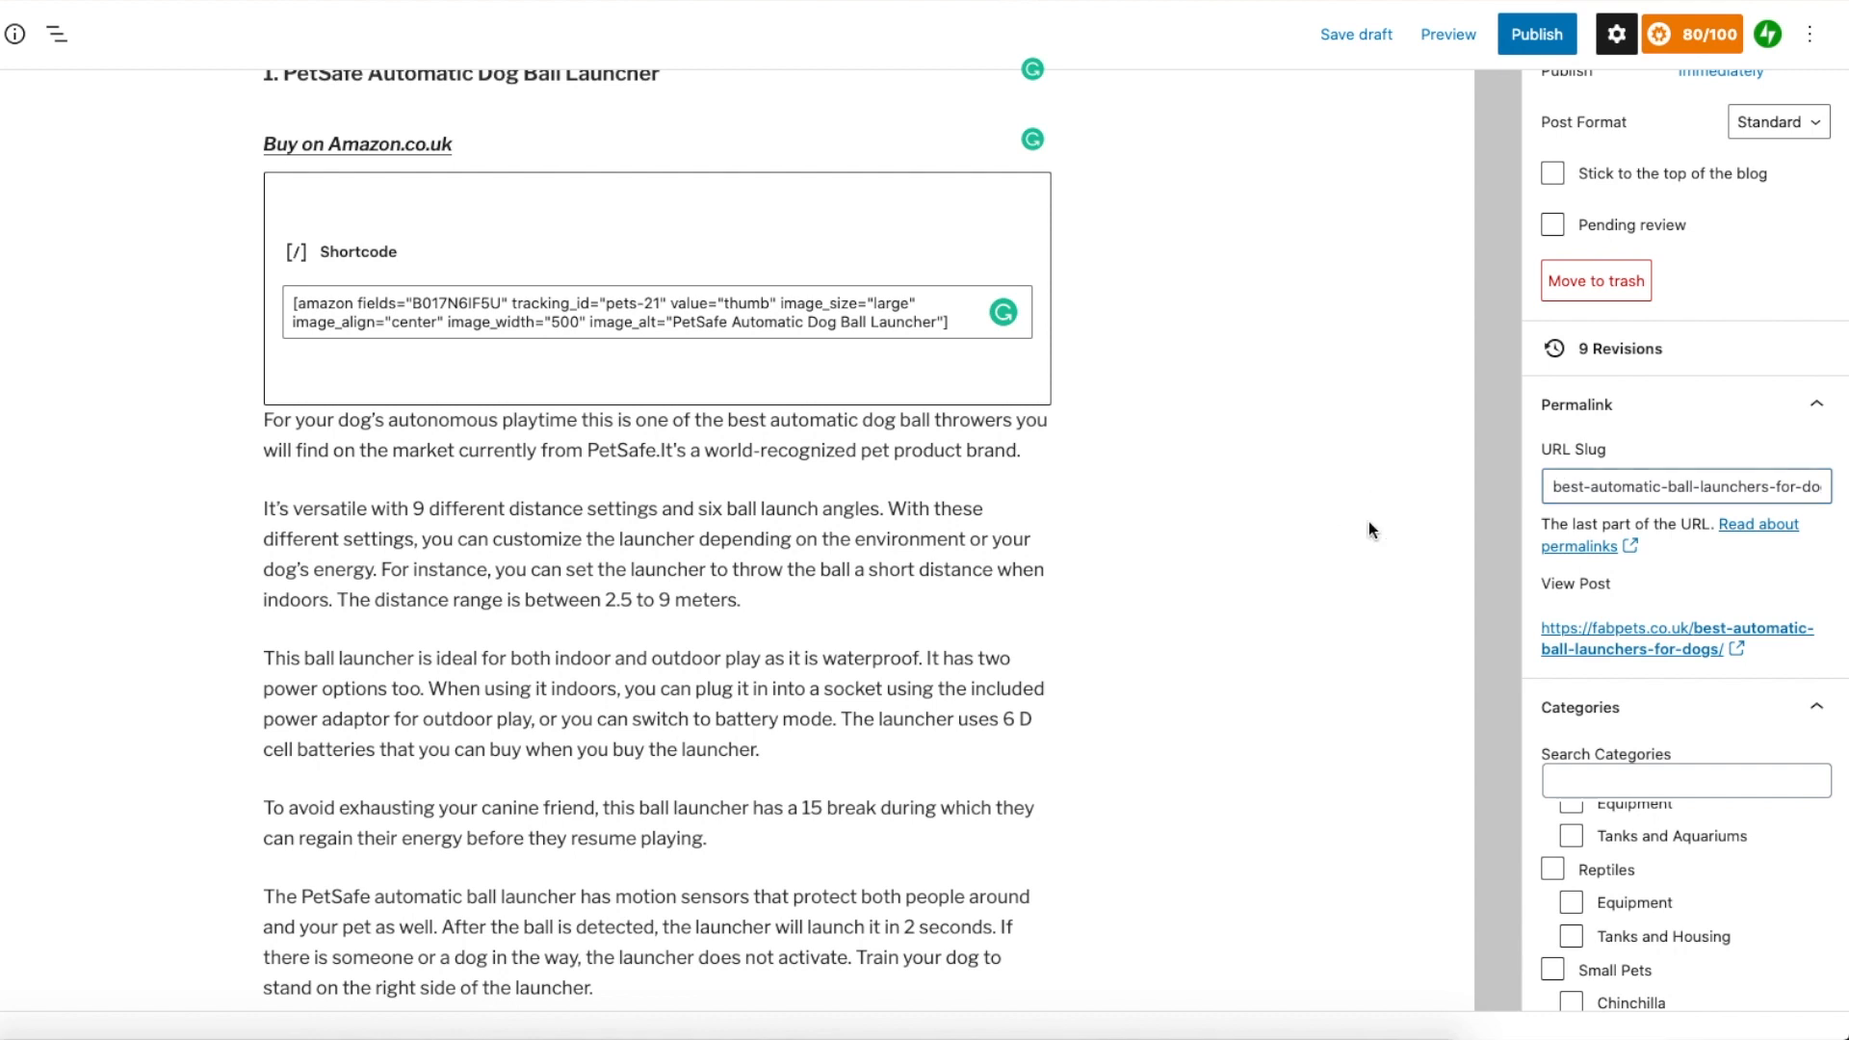
# Assign the post to the Accessories subcategory under Dogs
pyautogui.scroll(-2, 1697, 870)
pyautogui.scroll(3, 1698, 871)
pyautogui.scroll(5, 1696, 863)
pyautogui.click(1554, 819)
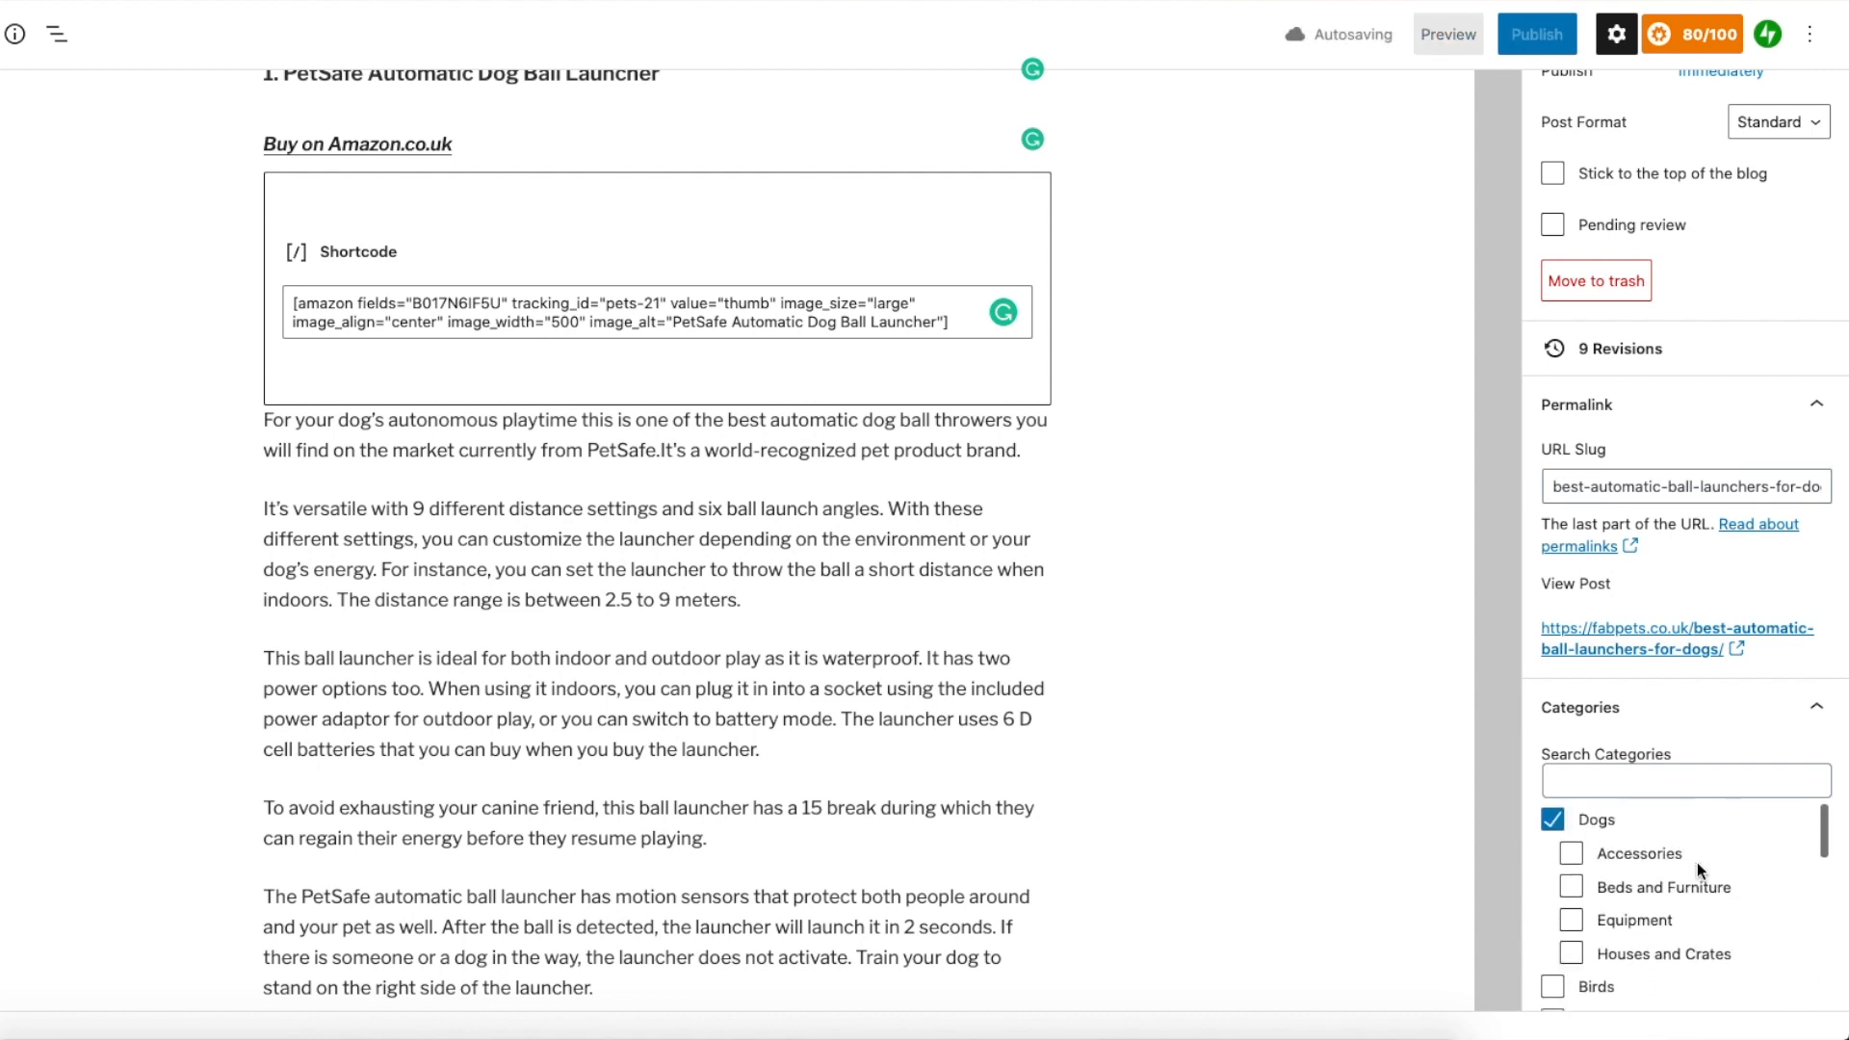
pyautogui.click(1571, 852)
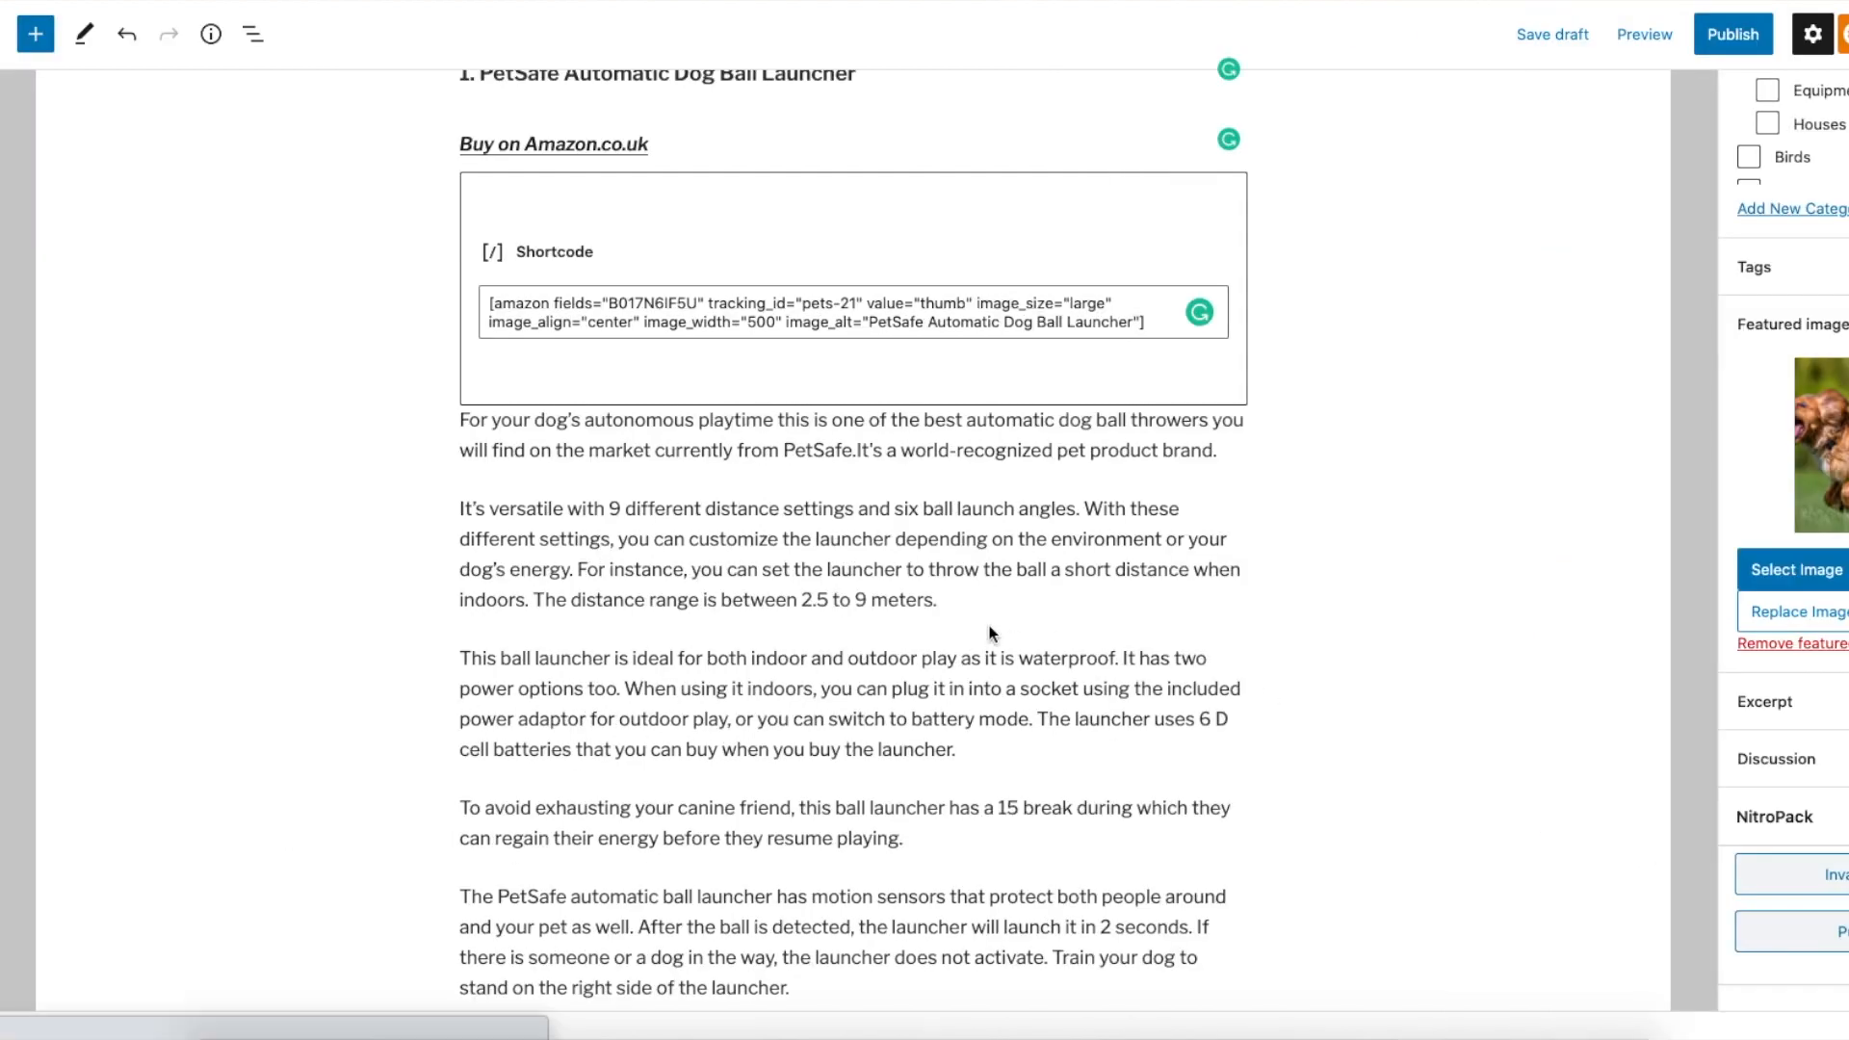
# Preview the post in a new tab and check the featured image, affiliate disclosure text and post title
pyautogui.scroll(12, 990, 631)
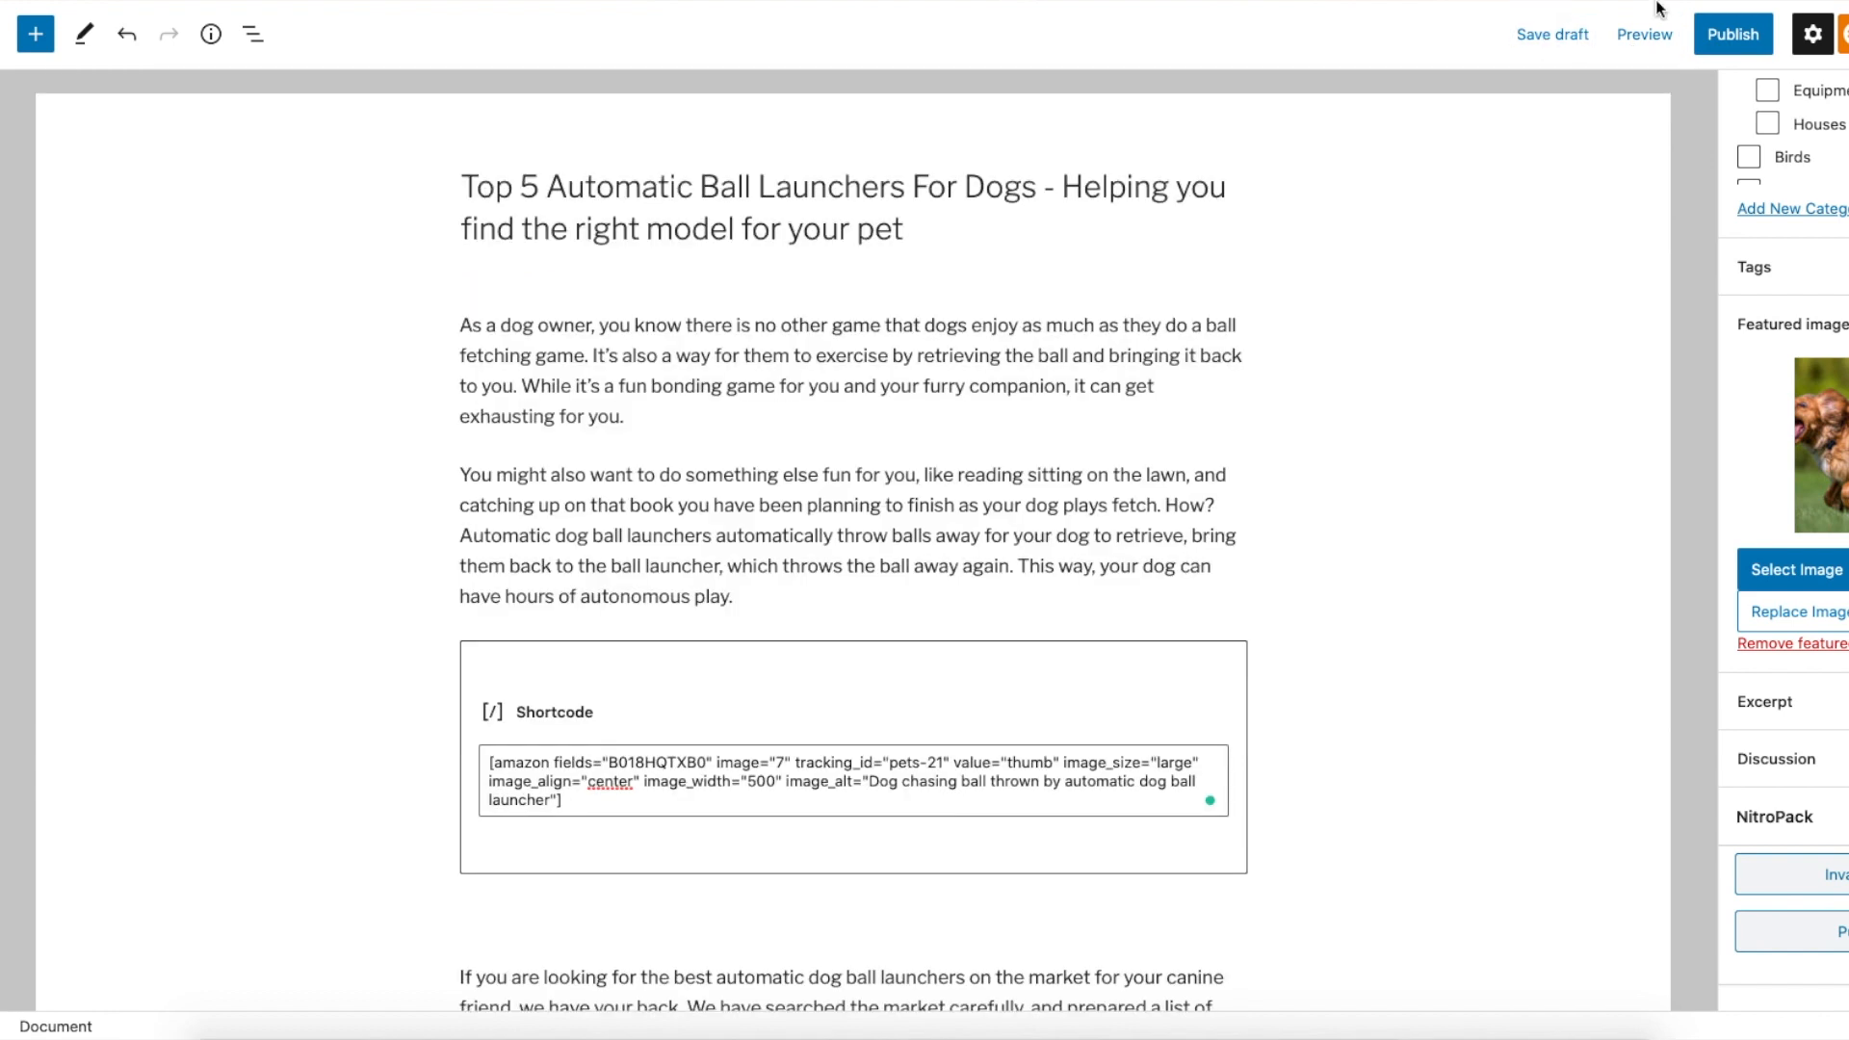
pyautogui.click(1644, 34)
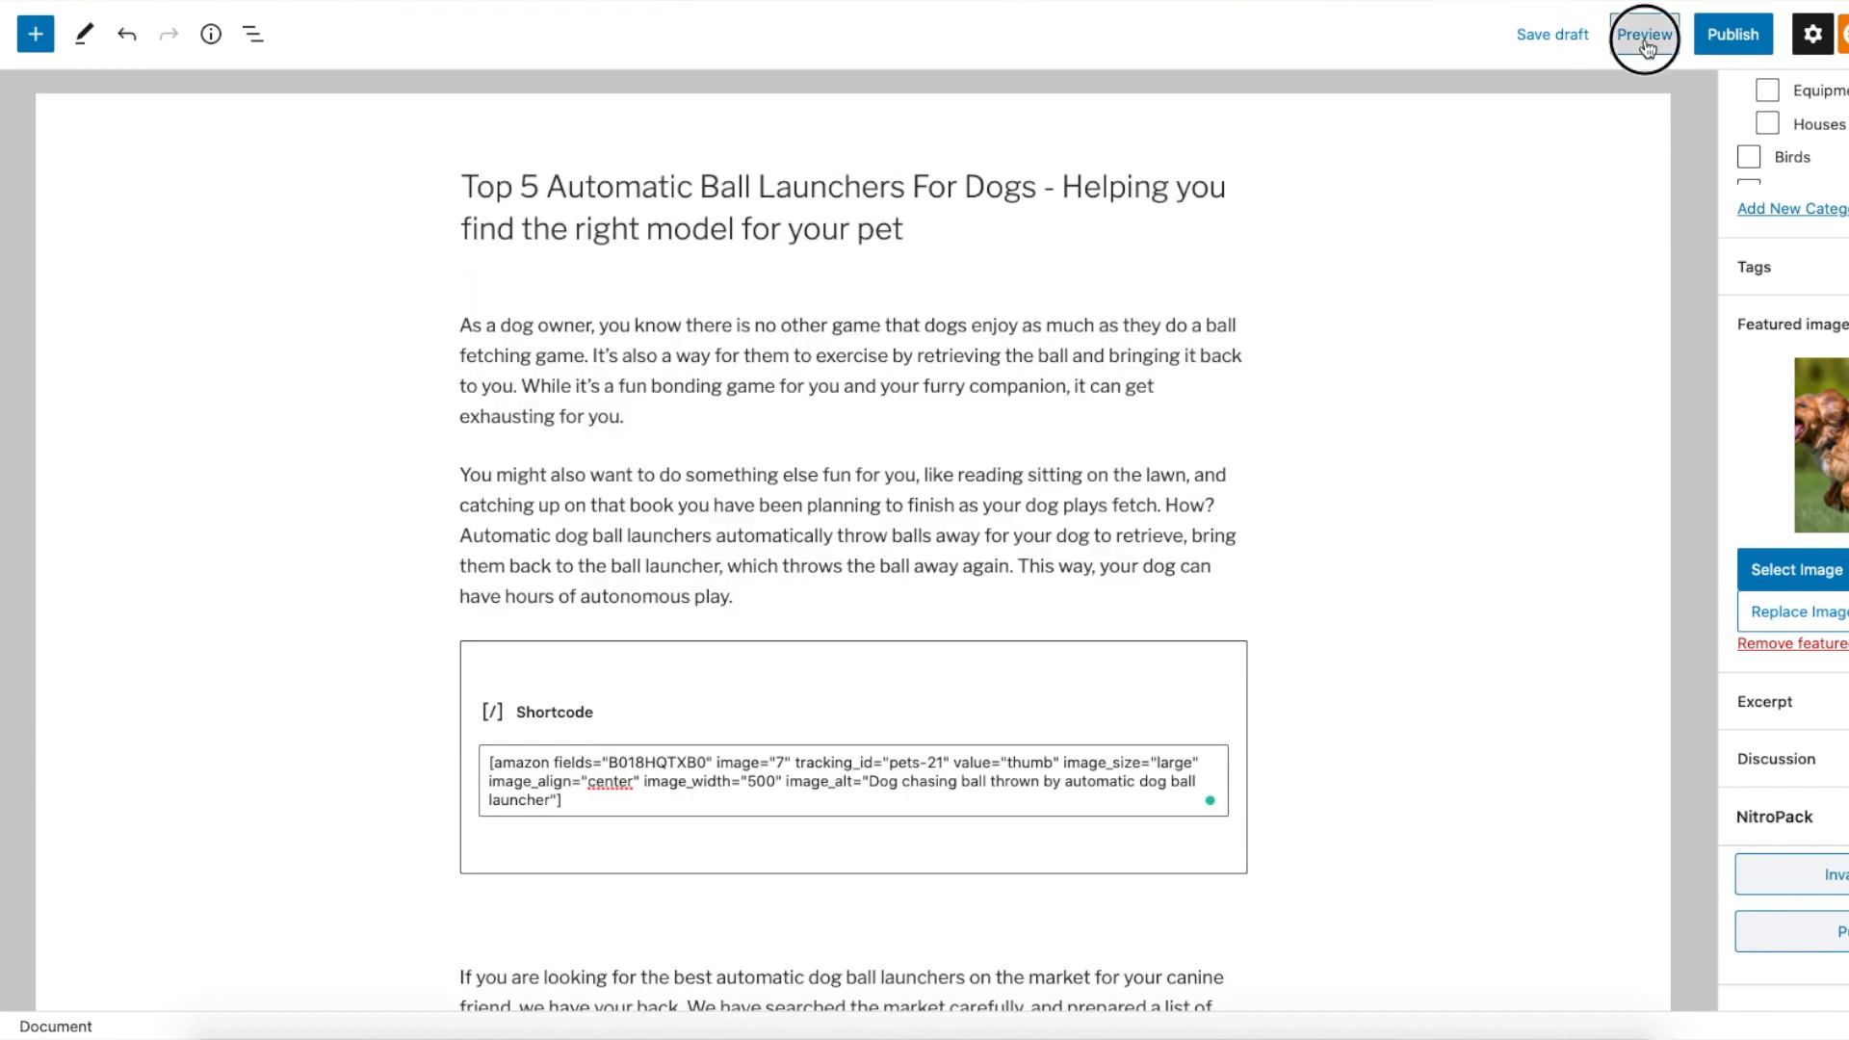
pyautogui.click(1394, 235)
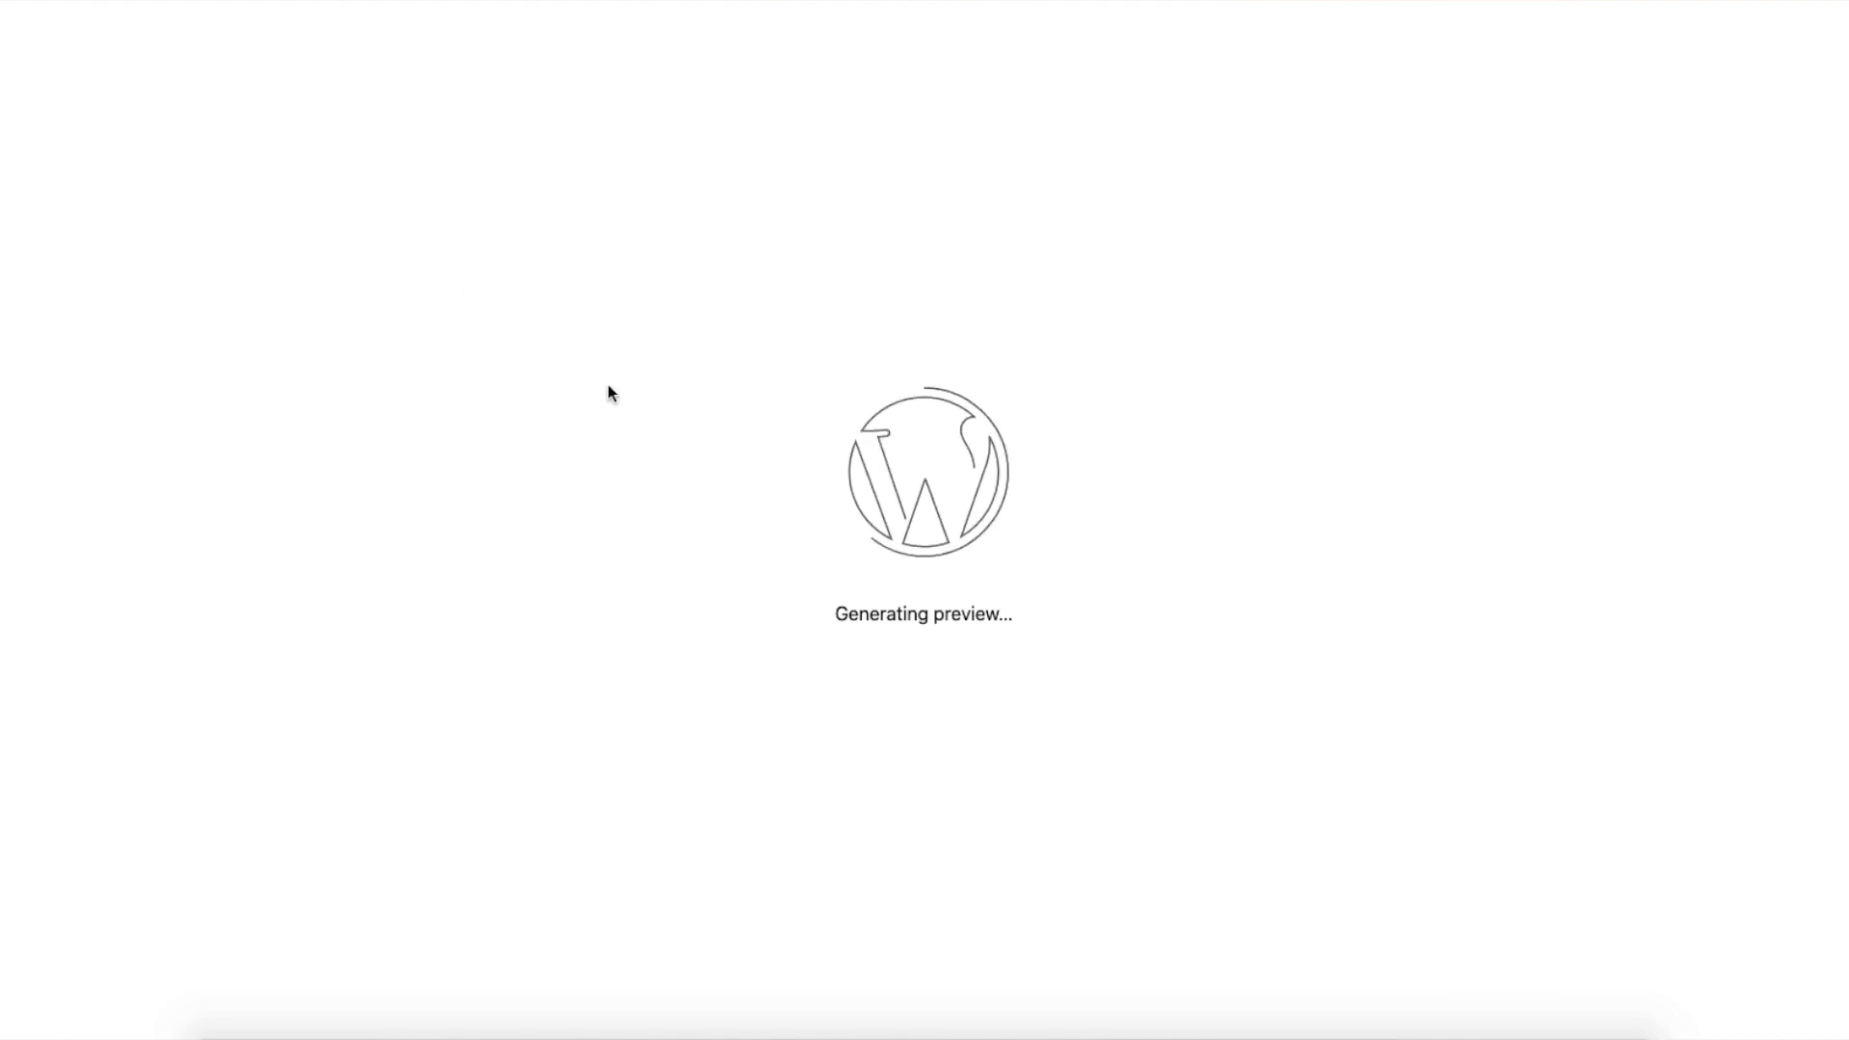
pyautogui.scroll(-2, 1031, 530)
pyautogui.scroll(-1, 1031, 533)
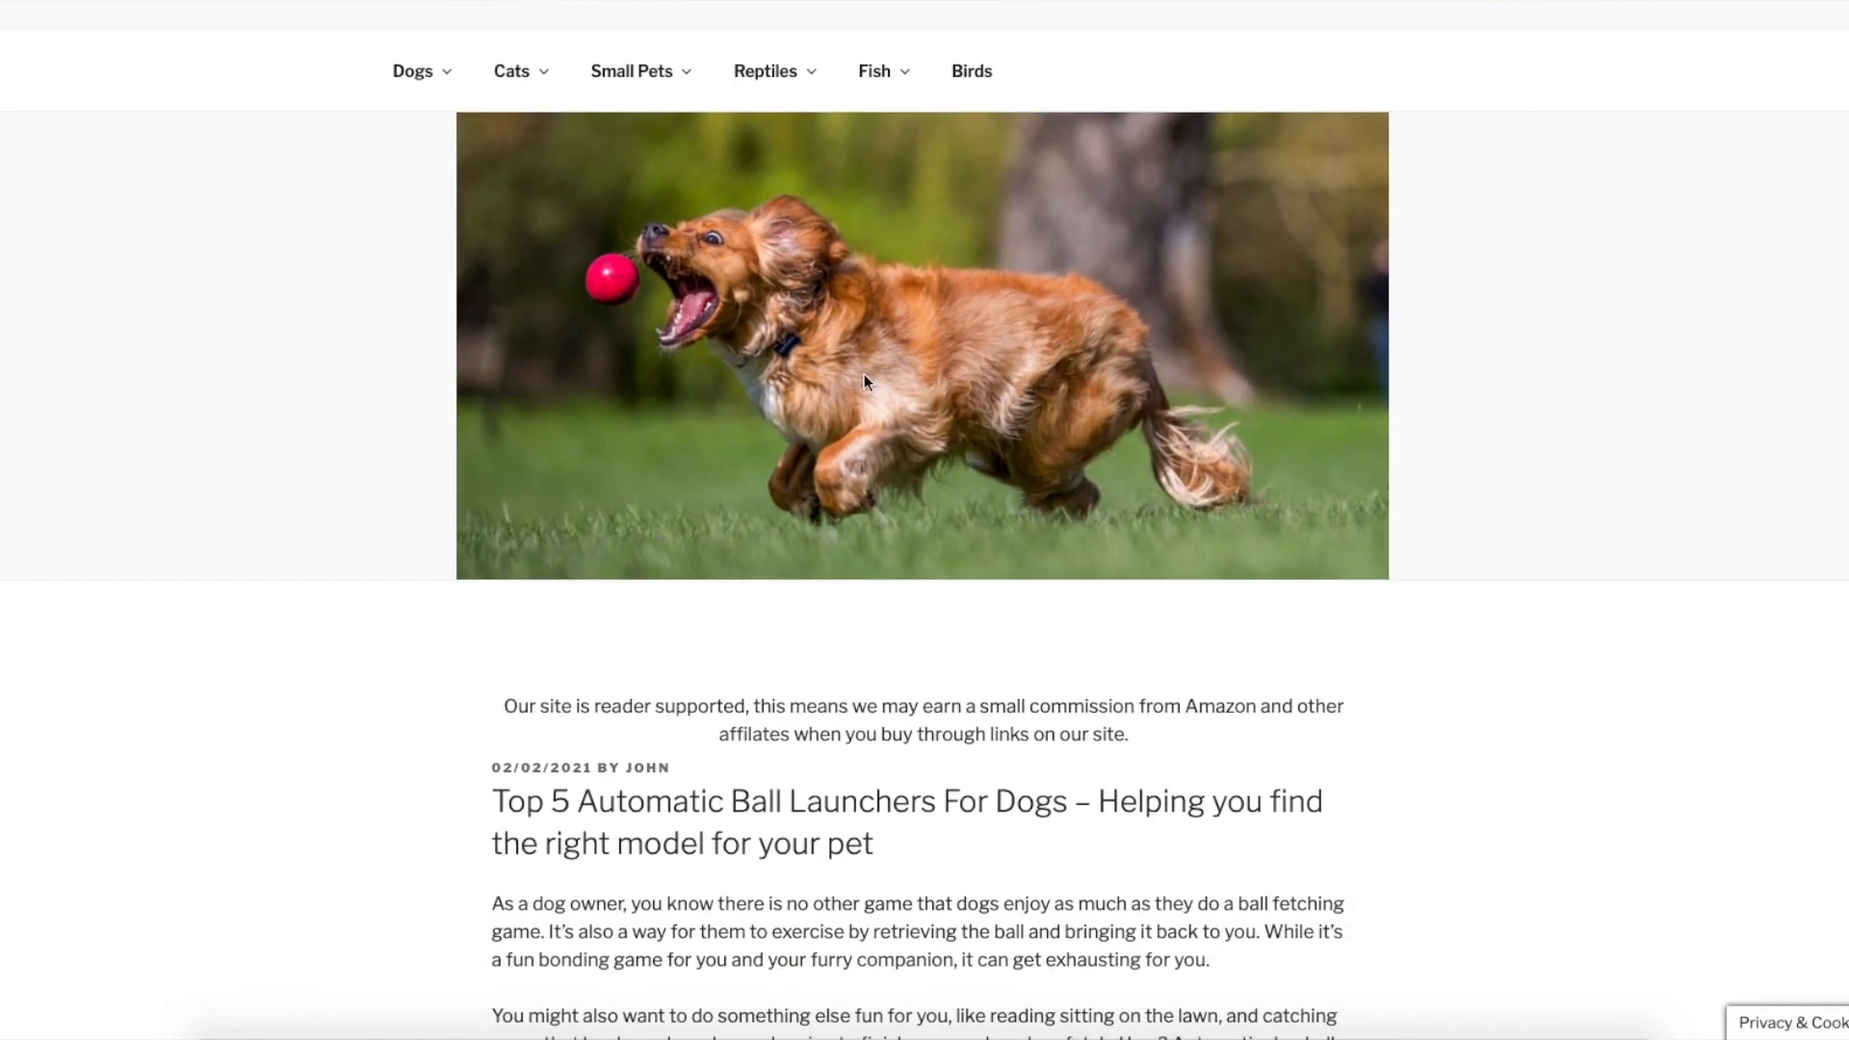
pyautogui.scroll(-1, 1135, 522)
pyautogui.scroll(-3, 1025, 583)
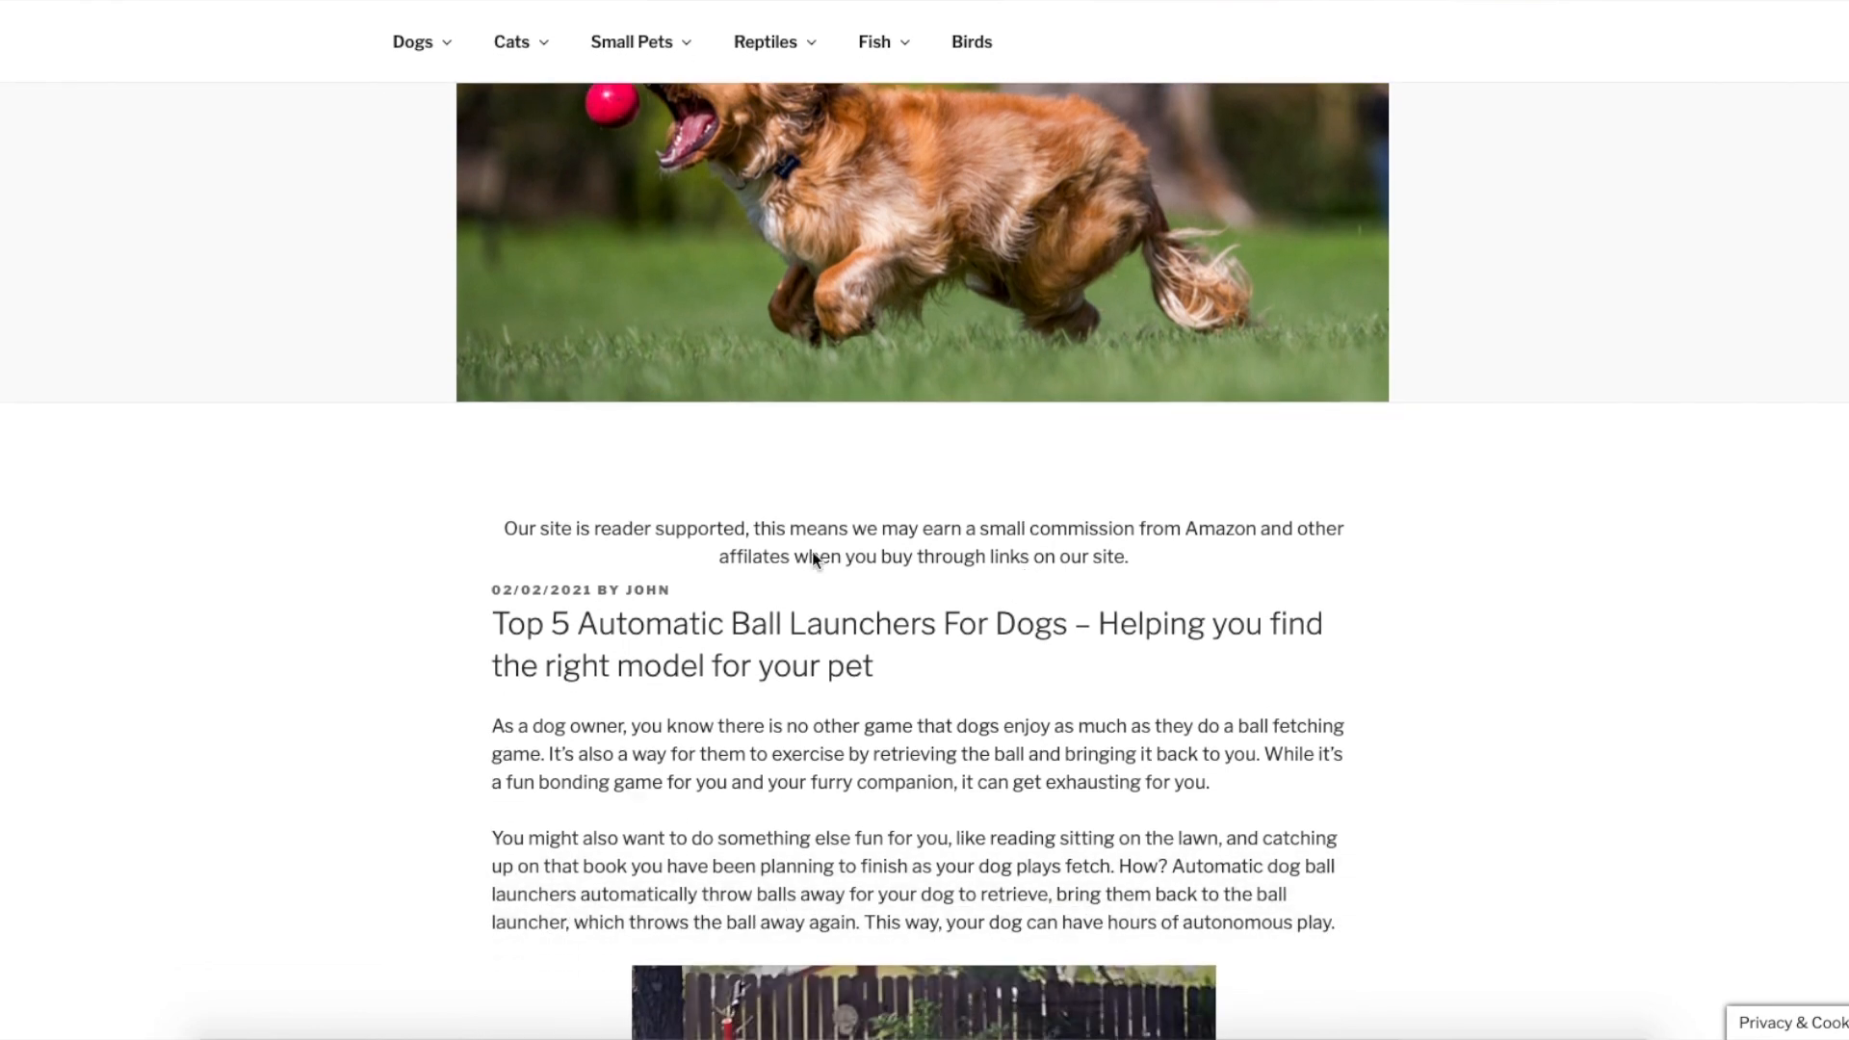
pyautogui.moveTo(500, 528); pyautogui.dragTo(1146, 565)
pyautogui.scroll(-2, 1009, 560)
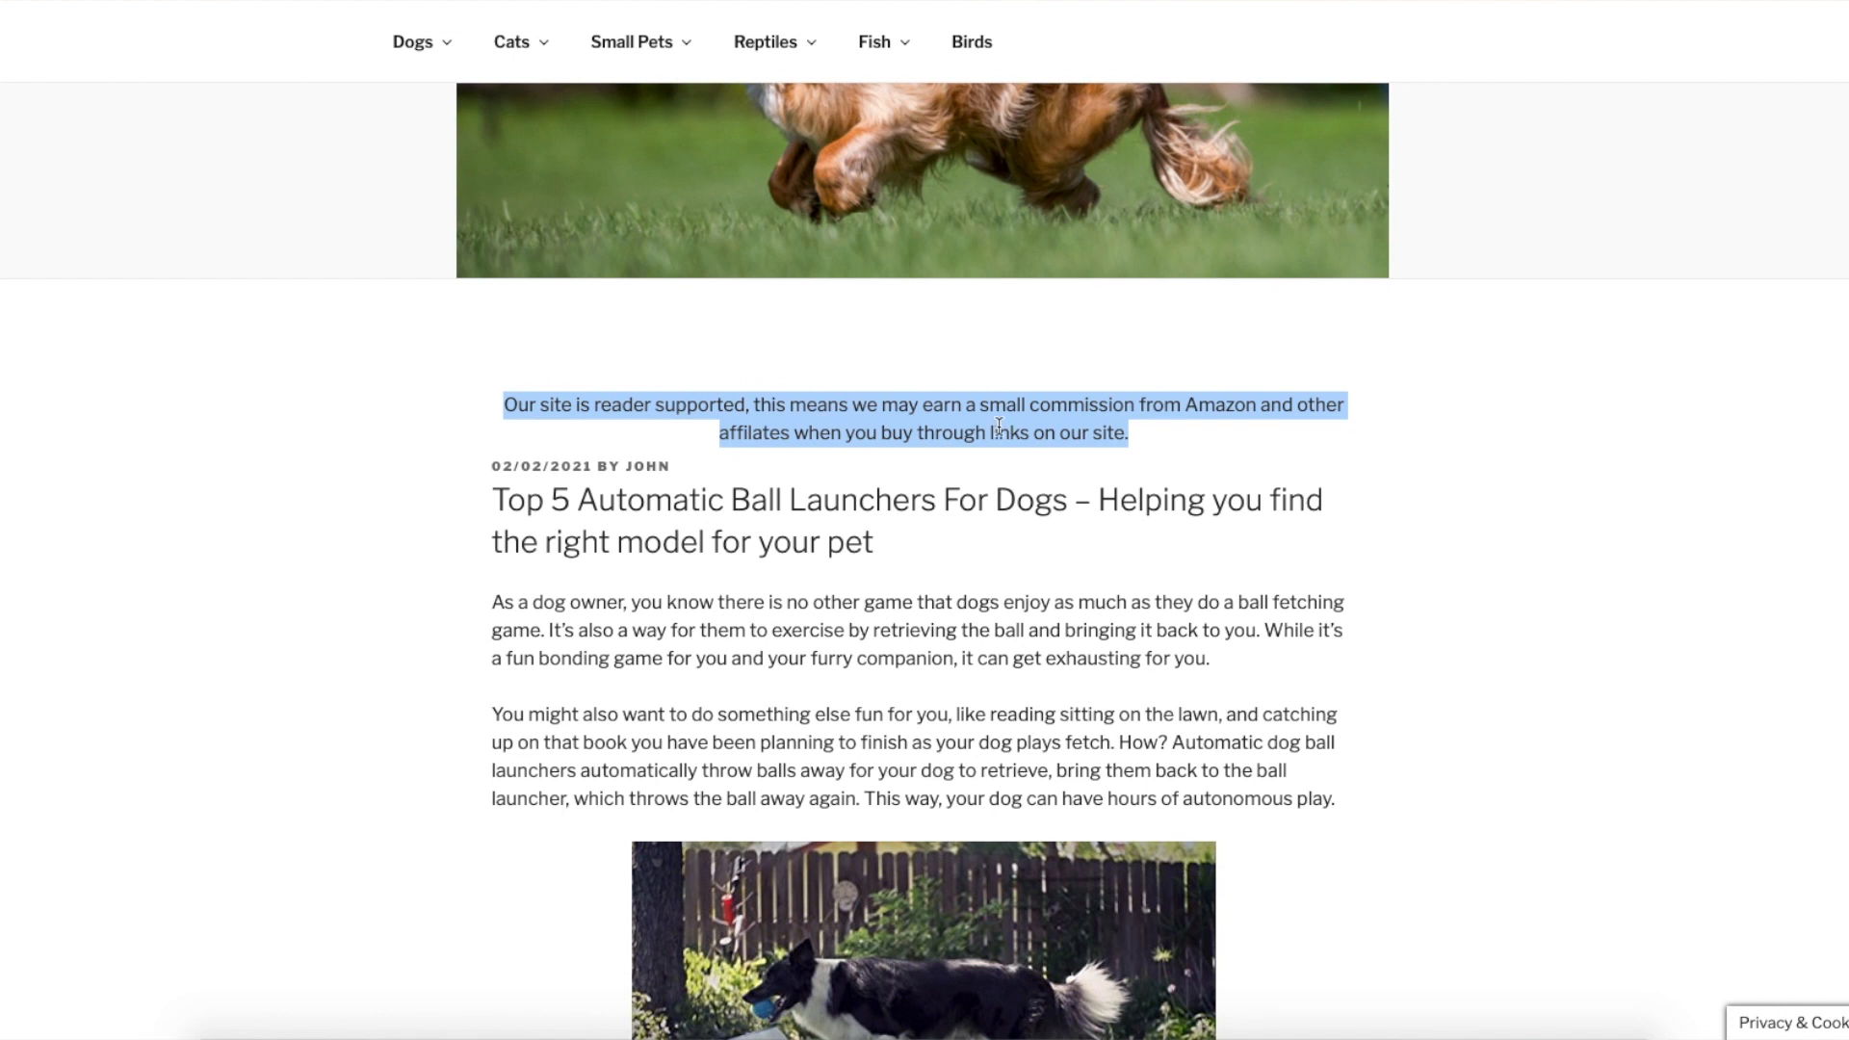
pyautogui.scroll(-2, 998, 425)
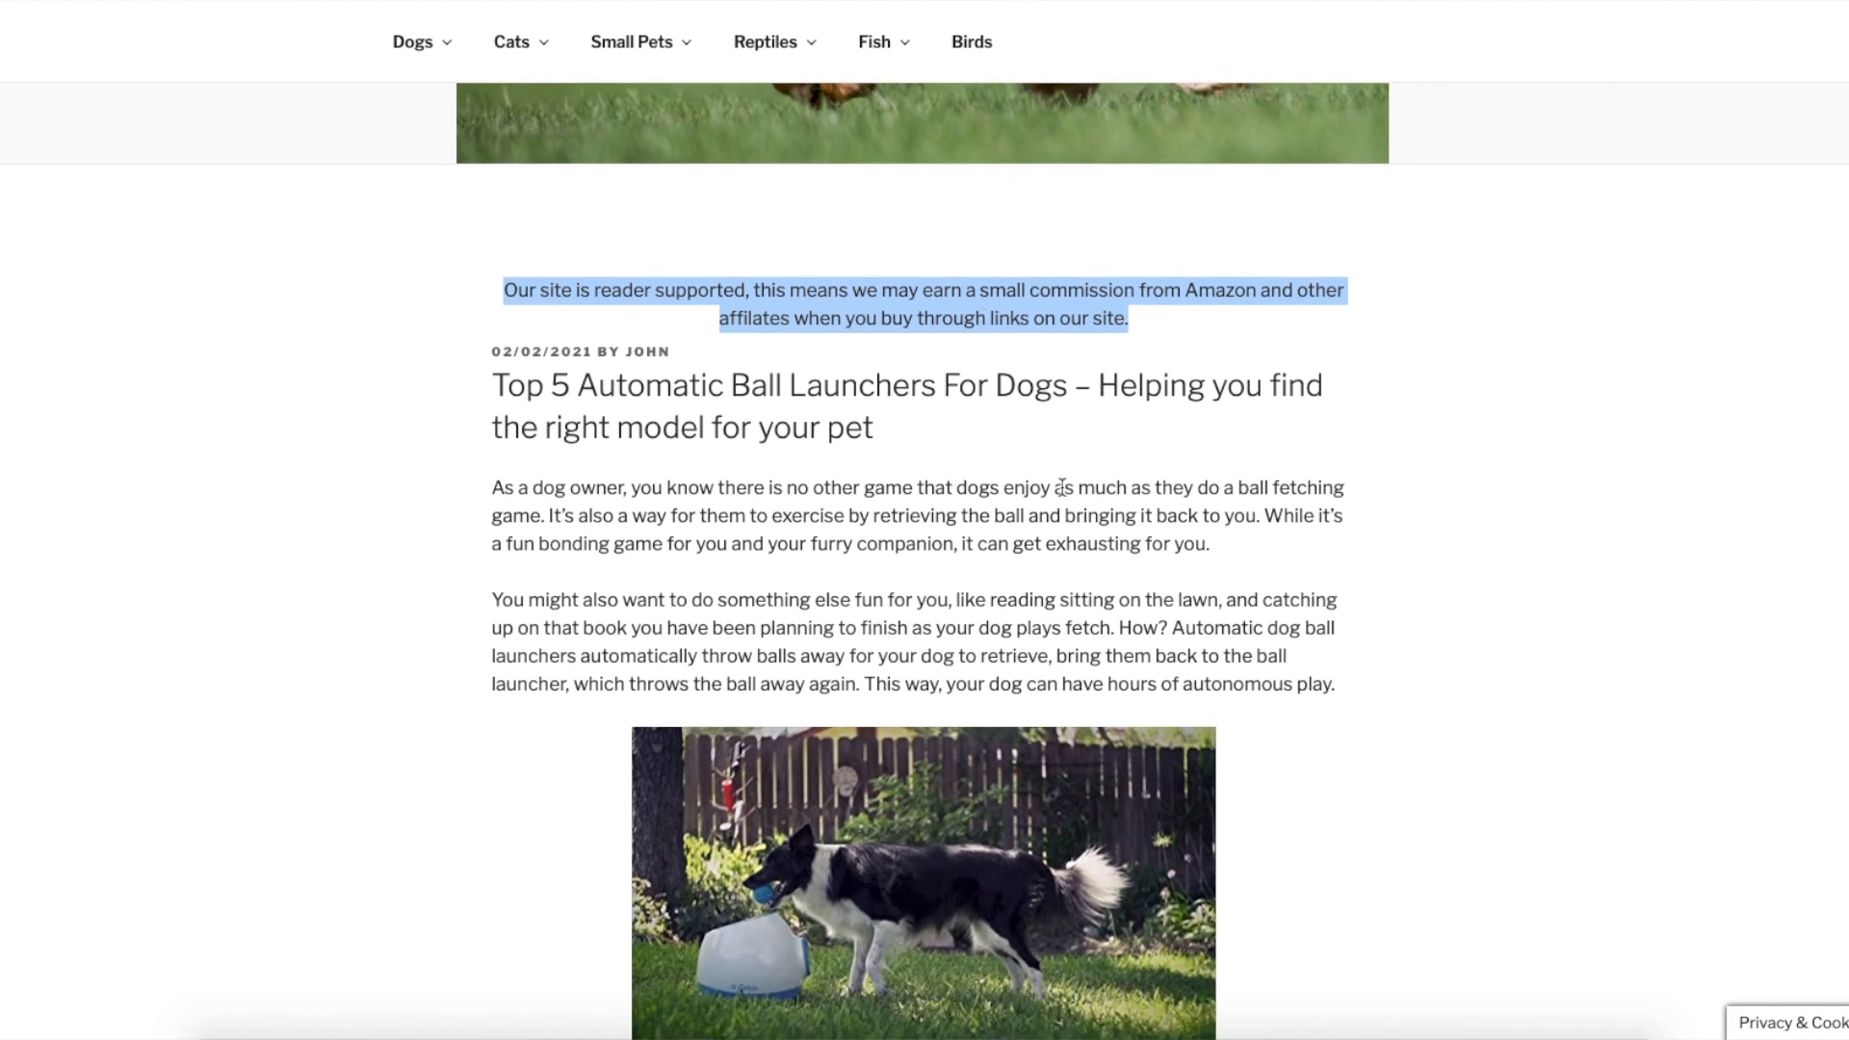
pyautogui.scroll(-1, 1062, 488)
pyautogui.click(1043, 443)
pyautogui.scroll(-2, 794, 486)
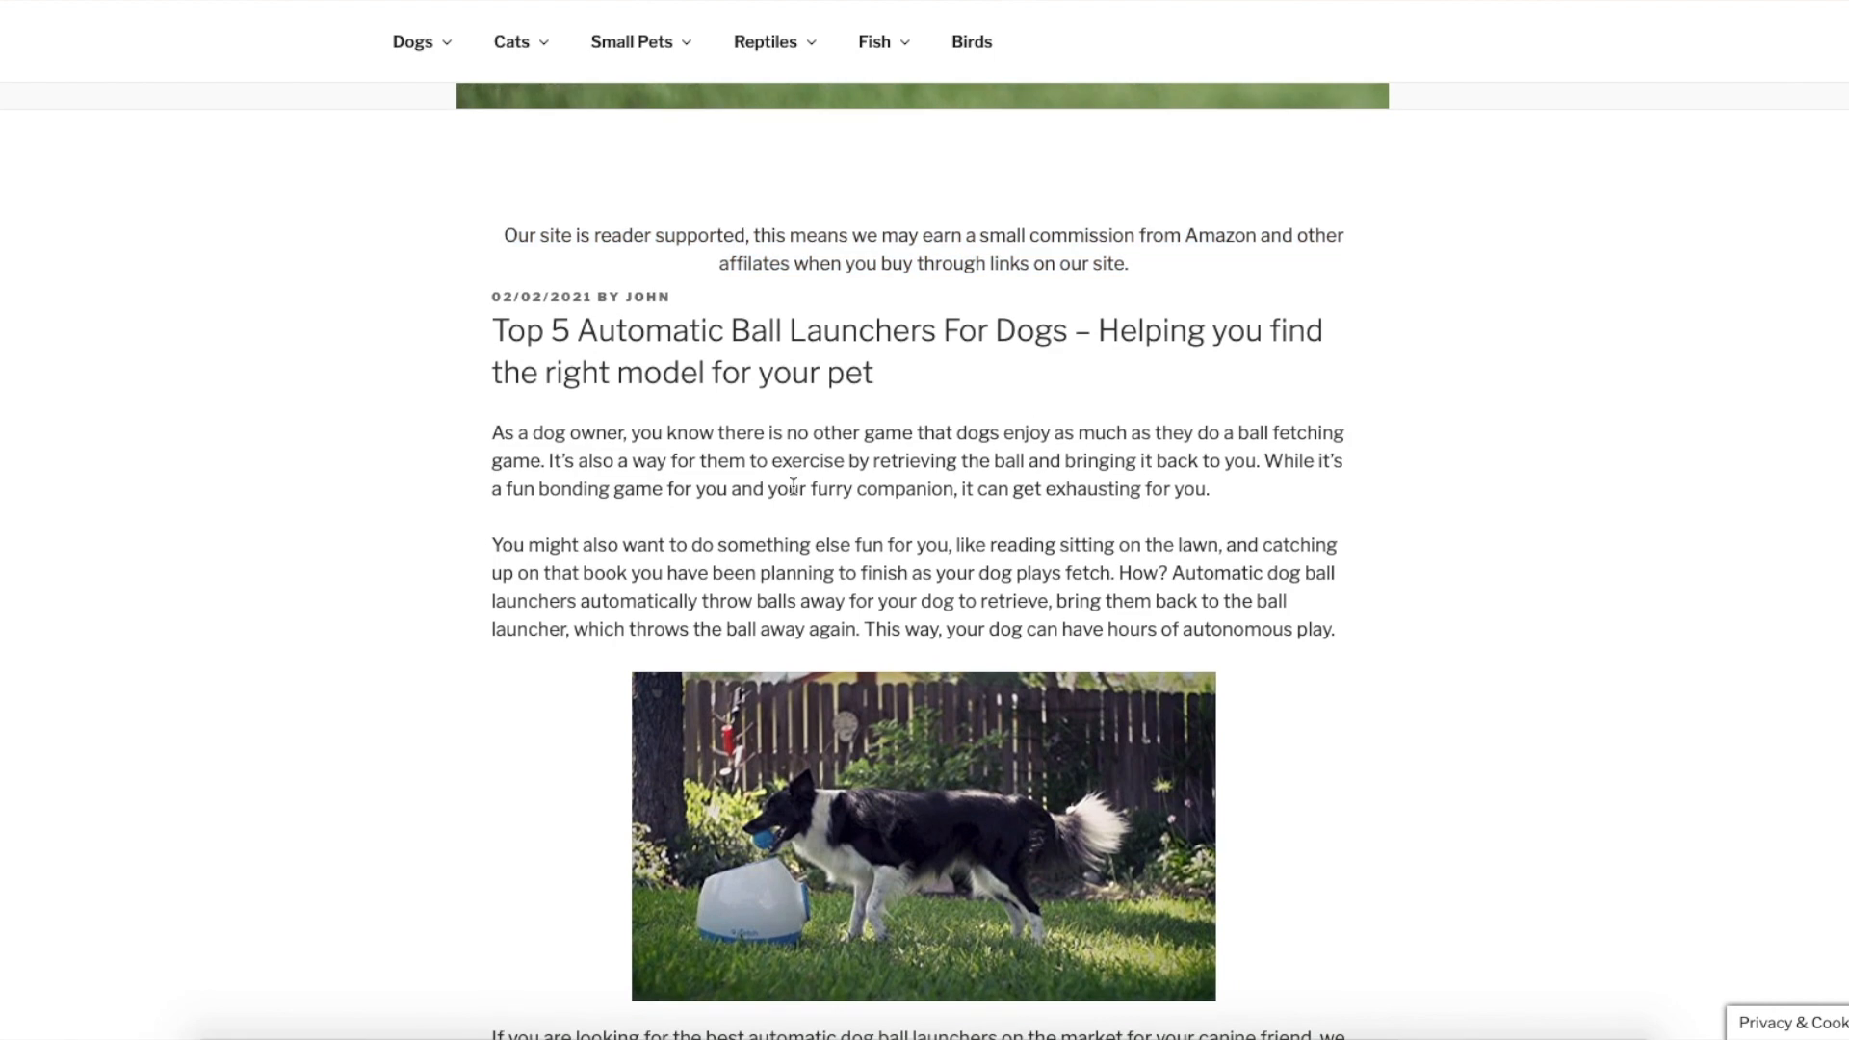
pyautogui.moveTo(485, 253); pyautogui.dragTo(886, 289)
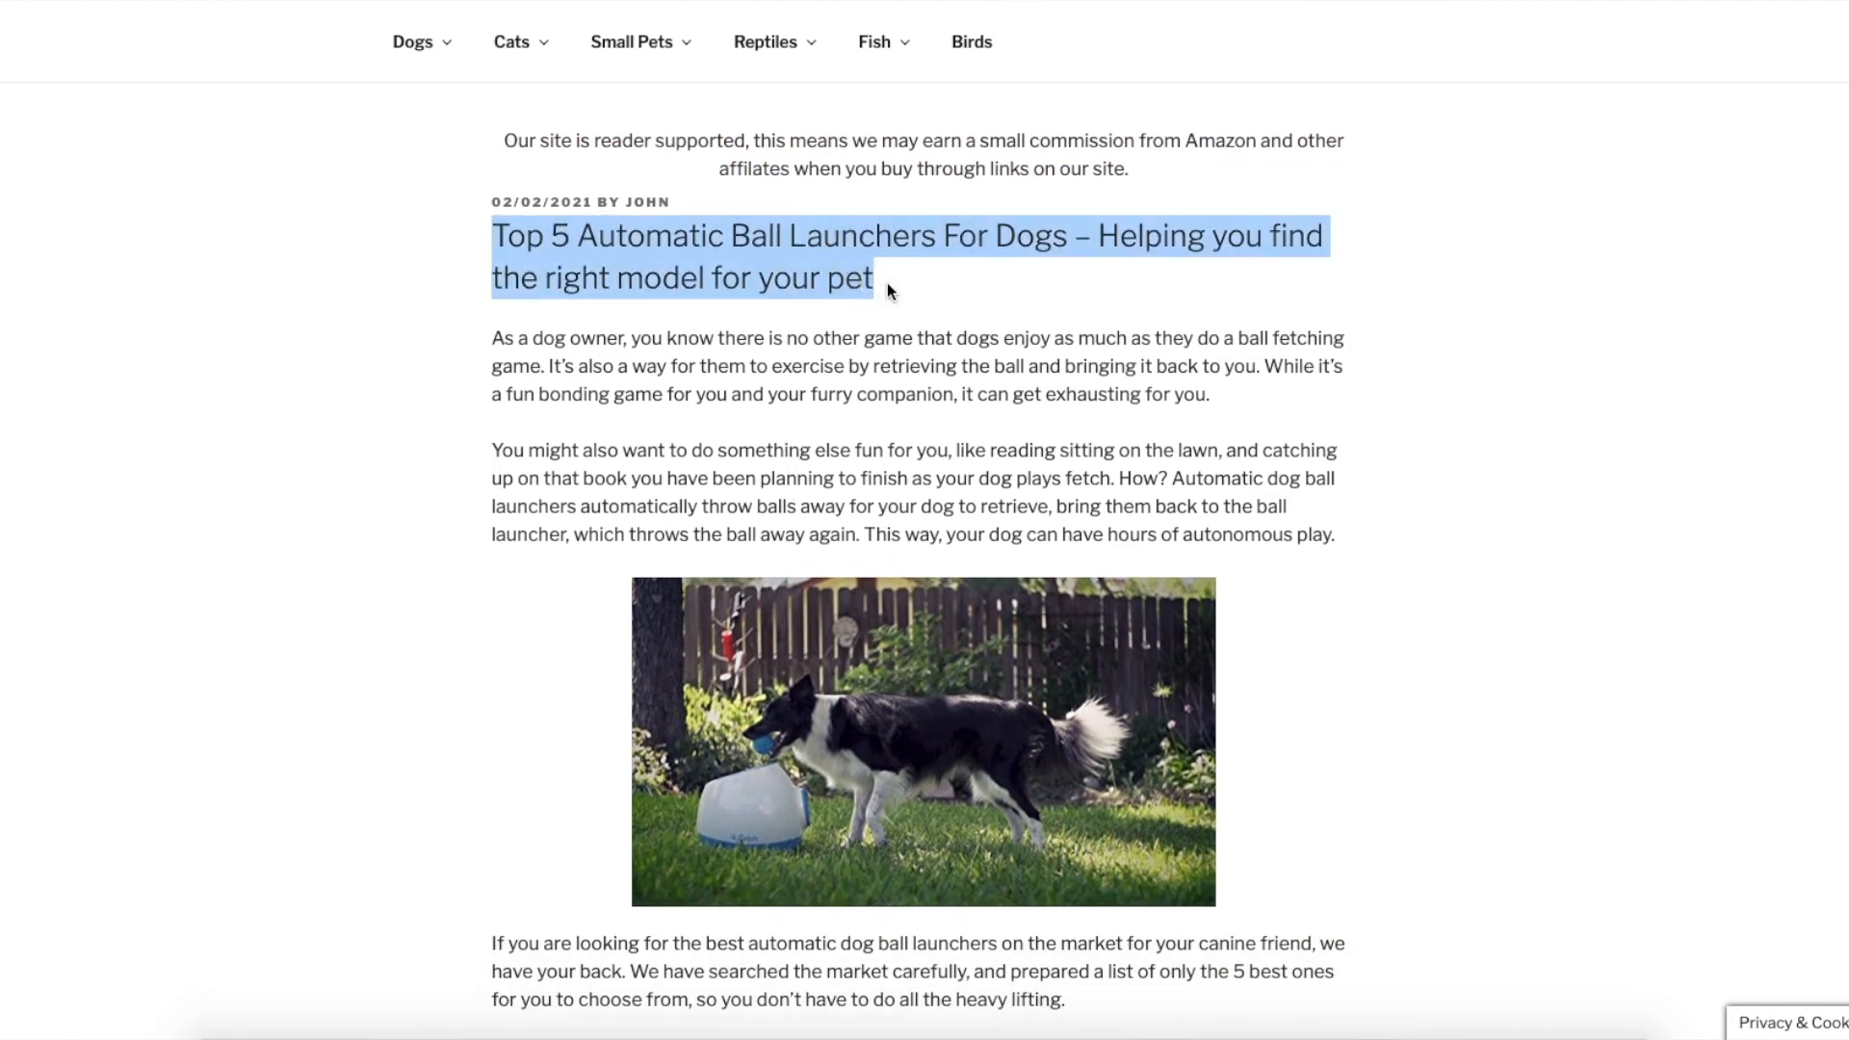
# In the preview, check the introduction's image and the bold best pick paragraph with its PetSafe link
pyautogui.scroll(-5, 1016, 396)
pyautogui.scroll(3, 1015, 396)
pyautogui.scroll(-3, 1020, 481)
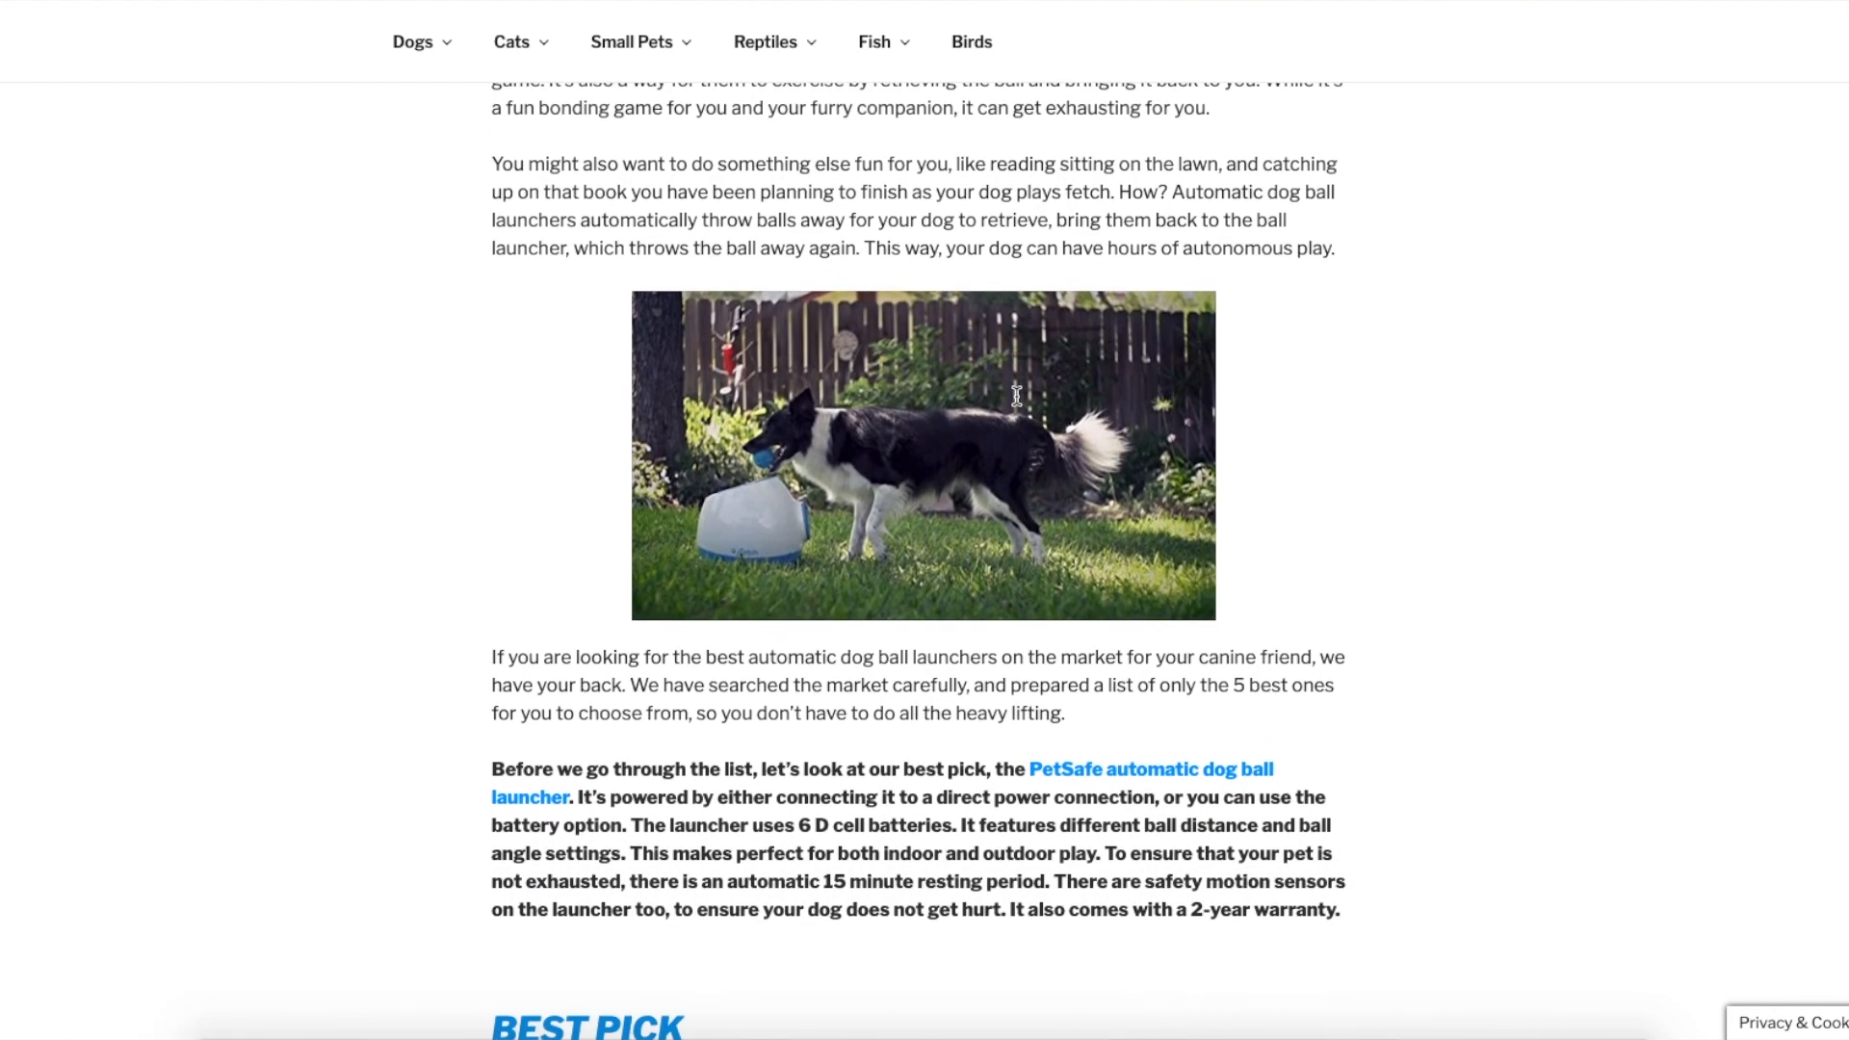
pyautogui.scroll(-3, 1023, 558)
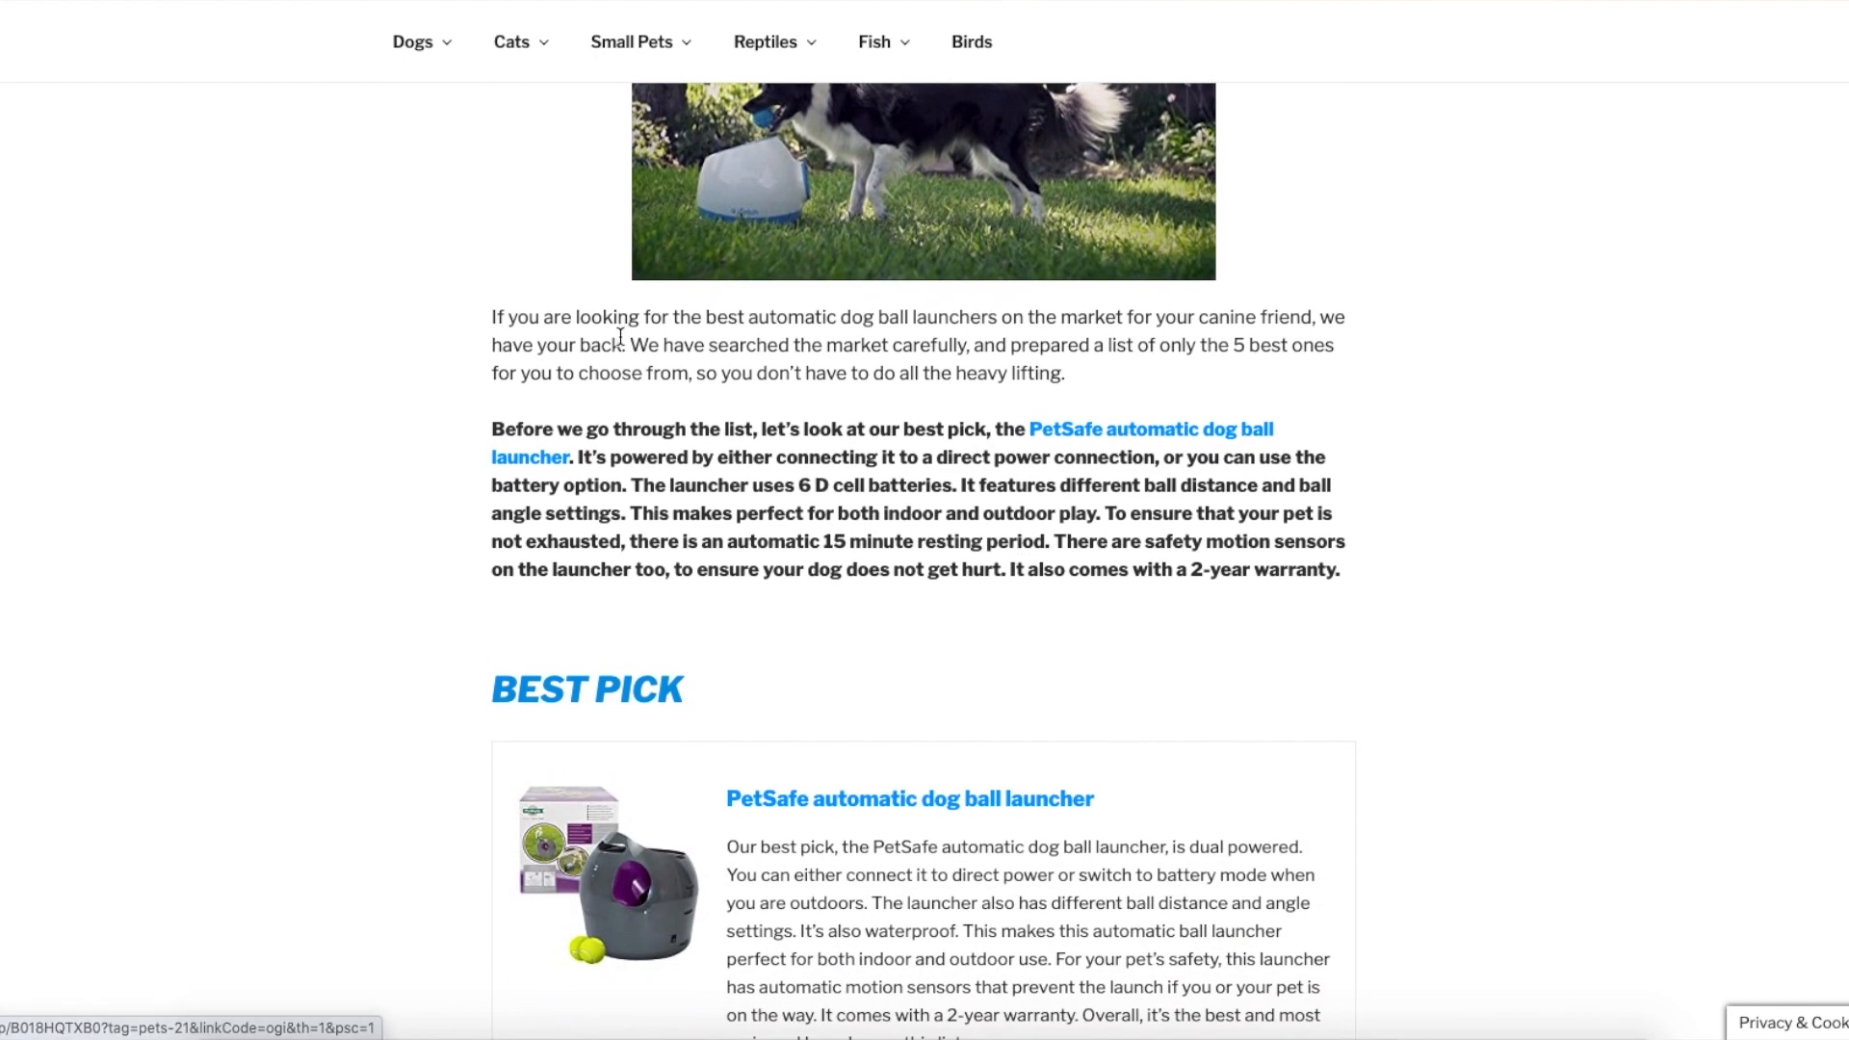
pyautogui.moveTo(489, 427); pyautogui.dragTo(1345, 567)
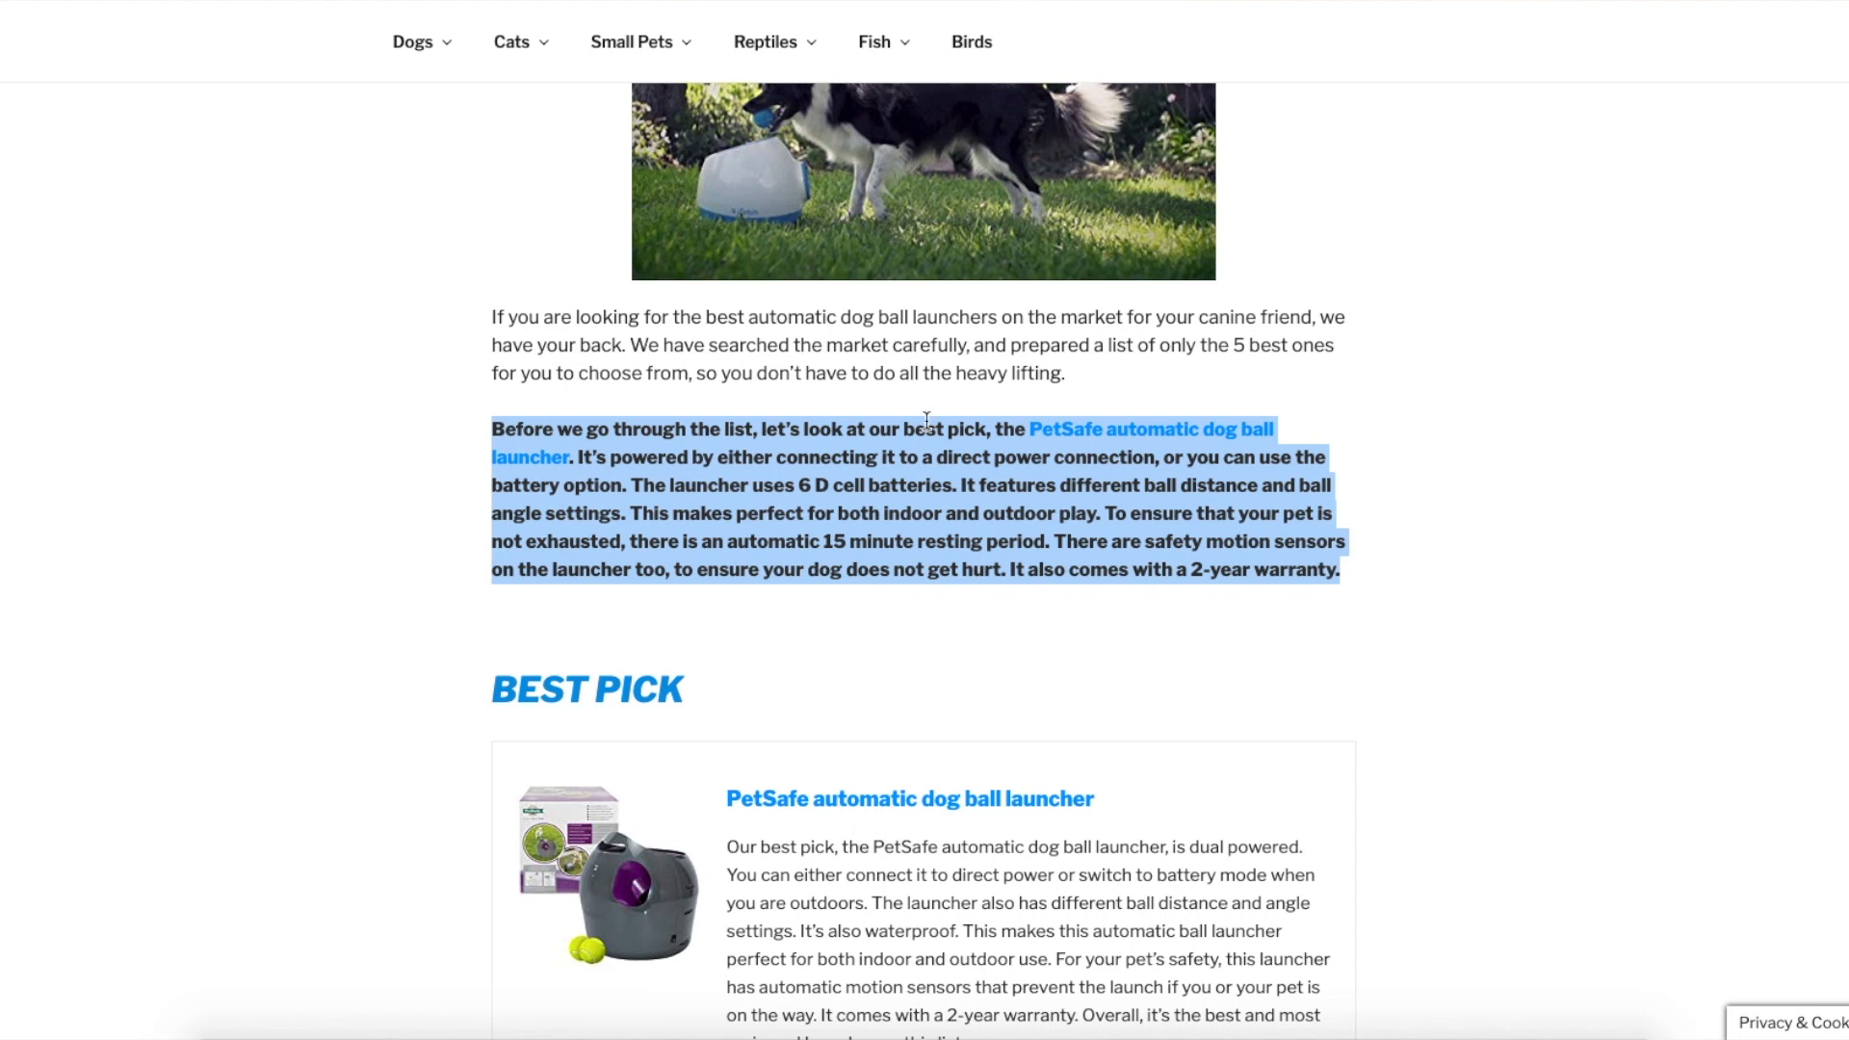
pyautogui.click(1534, 498)
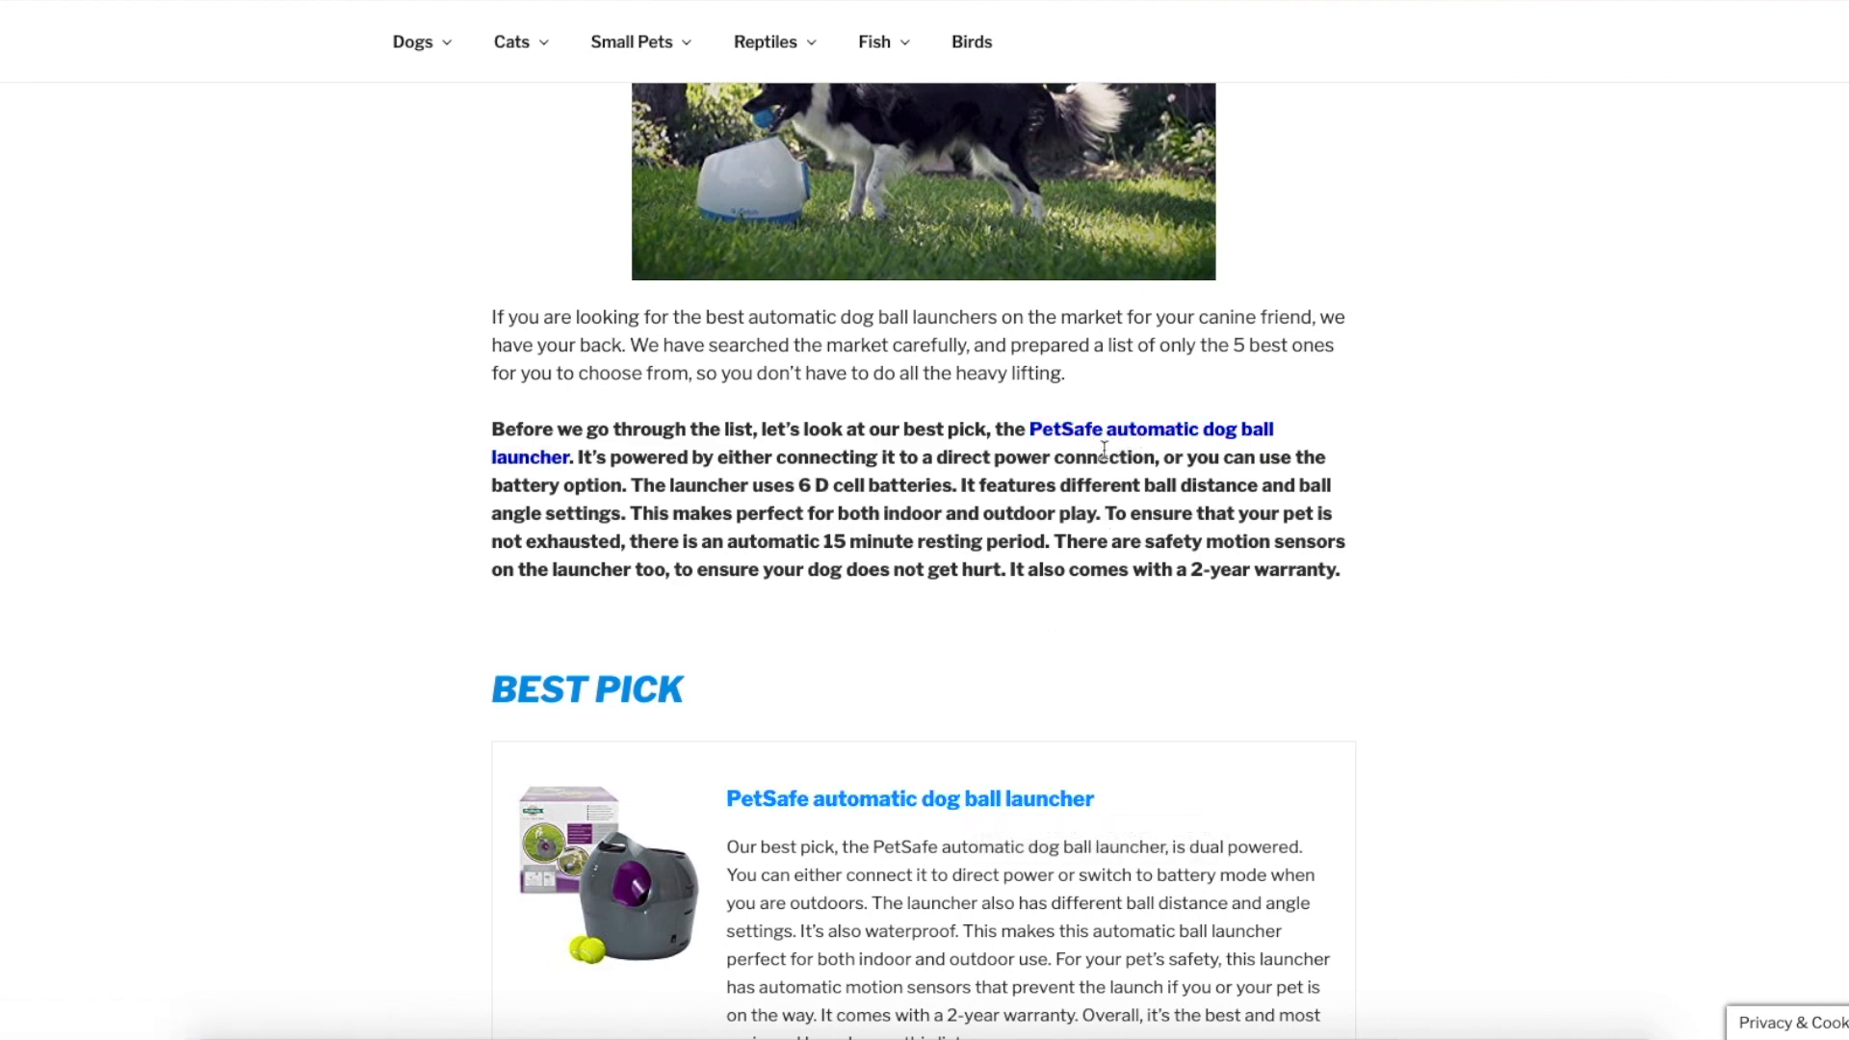
# Look over the best pick box, comparison table, runner-up box and start of the PetSafe review in the preview
pyautogui.scroll(-5, 1117, 575)
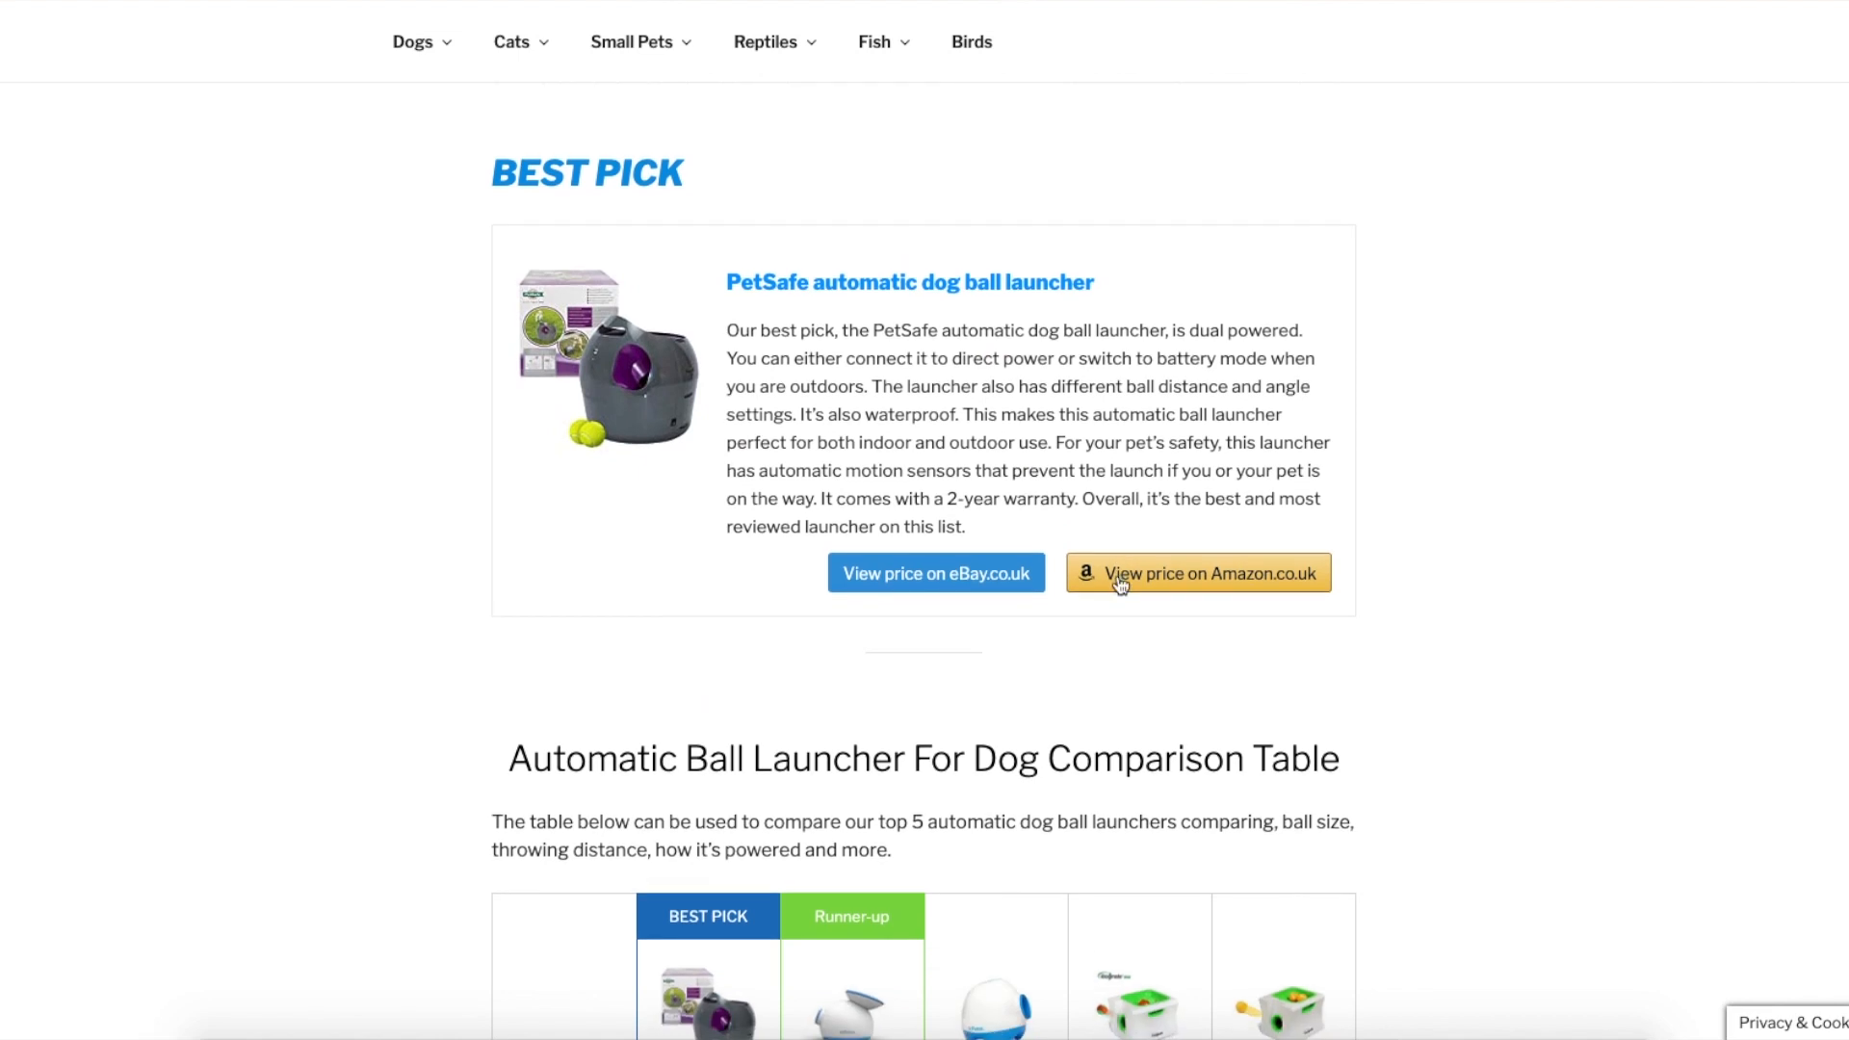
pyautogui.scroll(-5, 1148, 638)
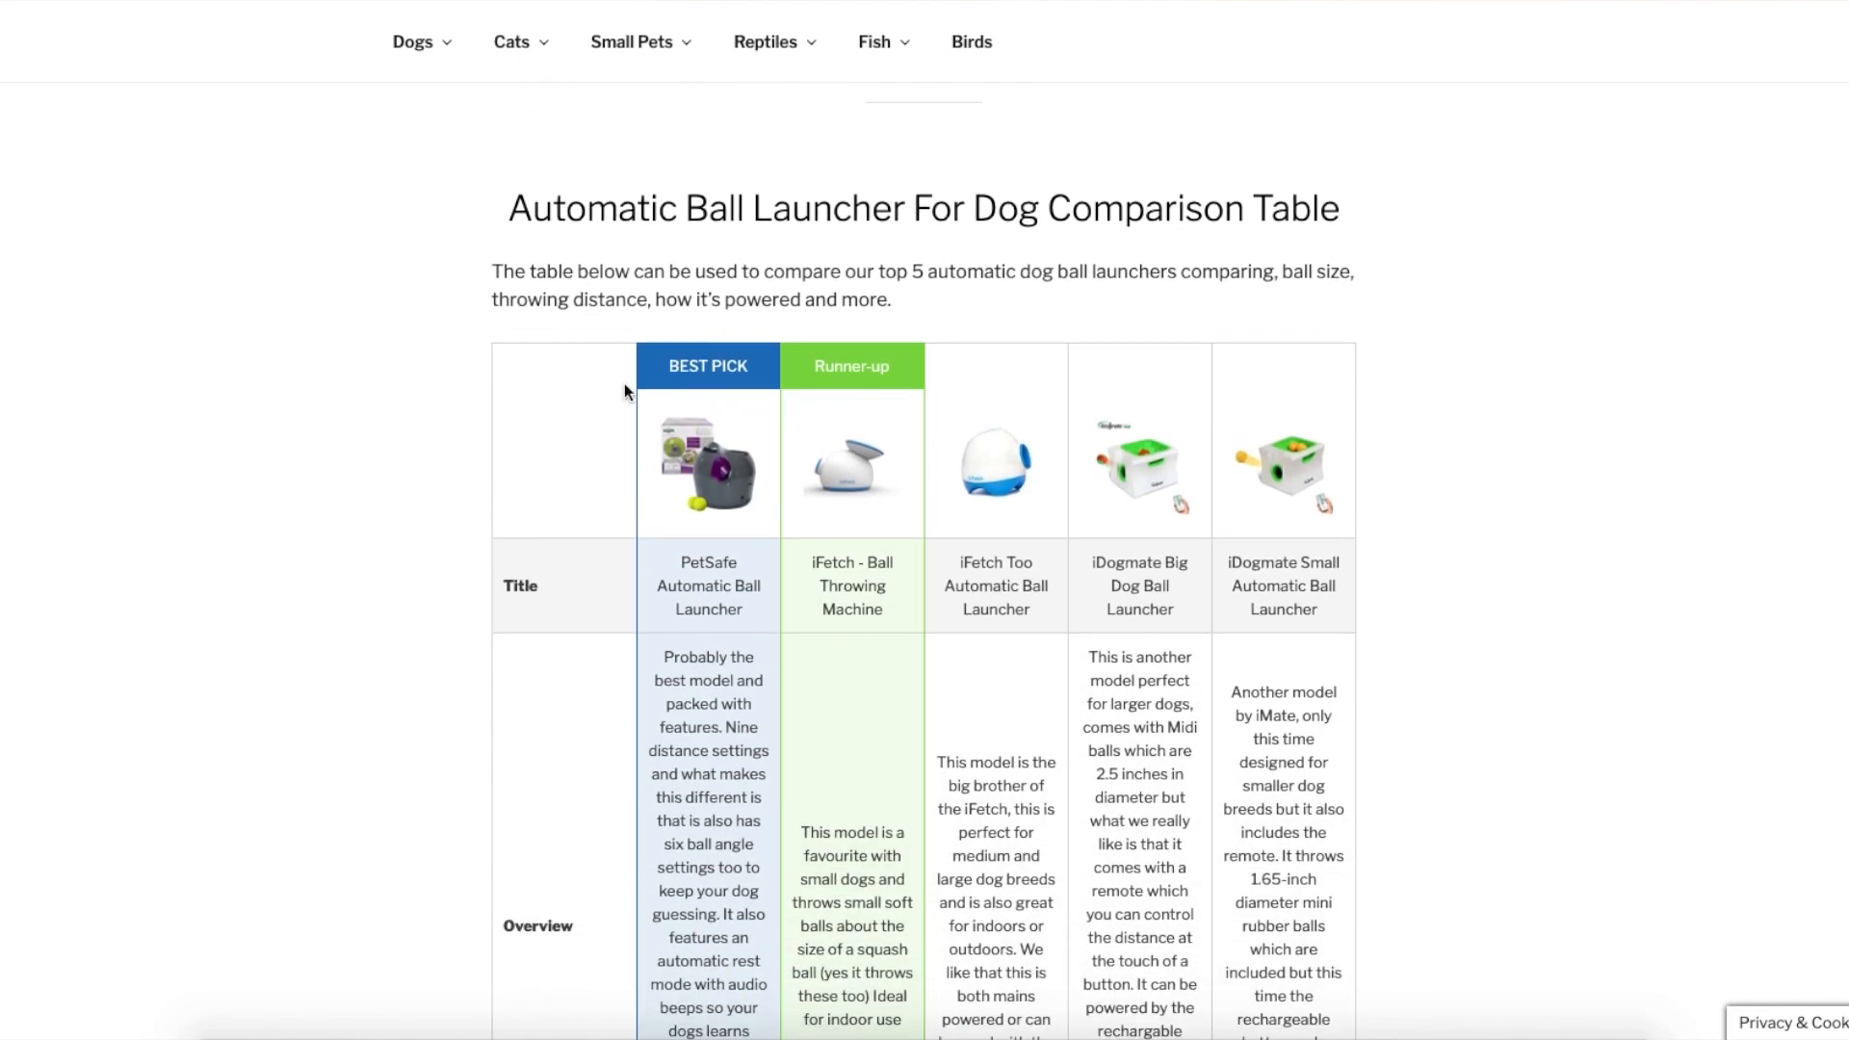
pyautogui.scroll(-1, 839, 594)
pyautogui.scroll(1, 839, 591)
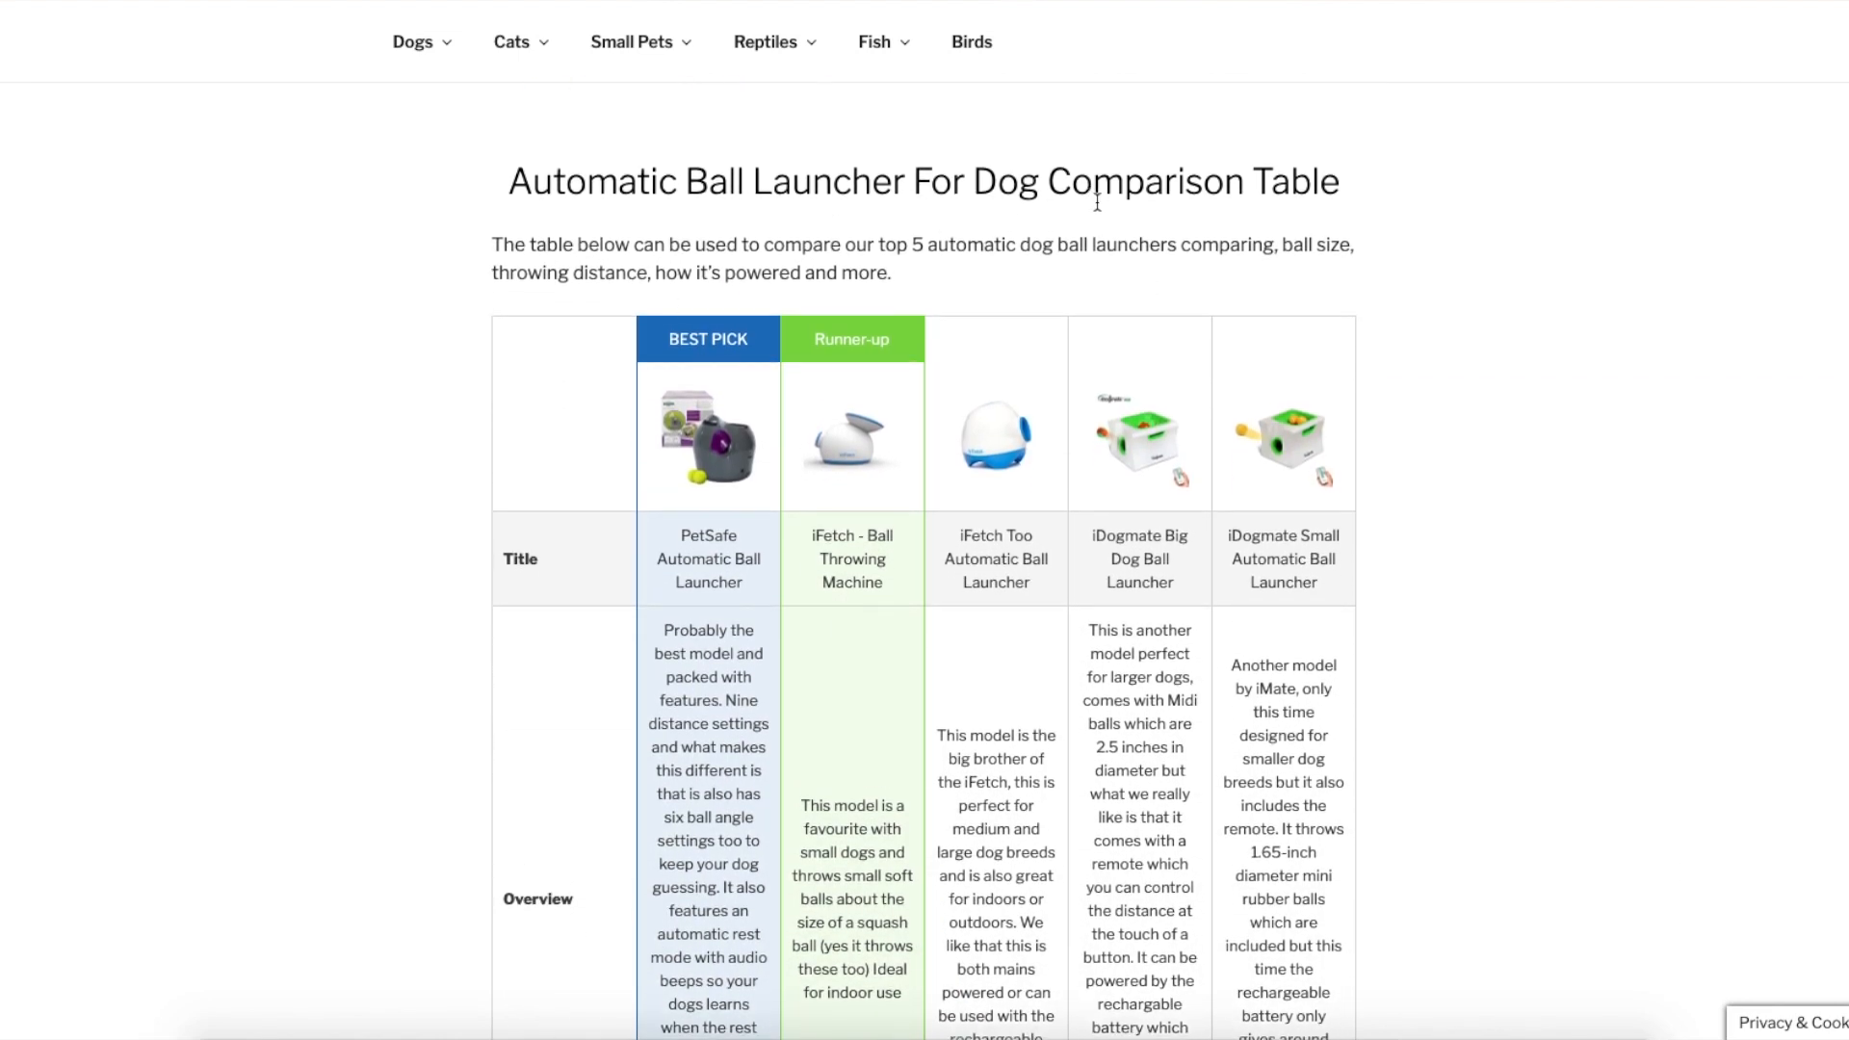
pyautogui.scroll(-4, 973, 680)
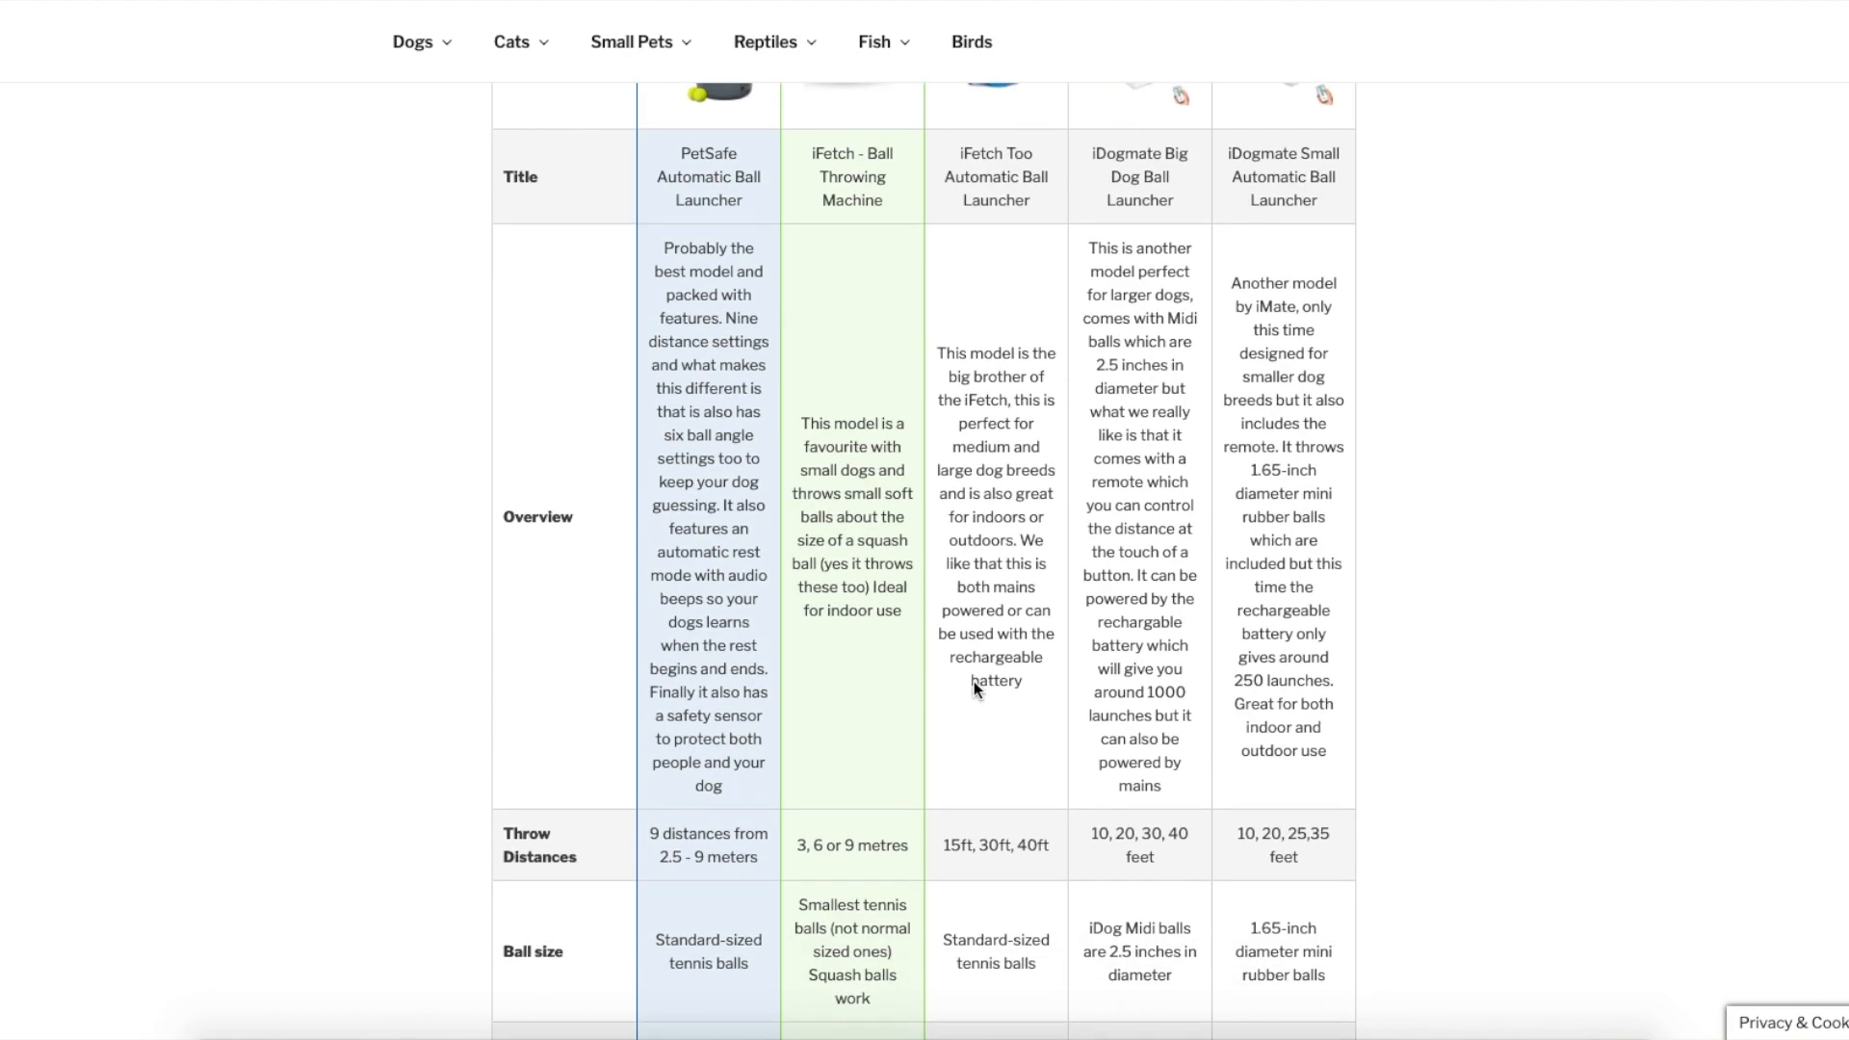
pyautogui.scroll(-3, 805, 611)
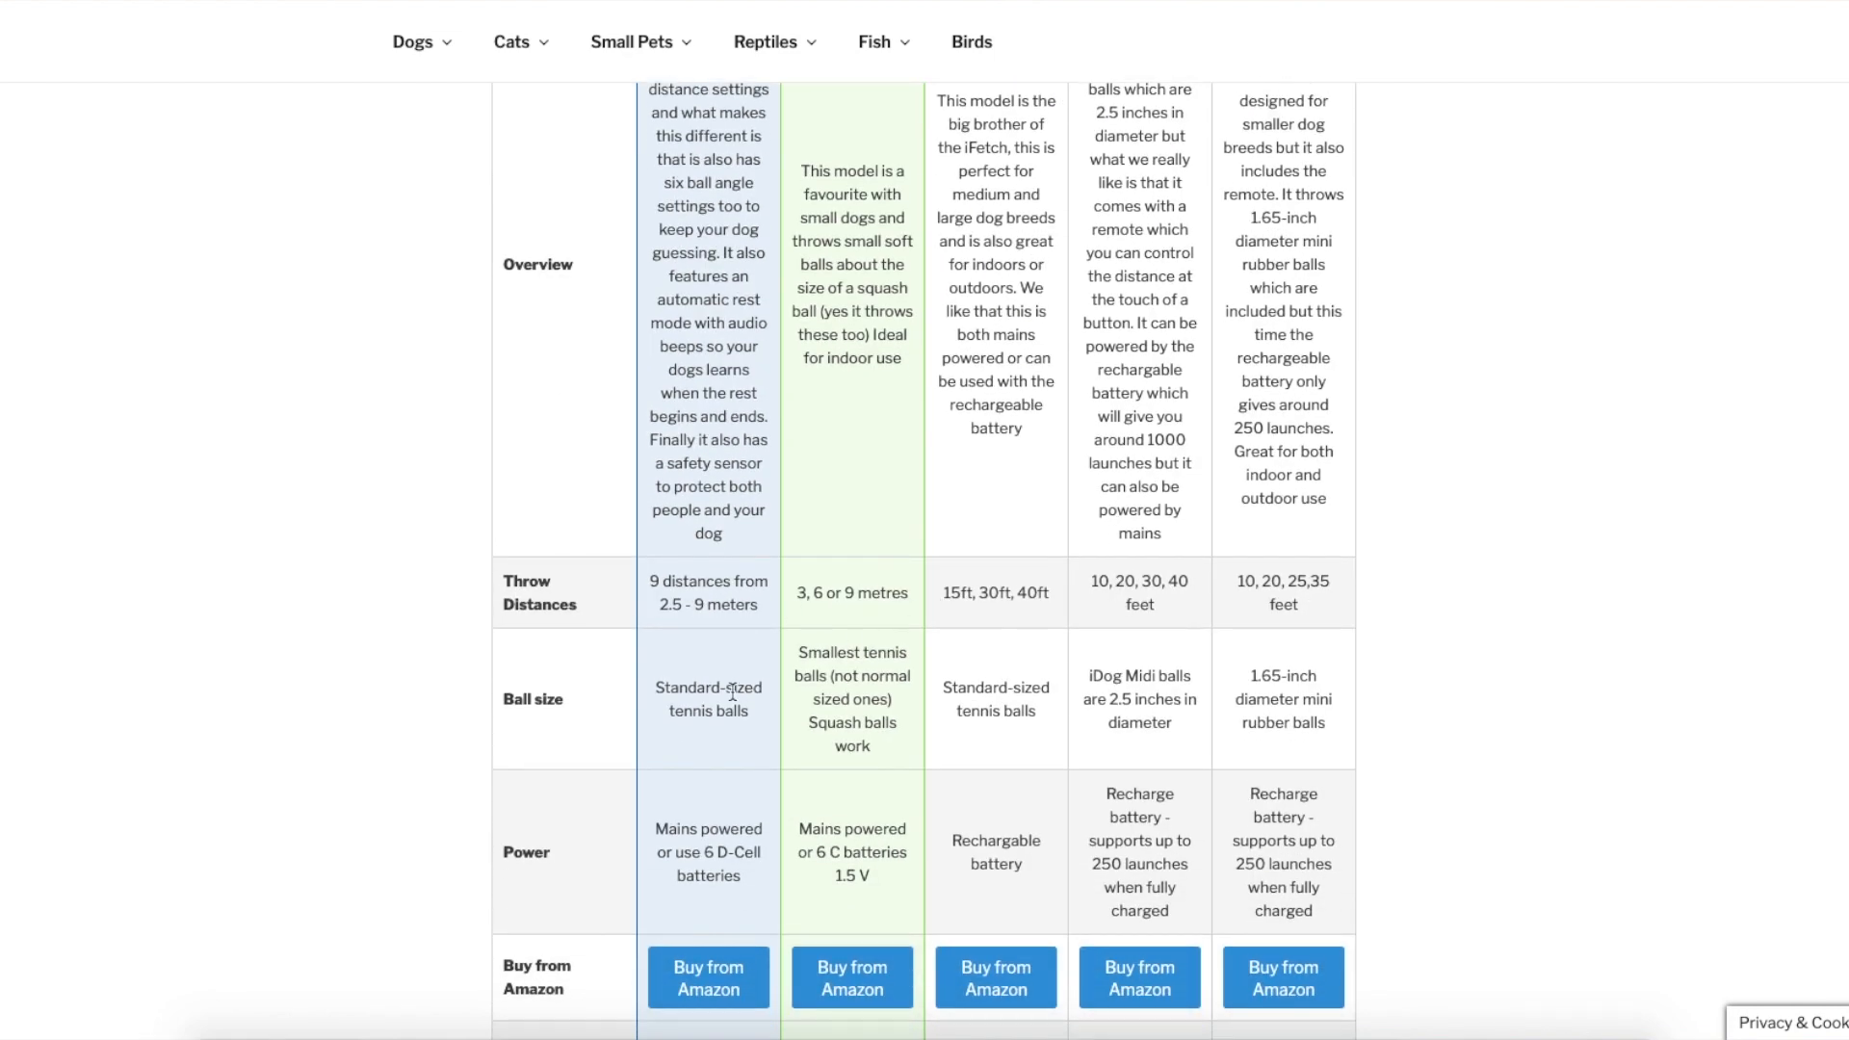
pyautogui.scroll(-4, 899, 724)
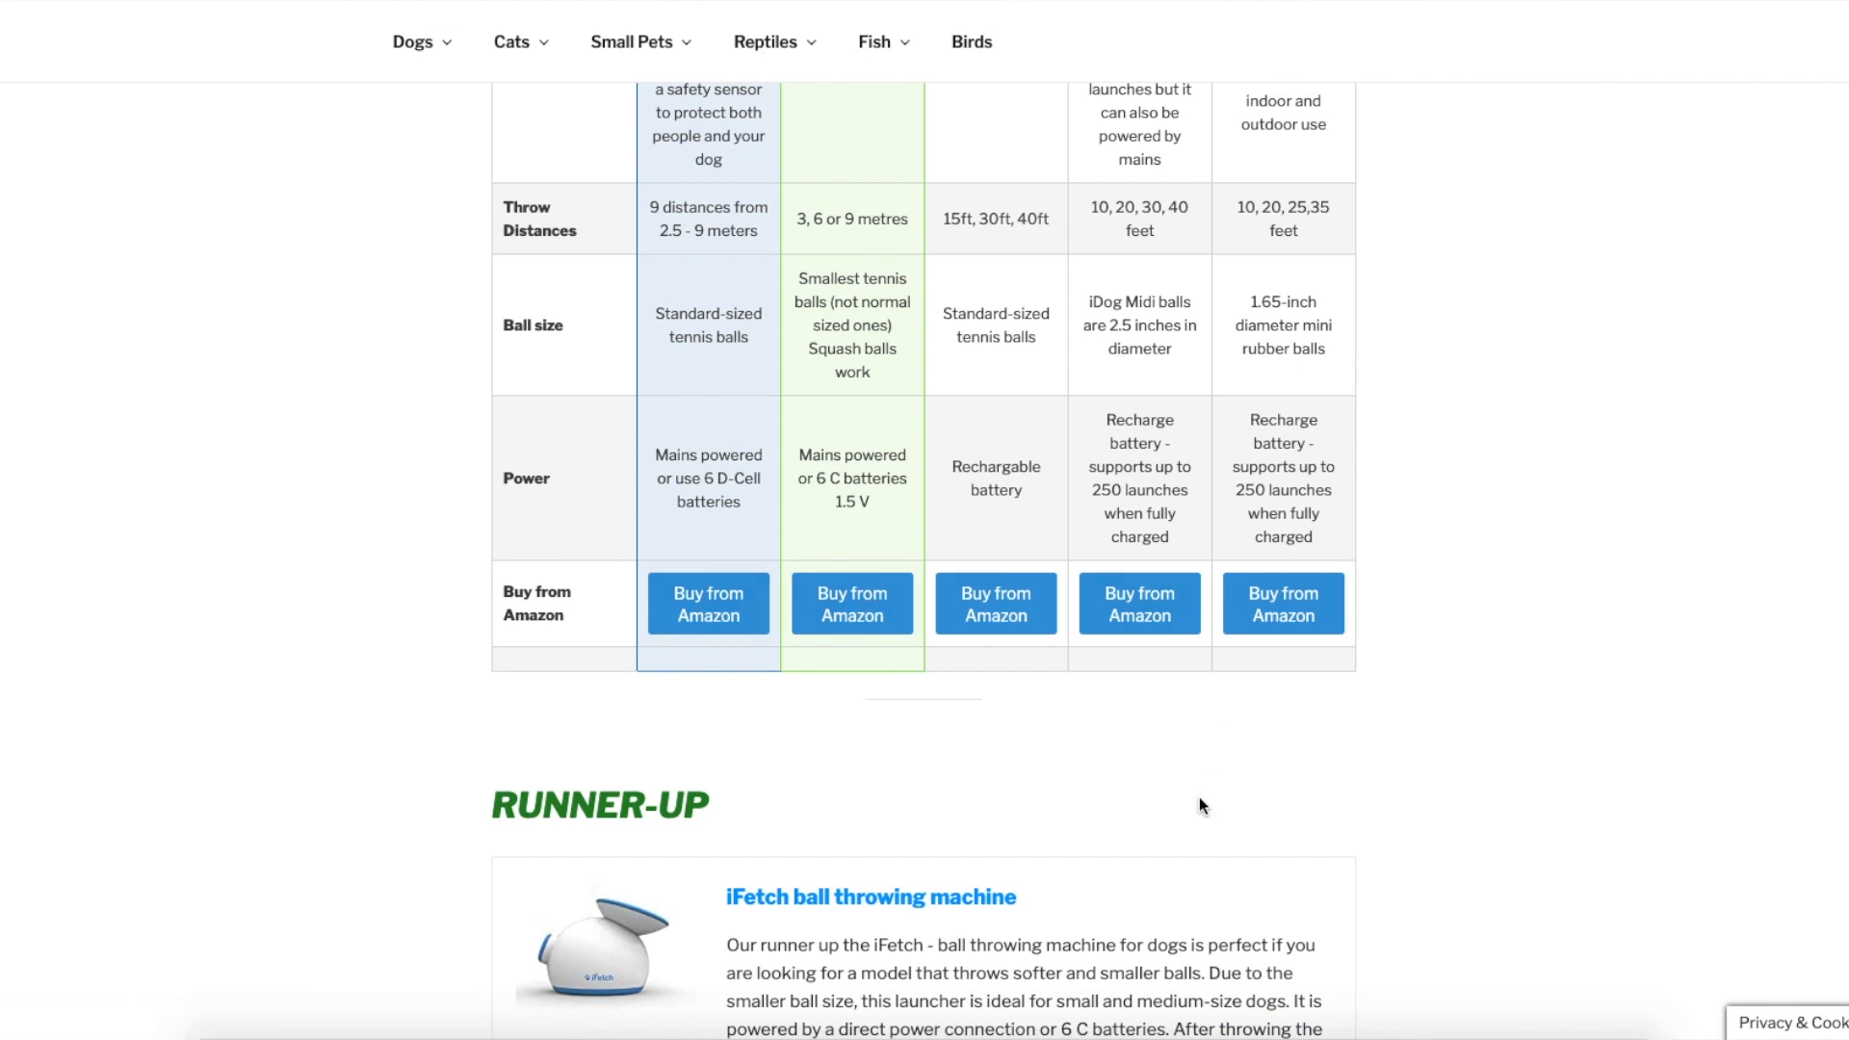
pyautogui.scroll(-10, 1199, 795)
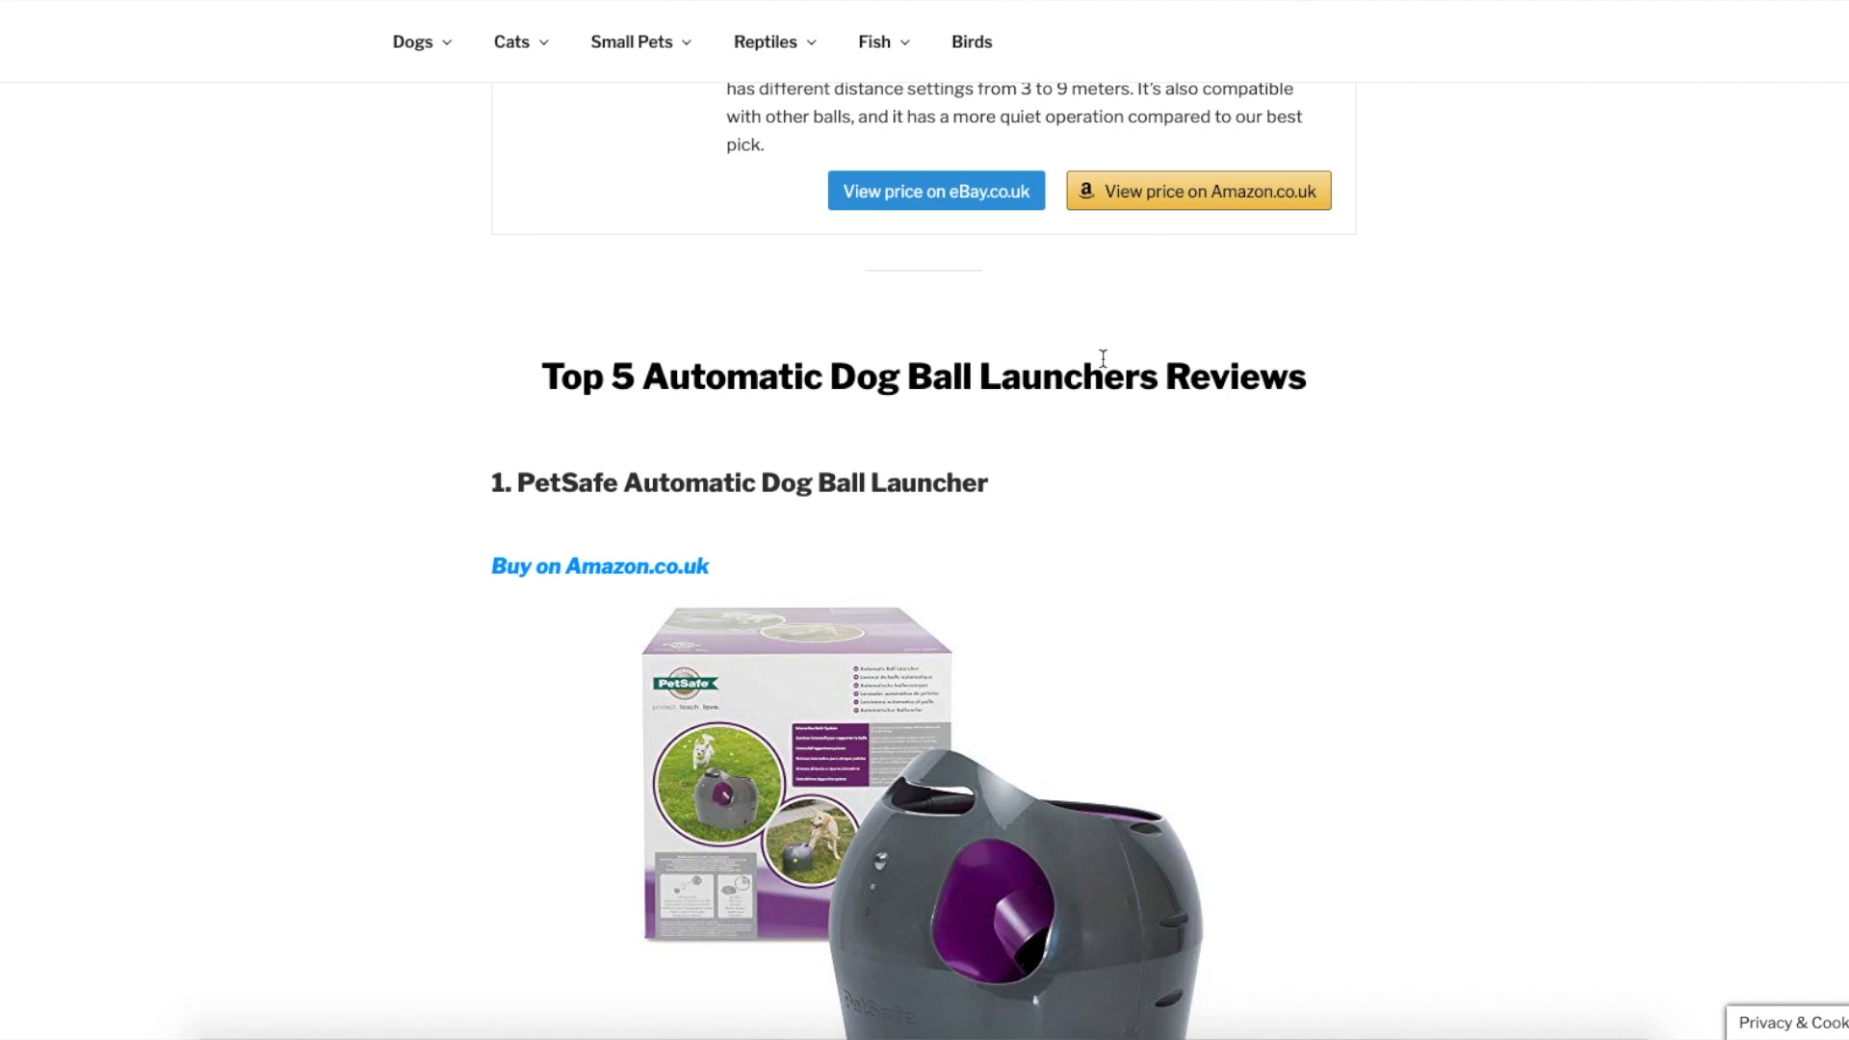
pyautogui.scroll(-2, 1194, 526)
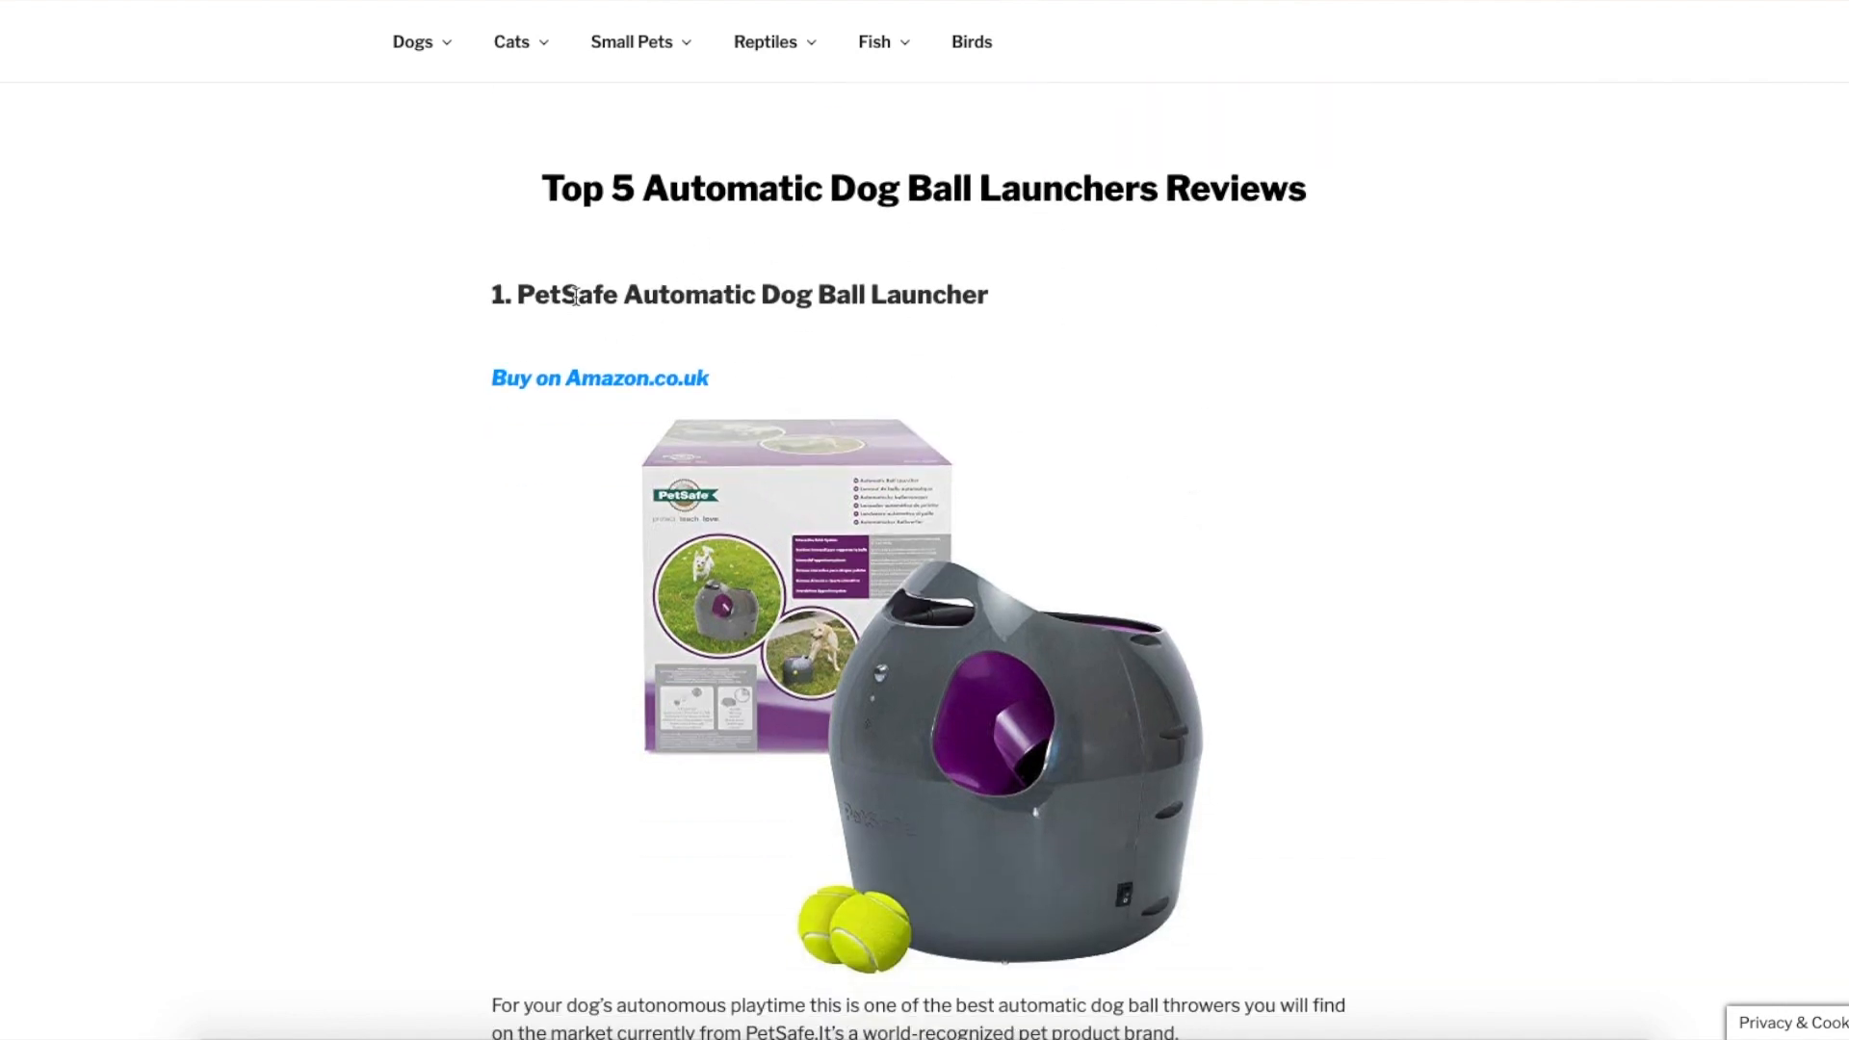
# Check the PetSafe review heading and its Amazon link, the buyer's guide sections and the conclusion in the preview
pyautogui.moveTo(575, 296); pyautogui.dragTo(939, 295)
pyautogui.moveTo(745, 395); pyautogui.dragTo(517, 379)
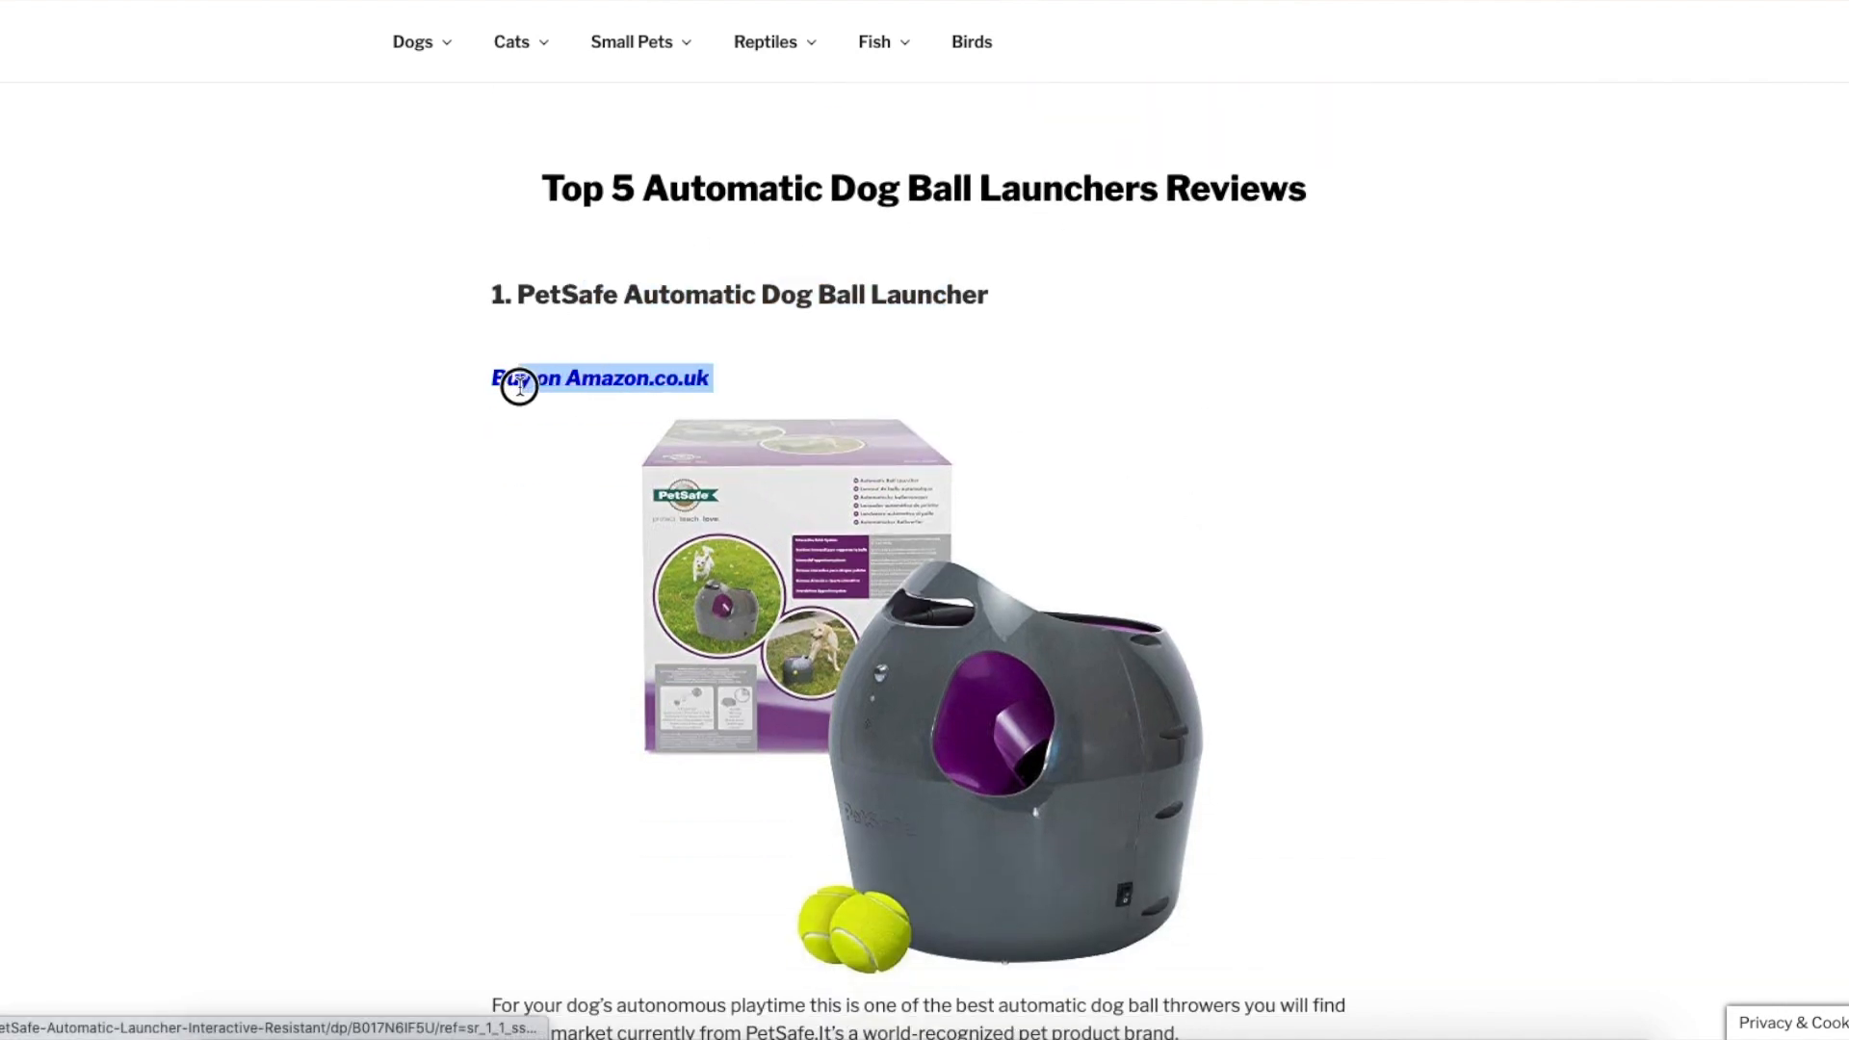
pyautogui.scroll(-1, 622, 385)
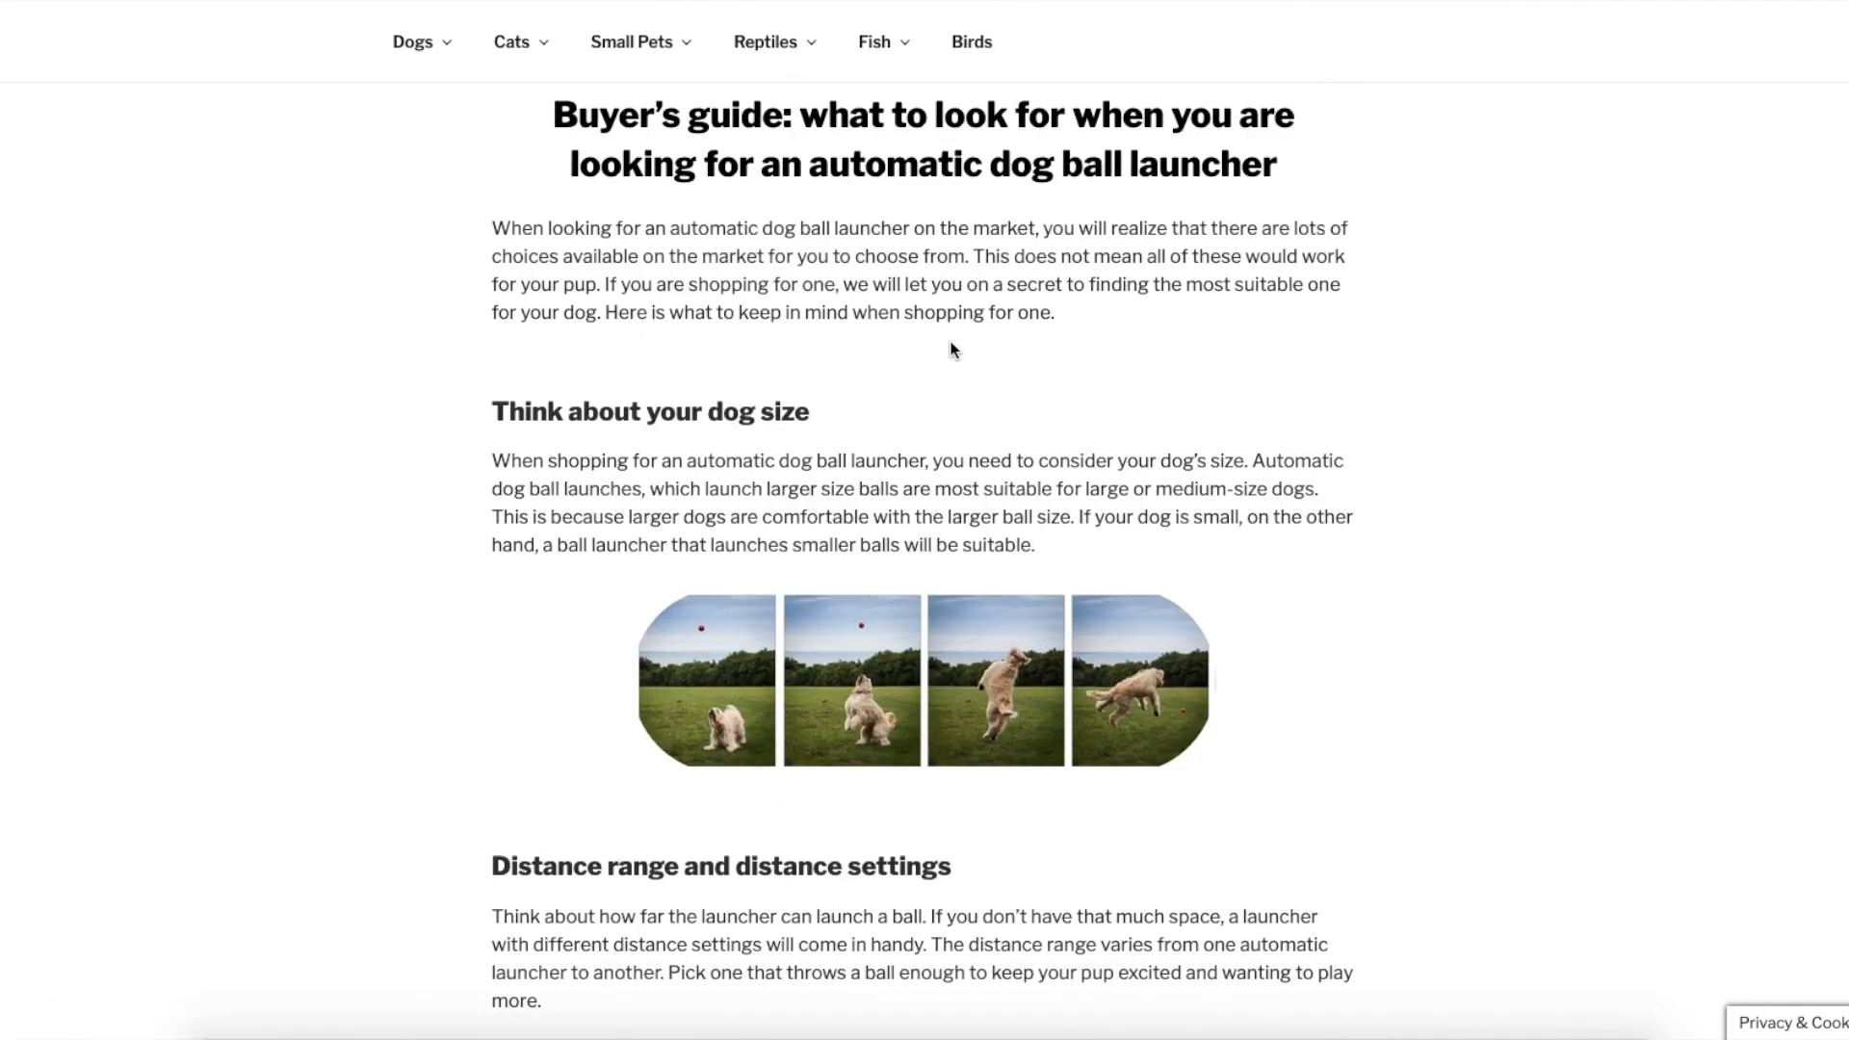
pyautogui.scroll(-3, 951, 350)
pyautogui.scroll(-12, 951, 350)
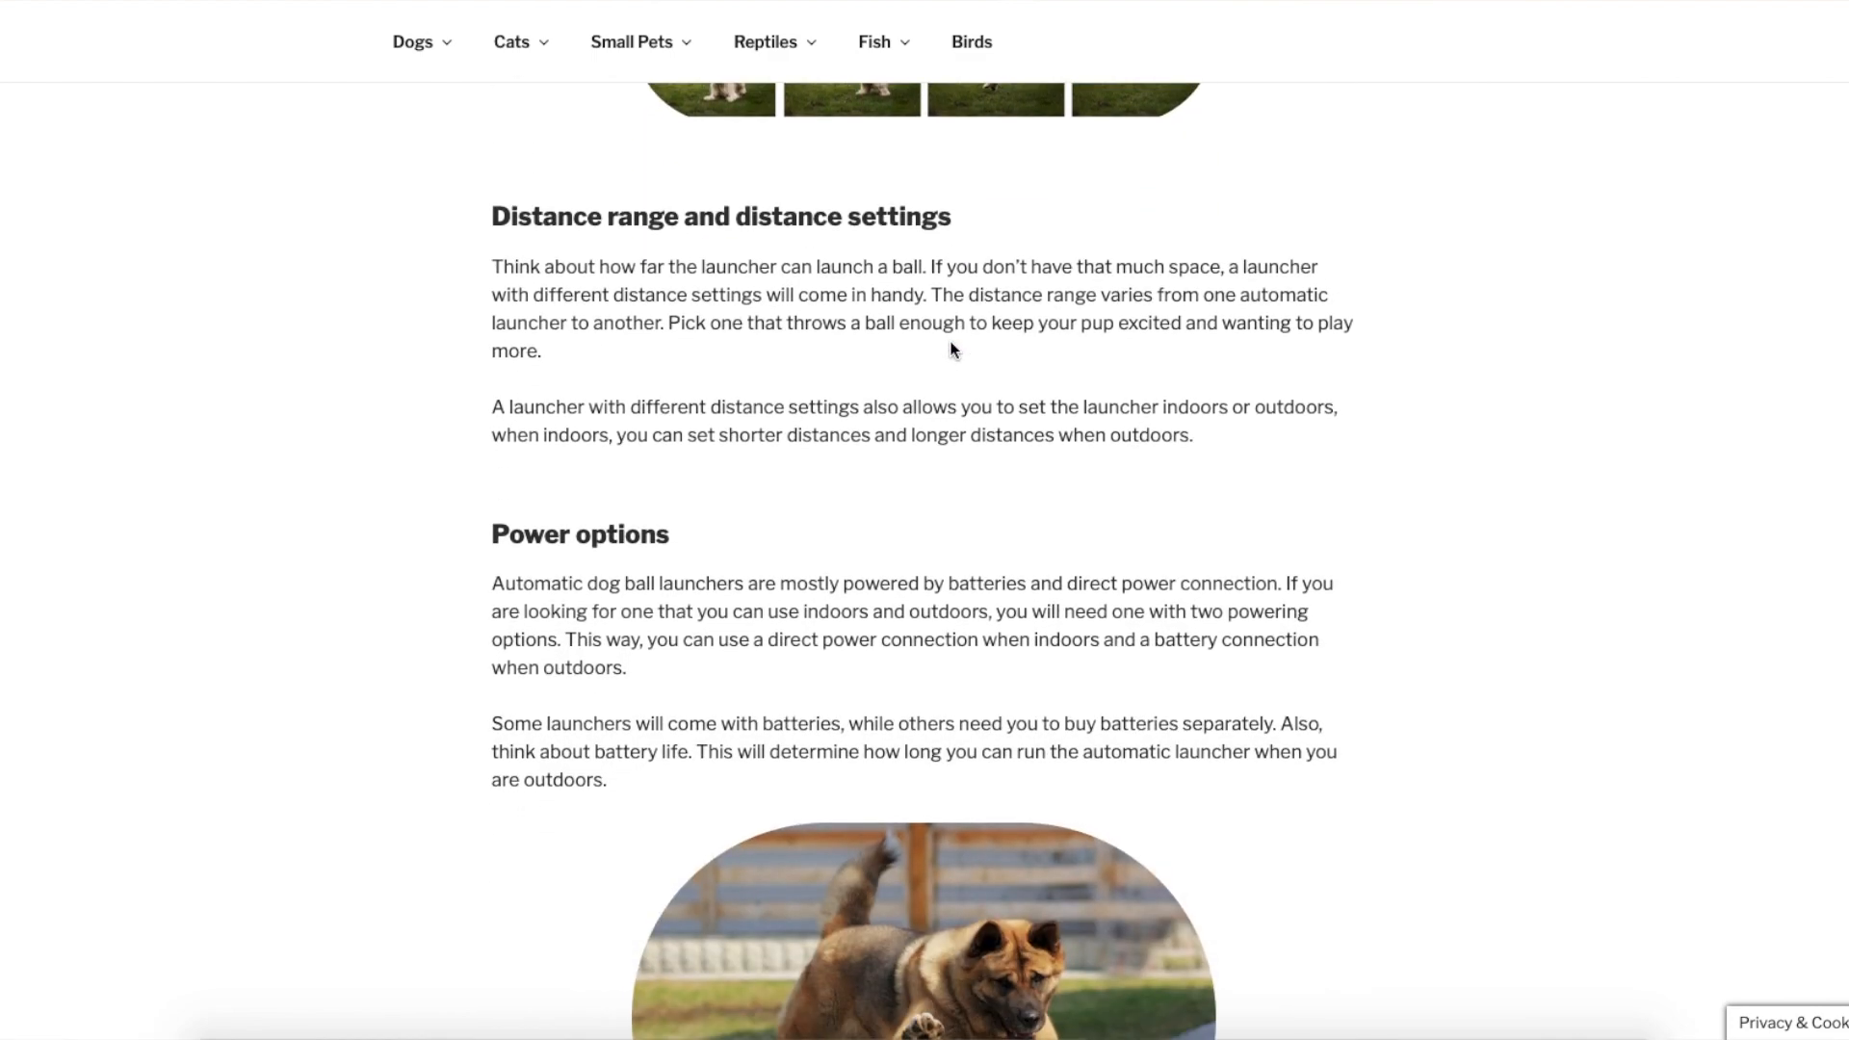
pyautogui.scroll(1, 953, 350)
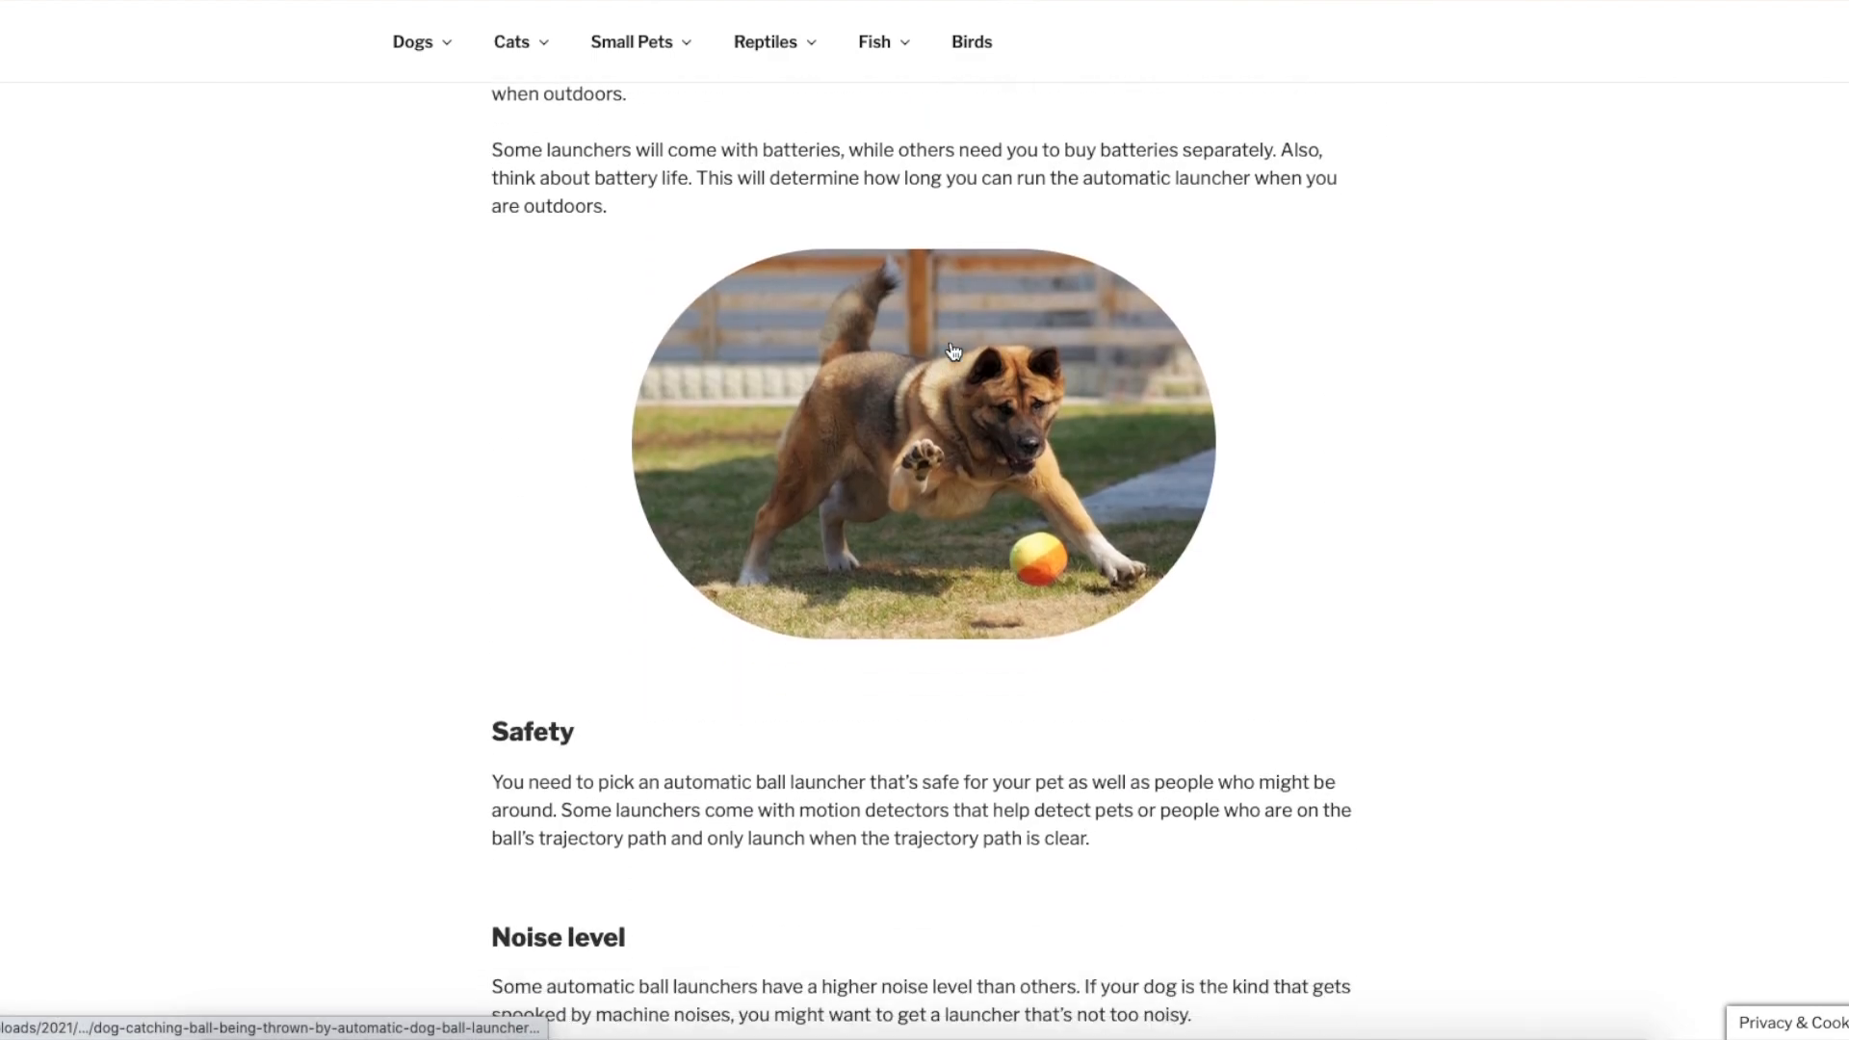
pyautogui.scroll(-10, 952, 350)
pyautogui.scroll(-2, 951, 349)
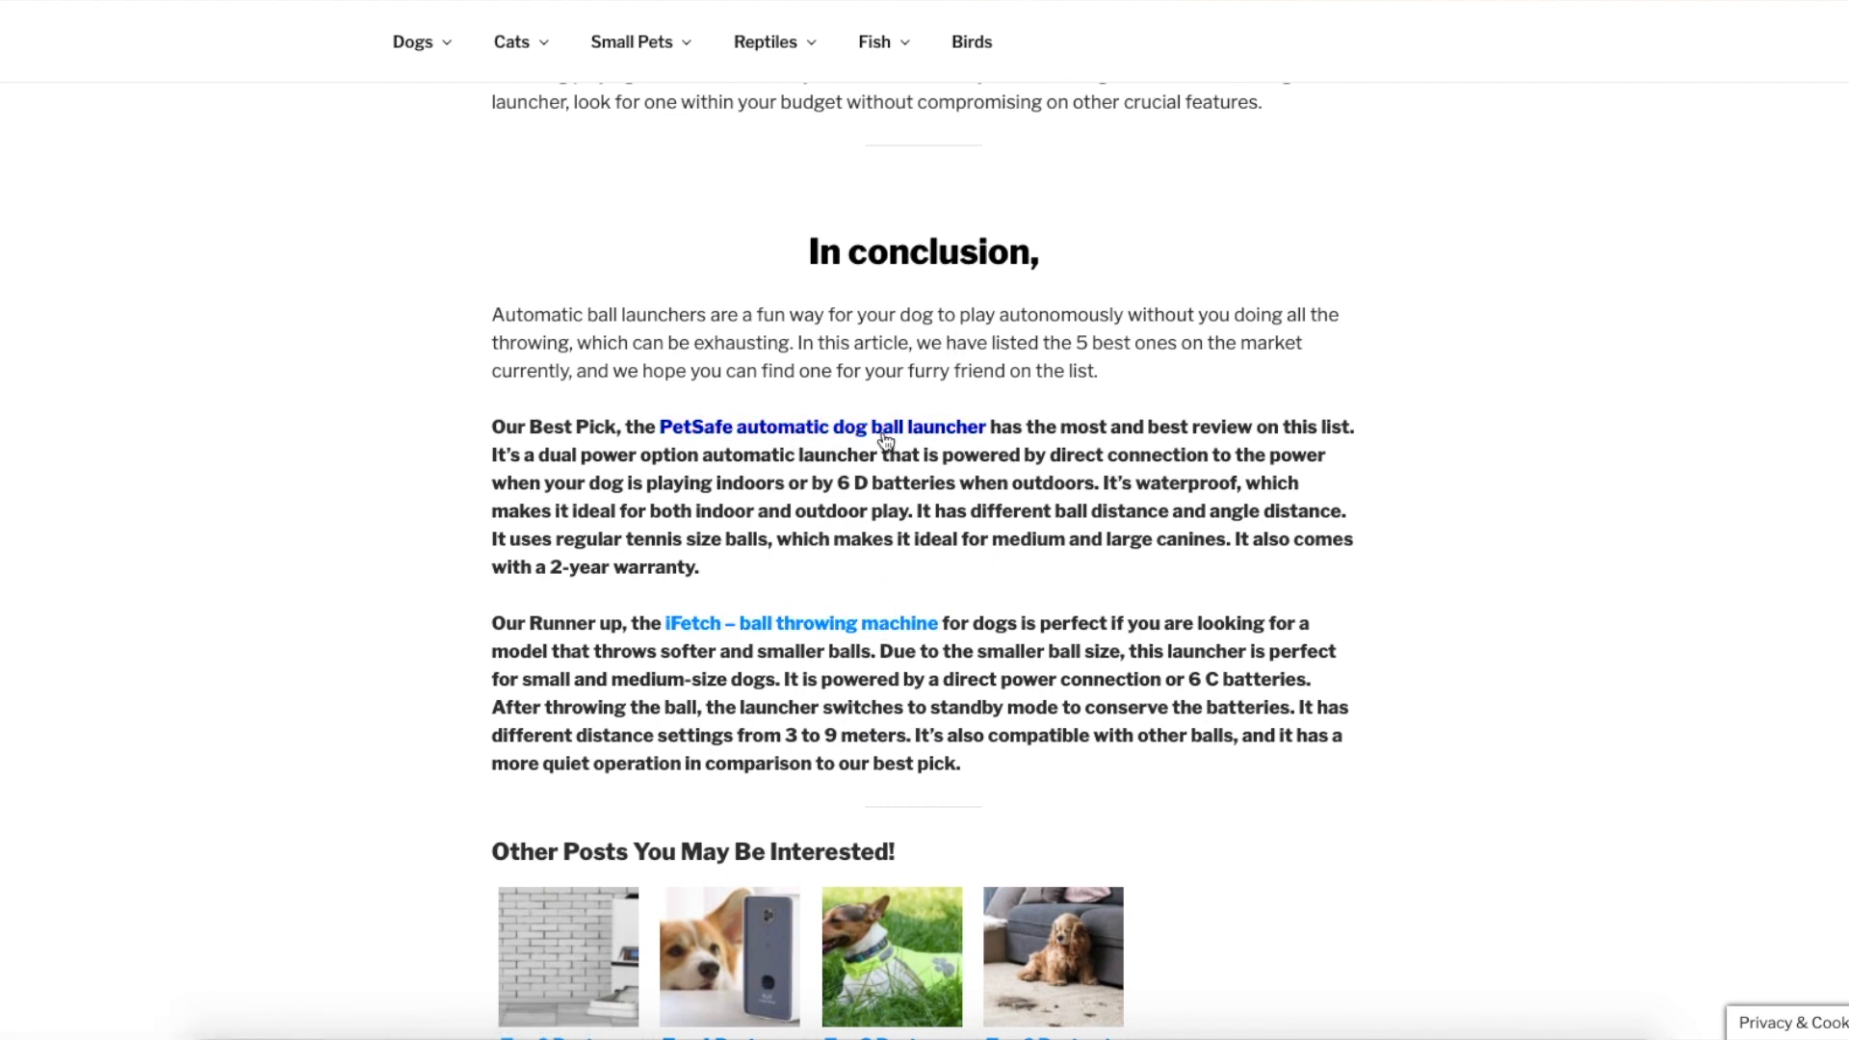
# Go back through the product reviews to the affiliate disclosure, introduction and bold best pick paragraph in the preview
pyautogui.scroll(20, 877, 637)
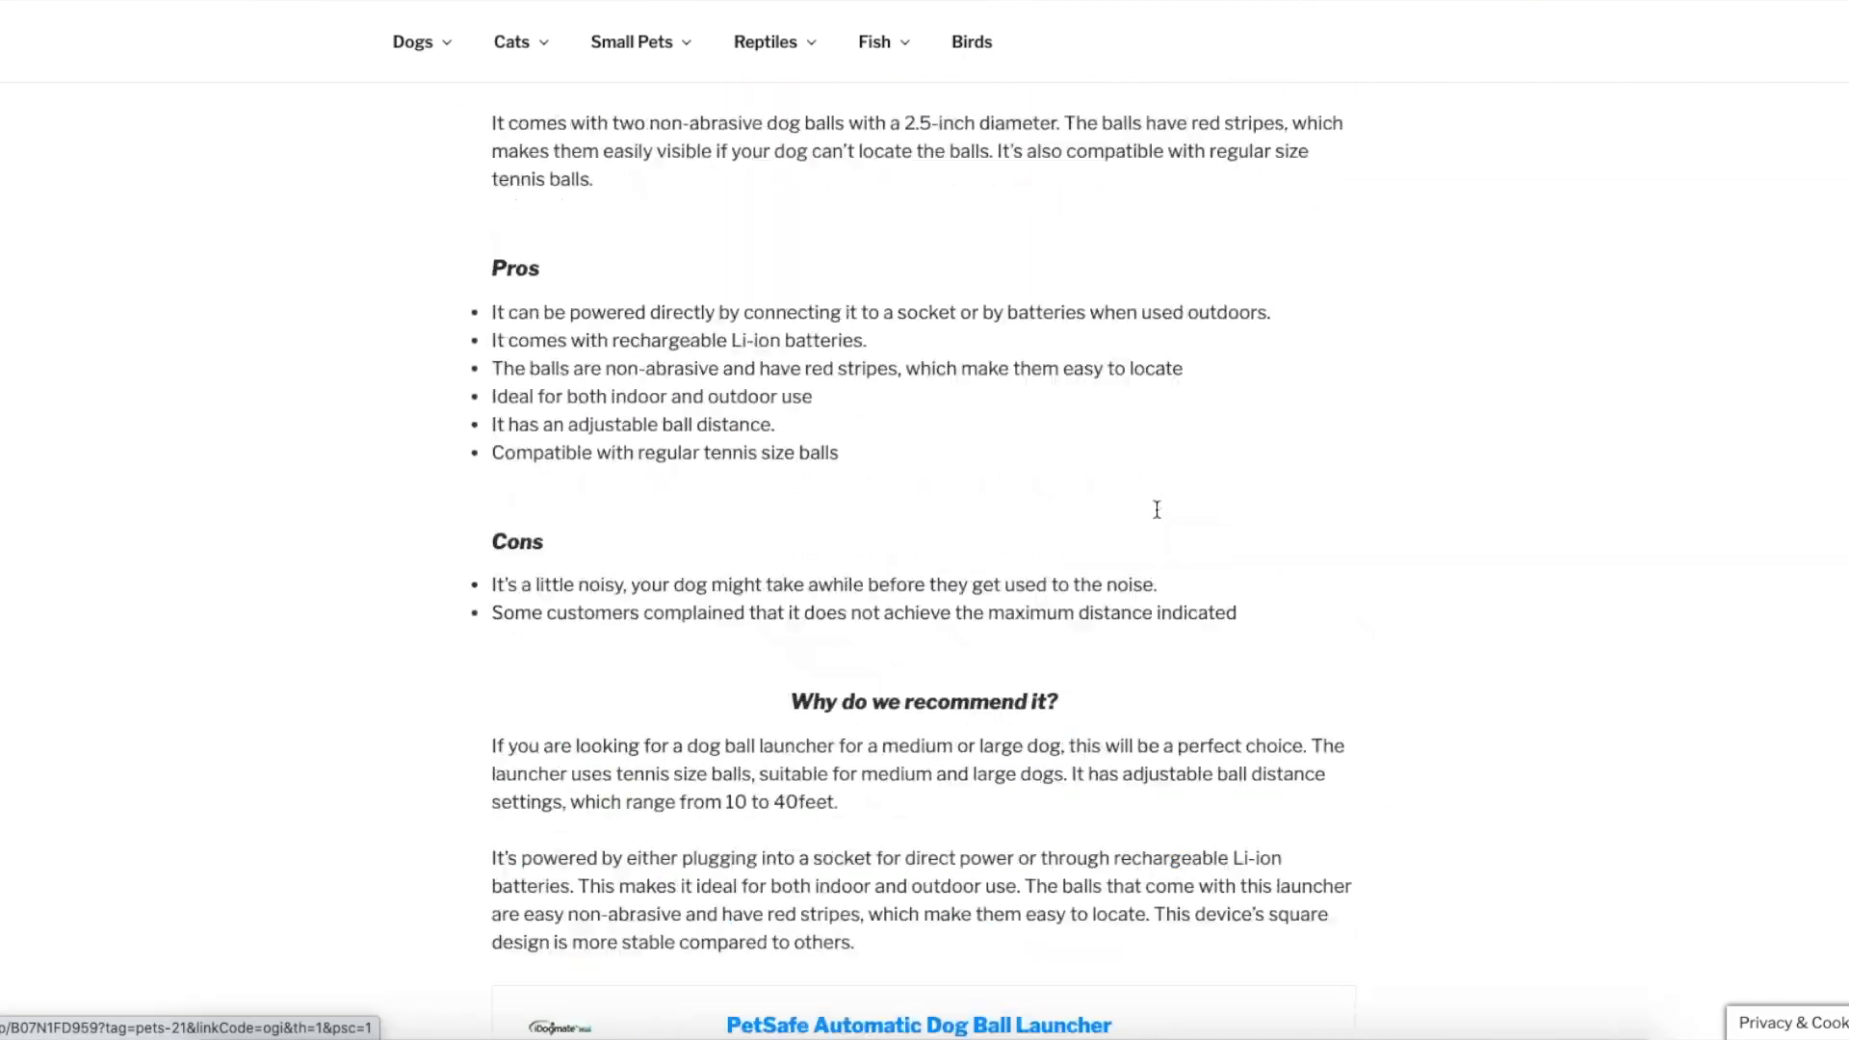
pyautogui.scroll(20, 1158, 517)
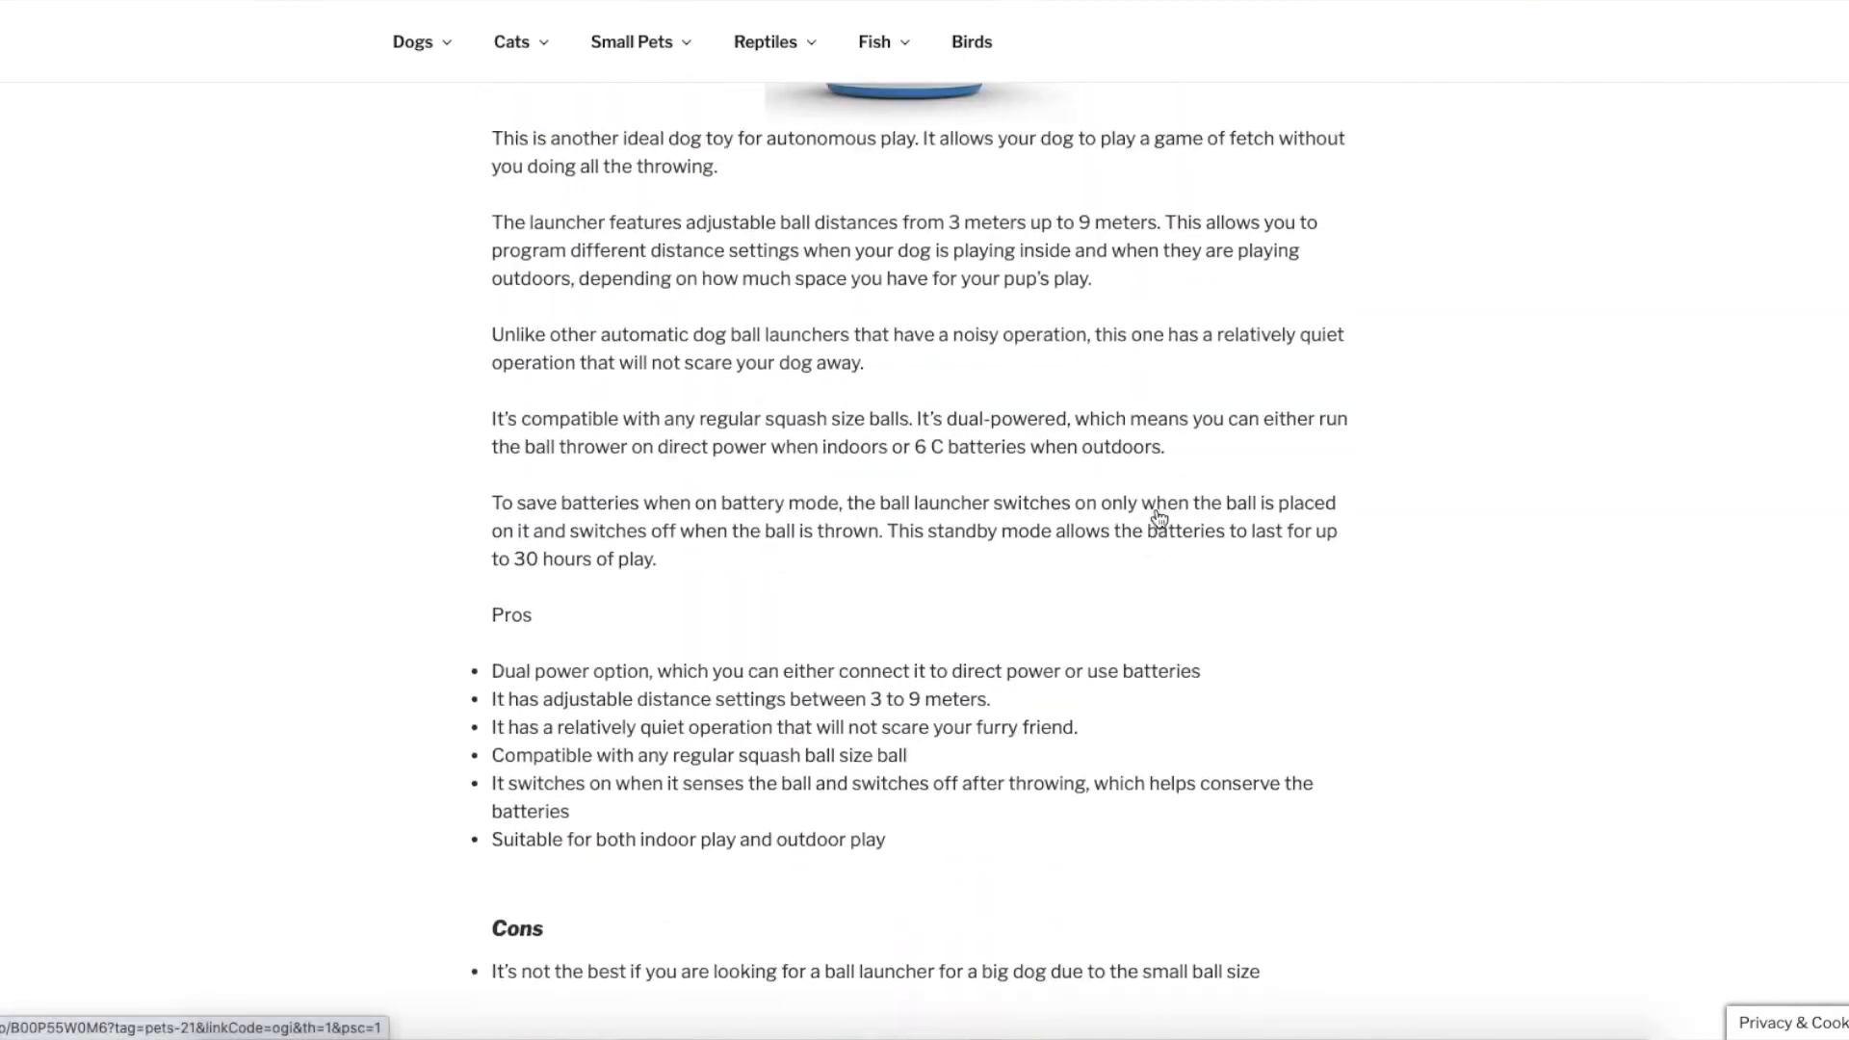
pyautogui.scroll(20, 1155, 517)
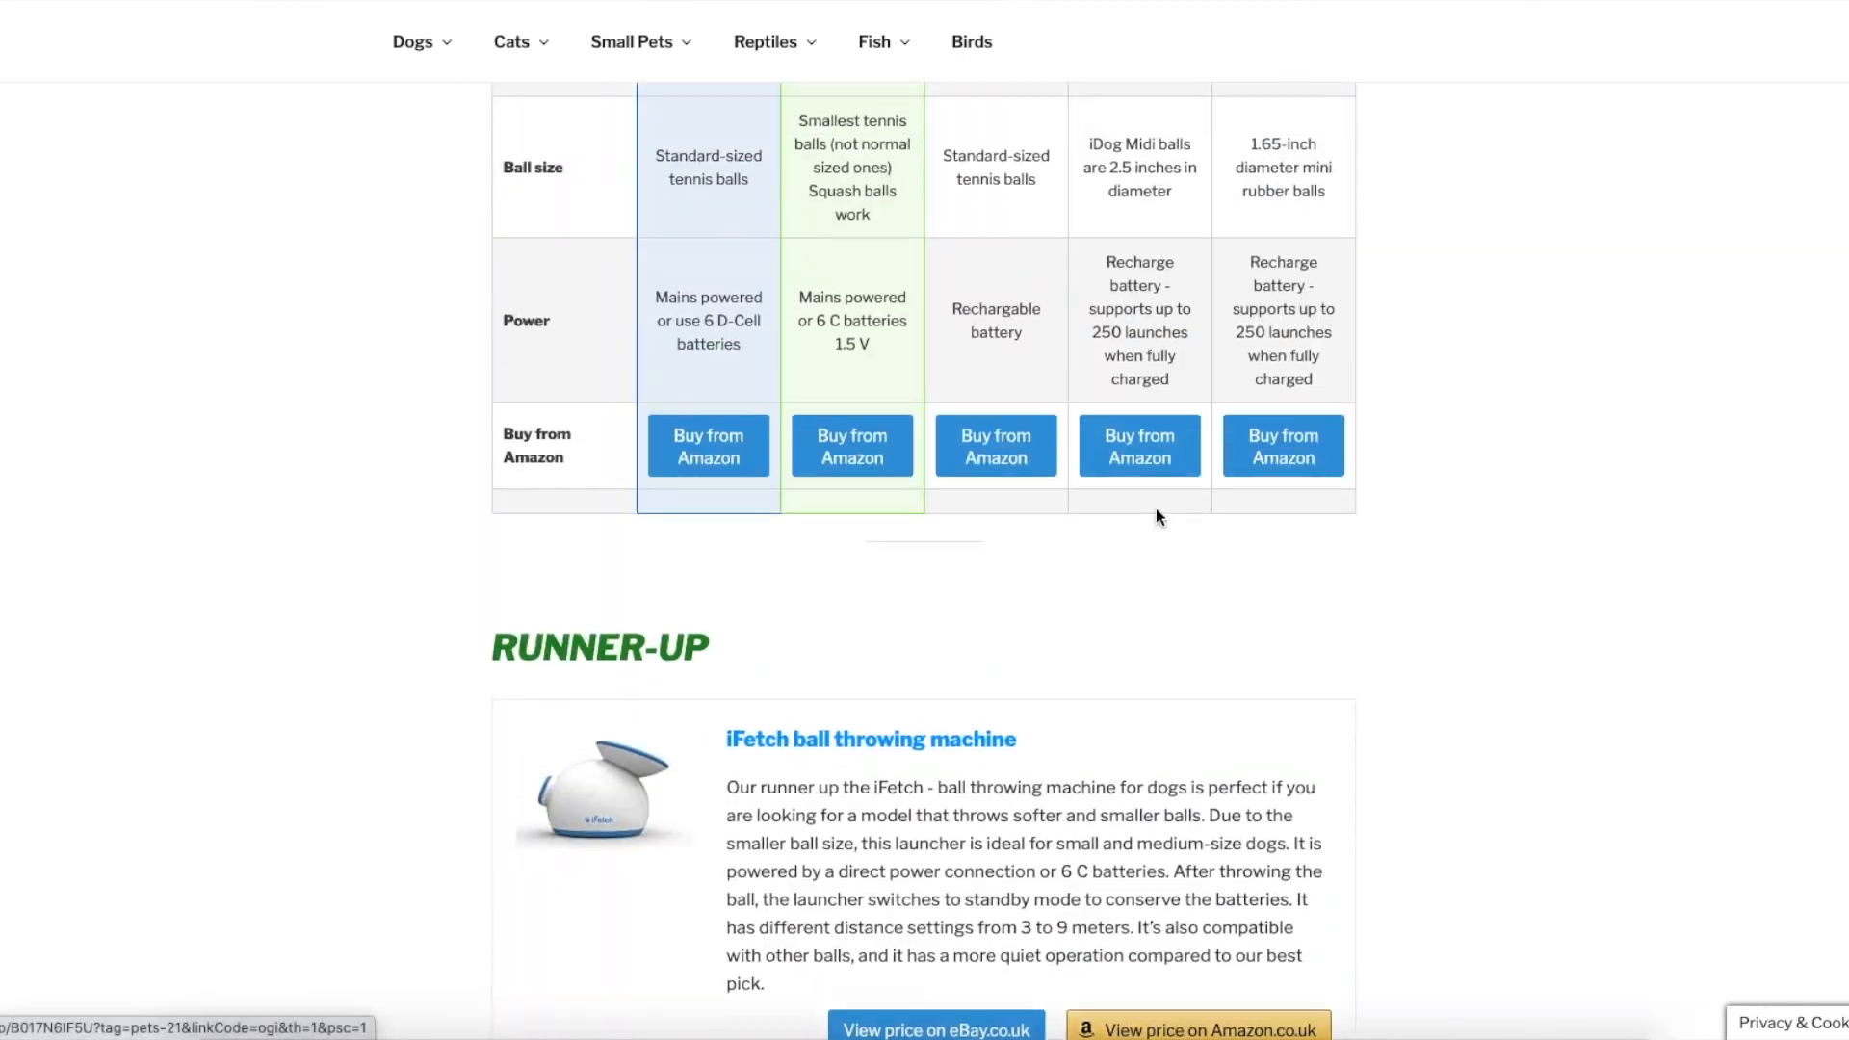
pyautogui.scroll(12, 1156, 509)
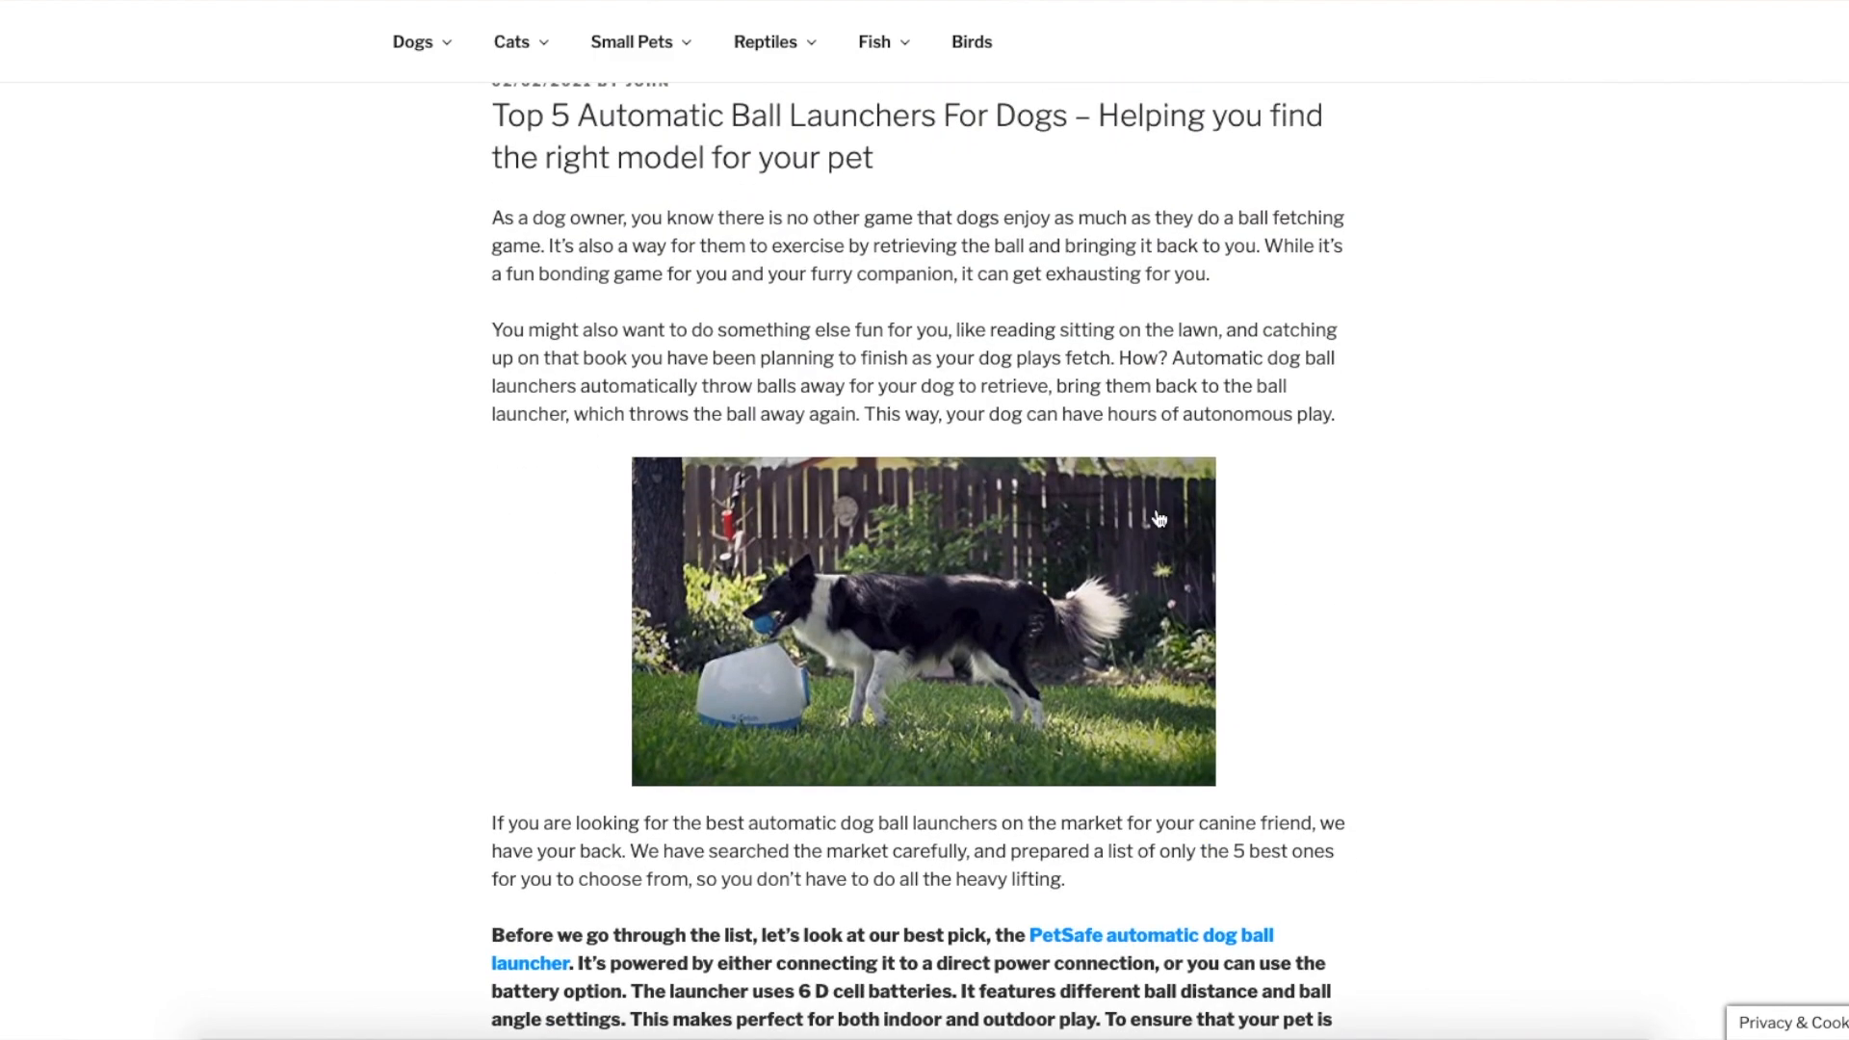
pyautogui.scroll(-2, 920, 528)
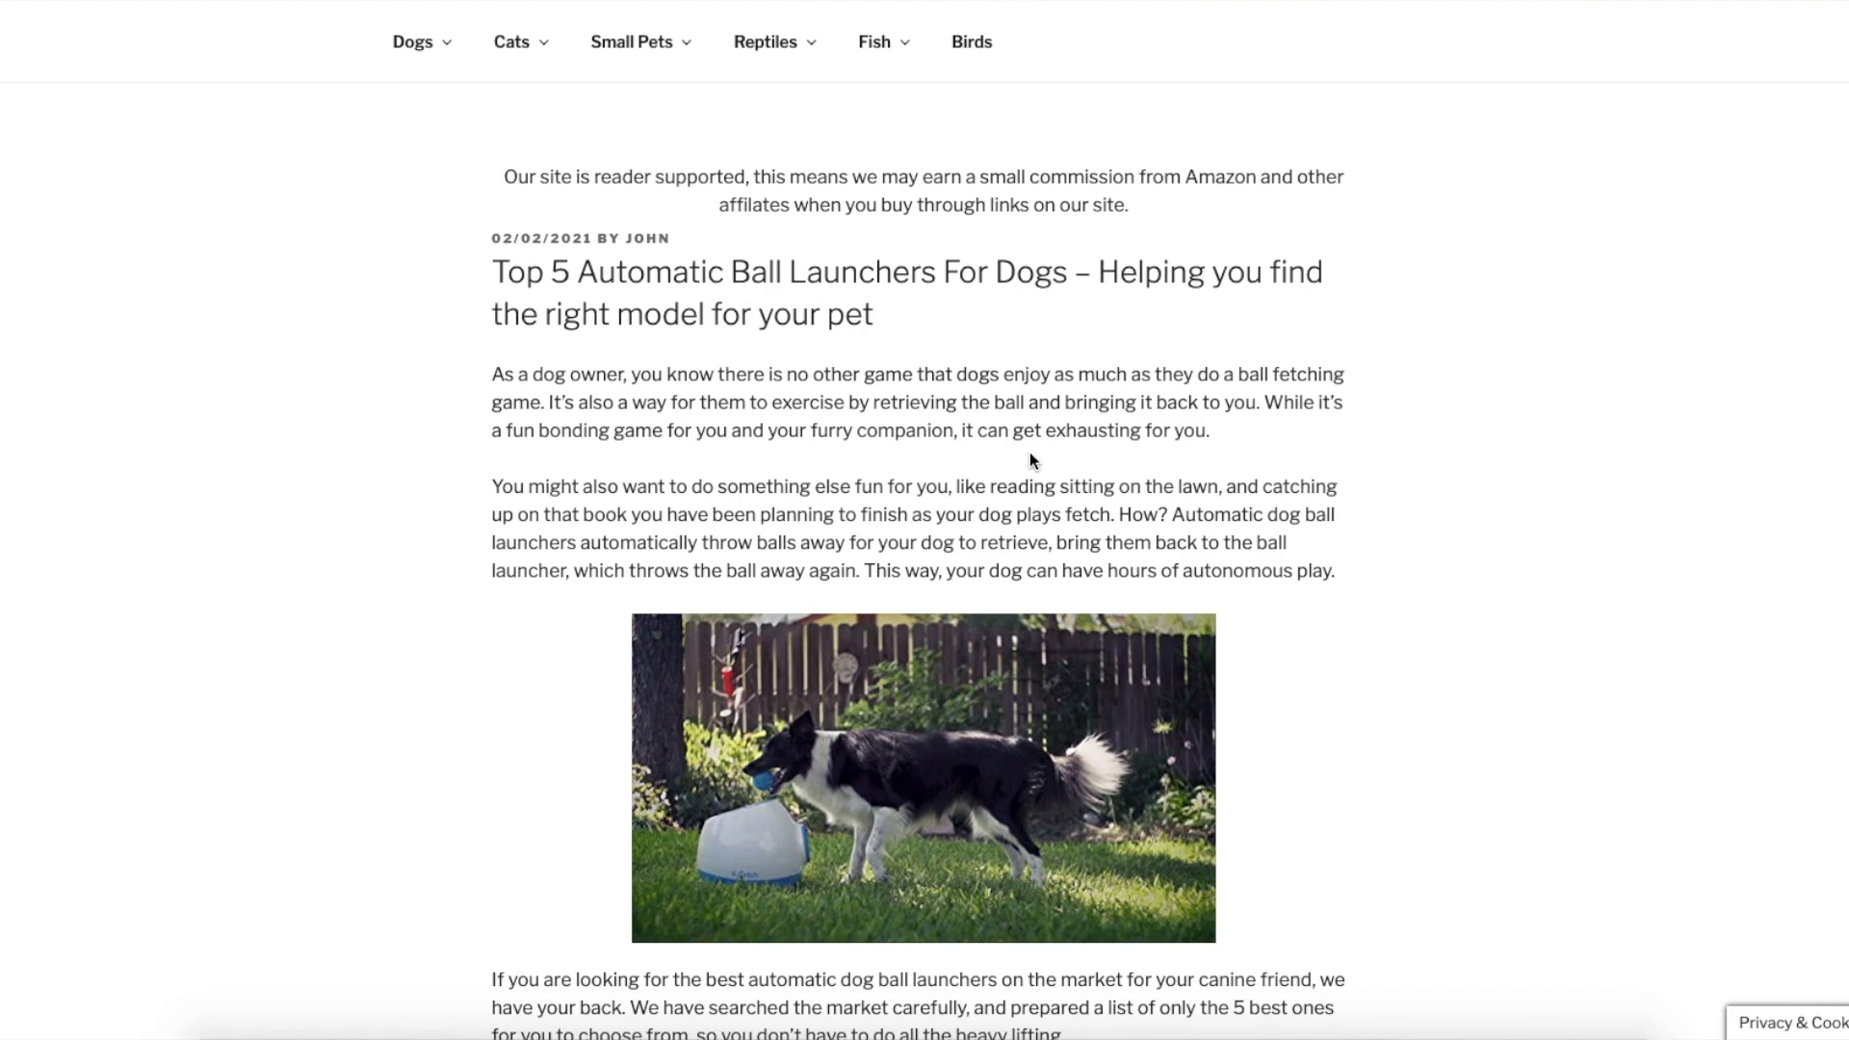
pyautogui.scroll(-4, 1093, 633)
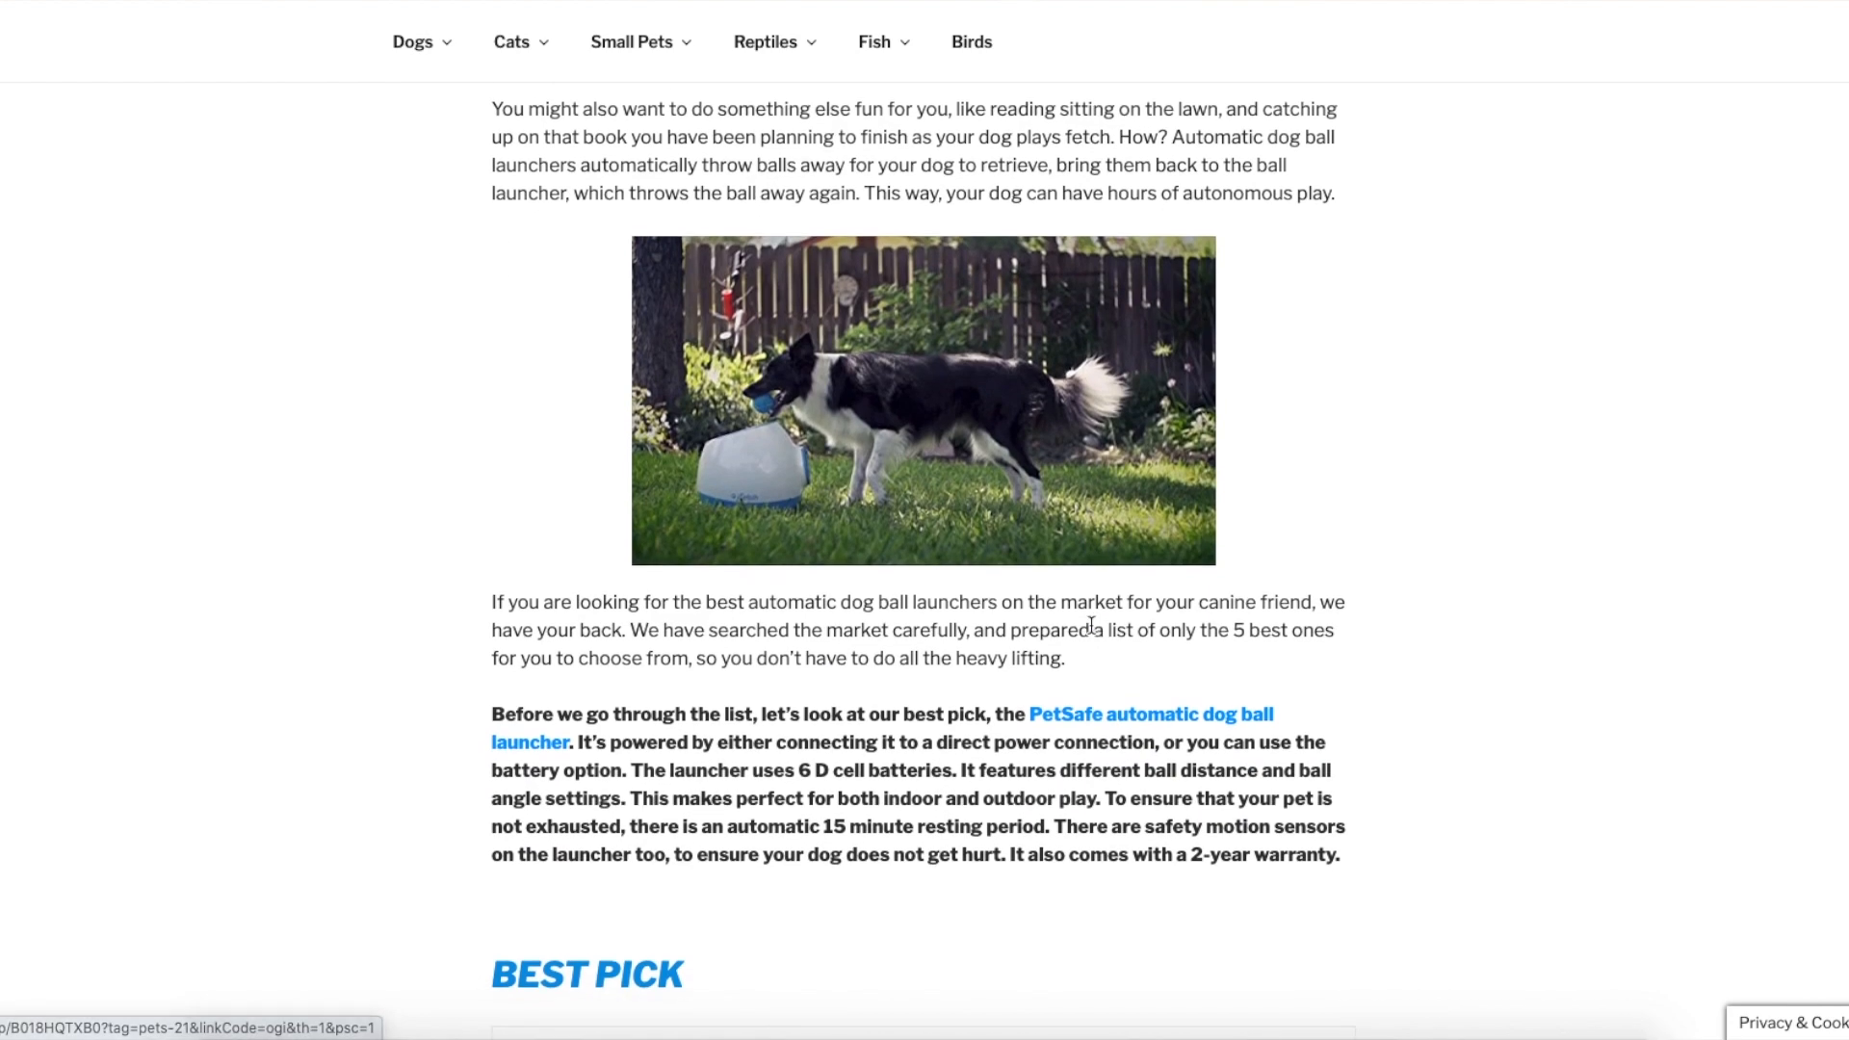
# Examine the best pick box text and the comparison table's product columns in the preview
pyautogui.scroll(-9, 1093, 633)
pyautogui.moveTo(495, 147); pyautogui.dragTo(991, 445)
pyautogui.scroll(-5, 971, 399)
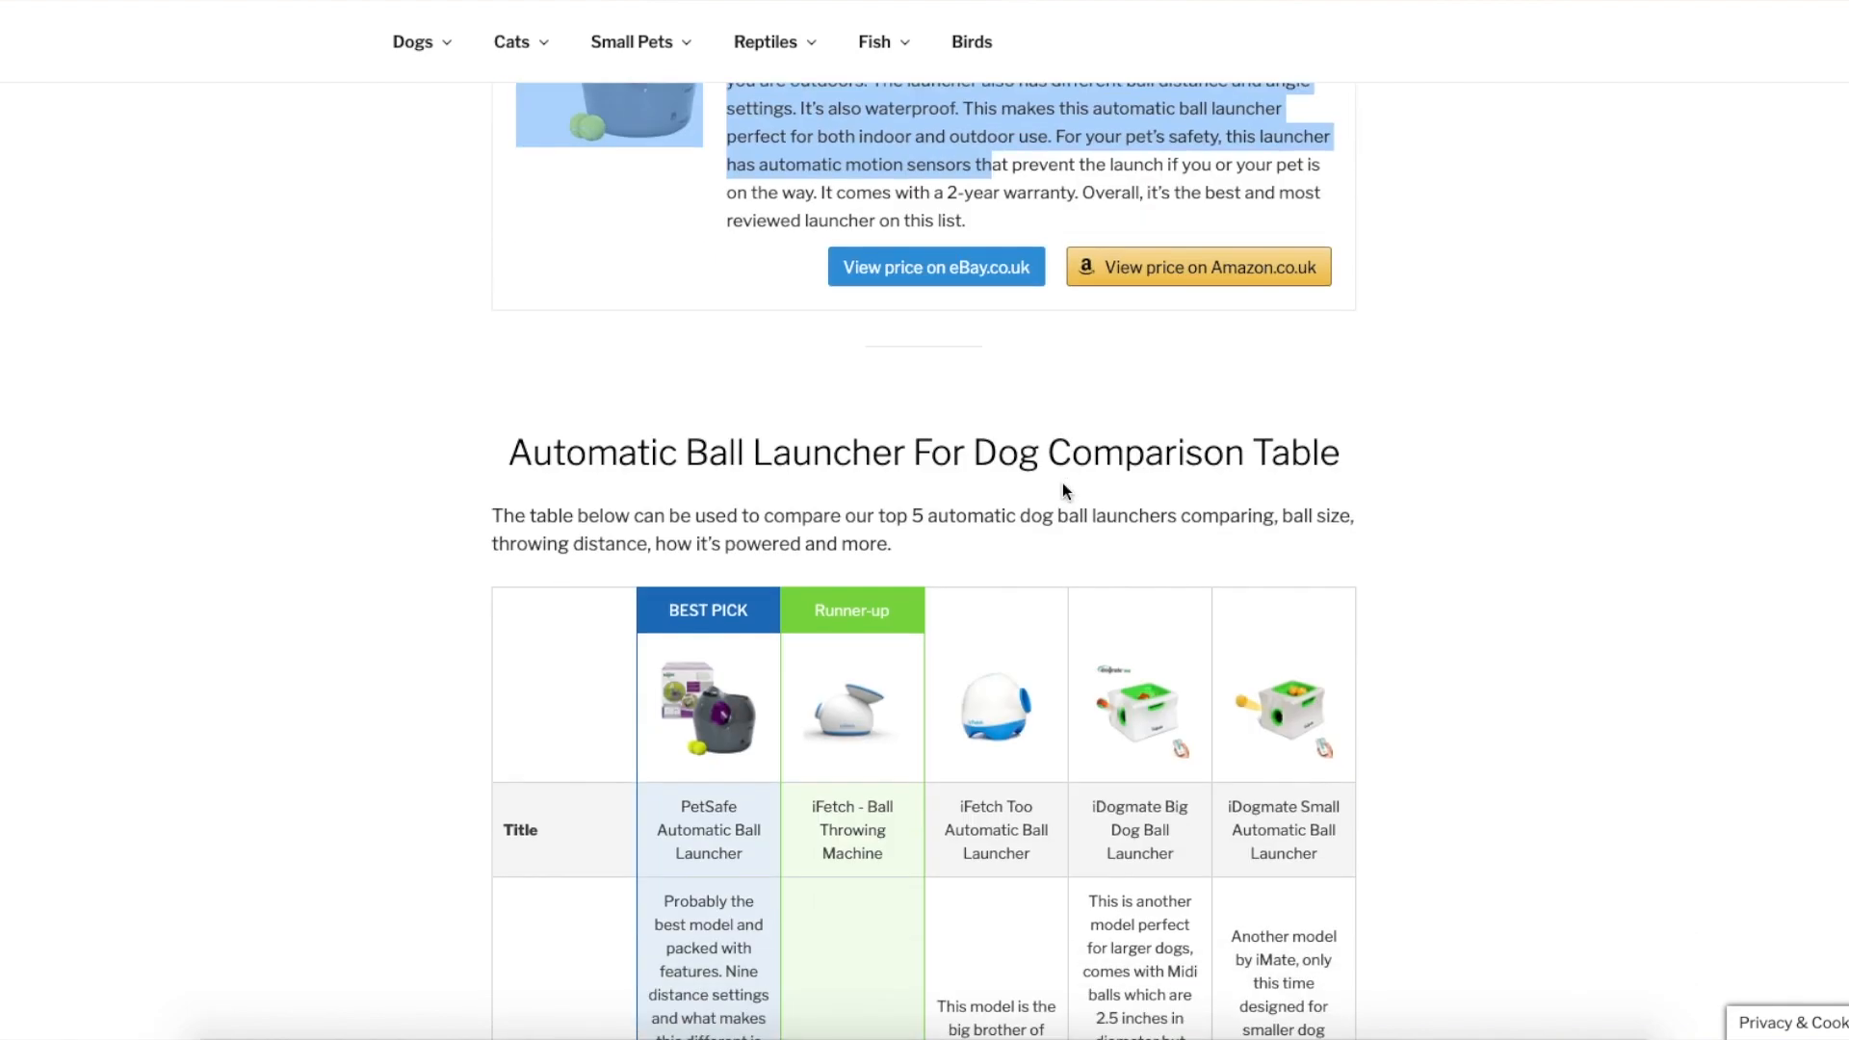
pyautogui.moveTo(512, 293); pyautogui.dragTo(991, 778)
pyautogui.scroll(-18, 990, 778)
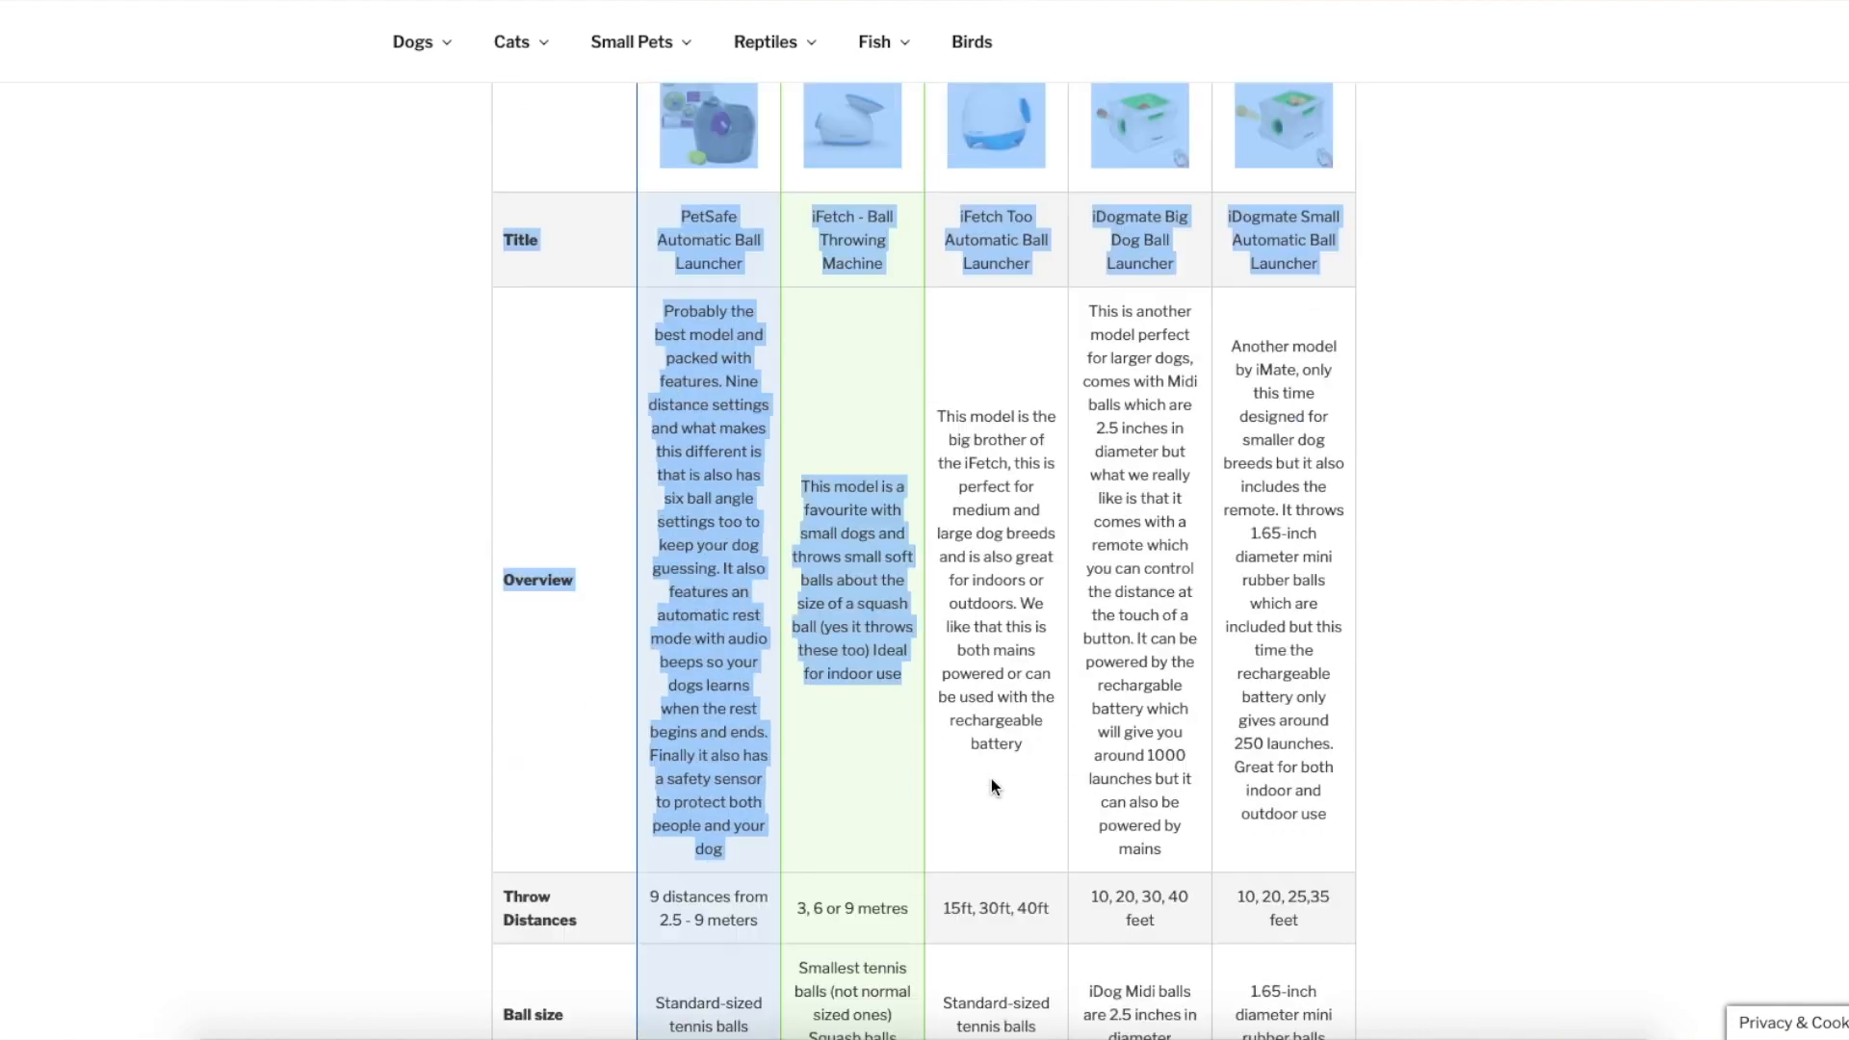
pyautogui.moveTo(484, 161); pyautogui.dragTo(884, 364)
pyautogui.click(1715, 495)
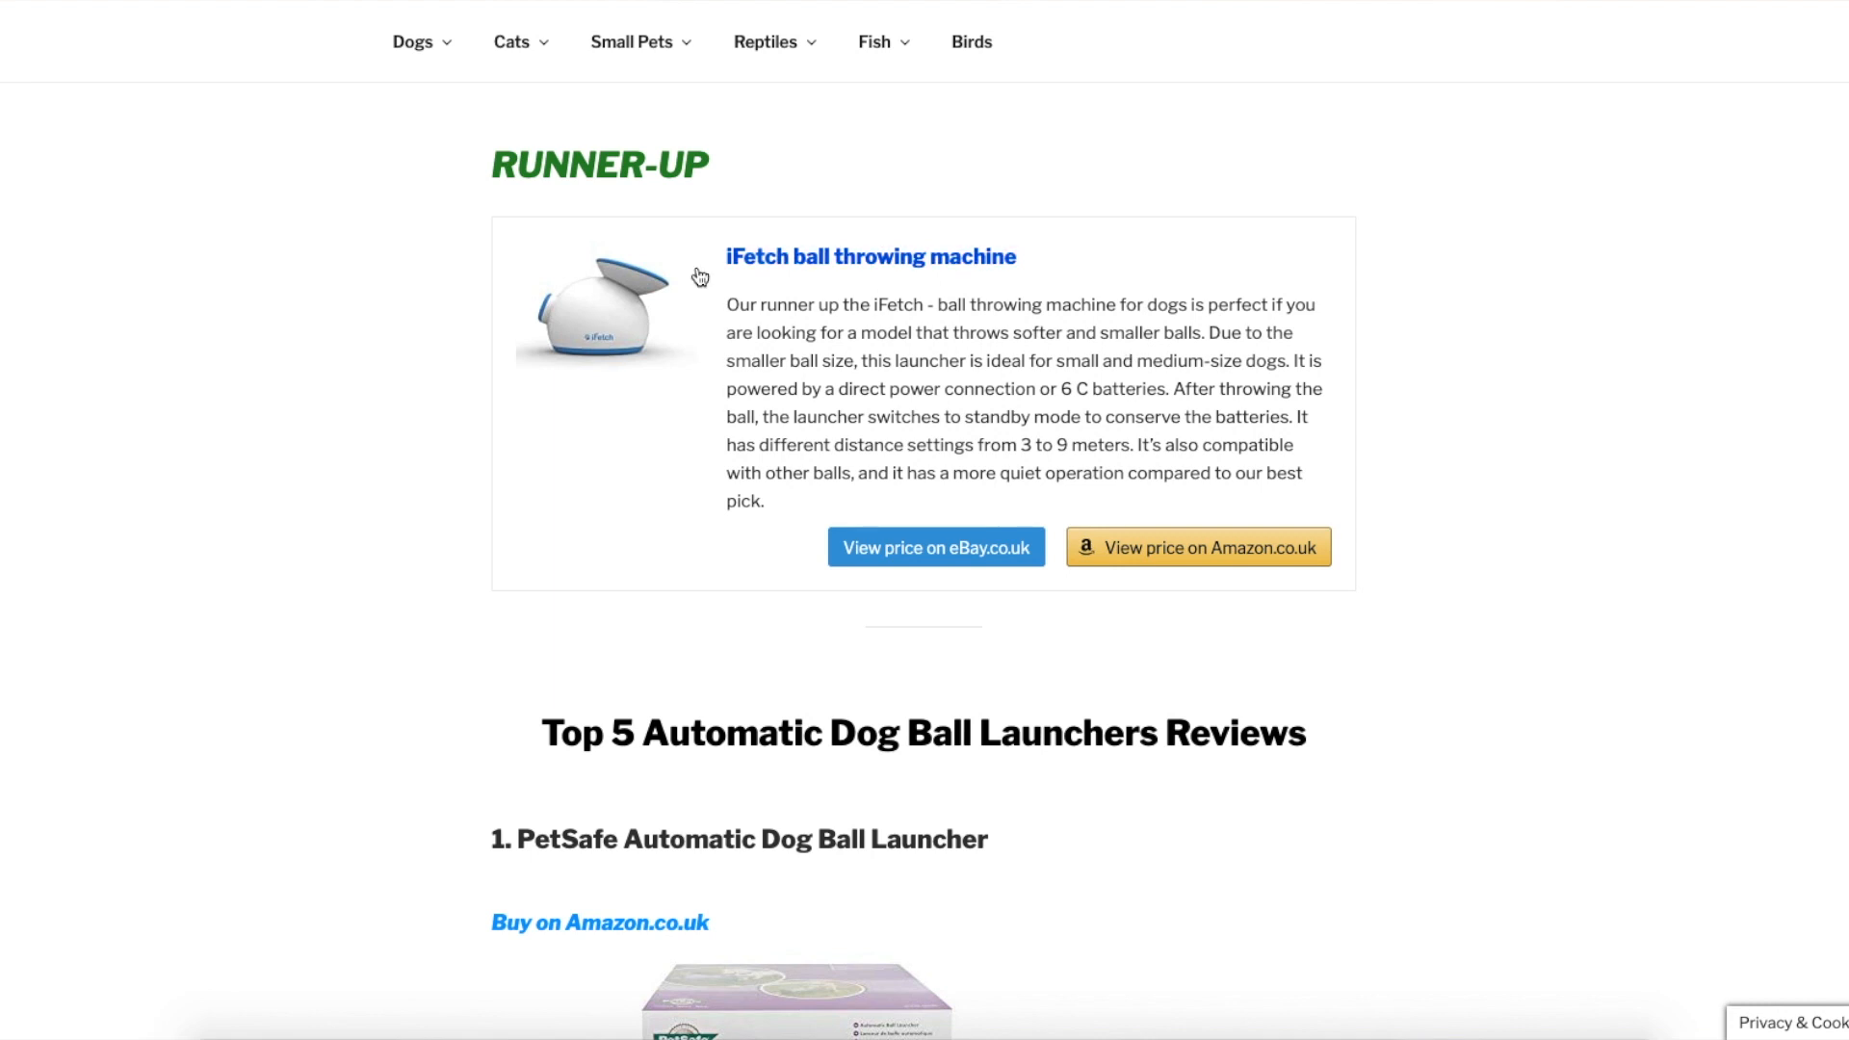
# Review the table's Buy from Amazon links, the PetSafe best pick box and the iFetch runner-up box
pyautogui.scroll(5, 1087, 395)
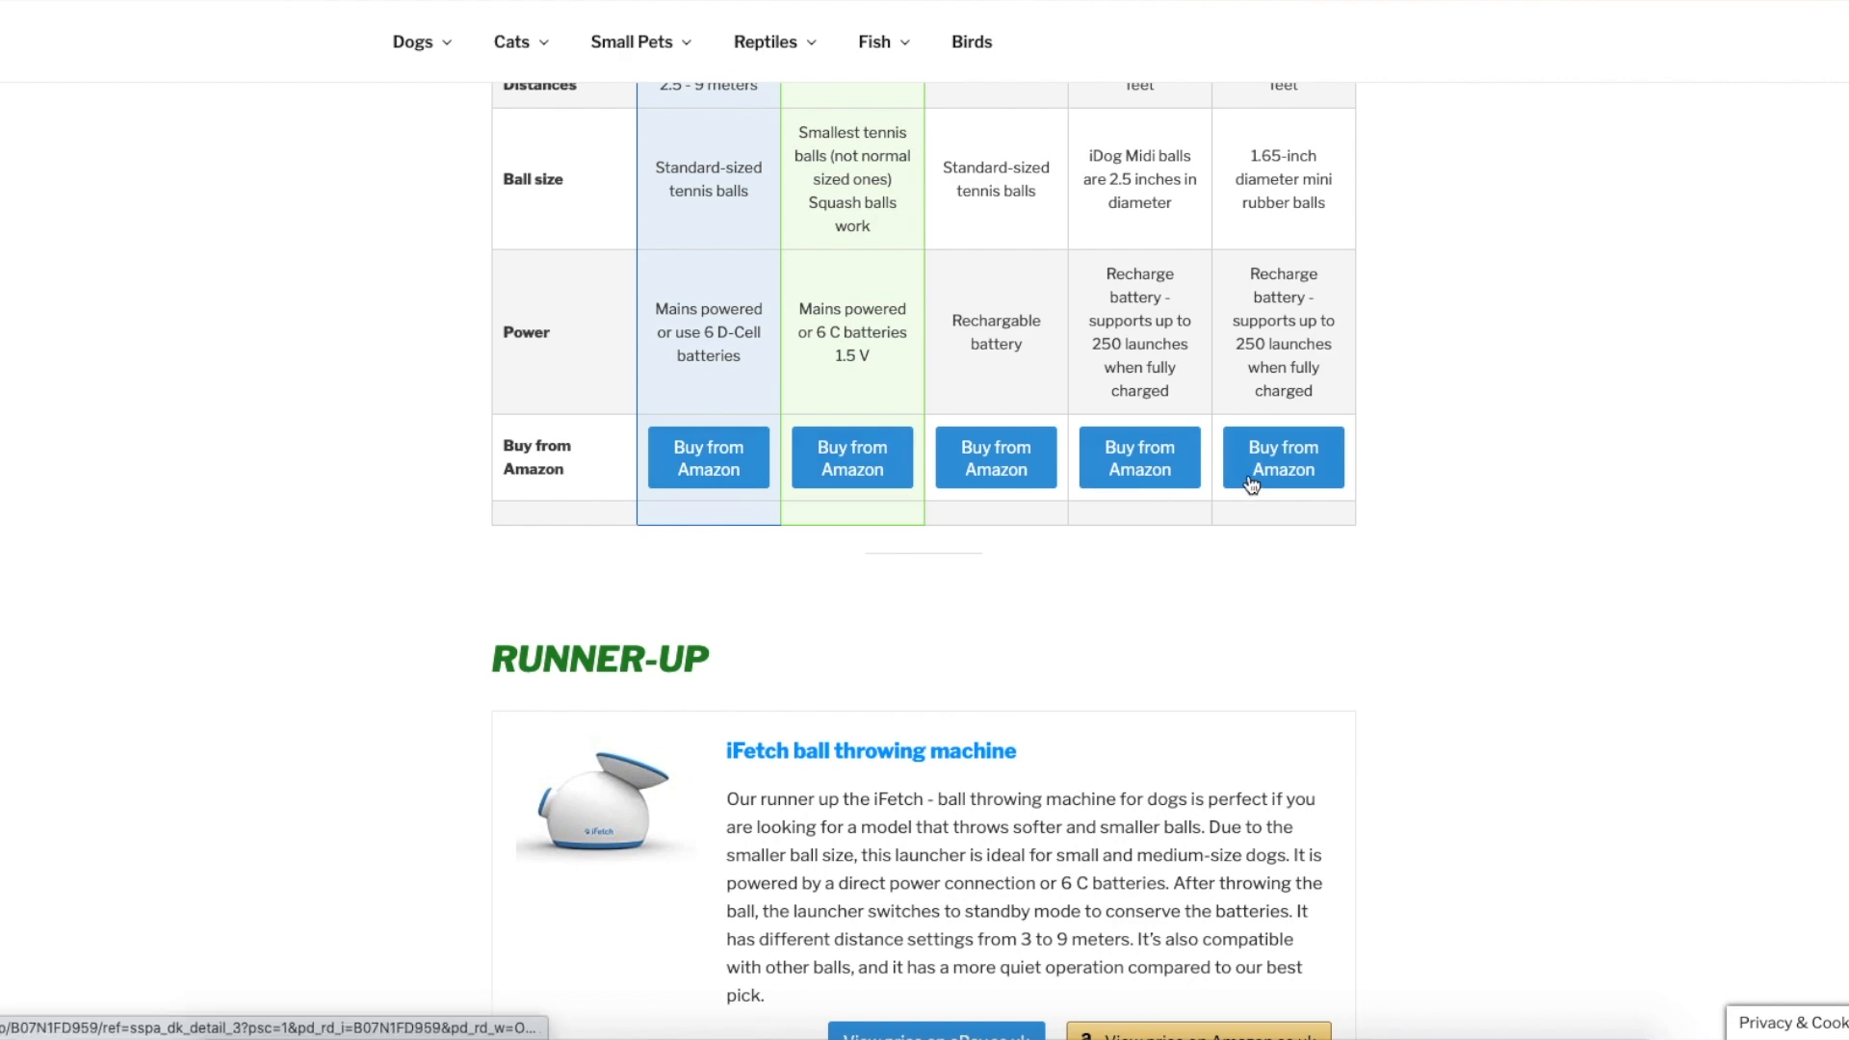
pyautogui.scroll(11, 1040, 318)
pyautogui.scroll(8, 1039, 317)
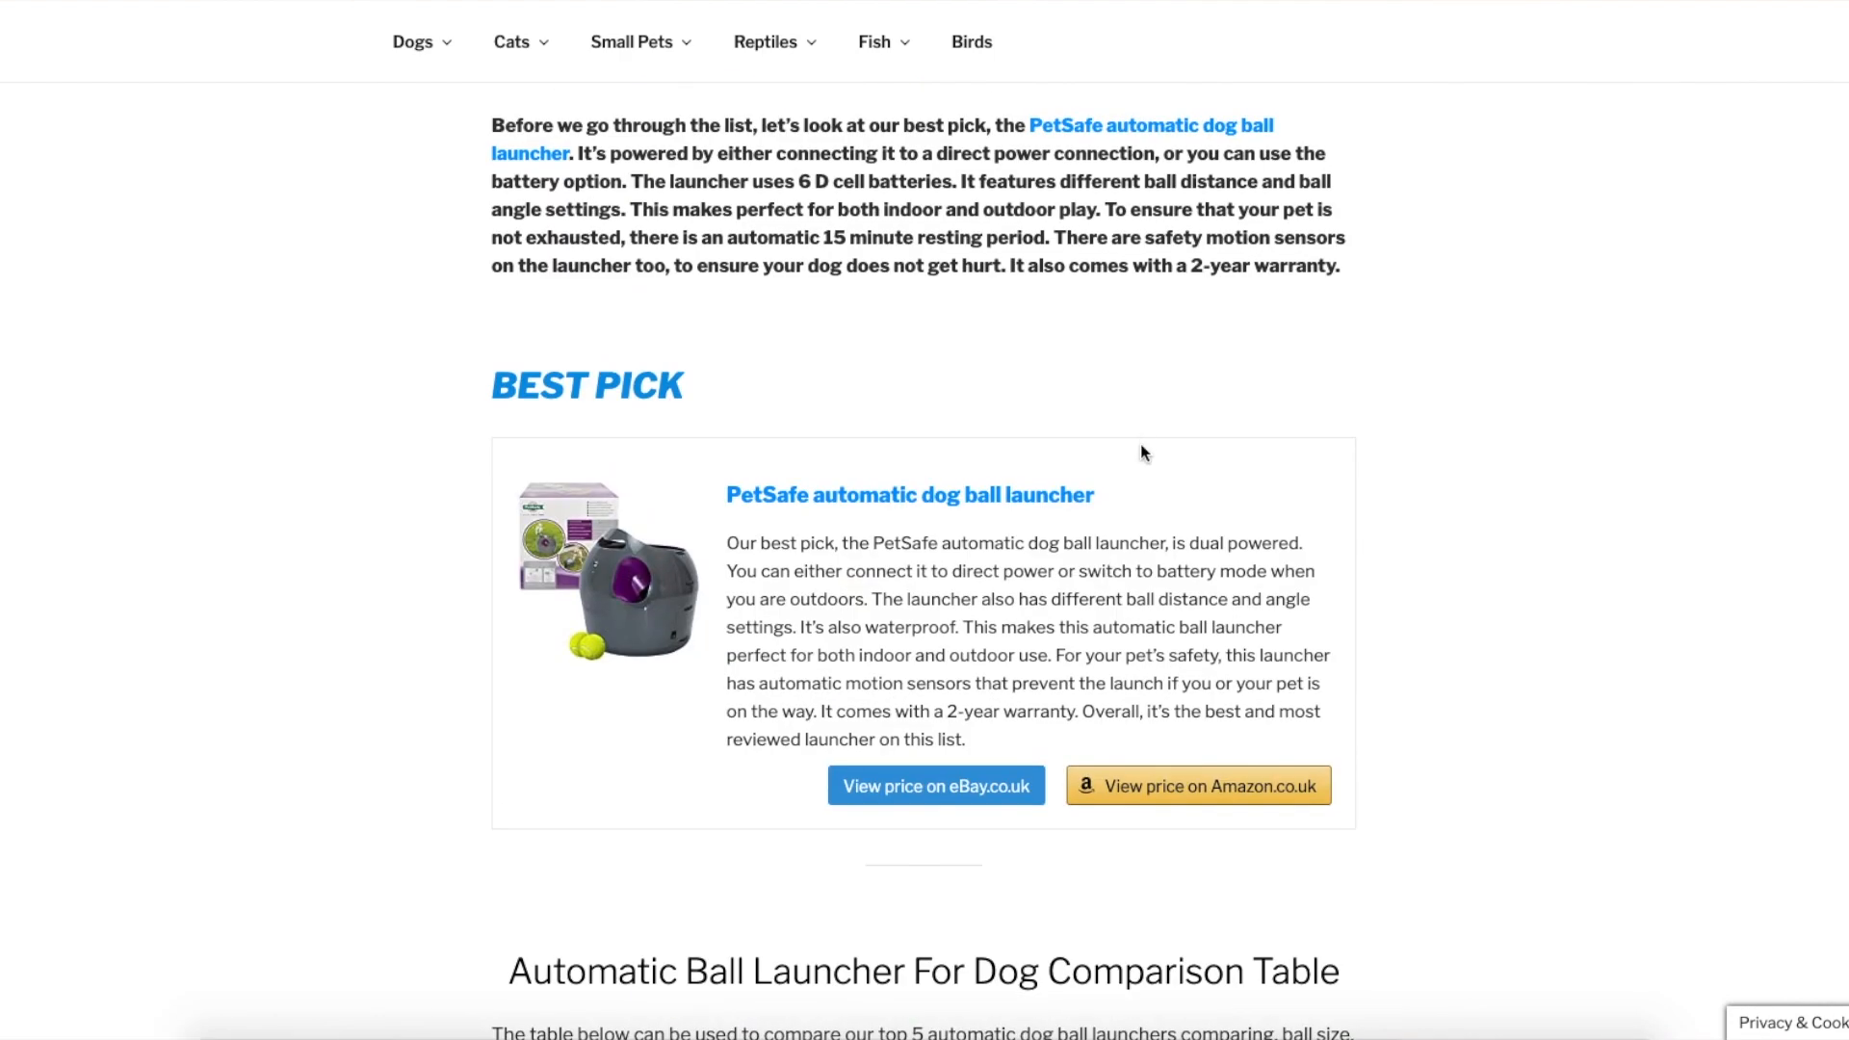
pyautogui.scroll(2, 1150, 502)
pyautogui.scroll(-4, 1150, 500)
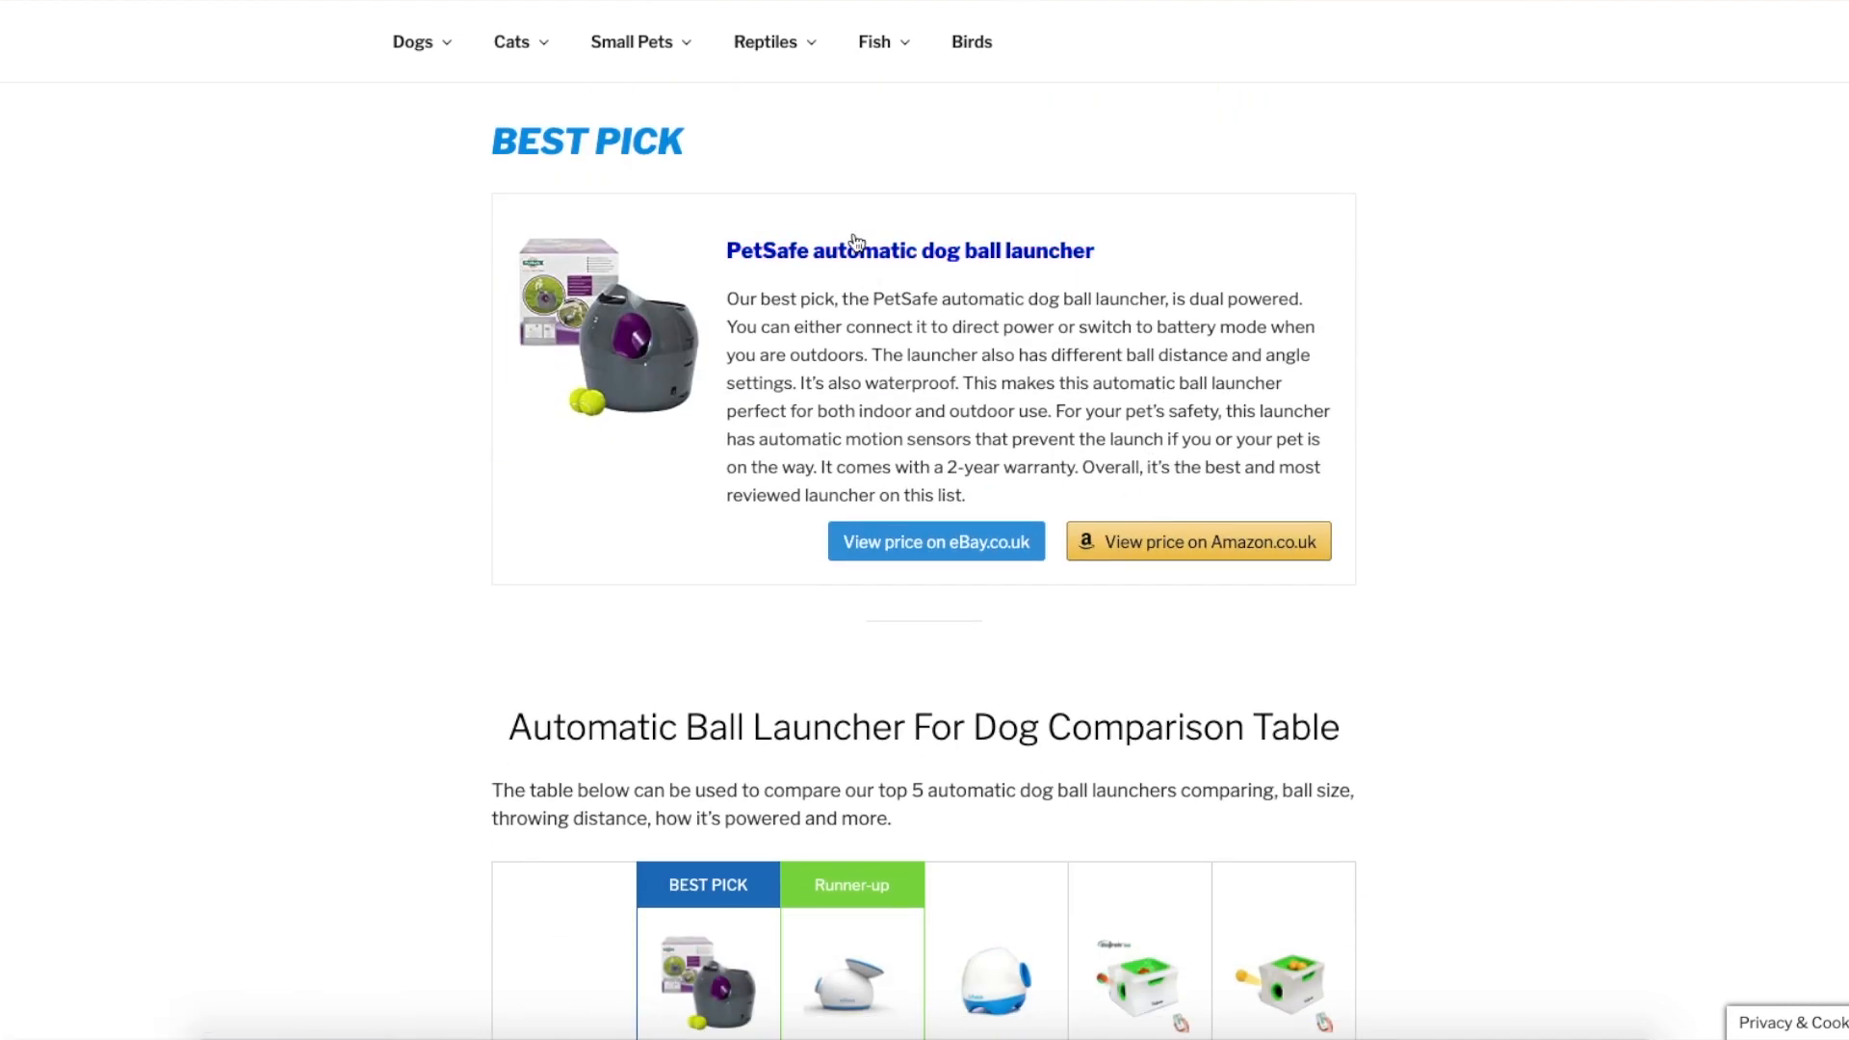
pyautogui.scroll(-3, 1010, 288)
pyautogui.scroll(-1, 982, 386)
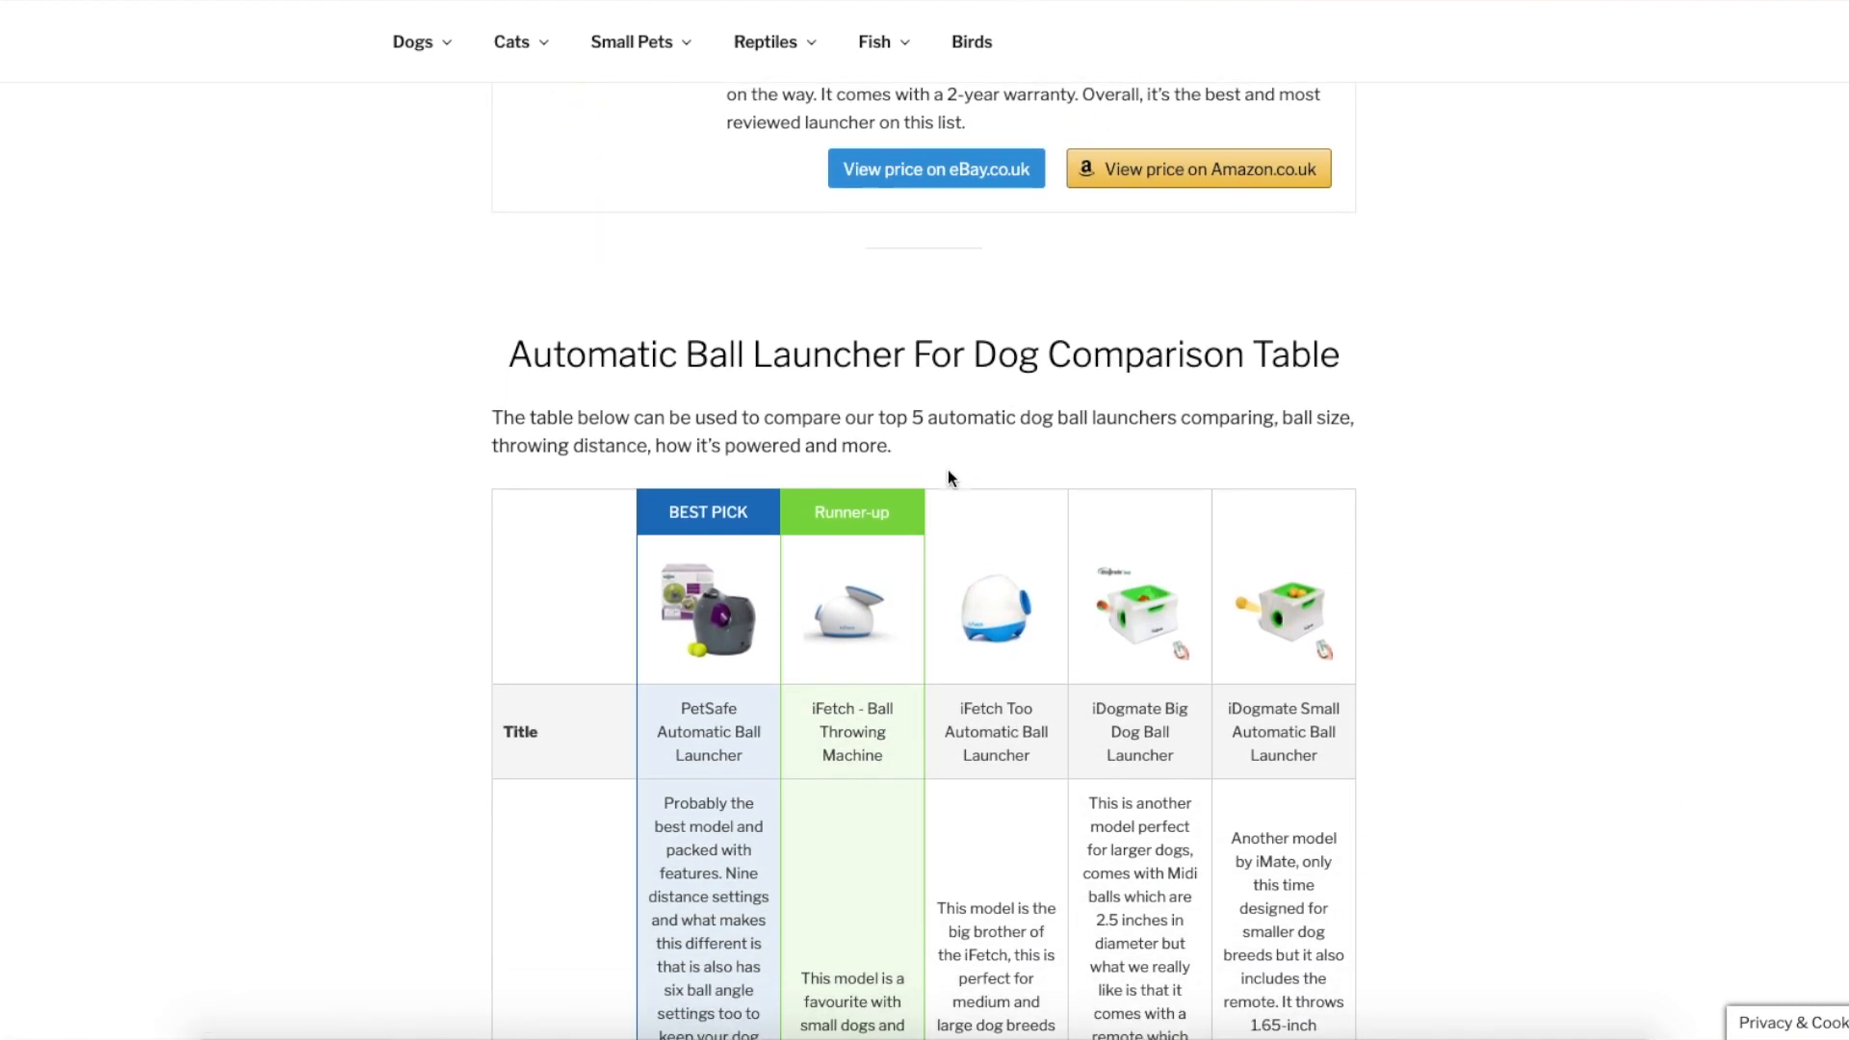
pyautogui.scroll(-12, 1046, 671)
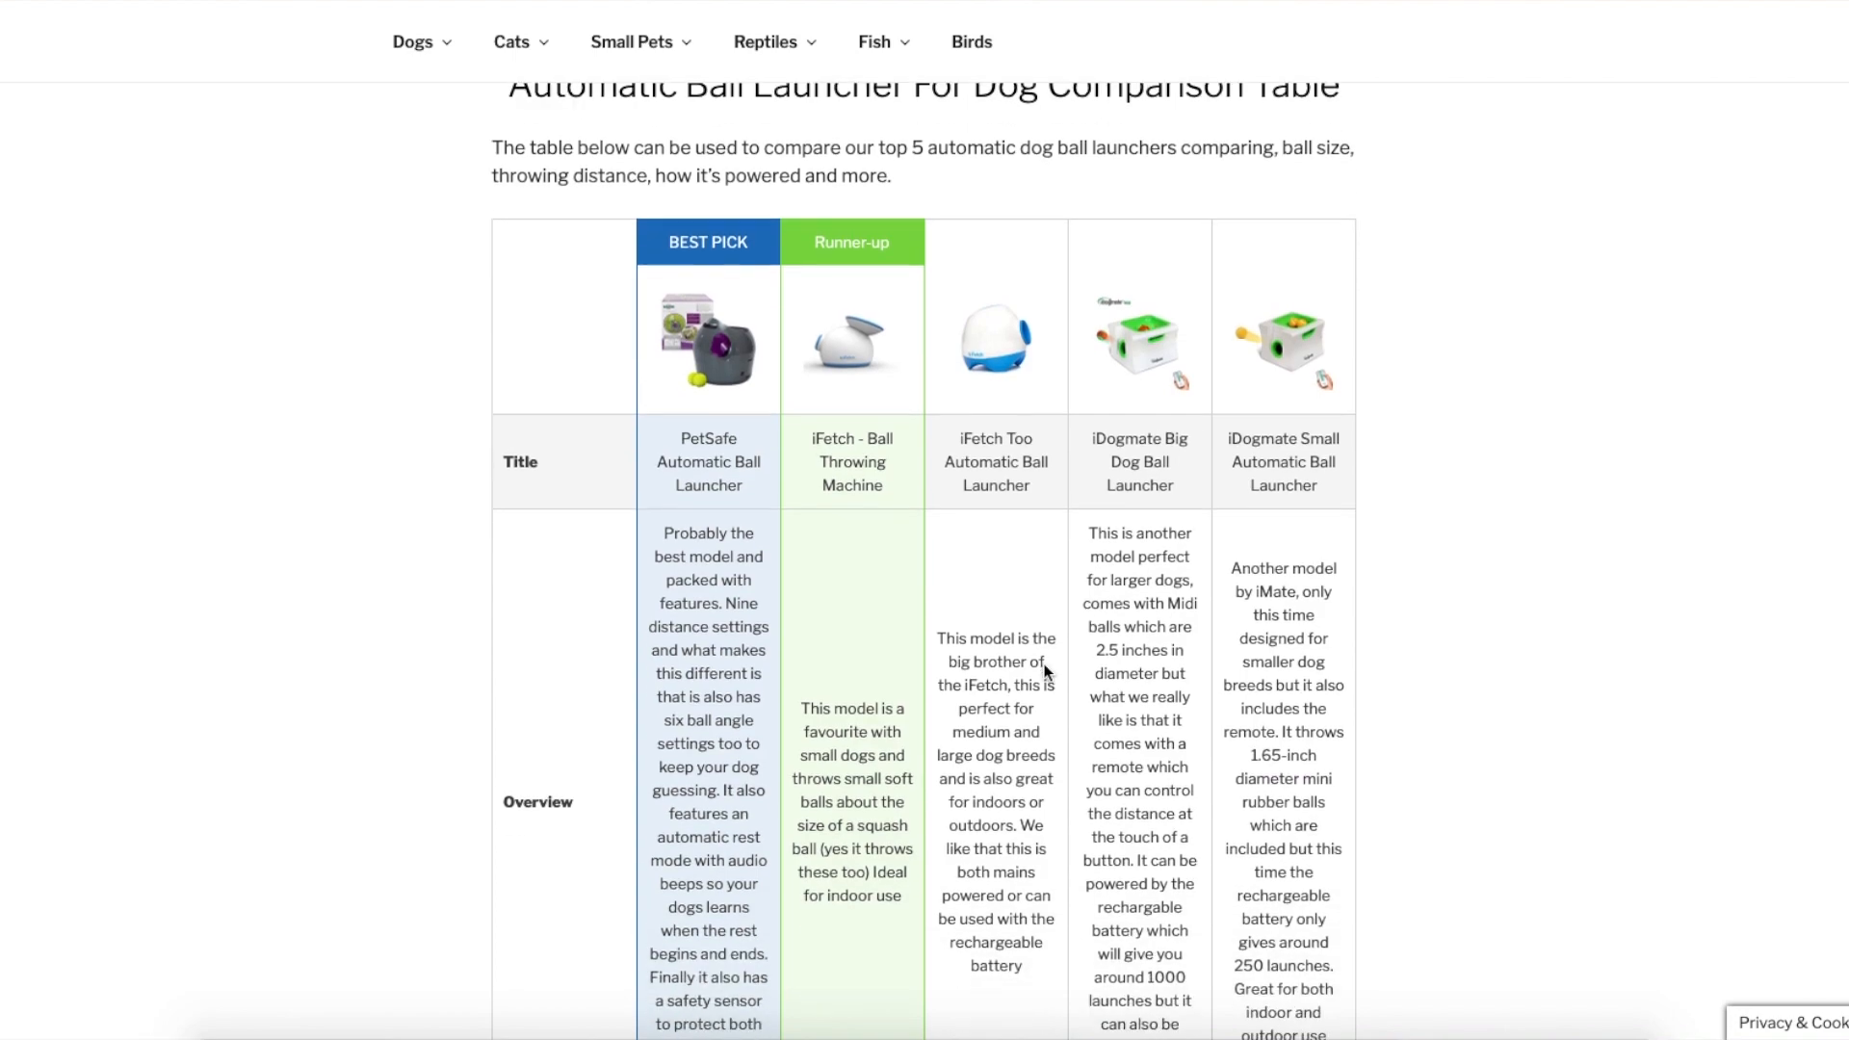
pyautogui.scroll(-1, 1047, 671)
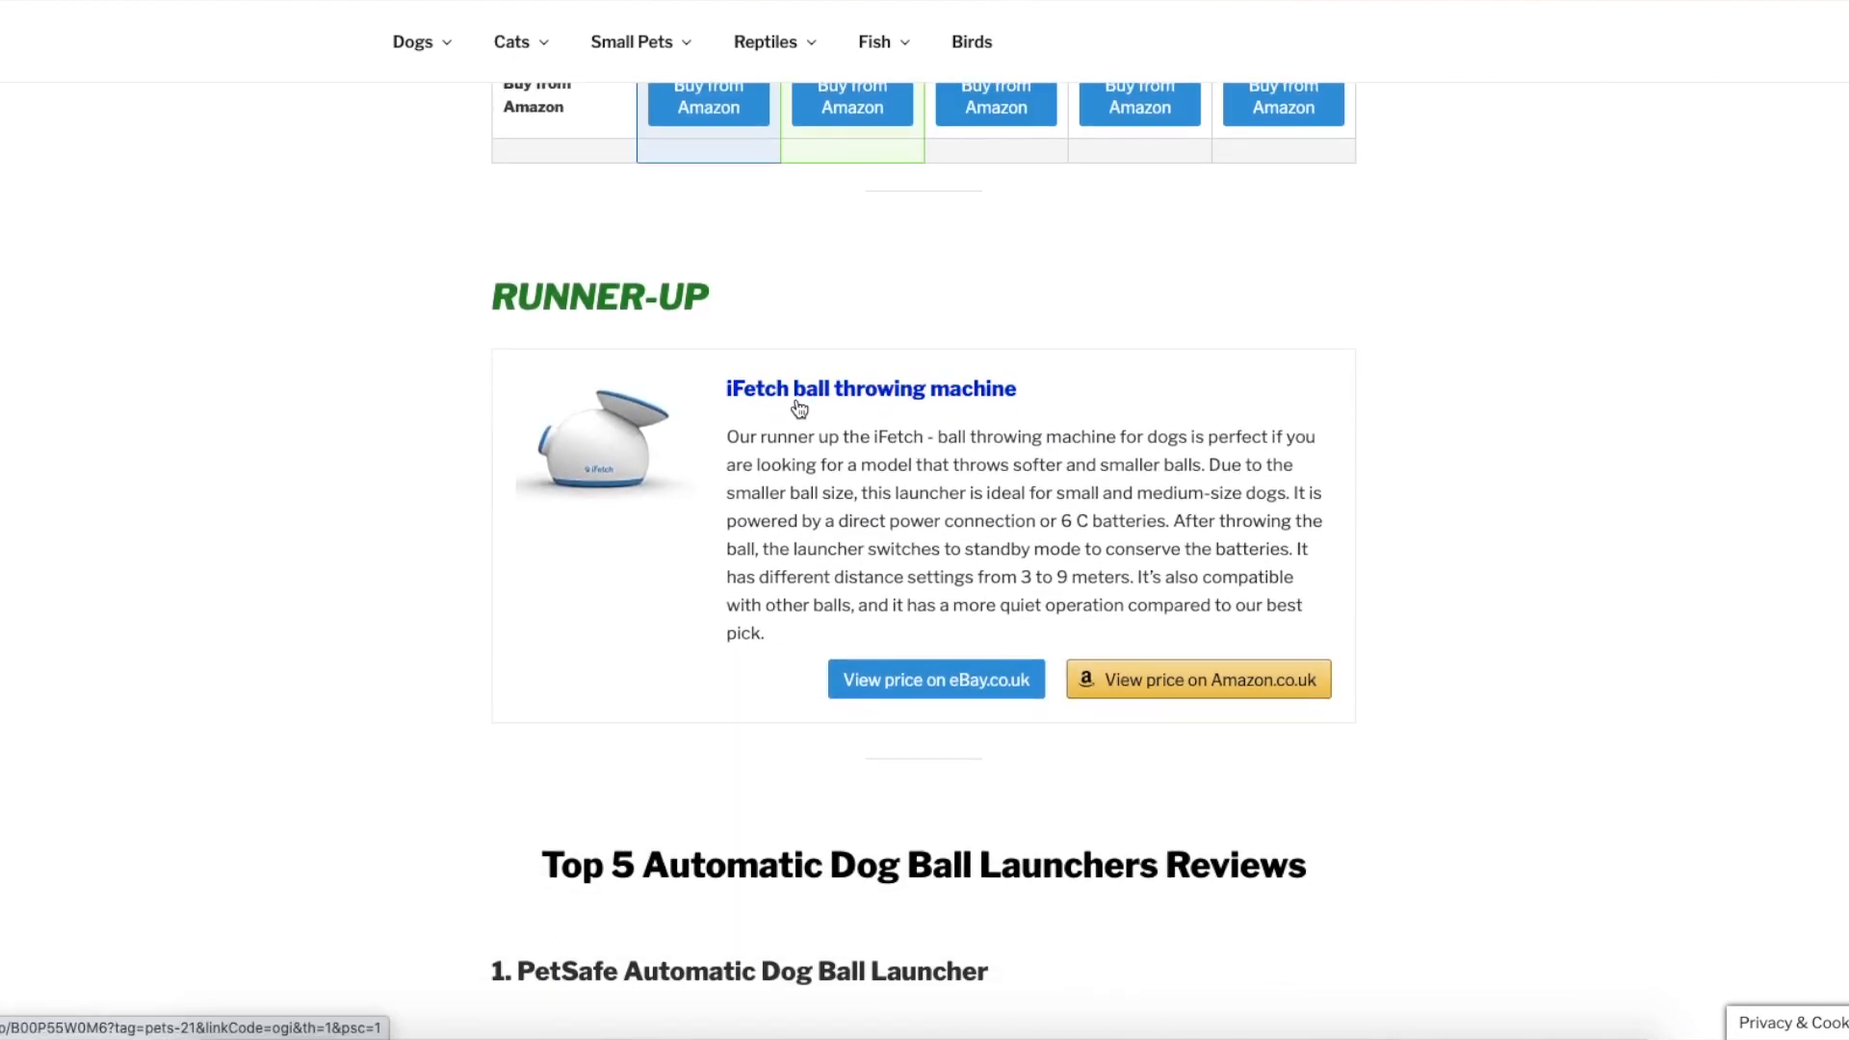
# Review how the best pick box, comparison table, runner-up box and first review follow one another in the preview
pyautogui.scroll(-1, 864, 483)
pyautogui.scroll(7, 1215, 582)
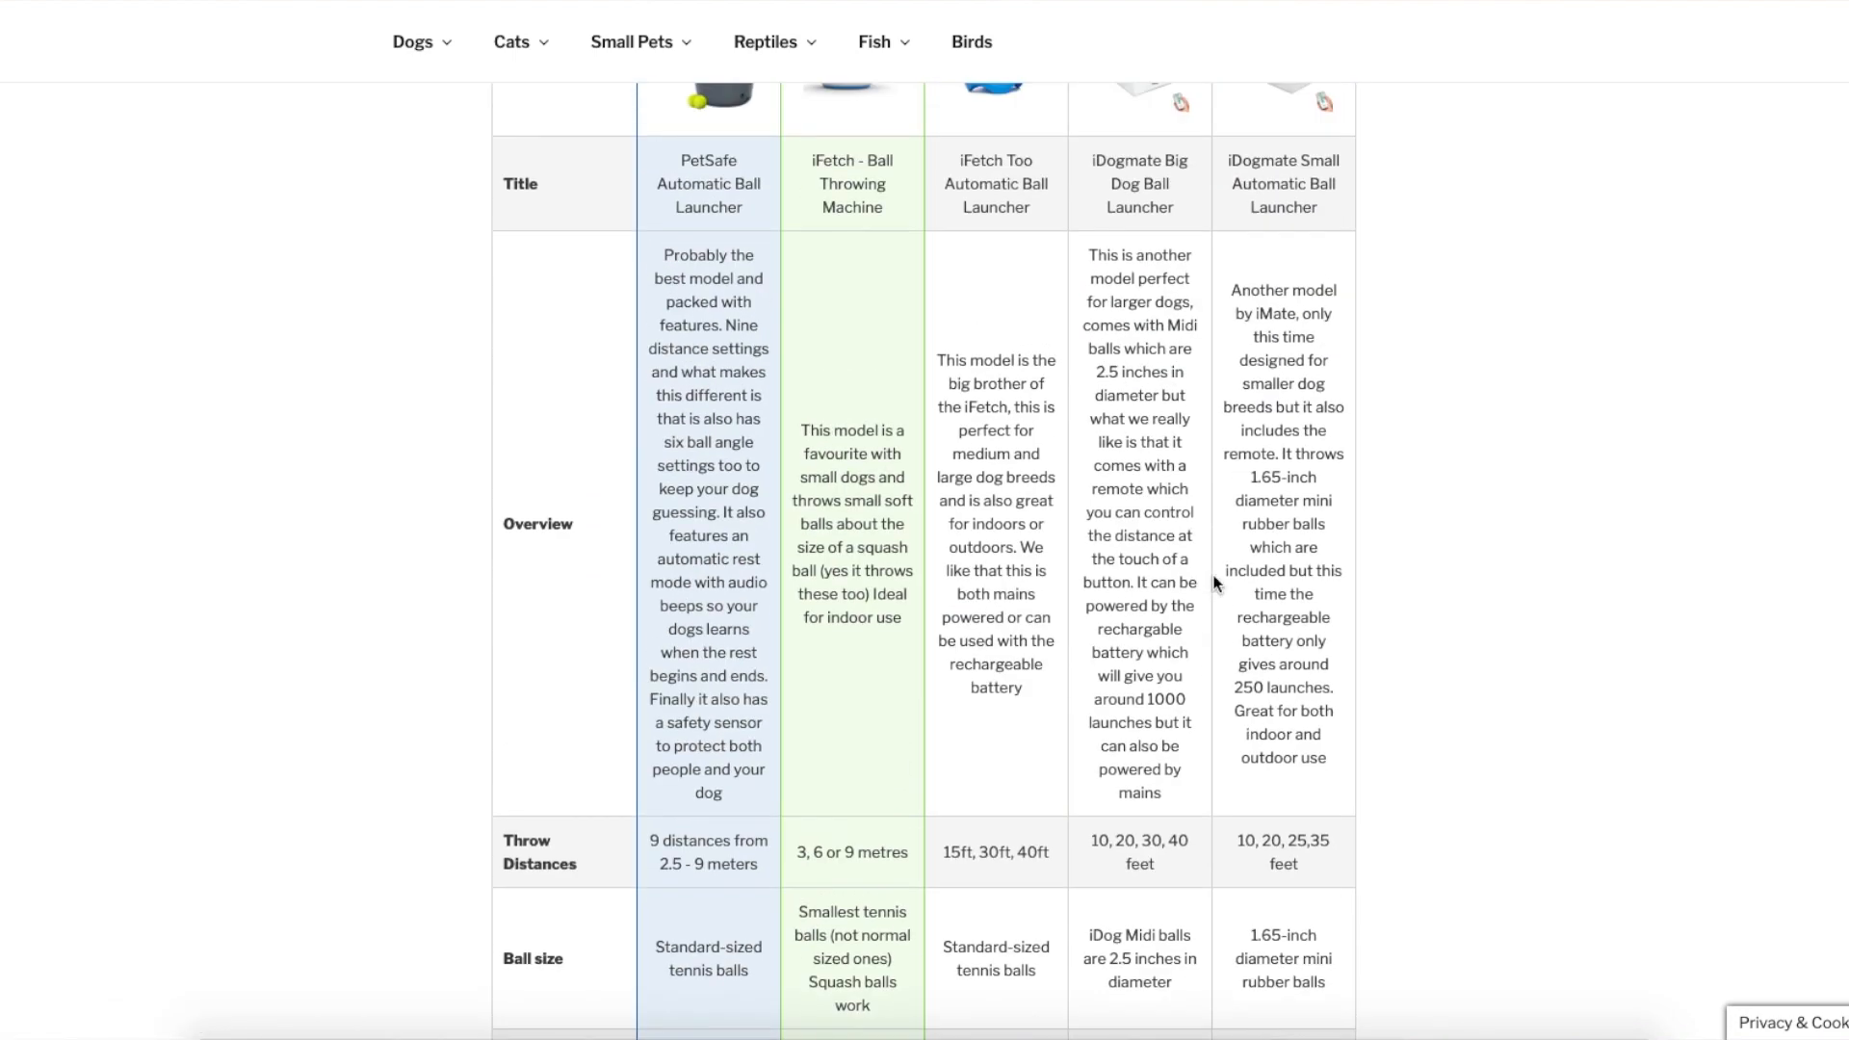
pyautogui.scroll(-5, 1215, 583)
pyautogui.scroll(7, 1215, 582)
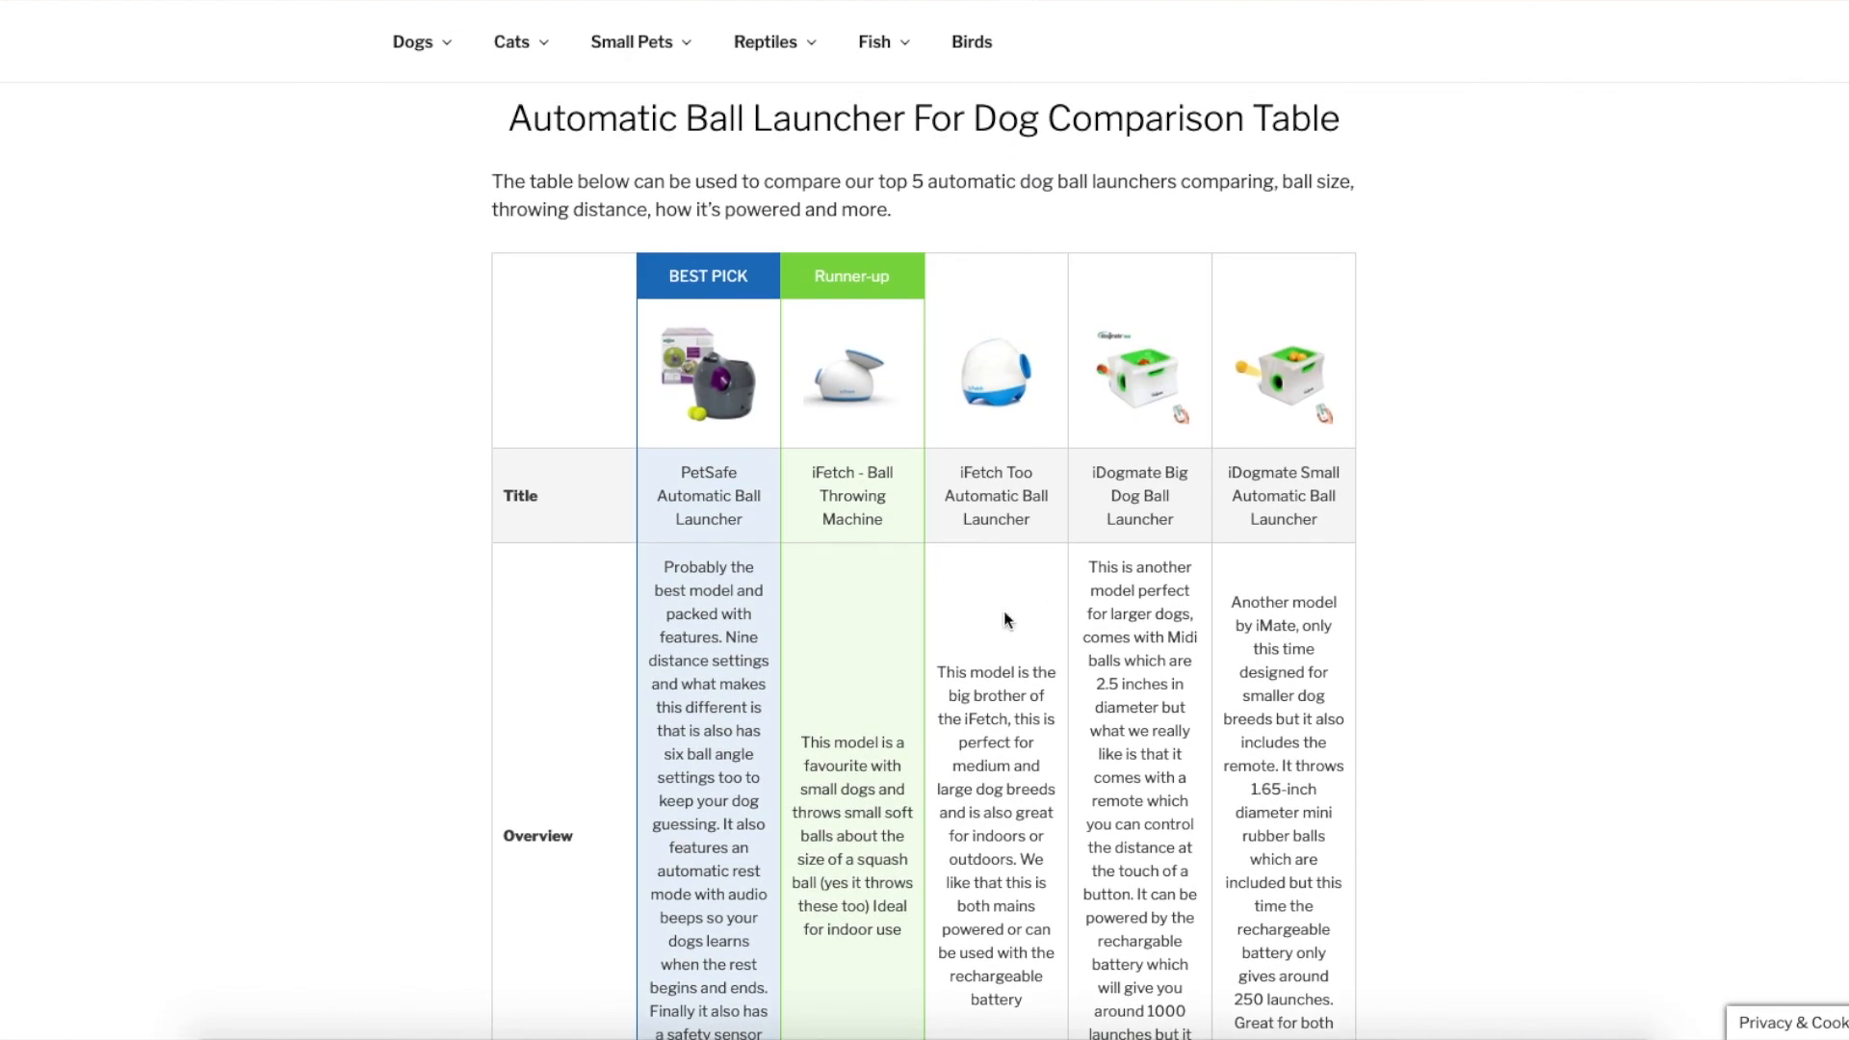
pyautogui.scroll(8, 870, 562)
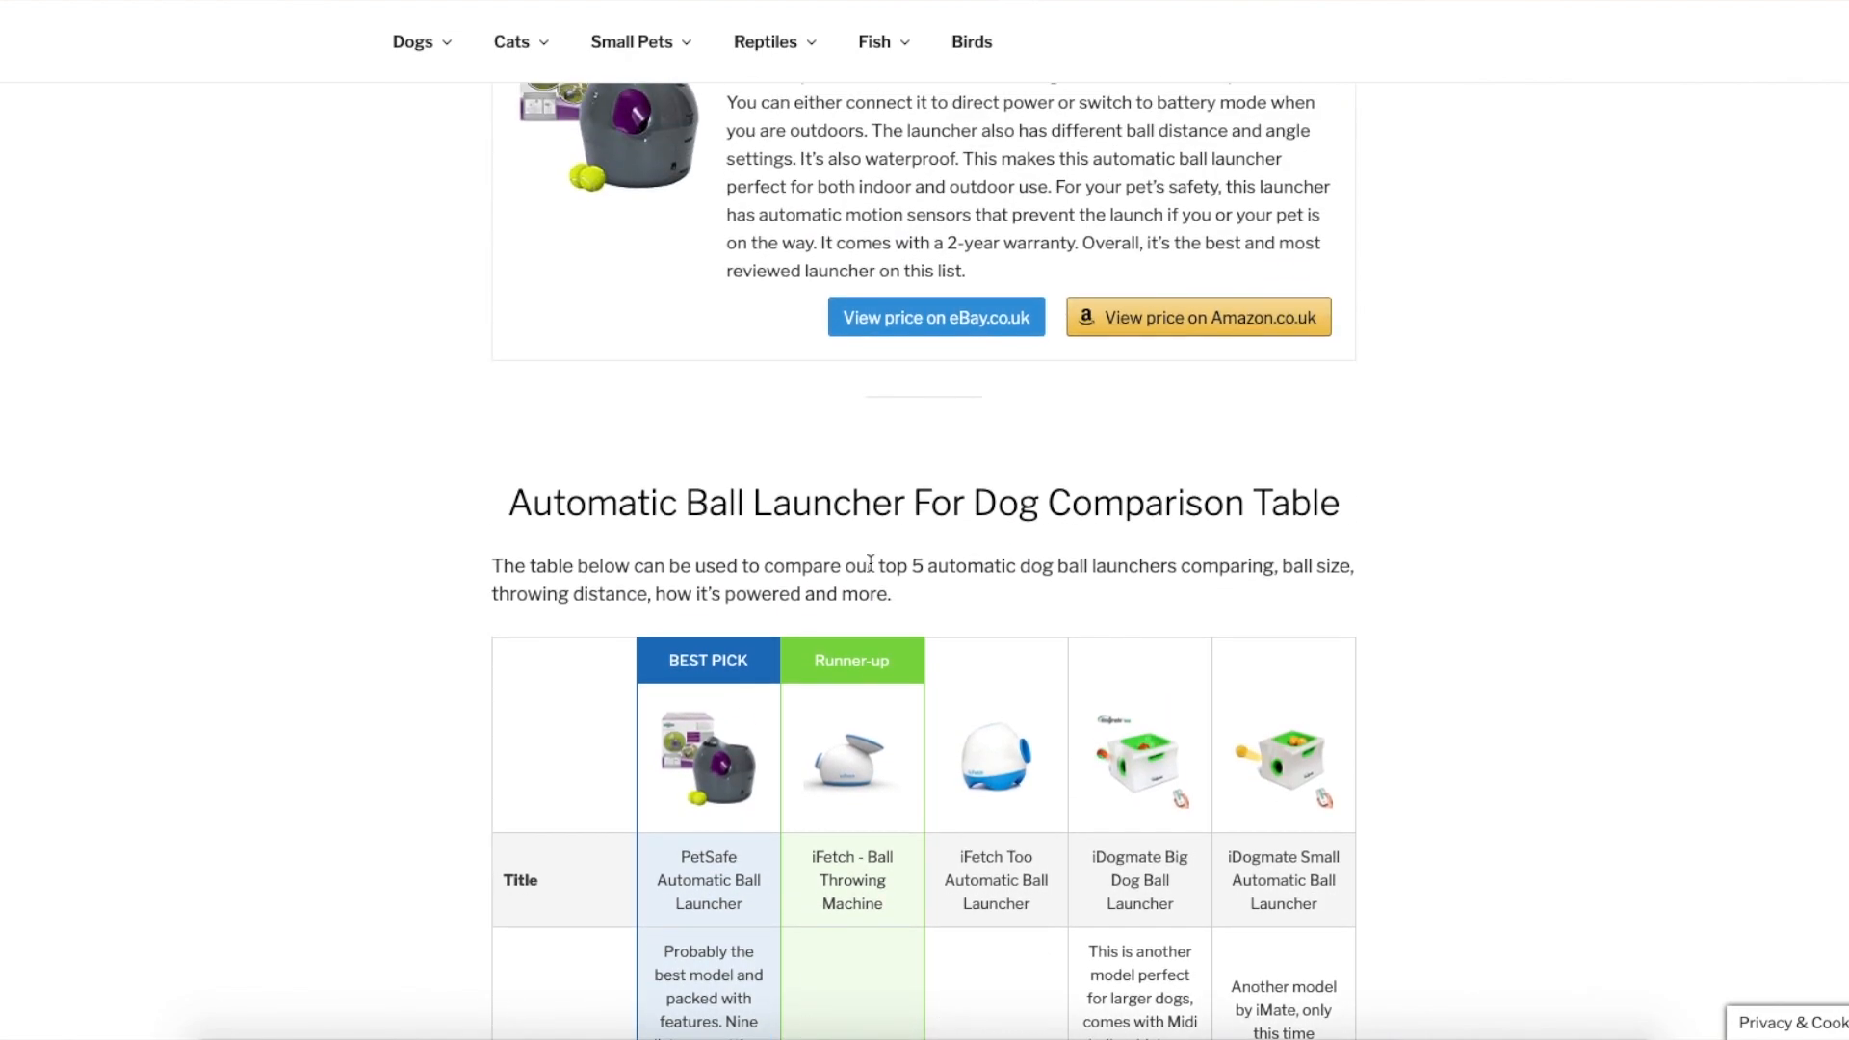
pyautogui.scroll(3, 869, 562)
pyautogui.scroll(-4, 869, 562)
pyautogui.scroll(4, 867, 529)
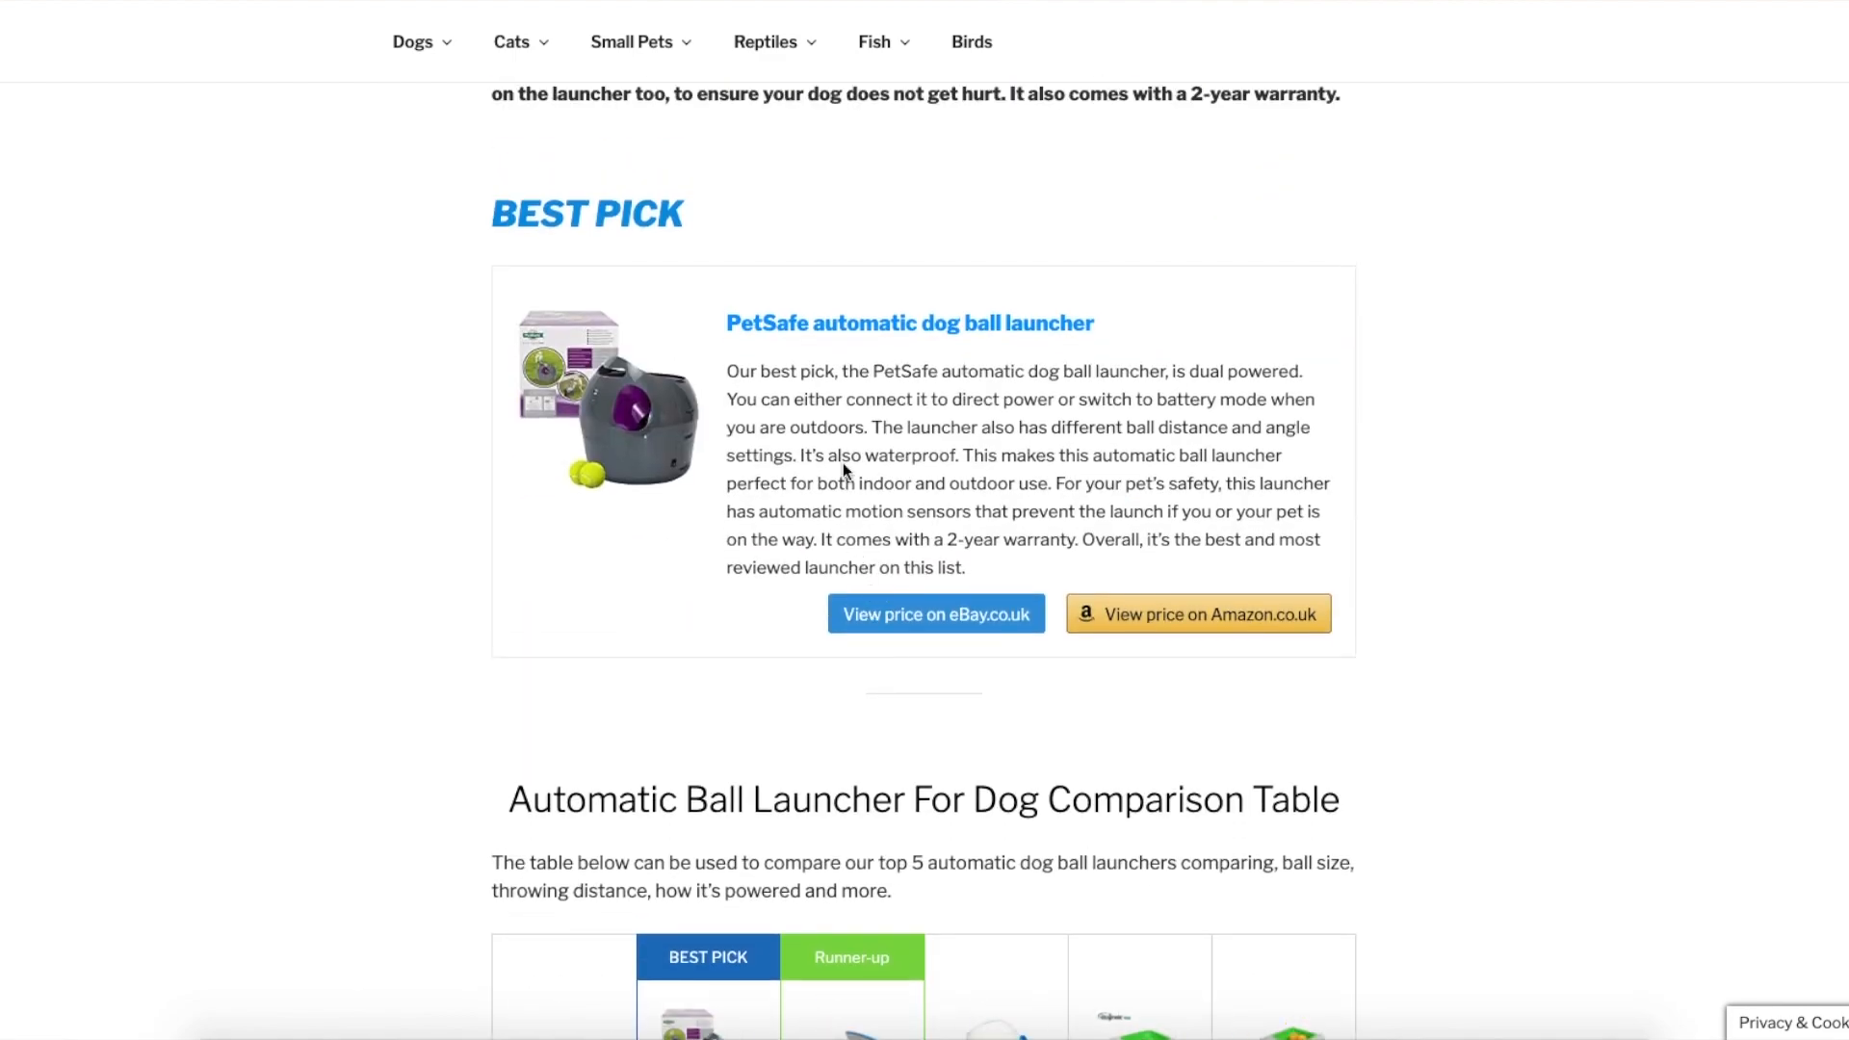
pyautogui.scroll(-20, 864, 499)
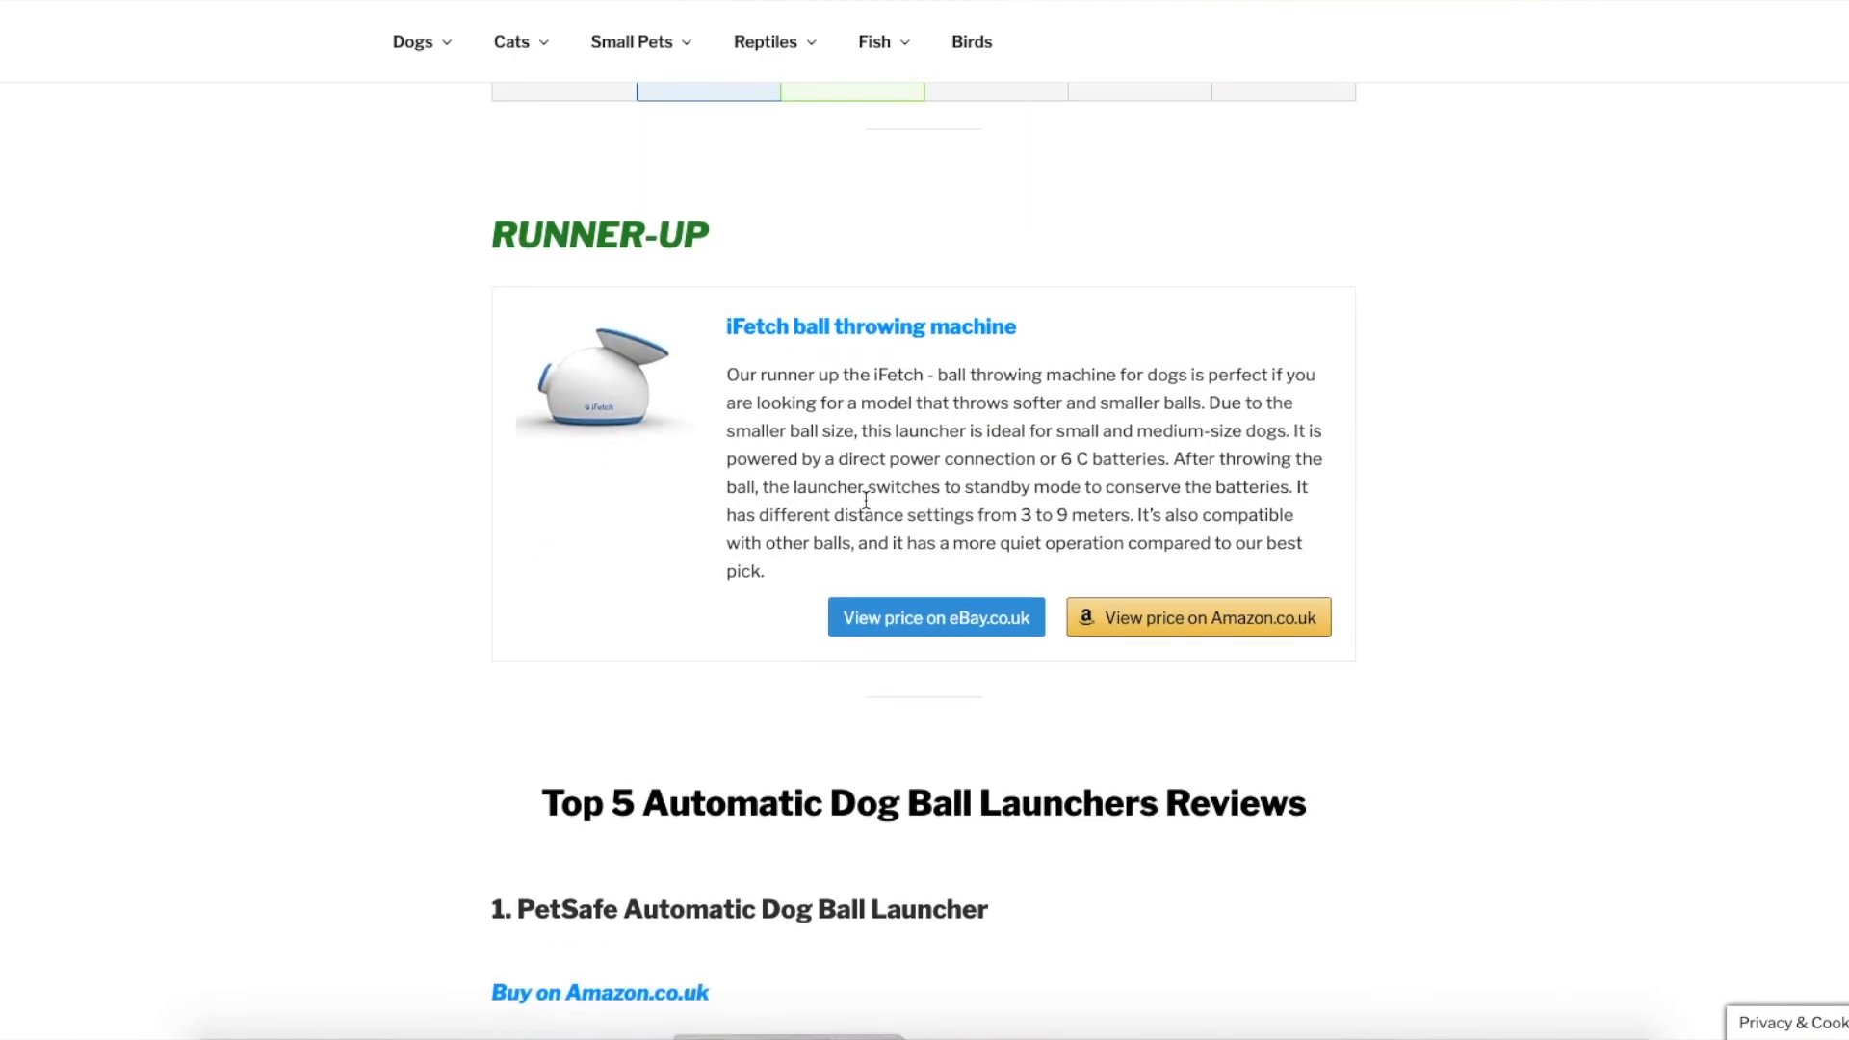
pyautogui.scroll(-3, 865, 499)
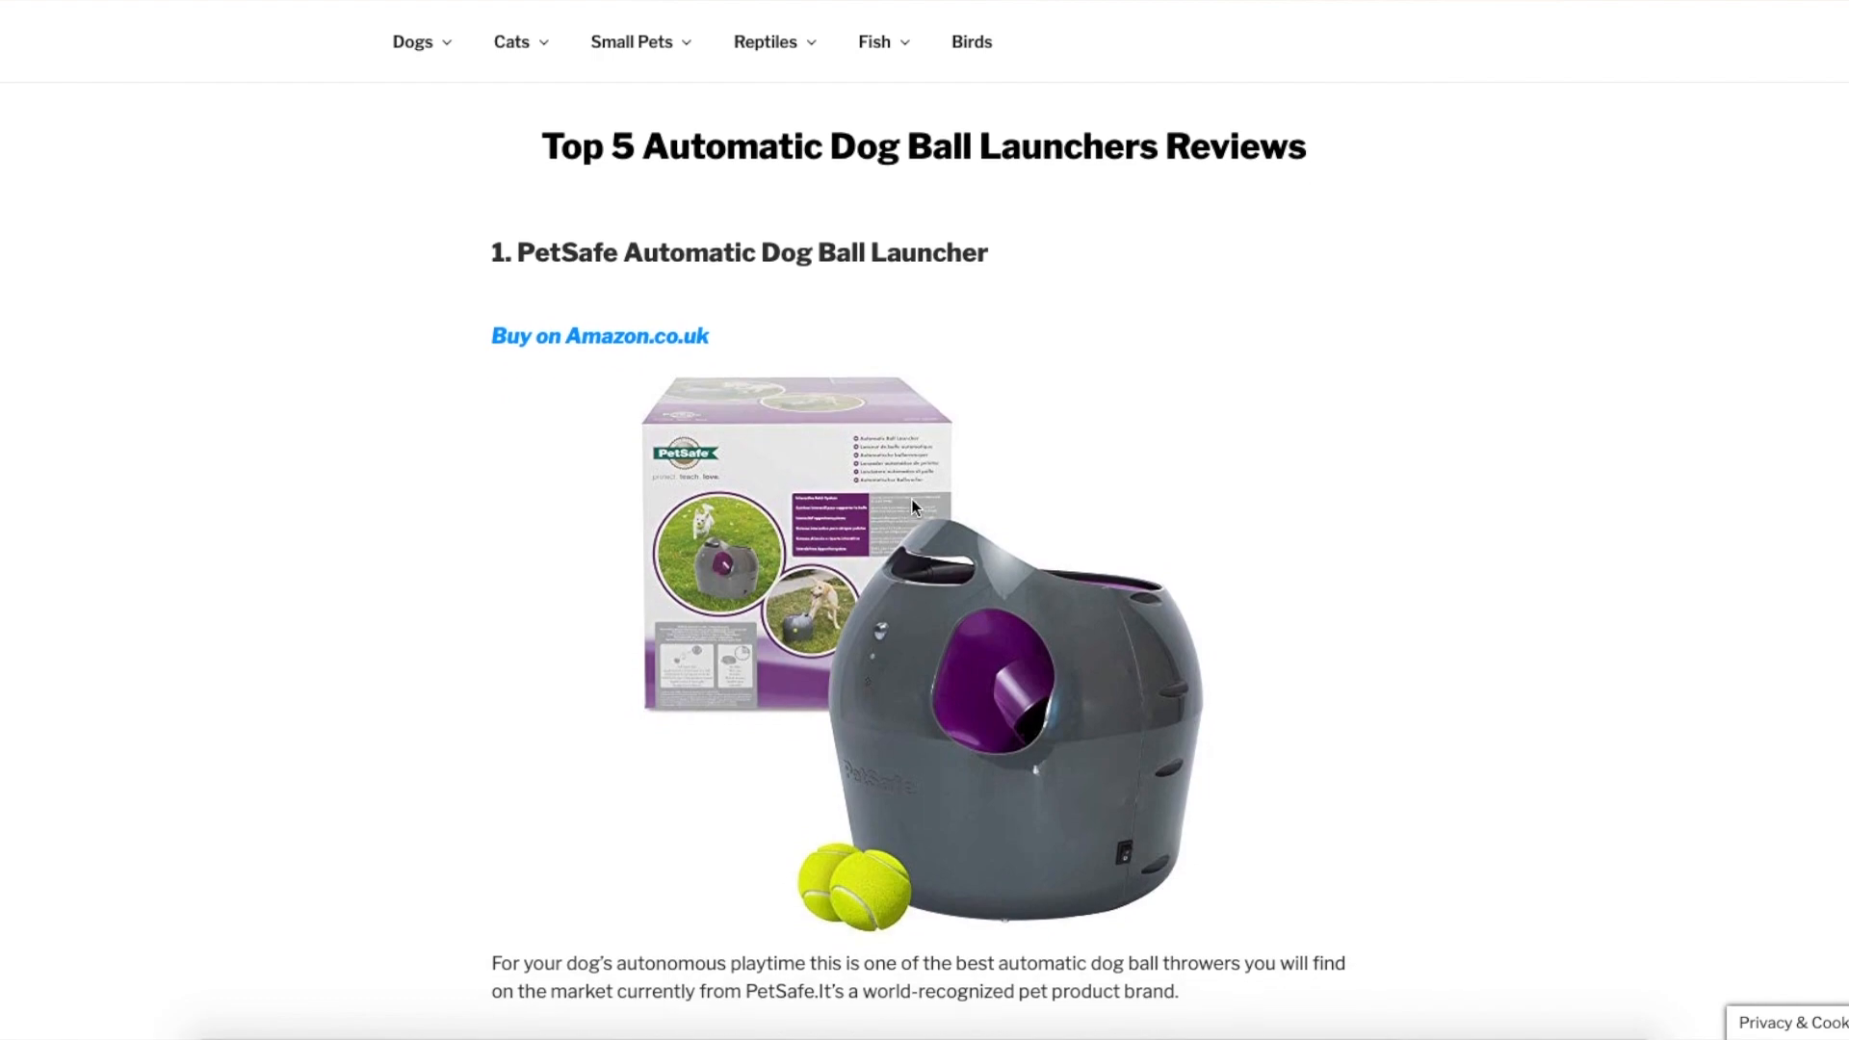
pyautogui.scroll(20, 715, 376)
pyautogui.scroll(12, 714, 371)
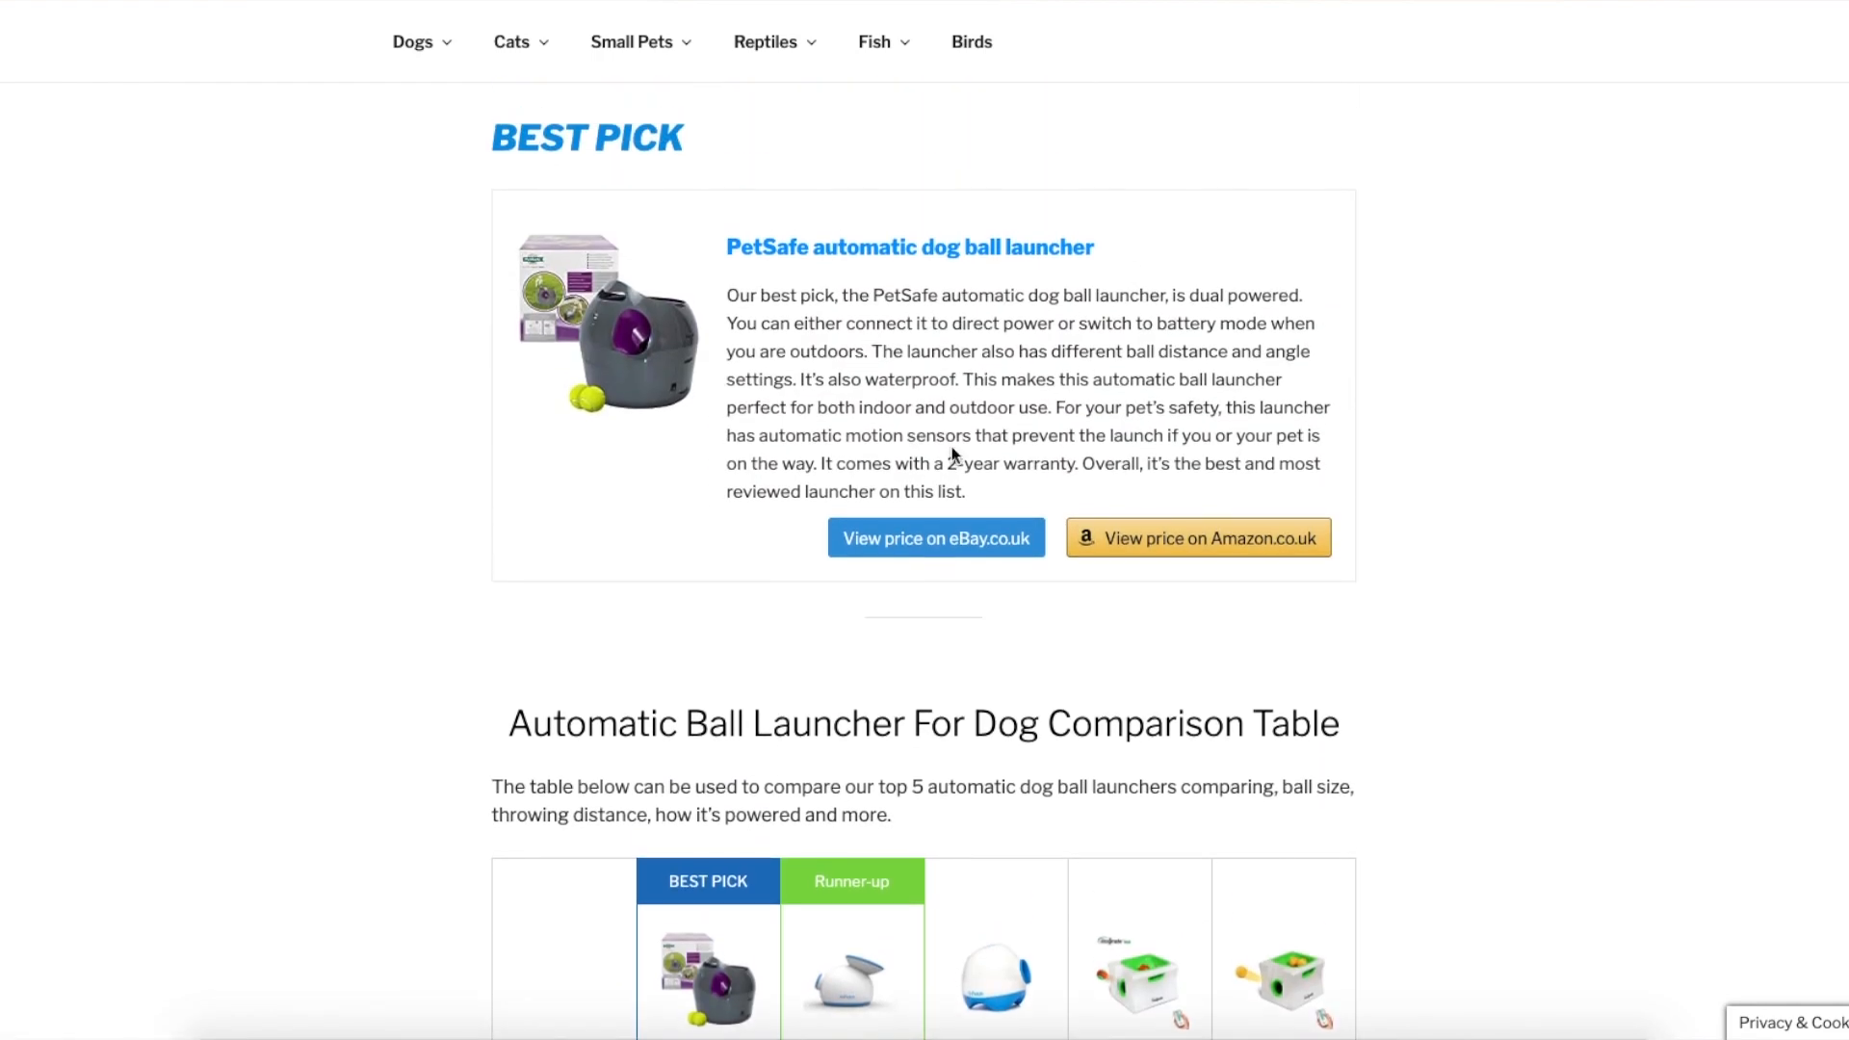
# Return to the post editor and look over the introduction paragraphs, image shortcode and bold best pick paragraph
pyautogui.moveTo(513, 75)
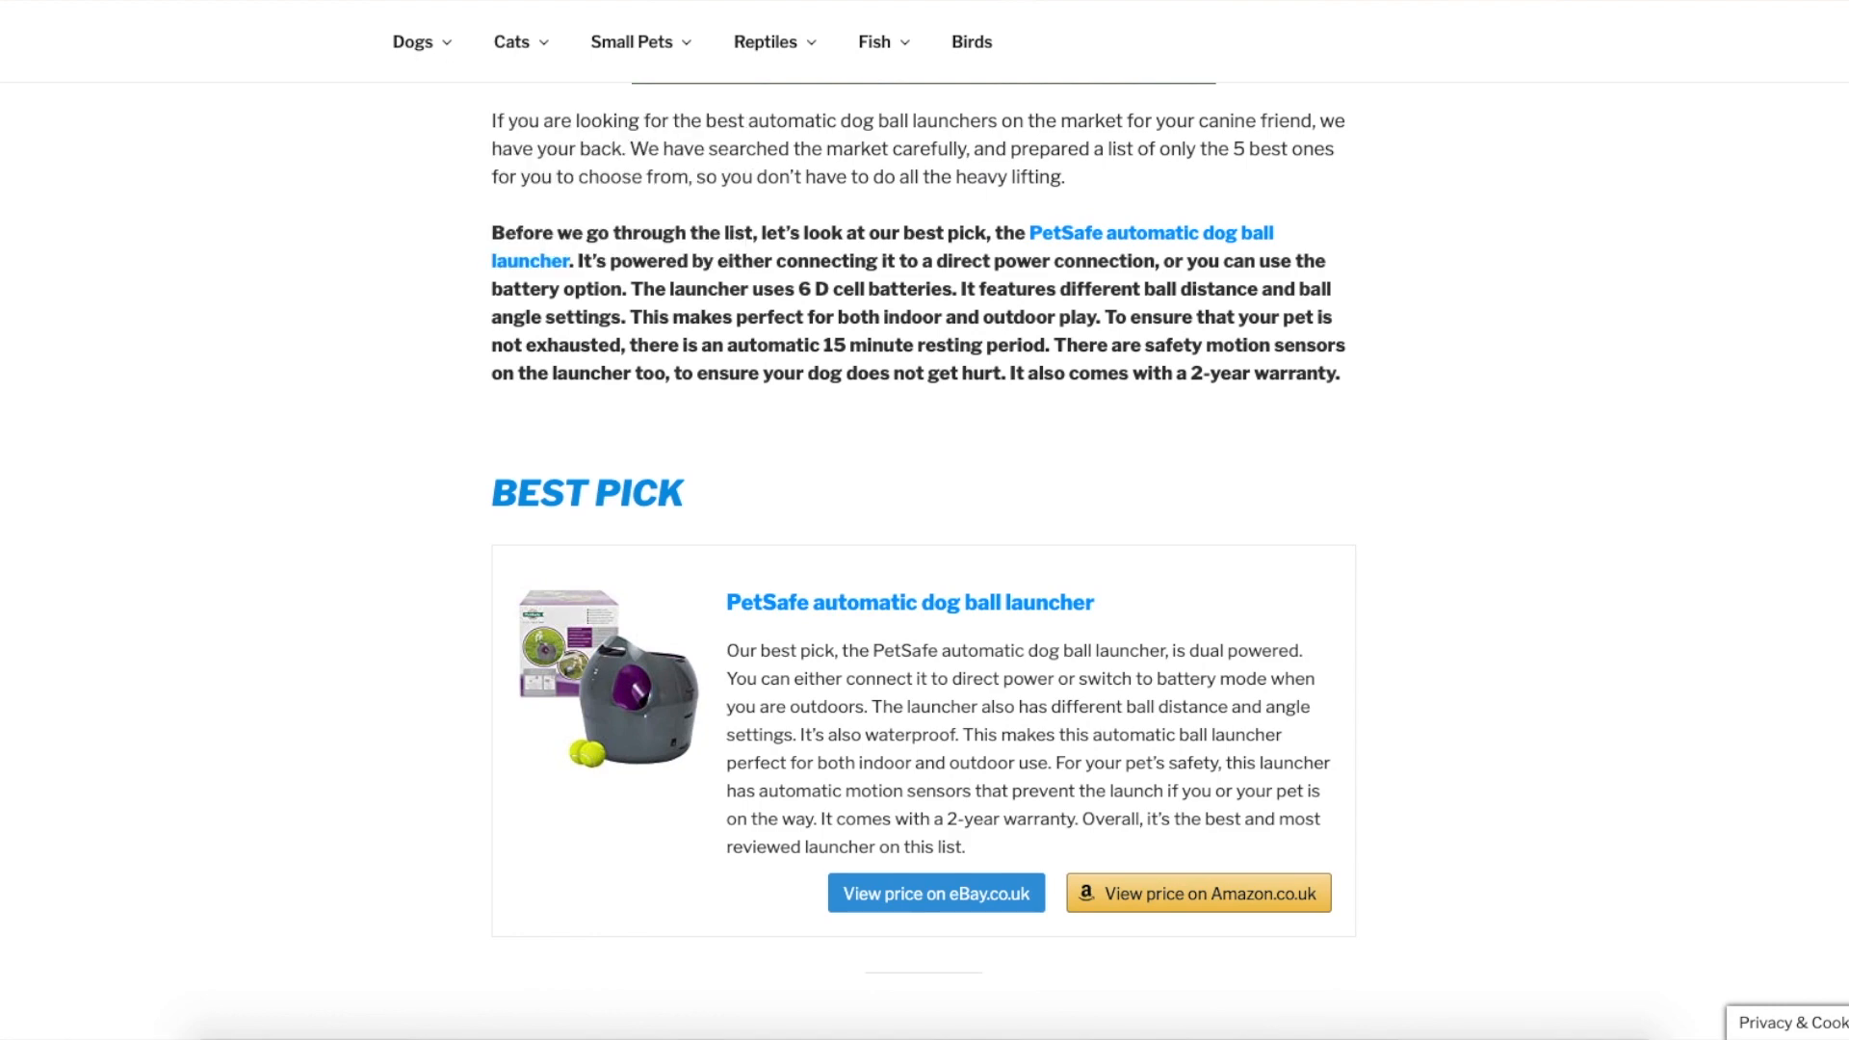
pyautogui.click(453, 2)
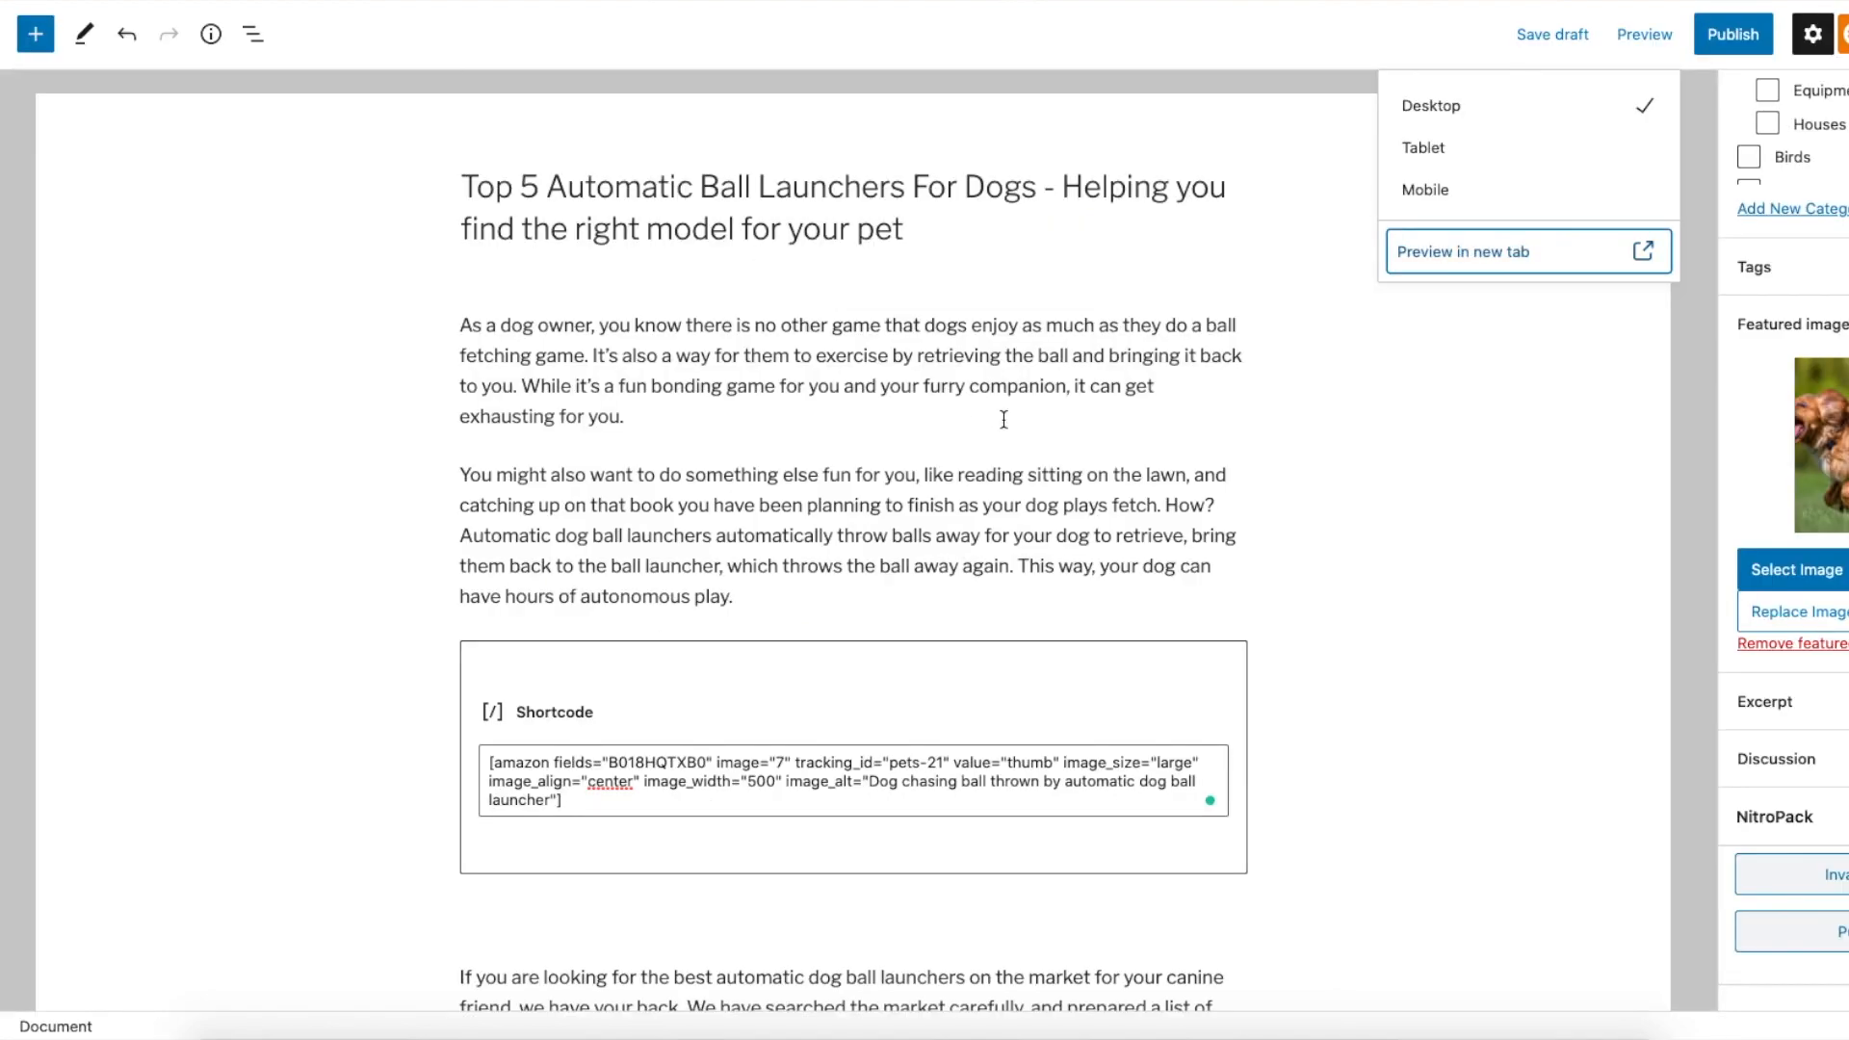
pyautogui.click(1206, 479)
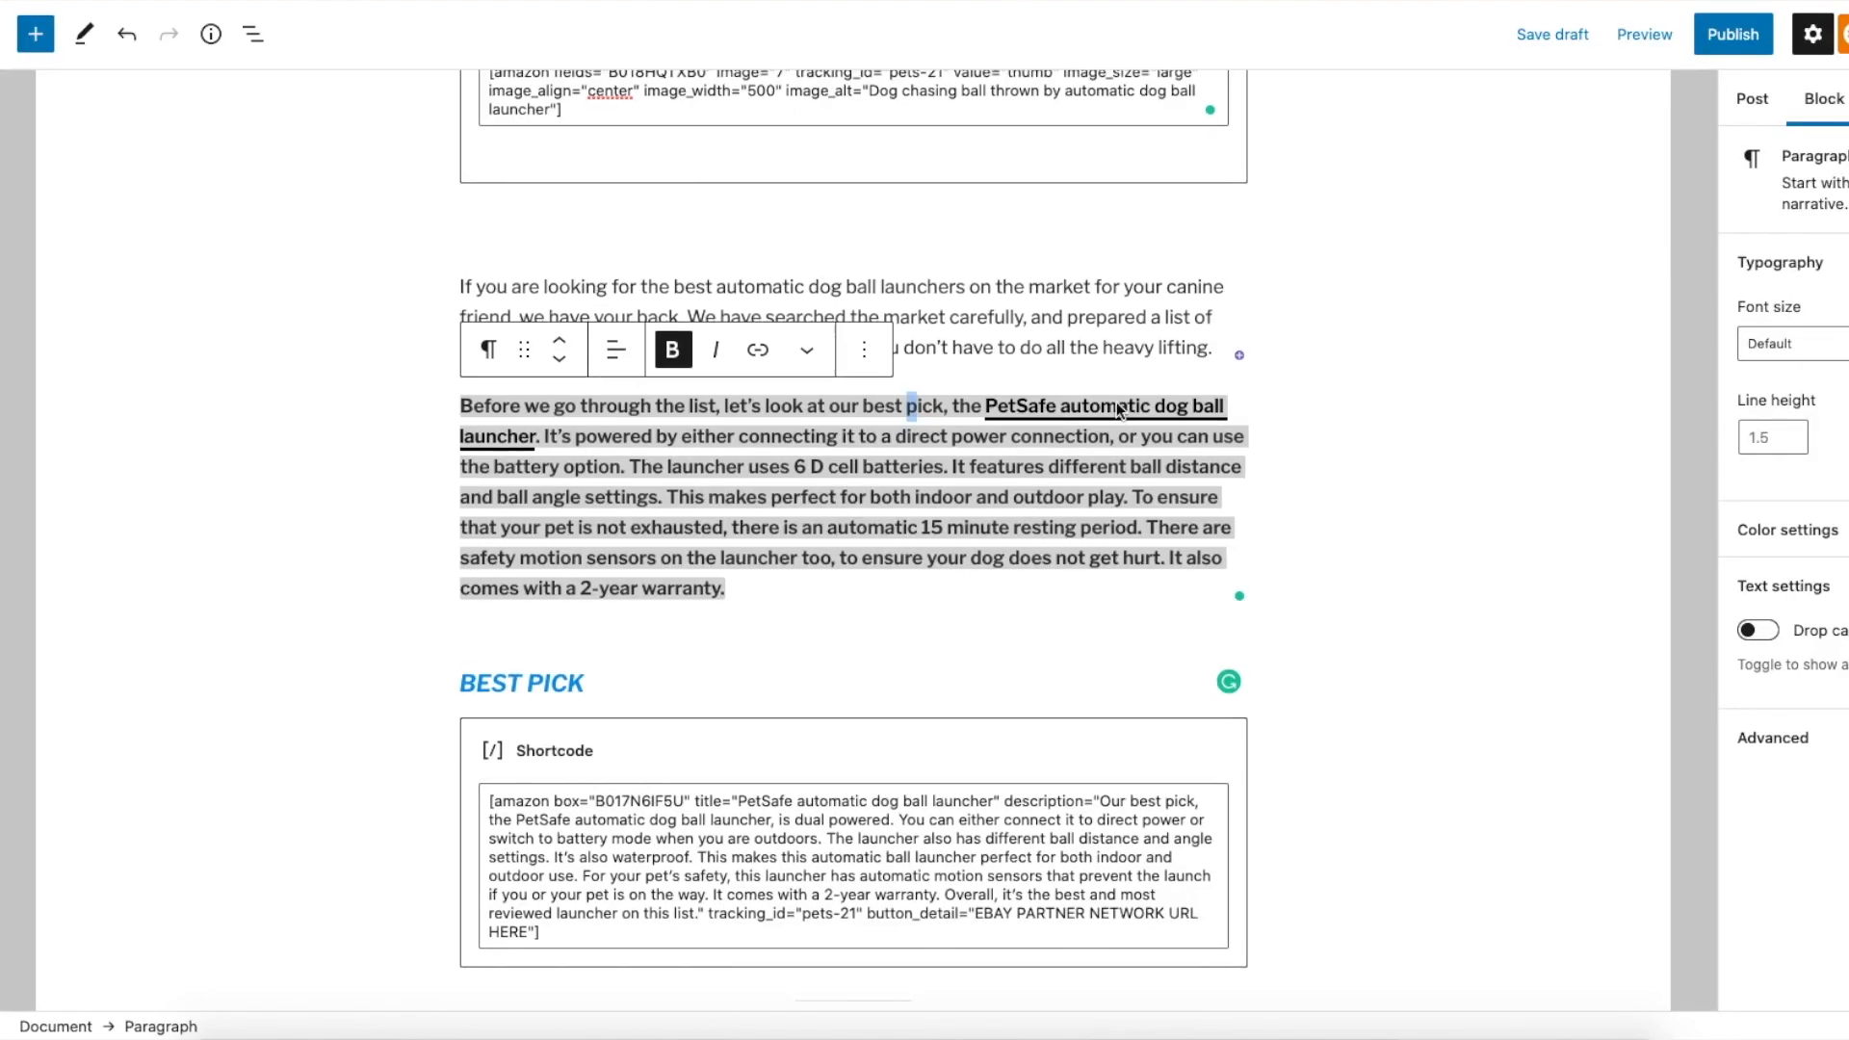
pyautogui.scroll(5, 1117, 401)
pyautogui.scroll(-1, 798, 254)
pyautogui.click(798, 254)
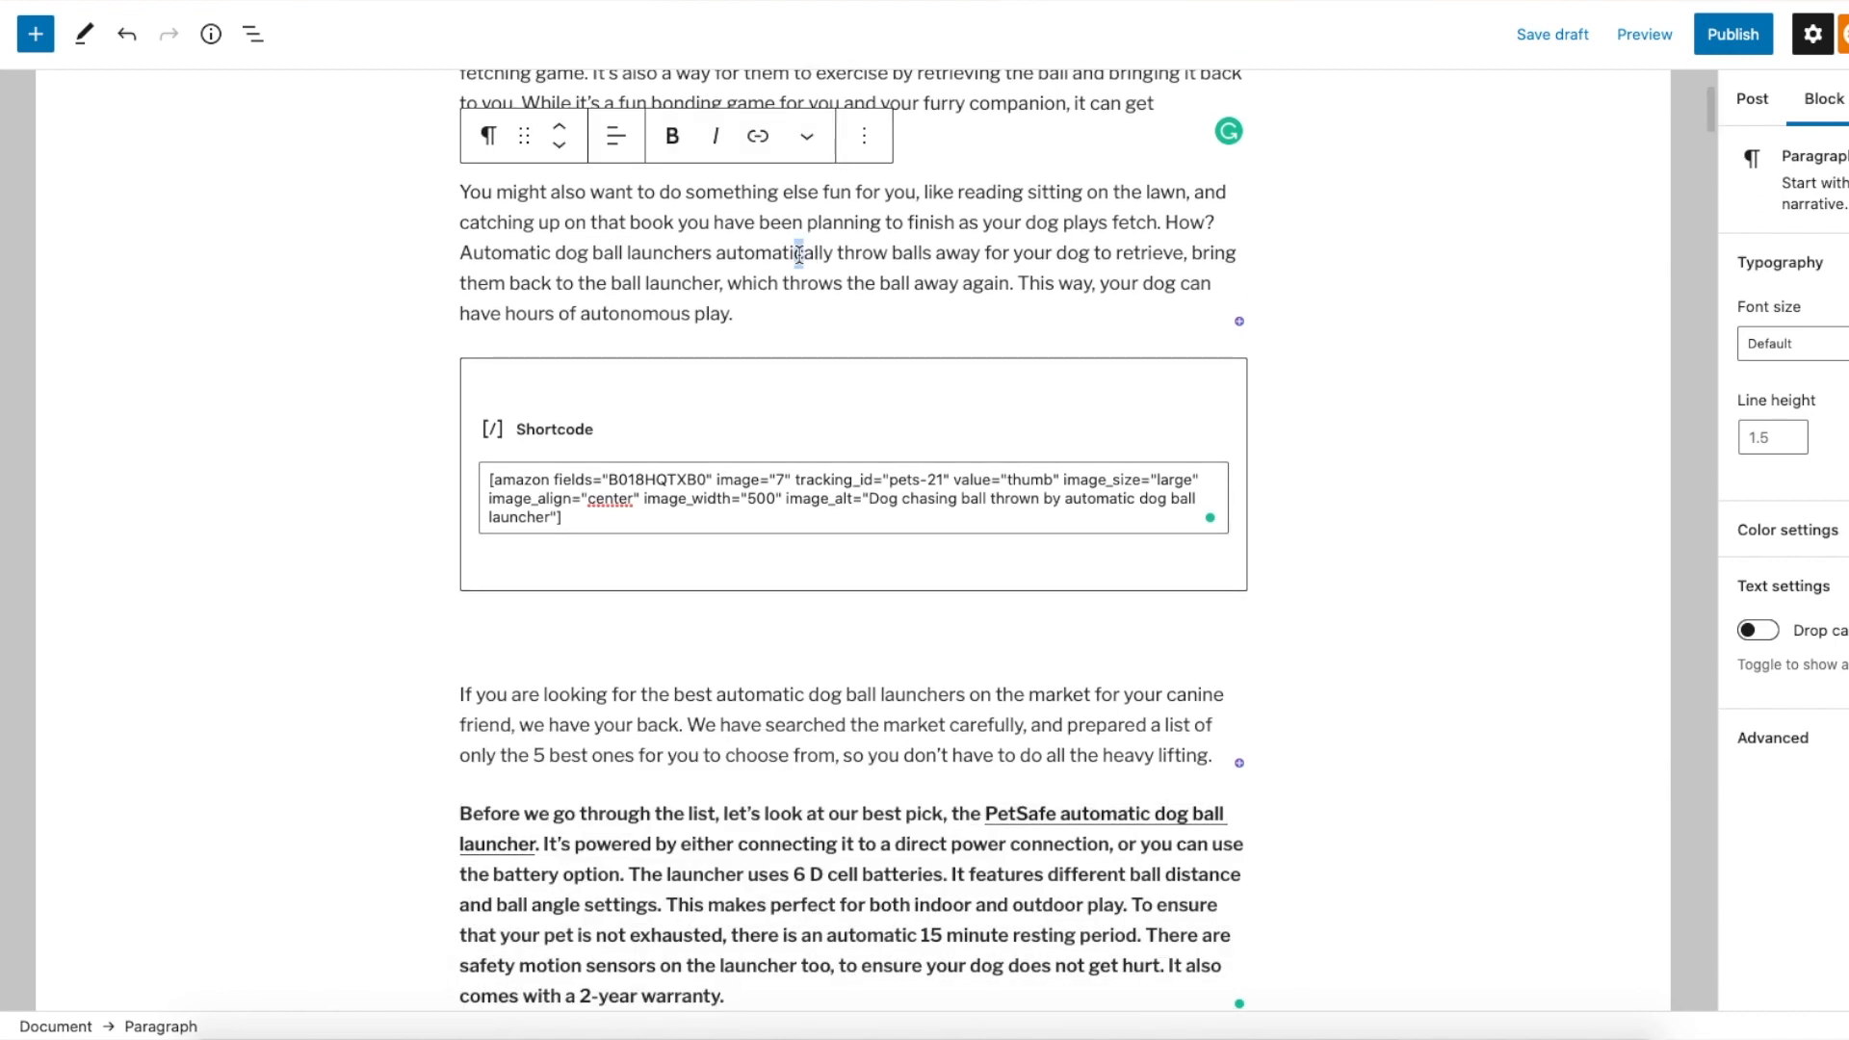
pyautogui.scroll(3, 799, 252)
pyautogui.click(929, 310)
pyautogui.moveTo(459, 274); pyautogui.dragTo(667, 377)
pyautogui.moveTo(573, 419); pyautogui.dragTo(749, 558)
pyautogui.scroll(-2, 750, 558)
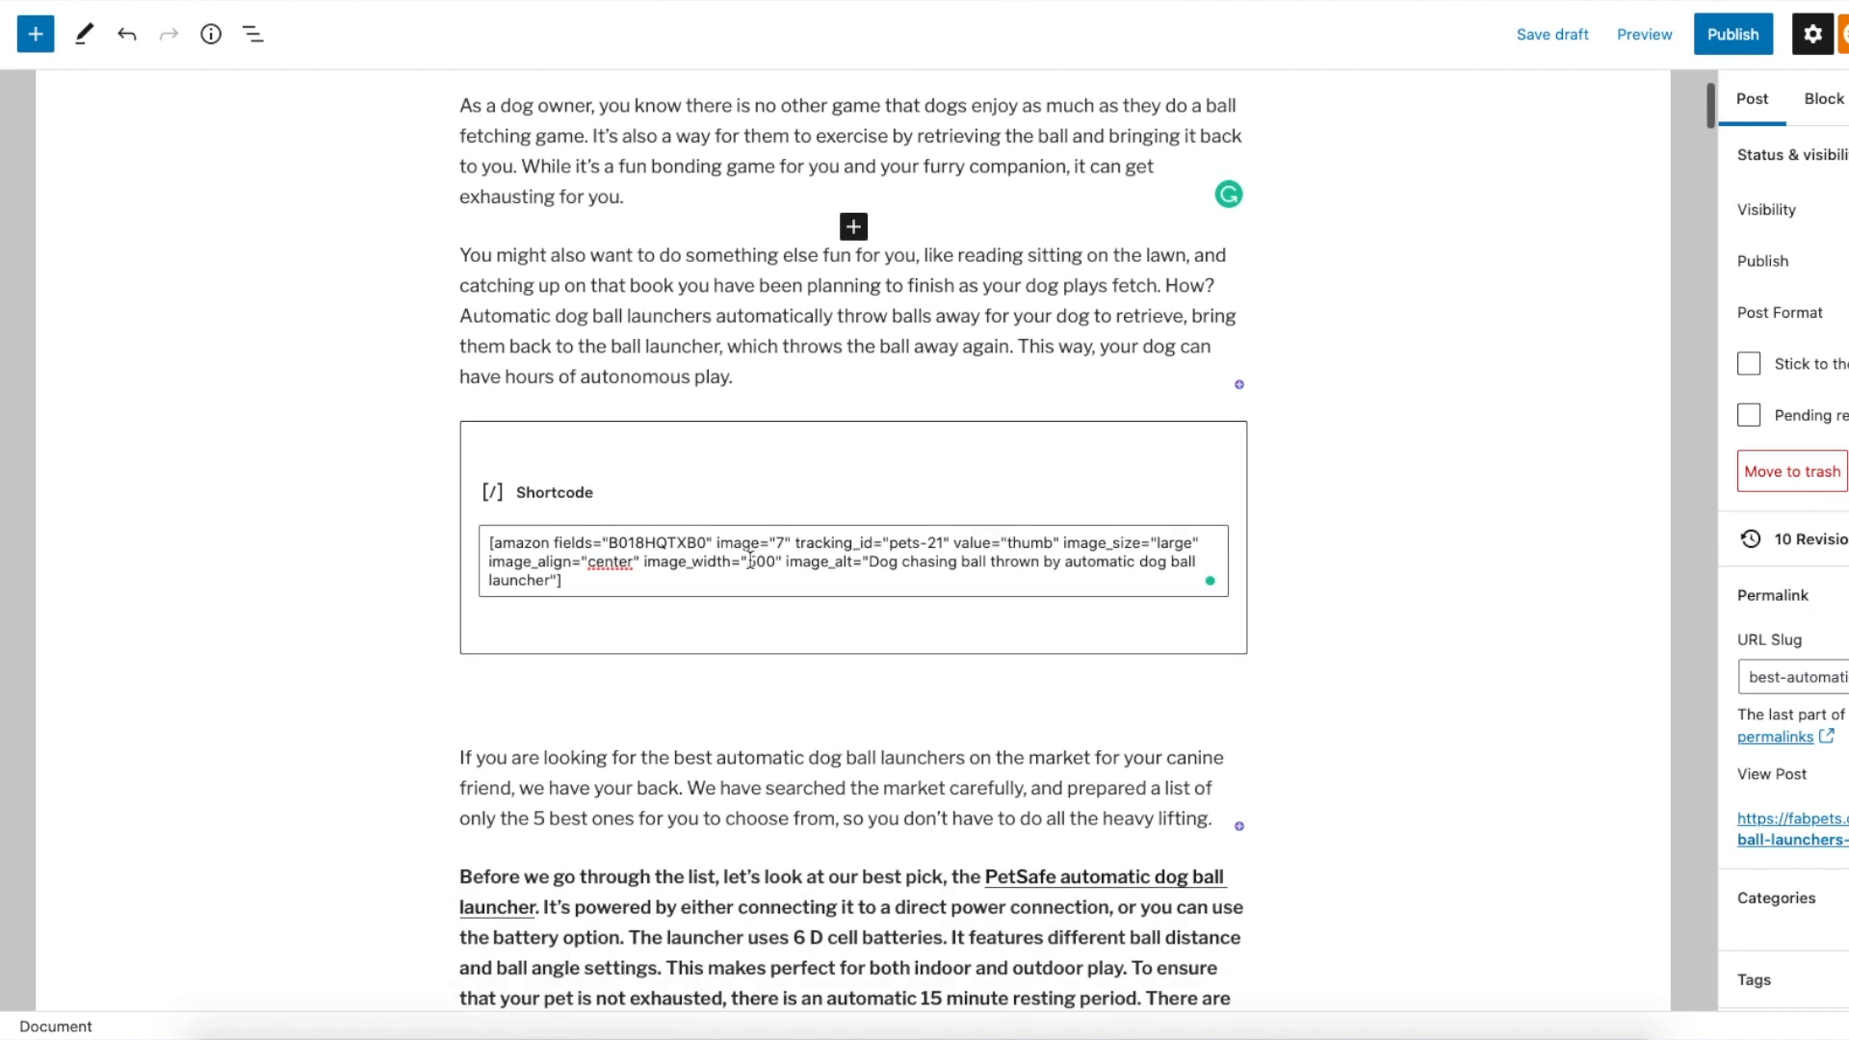
pyautogui.scroll(2, 877, 390)
# Move the opening paragraph block down one place and back up to the start of the post
pyautogui.moveTo(465, 311); pyautogui.dragTo(641, 407)
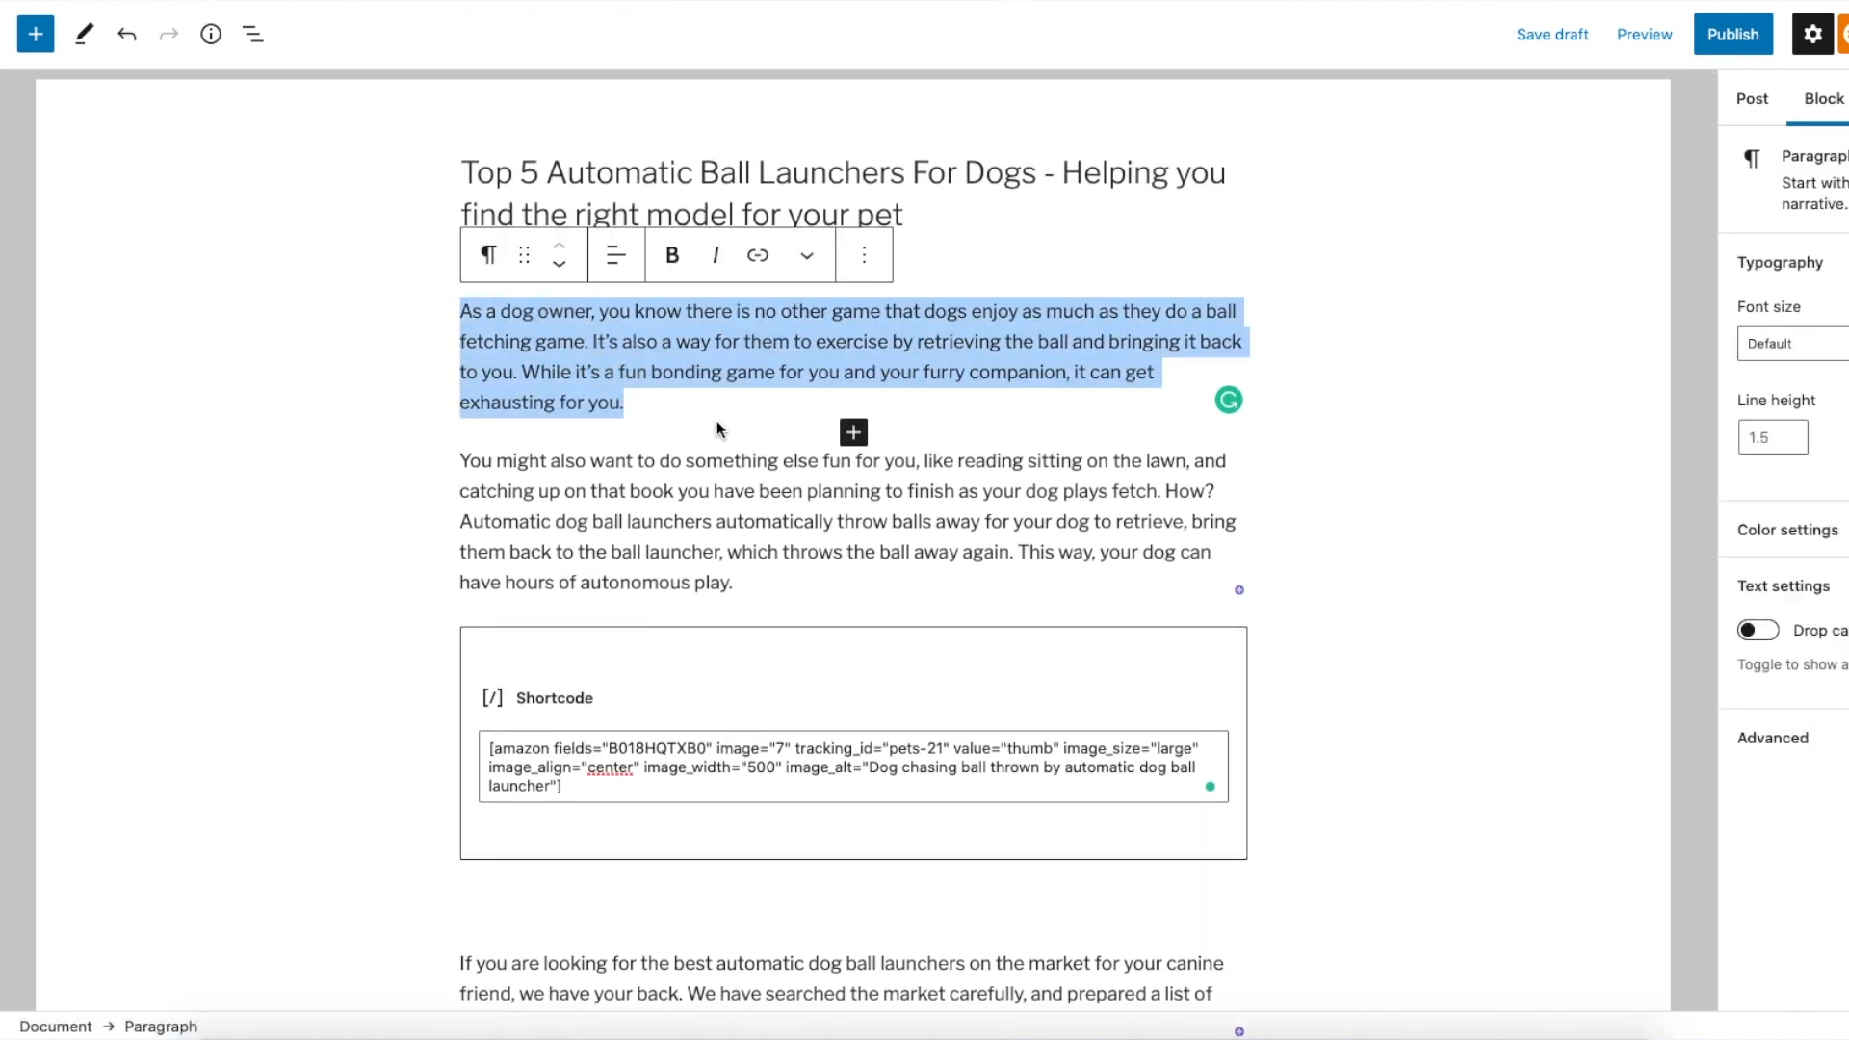
pyautogui.click(556, 267)
pyautogui.click(559, 249)
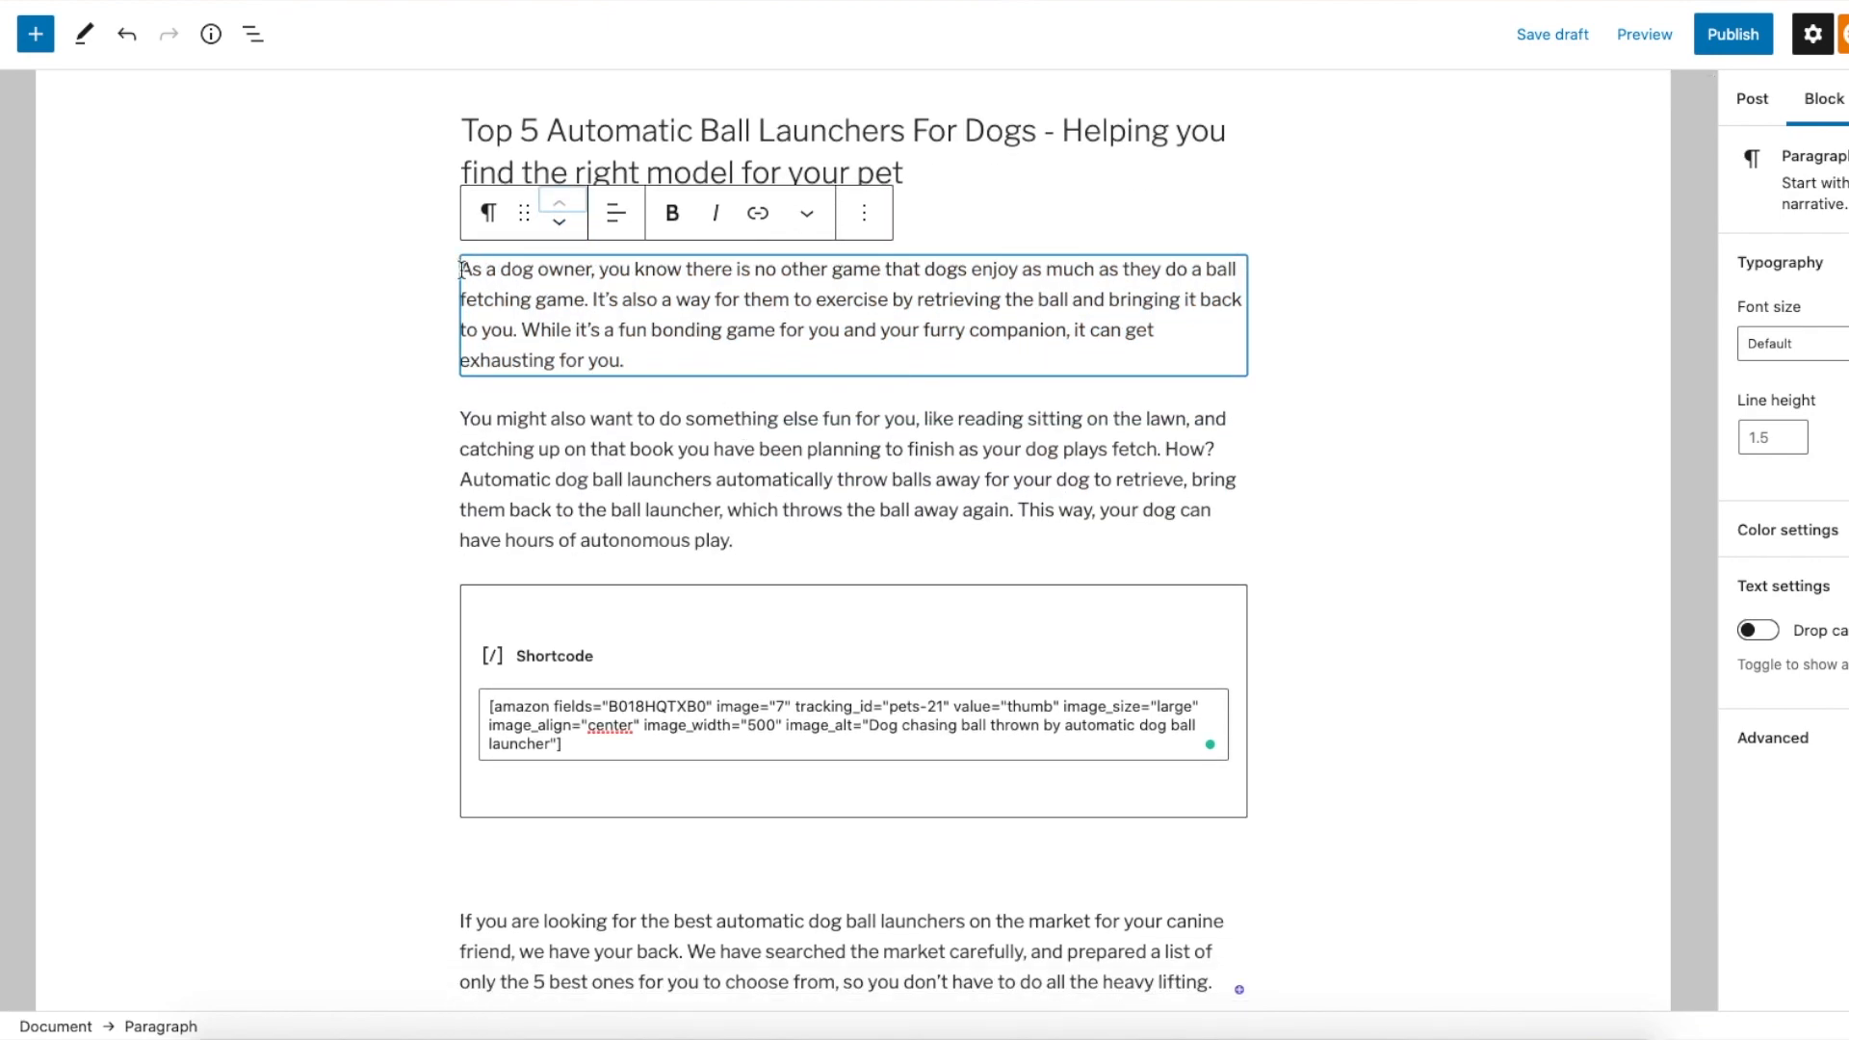
# Group the two introduction paragraphs, the image shortcode and the spacer into one block
pyautogui.moveTo(461, 270); pyautogui.dragTo(1236, 800)
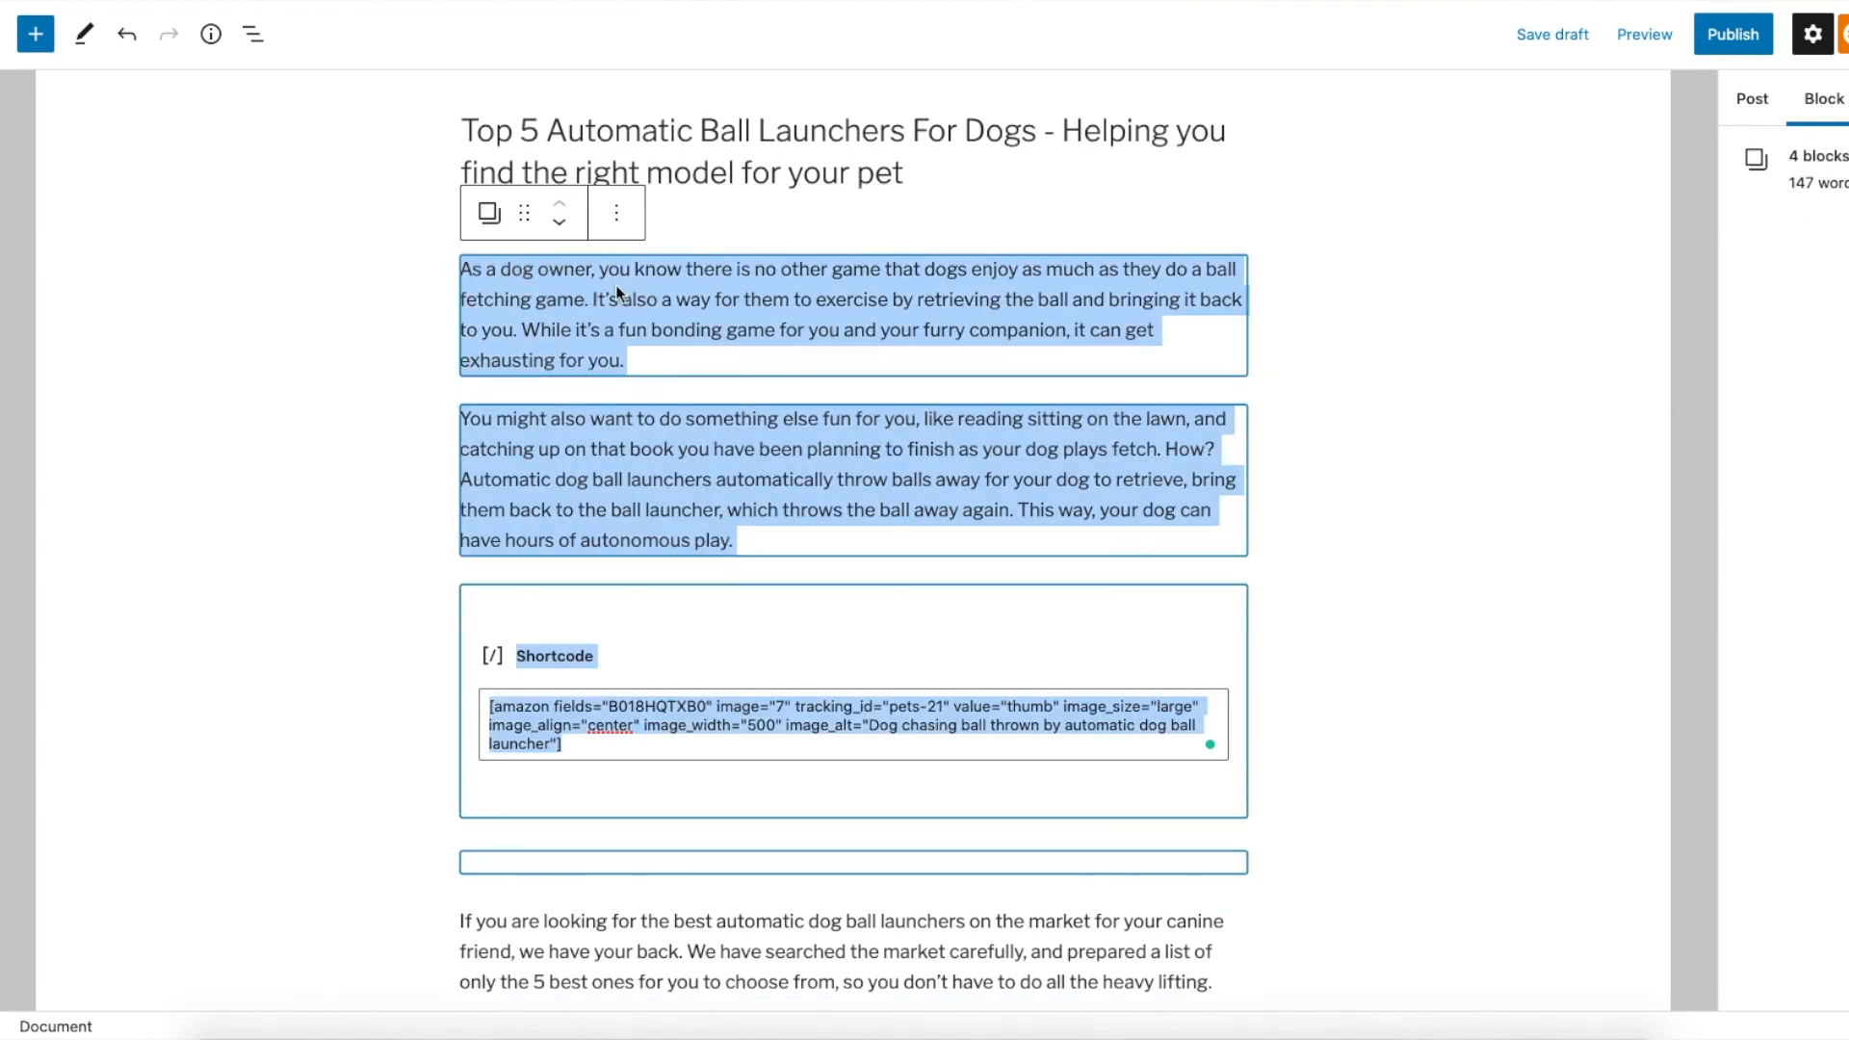
pyautogui.click(614, 219)
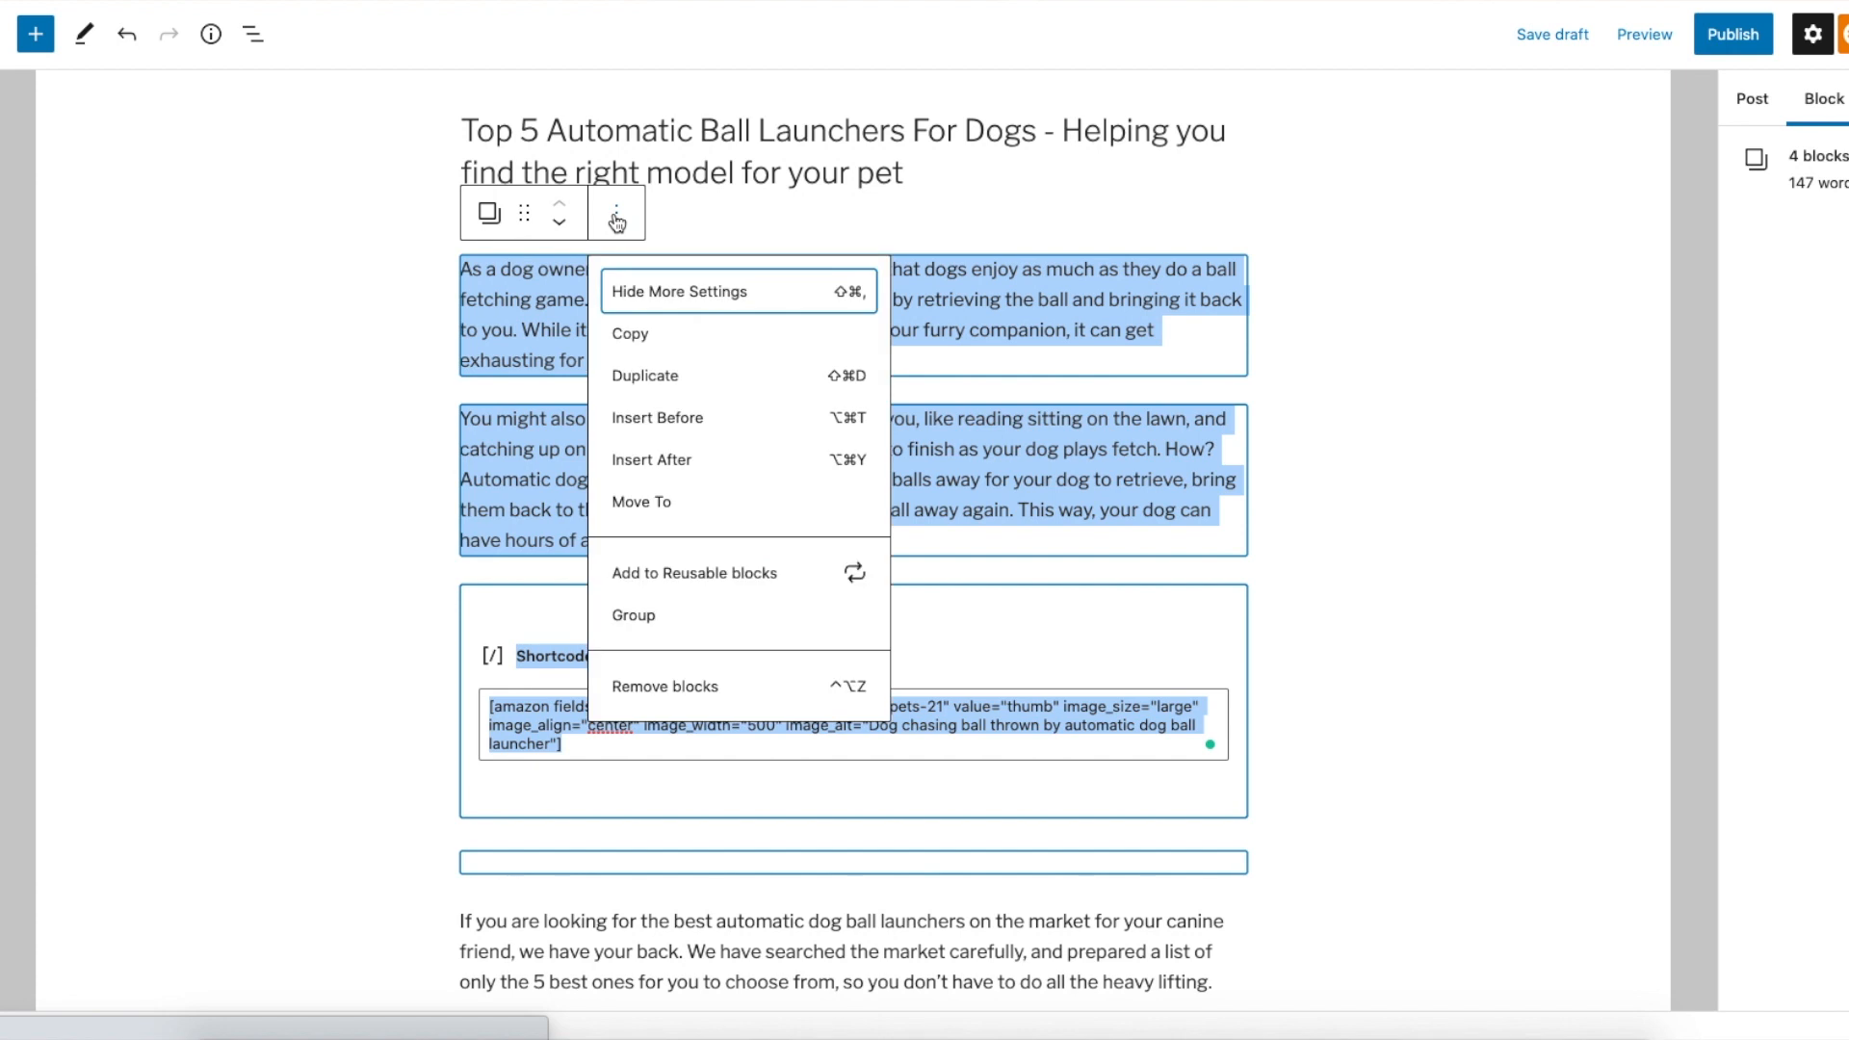
pyautogui.click(690, 624)
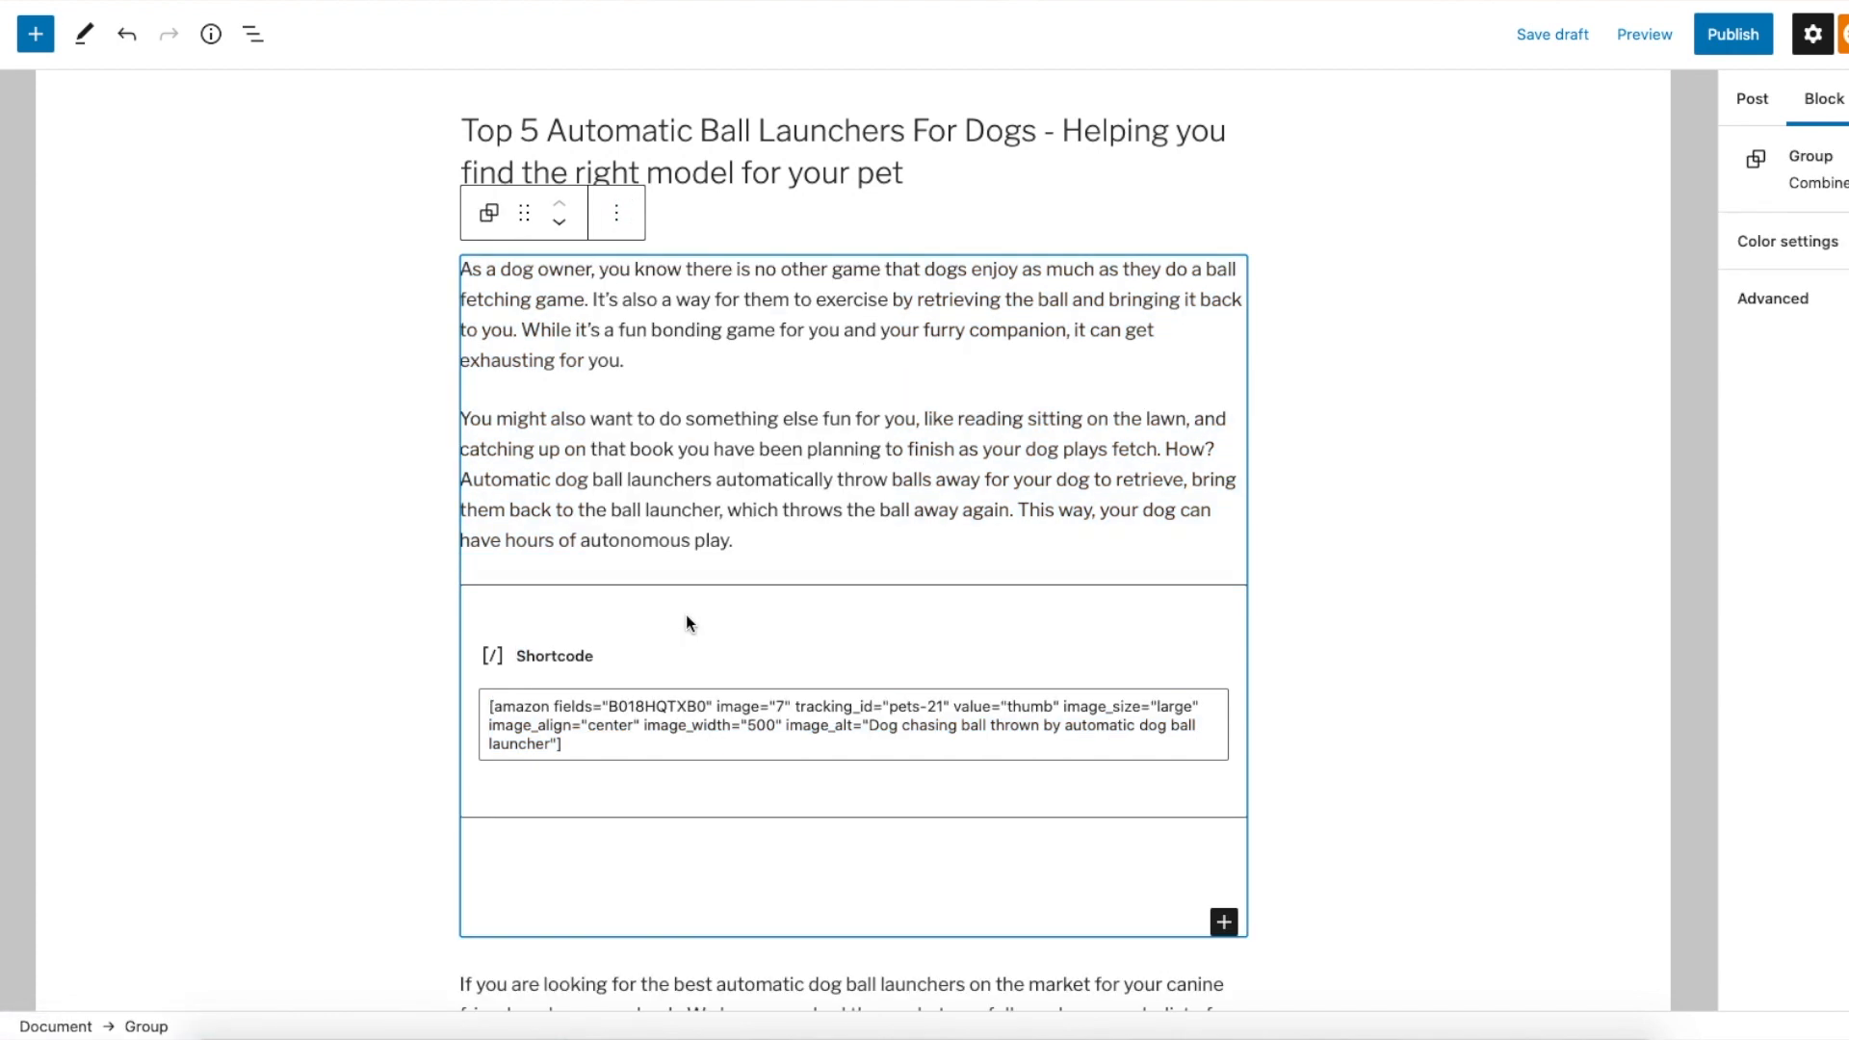
# Move the grouped introduction blocks down one place and back up, and ungroup them
pyautogui.click(563, 228)
pyautogui.click(558, 204)
pyautogui.click(616, 220)
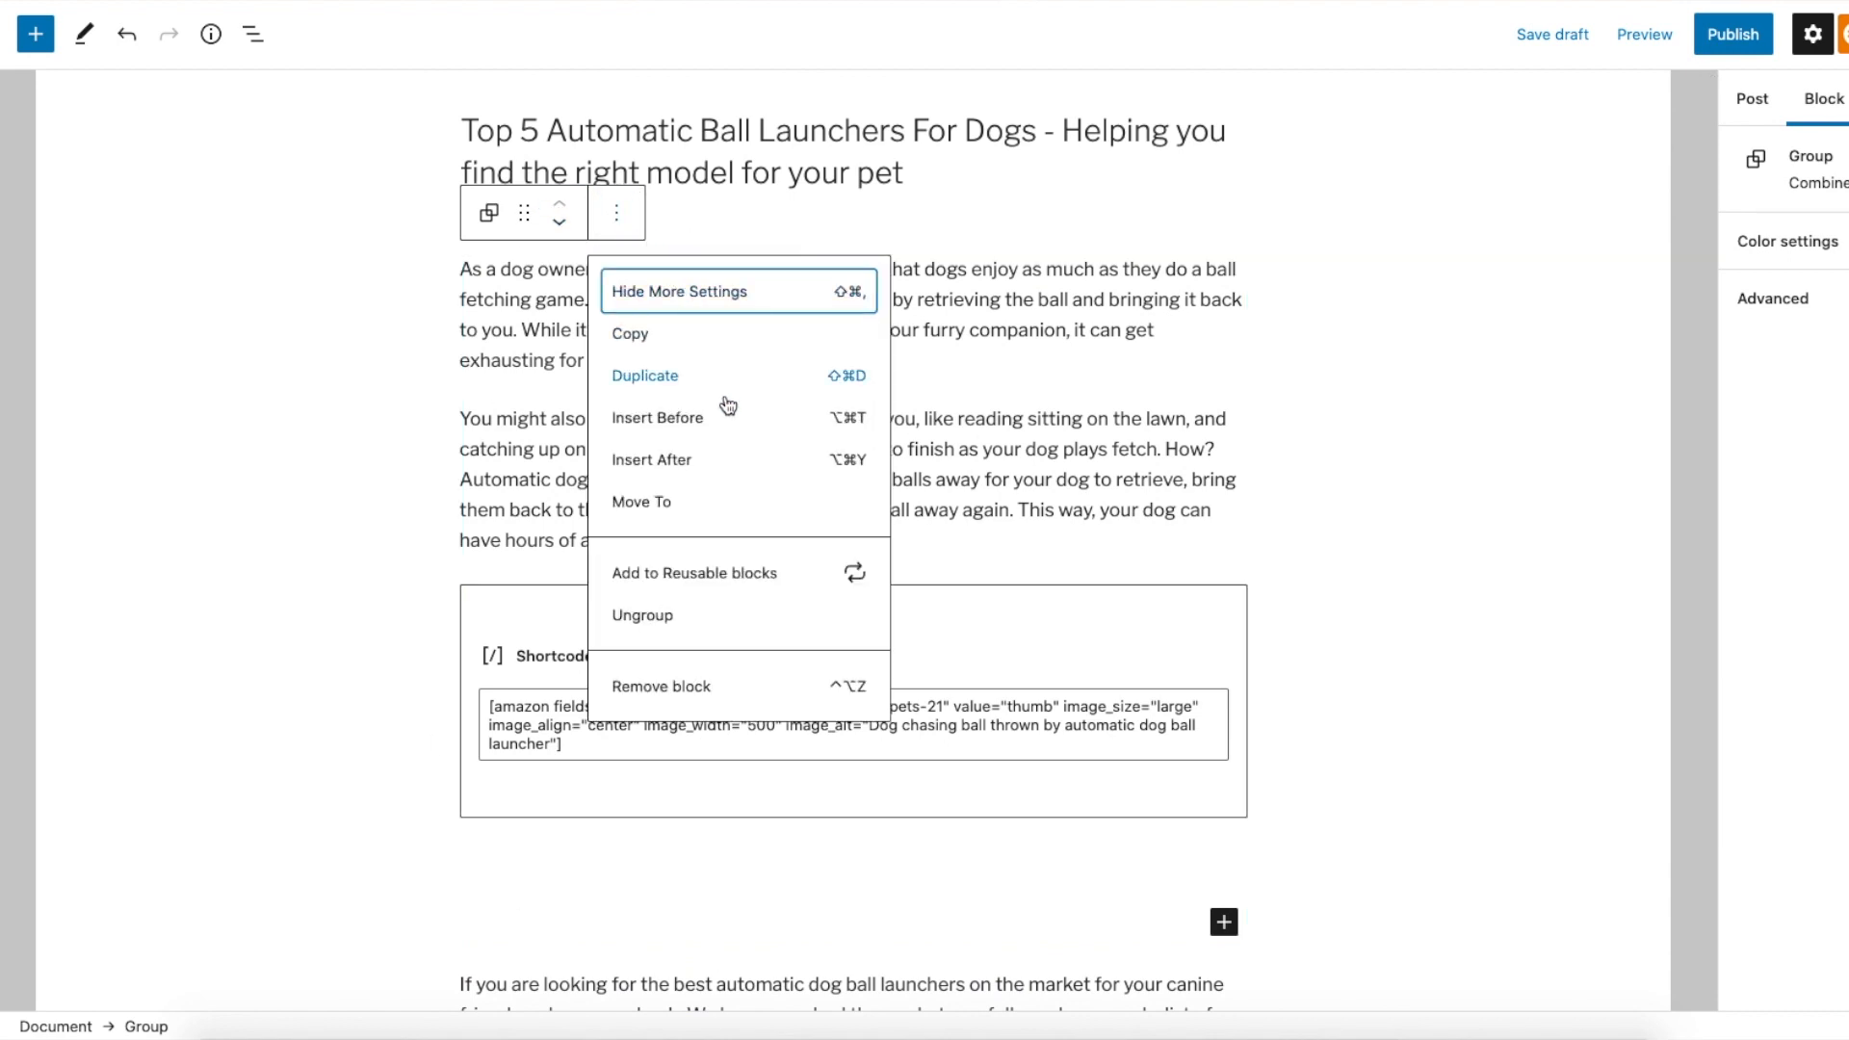
pyautogui.click(694, 615)
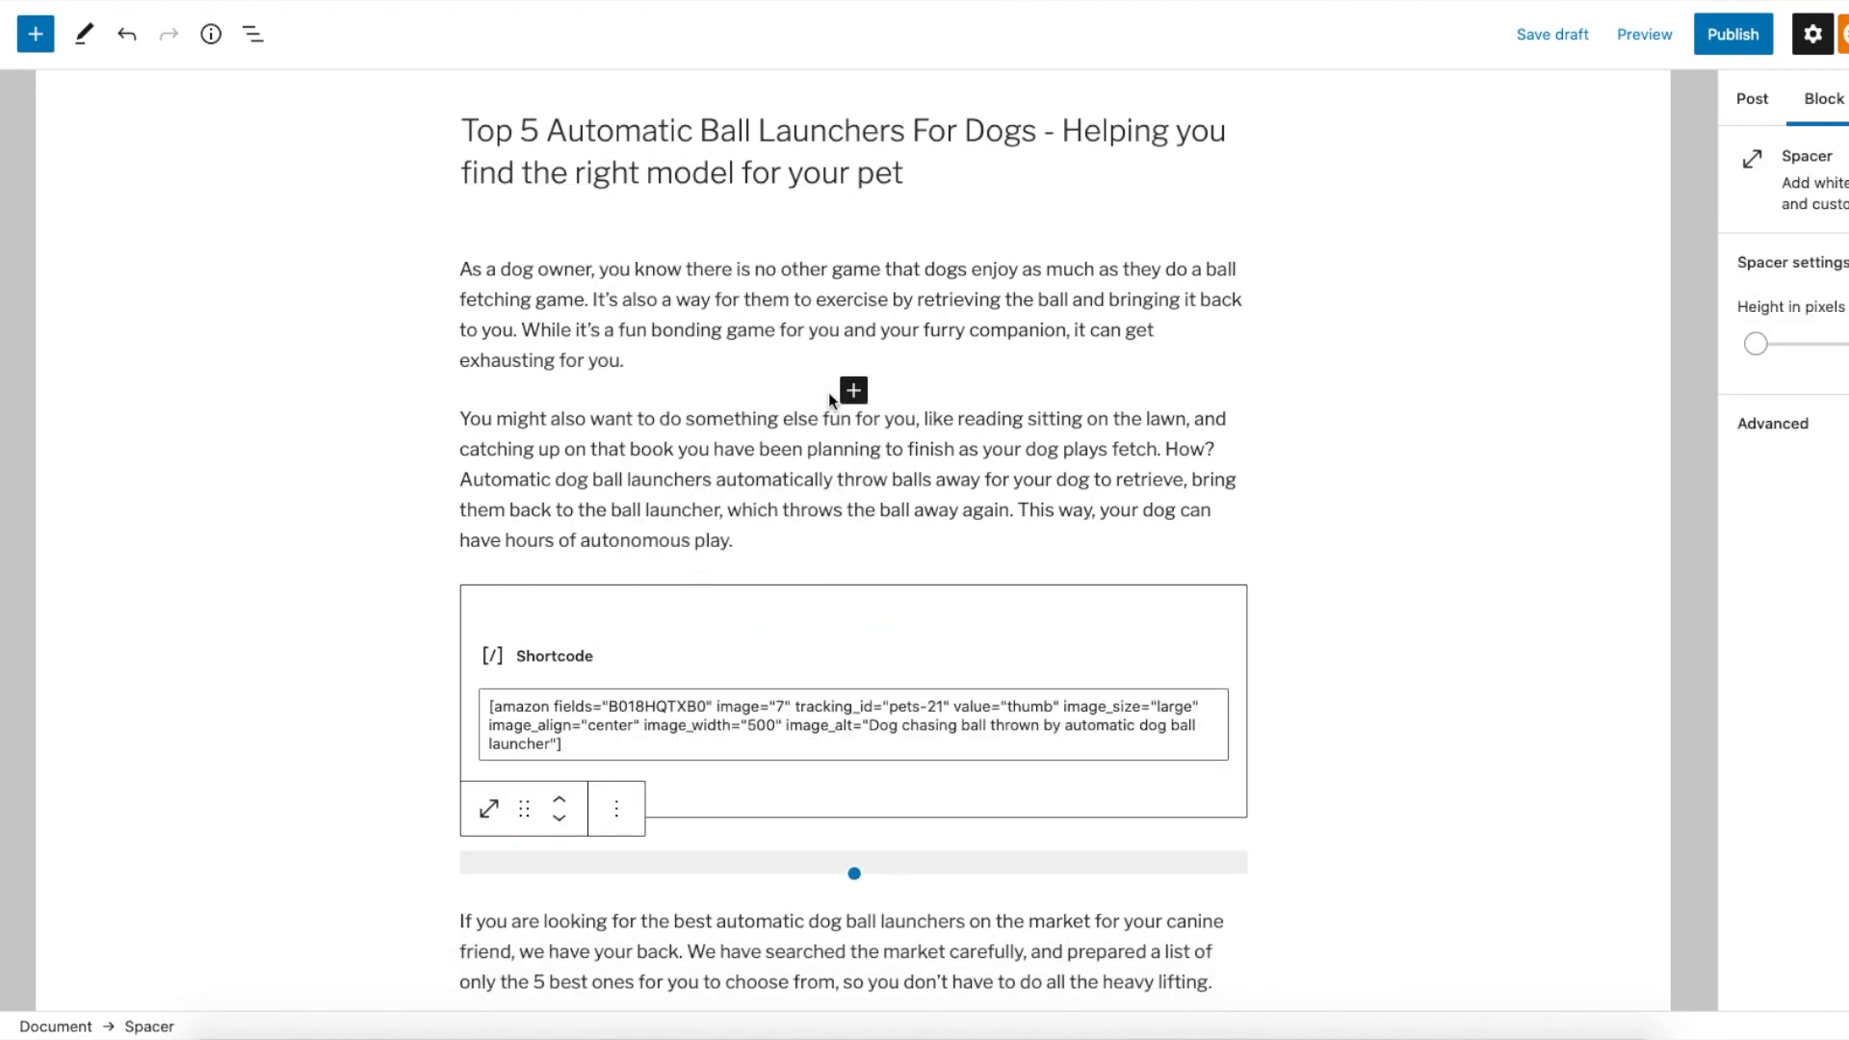
# Look over the introduction paragraphs and the blocks that follow them in the post
pyautogui.click(828, 391)
pyautogui.scroll(-1, 828, 391)
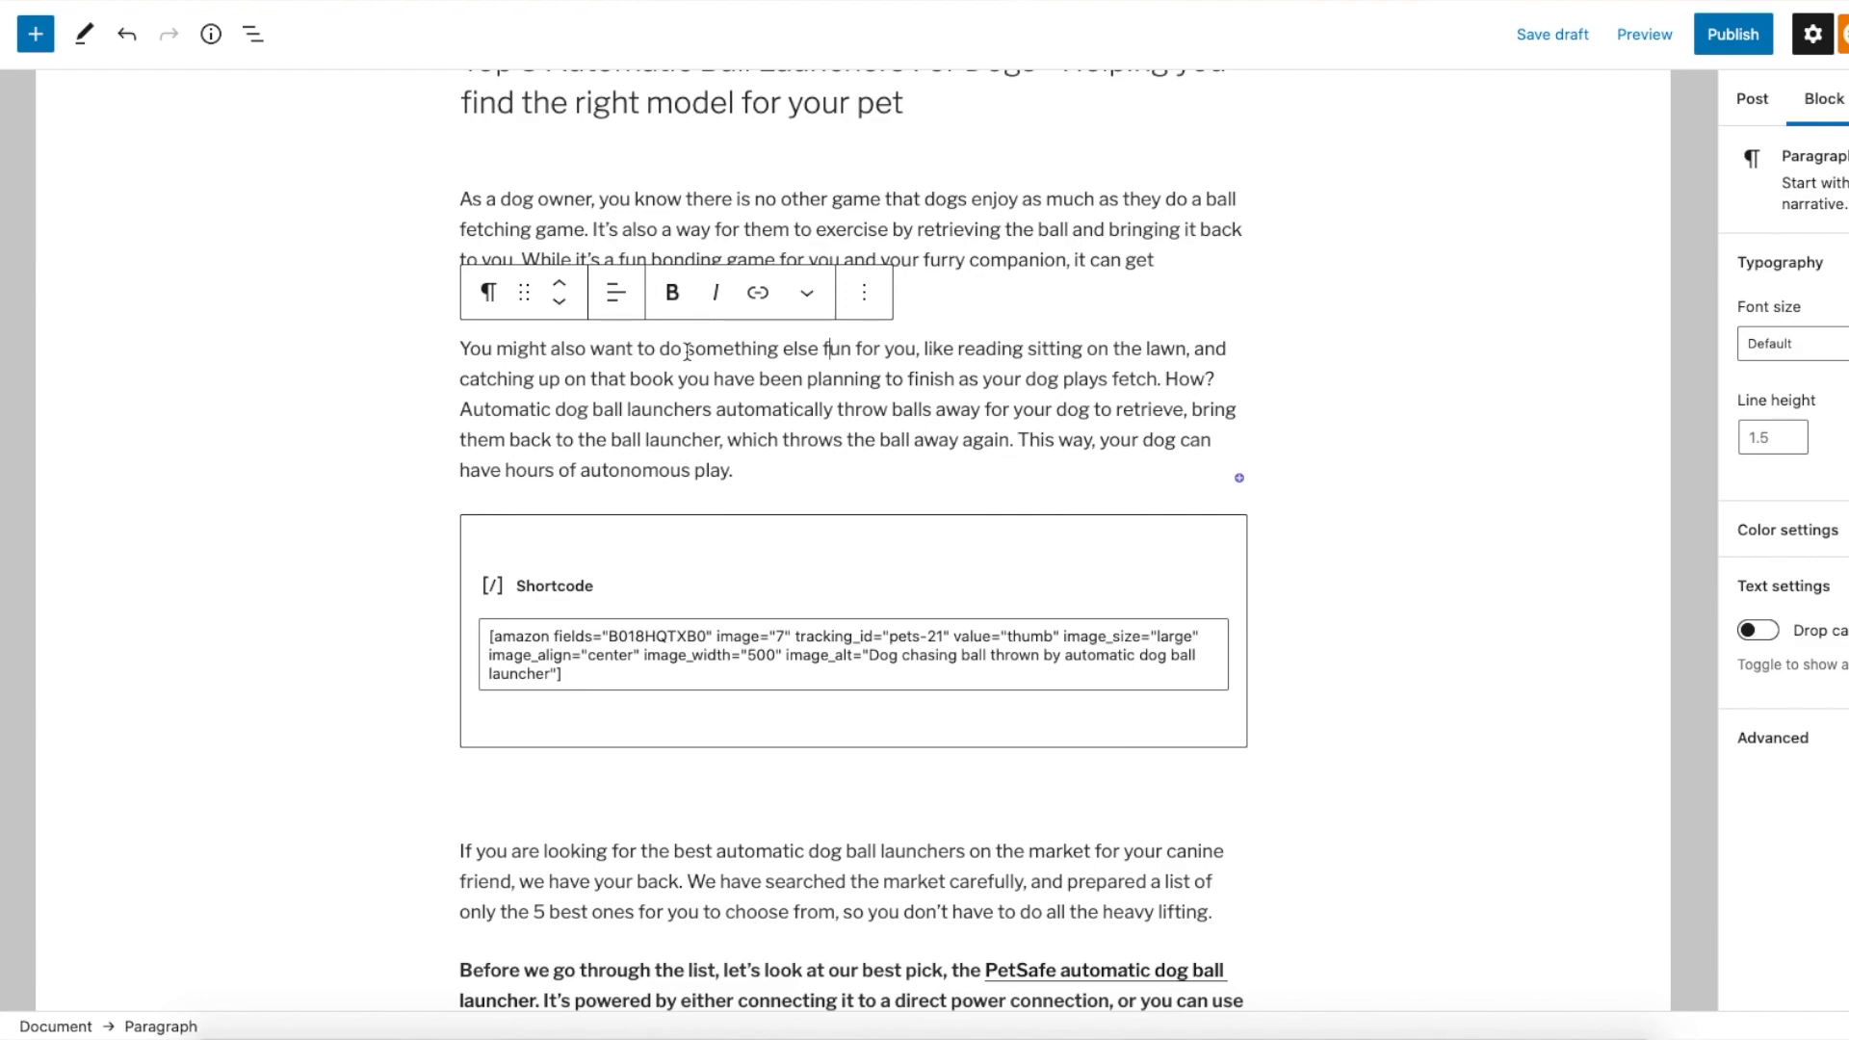
pyautogui.scroll(-8, 867, 414)
pyautogui.scroll(6, 930, 679)
pyautogui.scroll(4, 930, 680)
pyautogui.scroll(-8, 930, 680)
pyautogui.scroll(2, 930, 680)
pyautogui.scroll(6, 930, 679)
pyautogui.click(1019, 298)
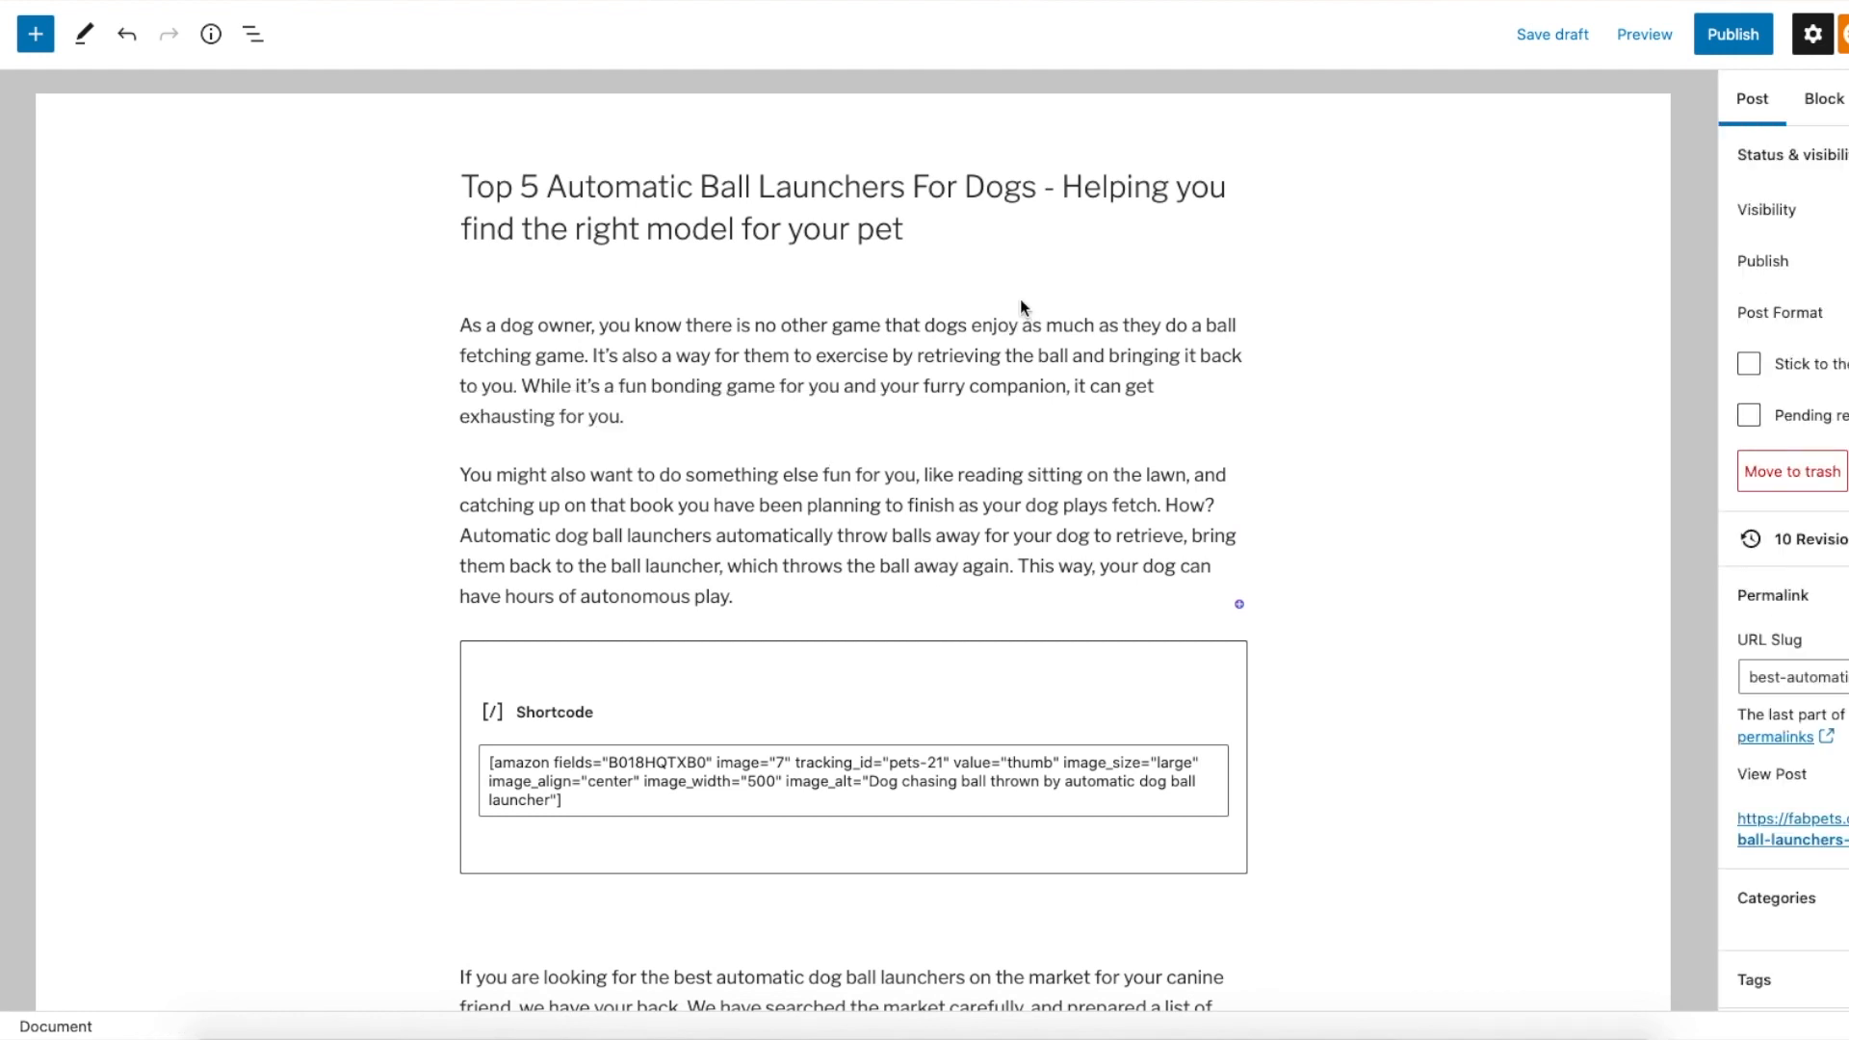
# Display the block types the opening paragraph can be transformed into, leaving it a paragraph
pyautogui.click(970, 360)
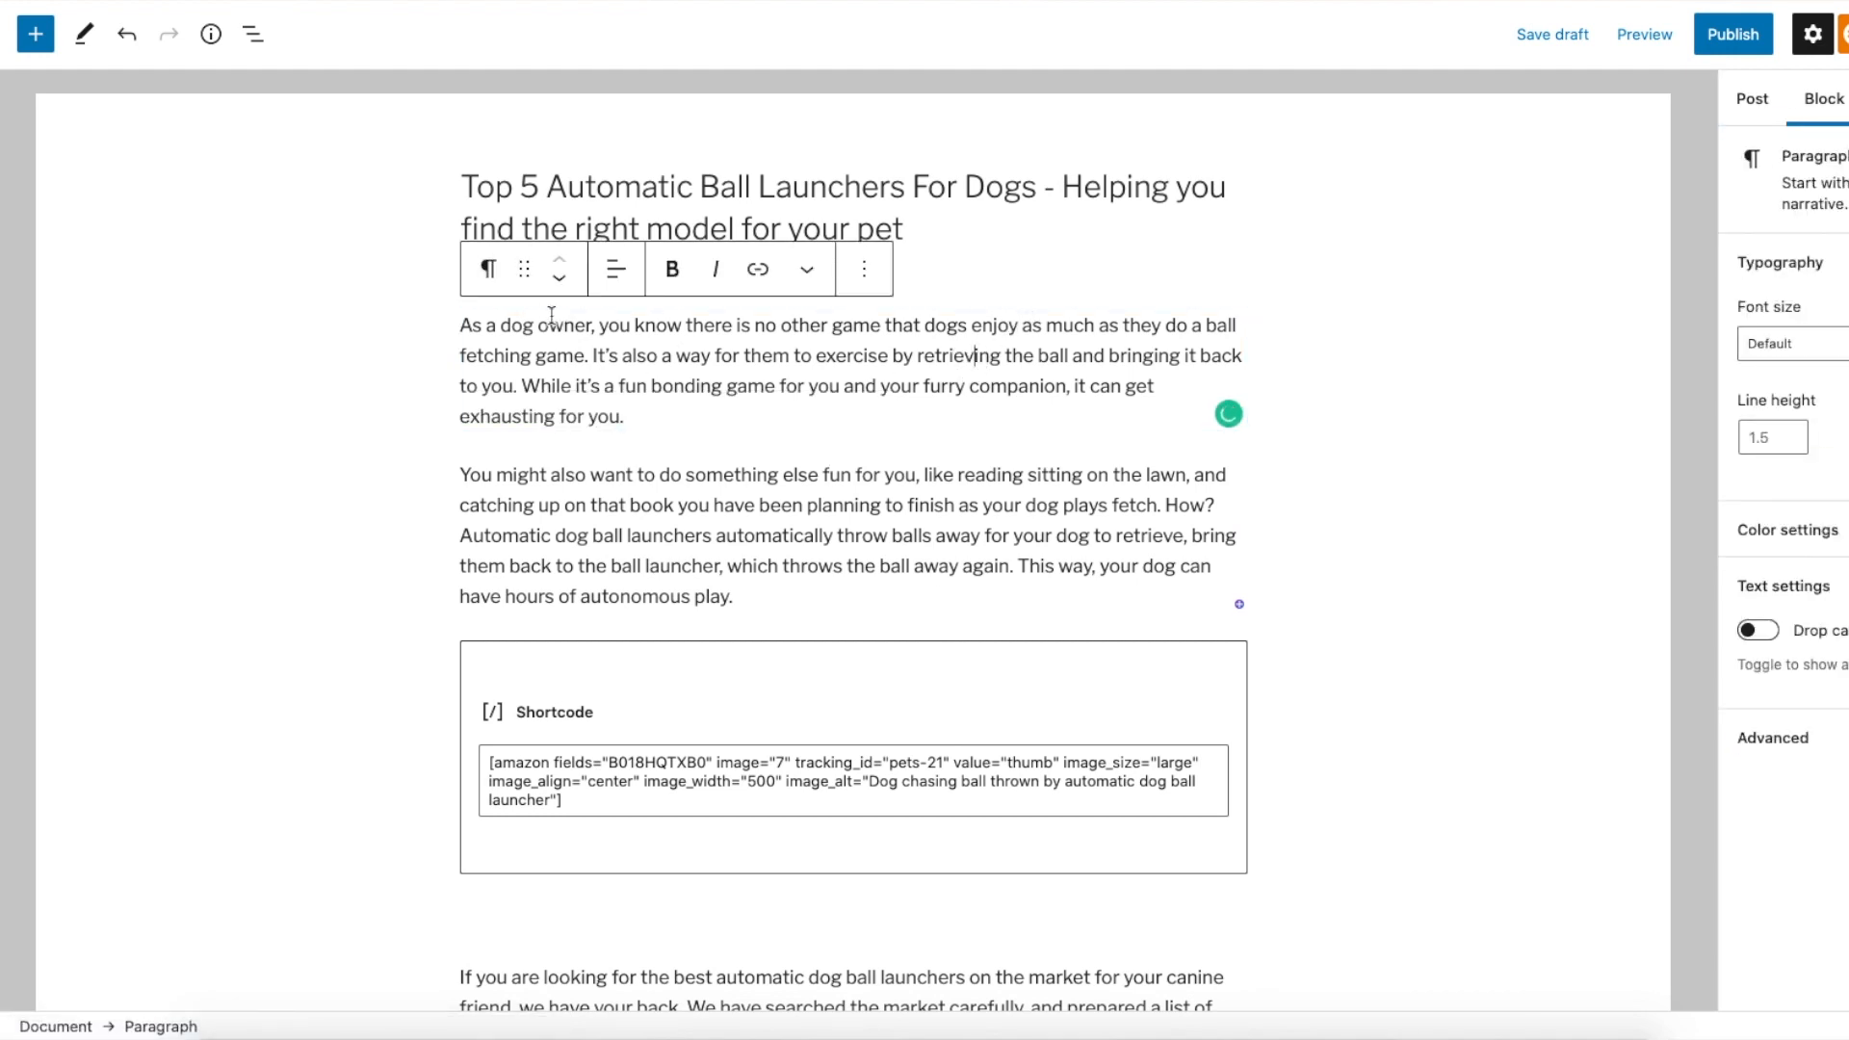
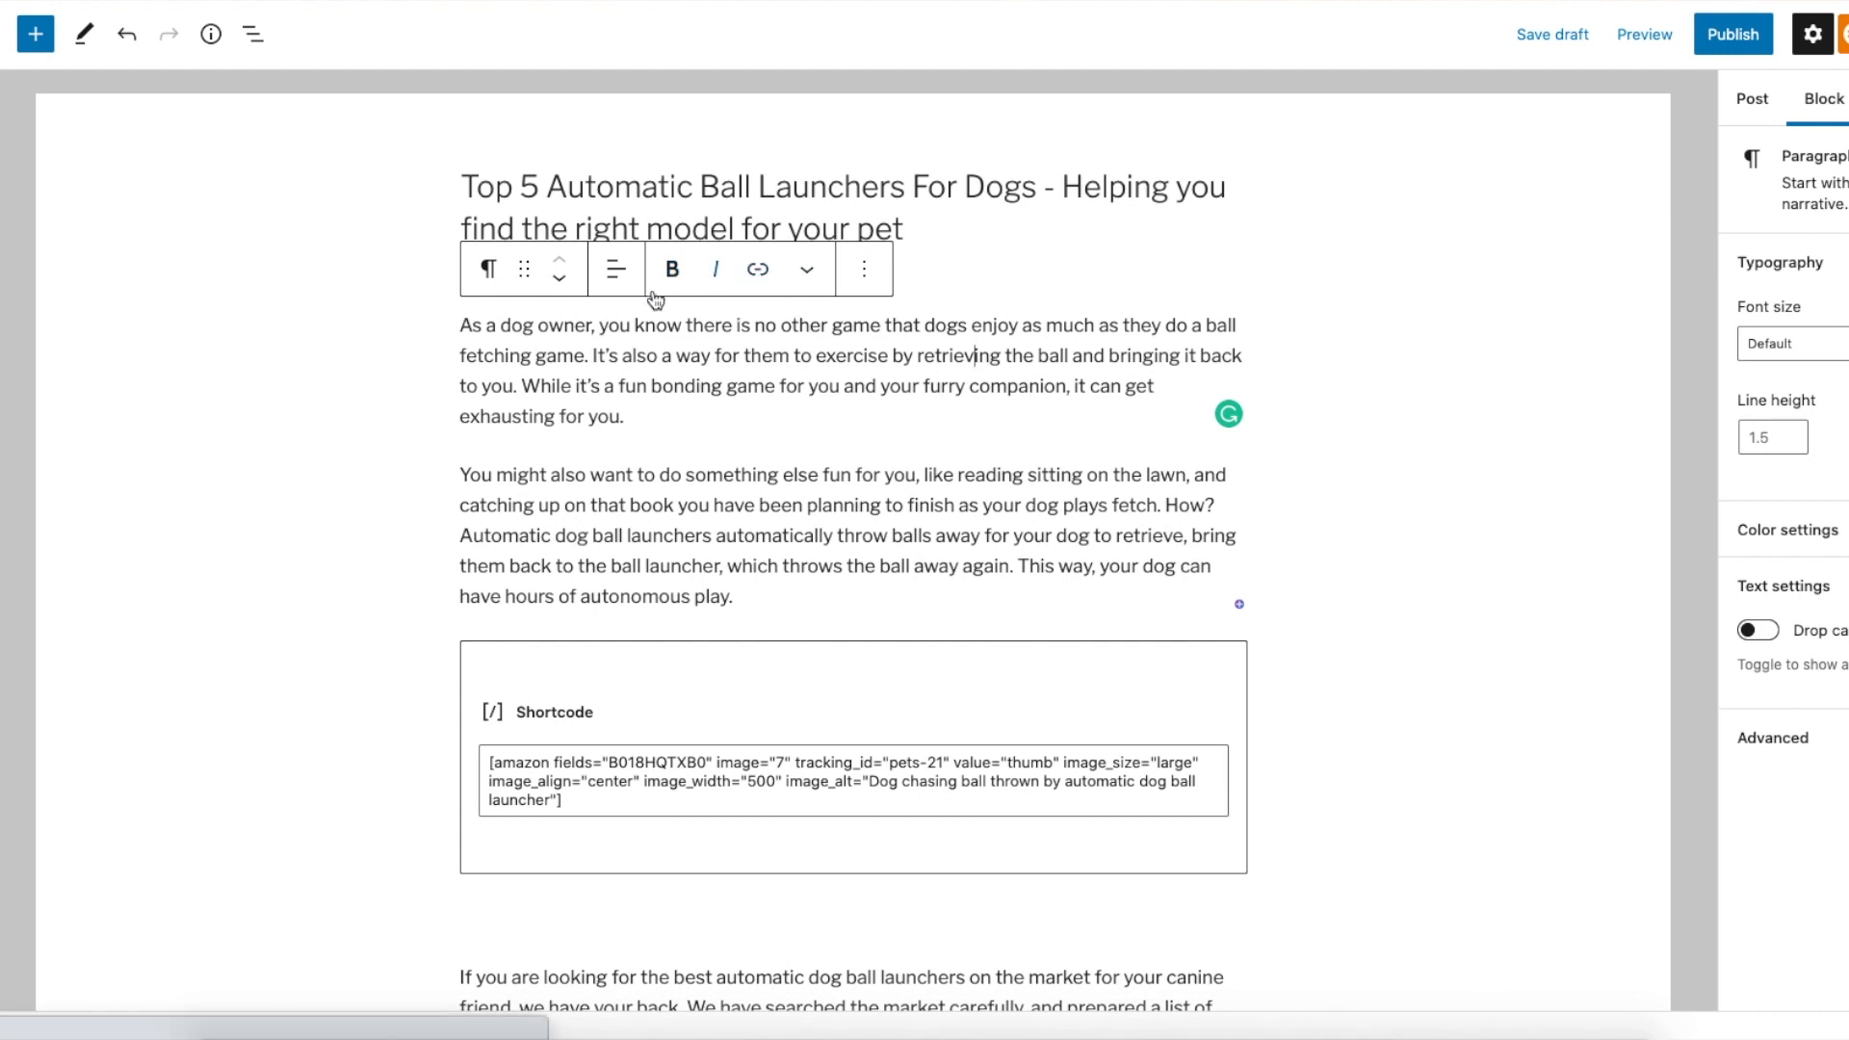
pyautogui.click(488, 272)
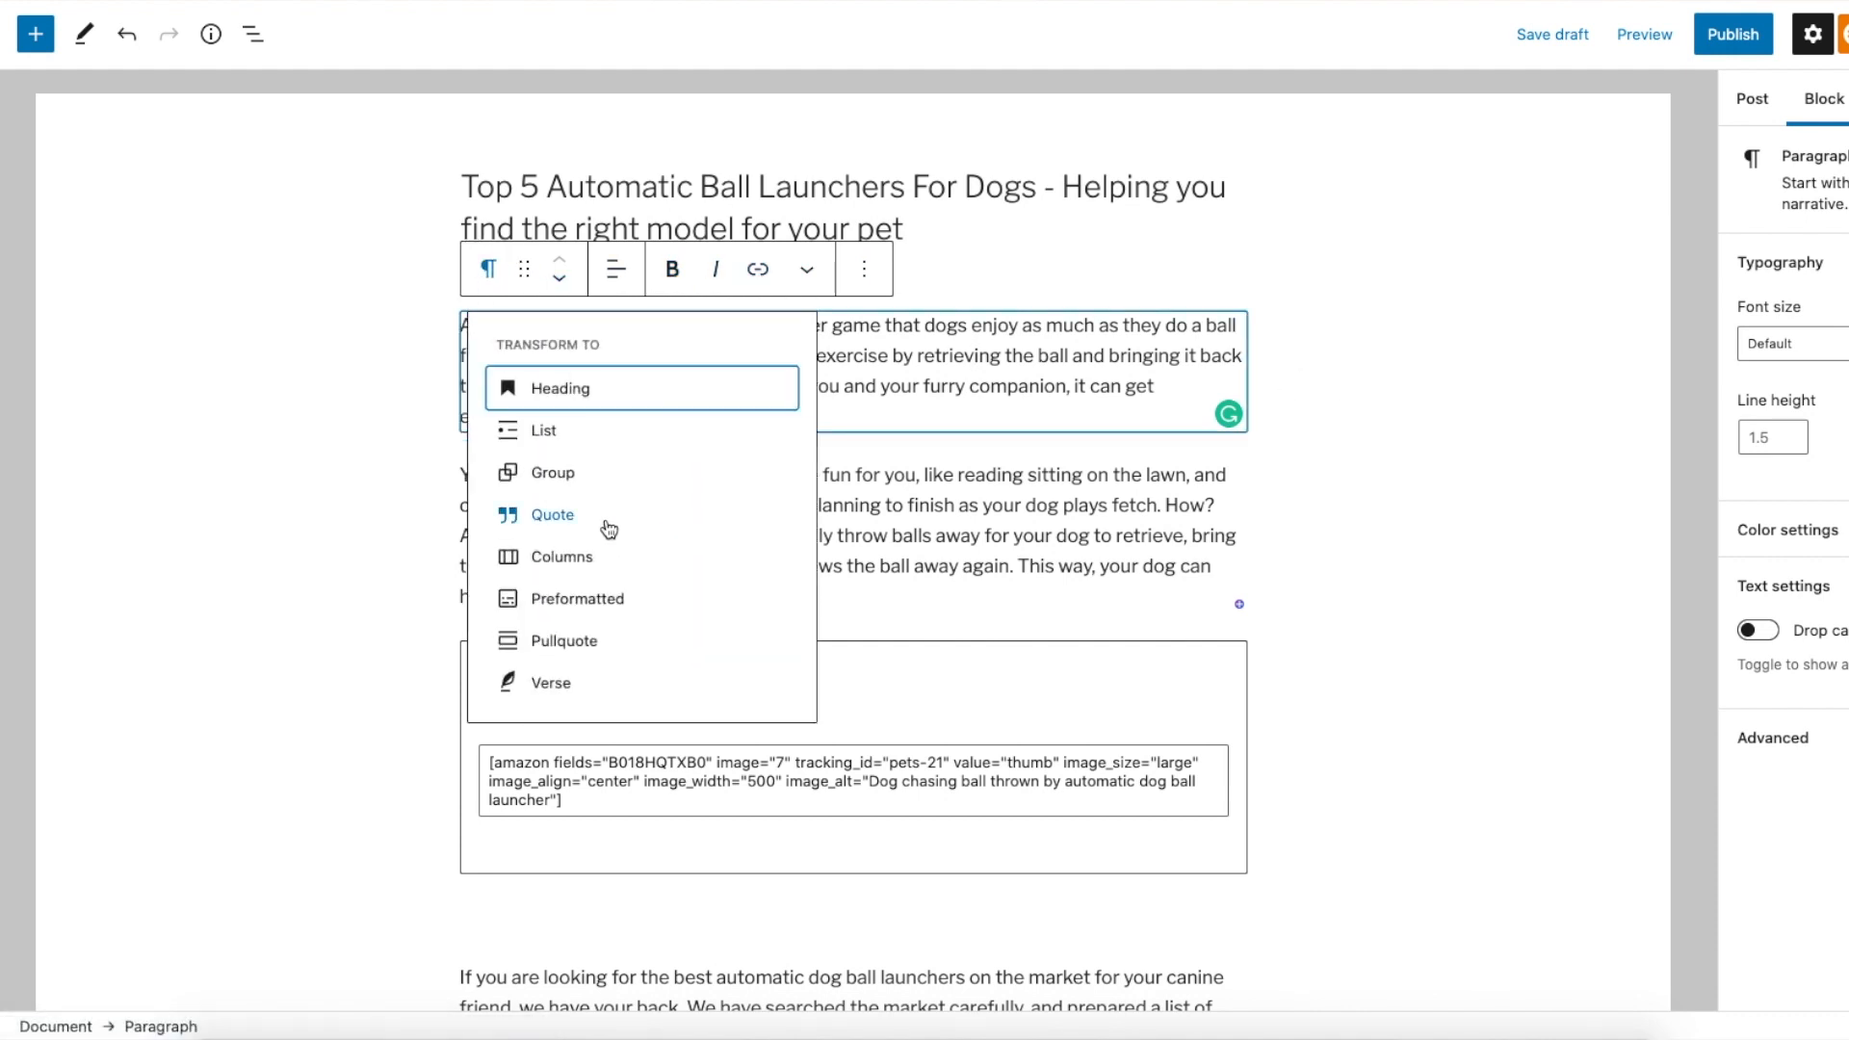
pyautogui.click(1413, 395)
# Select the opening paragraph and turn on the editor's Top toolbar view option
pyautogui.scroll(-2, 1414, 390)
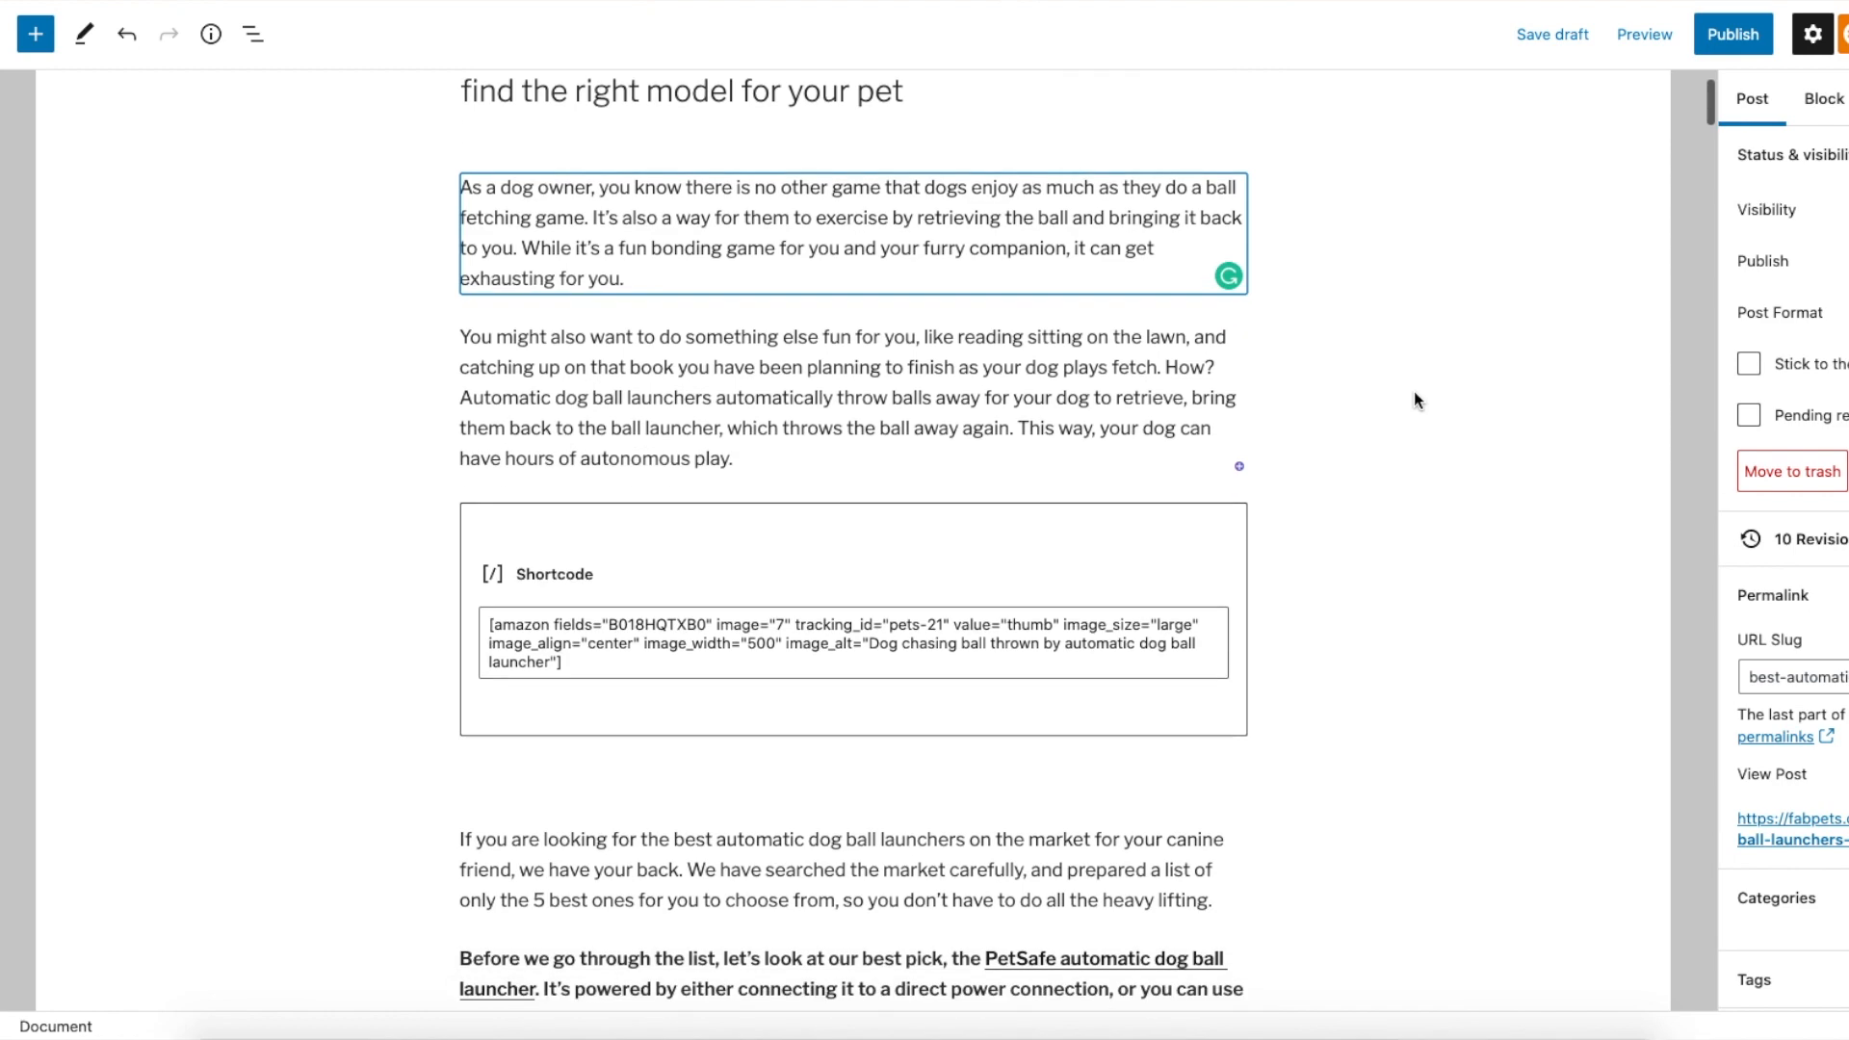
pyautogui.click(1059, 221)
pyautogui.scroll(2, 1059, 226)
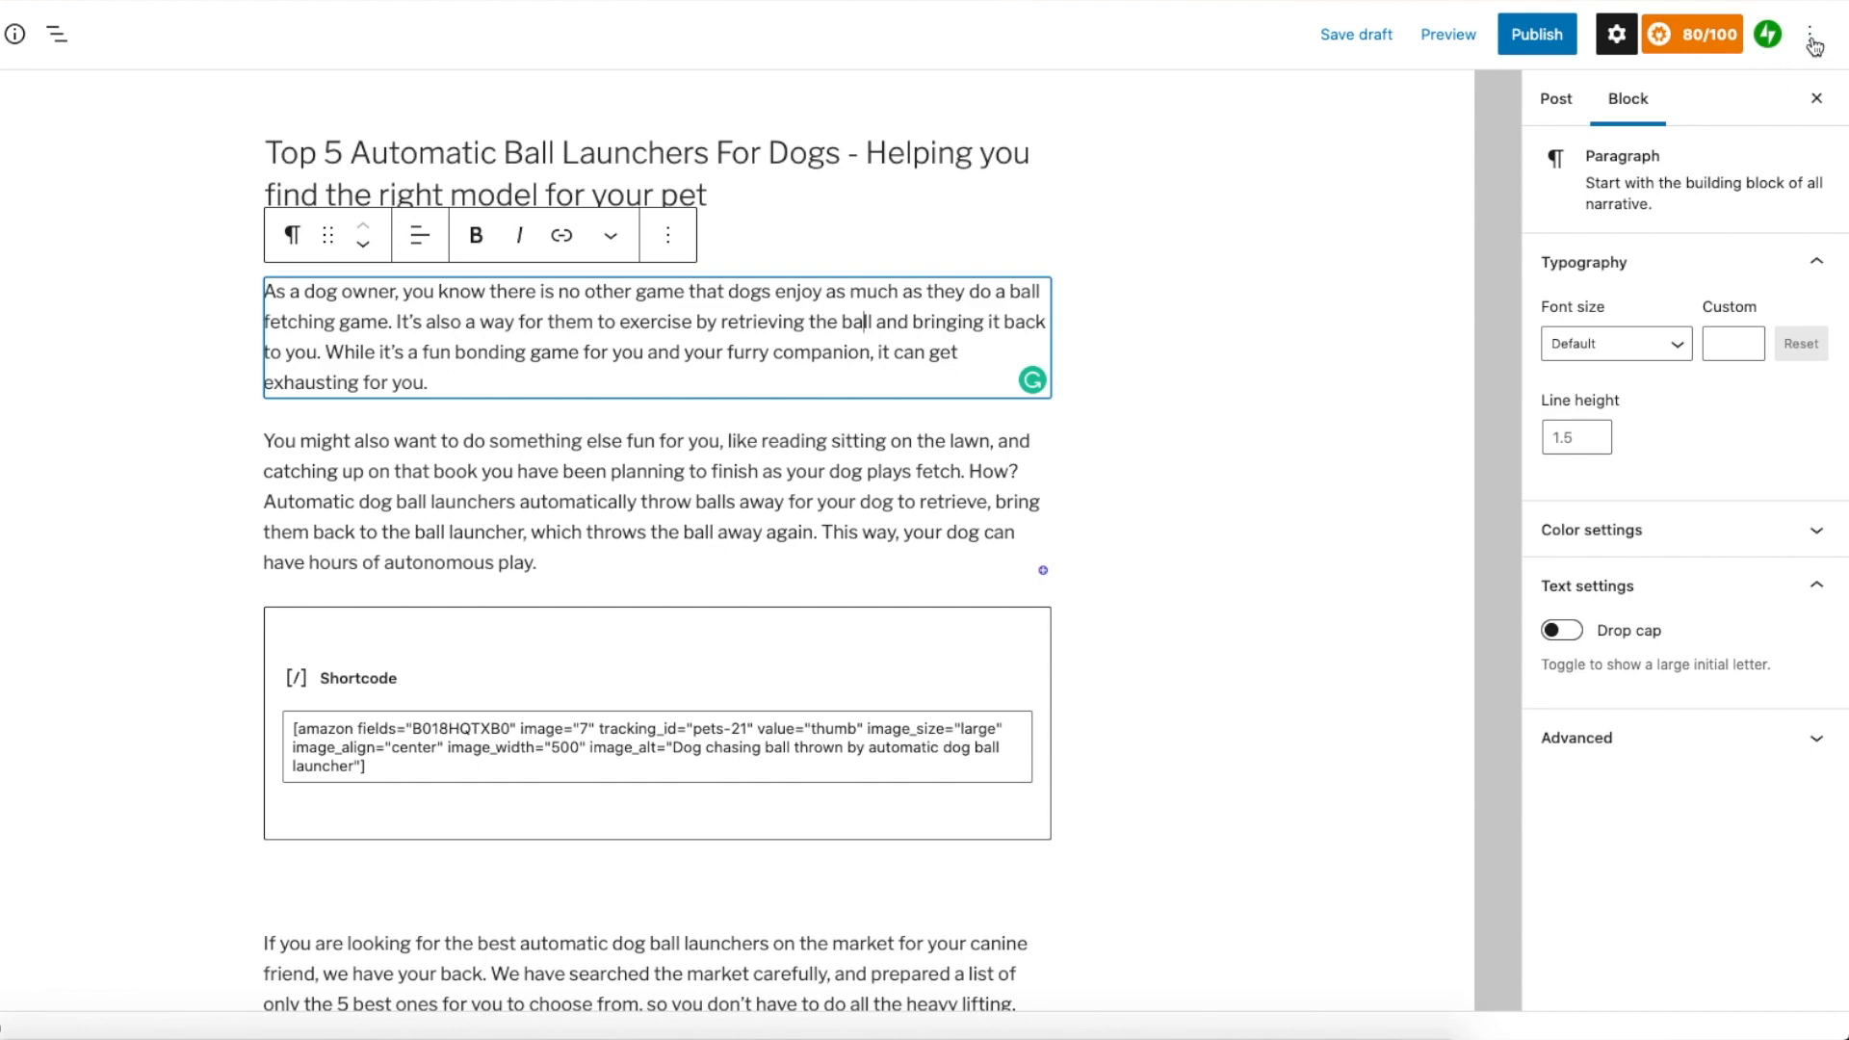
pyautogui.click(1810, 38)
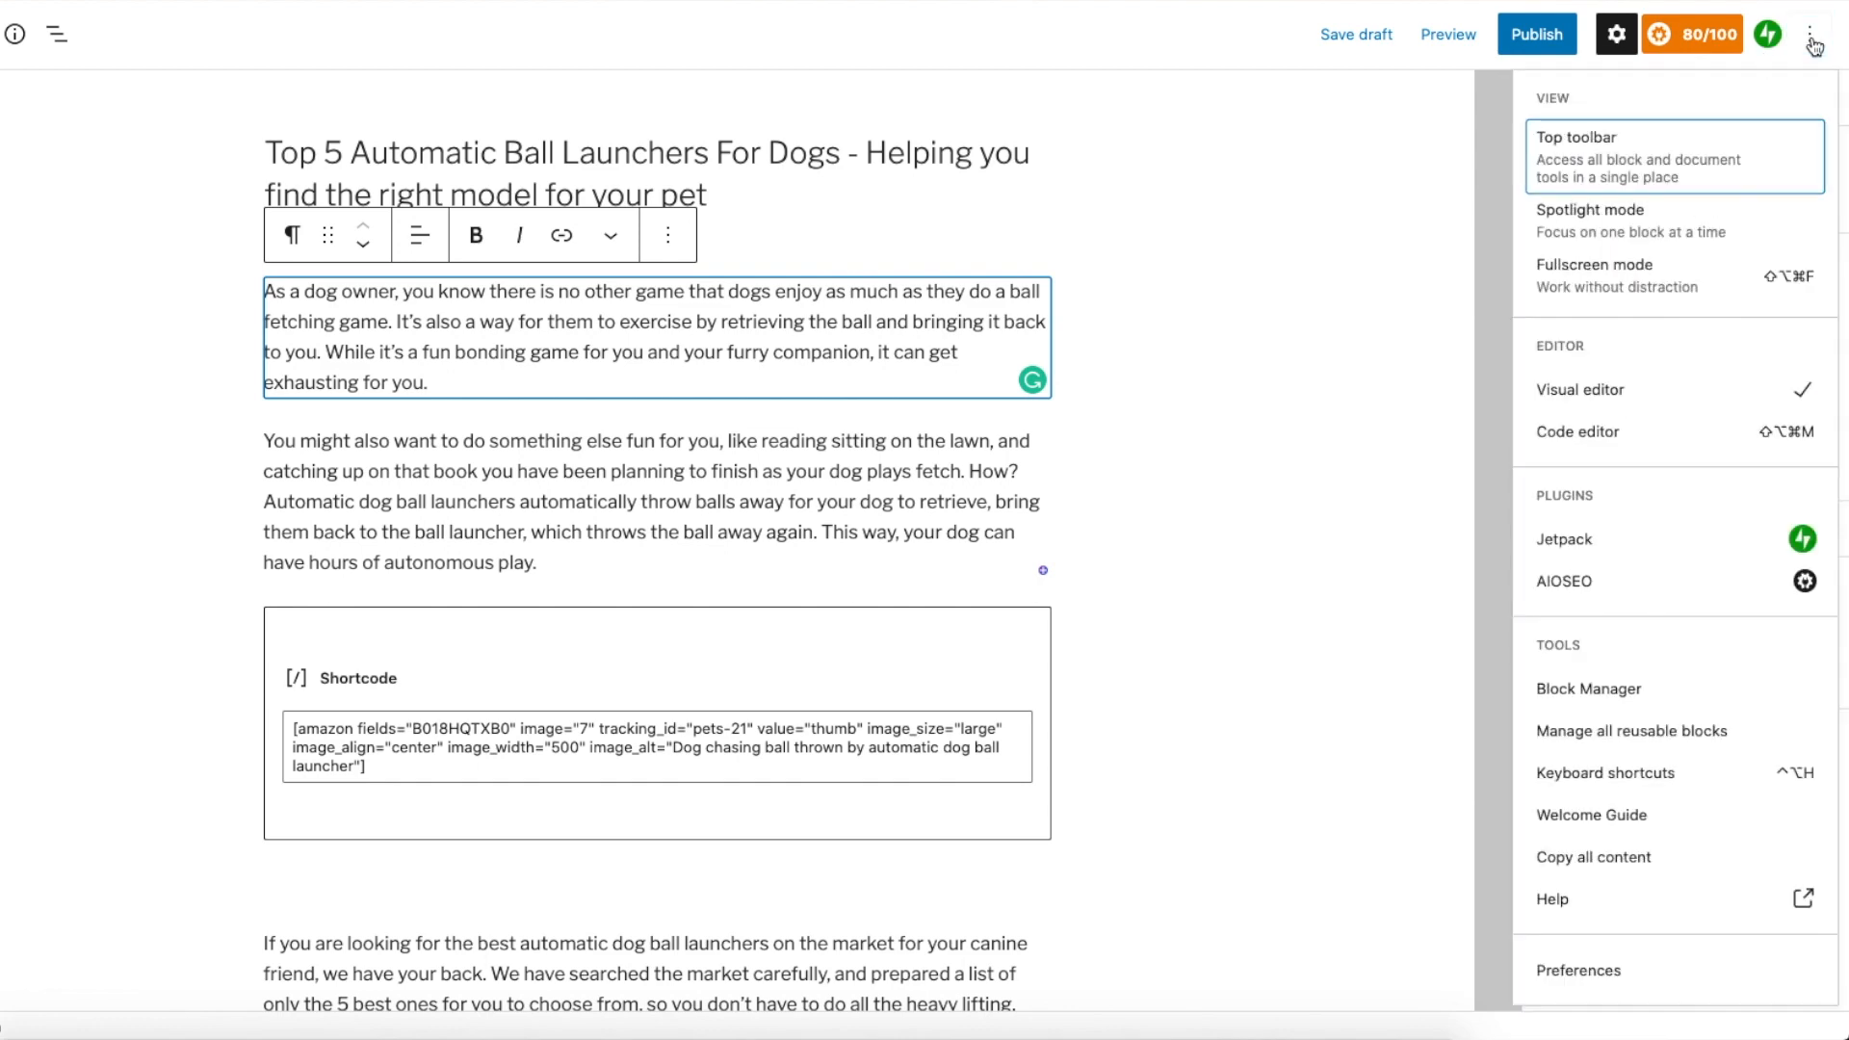
pyautogui.click(1604, 158)
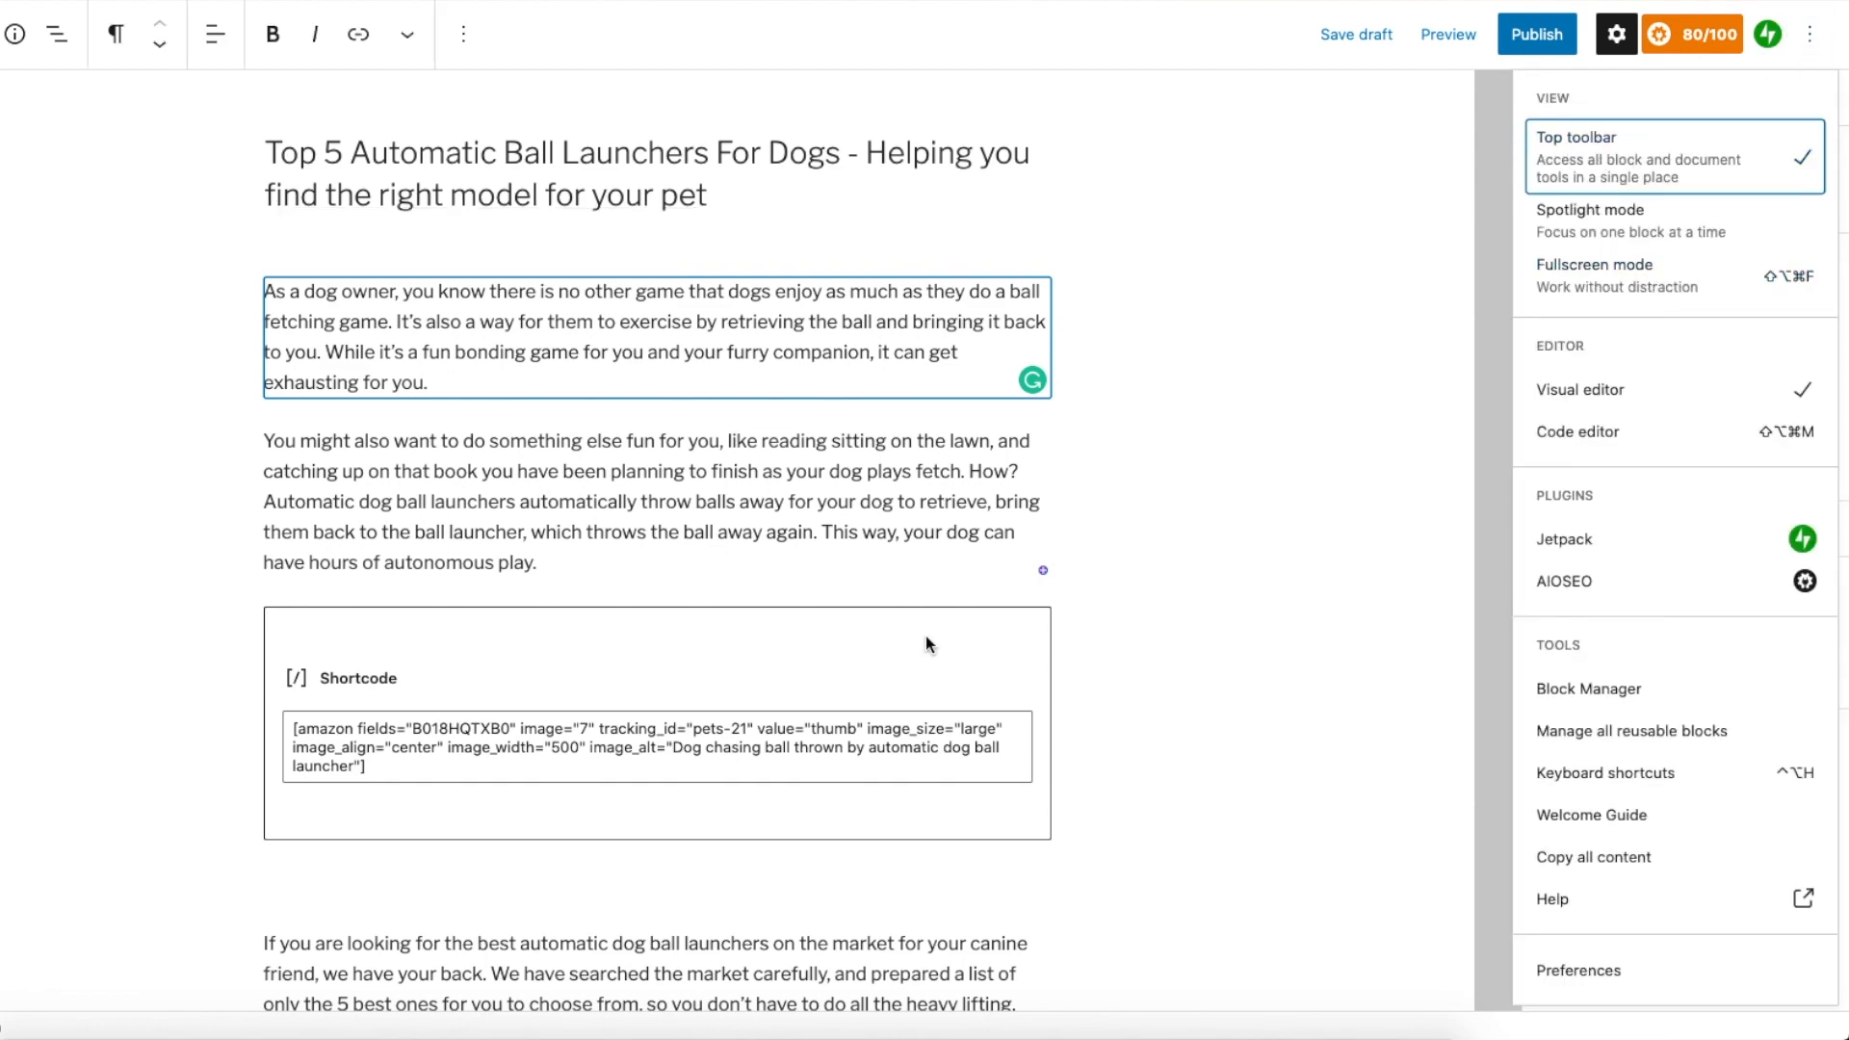
# Select all the text of the bold best pick paragraph about the PetSafe launcher
pyautogui.scroll(-3, 926, 639)
pyautogui.click(658, 321)
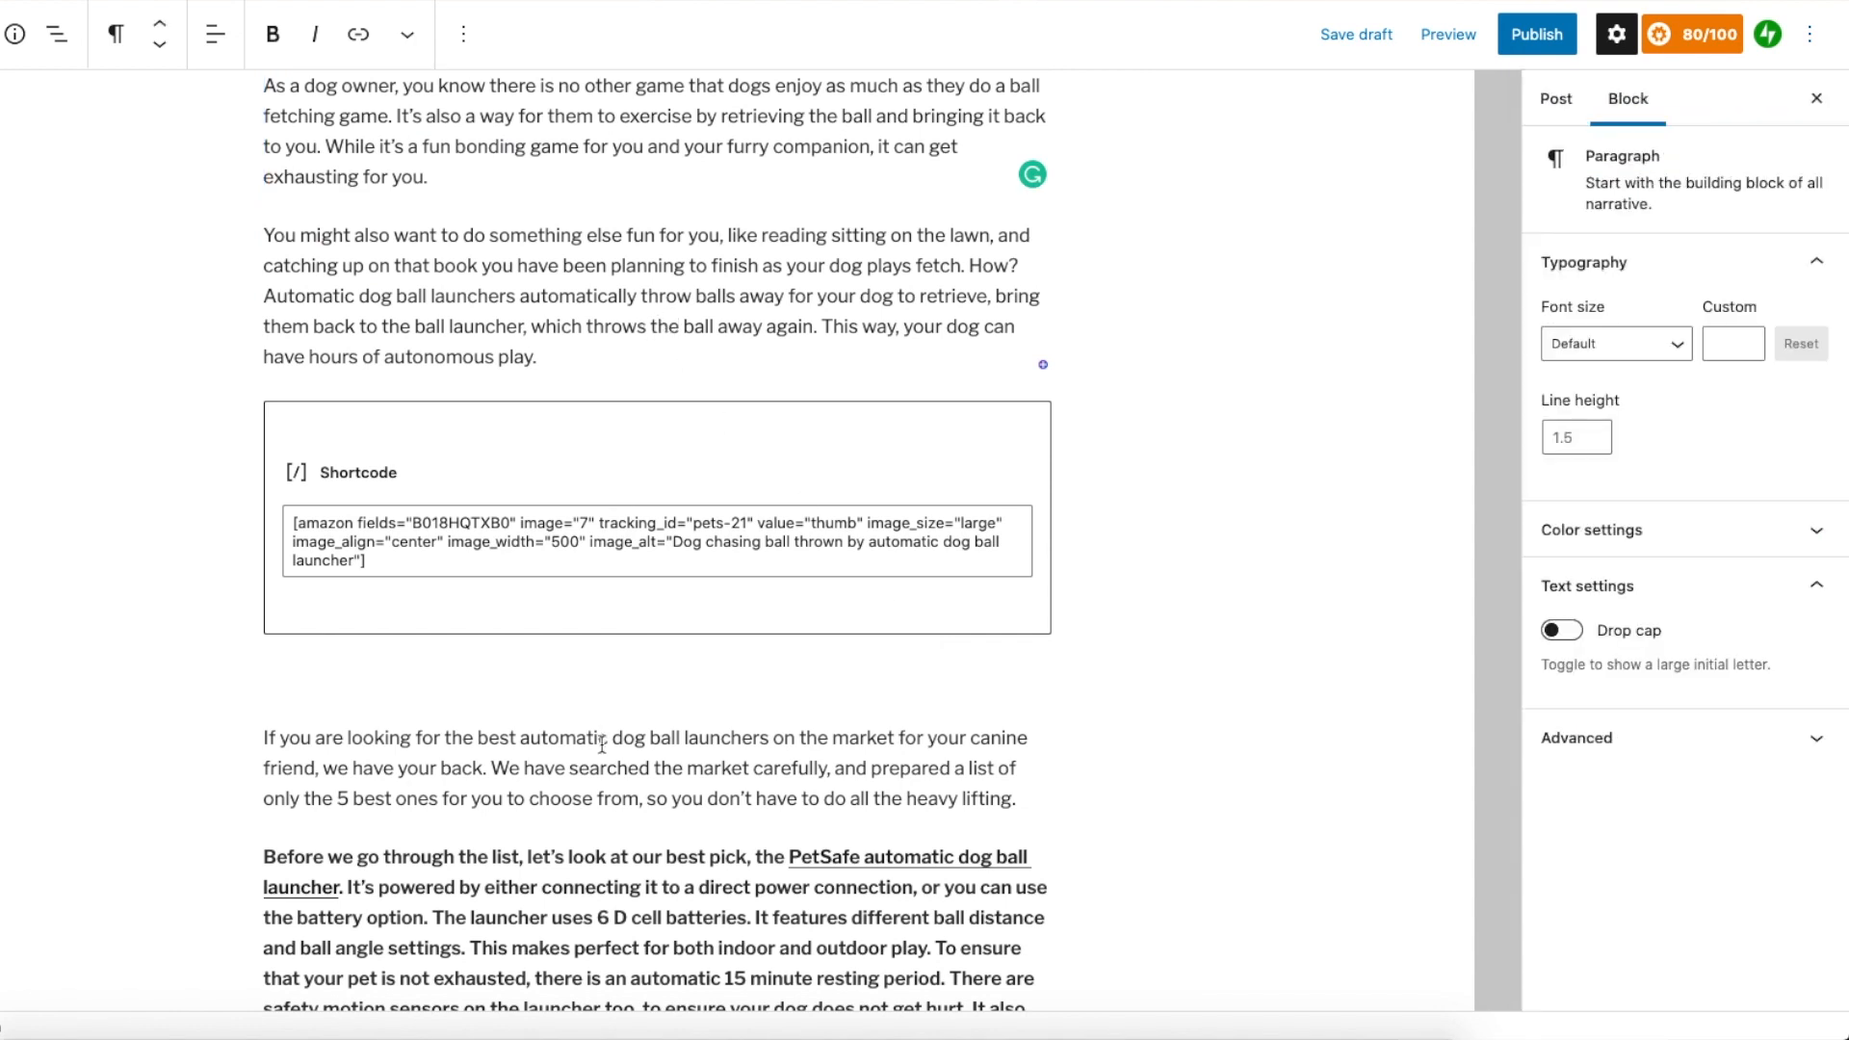
pyautogui.tripleClick(604, 888)
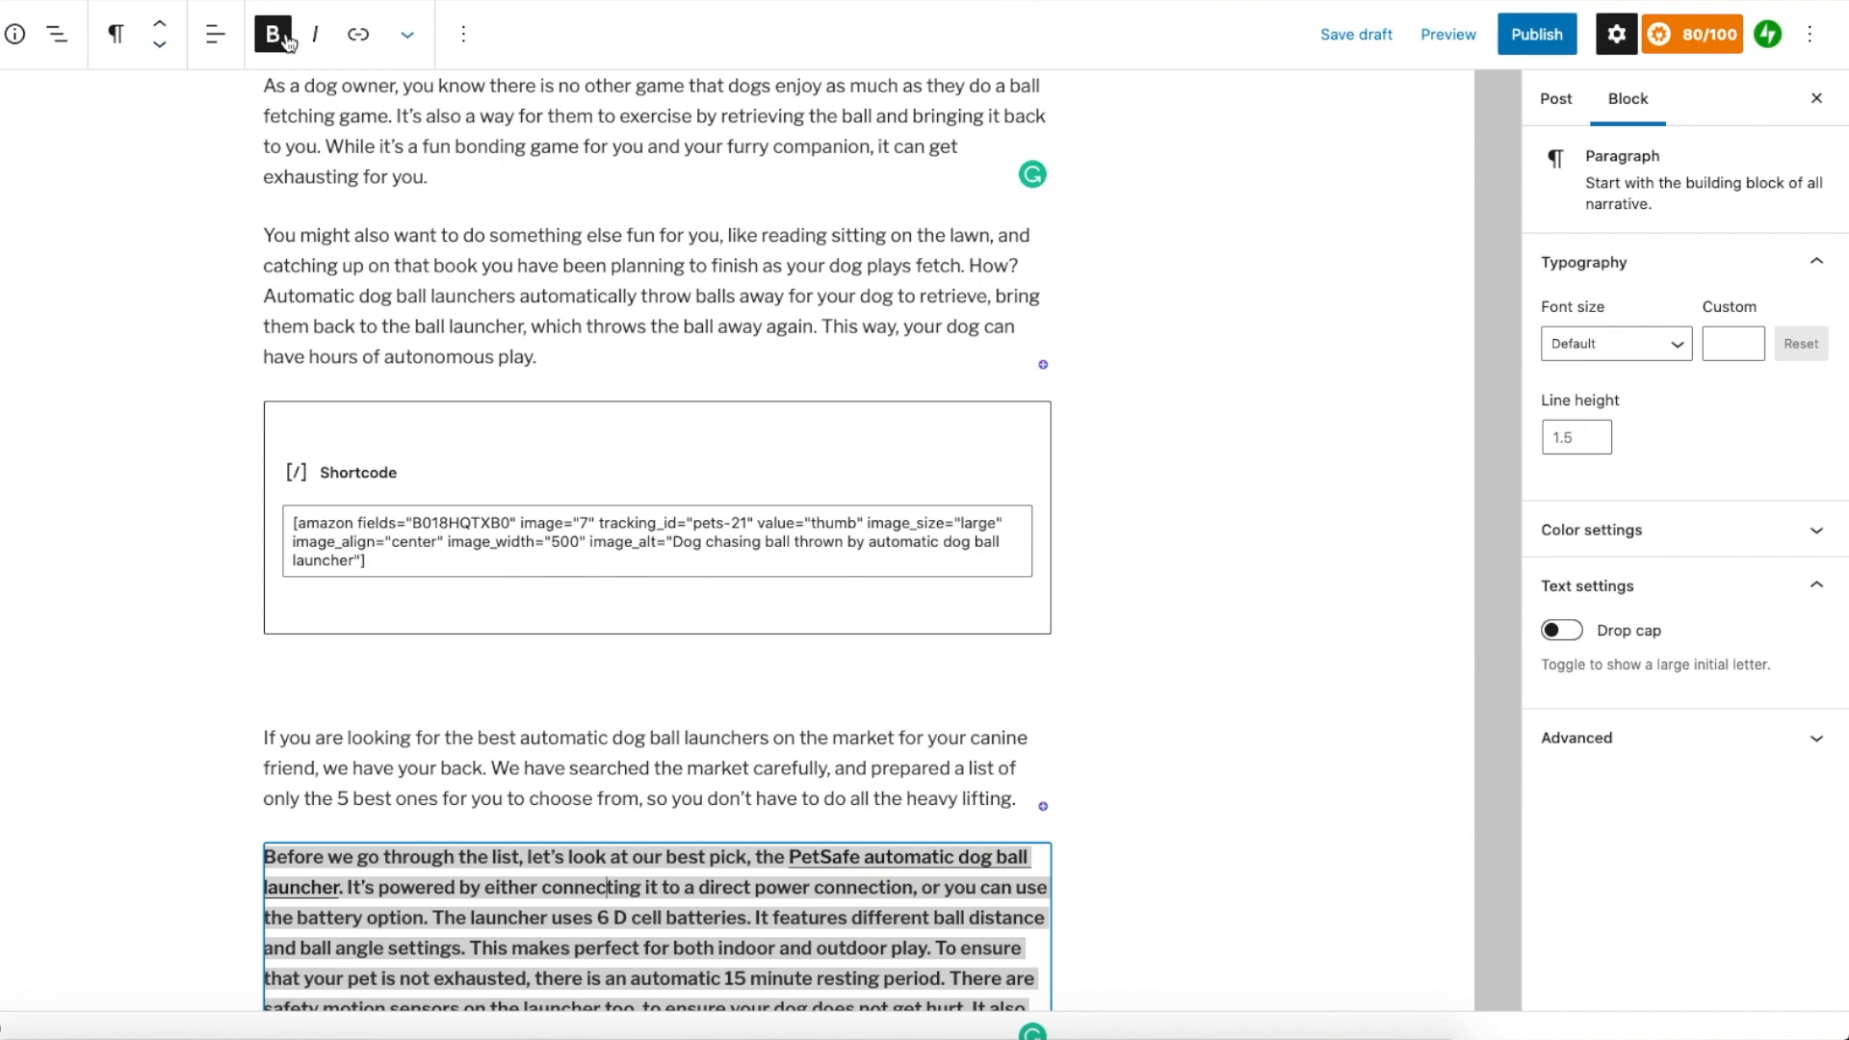
# Turn off the editor's Top toolbar view option so block tools sit beside each block
pyautogui.scroll(3, 823, 431)
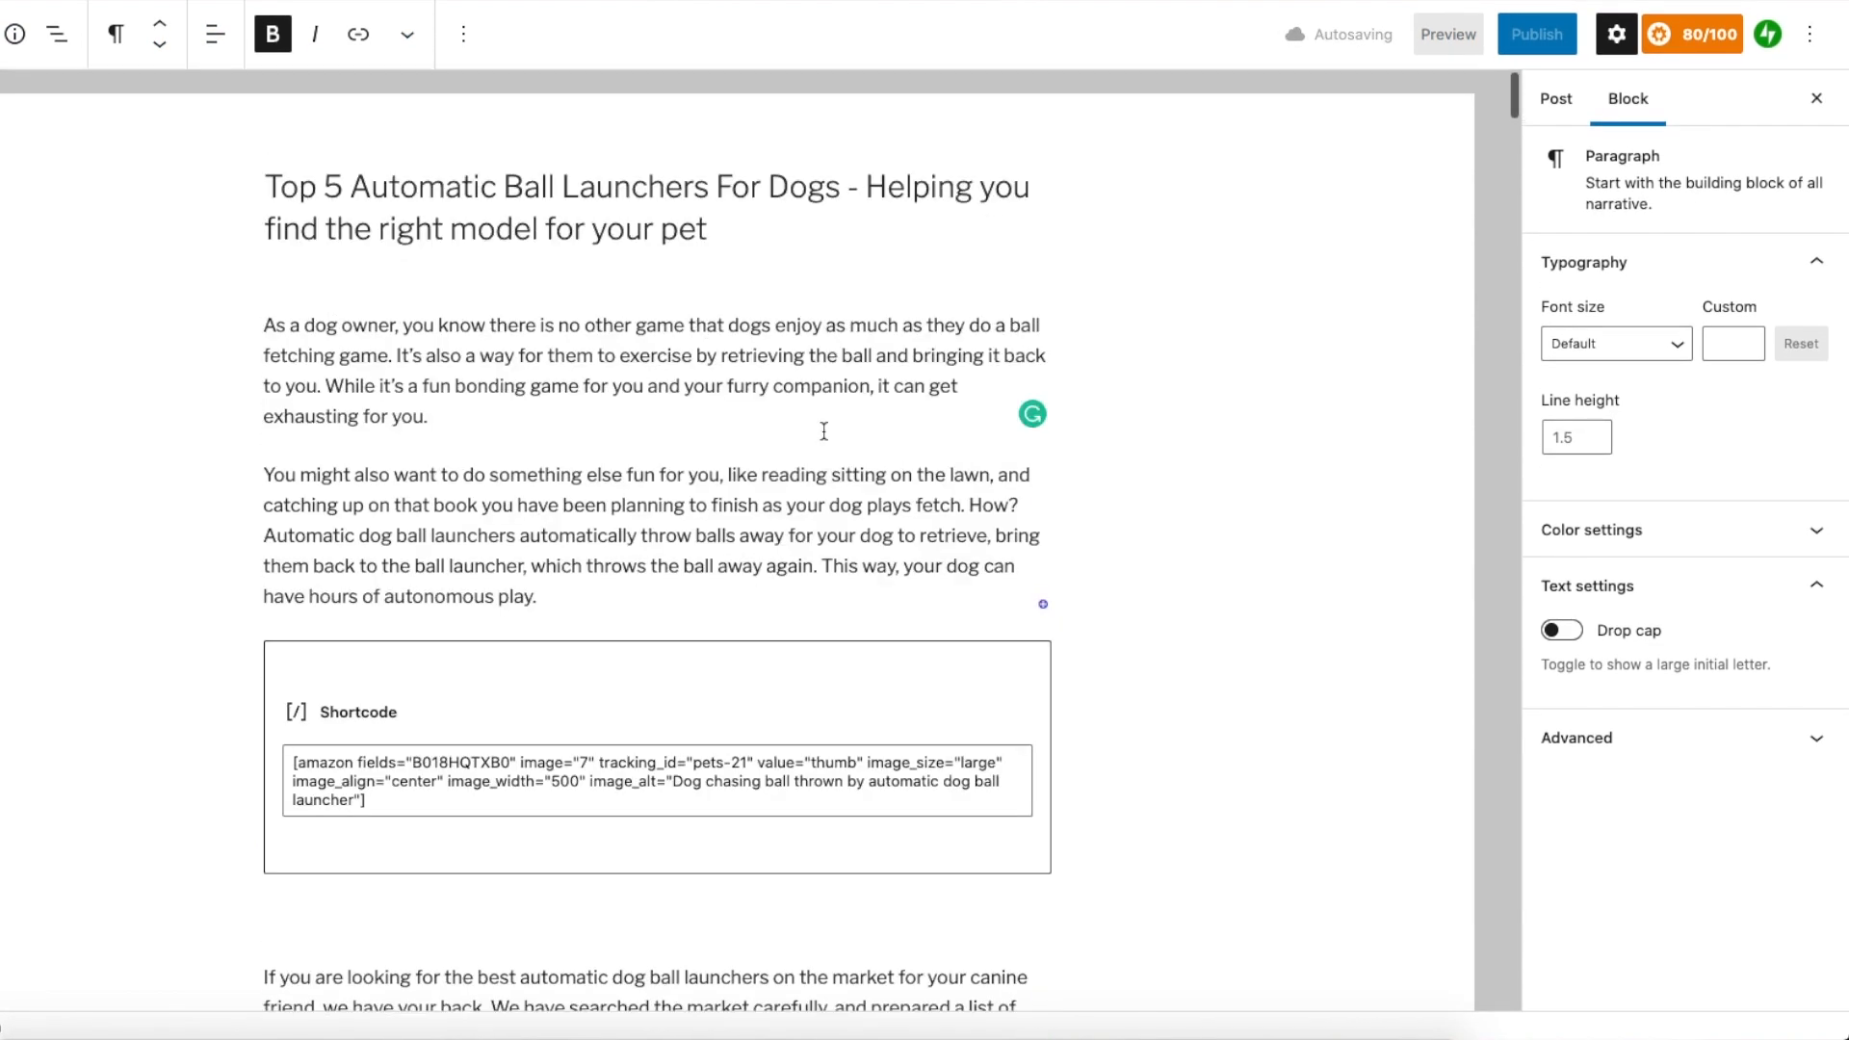
pyautogui.click(1811, 37)
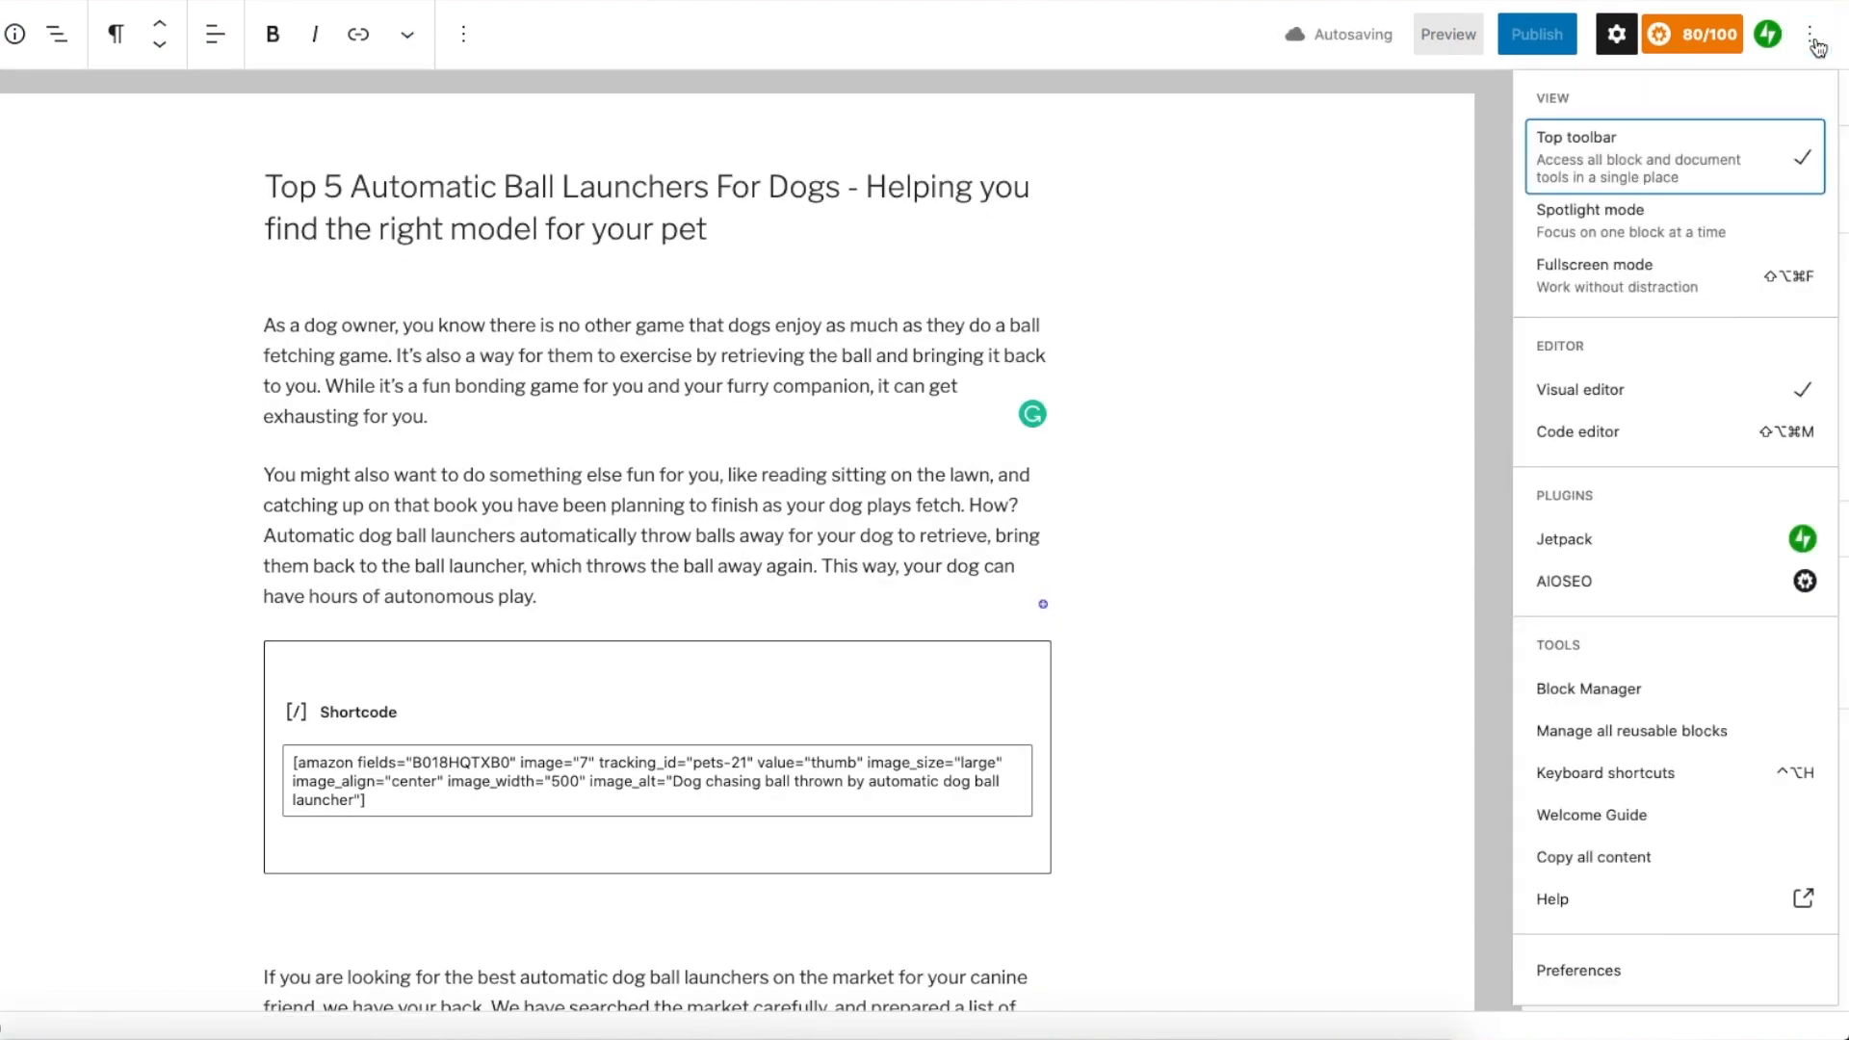
pyautogui.click(1630, 164)
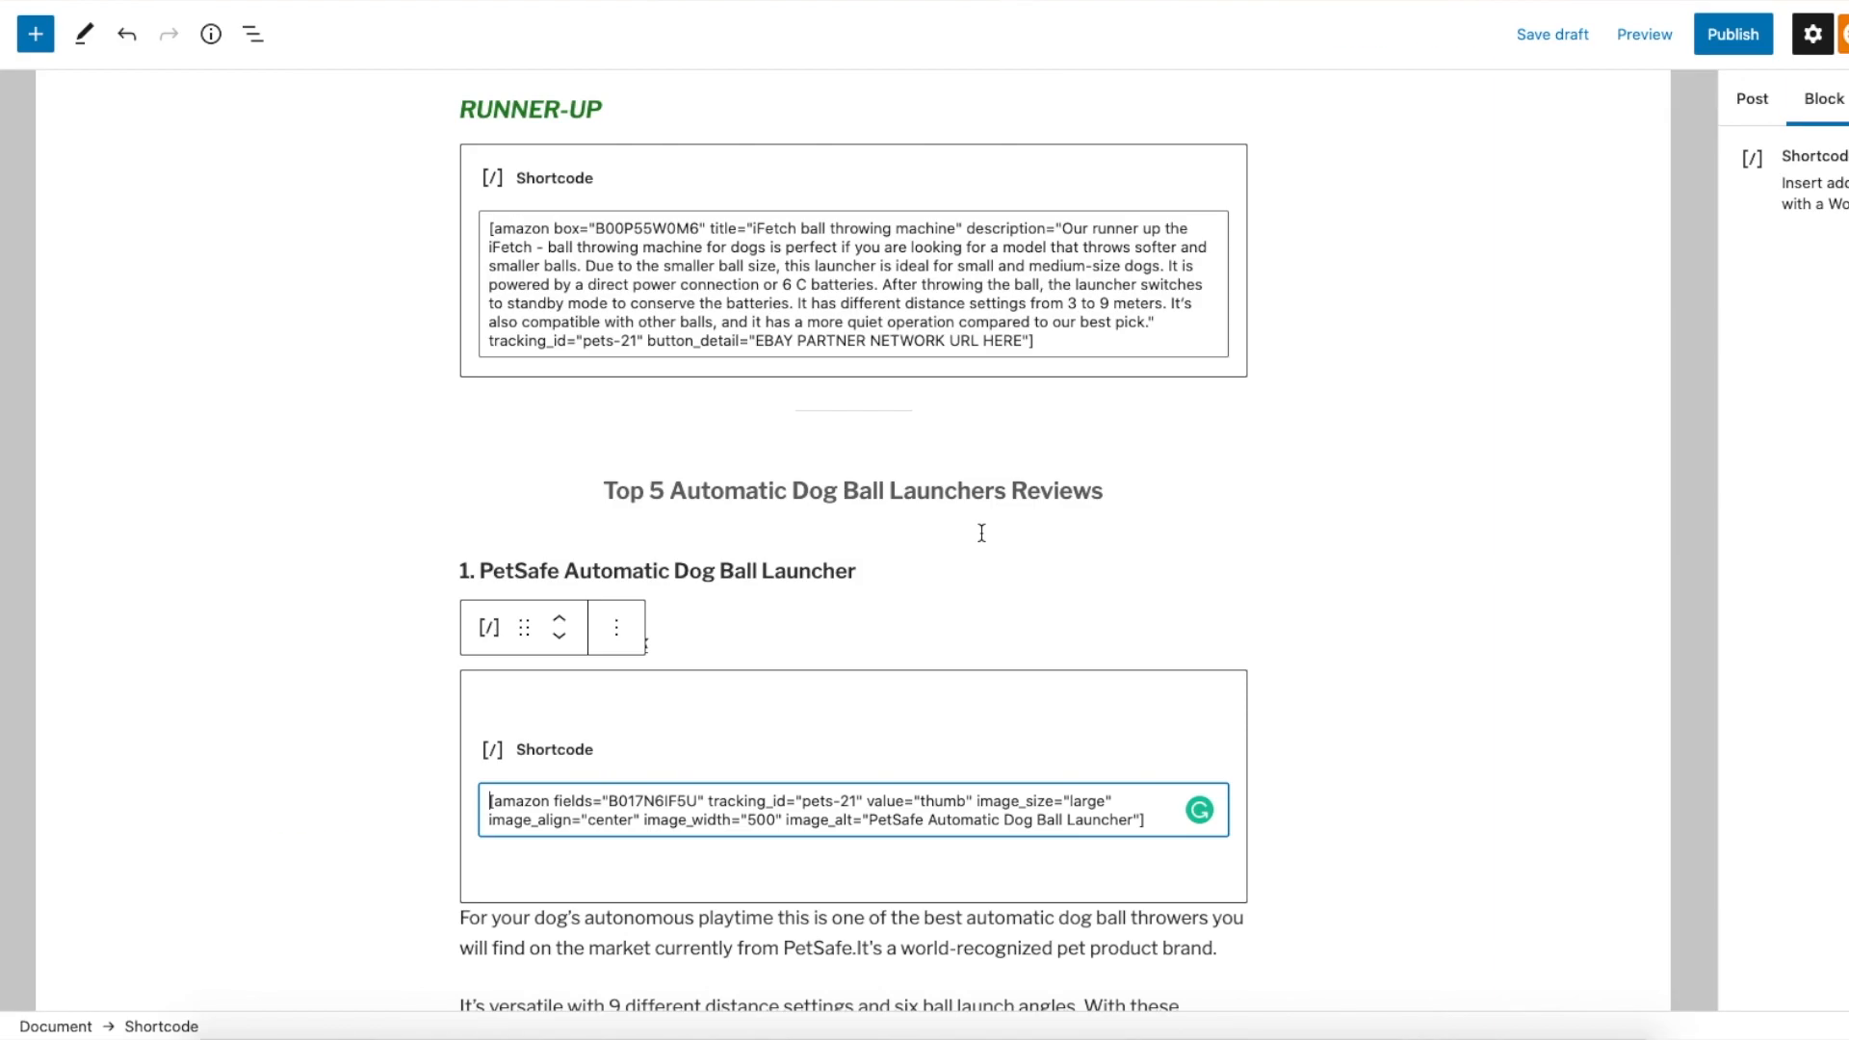
# Insert a Cover block directly above the bold best pick paragraph
pyautogui.scroll(10, 980, 532)
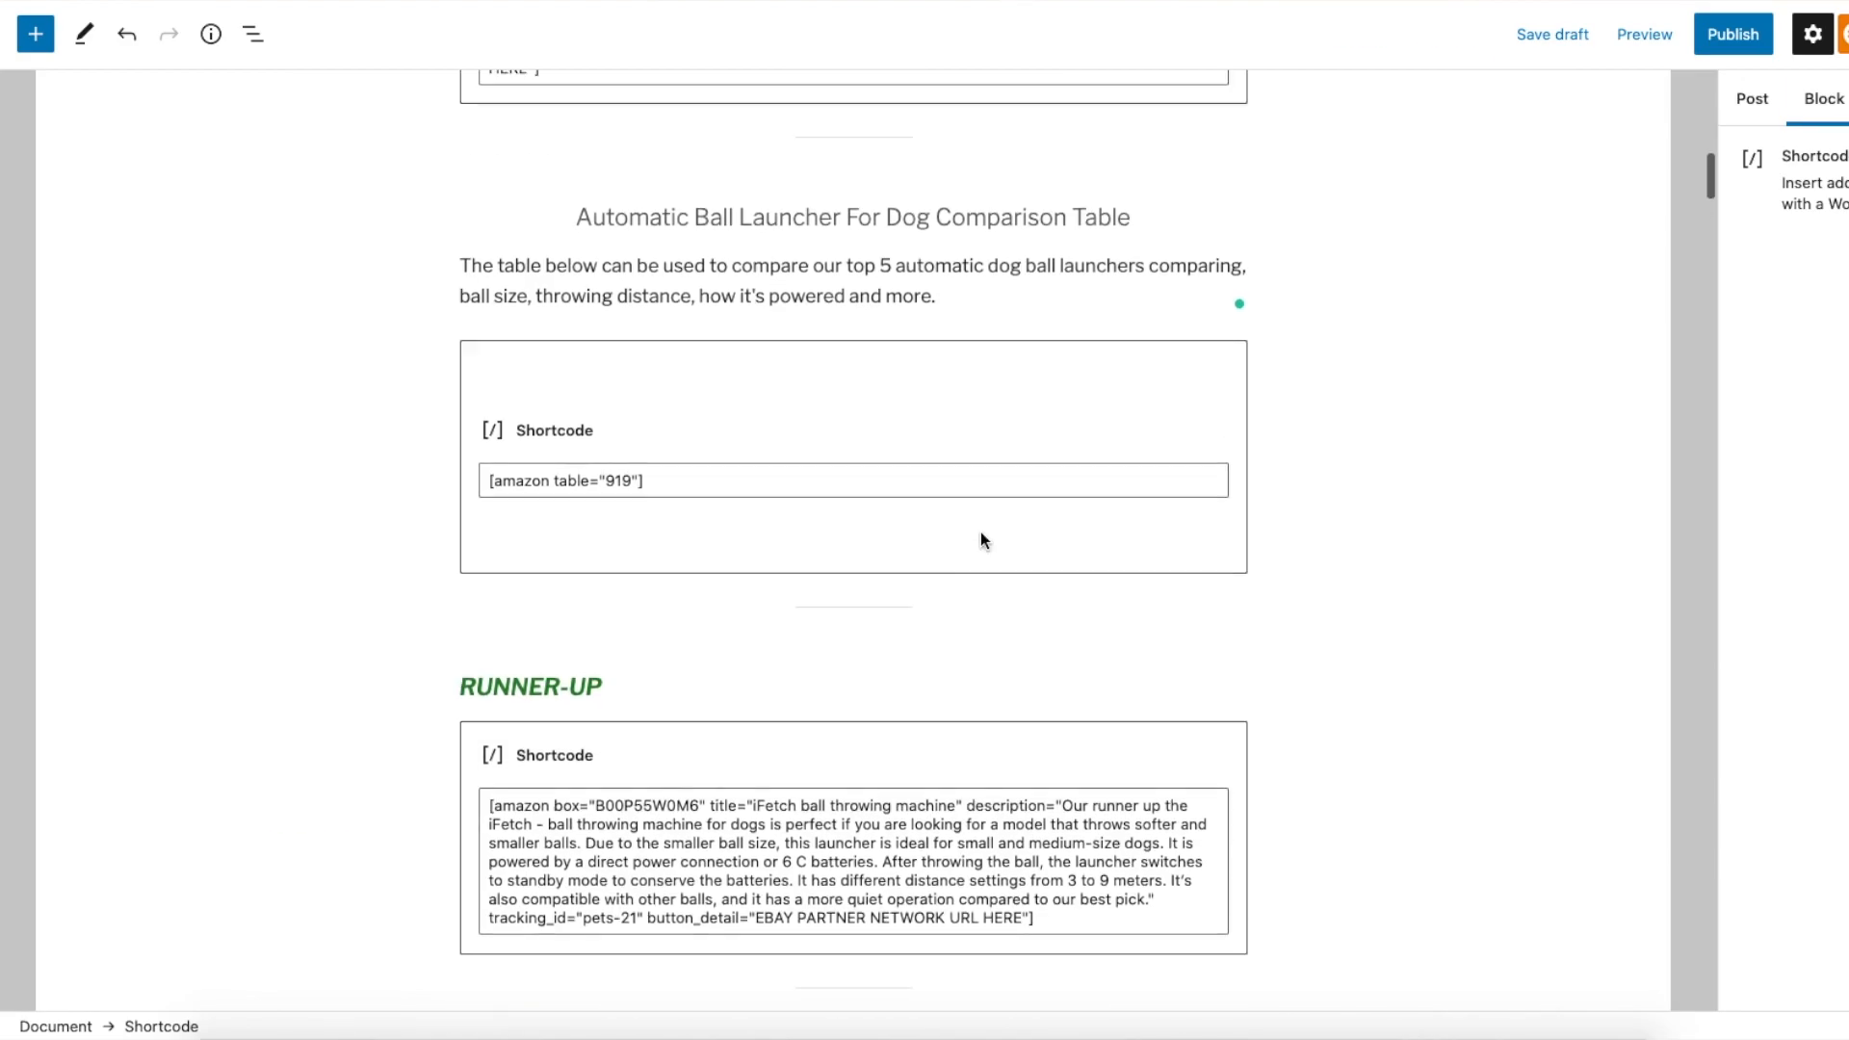
pyautogui.scroll(8, 1119, 554)
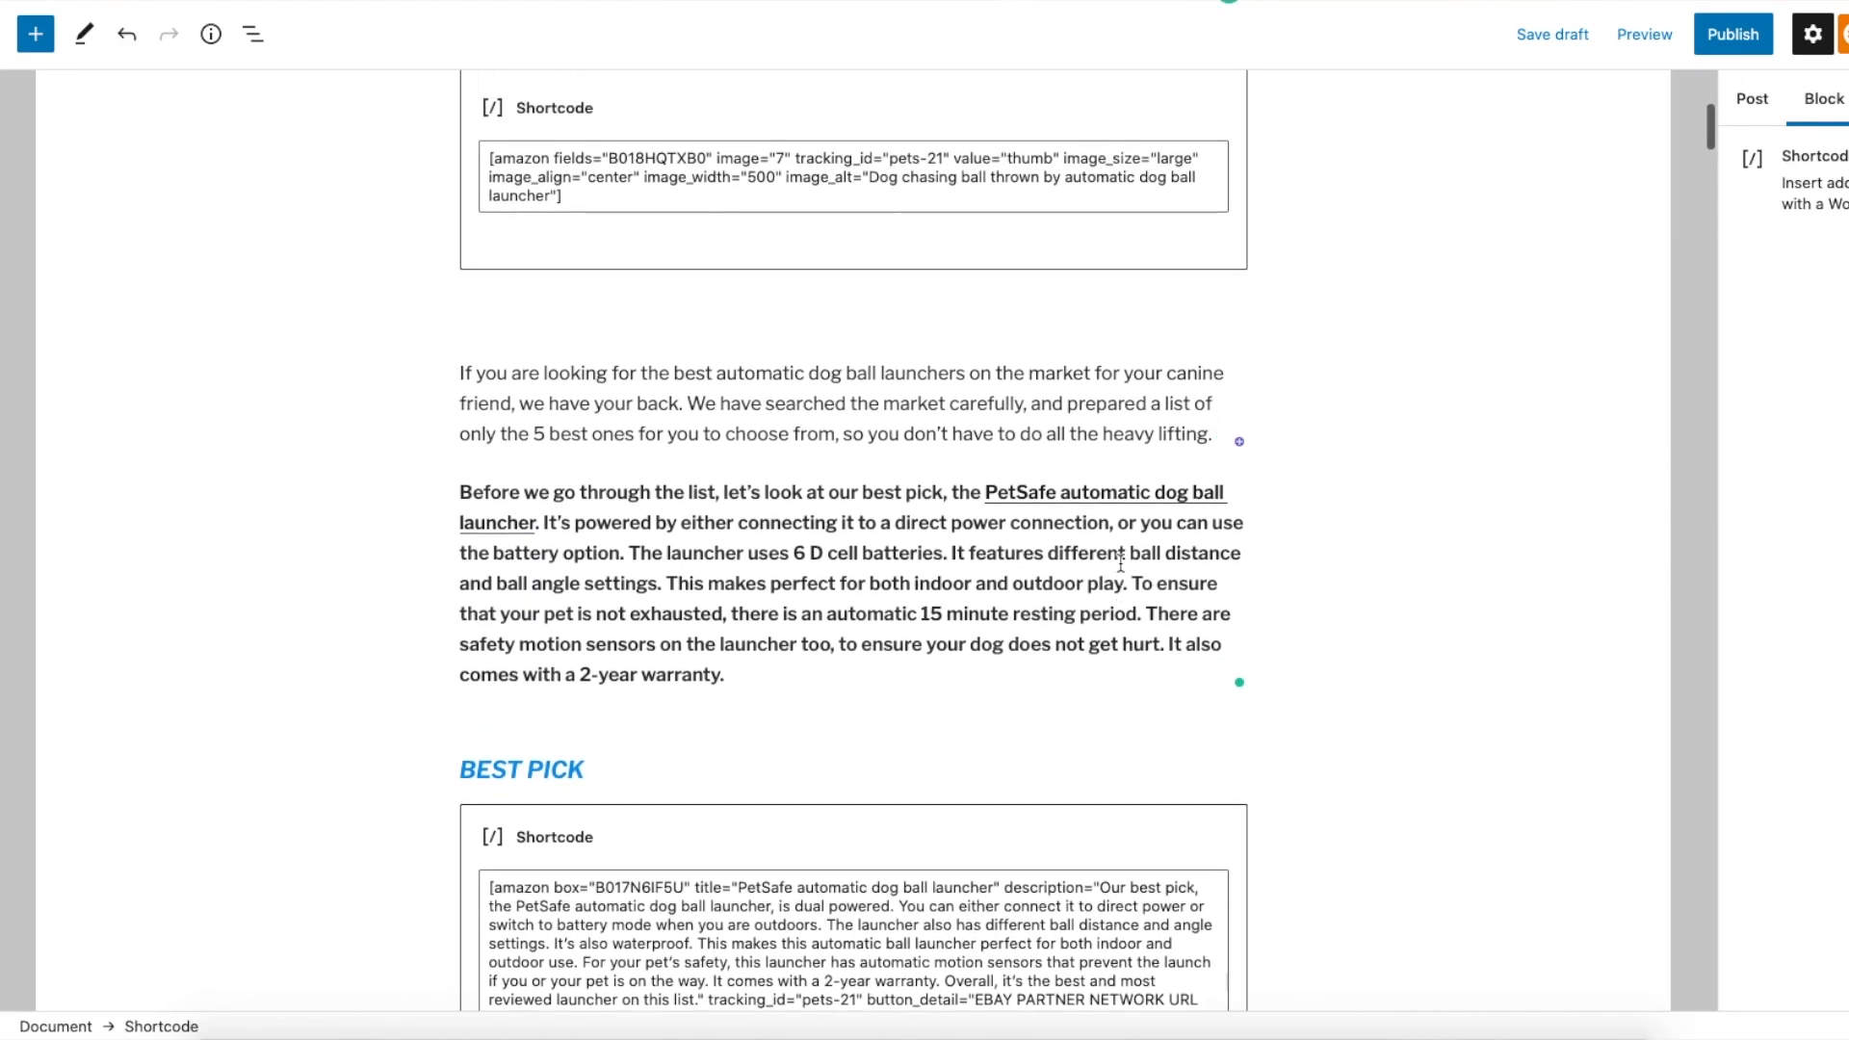
pyautogui.click(1219, 585)
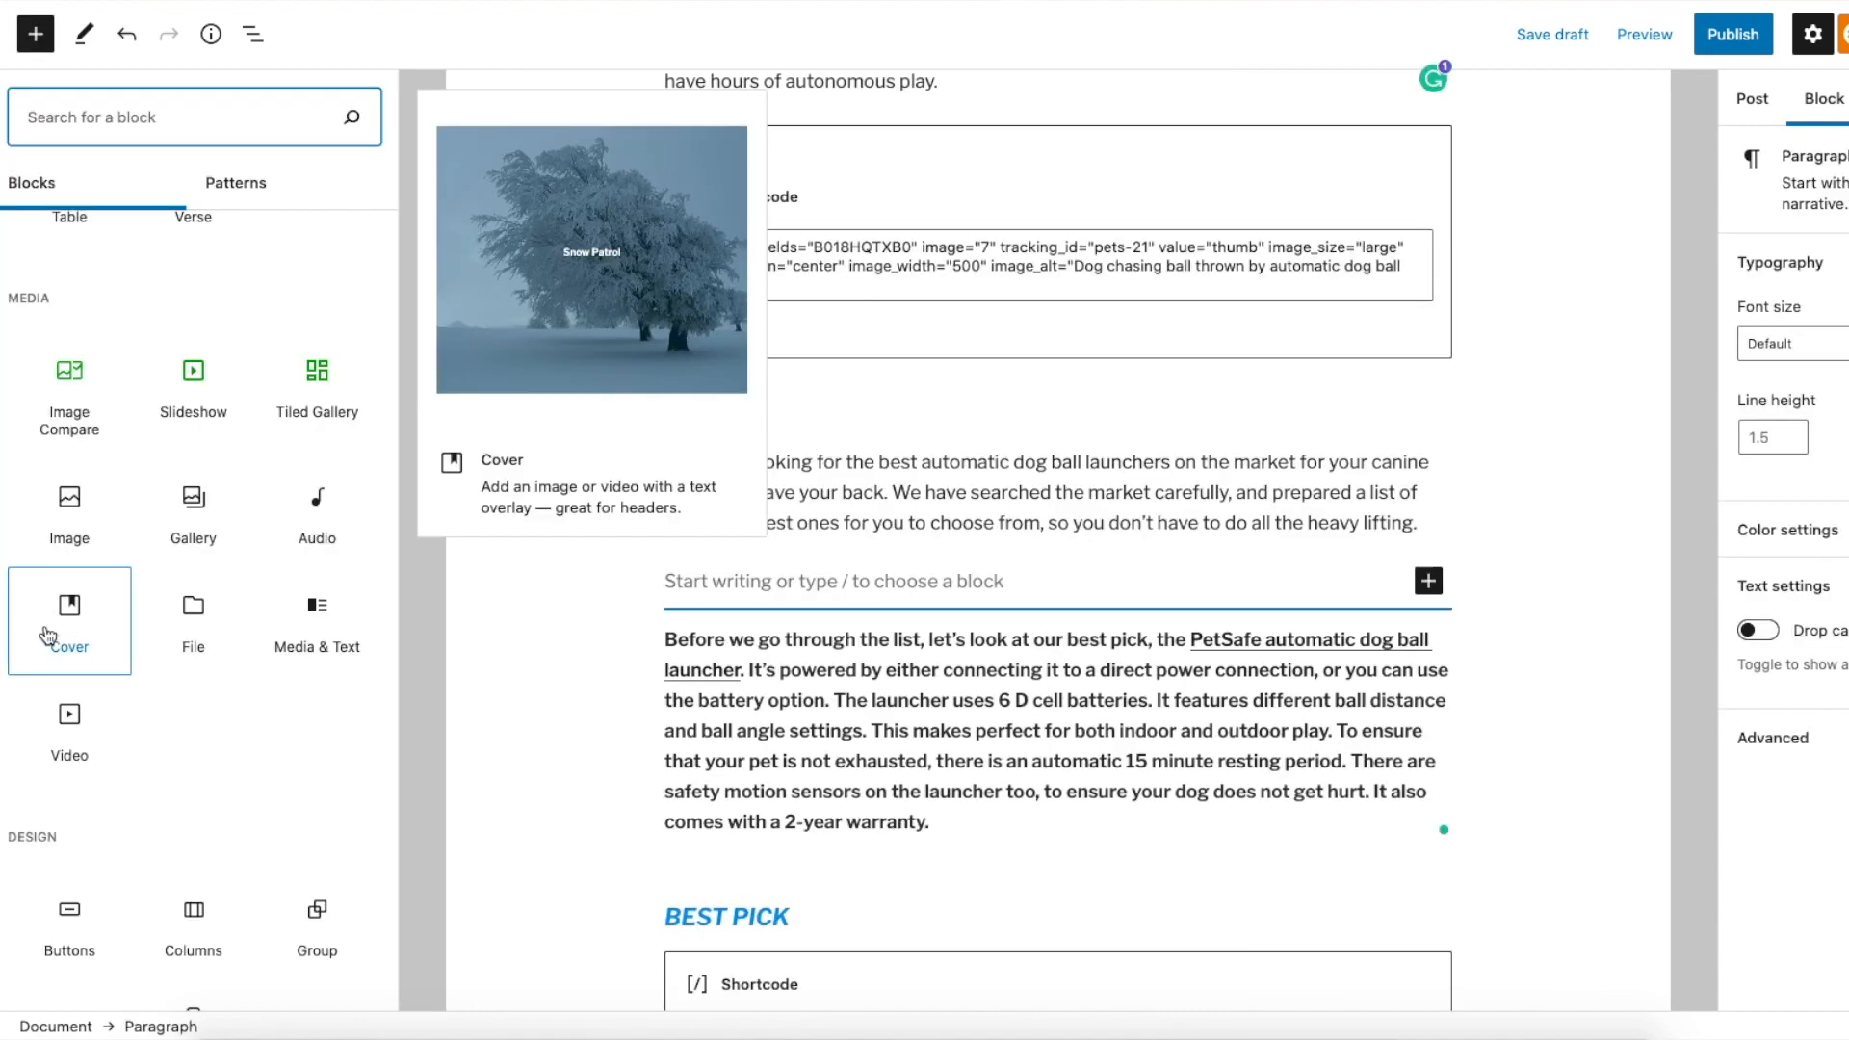
pyautogui.click(48, 635)
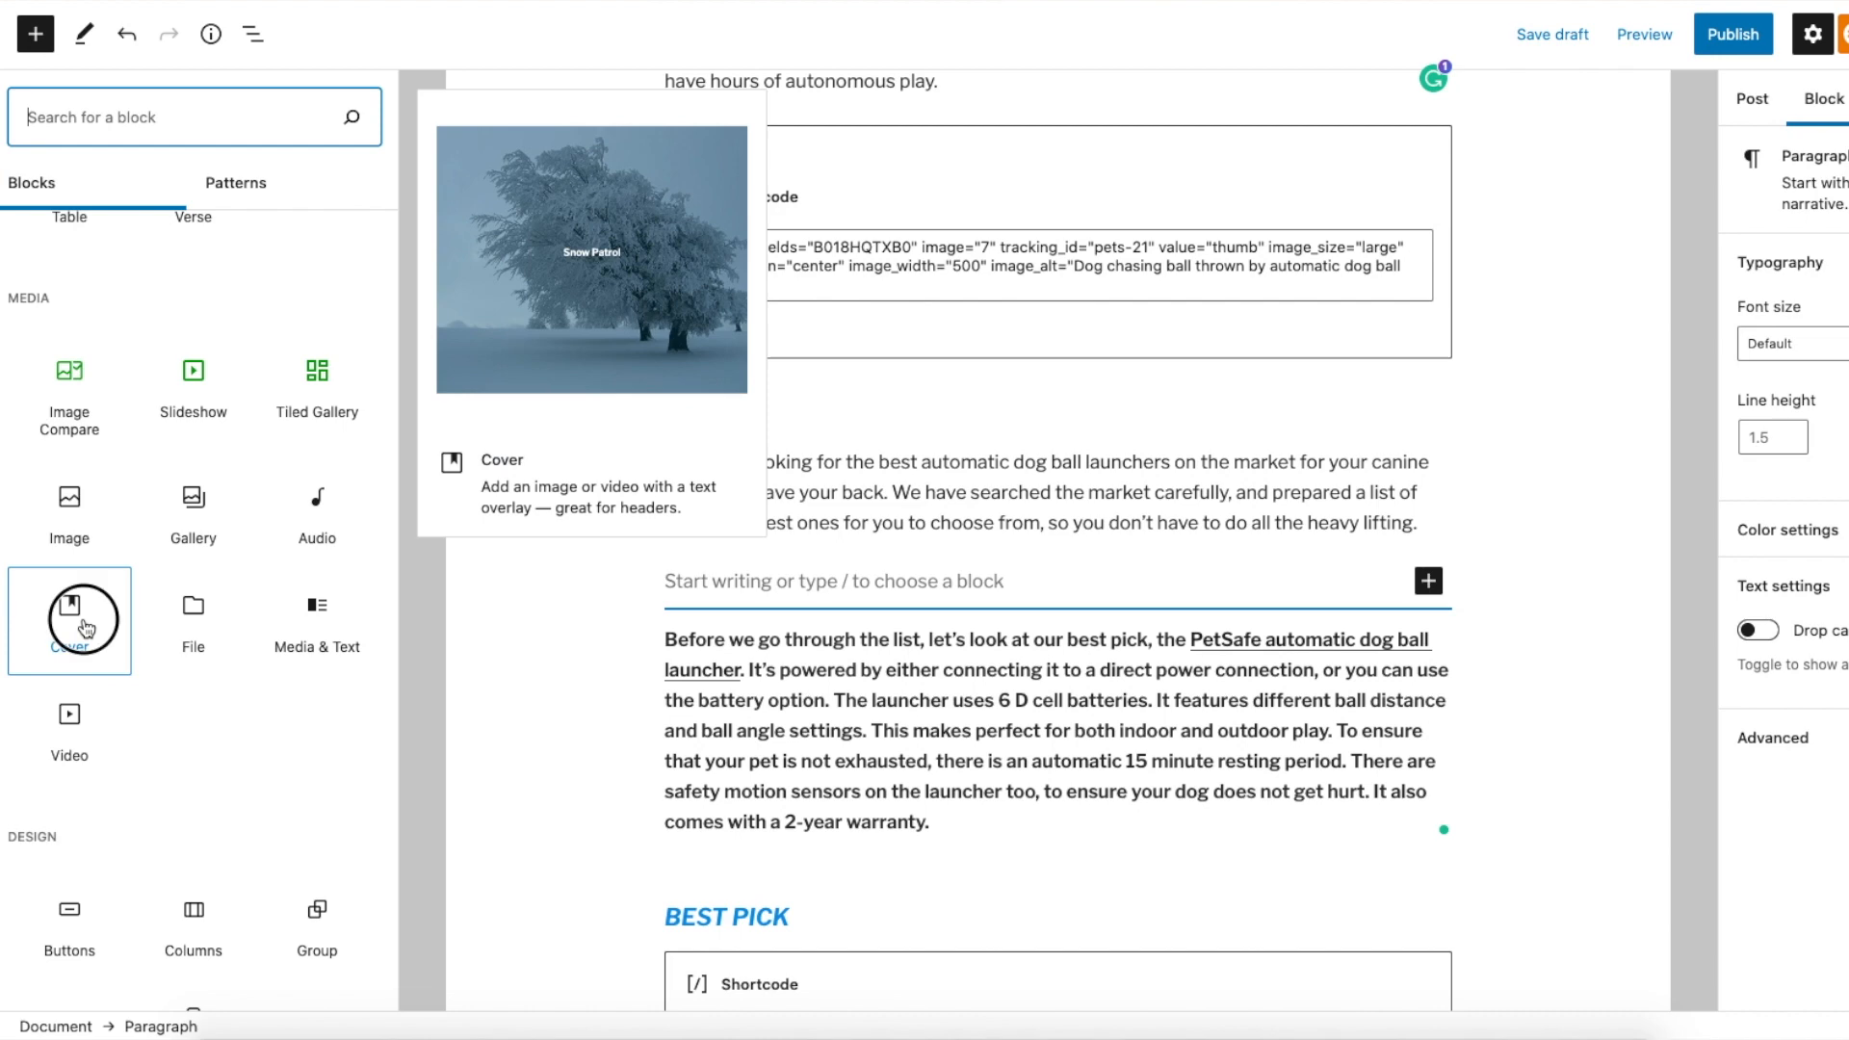
# Upload the first image in Downloads, "Best automat...s for dogs.jpg", as the cover's background
pyautogui.click(517, 715)
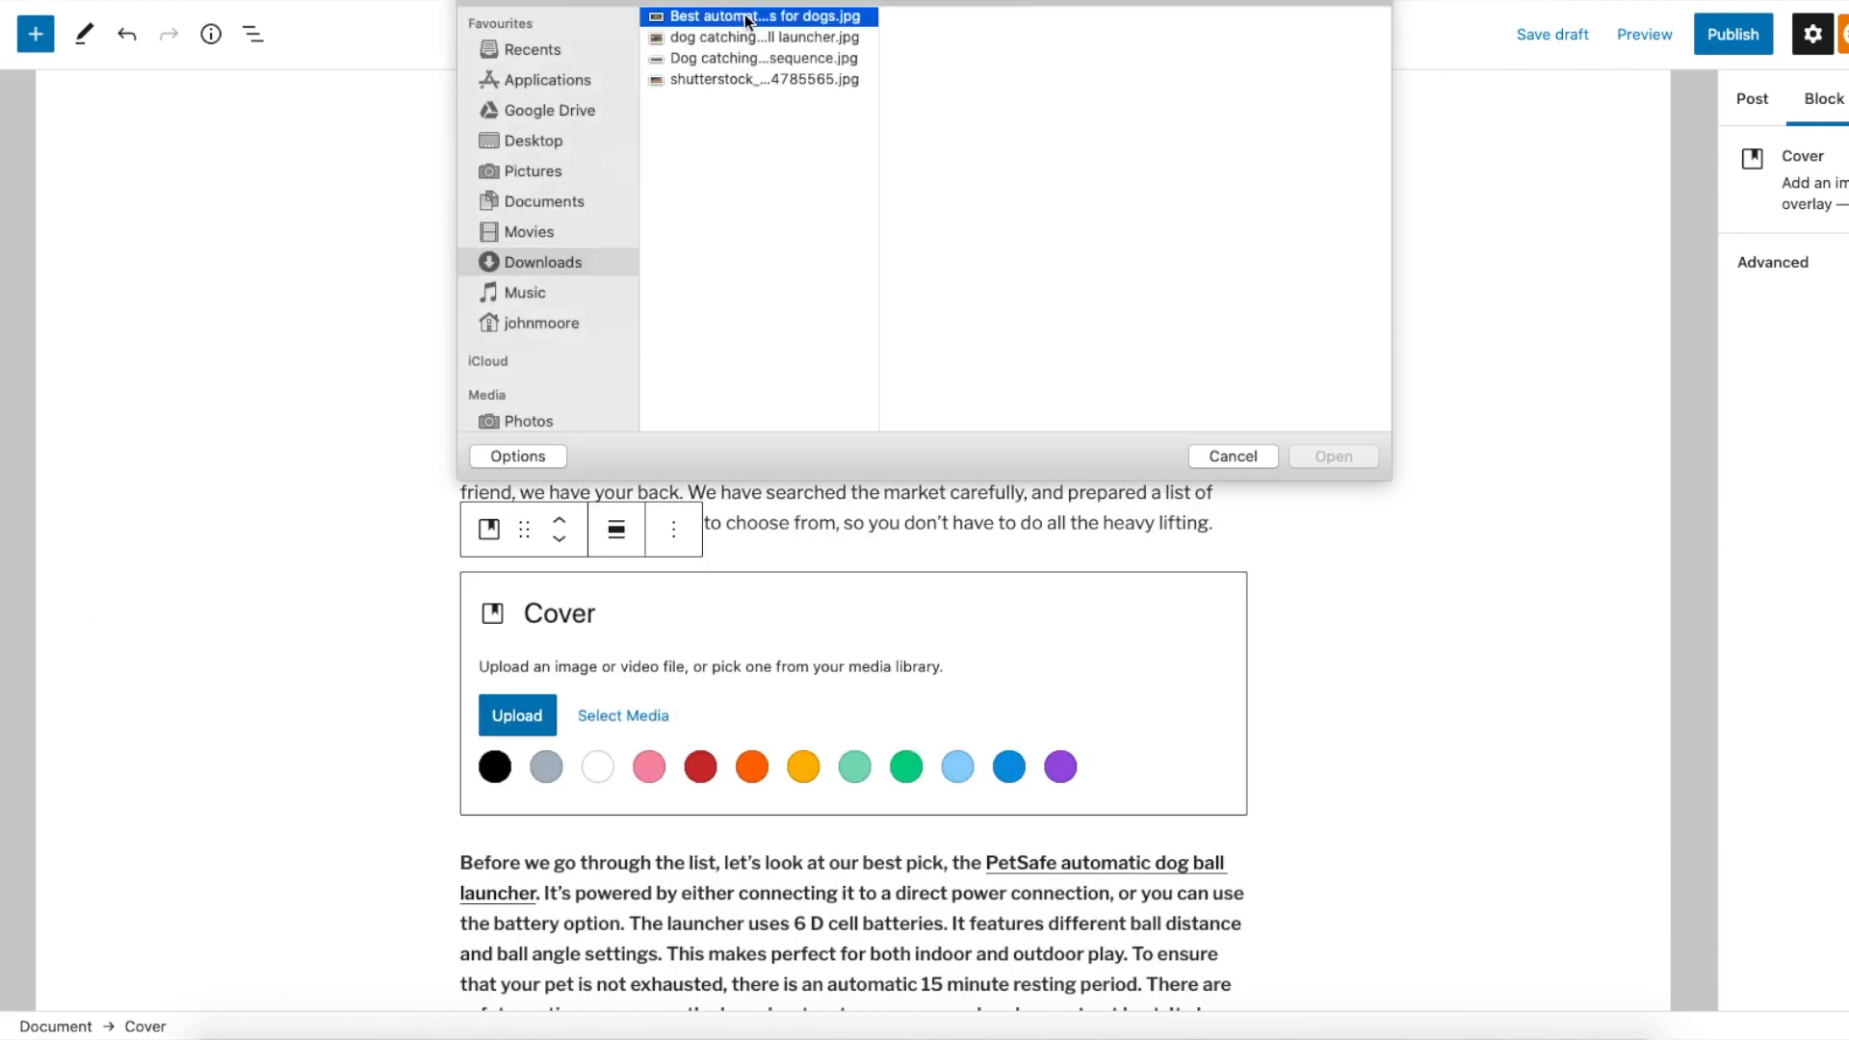
pyautogui.click(747, 18)
pyautogui.click(1332, 456)
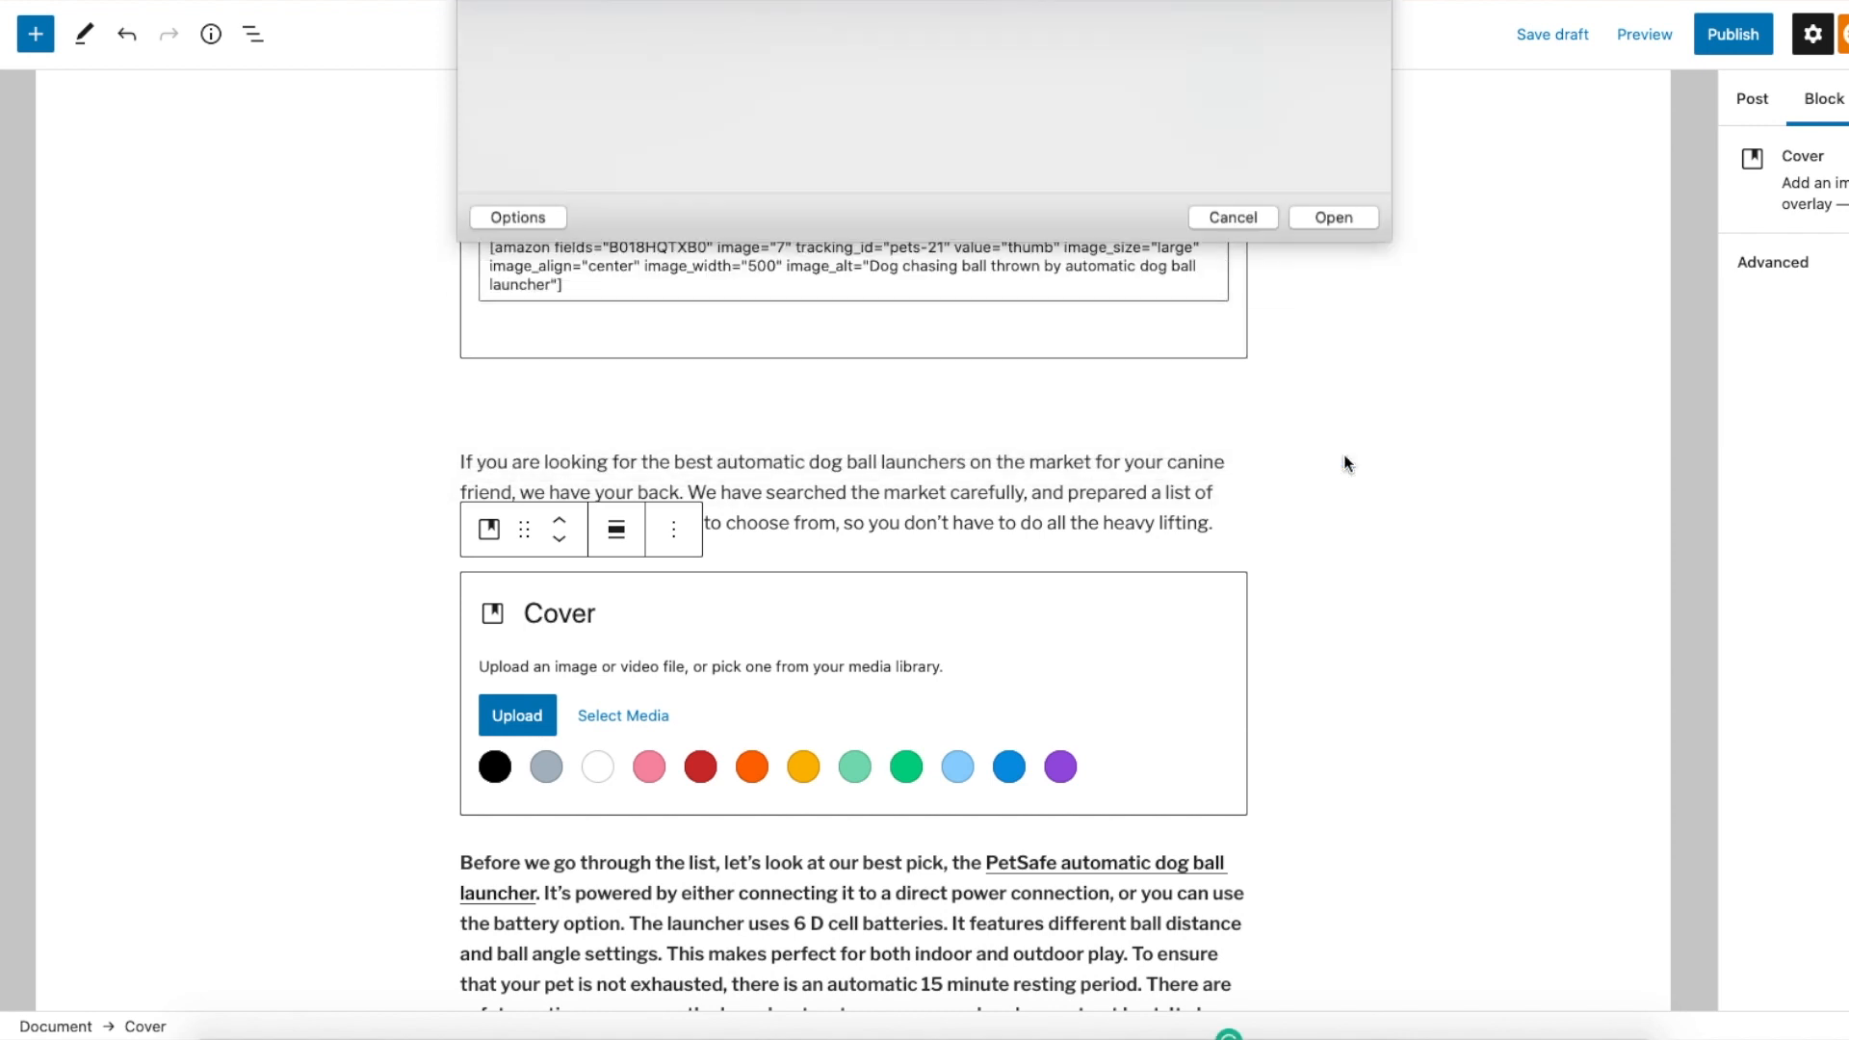
# Enter MY DOG CATCHER as the title text on the cover image
pyautogui.scroll(-2, 941, 614)
pyautogui.click(941, 614)
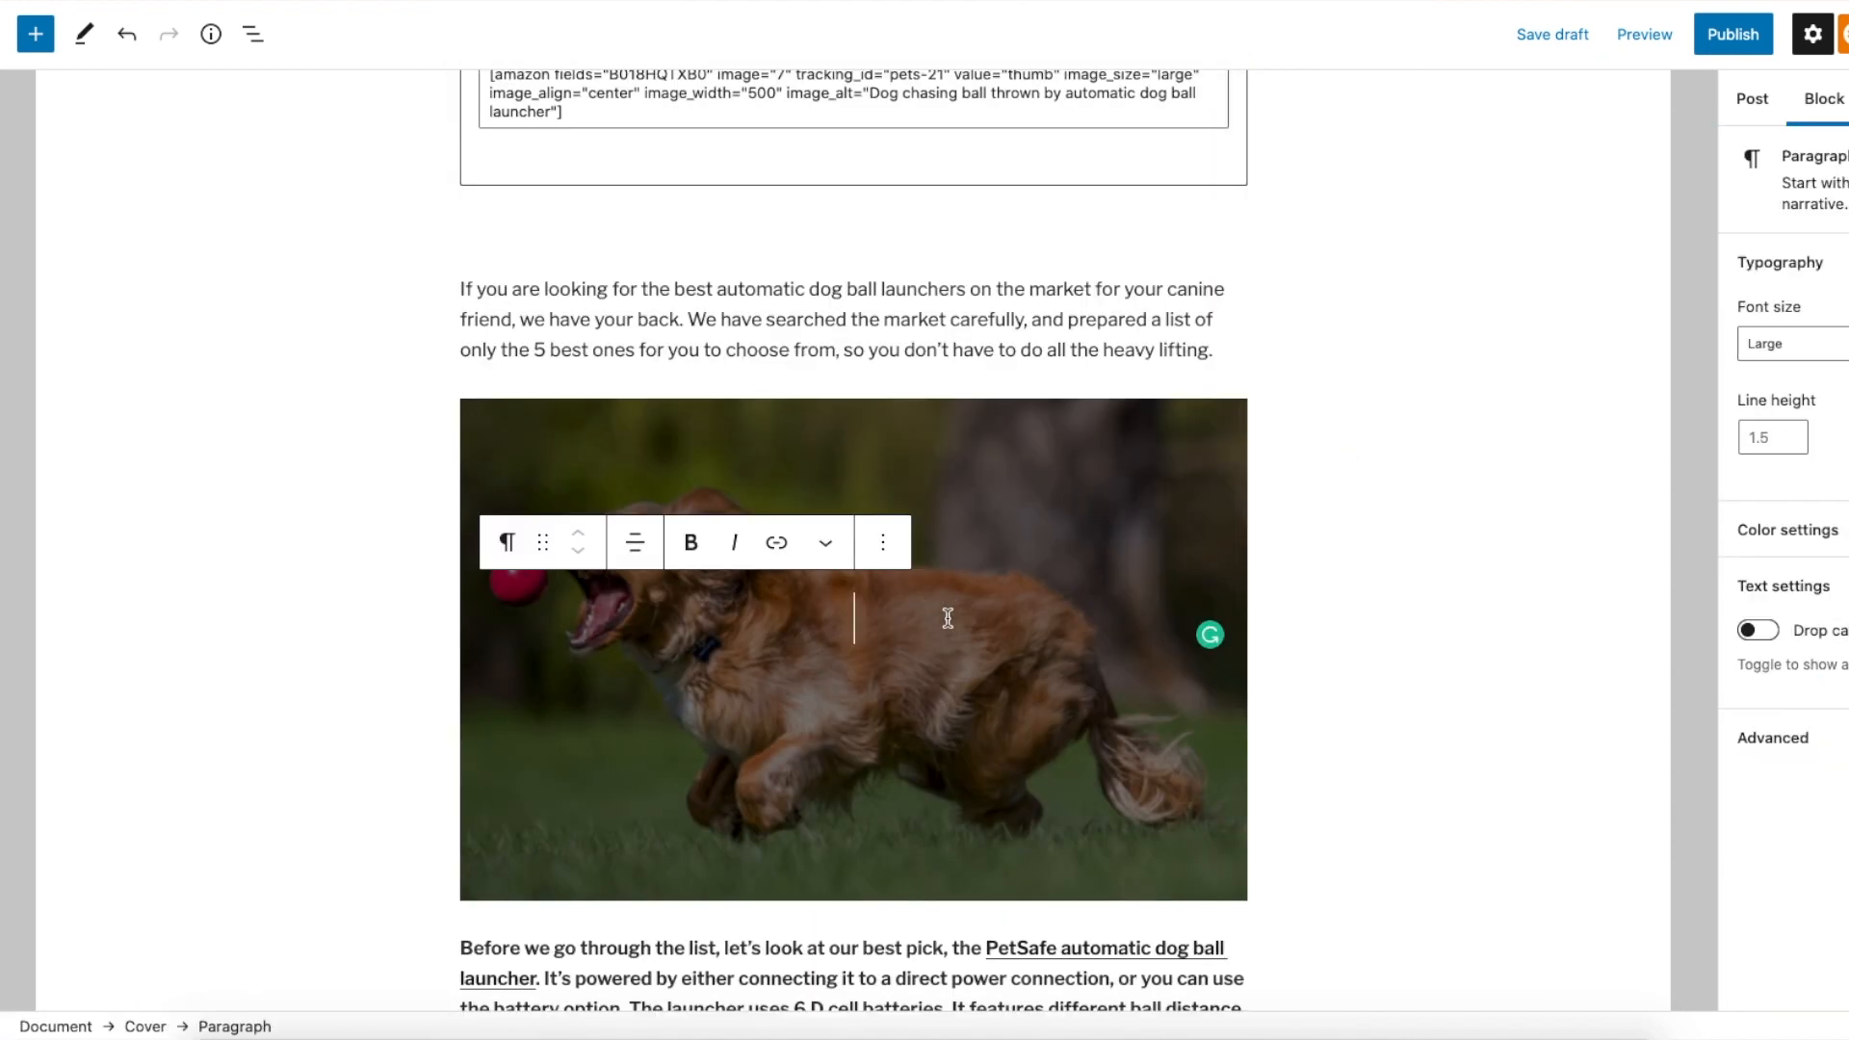
pyautogui.write('MY DOH')
pyautogui.press('BackSpace')
pyautogui.write('G CATCHER')
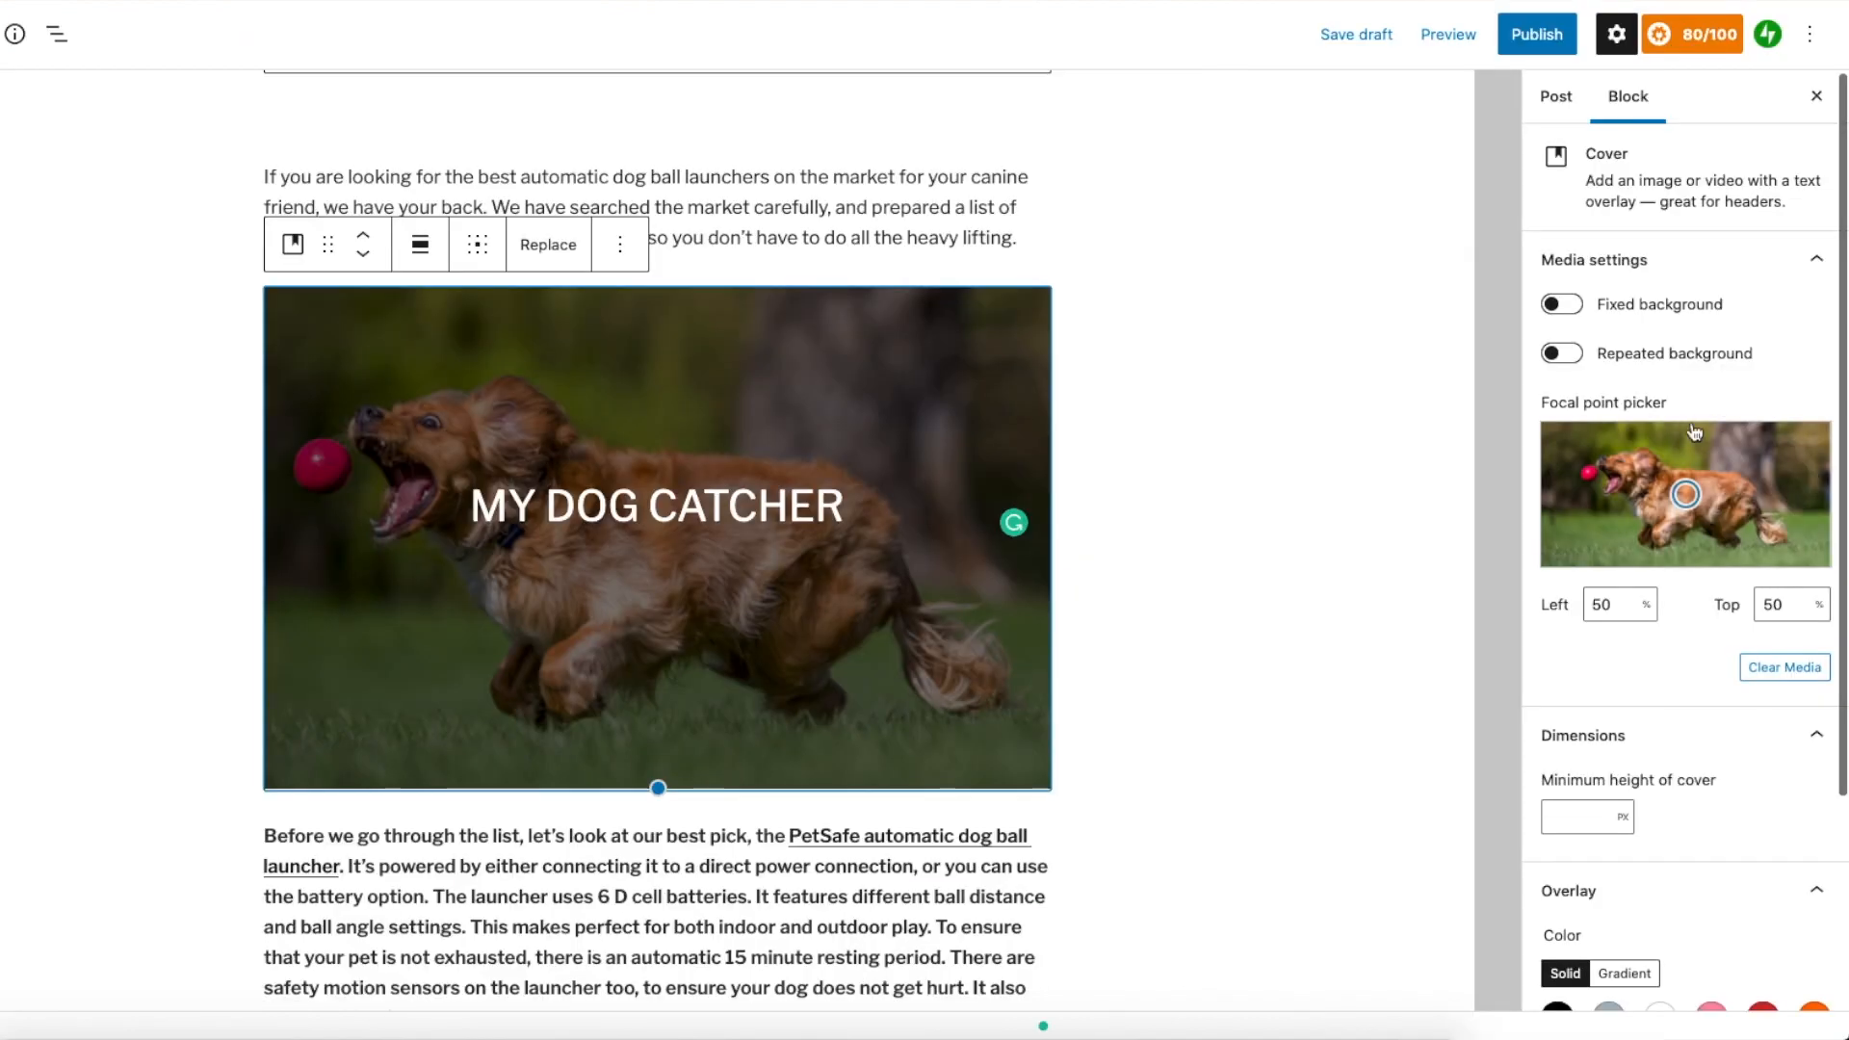
# Turn on the cover's Fixed background, examine how the image behaves while scrolling, and turn it off again
pyautogui.click(1566, 308)
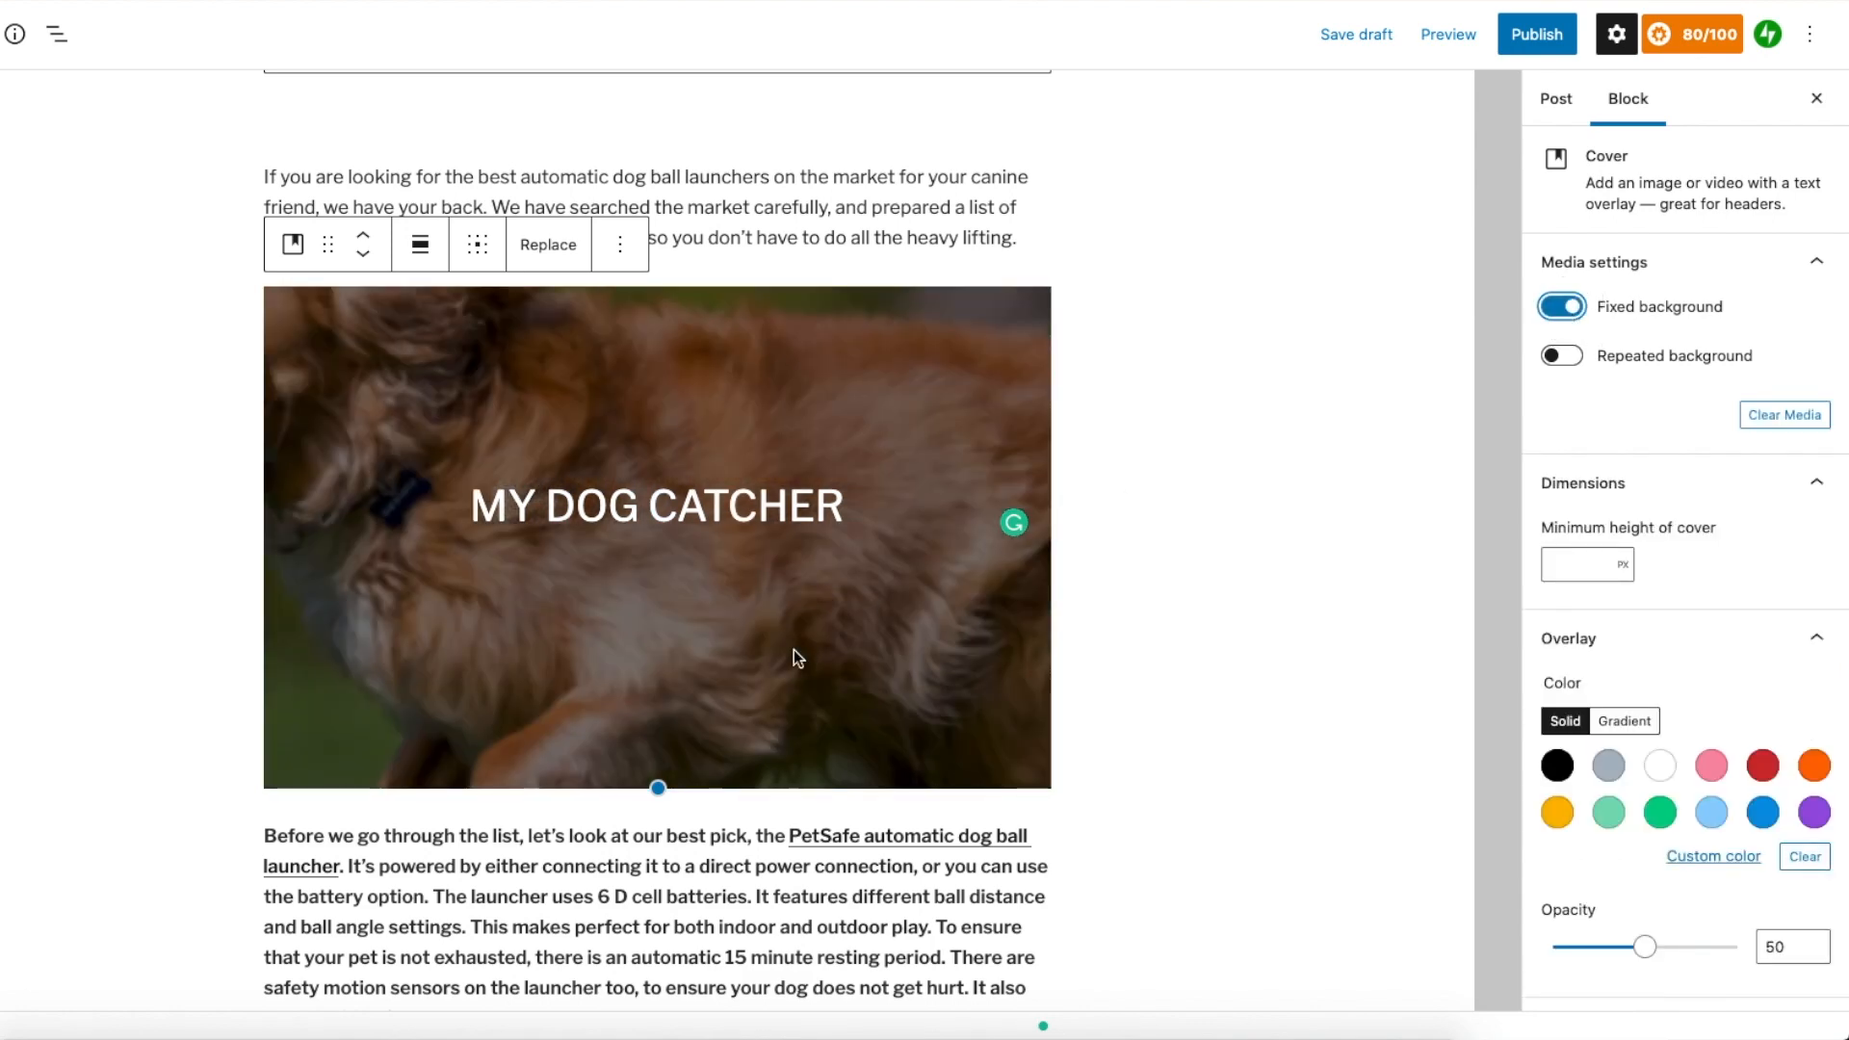
pyautogui.scroll(2, 794, 649)
pyautogui.scroll(-6, 793, 649)
pyautogui.scroll(4, 794, 650)
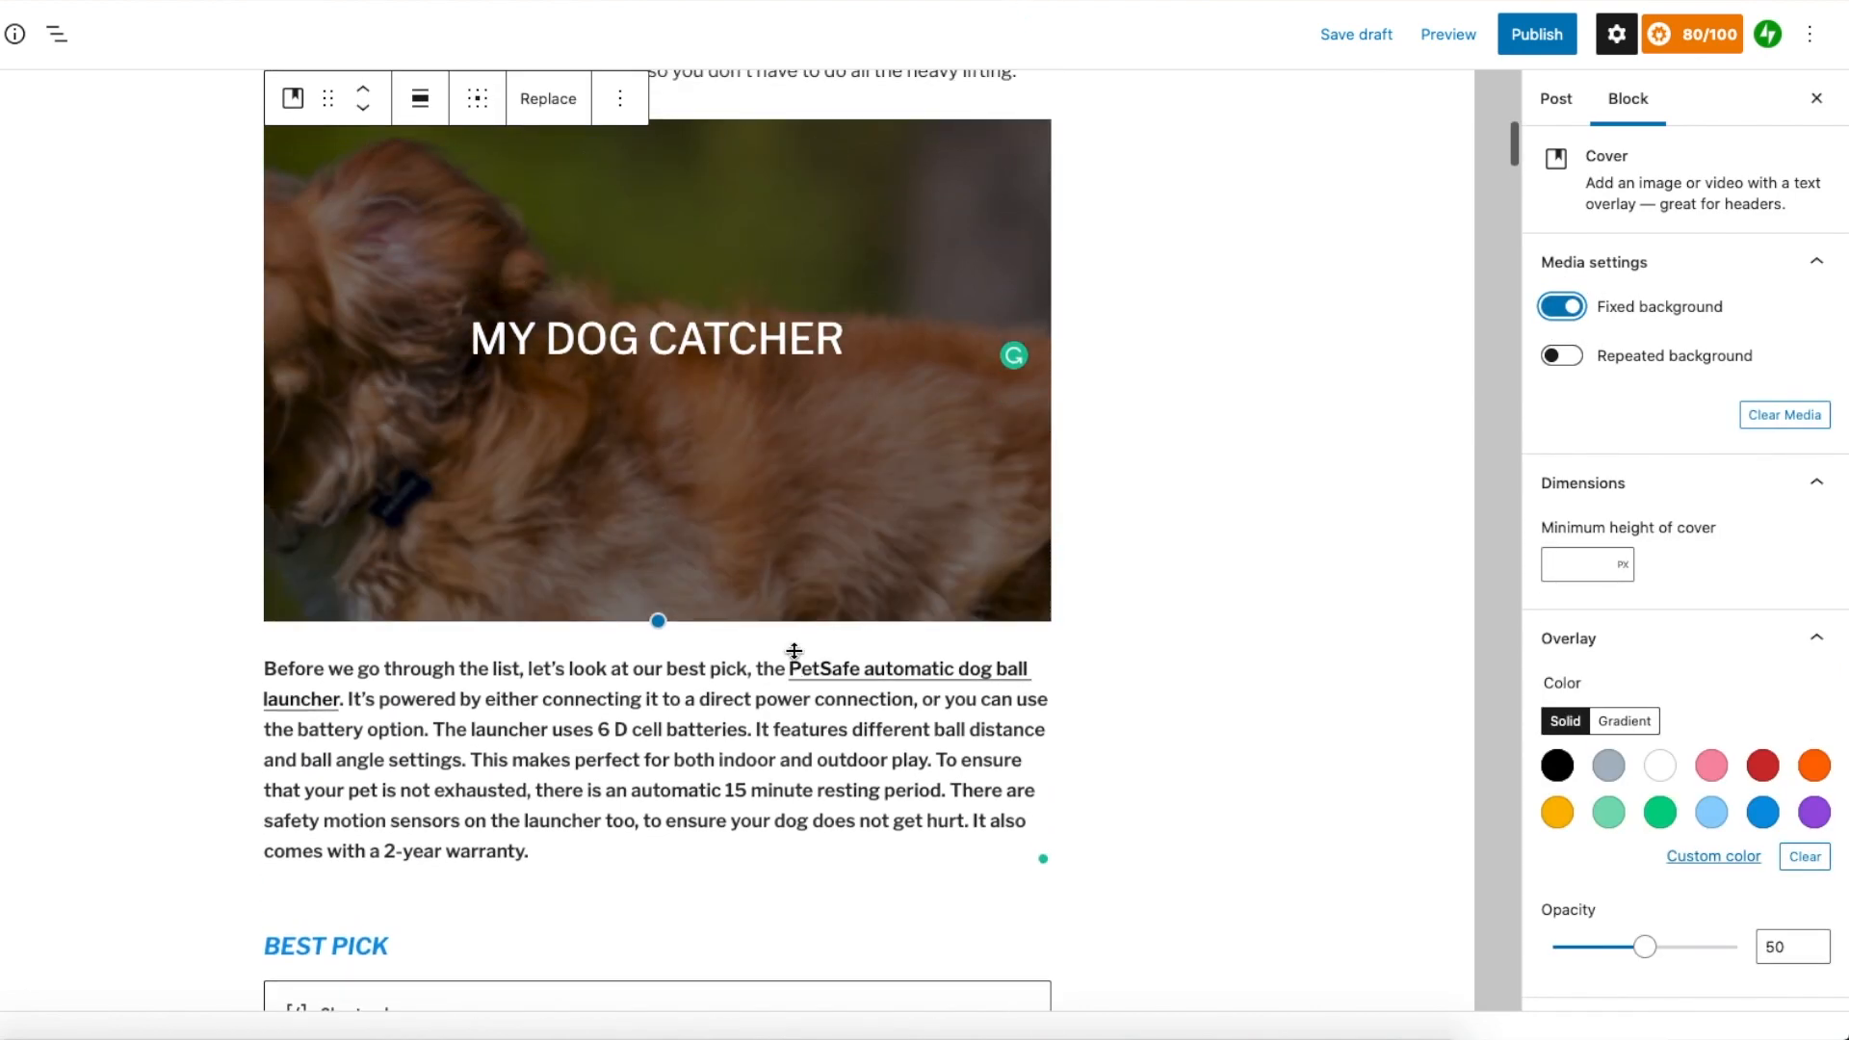
pyautogui.scroll(-2, 795, 651)
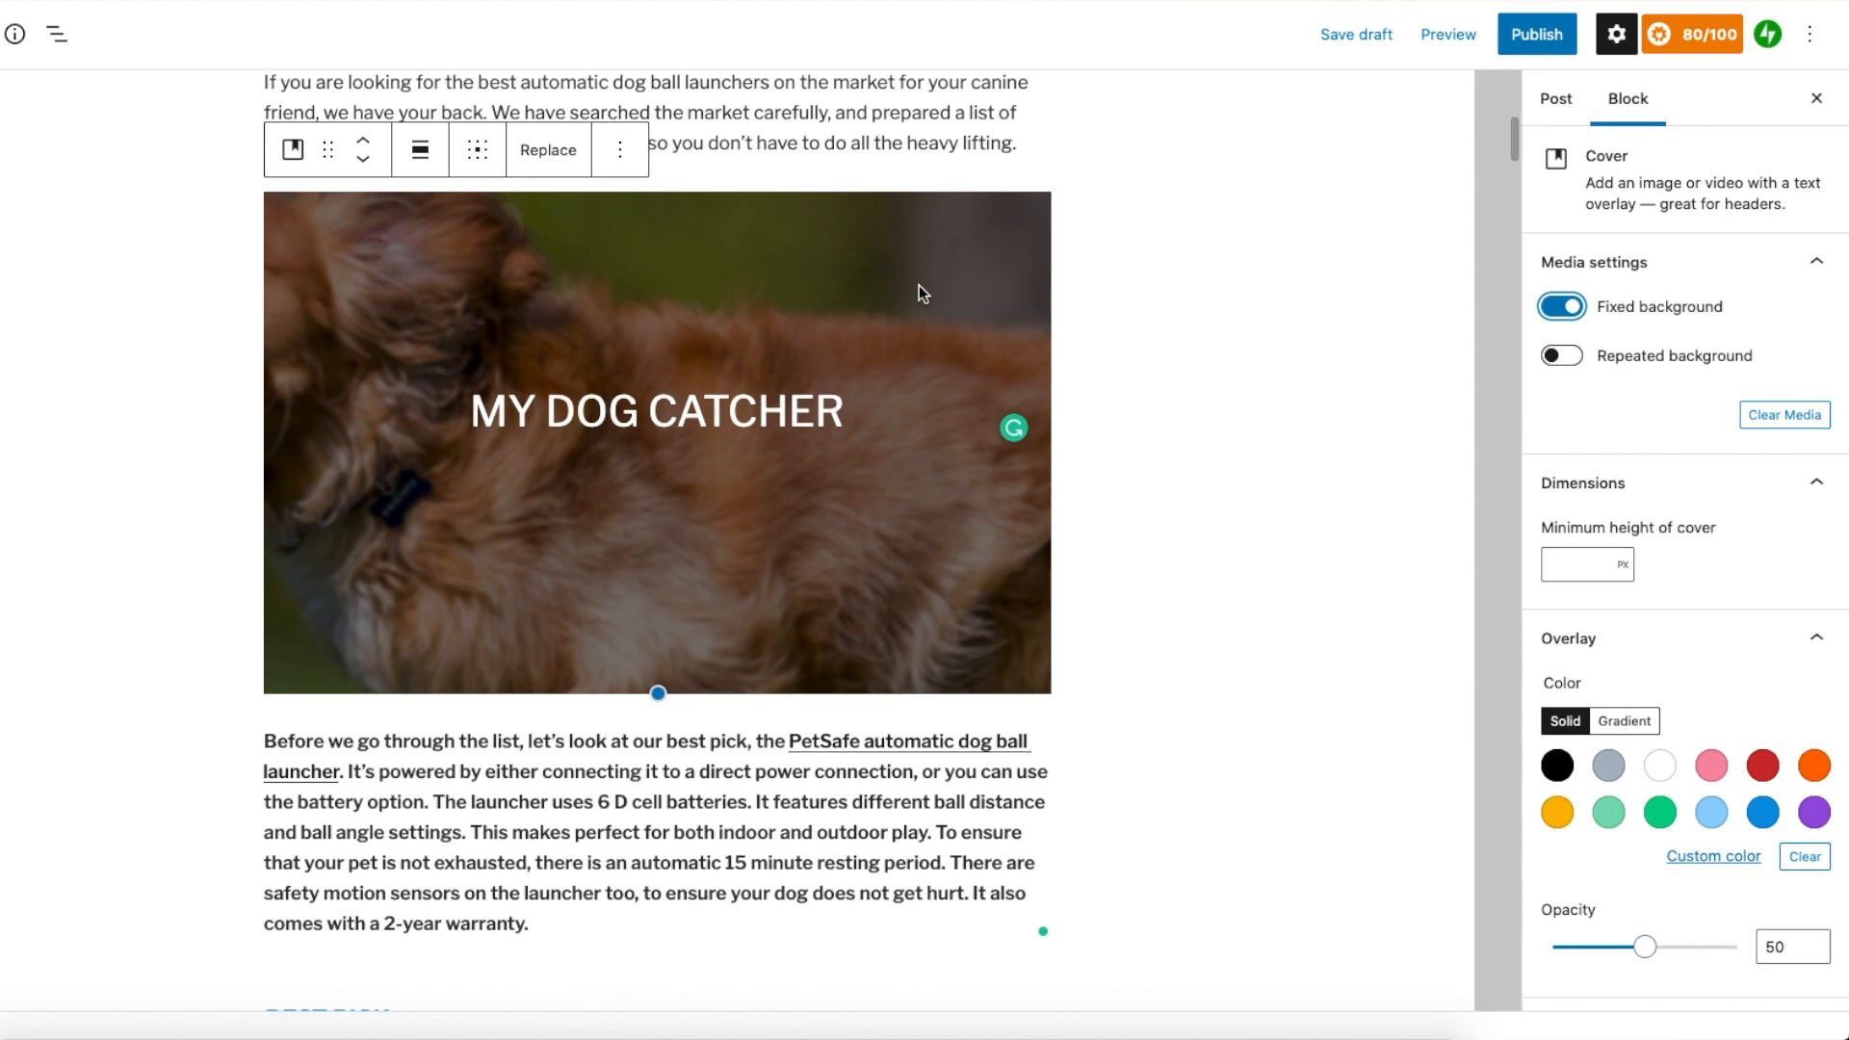
pyautogui.scroll(-4, 918, 285)
pyautogui.scroll(6, 918, 285)
pyautogui.scroll(-3, 848, 537)
pyautogui.scroll(1, 848, 537)
pyautogui.scroll(-1, 847, 537)
pyautogui.scroll(3, 847, 537)
pyautogui.scroll(-2, 1007, 523)
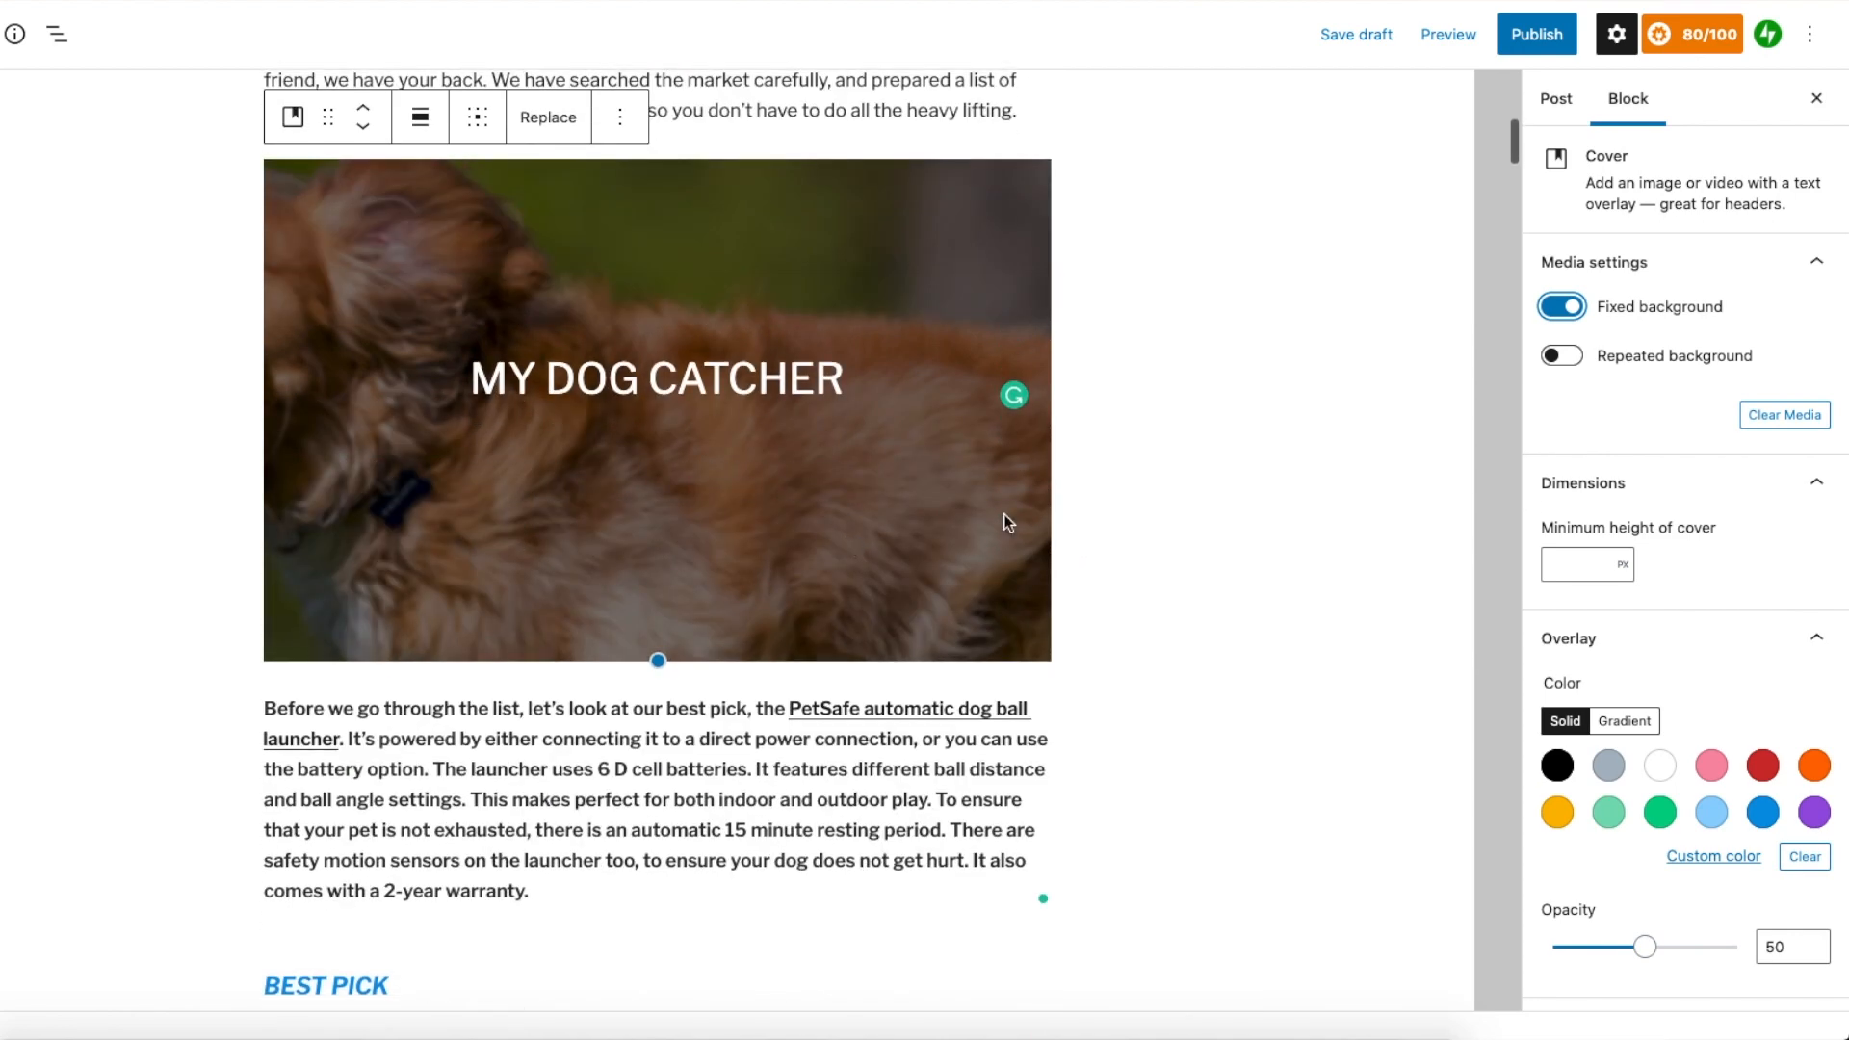
pyautogui.click(1560, 306)
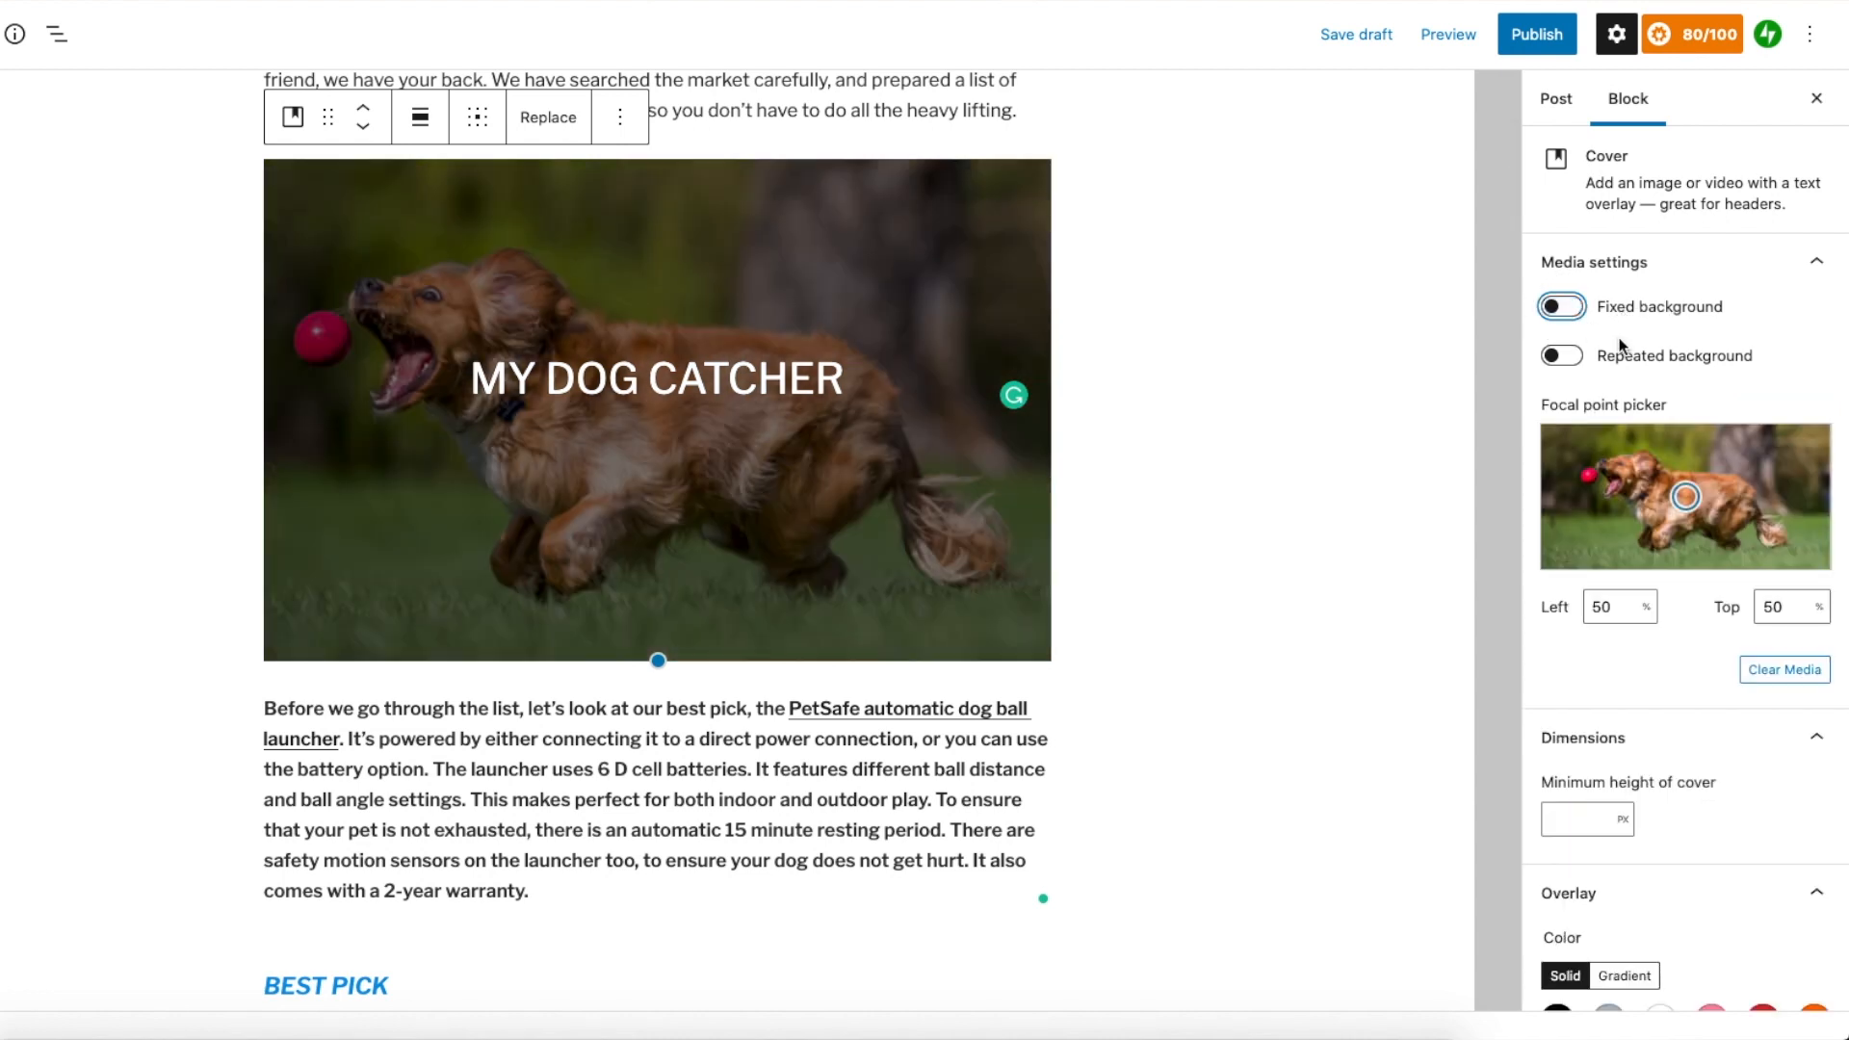
# Turn on both Repeated background and Fixed background for the cover and examine the scrolling effect
pyautogui.click(1562, 356)
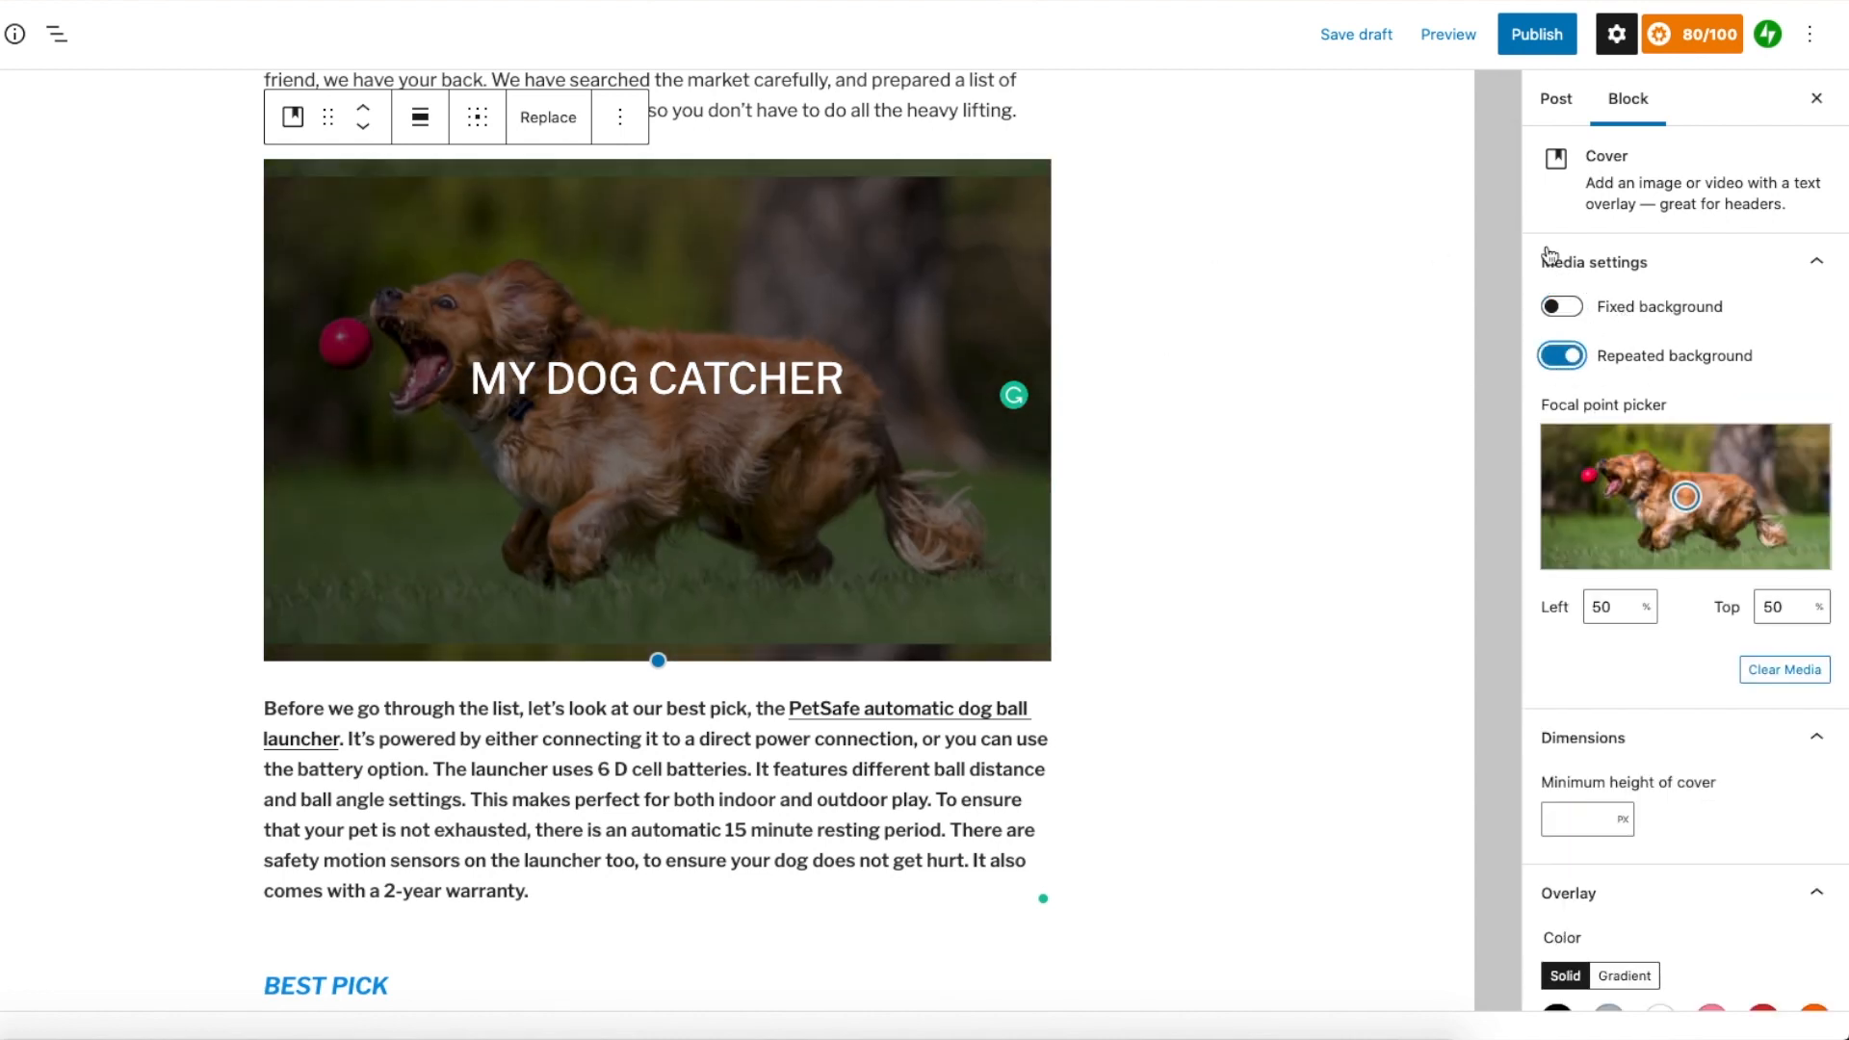
pyautogui.click(1568, 307)
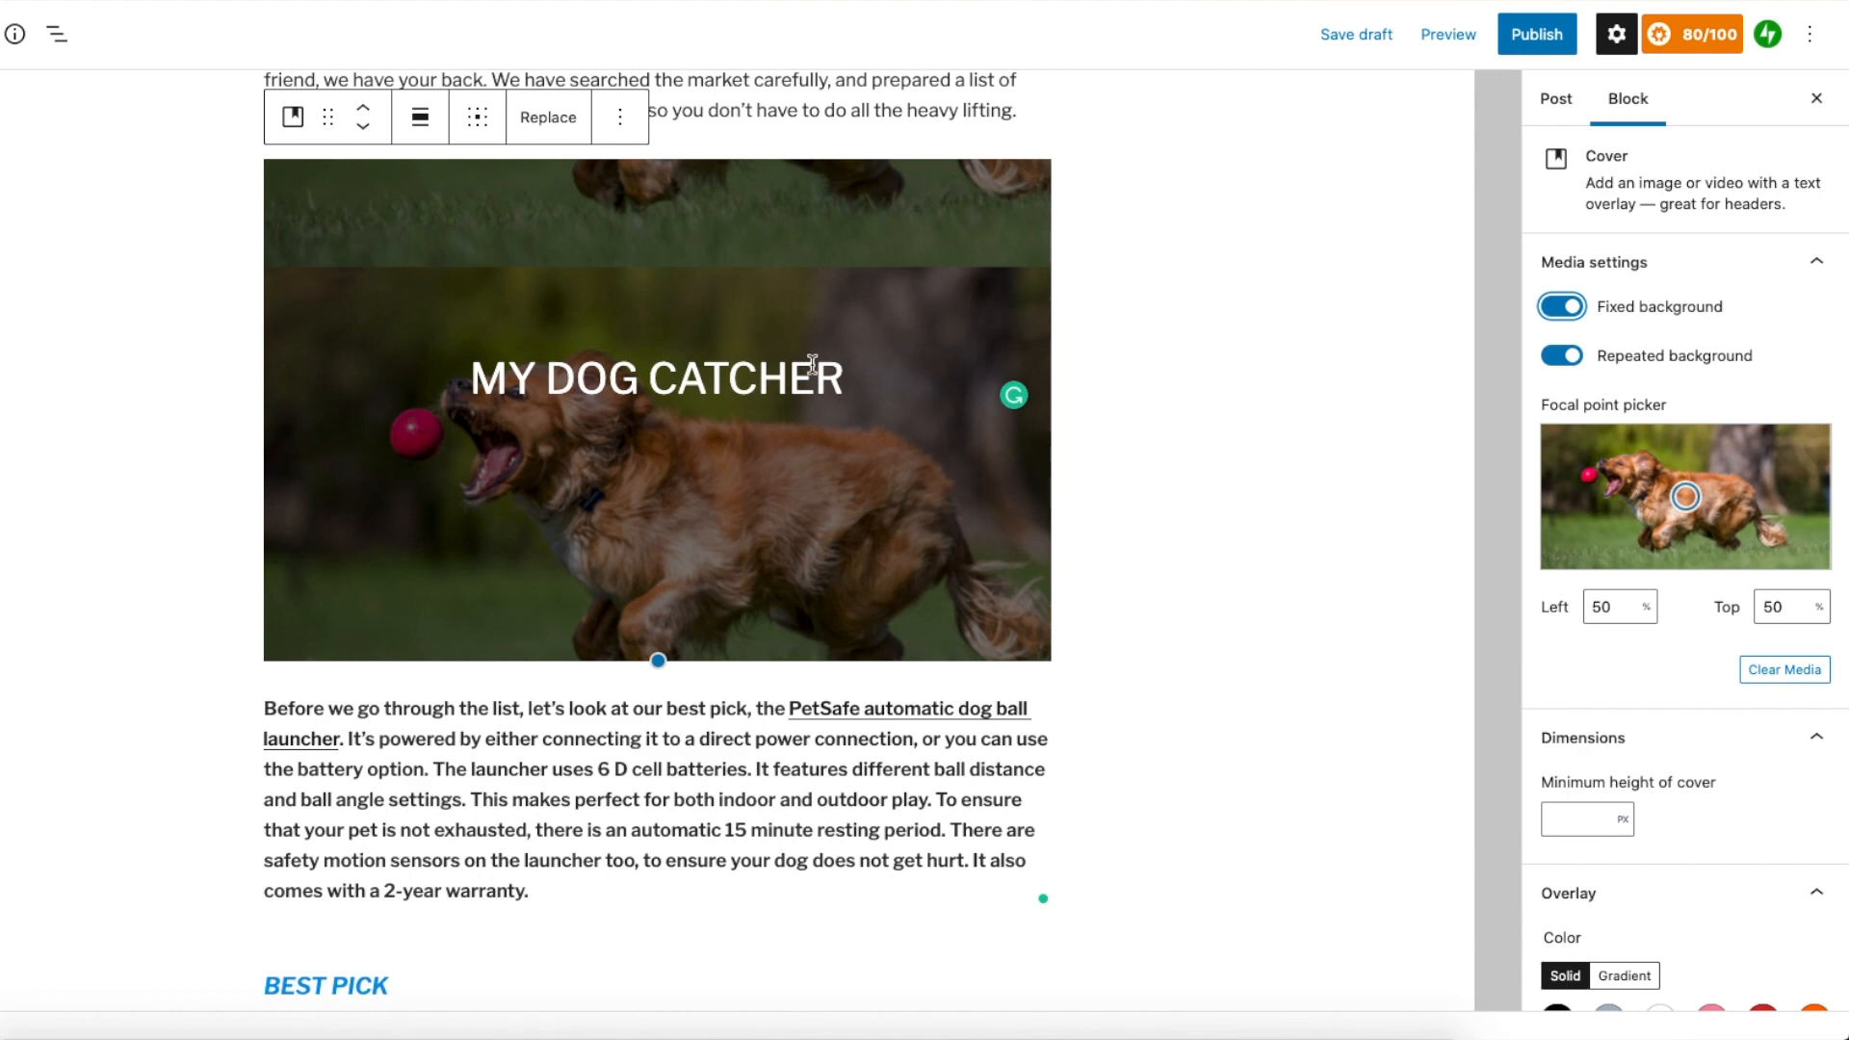
pyautogui.scroll(-3, 813, 358)
pyautogui.scroll(5, 811, 362)
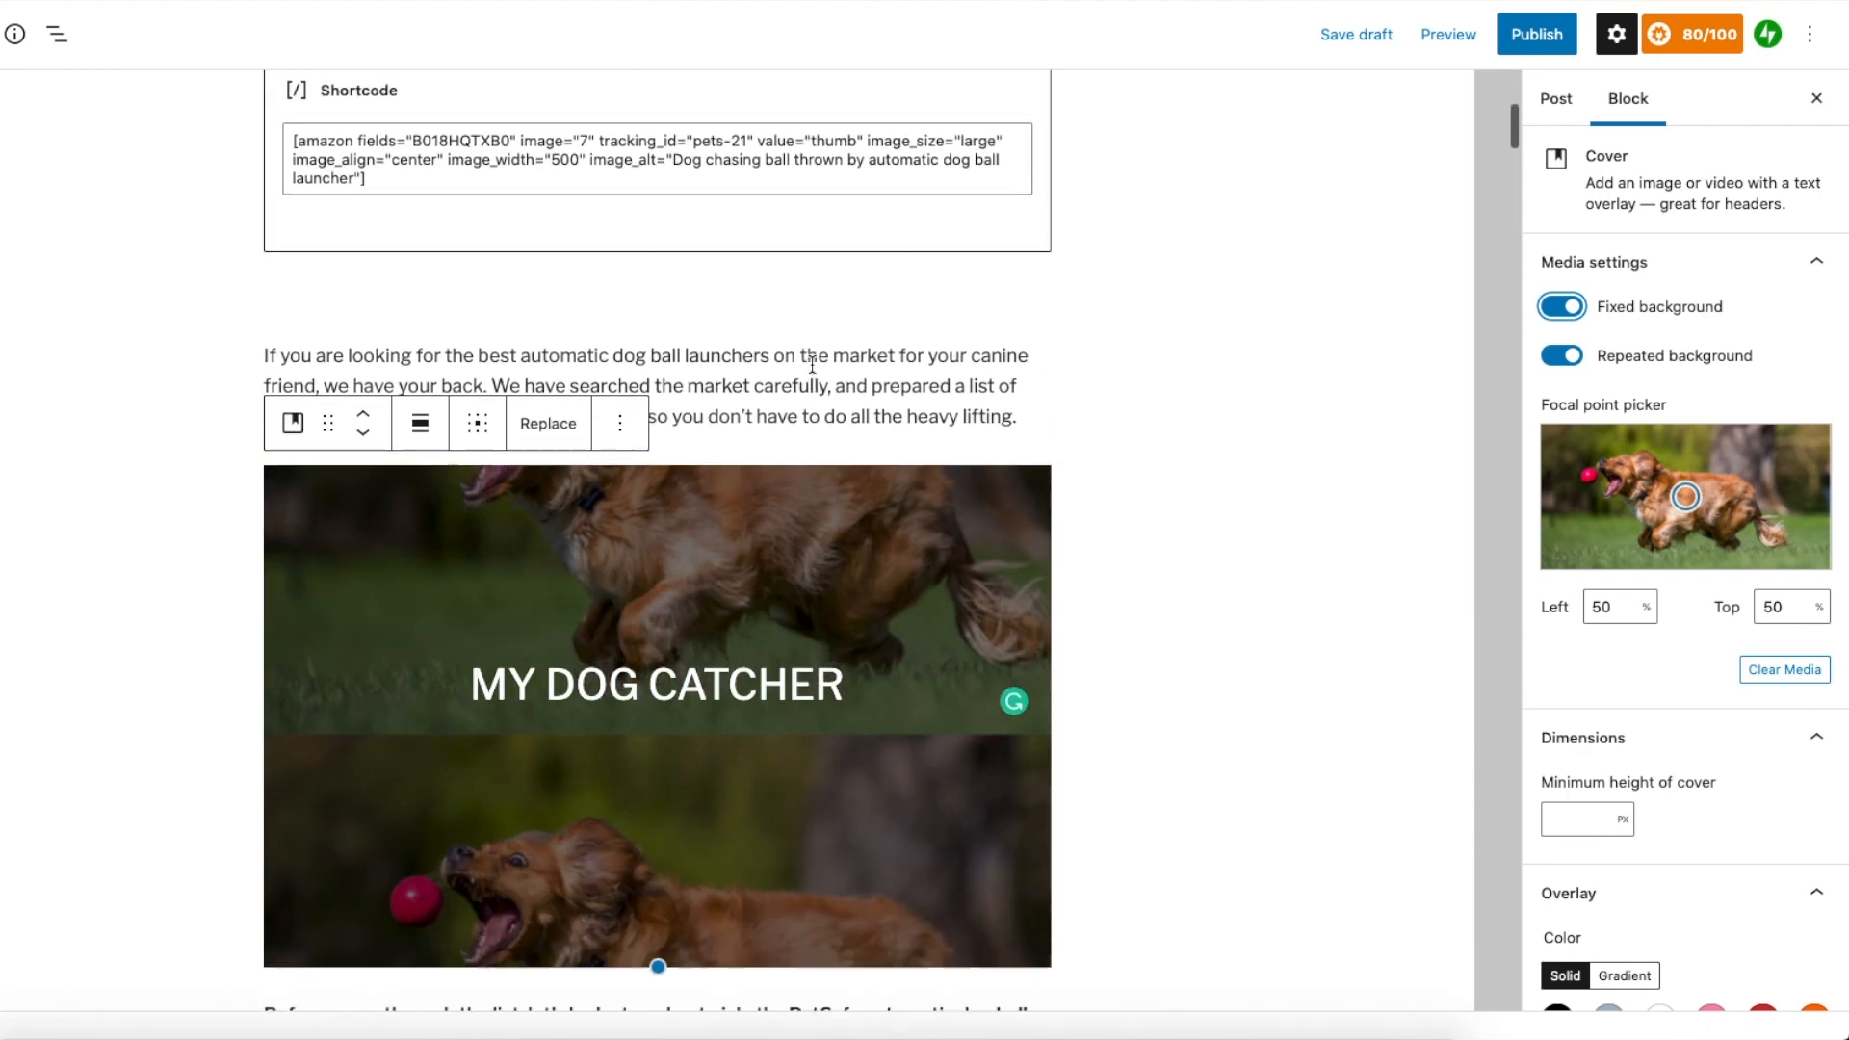
# Delete the MY DOG CATCHER cover block from the post
pyautogui.scroll(-4, 812, 364)
pyautogui.click(954, 429)
pyautogui.press('Delete')
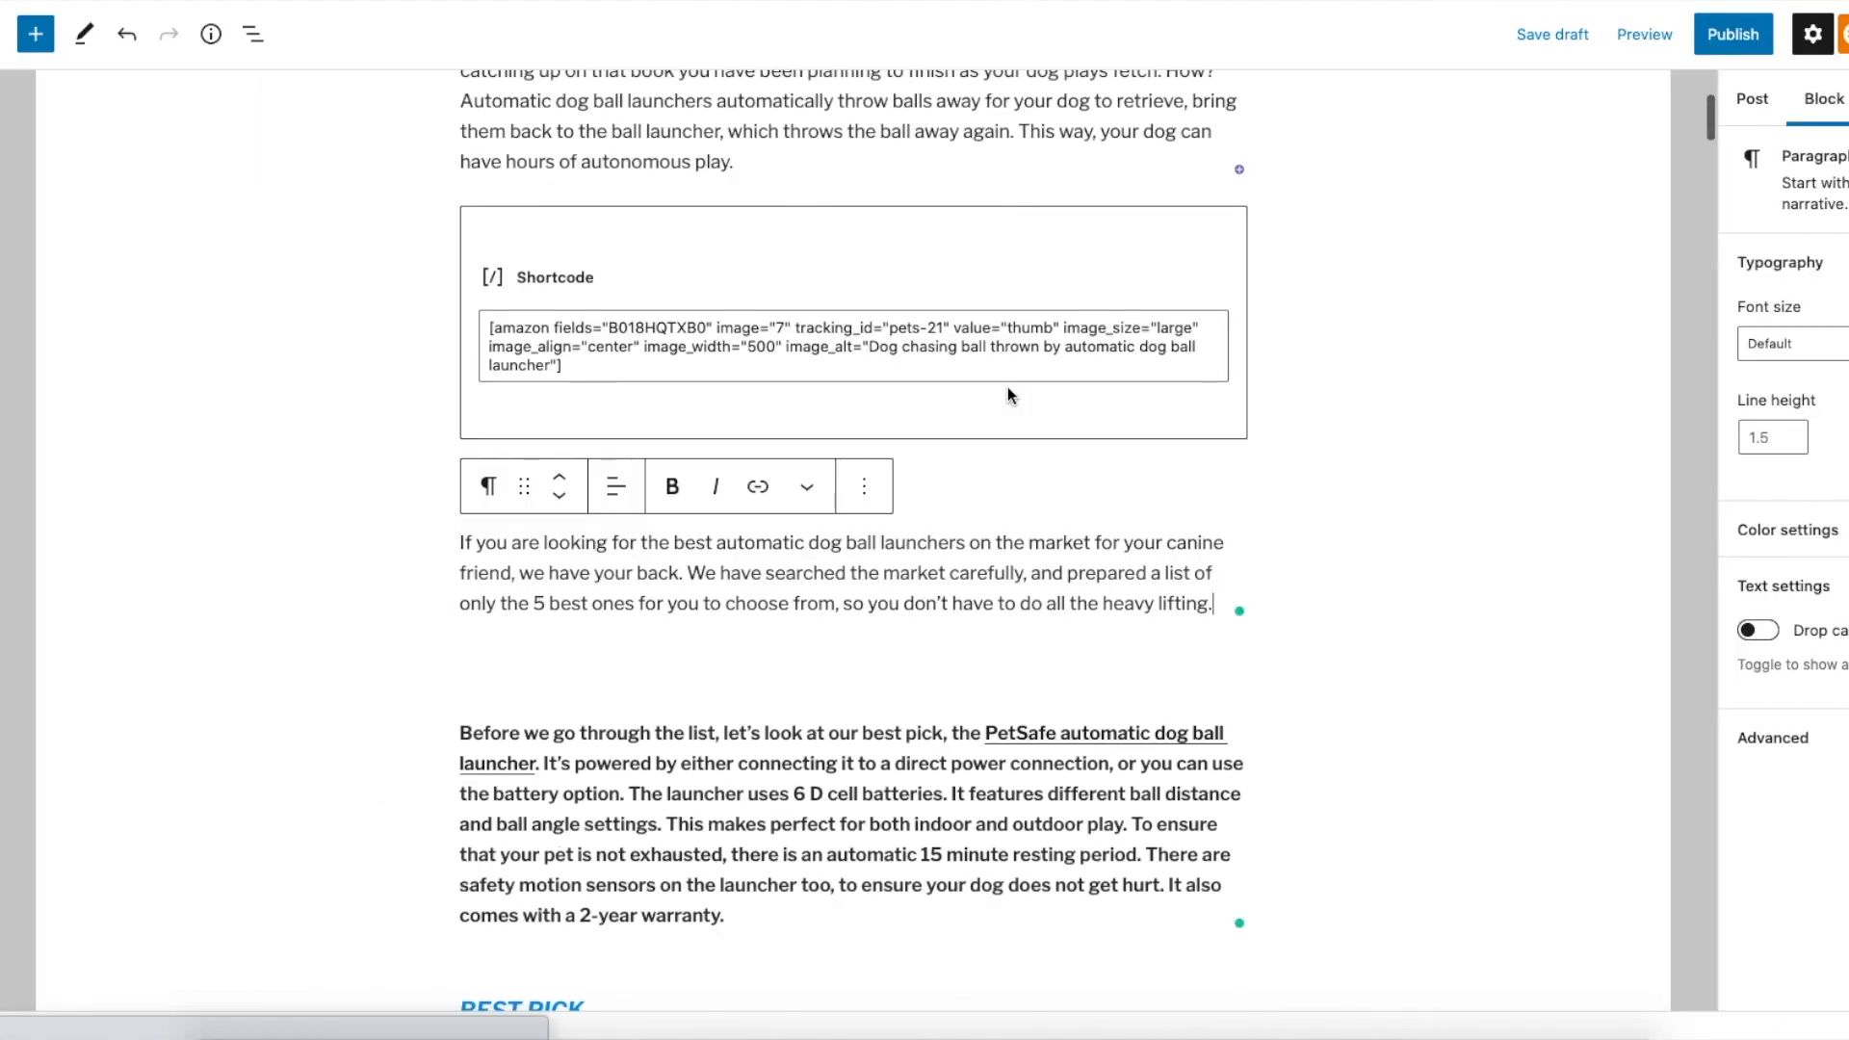
# Insert a Buttons block between the second introductory paragraph and the shortcode, and label the button Buy now
pyautogui.scroll(4, 1101, 511)
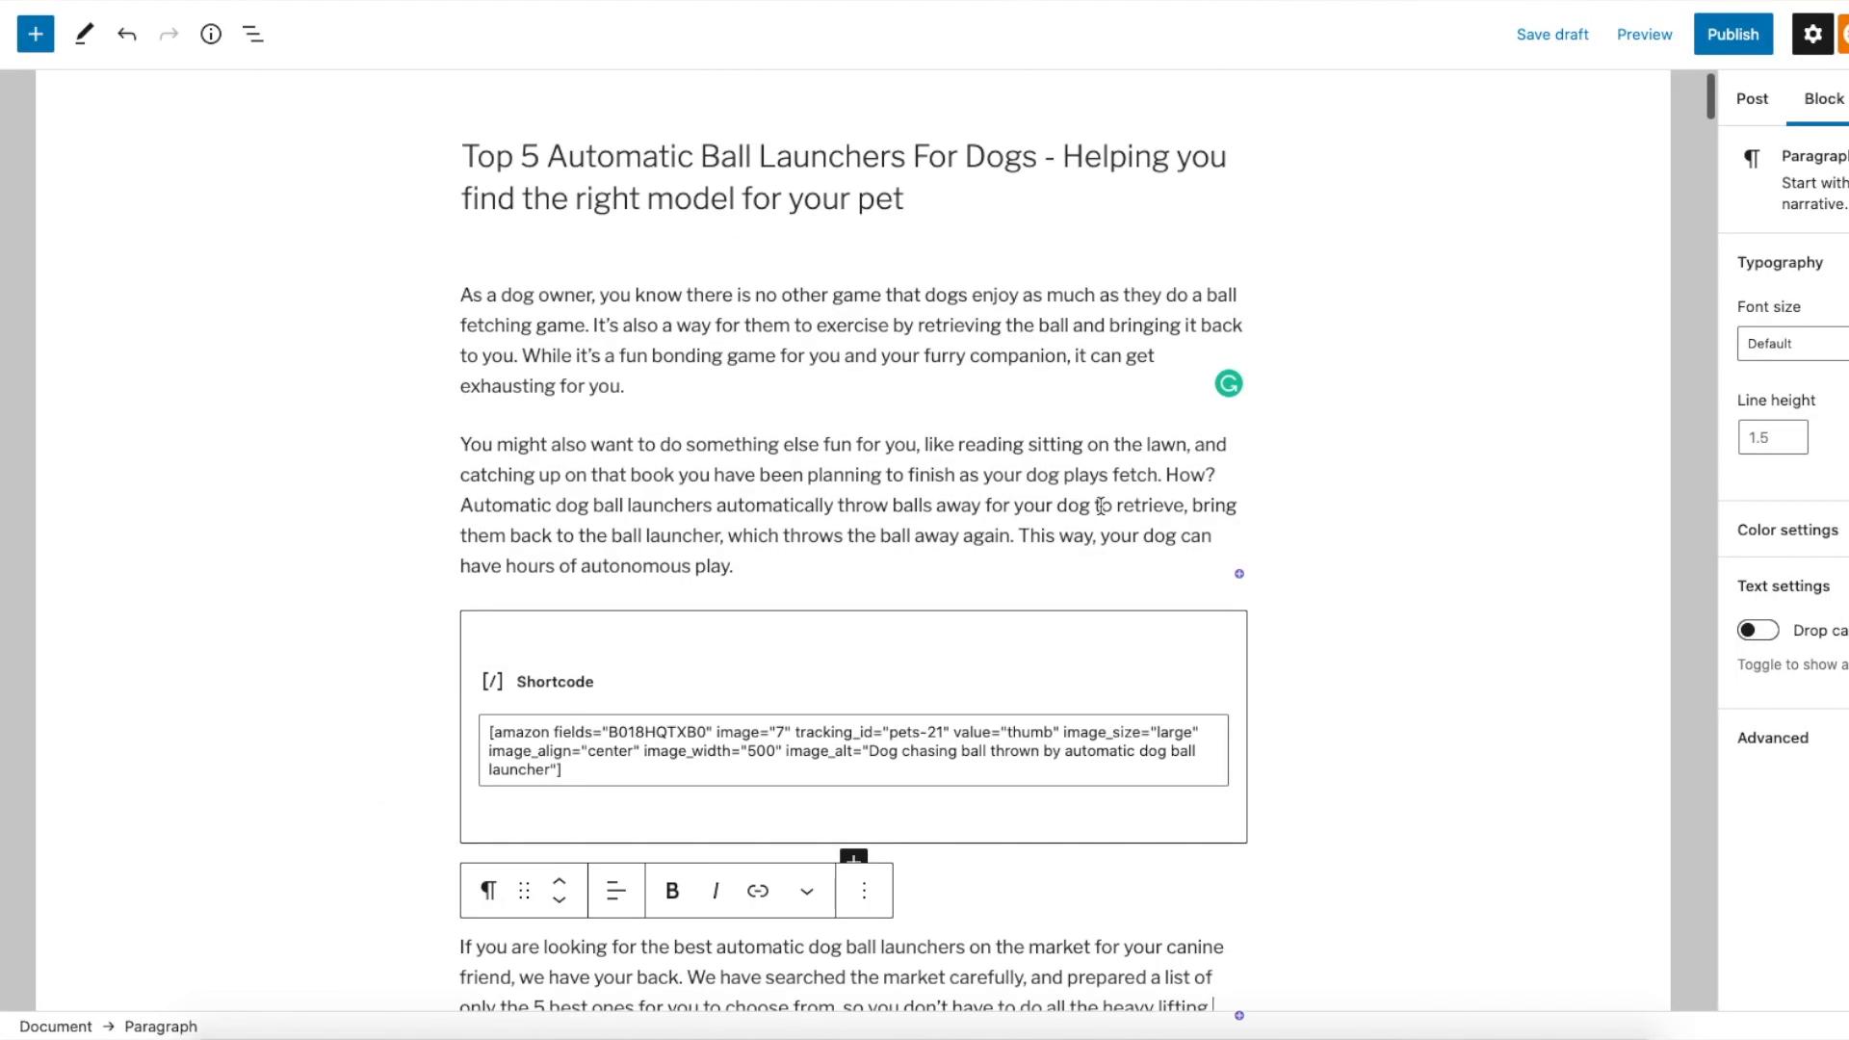
pyautogui.click(795, 578)
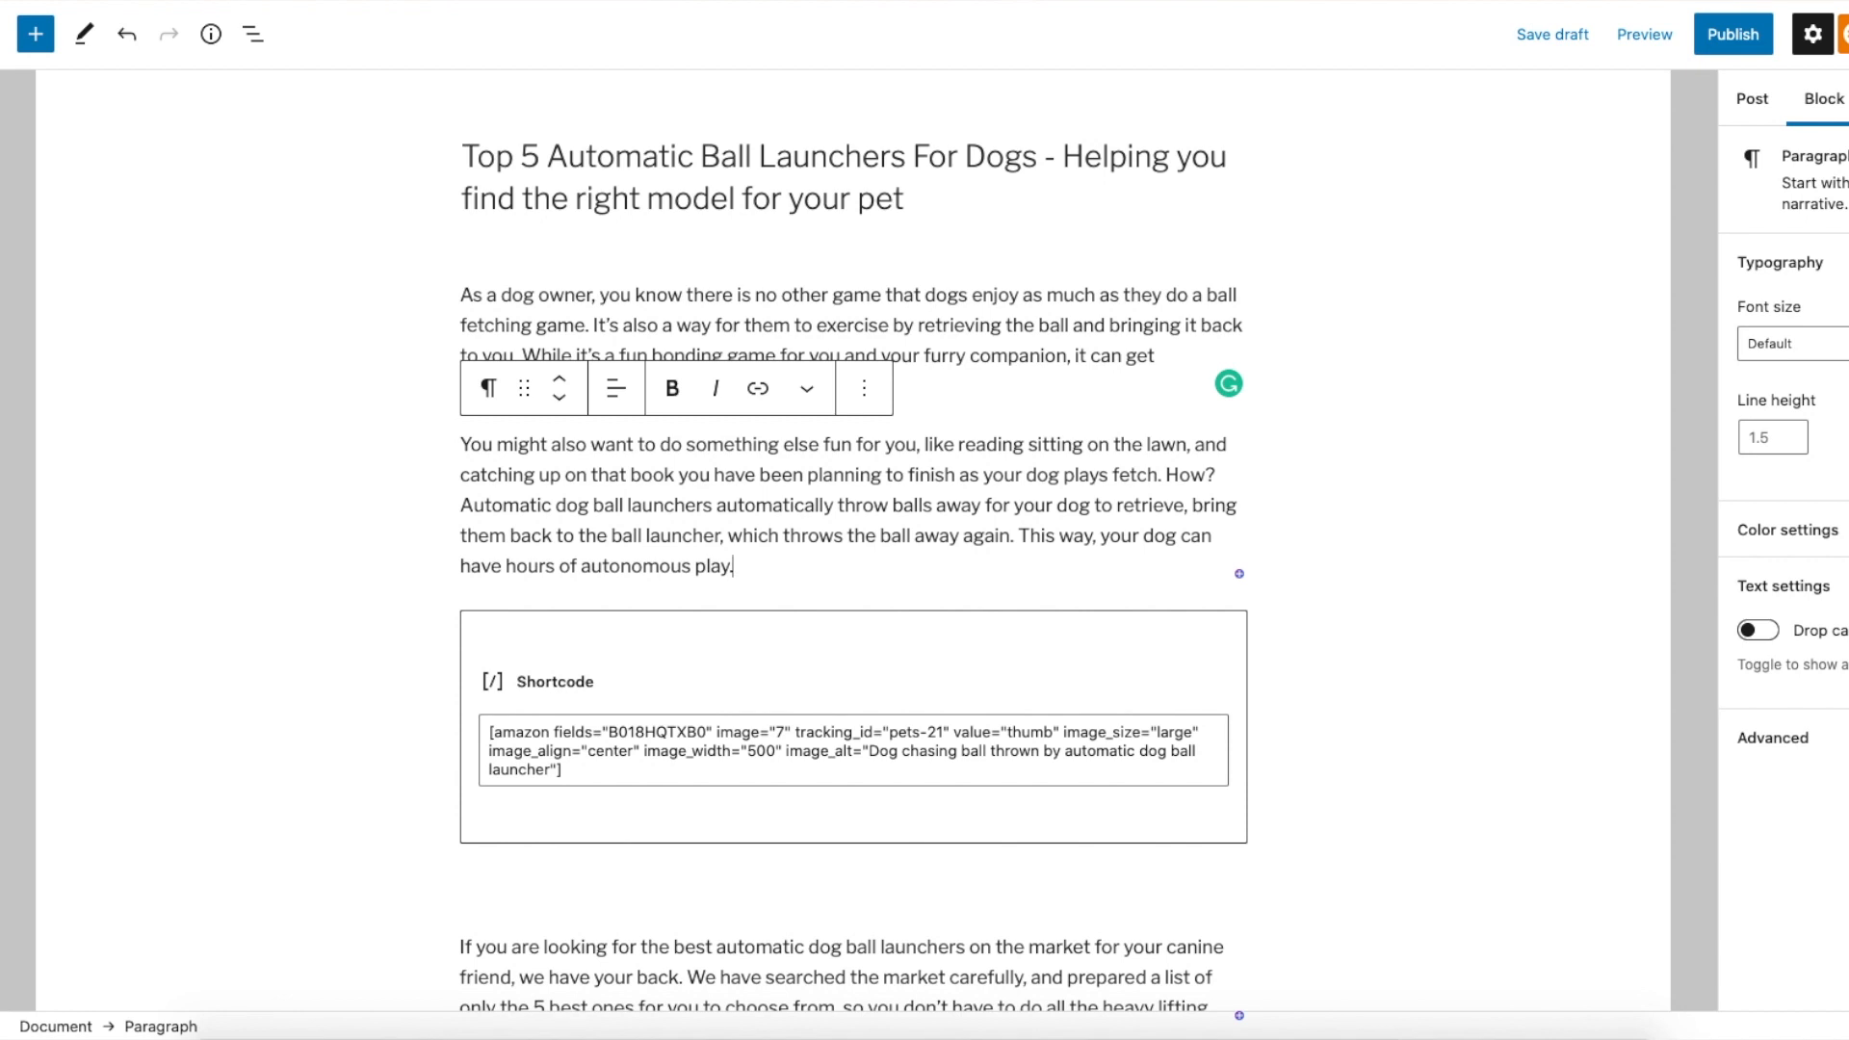
pyautogui.press('Return')
pyautogui.write('/')
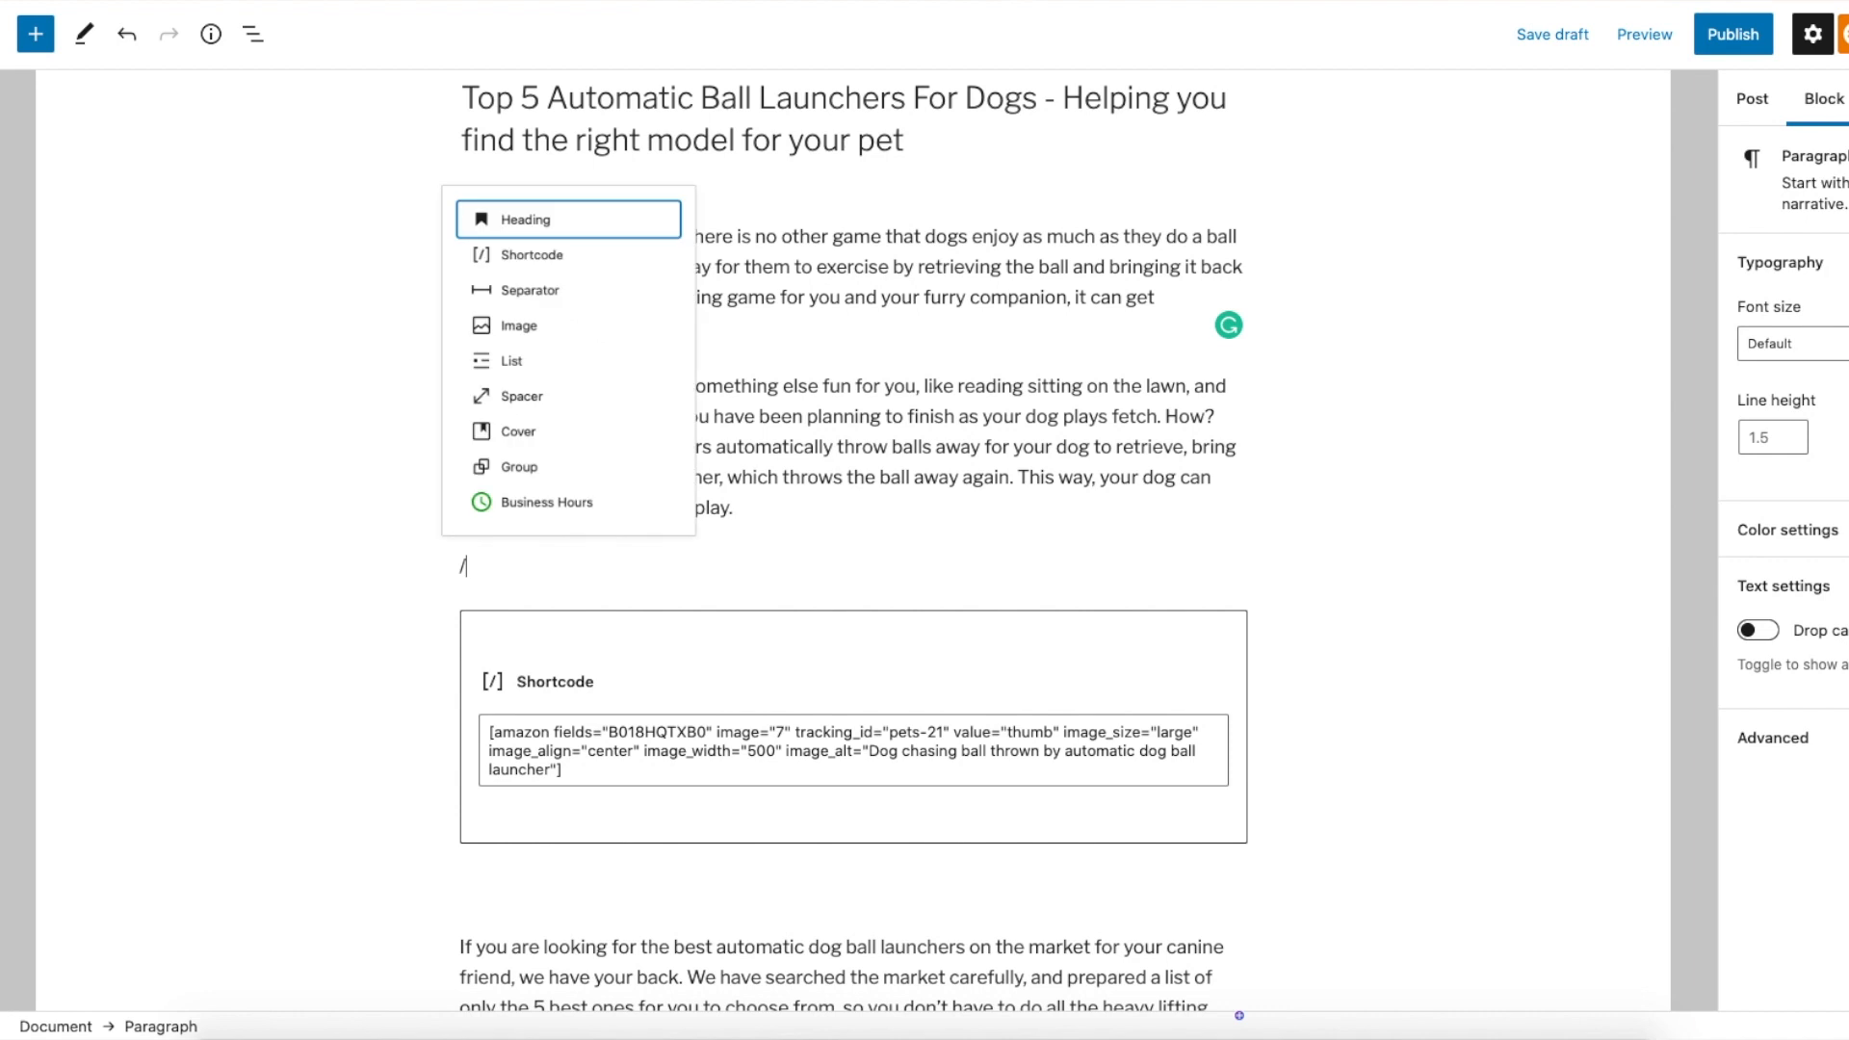
pyautogui.write('BUTTON')
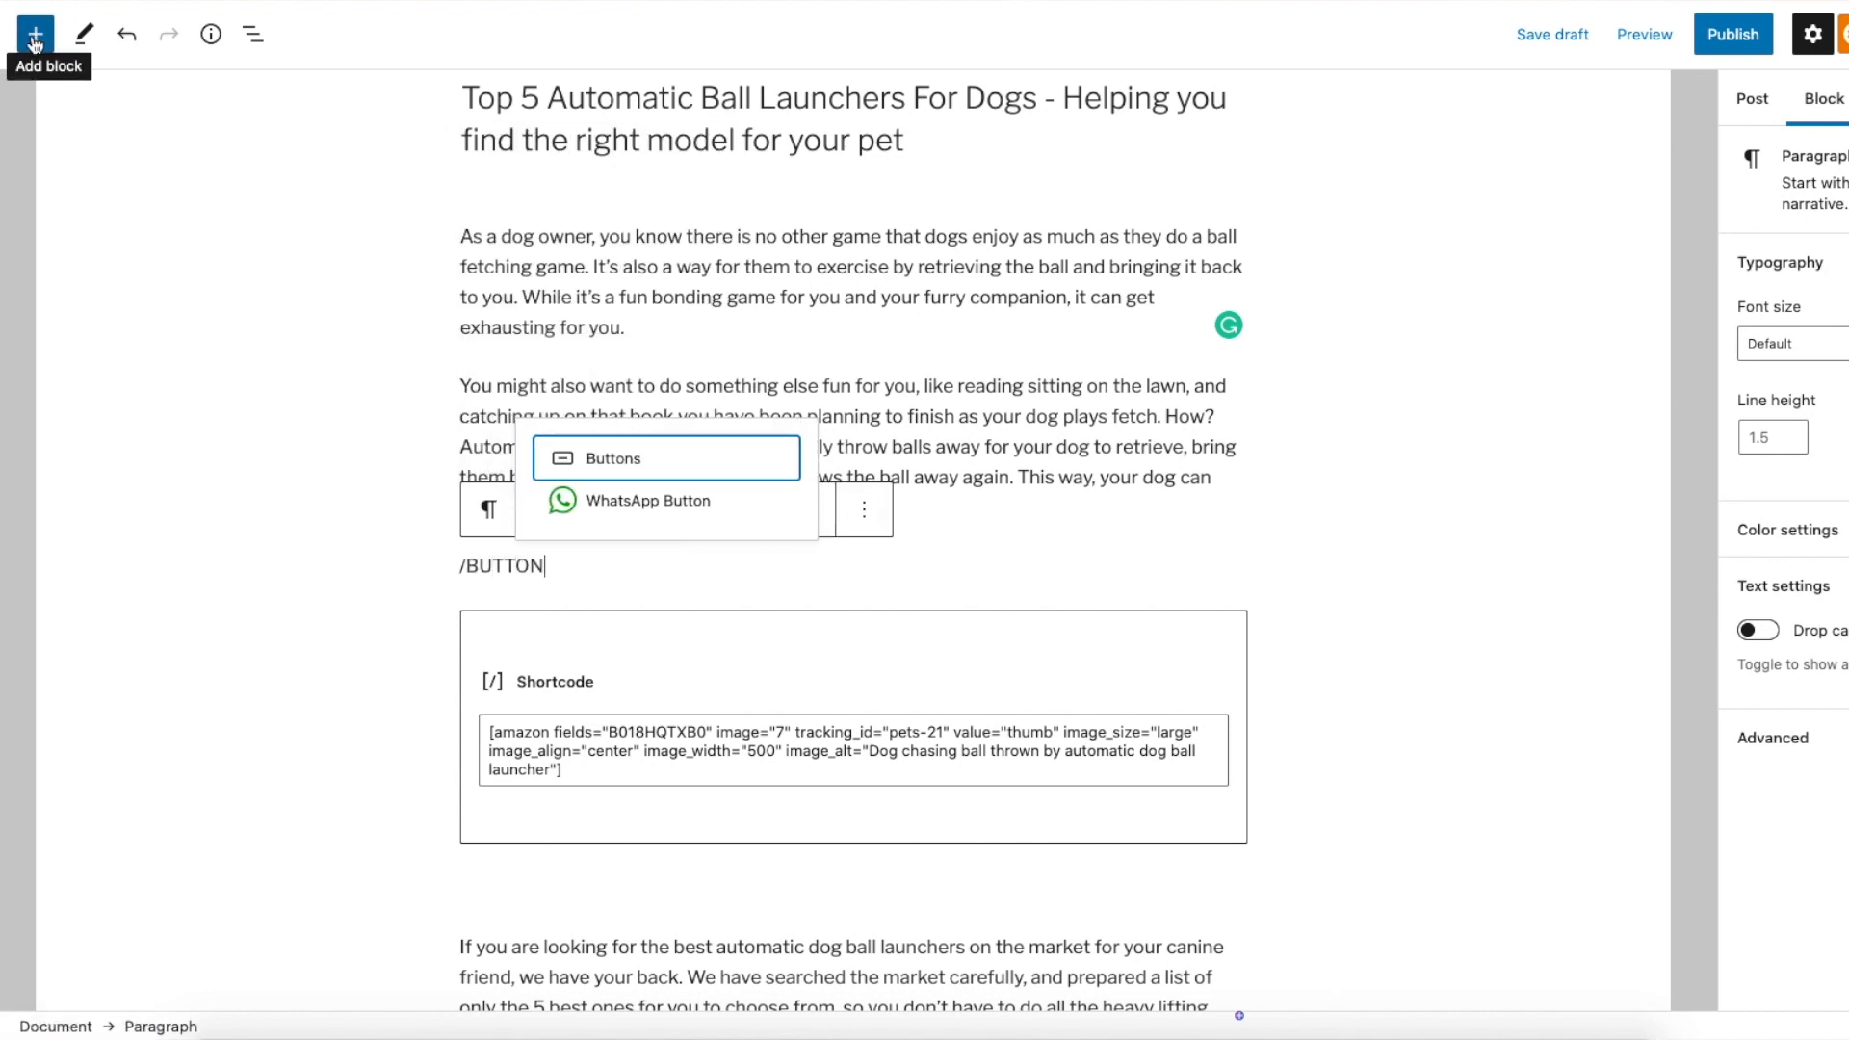
pyautogui.click(619, 460)
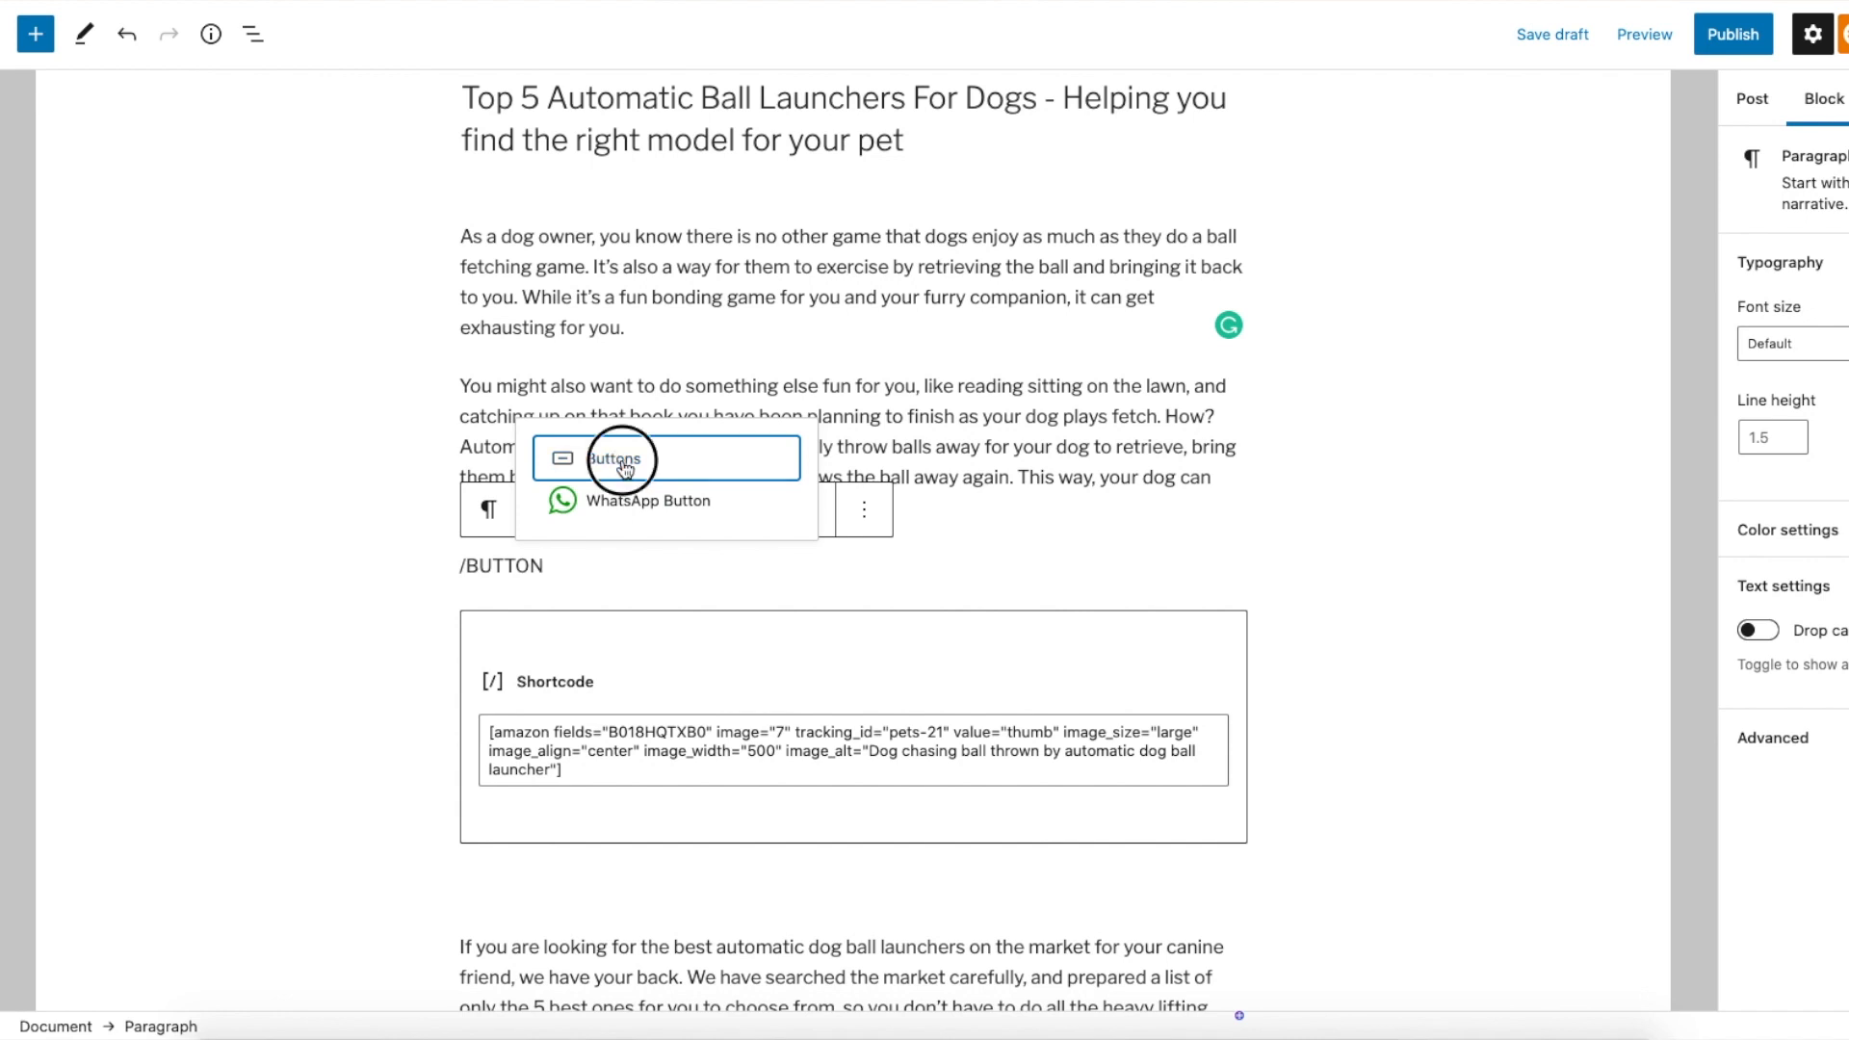
pyautogui.write('Buy now')
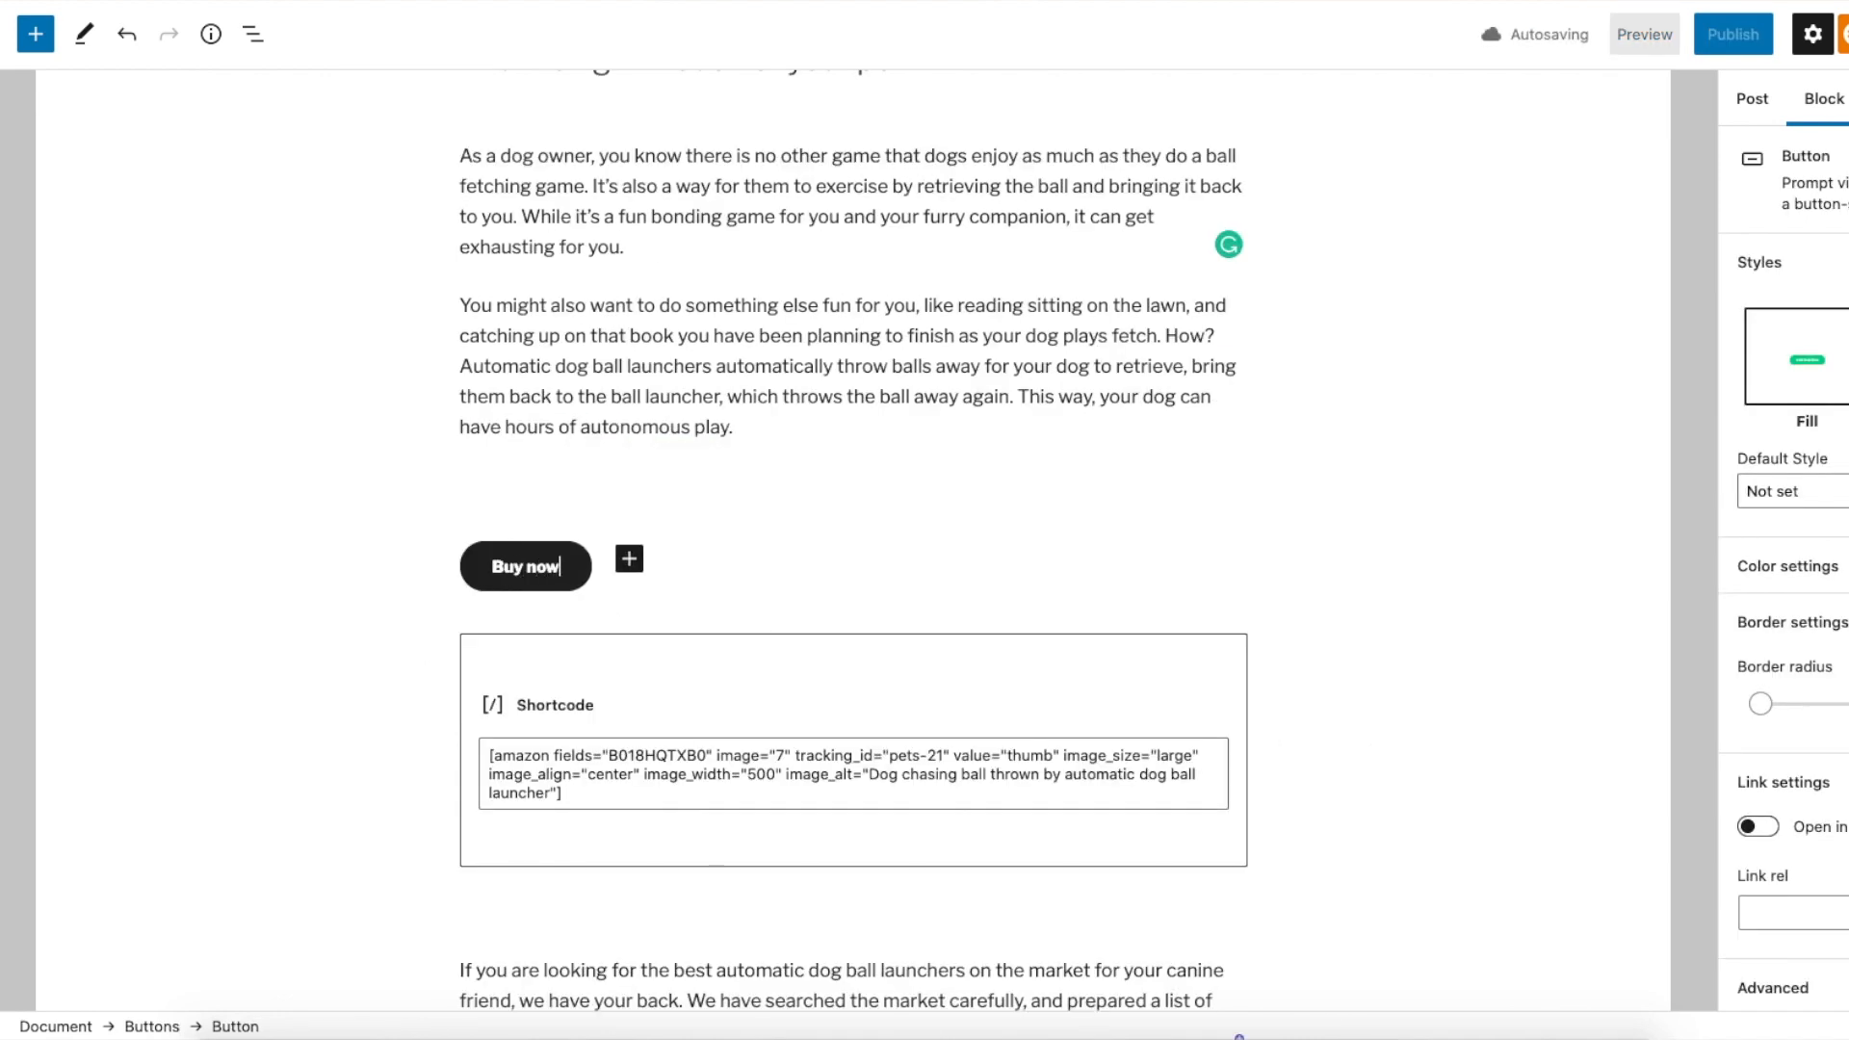
# Give the Buy now button white text and a solid blue background
pyautogui.click(674, 614)
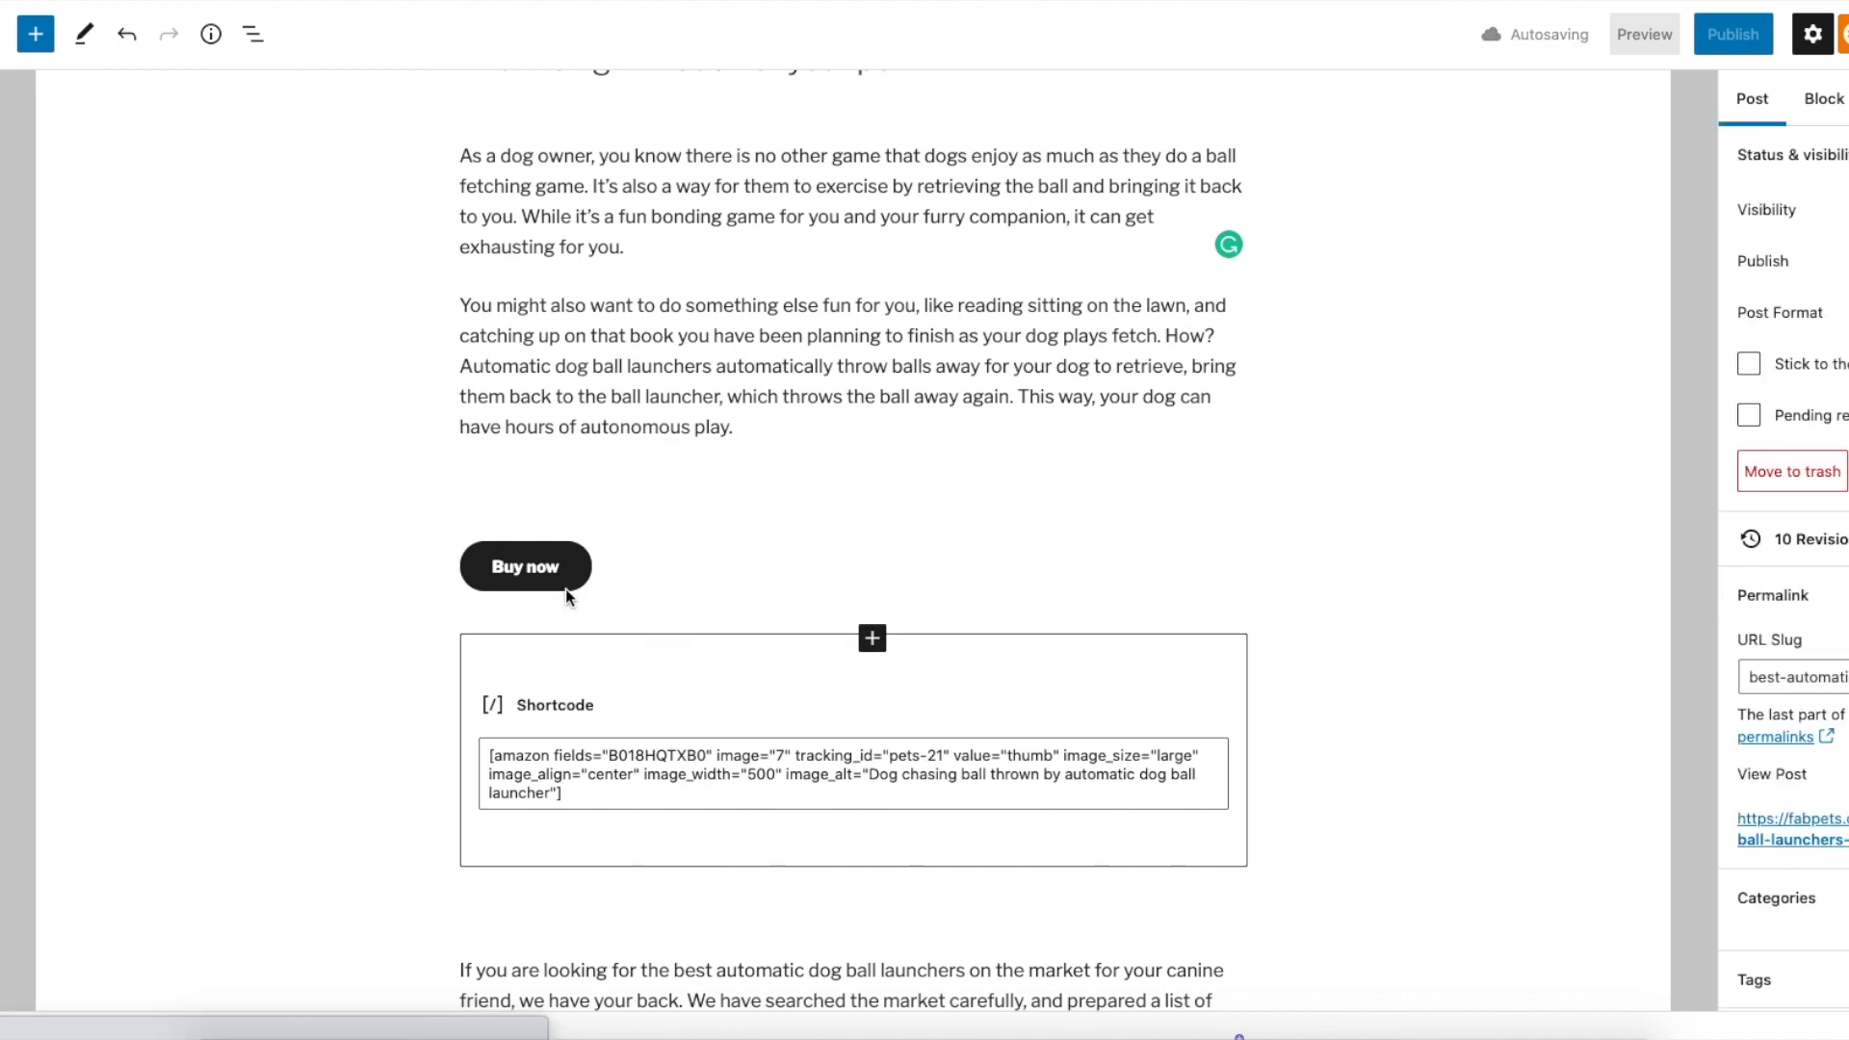
pyautogui.click(561, 591)
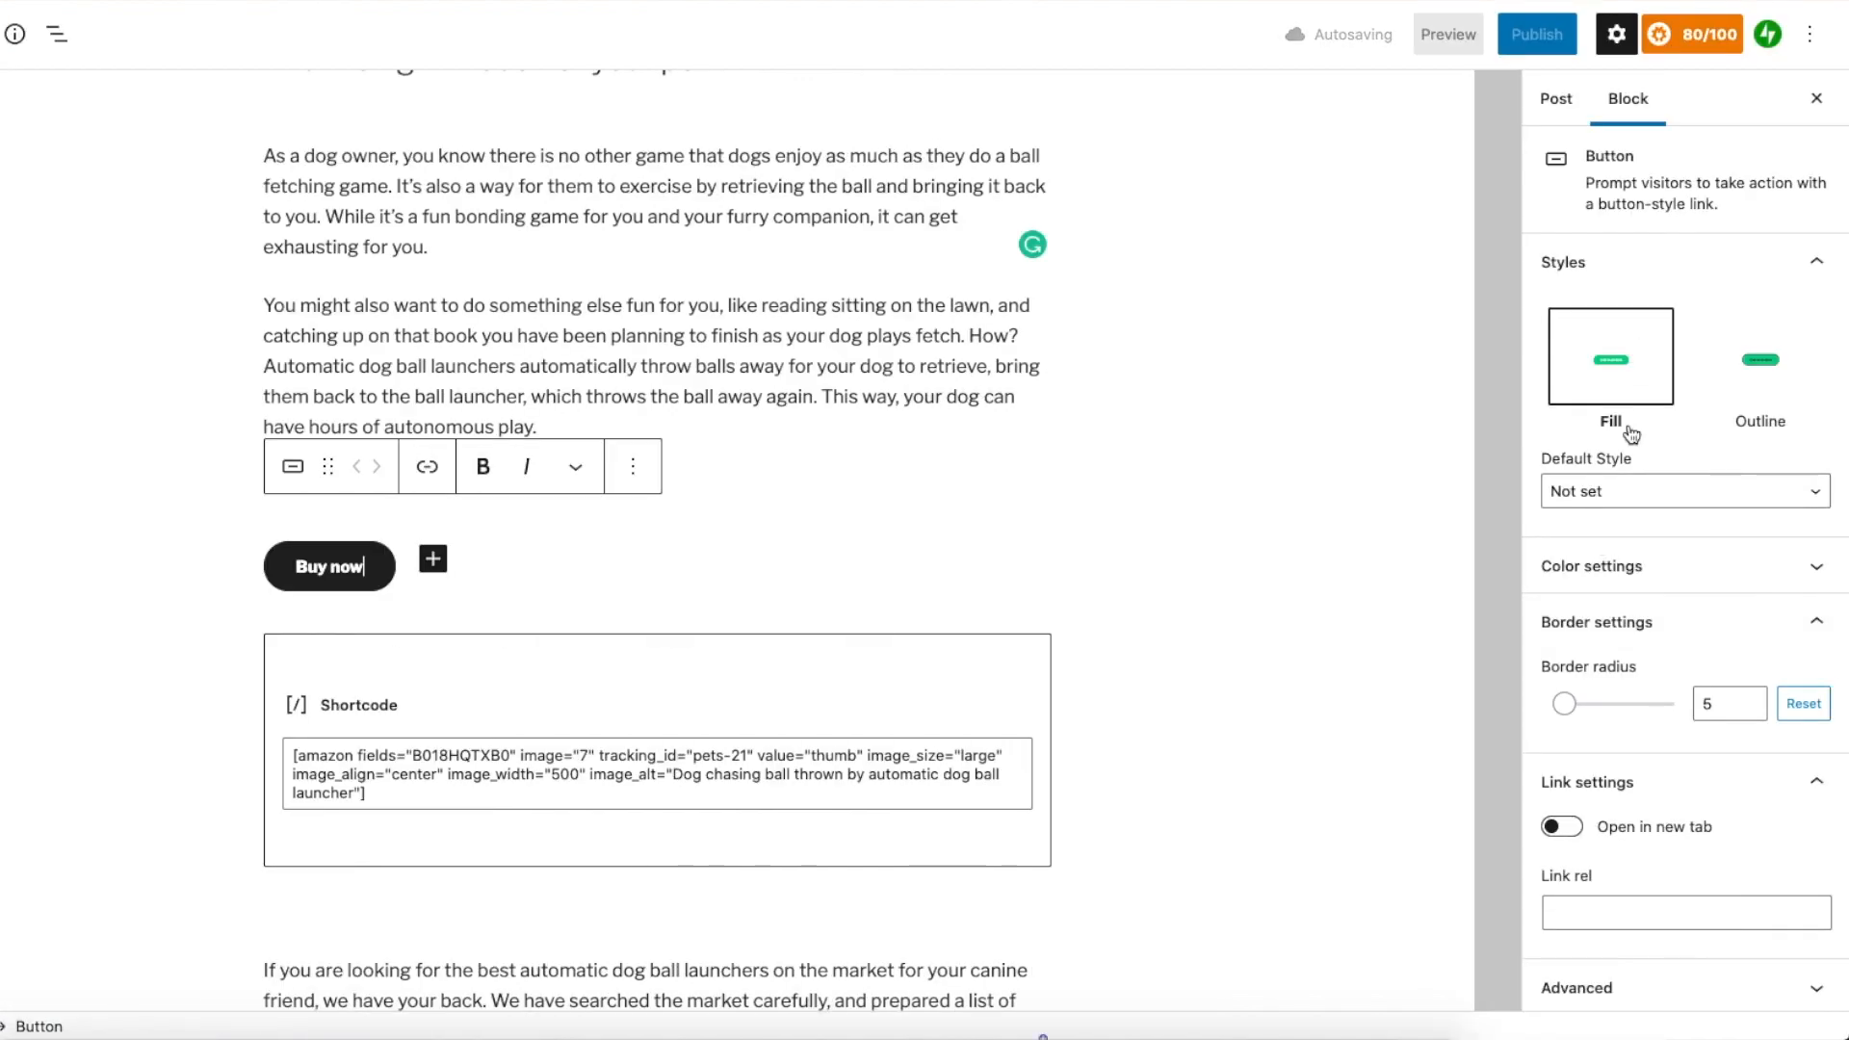
pyautogui.click(1632, 568)
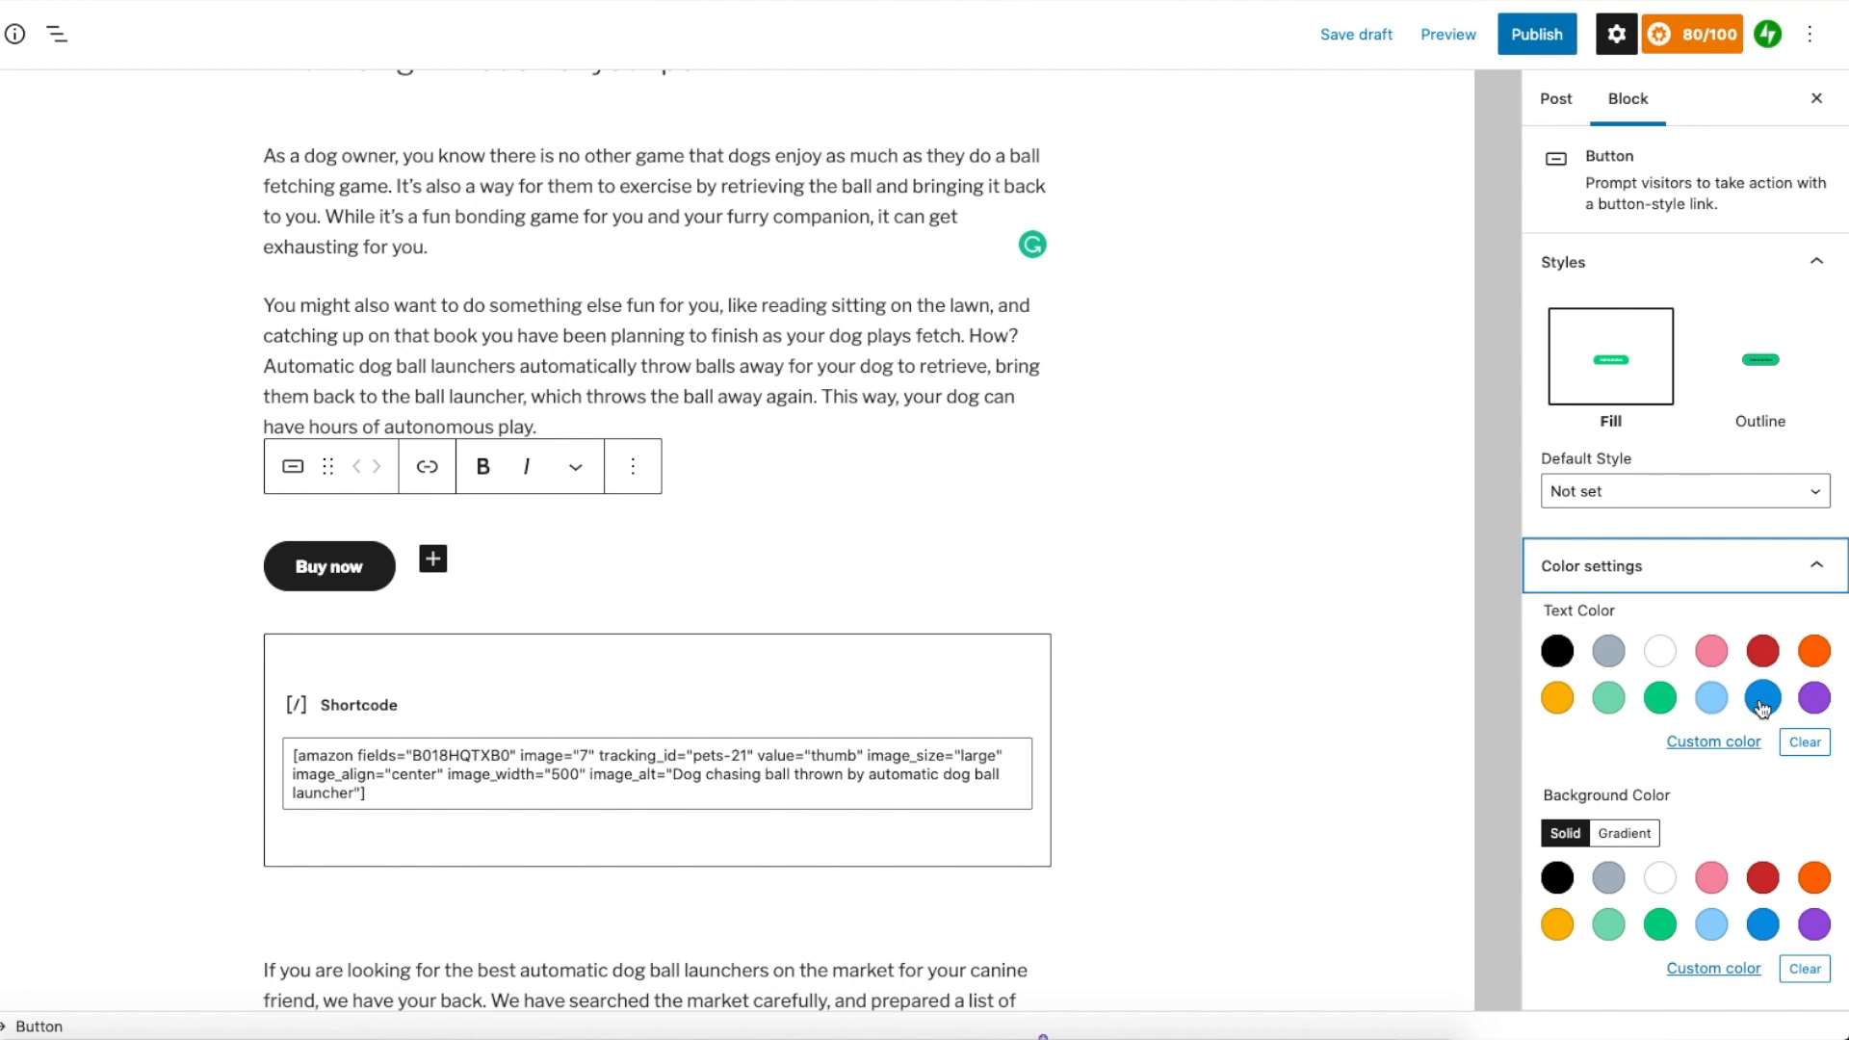
pyautogui.click(1657, 659)
pyautogui.click(1762, 924)
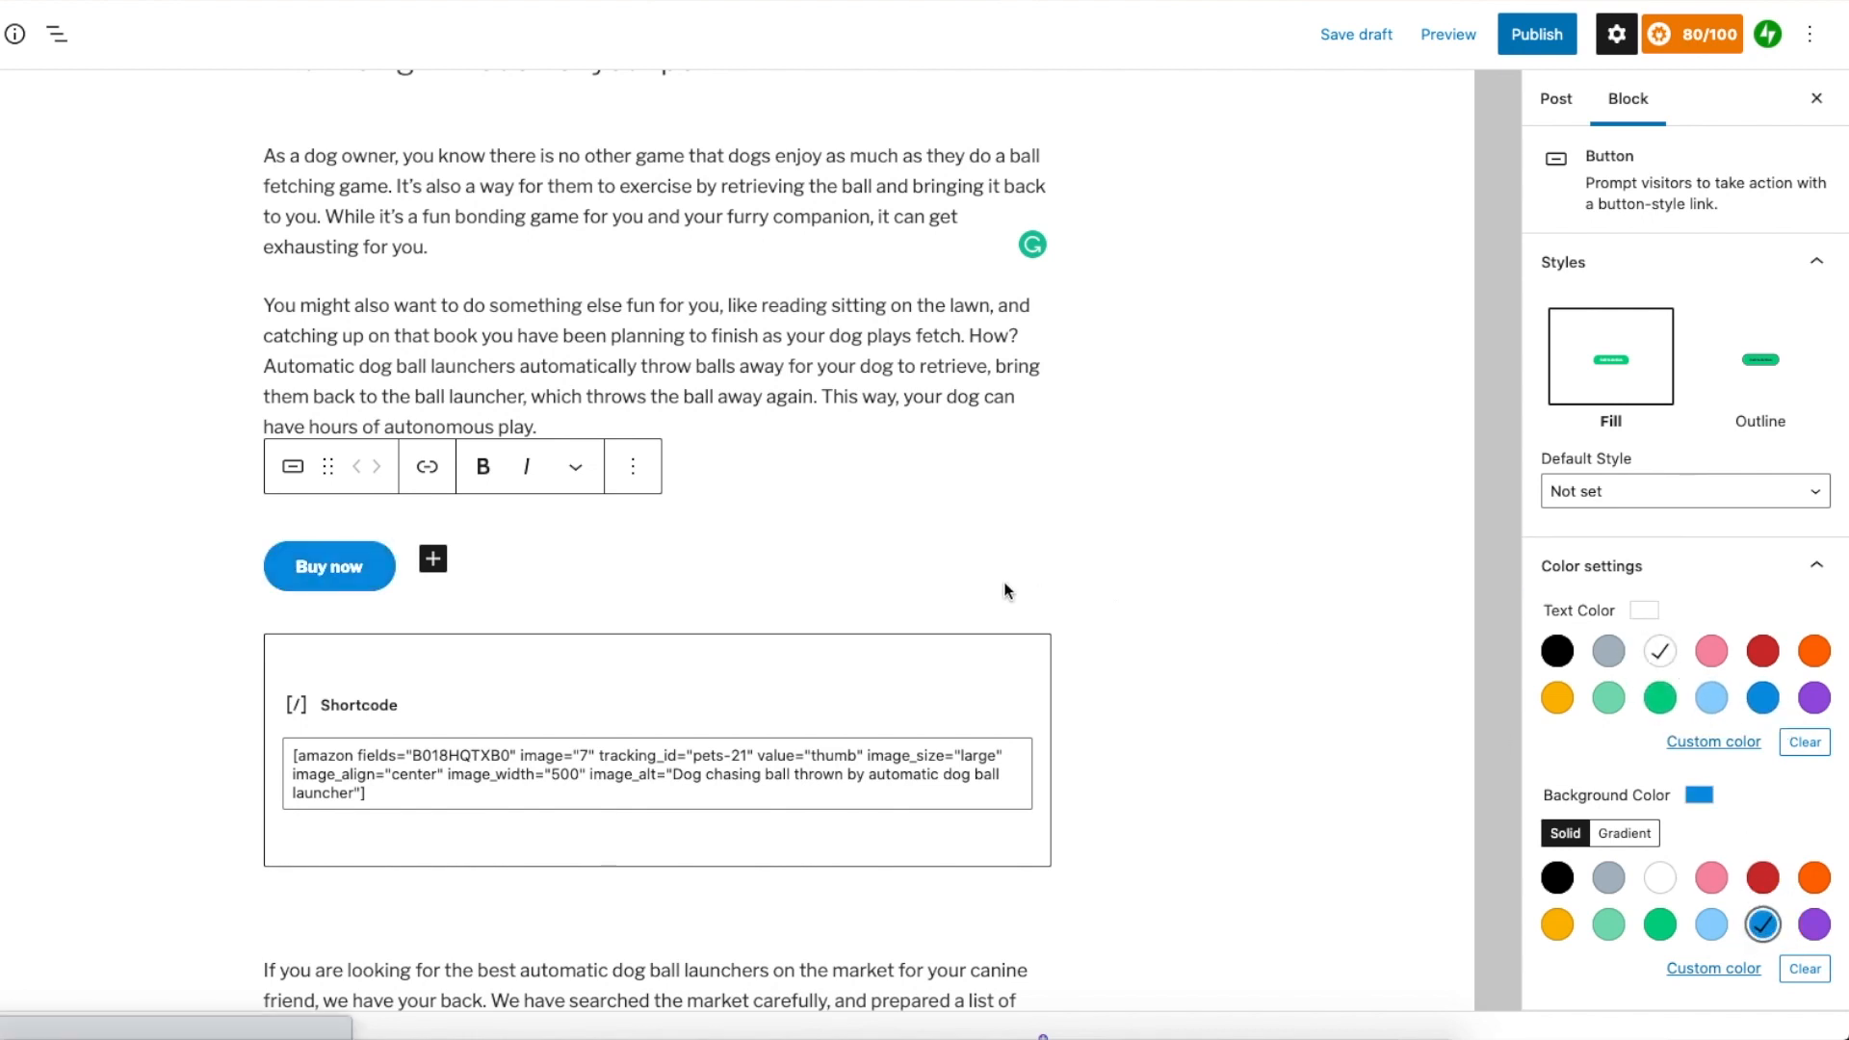
# Set the Buy now button's border radius to 7 and make its link open in a new tab
pyautogui.scroll(-3, 1636, 818)
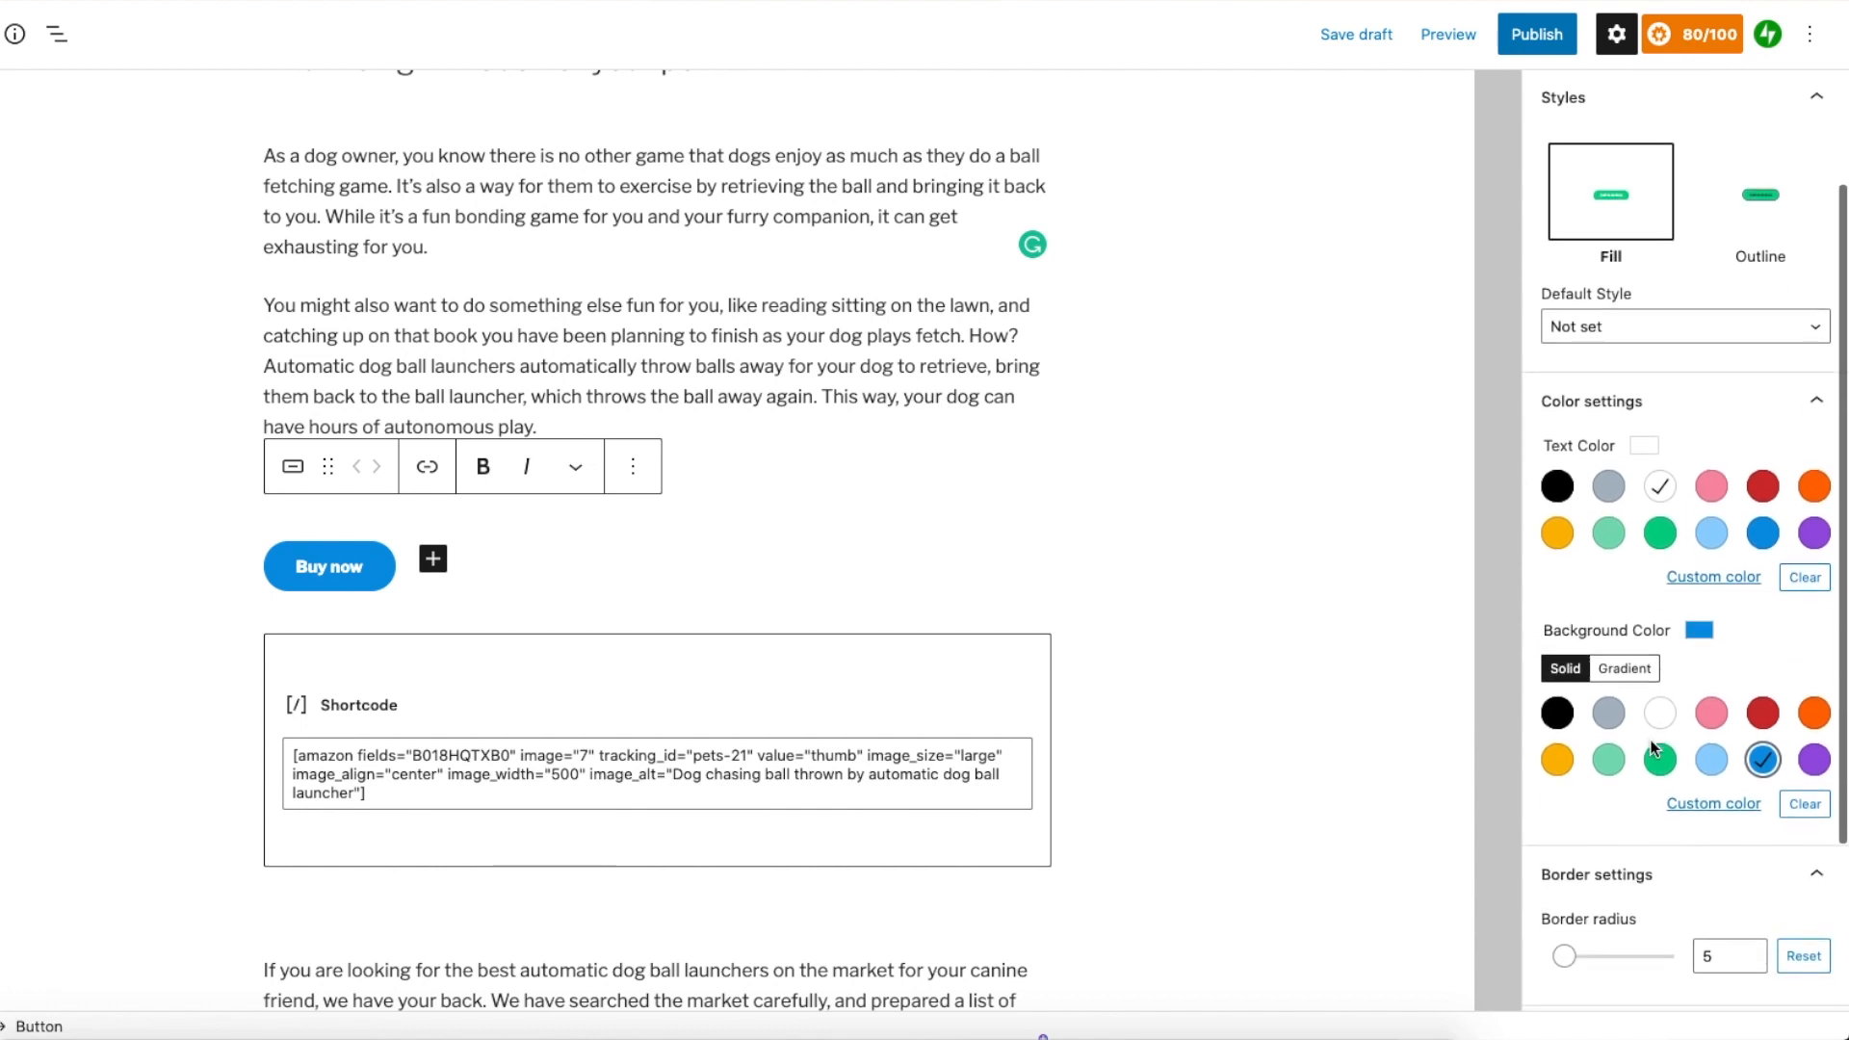
pyautogui.moveTo(1564, 807); pyautogui.dragTo(1577, 812)
pyautogui.scroll(-1, 1700, 802)
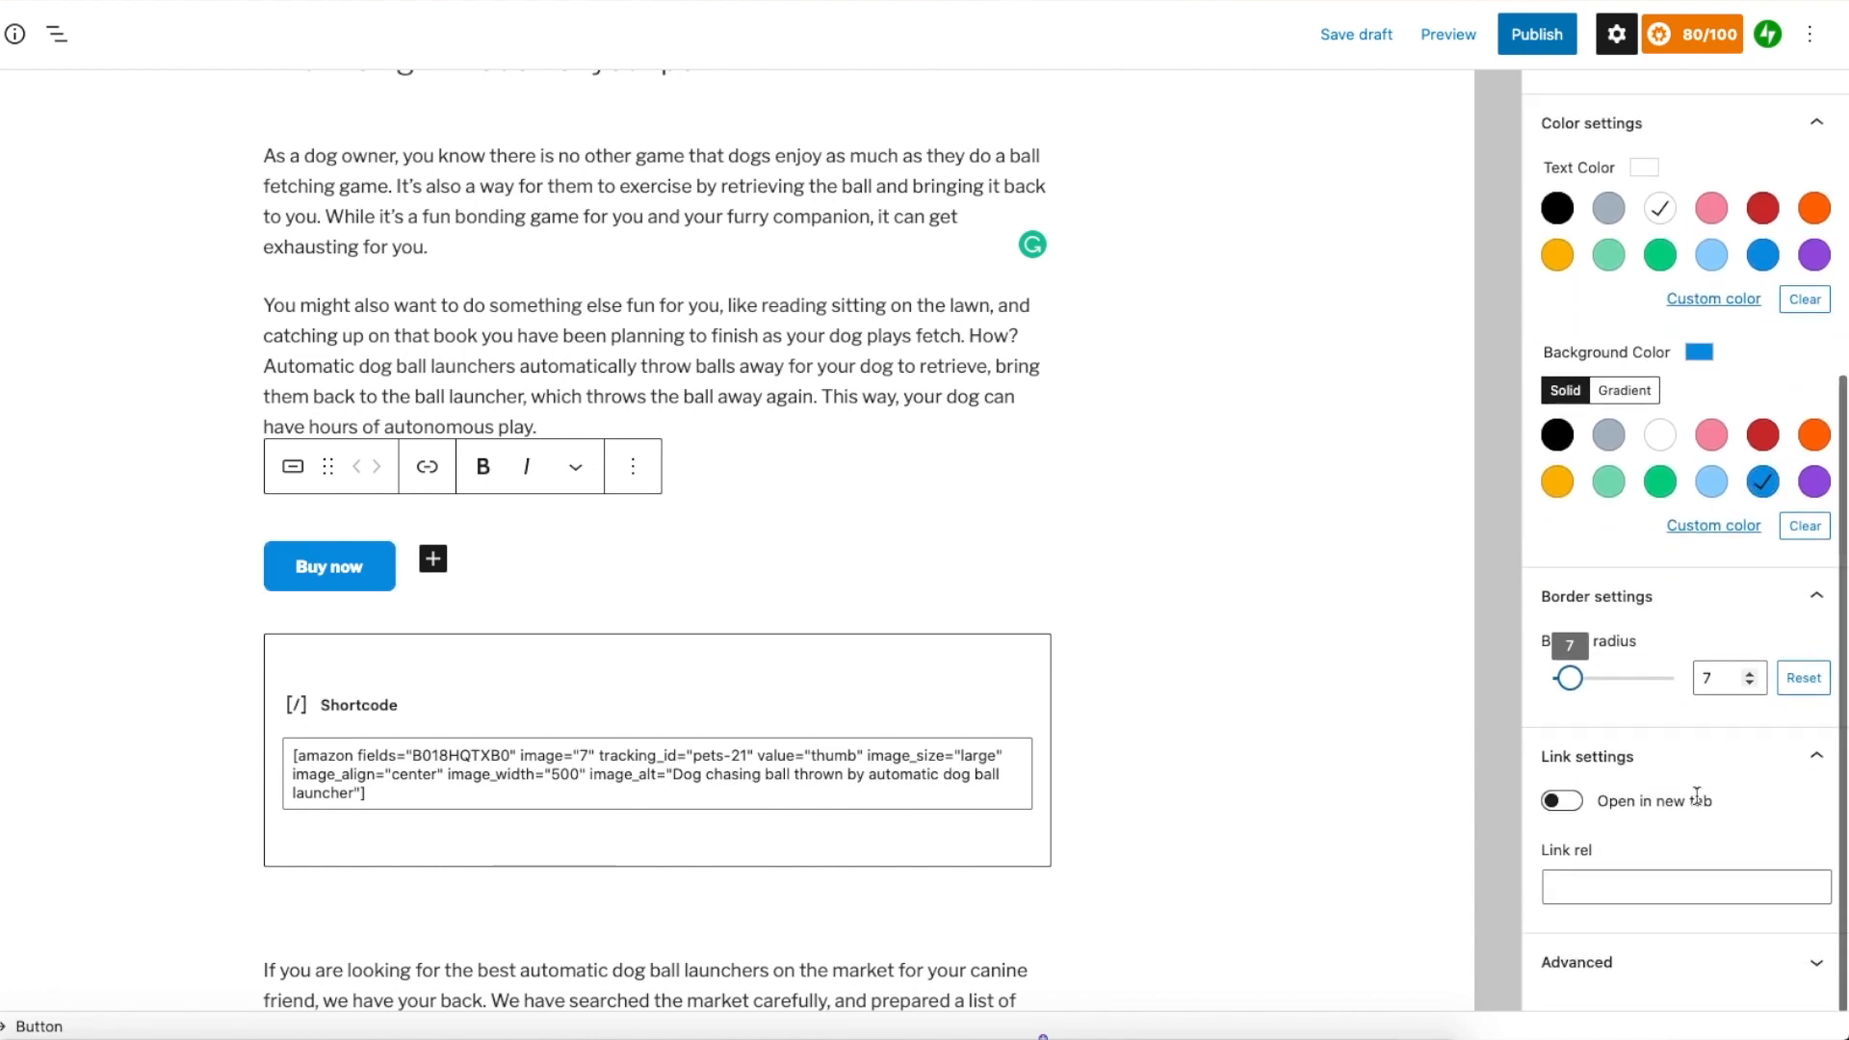
pyautogui.click(1562, 798)
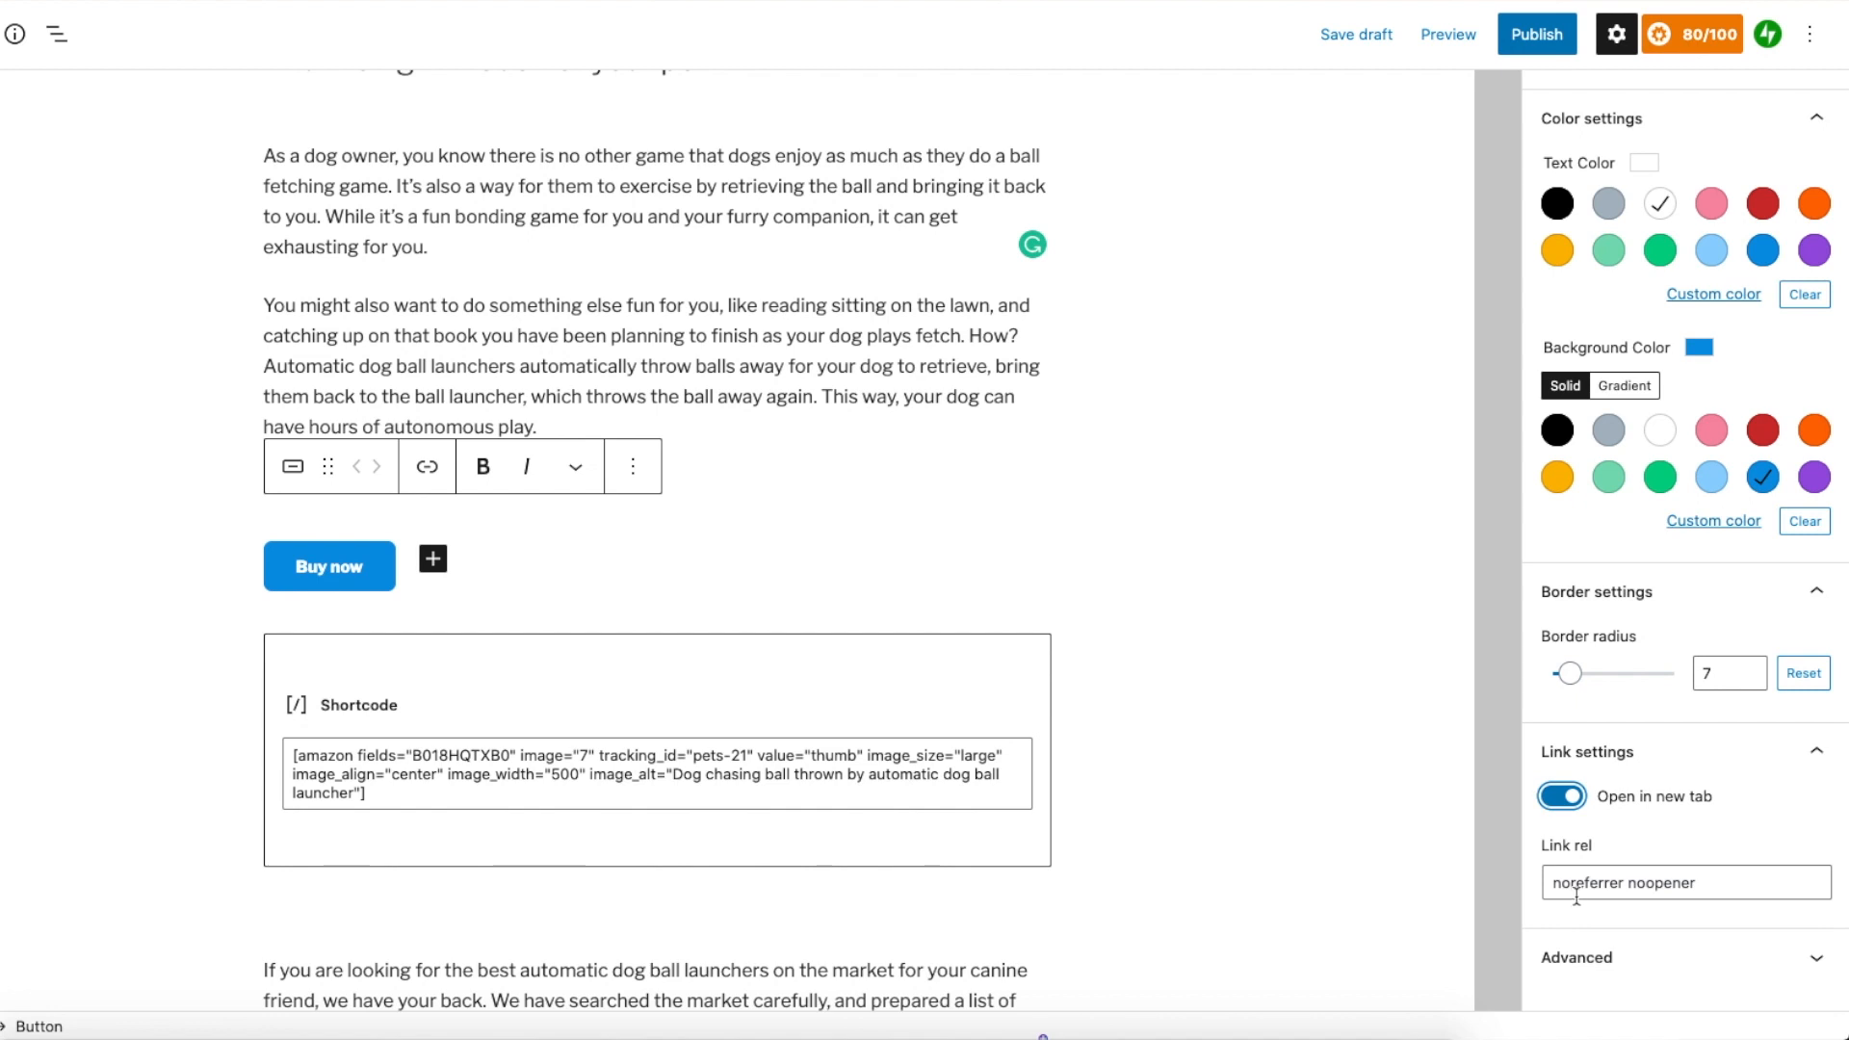
# Try nofollow in the button's link rel, clear it again, and remove the Buy now button block
pyautogui.click(1702, 891)
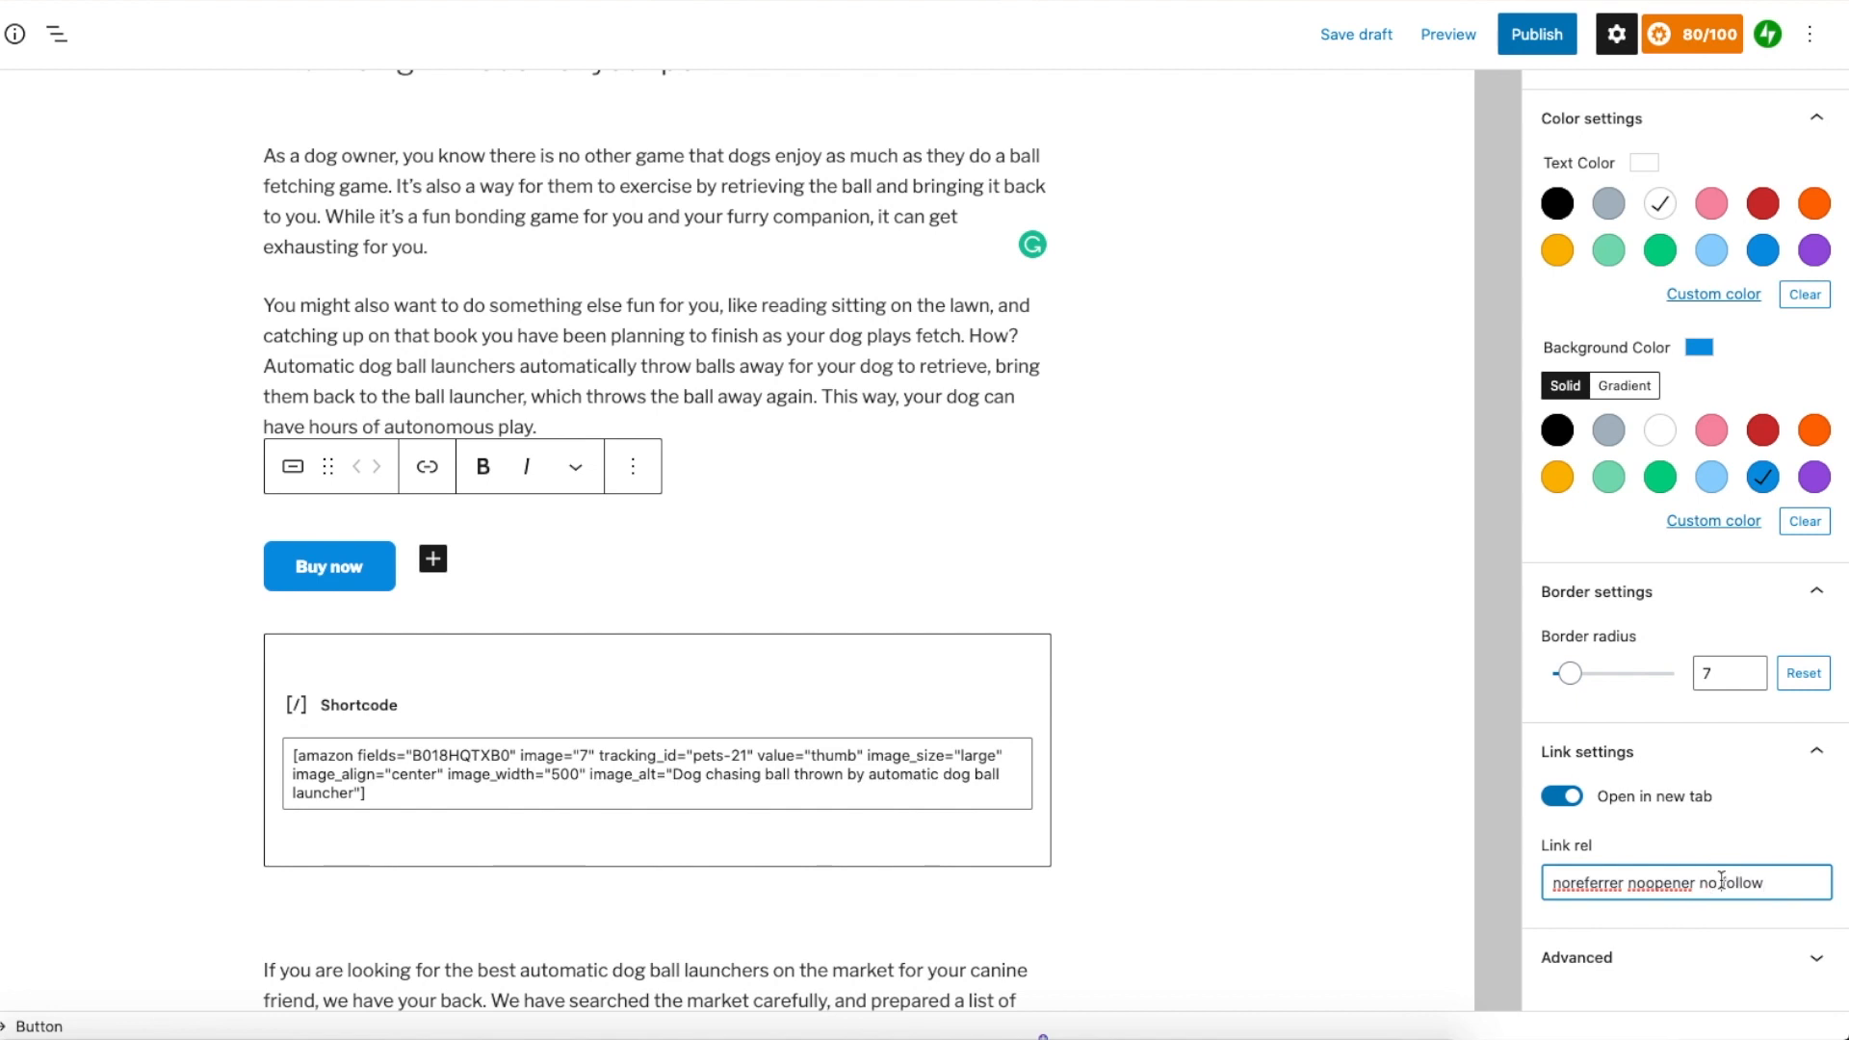
pyautogui.moveTo(1785, 888); pyautogui.dragTo(1697, 884)
pyautogui.press('BackSpace')
pyautogui.click(530, 590)
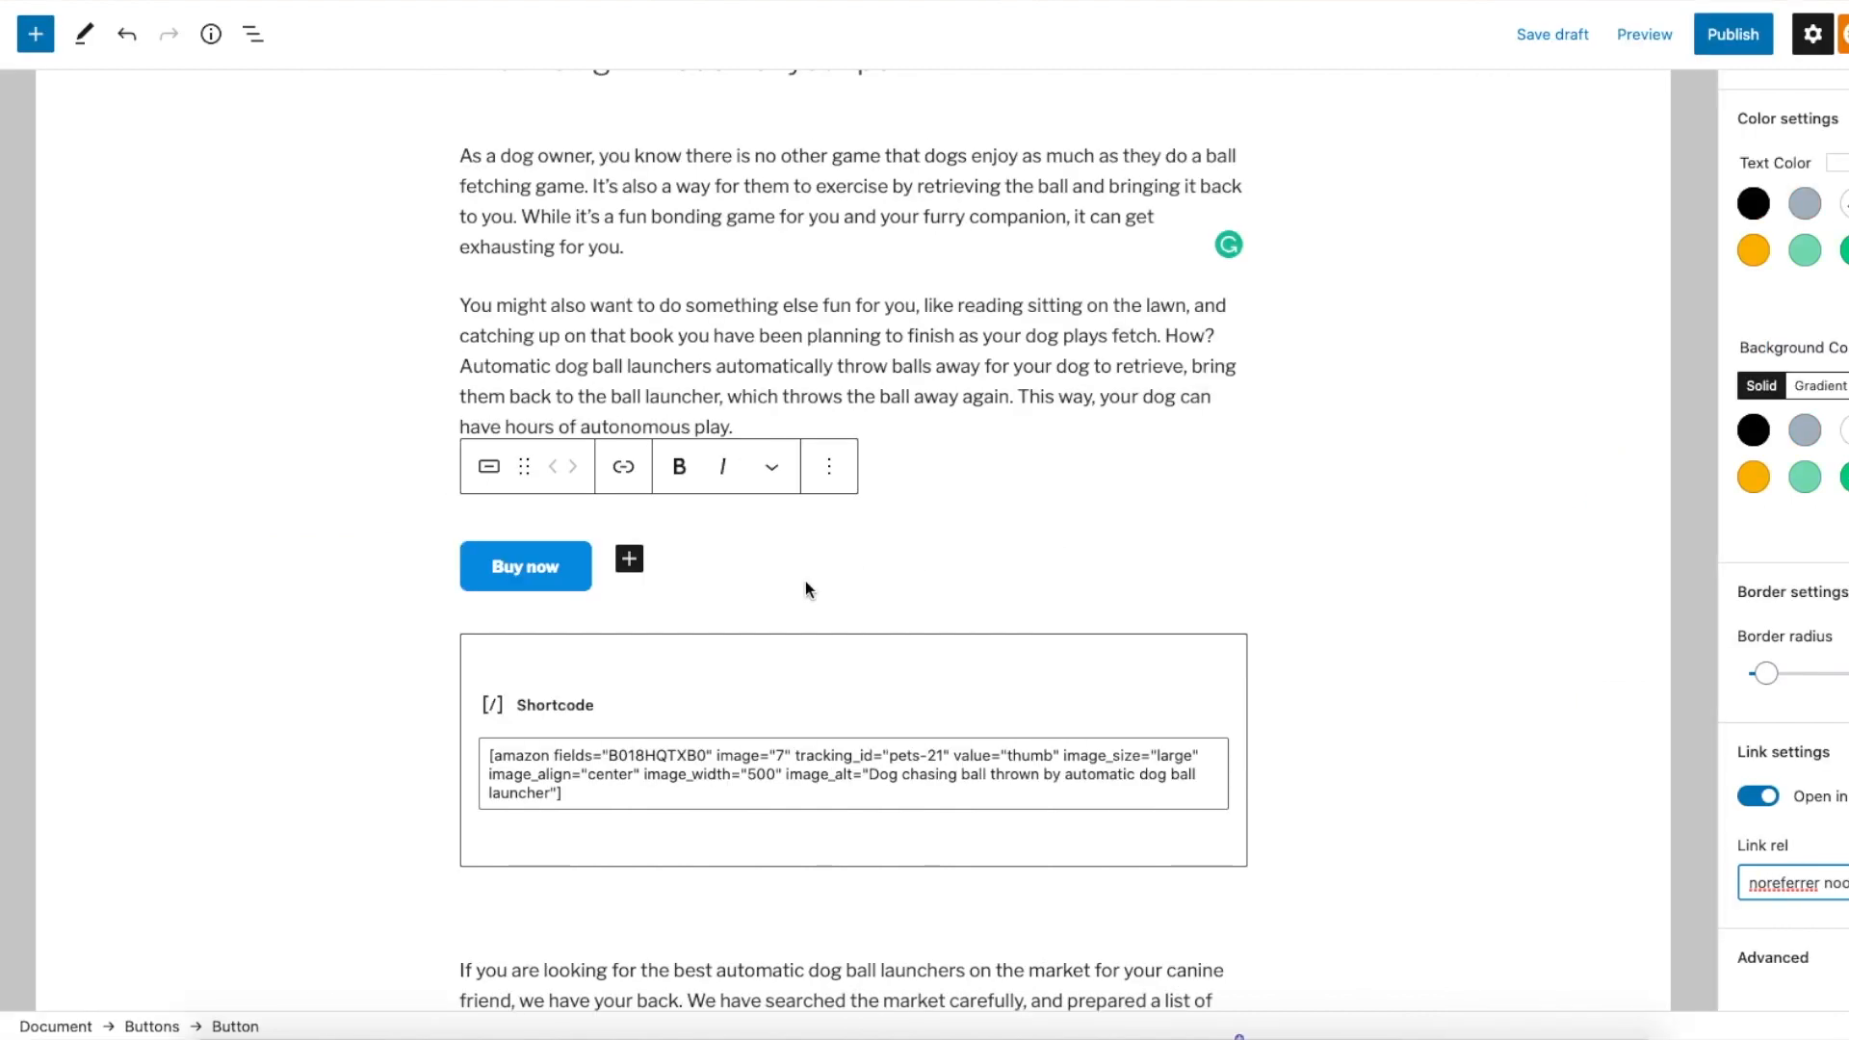
pyautogui.press('Return')
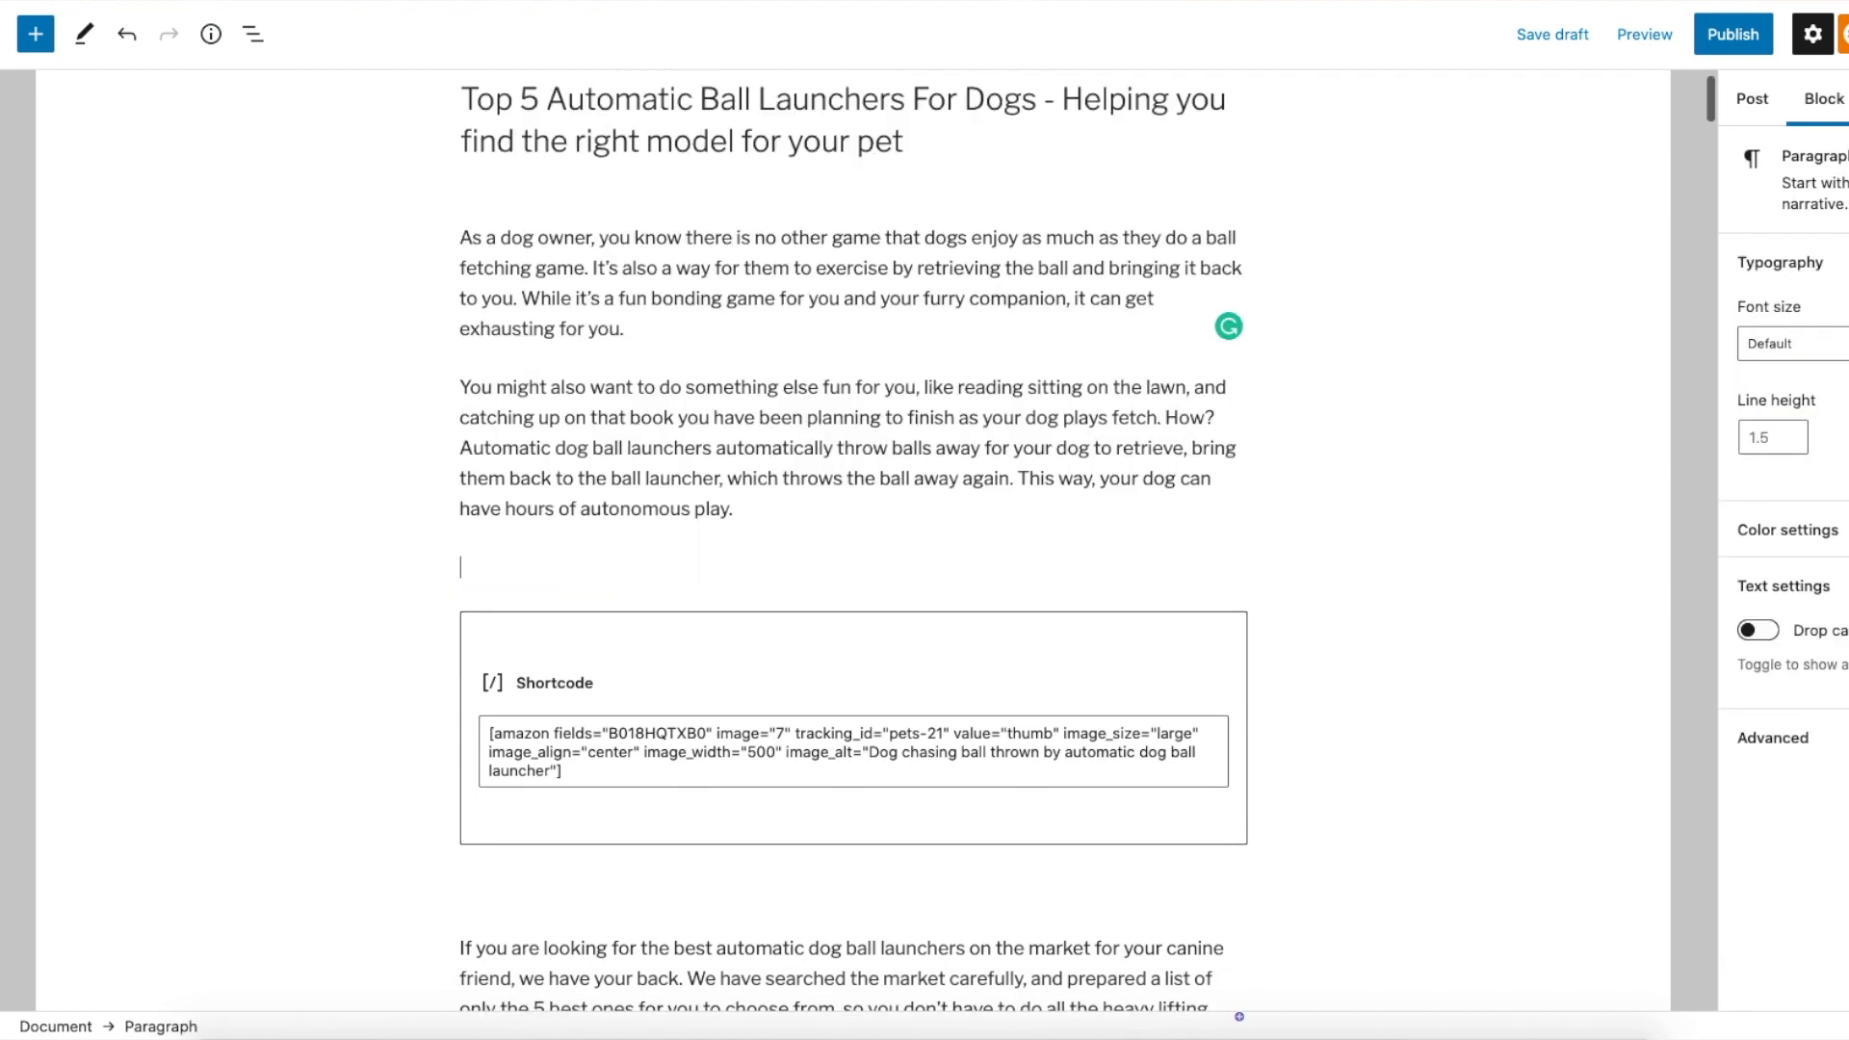
# Insert a Media & Text block above the shortcode, using the picture of the dog chasing an orange ball
pyautogui.click(36, 35)
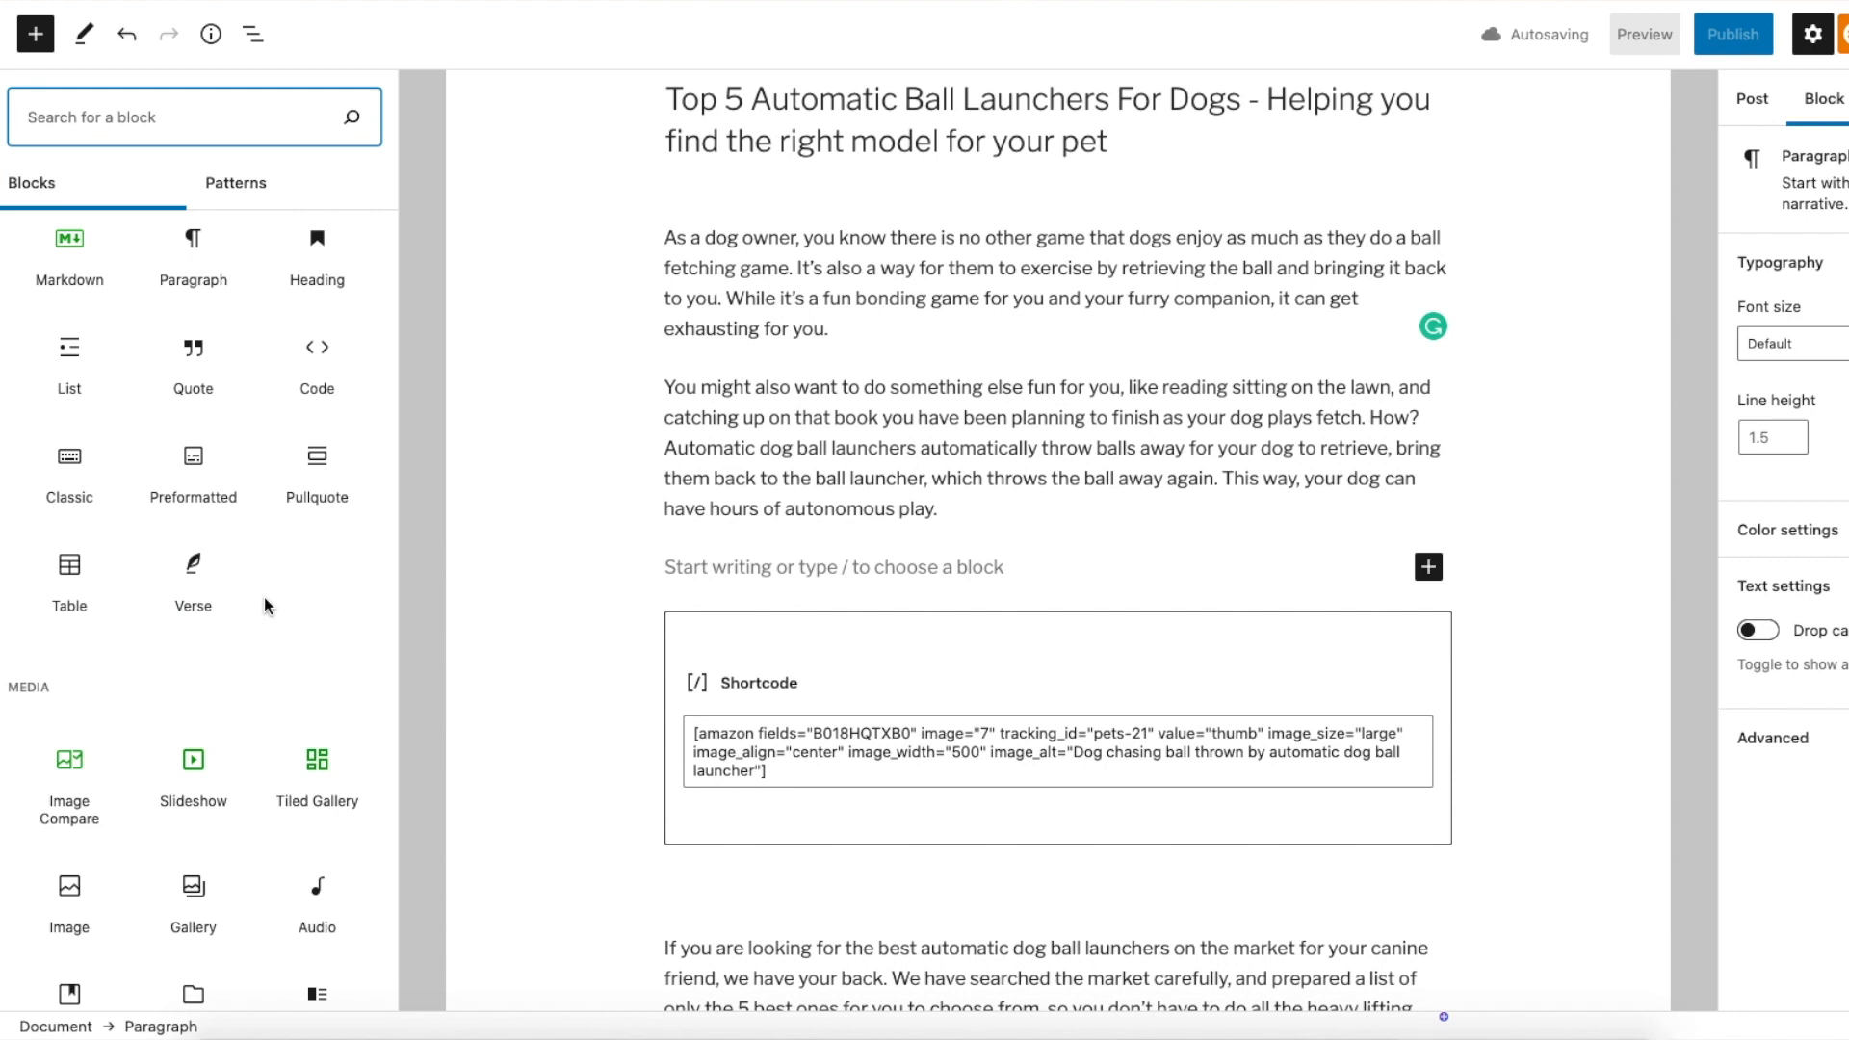
pyautogui.scroll(-5, 291, 586)
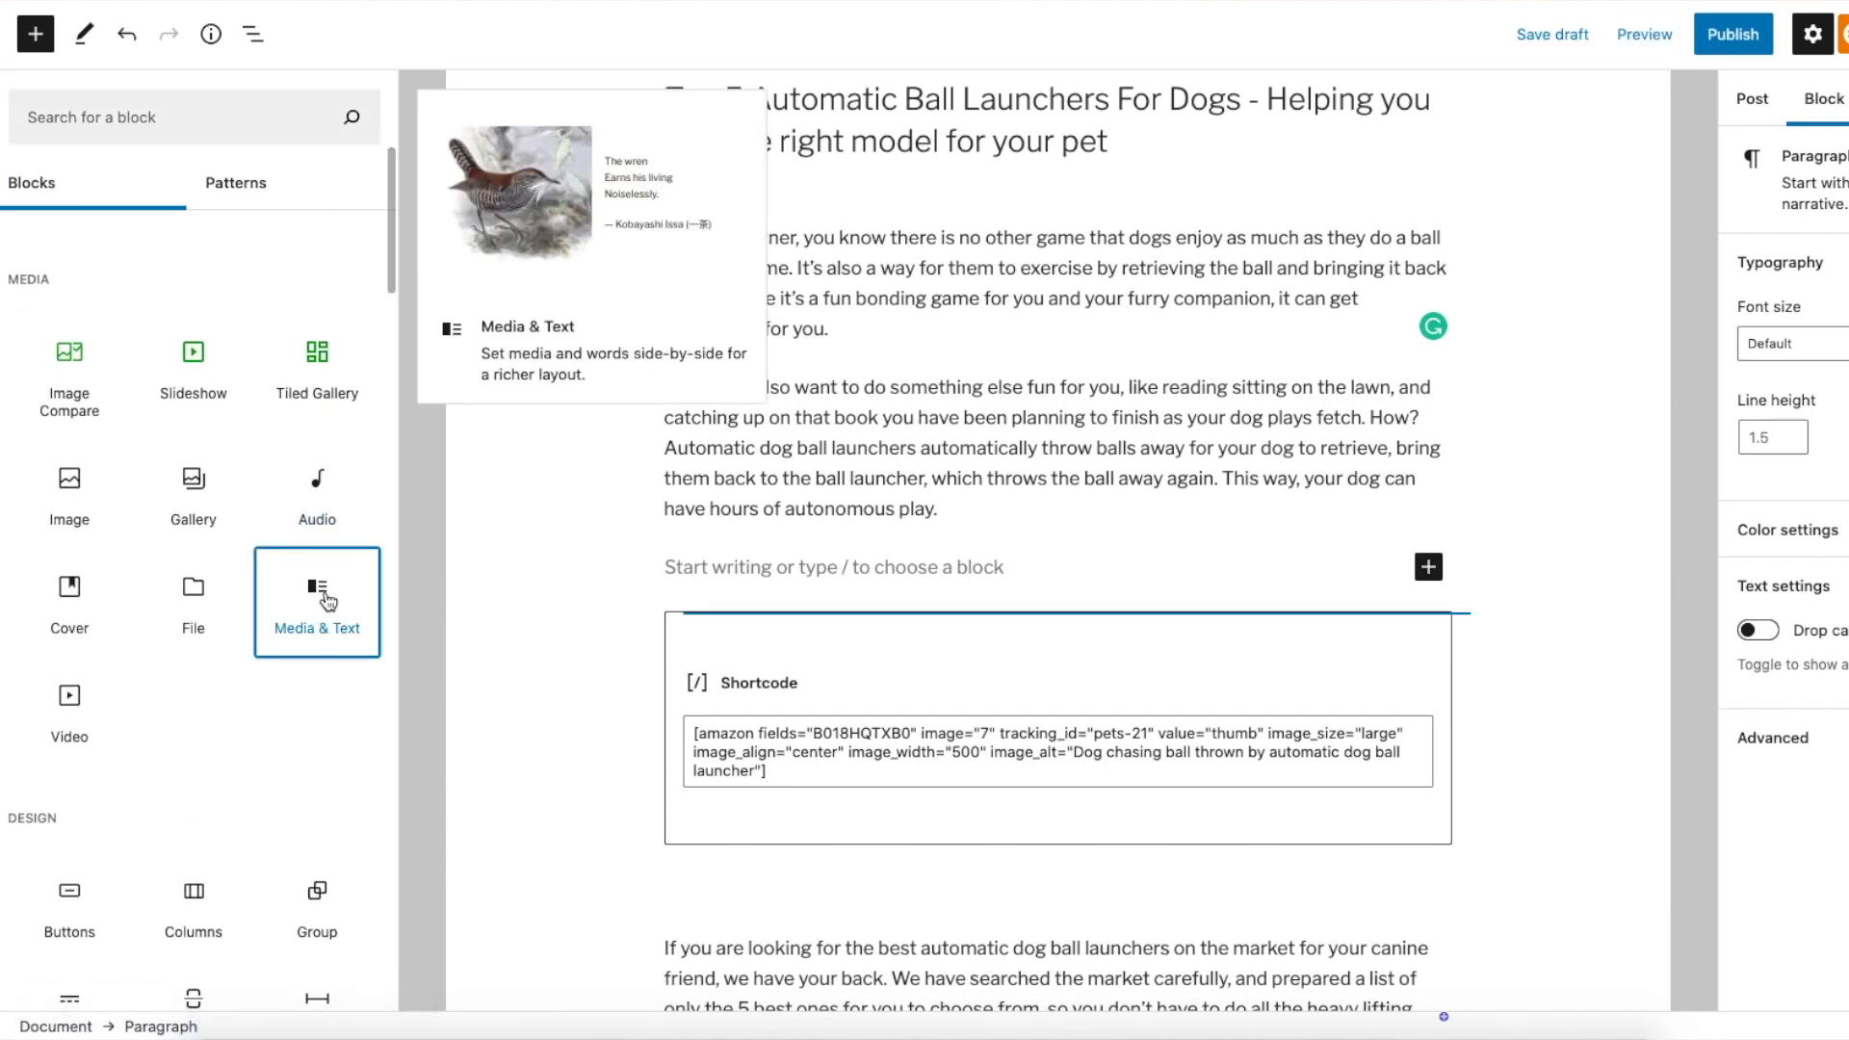
pyautogui.click(319, 604)
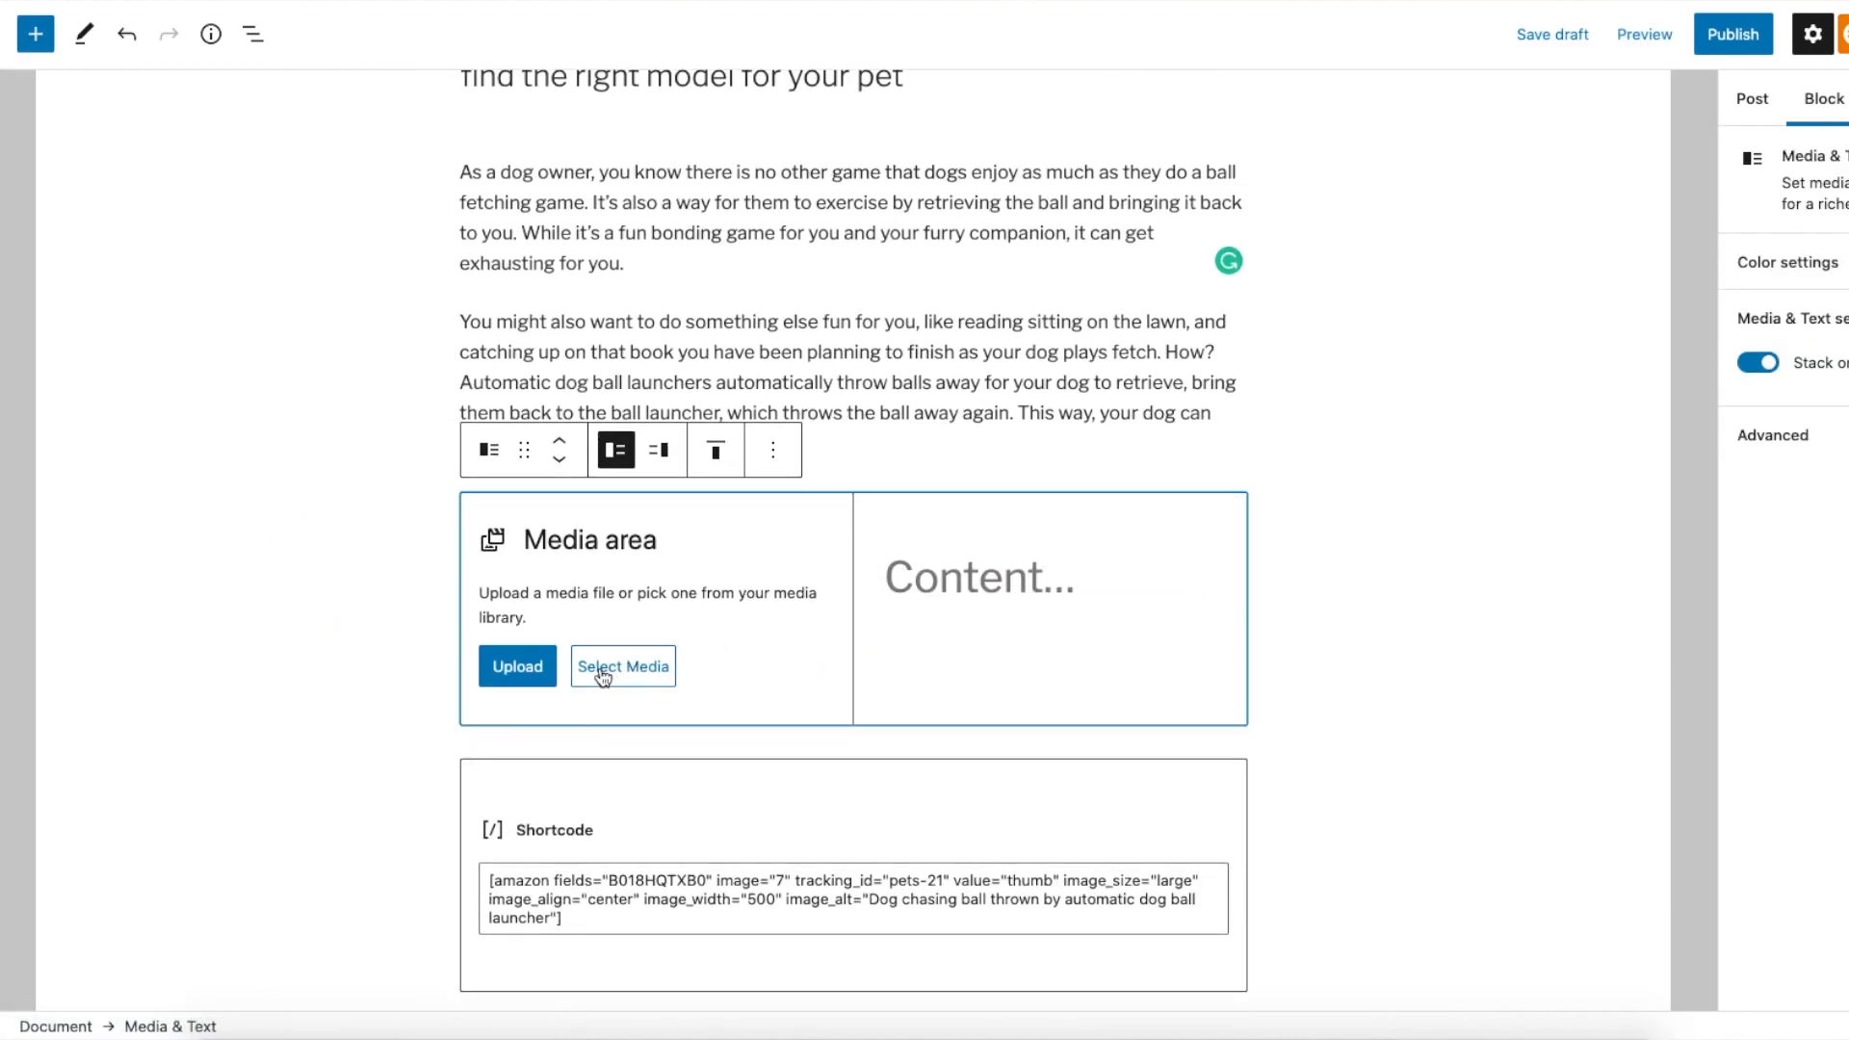
pyautogui.click(604, 676)
pyautogui.click(673, 739)
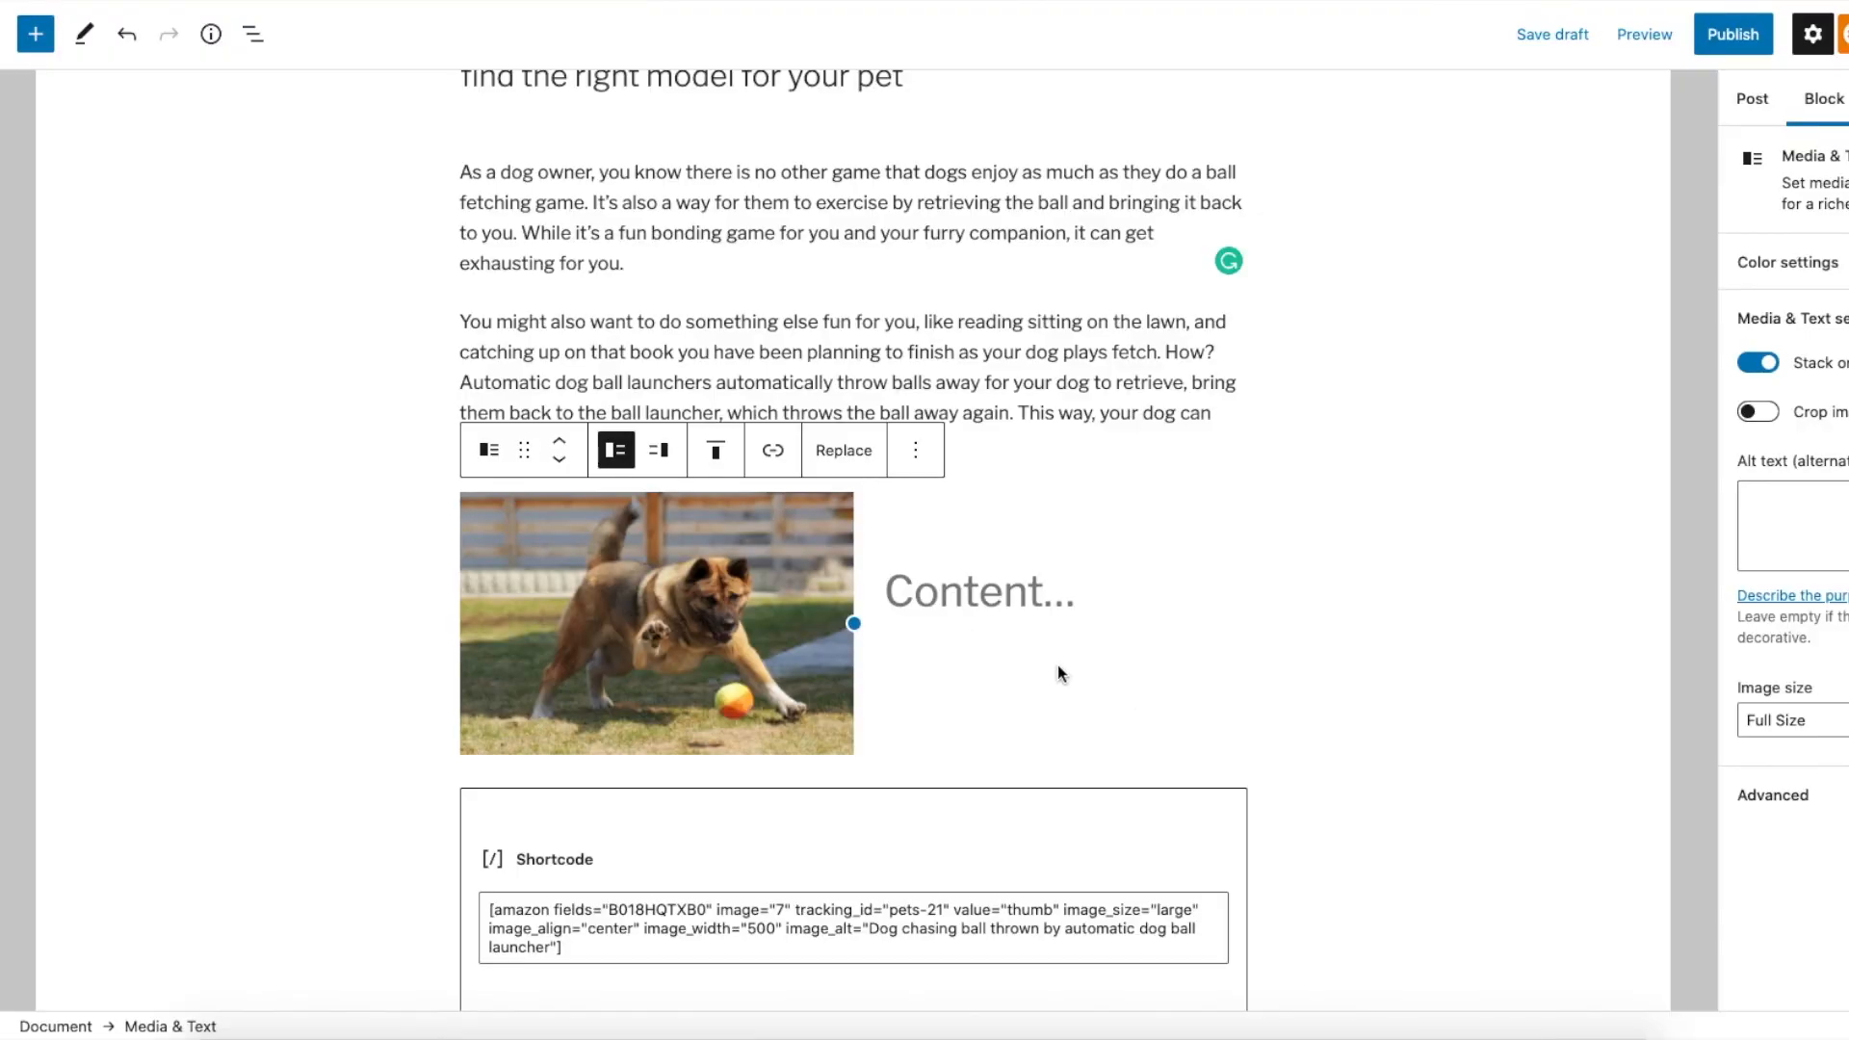
# Copy the second introductory paragraph, starting "You might also want", into the content area of the Media & Text block
pyautogui.scroll(-2, 1019, 654)
pyautogui.moveTo(463, 214); pyautogui.dragTo(733, 335)
pyautogui.hotkey('ctrl', 'c')
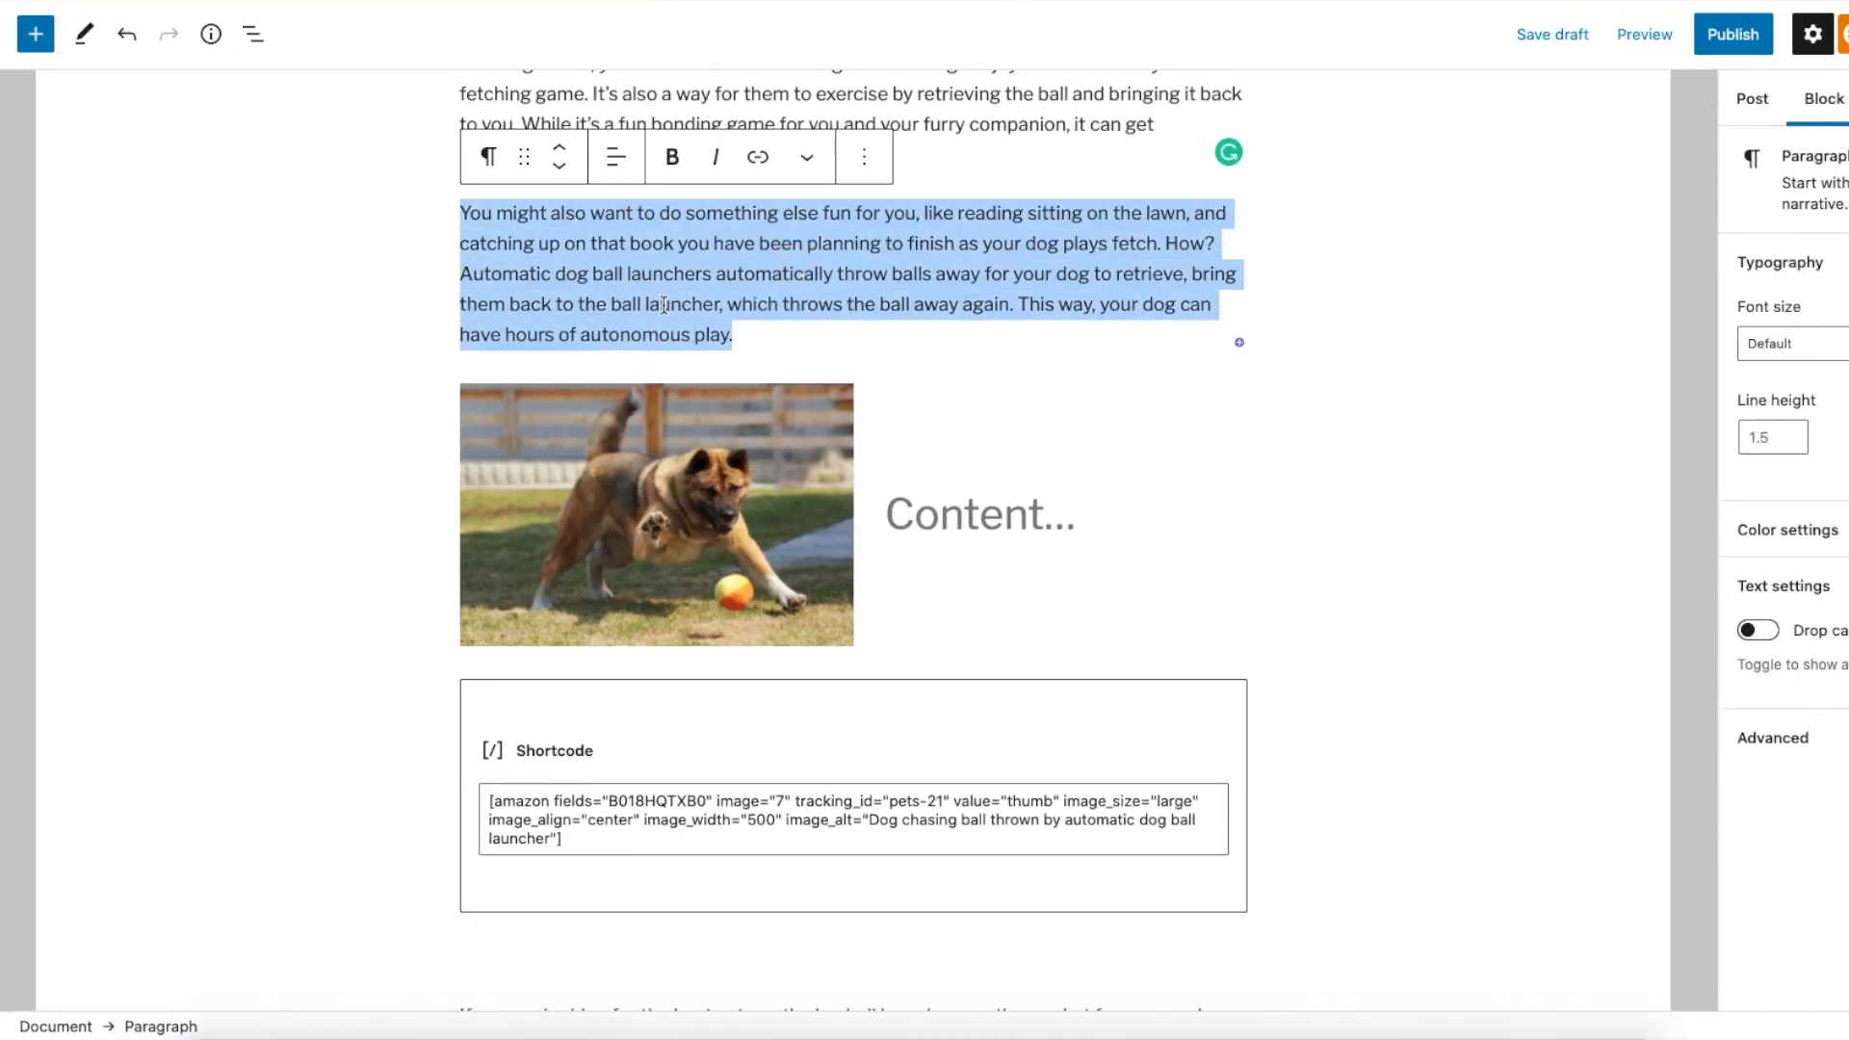
pyautogui.click(1047, 528)
pyautogui.scroll(-3, 1048, 527)
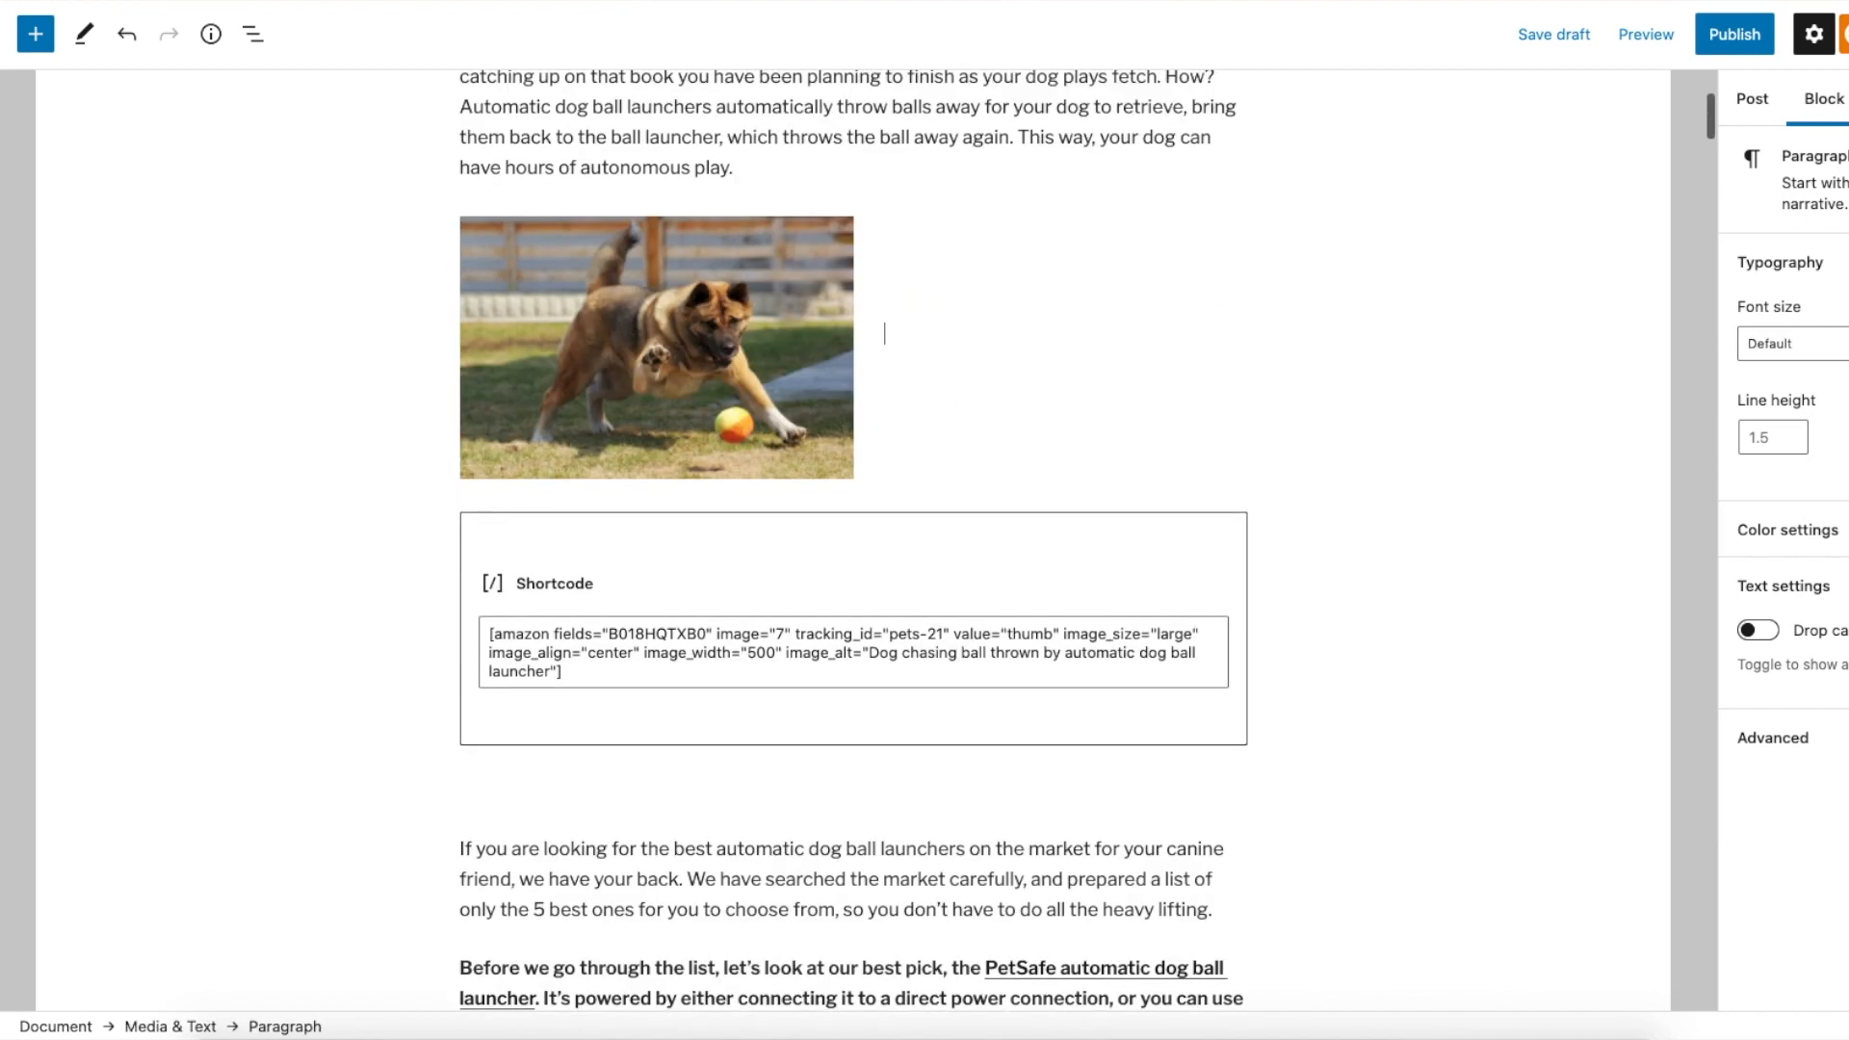
pyautogui.hotkey('ctrl', 'v')
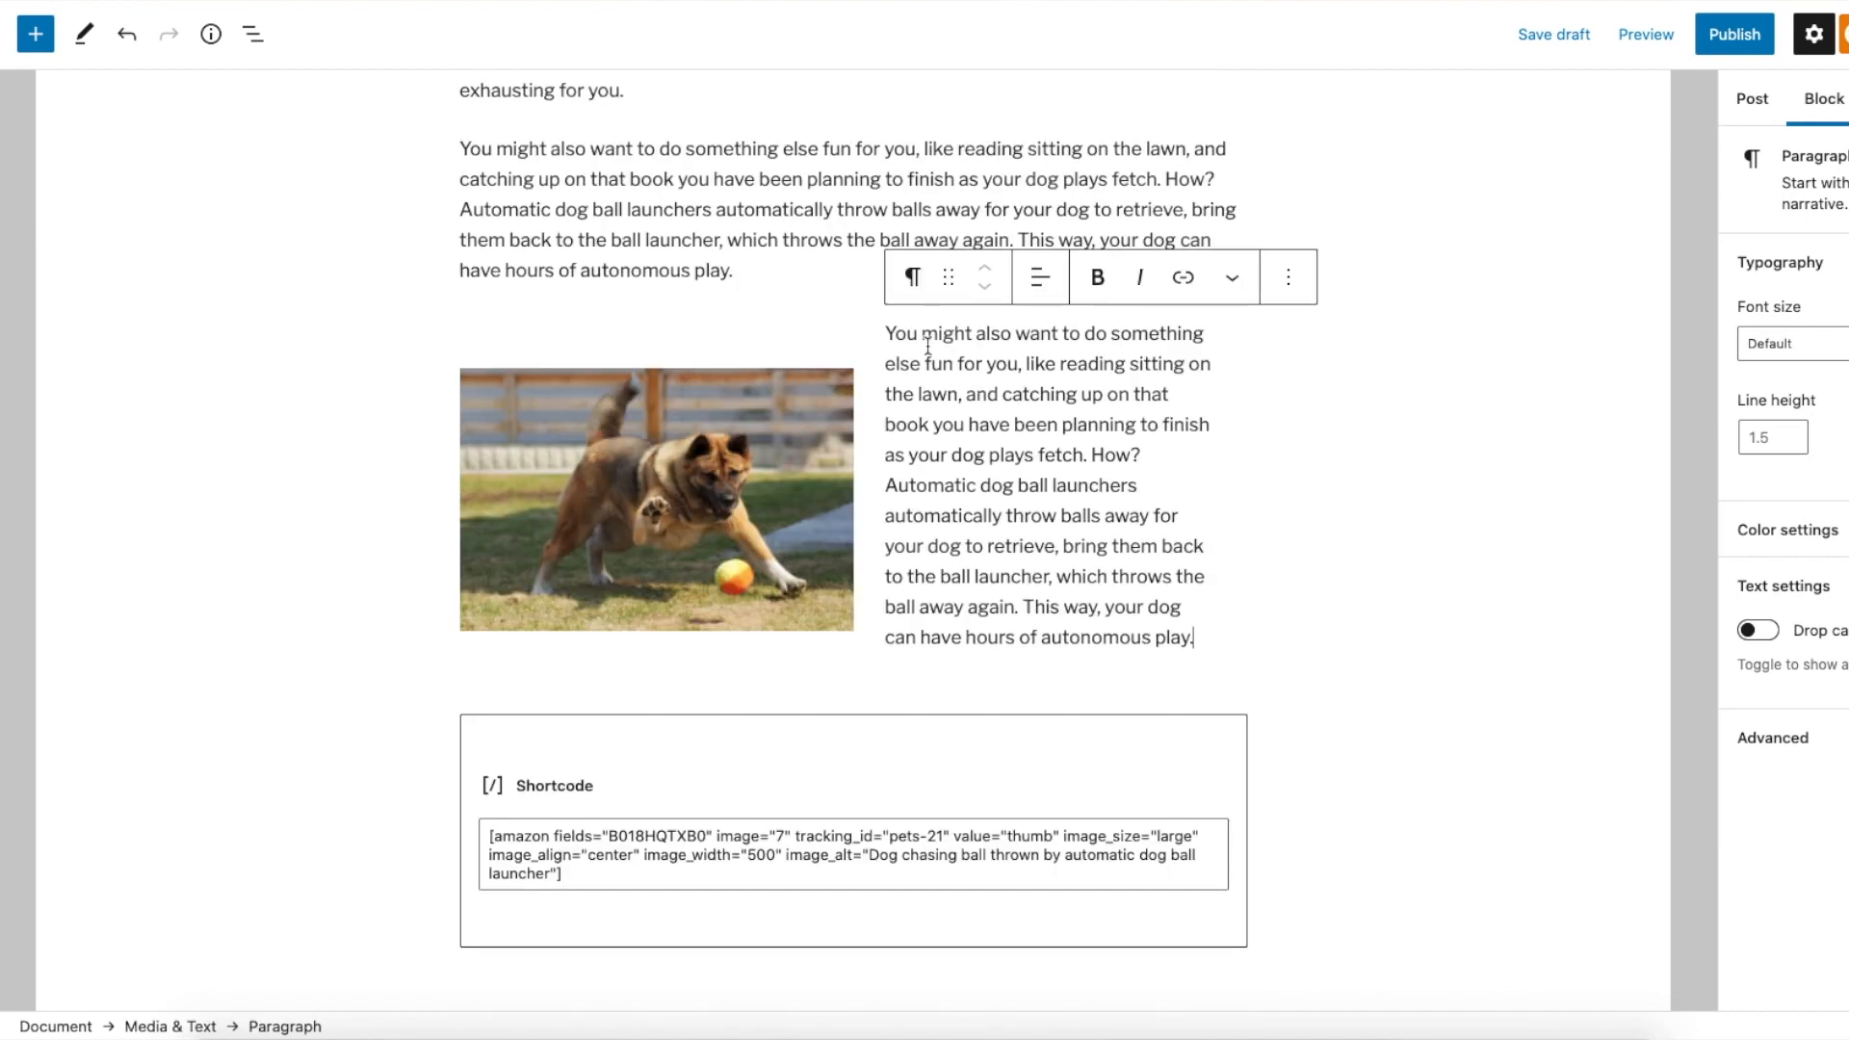
# Shorten the text beside the image by deleting everything after "your dog to retrie"
pyautogui.click(795, 276)
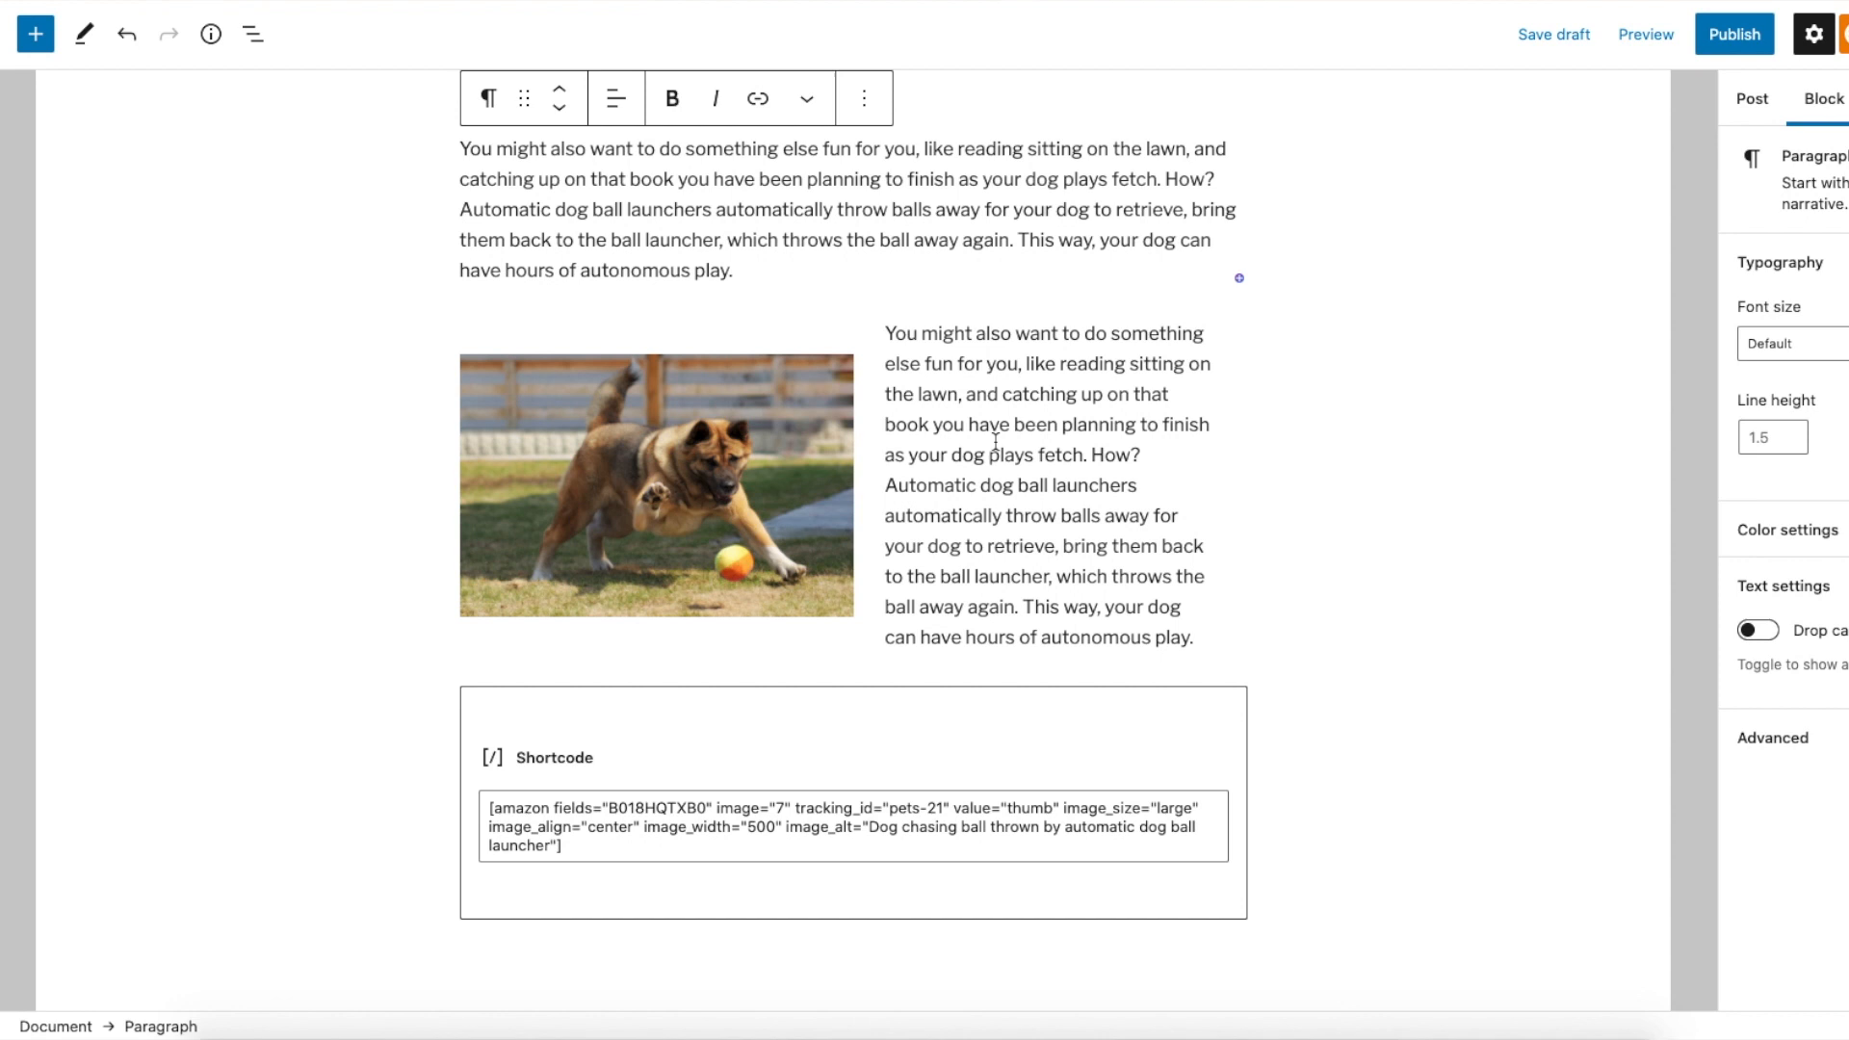
pyautogui.moveTo(1030, 549); pyautogui.dragTo(1209, 639)
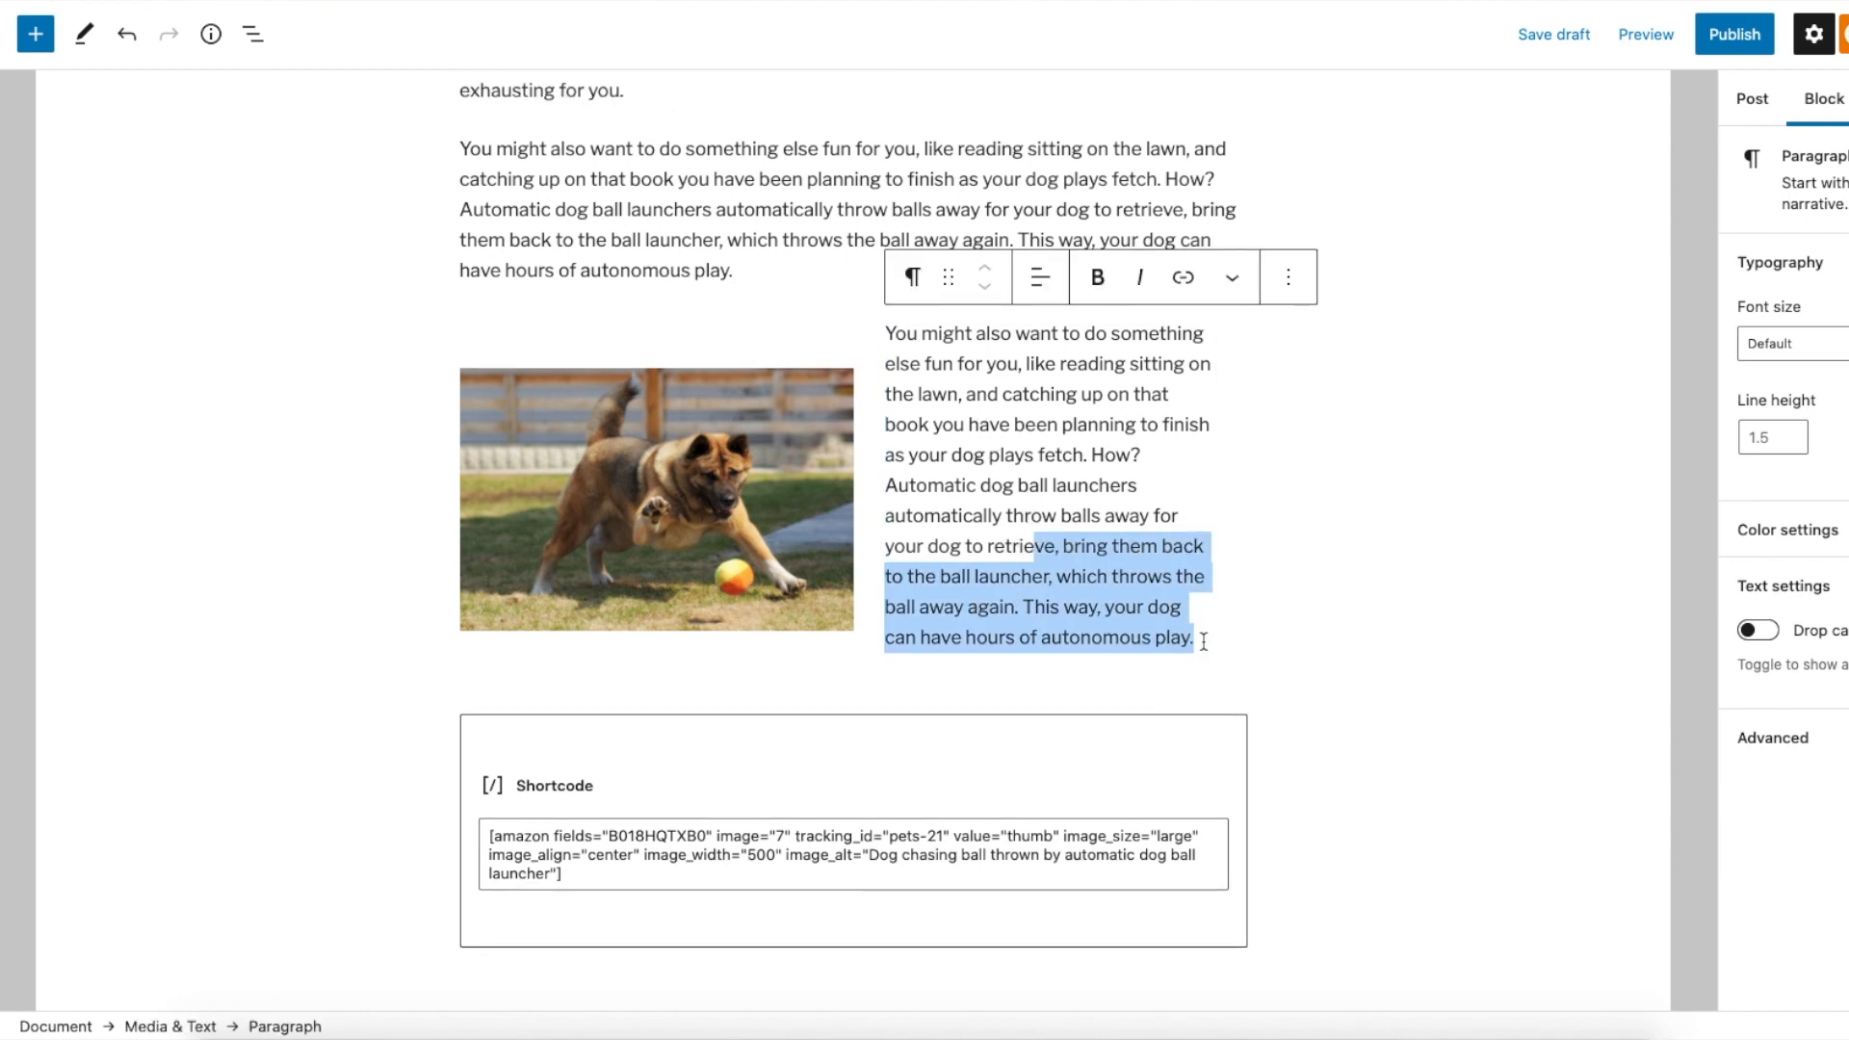
pyautogui.press('BackSpace')
pyautogui.click(1330, 462)
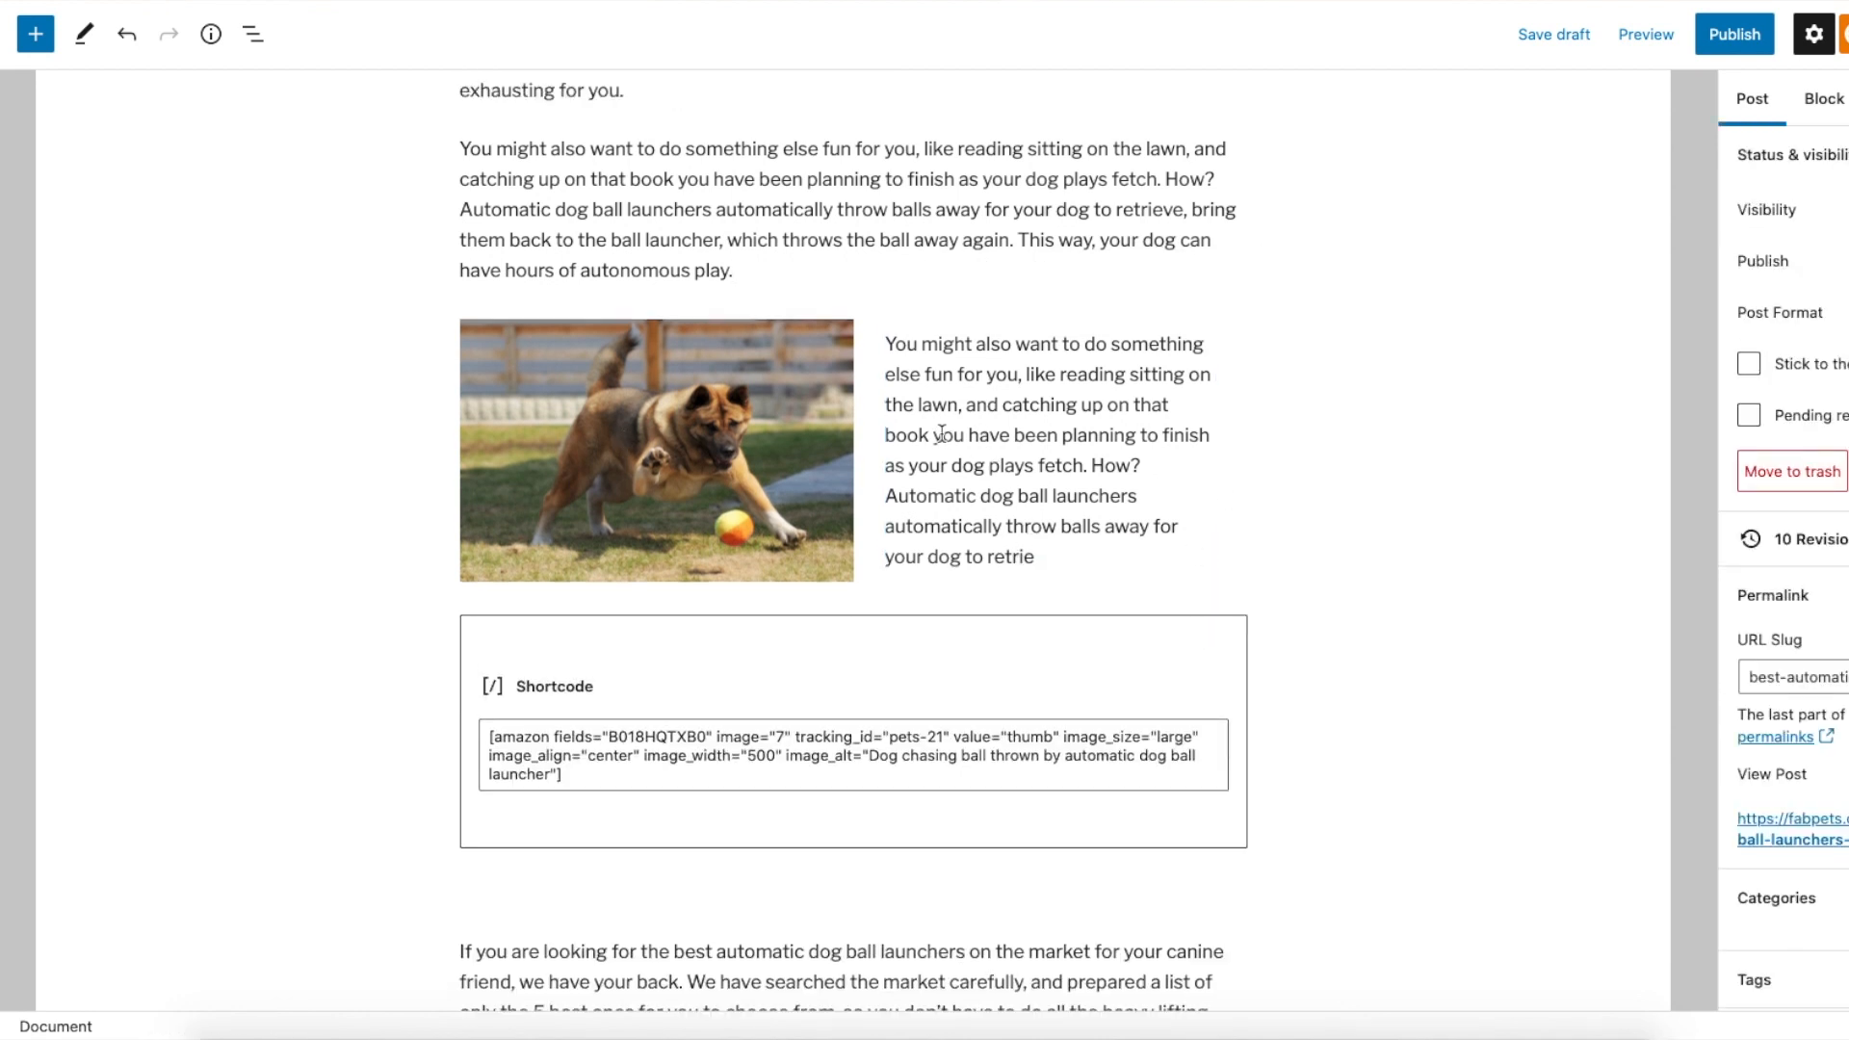
# Remove the whole Media & Text block from the post
pyautogui.click(1231, 416)
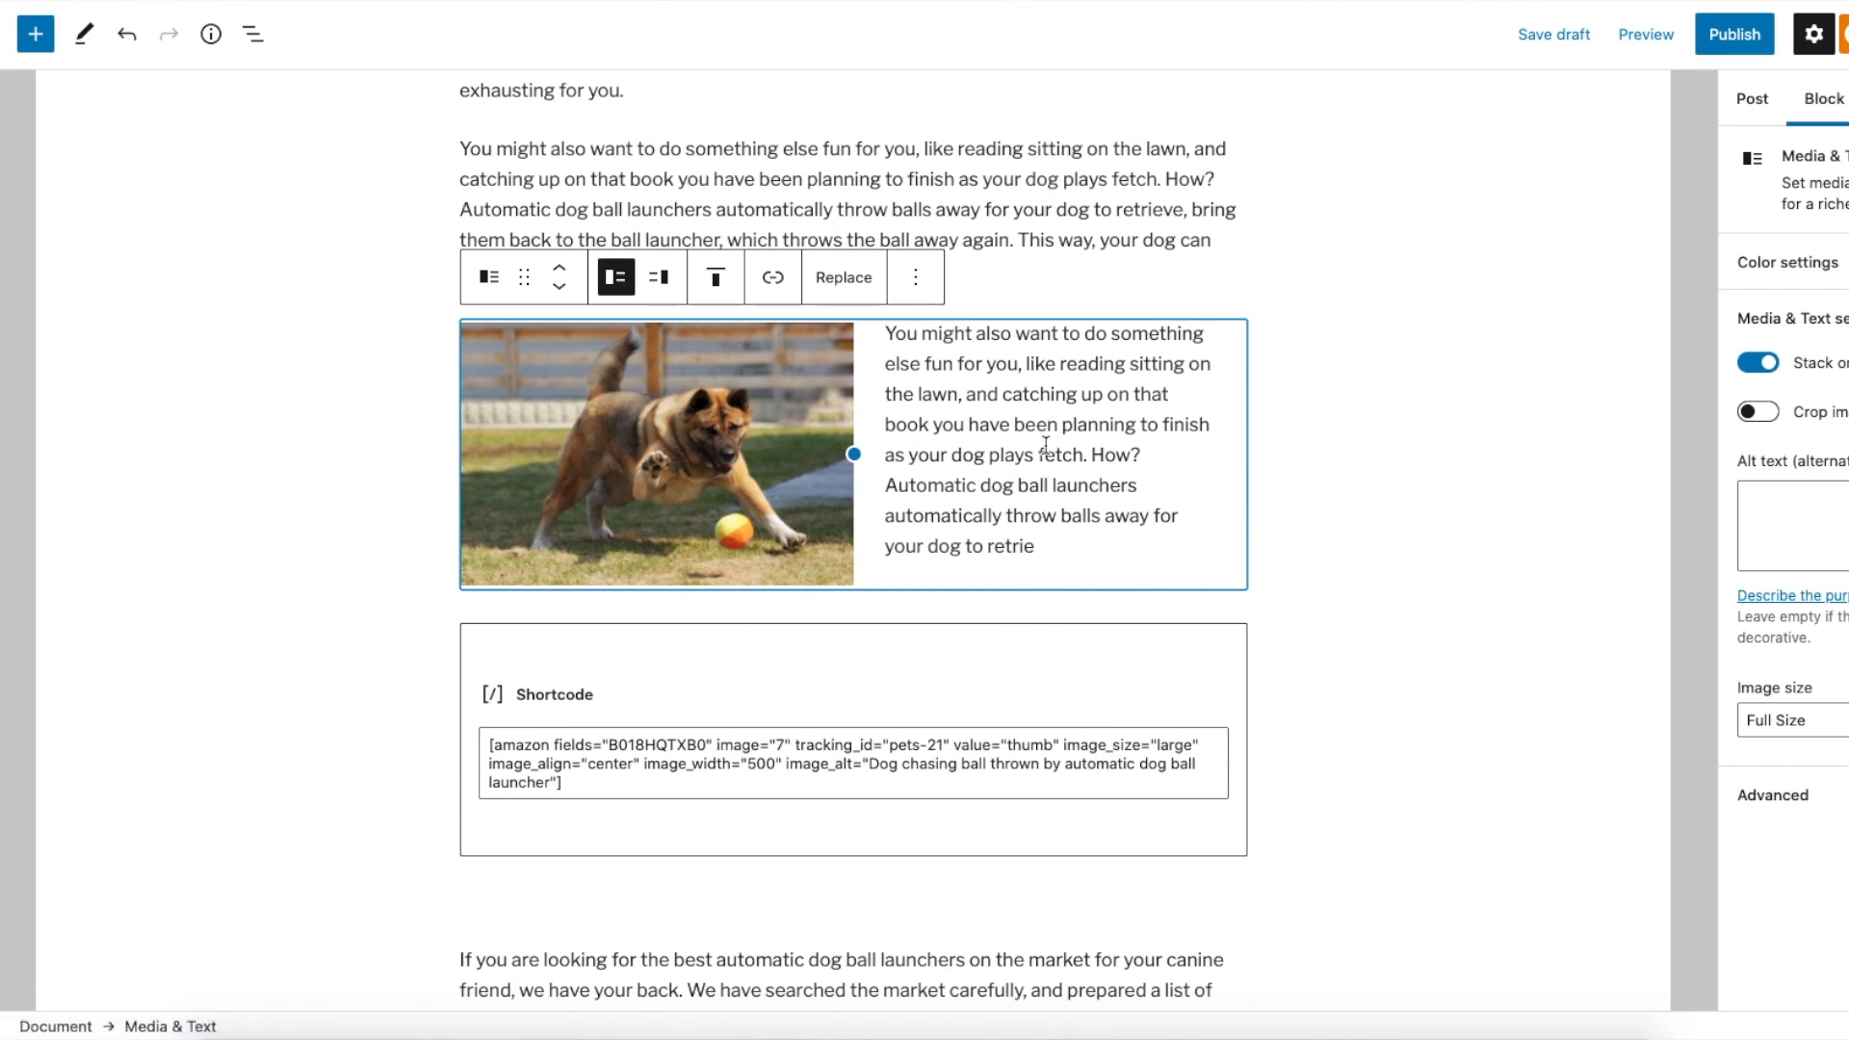
pyautogui.click(918, 281)
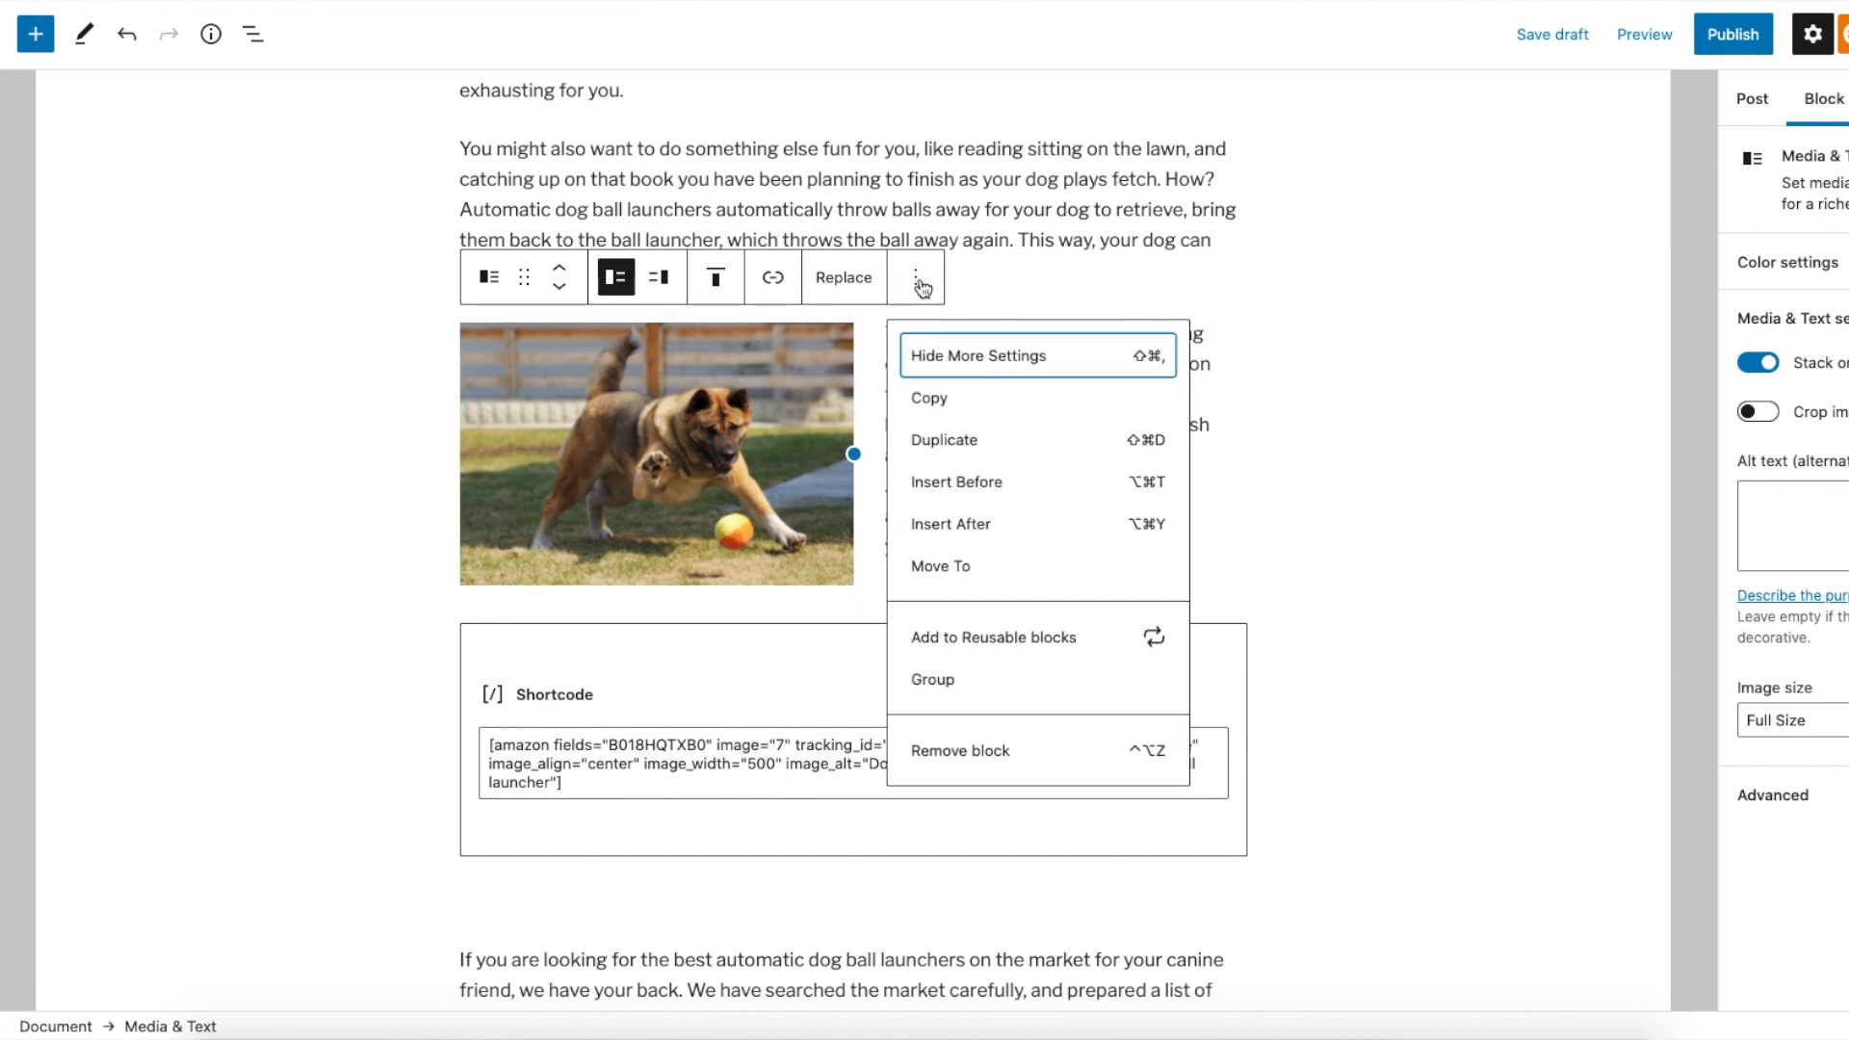
pyautogui.click(991, 762)
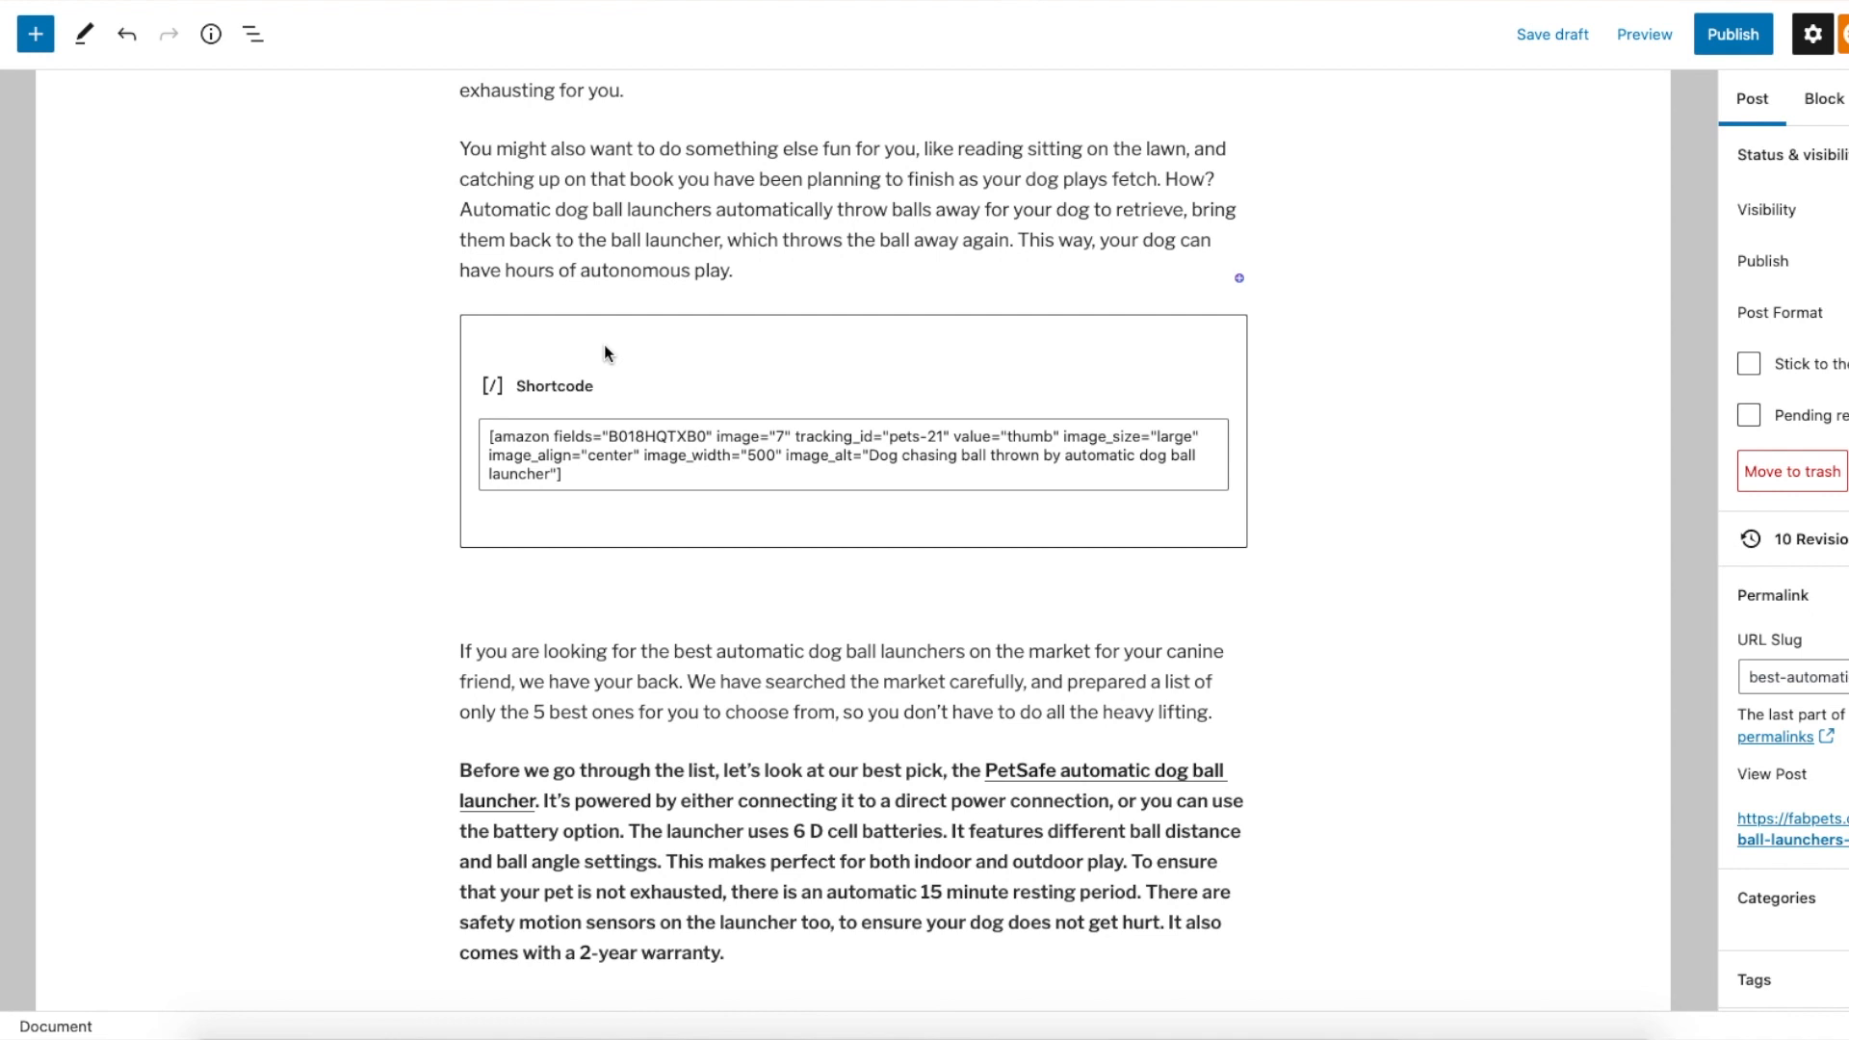
# Examine the rest of the post in the editor and its live page, from the best pick up to the header image
pyautogui.click(35, 34)
pyautogui.scroll(-1, 213, 545)
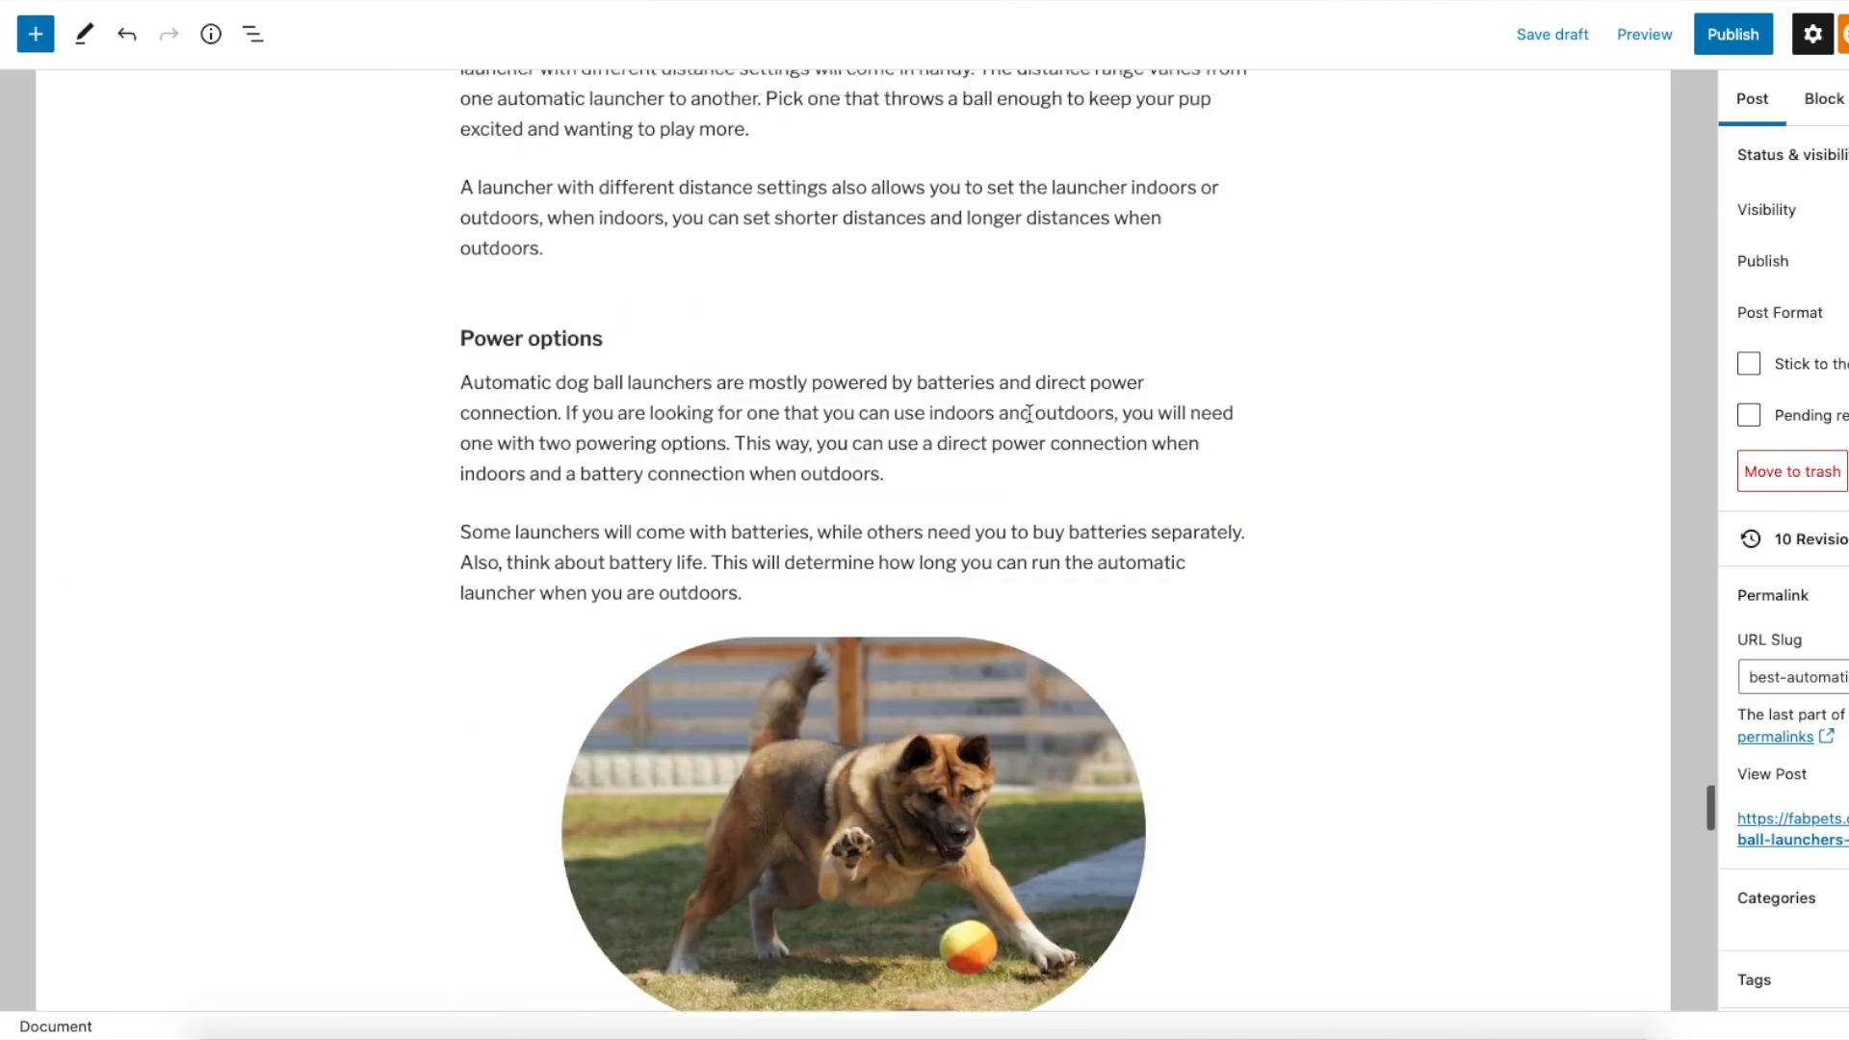
pyautogui.scroll(10, 1029, 413)
pyautogui.scroll(20, 1029, 413)
pyautogui.scroll(2, 1029, 413)
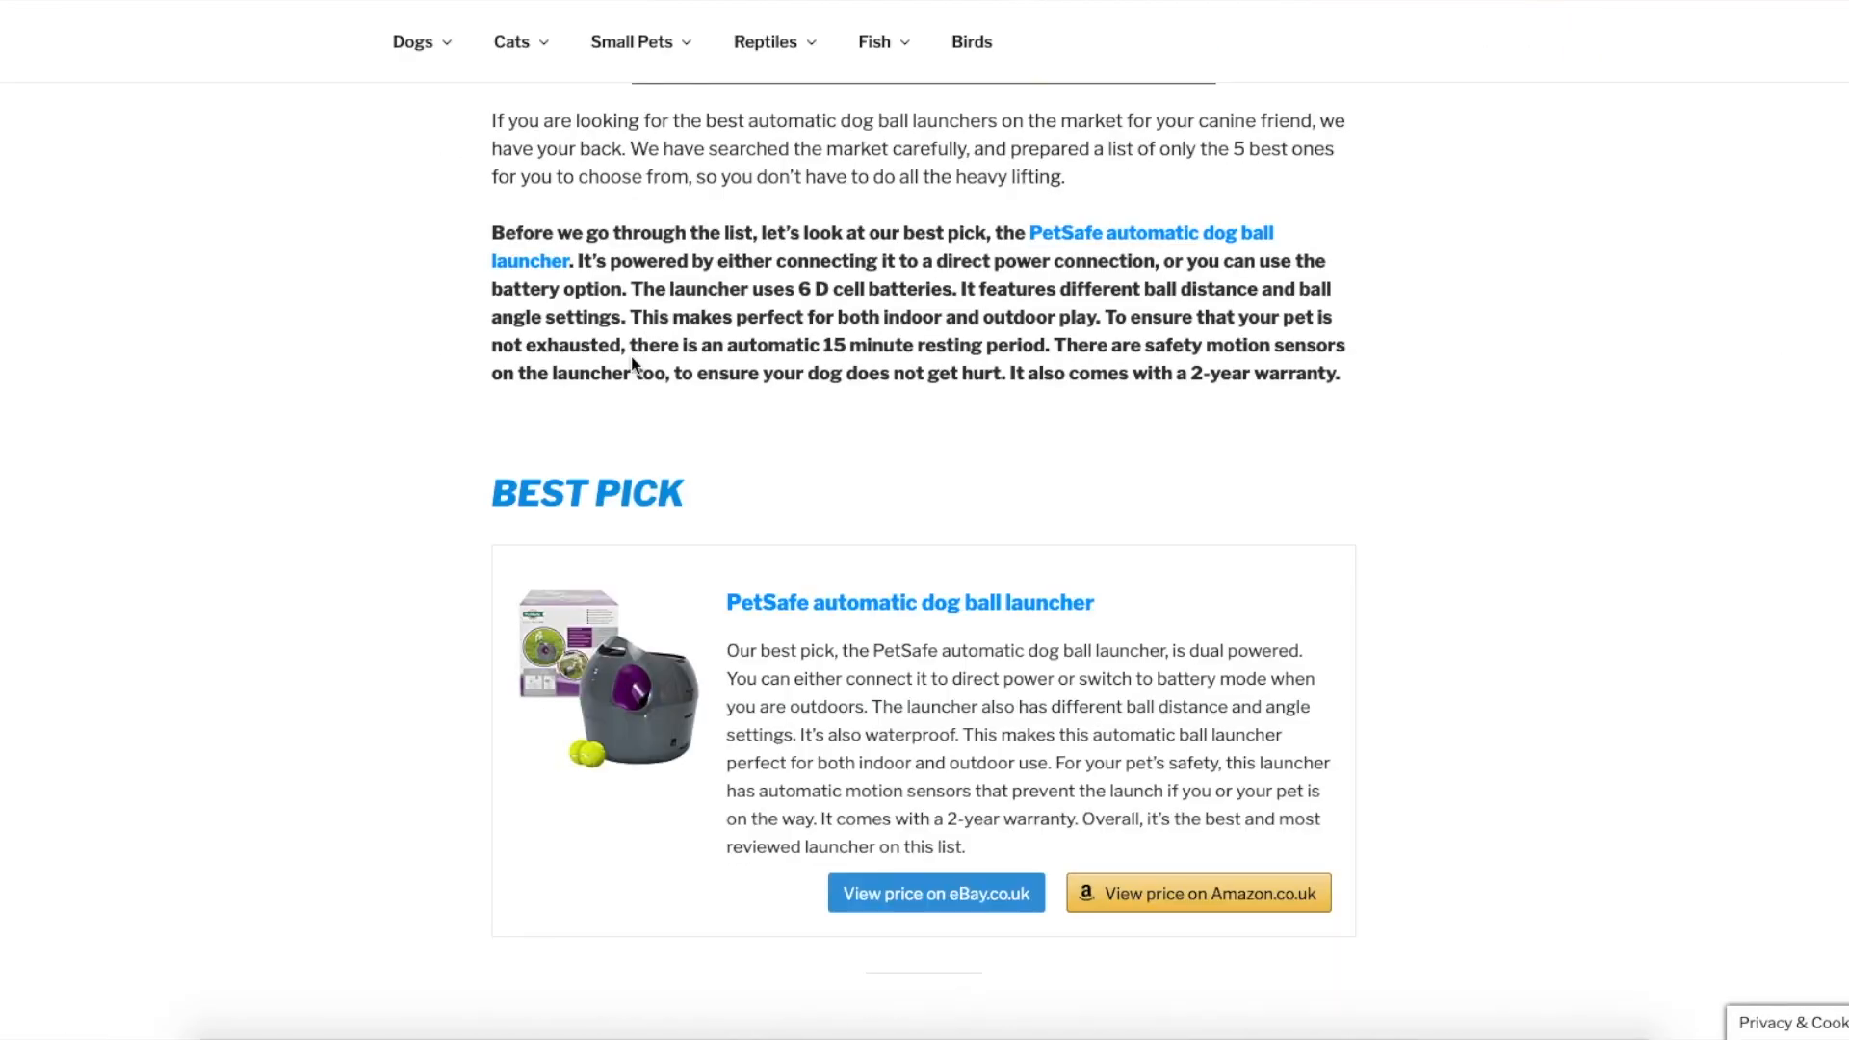
pyautogui.scroll(13, 756, 481)
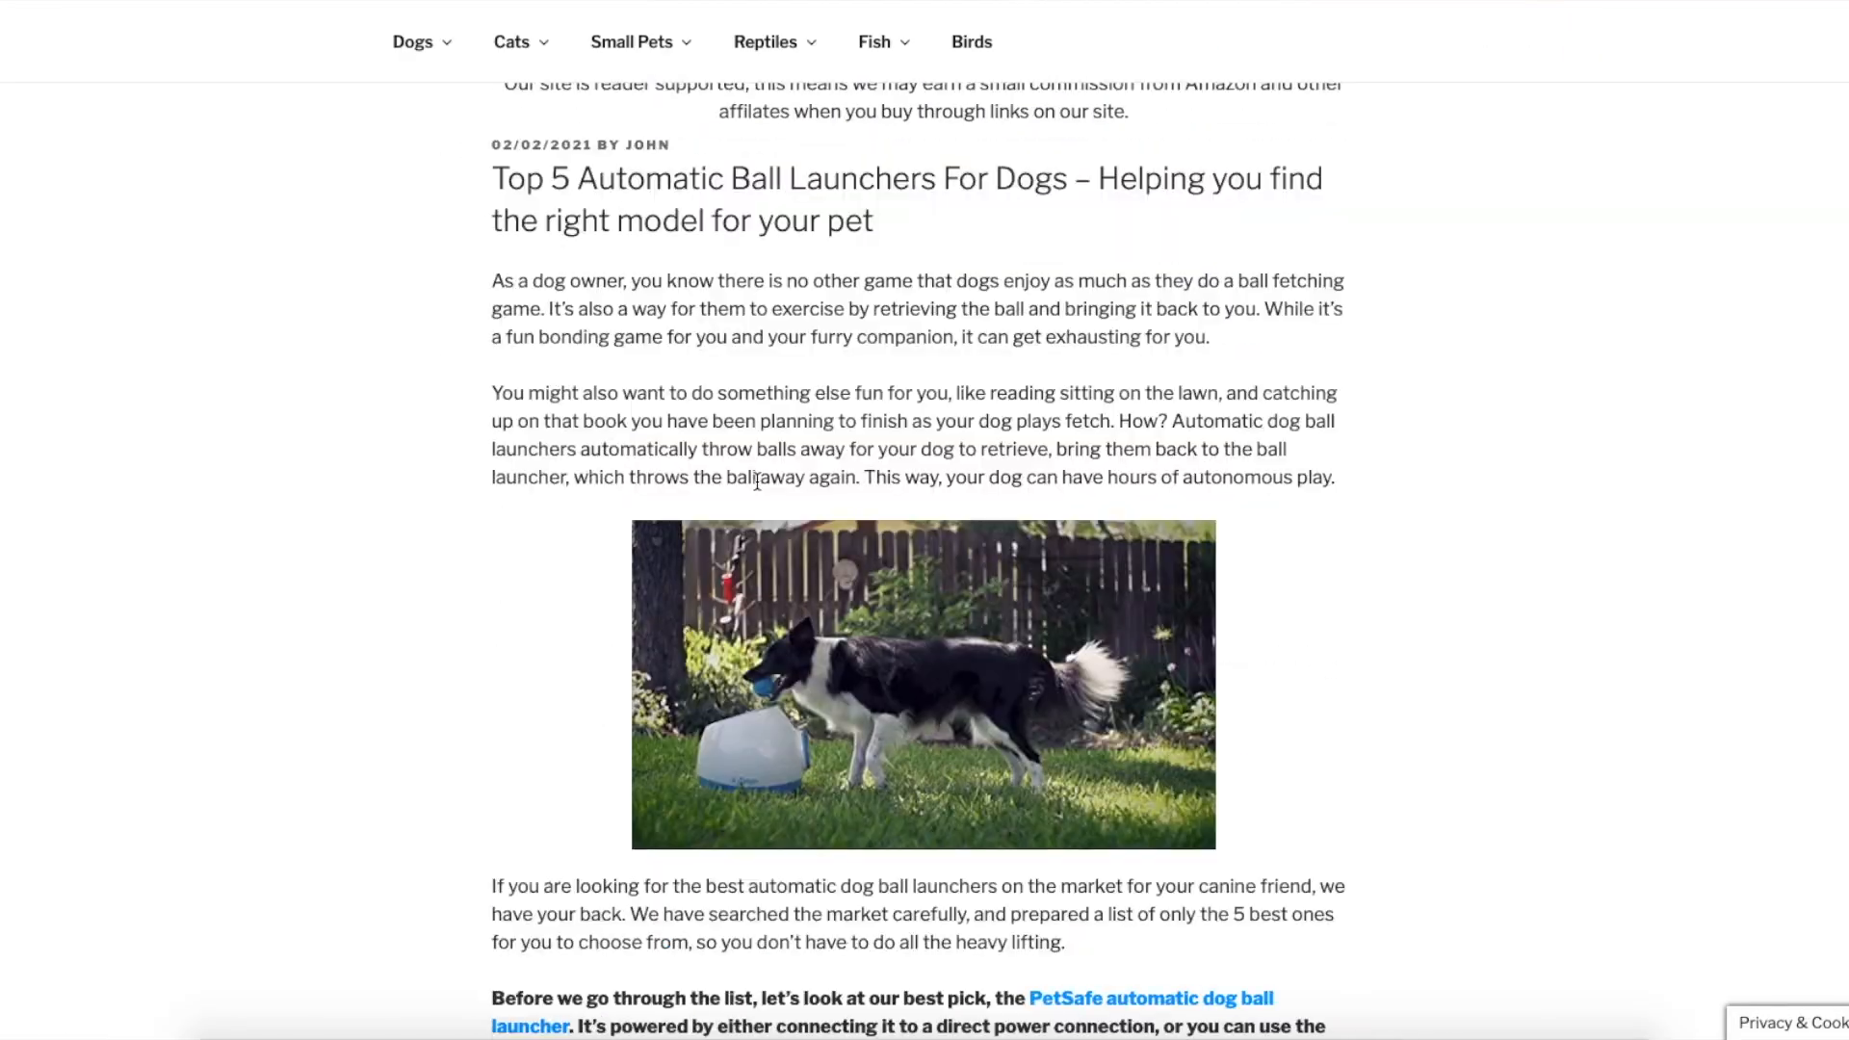
pyautogui.scroll(5, 756, 481)
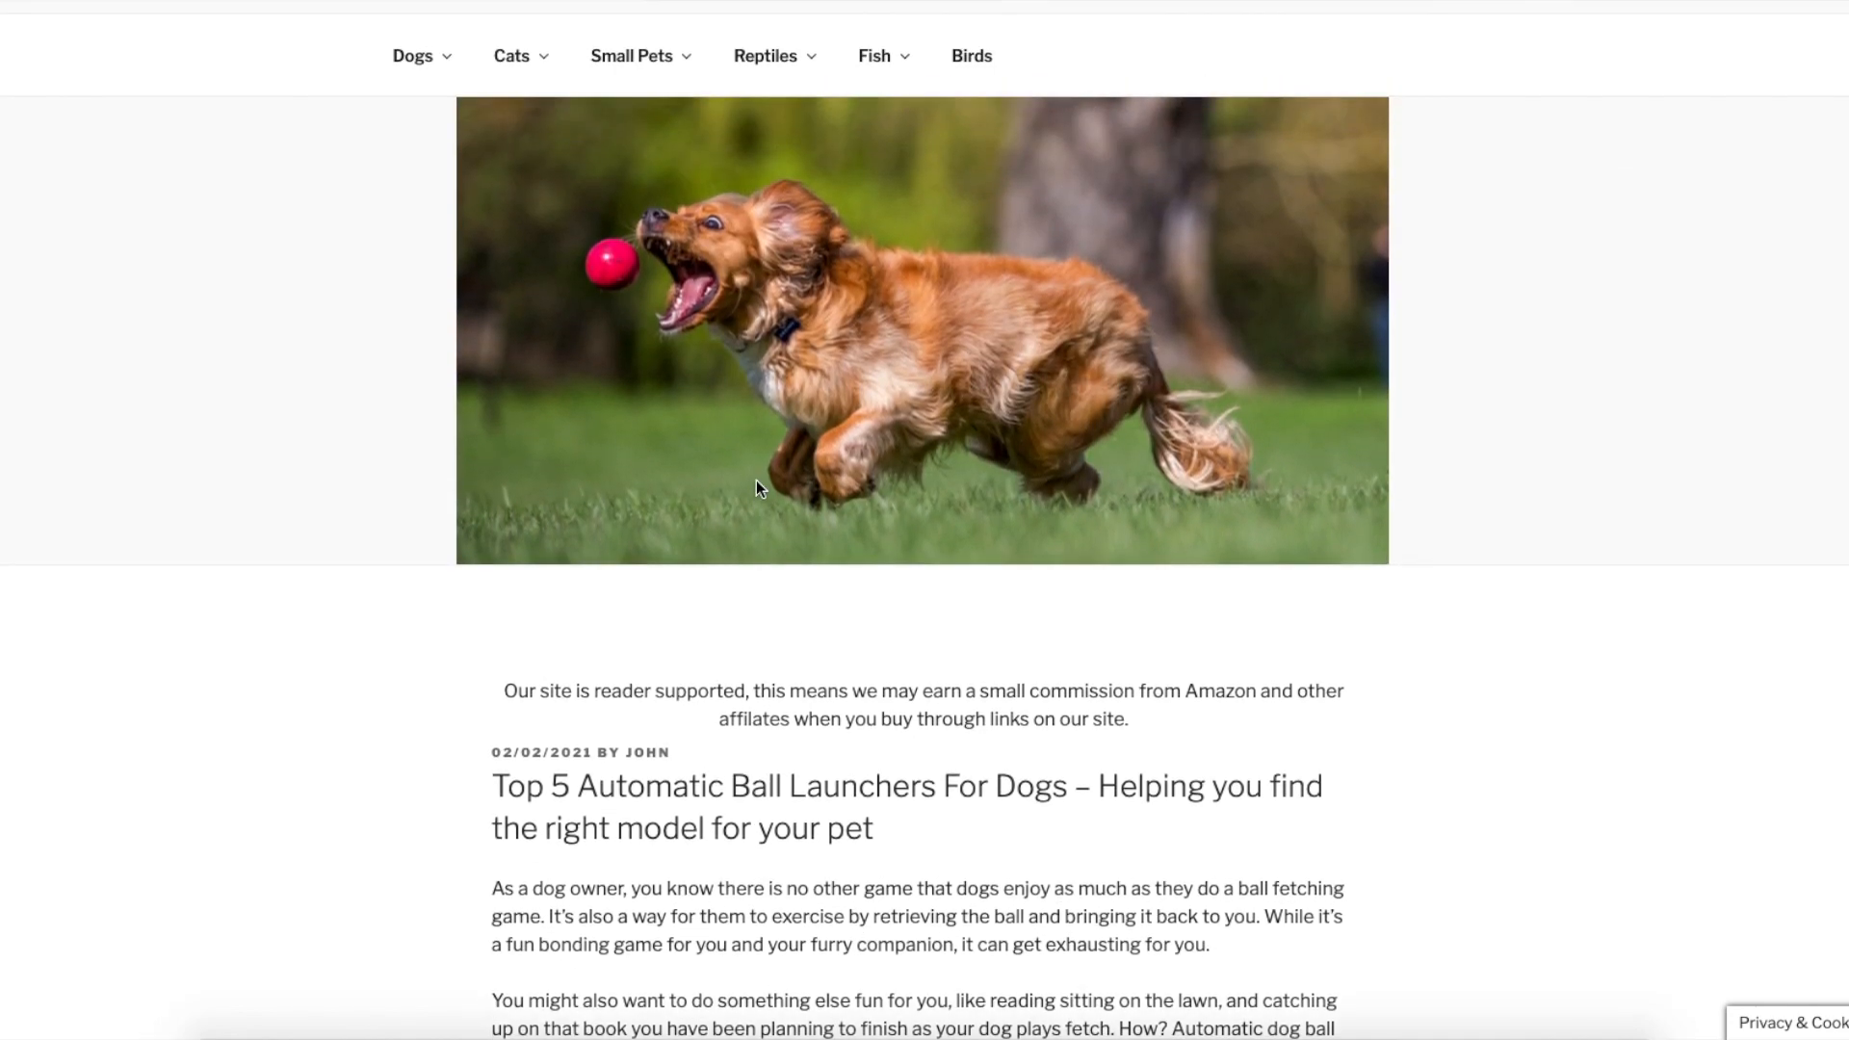
pyautogui.scroll(-4, 754, 487)
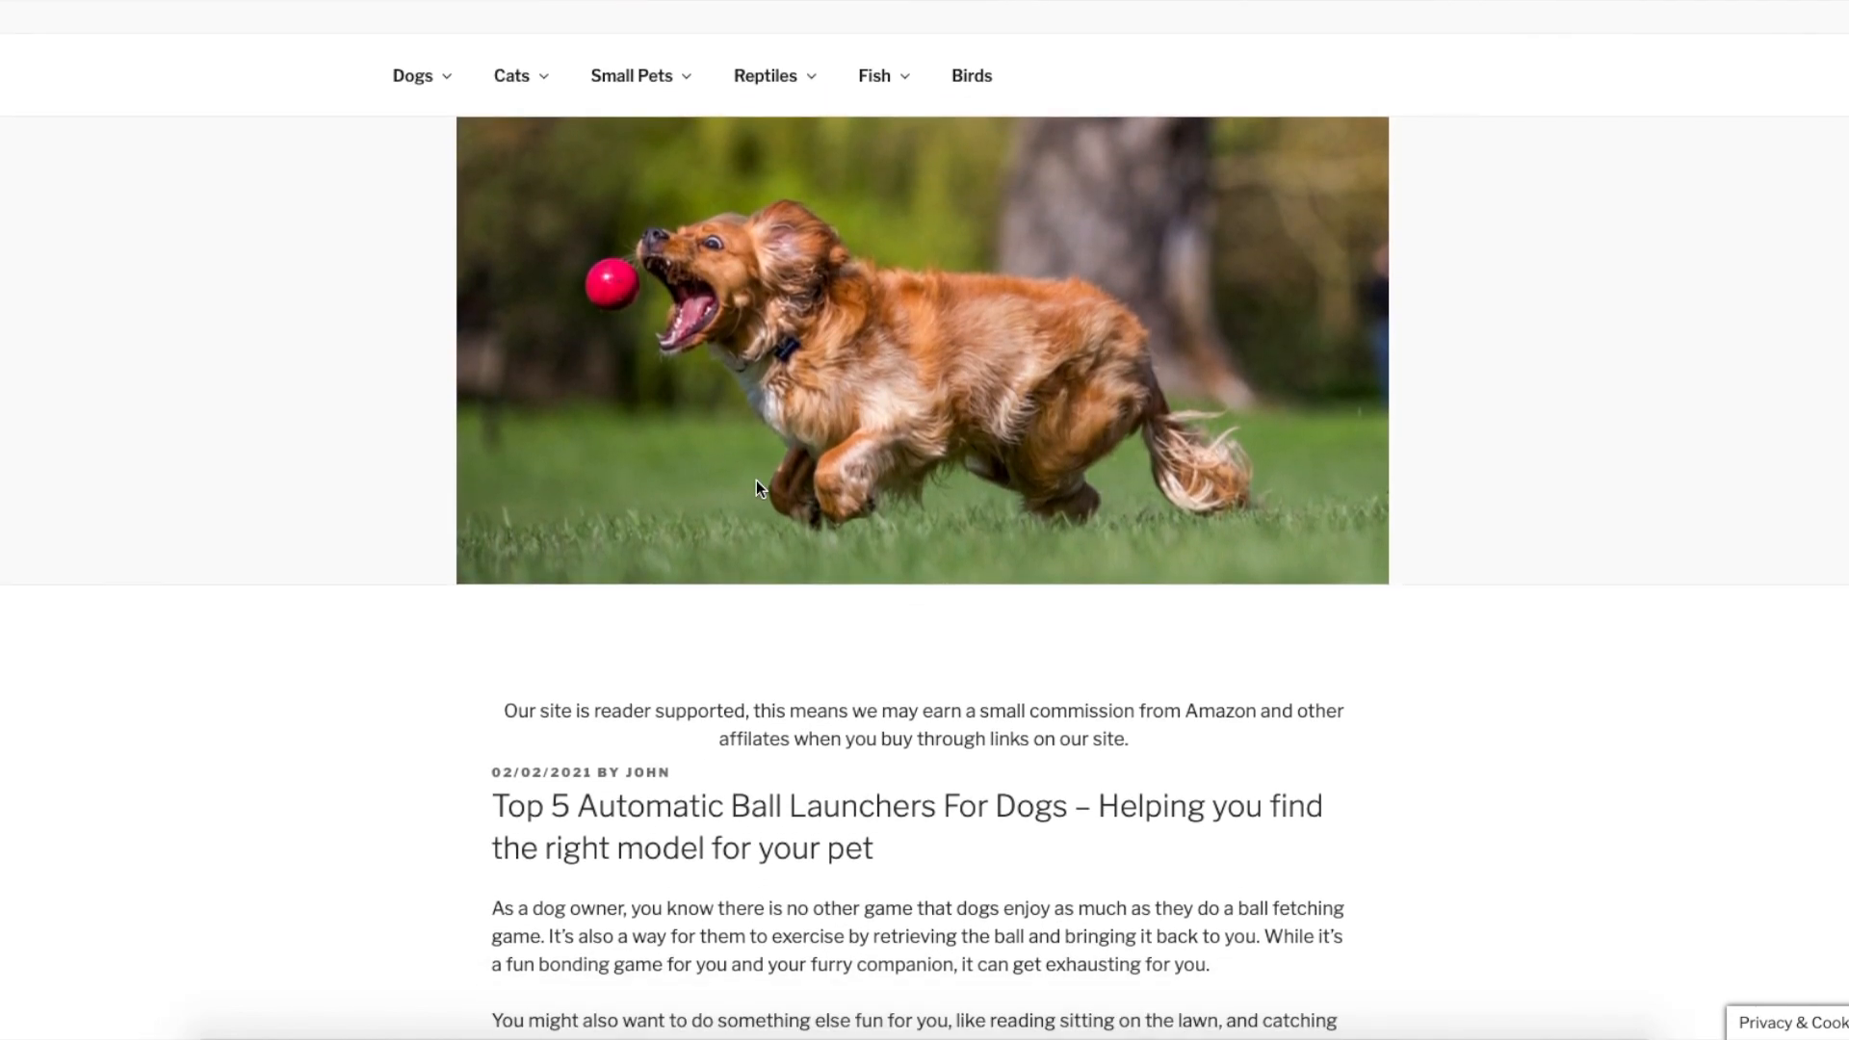
# Review the live post from the introduction through the best pick, comparison table and runner-up to the third product review
pyautogui.scroll(-7, 754, 486)
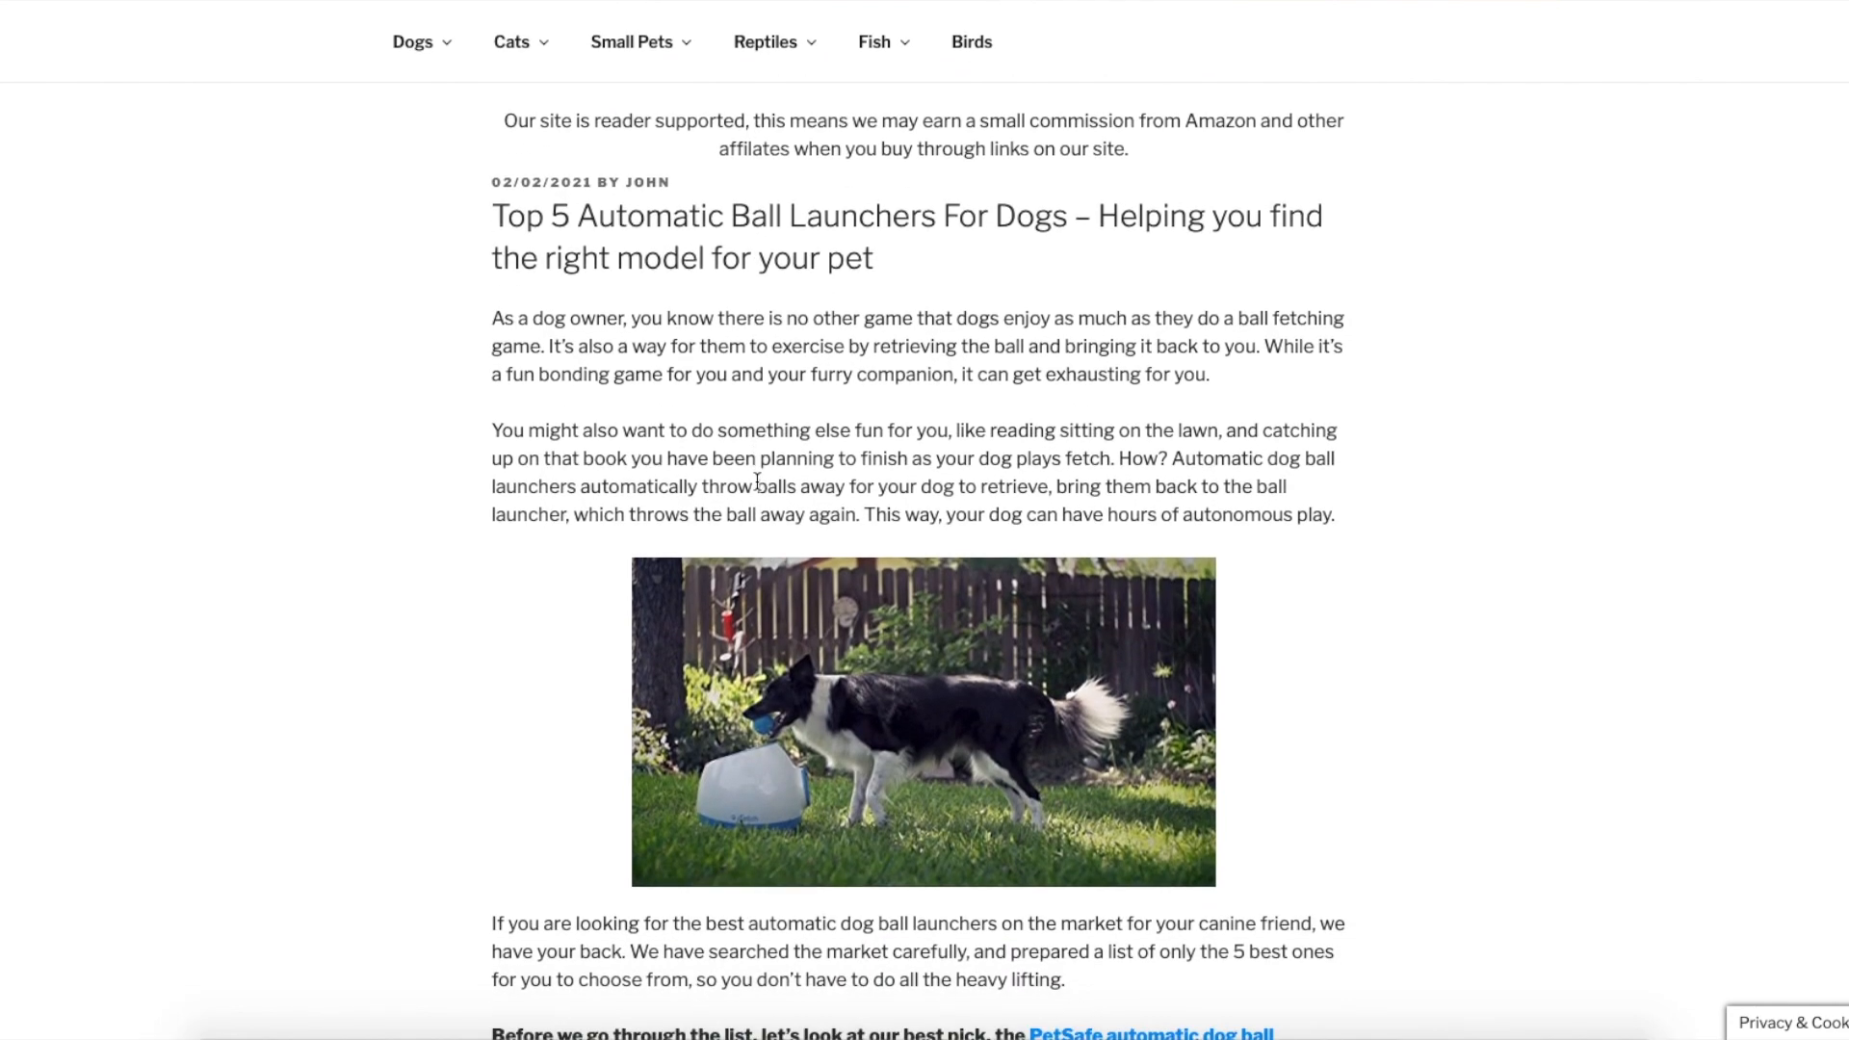
pyautogui.scroll(-14, 758, 489)
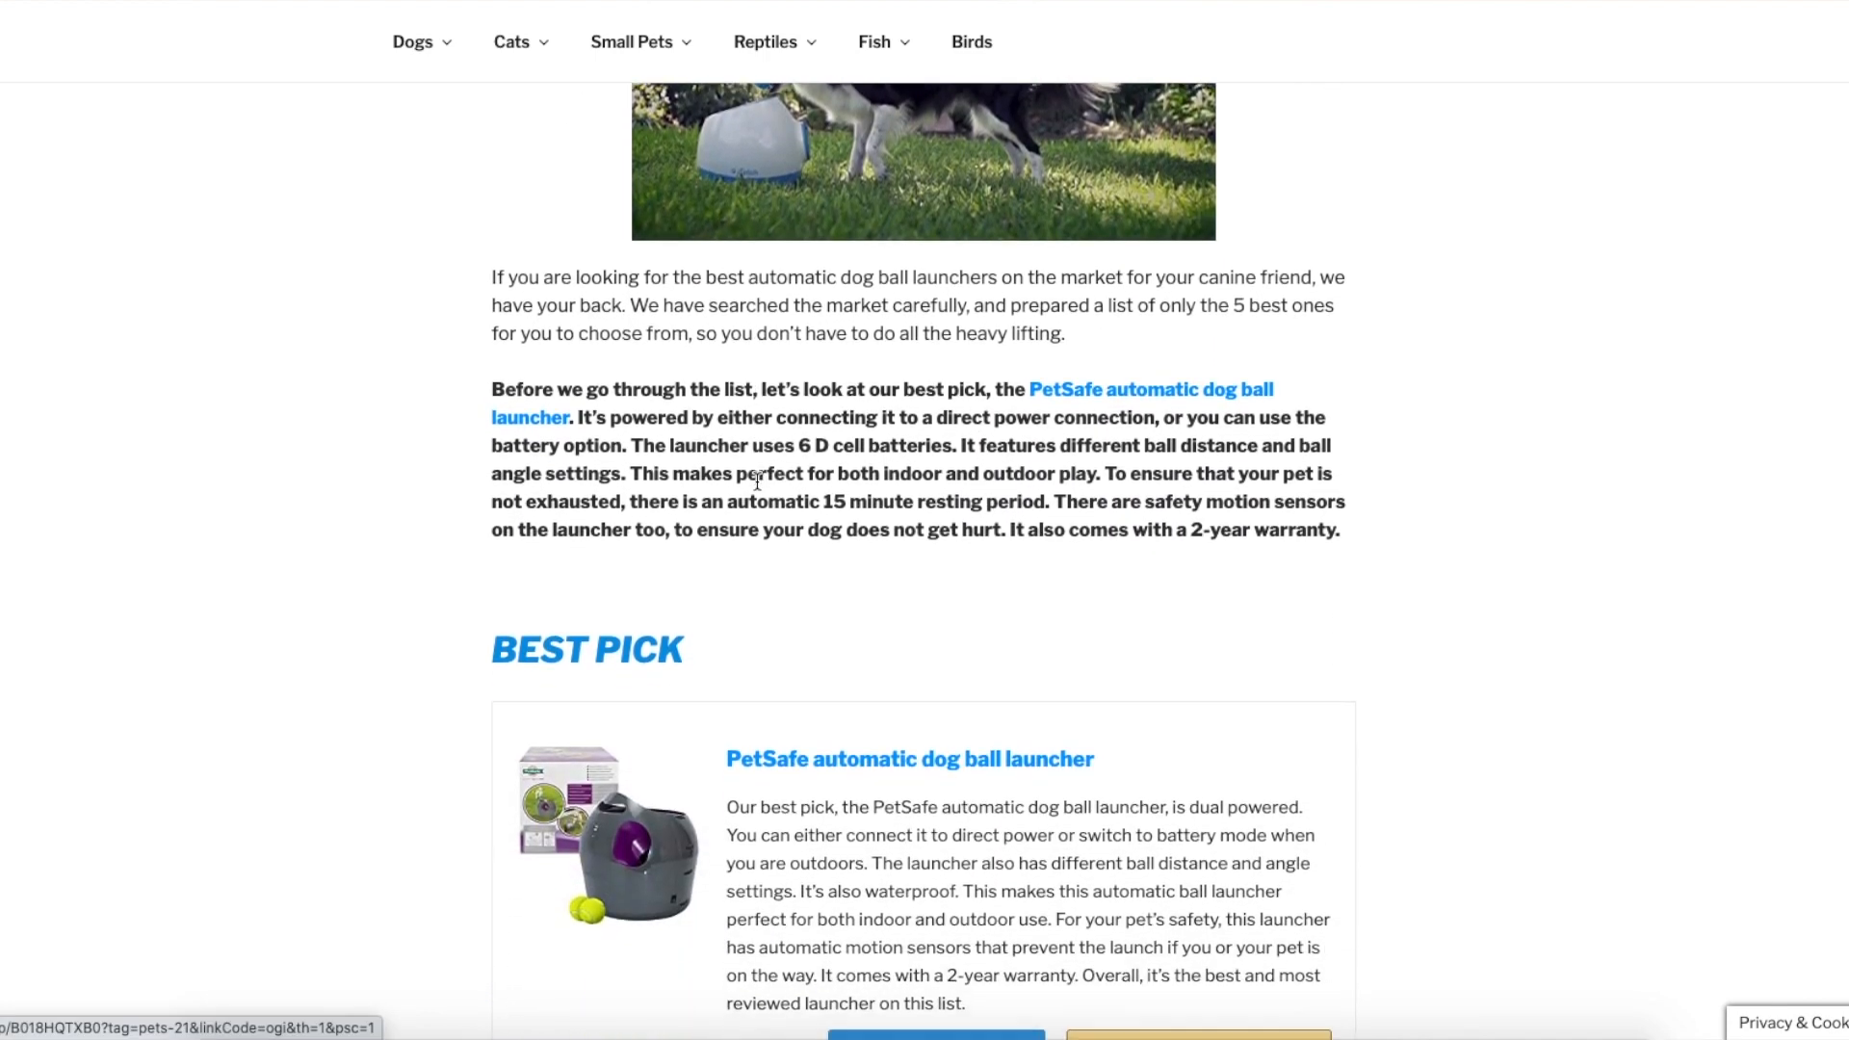
pyautogui.scroll(-17, 755, 479)
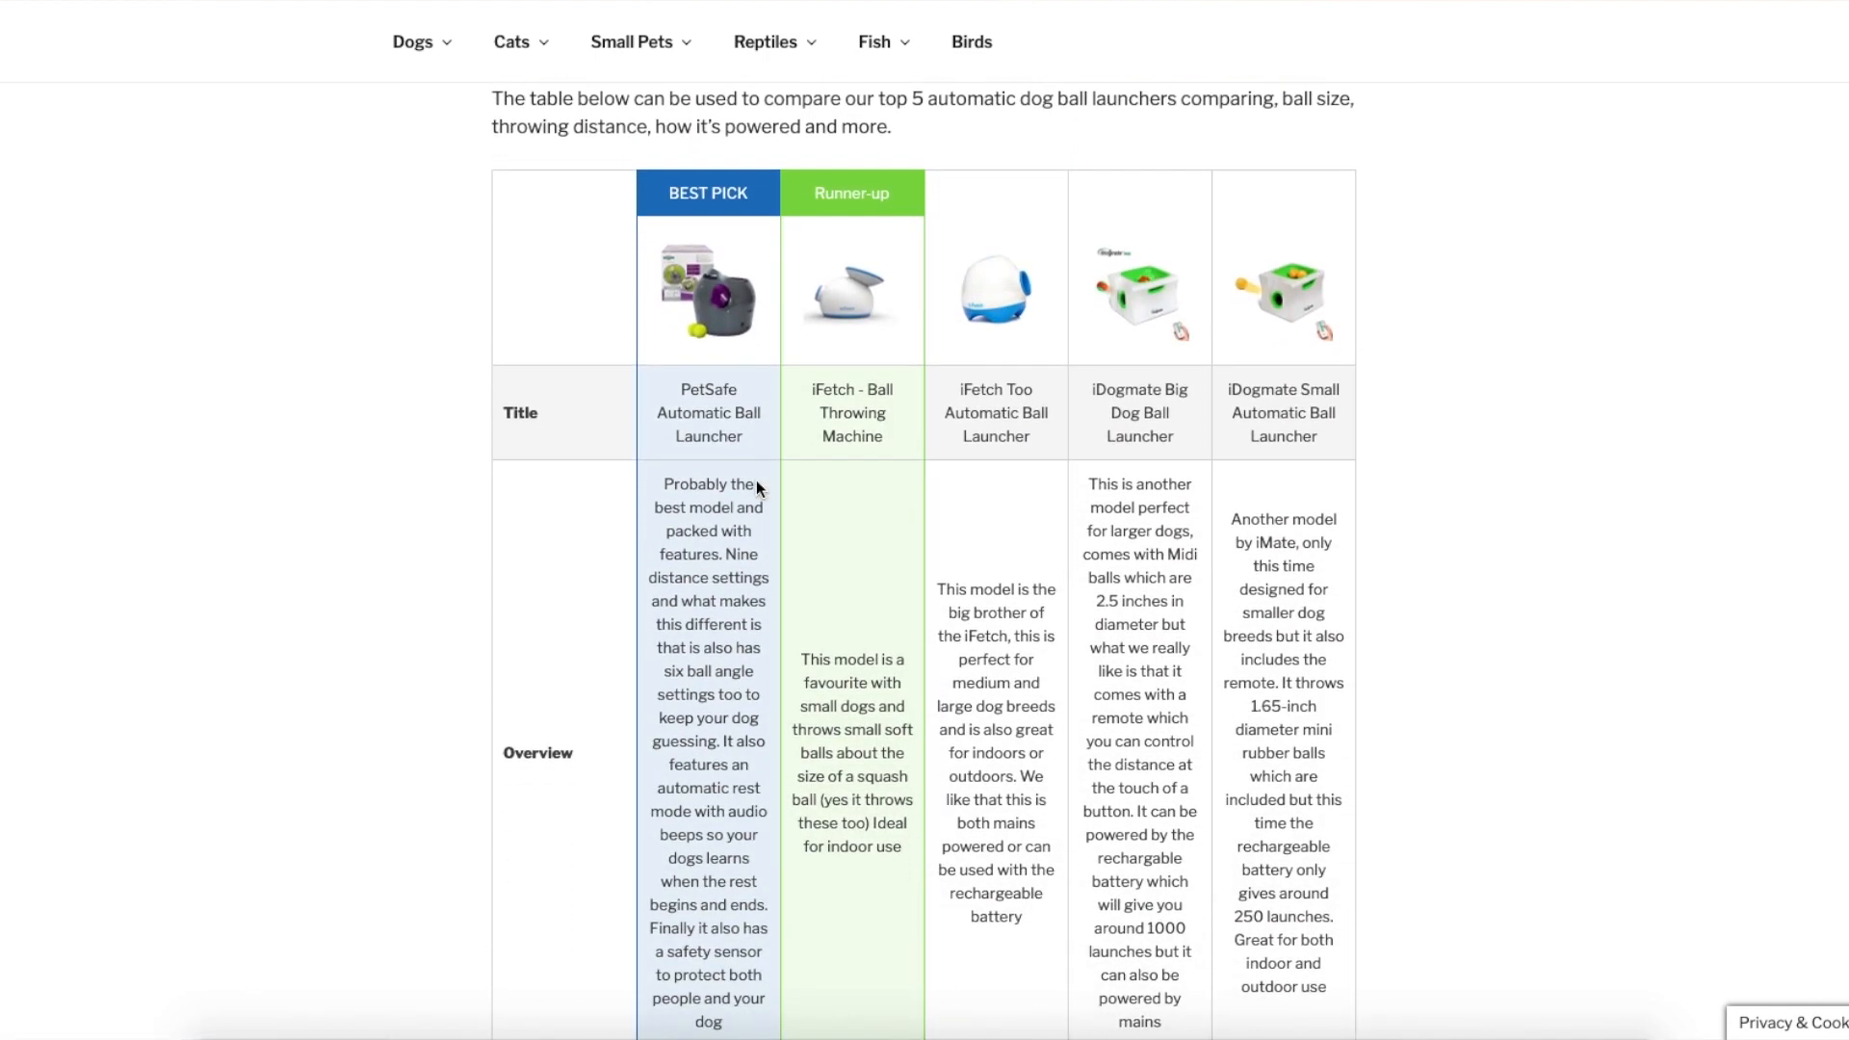
pyautogui.scroll(-16, 756, 482)
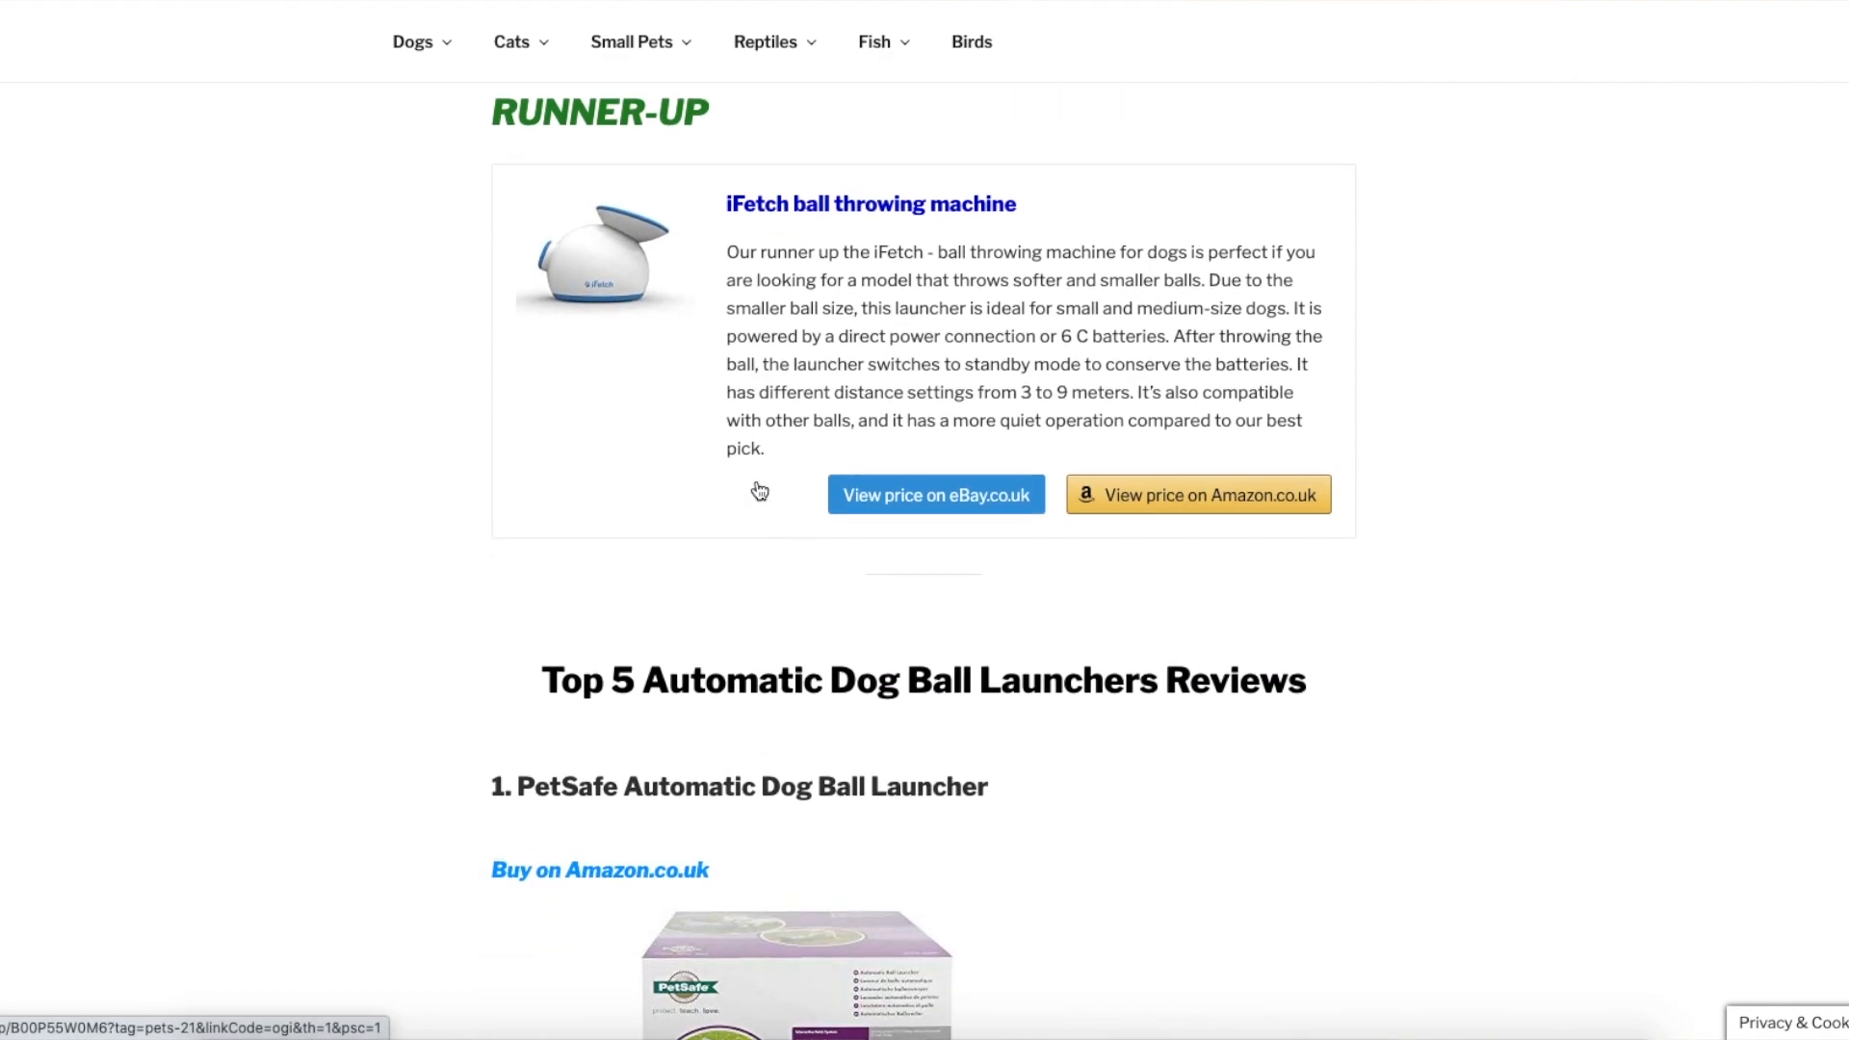
pyautogui.scroll(-20, 754, 480)
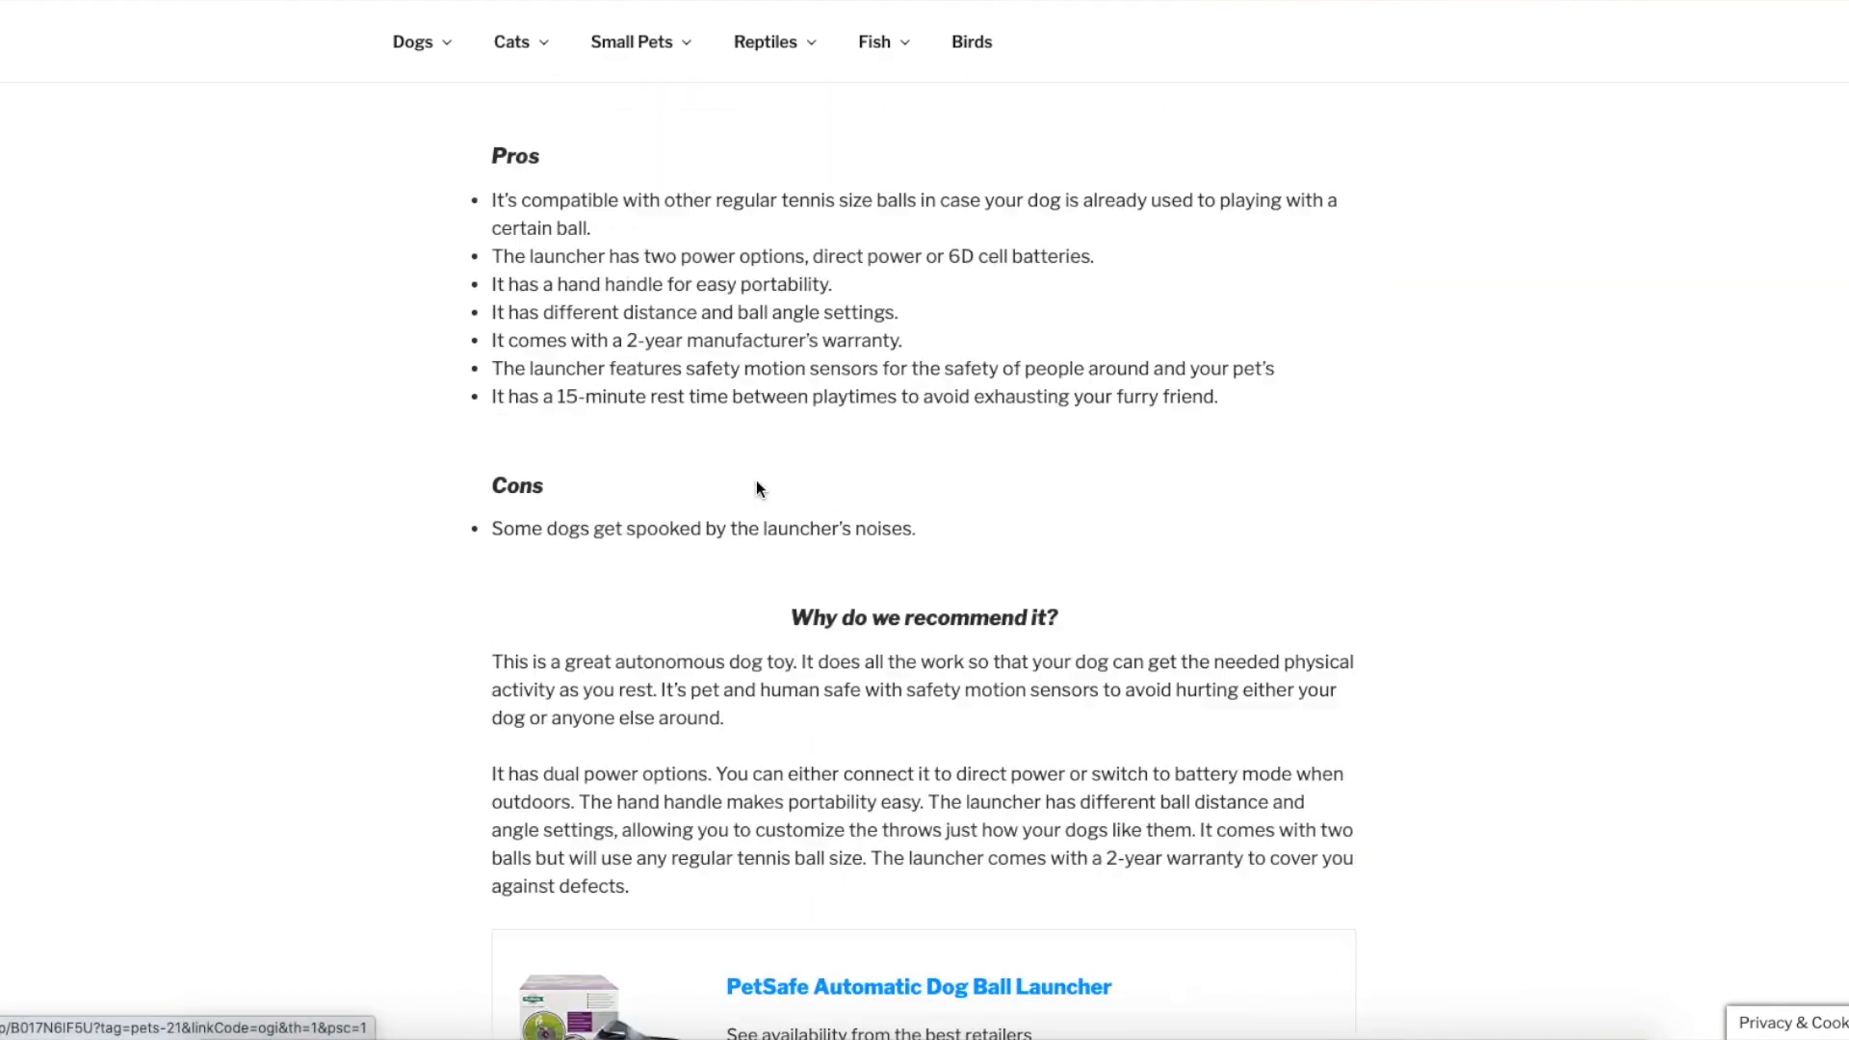
pyautogui.scroll(-15, 758, 482)
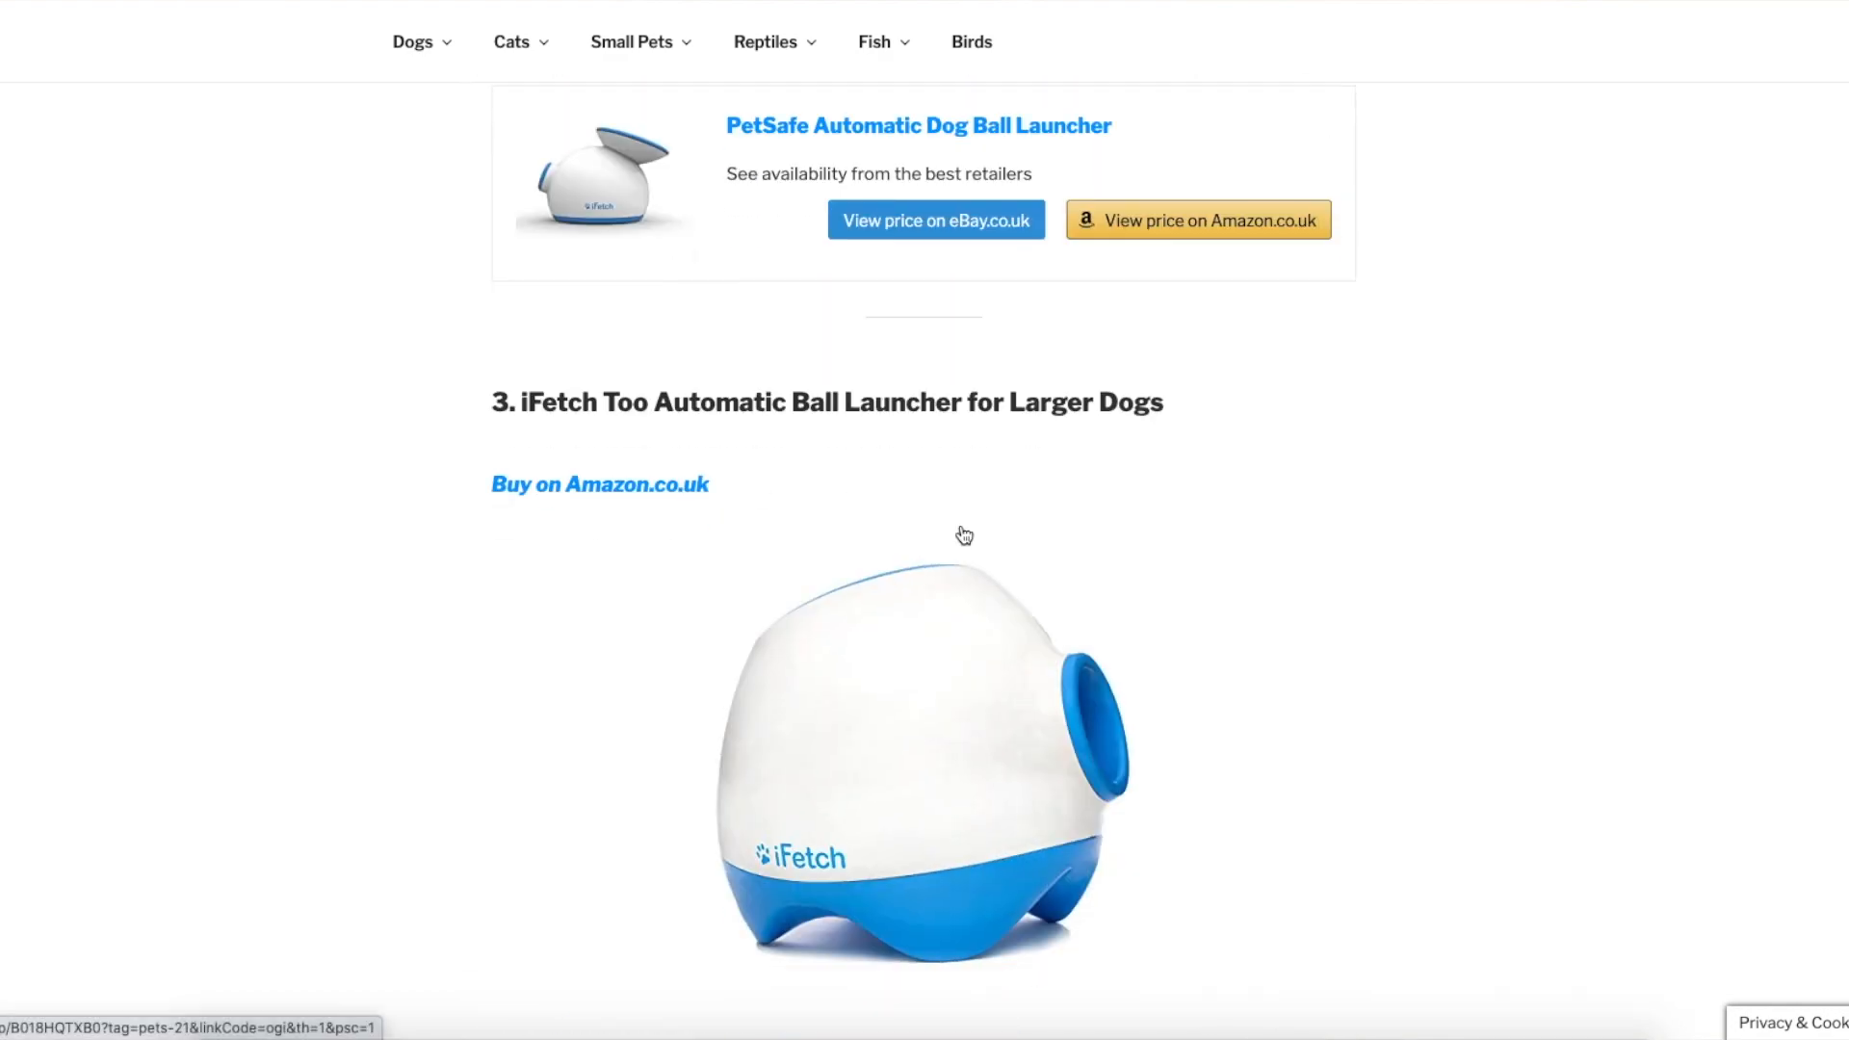
# Compare the product boxes closing the iFetch and PetSafe reviews with the longer description in the runner-up box
pyautogui.scroll(7, 1194, 433)
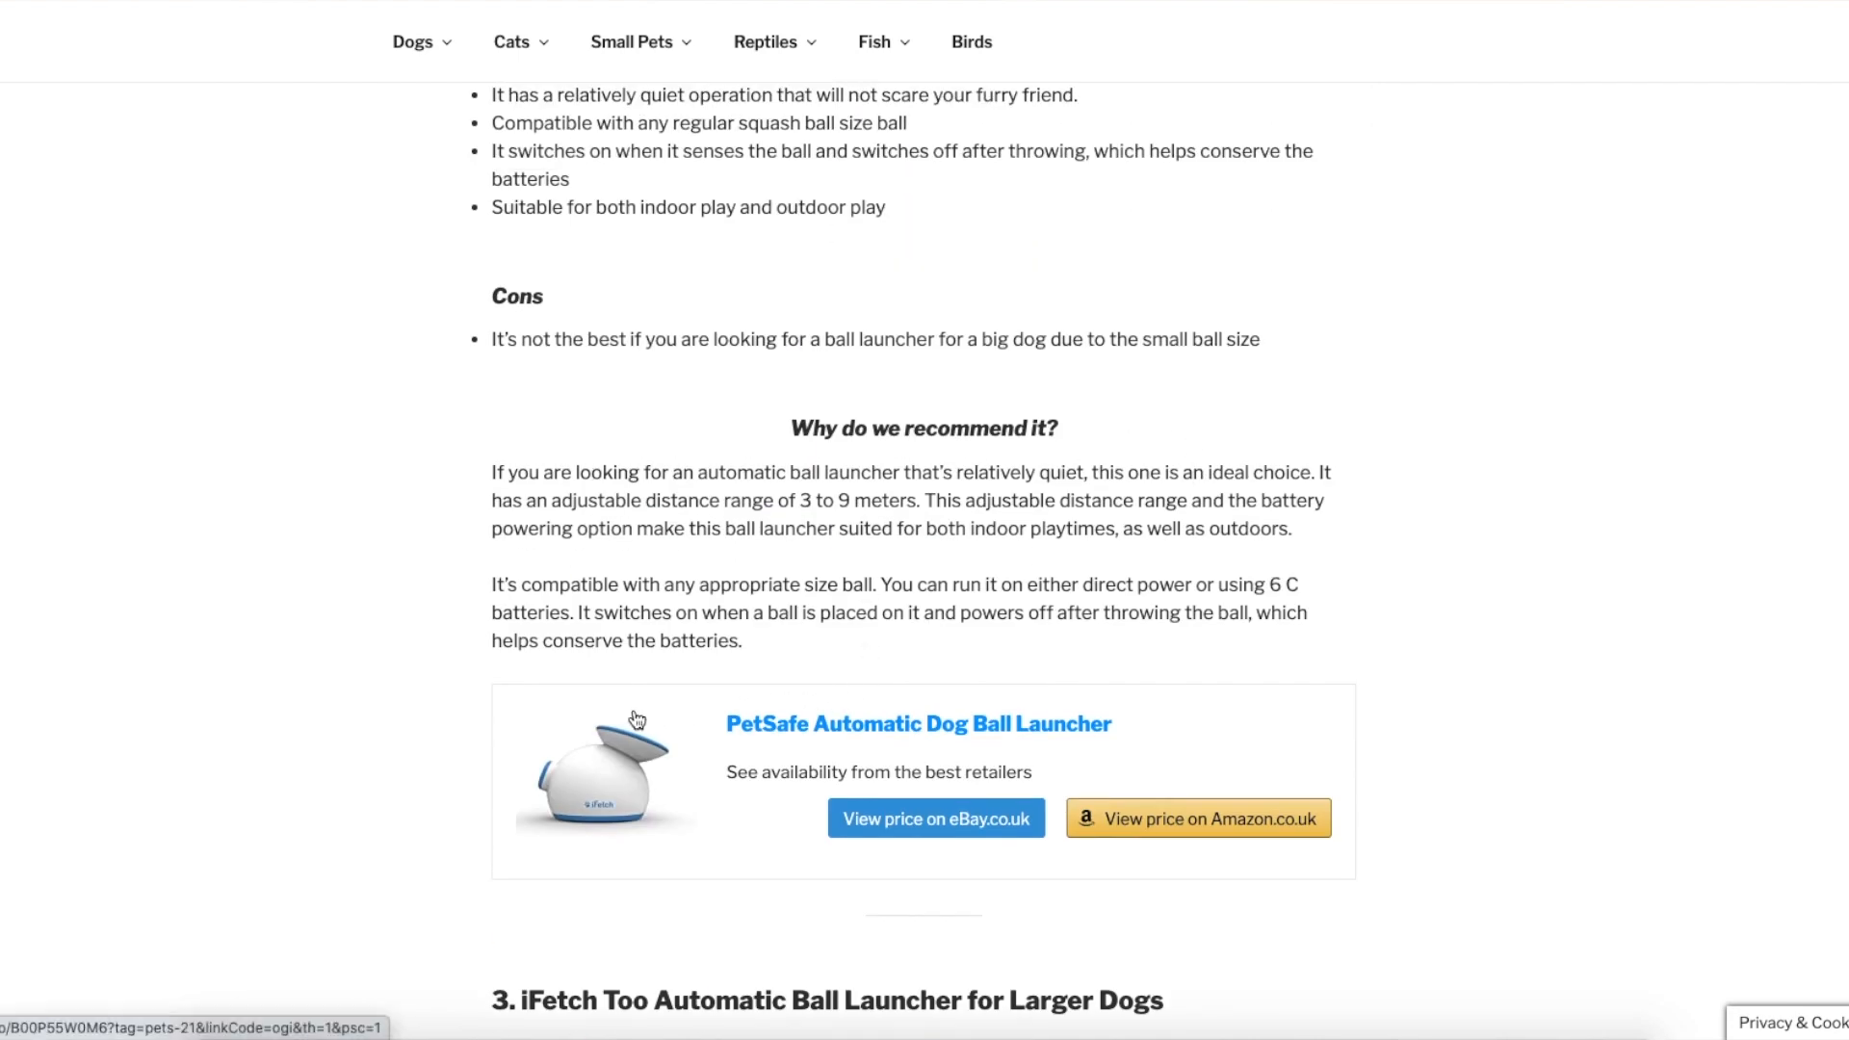
pyautogui.scroll(14, 950, 606)
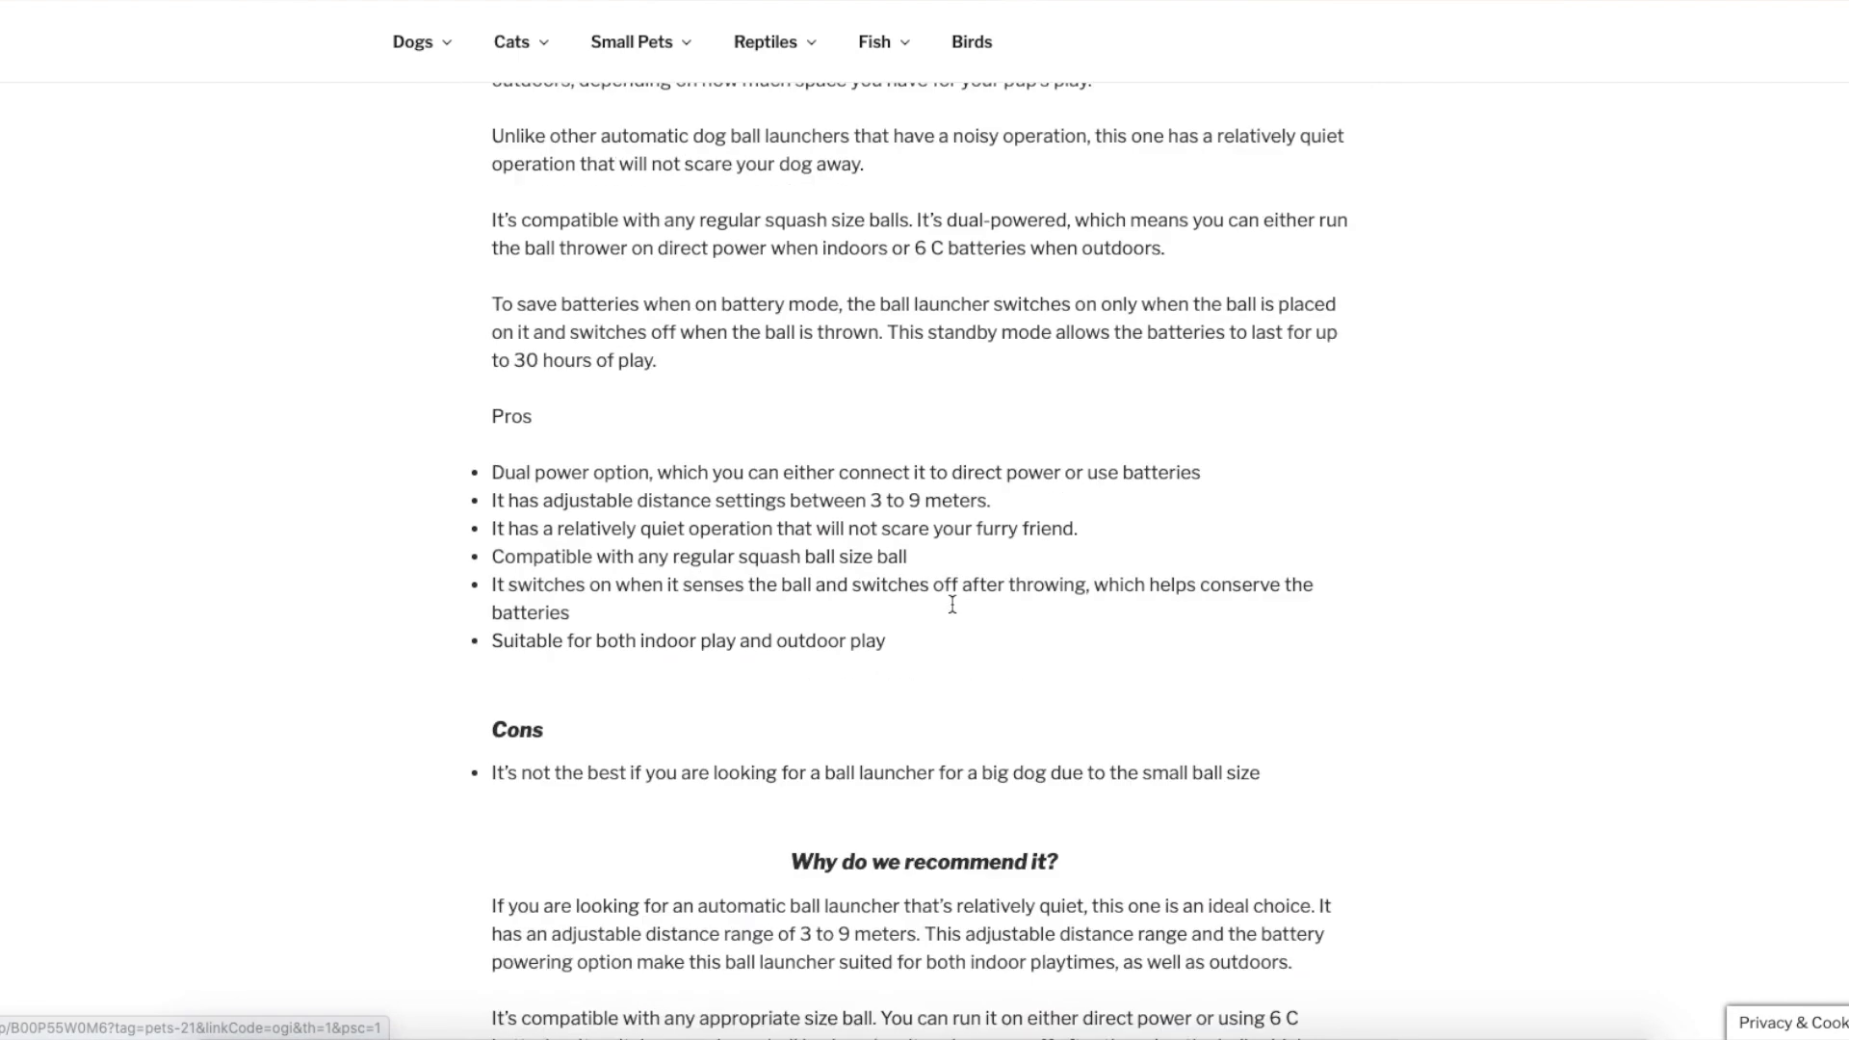
pyautogui.scroll(-1, 791, 614)
pyautogui.scroll(2, 910, 645)
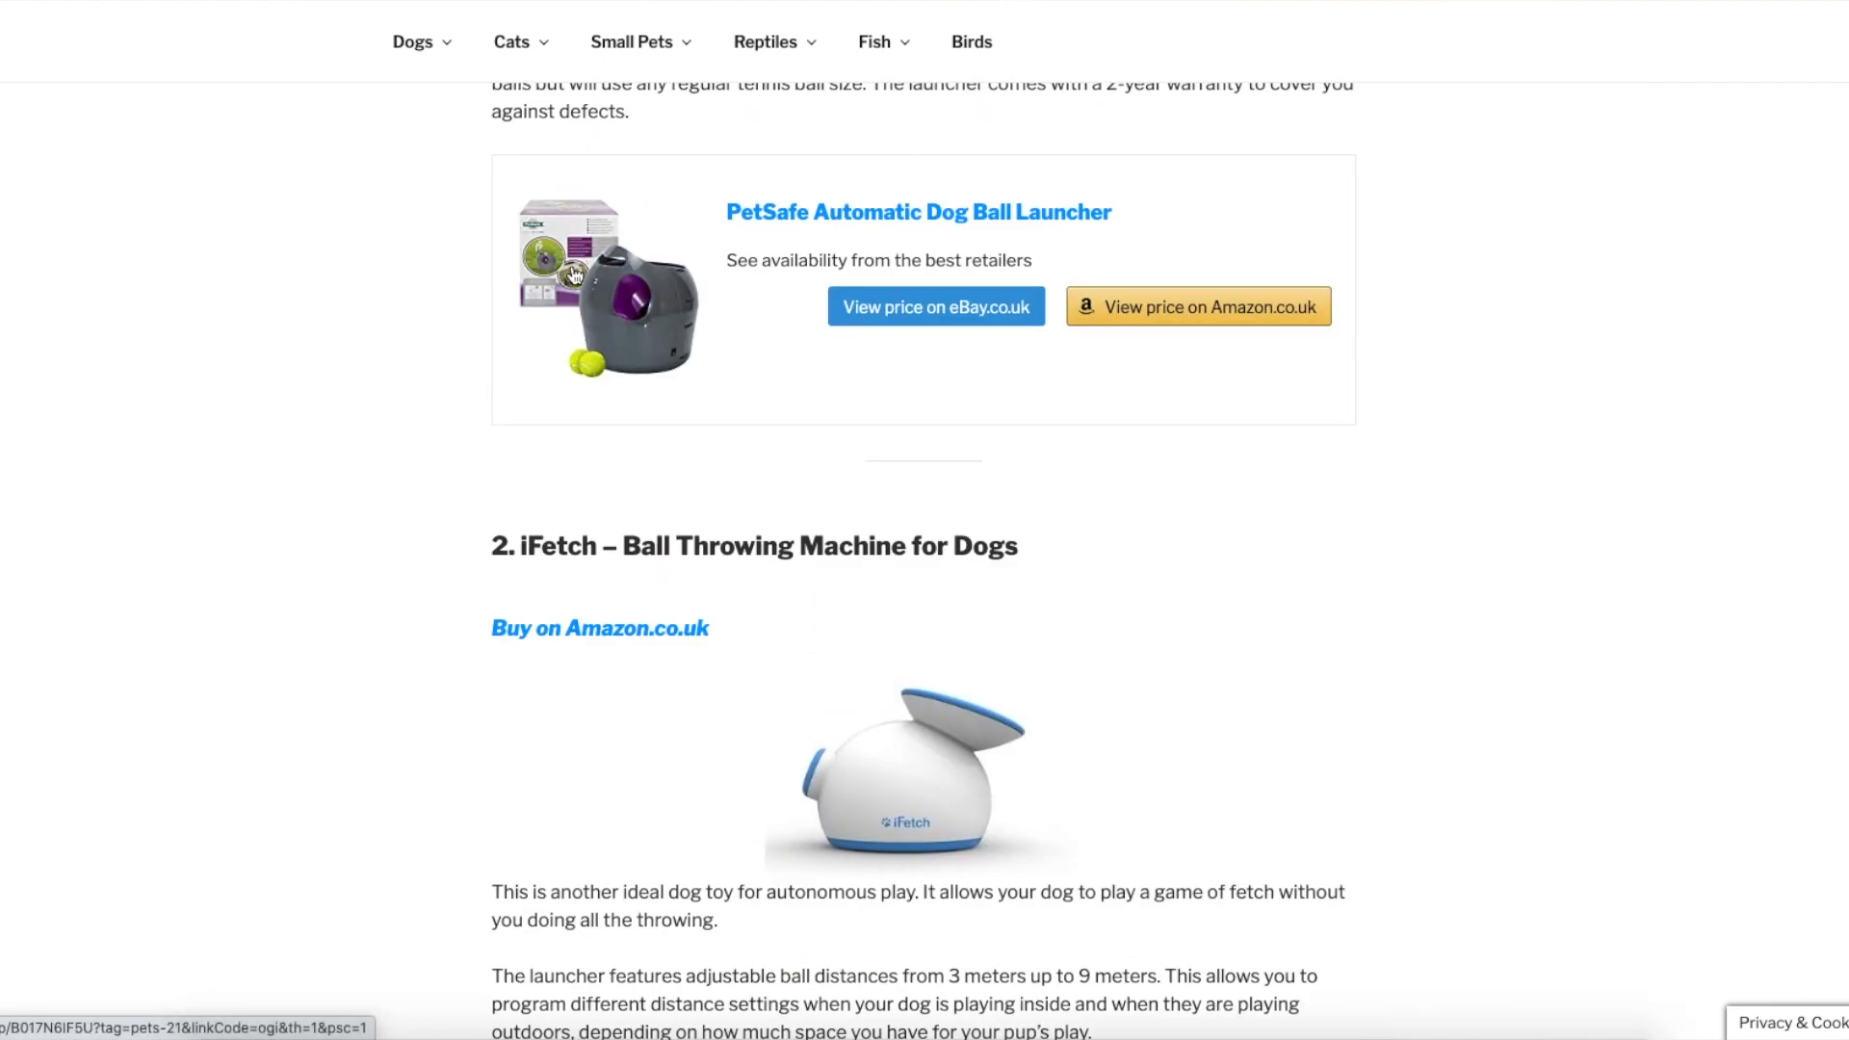
pyautogui.scroll(10, 731, 376)
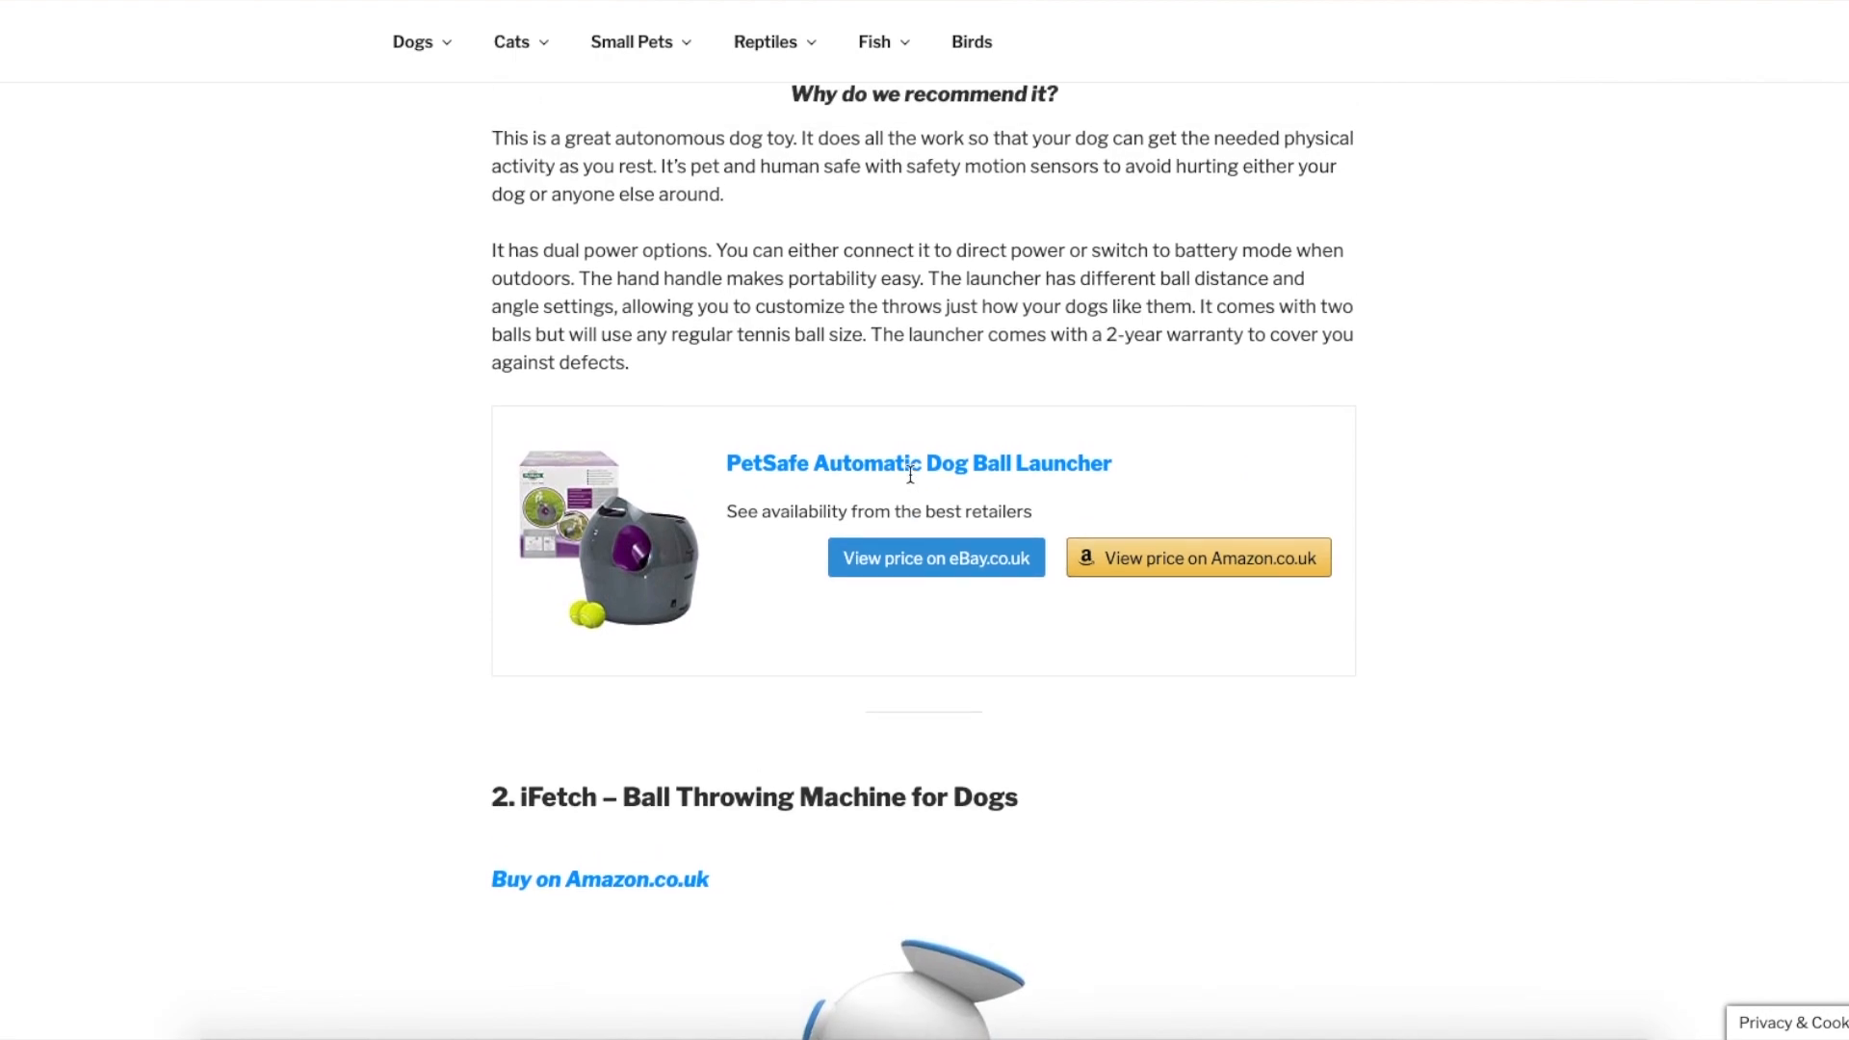
pyautogui.scroll(20, 910, 473)
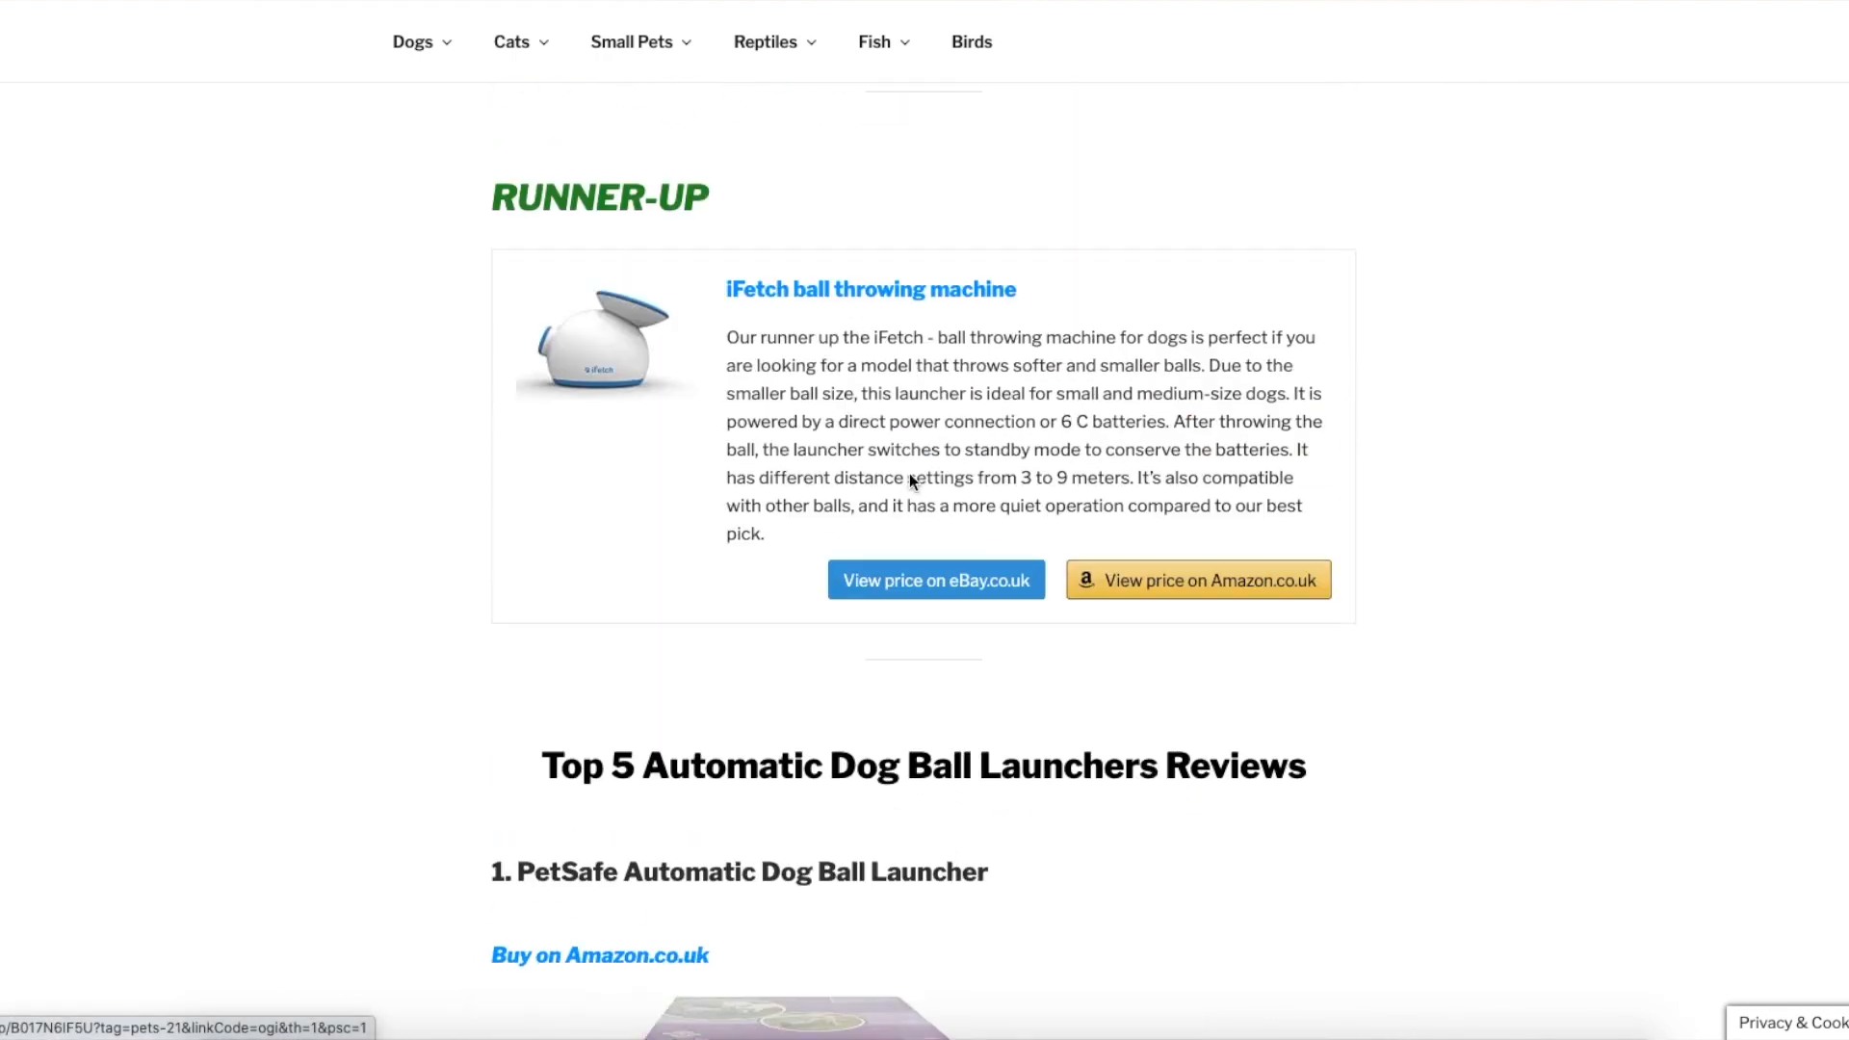
pyautogui.moveTo(787, 383); pyautogui.dragTo(975, 520)
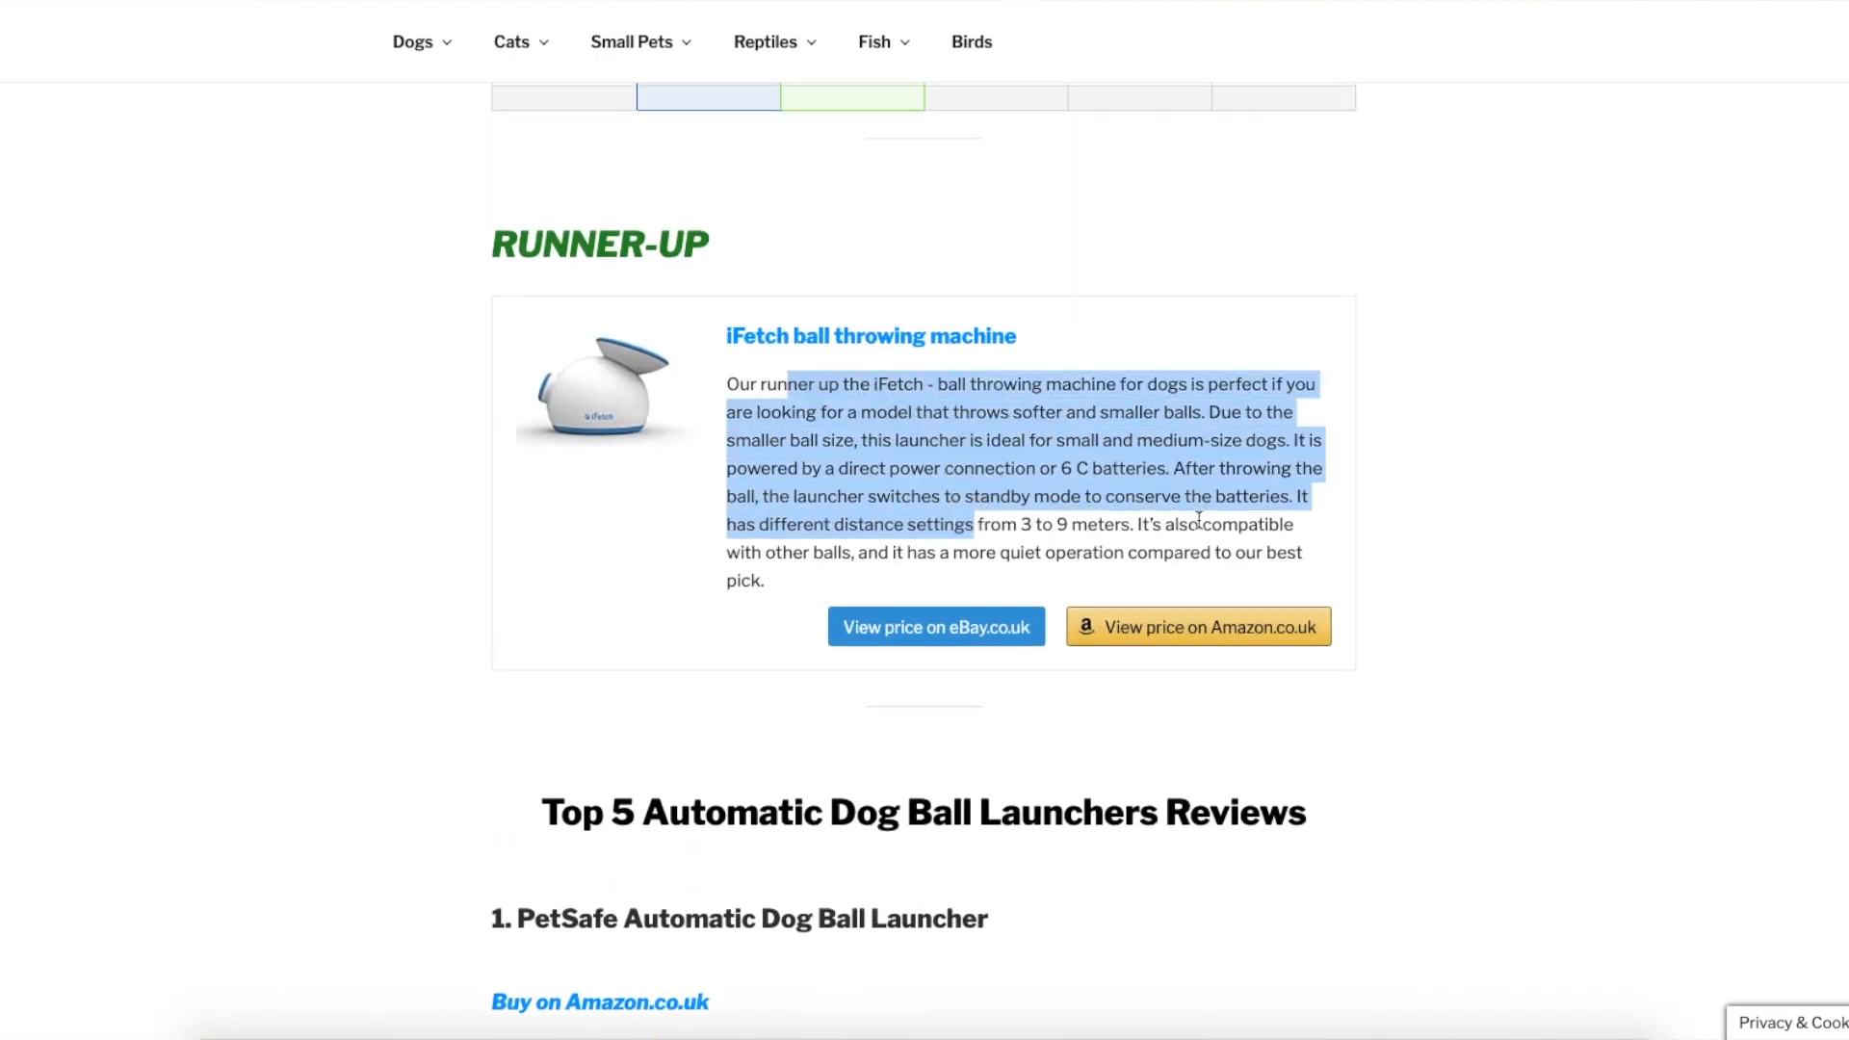
pyautogui.scroll(-20, 1197, 520)
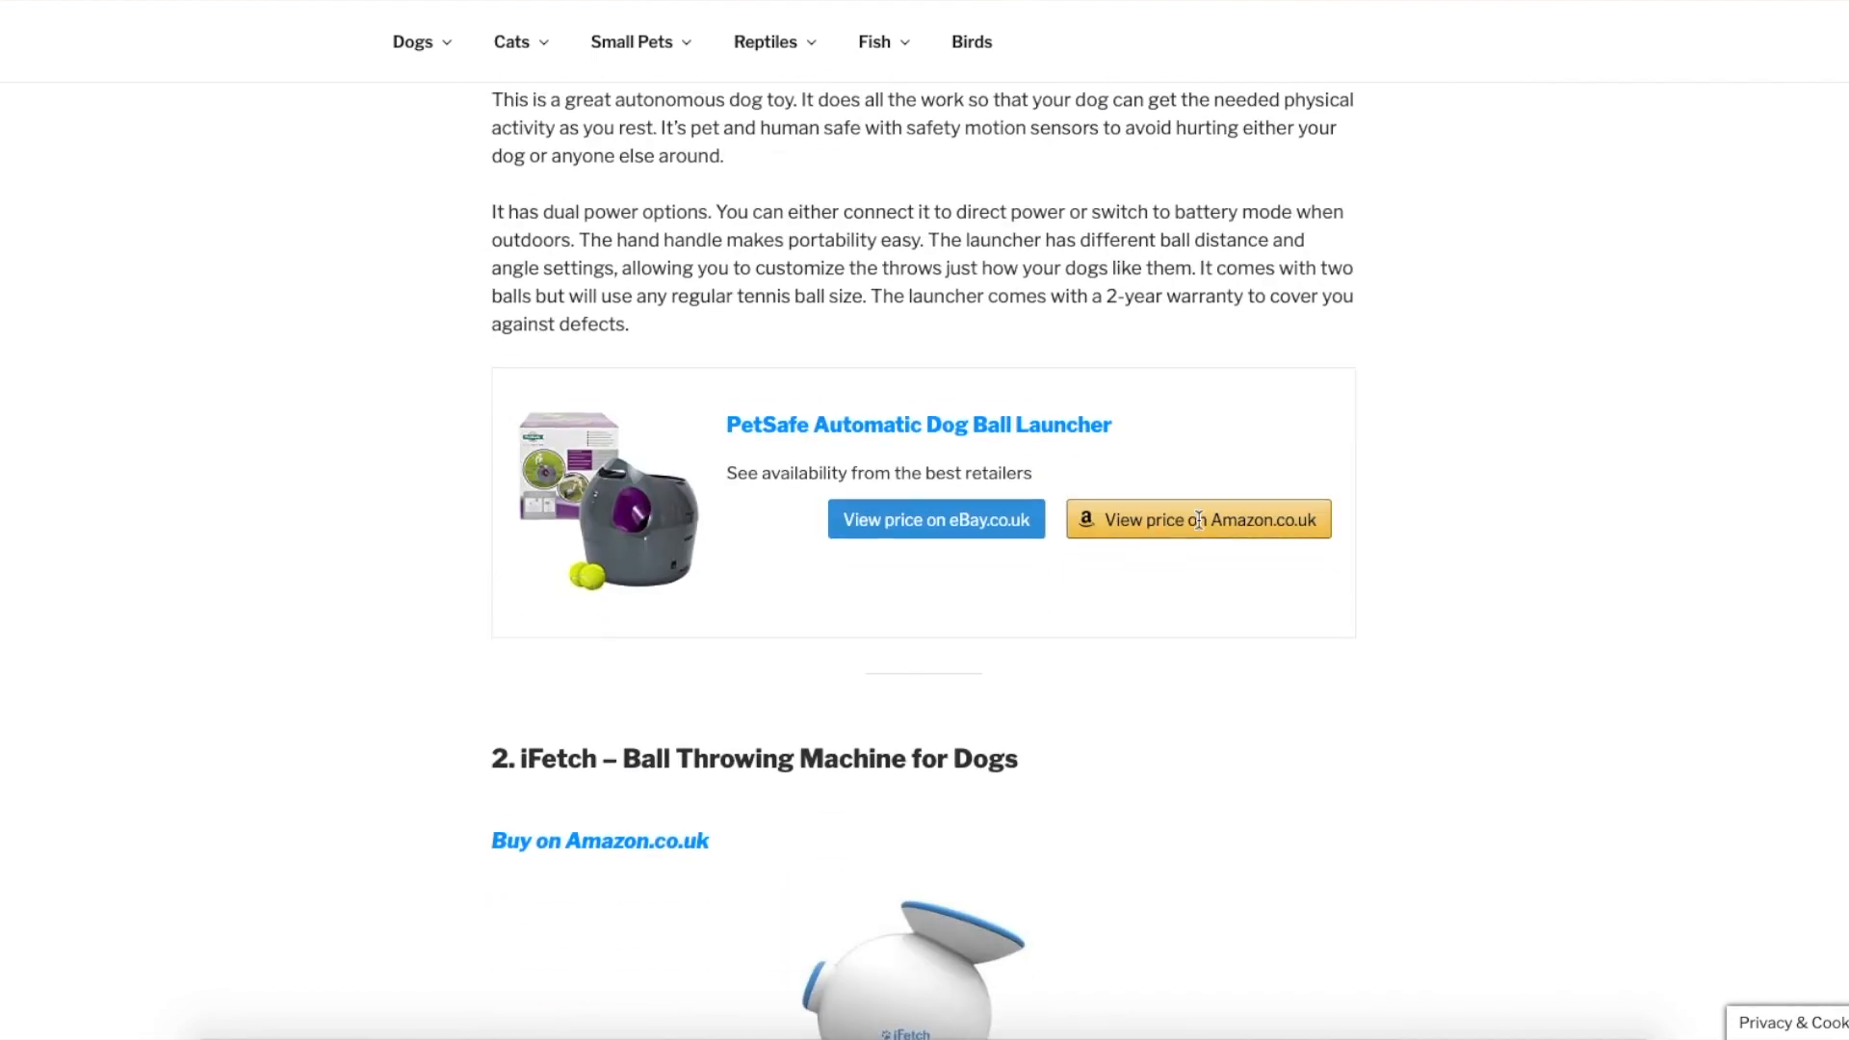